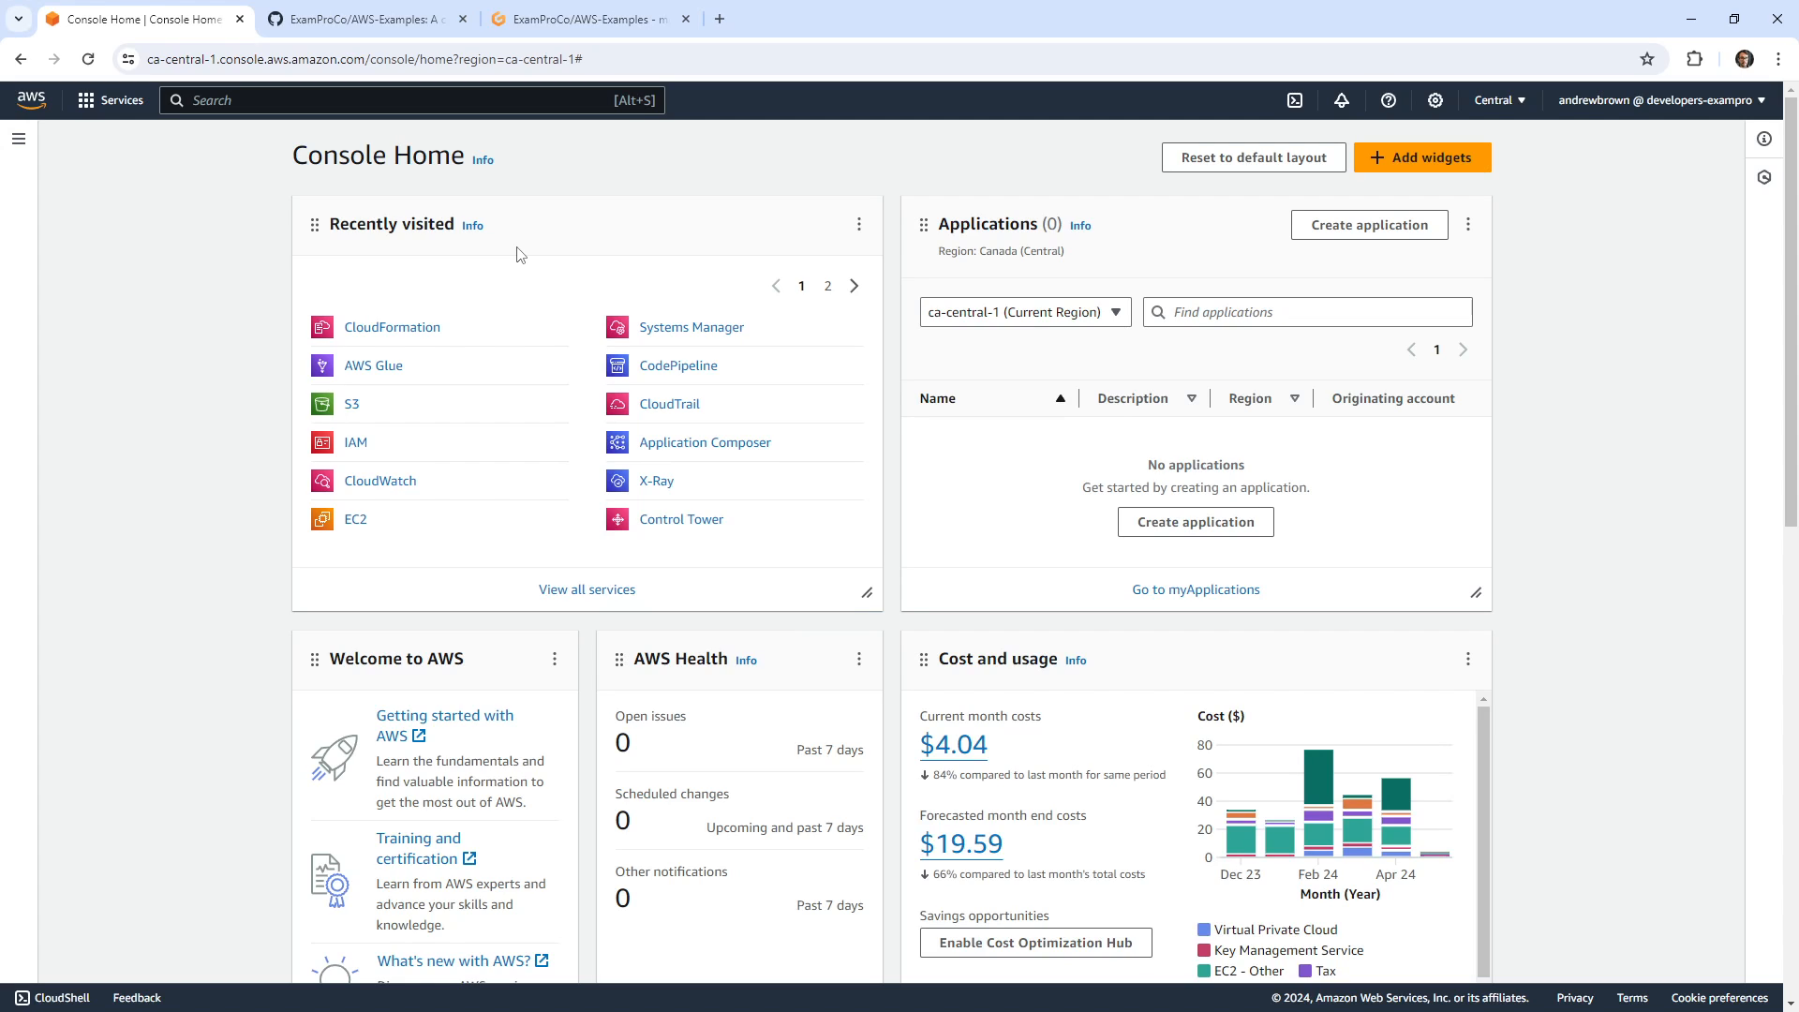
Switch to the Gitpod workspace for AWS-Examples and open Readme.md from the glue/data-catalog folder.
click(576, 19)
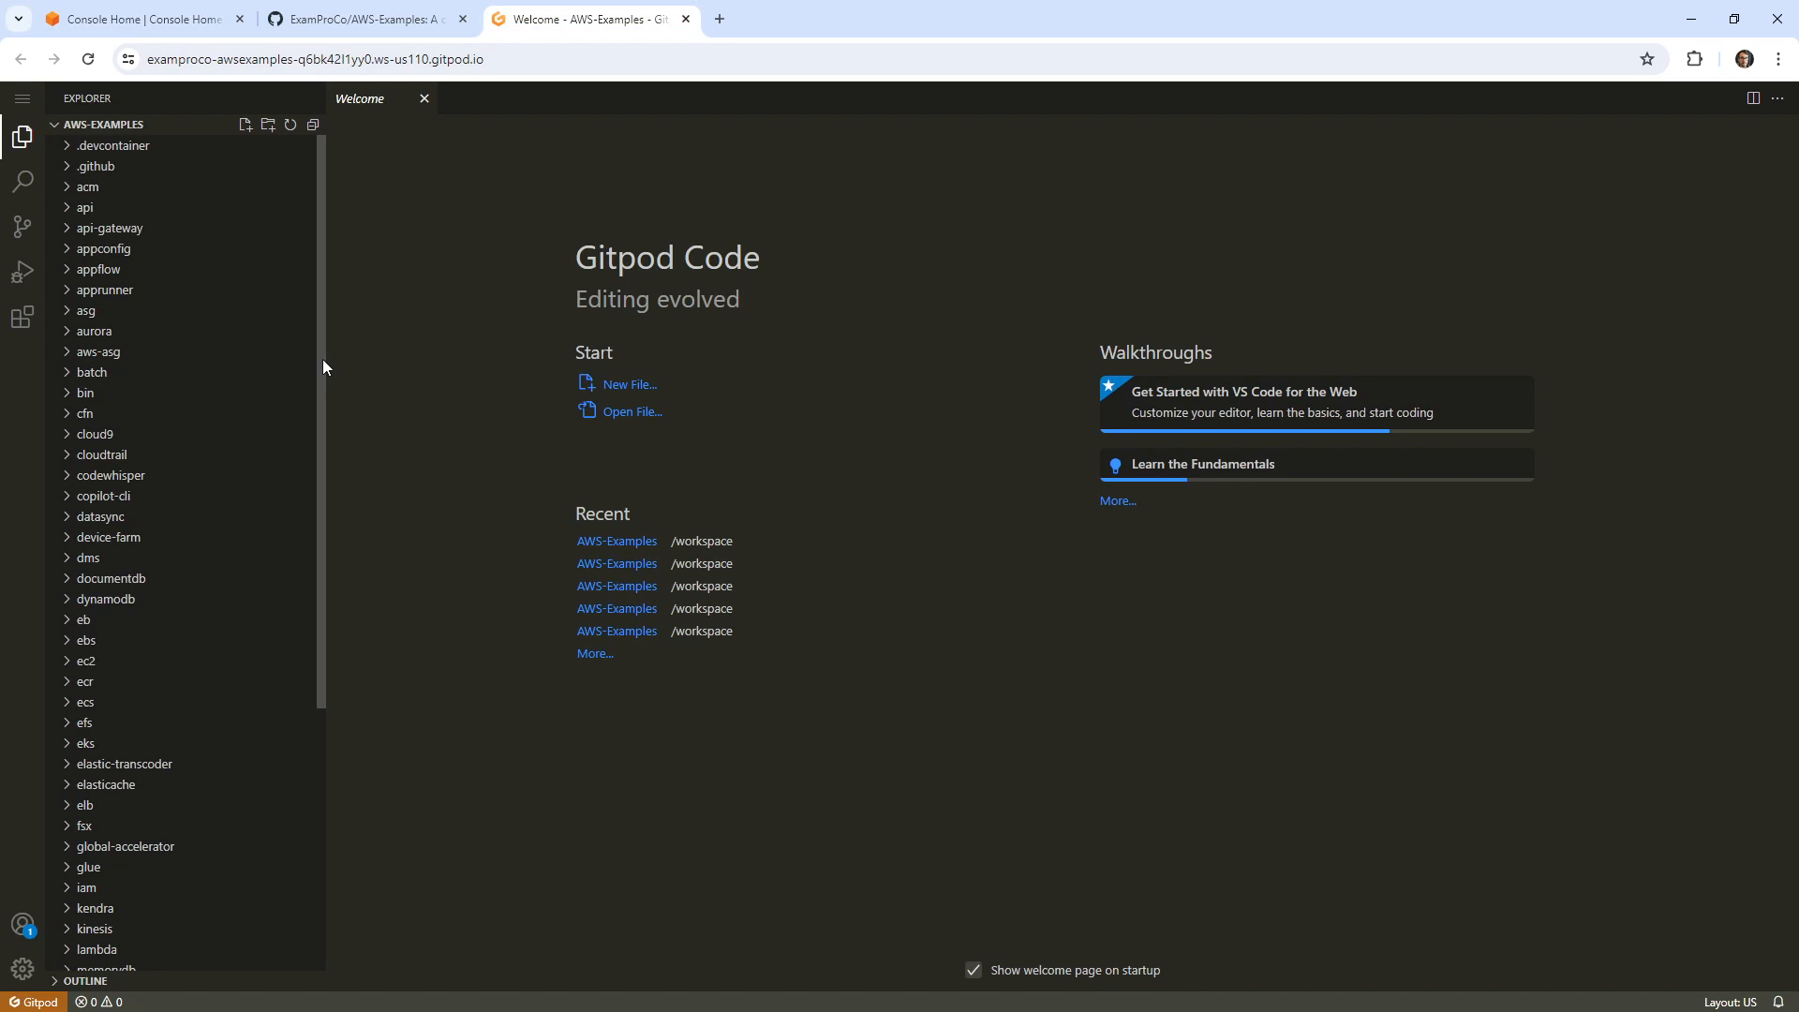
scroll(161, 394, down, 6)
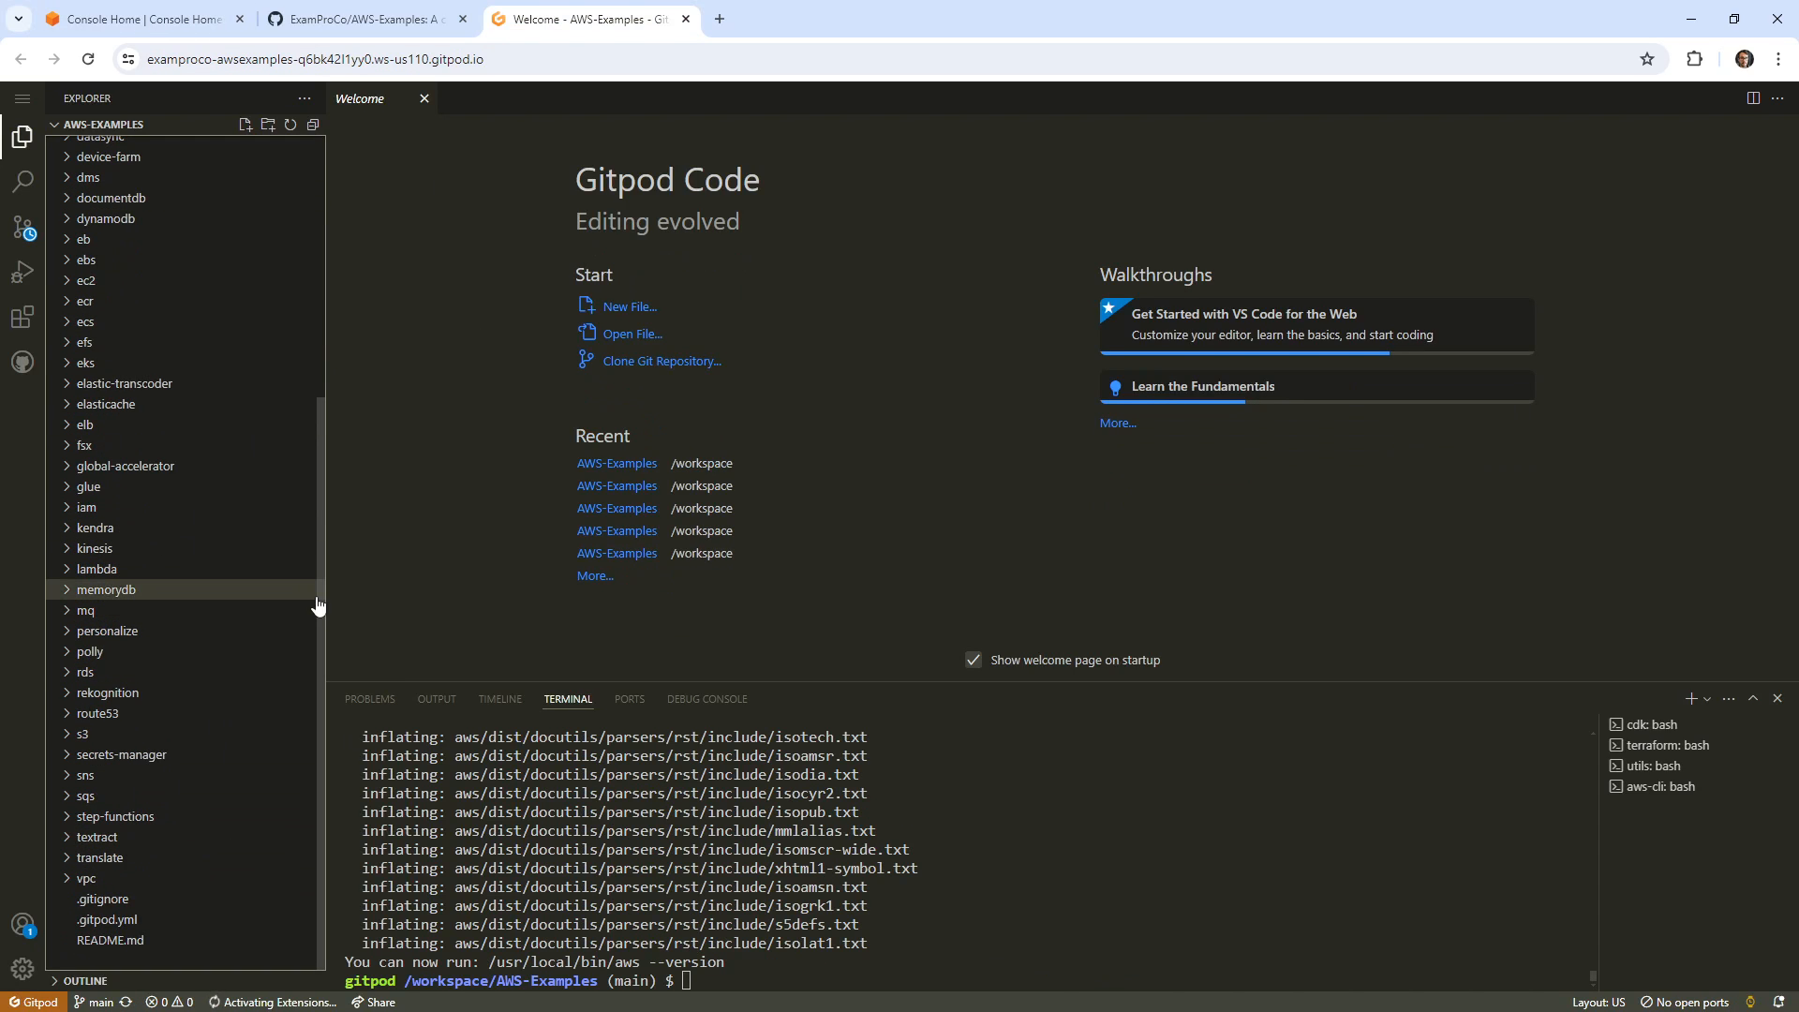
scroll(221, 694, up, 5)
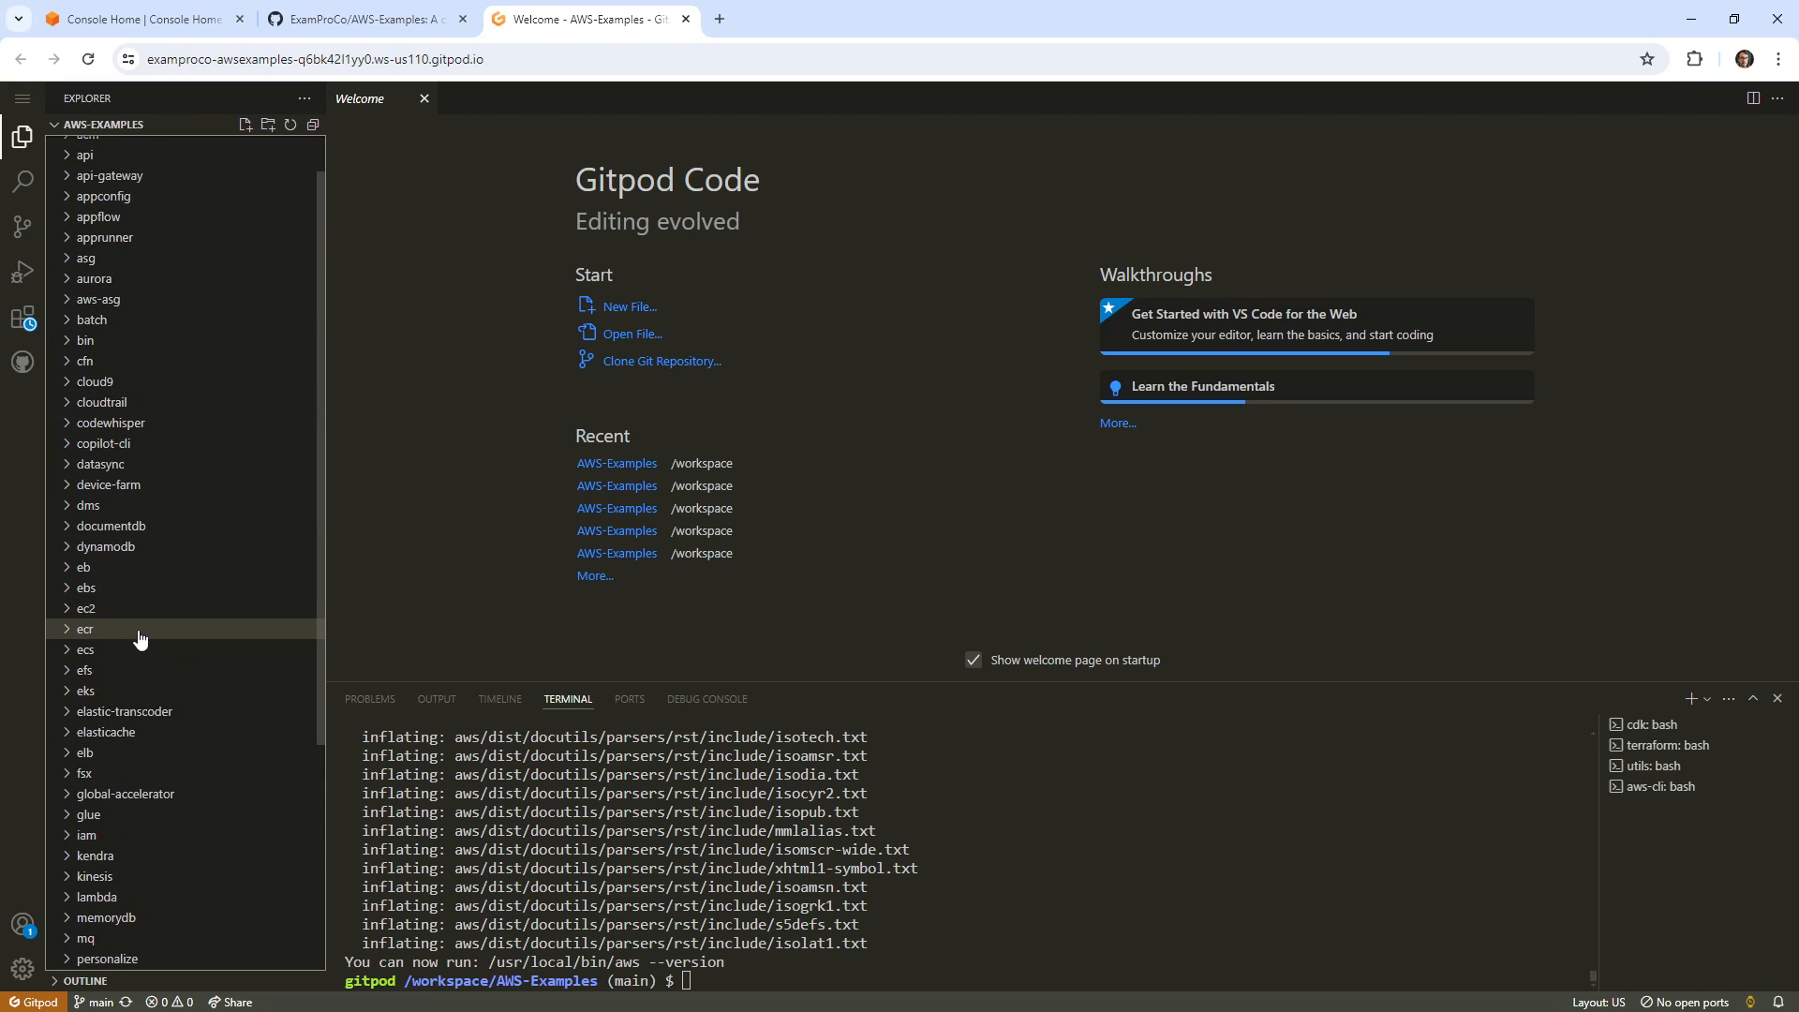
click(155, 814)
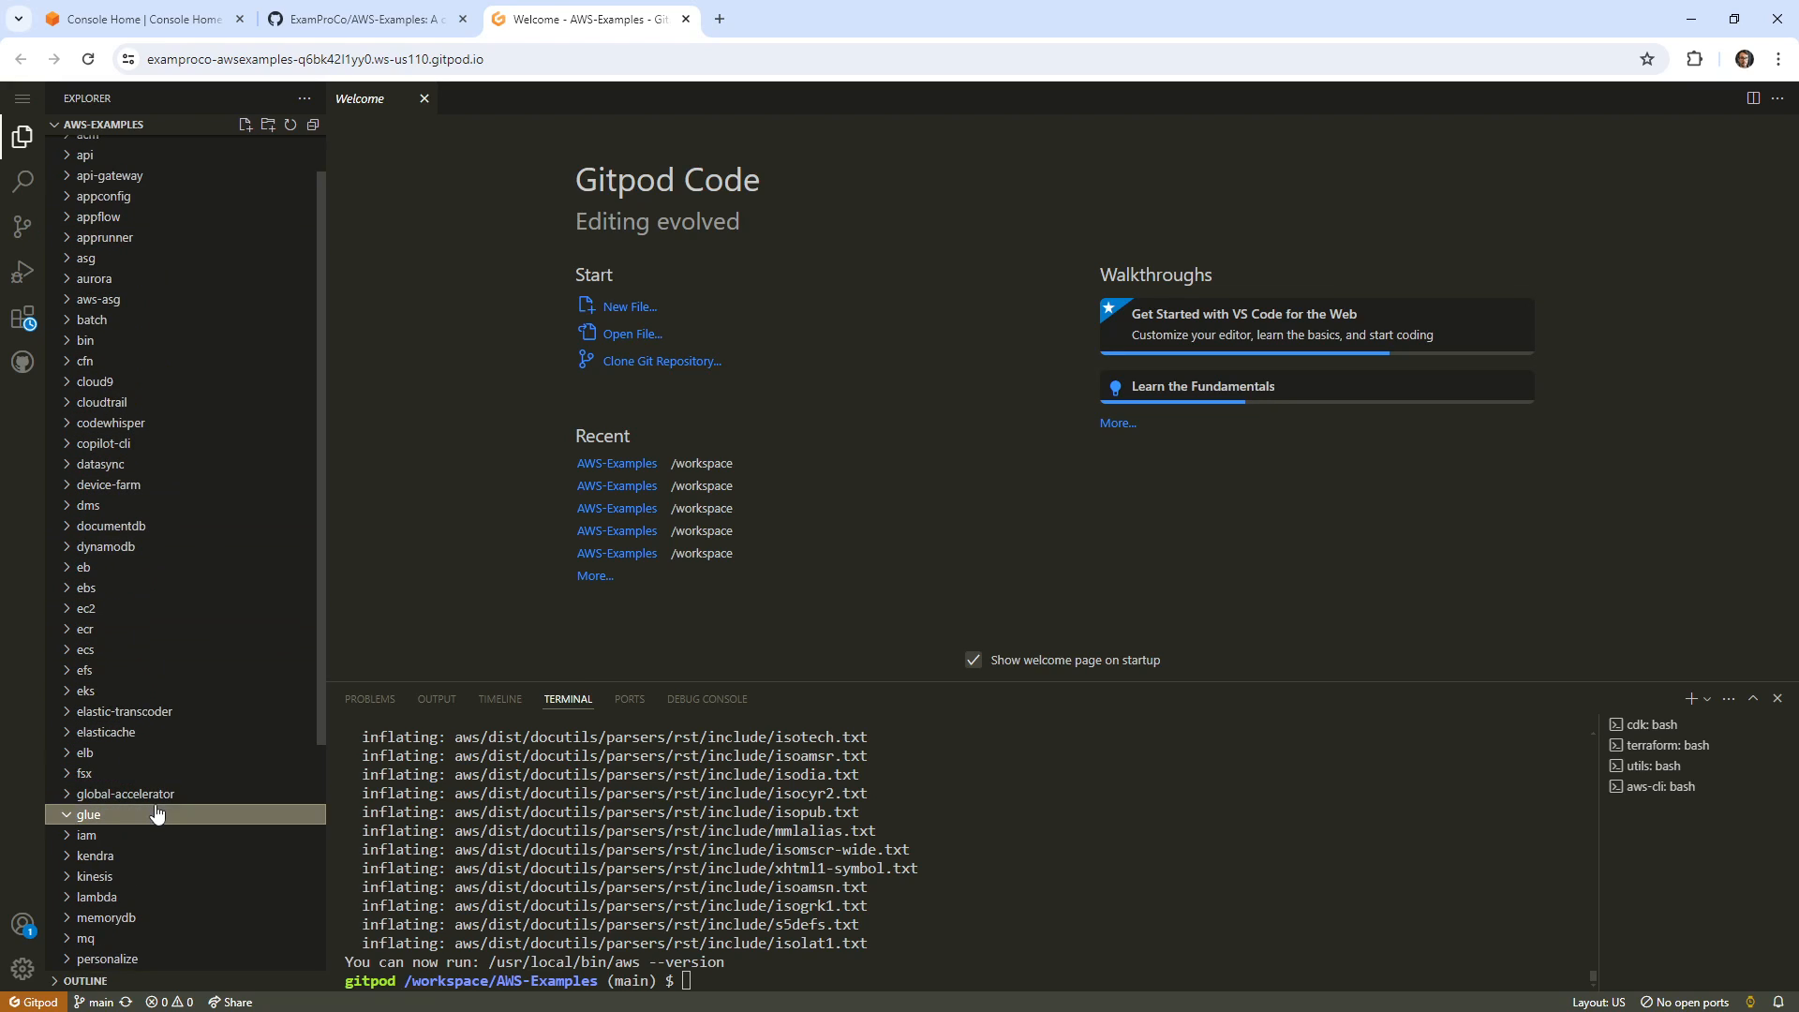
click(141, 850)
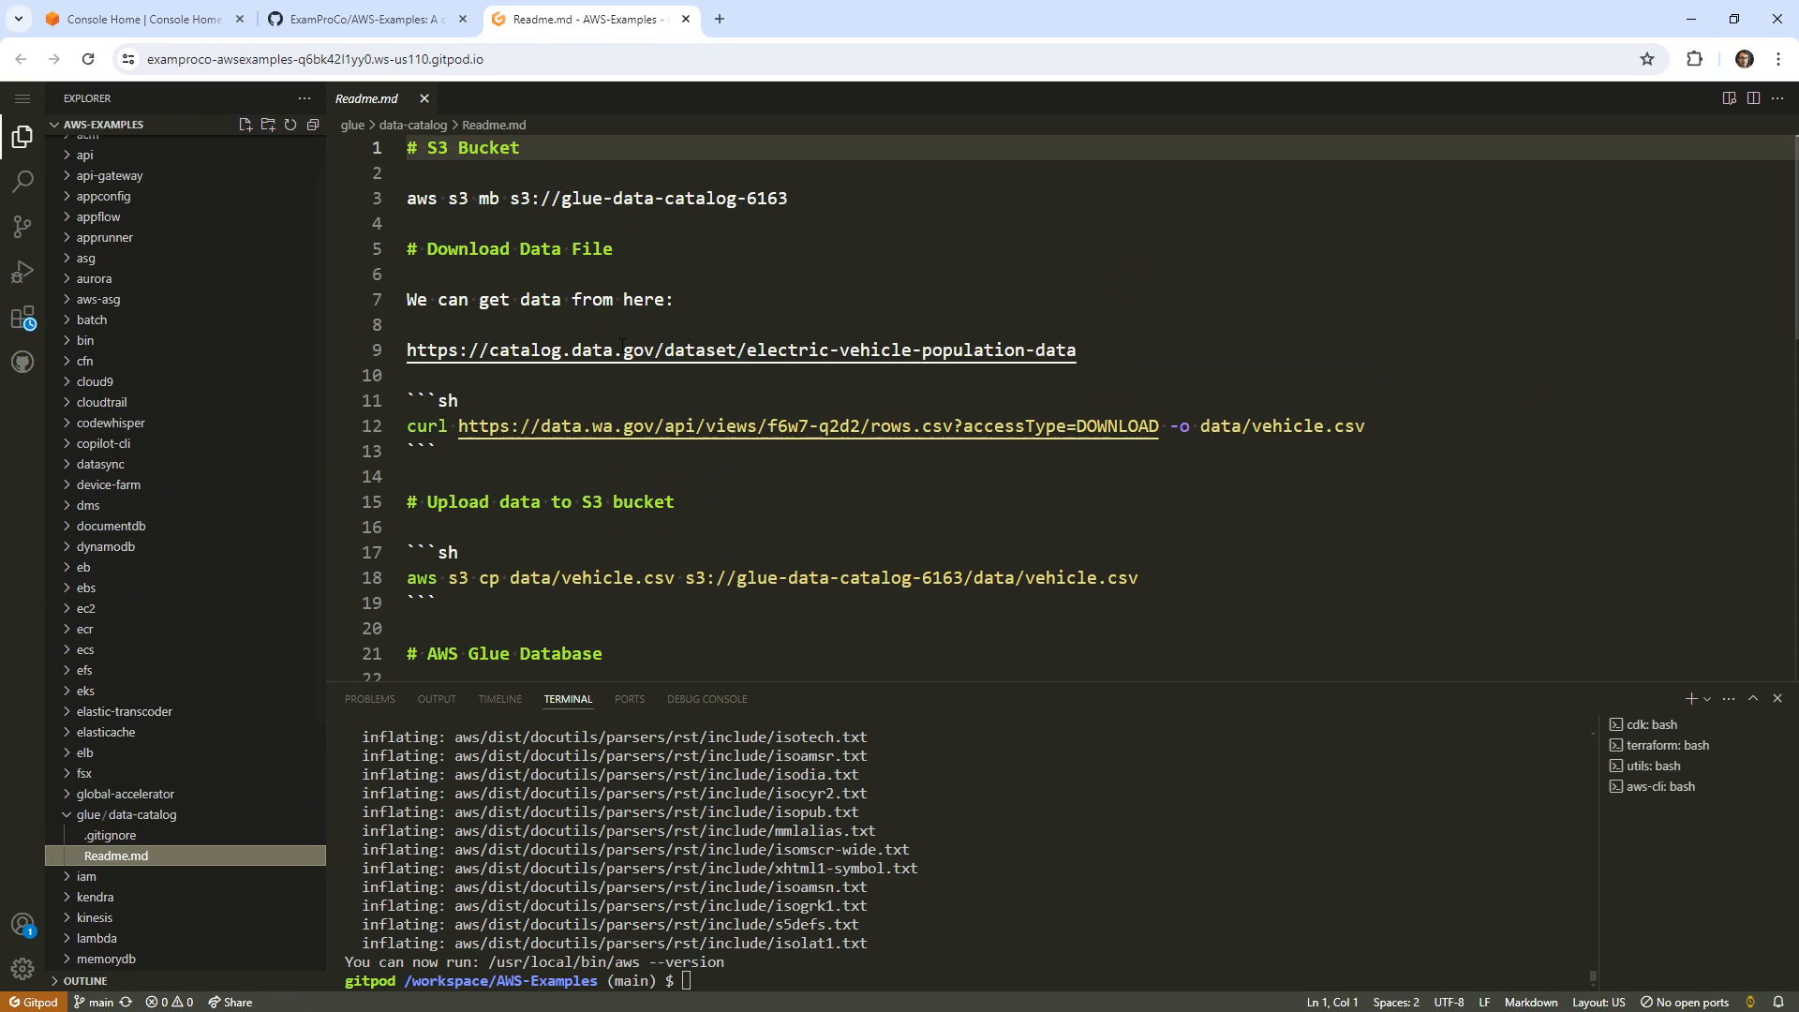
Review the Readme's steps and run its command aws s3 mb s3://glue-data-catalog-6163 in the terminal to create the S3 bucket.
drag(825, 203, 365, 201)
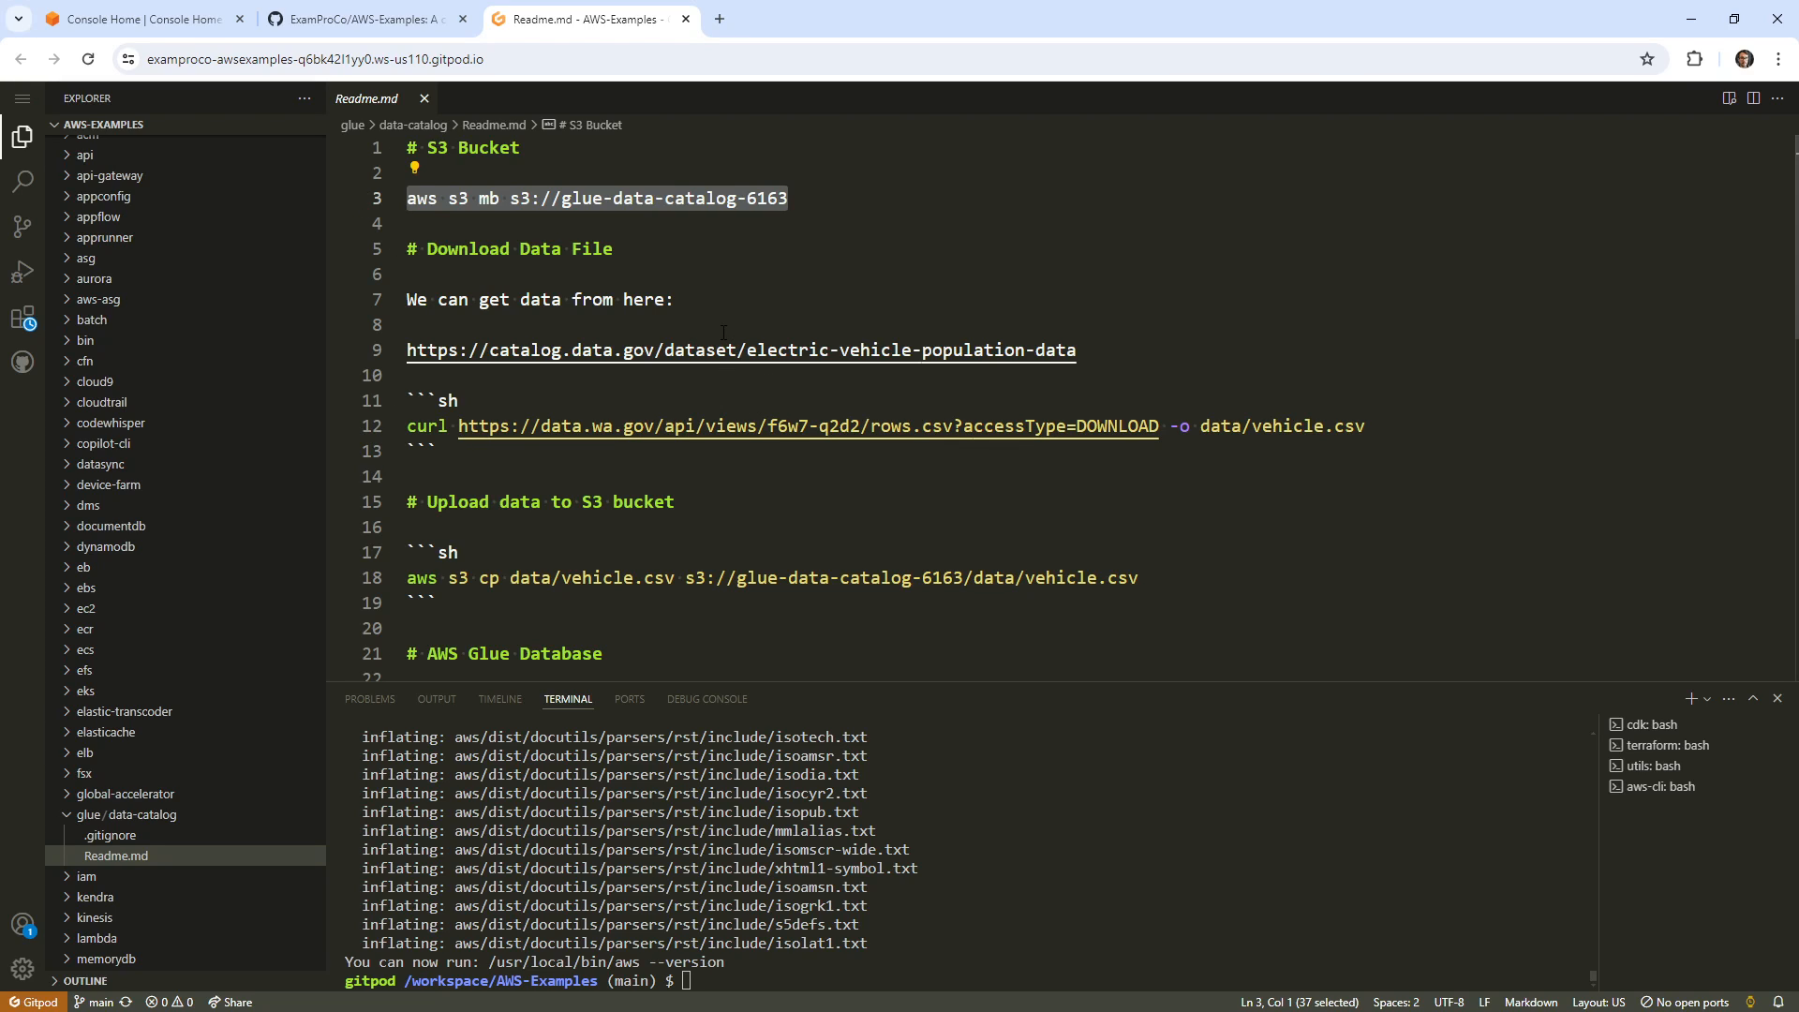
scroll(724, 332, down, 2)
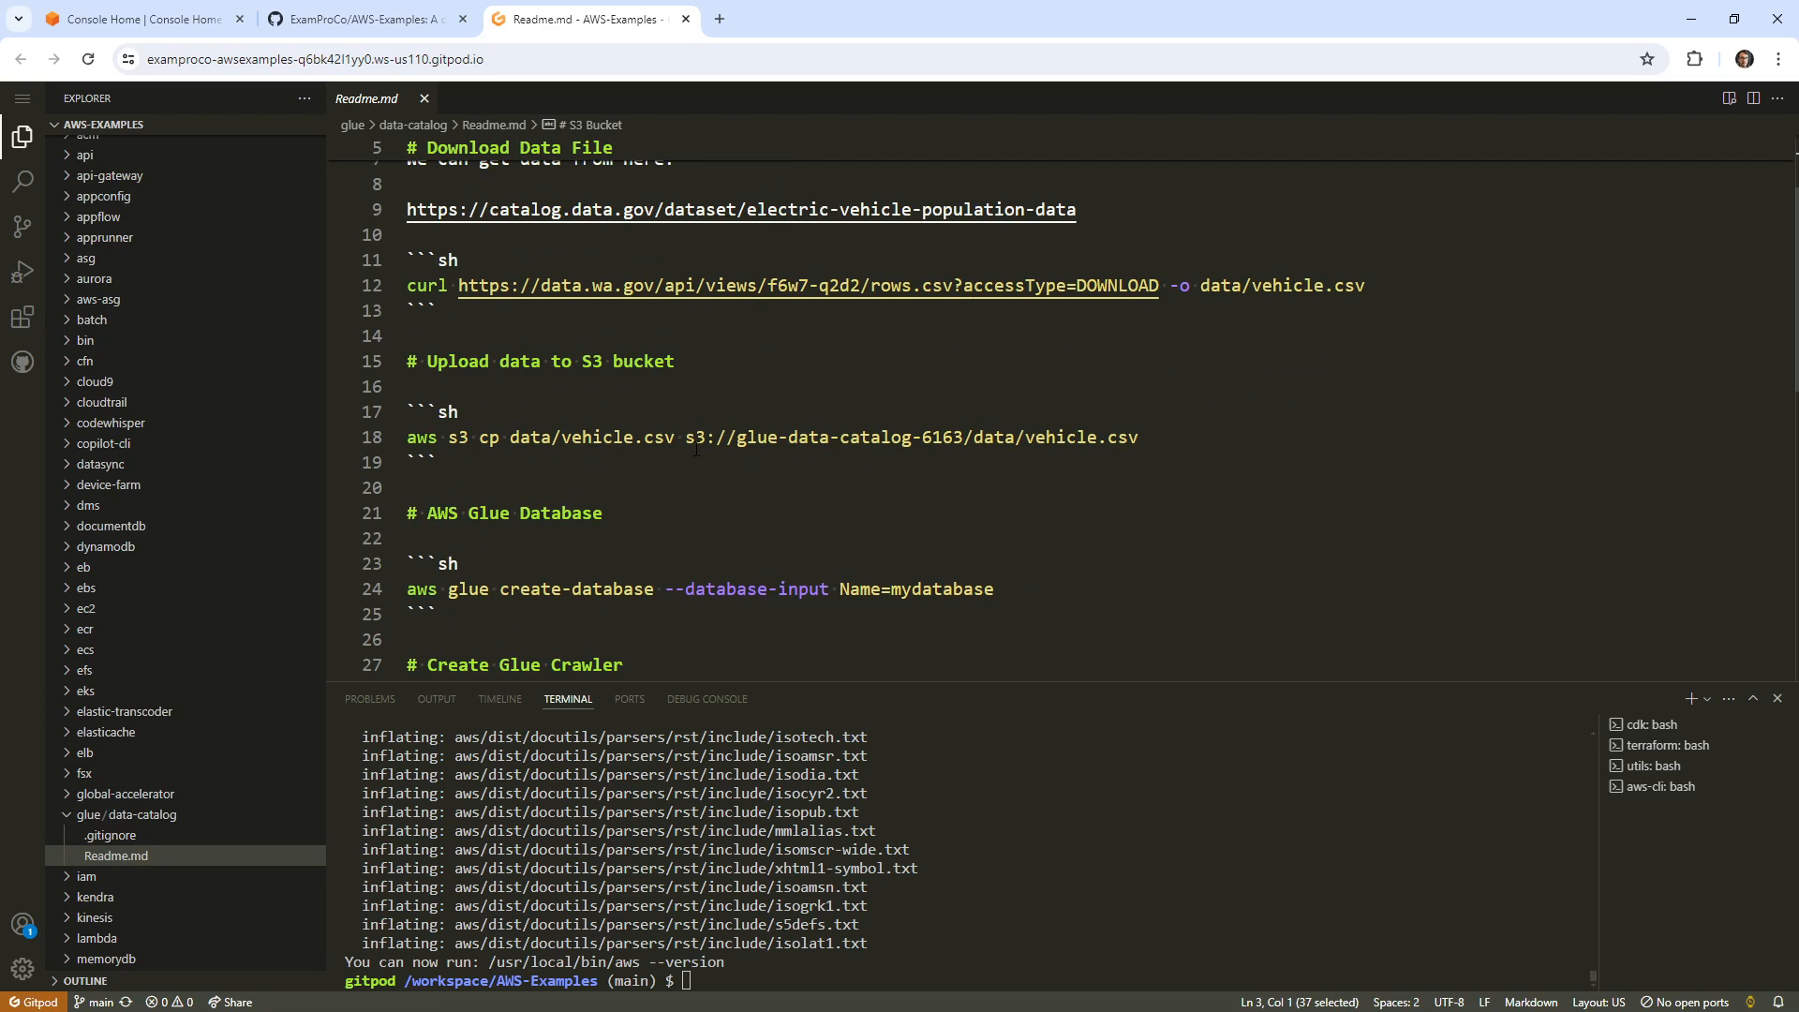
scroll(697, 450, down, 5)
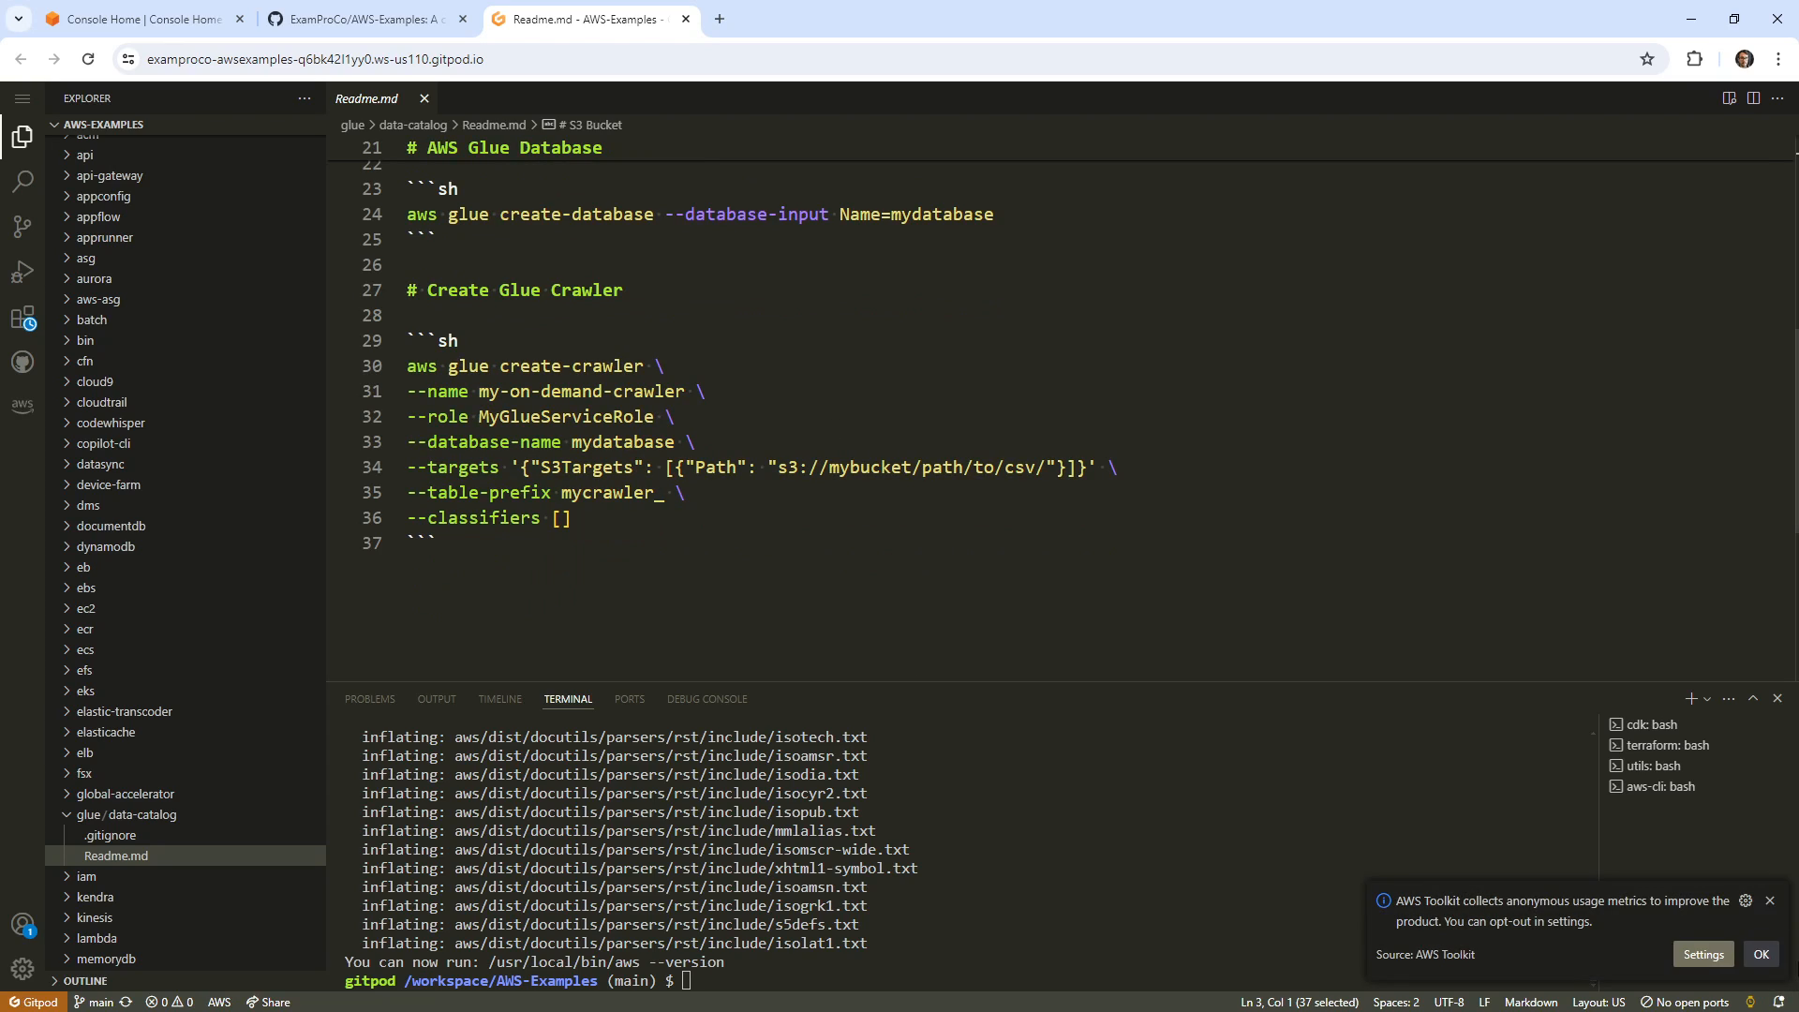
scroll(843, 223, up, 7)
click(842, 223)
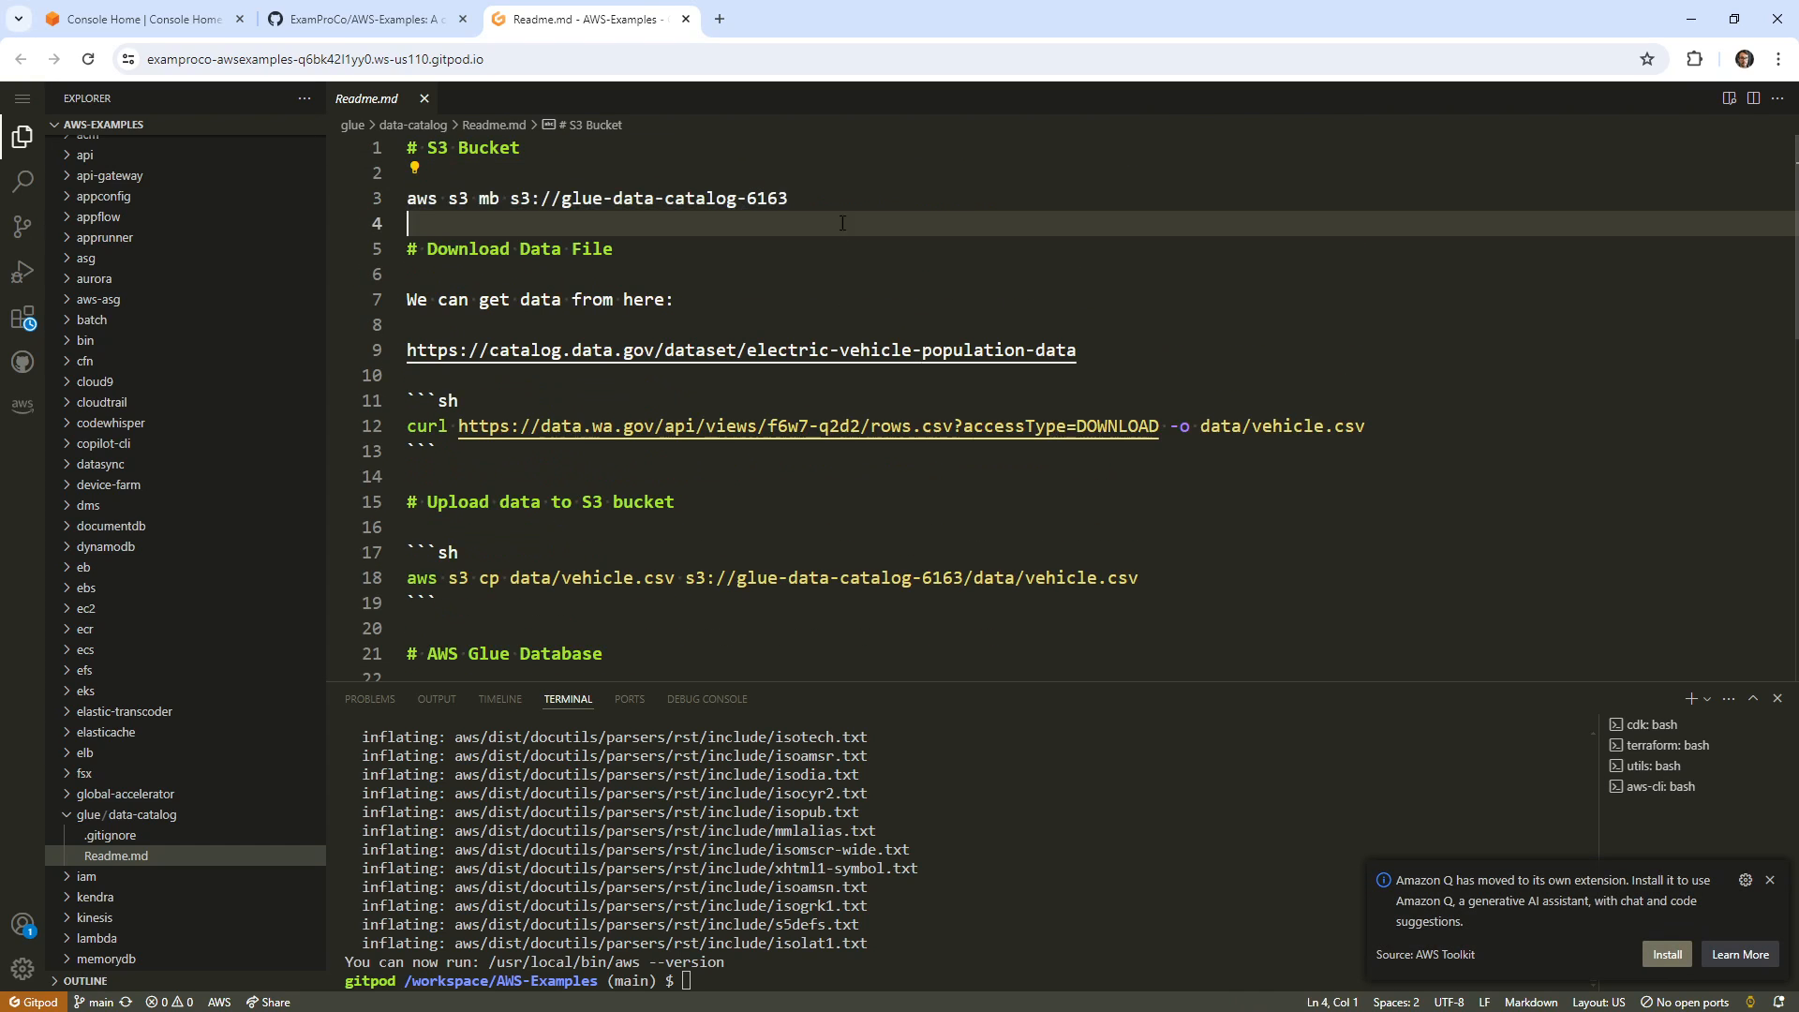
drag(825, 199, 408, 198)
right_click(433, 193)
click(562, 495)
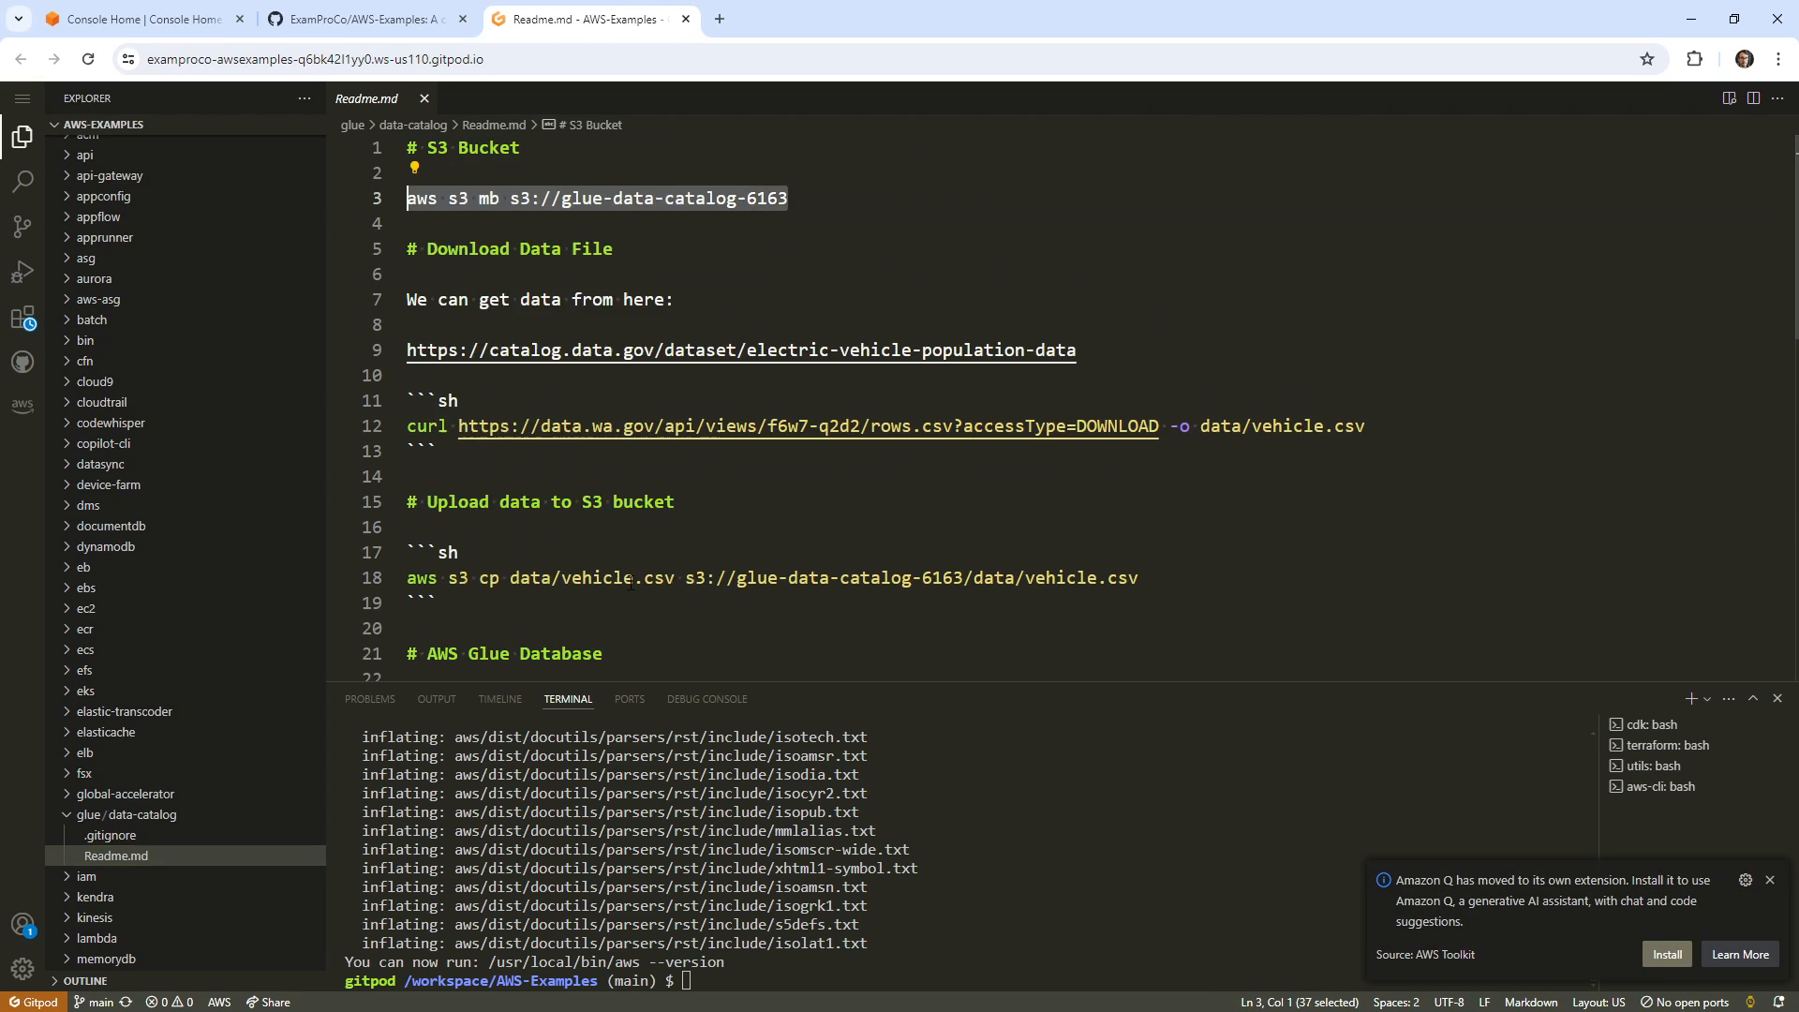
click(292, 206)
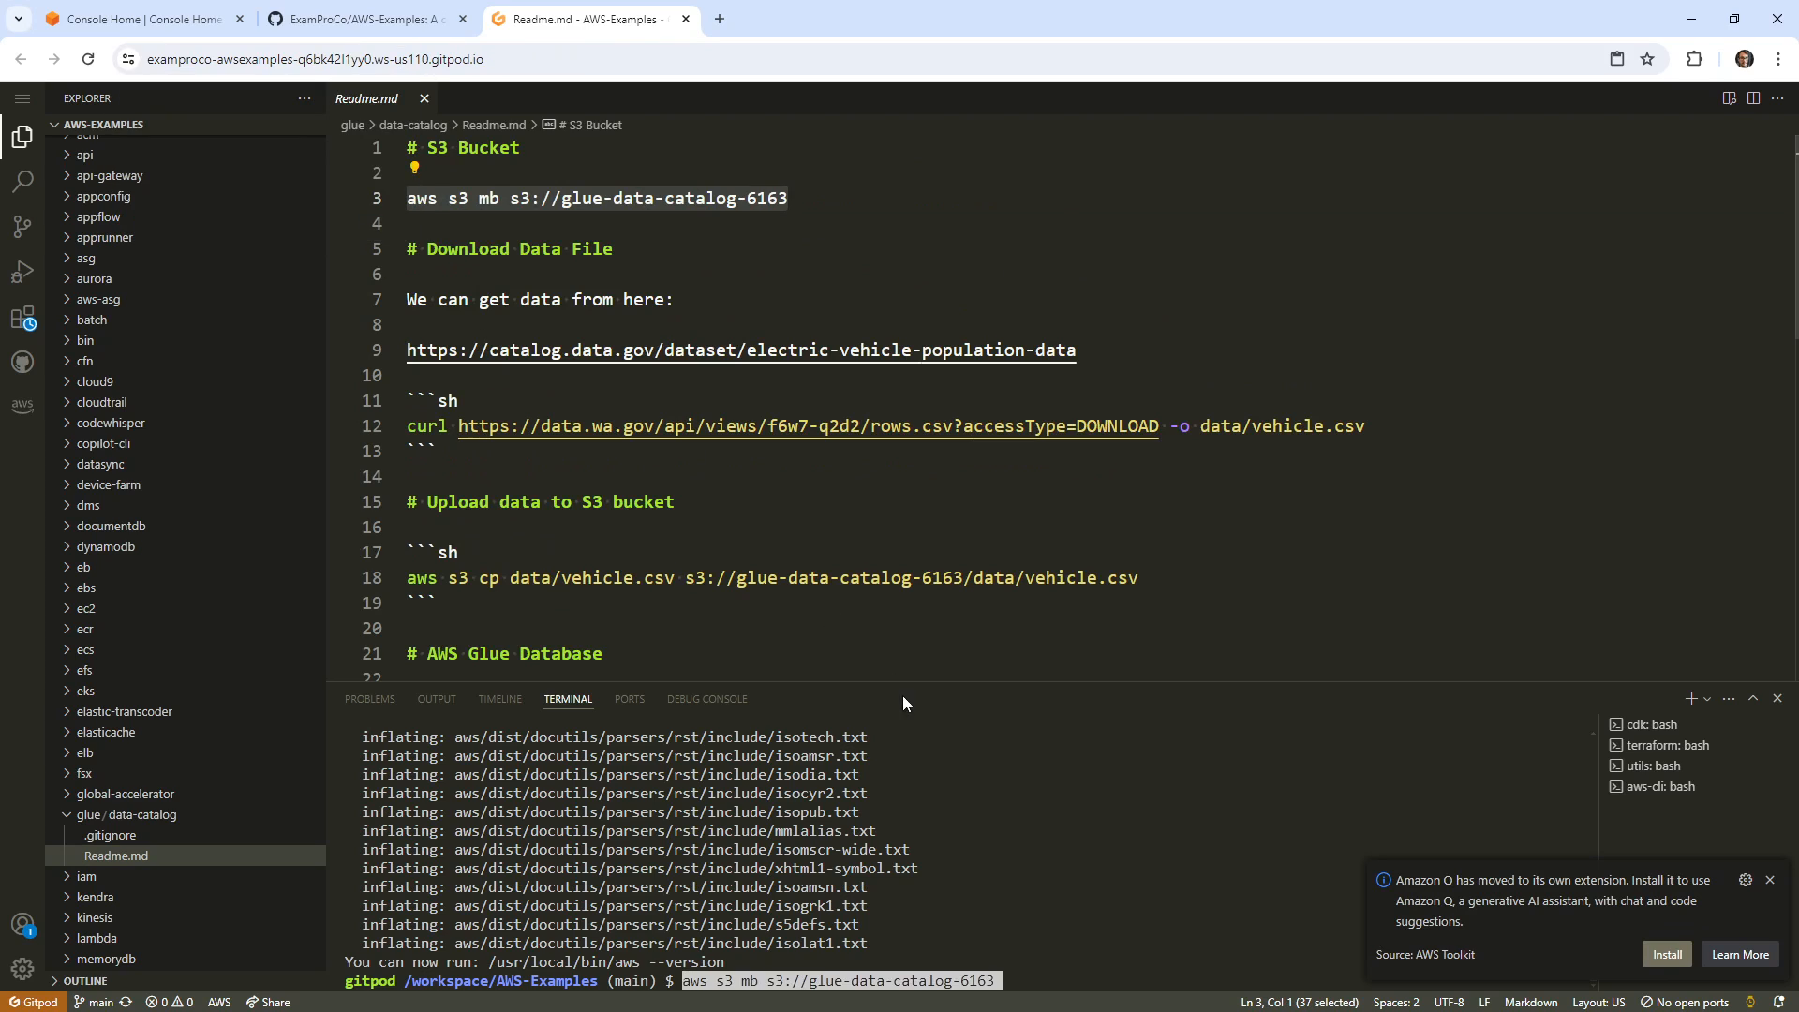
key(Return)
click(757, 198)
key(shift+End)
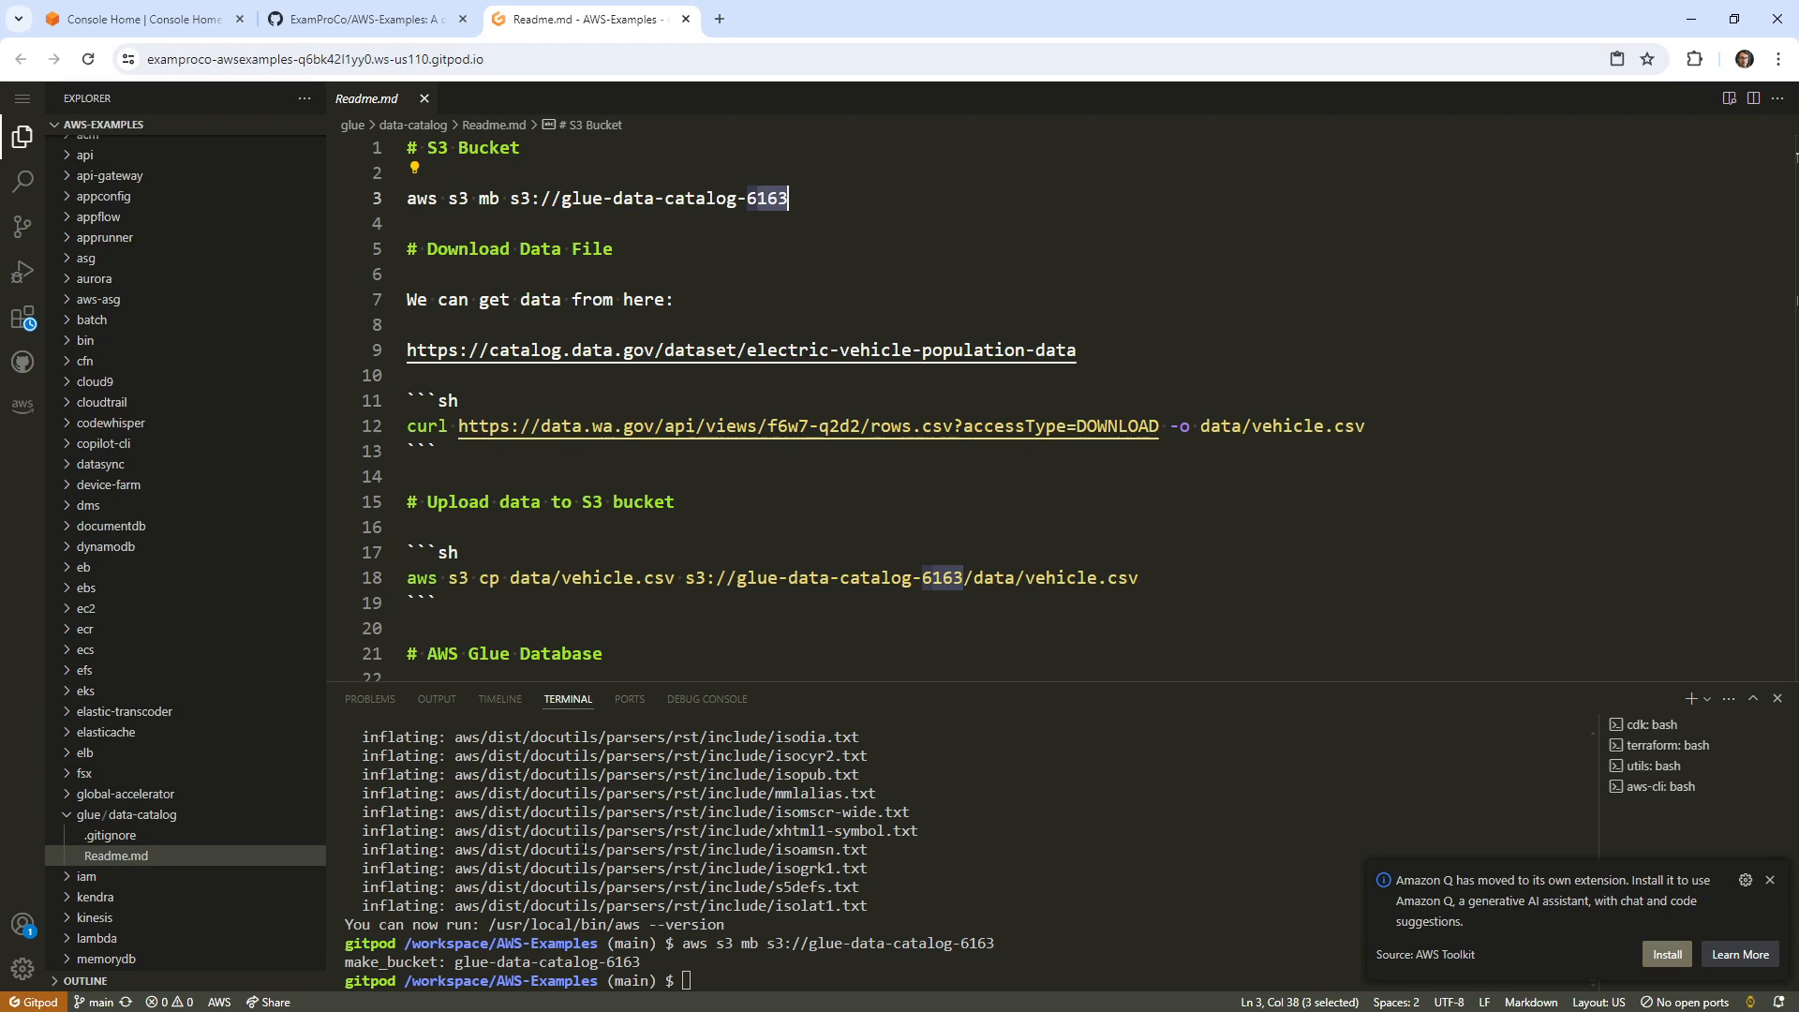
Look up the Readme's electric-vehicle-population-data link in a separate browser tab, view the dataset page, and close it.
drag(1077, 351, 383, 357)
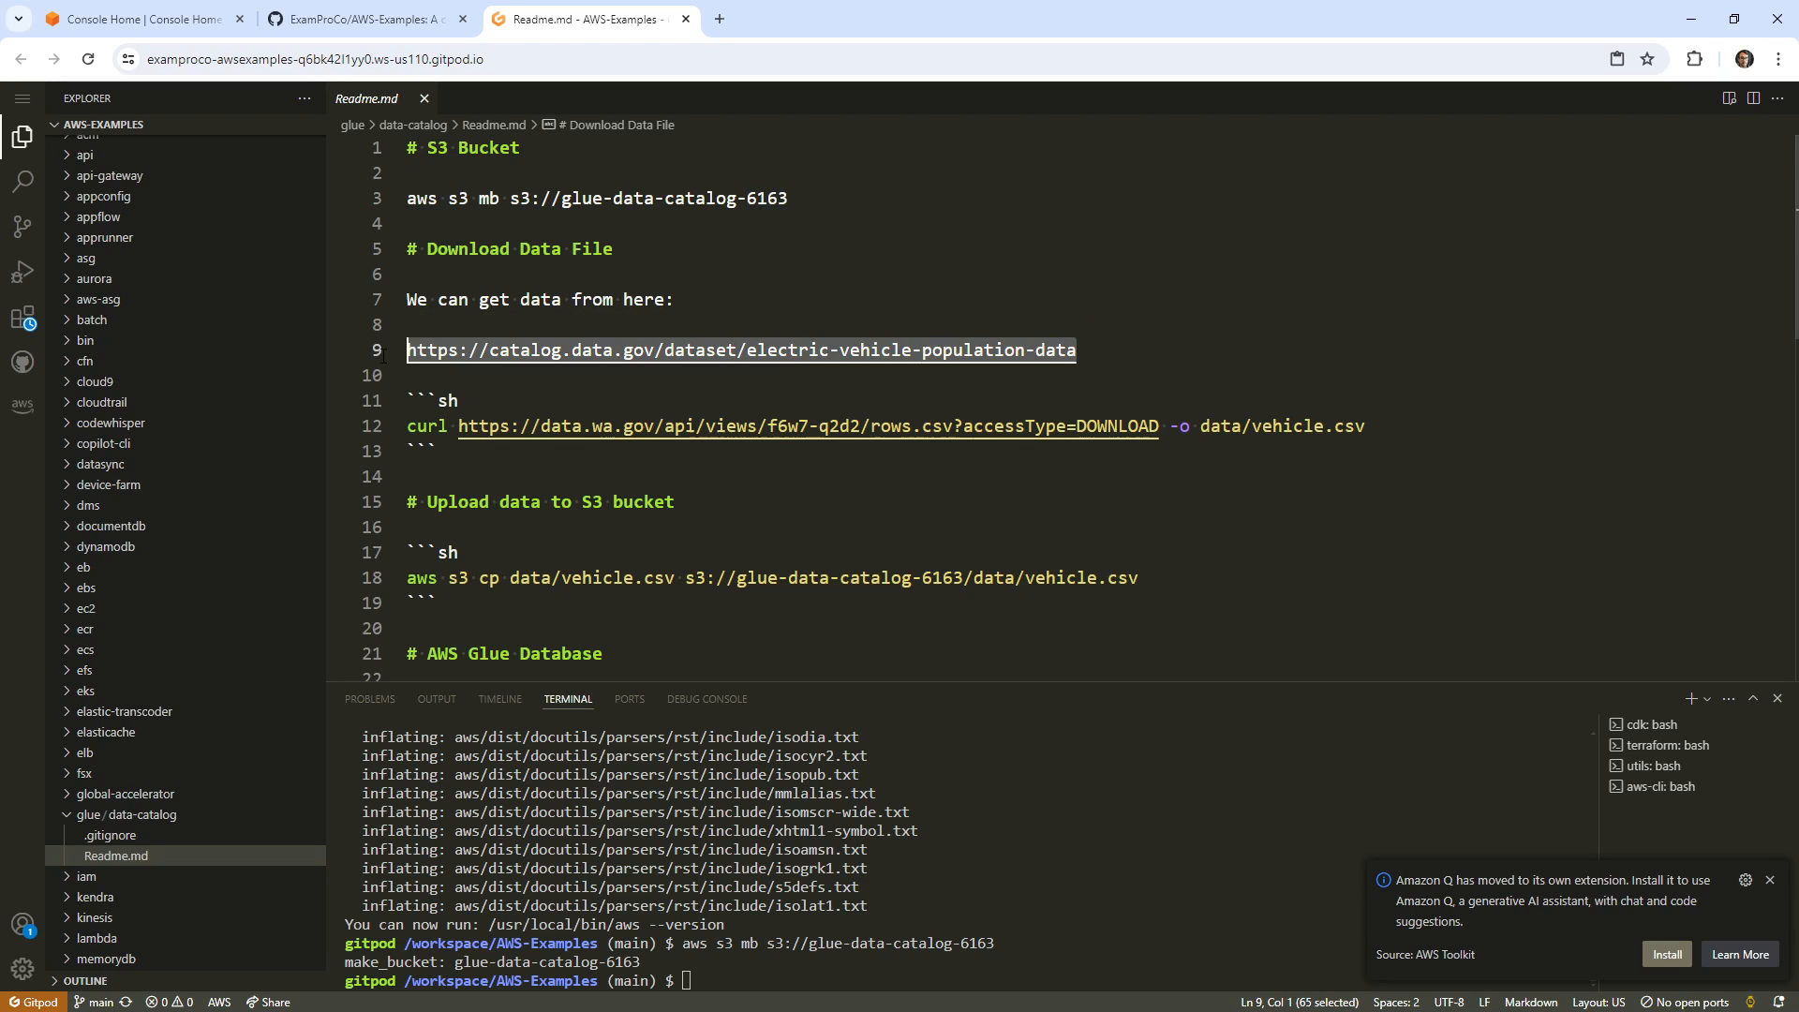
click(719, 20)
key(ctrl+v)
key(Return)
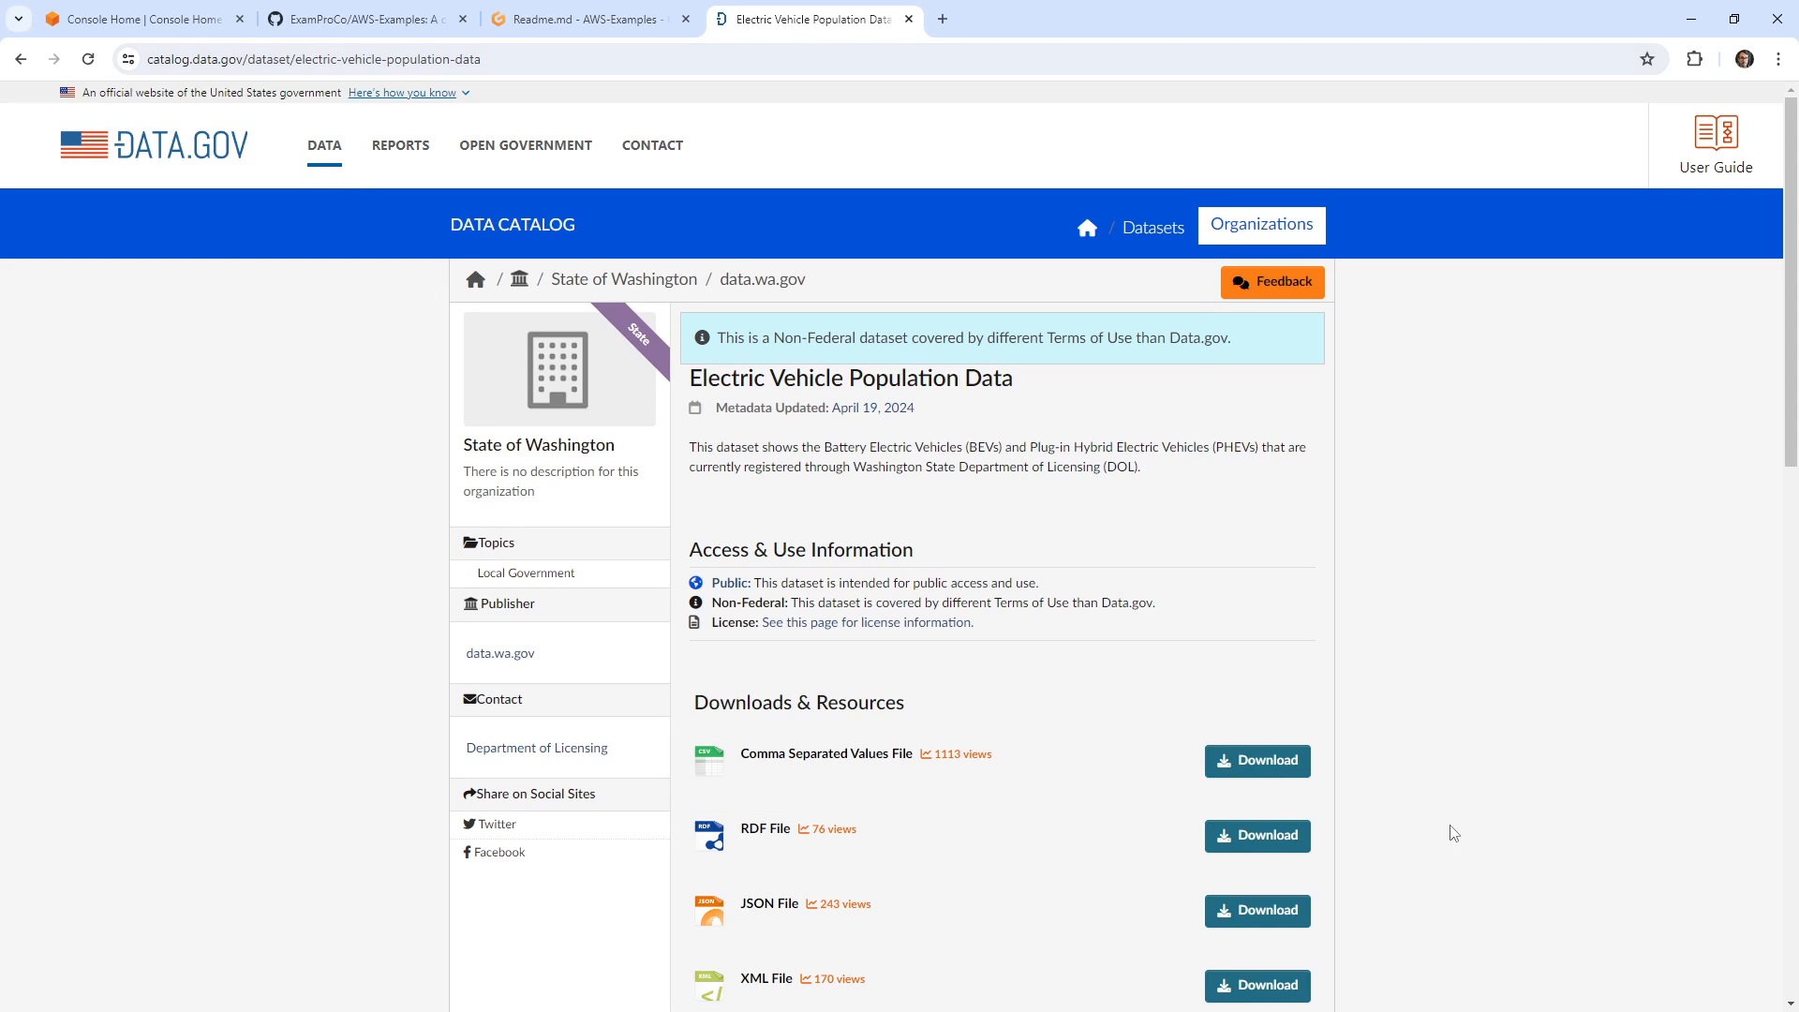
drag(717, 370, 1083, 402)
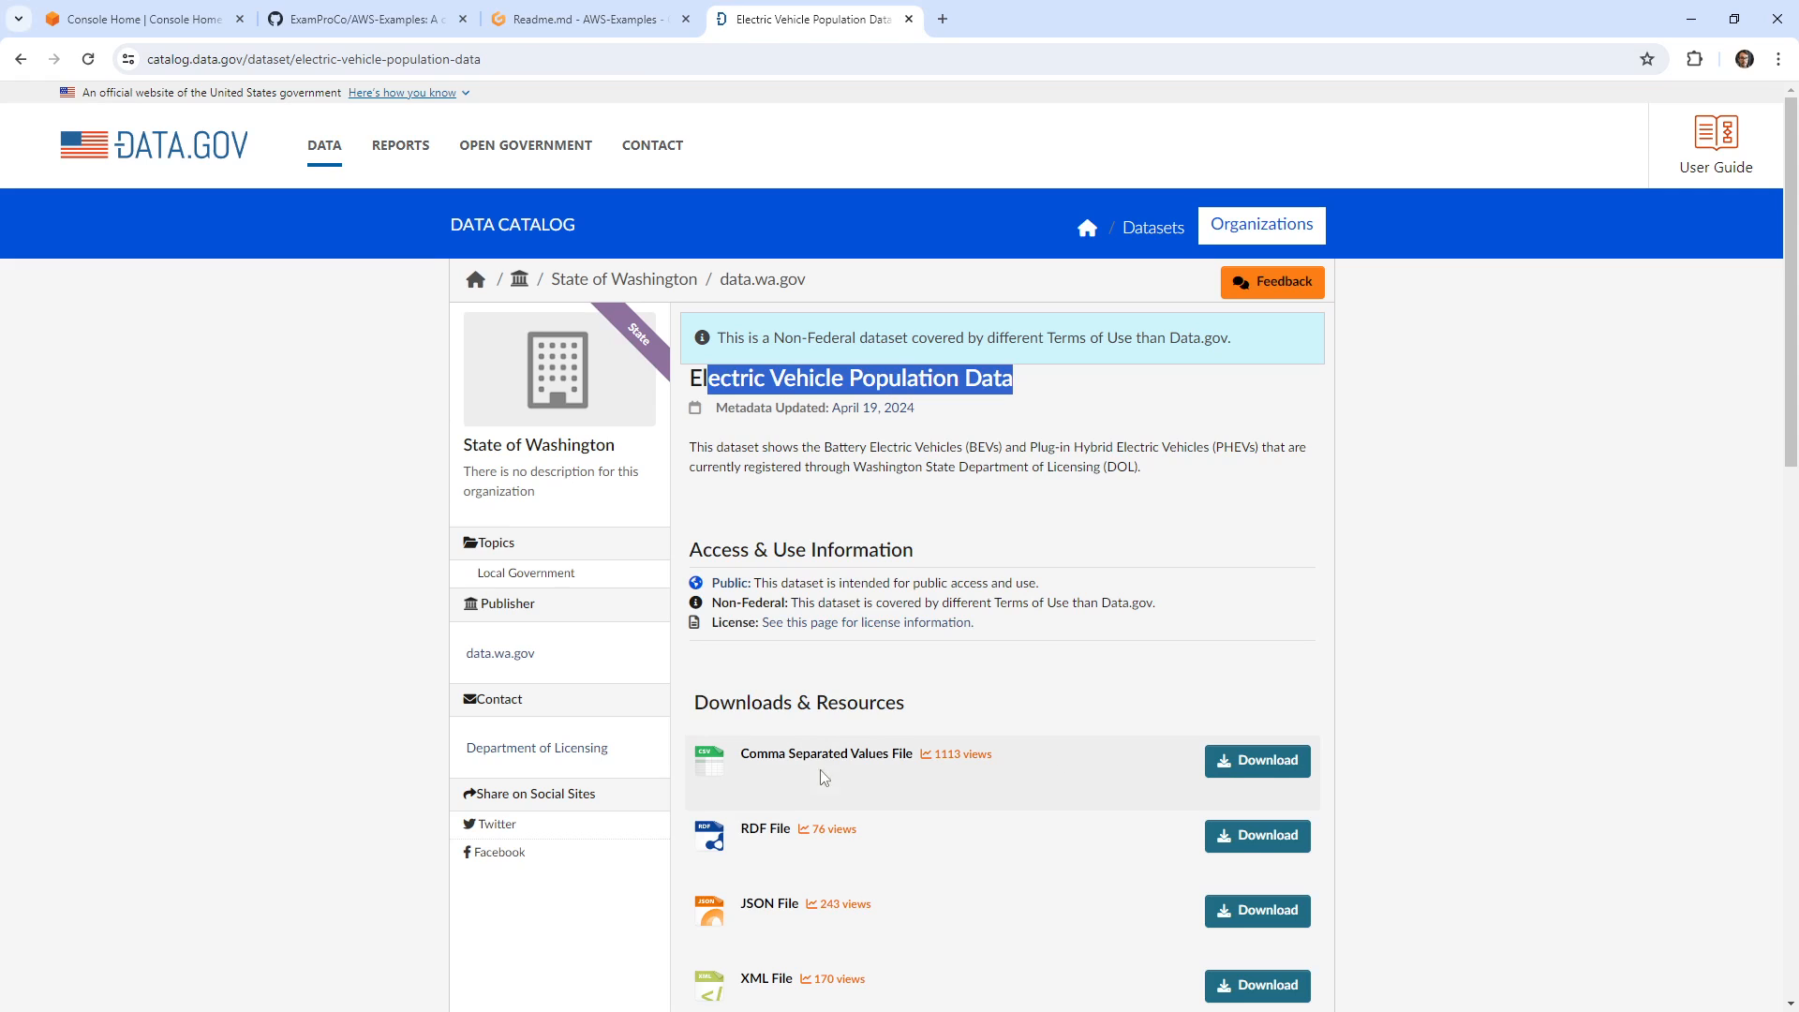
click(909, 19)
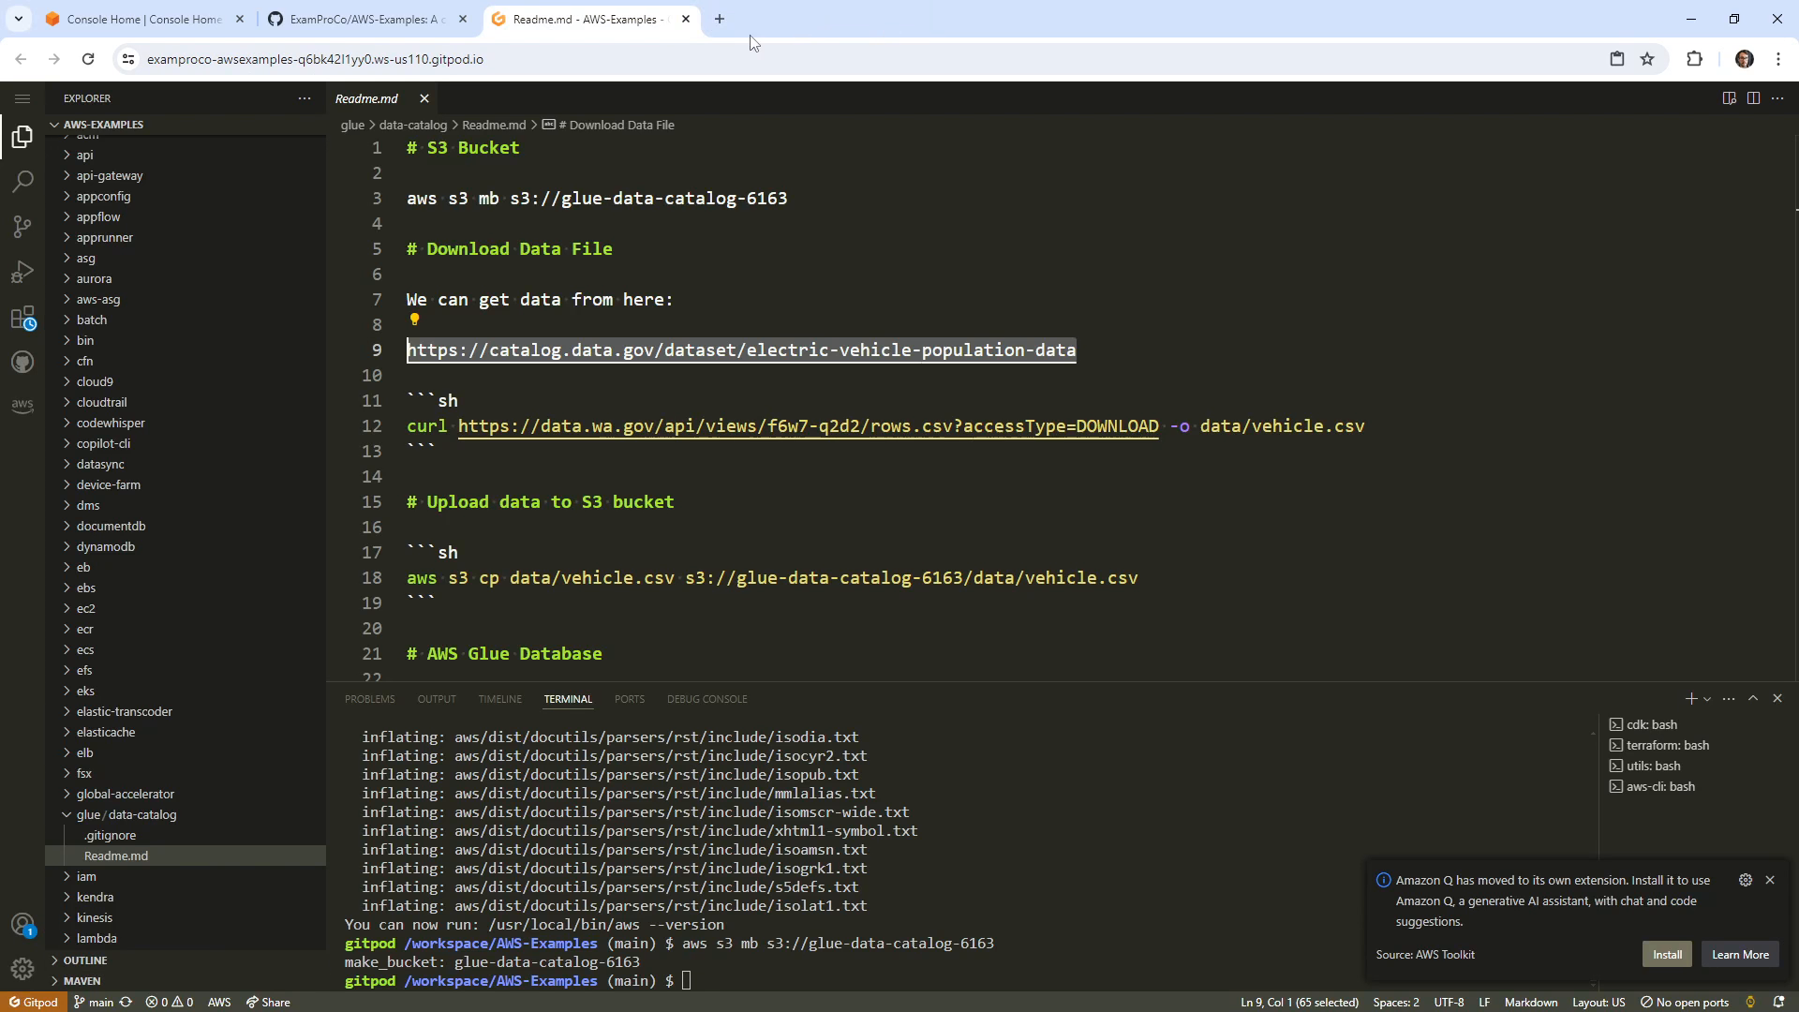
Try to download the vehicle CSV to data/vehicle.csv with the Readme's curl command, and dismiss the Amazon Q notification.
drag(1368, 415, 766, 390)
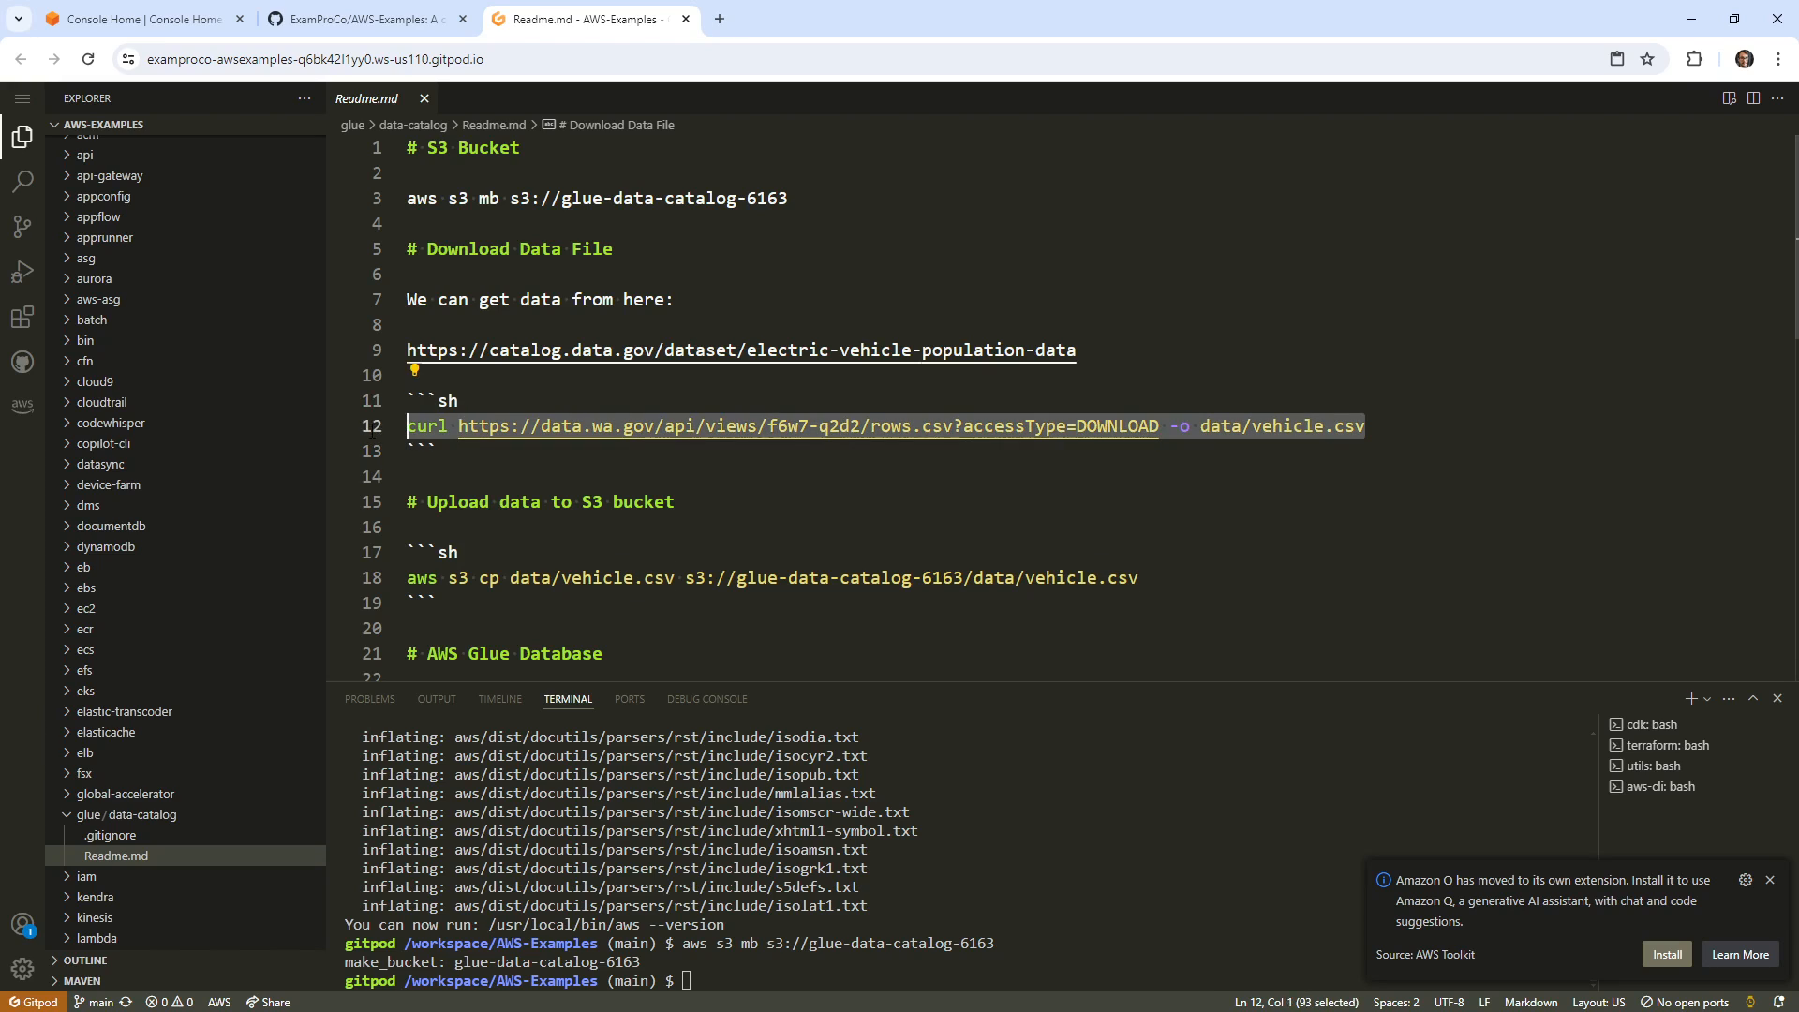
right_click(427, 427)
click(526, 723)
click(954, 829)
key(ctrl+v)
key(Return)
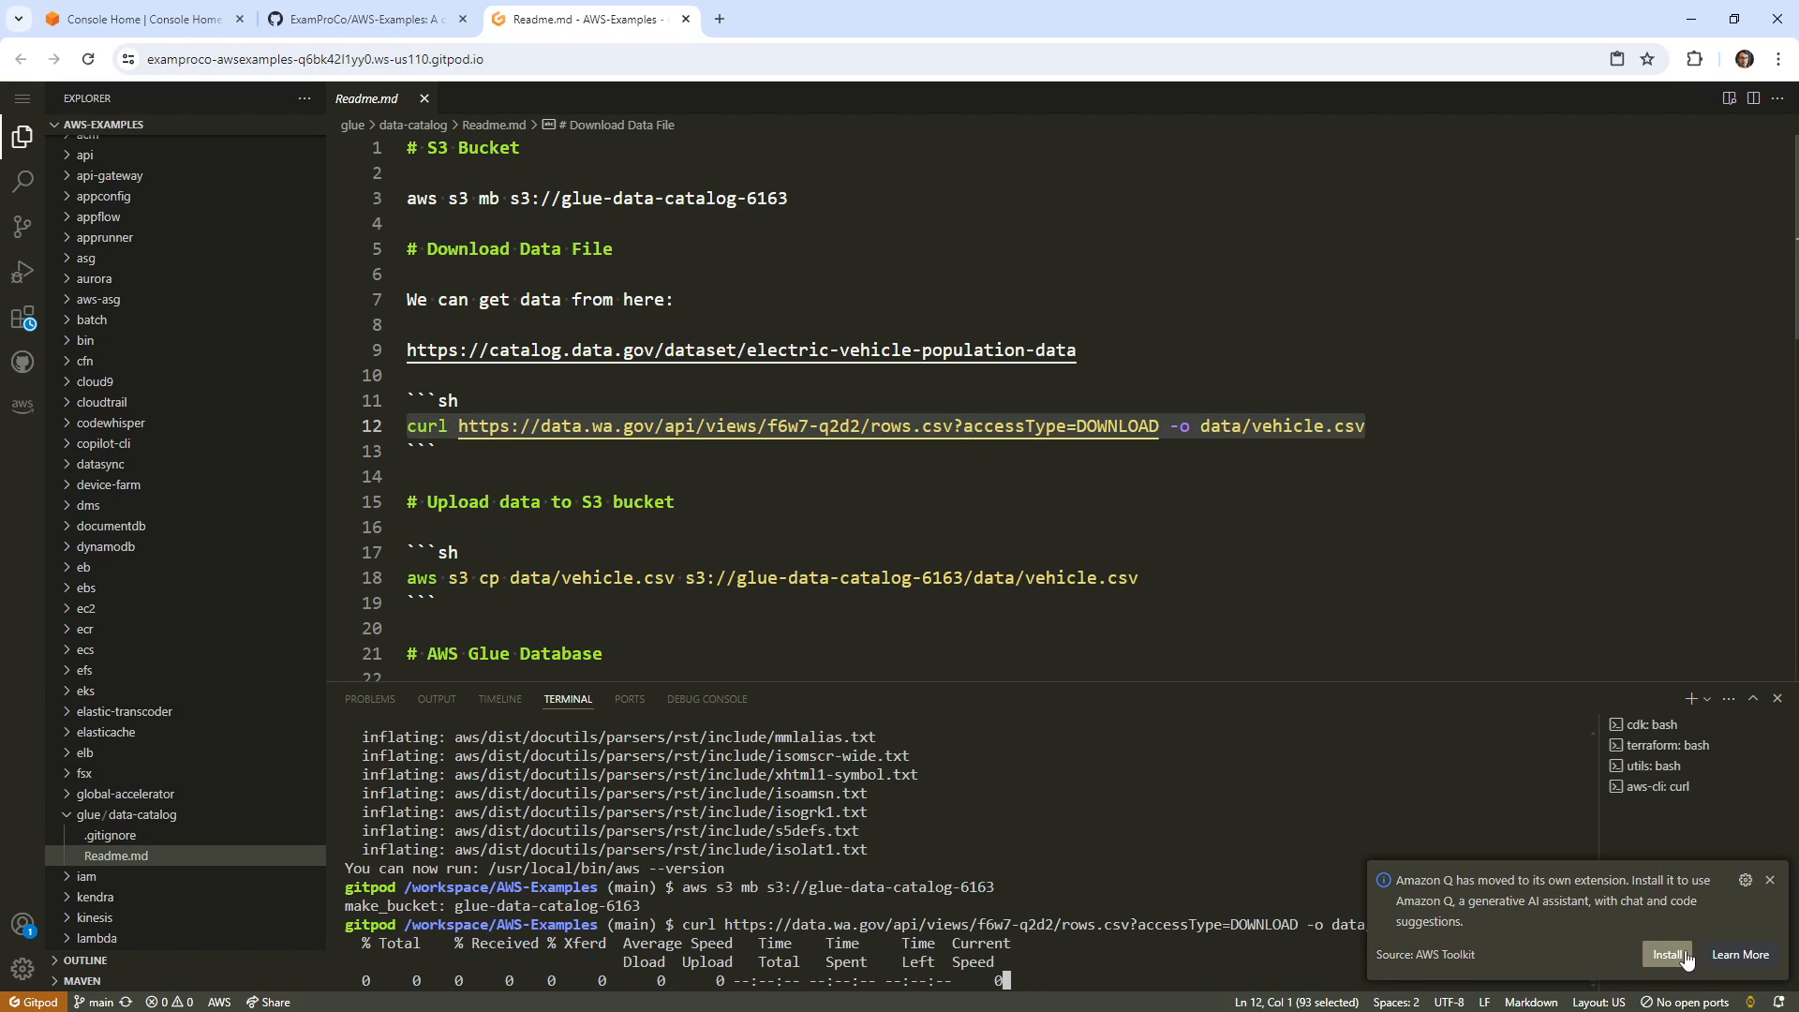
click(1770, 881)
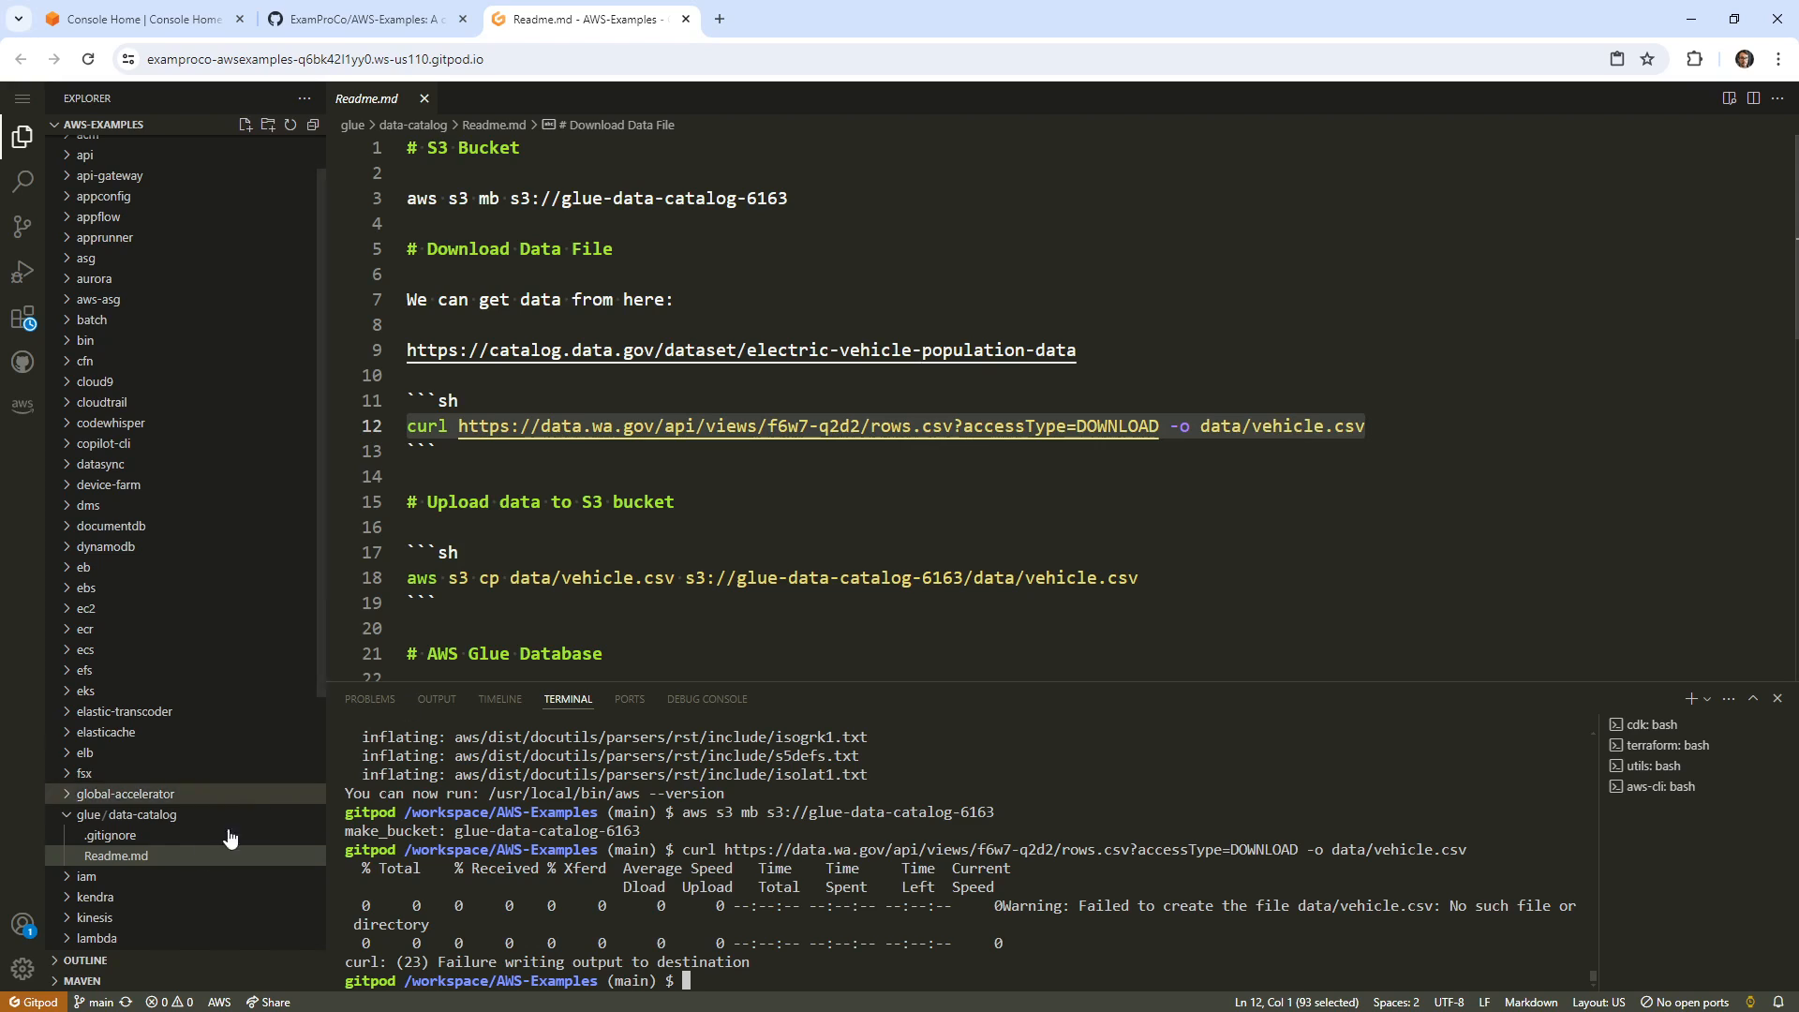
Create a folder named data inside glue/data-catalog and add an empty .keep file to it.
scroll(178, 770, down, 3)
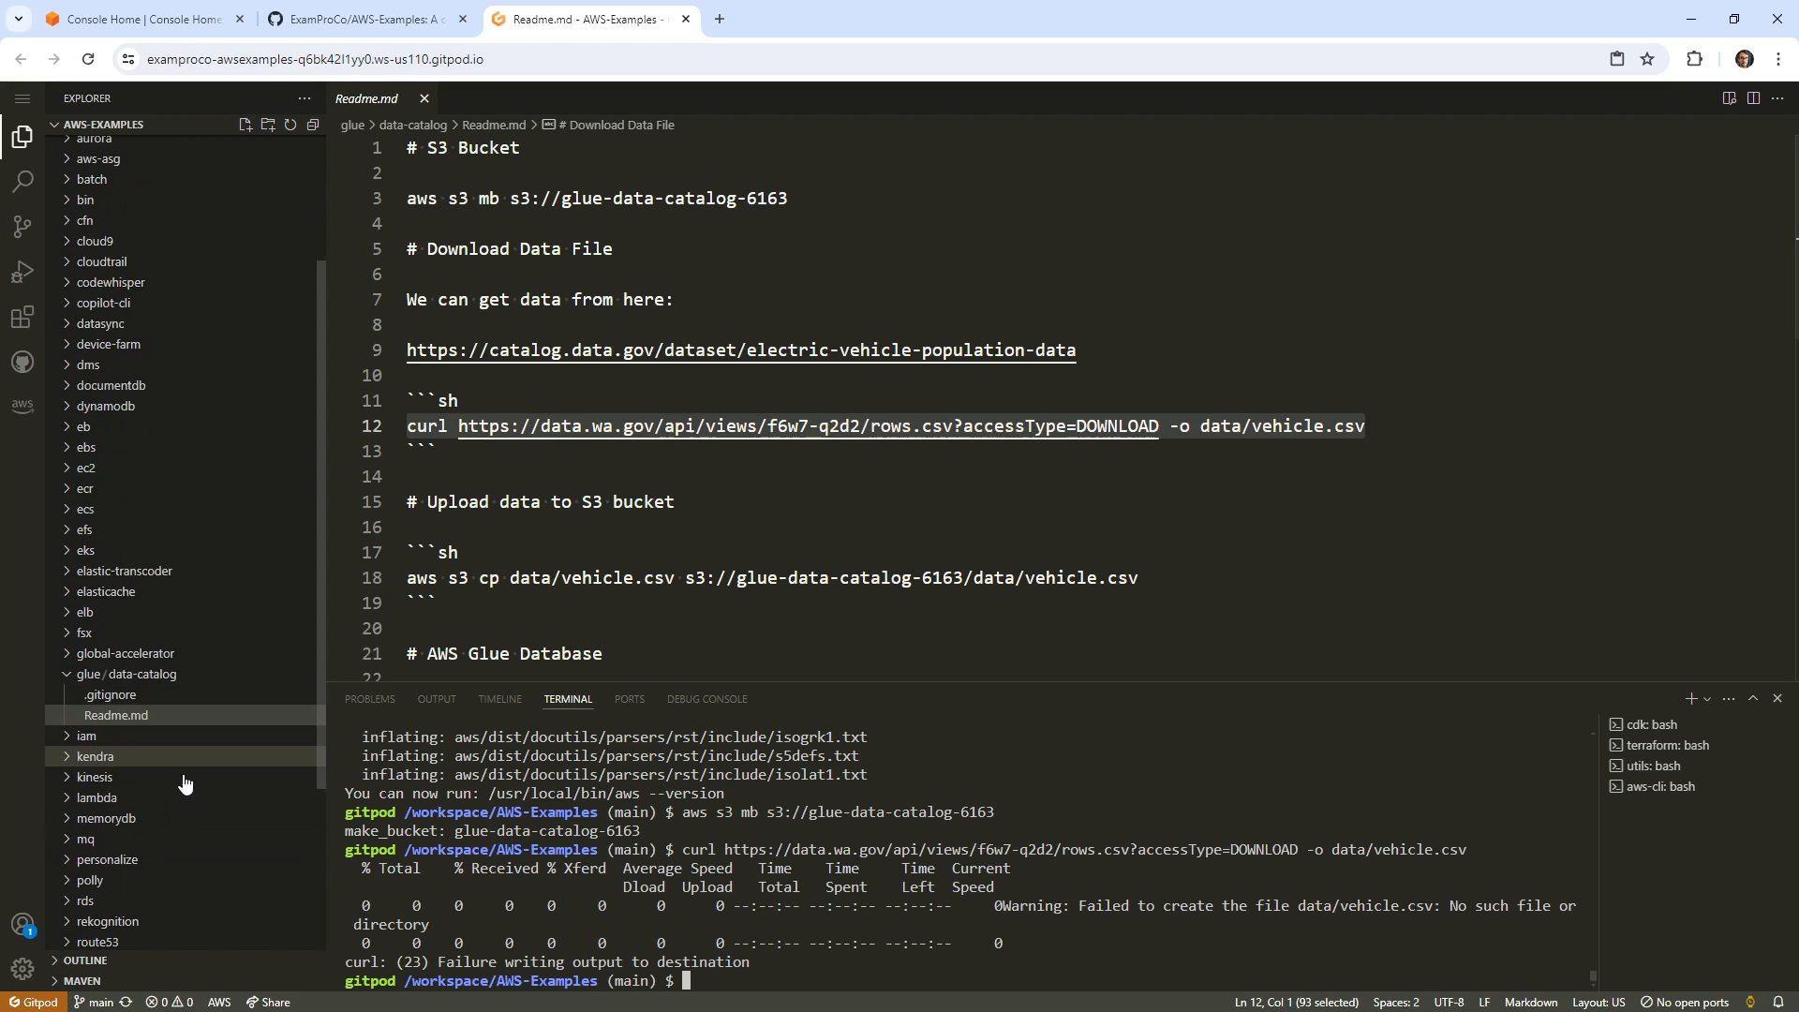
right_click(140, 675)
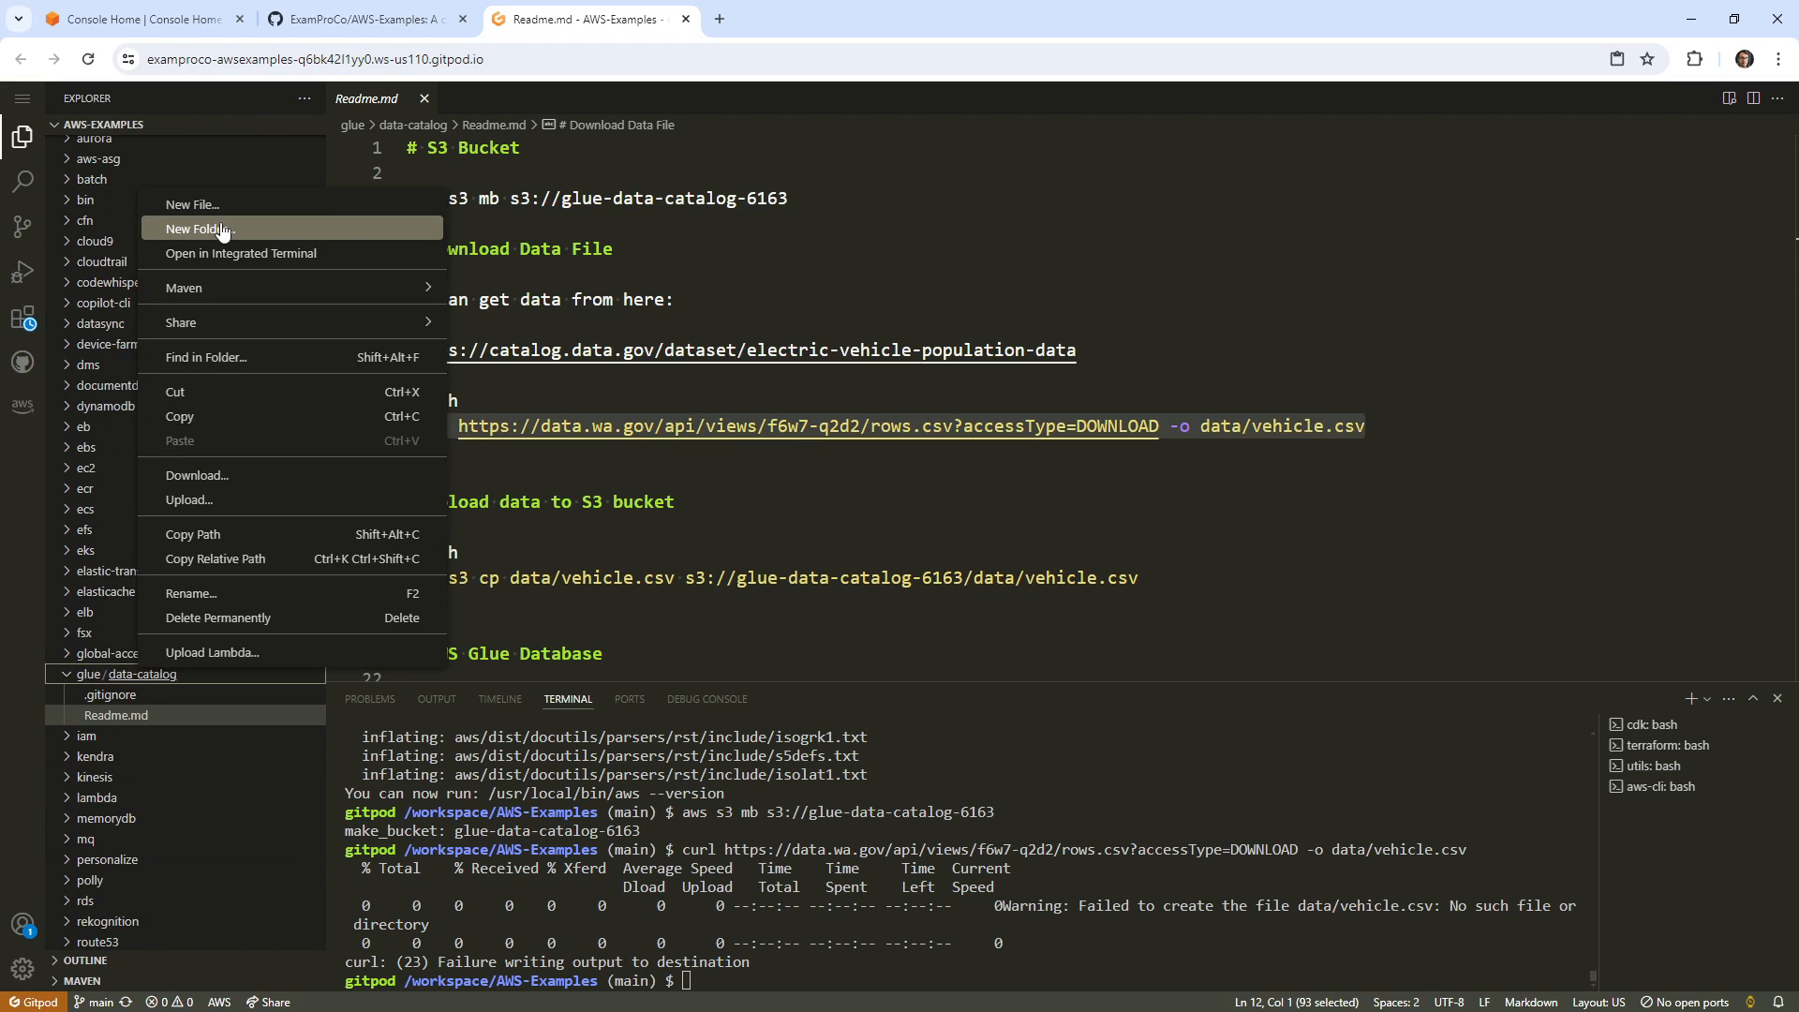
scroll(140, 234, down, 2)
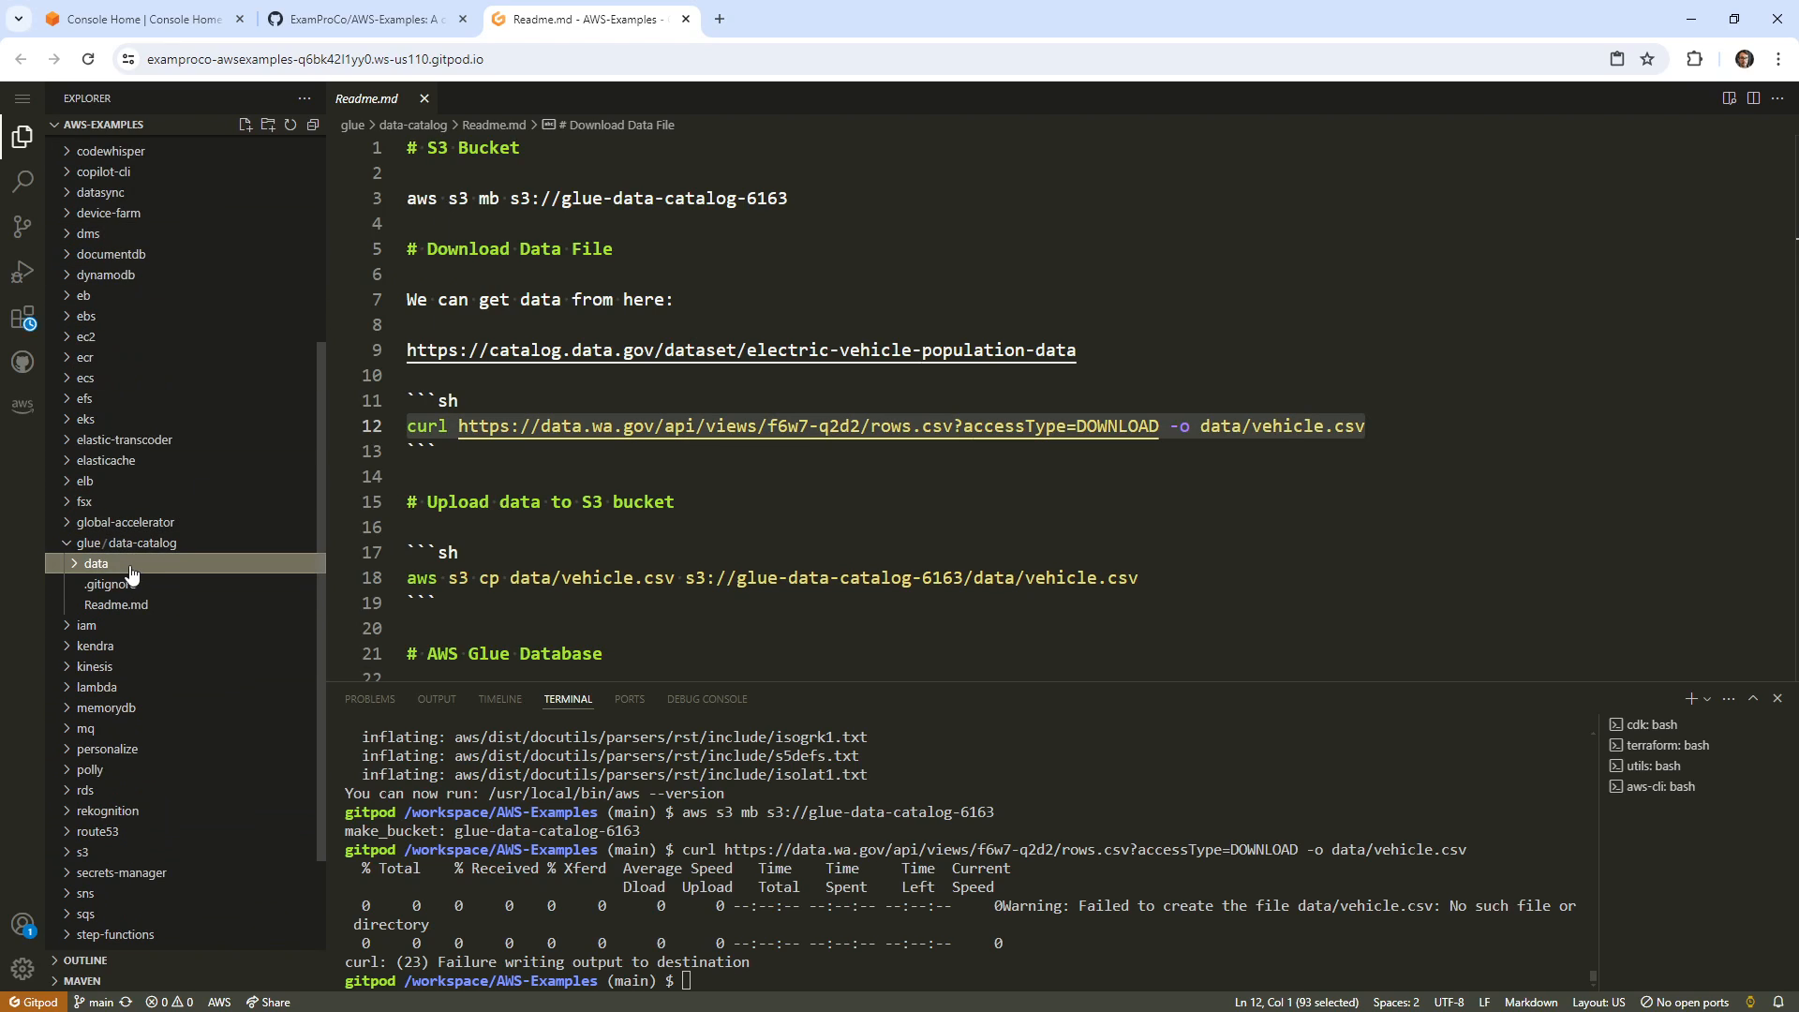
right_click(130, 566)
click(242, 109)
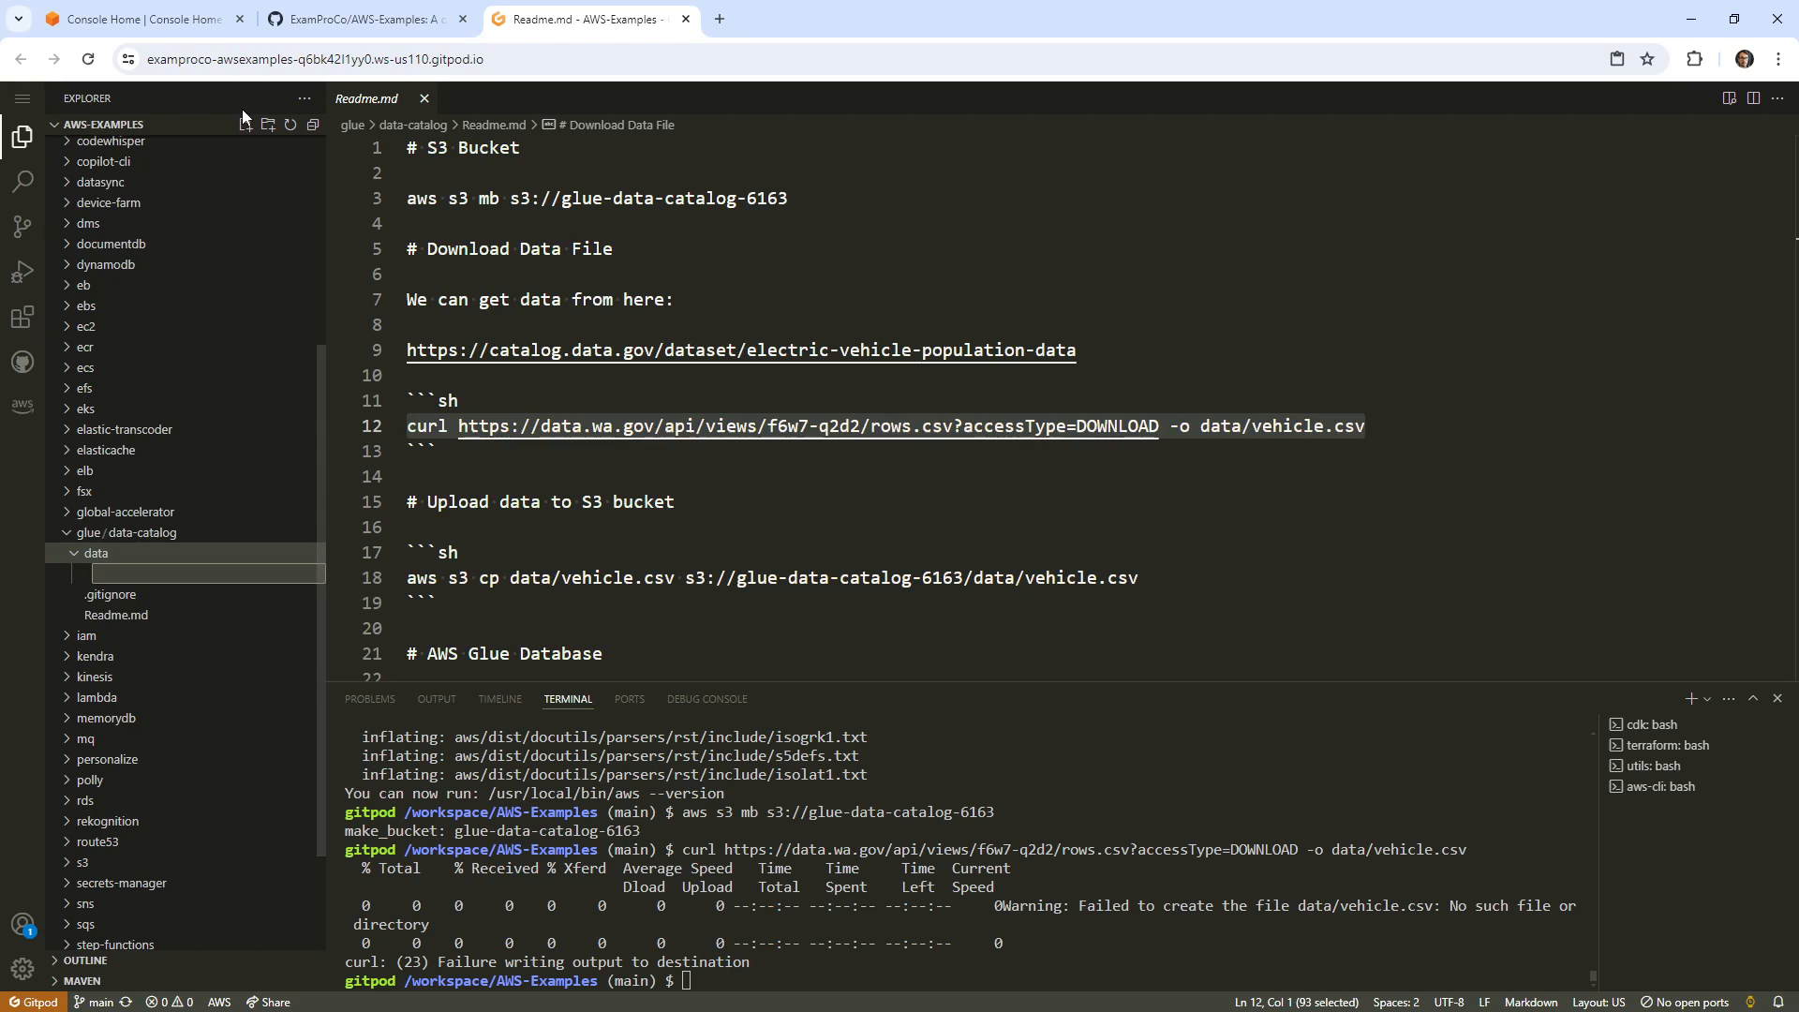
text(.ee)
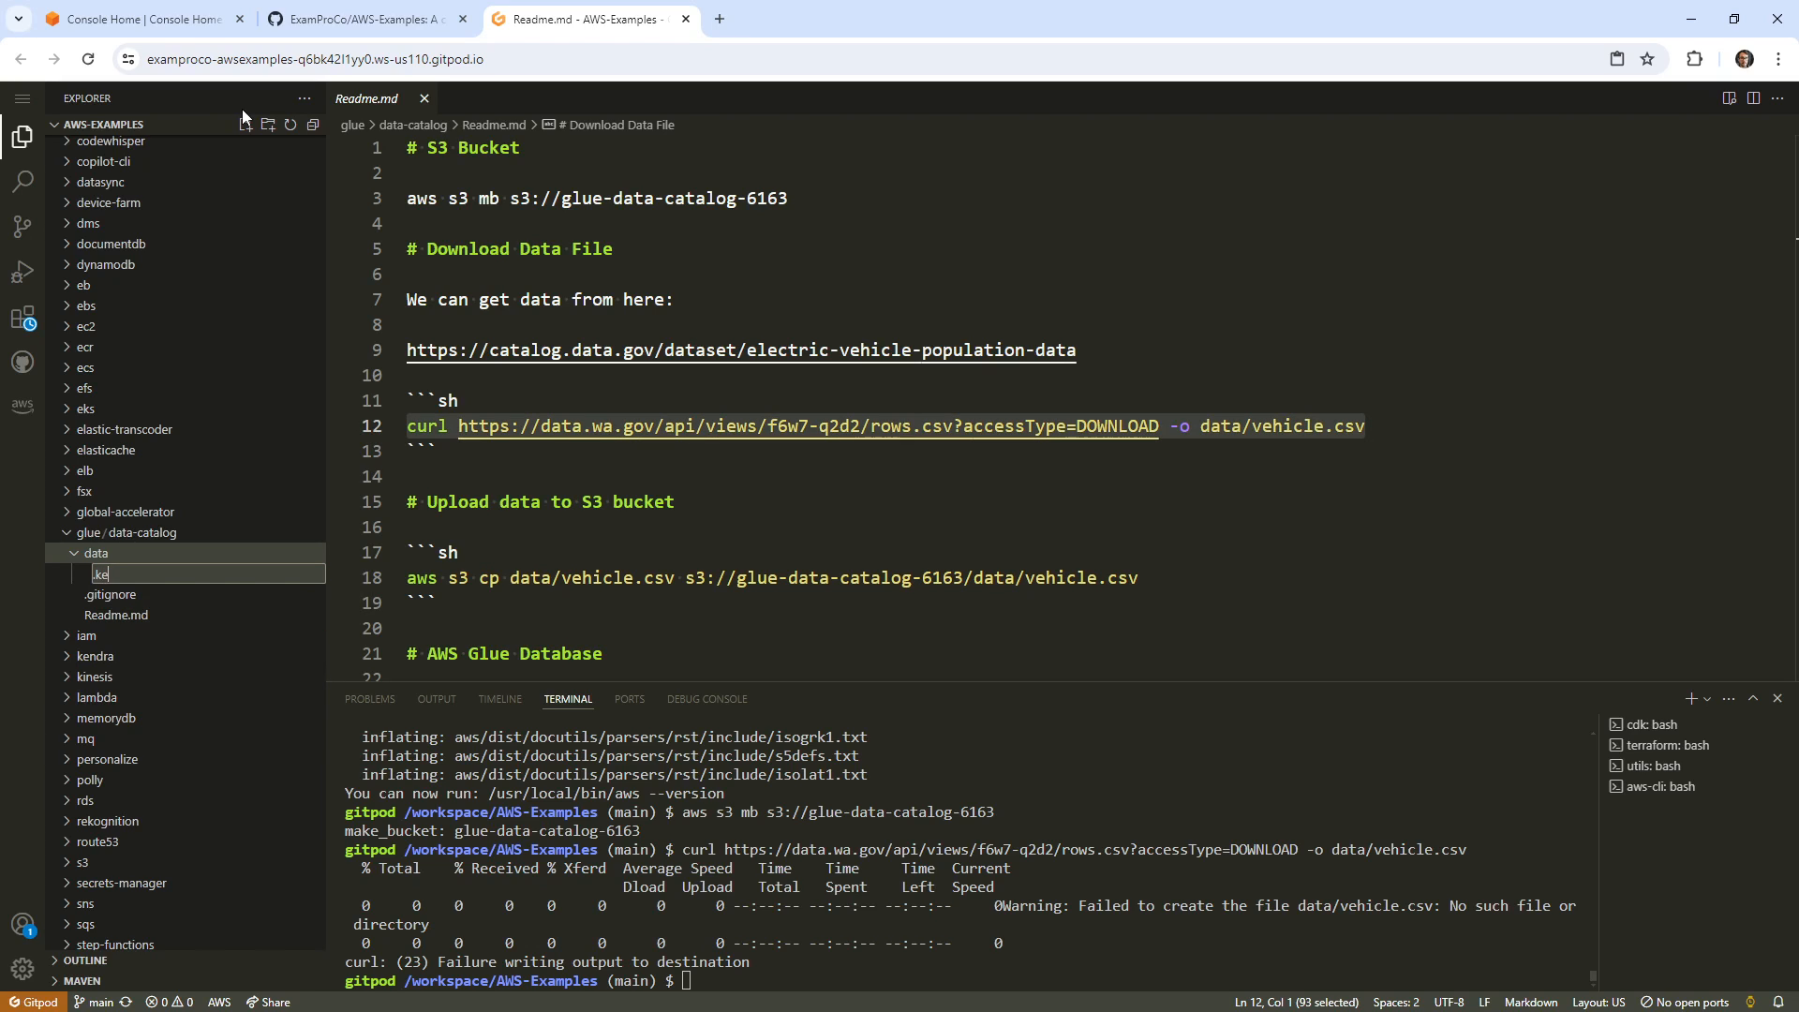
text(ep)
key(Return)
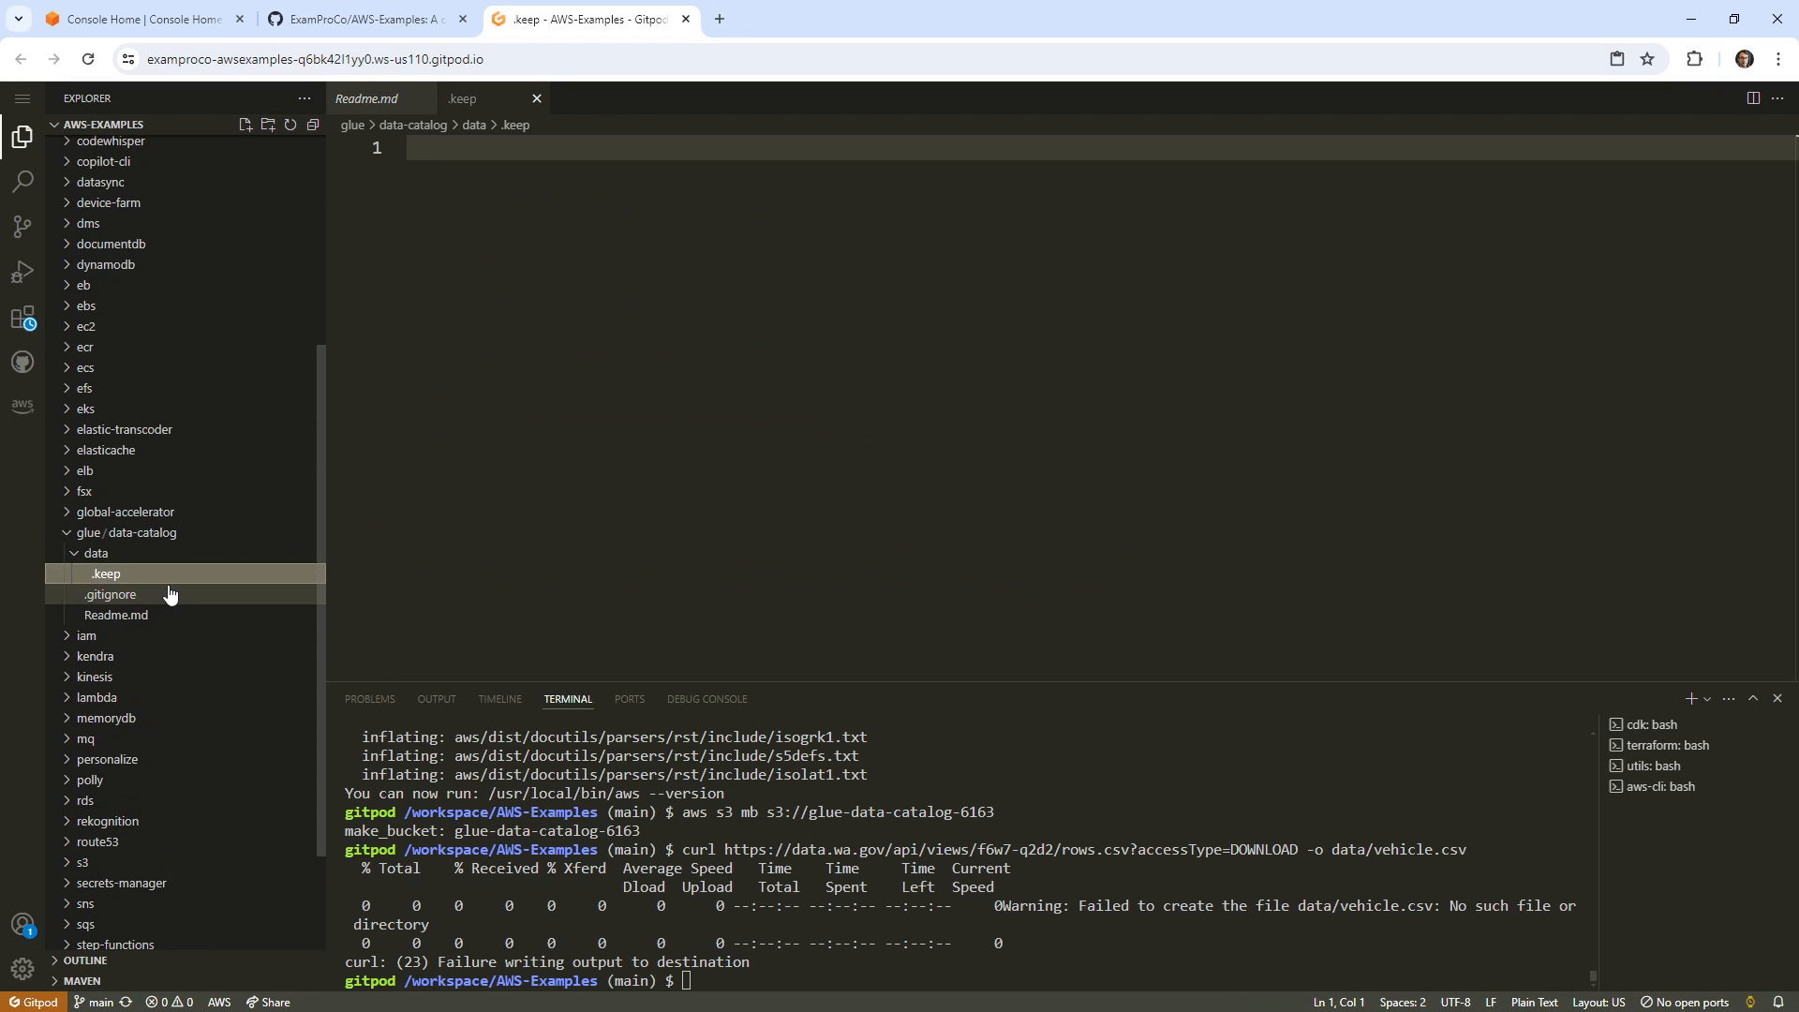
Open the data-catalog .gitignore and make it ignore data/*.csv.
click(170, 594)
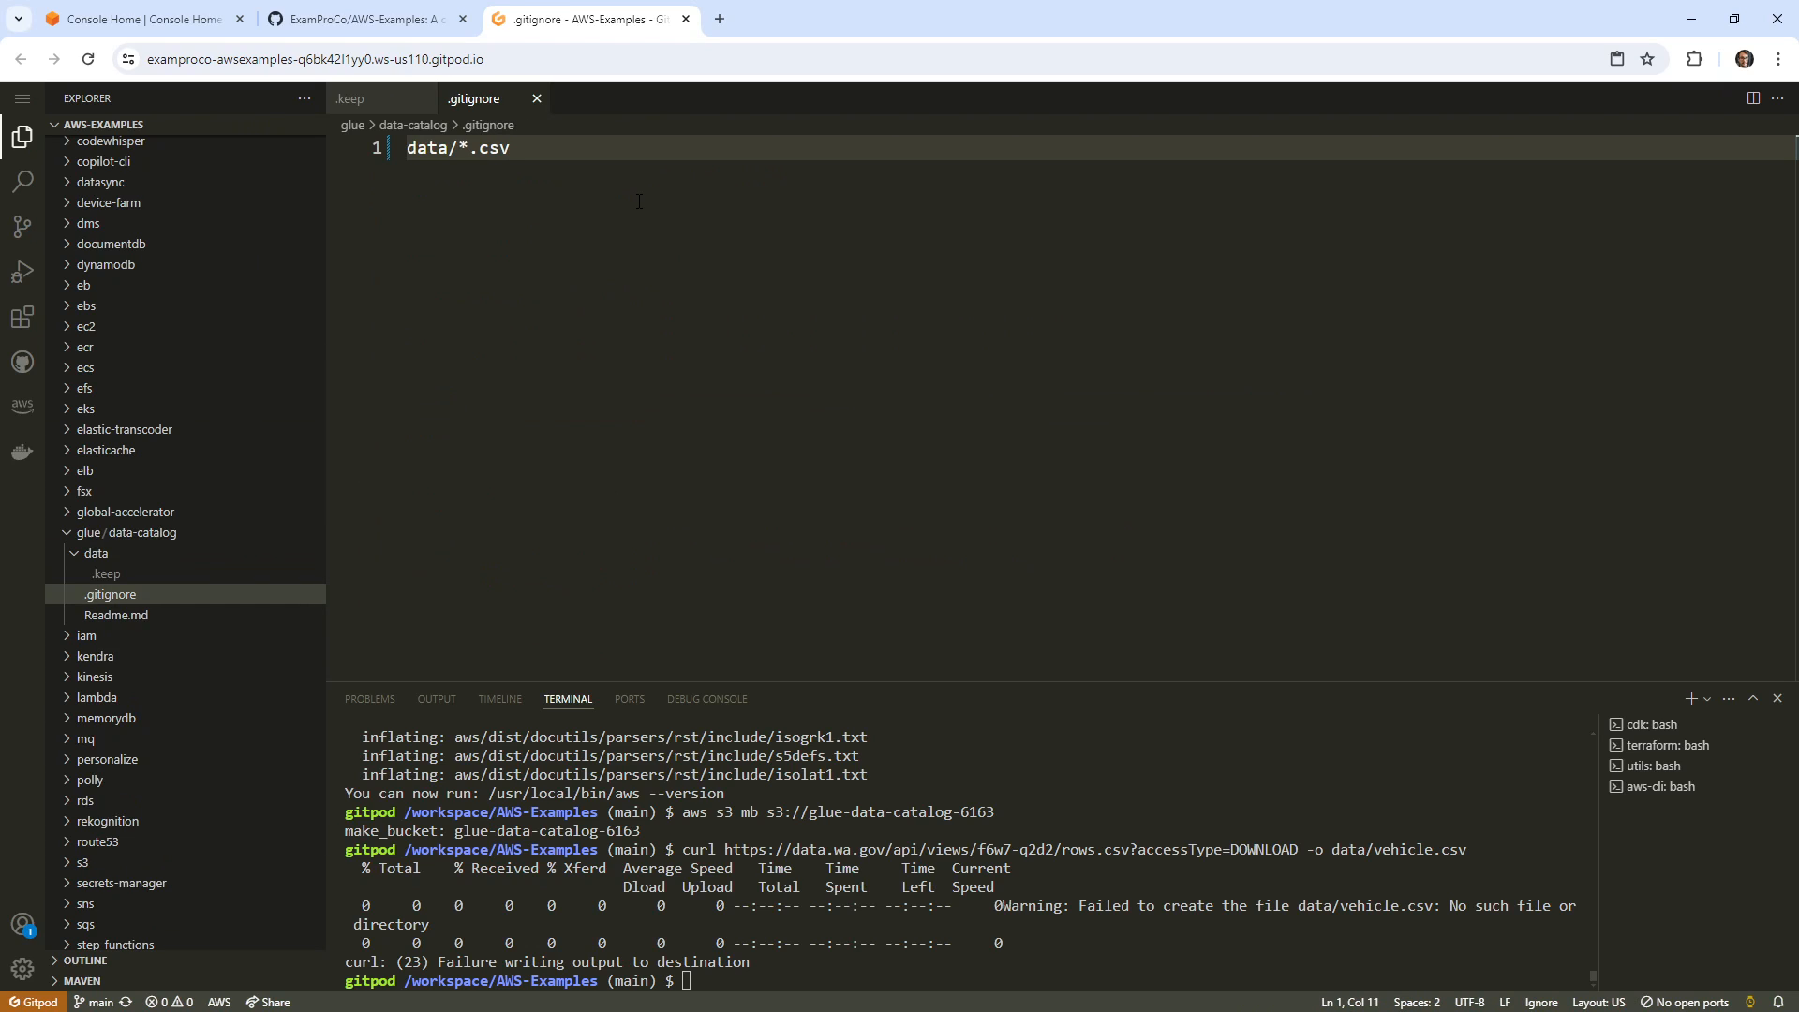
click(26, 140)
click(25, 140)
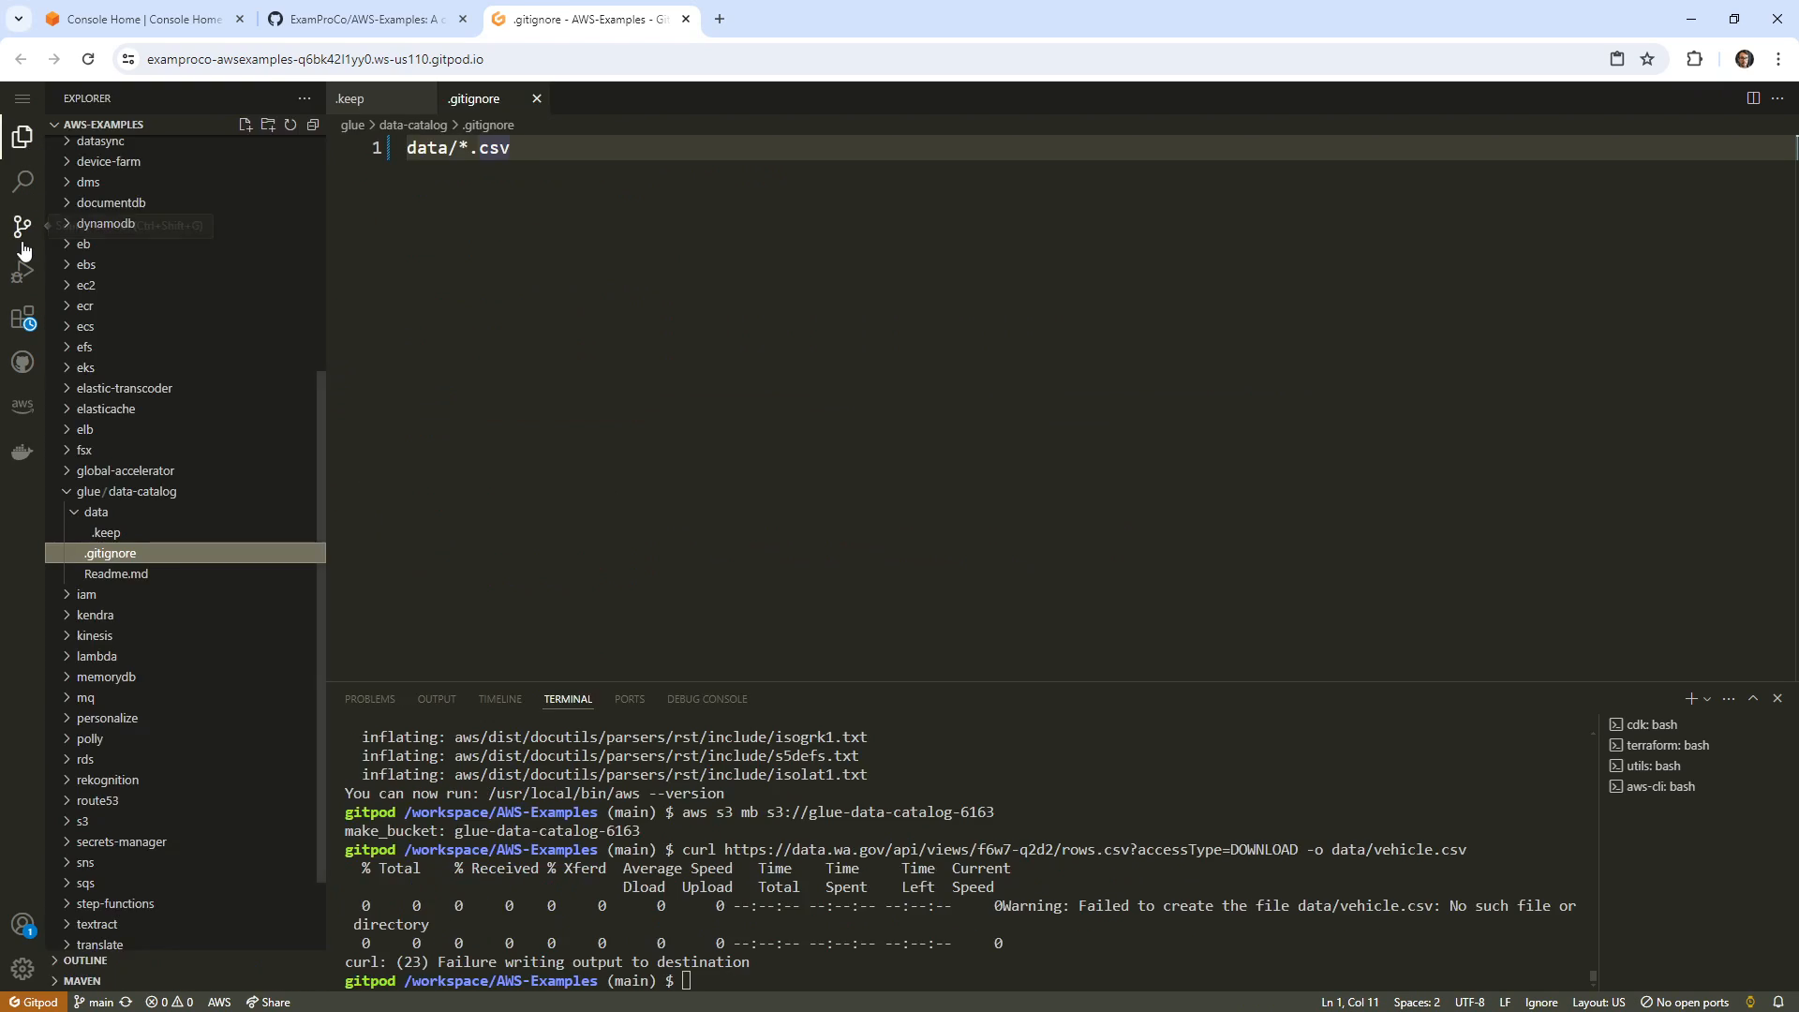
Stage the .gitignore and .keep changes and commit them with a message beginning "data folder for".
click(22, 227)
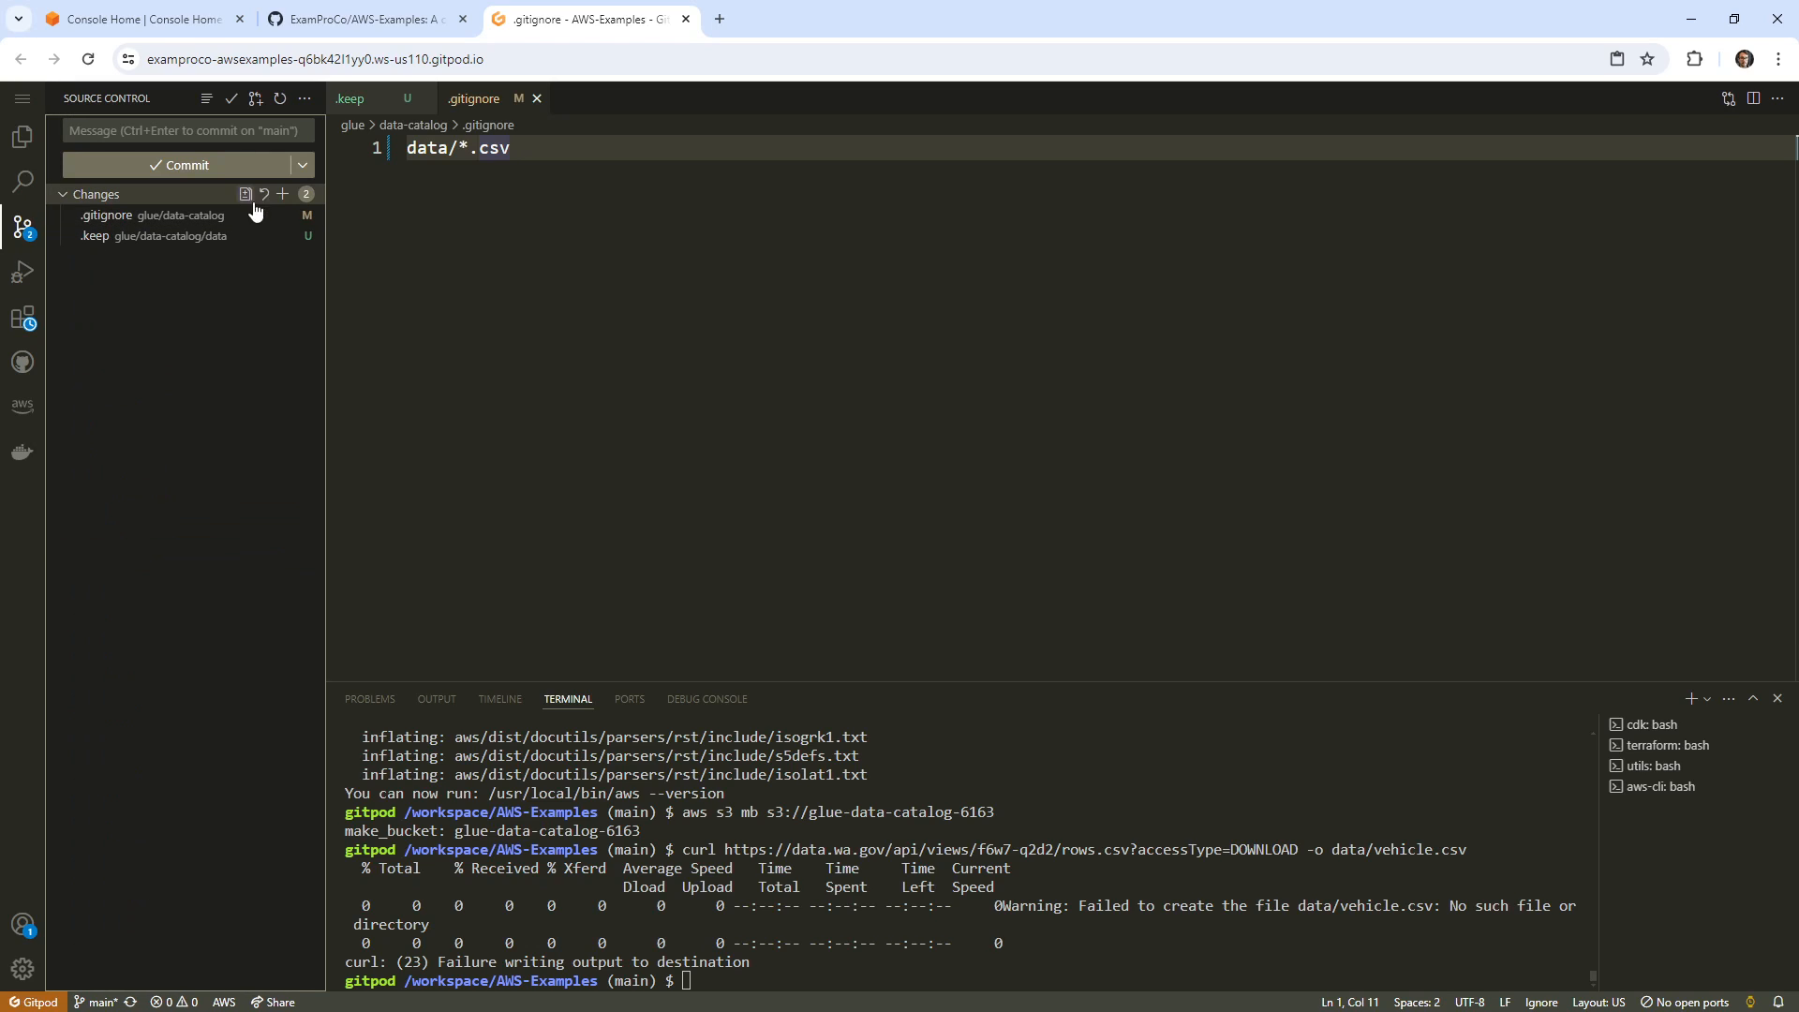
click(282, 195)
click(248, 128)
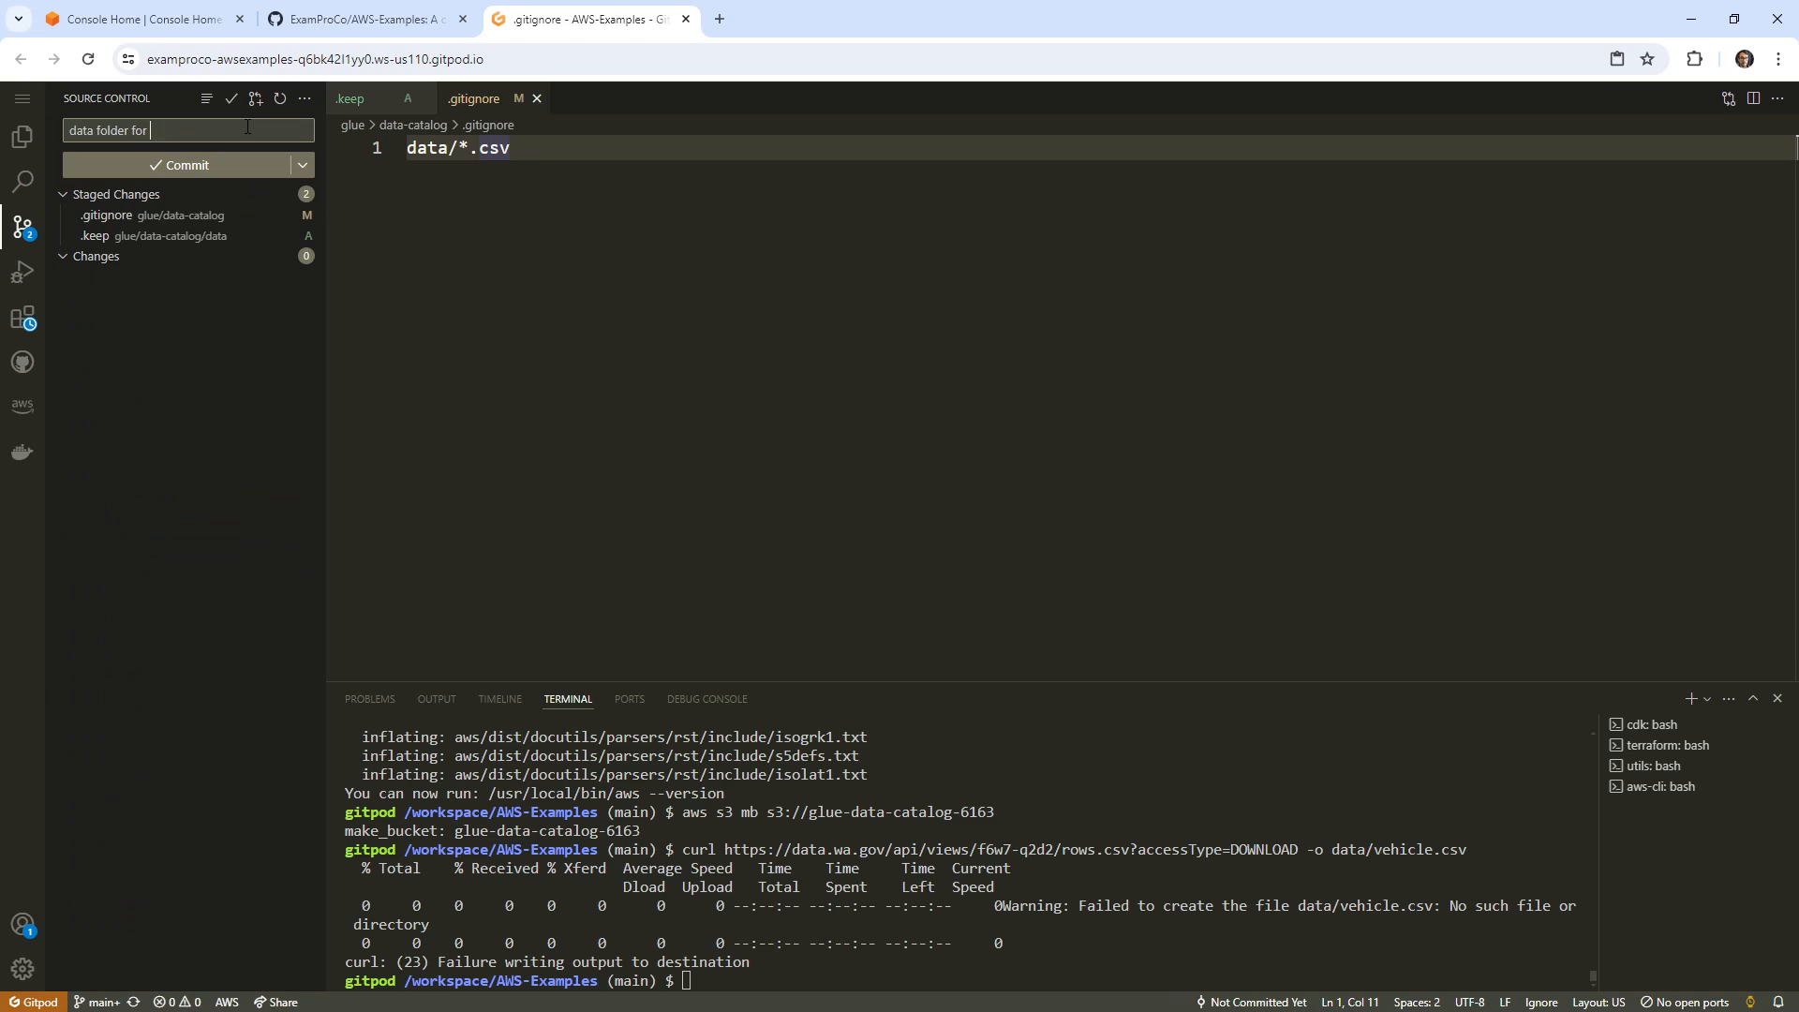
click(227, 159)
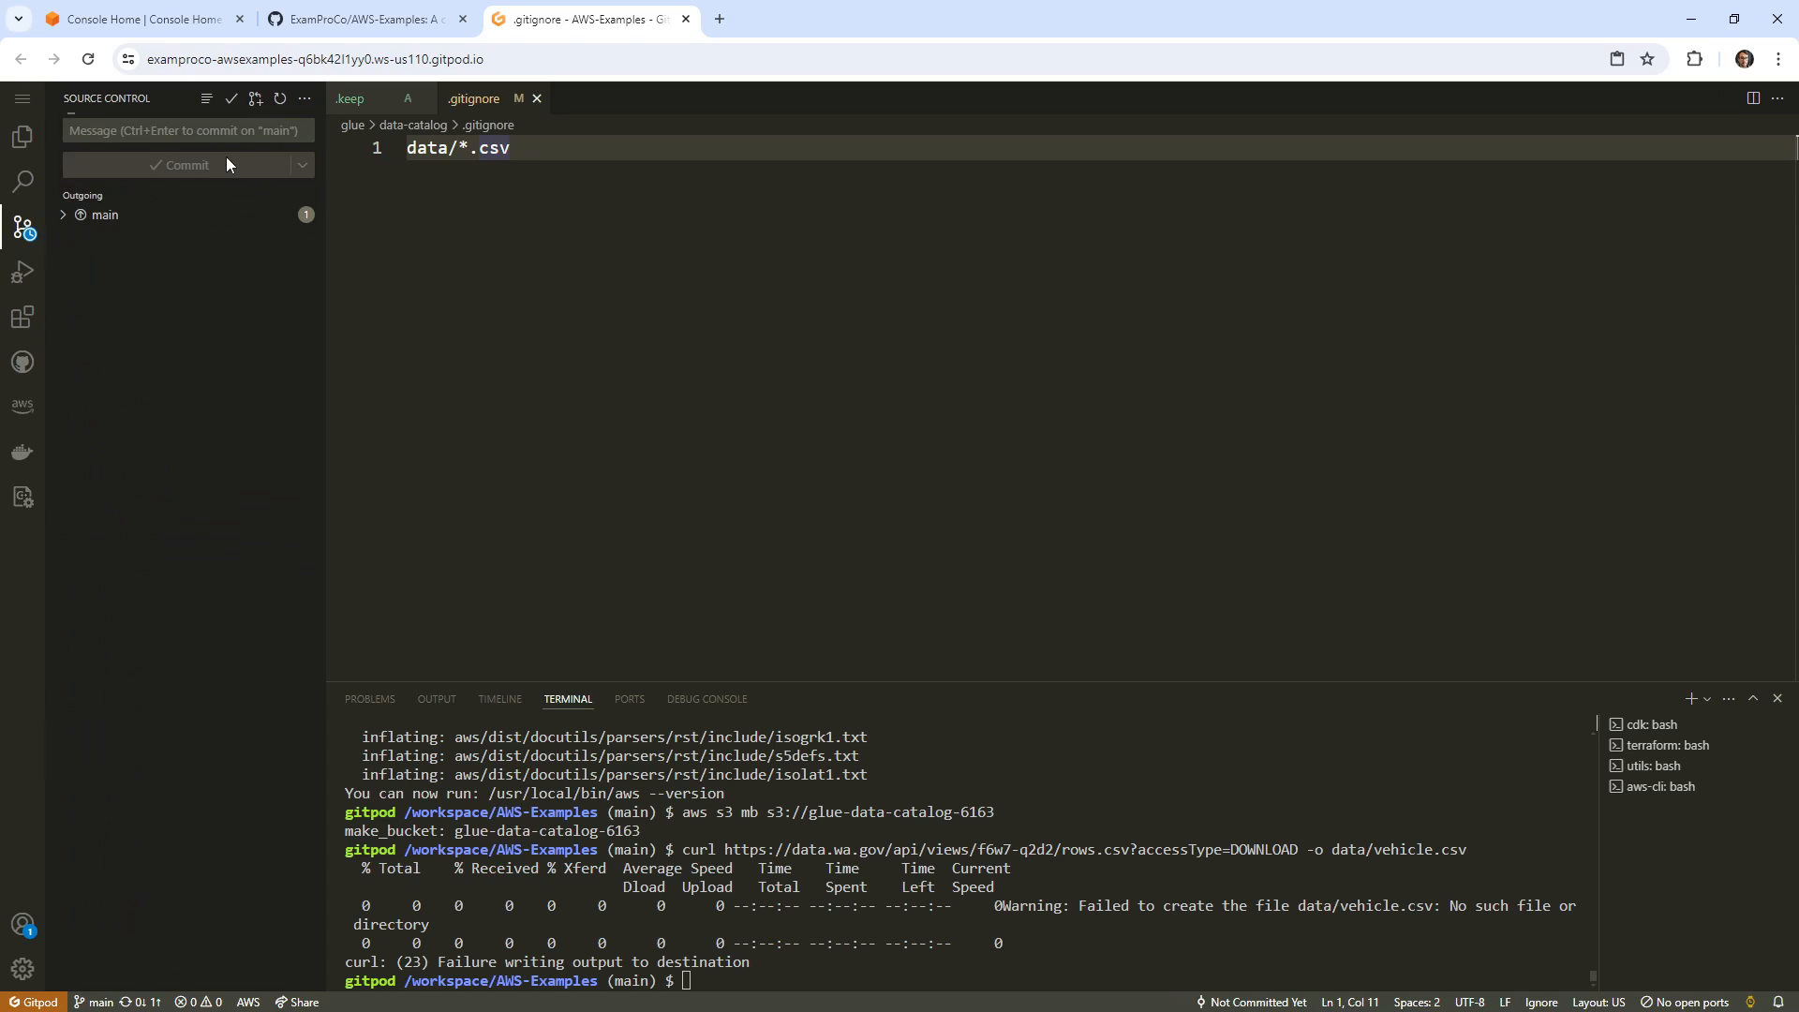
Reopen the data-catalog Readme.md and try its curl download command to data/vehicle.csv again in the terminal.
click(37, 153)
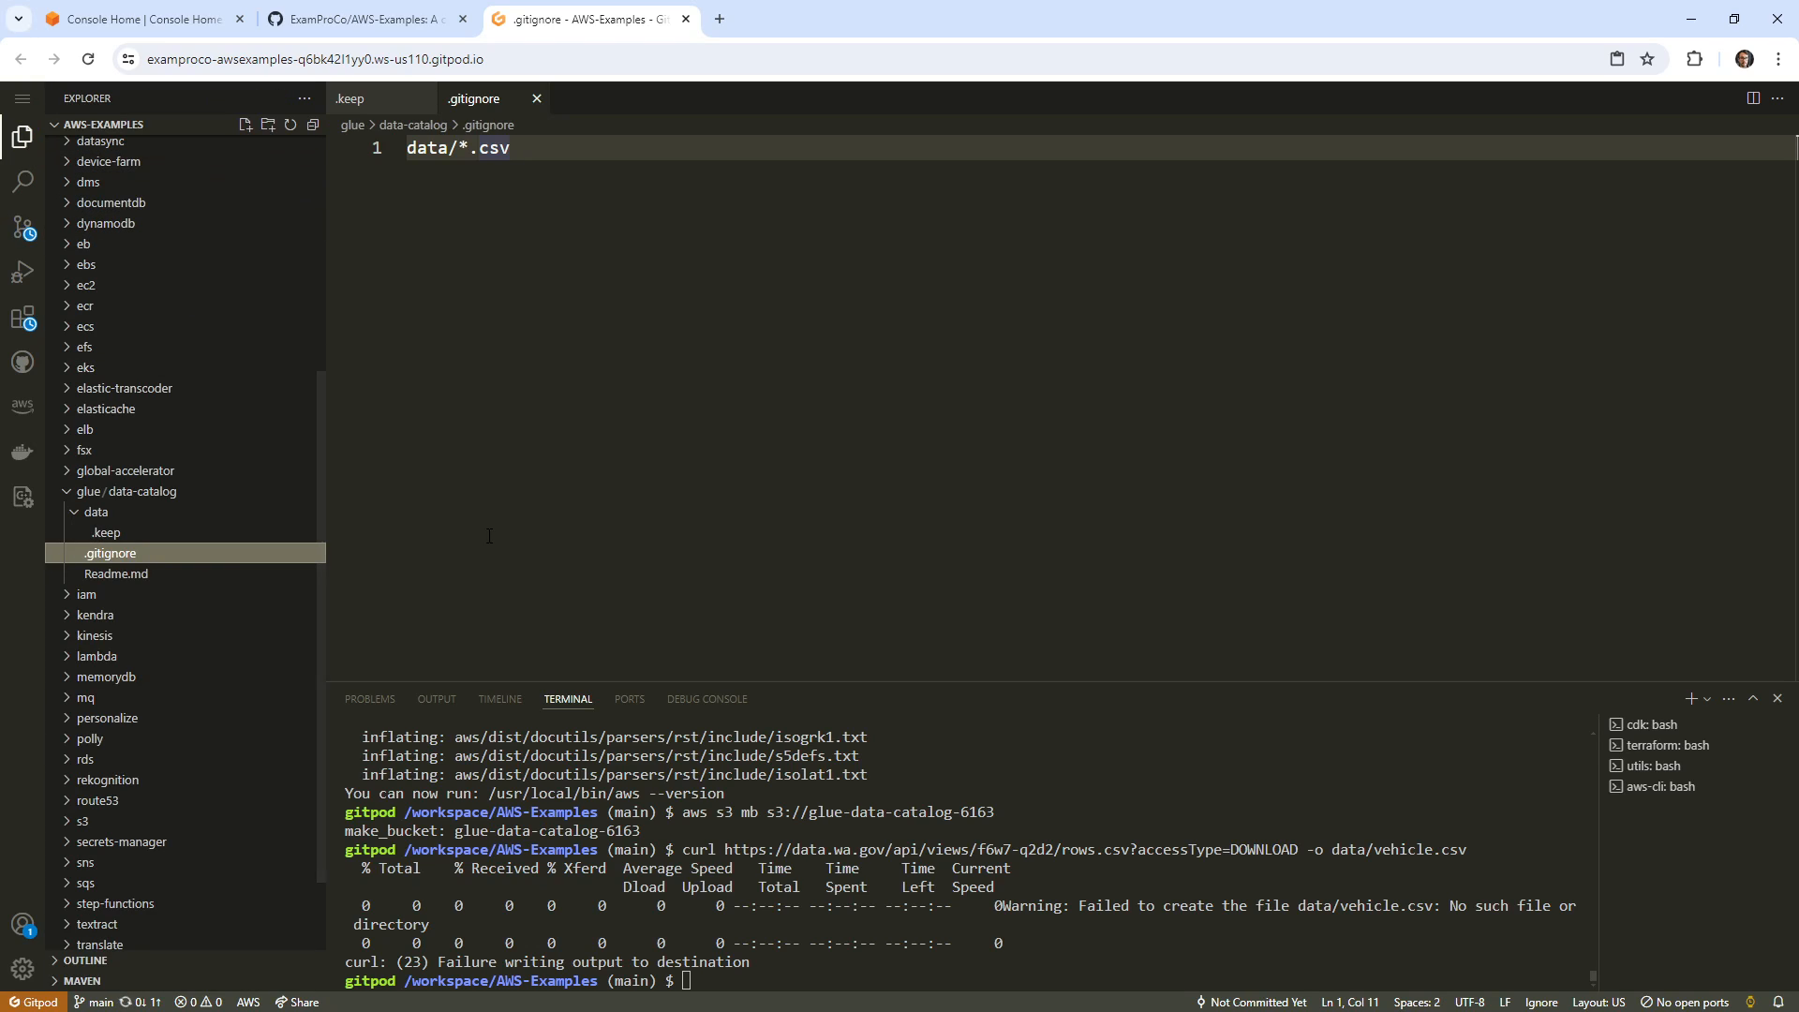
click(190, 572)
drag(1366, 426, 406, 430)
right_click(505, 430)
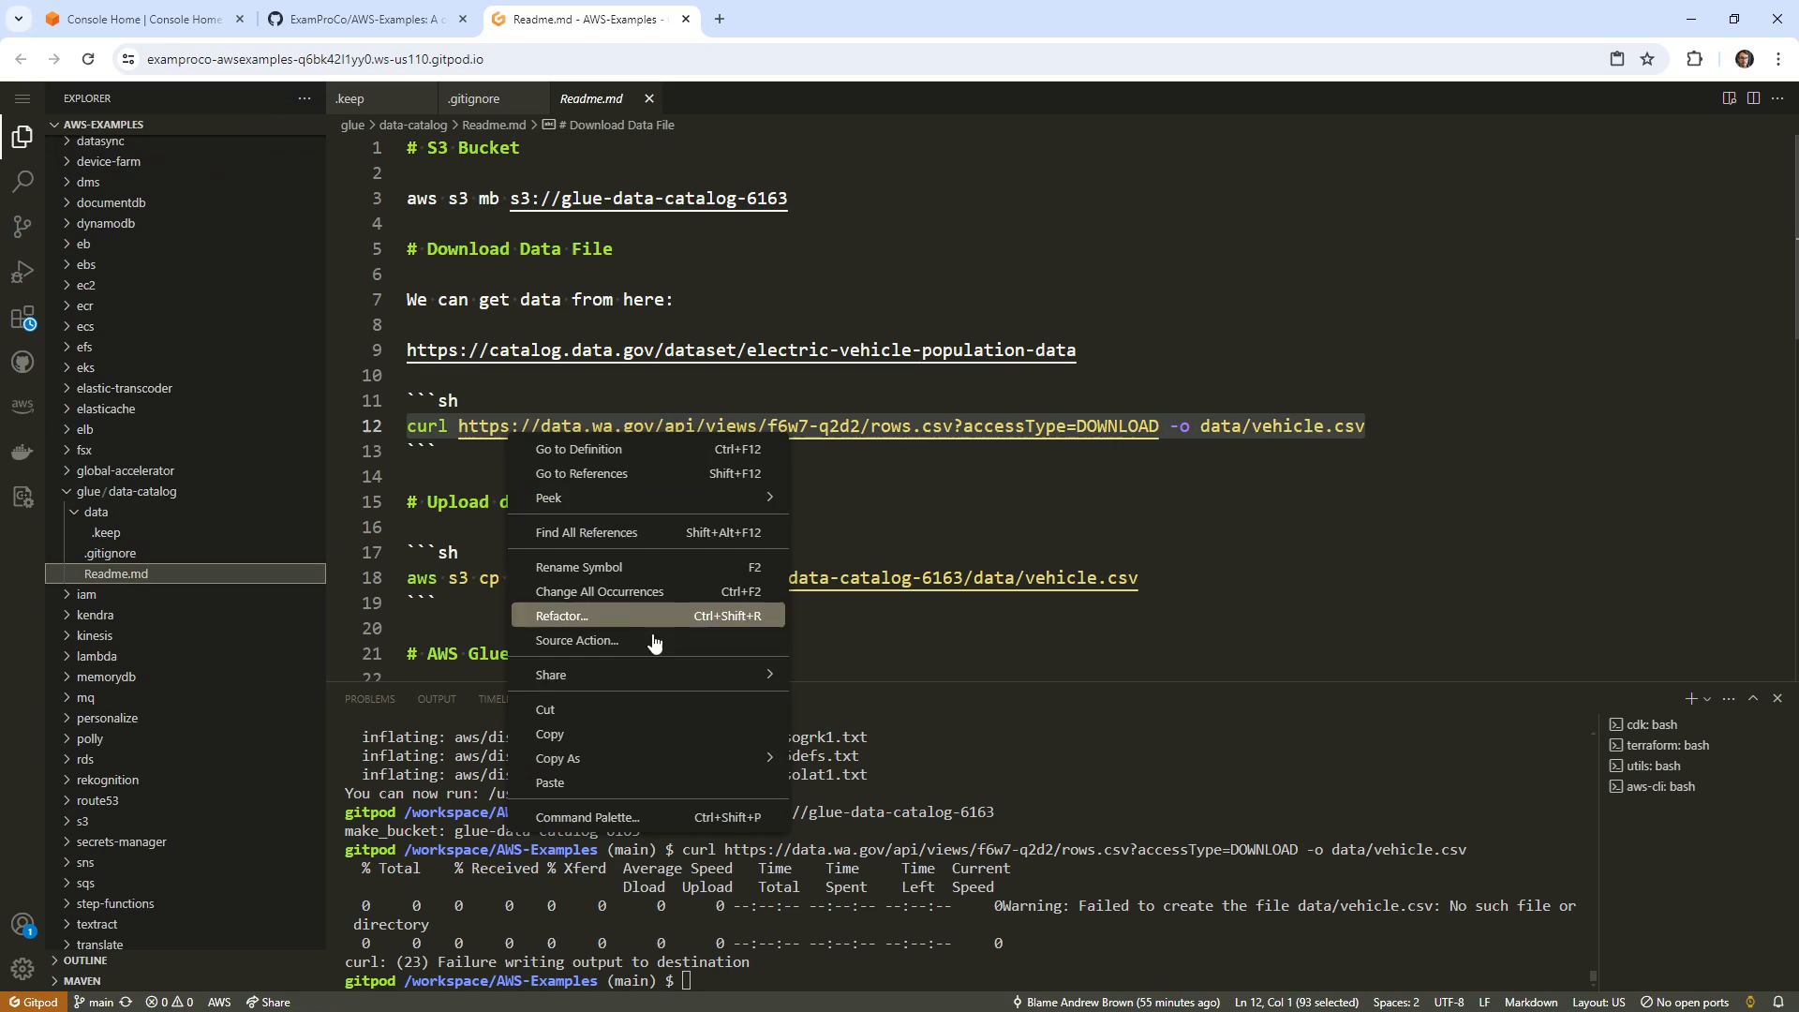
click(663, 736)
drag(512, 962, 784, 961)
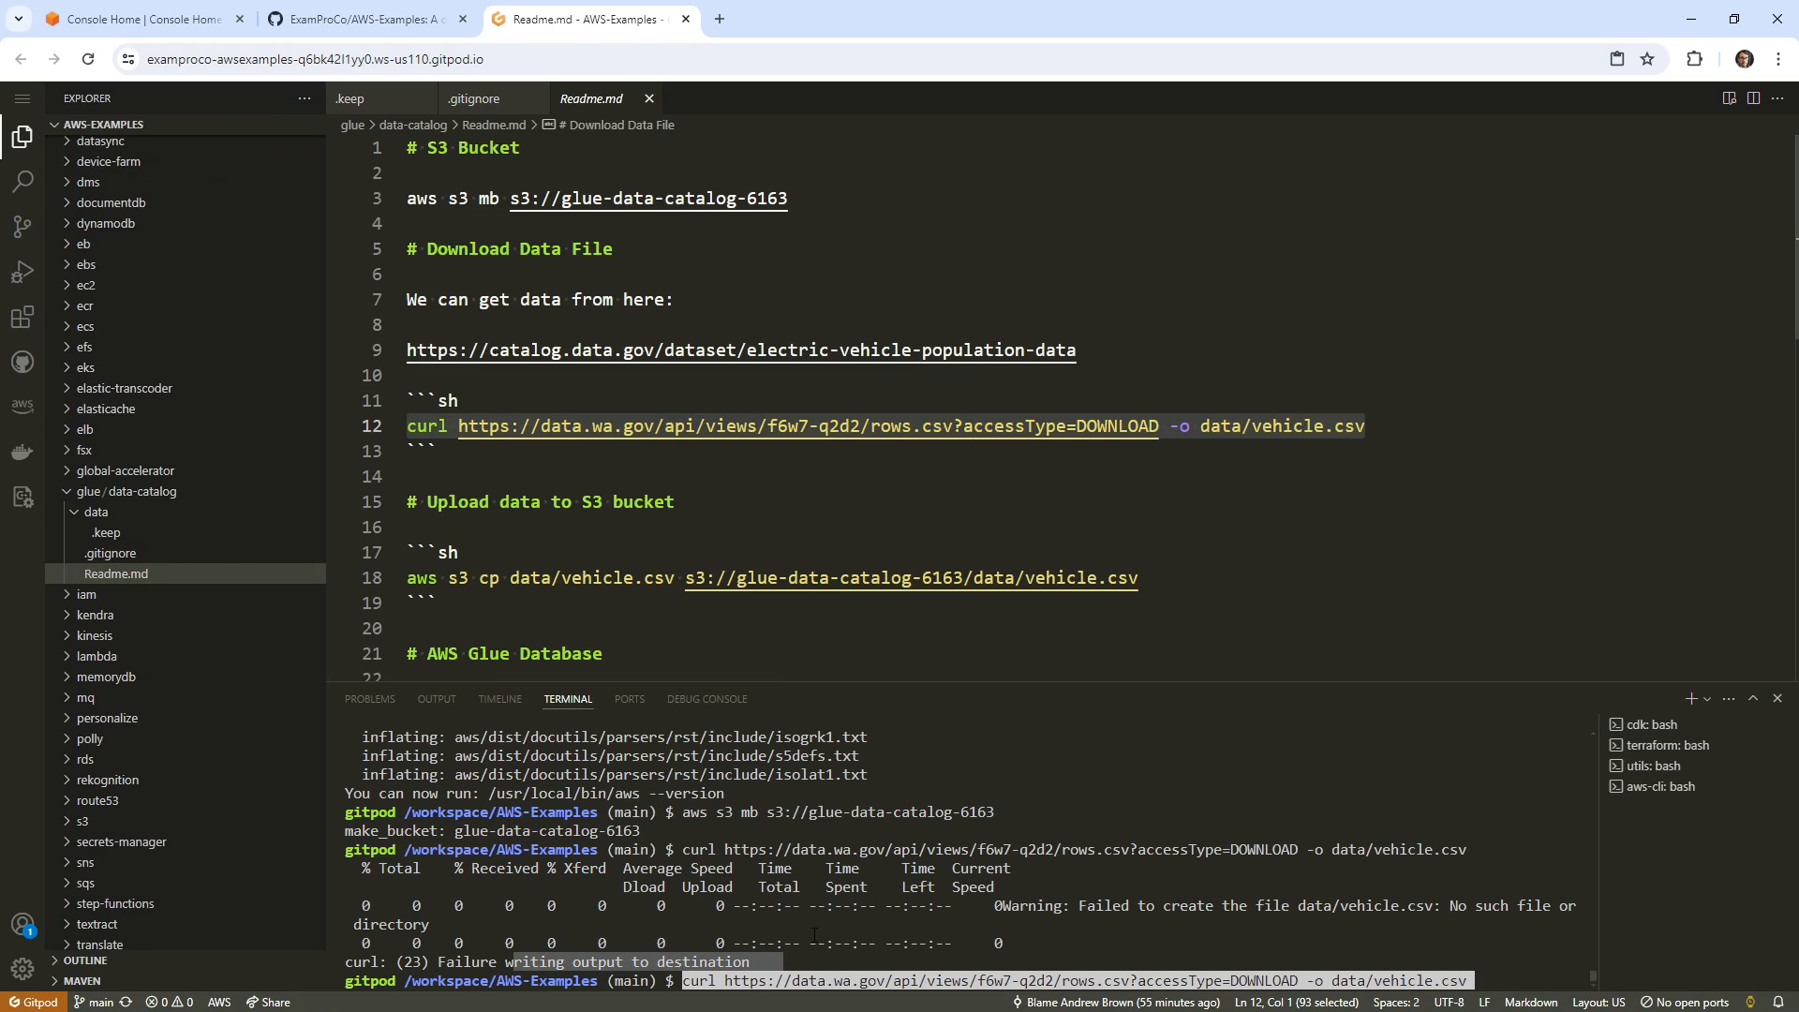
key(Return)
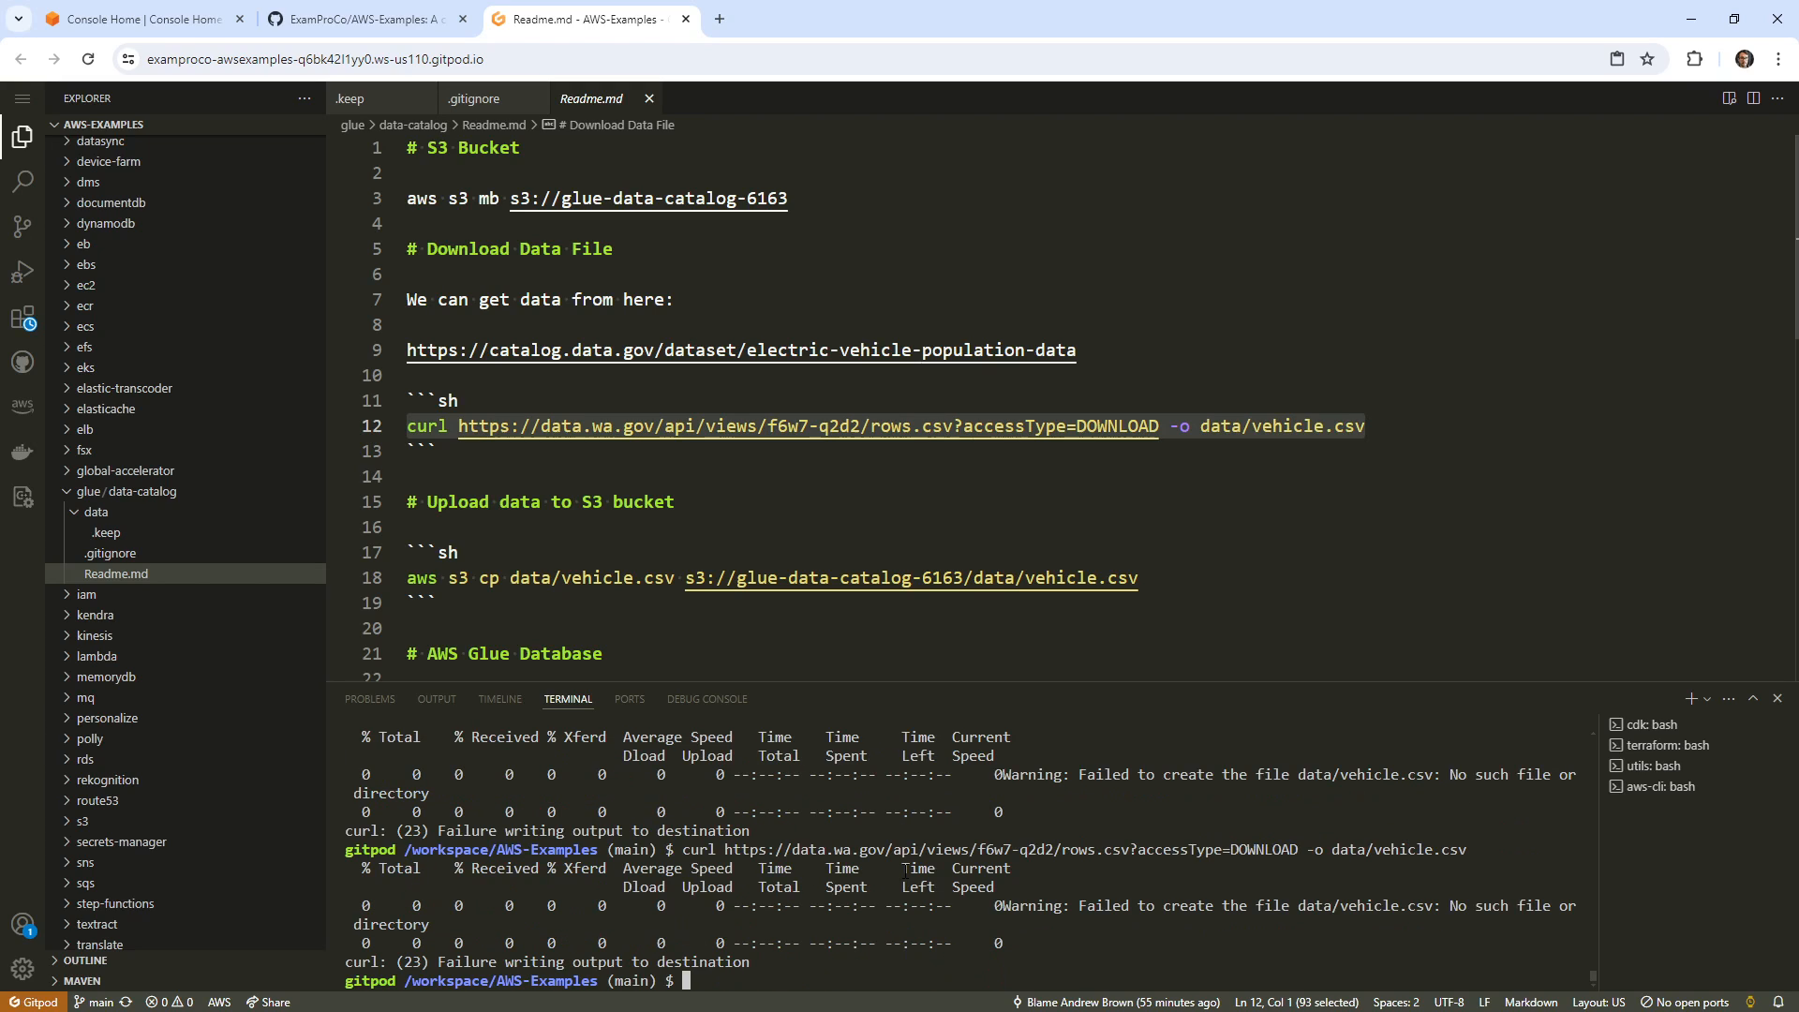
click(1218, 424)
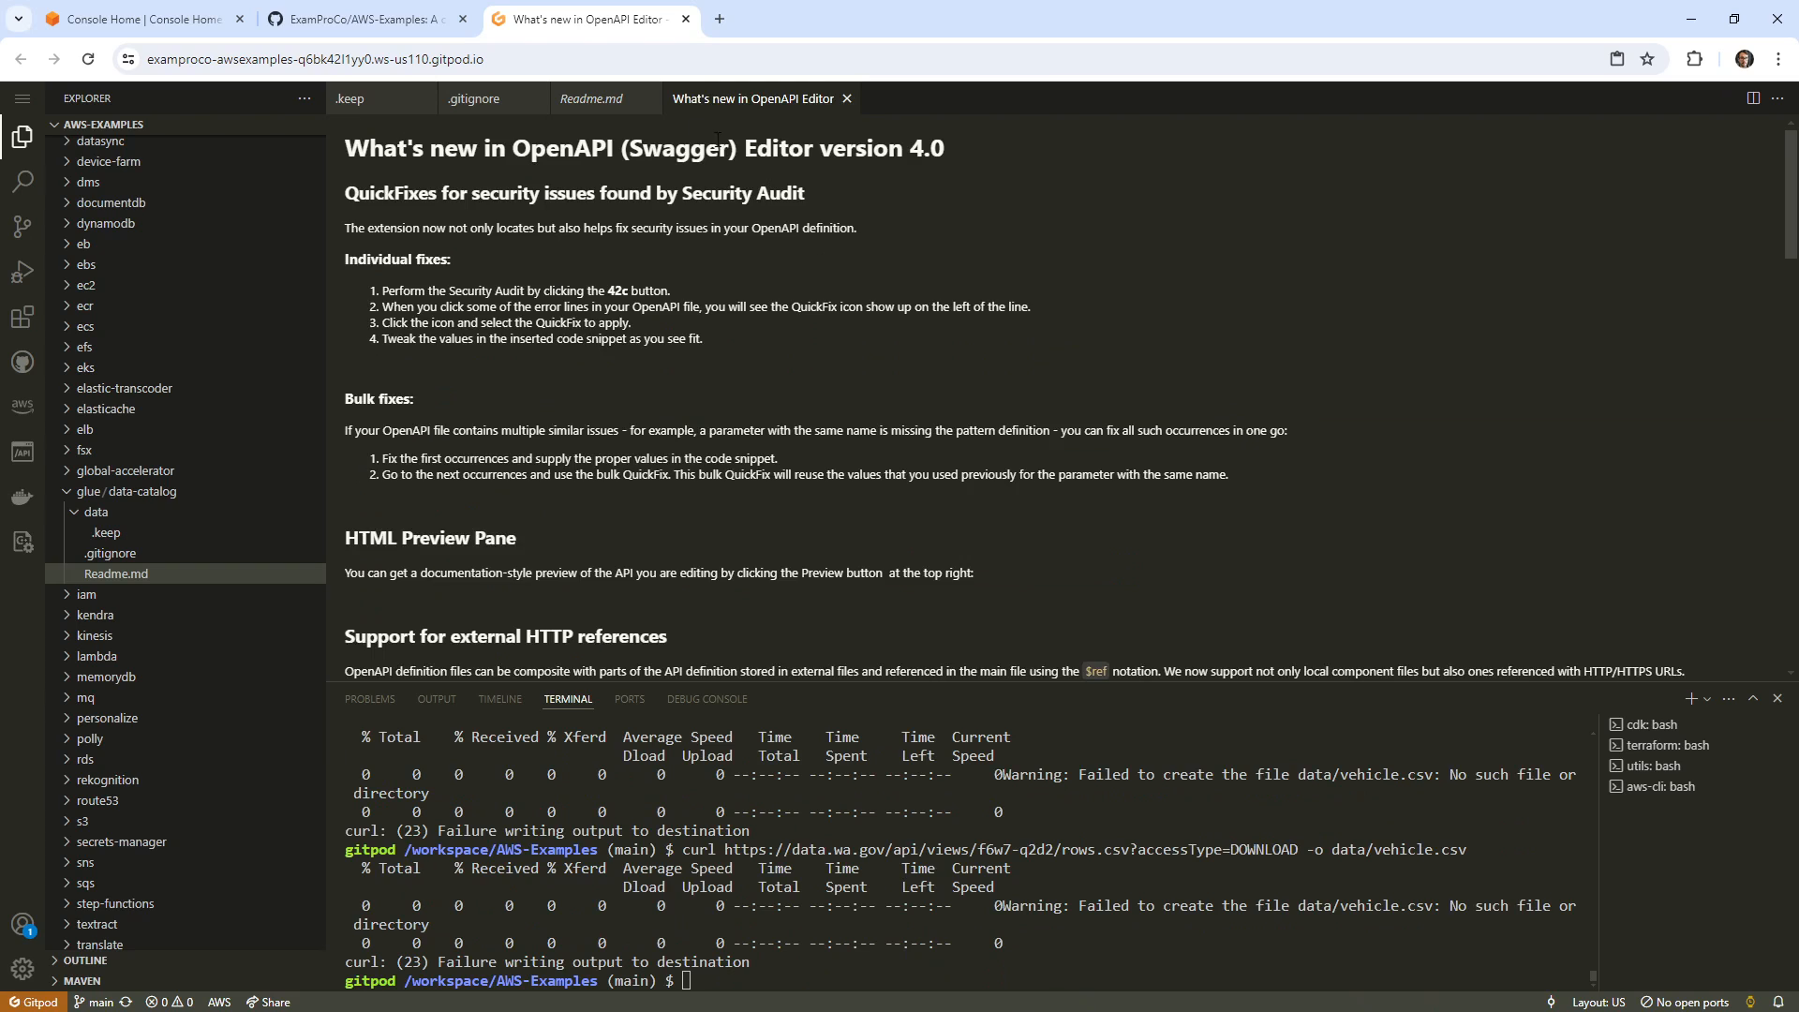
Remove the data/ prefix from the Readme curl output path so it reads vehicle.csv, and run the download in the terminal.
click(845, 99)
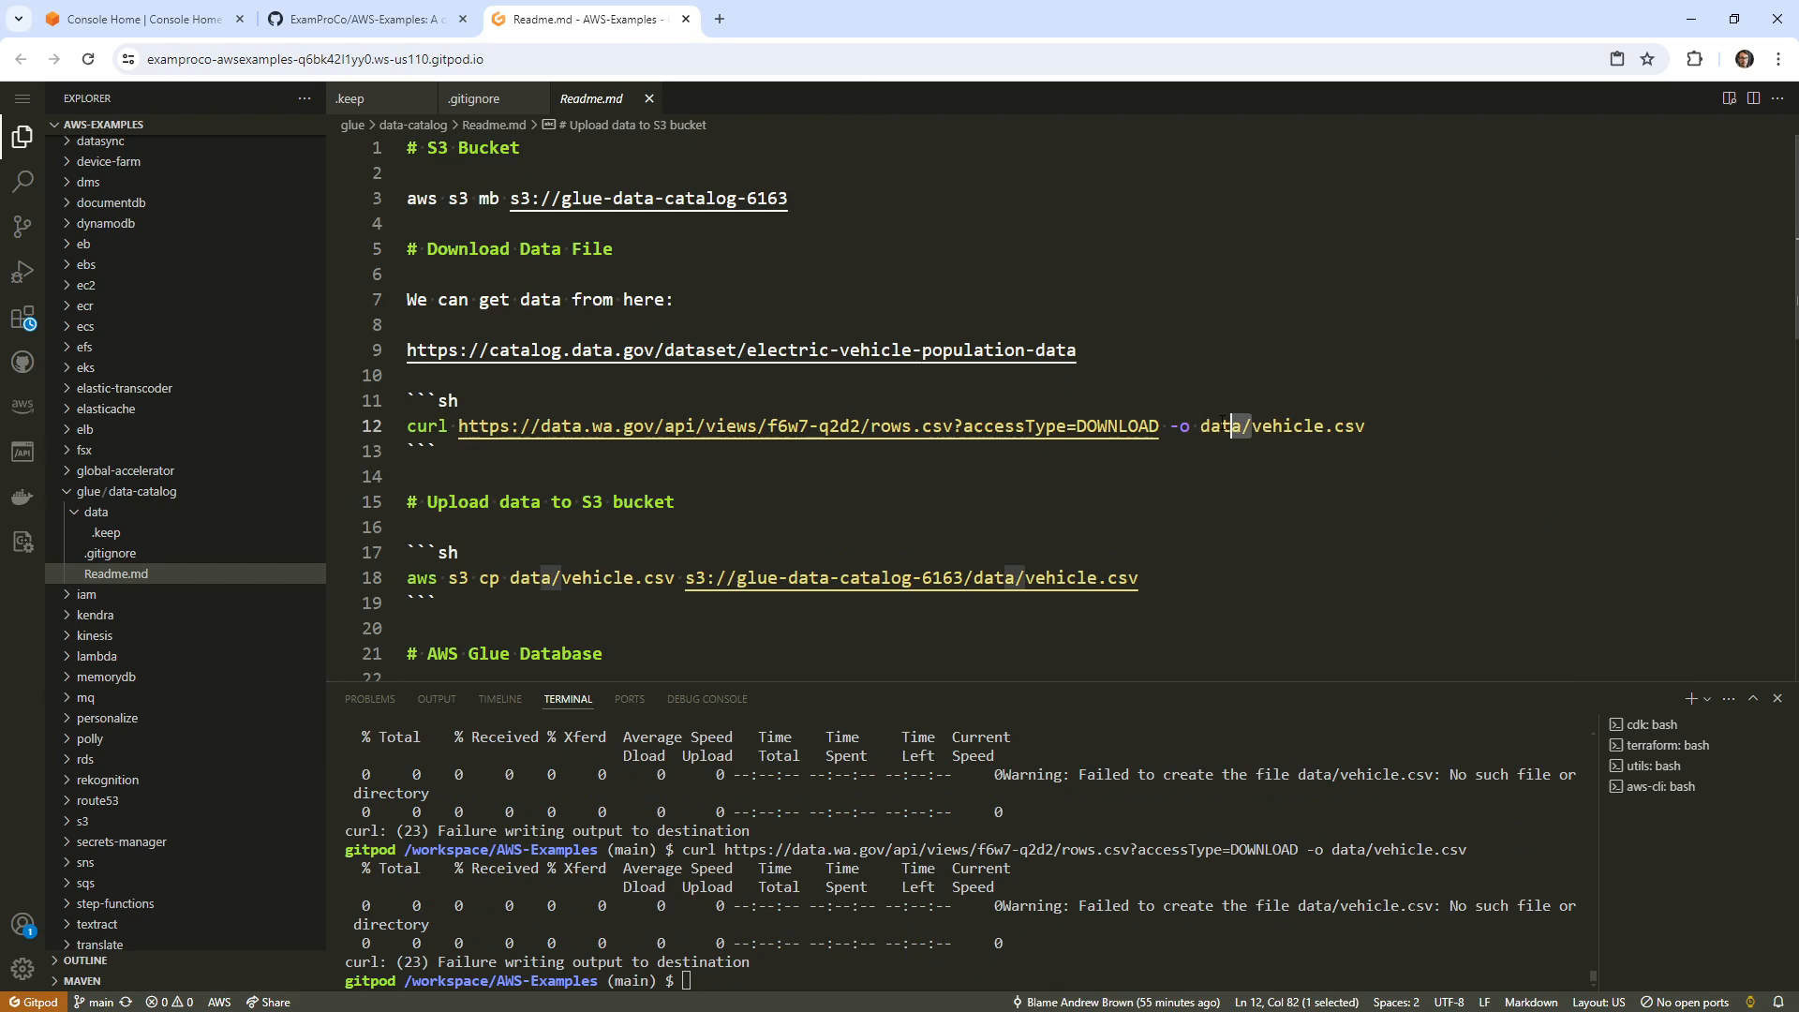
drag(1252, 425, 1191, 426)
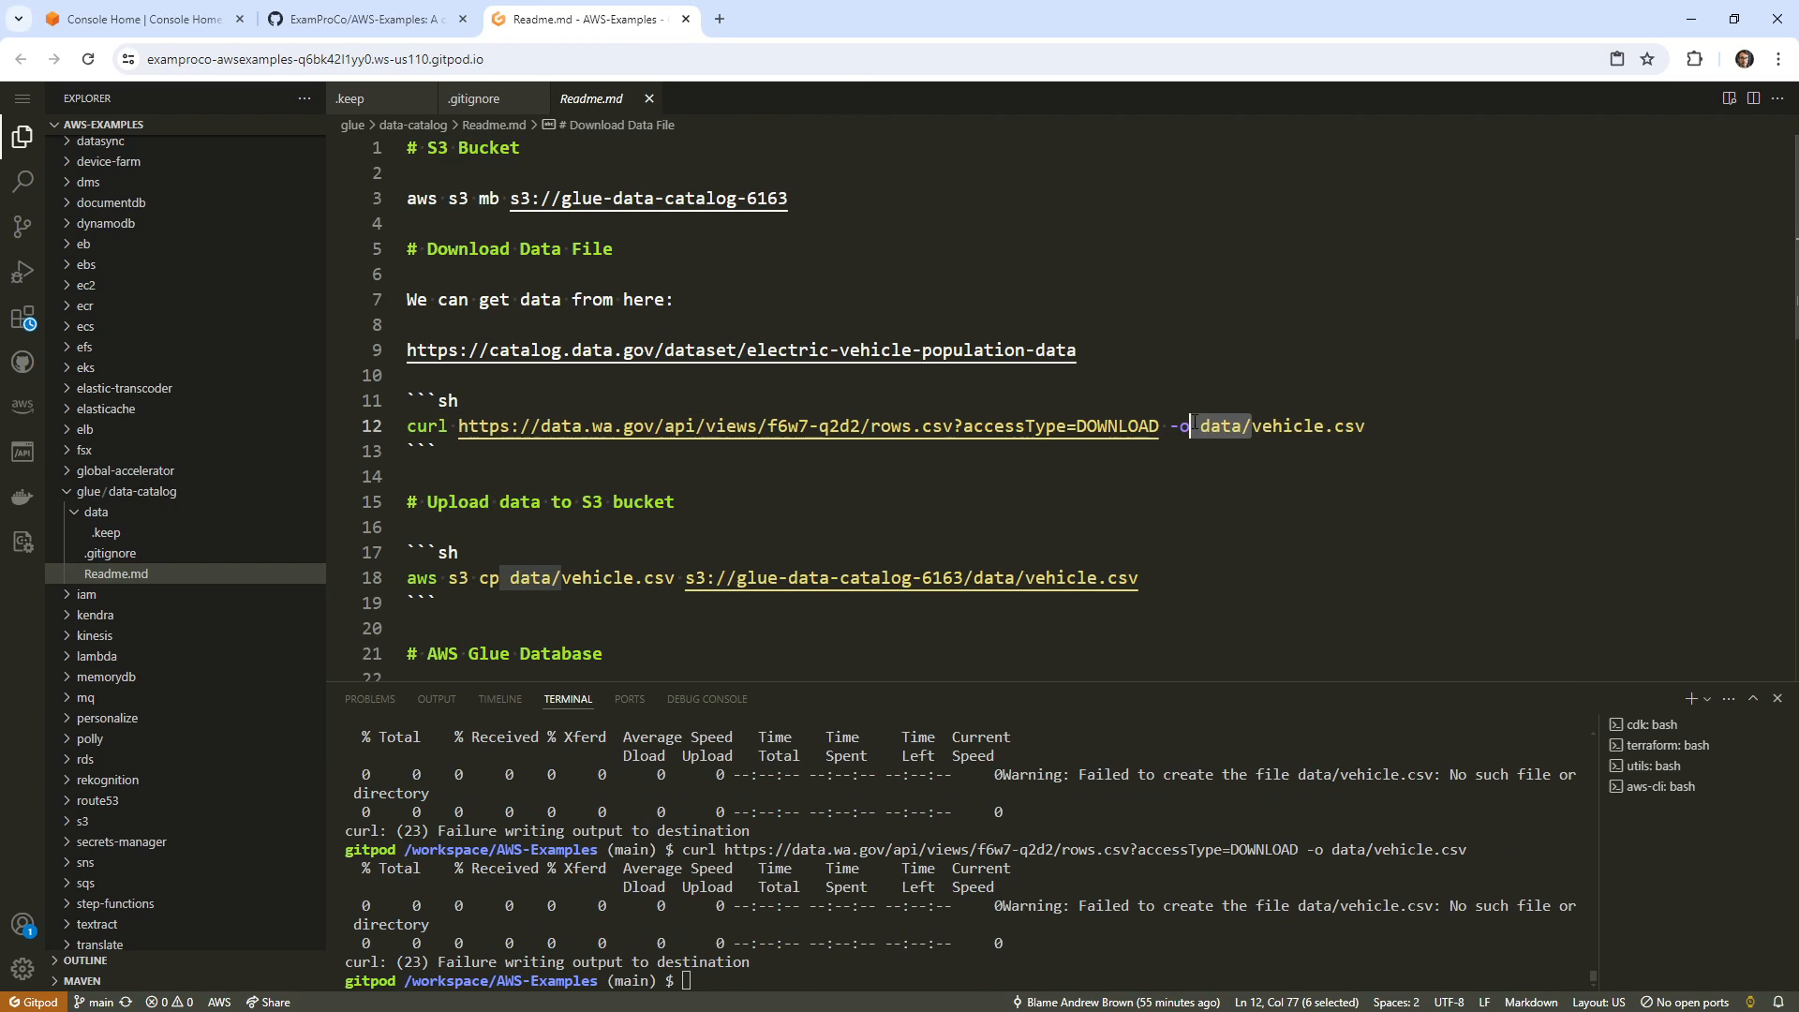
click(918, 326)
drag(1331, 426, 408, 426)
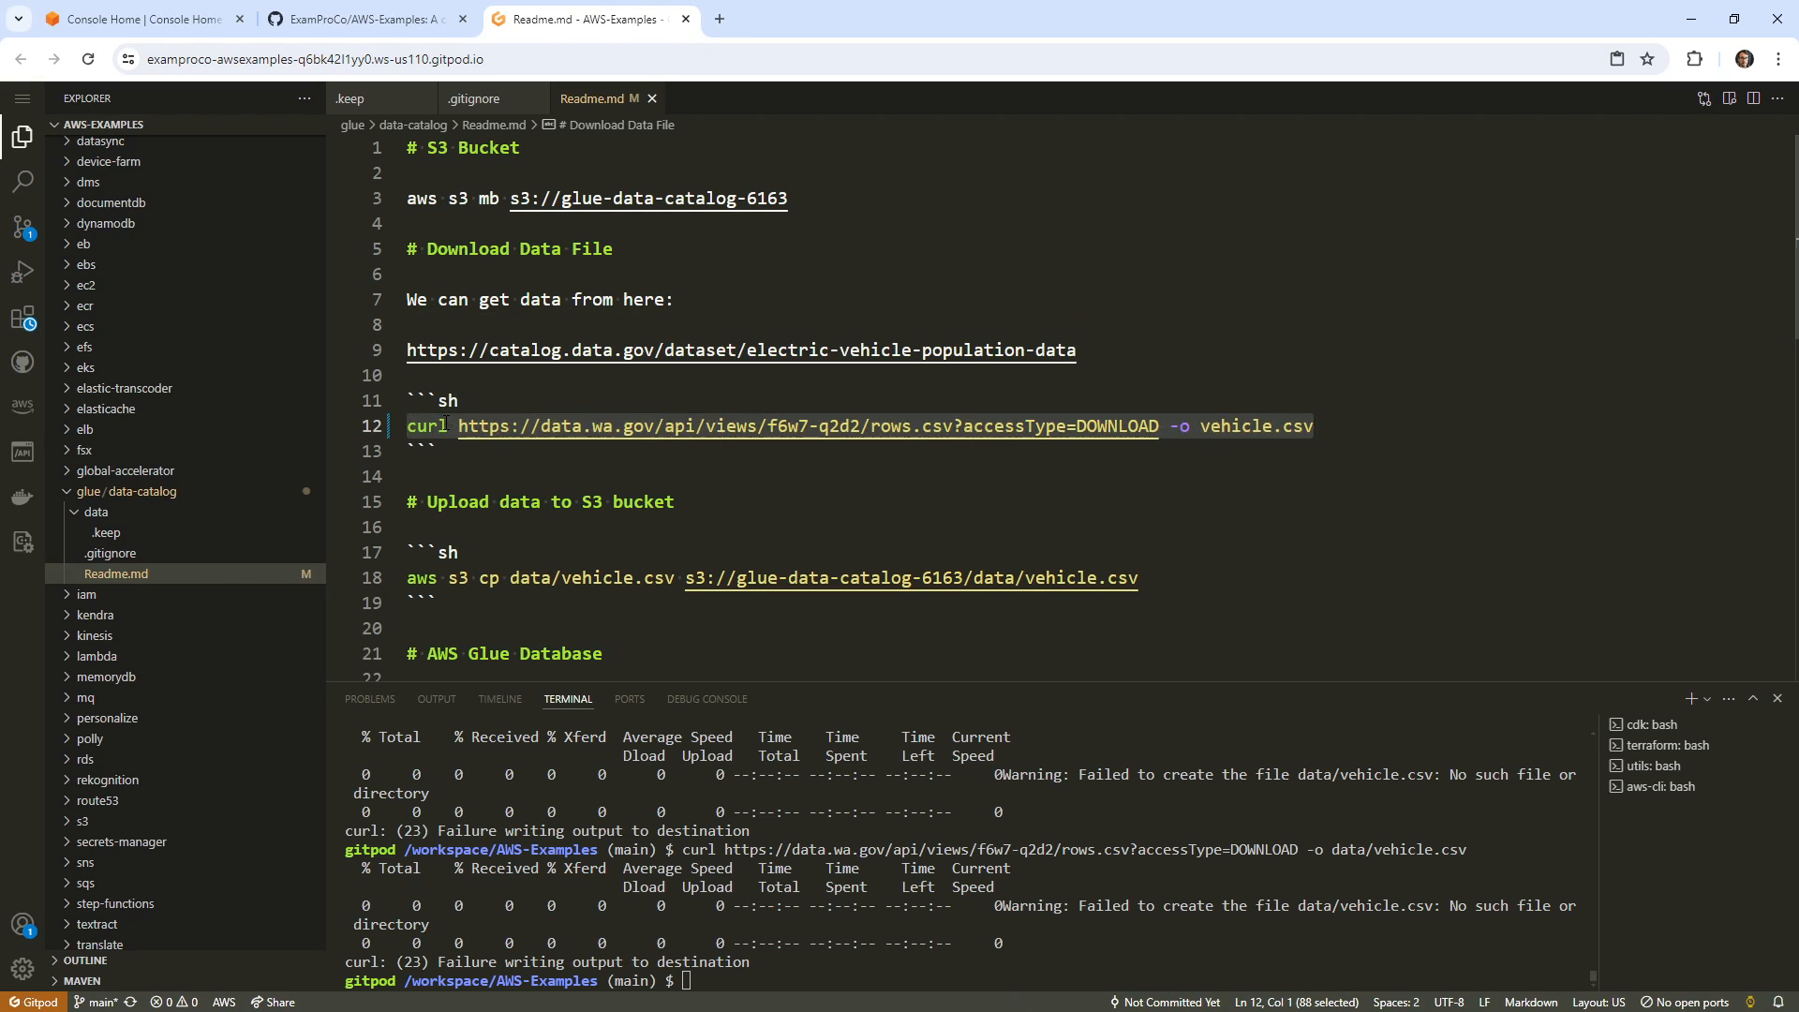
right_click(446, 423)
click(554, 713)
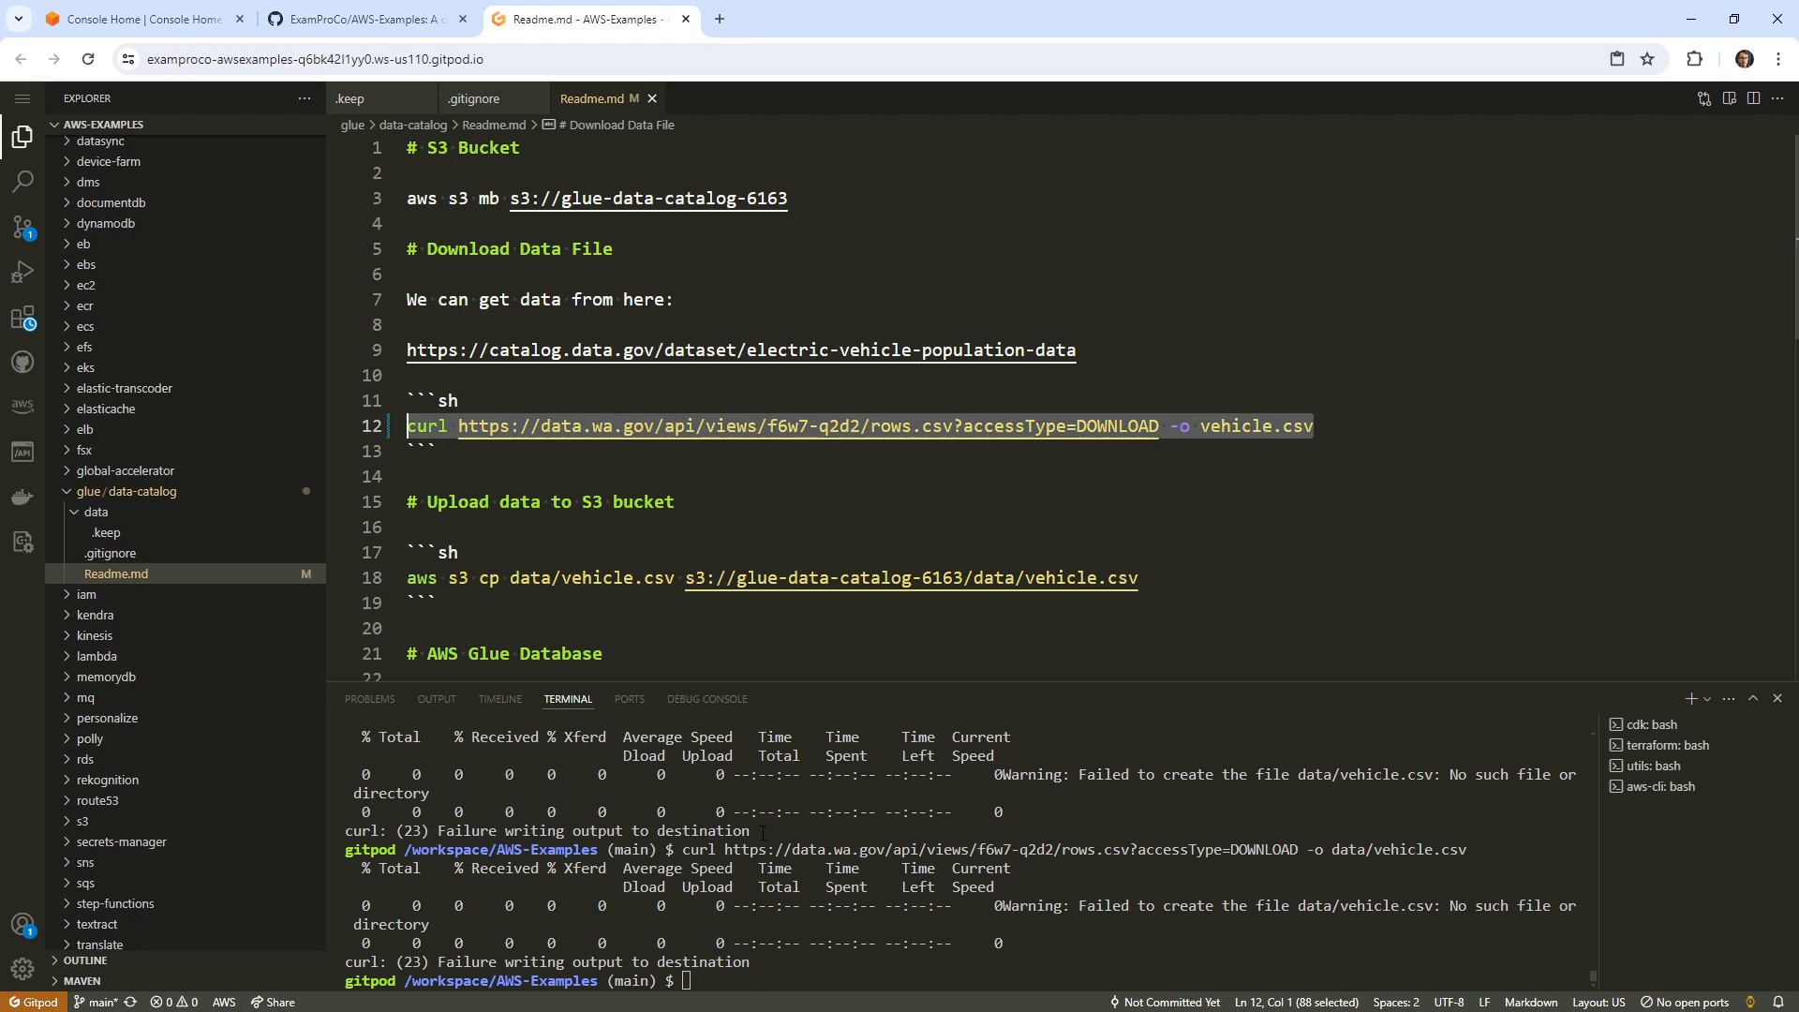
click(672, 427)
Open the Readme's Electric Vehicle Population Data page on catalog.data.gov and examine the link of its Comma Separated Values download.
drag(1078, 350, 407, 350)
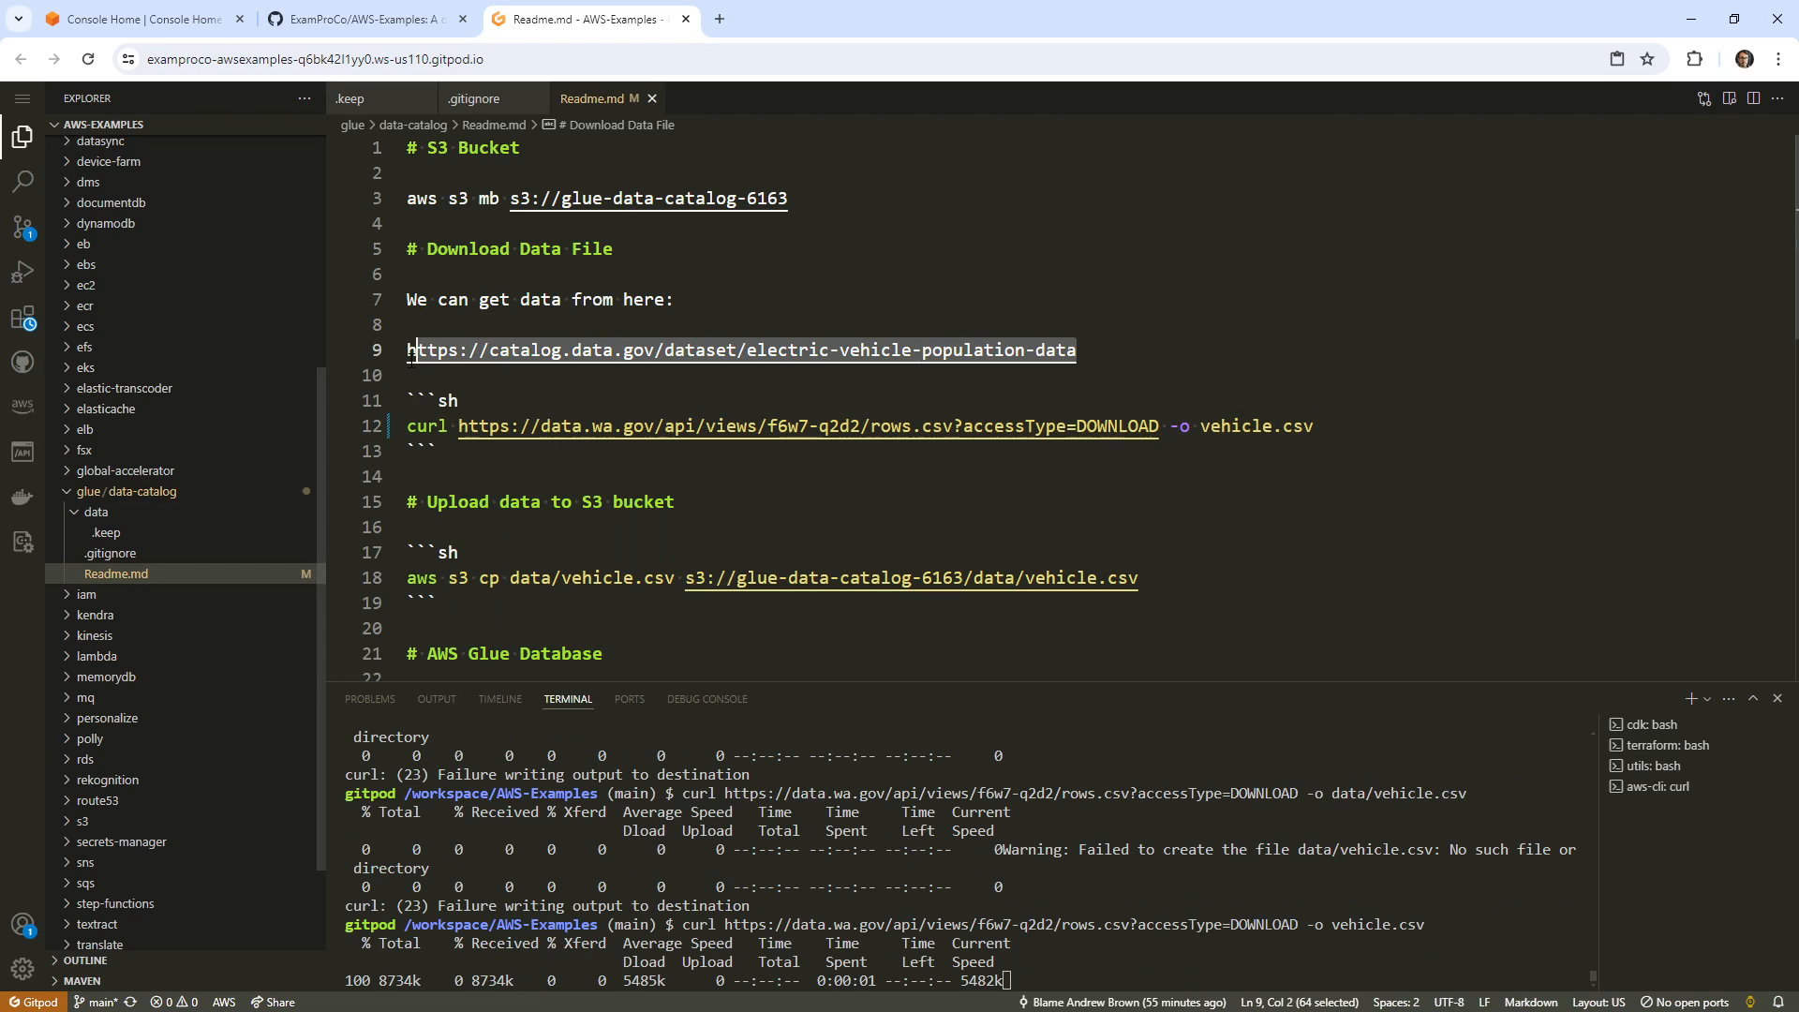
click(720, 19)
key(ctrl+v)
key(Return)
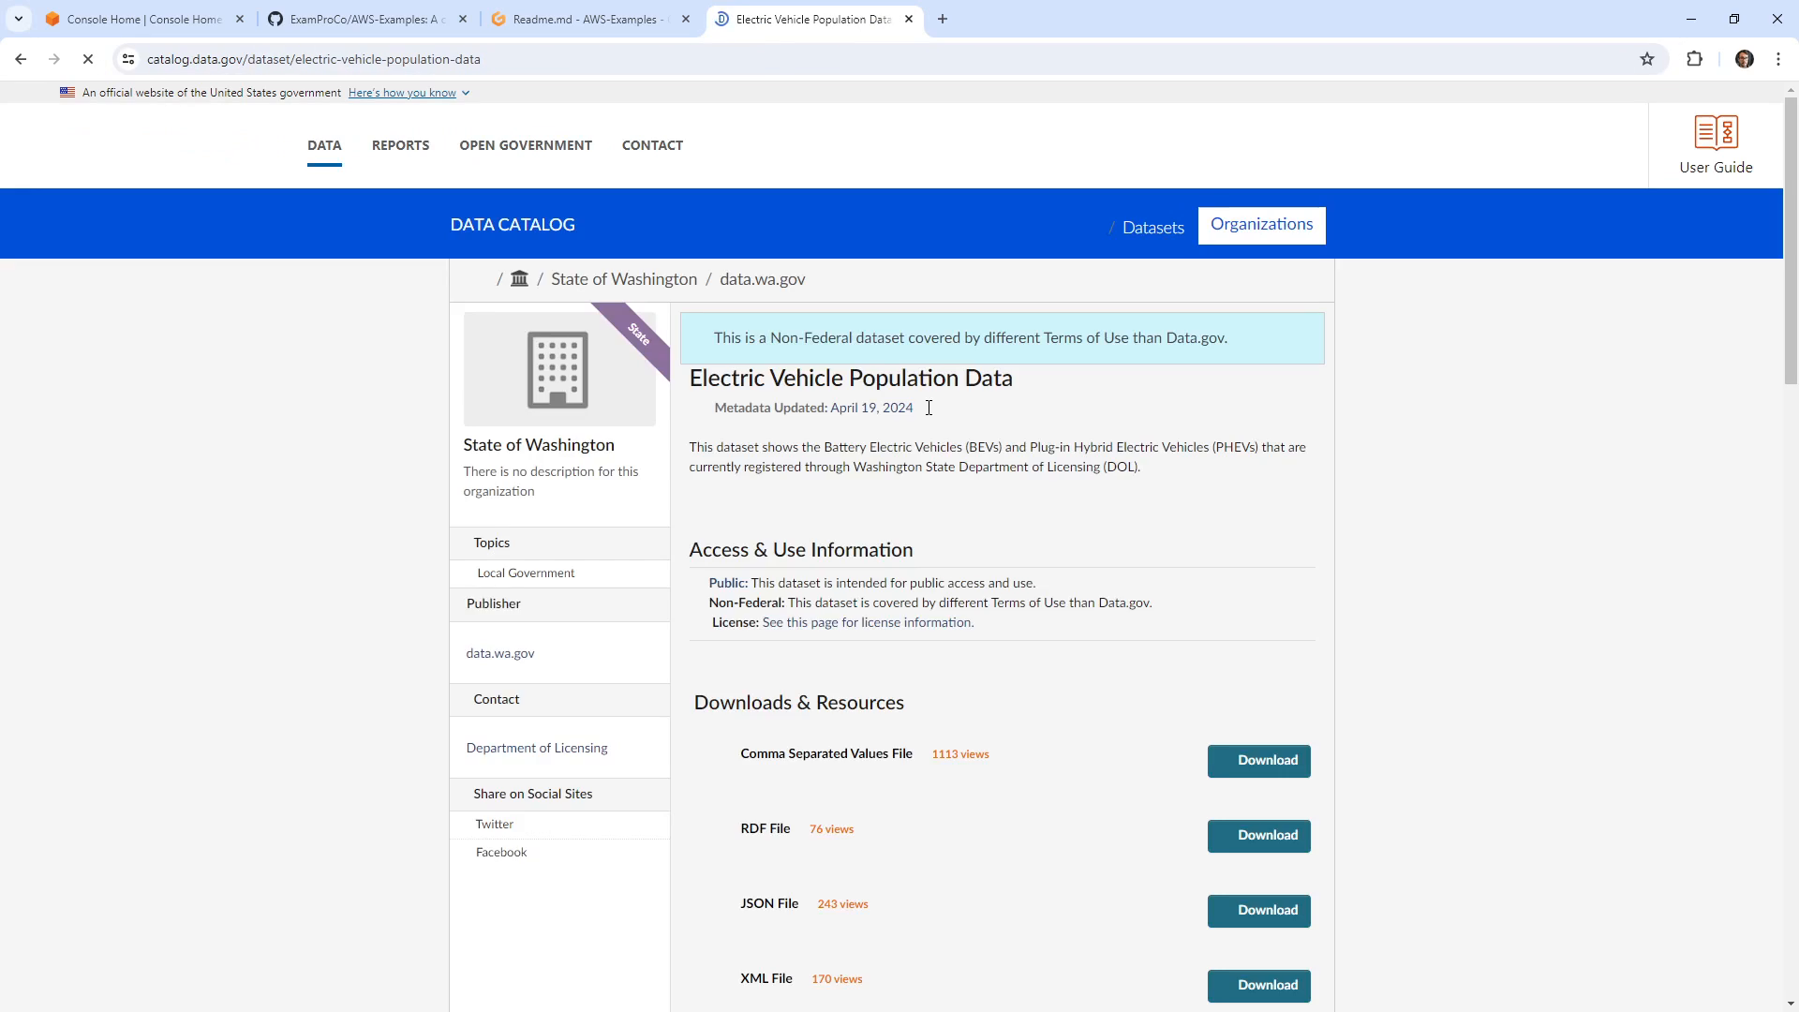
right_click(1258, 769)
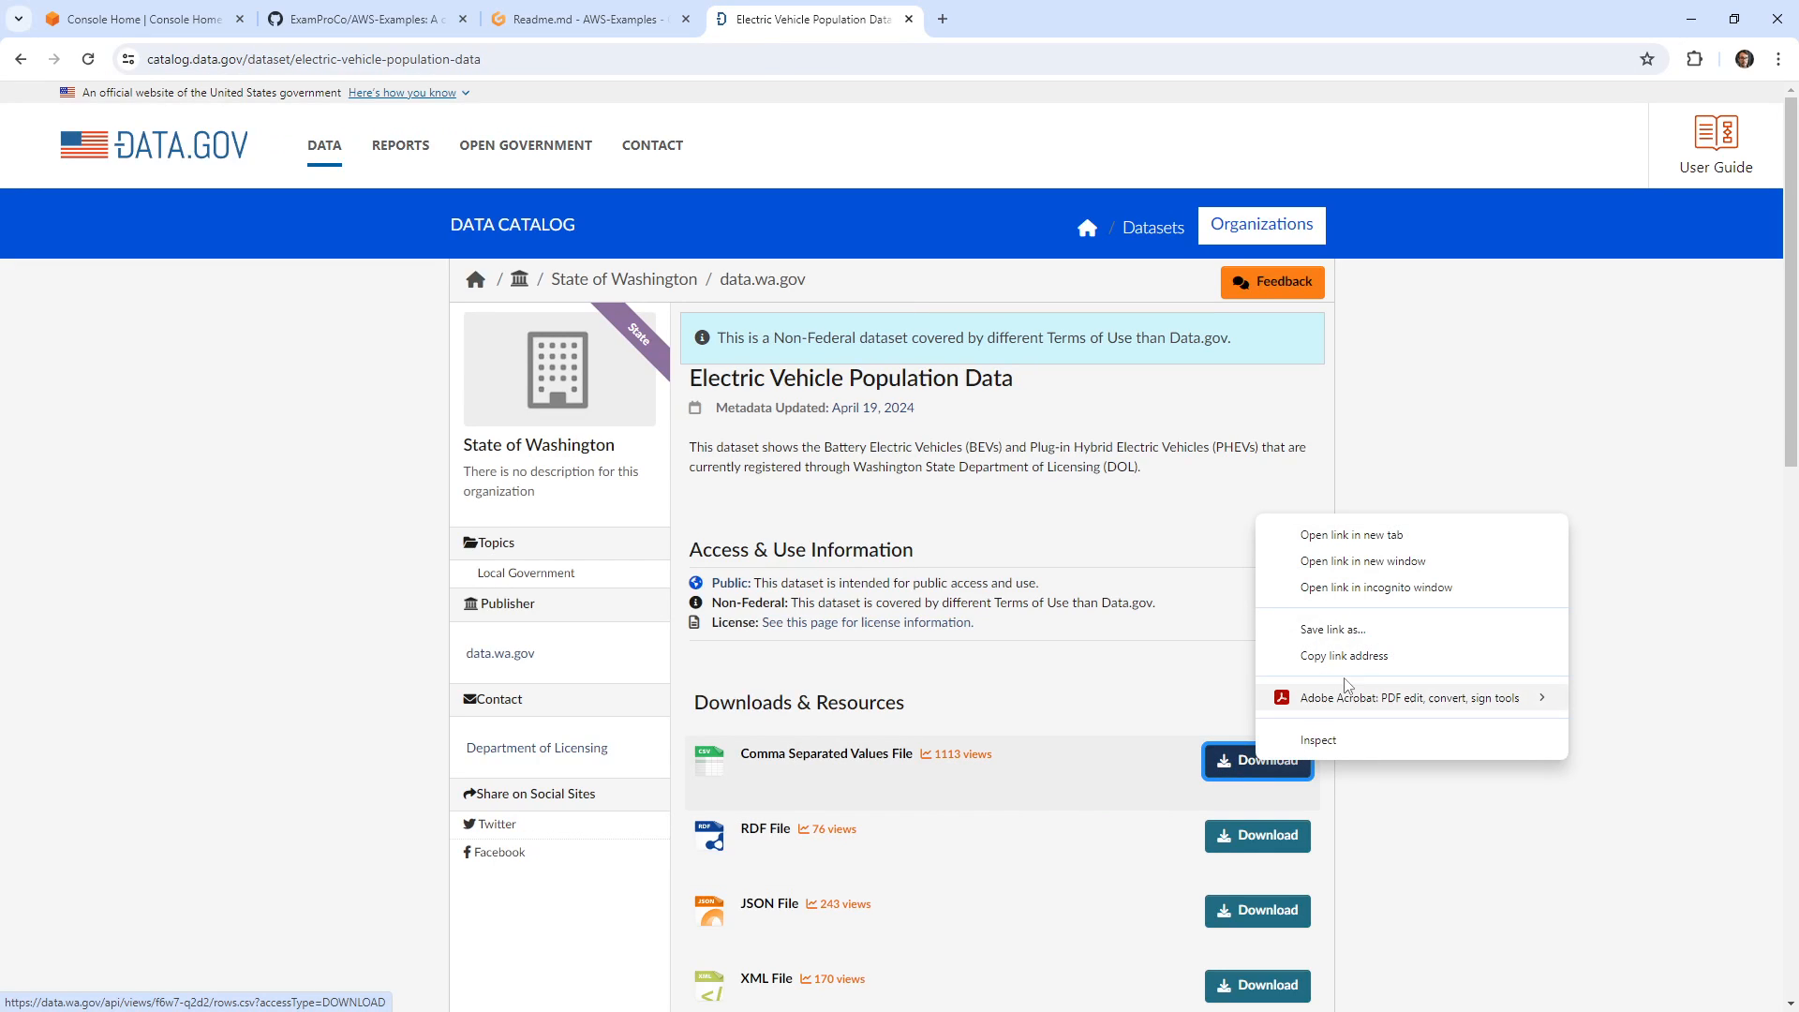
click(908, 20)
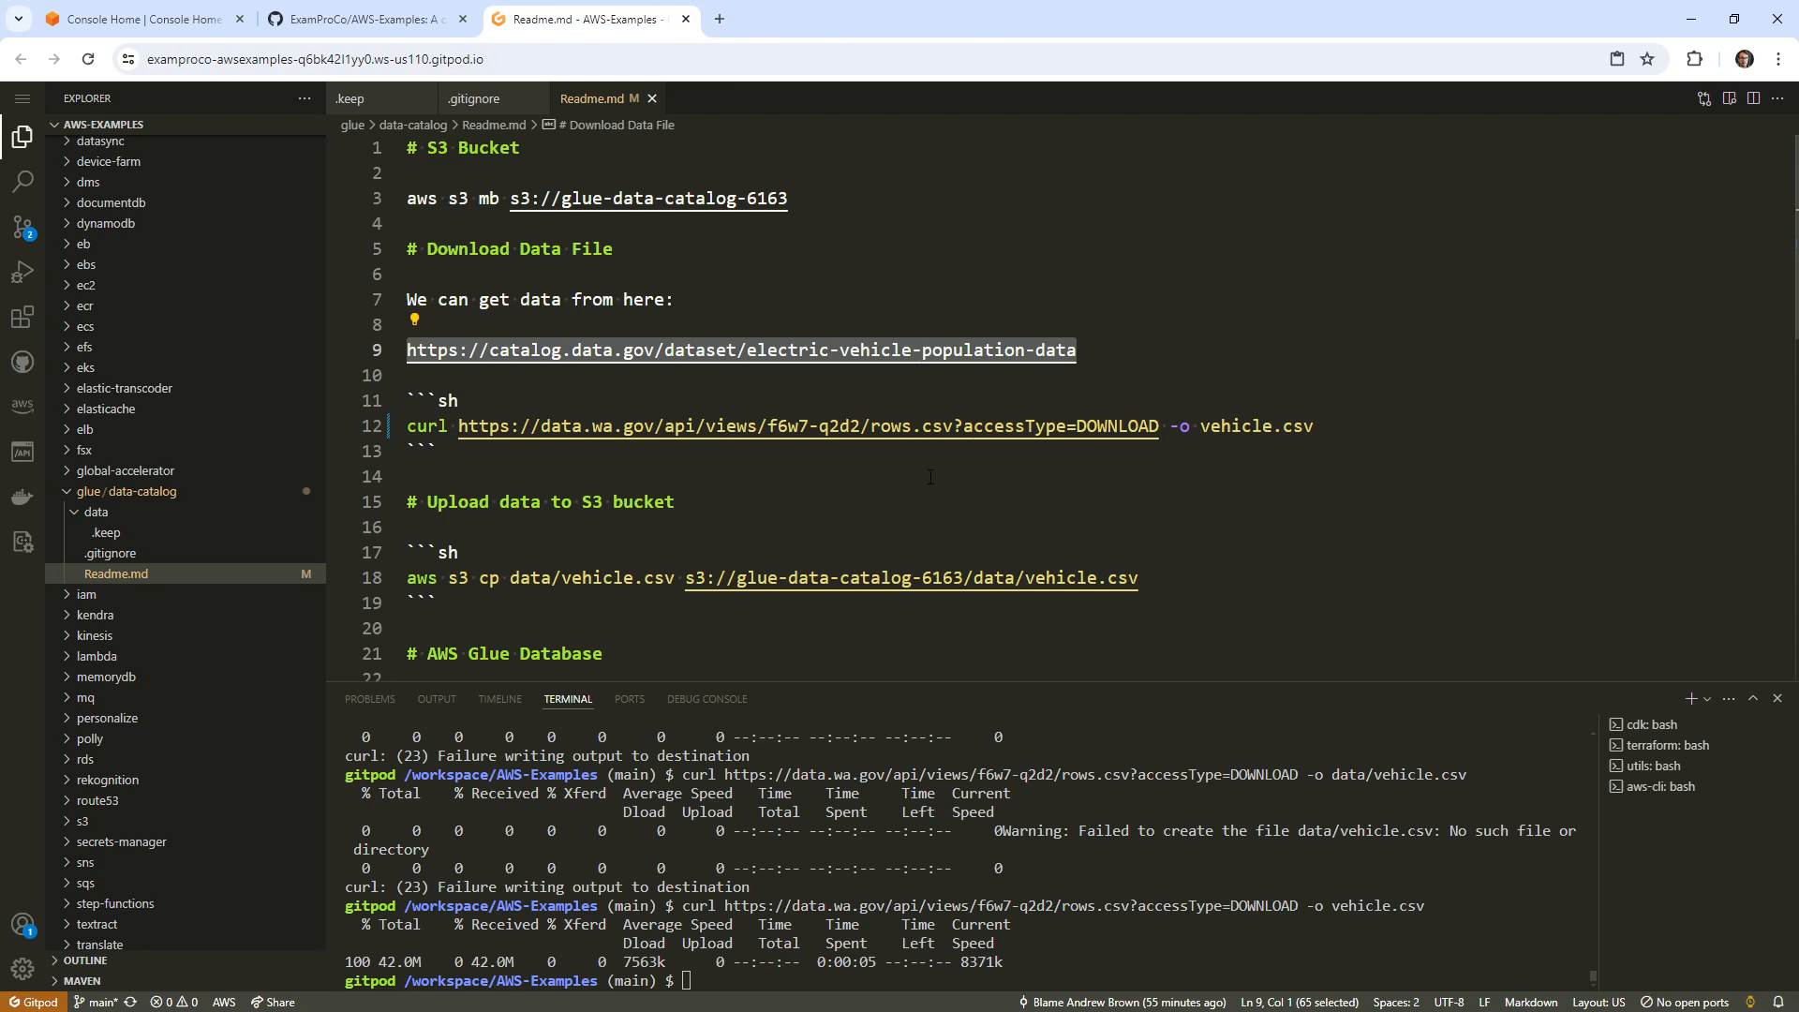
Permanently delete the downloaded vehicle.csv from the repository root.
click(930, 477)
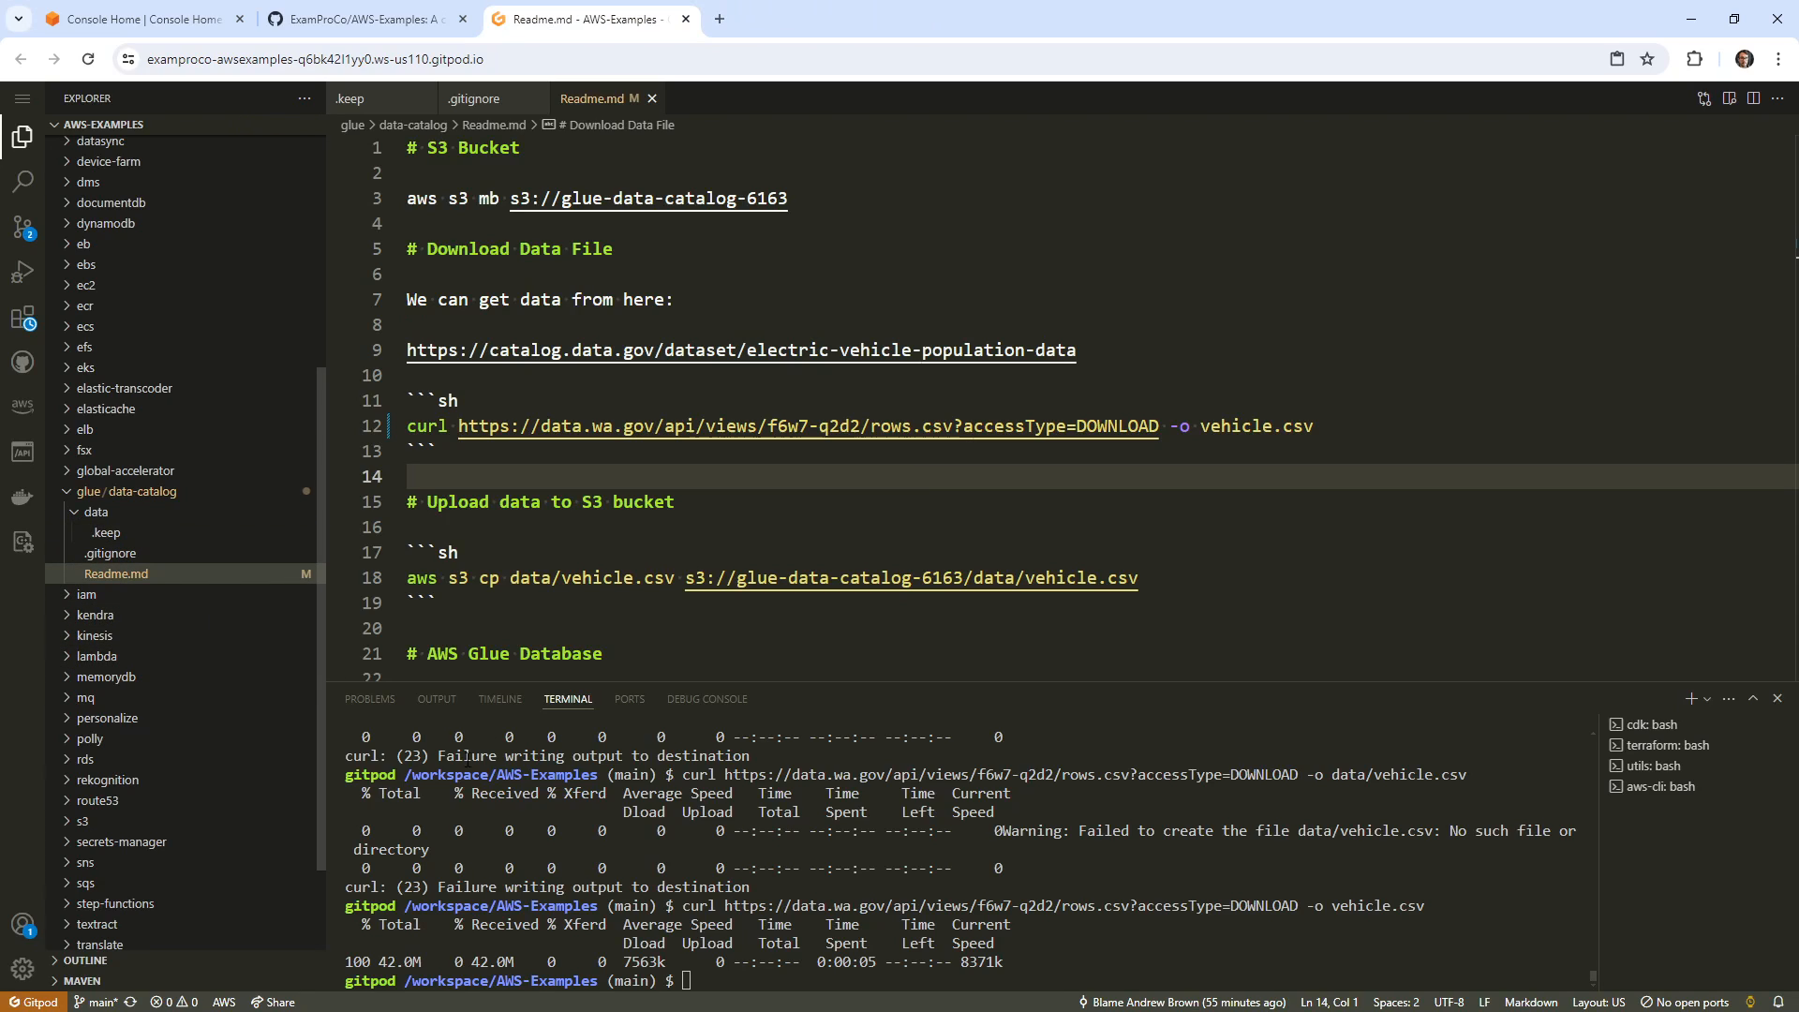
scroll(131, 581, down, 2)
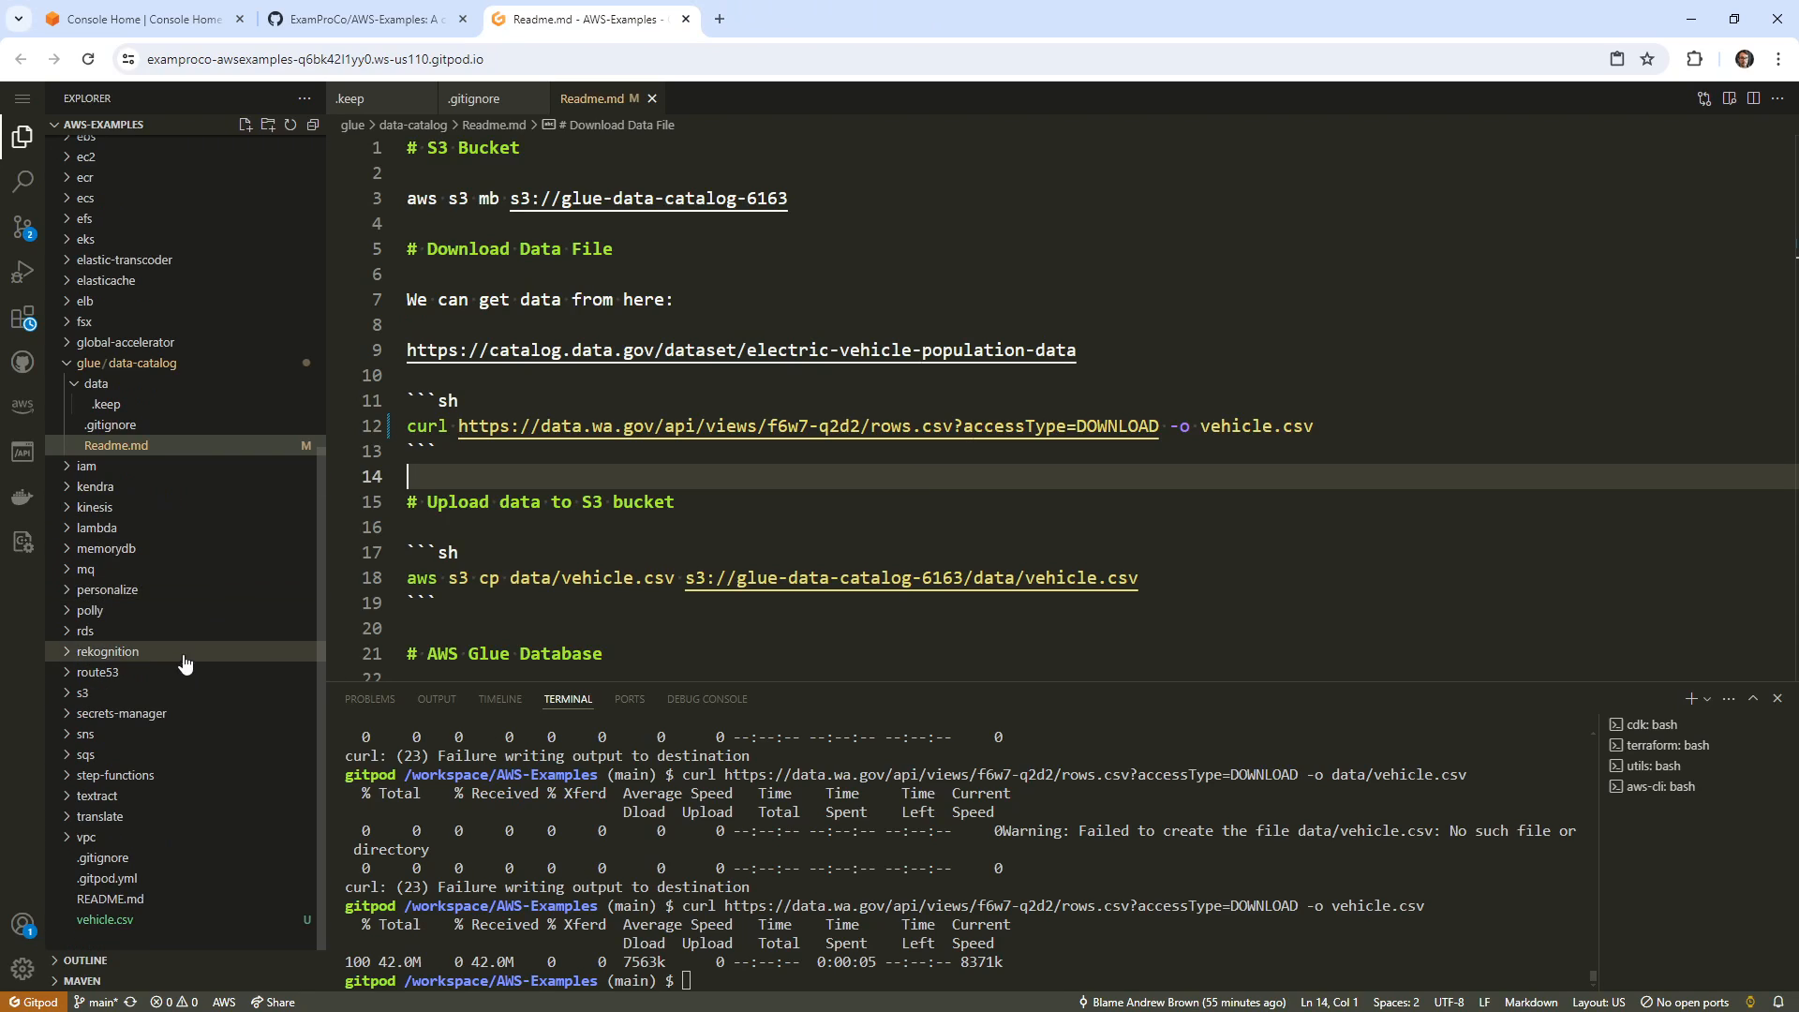
right_click(132, 923)
click(356, 871)
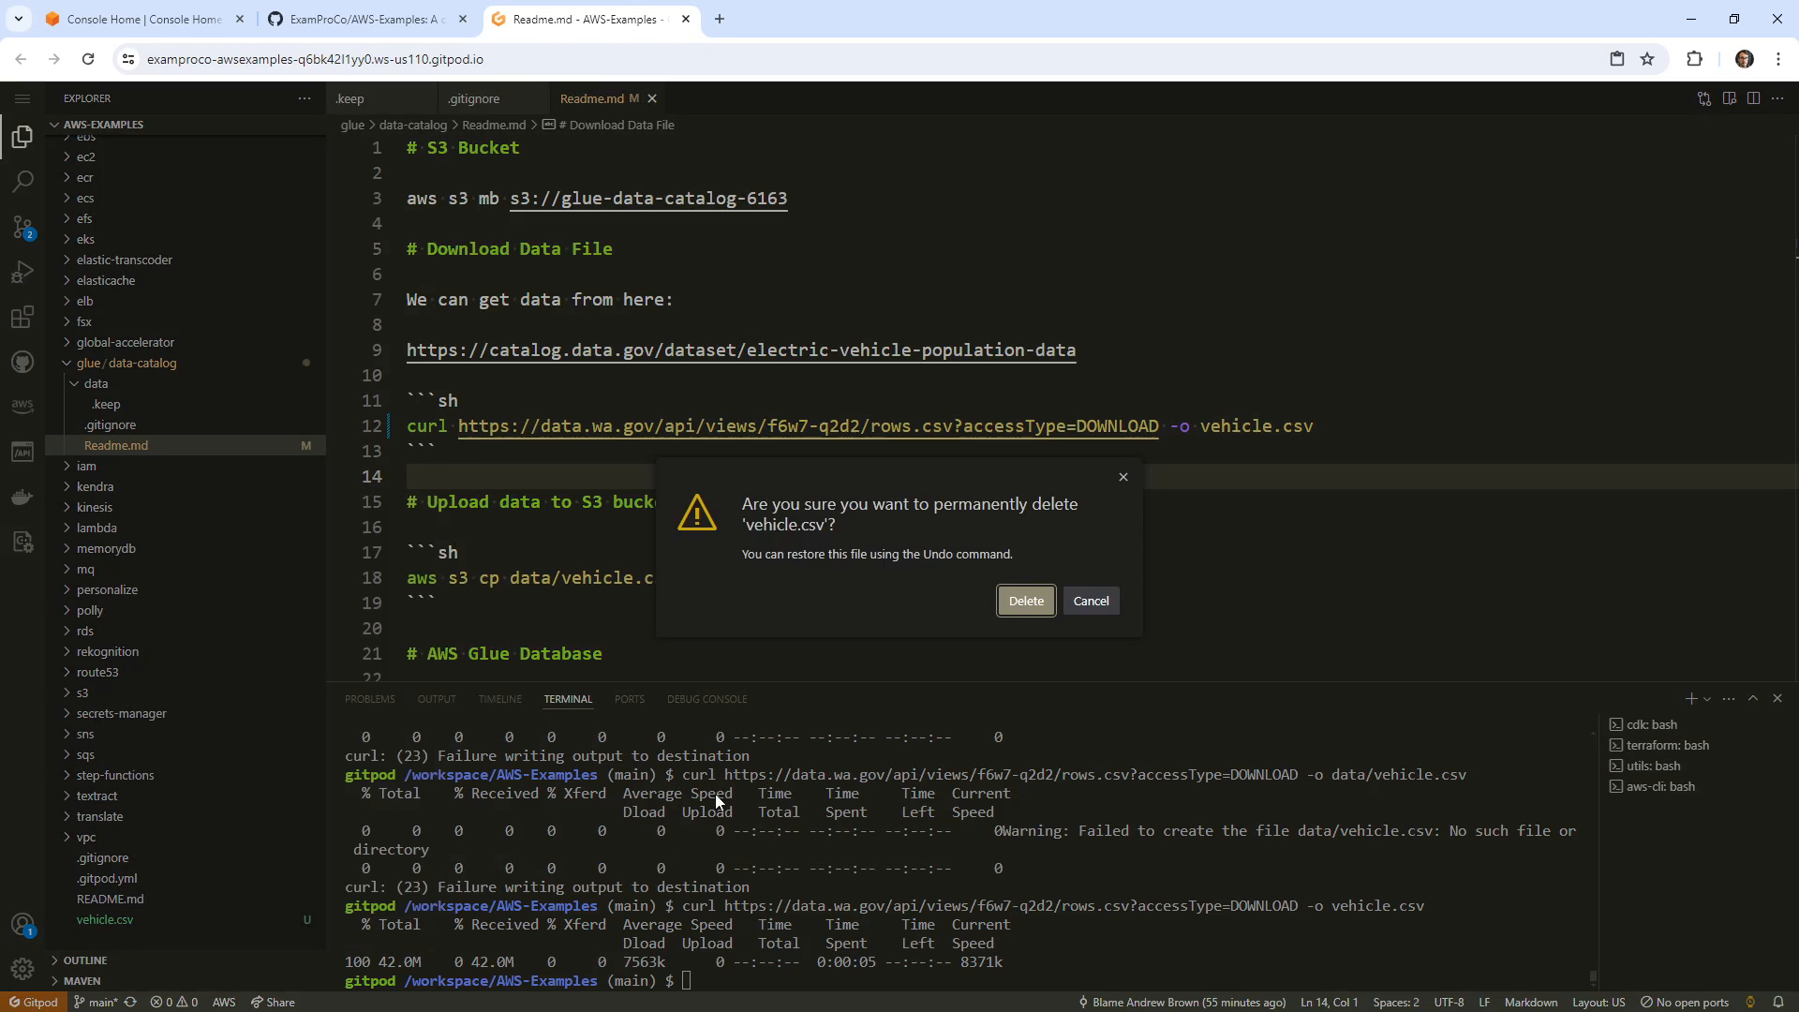
click(1026, 601)
Put the data/ prefix back before vehicle.csv in the Readme's curl command.
click(1206, 425)
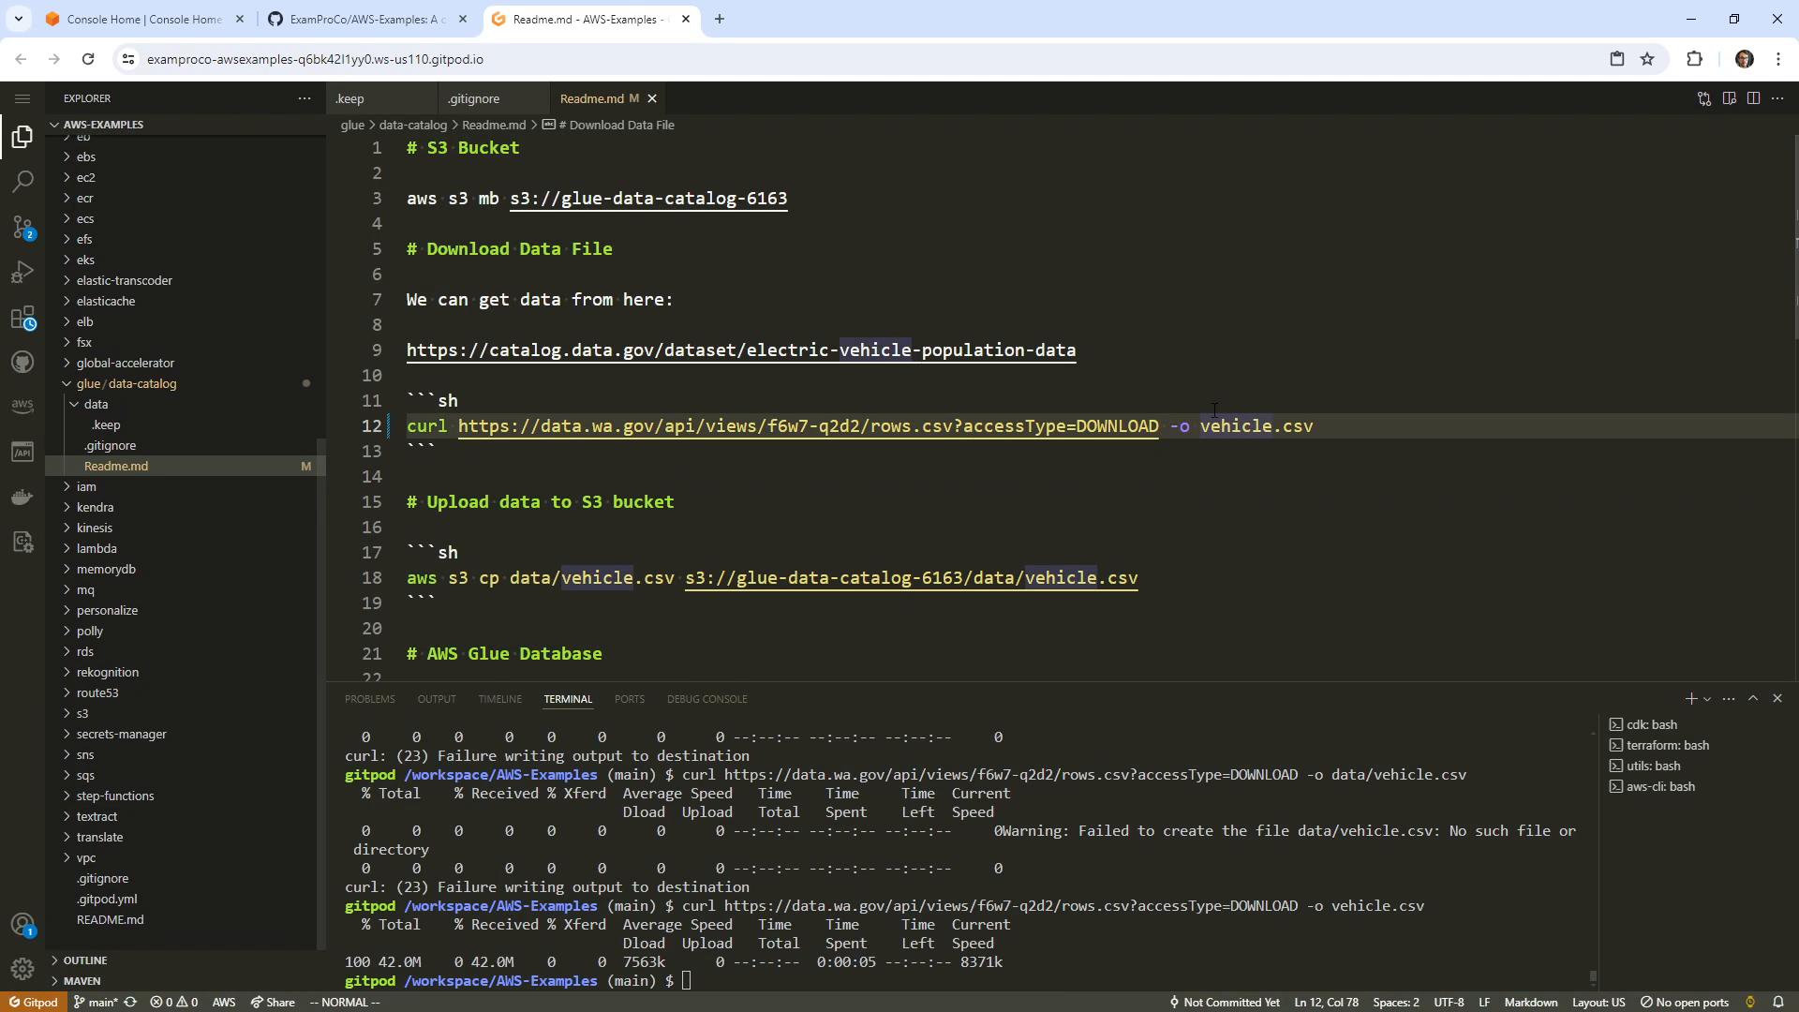
text(idata/)
key(Escape)
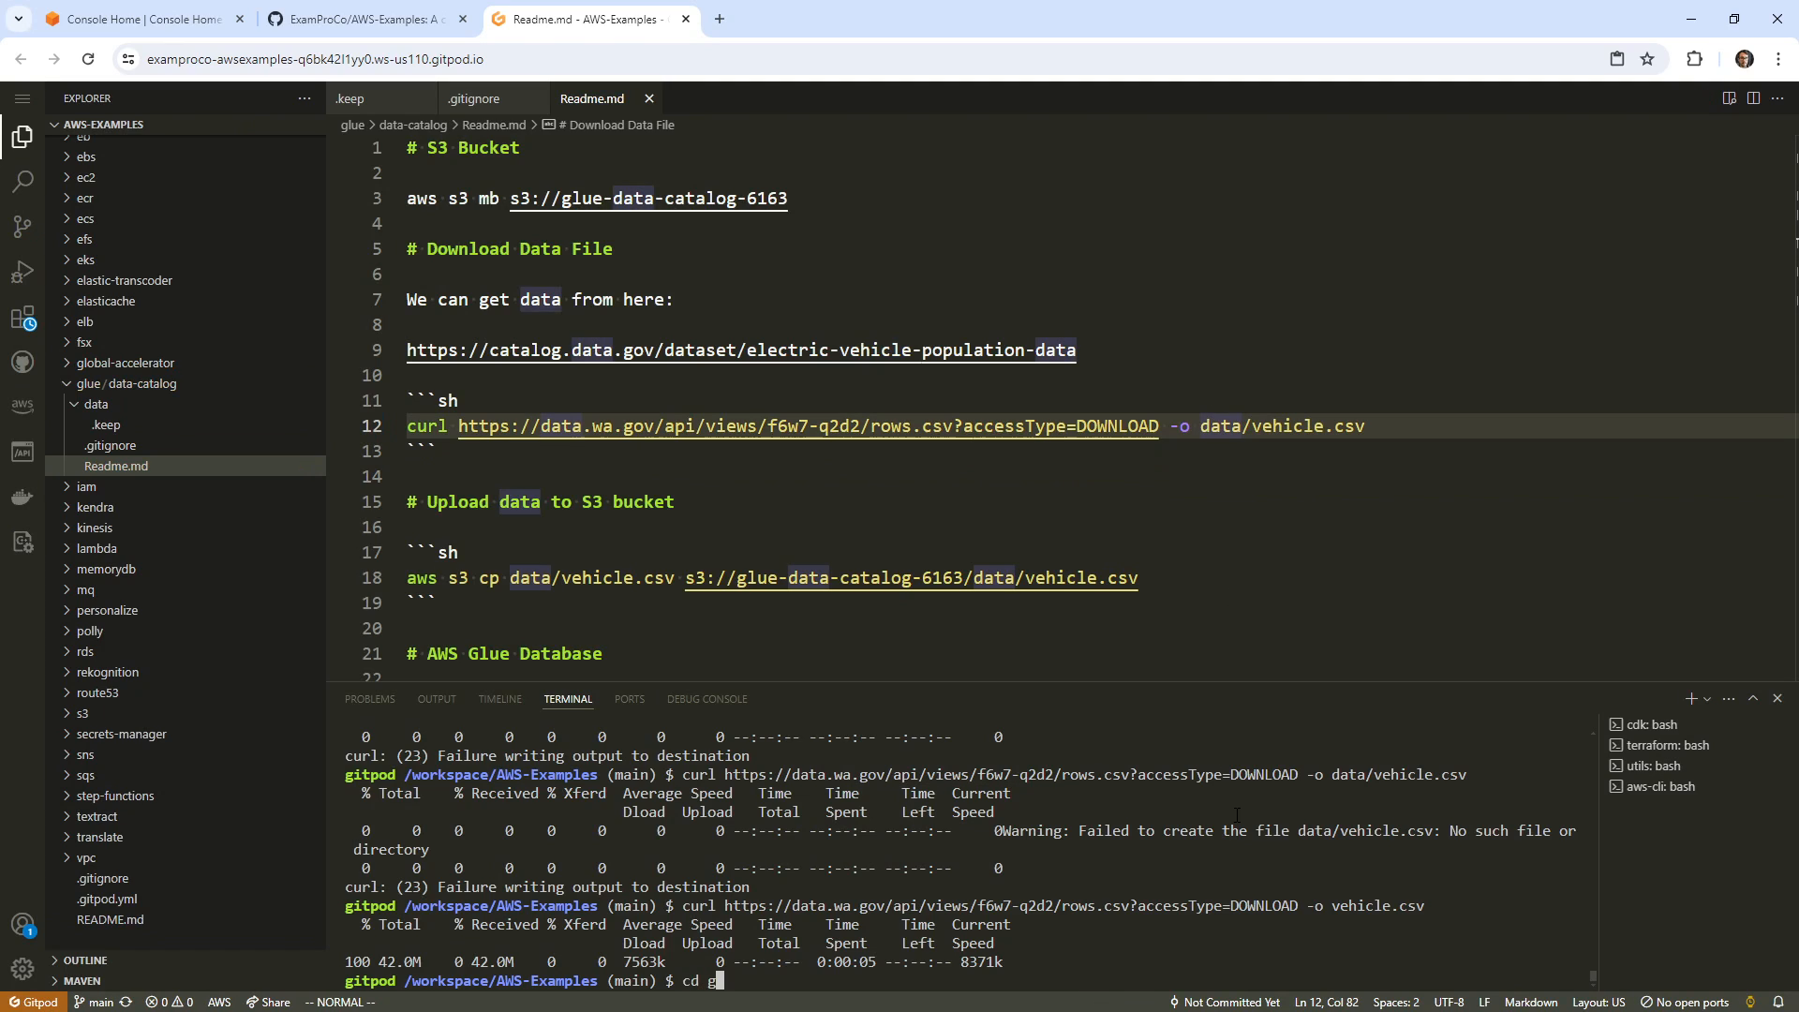
Change the terminal's directory to glue/ and try the Readme's curl download to data/vehicle.csv there.
text(lue/)
key(Return)
click(937, 527)
drag(1367, 426, 326, 430)
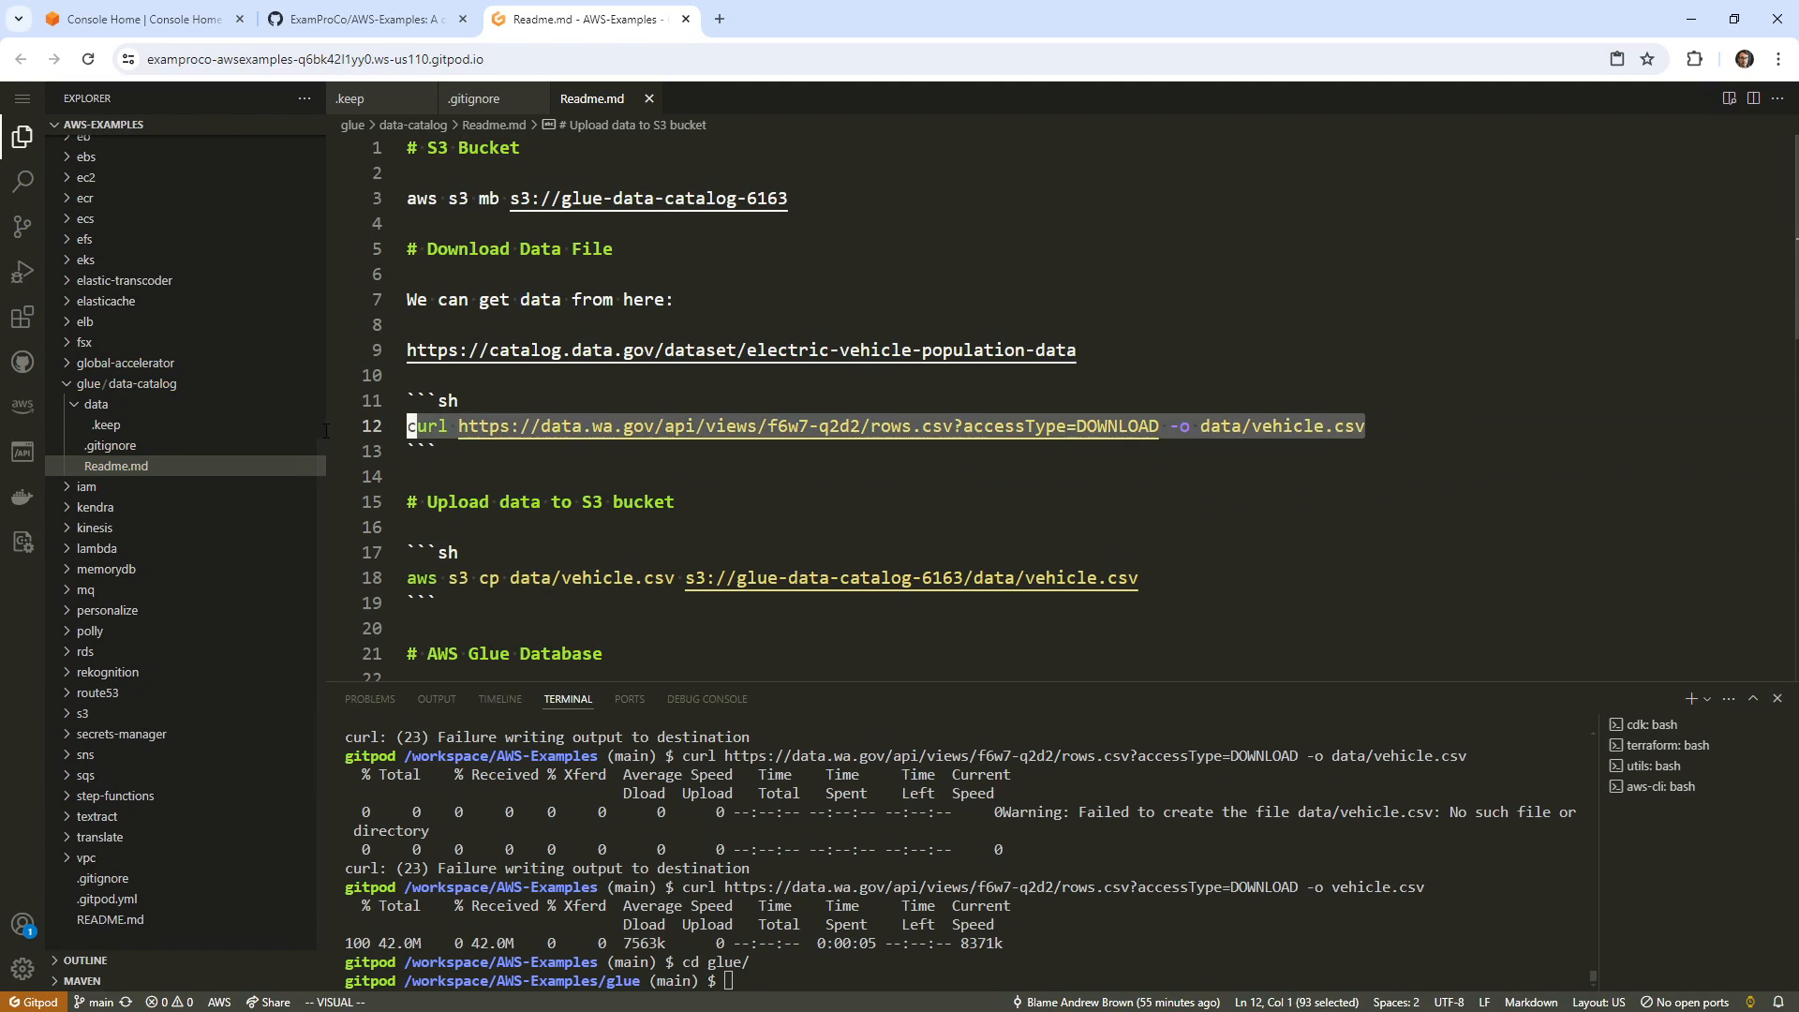
right_click(516, 429)
click(687, 731)
right_click(966, 763)
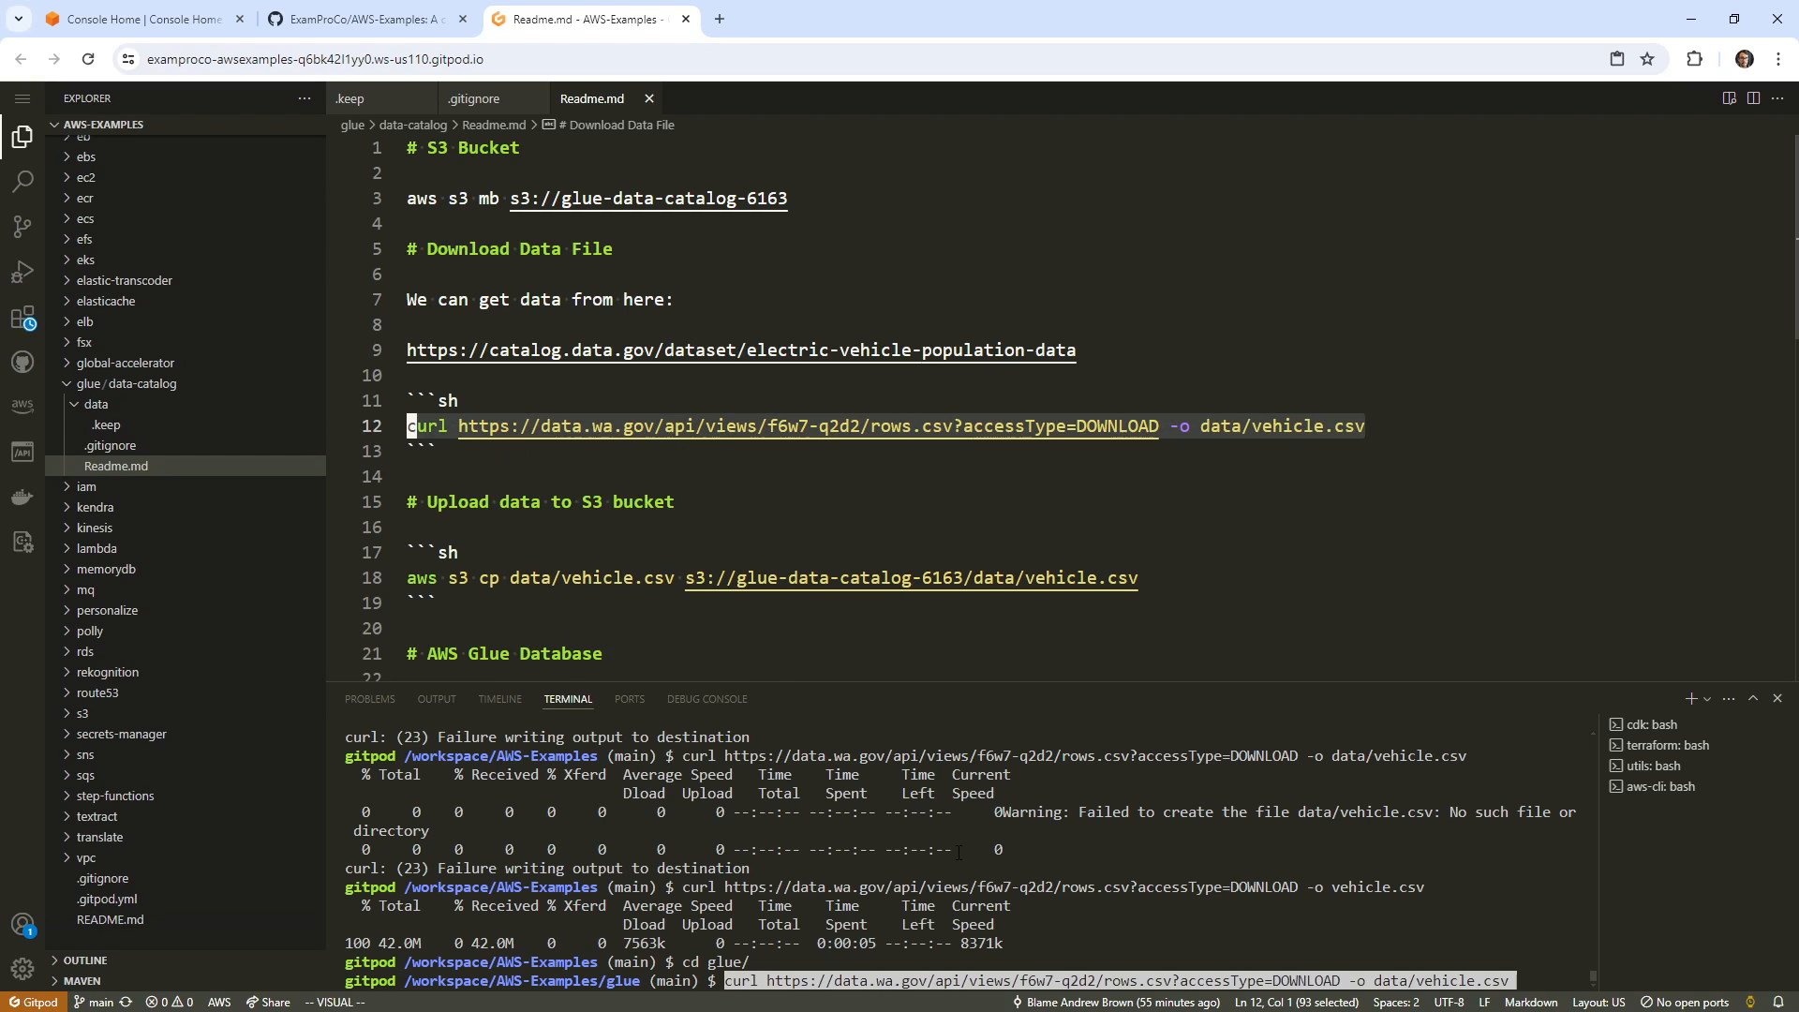
key(Return)
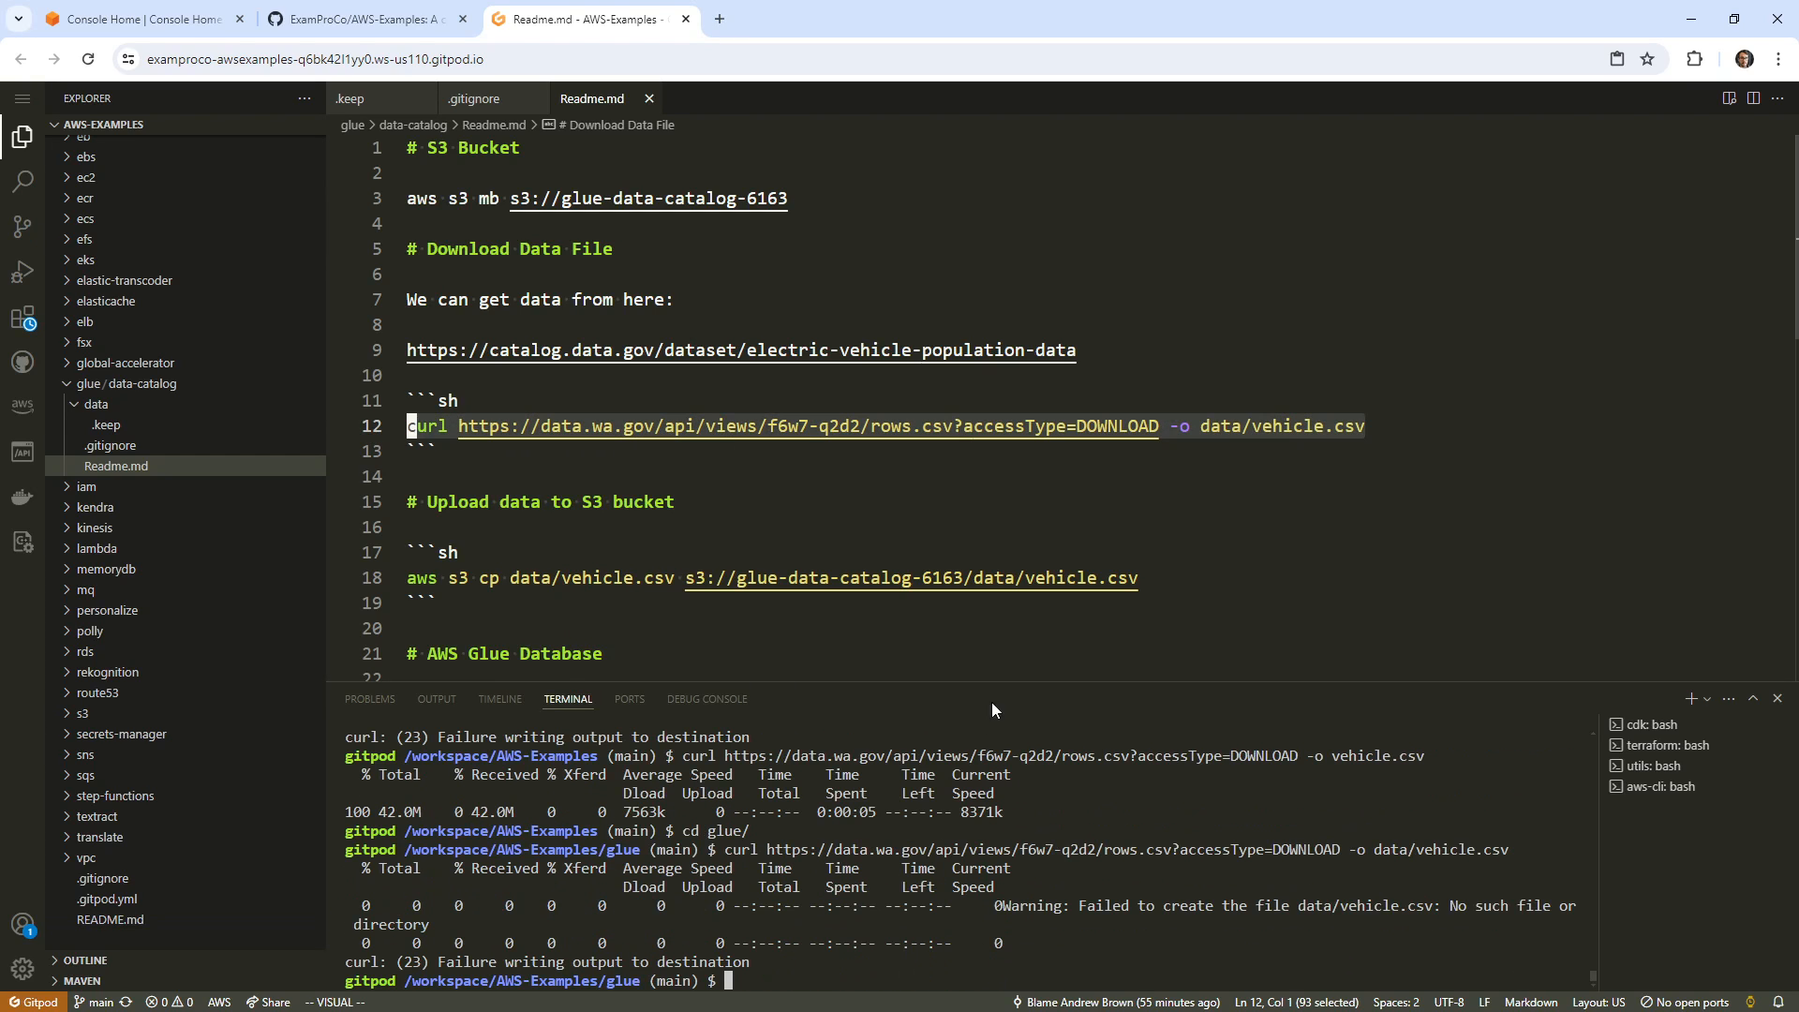
Change the curl output path in the Readme to ./data/vehicle.csv and try the command in the terminal.
click(1202, 426)
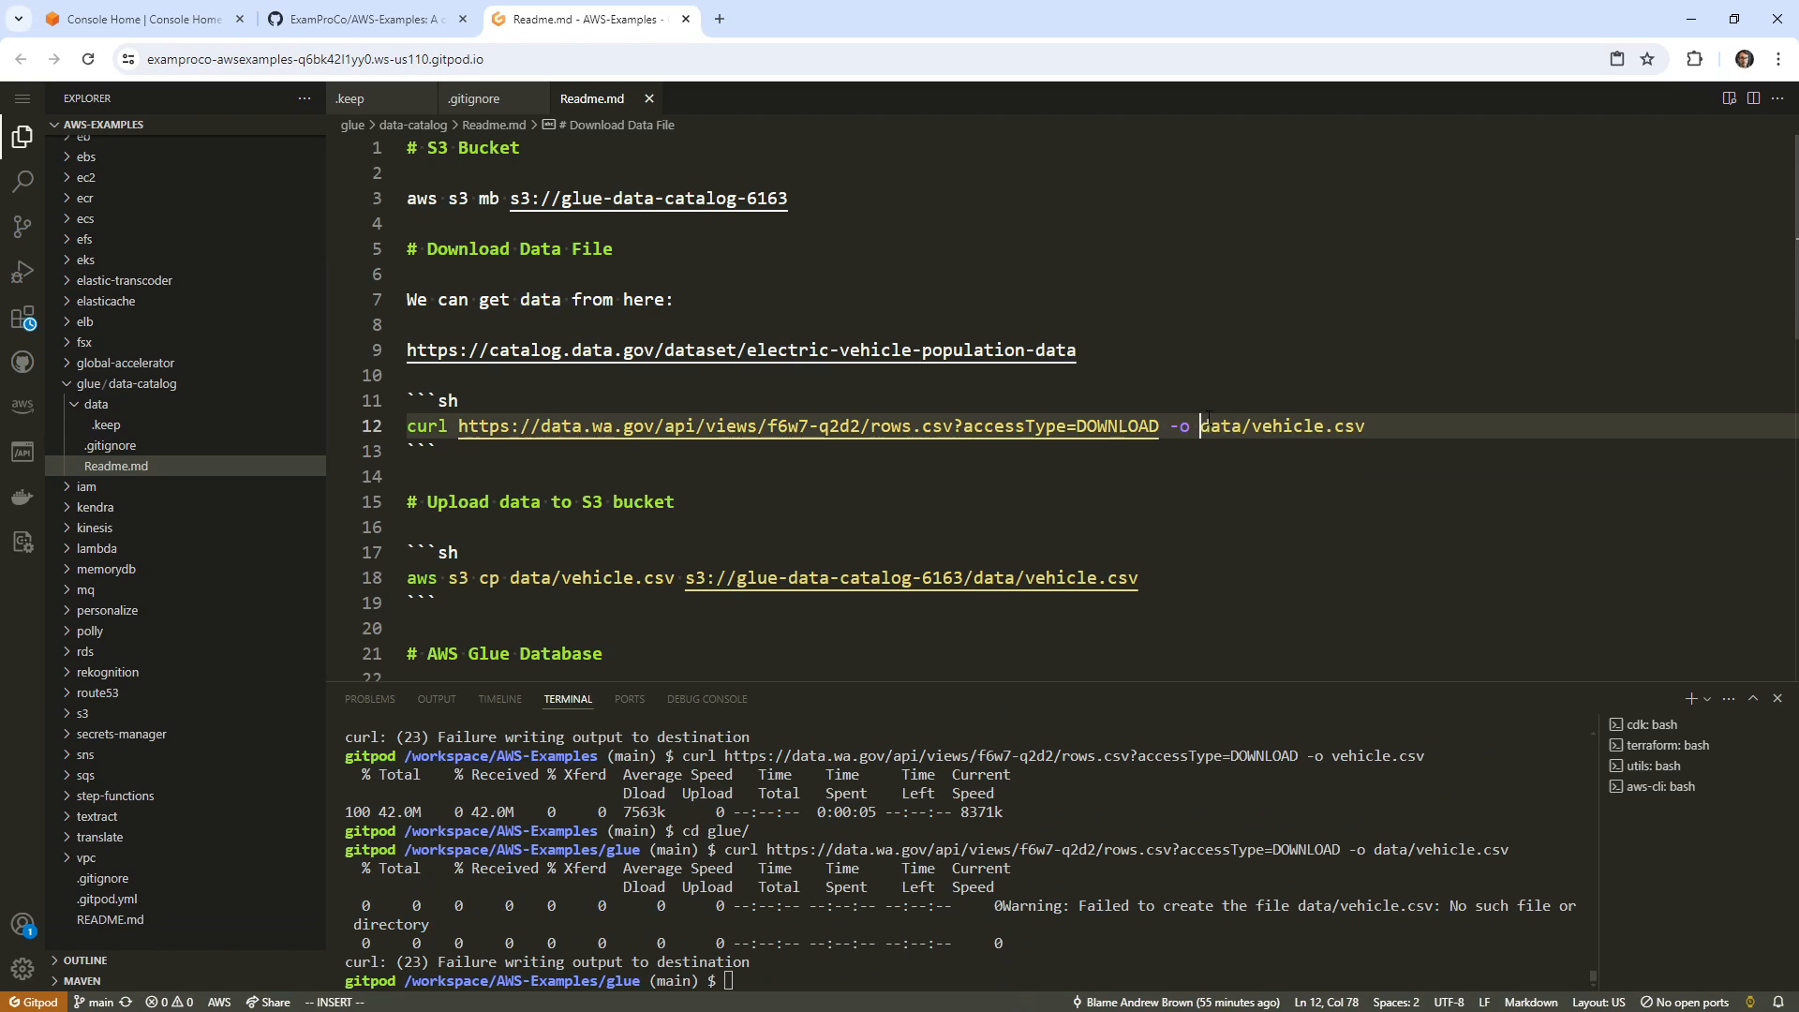
drag(1434, 424, 411, 422)
key(ctrl+c)
right_click(1103, 845)
key(Return)
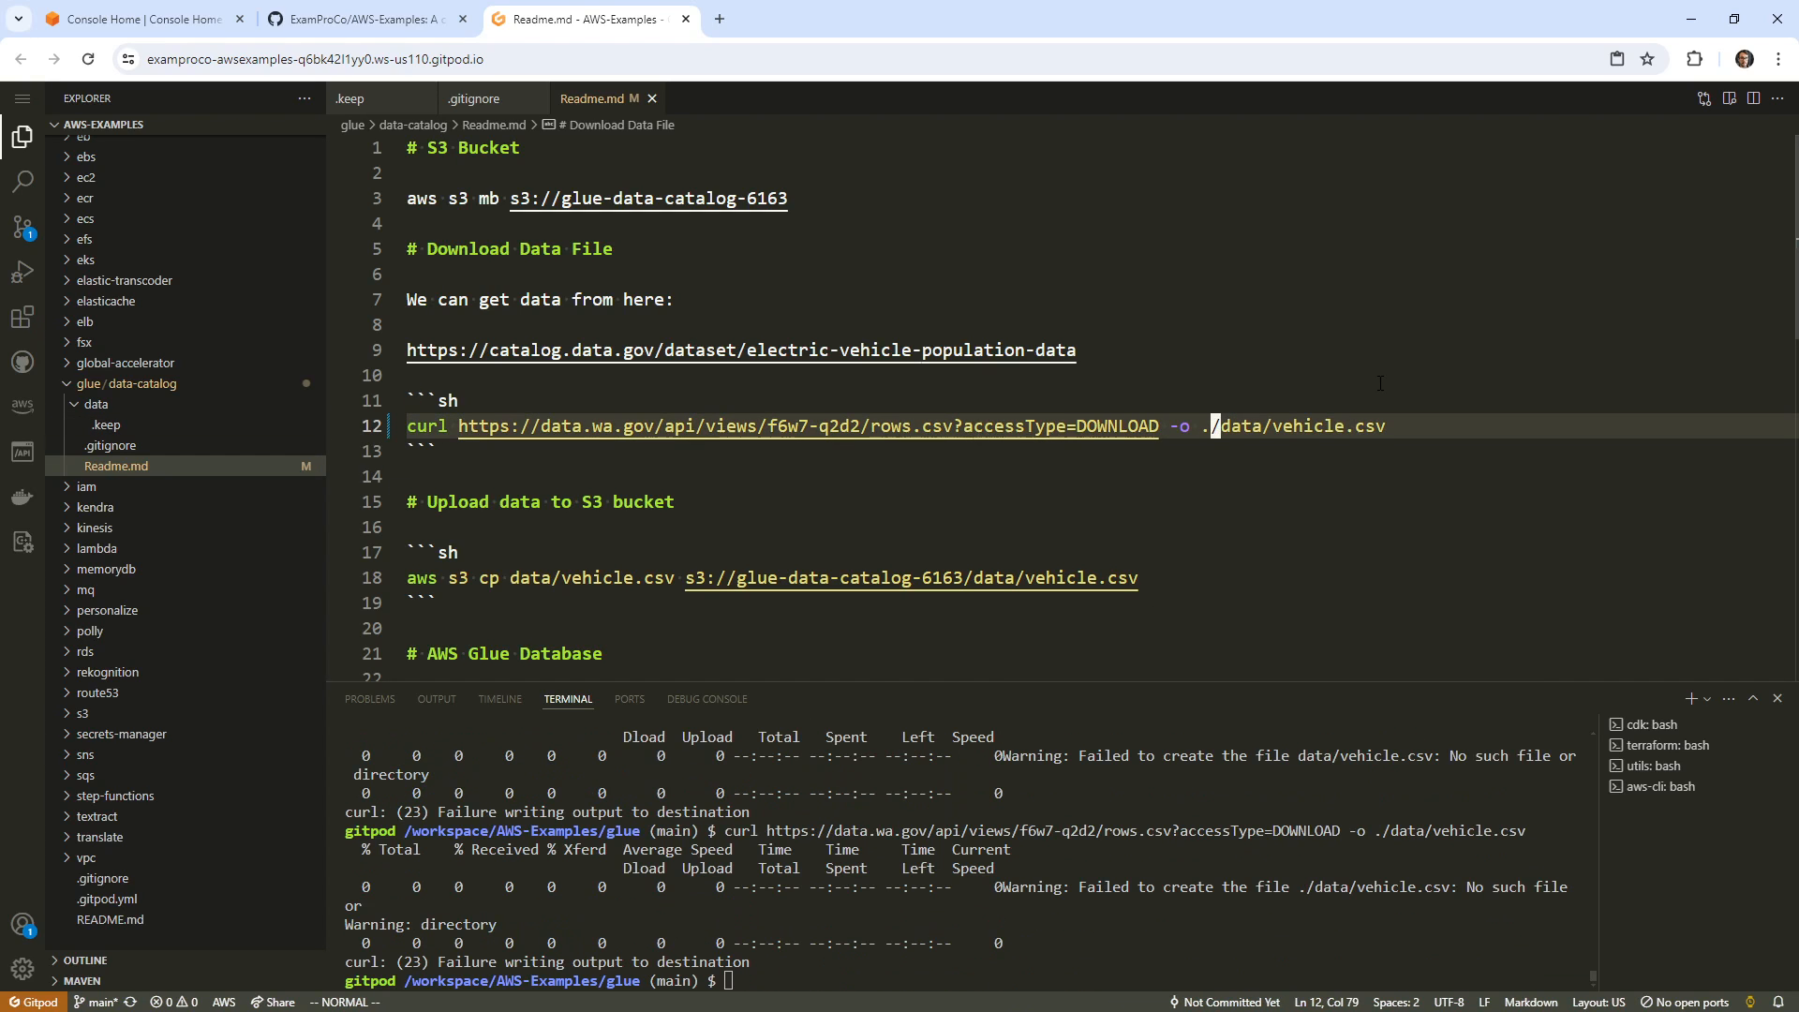
Change the Readme curl output path to vehicle.csv and restore the closing triple backticks below the command.
key(d)
key(w)
key(x)
key(h)
key(x)
key(j)
key(x)
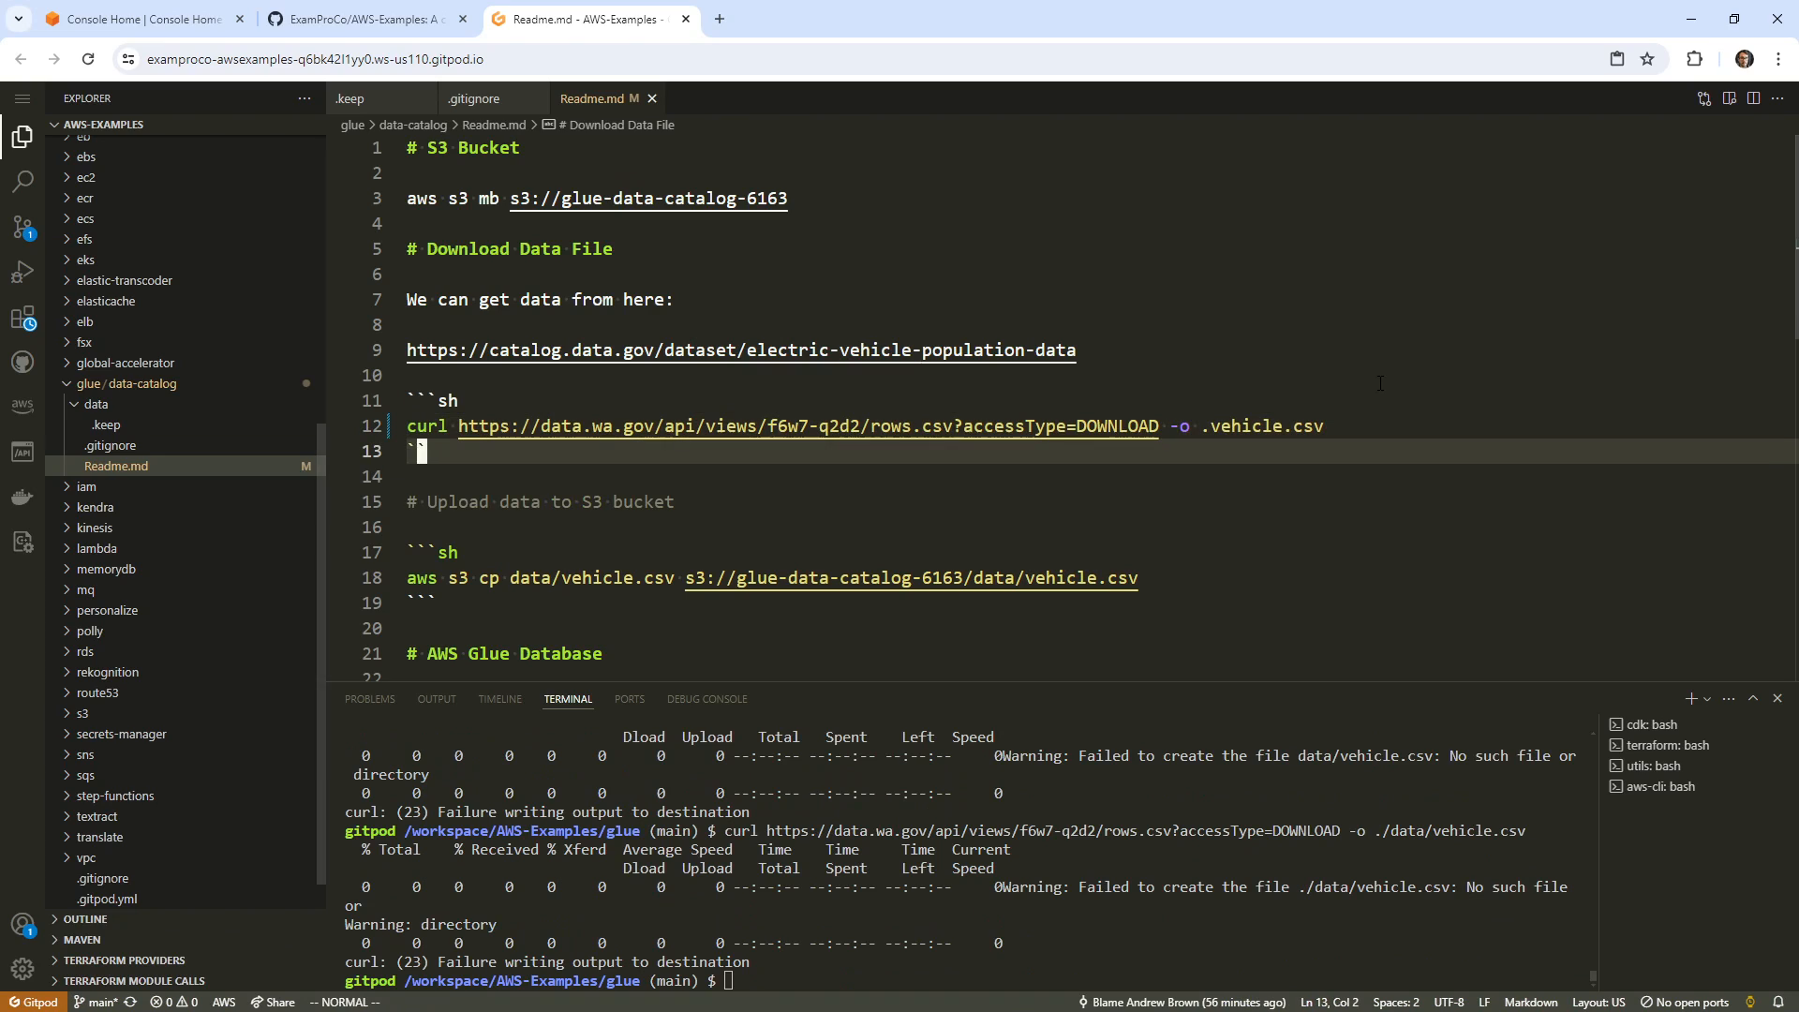
click(1207, 430)
key(h)
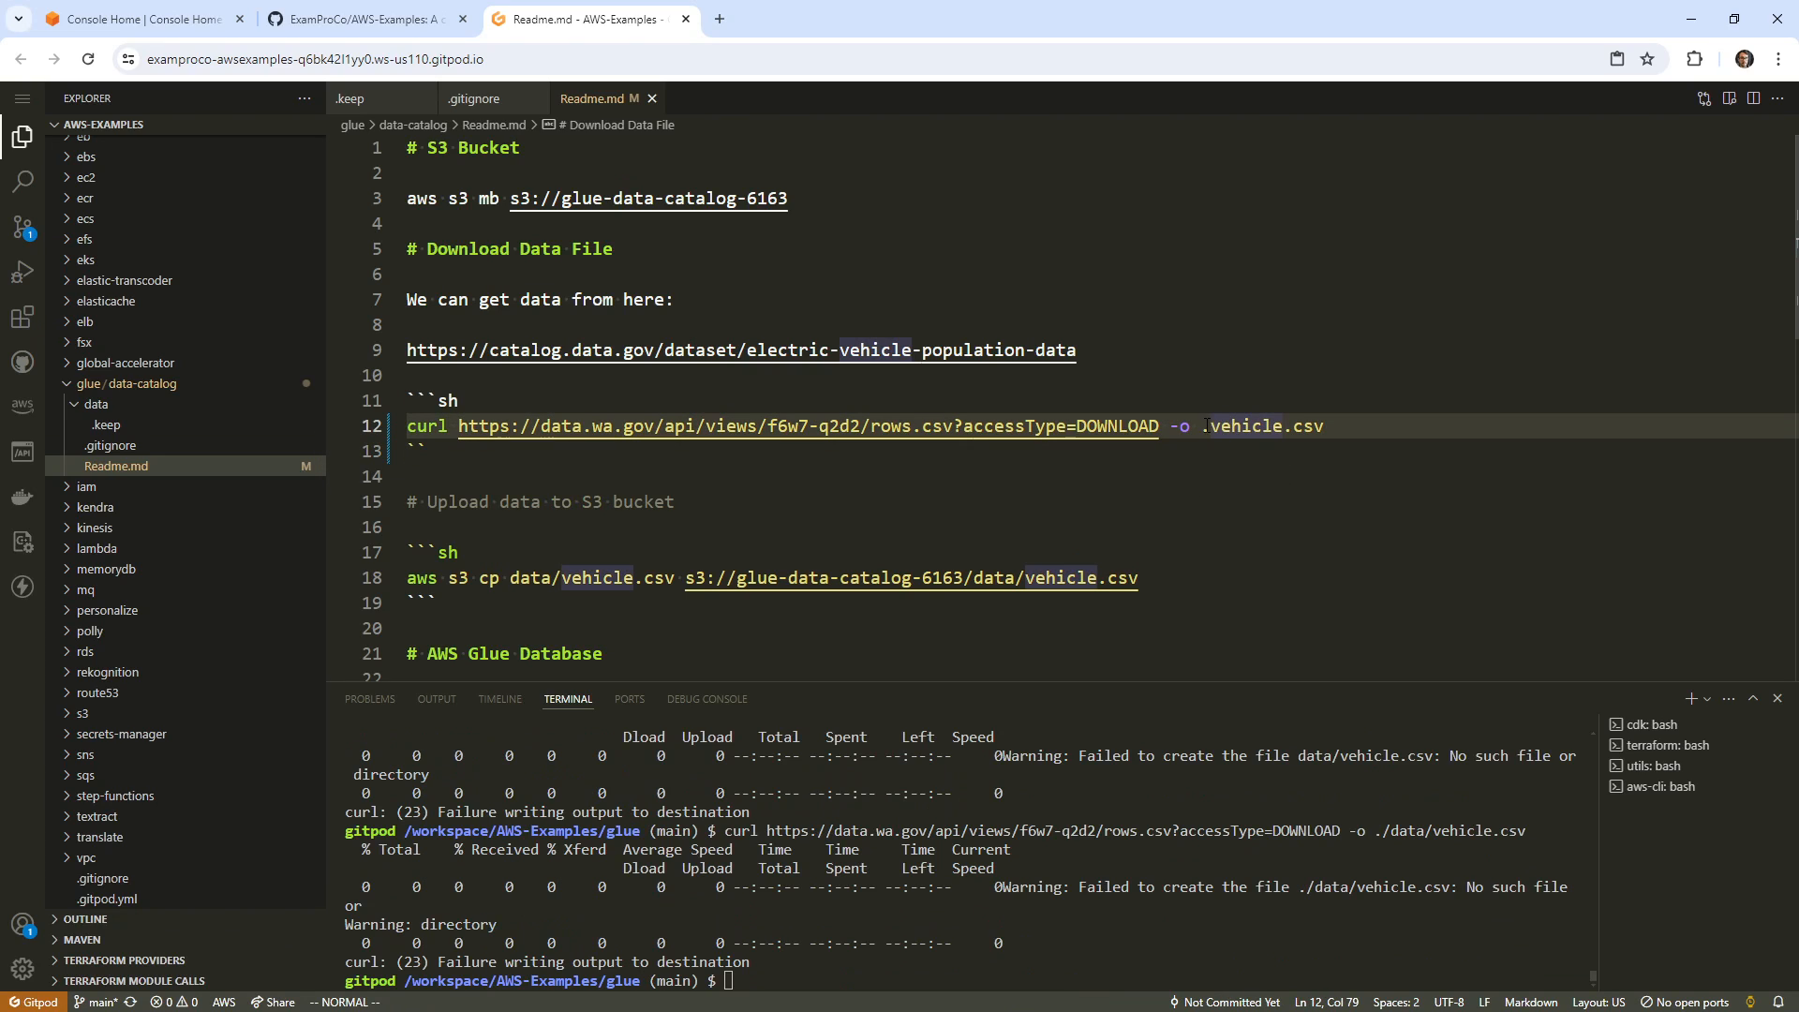
text(ja`)
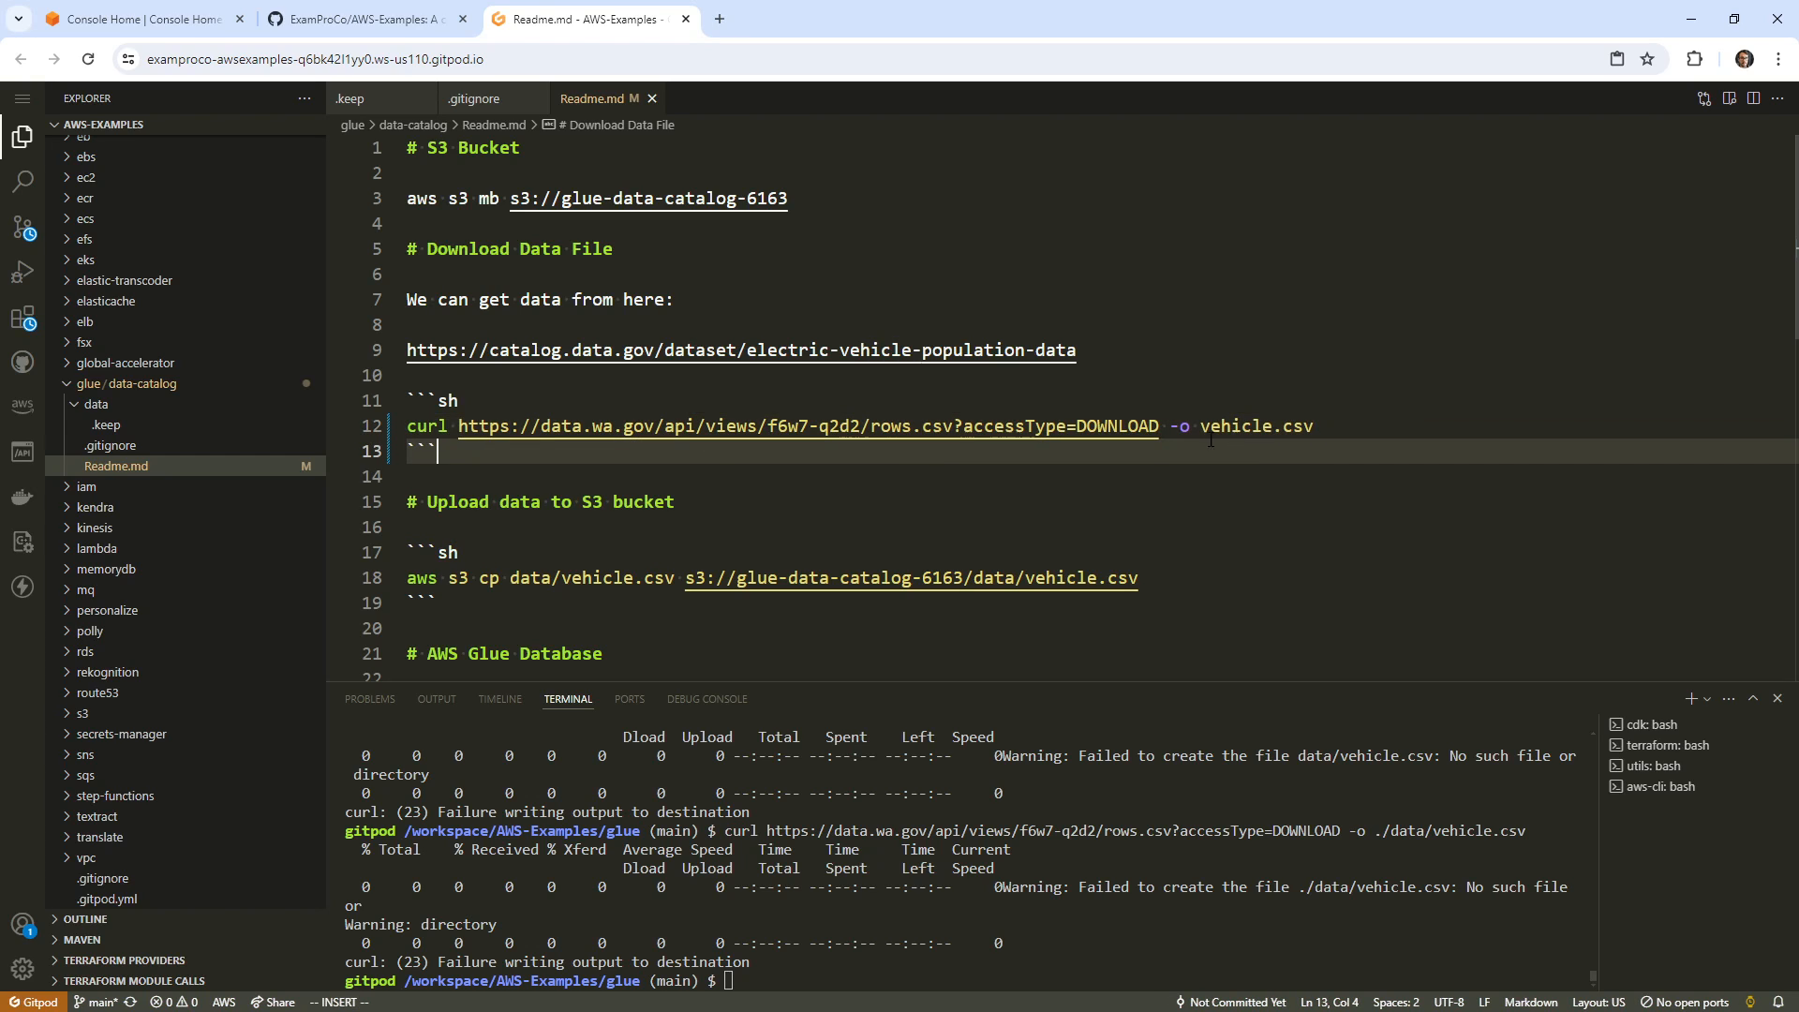
key(Escape)
Run the Readme's curl download with output vehicle.csv in the terminal from the glue directory.
drag(1323, 429, 407, 431)
key(ctrl+c)
click(1017, 777)
key(ctrl+v)
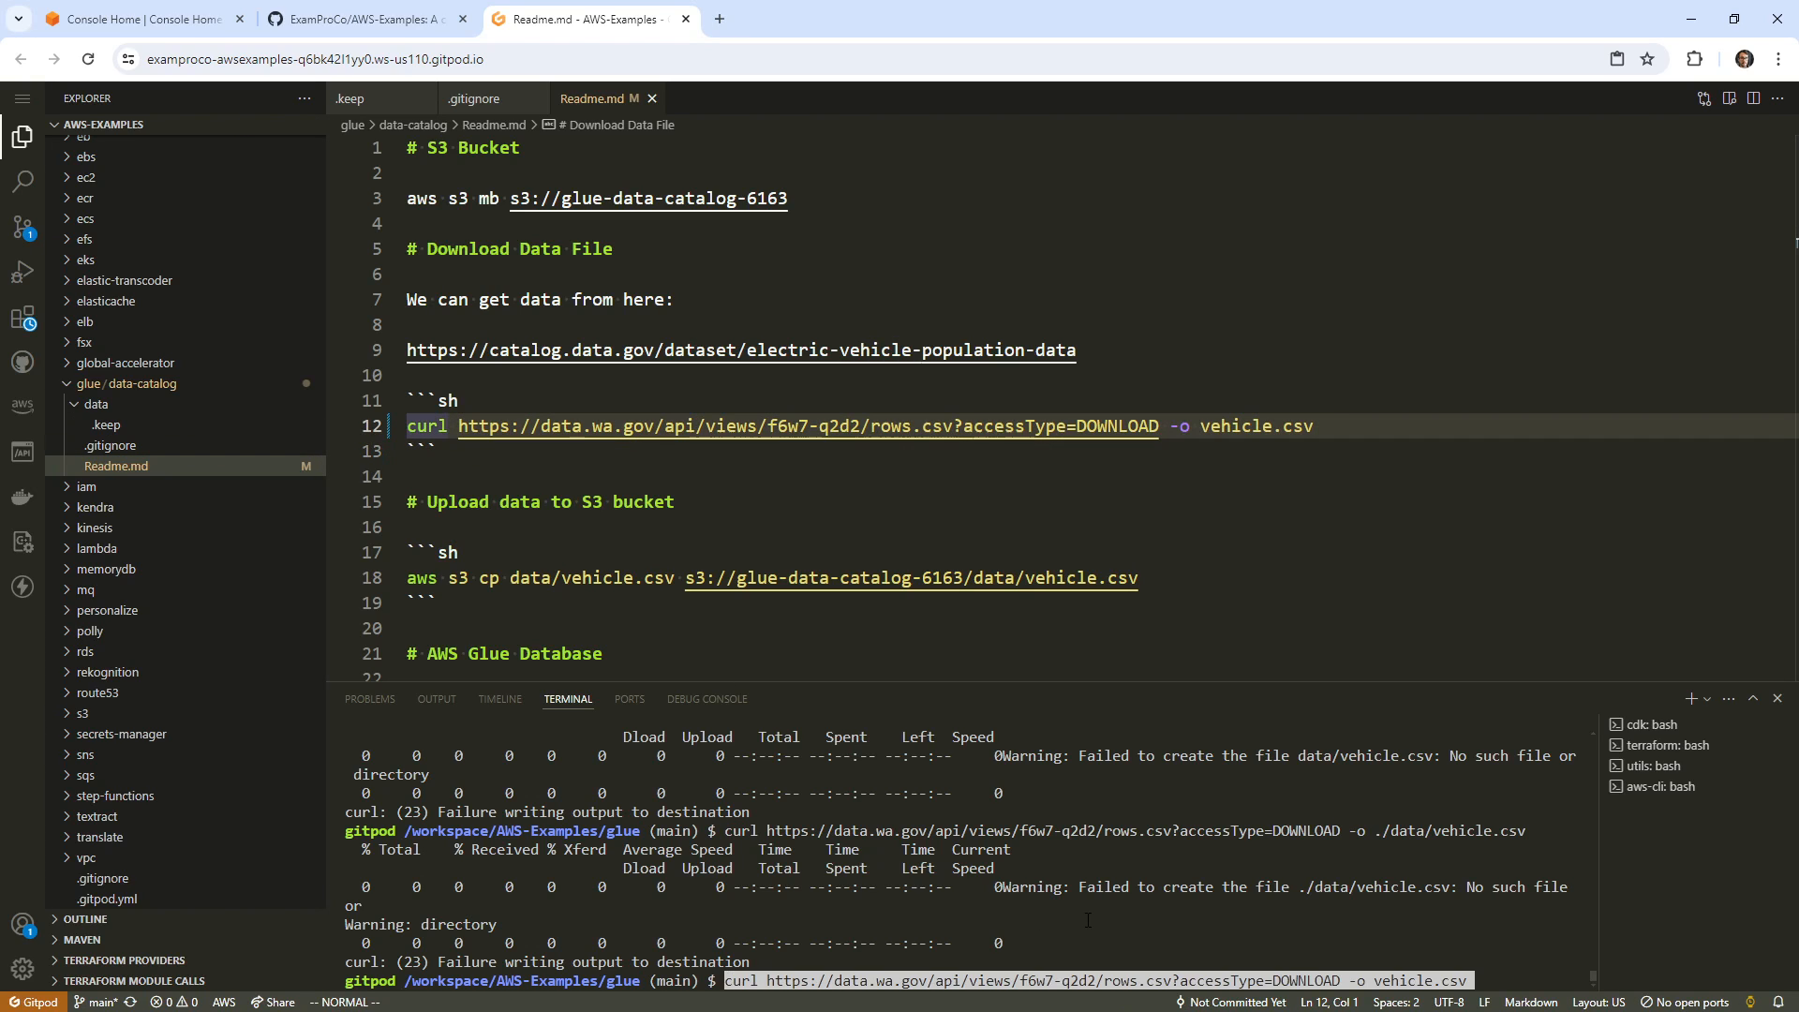
key(Return)
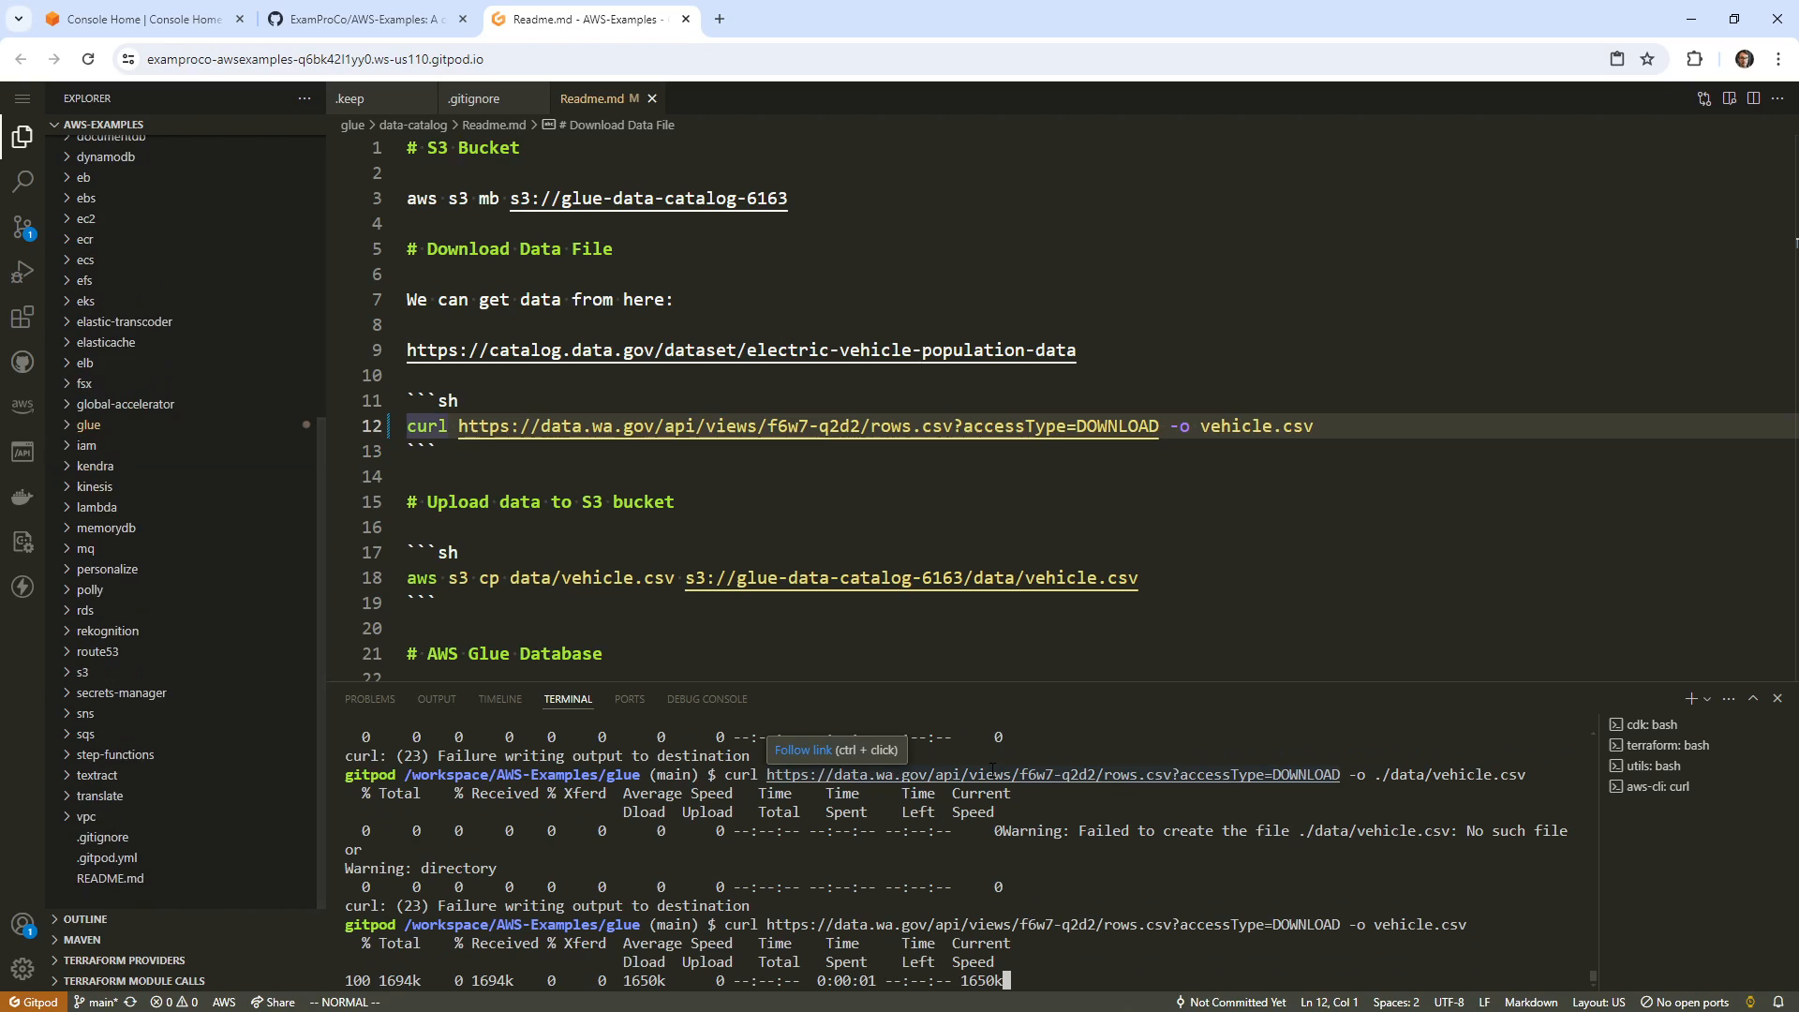
Expand the glue folder and move the downloaded vehicle.csv into data-catalog/data.
click(675, 454)
click(192, 425)
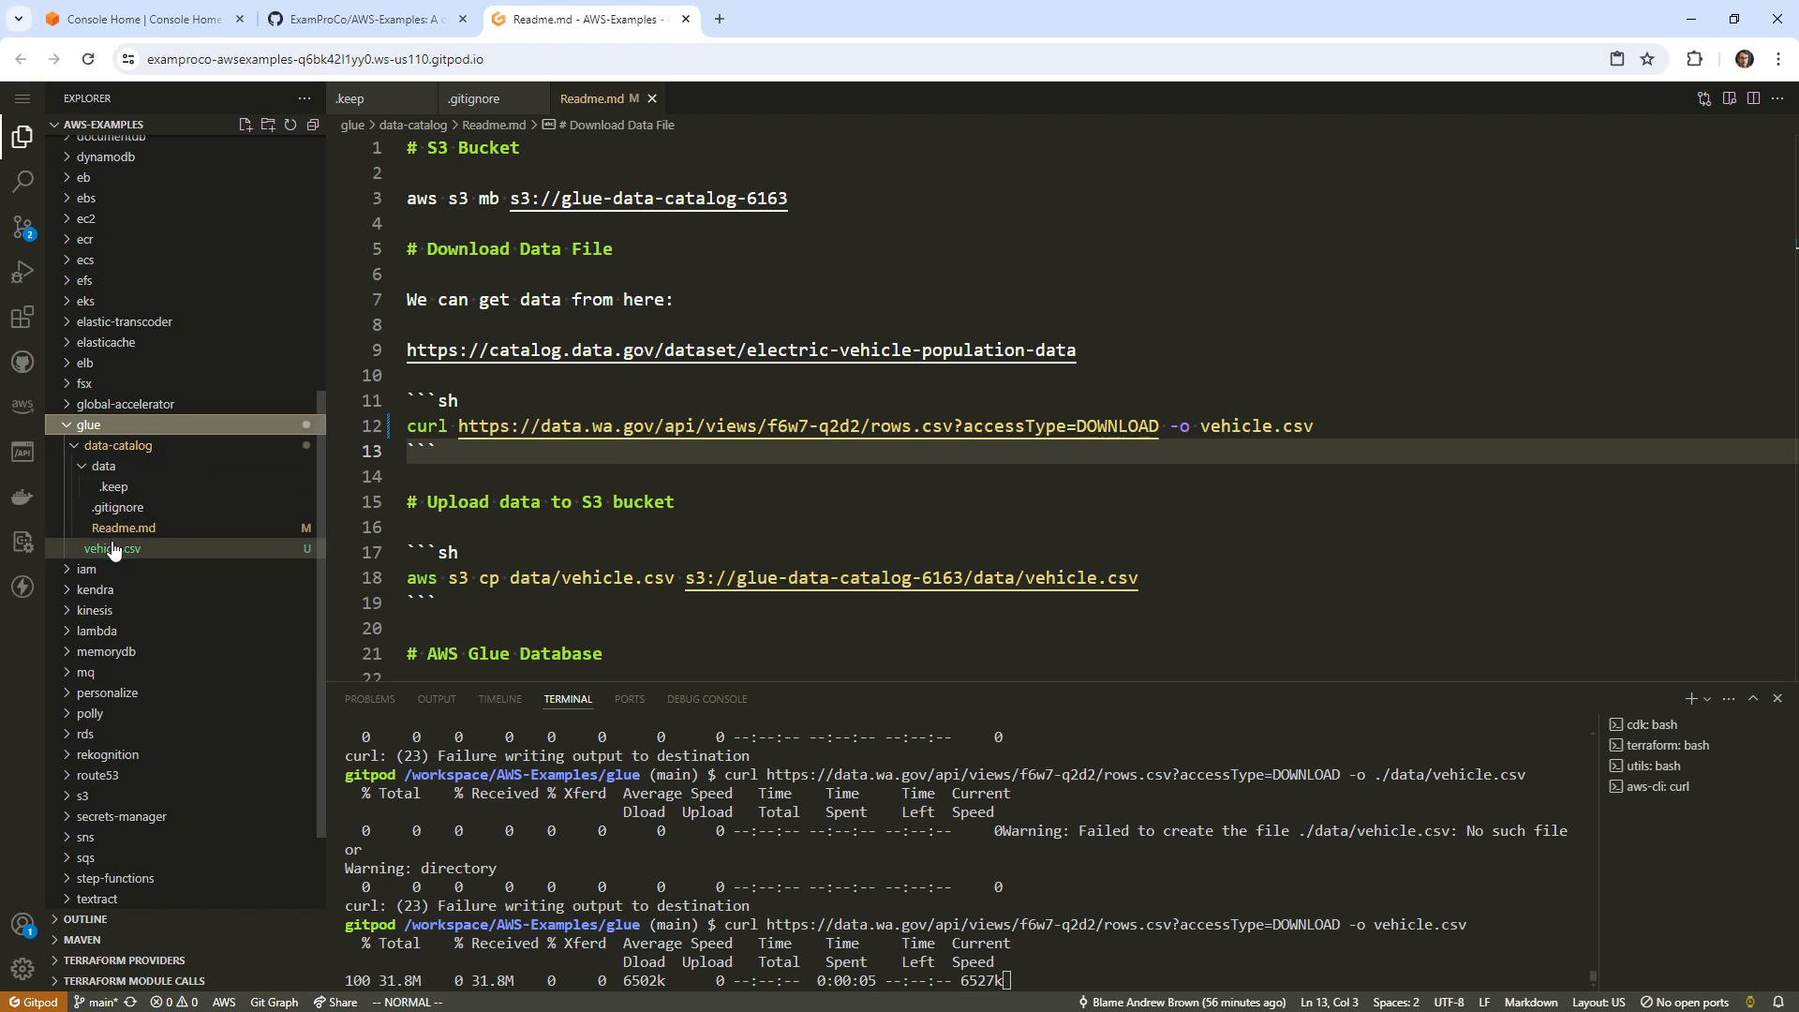
drag(113, 550, 131, 463)
click(1025, 585)
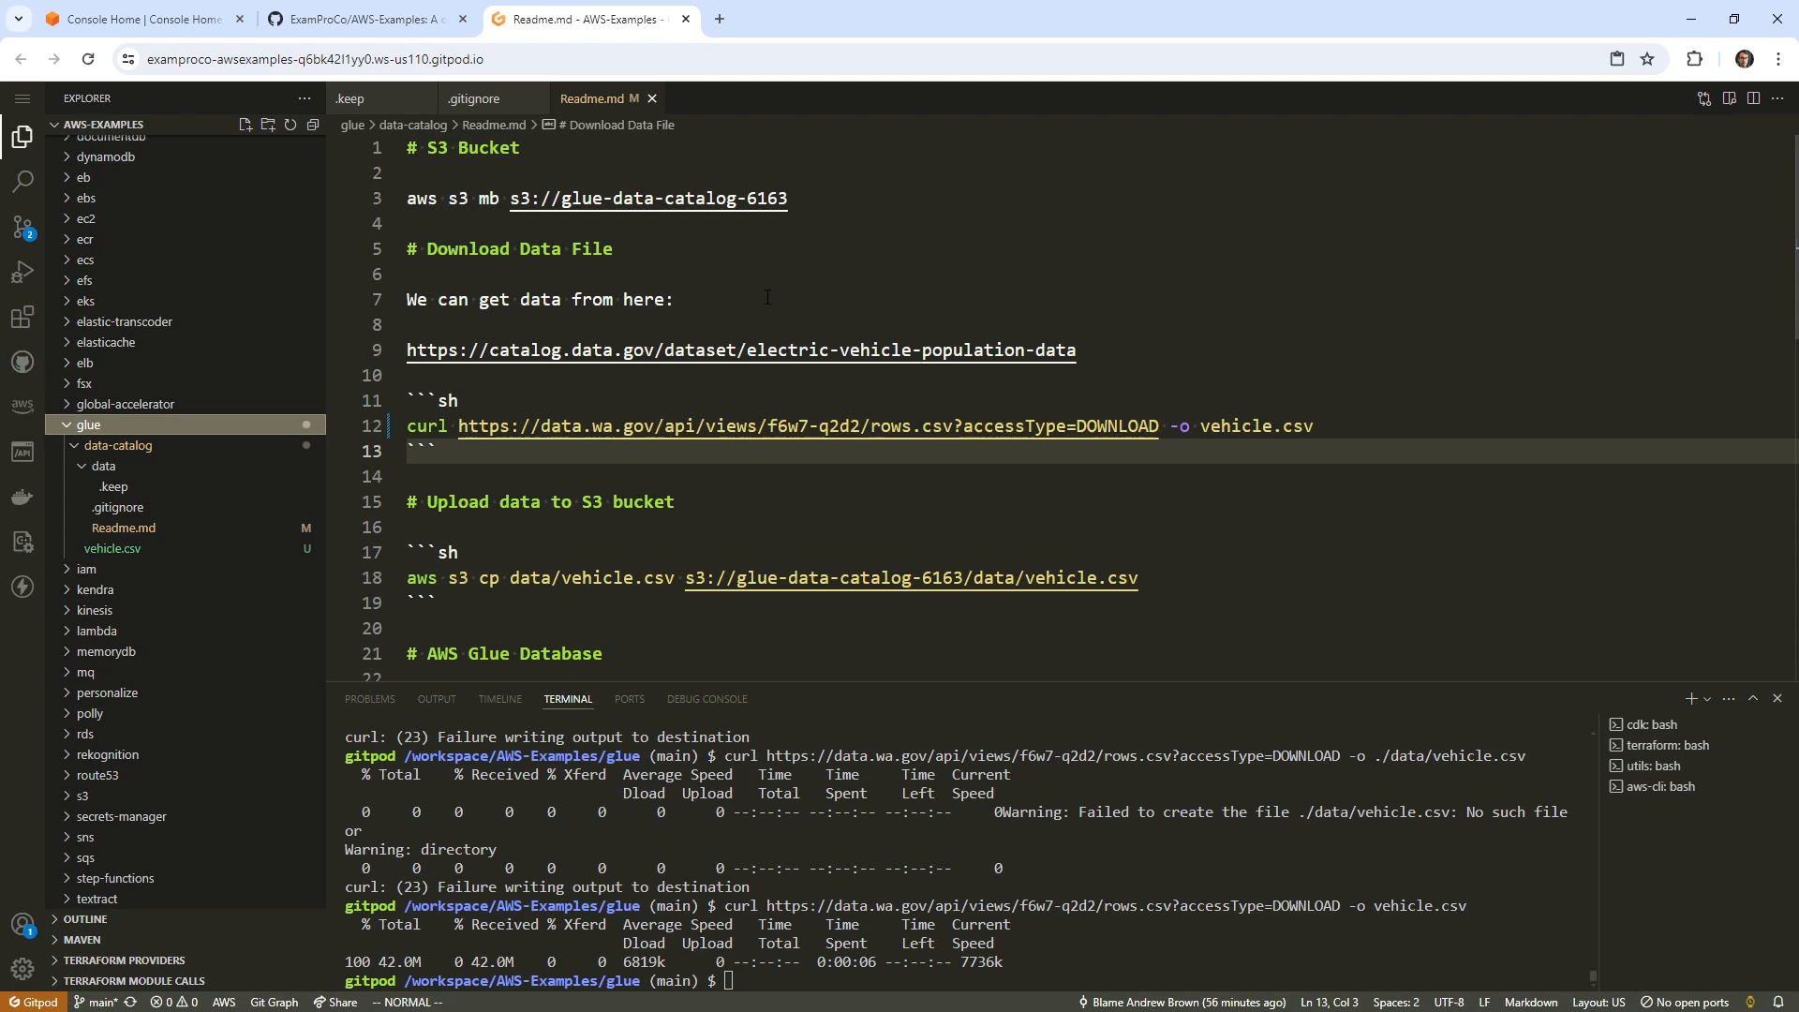
Review the data-catalog .gitignore and the pending source control changes to check whether vehicle.csv is ignored.
click(767, 297)
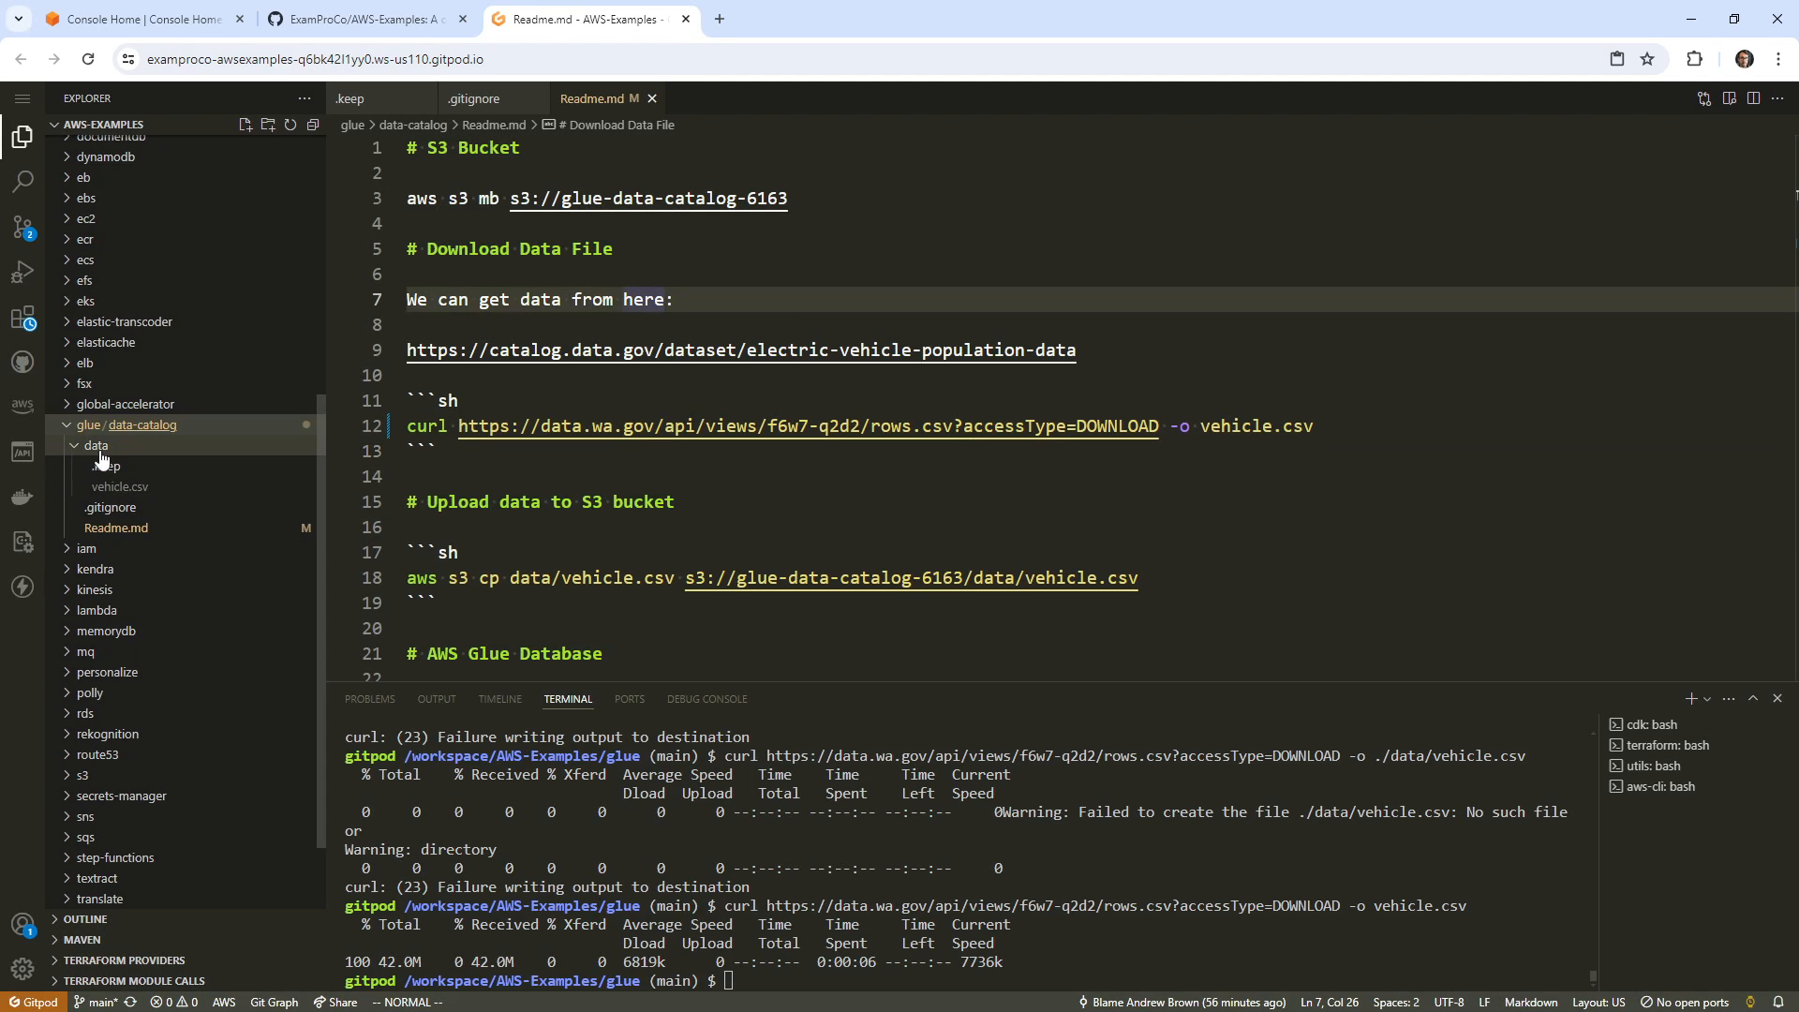
click(137, 515)
click(23, 227)
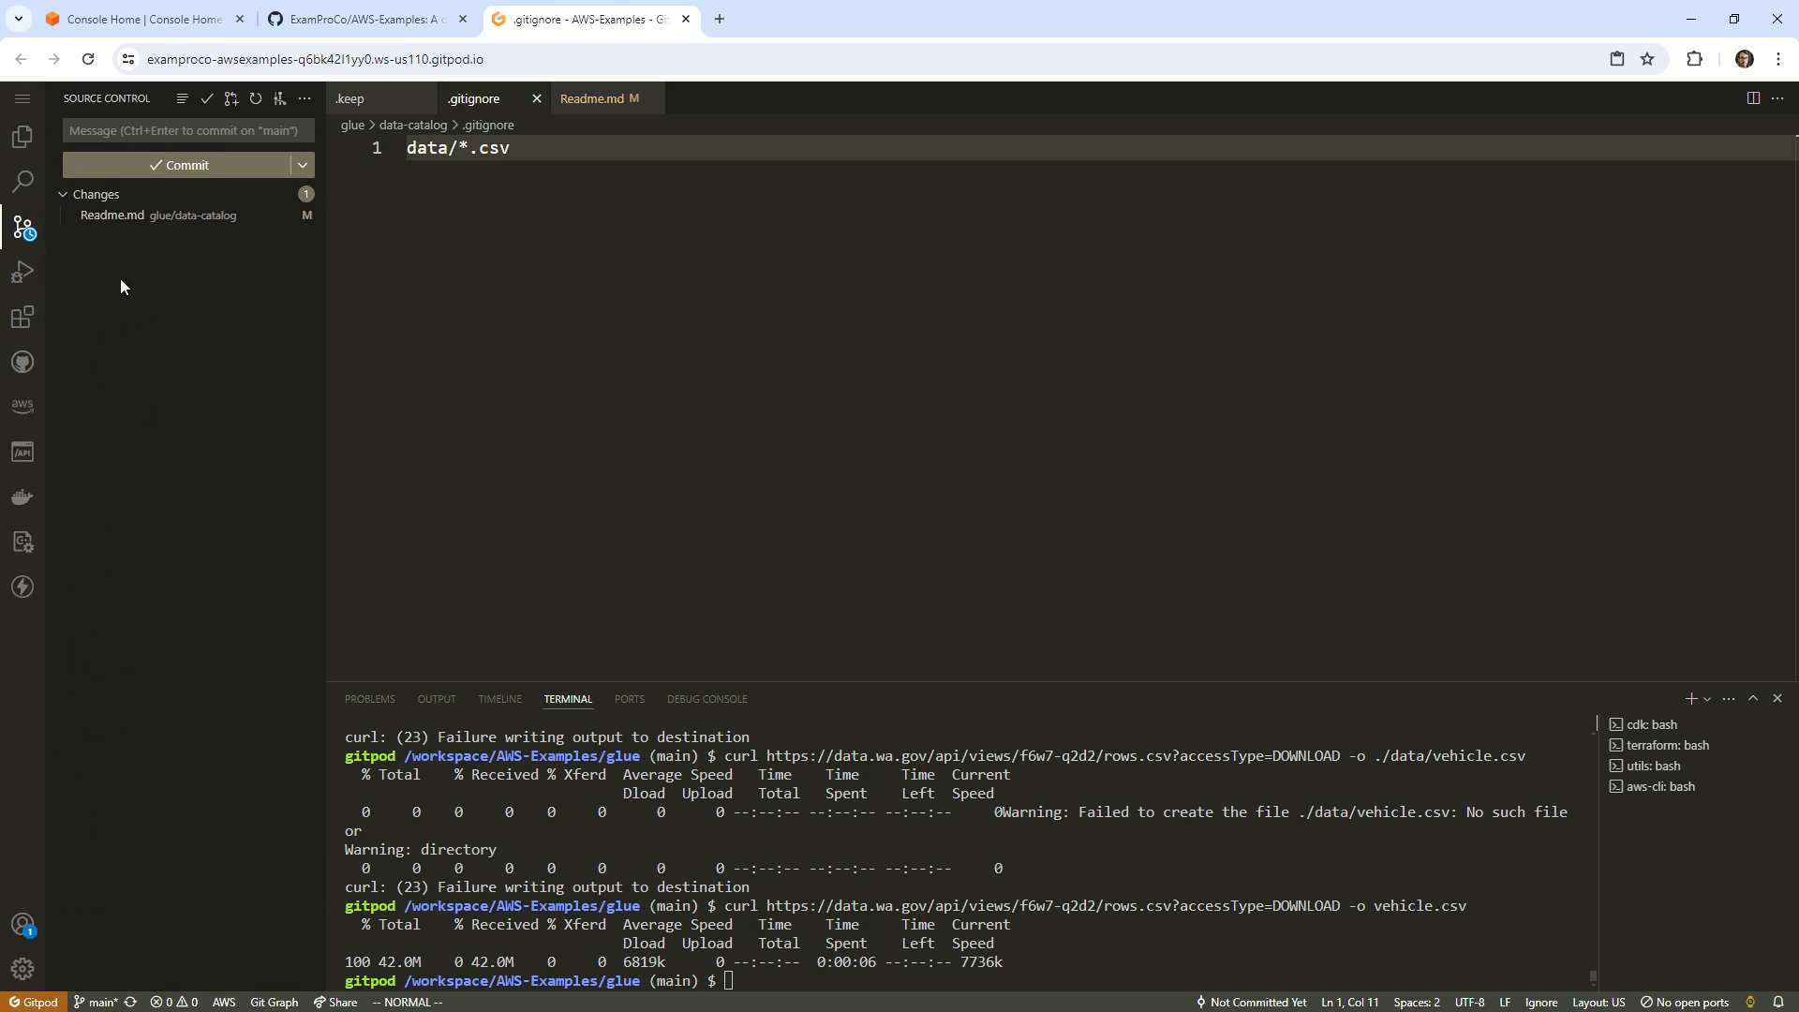
click(23, 136)
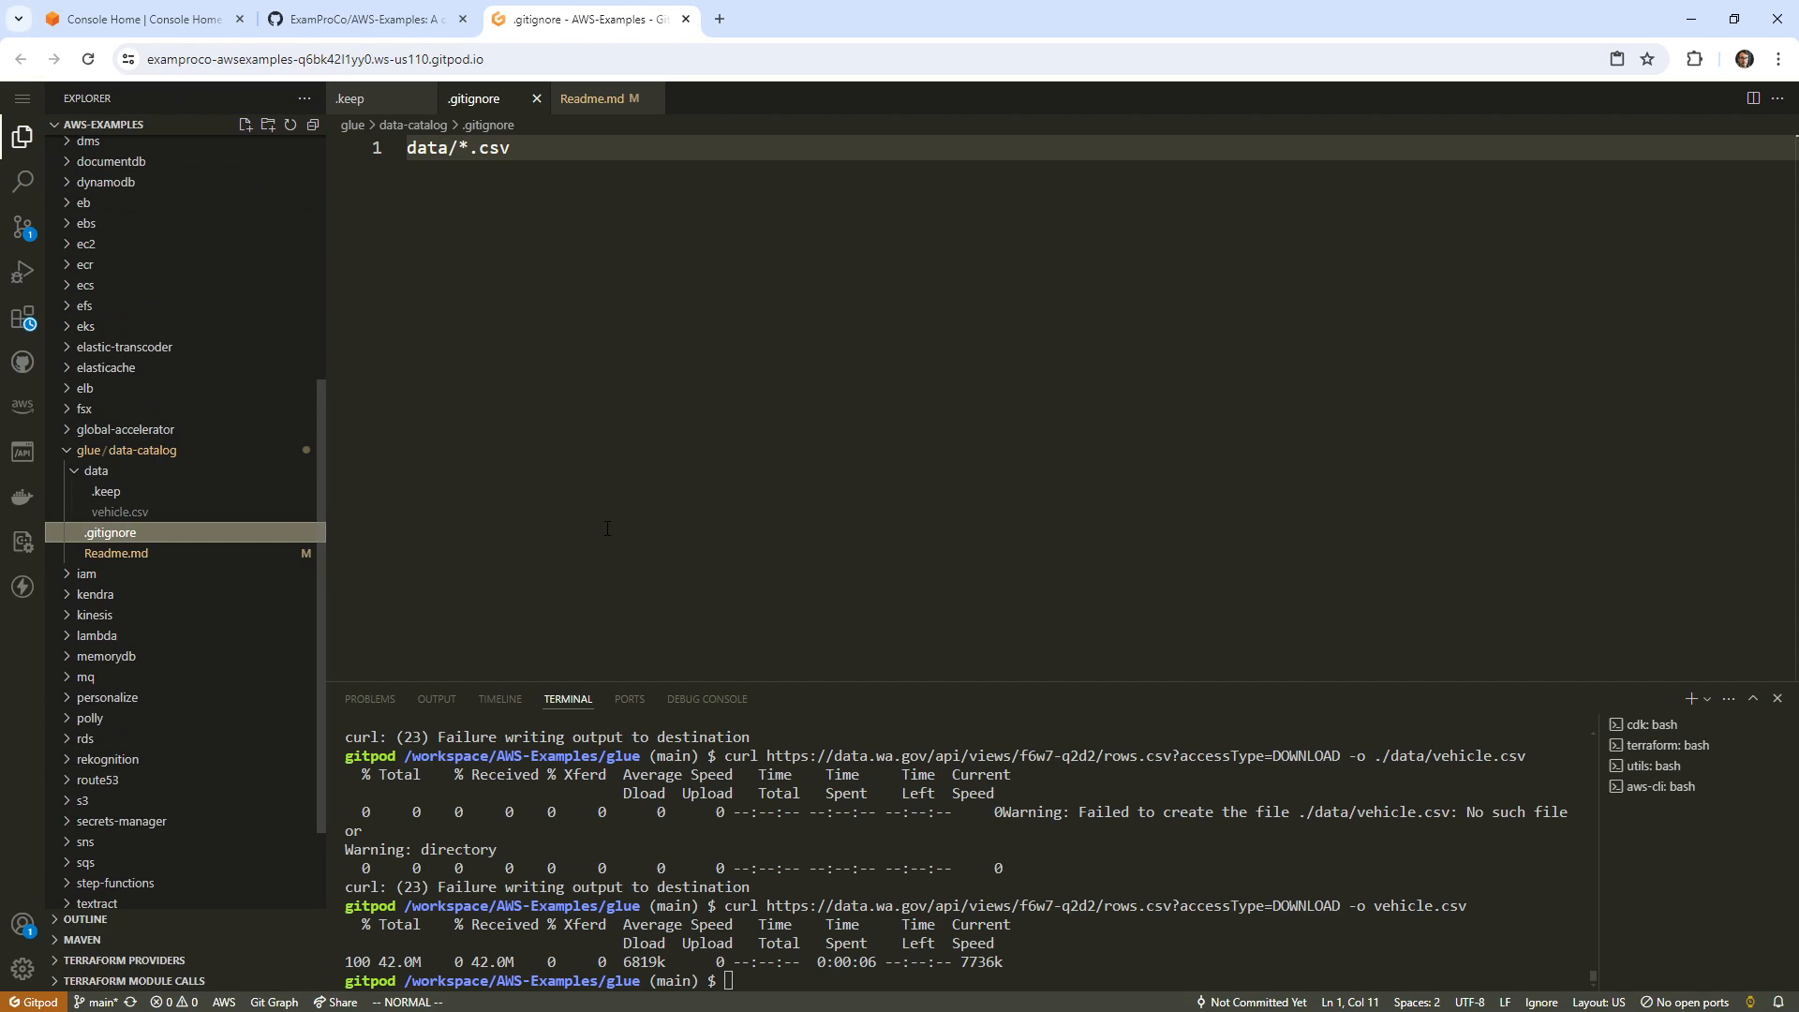
Try the Readme's aws s3 cp command in the terminal to upload data/vehicle.csv to s3://glue-data-catalog-6163/data/vehicle.csv.
click(140, 553)
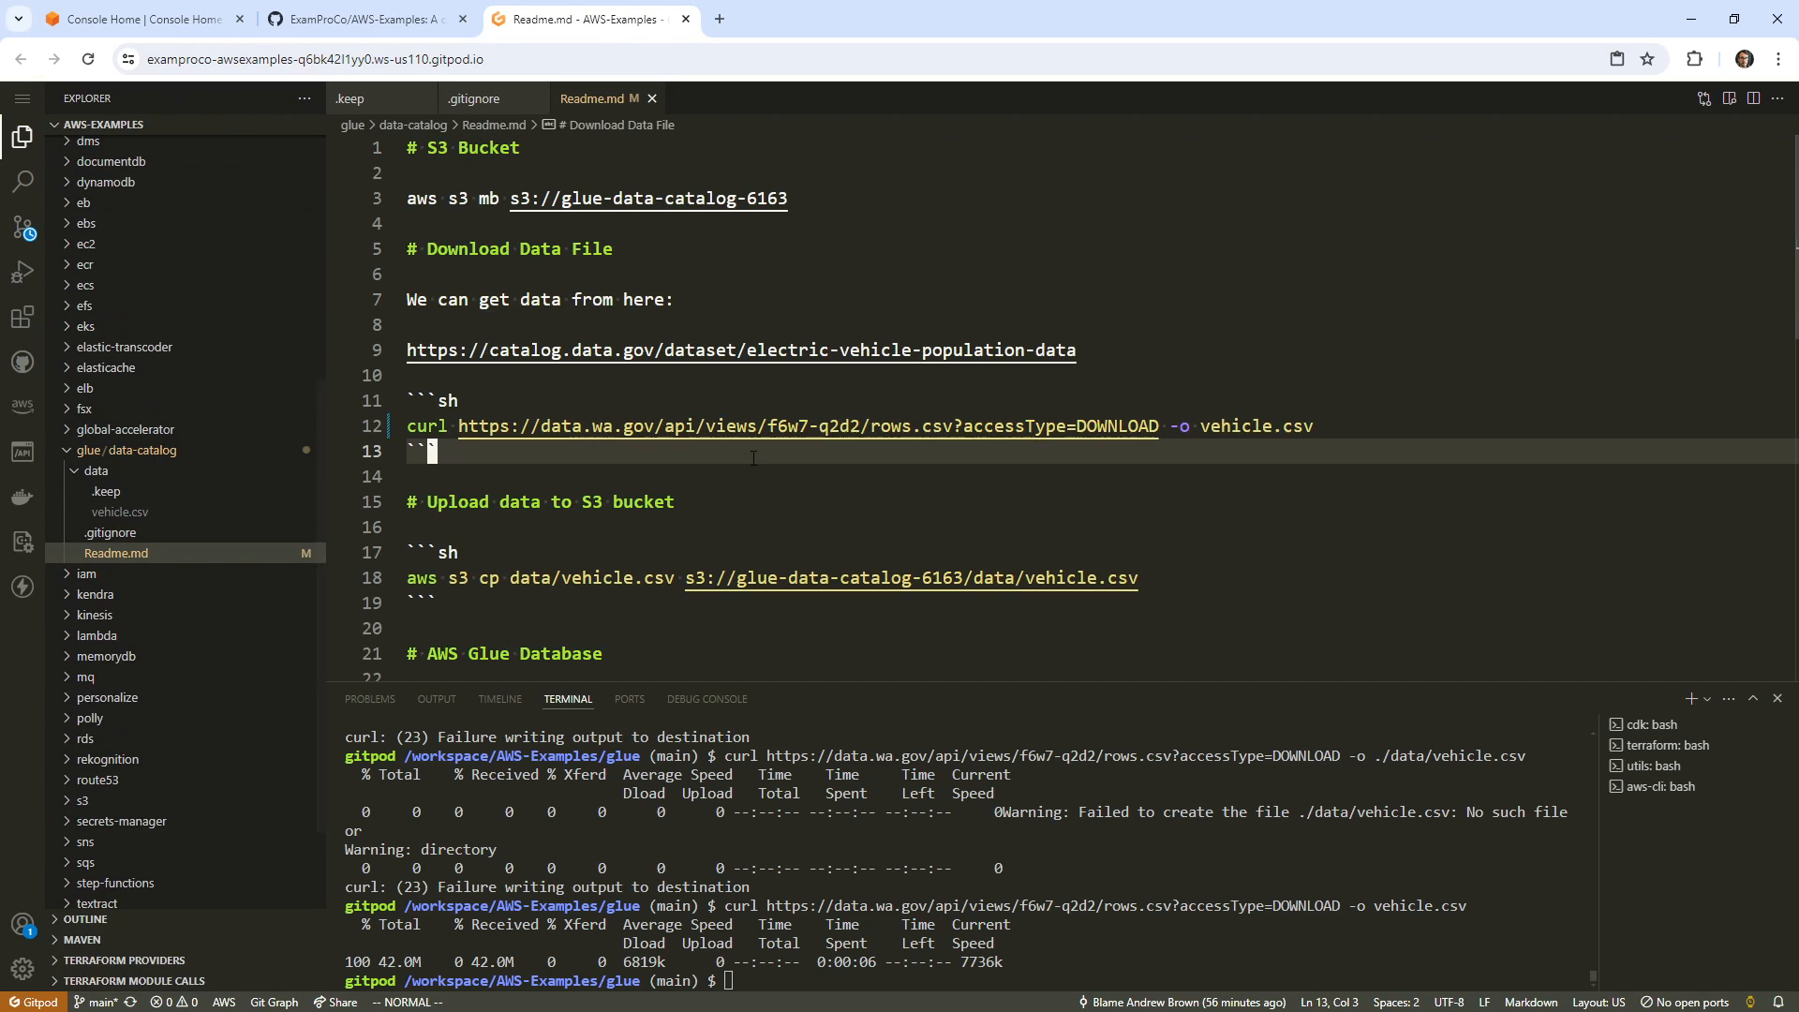
scroll(754, 459, down, 3)
click(911, 385)
drag(1184, 432, 408, 436)
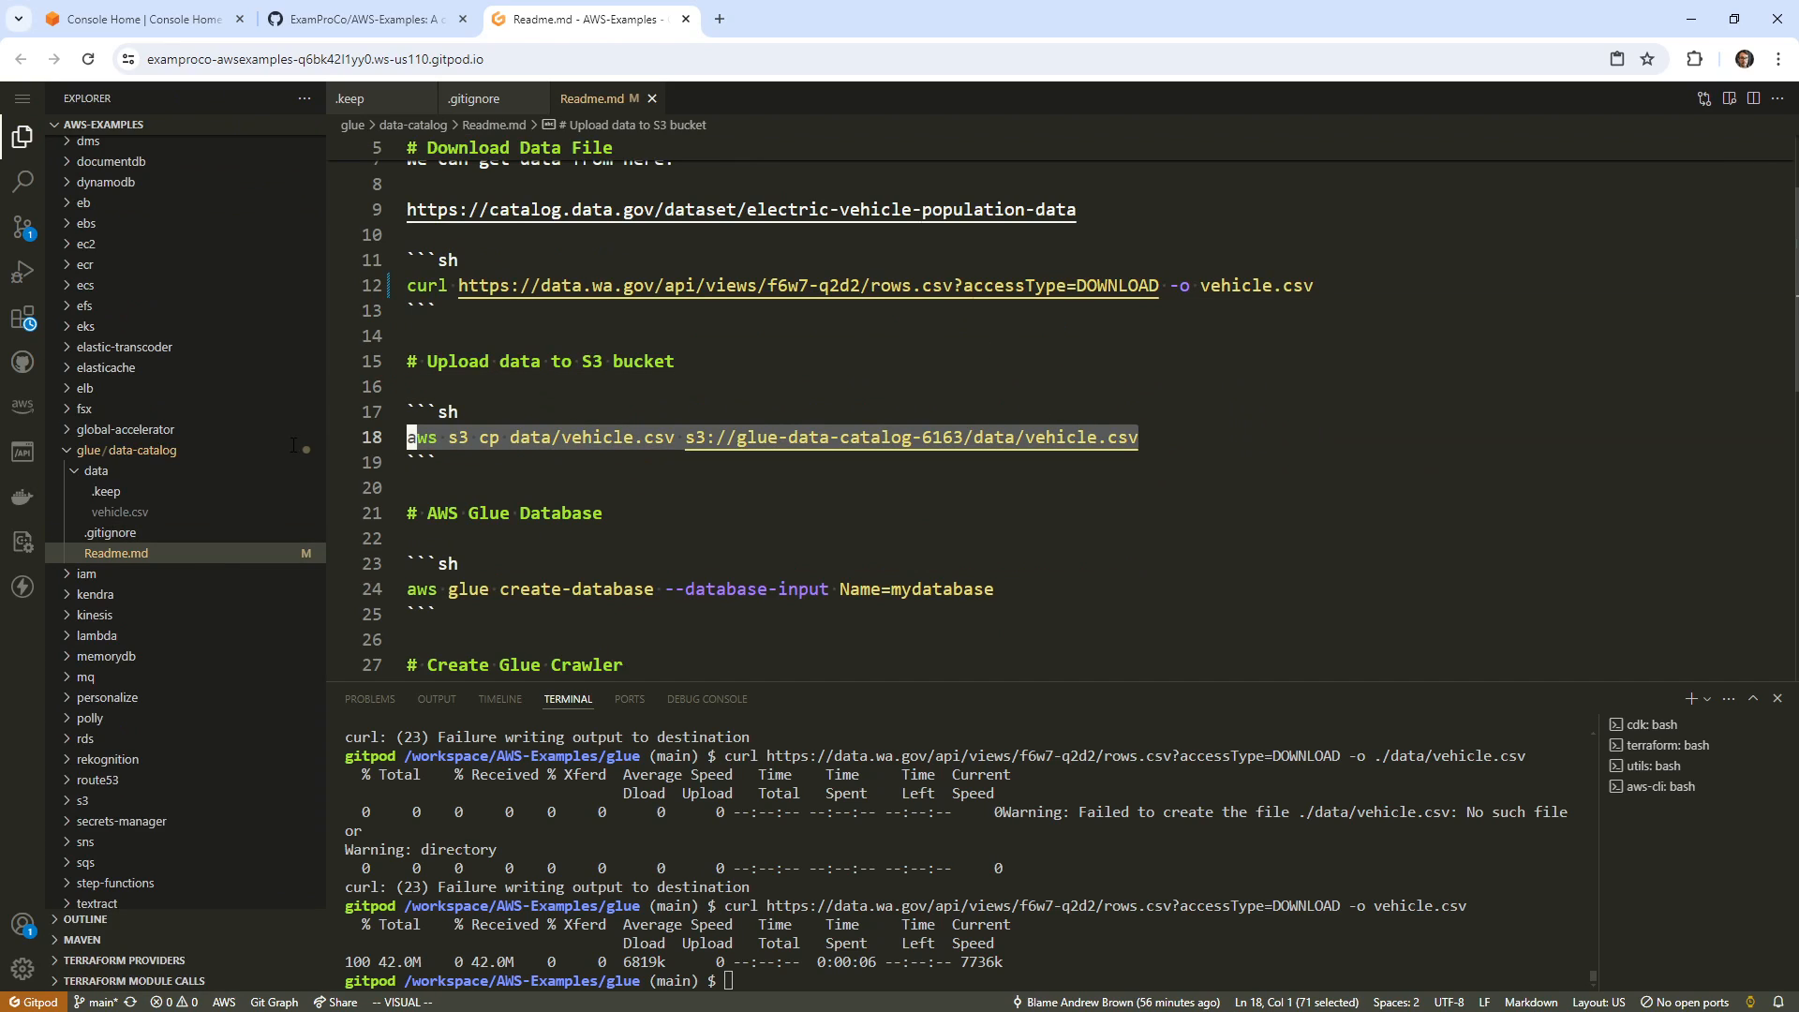
right_click(611, 440)
click(710, 743)
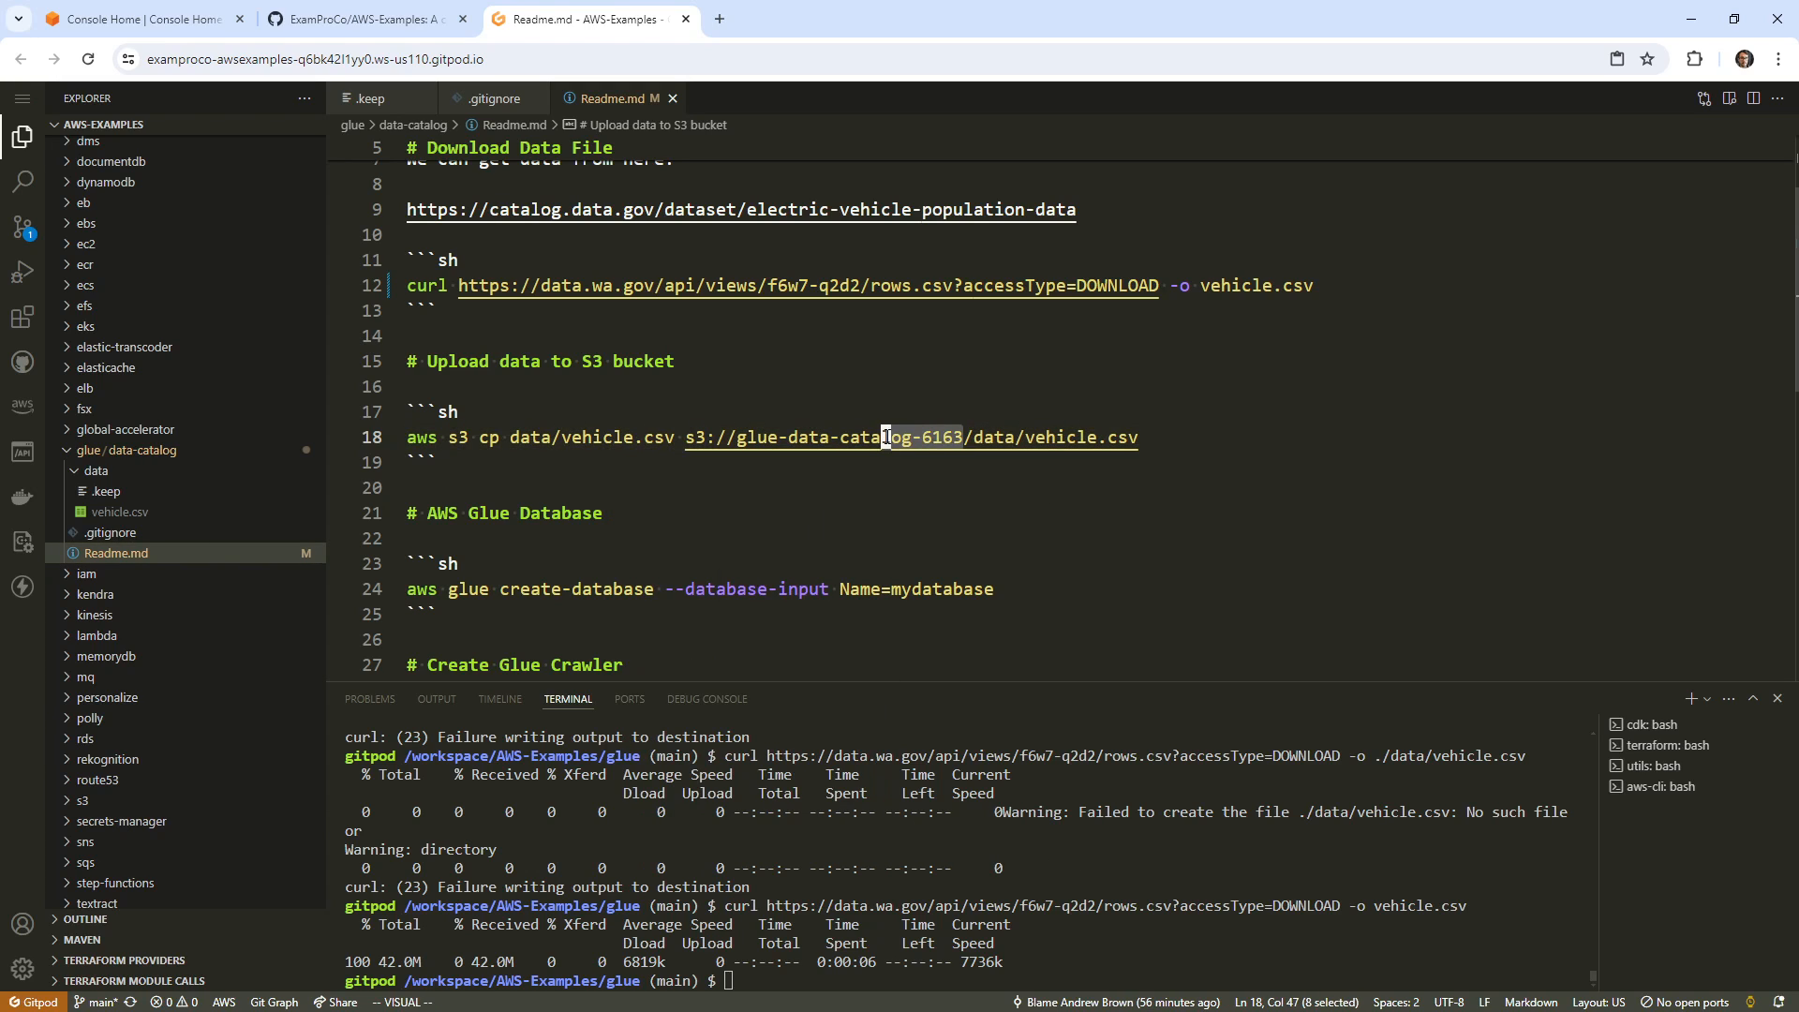
key(j)
key(k)
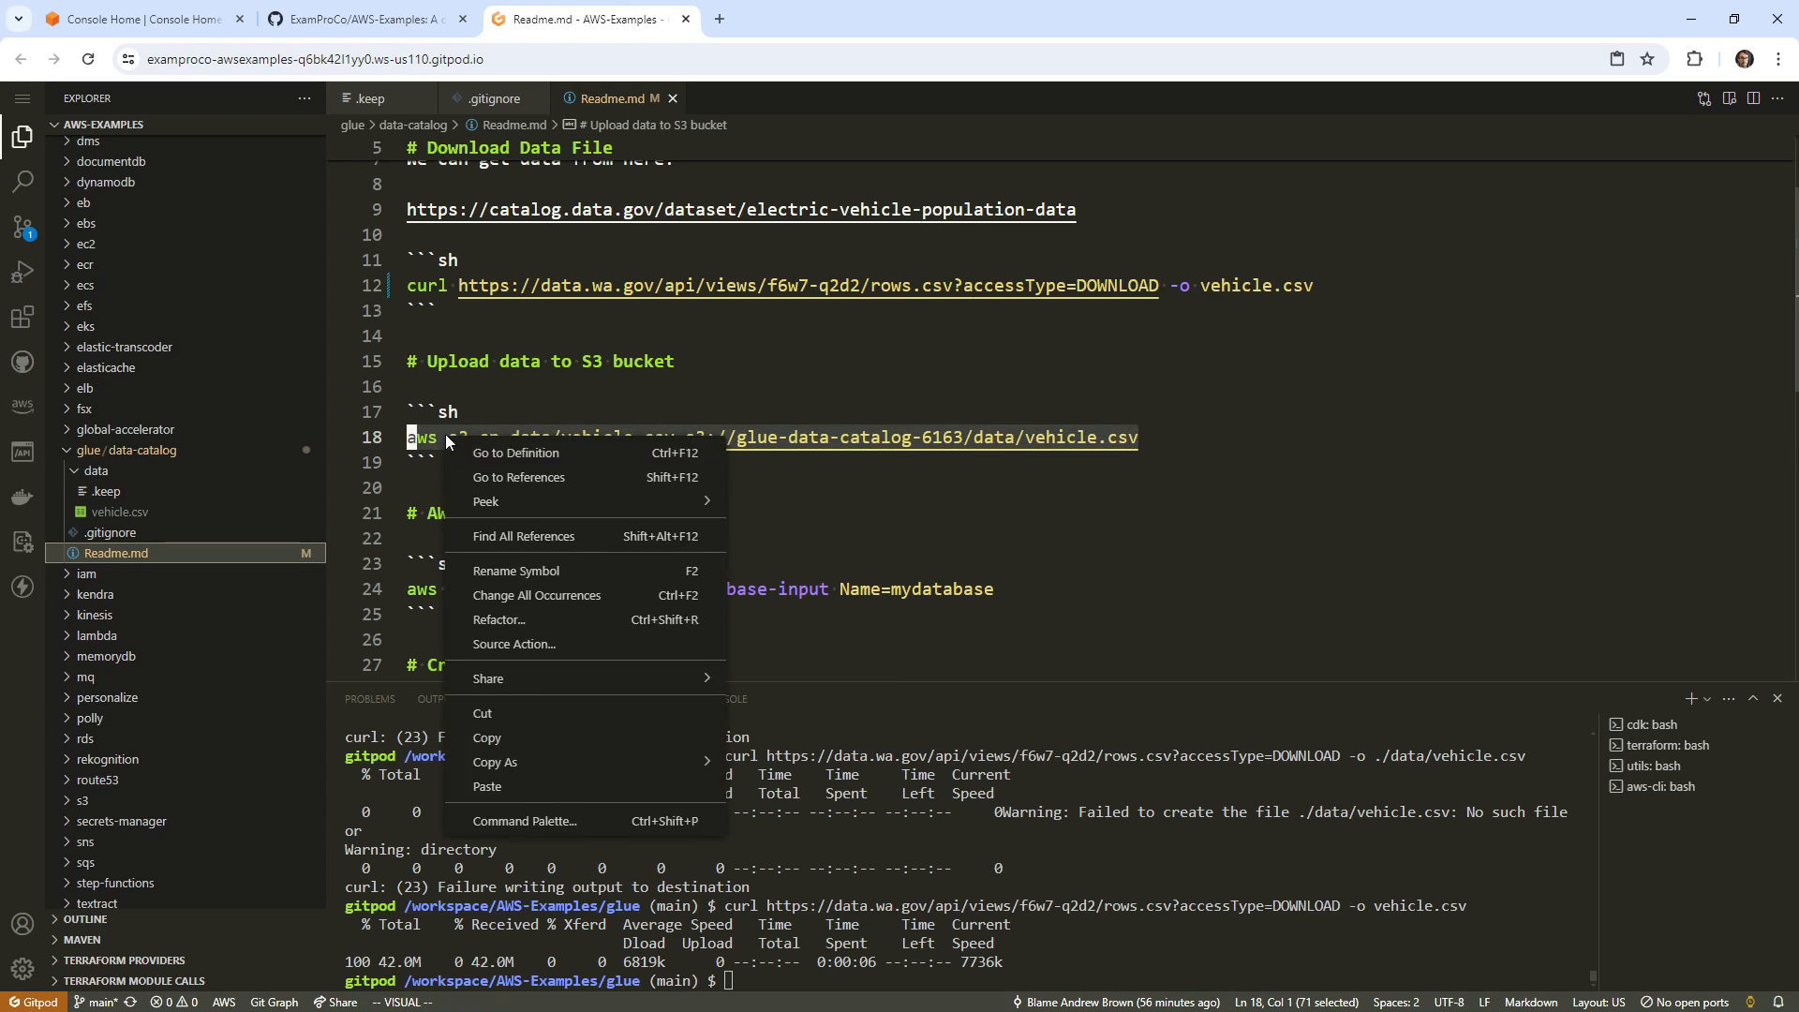
right_click(446, 439)
click(535, 735)
right_click(930, 857)
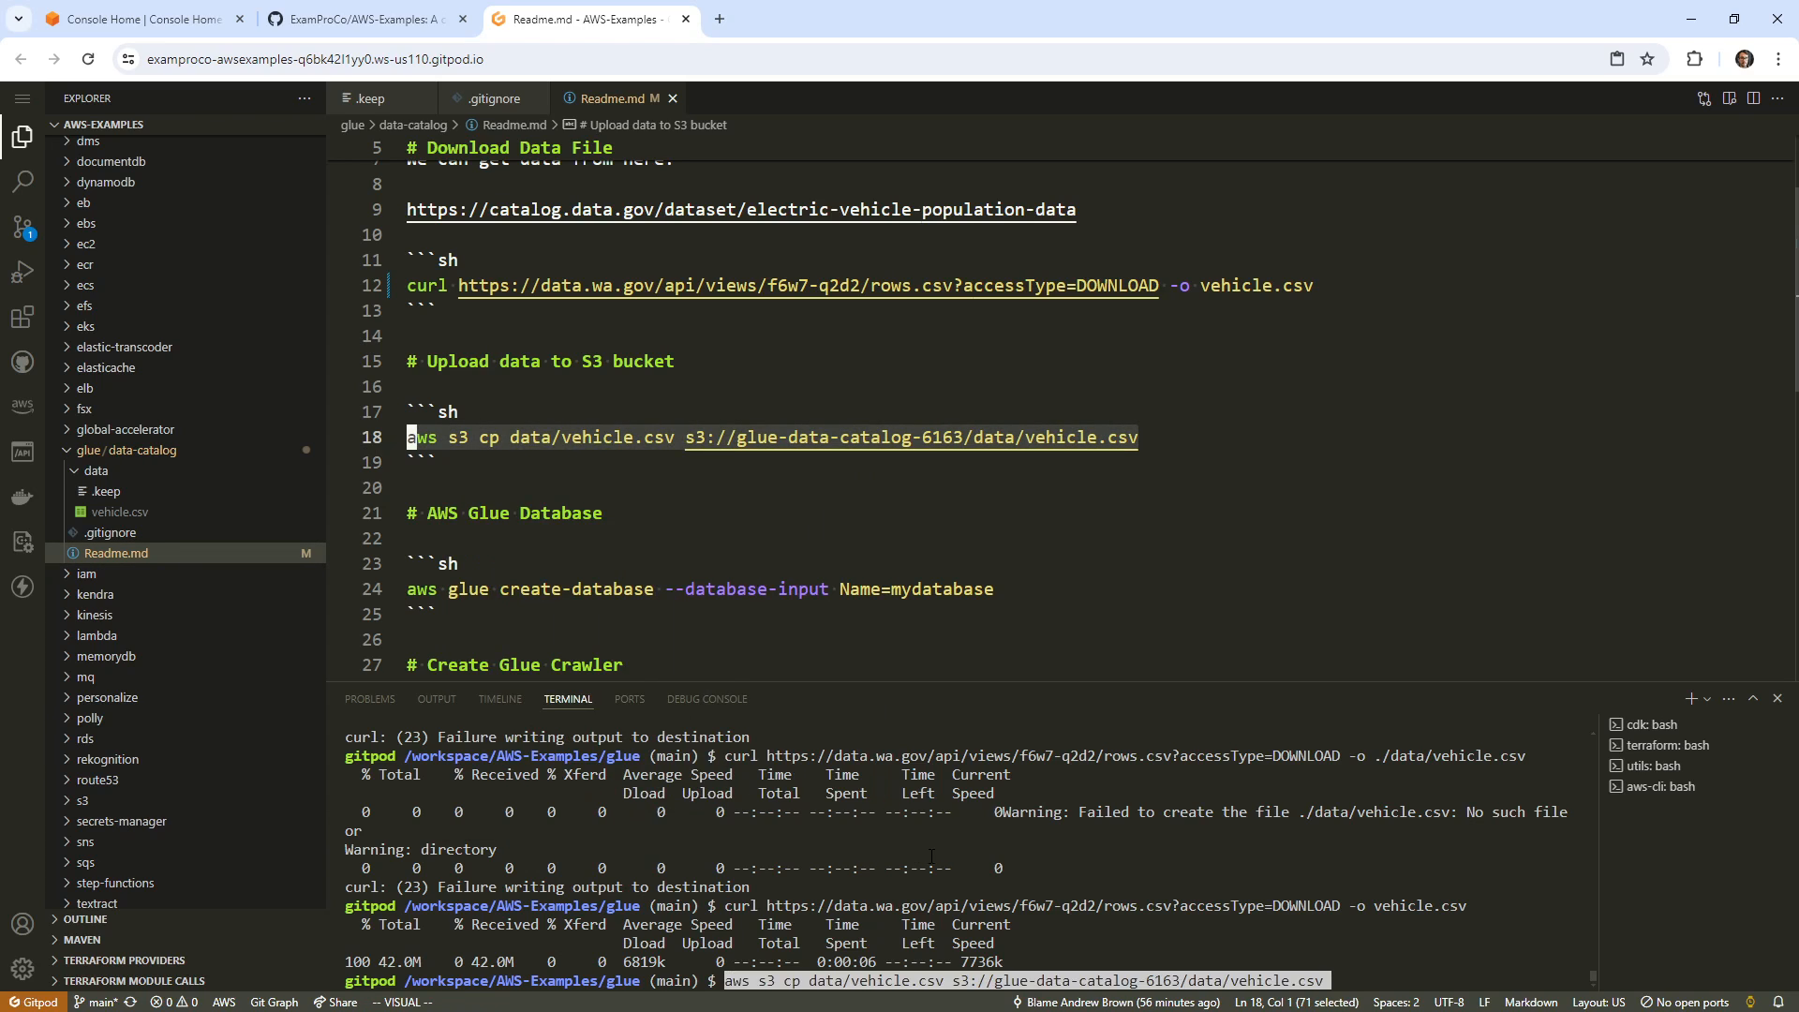
key(Return)
Prefix the Readme upload command's source path with ./ and try running it in the terminal from the glue directory.
click(923, 387)
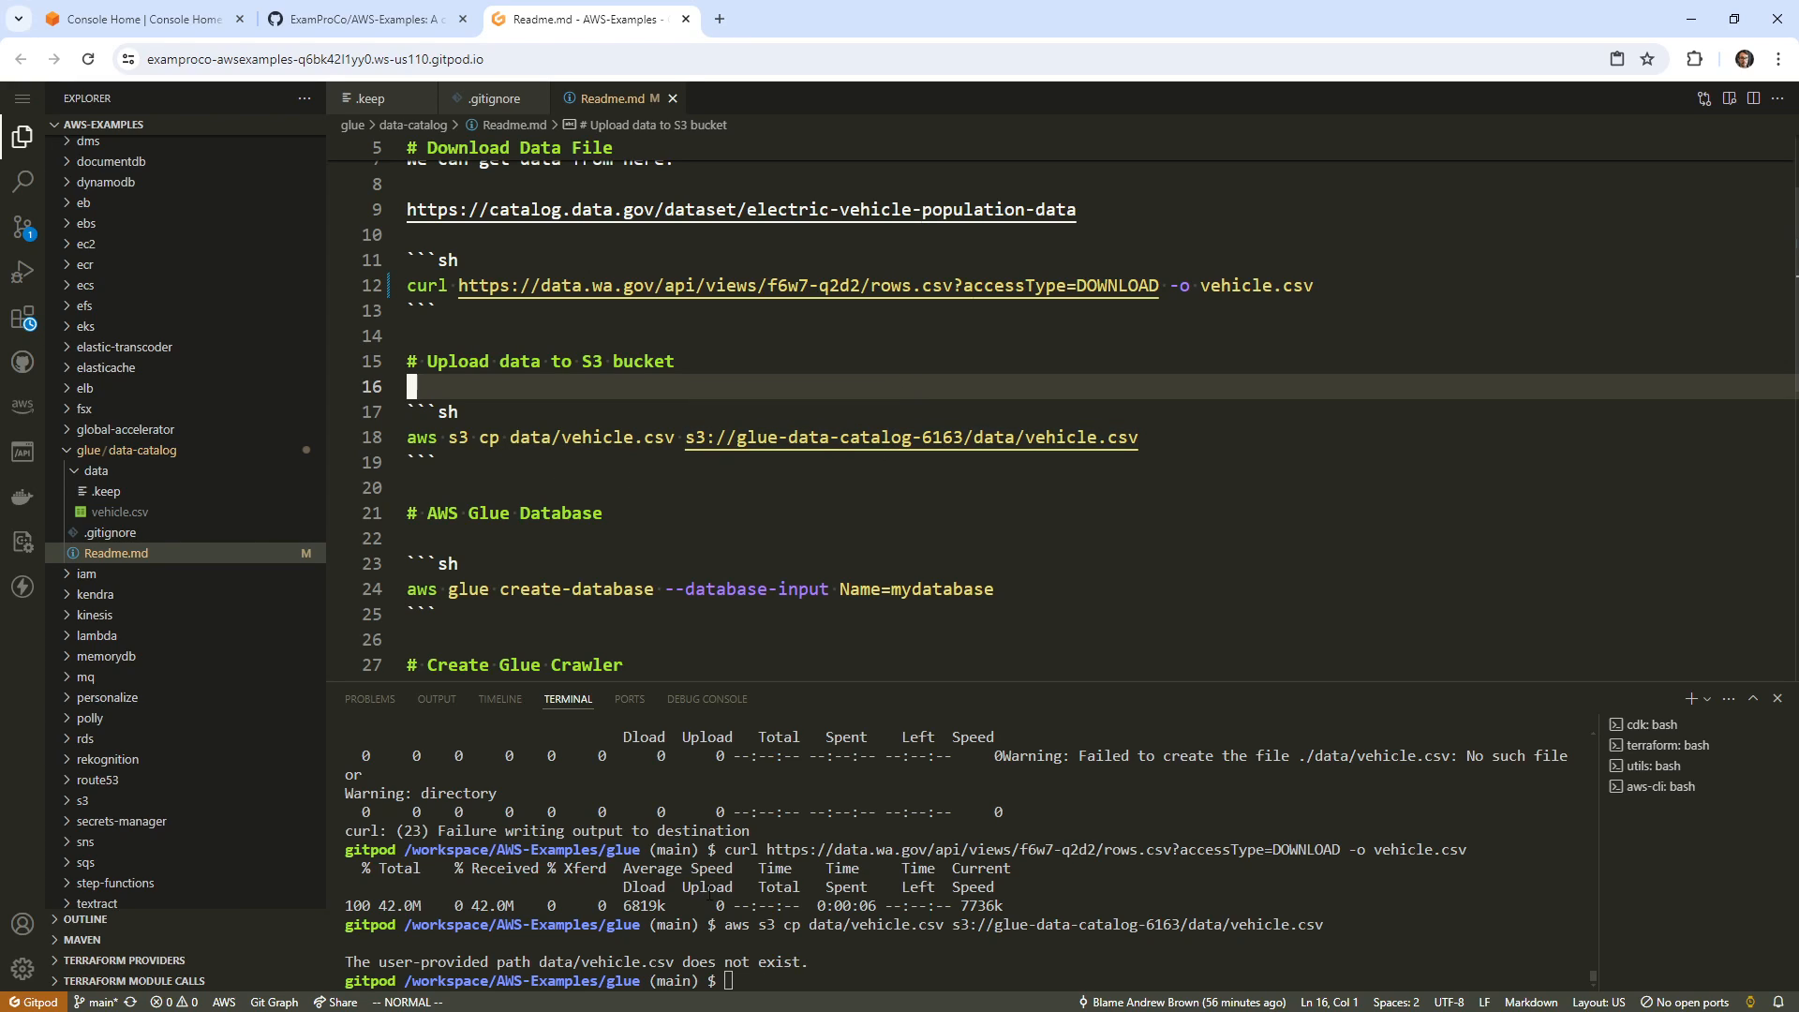
click(514, 437)
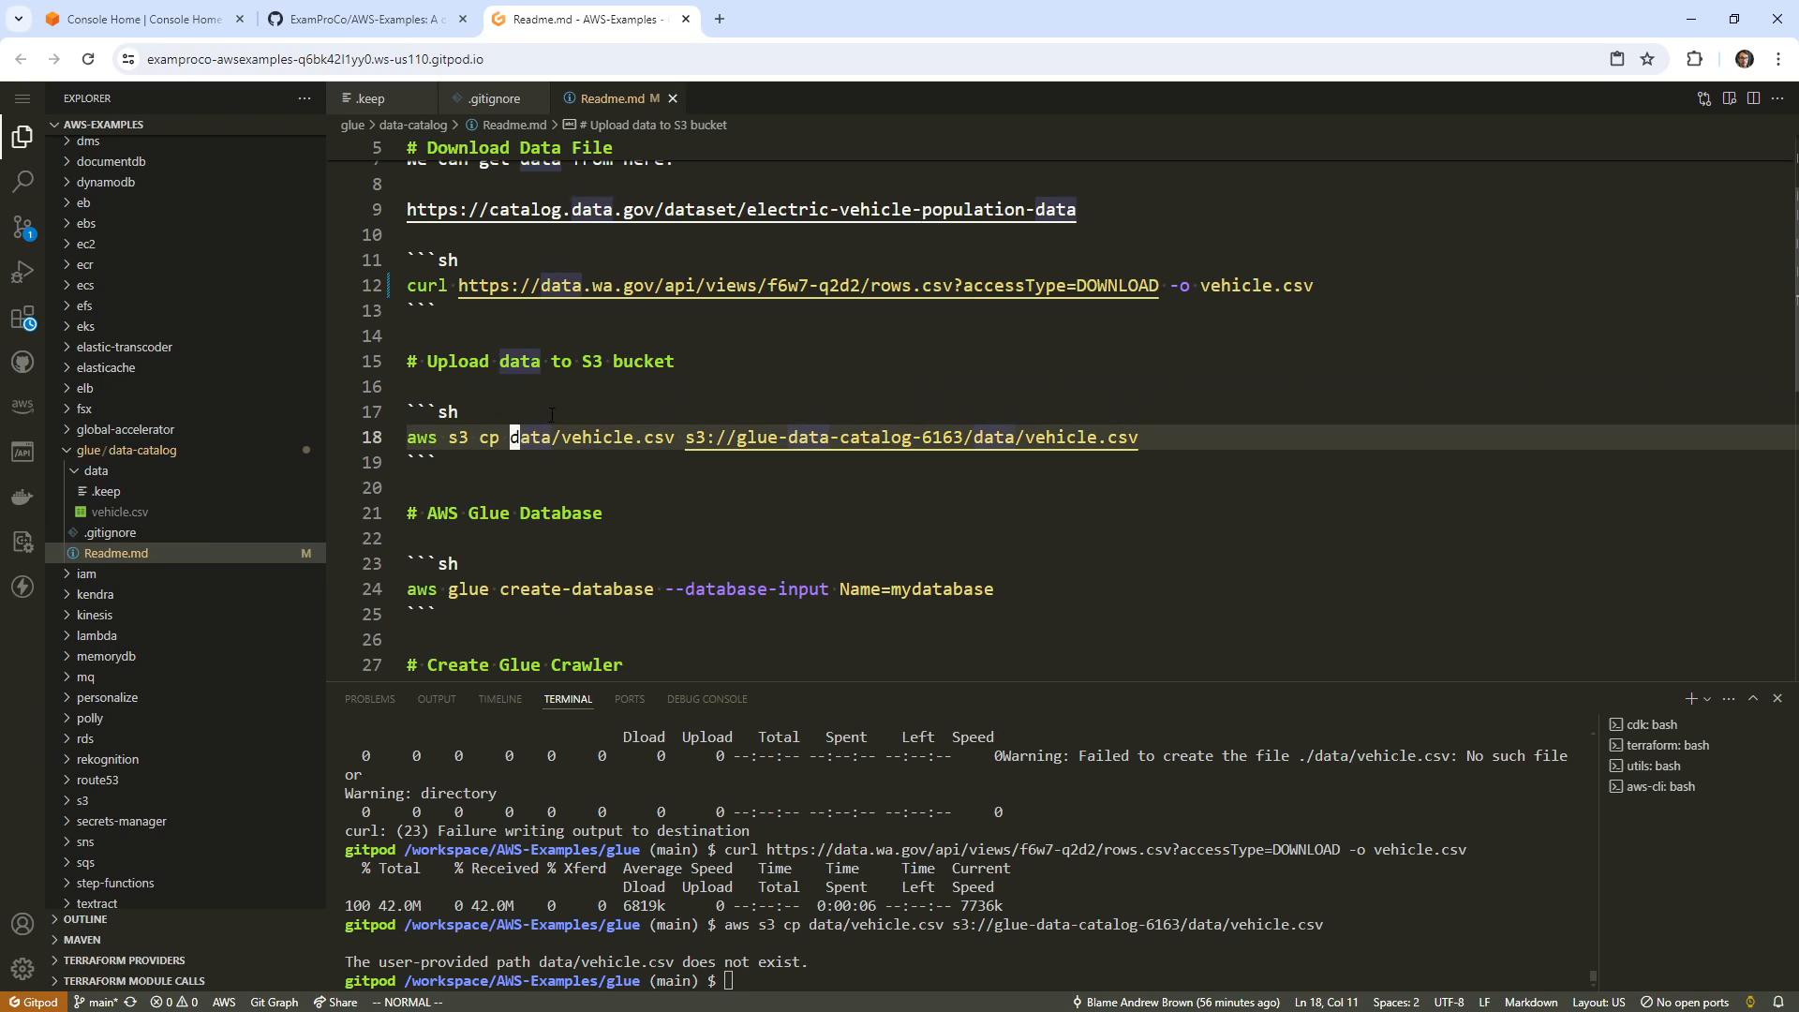
text(i./)
key(Escape)
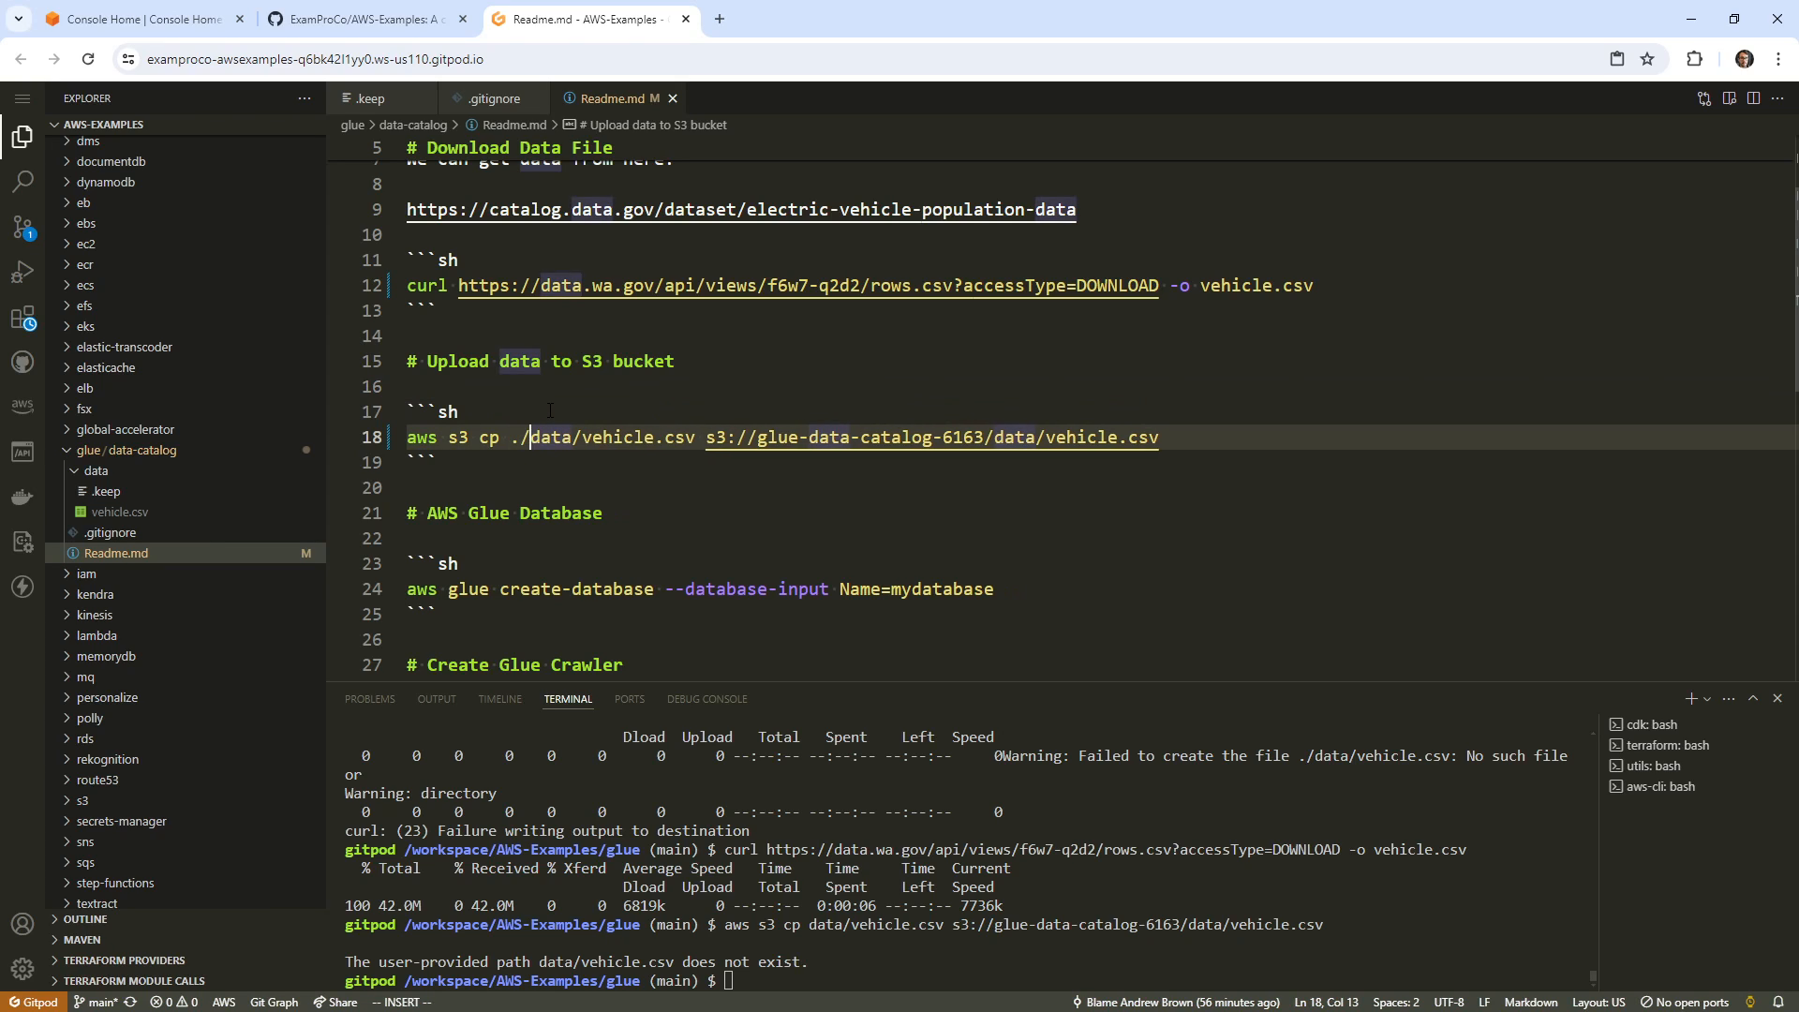
drag(1182, 437, 409, 437)
right_click(457, 446)
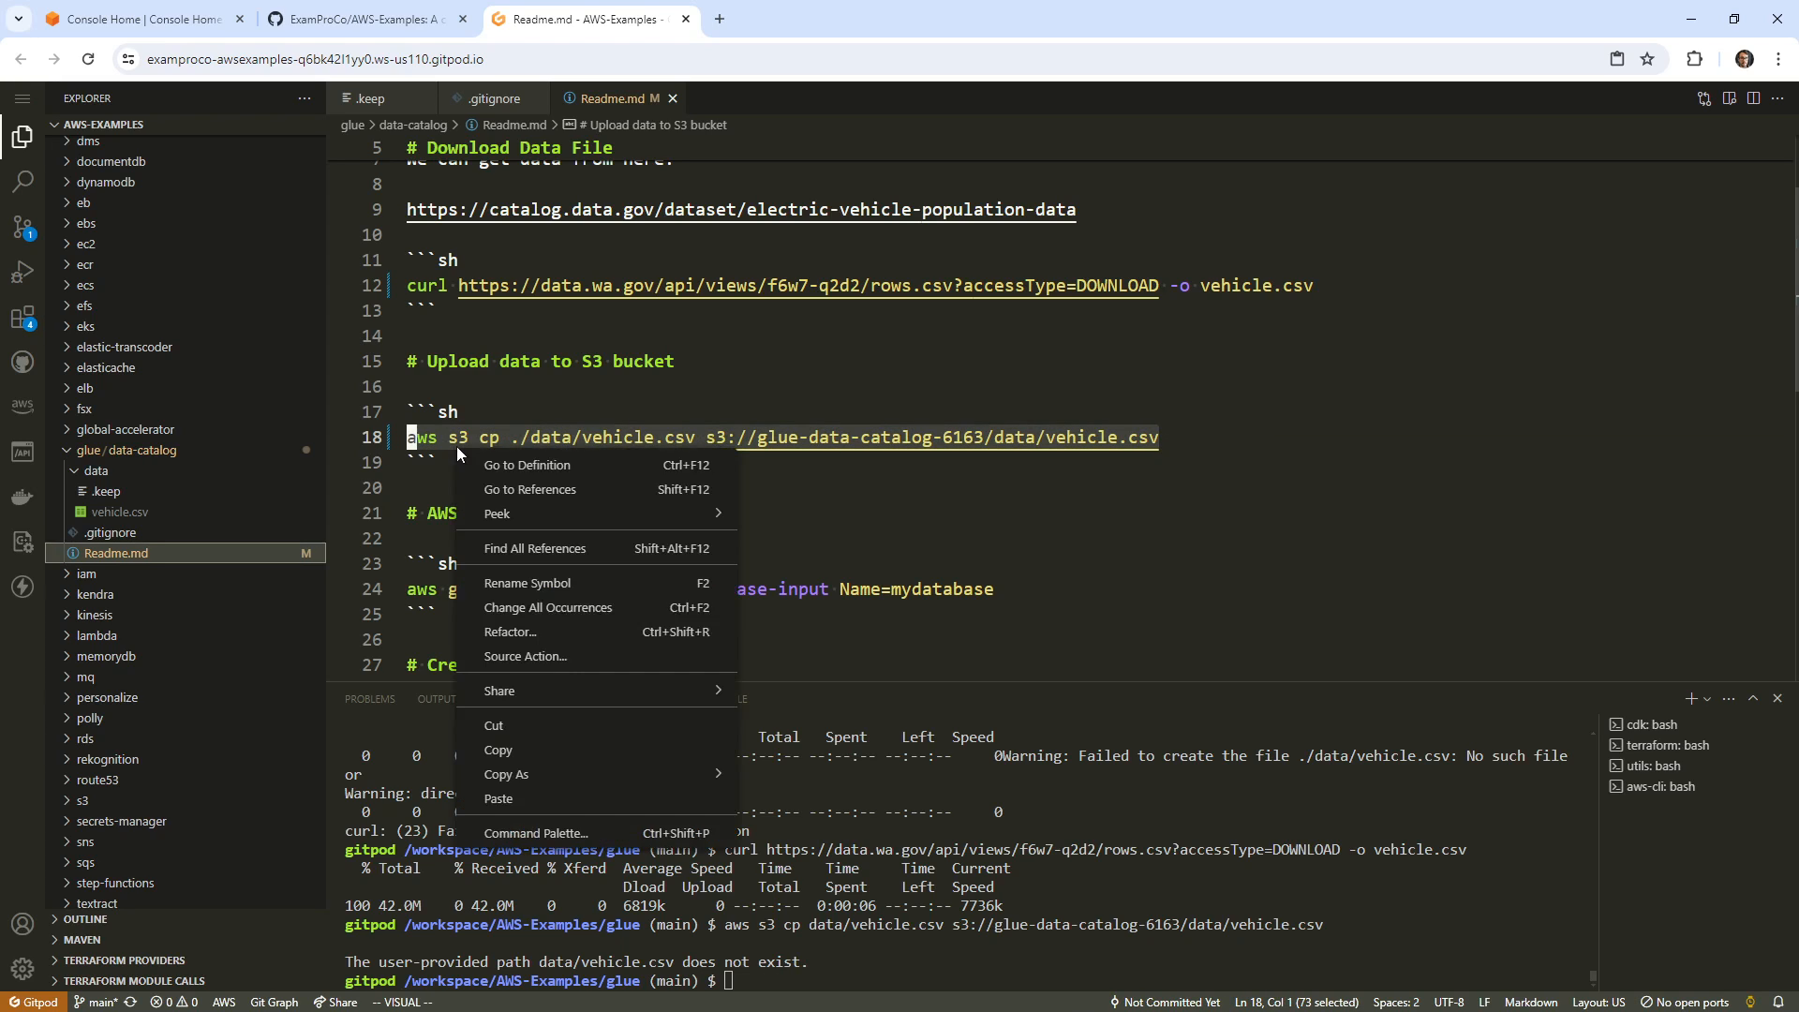
click(559, 748)
key(ctrl+v)
key(Return)
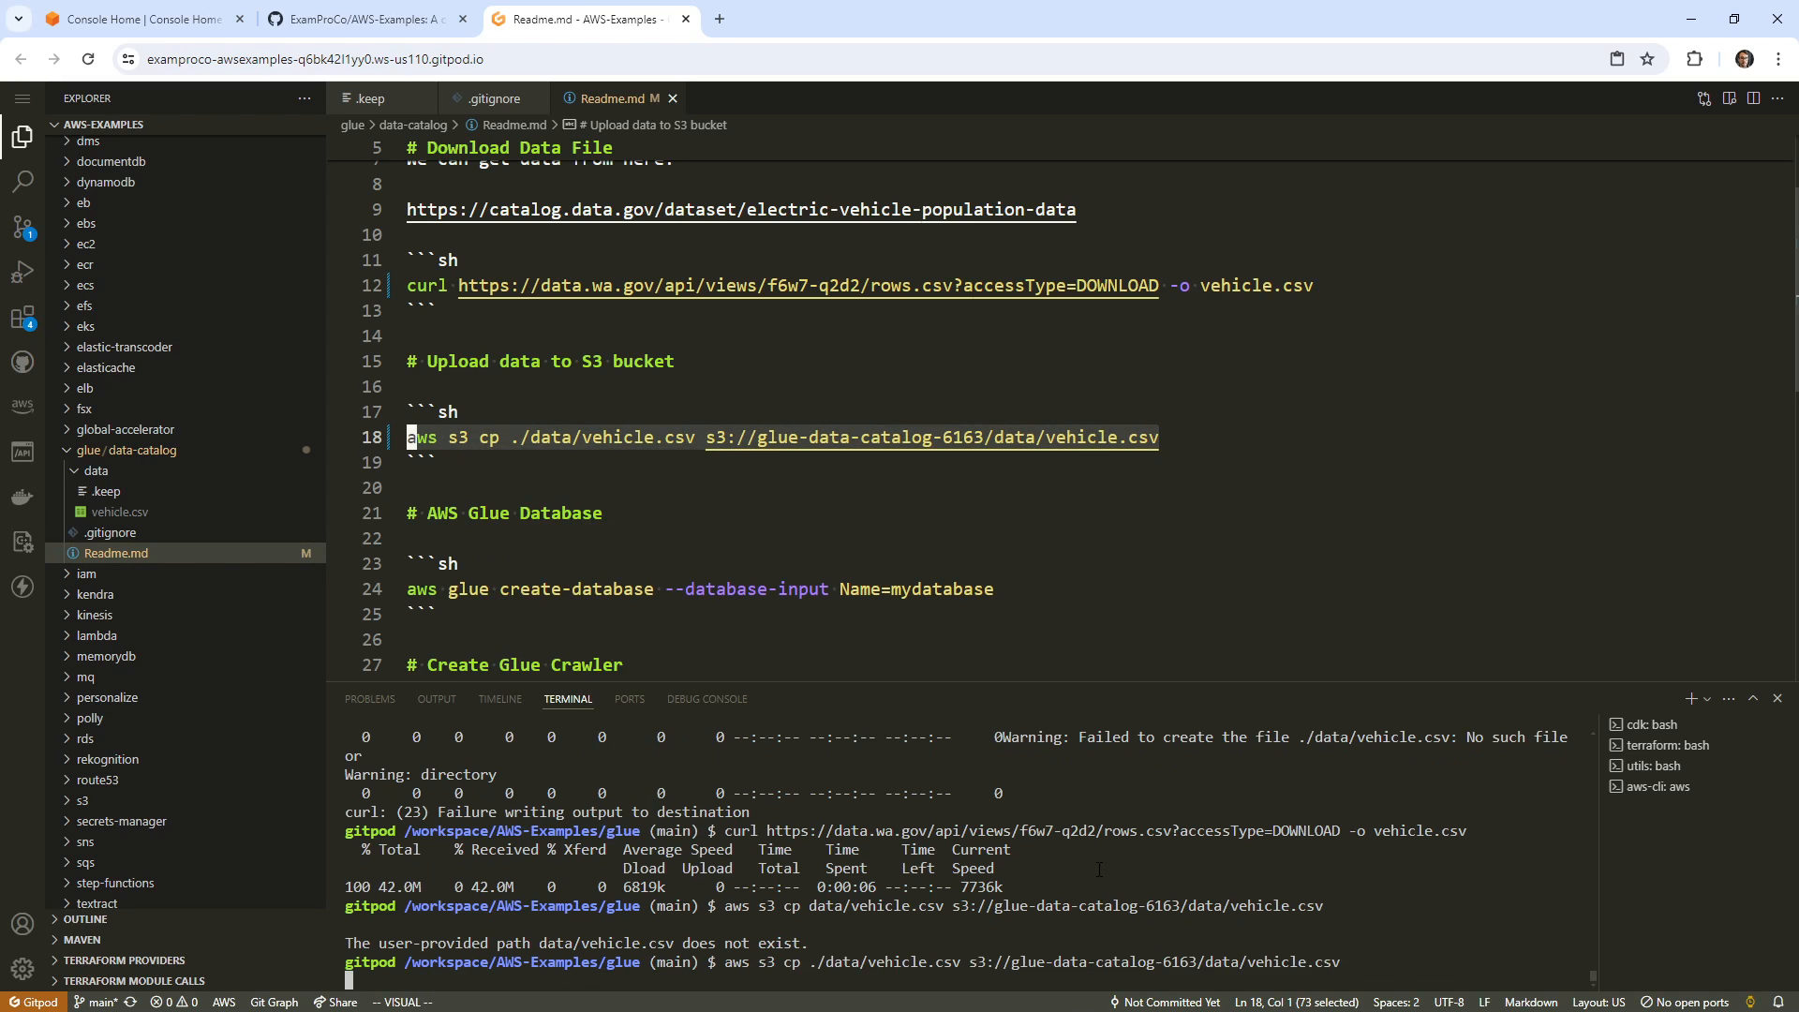
Shorten the source path in the Readme's aws s3 cp command to just vehicle.csv.
click(517, 438)
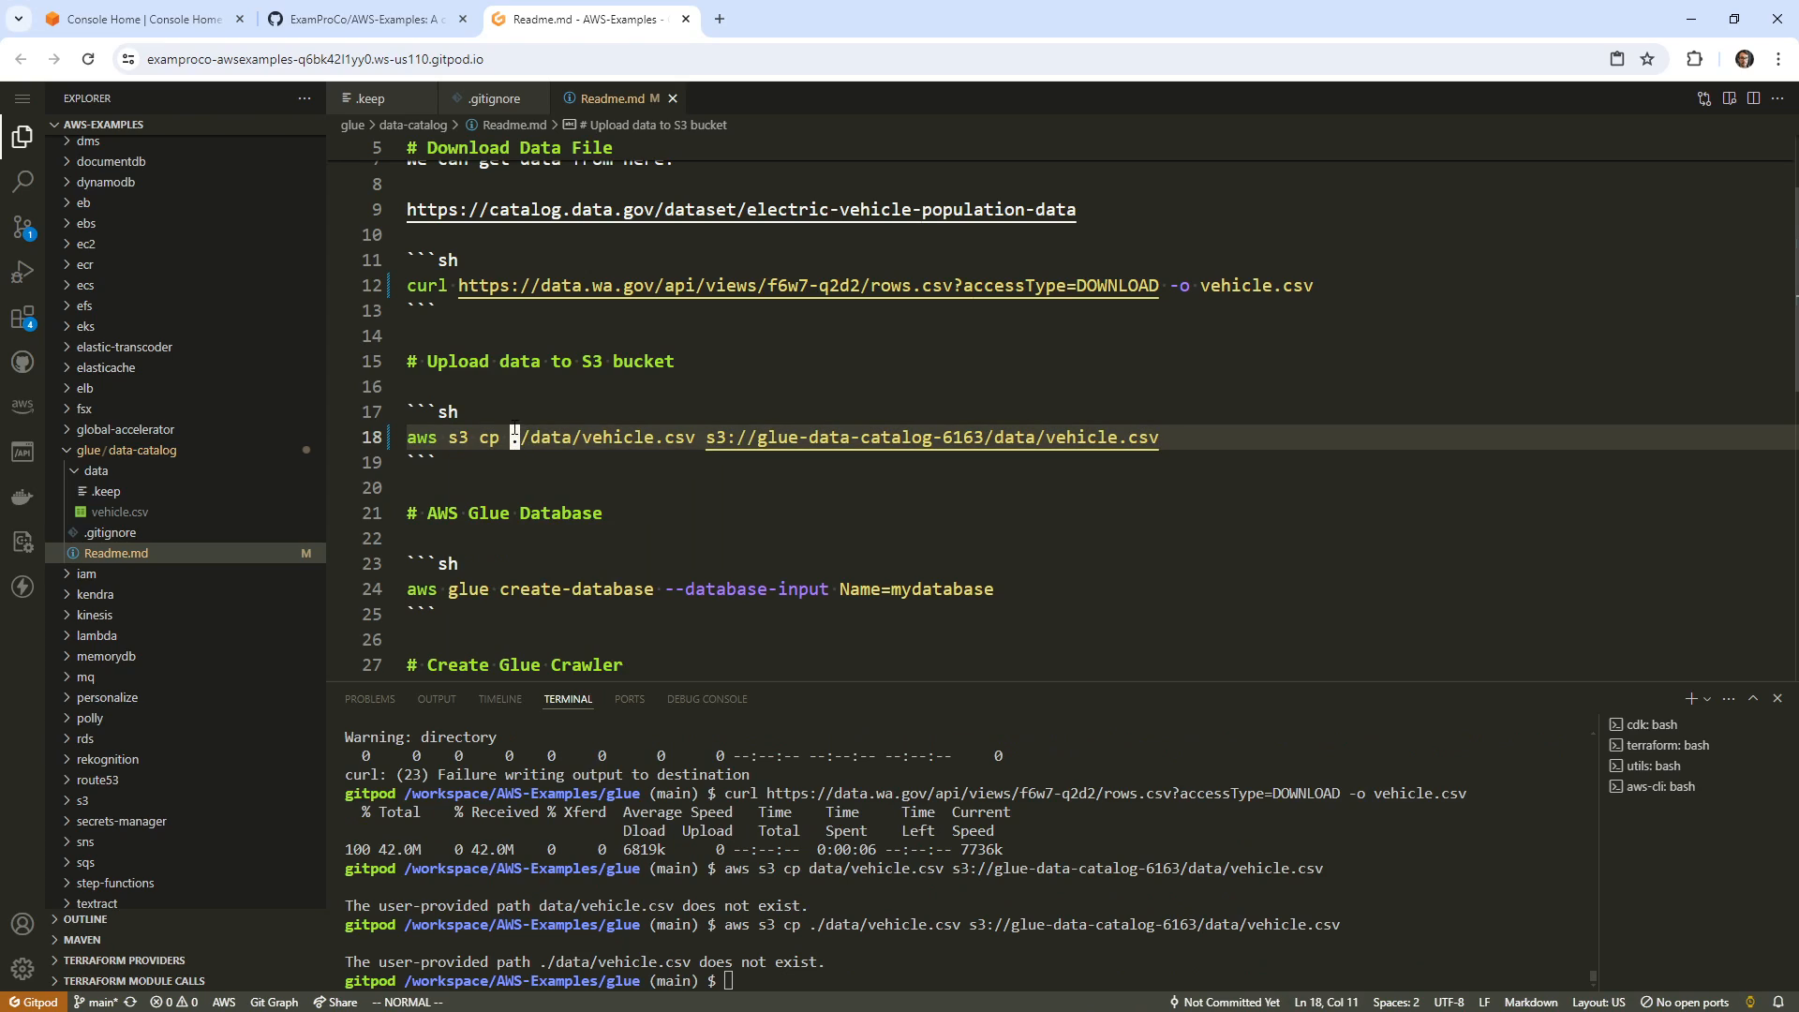
key(l)
key(c)
key(w)
key(Escape)
key(h)
key(x)
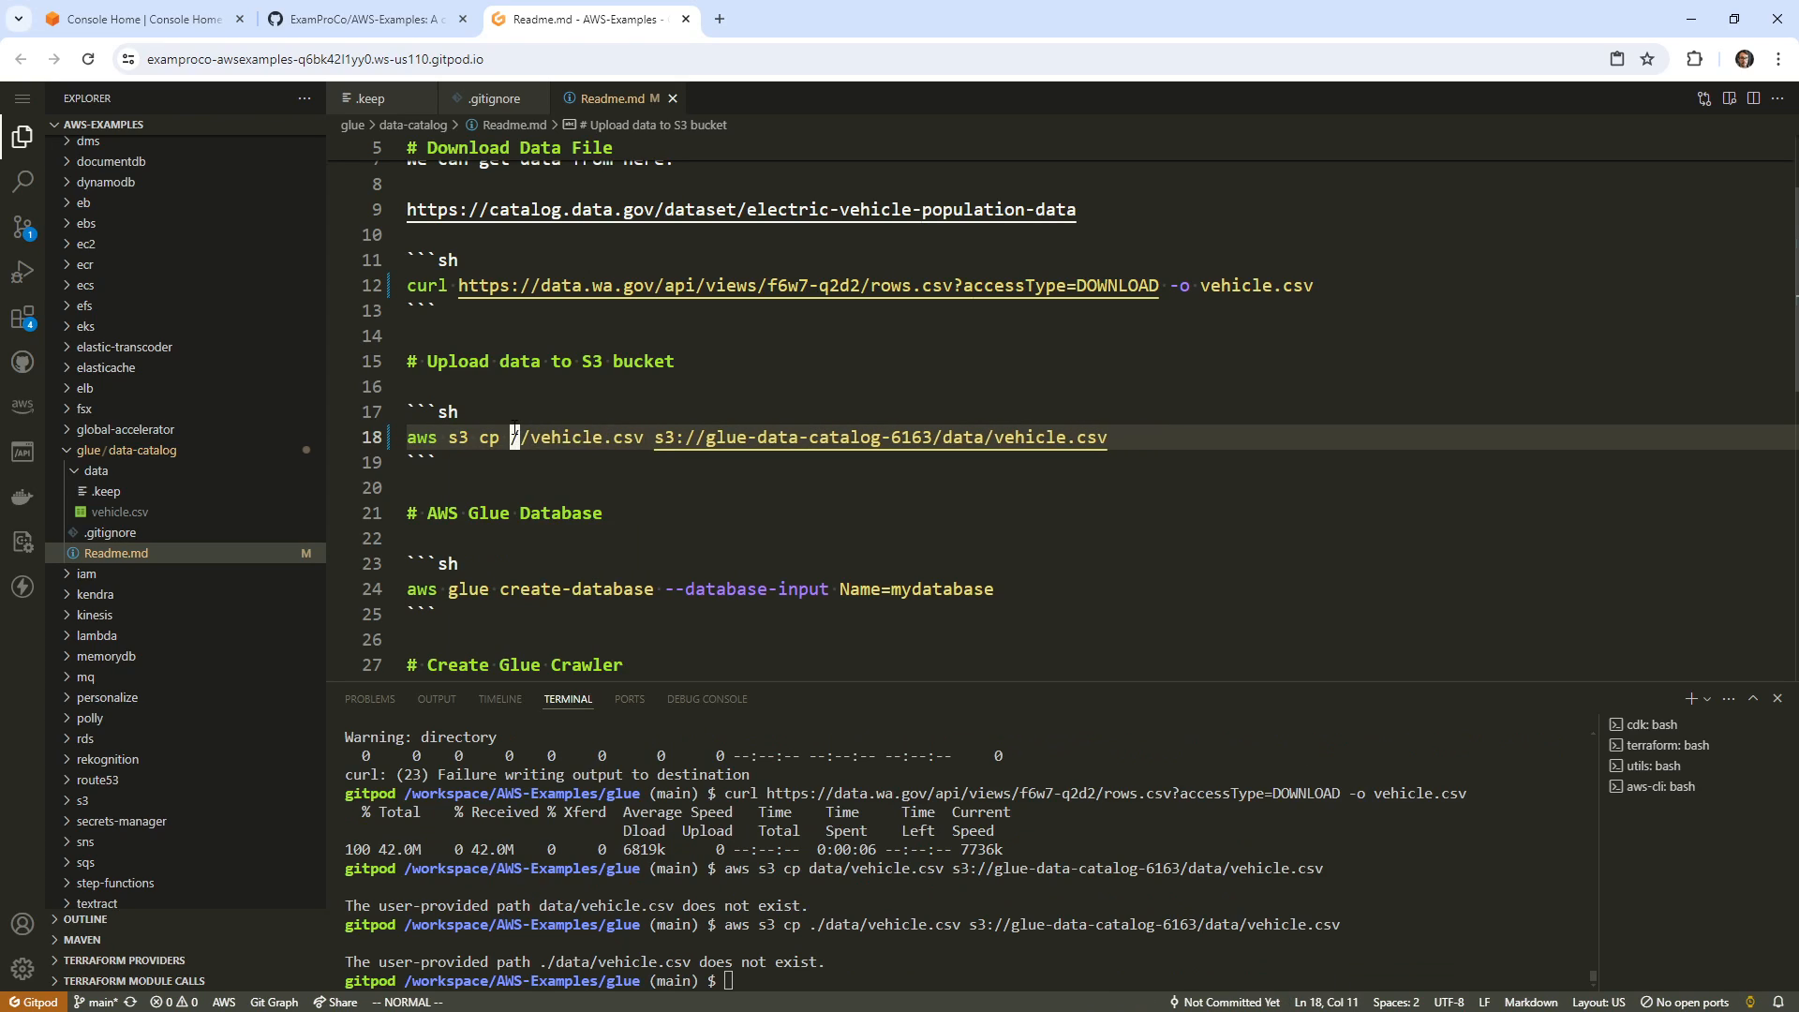
key(x)
key(x)
Change the terminal's working directory to data-catalog/.
click(944, 825)
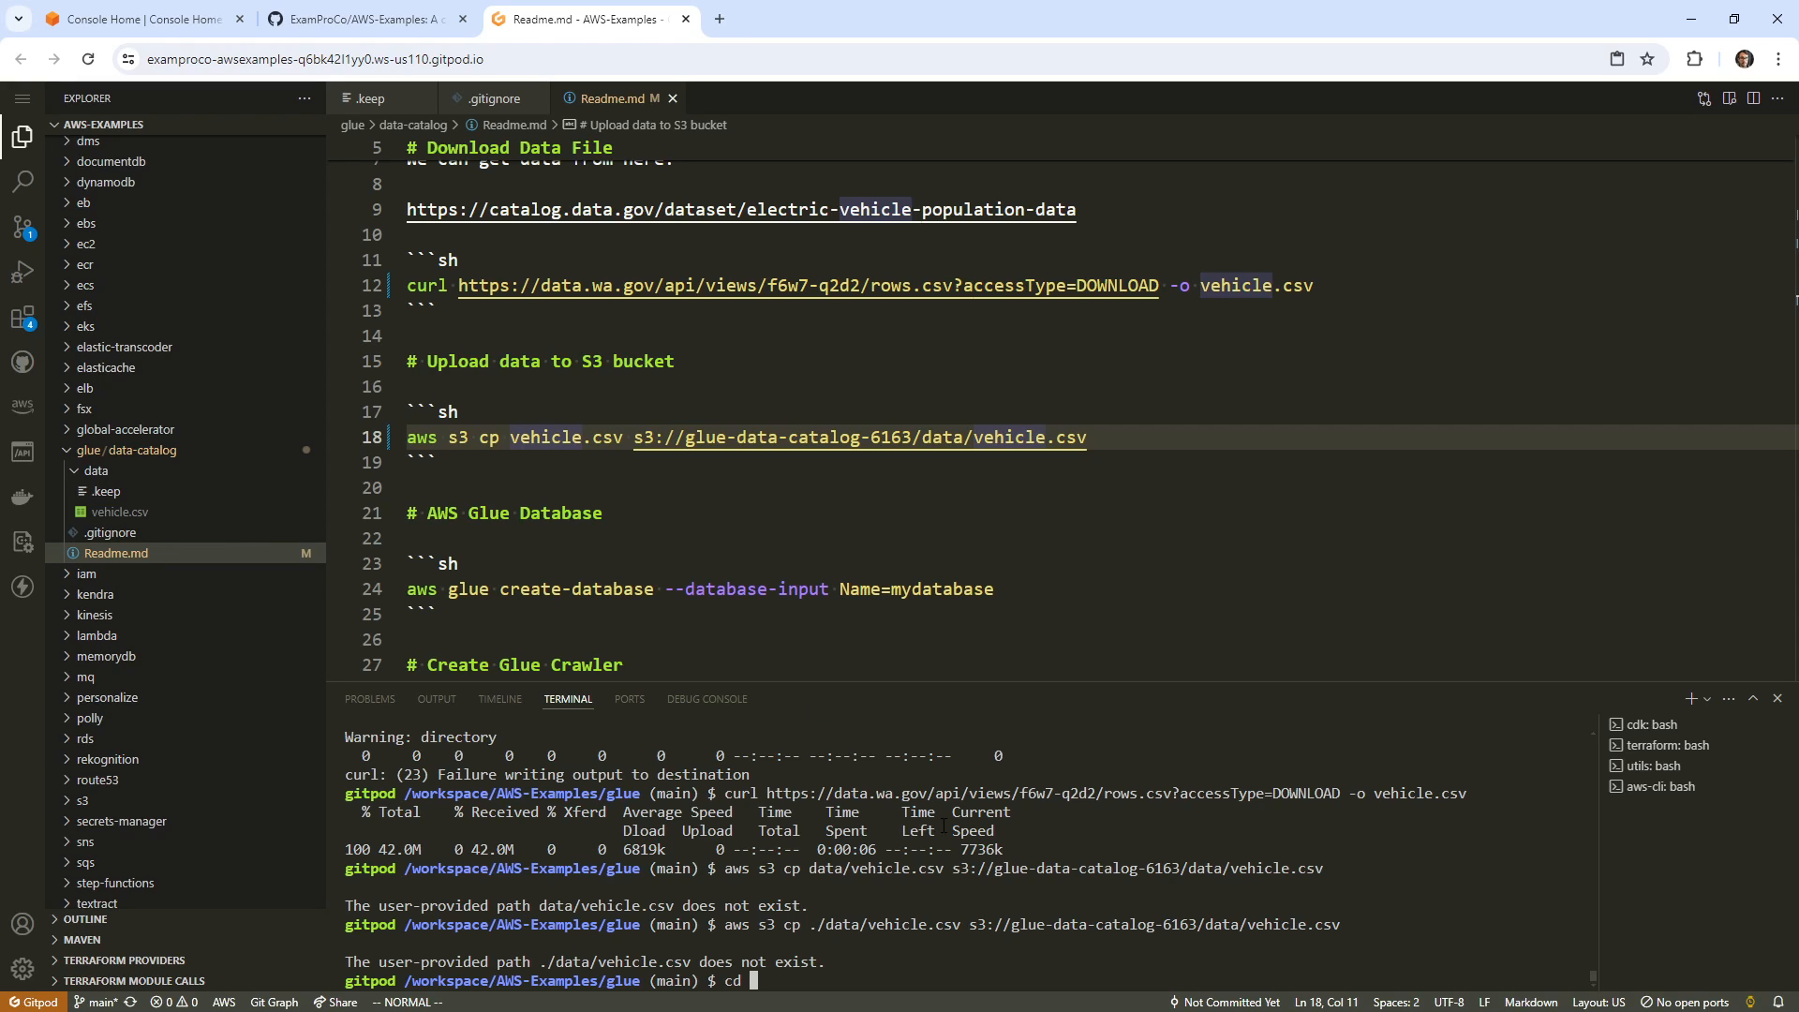
text(cd data-catalog/)
key(Return)
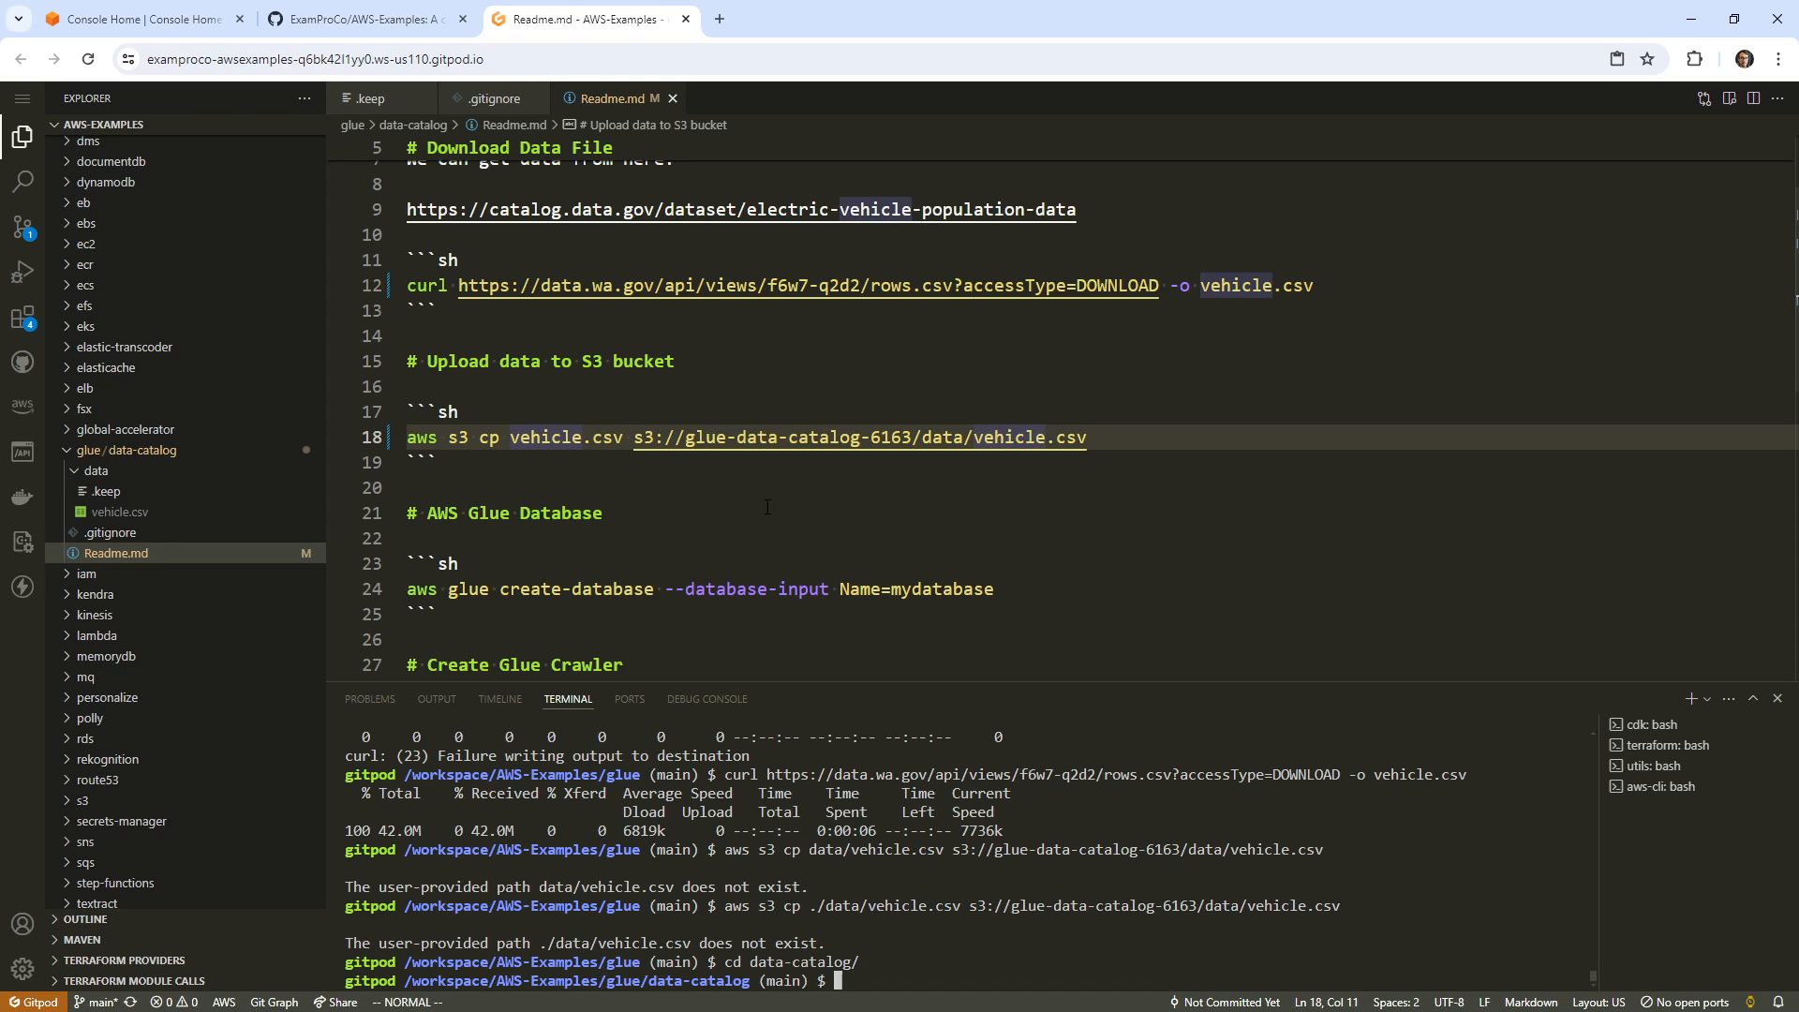
Undo the path shortening and remove the ./ prefix to restore data/vehicle.csv in the Readme's aws s3 cp command.
click(728, 438)
key(u)
key(u)
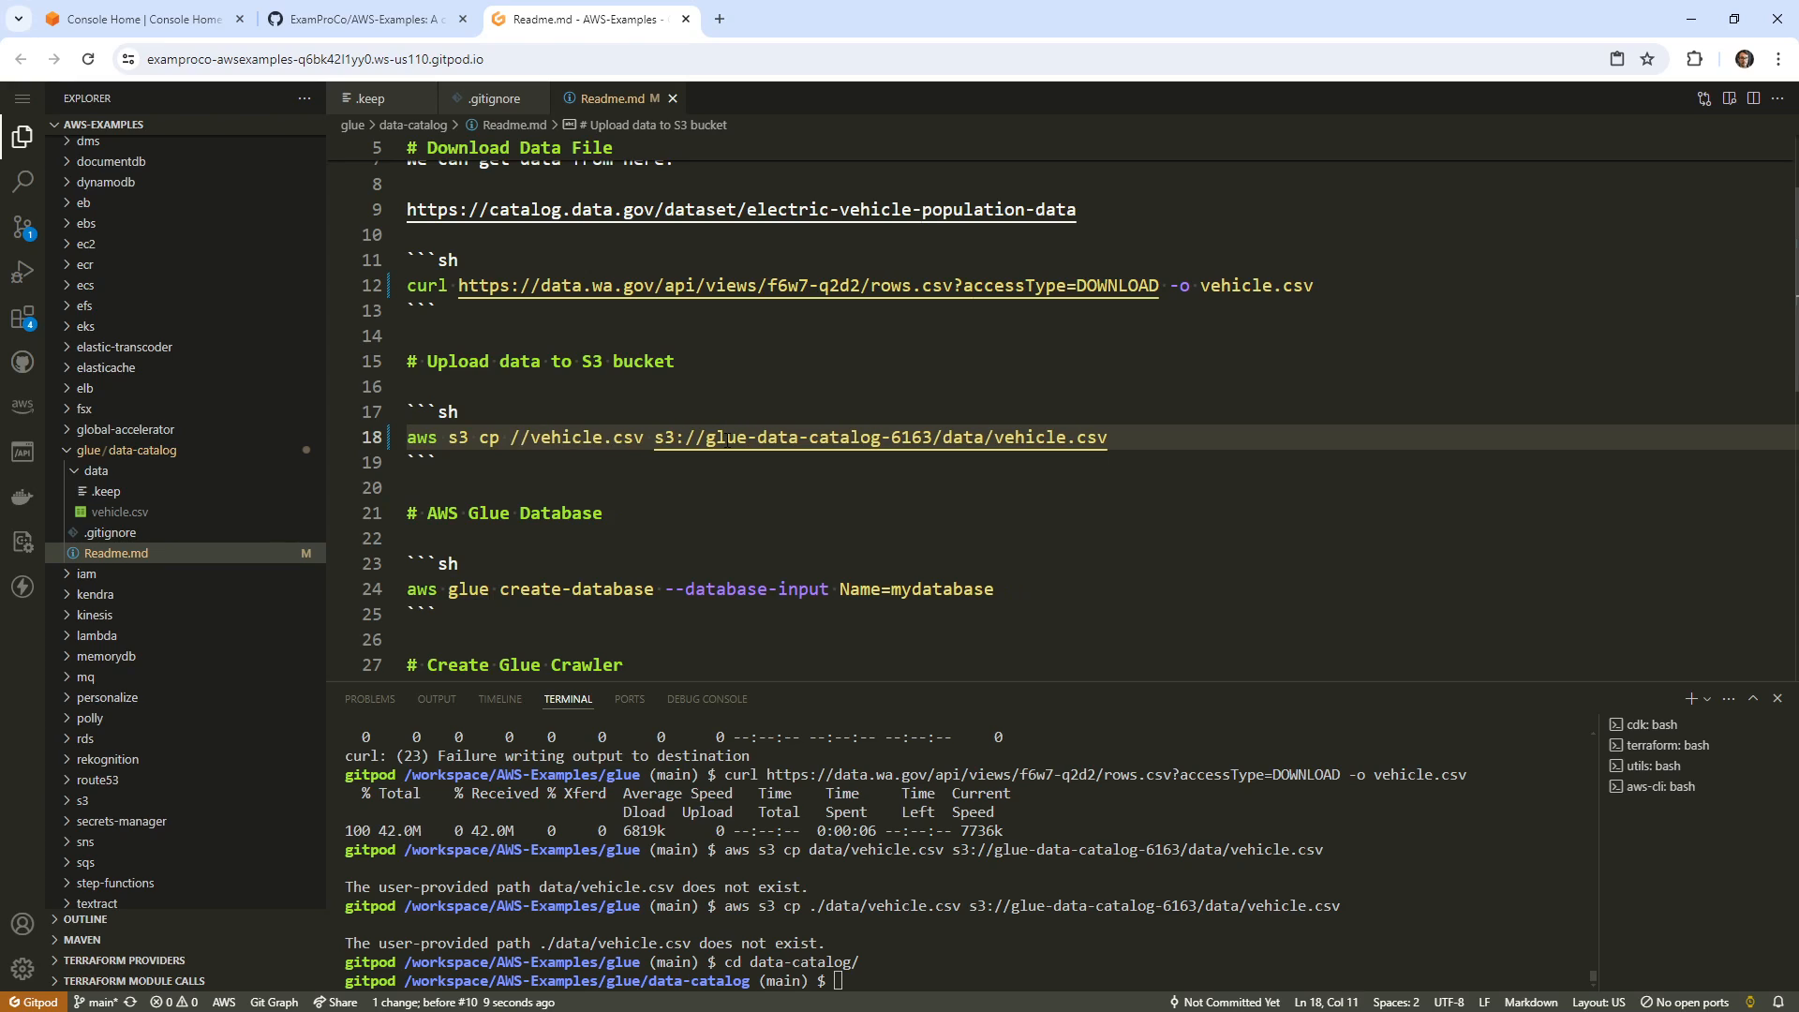
key(u)
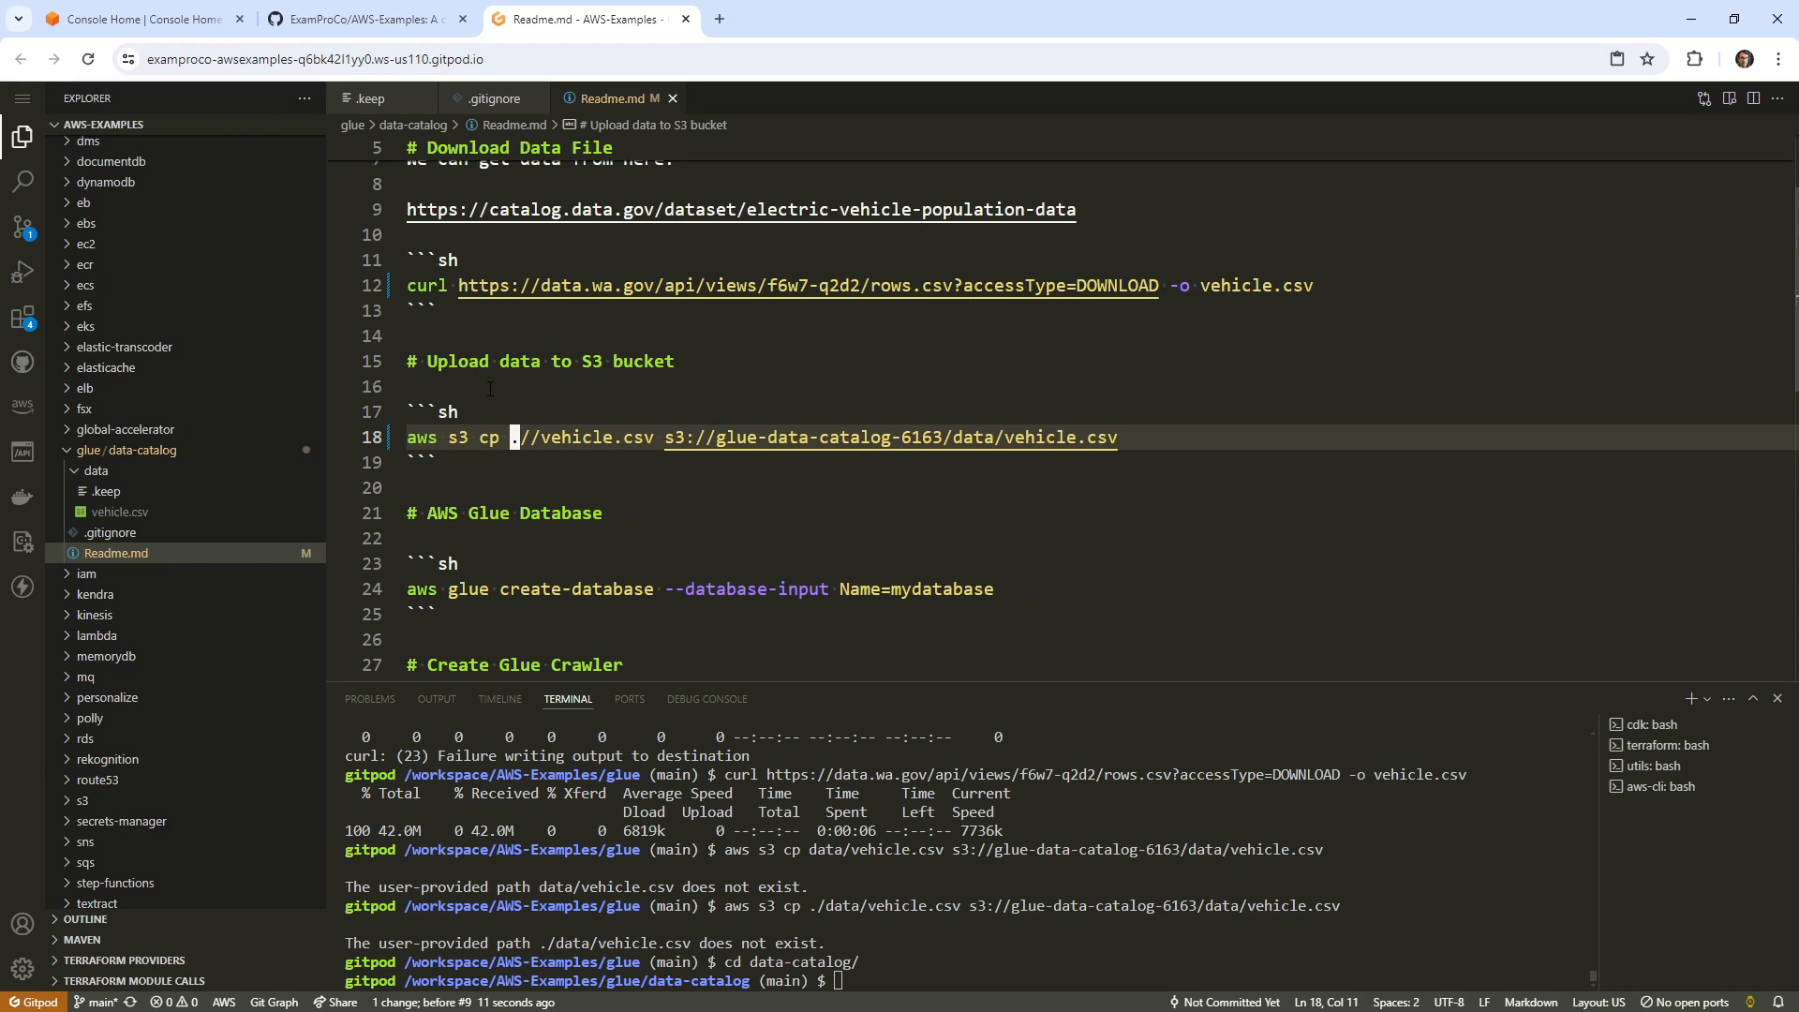
key(u)
key(X)
key(X)
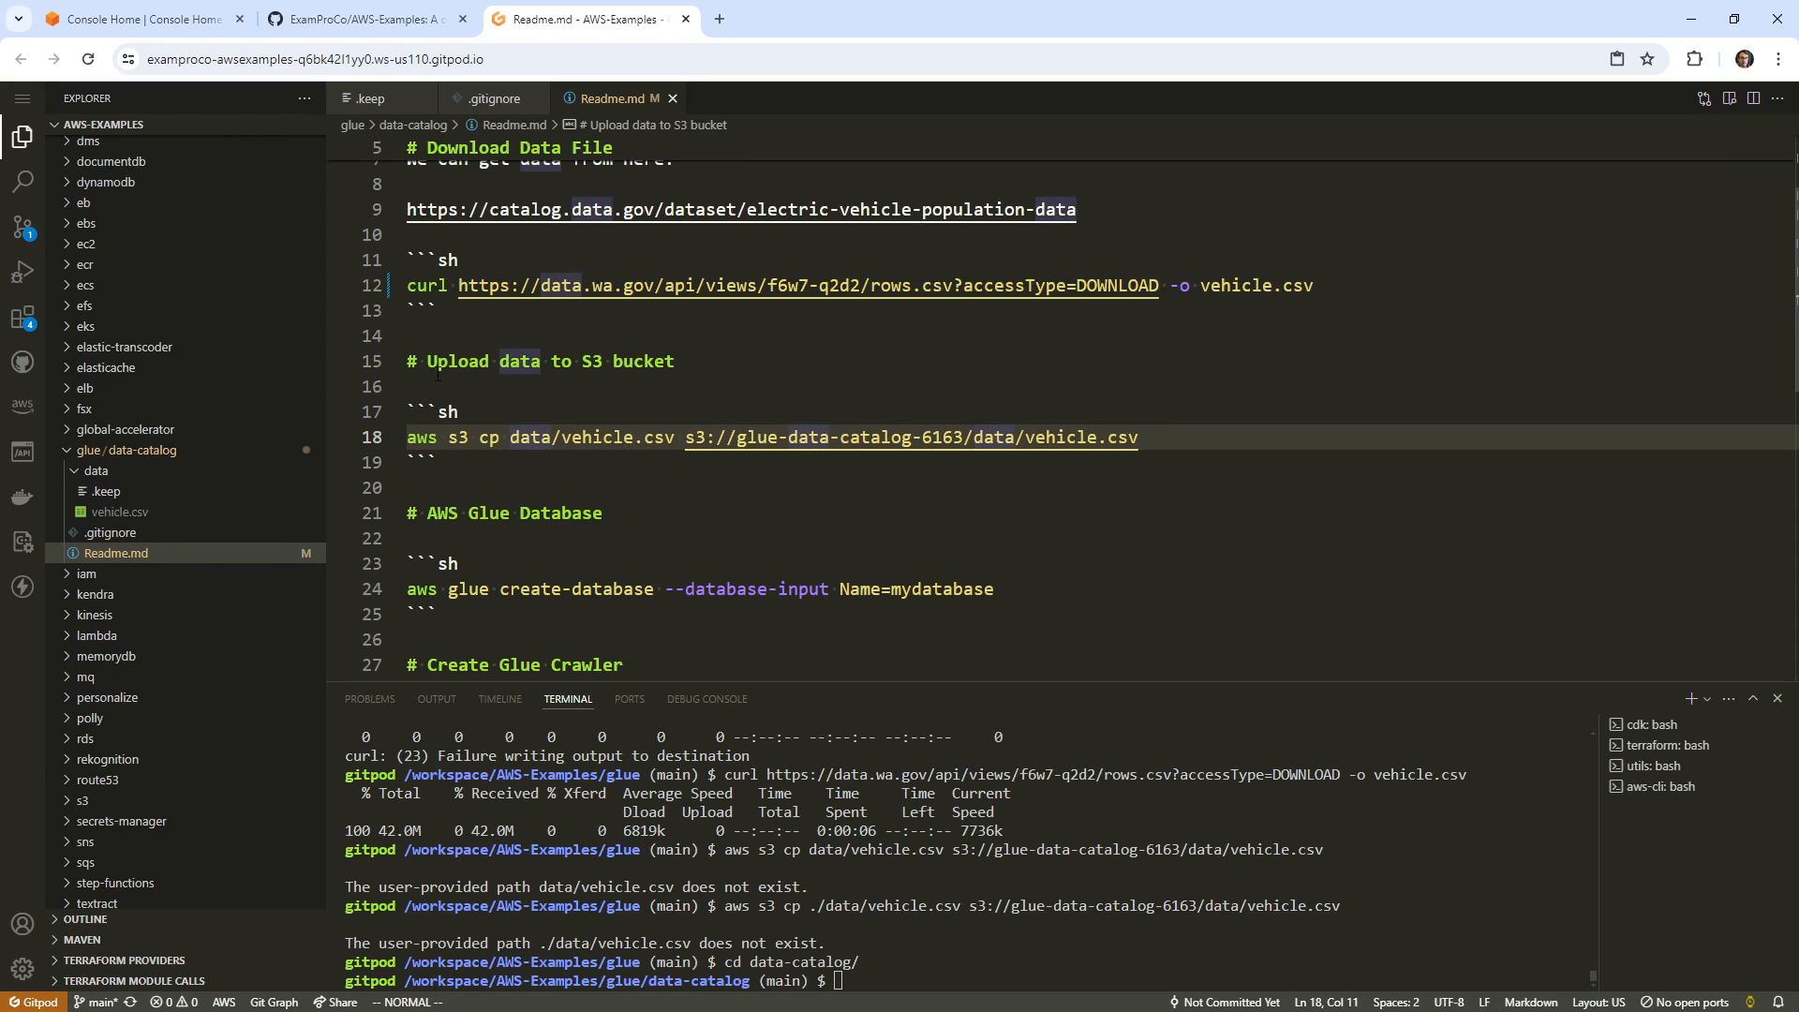
Run the Readme's aws s3 cp command from data-catalog to upload data/vehicle.csv to s3://glue-data-catalog-6163/data/vehicle.csv.
drag(1177, 438, 408, 439)
right_click(428, 444)
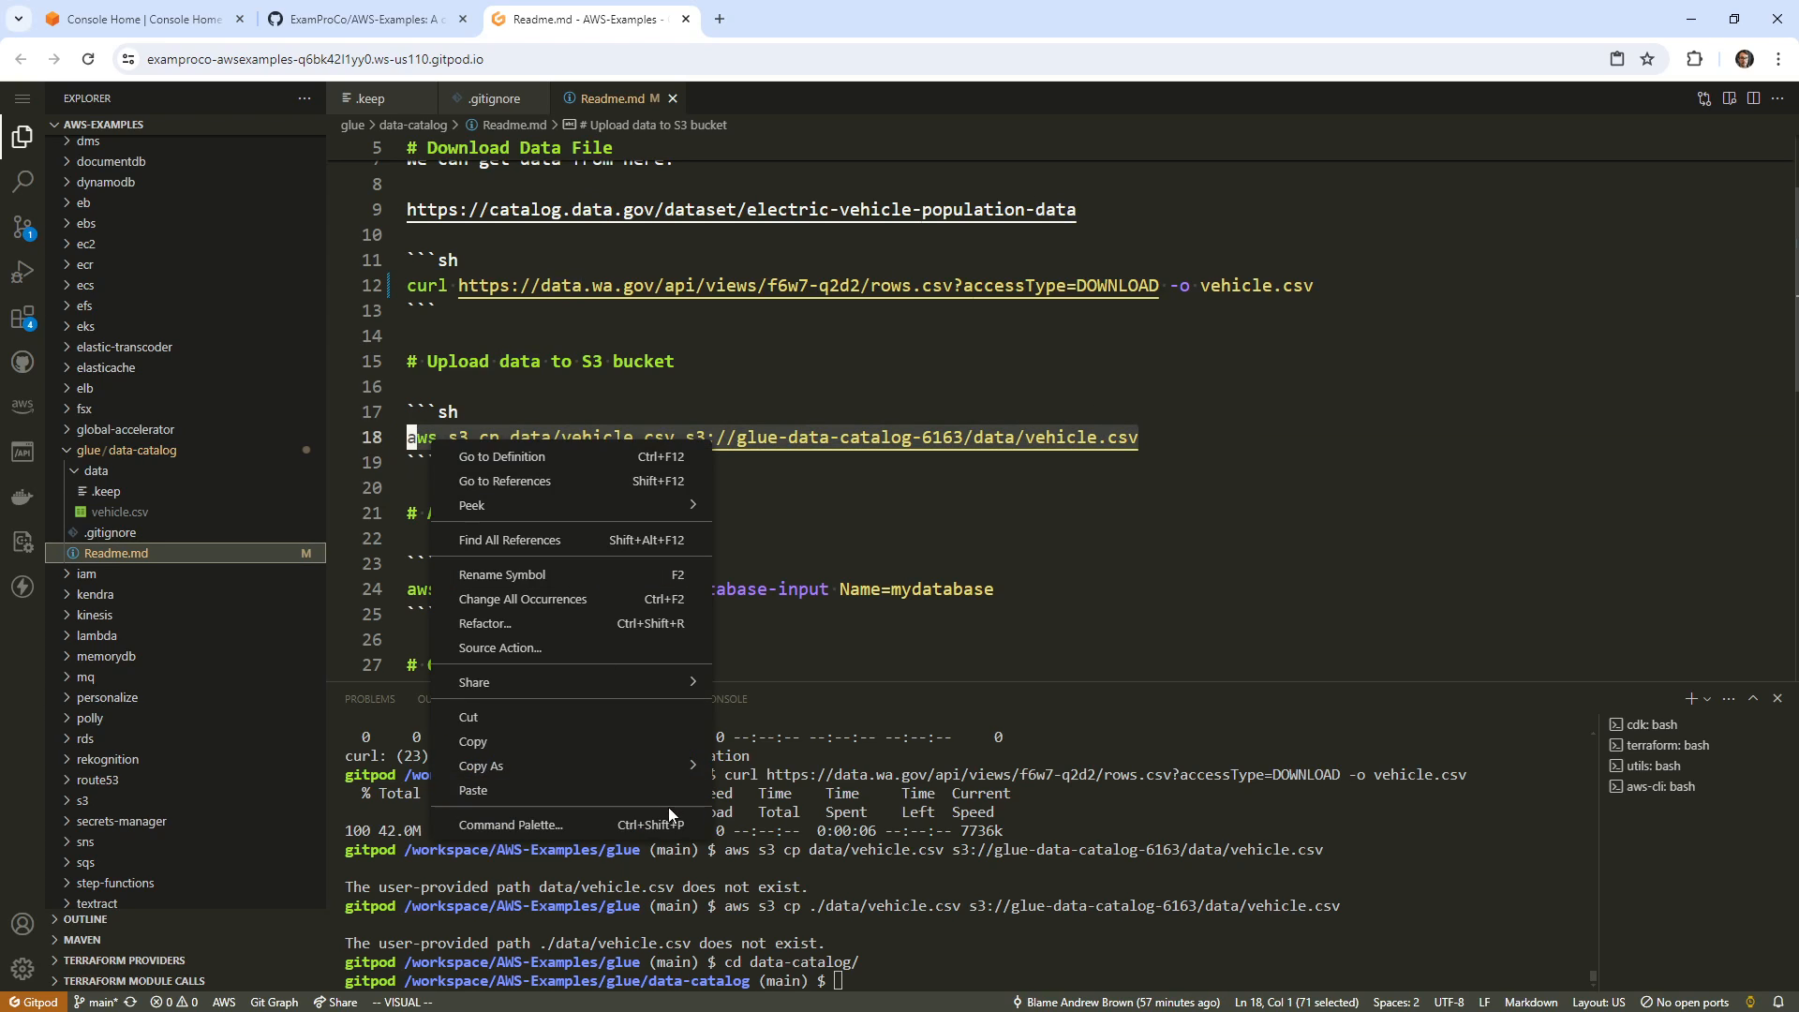
click(653, 749)
right_click(937, 797)
key(Return)
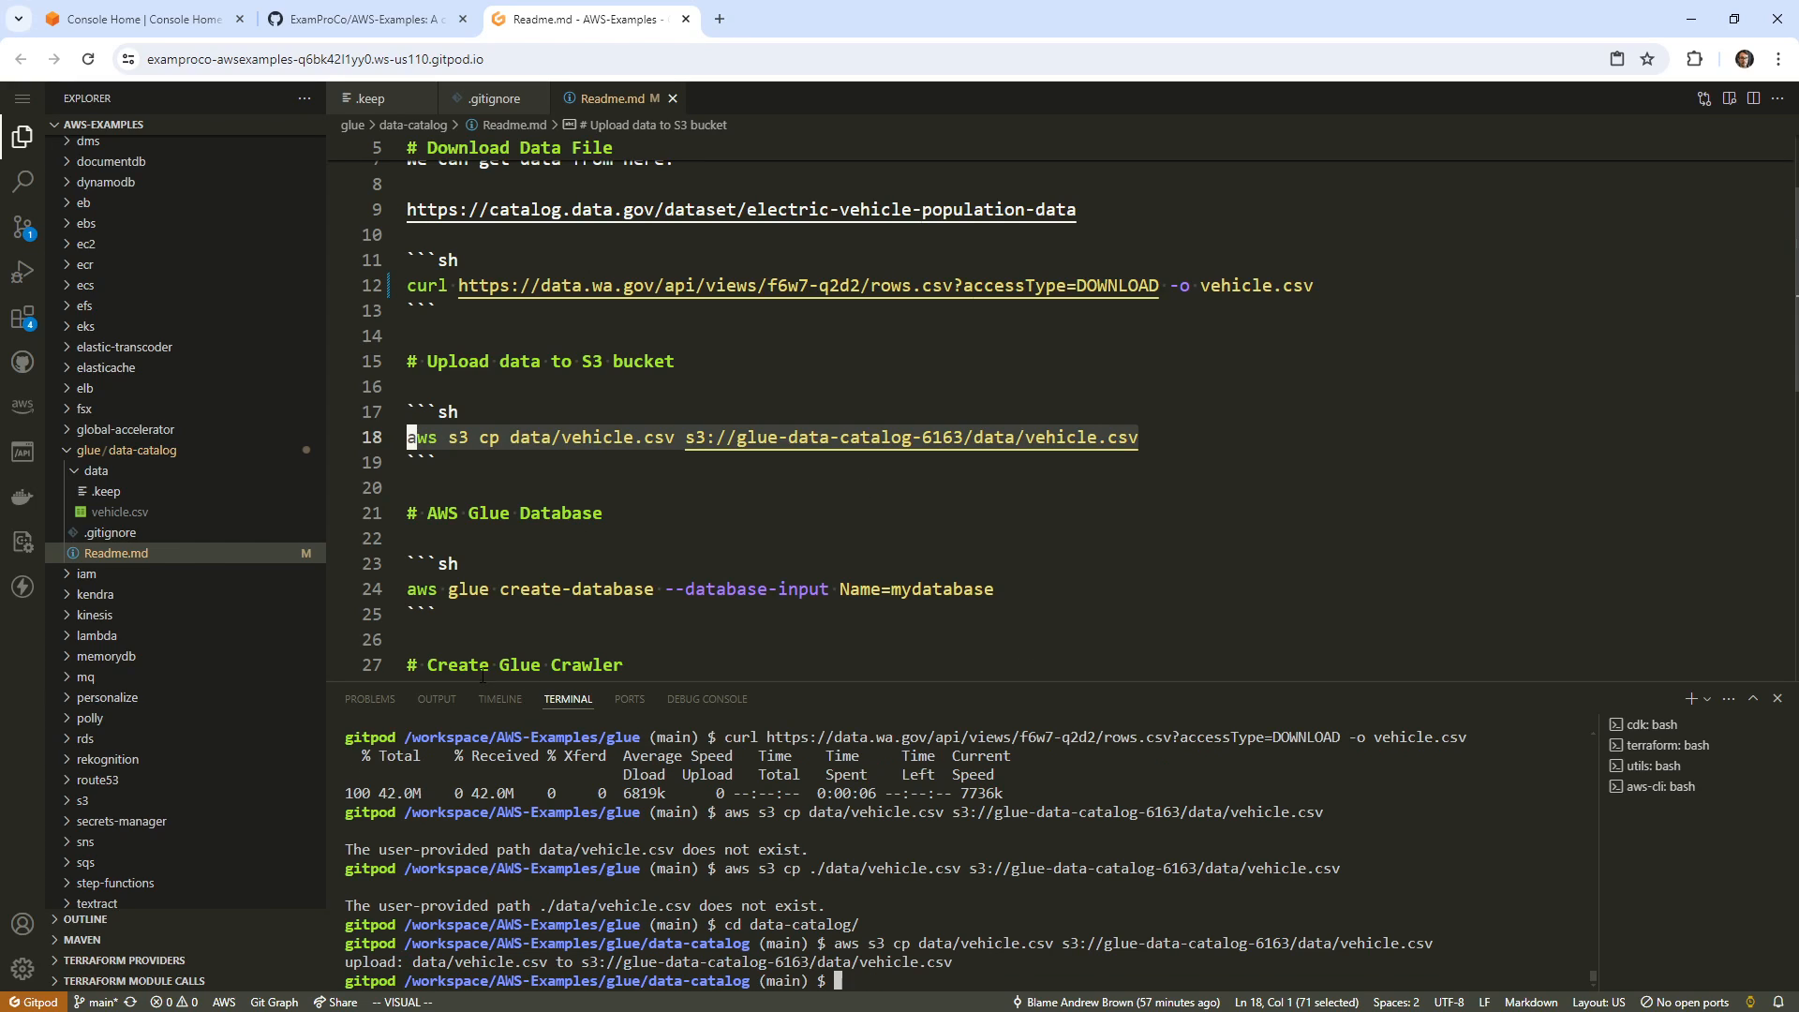
drag(975, 960, 539, 957)
click(720, 488)
Open vehicle.csv from the data folder to examine its columns and rows, and close it again.
click(157, 511)
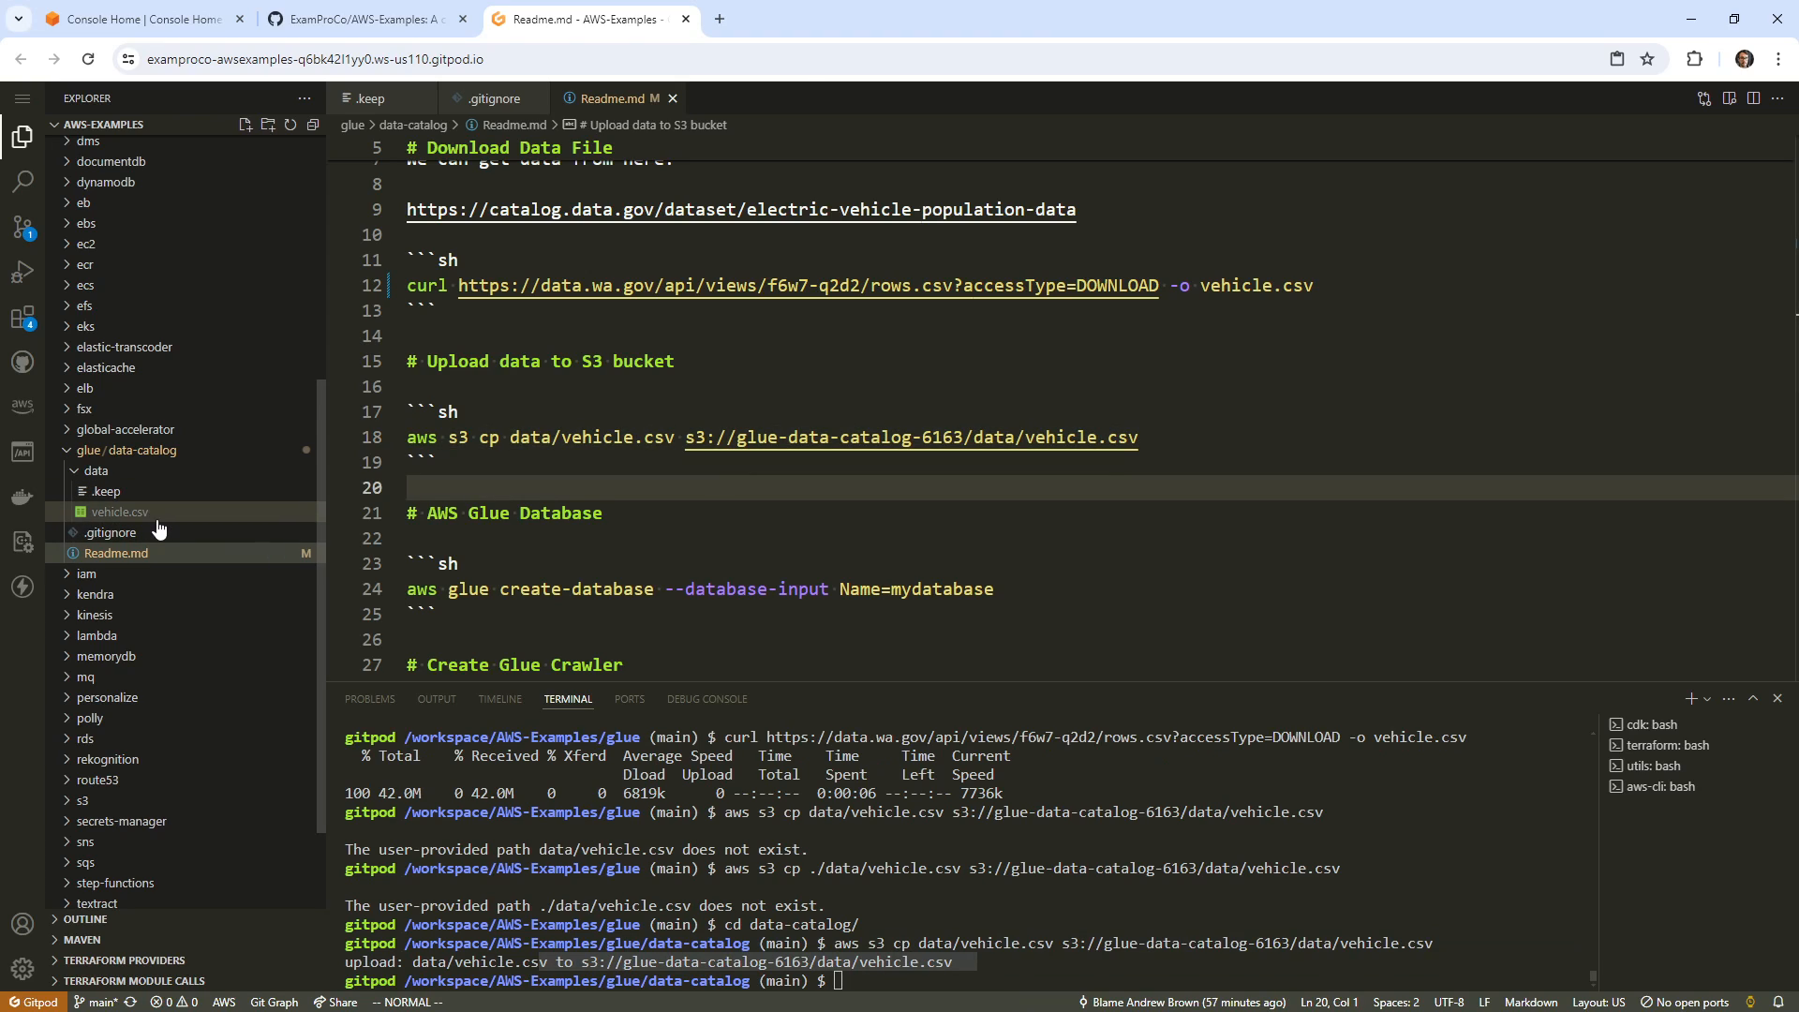
click(995, 461)
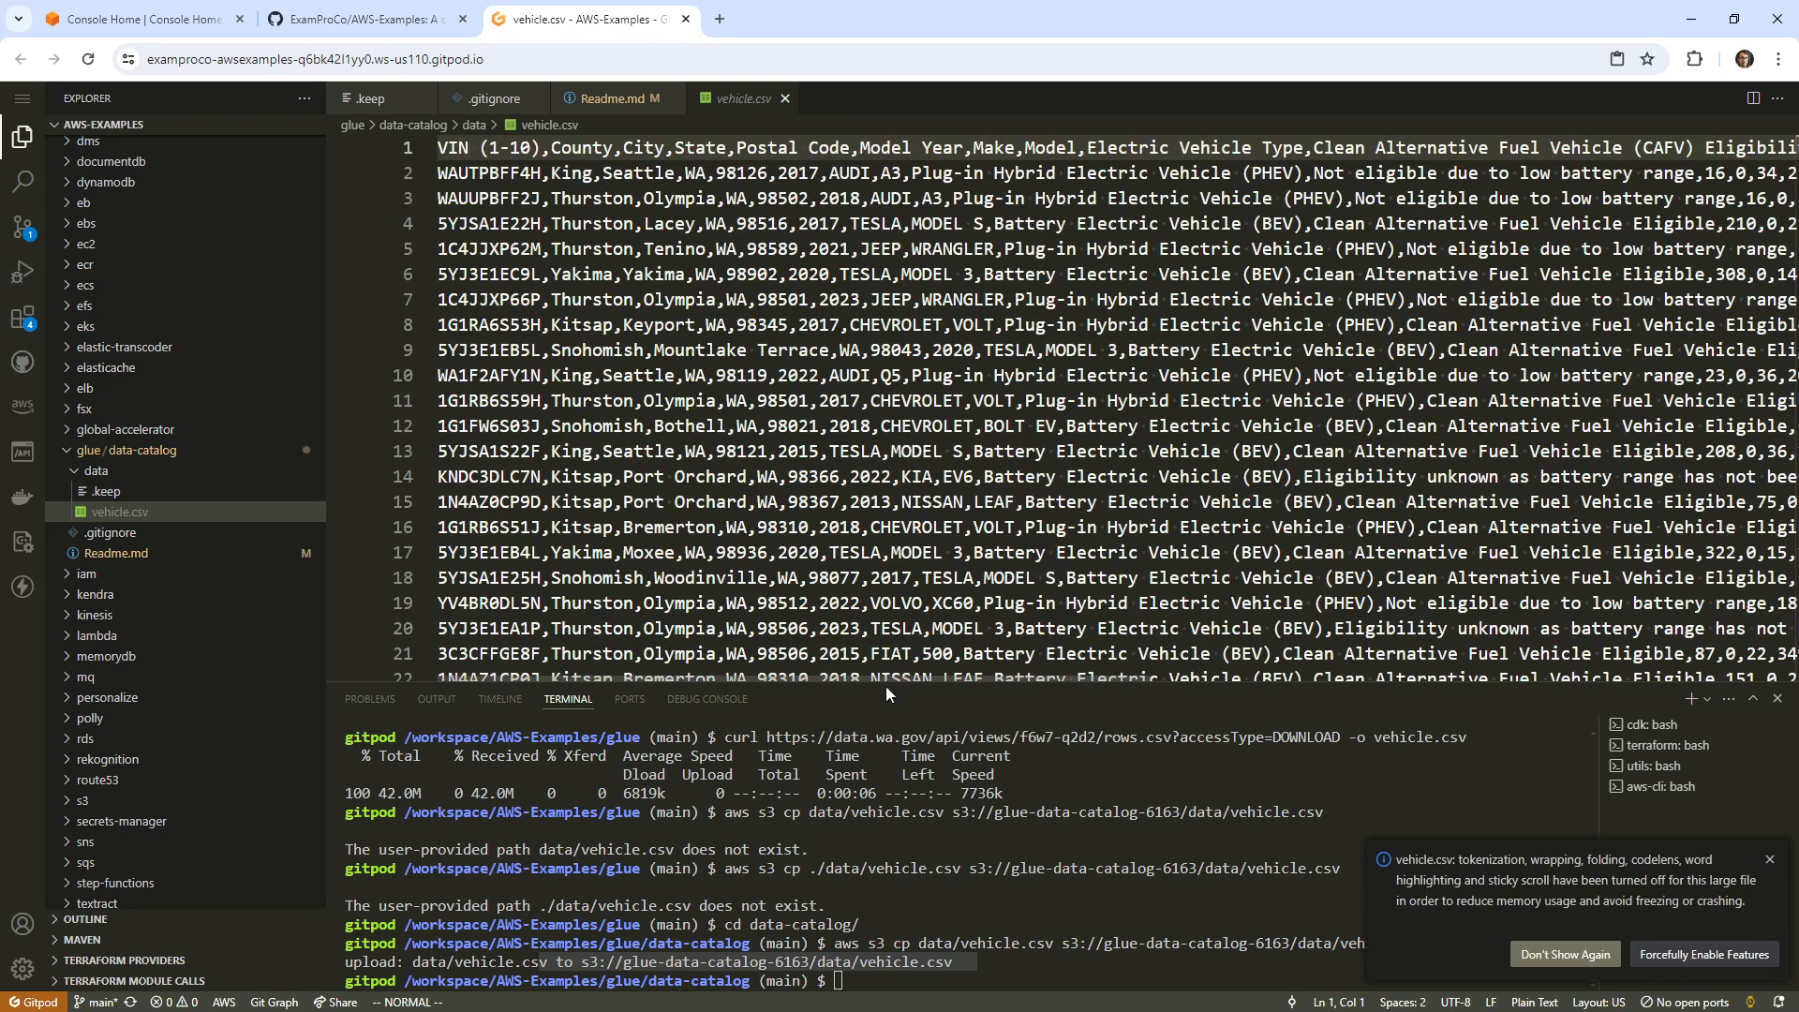
click(812, 400)
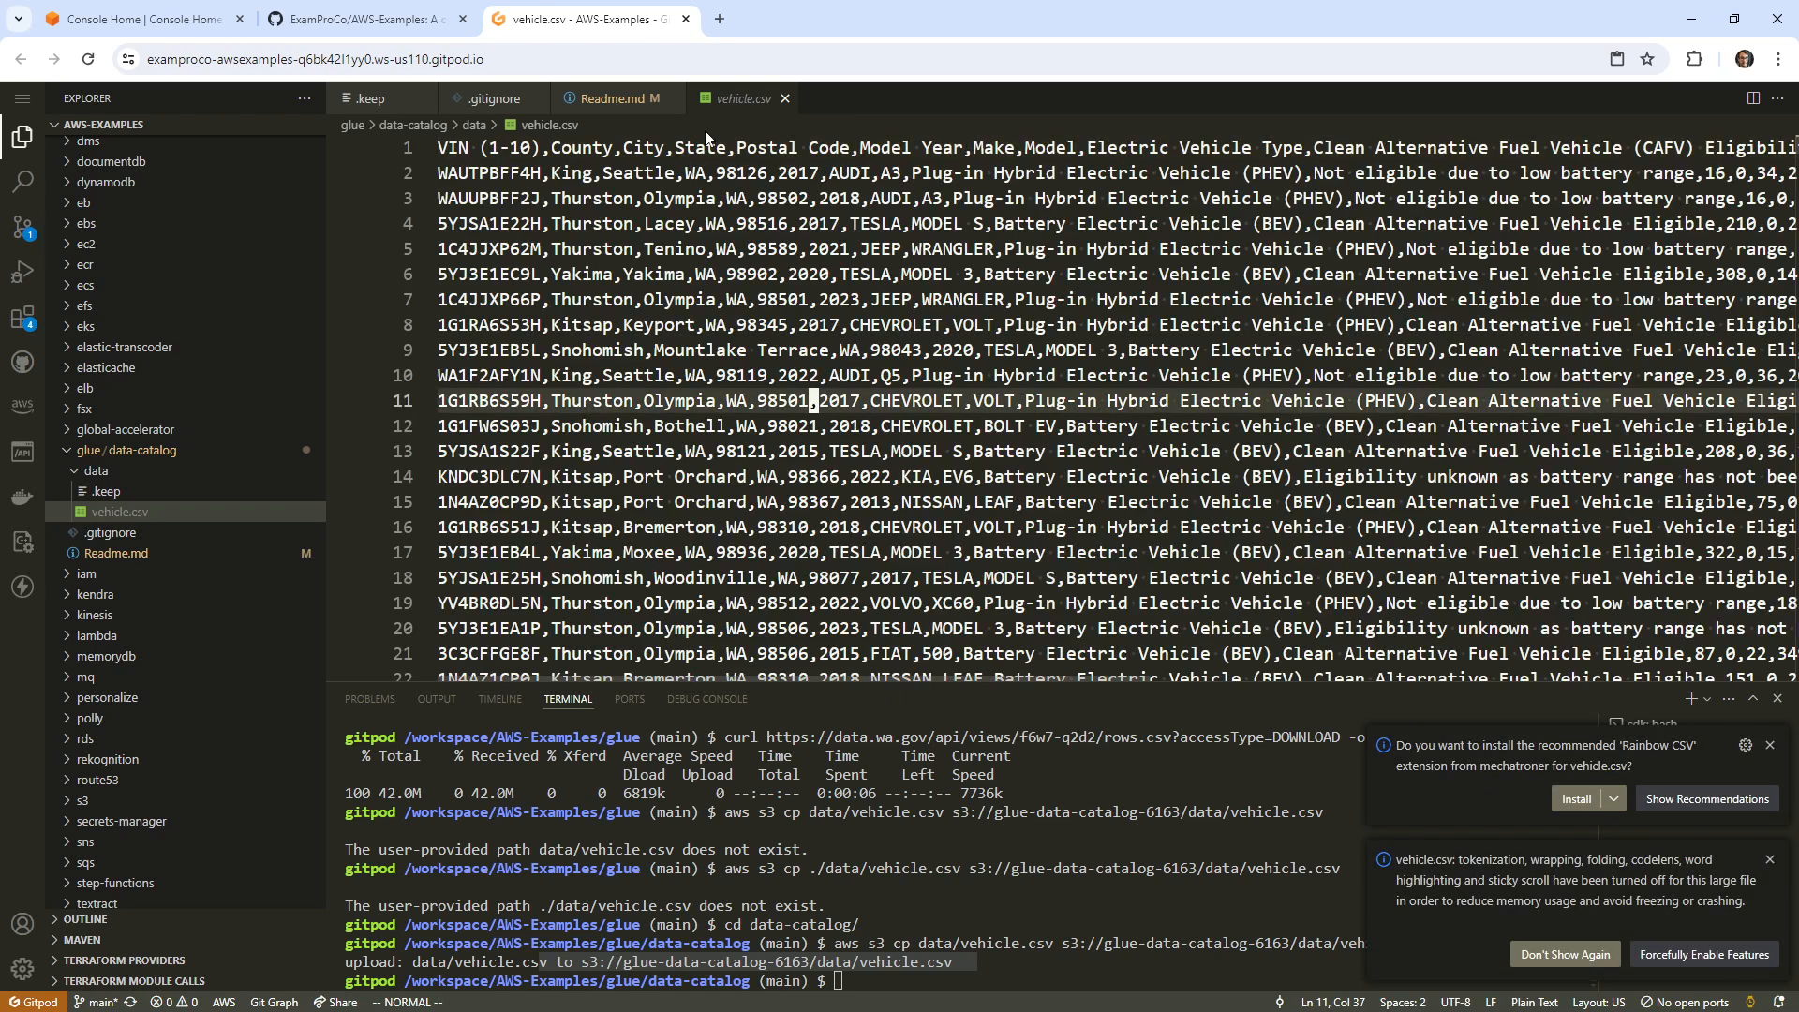
drag(1028, 147, 1723, 198)
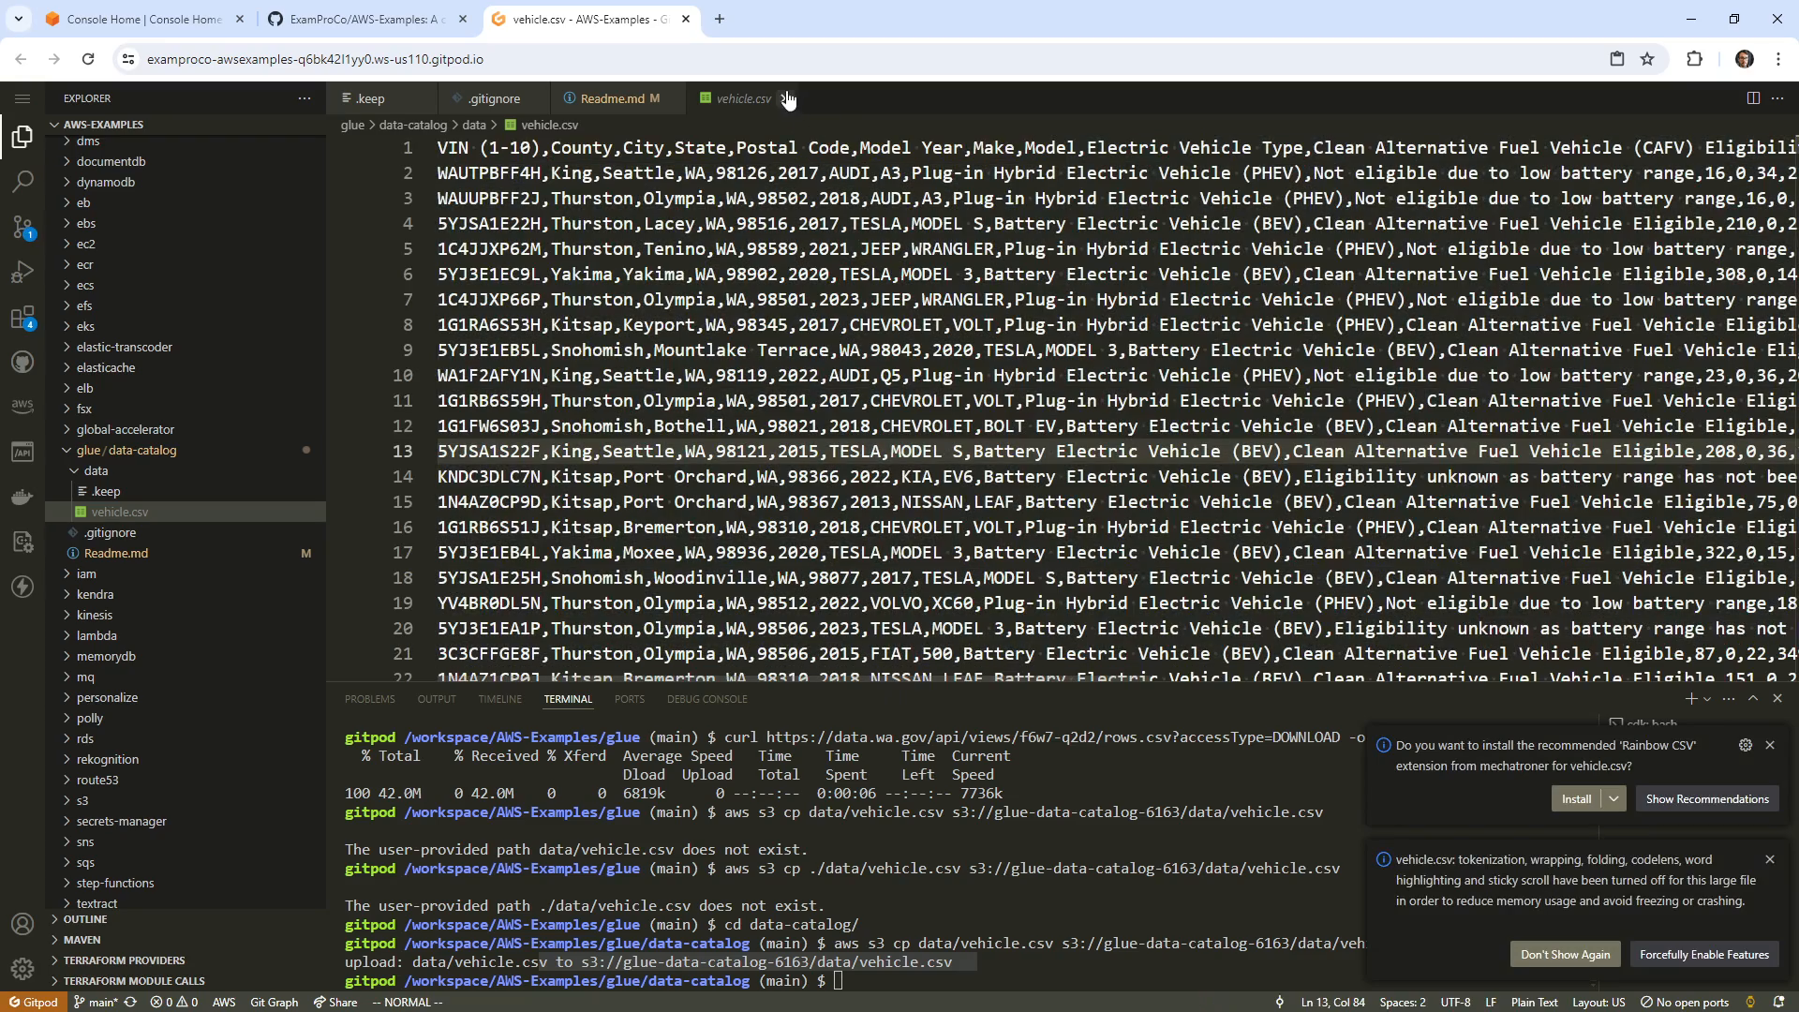
click(785, 98)
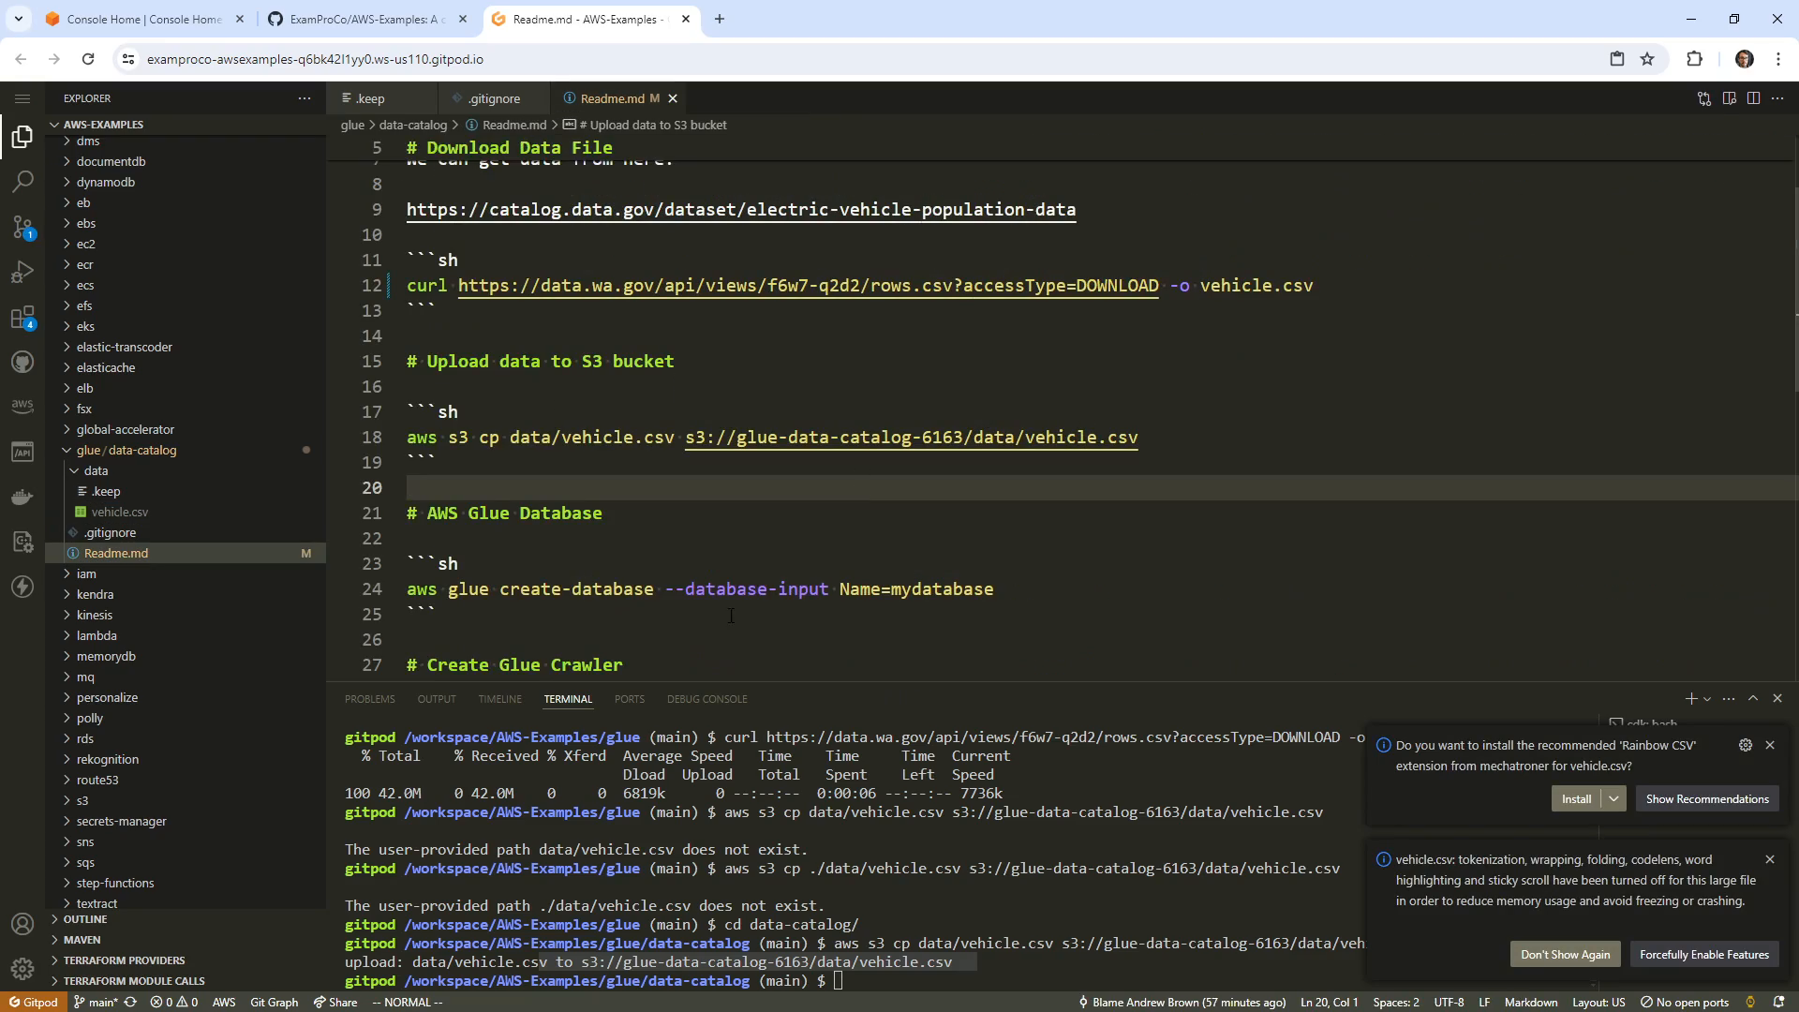
Switch to the AWS console, open AWS Glue and go to its Data Catalog tables.
click(188, 18)
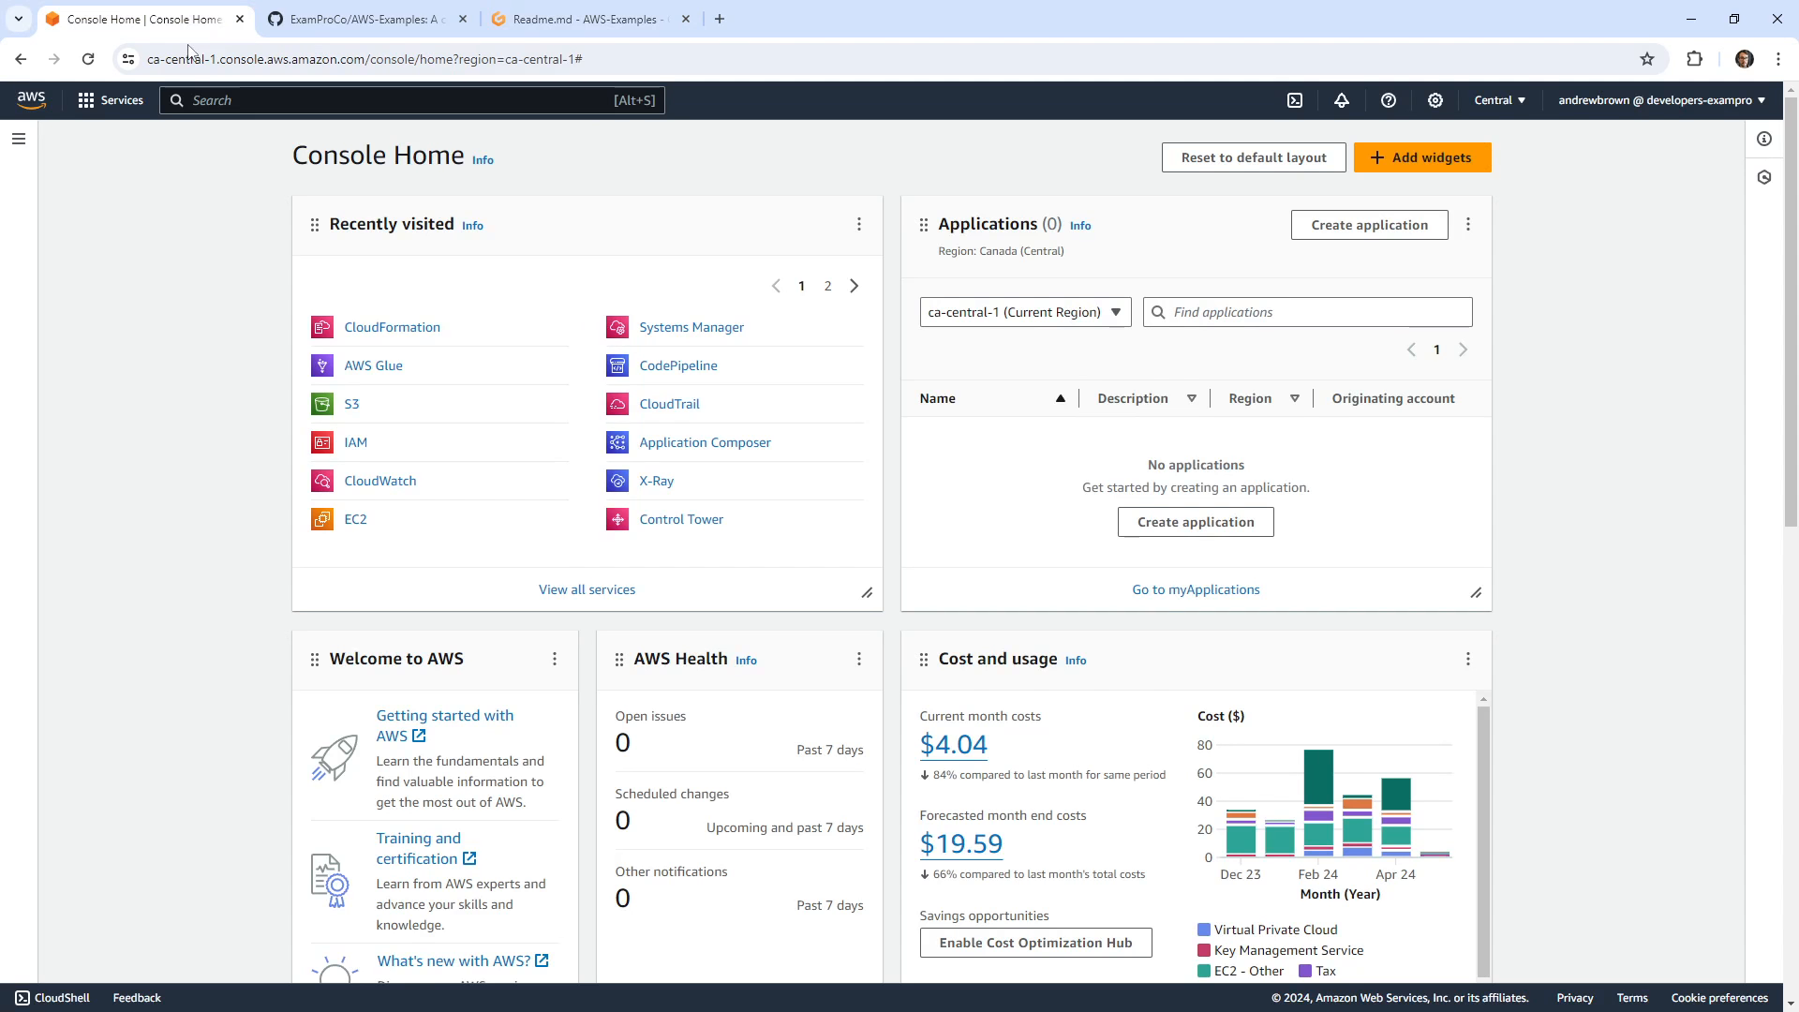
click(392, 367)
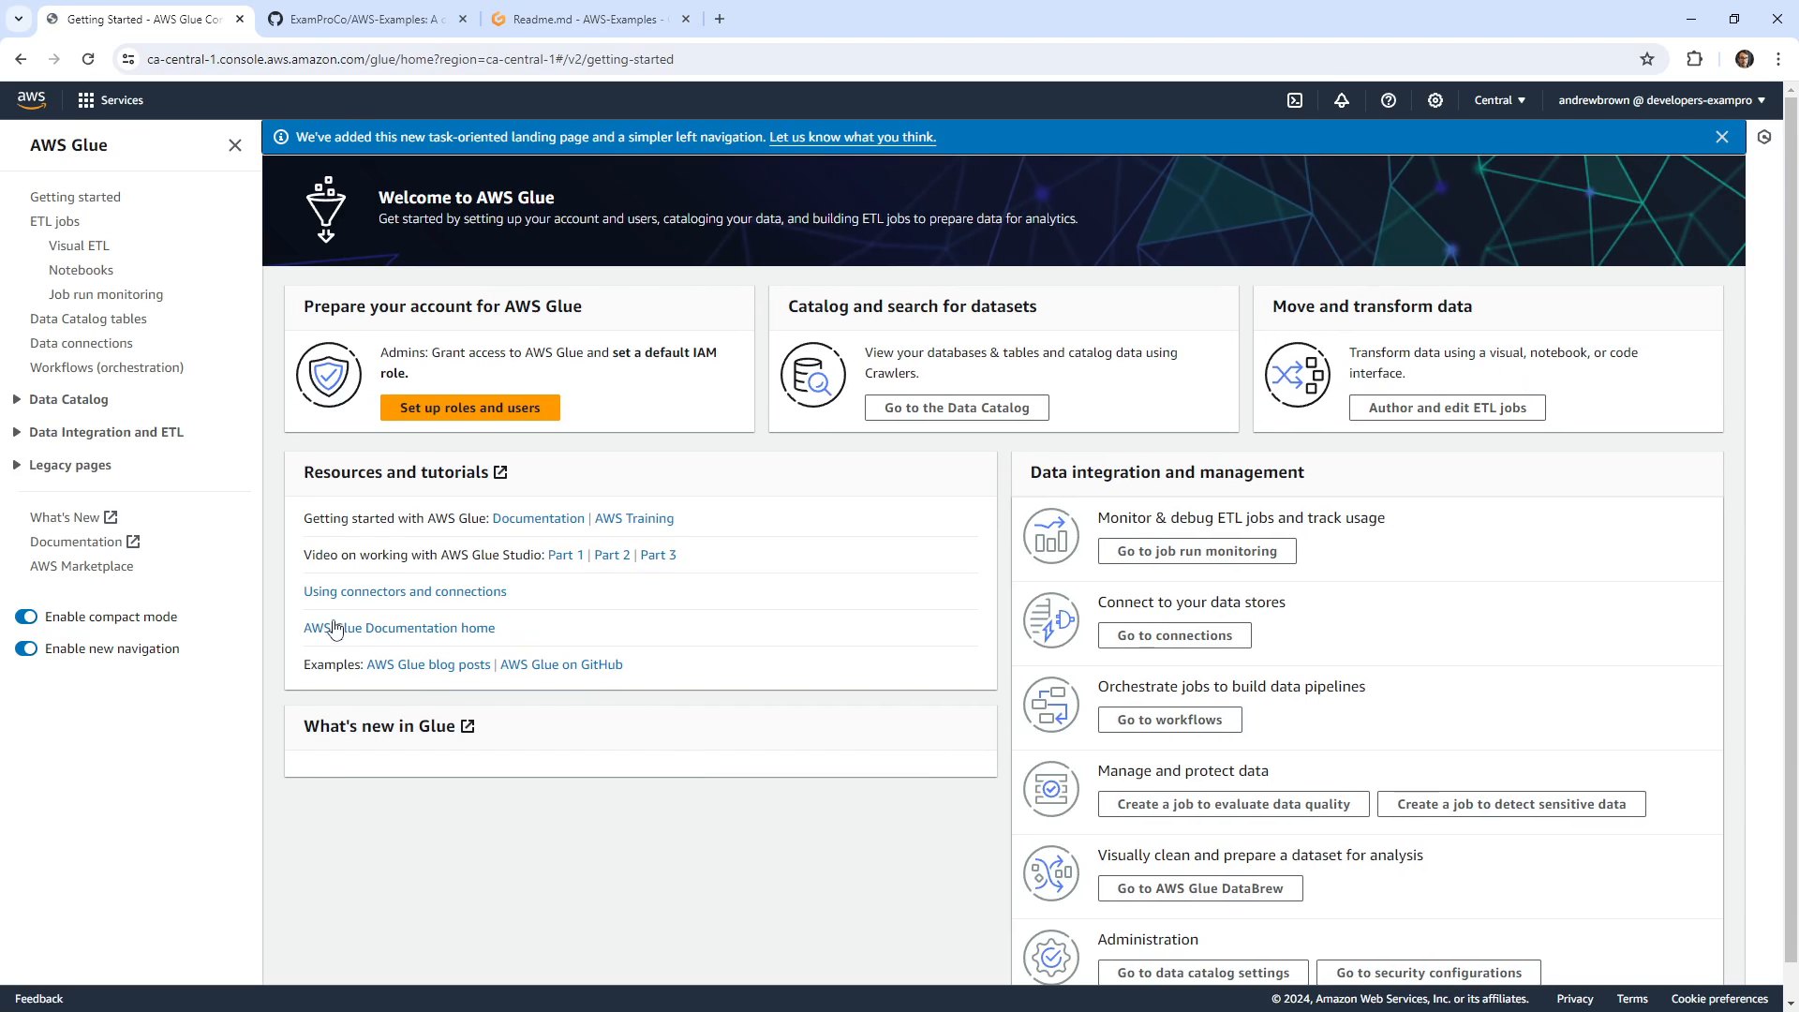
click(37, 464)
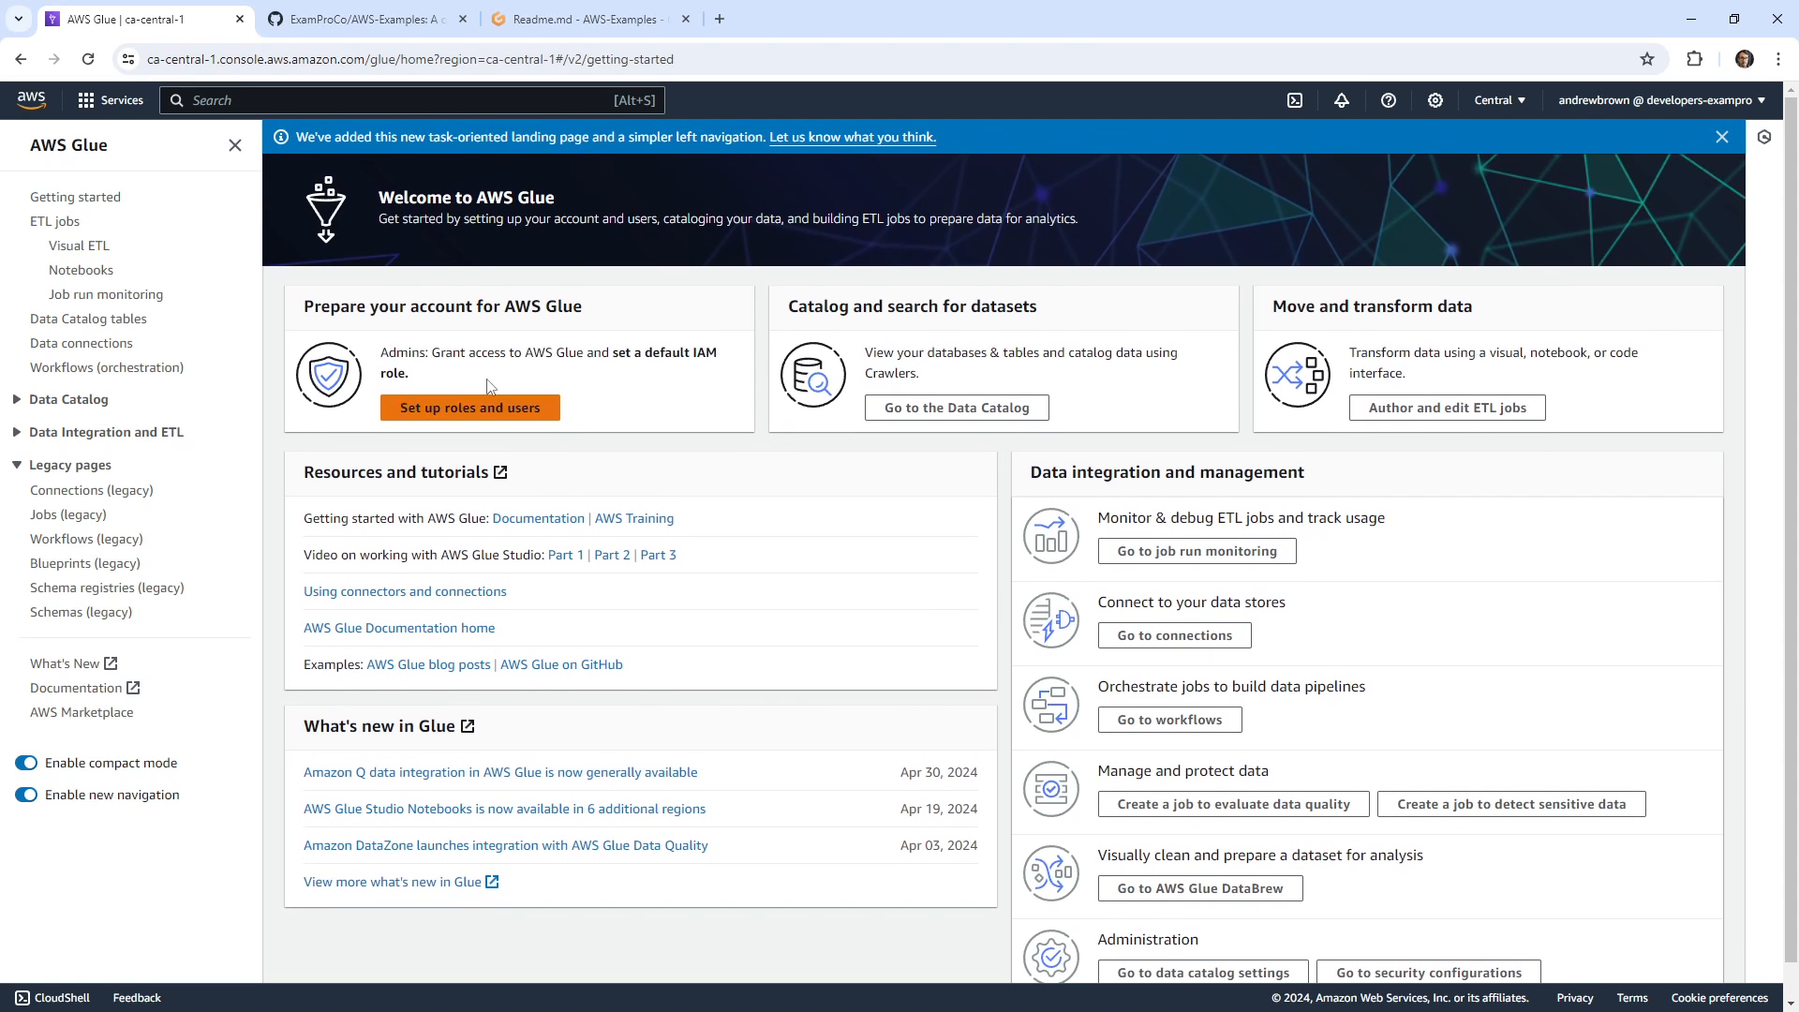
click(131, 320)
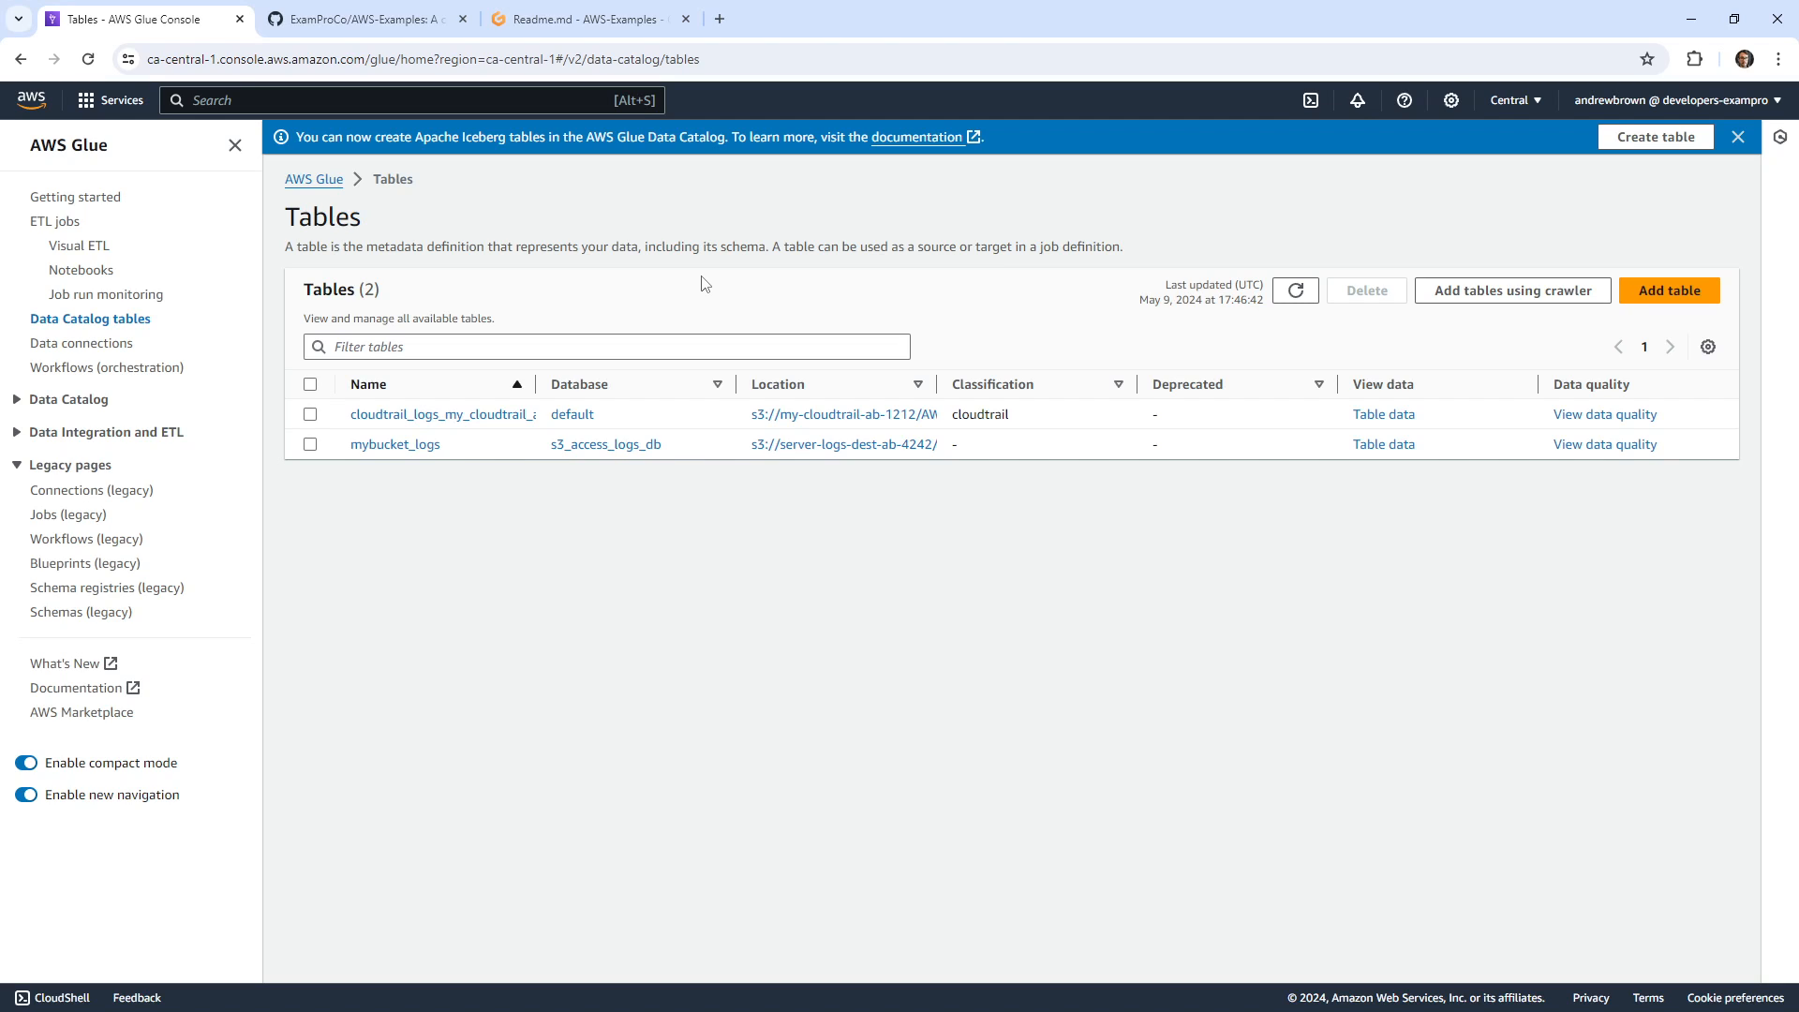
drag(403, 250, 949, 251)
Start adding a Glue table and review its database choices and data store settings.
click(1701, 298)
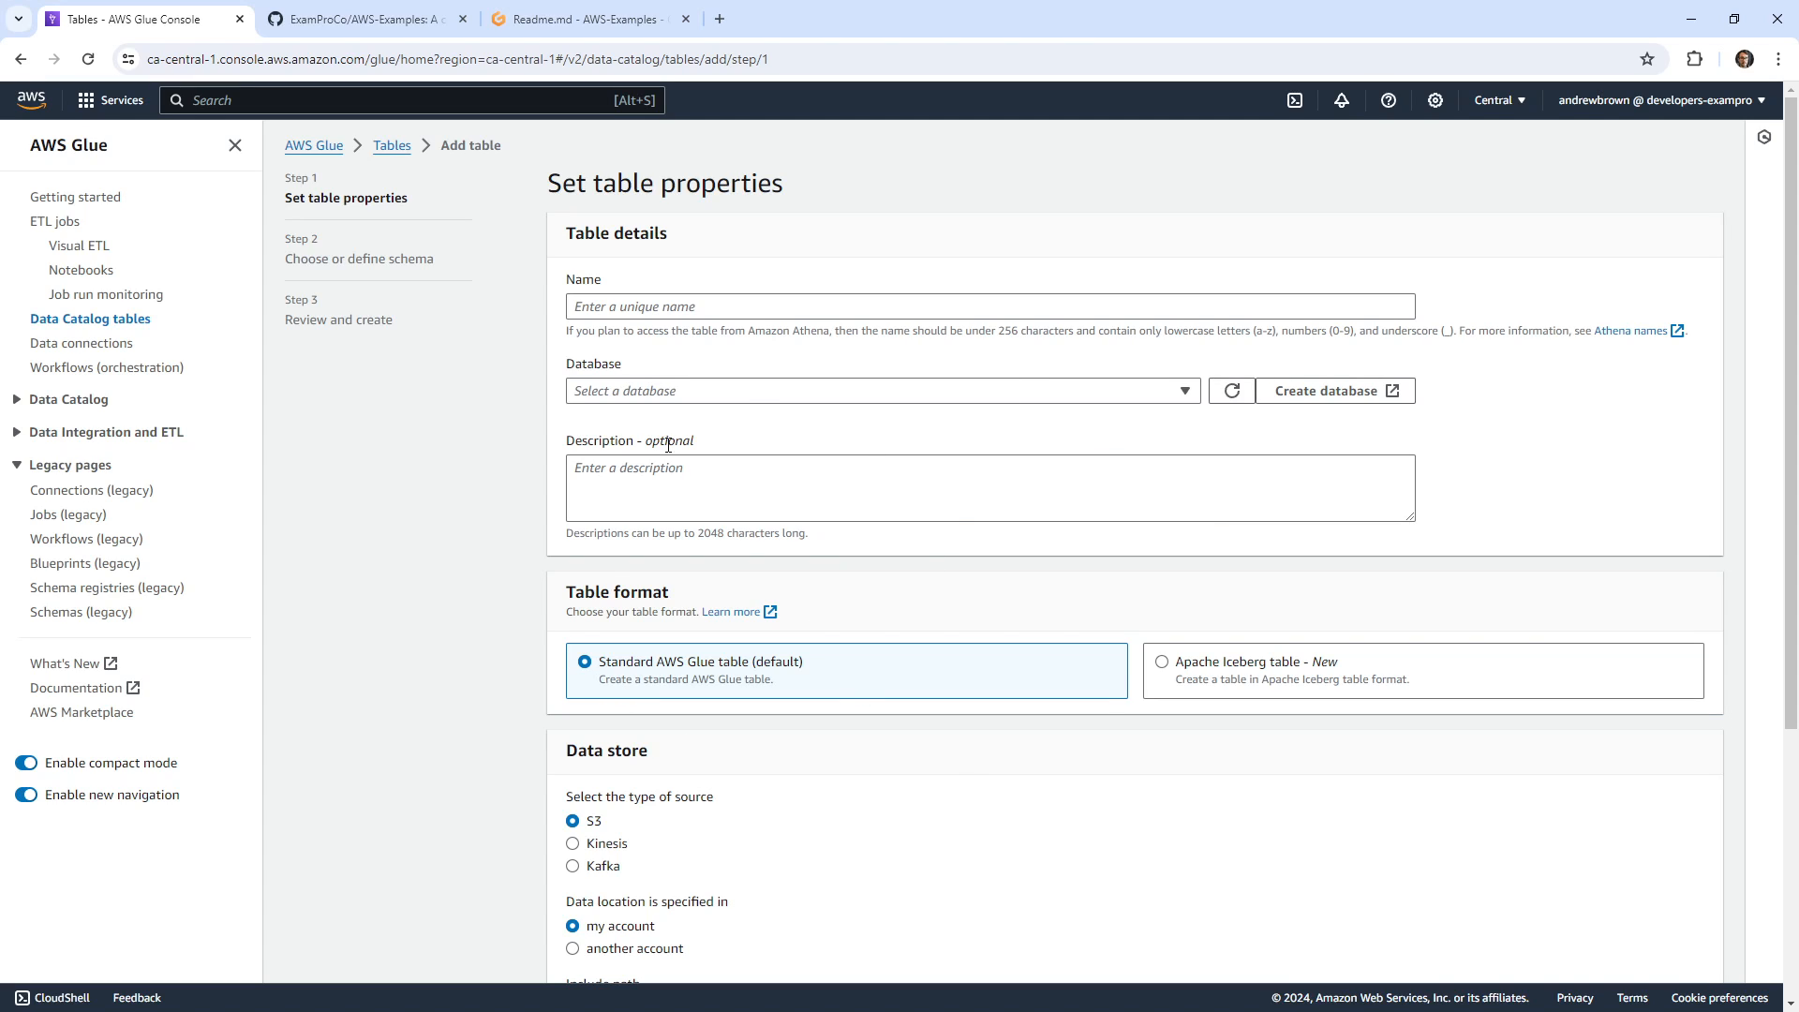
click(790, 392)
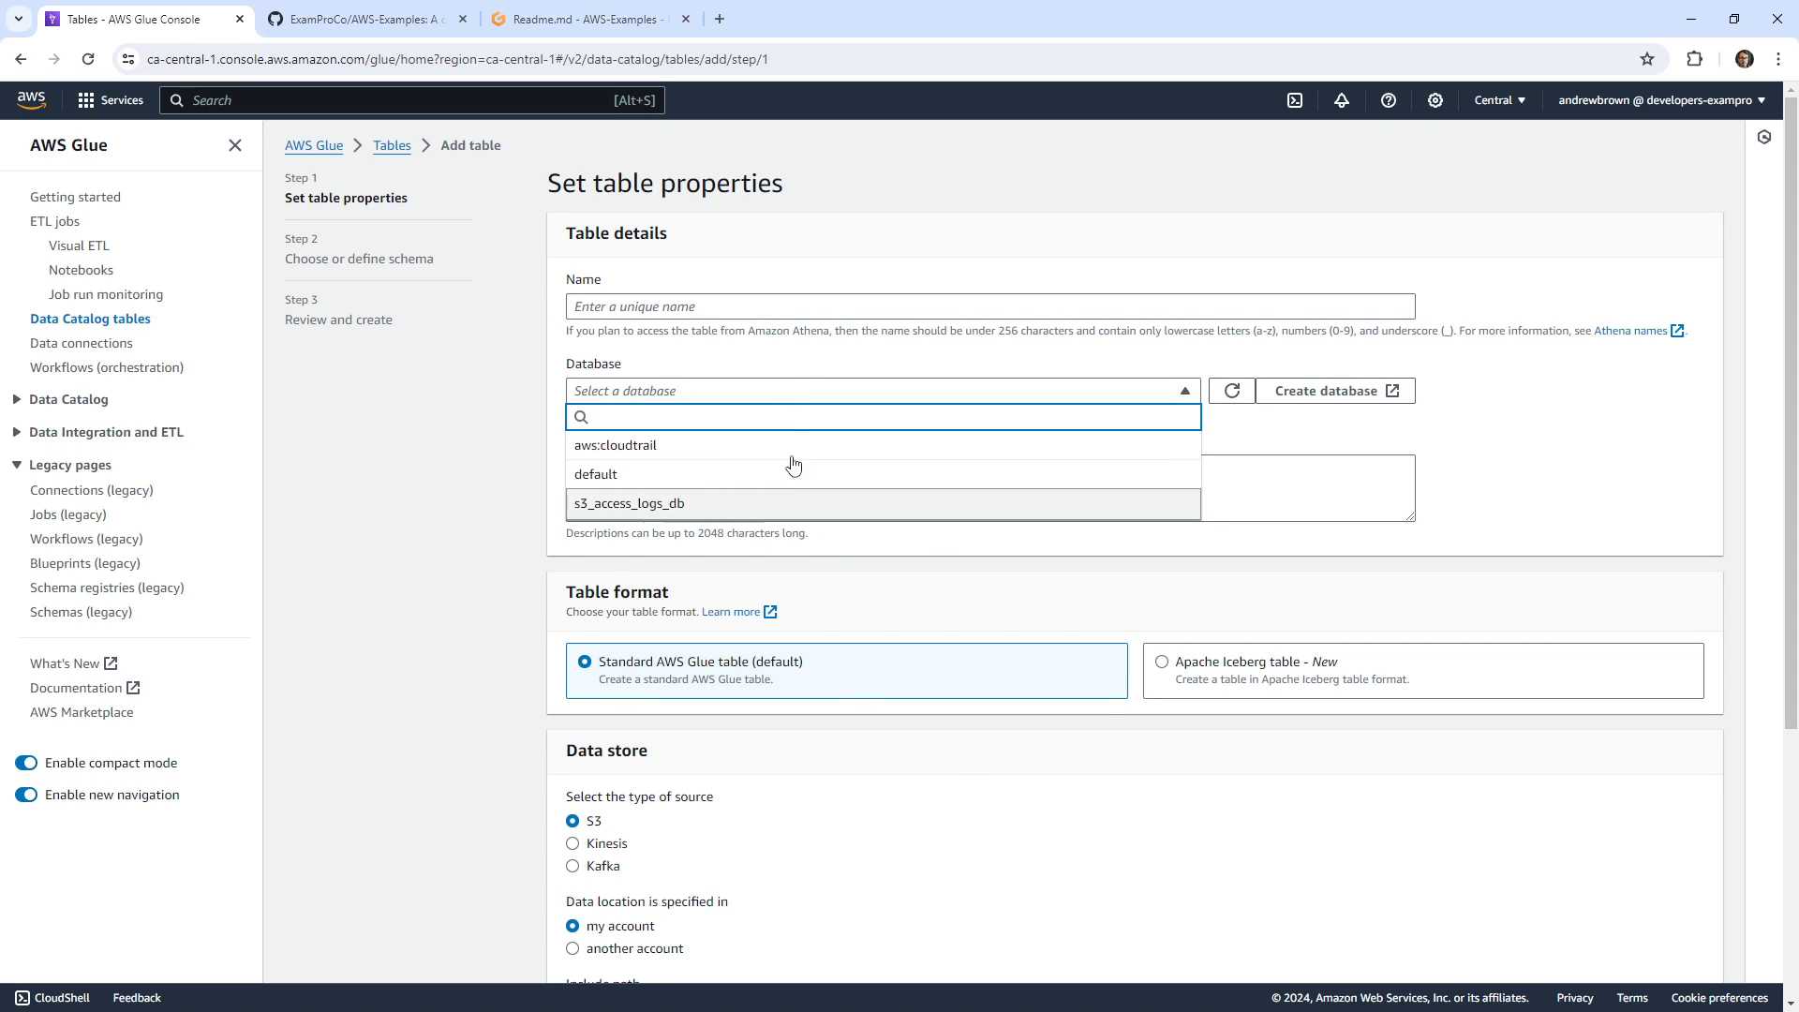
click(740, 474)
scroll(844, 450, down, 4)
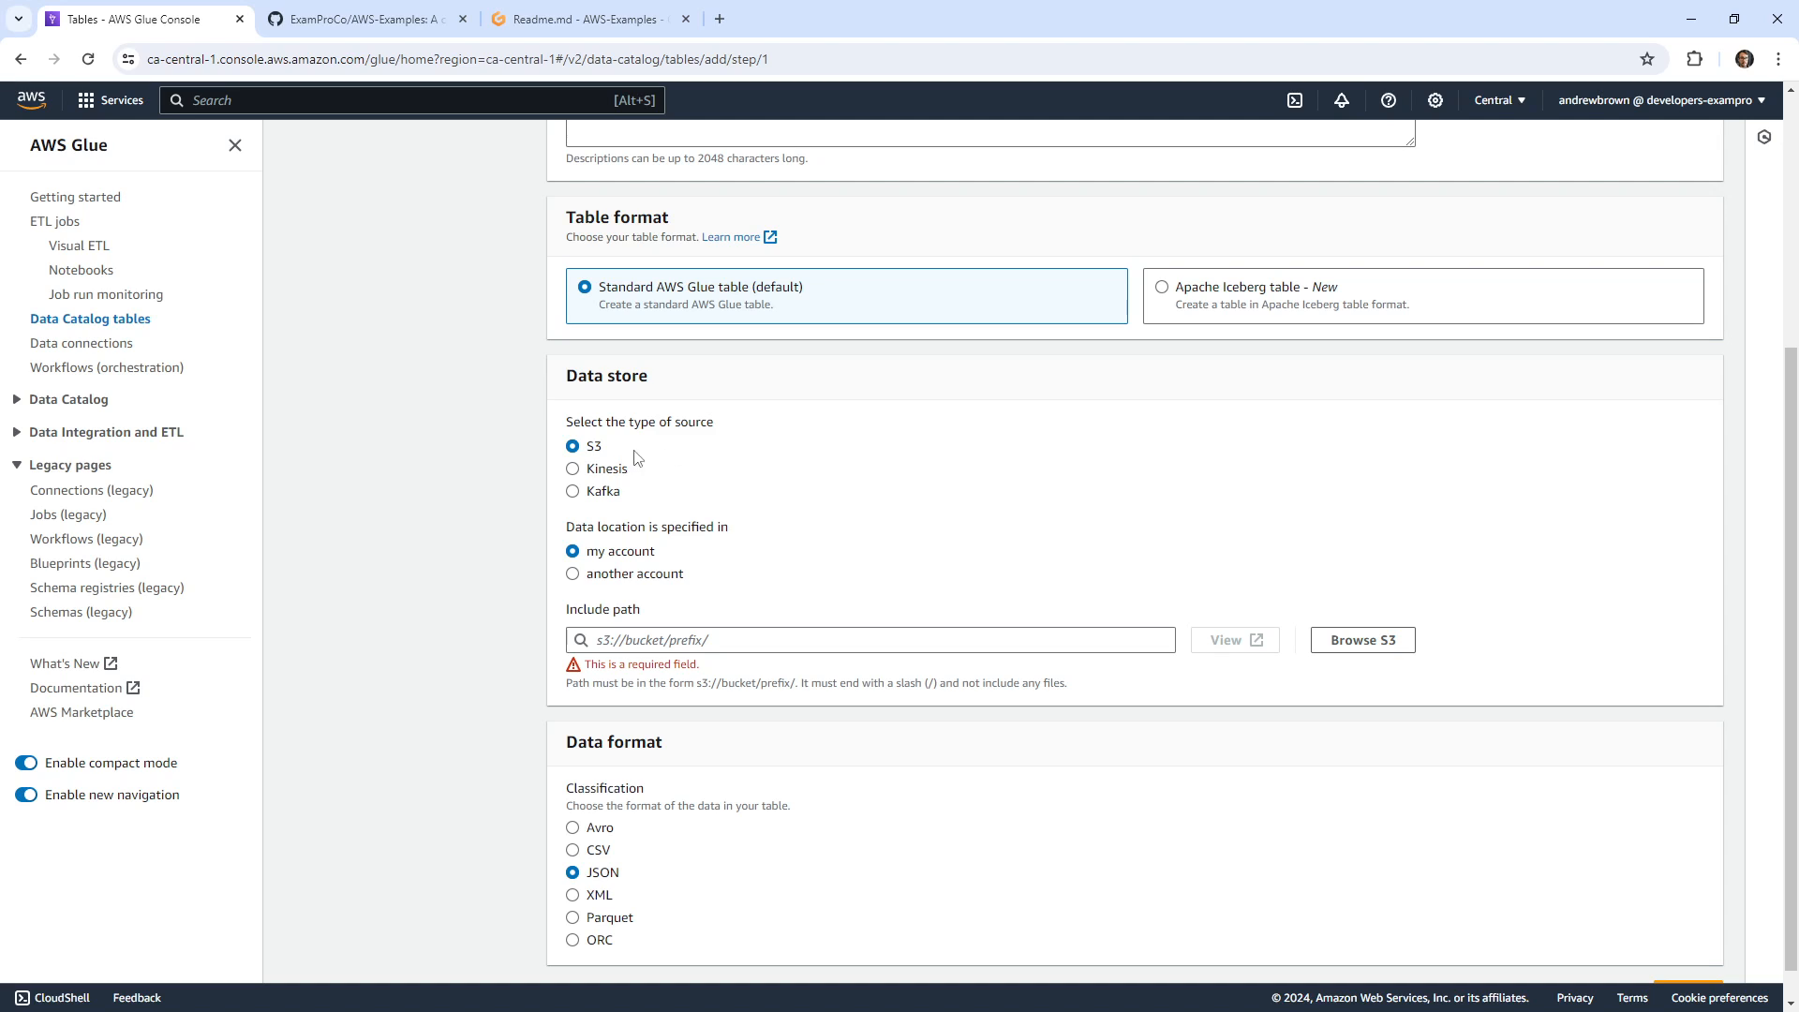
Compare the Apache Iceberg table format's settings with those of the standard AWS Glue table, ending on the standard format.
click(1173, 302)
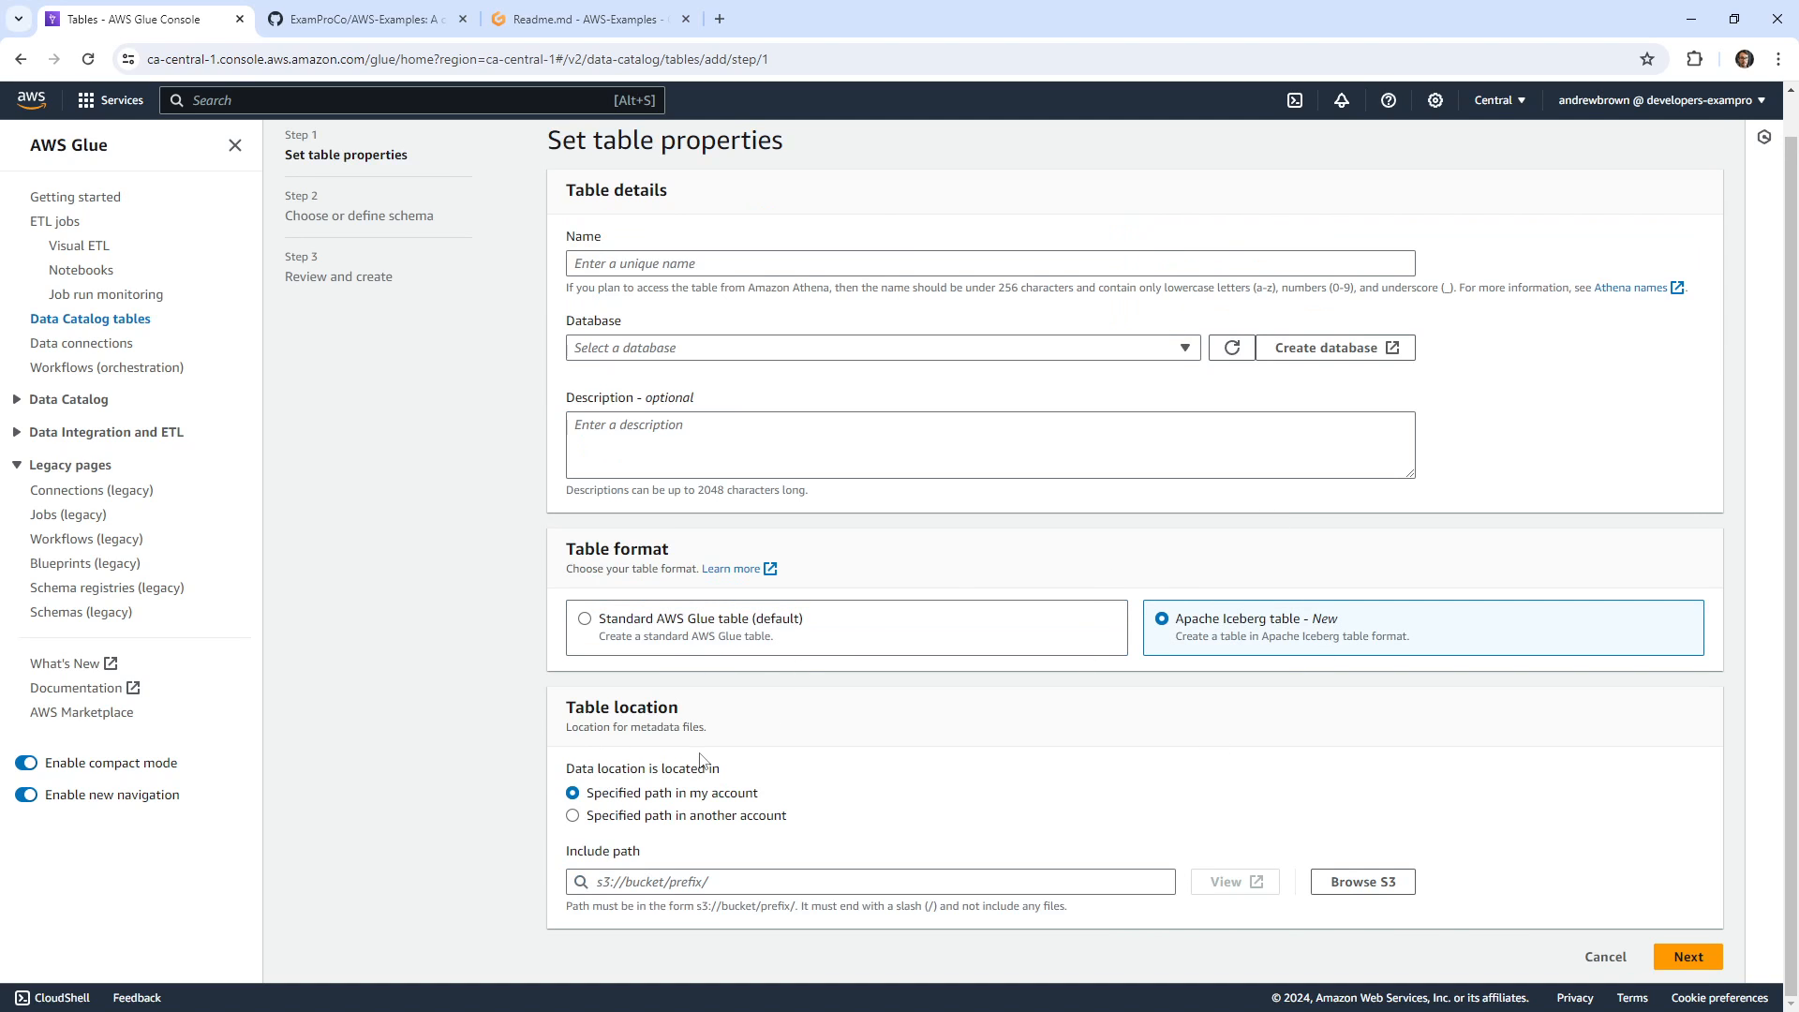
click(732, 630)
scroll(764, 736, down, 4)
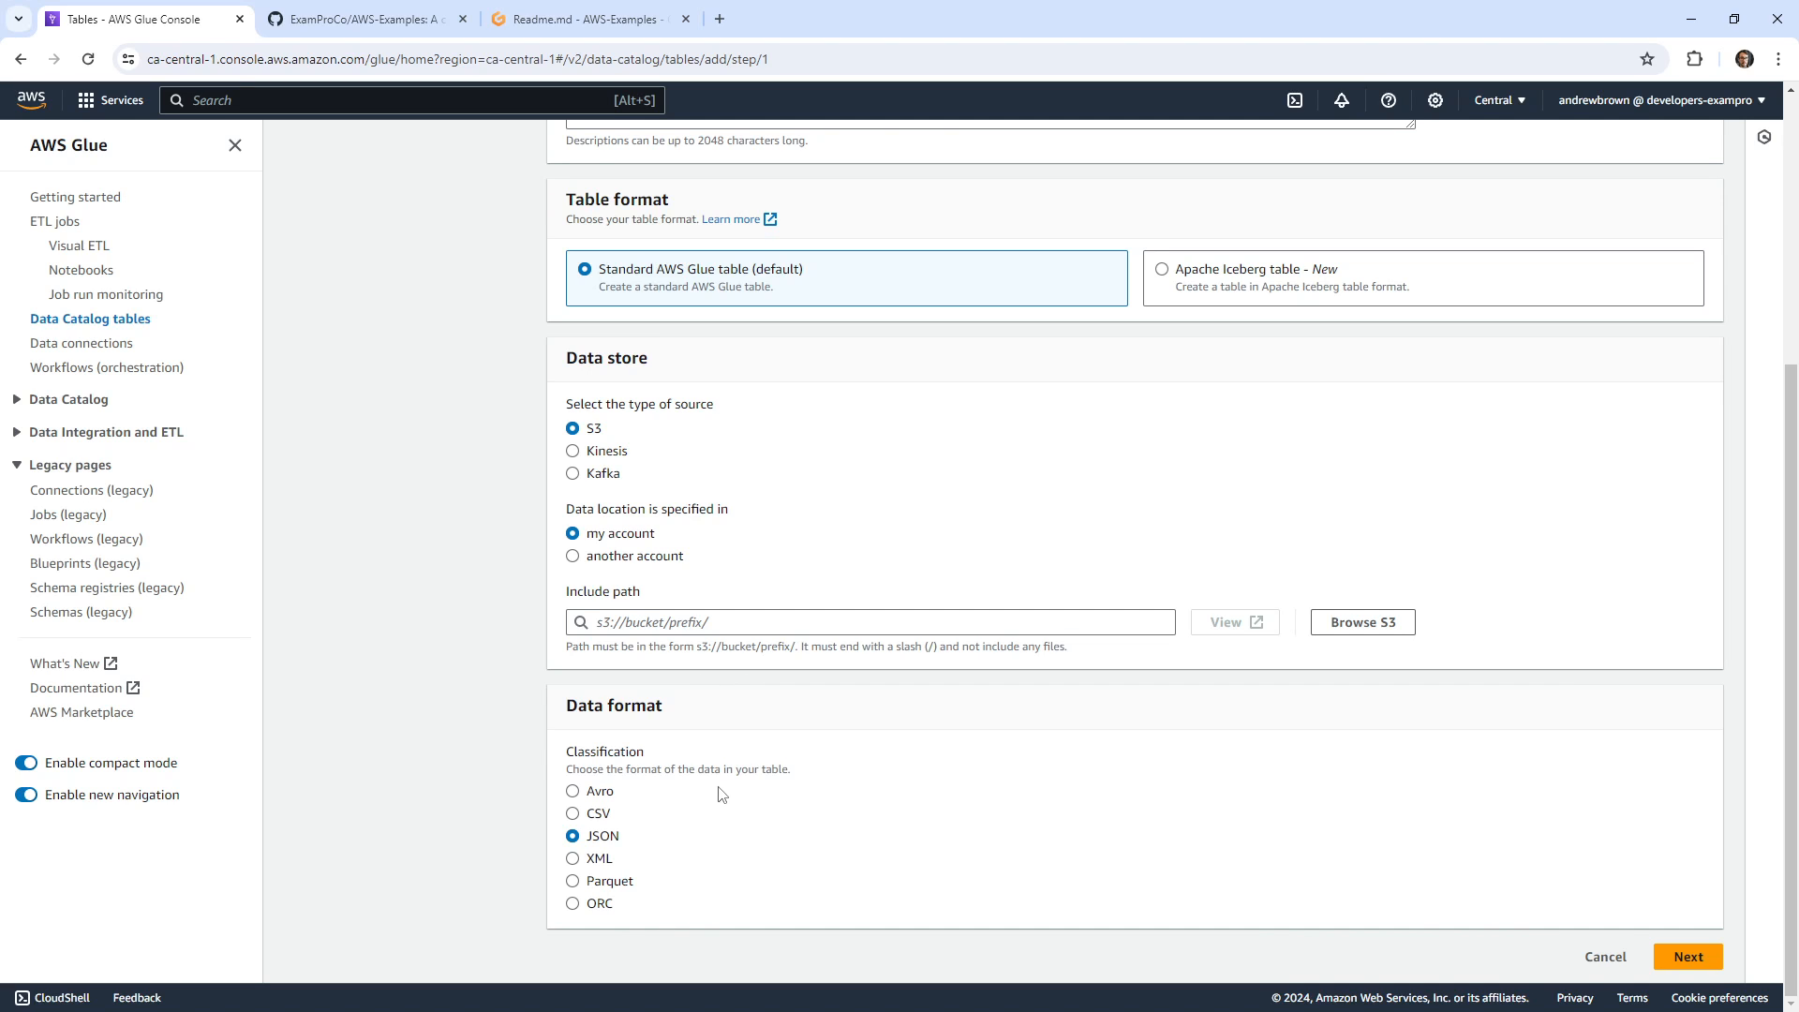
scroll(731, 792, up, 4)
scroll(1012, 592, down, 4)
scroll(954, 641, up, 1)
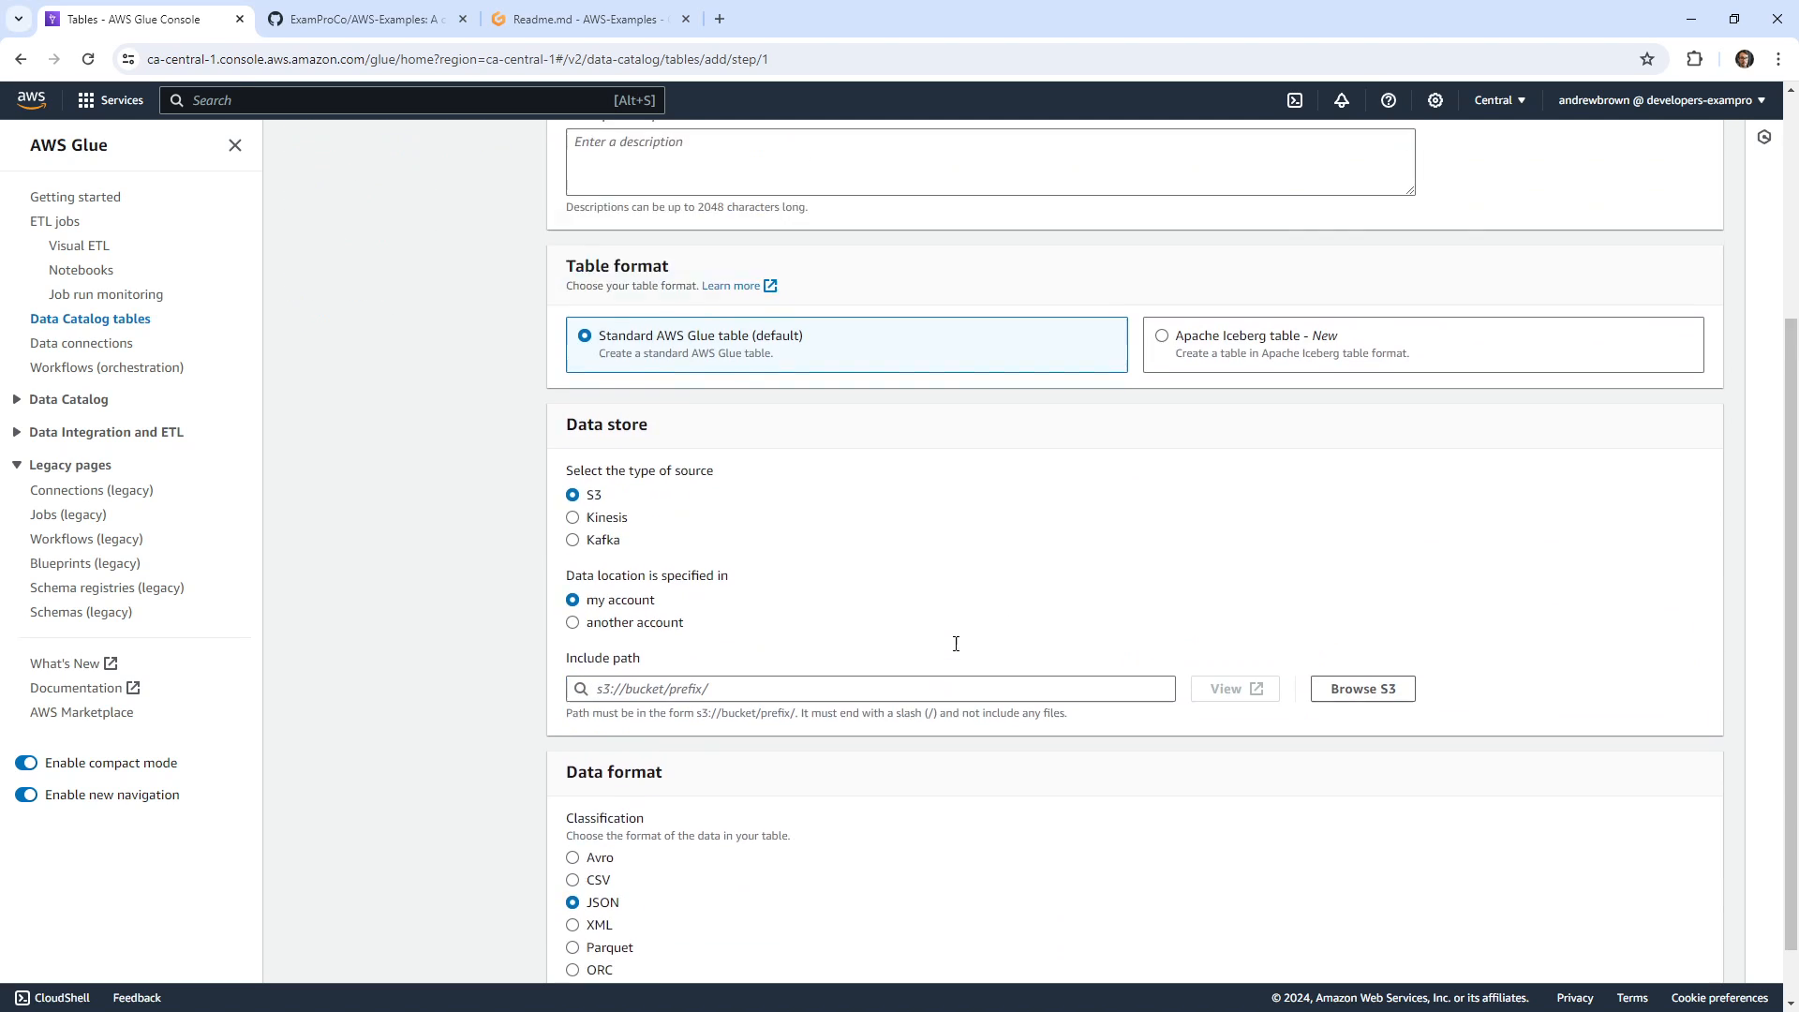
Name the new table fgfdgfgf and choose the default database.
scroll(956, 644, up, 4)
click(717, 305)
text(fgfd)
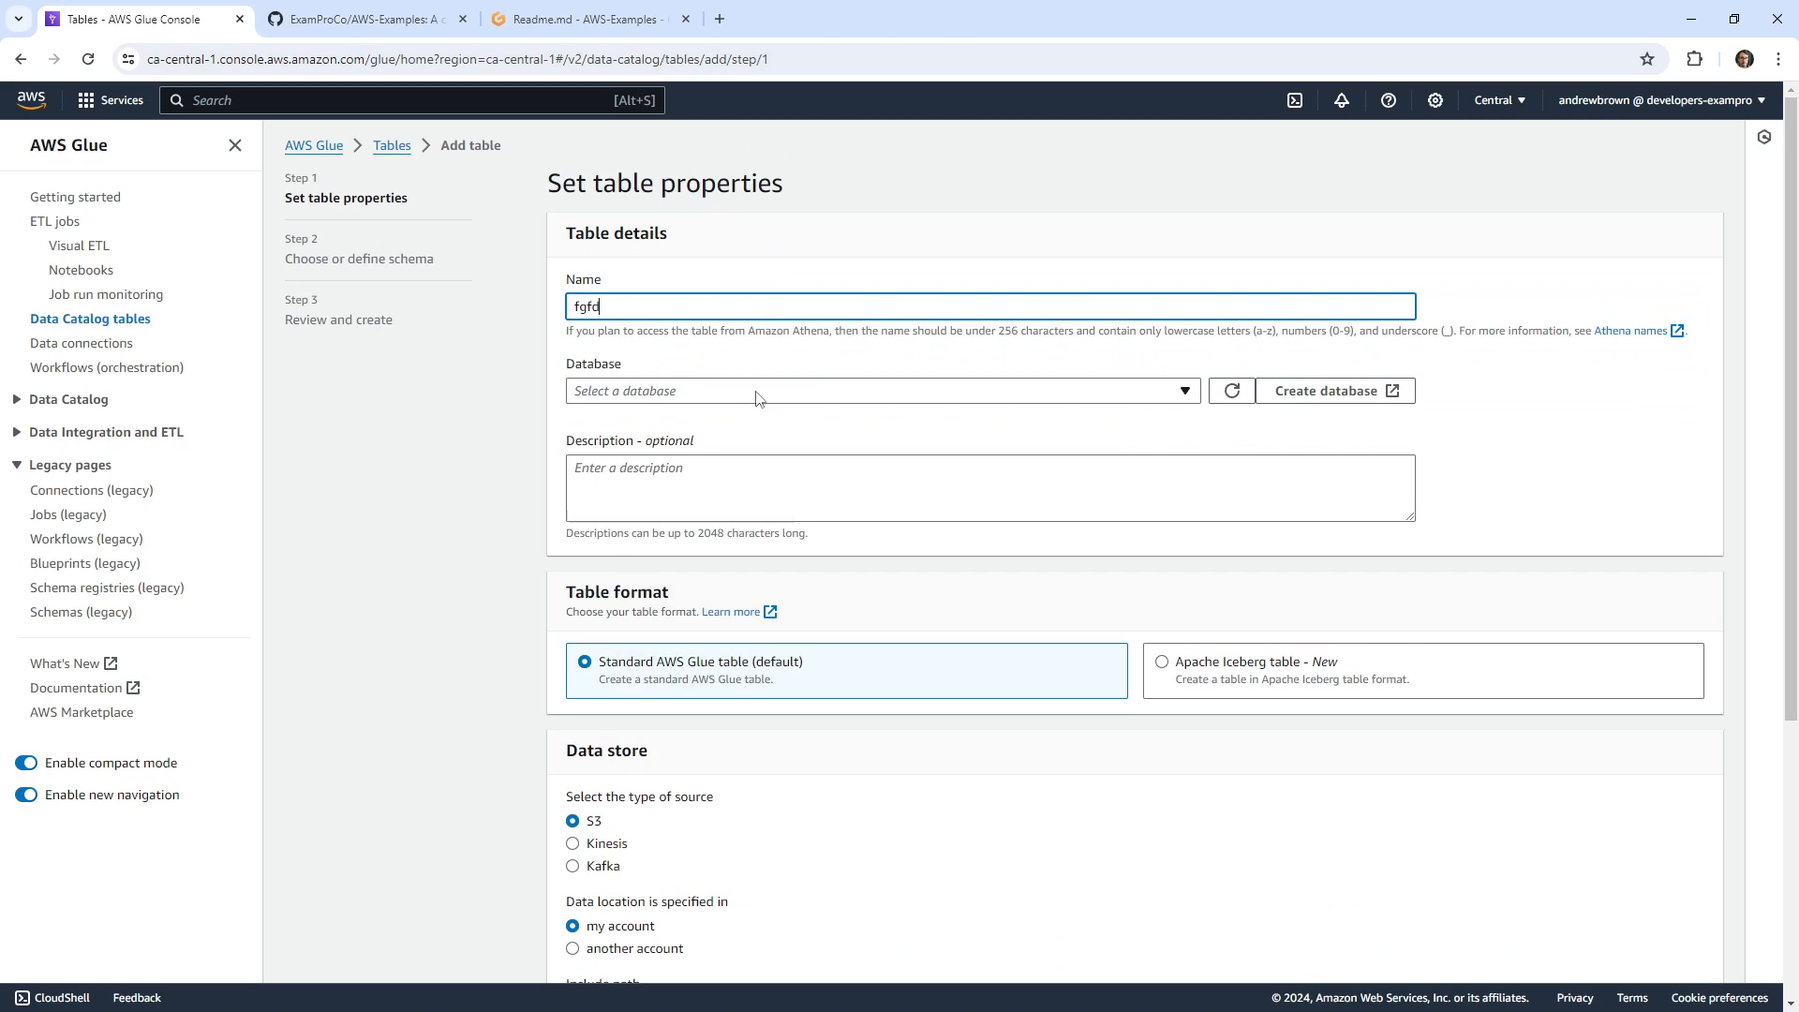
text(gfgf)
click(759, 391)
click(715, 469)
Set the data format to CSV and the S3 include path to s3://bayko-tf-lab/test/.
scroll(1159, 735, down, 4)
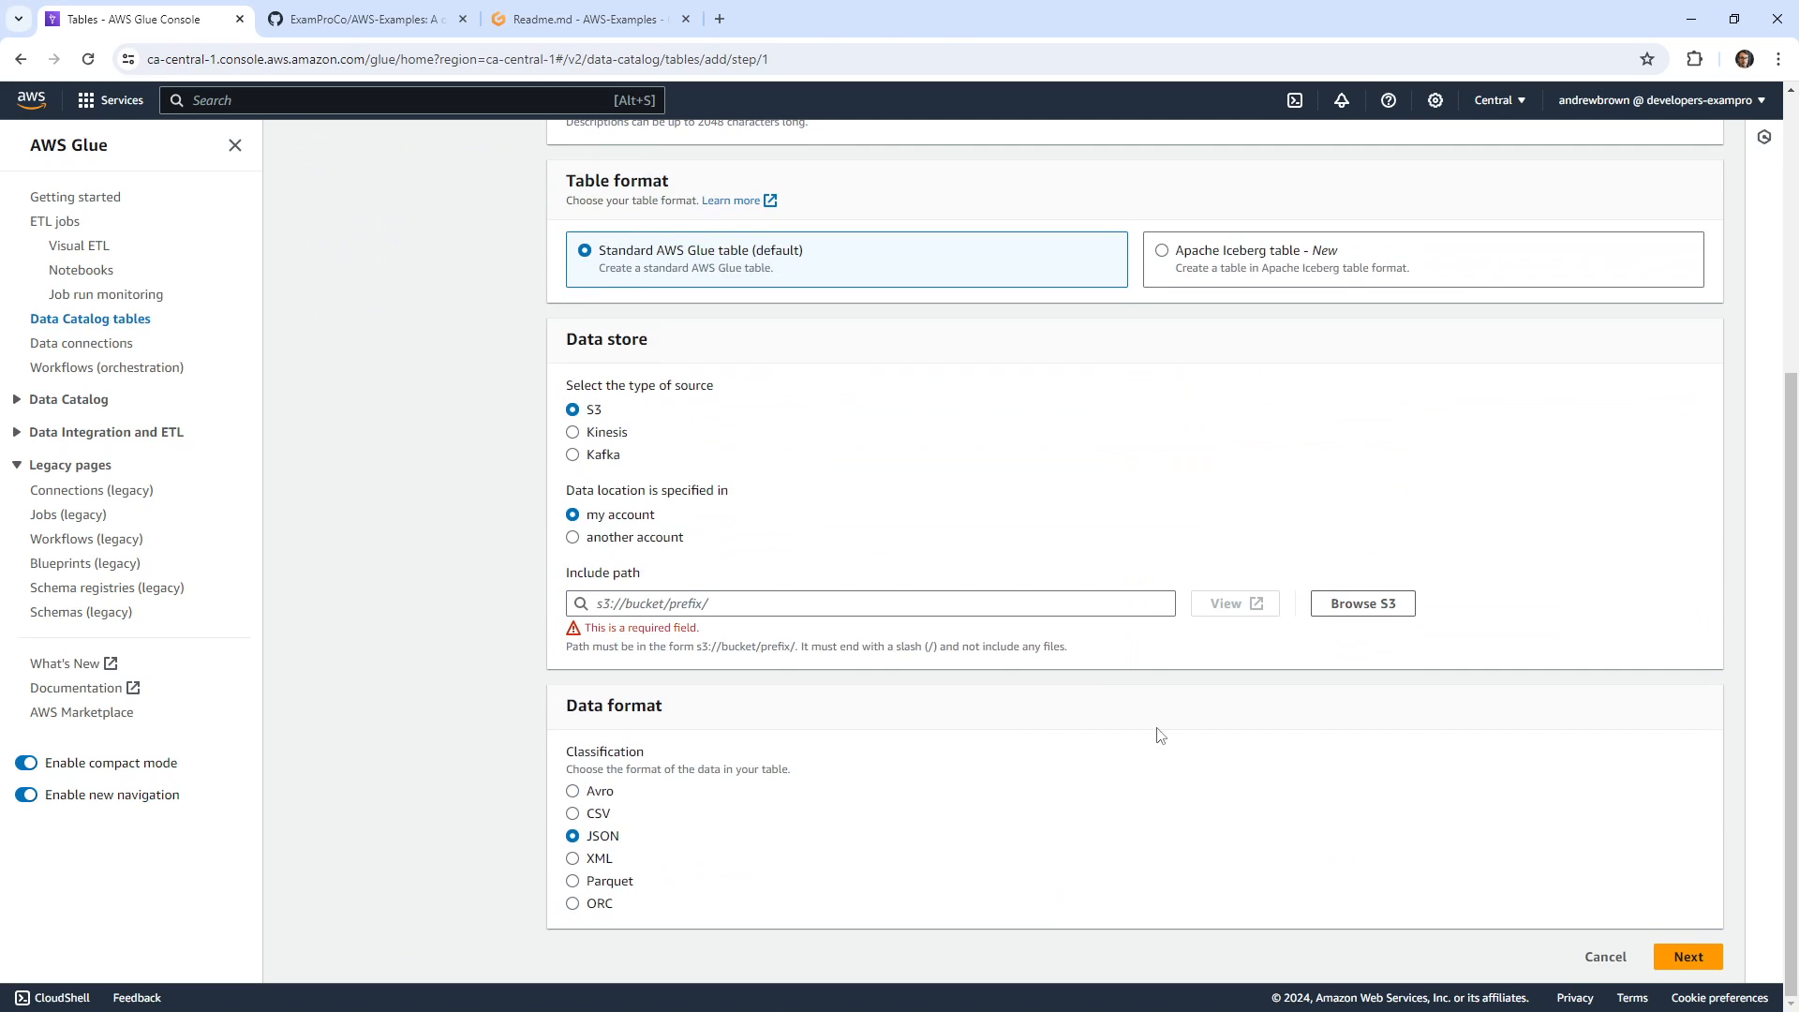
click(571, 815)
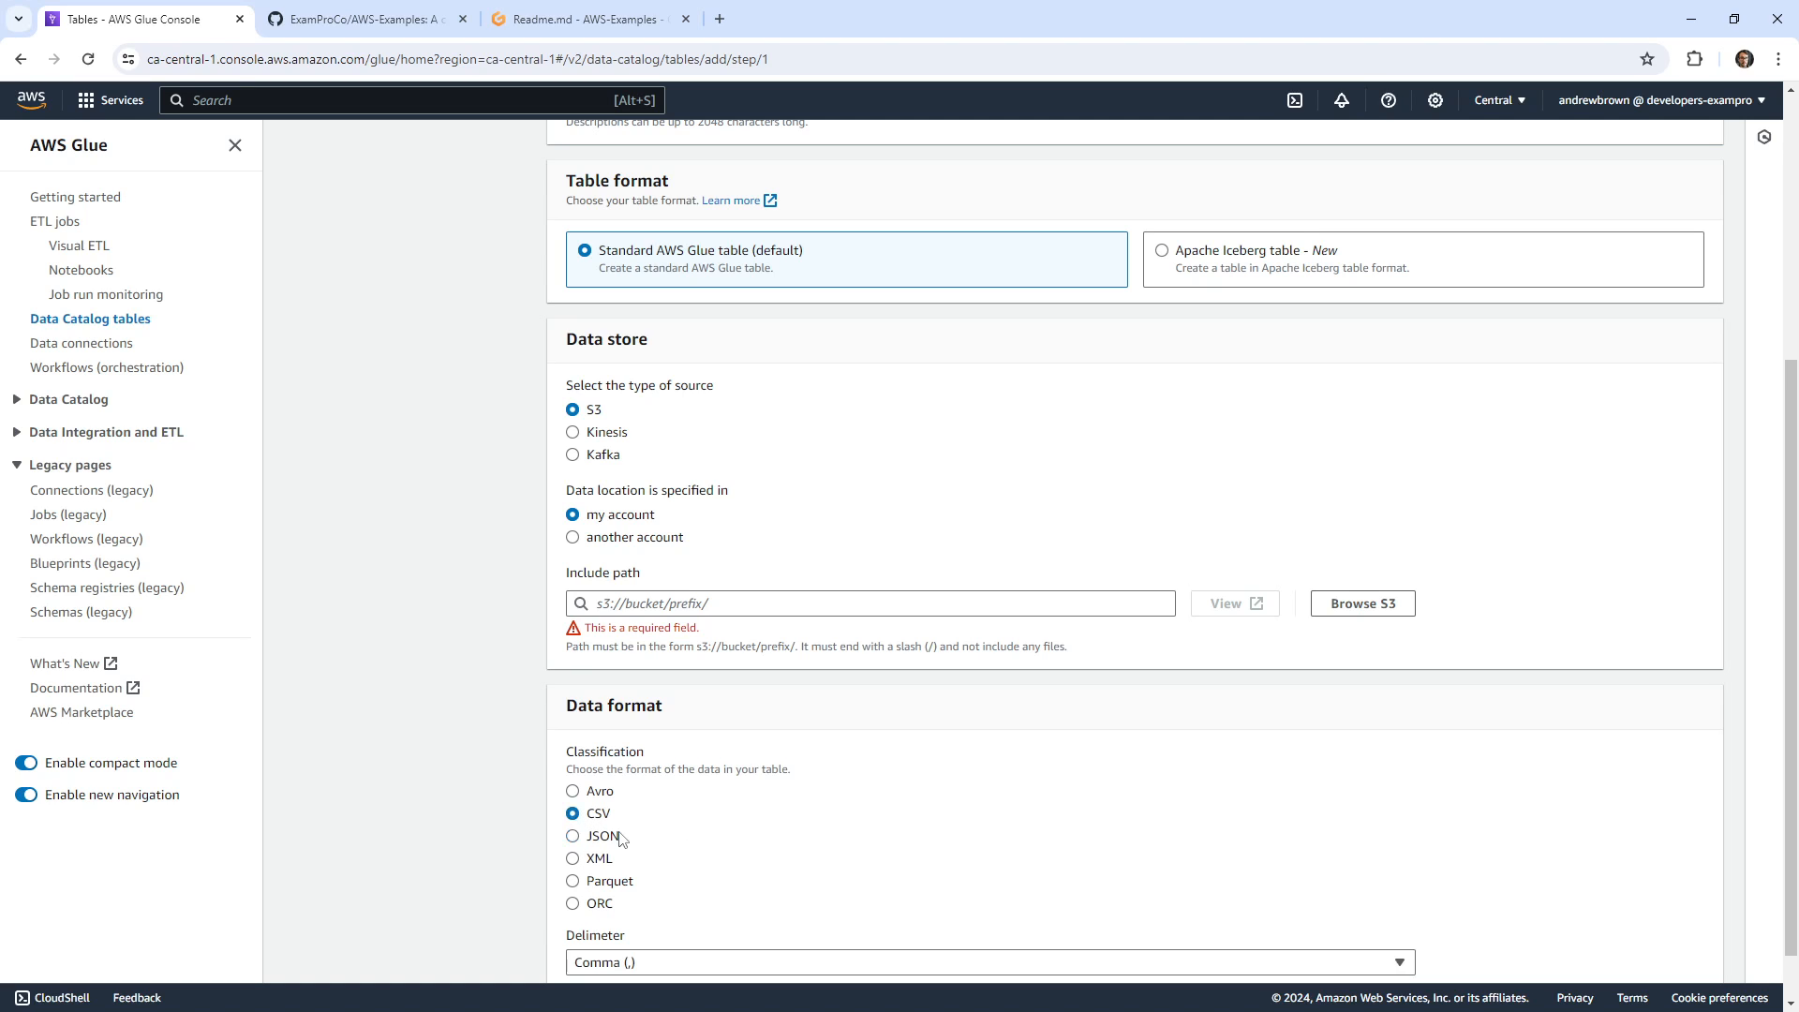
click(1350, 603)
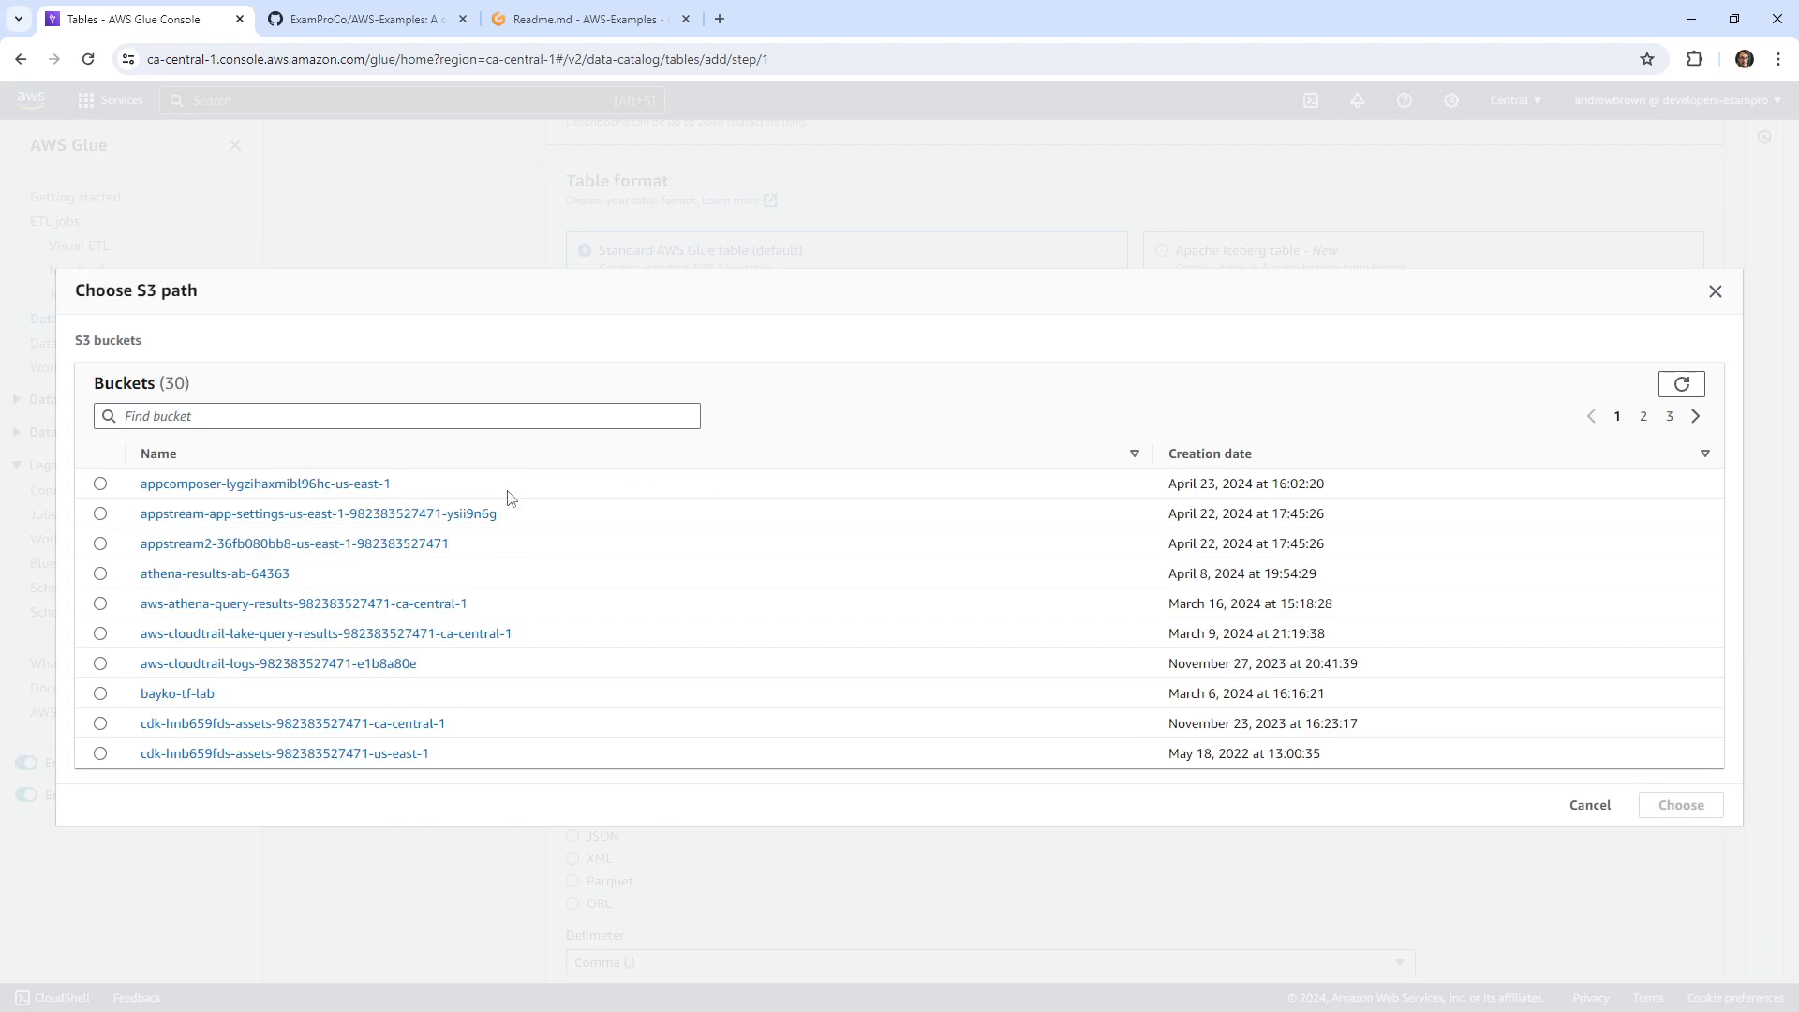
click(101, 694)
click(1679, 805)
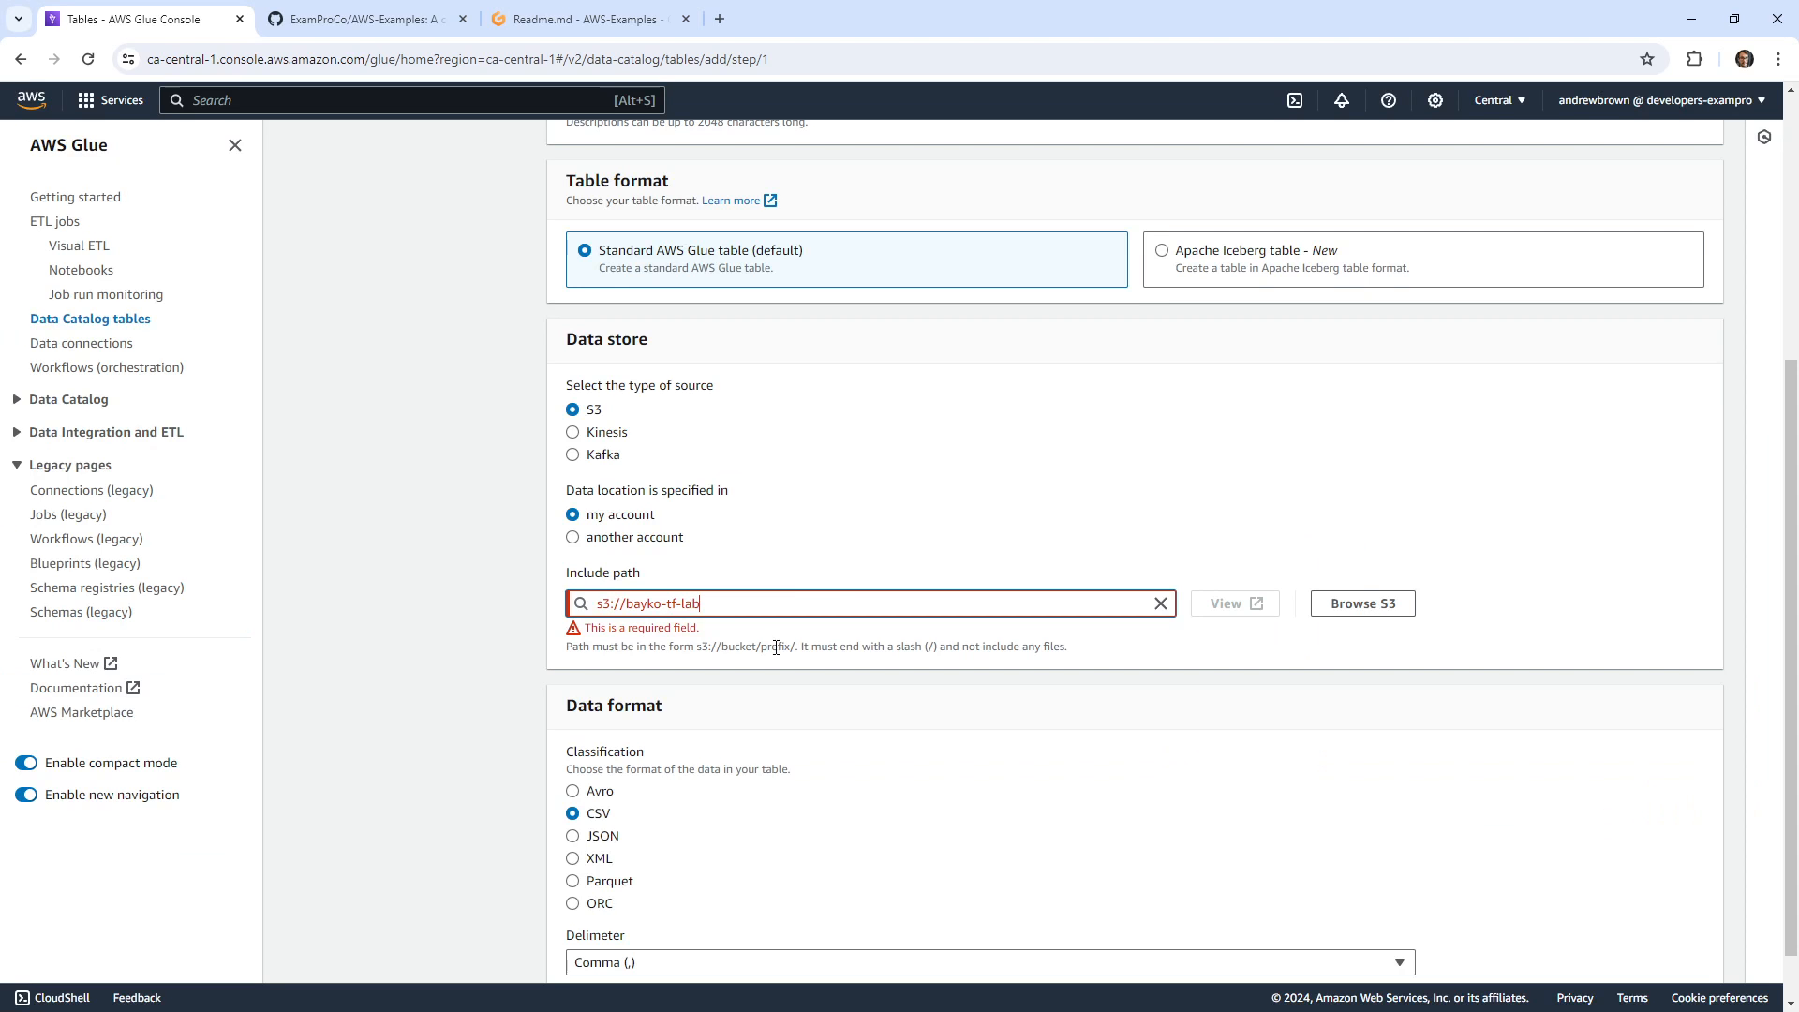
text(/test/)
scroll(1058, 431, down, 1)
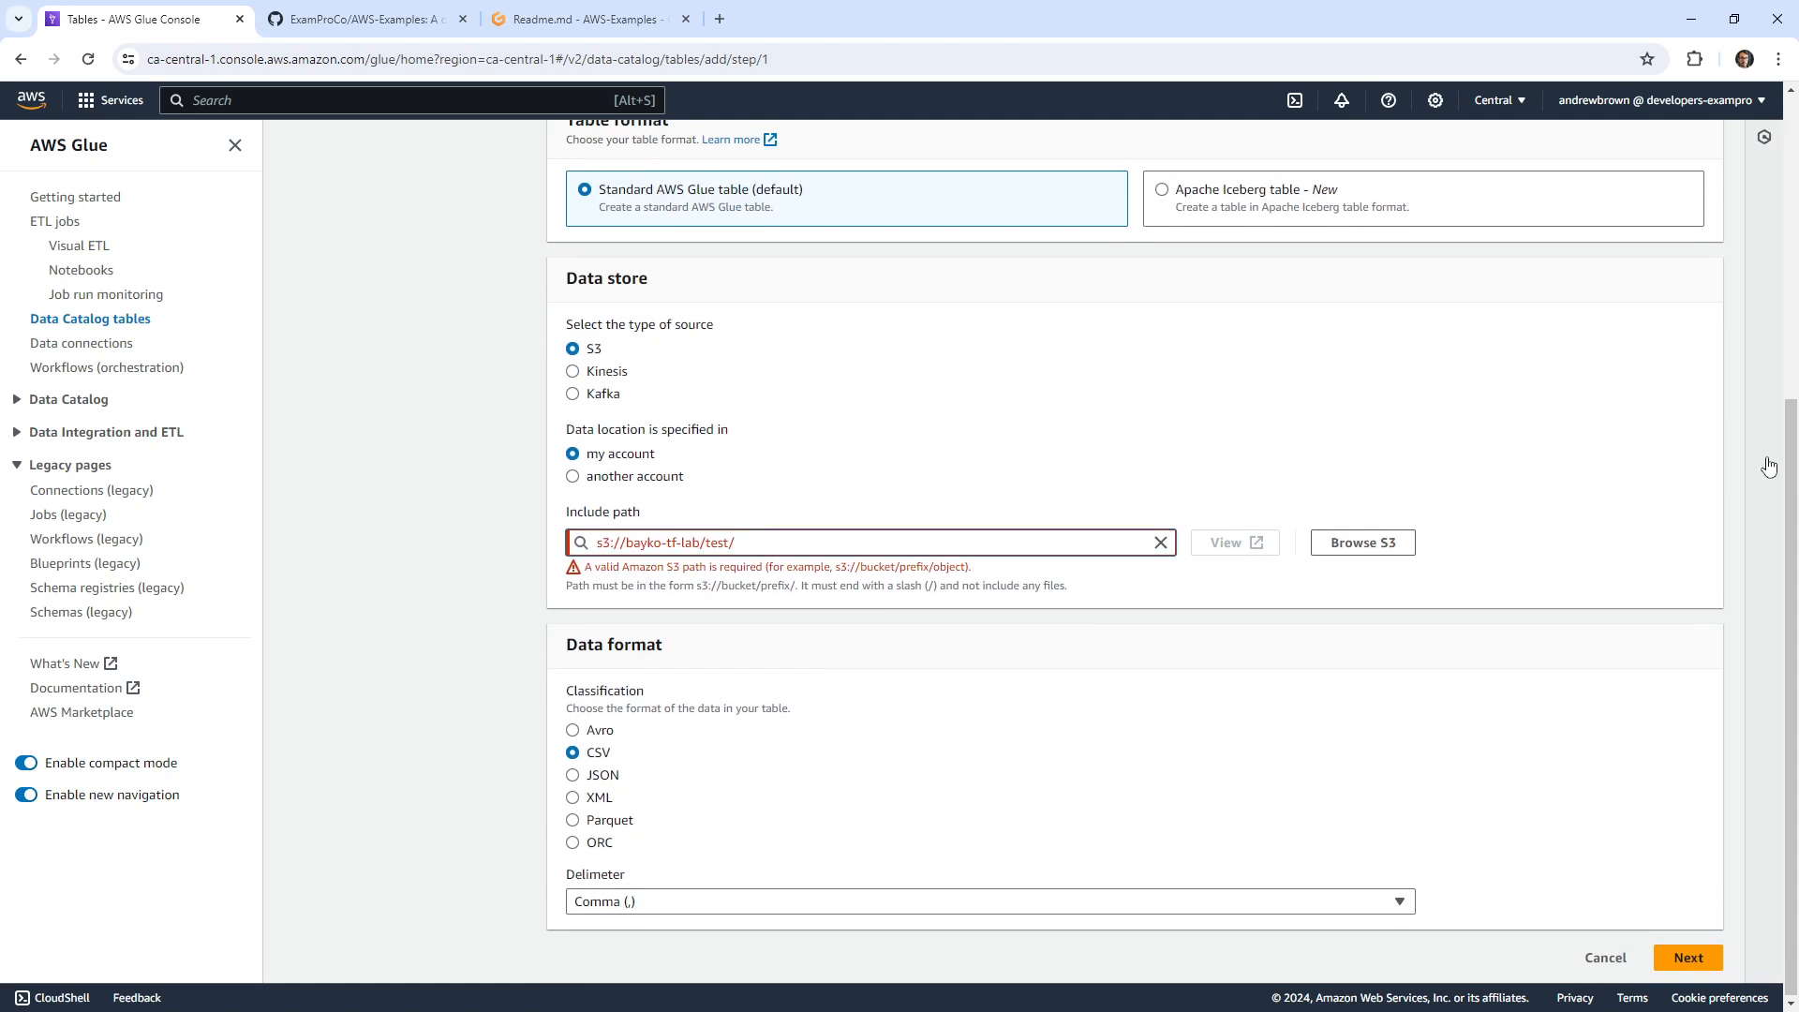
Examine the new table's schema entry and partition index options, and leave the unfinished table for the add-crawler form.
click(1685, 957)
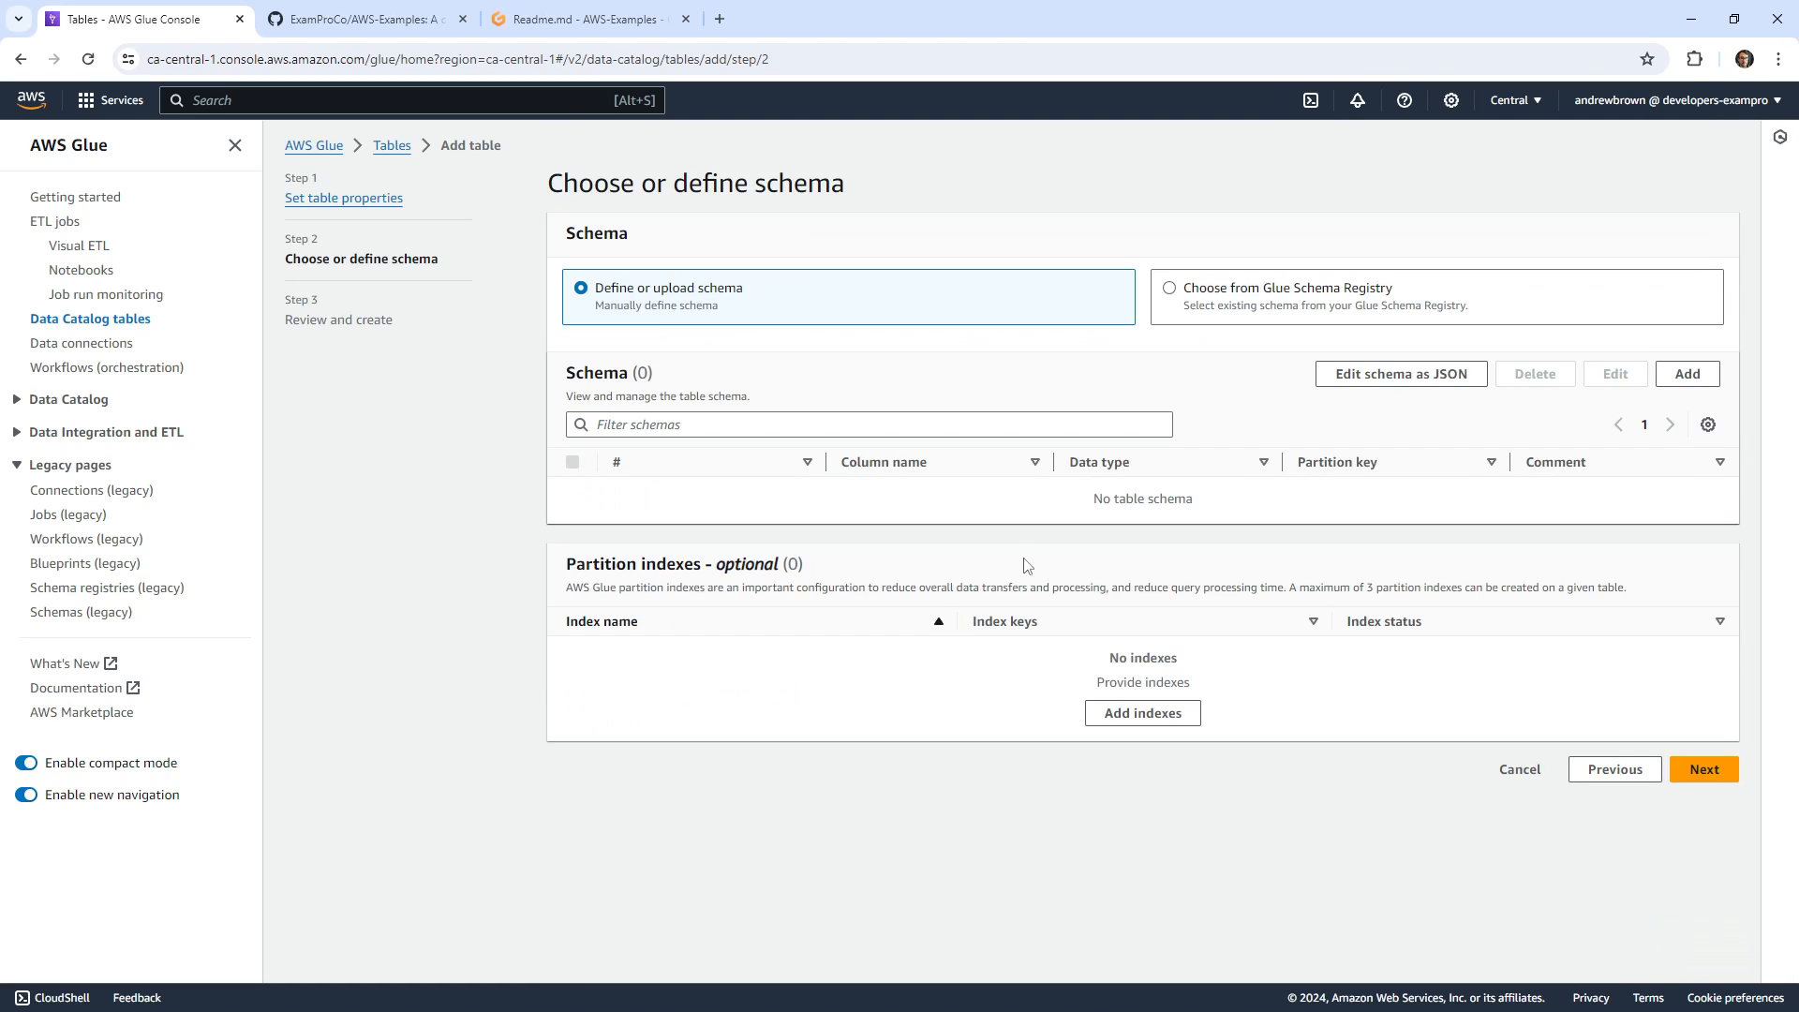
click(1702, 379)
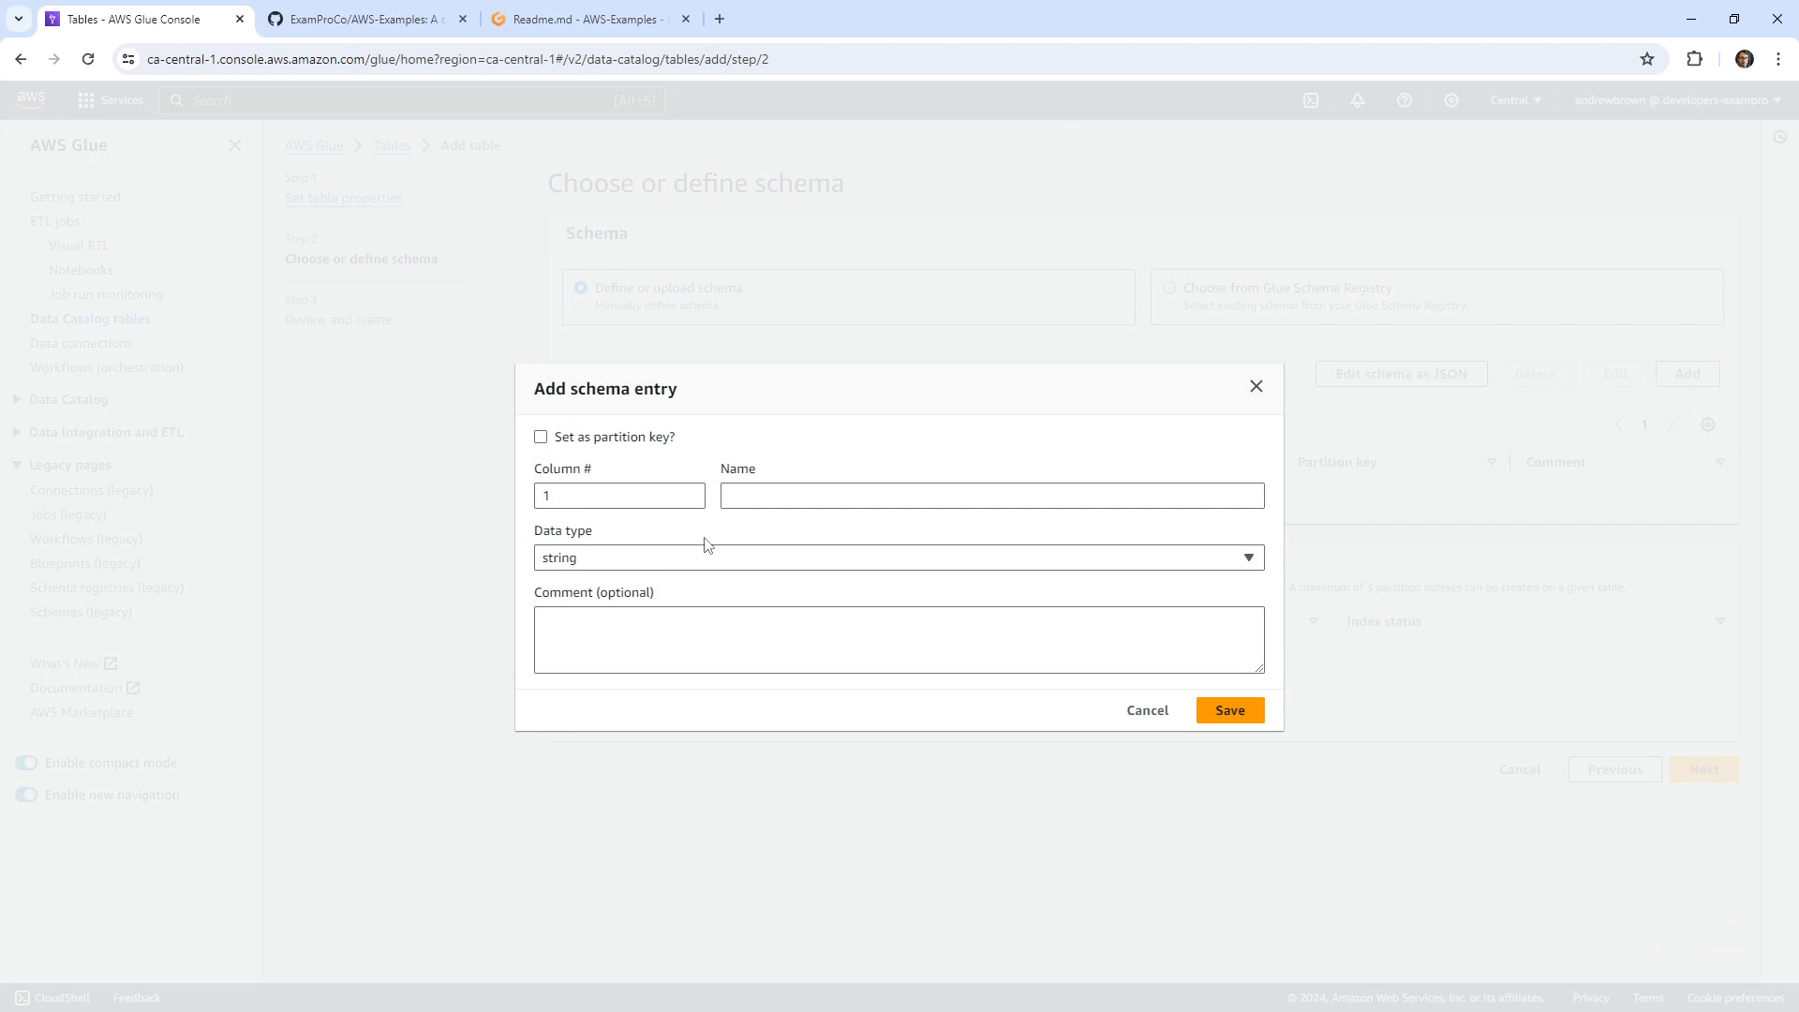
click(1257, 387)
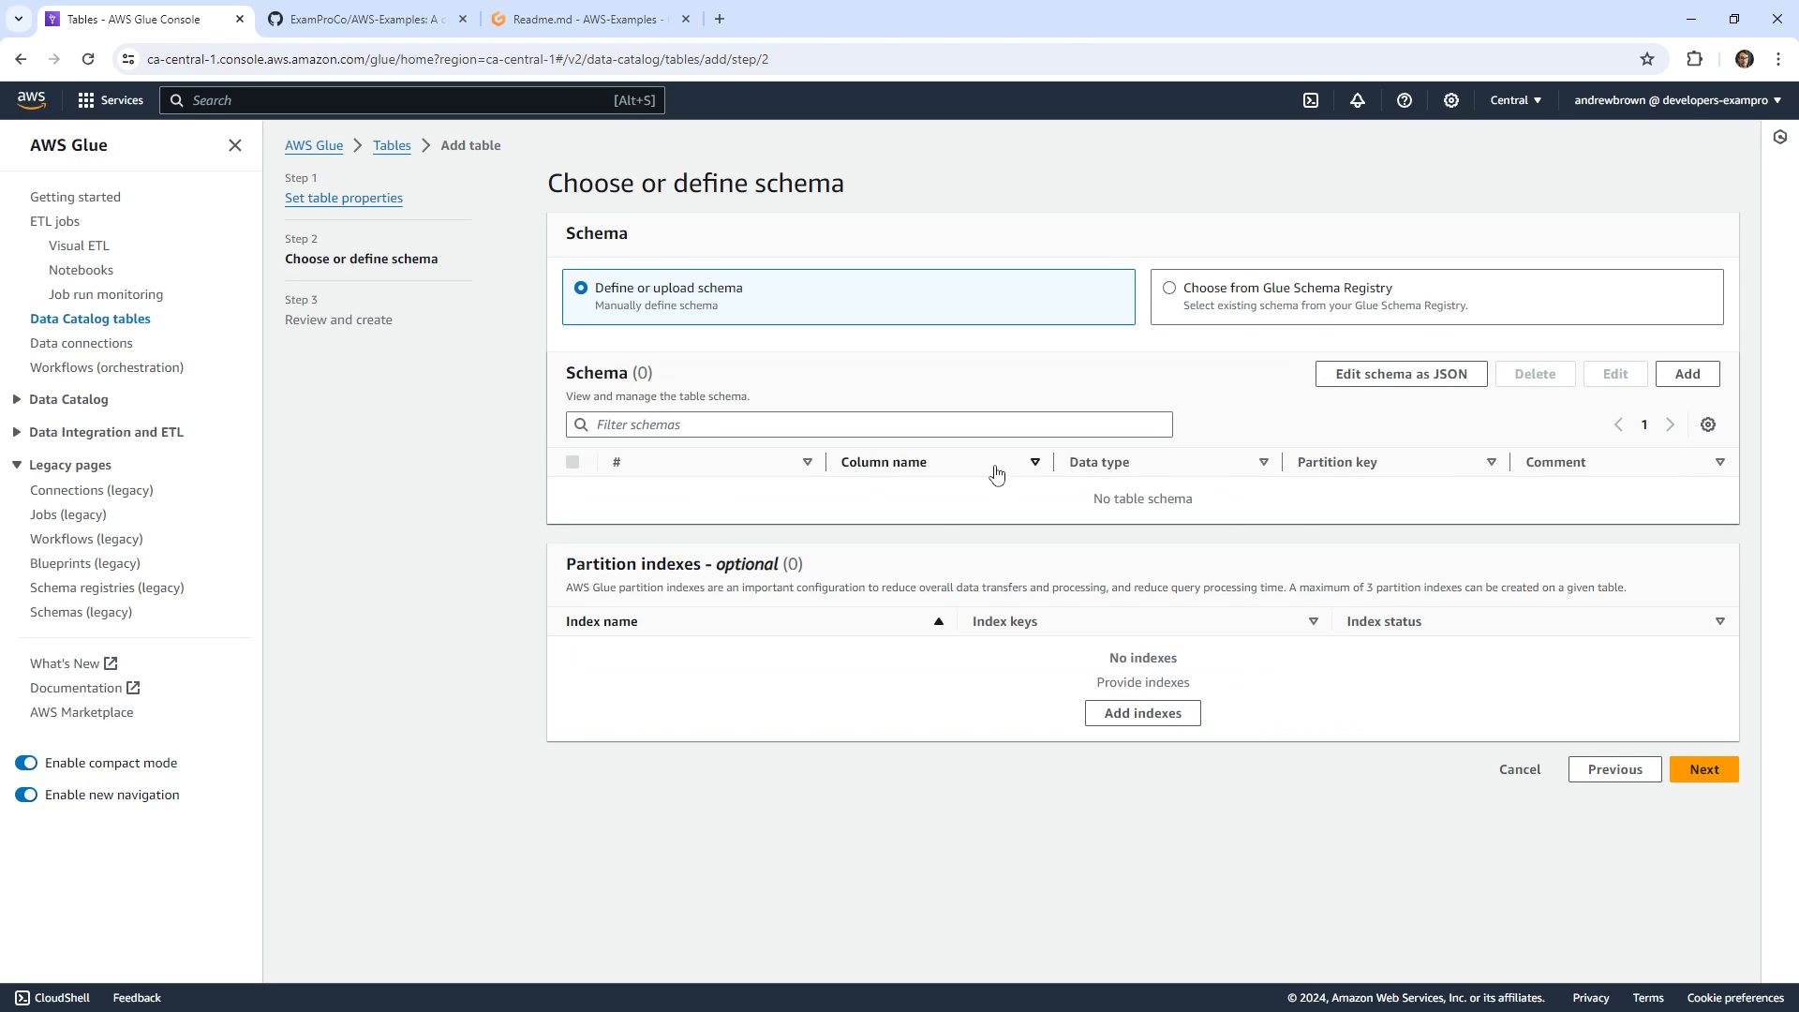
drag(724, 563, 926, 666)
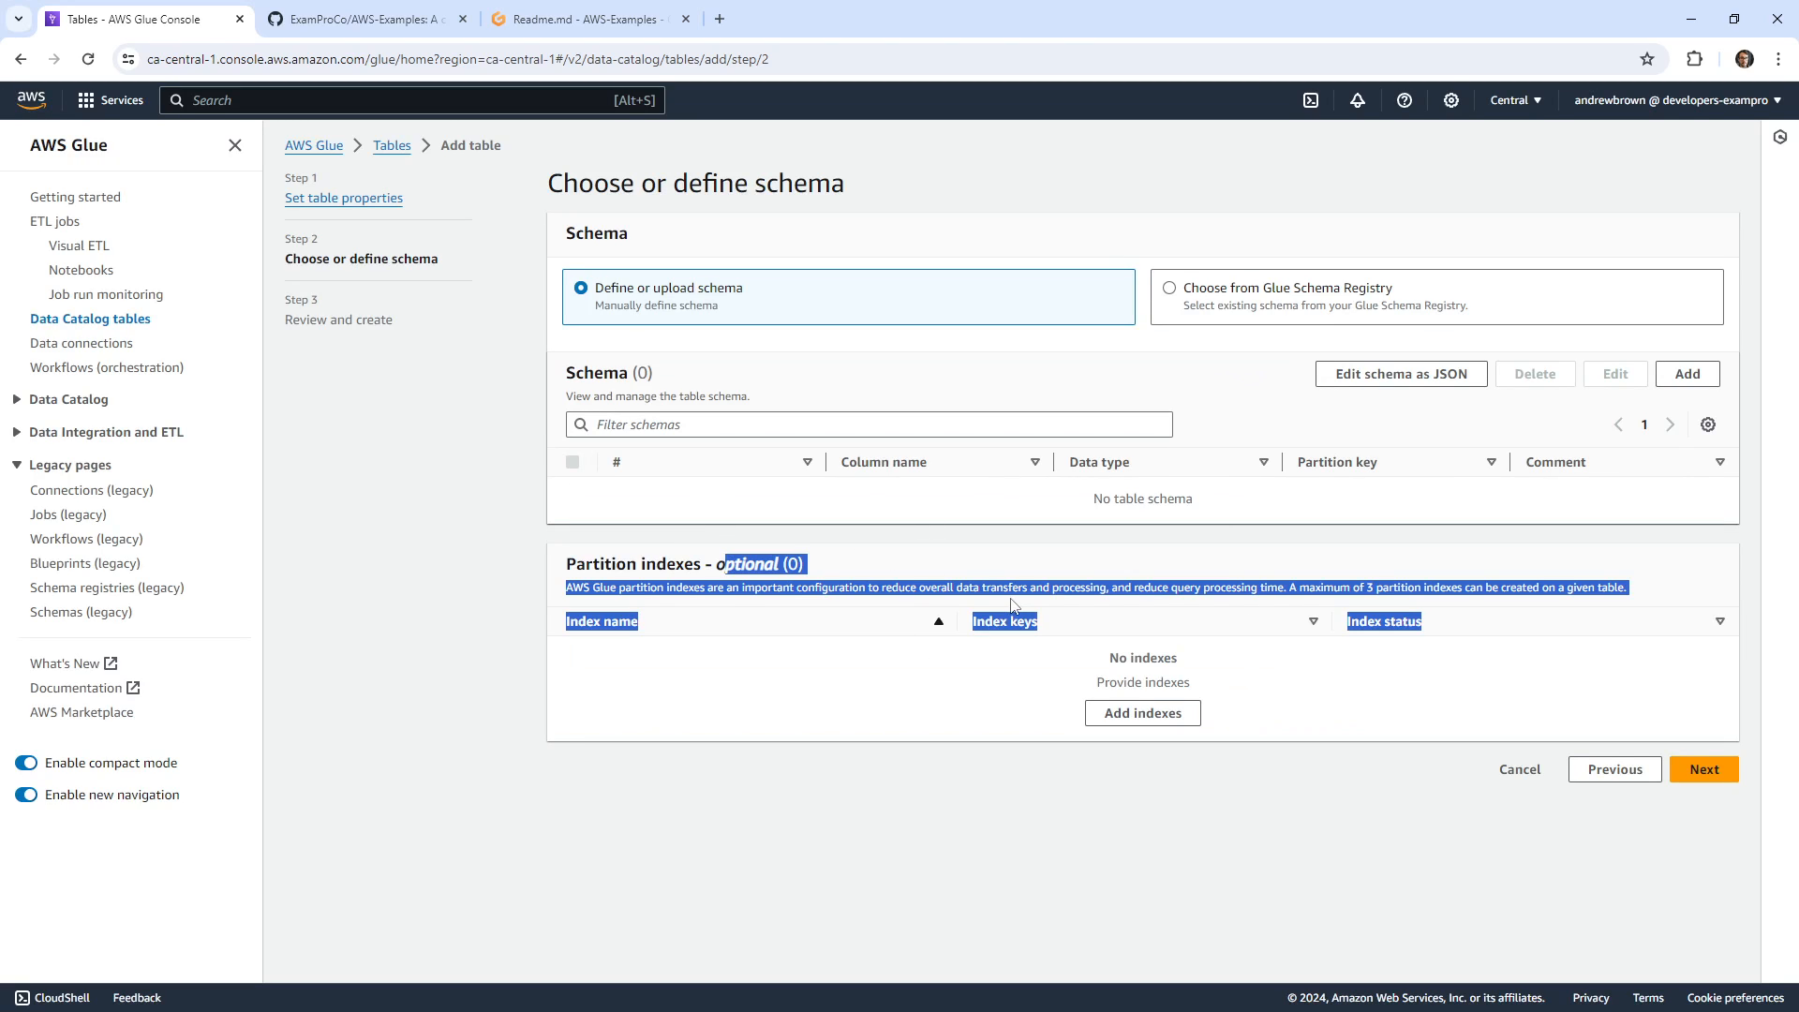
click(1012, 604)
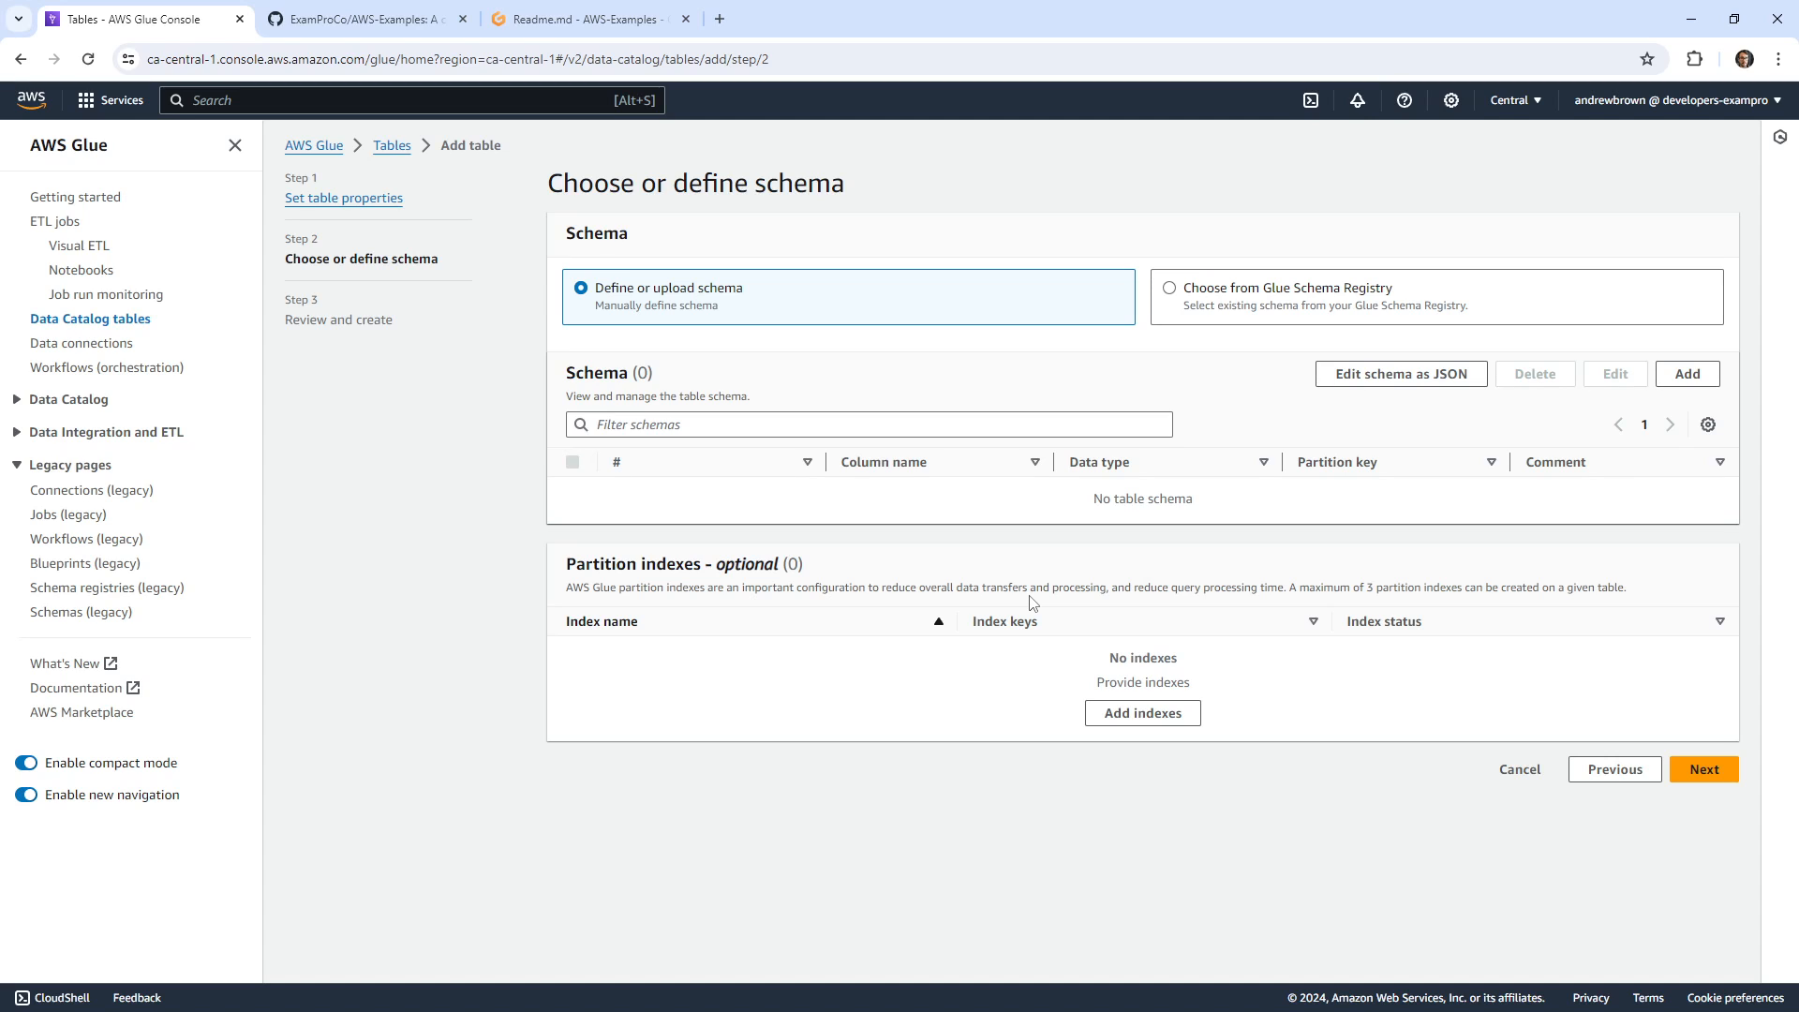
click(397, 147)
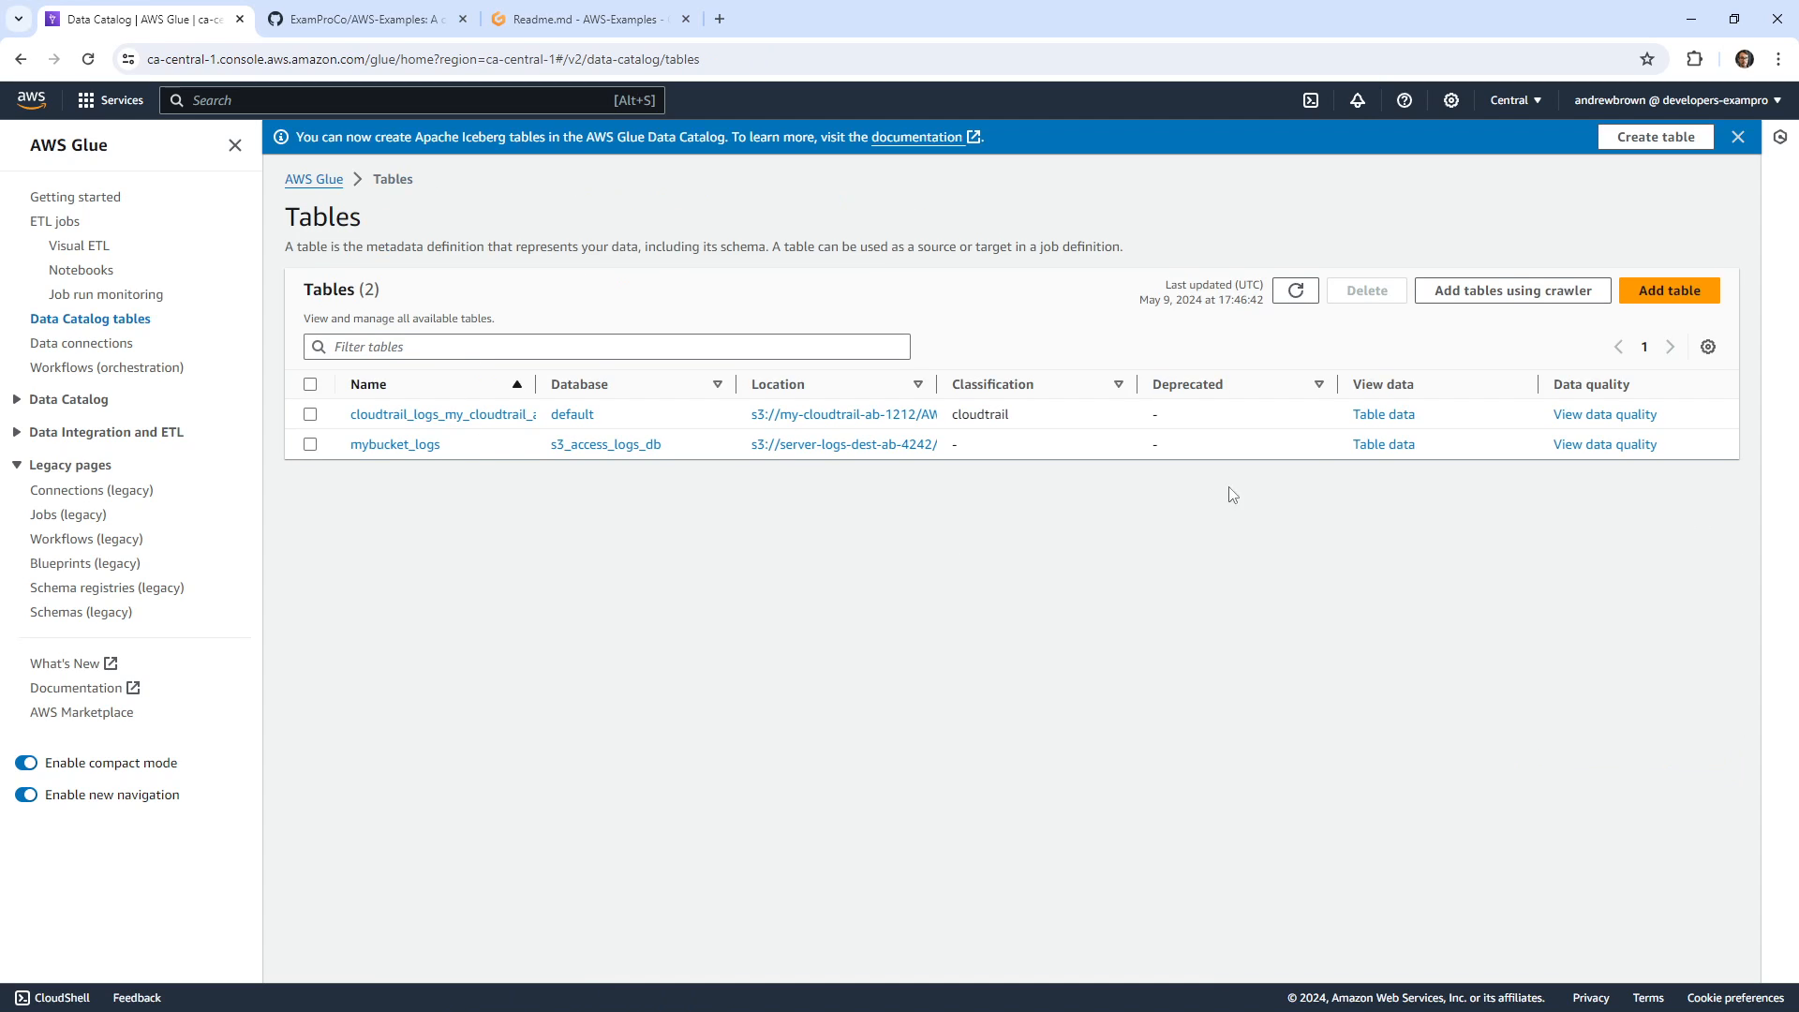
click(1509, 298)
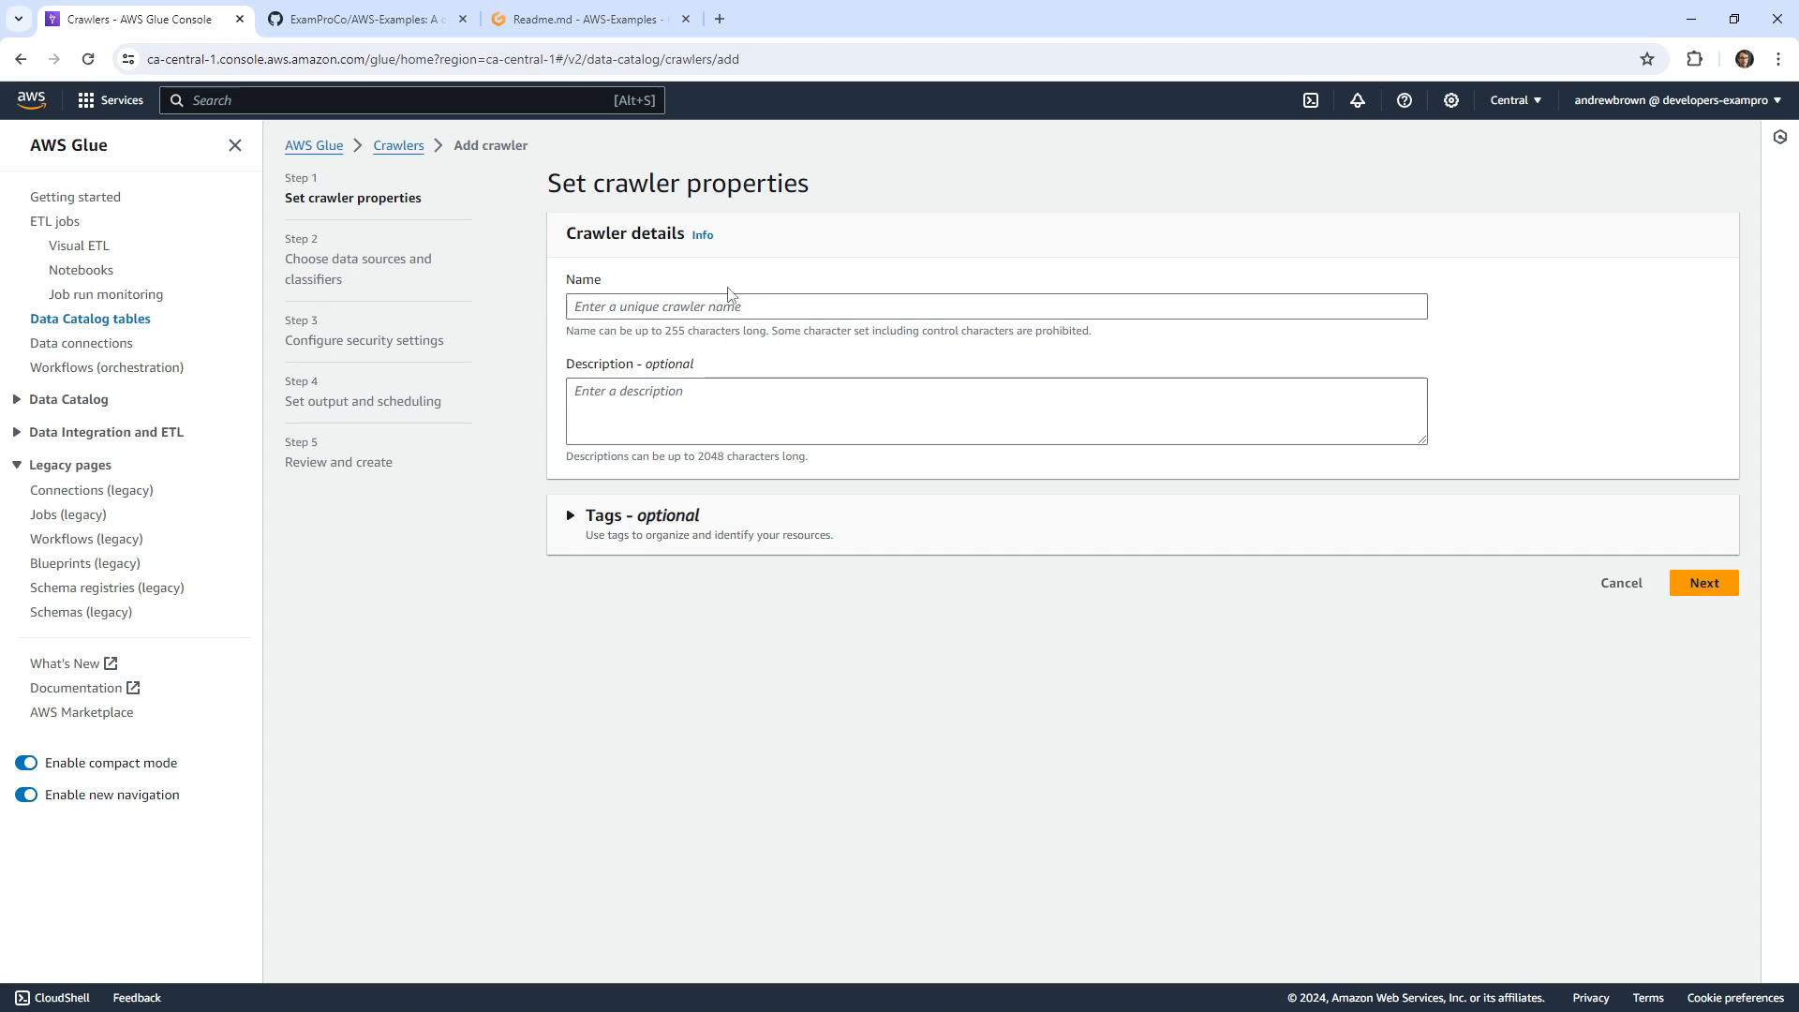
Switch to the Gitpod Readme and copy the create-database command from the AWS Glue Database section.
click(575, 16)
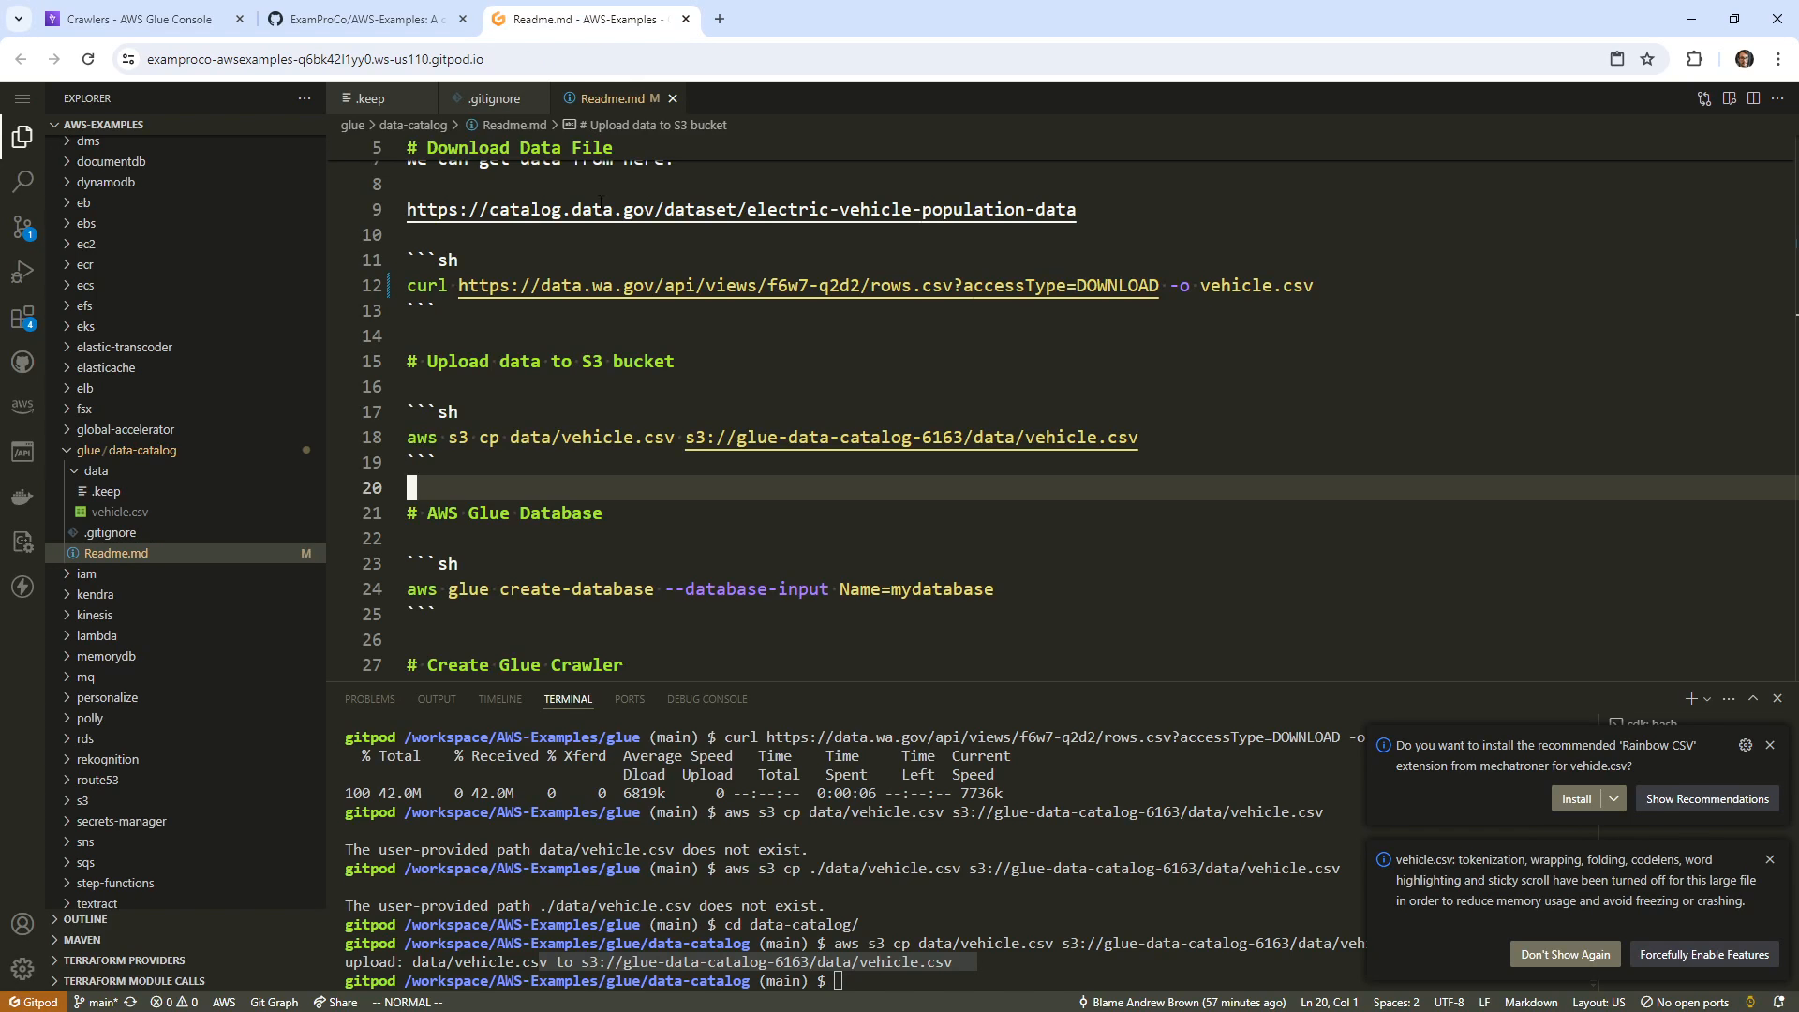
scroll(745, 361, down, 4)
scroll(568, 516, down, 2)
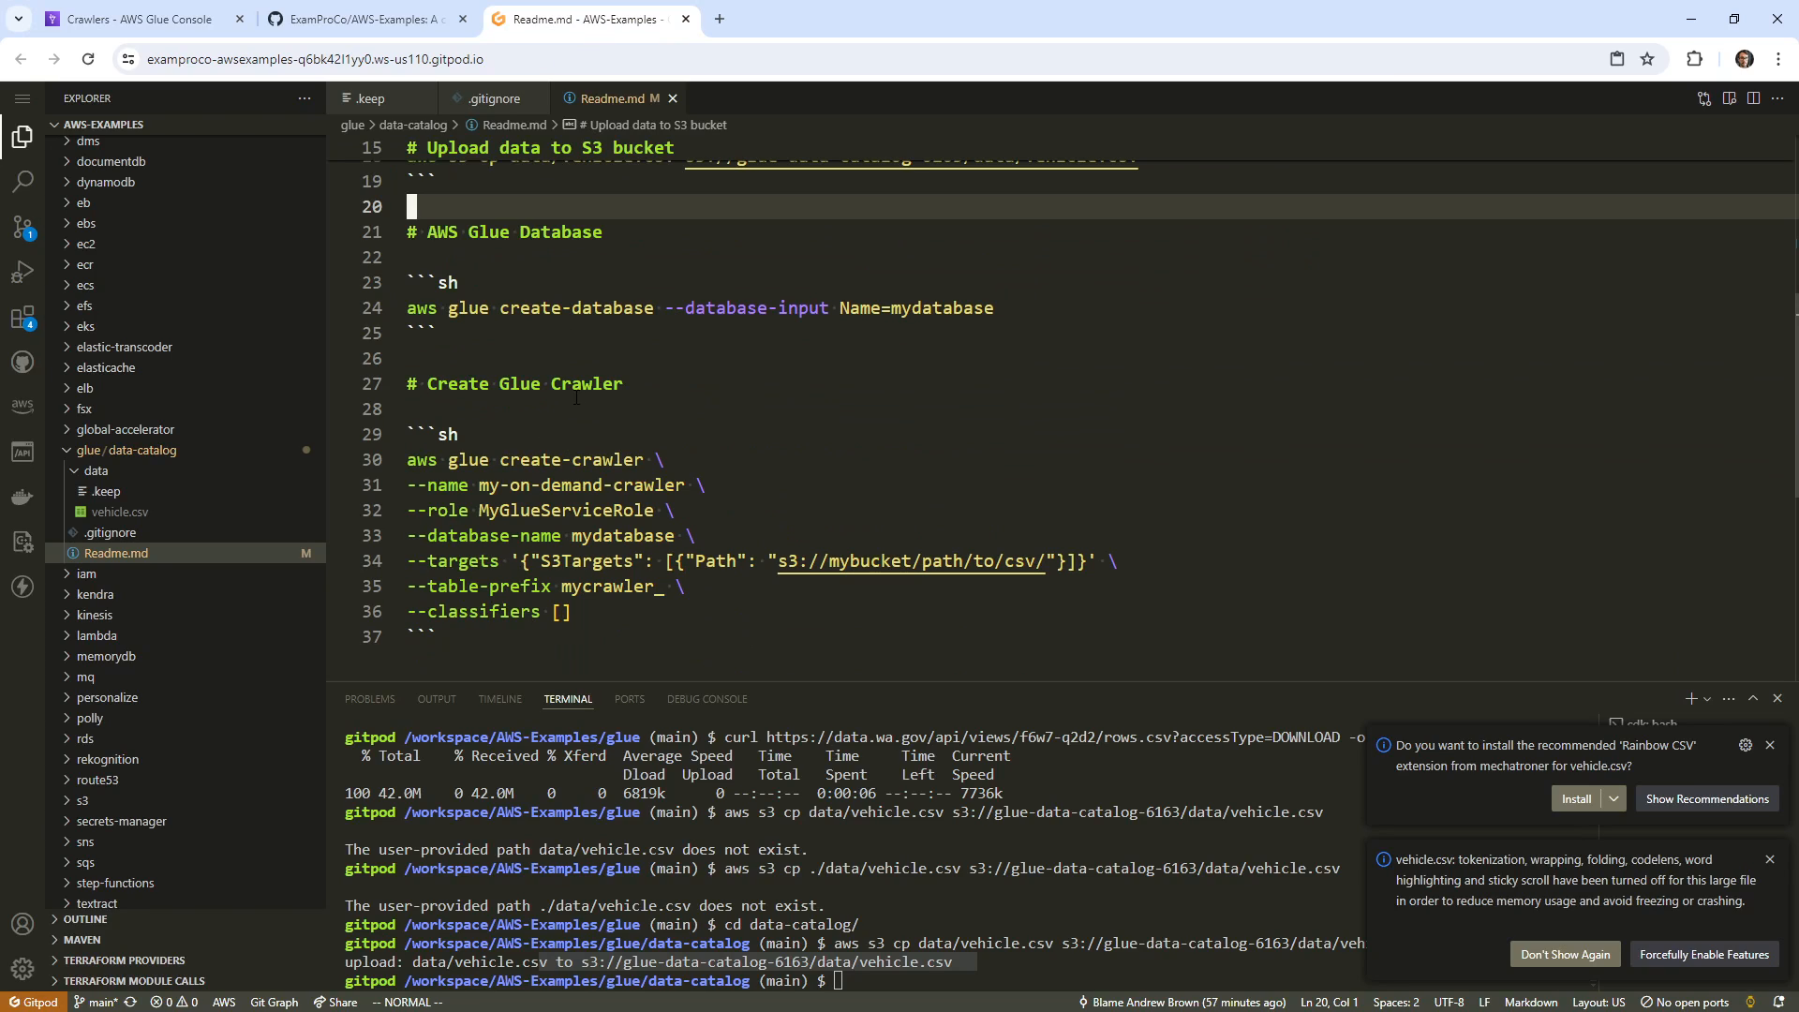
click(575, 401)
drag(1053, 310, 410, 309)
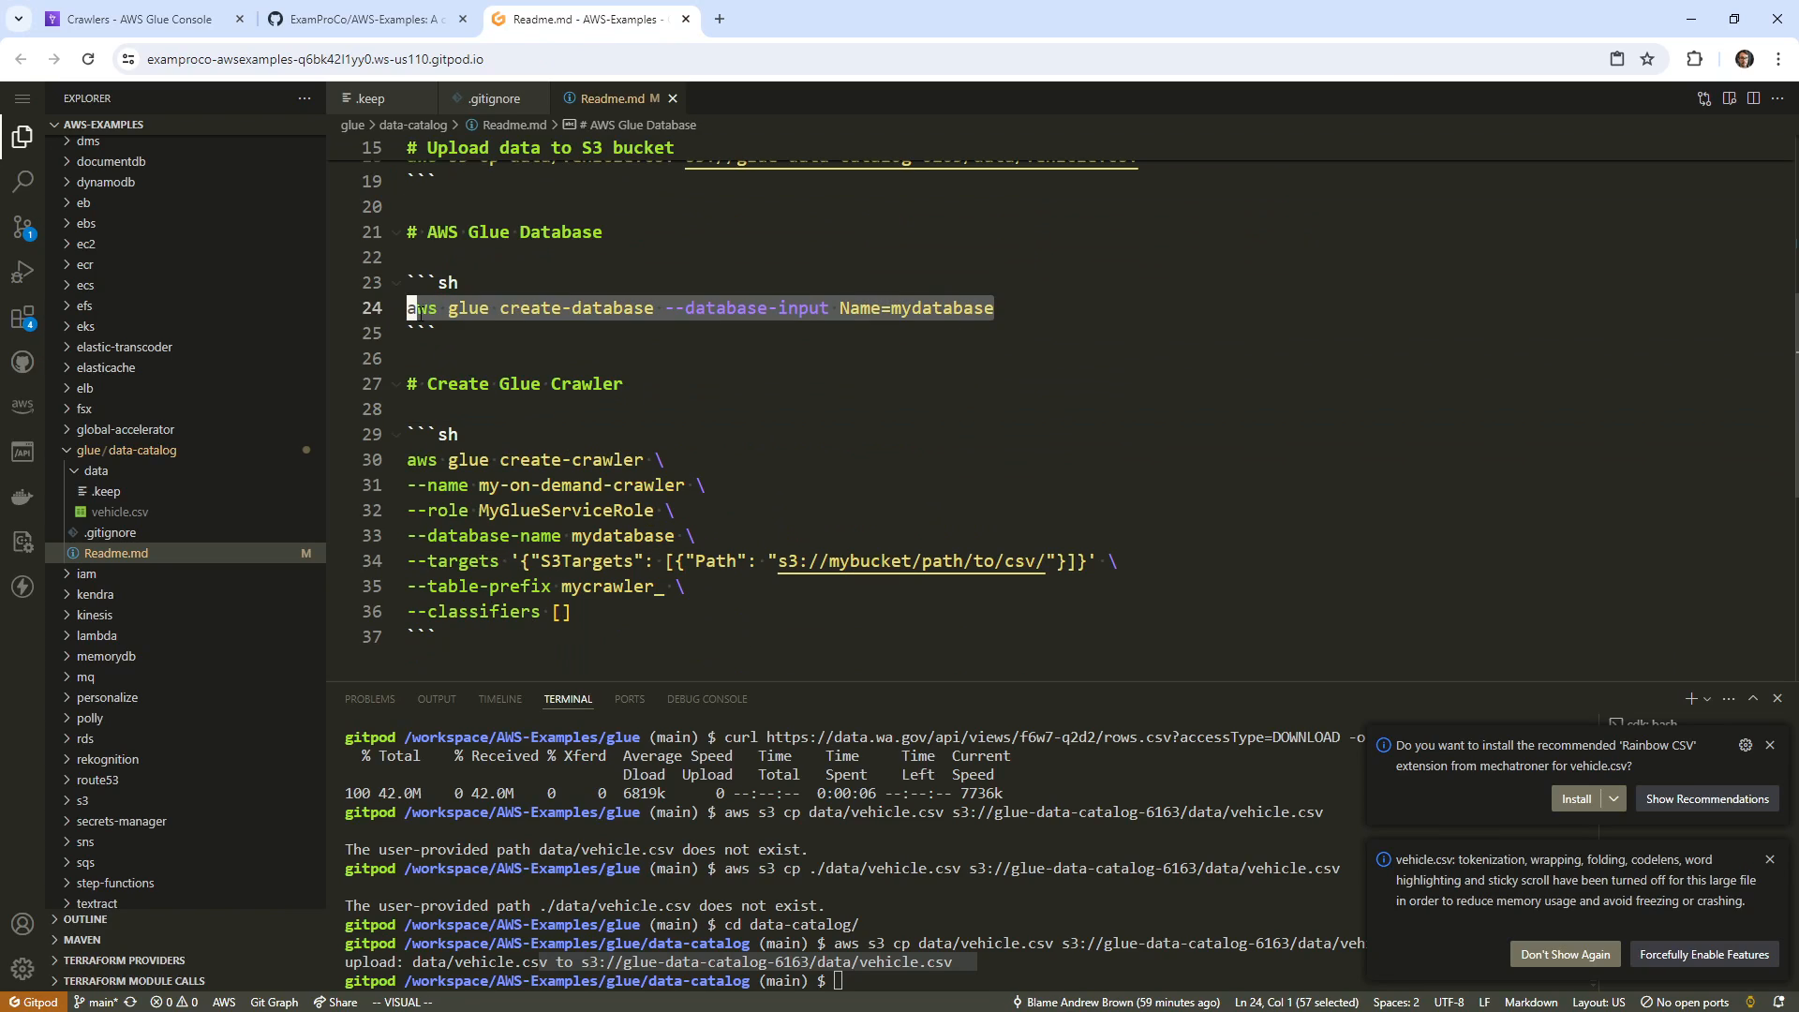
right_click(413, 311)
click(554, 593)
Dismiss the two extension notifications in the Gitpod editor and try to run the copied command in the terminal.
click(140, 18)
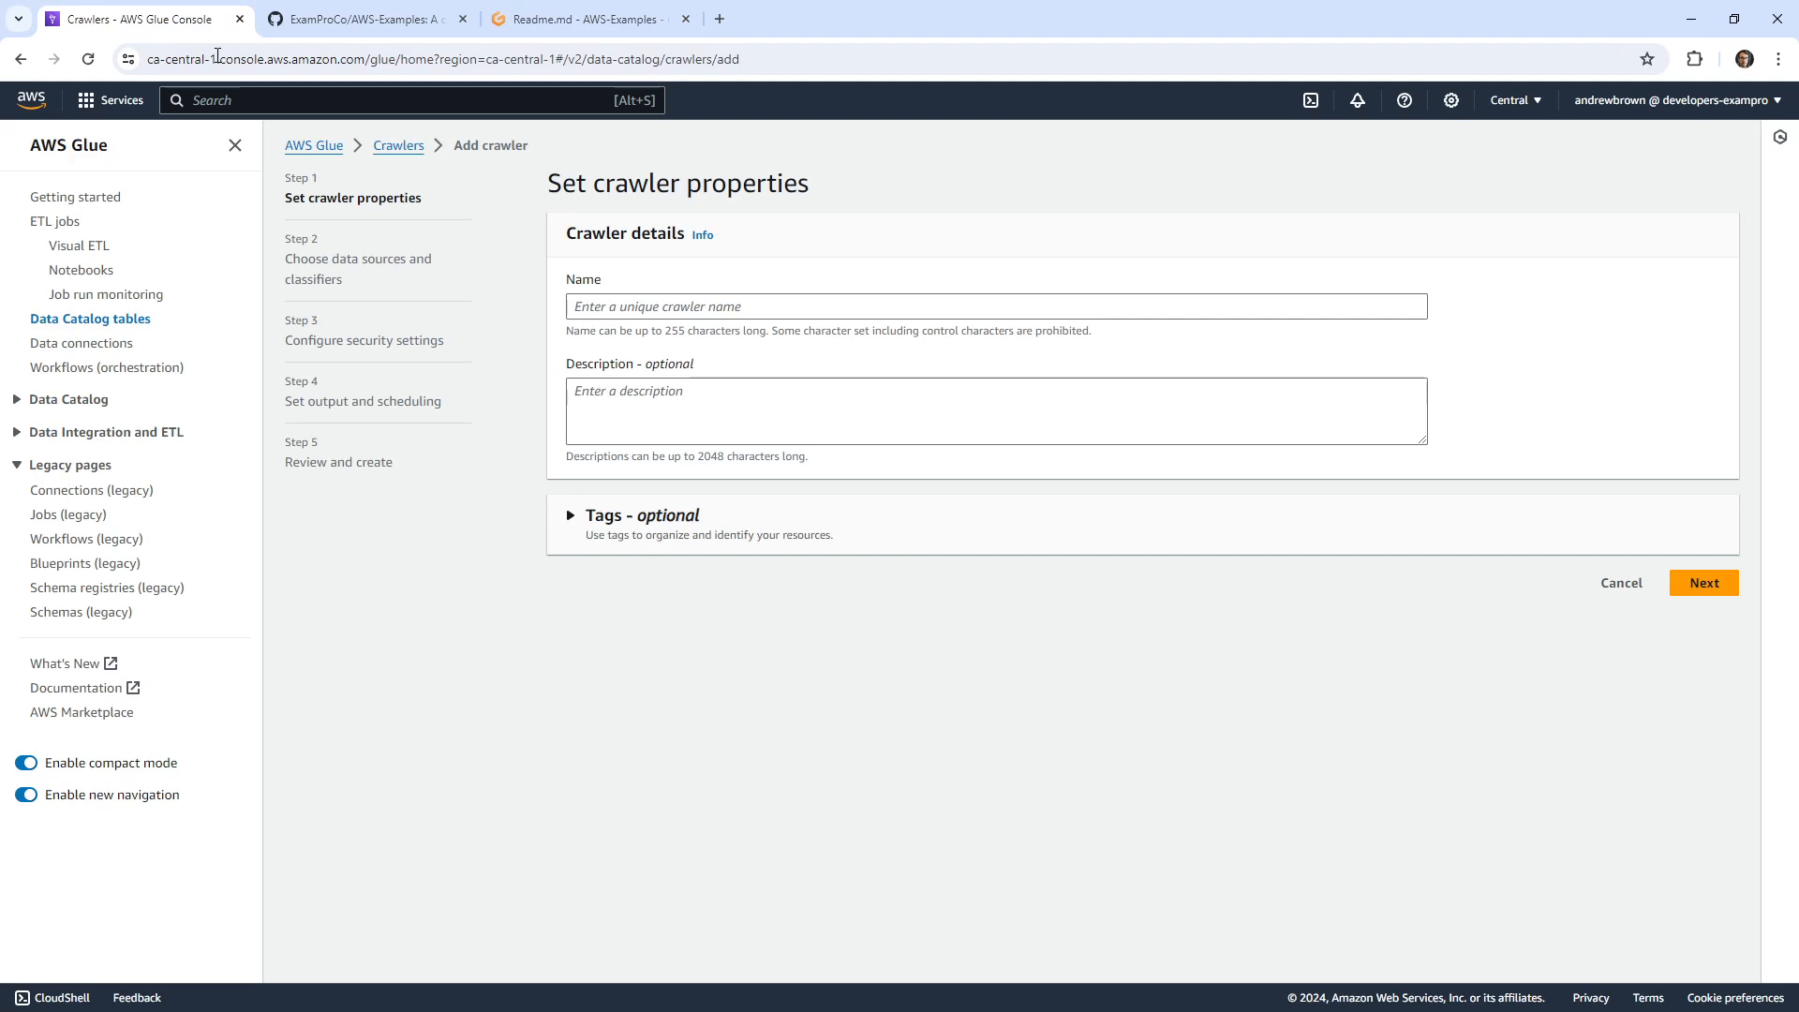
click(417, 21)
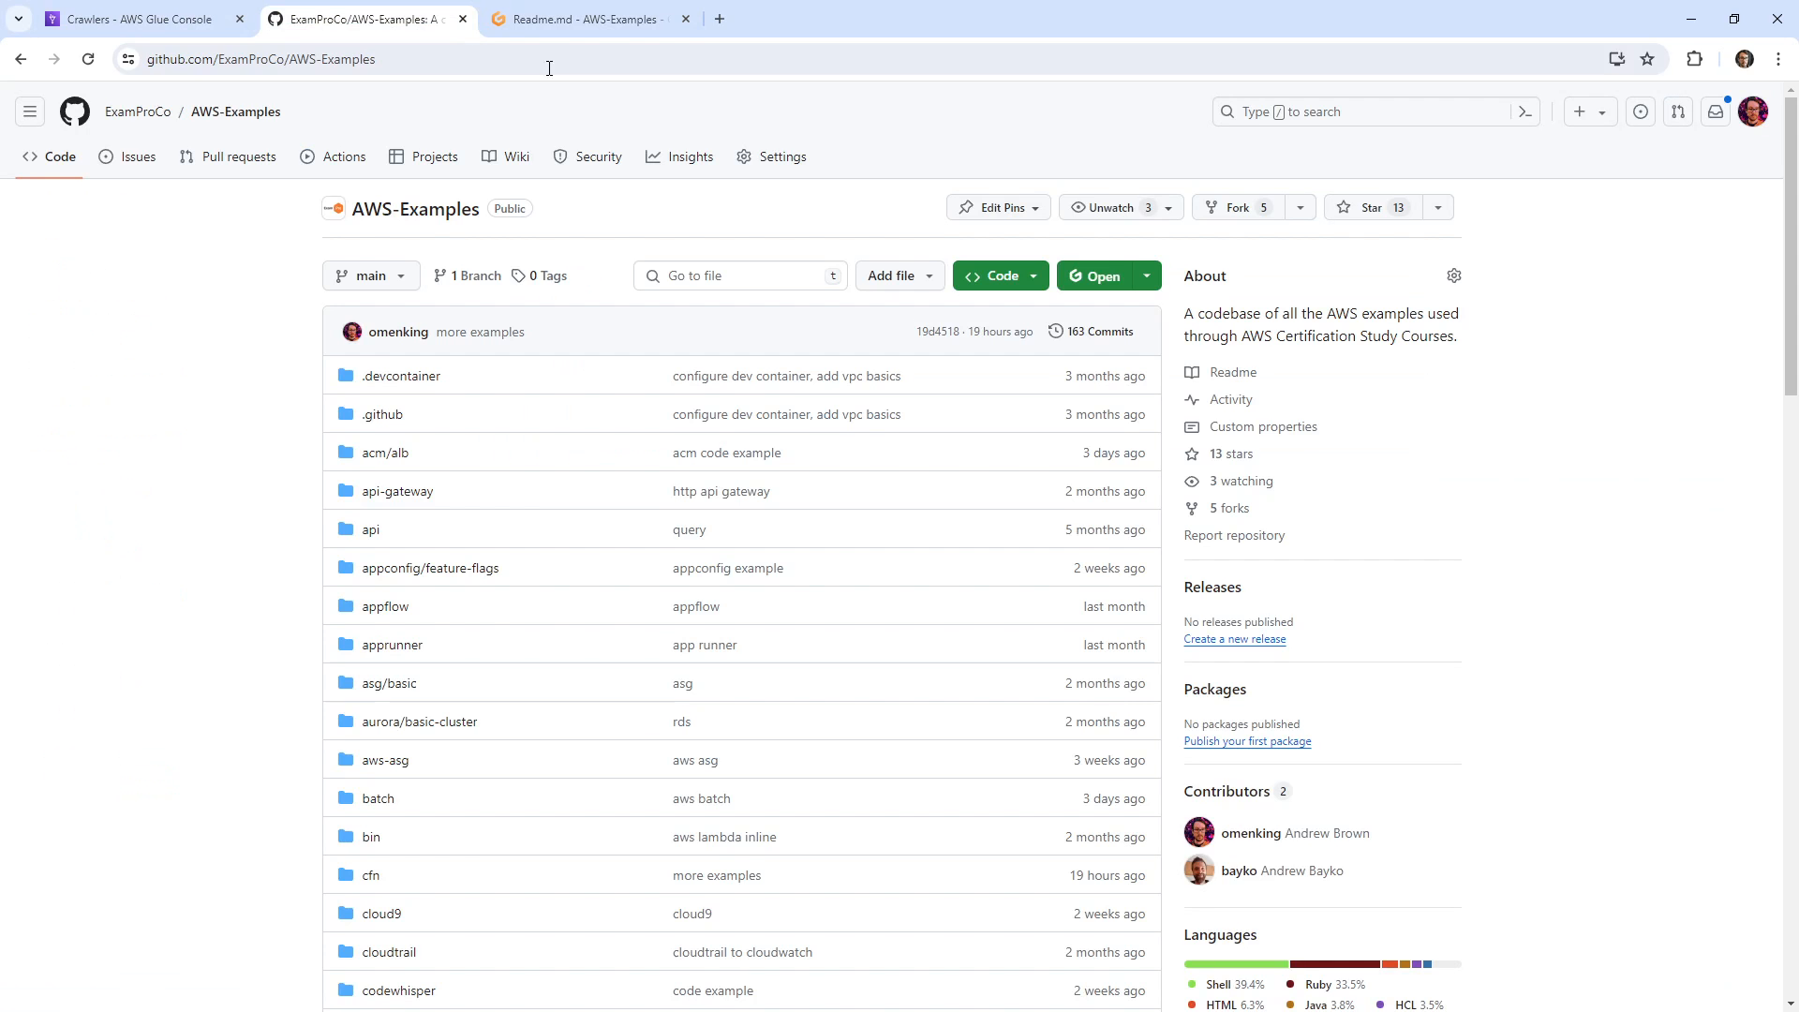
click(614, 21)
click(1770, 745)
click(1769, 859)
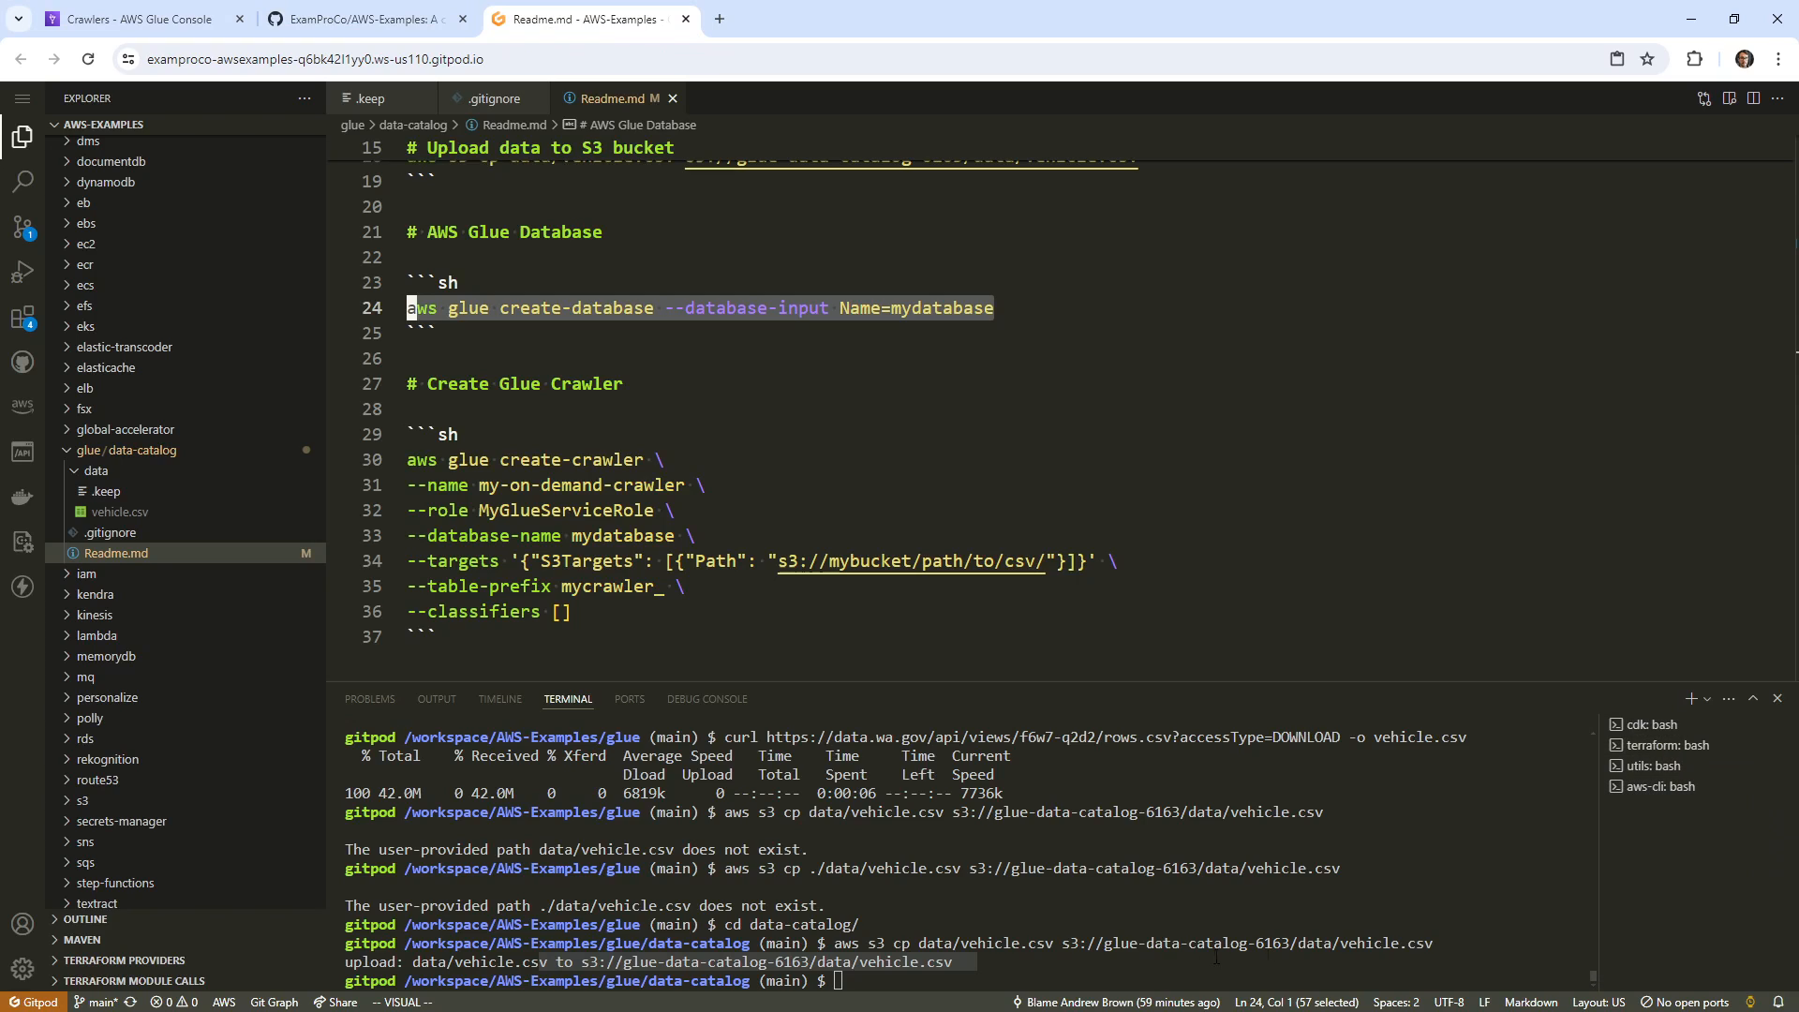
key(Return)
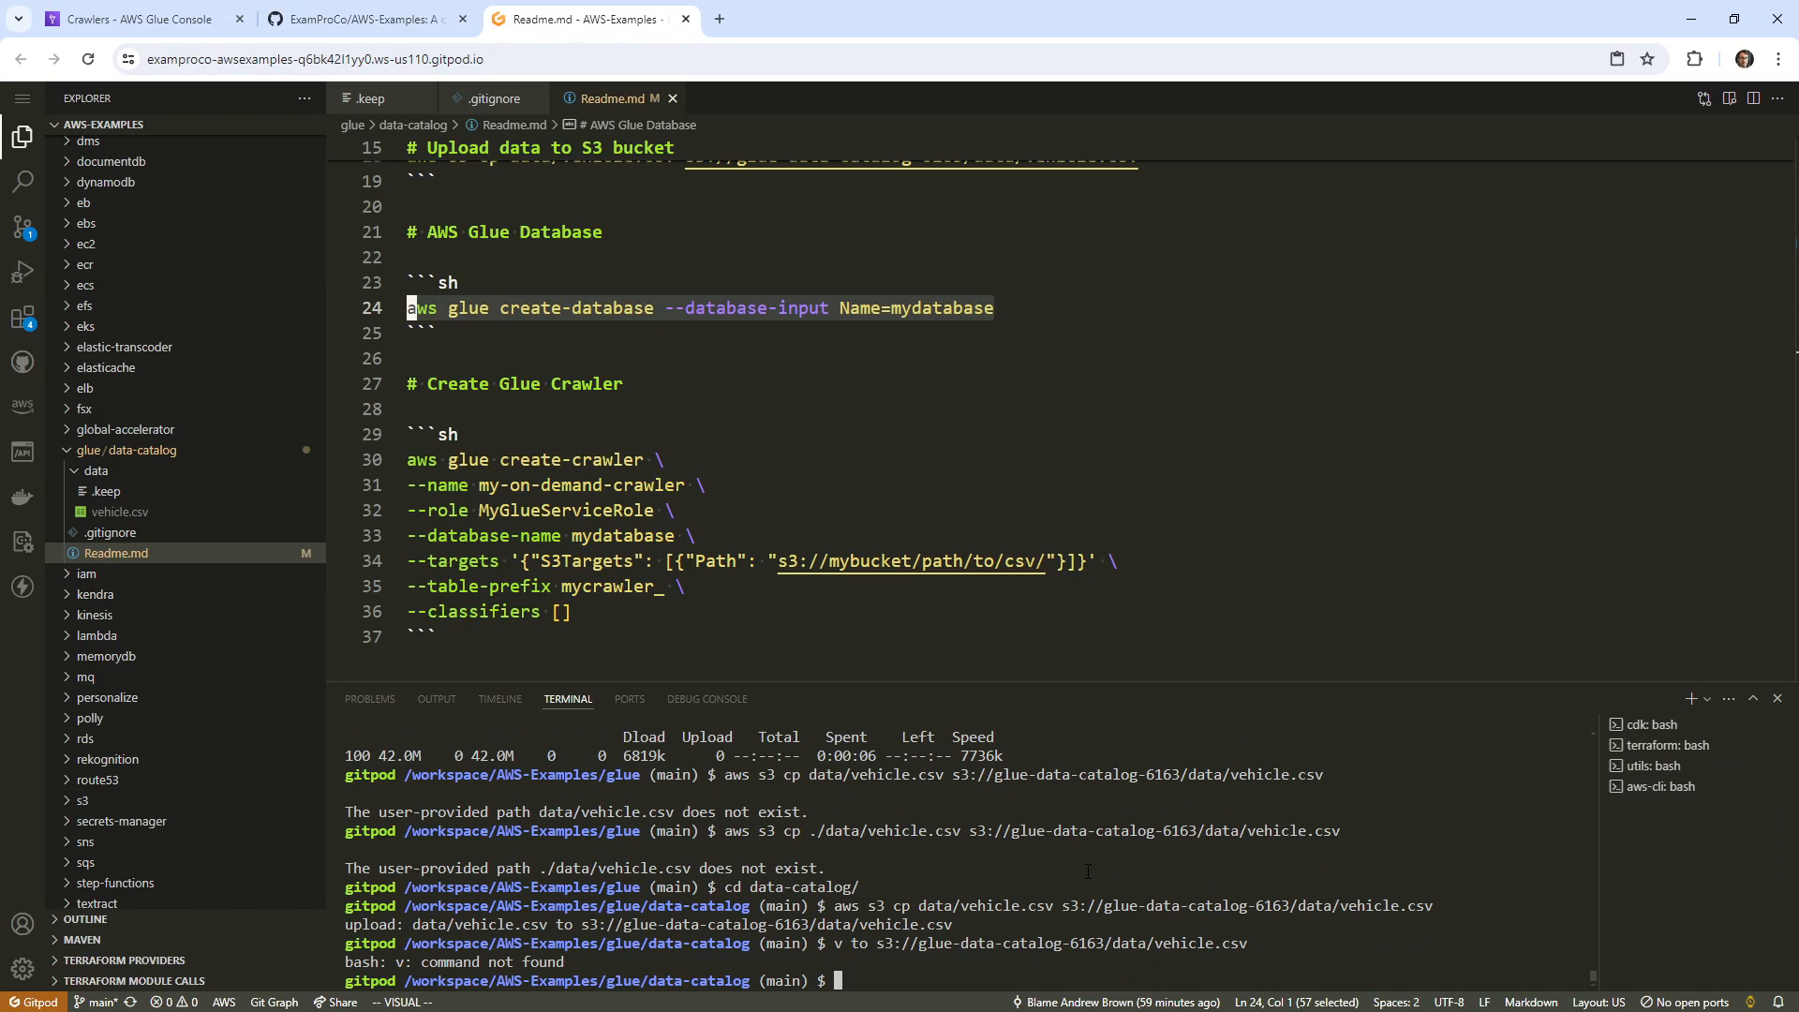
Copy the Readme's create-database command and run aws glue create-database --database-input Name=mydatabase in the terminal.
right_click(898, 313)
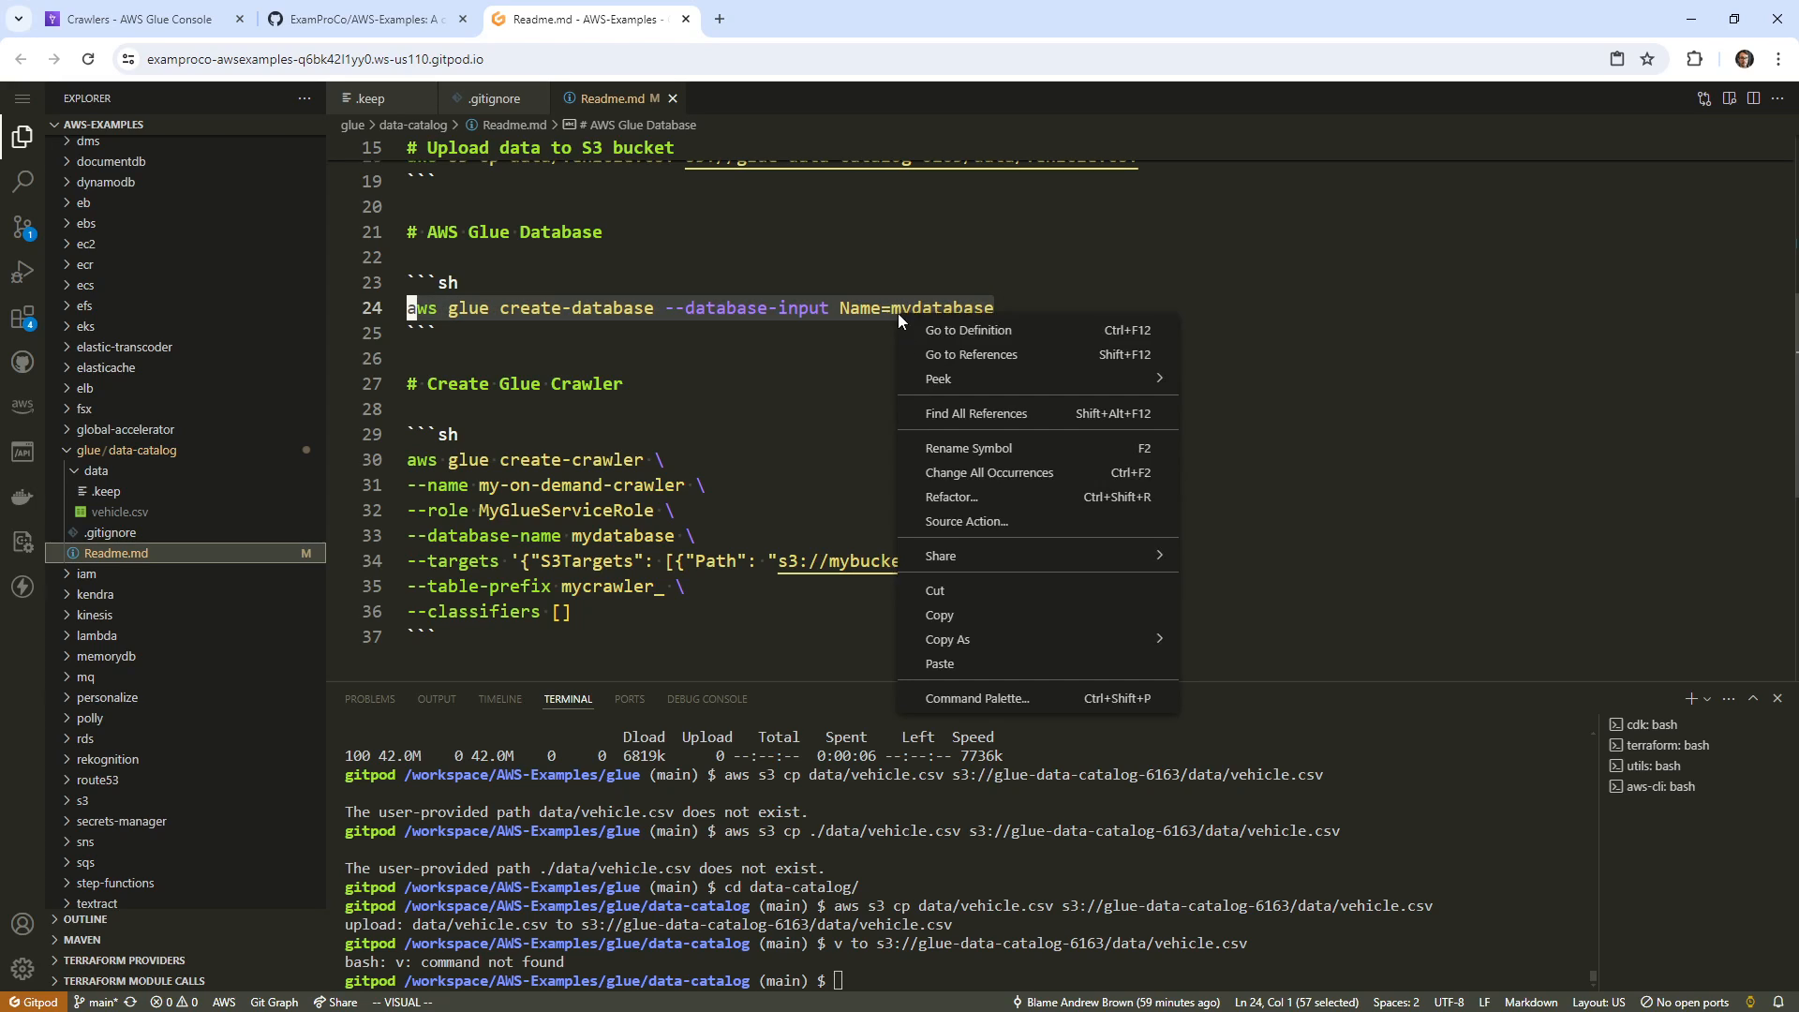
click(942, 617)
right_click(1098, 912)
key(Return)
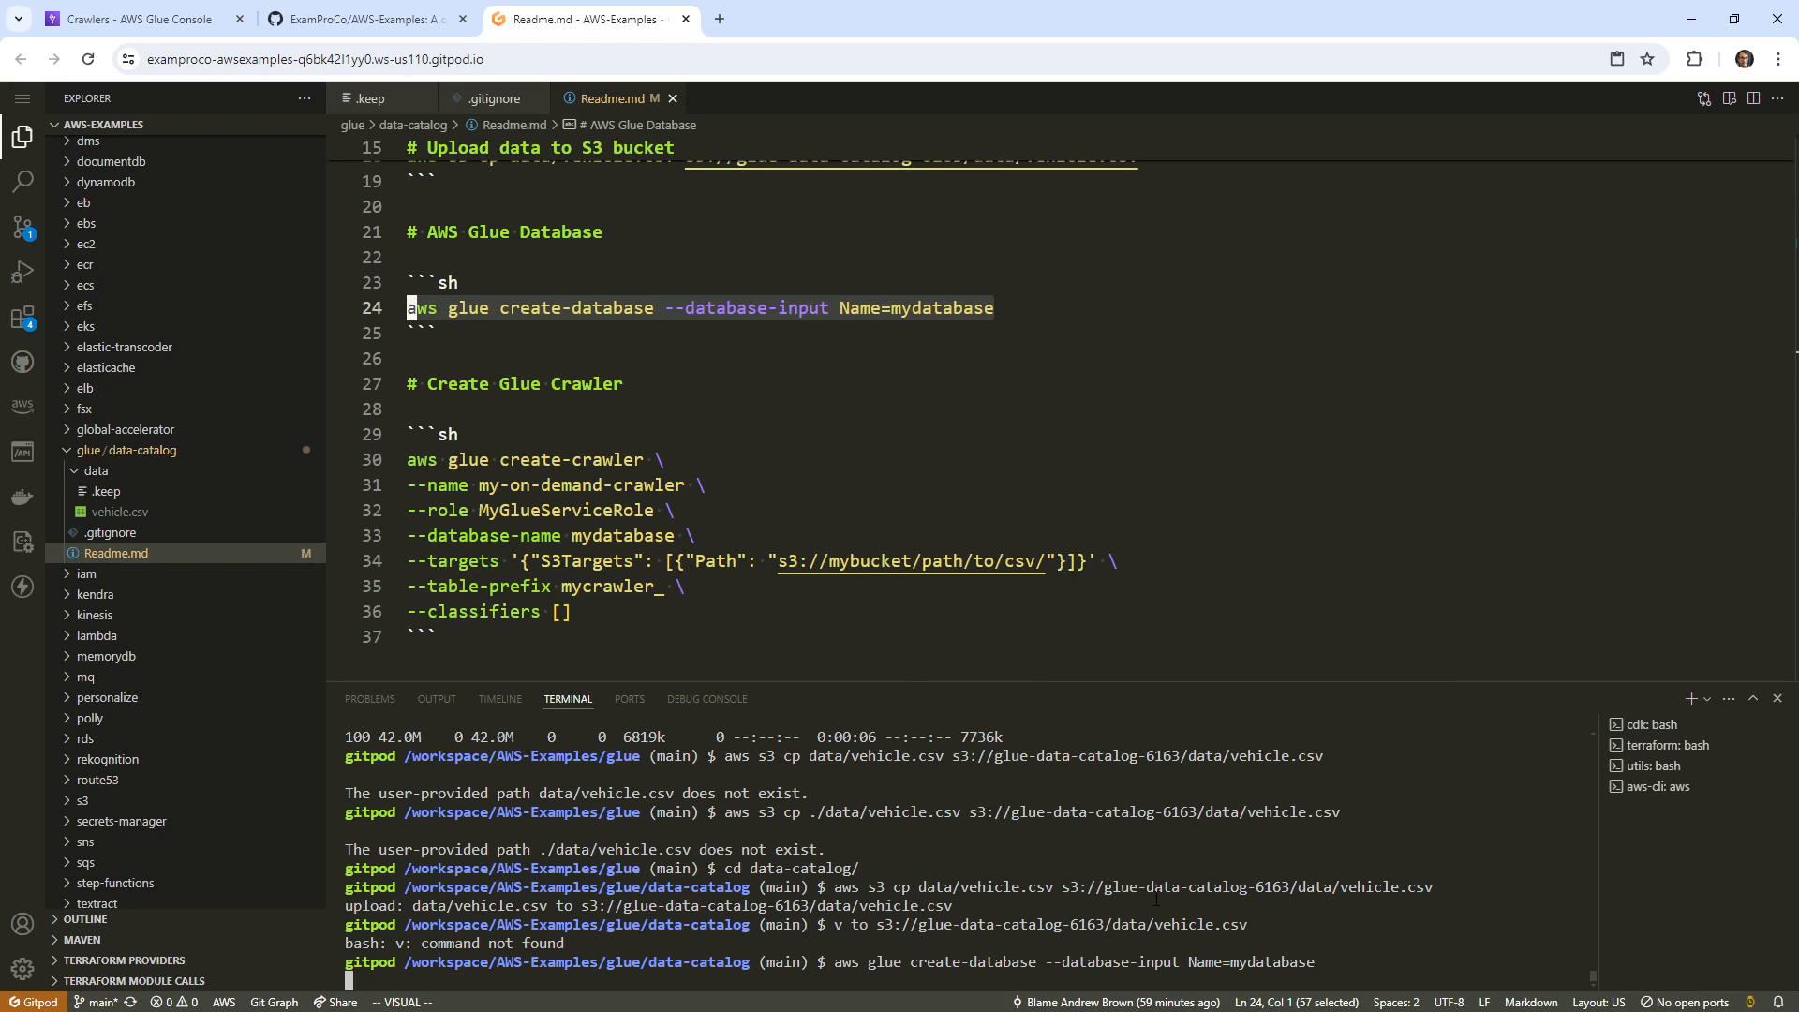
click(441, 358)
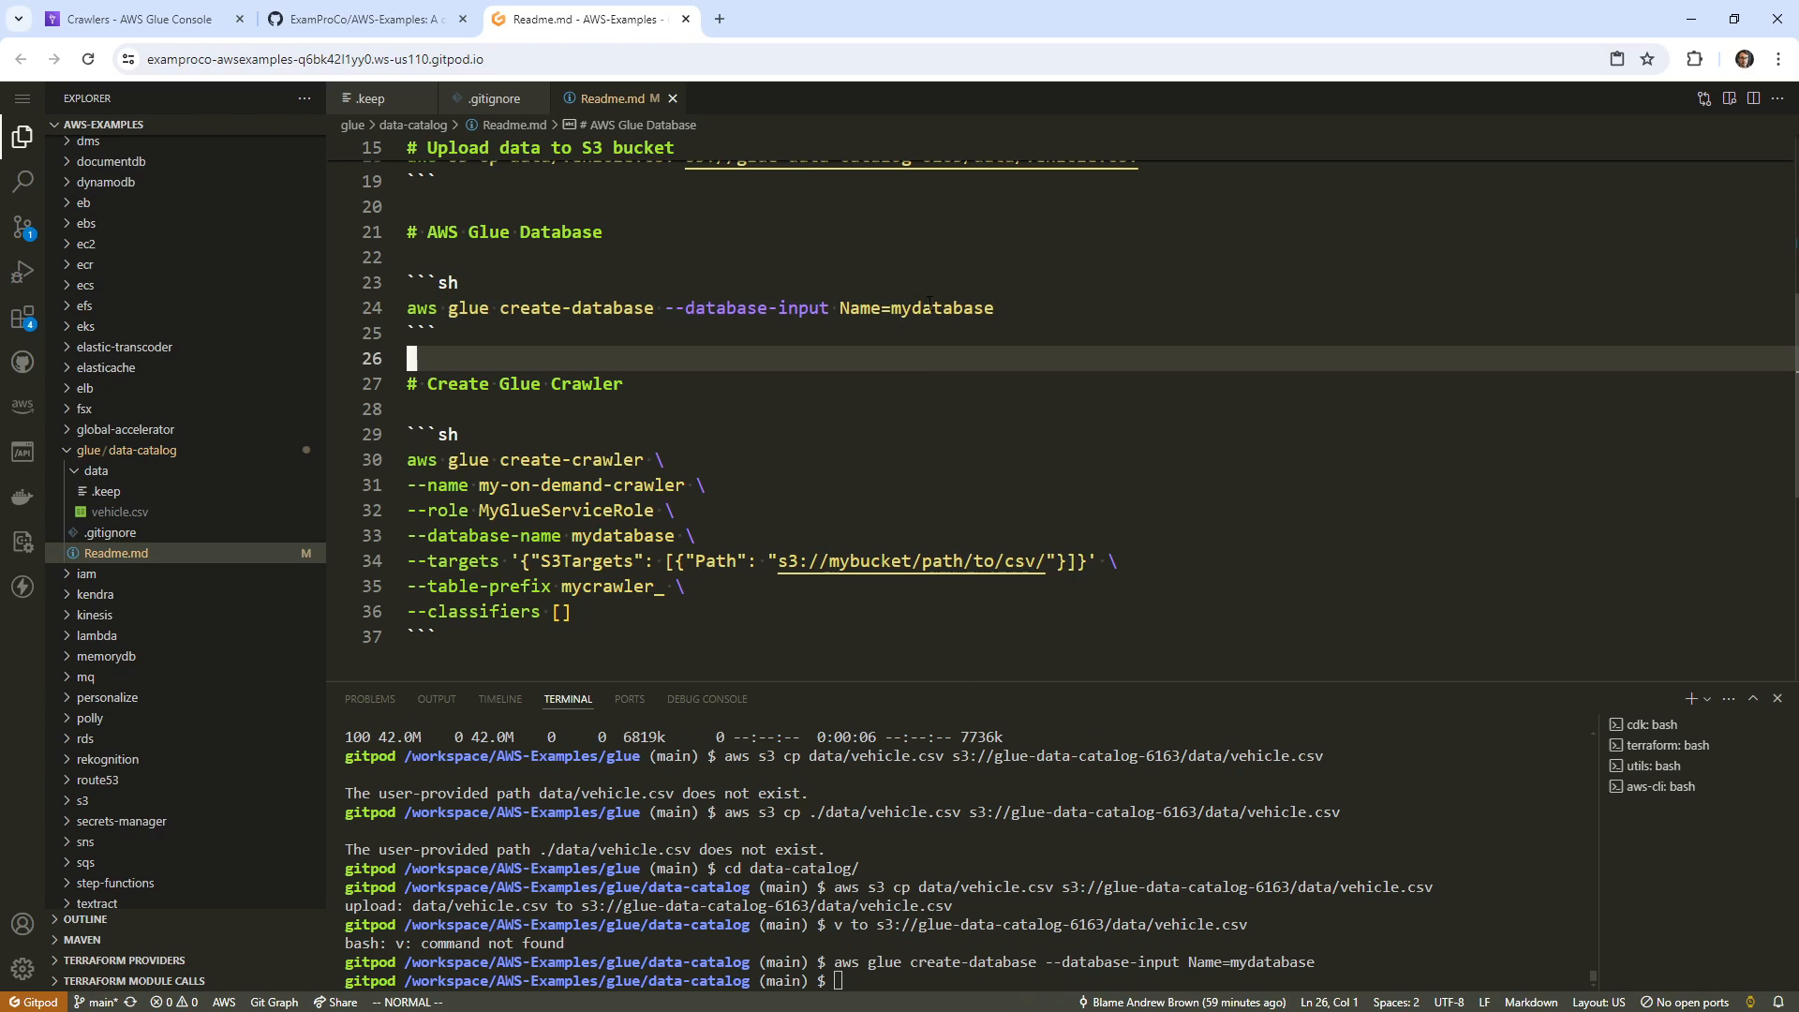
In the AWS Glue console, refresh the Data Catalog's database list and review the settings for adding a database.
click(150, 18)
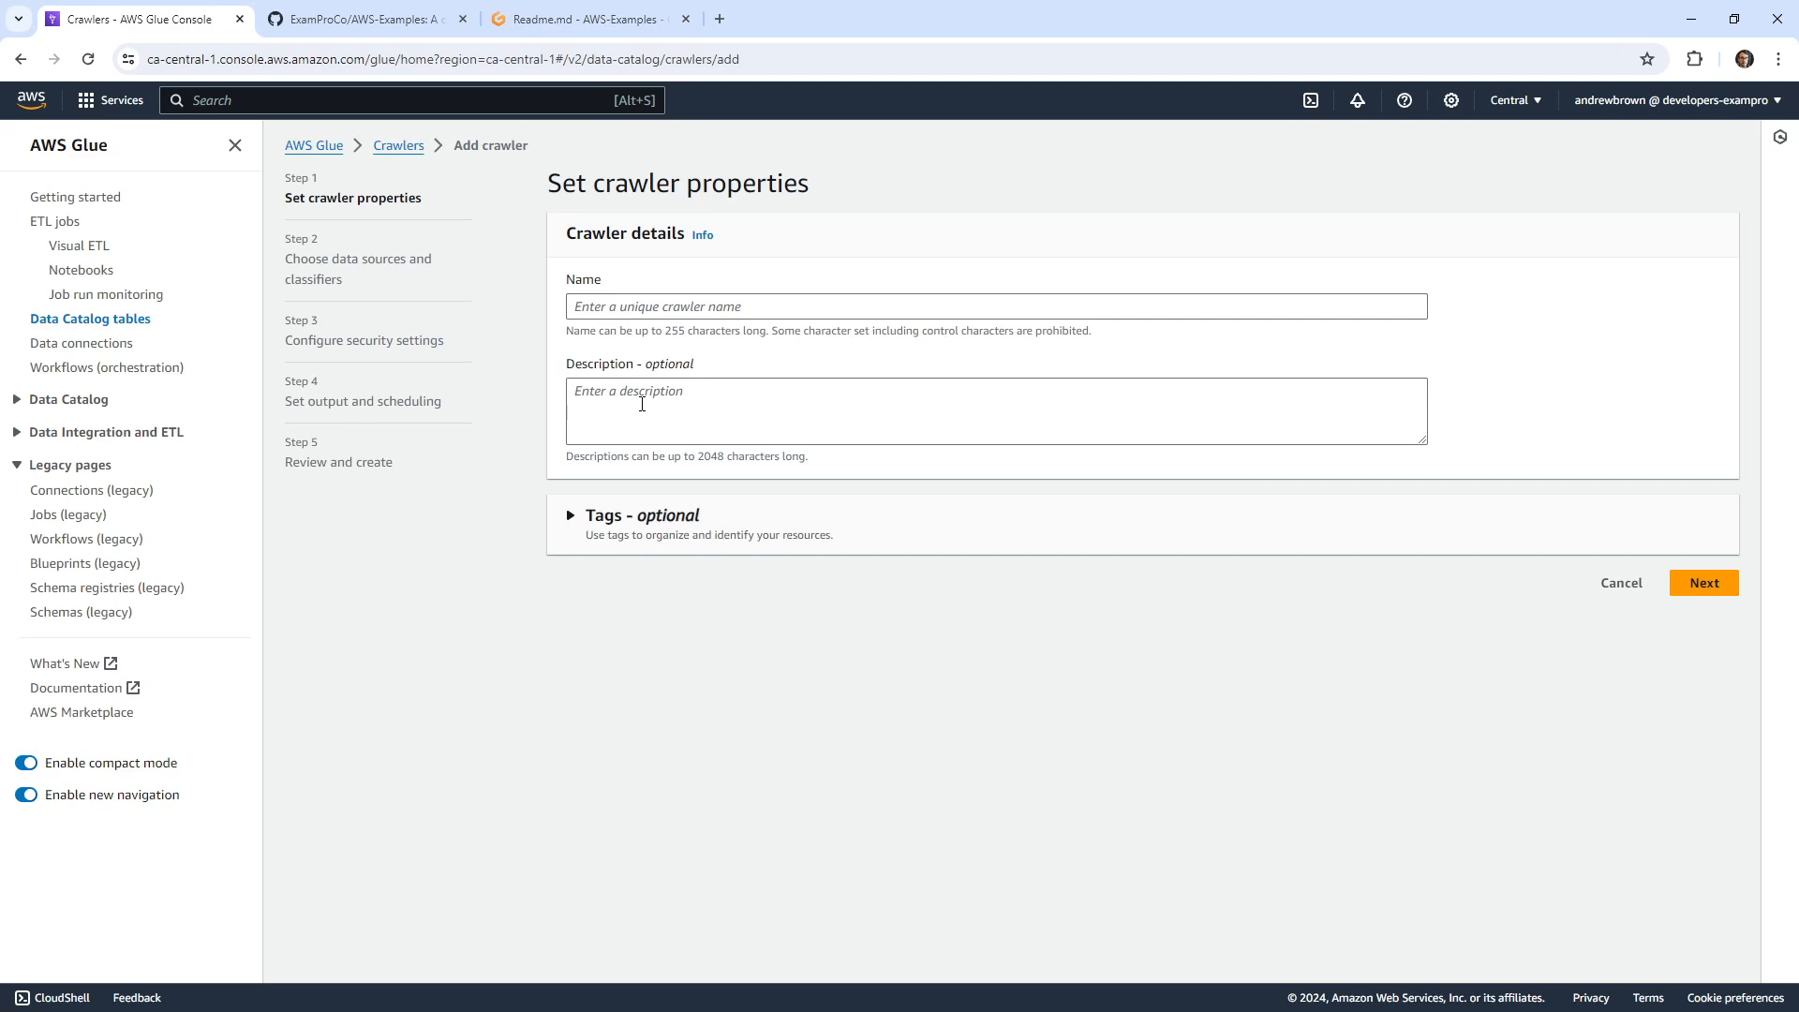
click(67, 400)
click(68, 449)
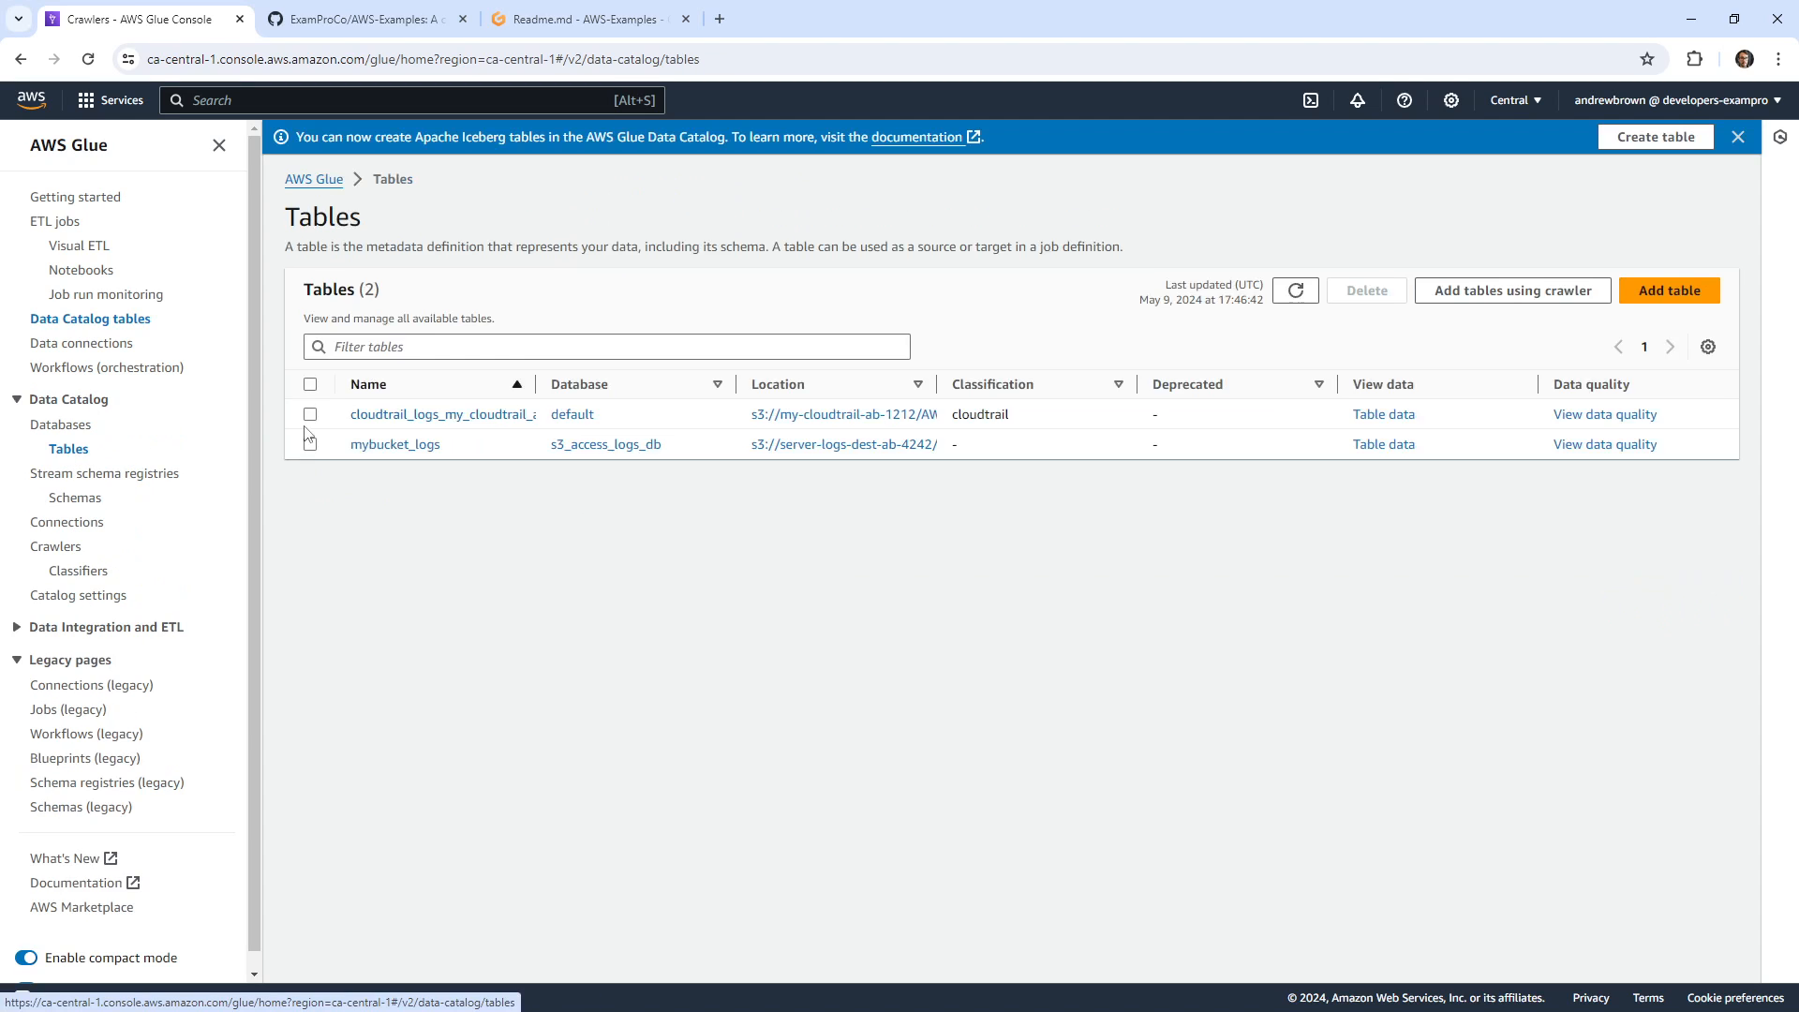
click(1670, 290)
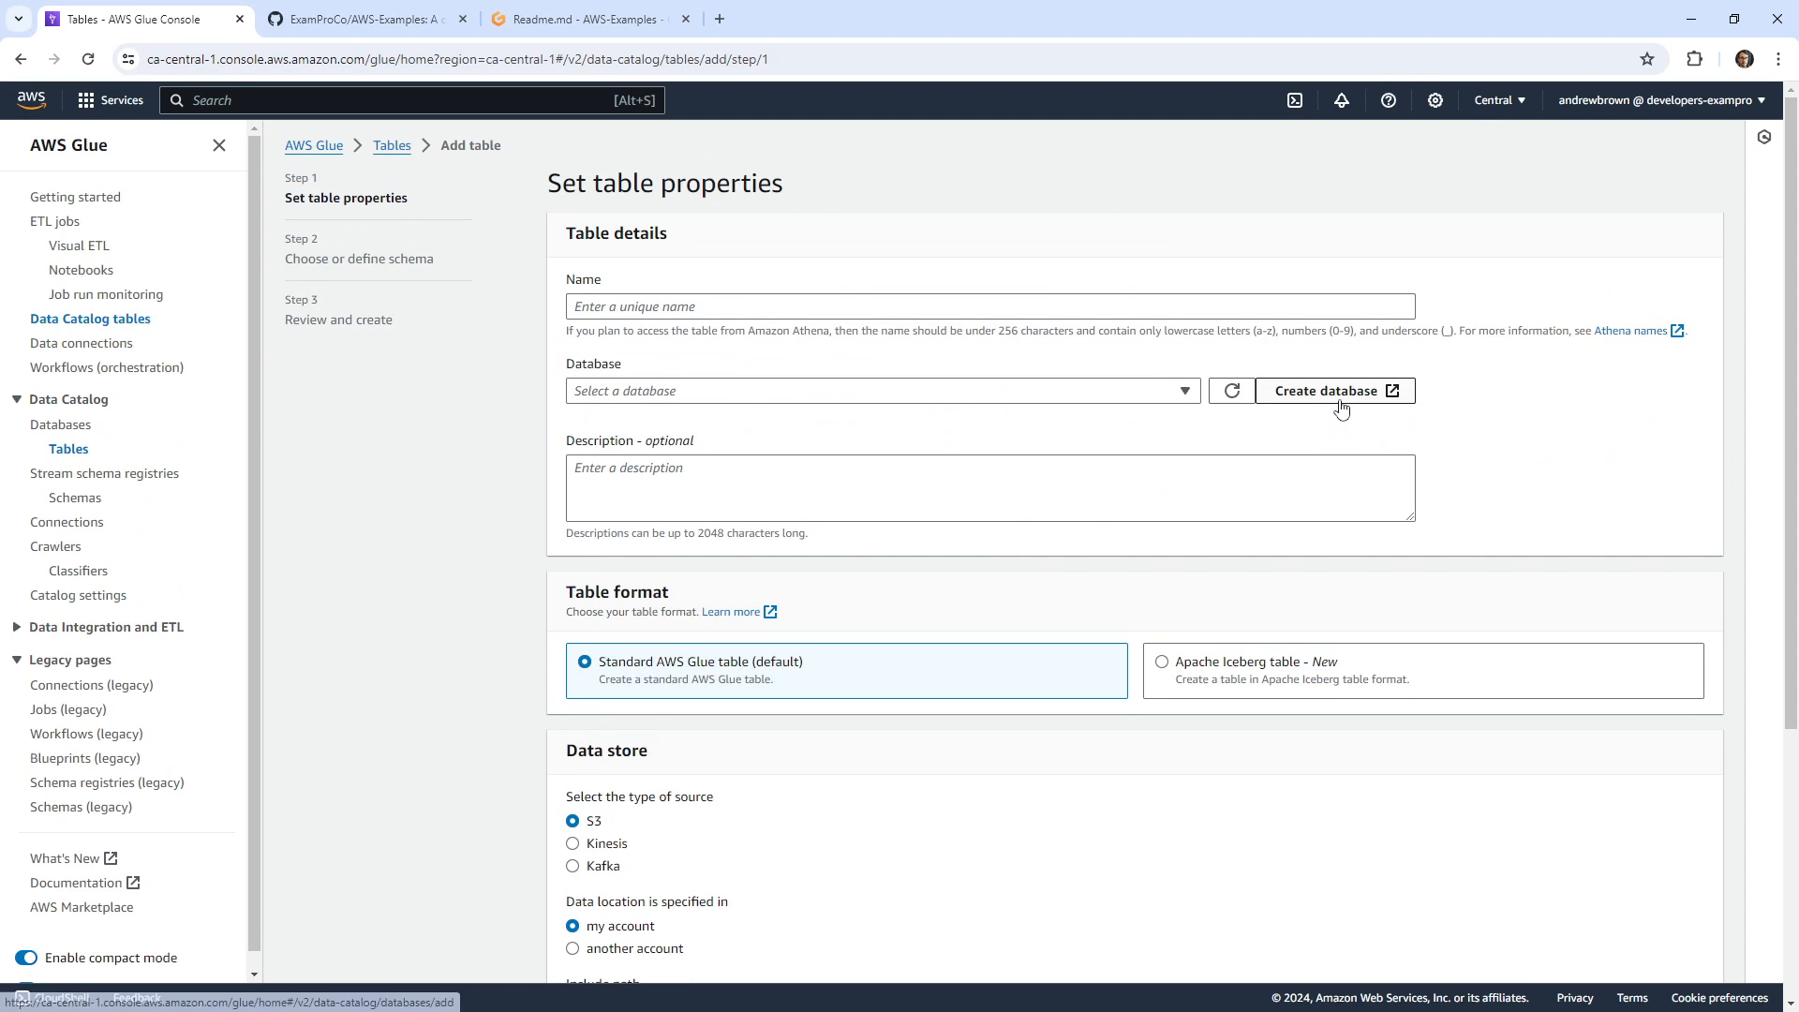
click(62, 424)
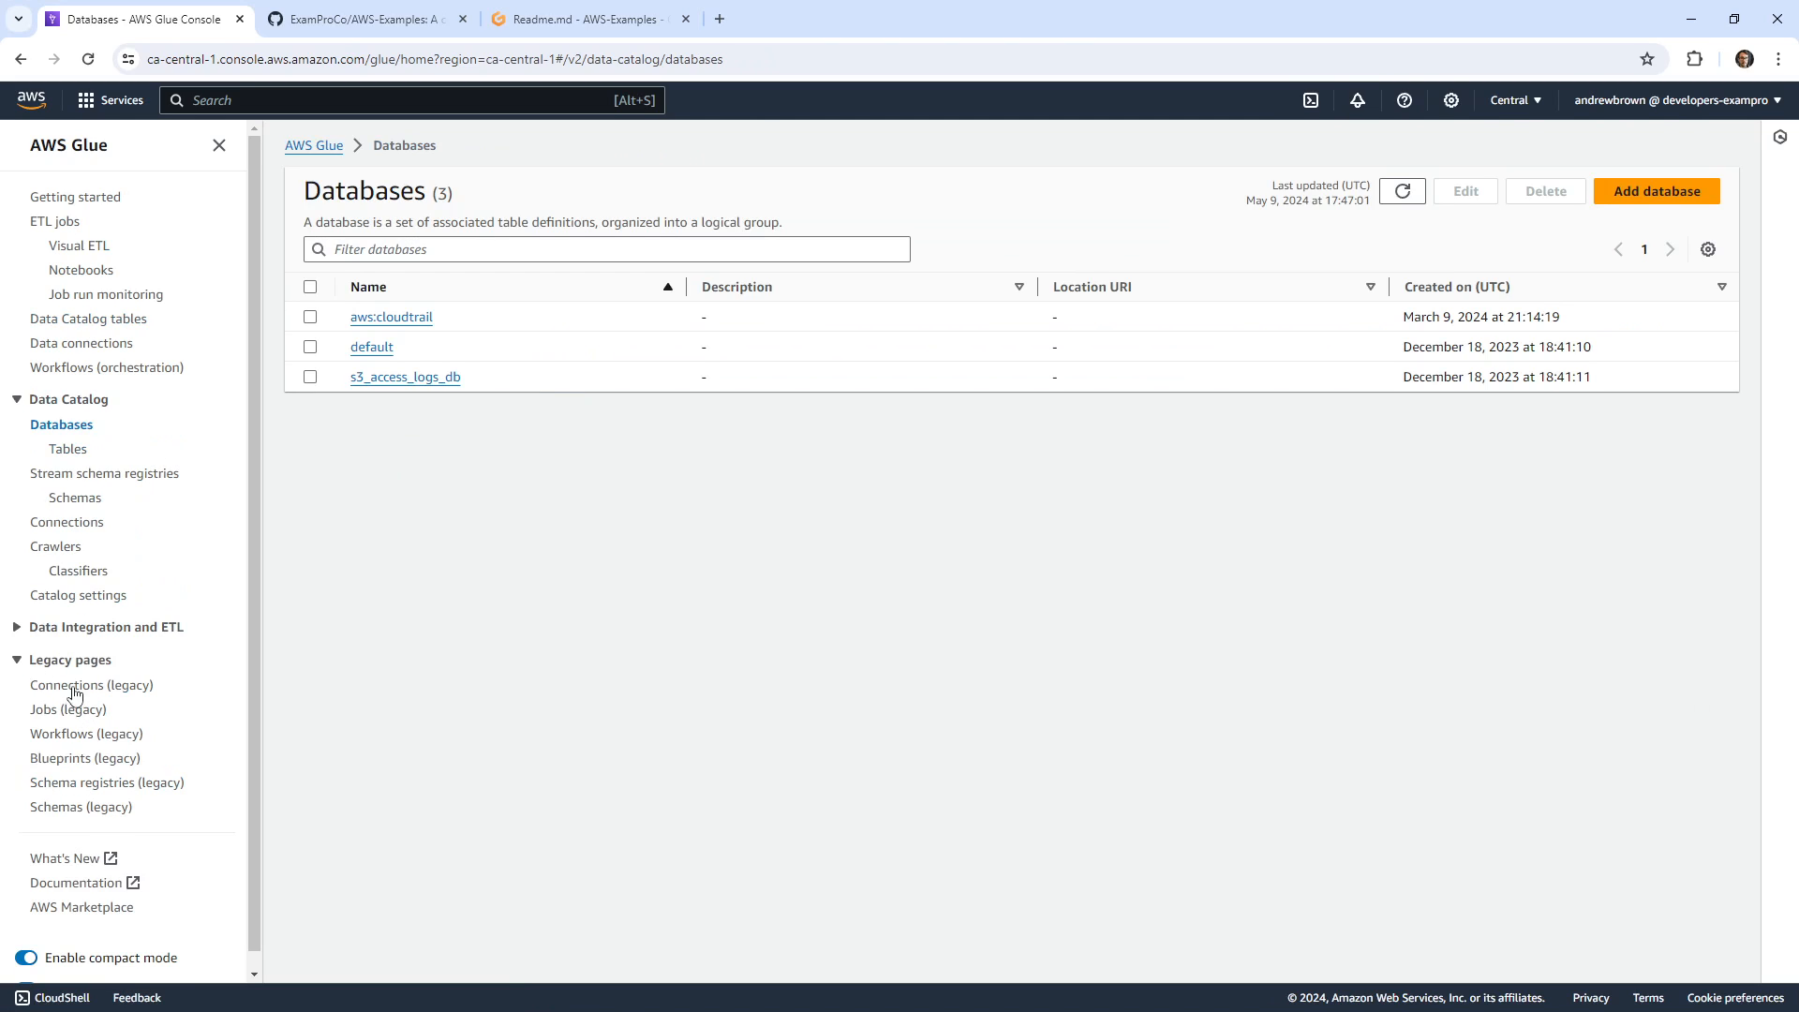
scroll(75, 703, down, 1)
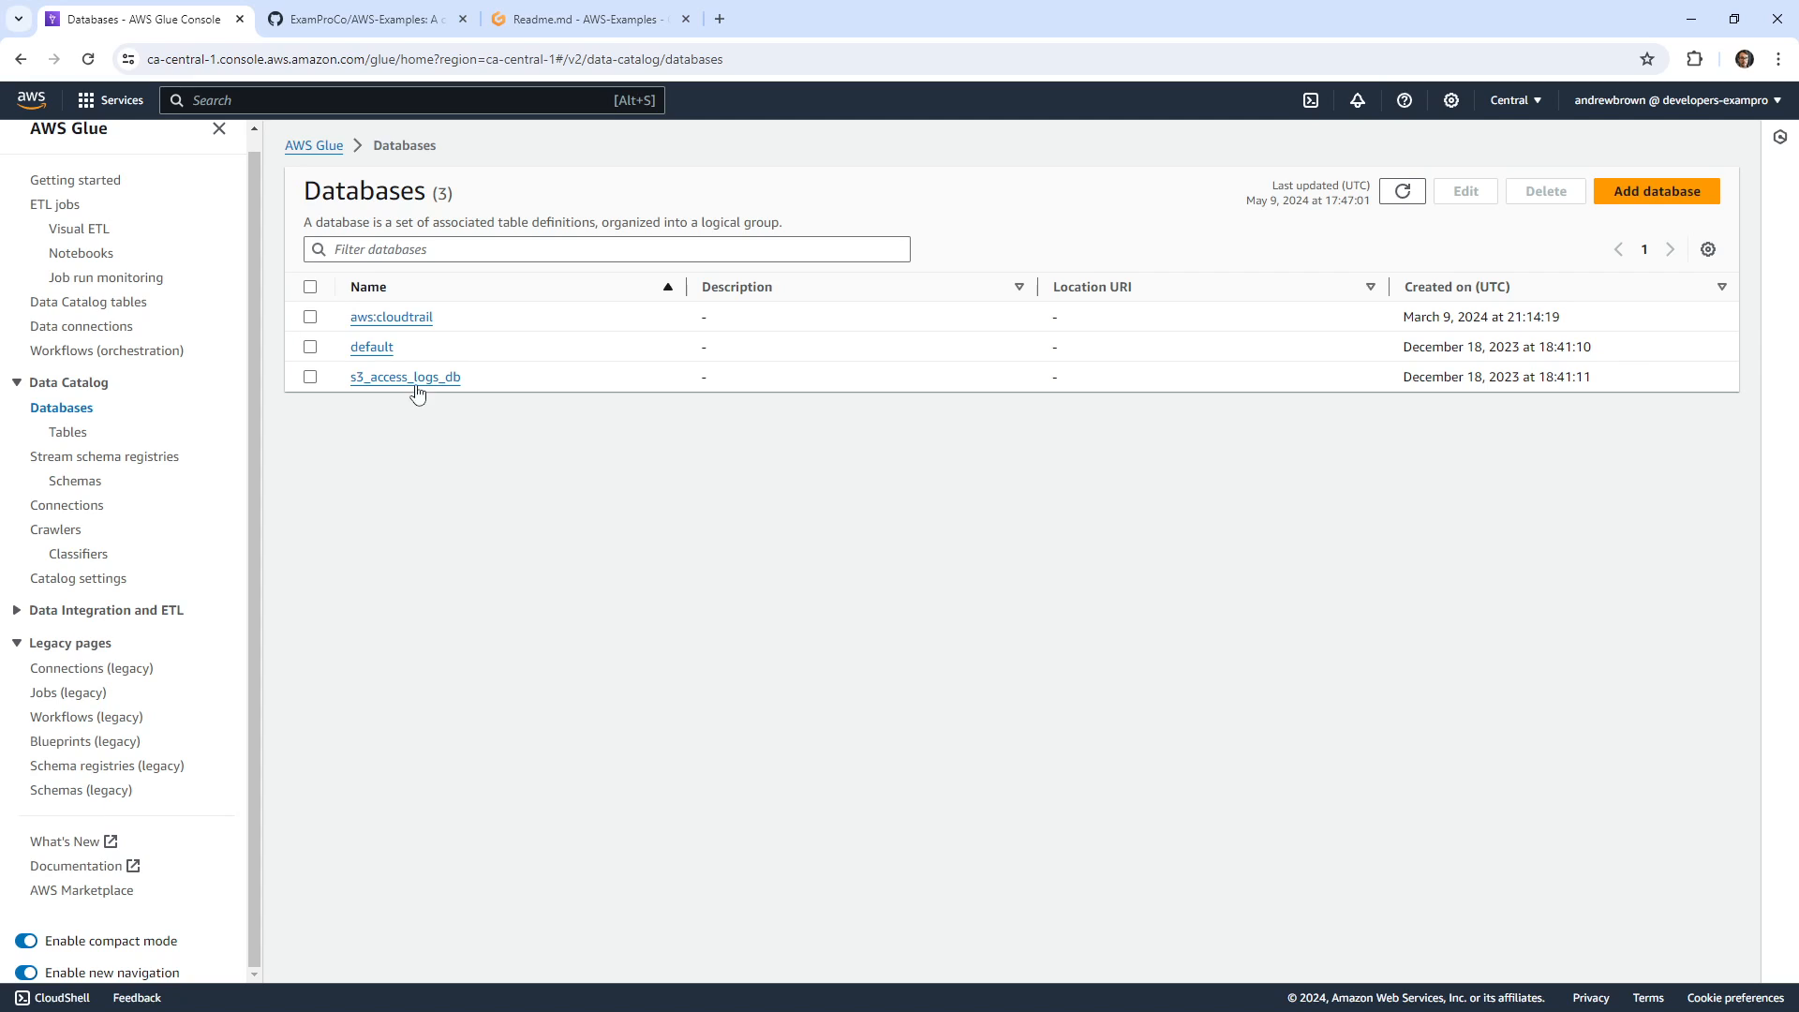
click(1403, 191)
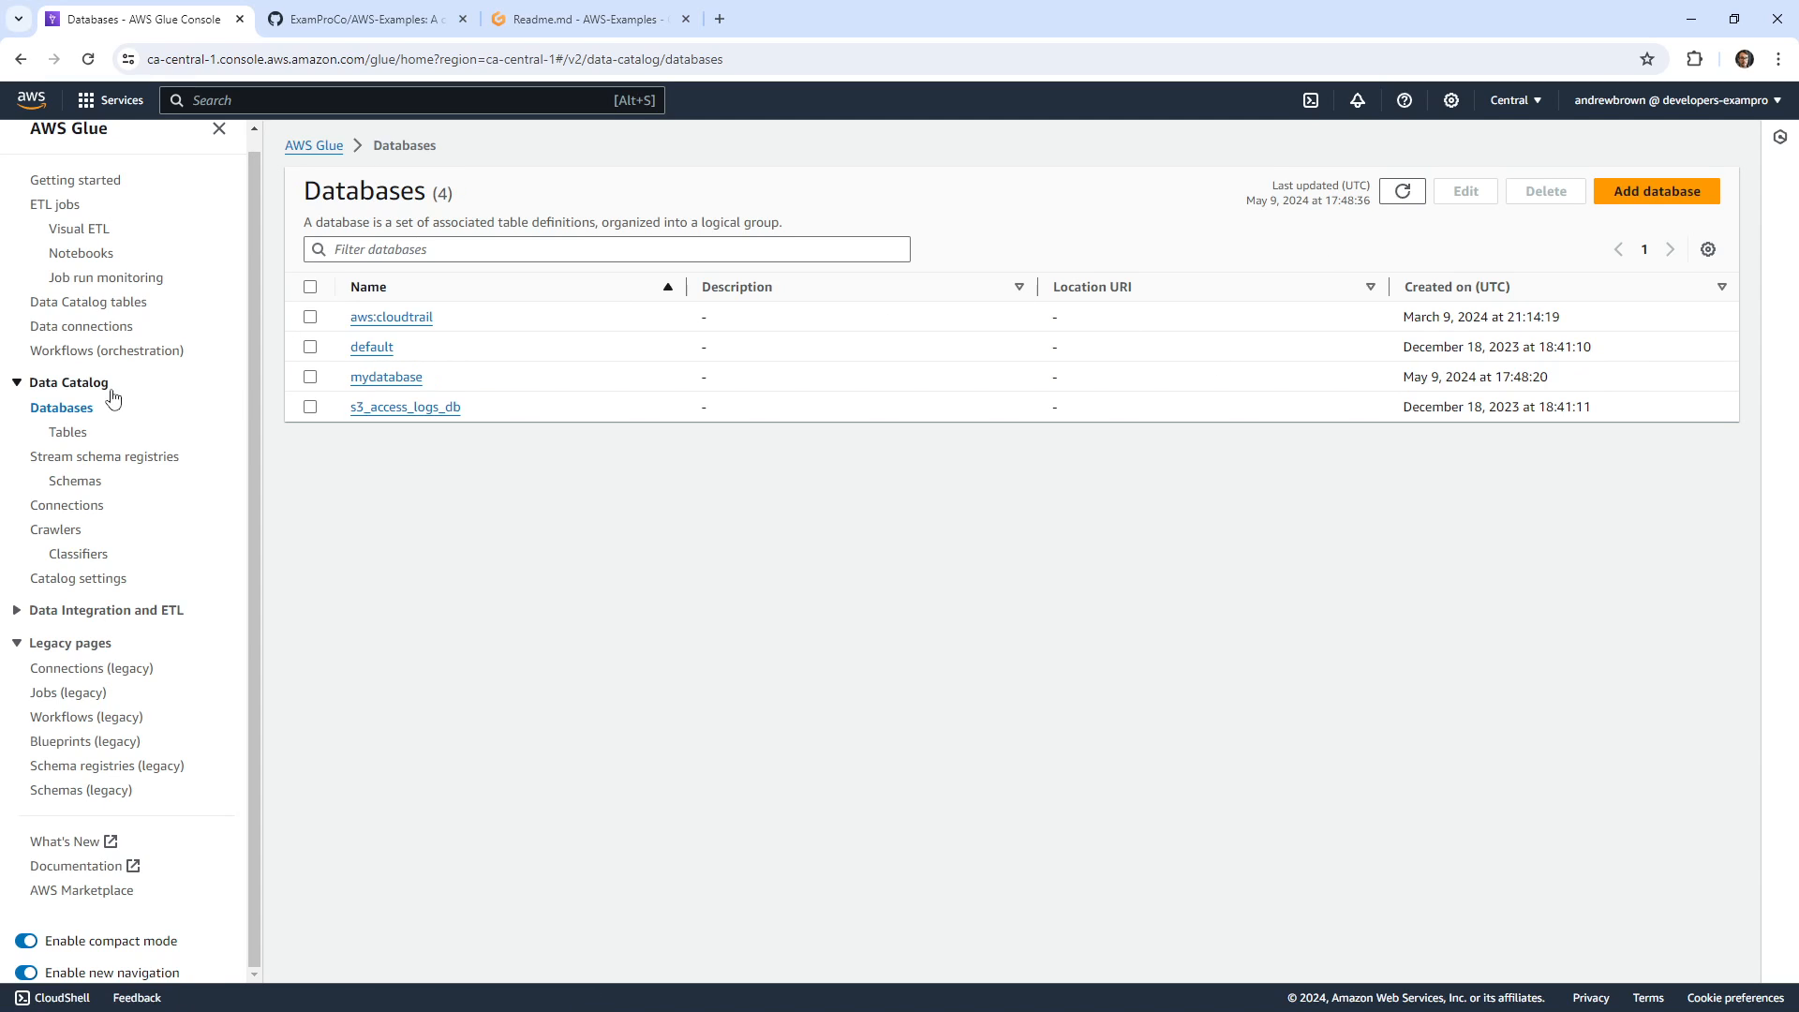
click(1652, 192)
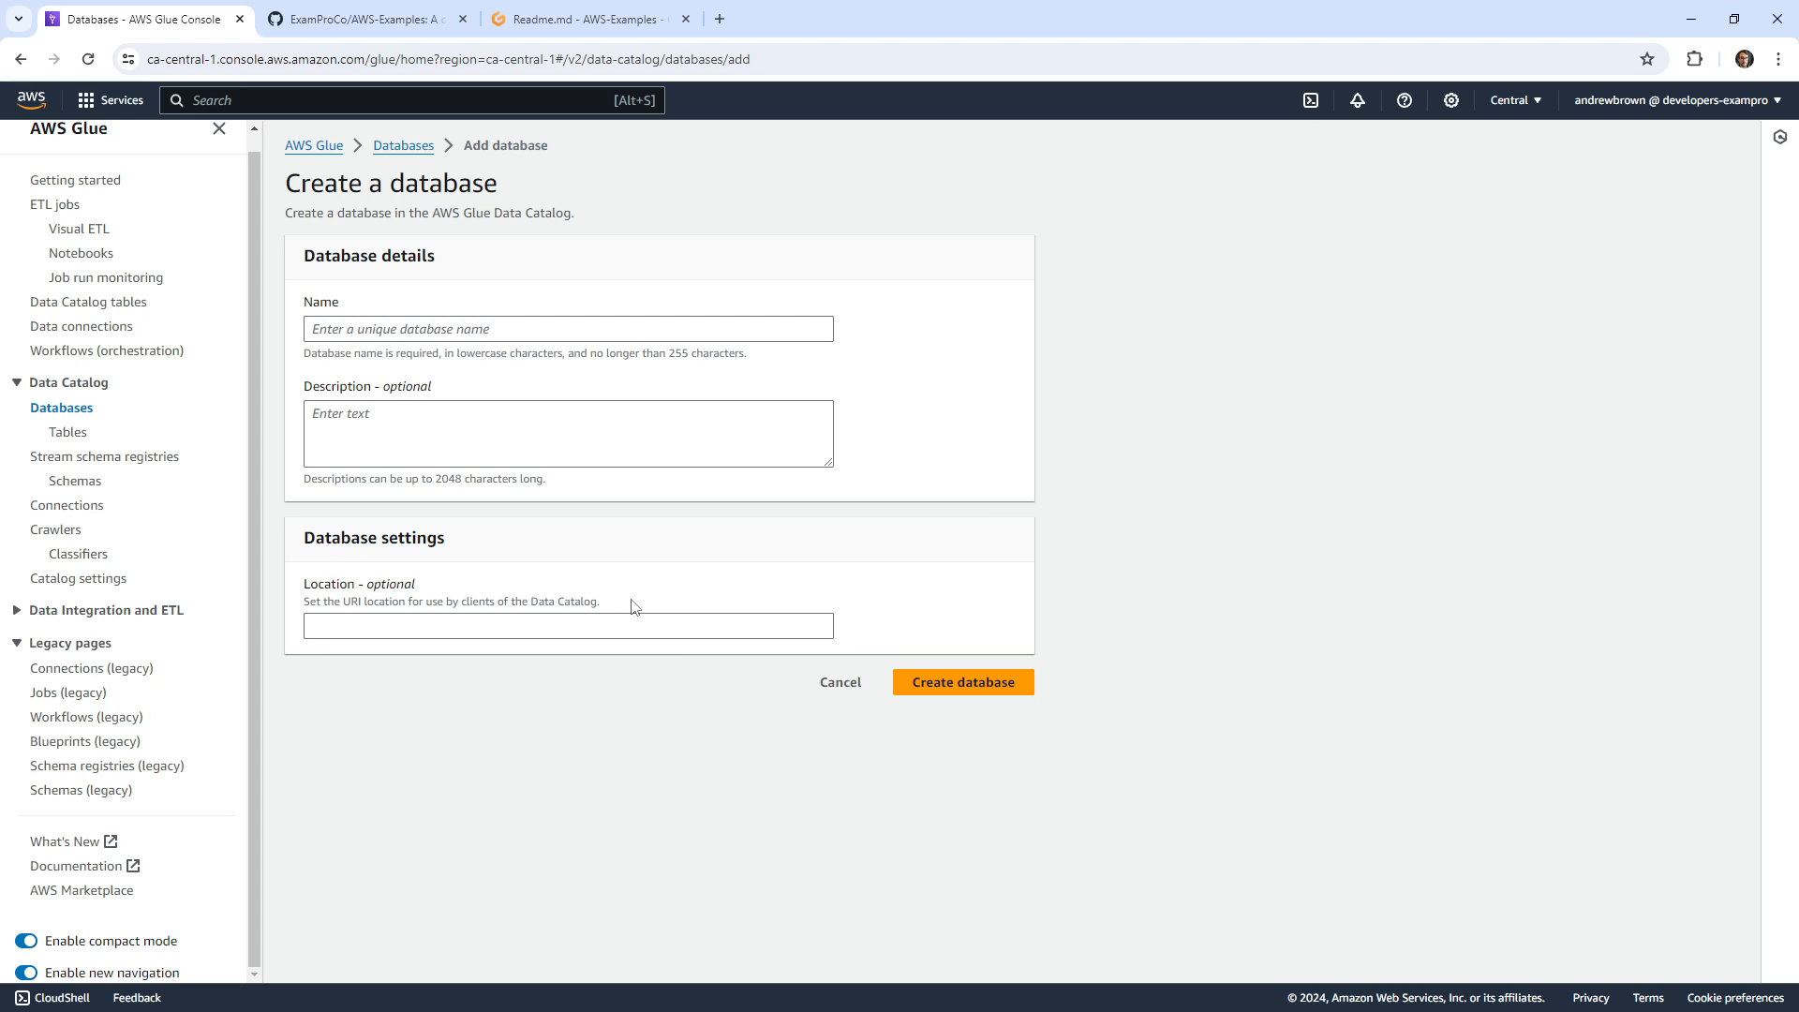
click(62, 408)
Search Google for "aws glue create-crawler aws cli" and open the AWS CLI 2.15.41 create-crawler reference.
click(581, 19)
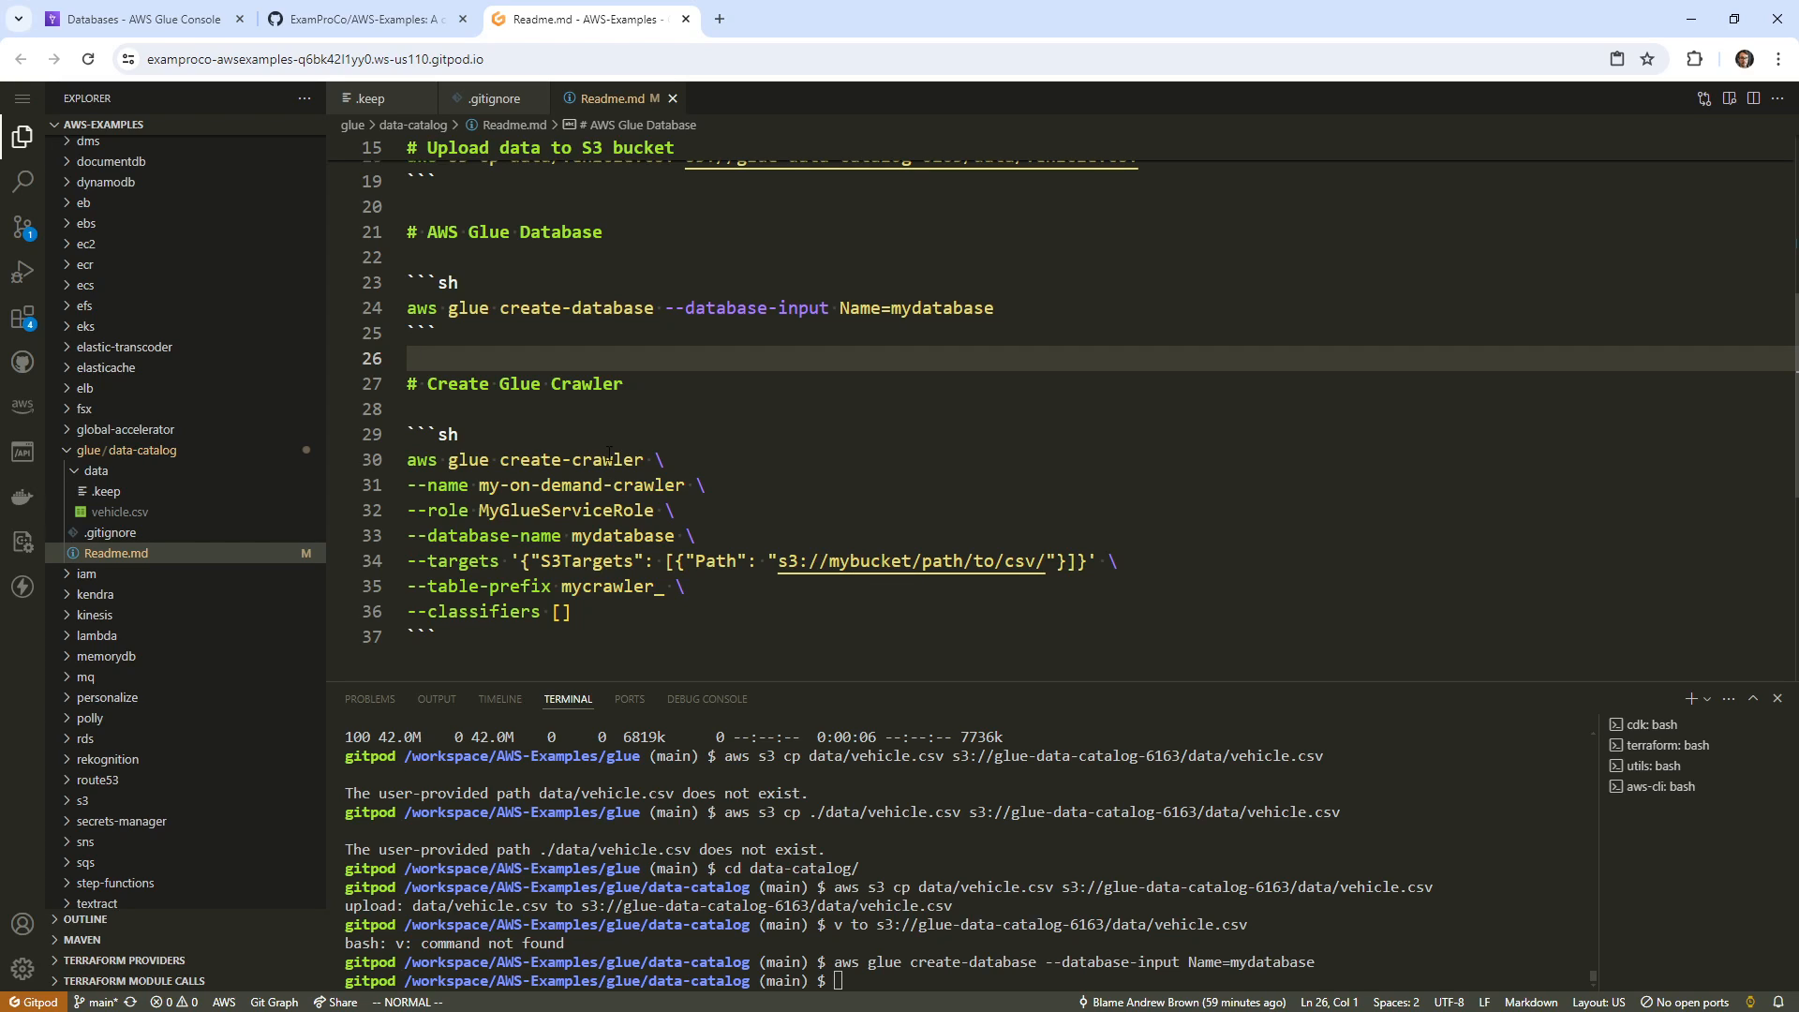
drag(645, 460, 409, 448)
key(ctrl+c)
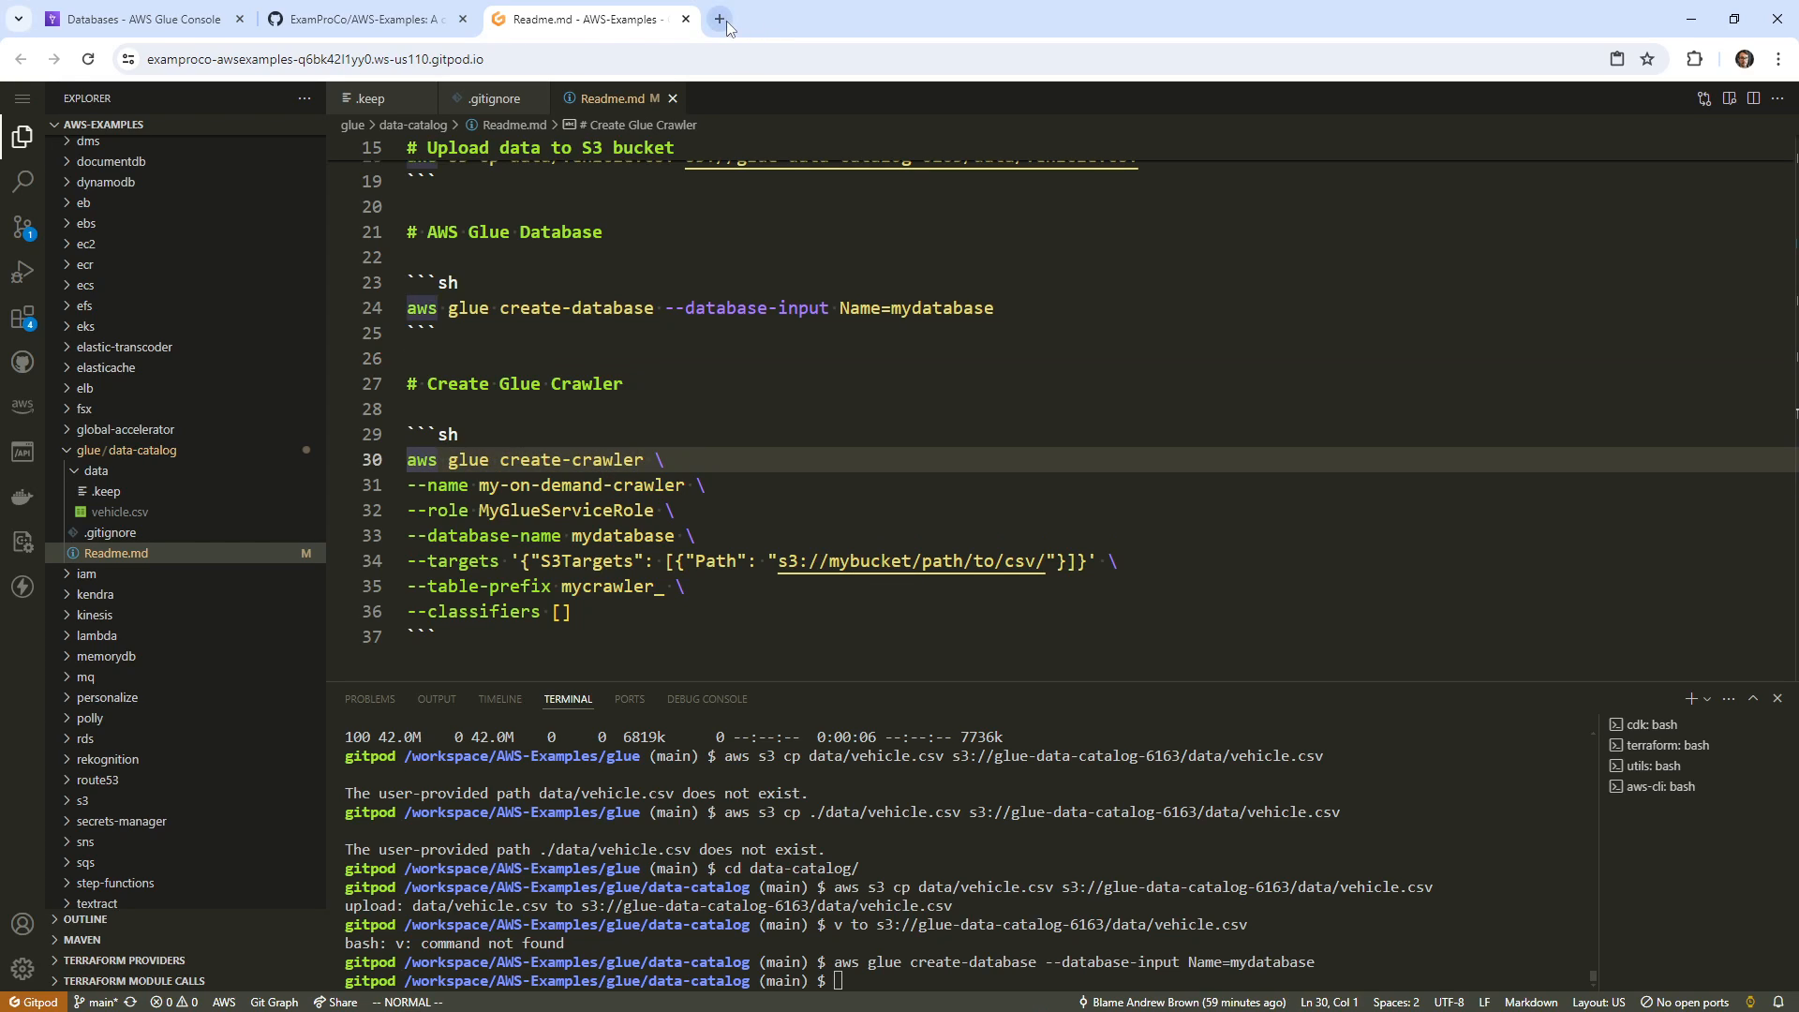
click(720, 18)
key(ctrl+v)
text(aws cli)
key(Return)
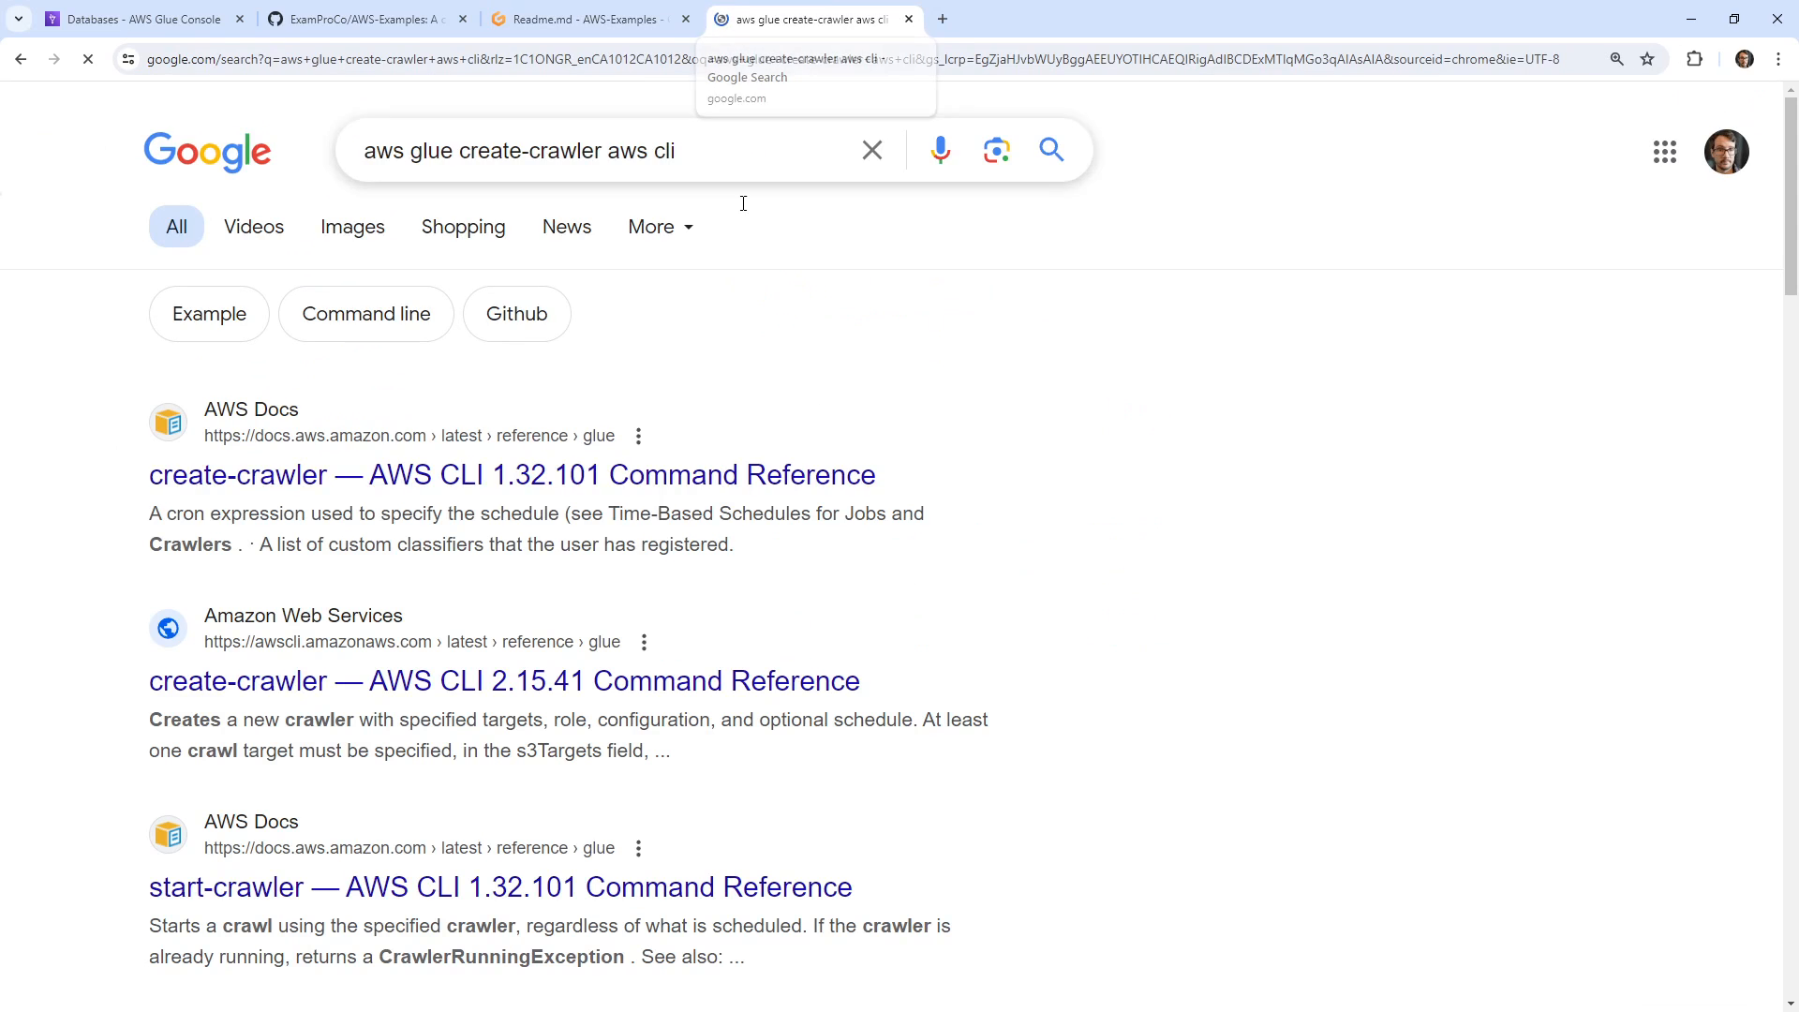
click(511, 681)
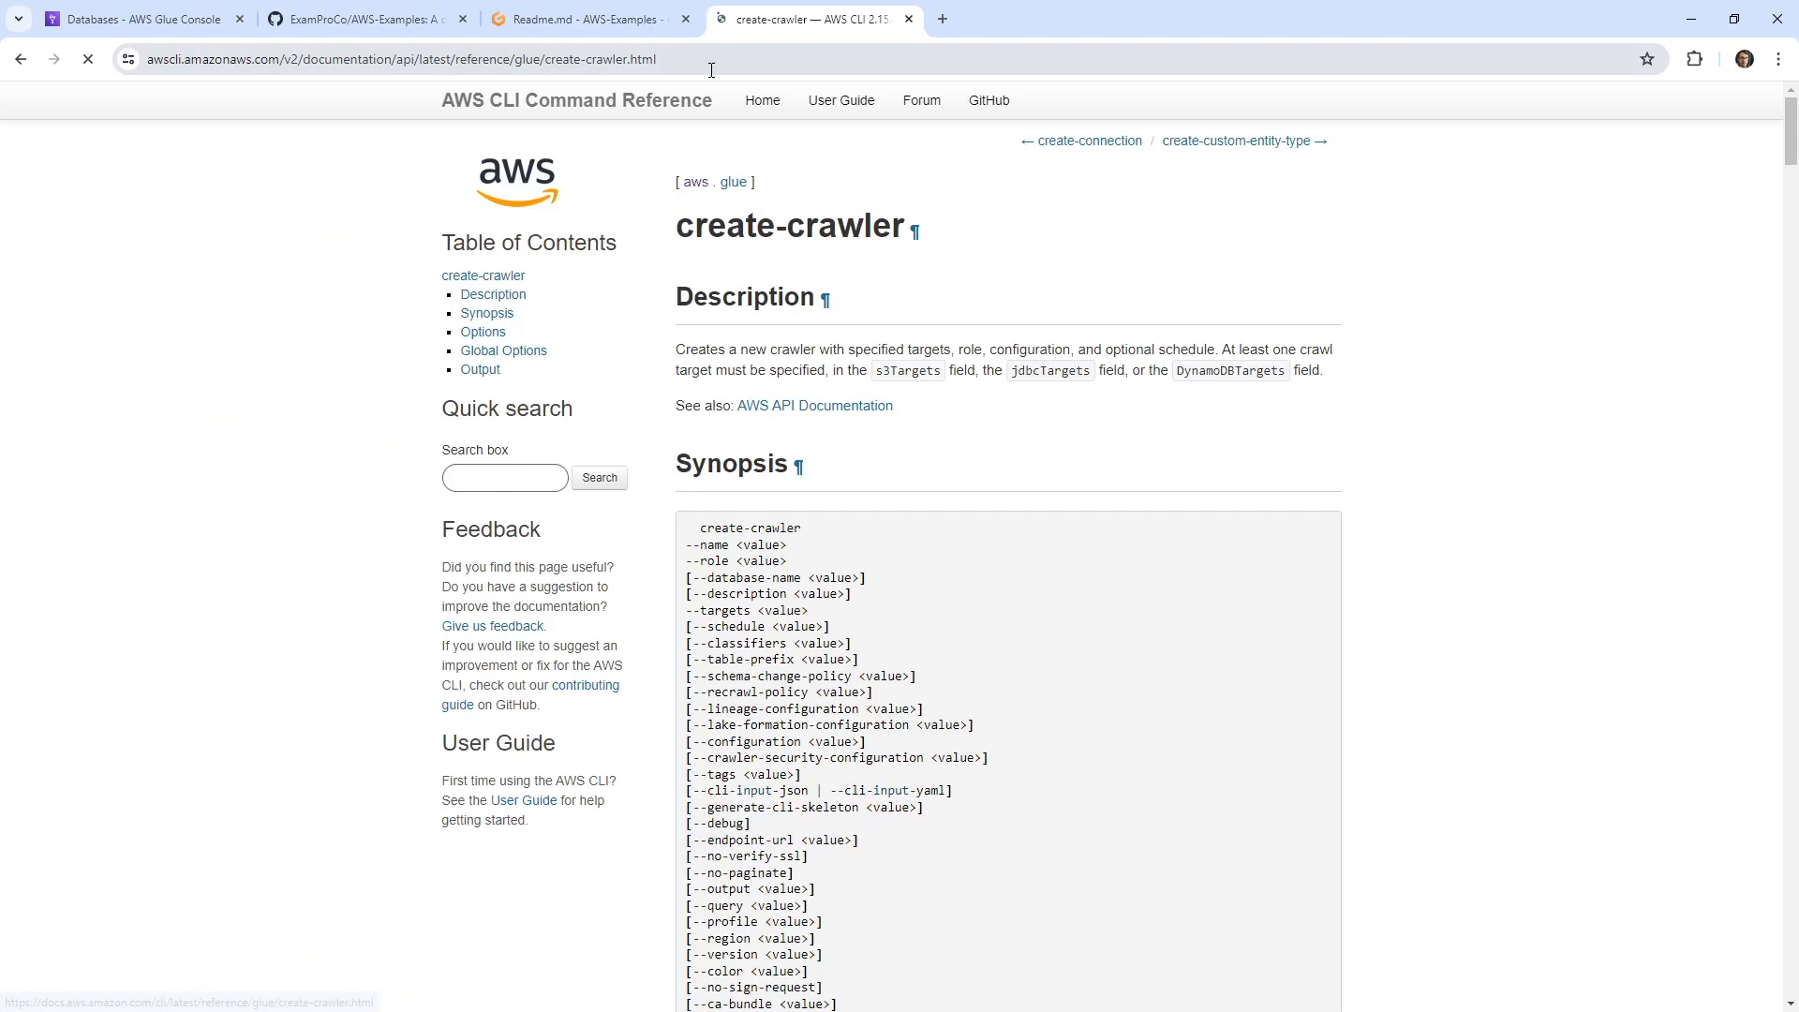
Add the create-crawler reference page's URL beneath the Create Glue Crawler heading in the Gitpod Readme, with blank lines around it.
click(711, 70)
click(591, 18)
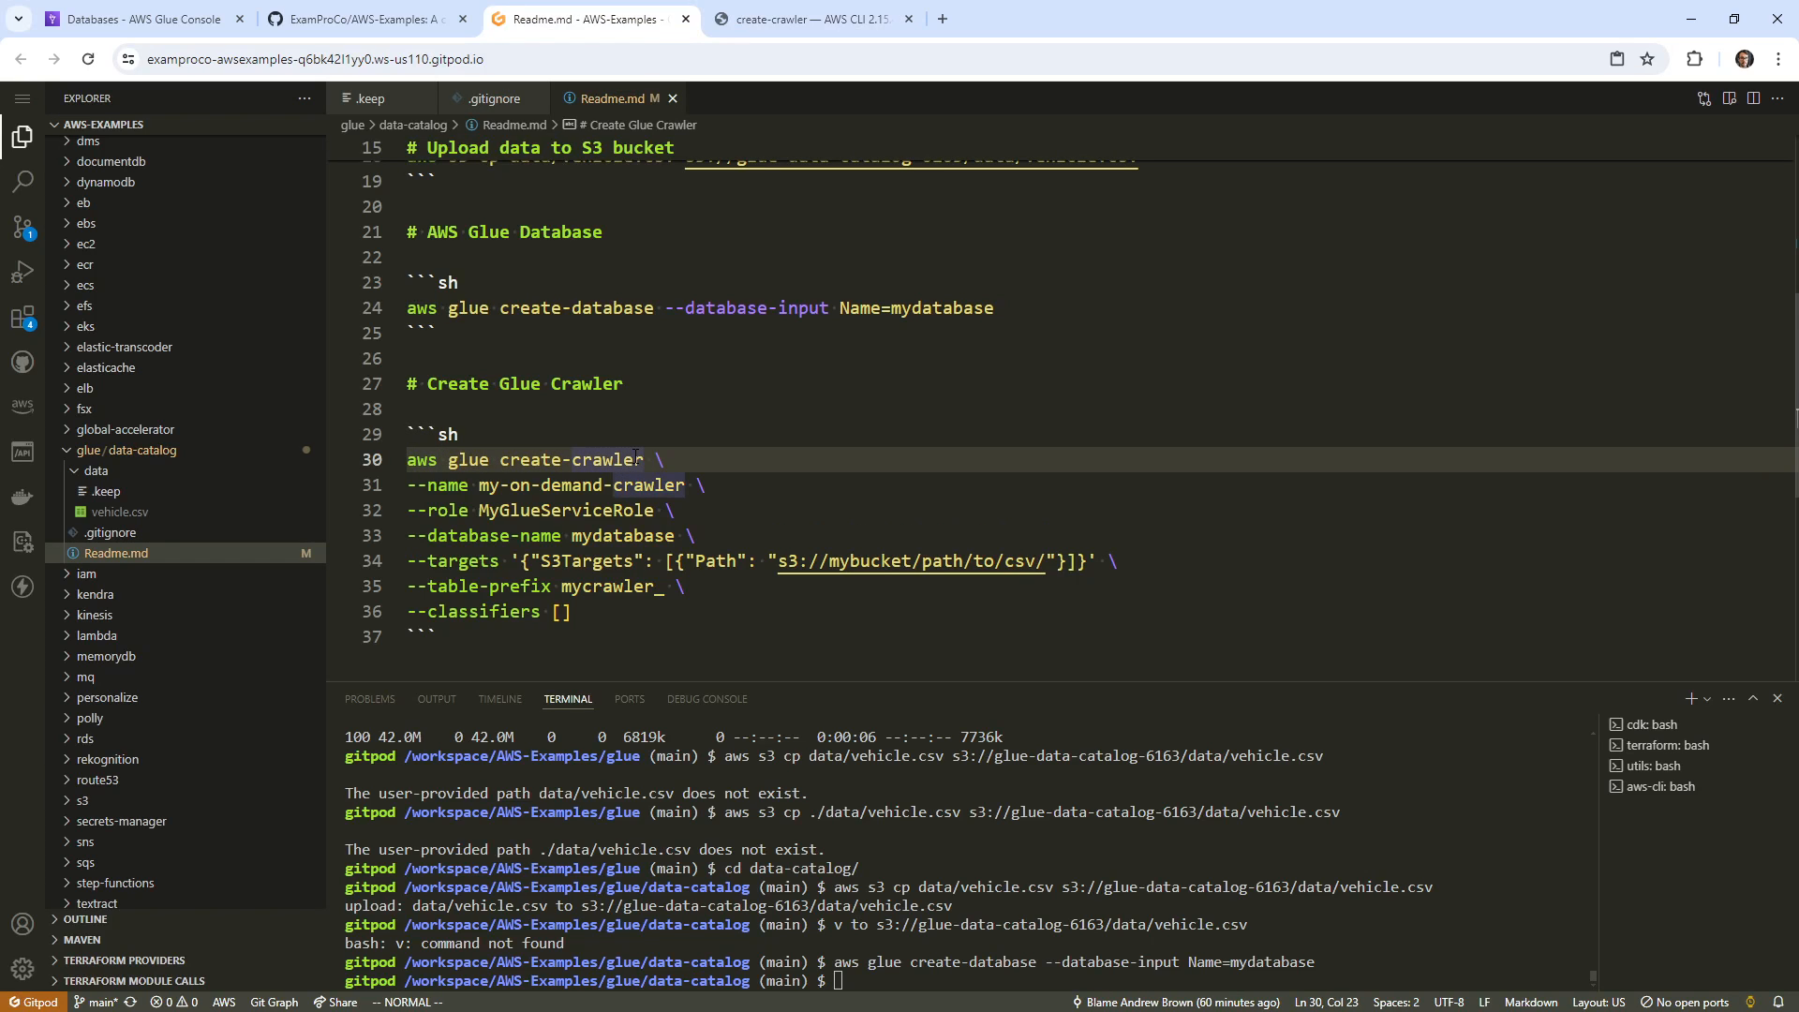
key(k)
key(k)
key(i)
key(ctrl+v)
key(Escape)
key(shift+o)
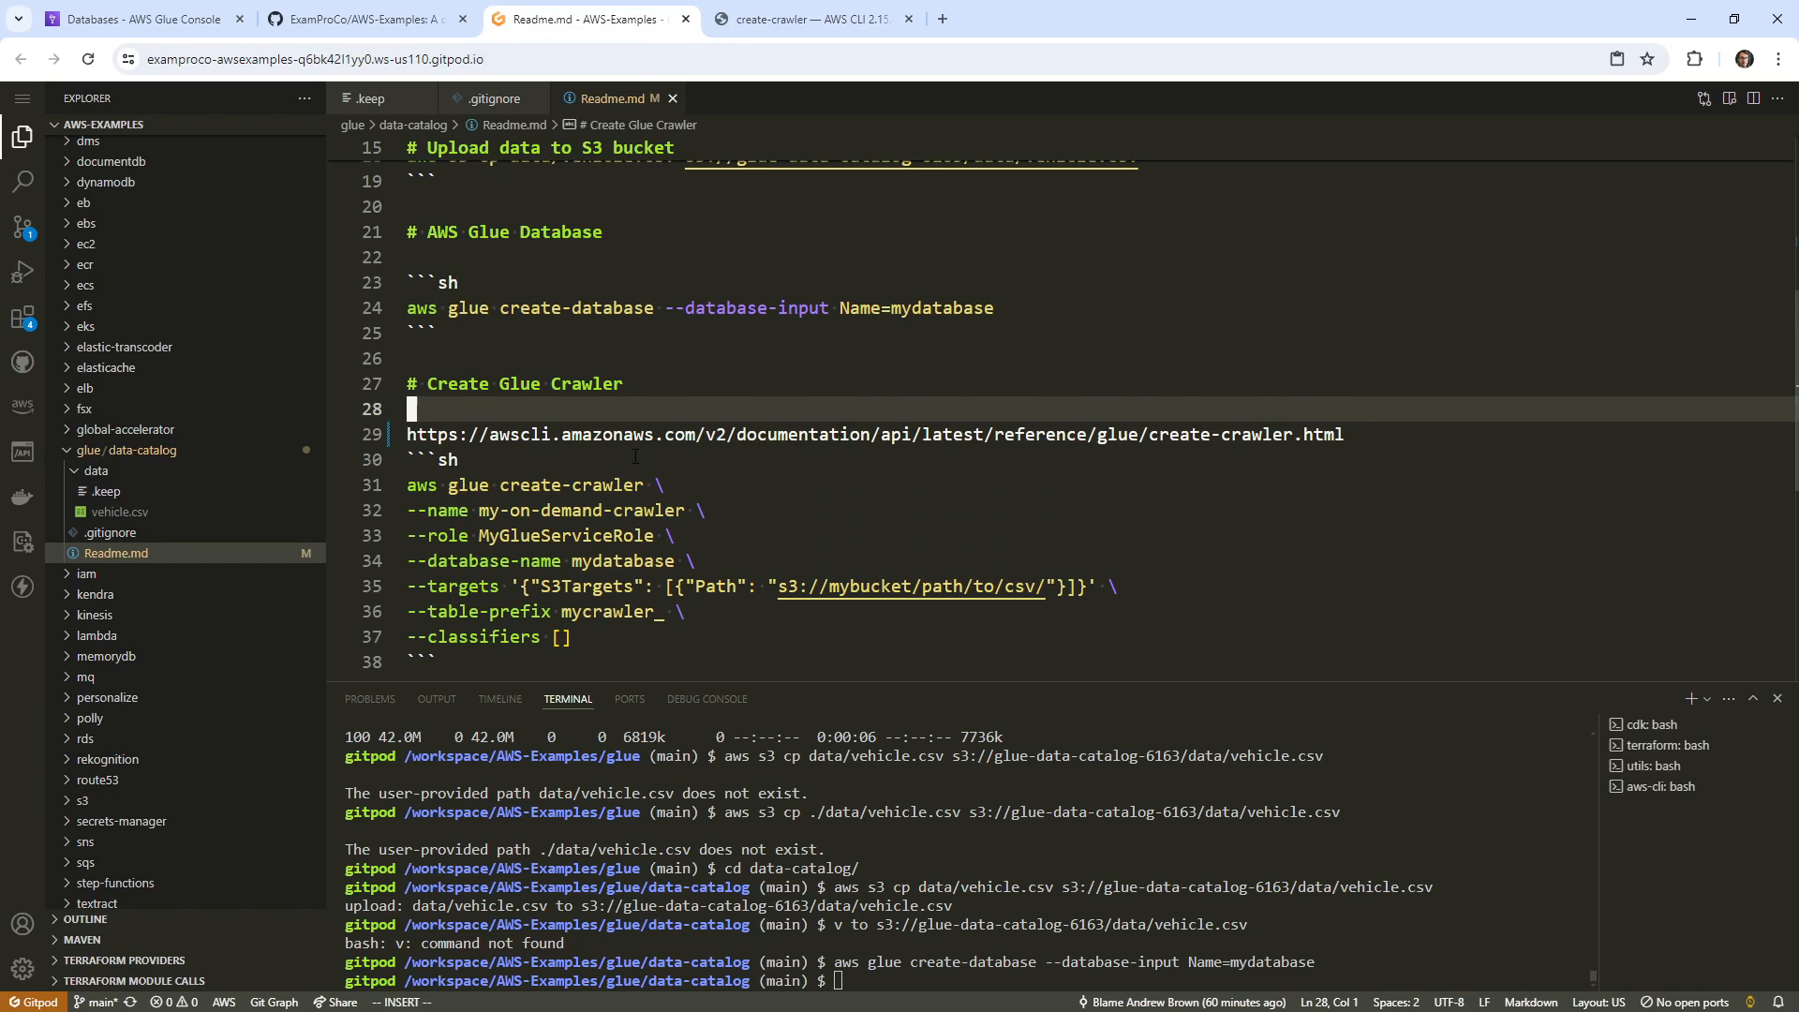
key(j)
key(o)
key(Escape)
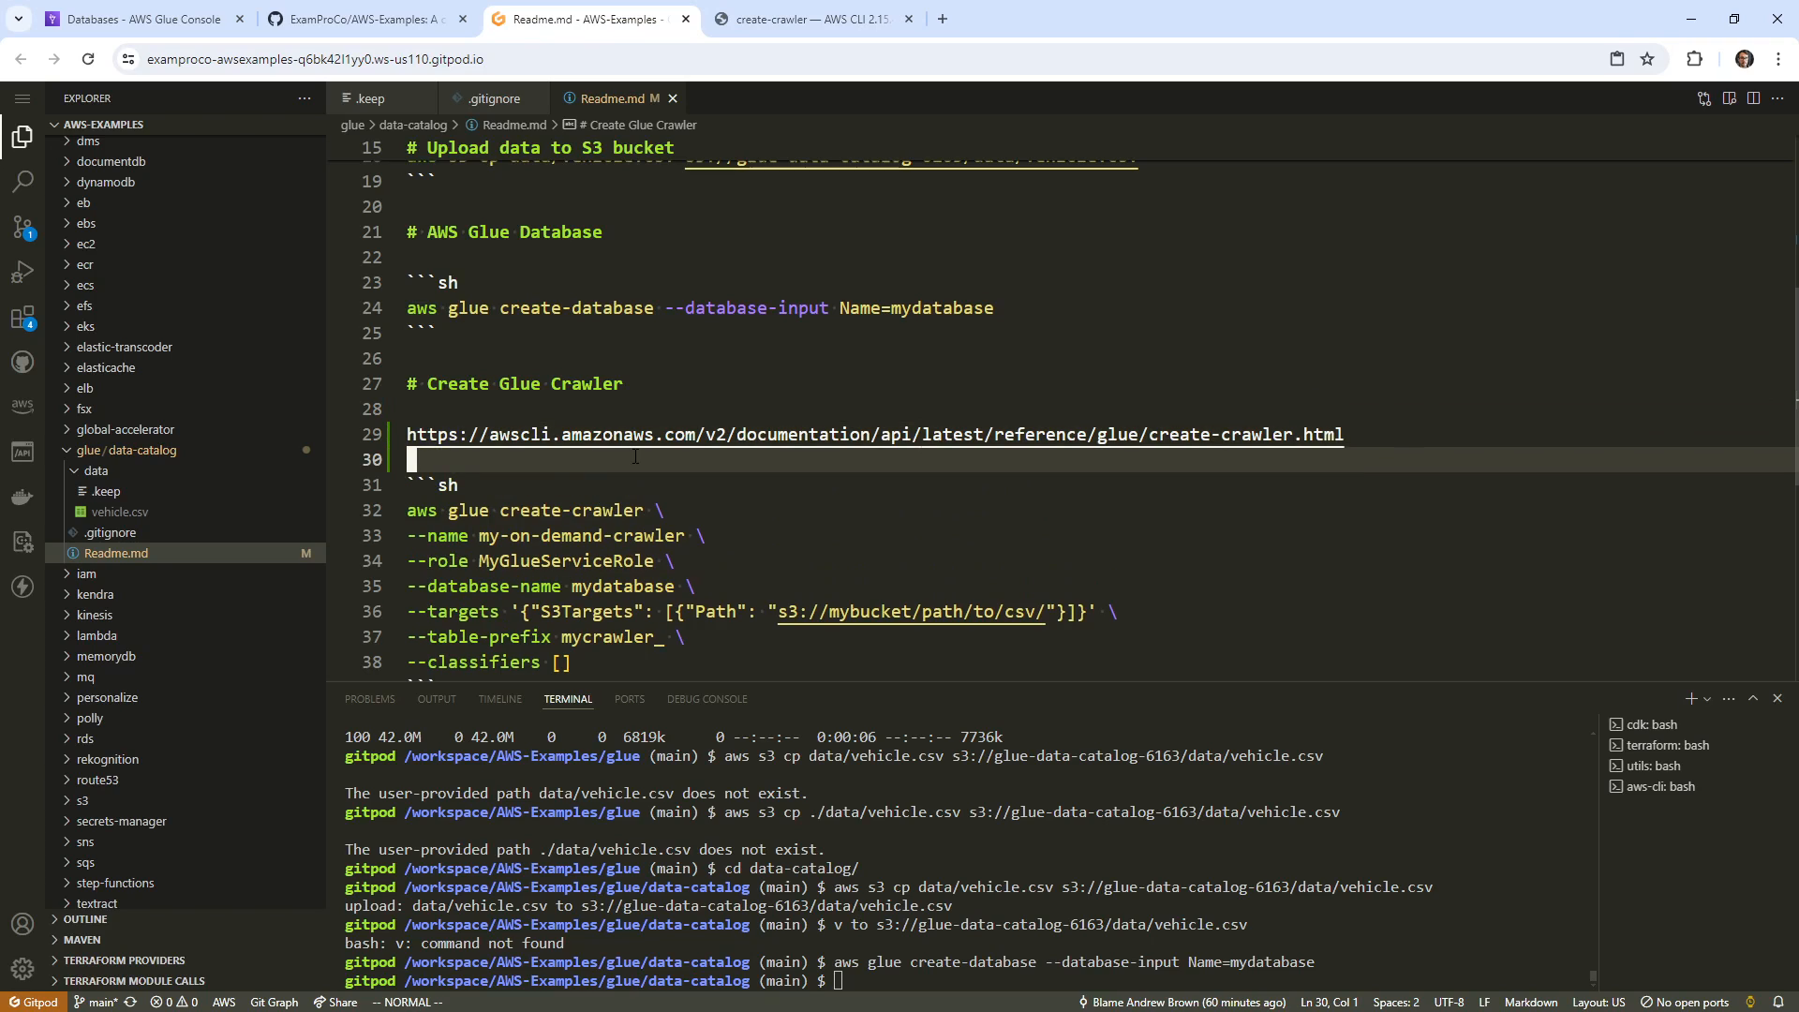
Examine the name, role, database-name and targets parameters of the Readme's create-crawler command.
scroll(710, 514, down, 1)
drag(469, 488, 798, 488)
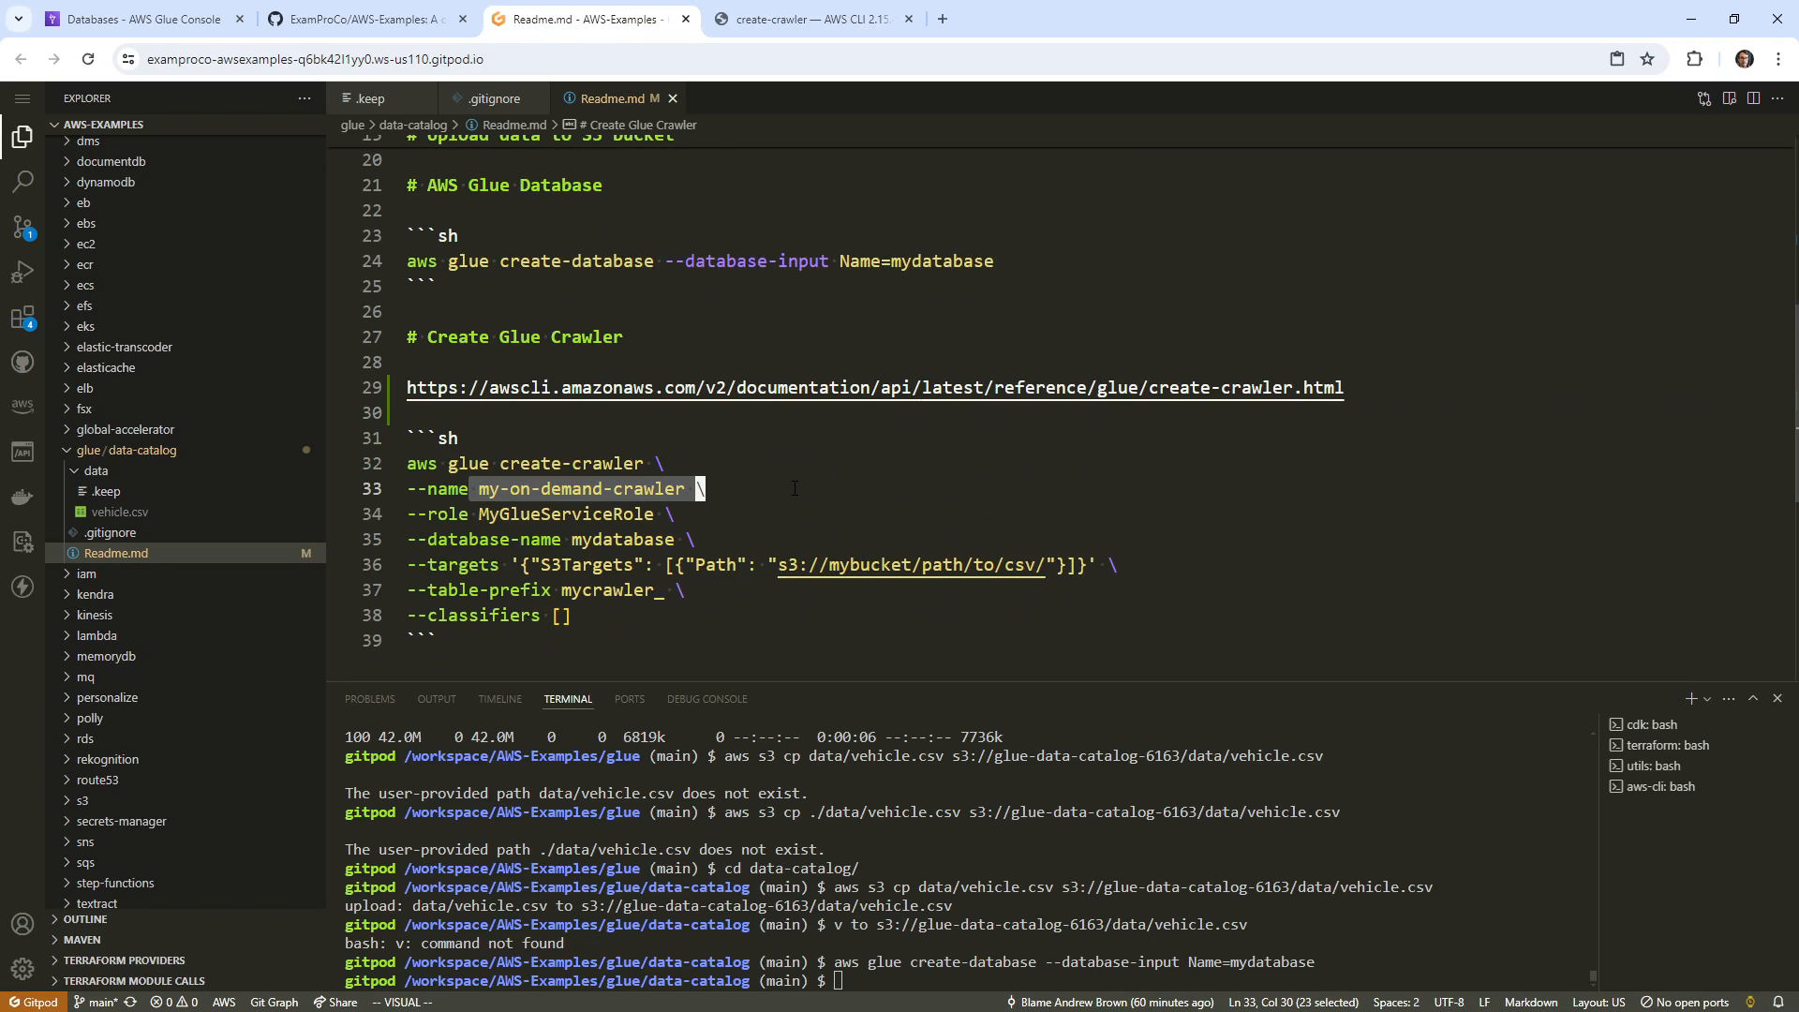
drag(435, 514, 676, 514)
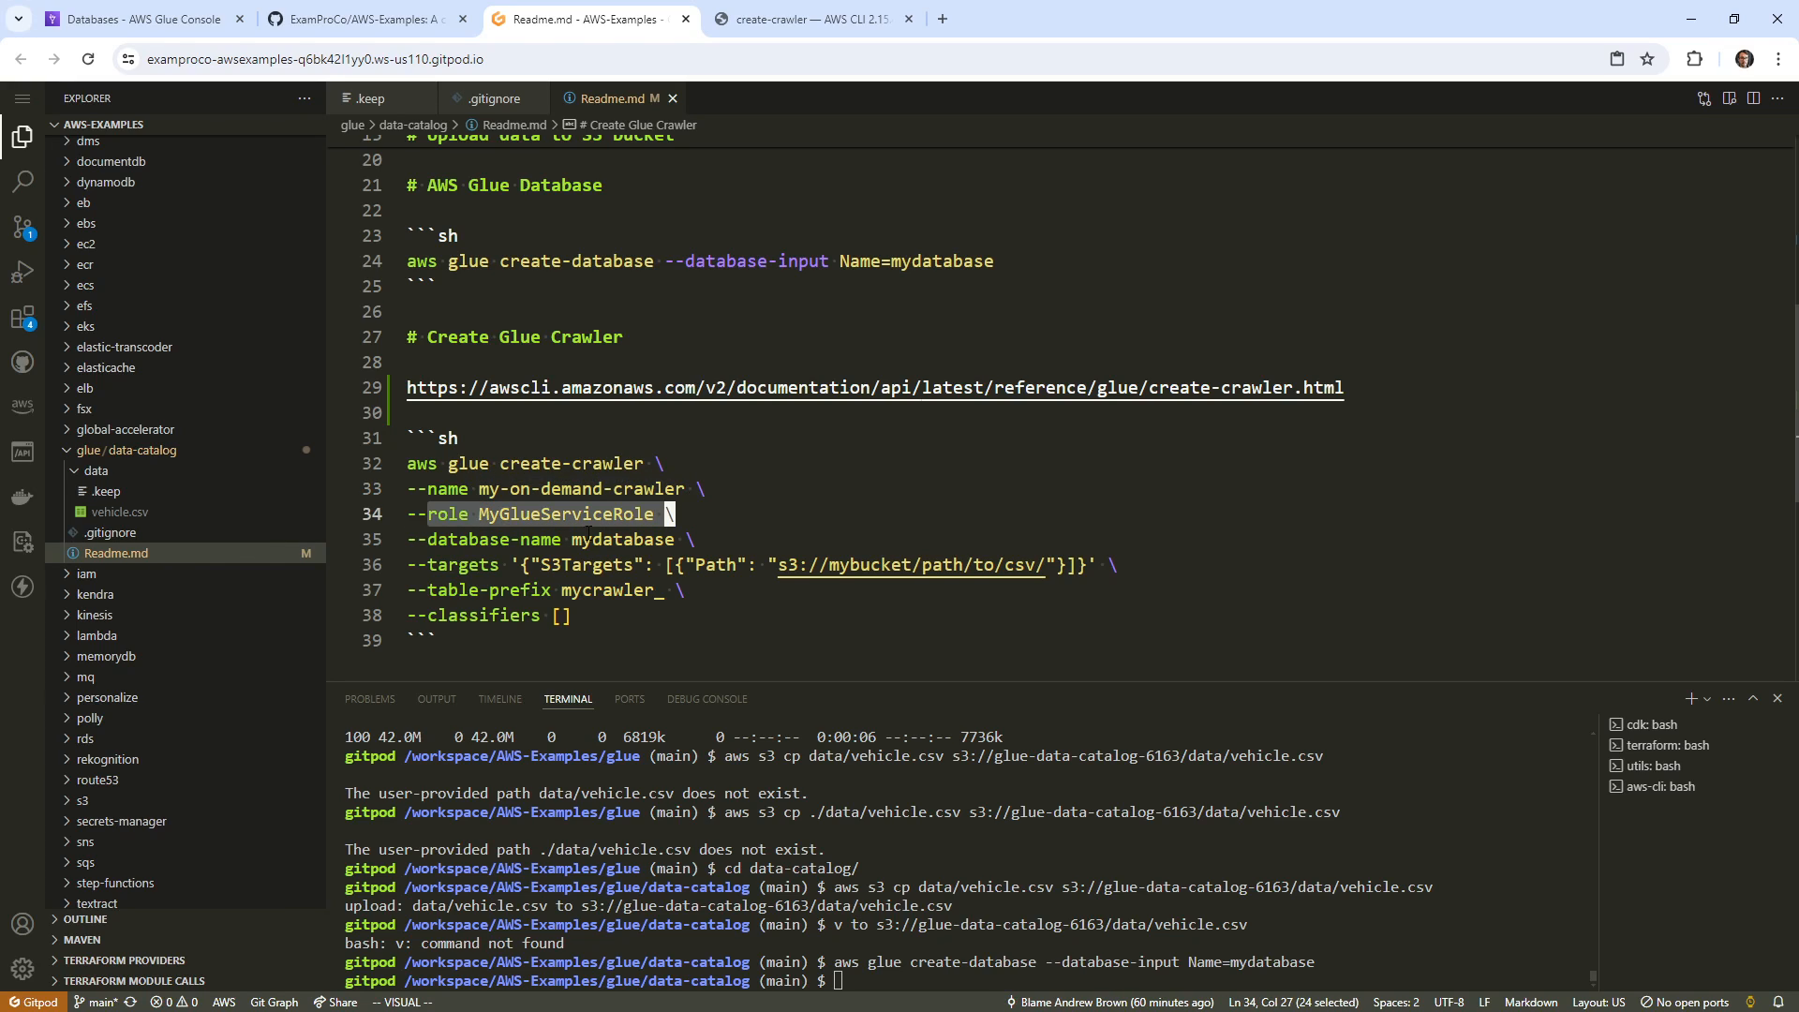
double_click(617, 538)
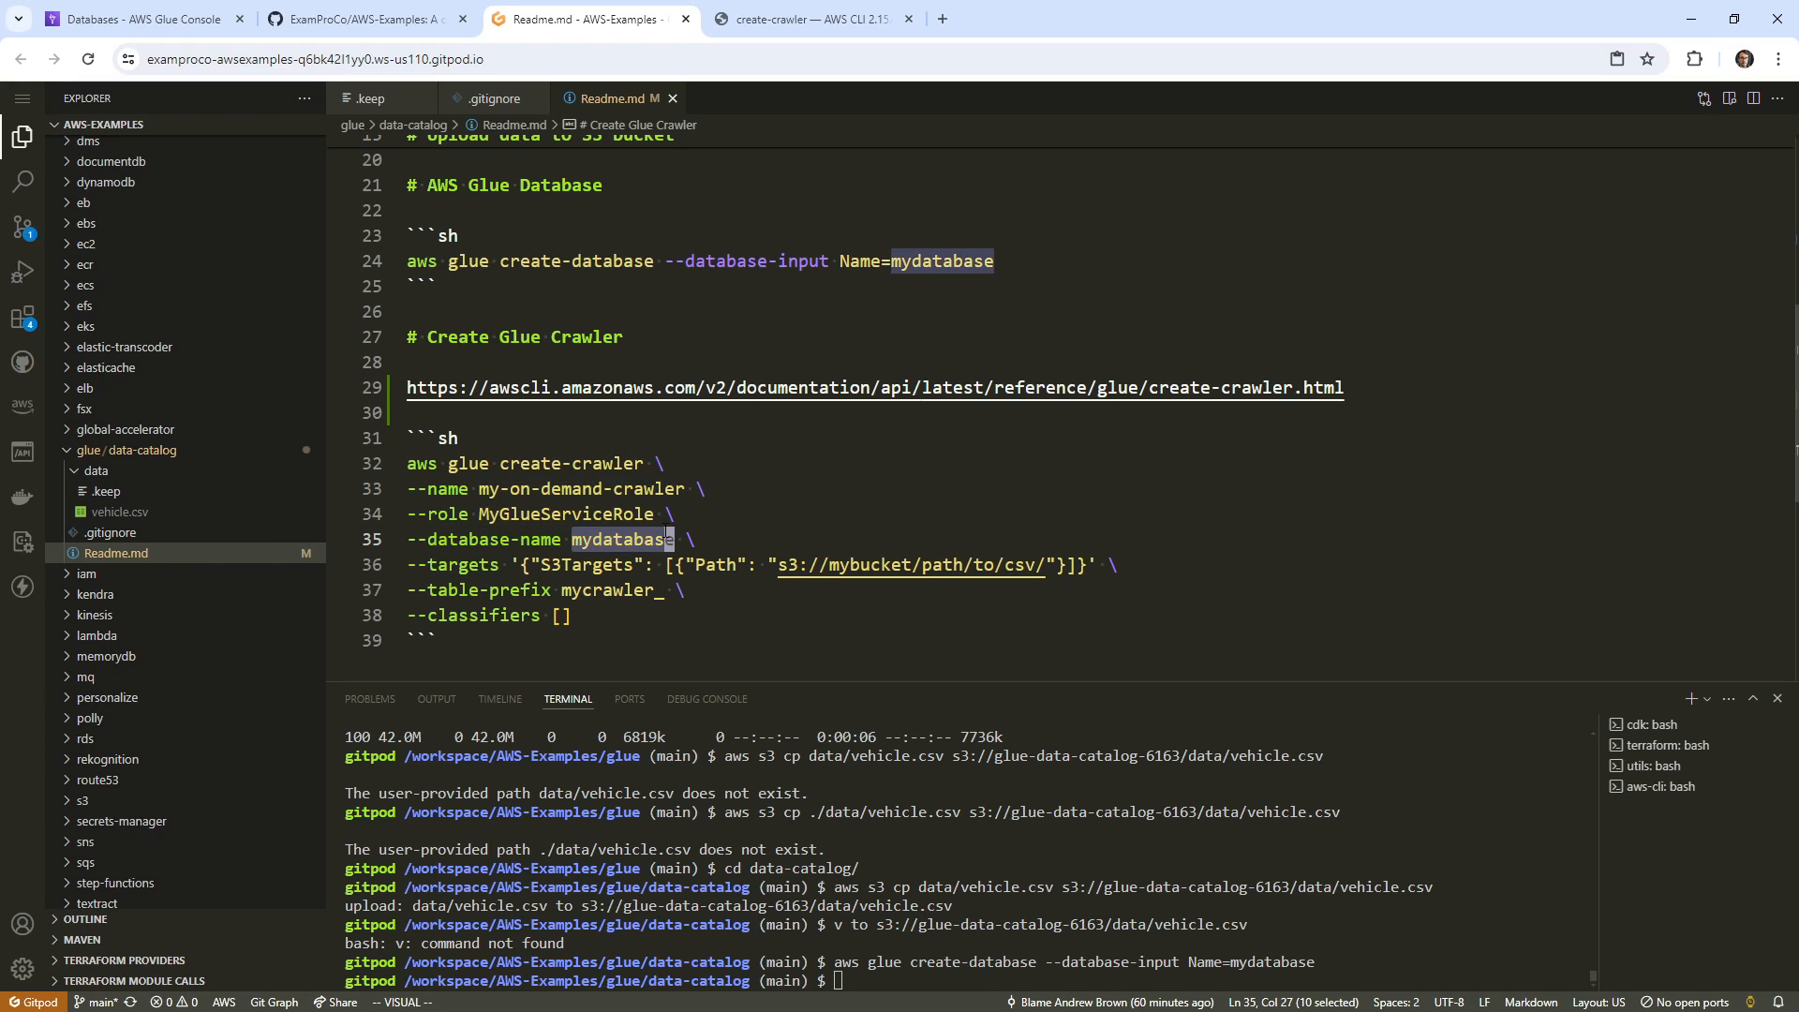
click(892, 565)
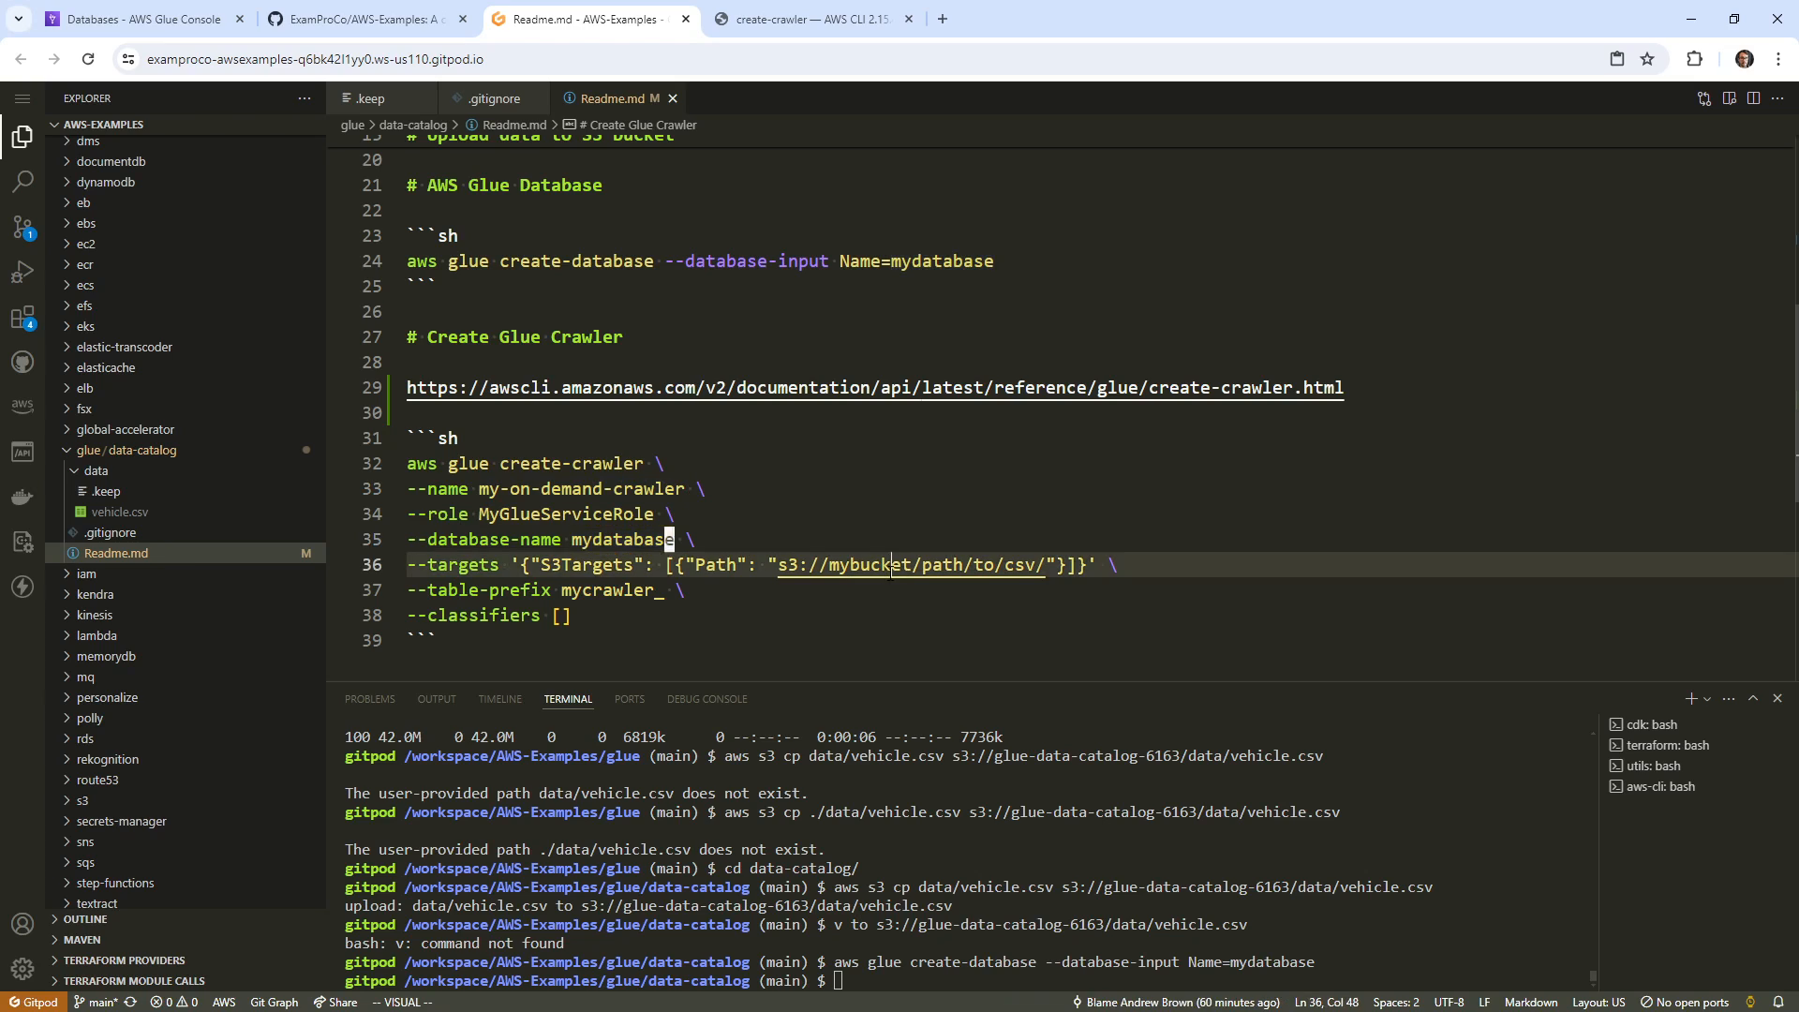
Replace the placeholder bucket path in the create-crawler command's S3 target with glue-data-catalog-6163/data, copied from the upload command.
scroll(833, 510, up, 3)
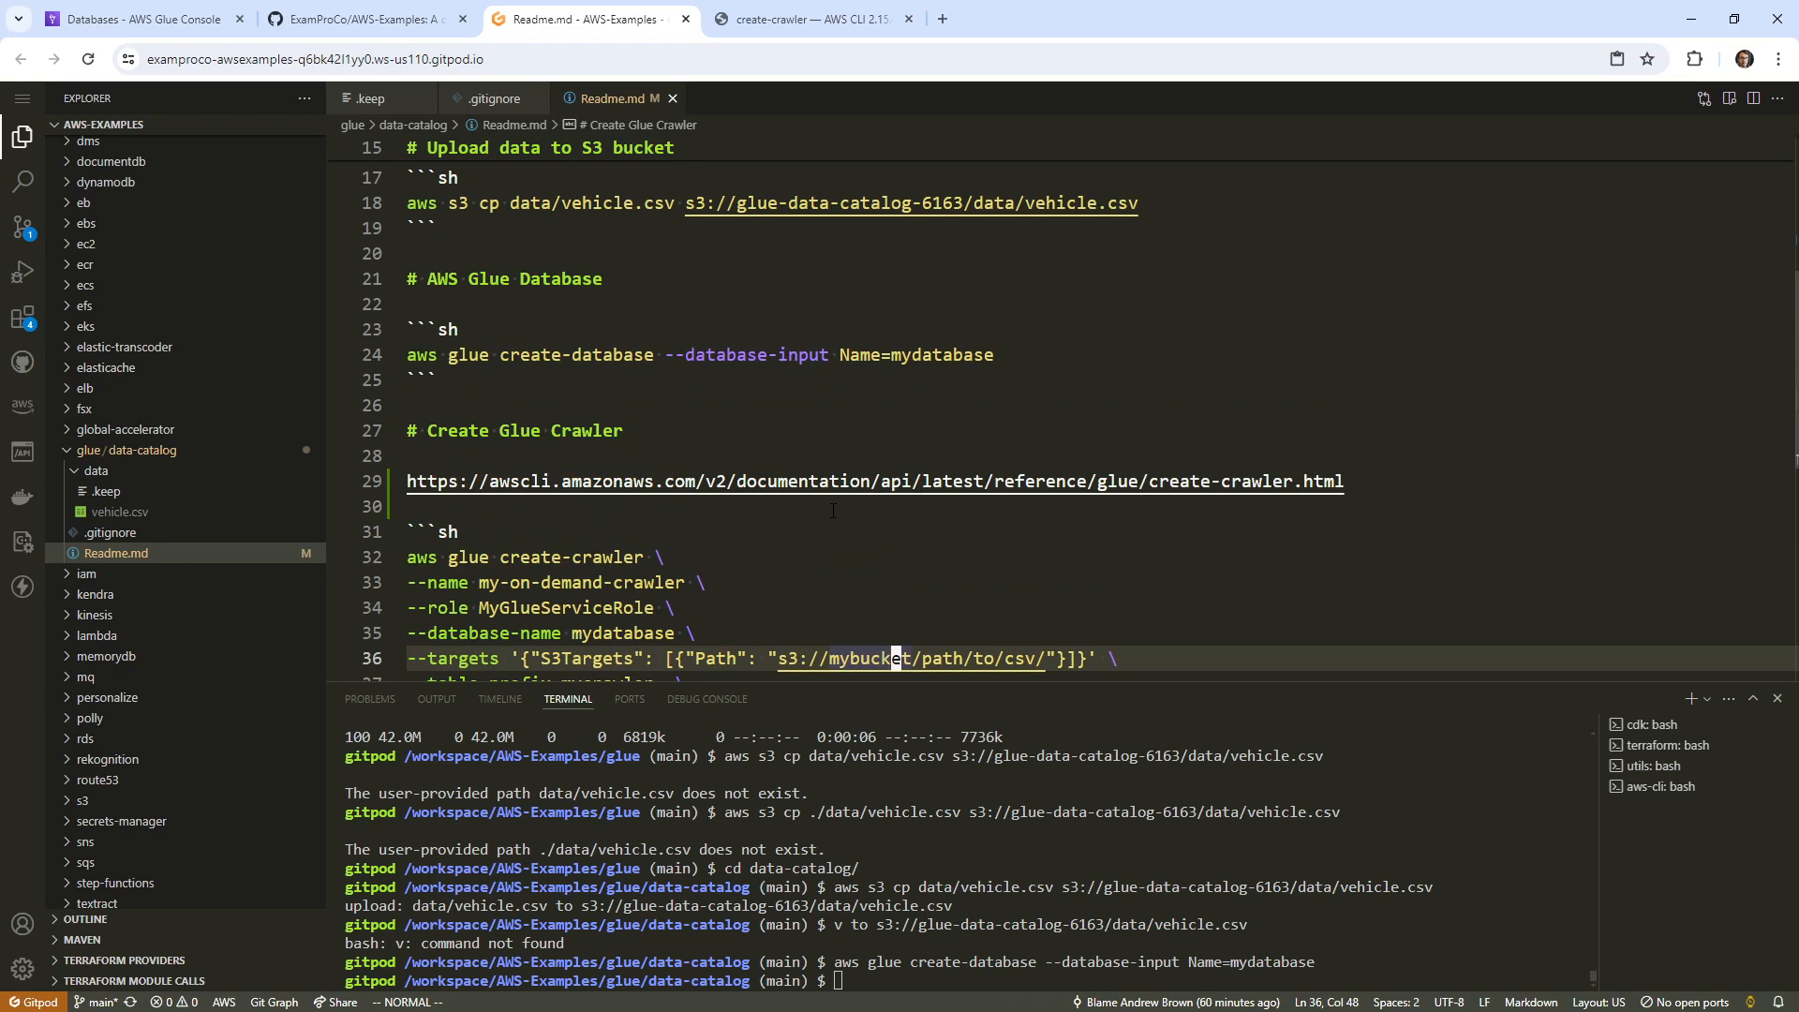
drag(740, 253, 1012, 257)
right_click(996, 260)
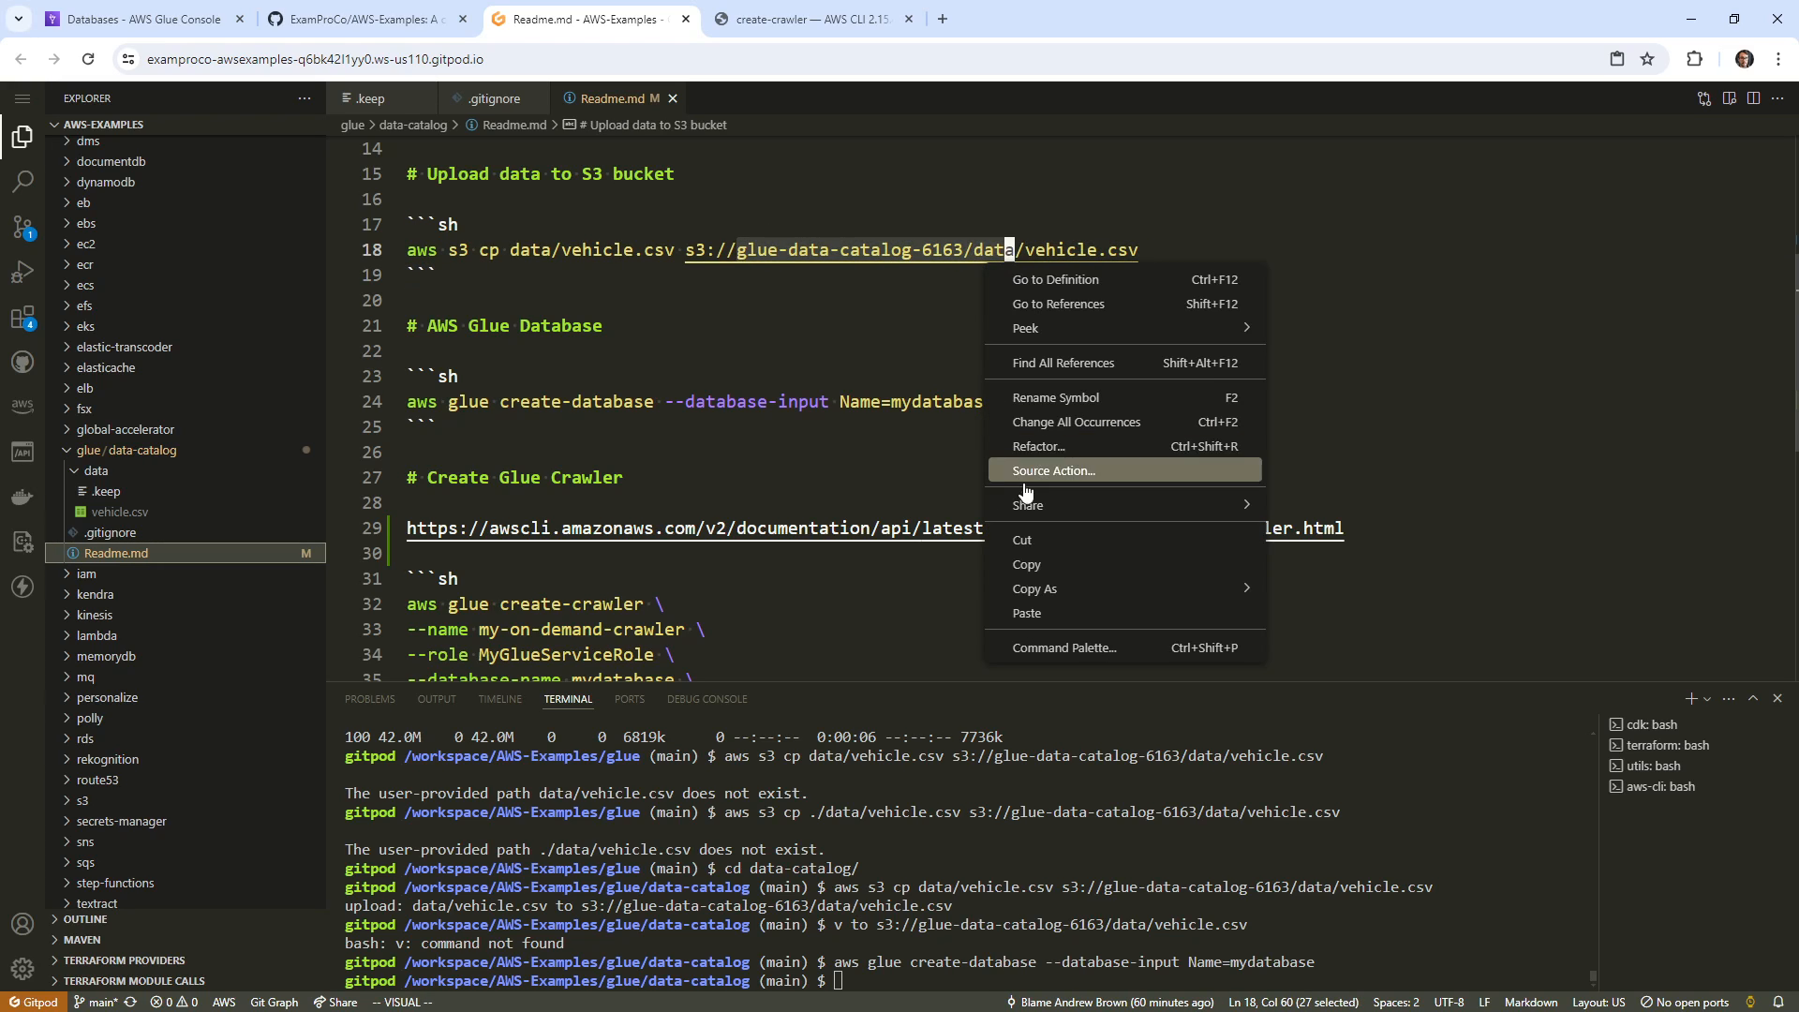
click(1012, 560)
scroll(1005, 381, down, 3)
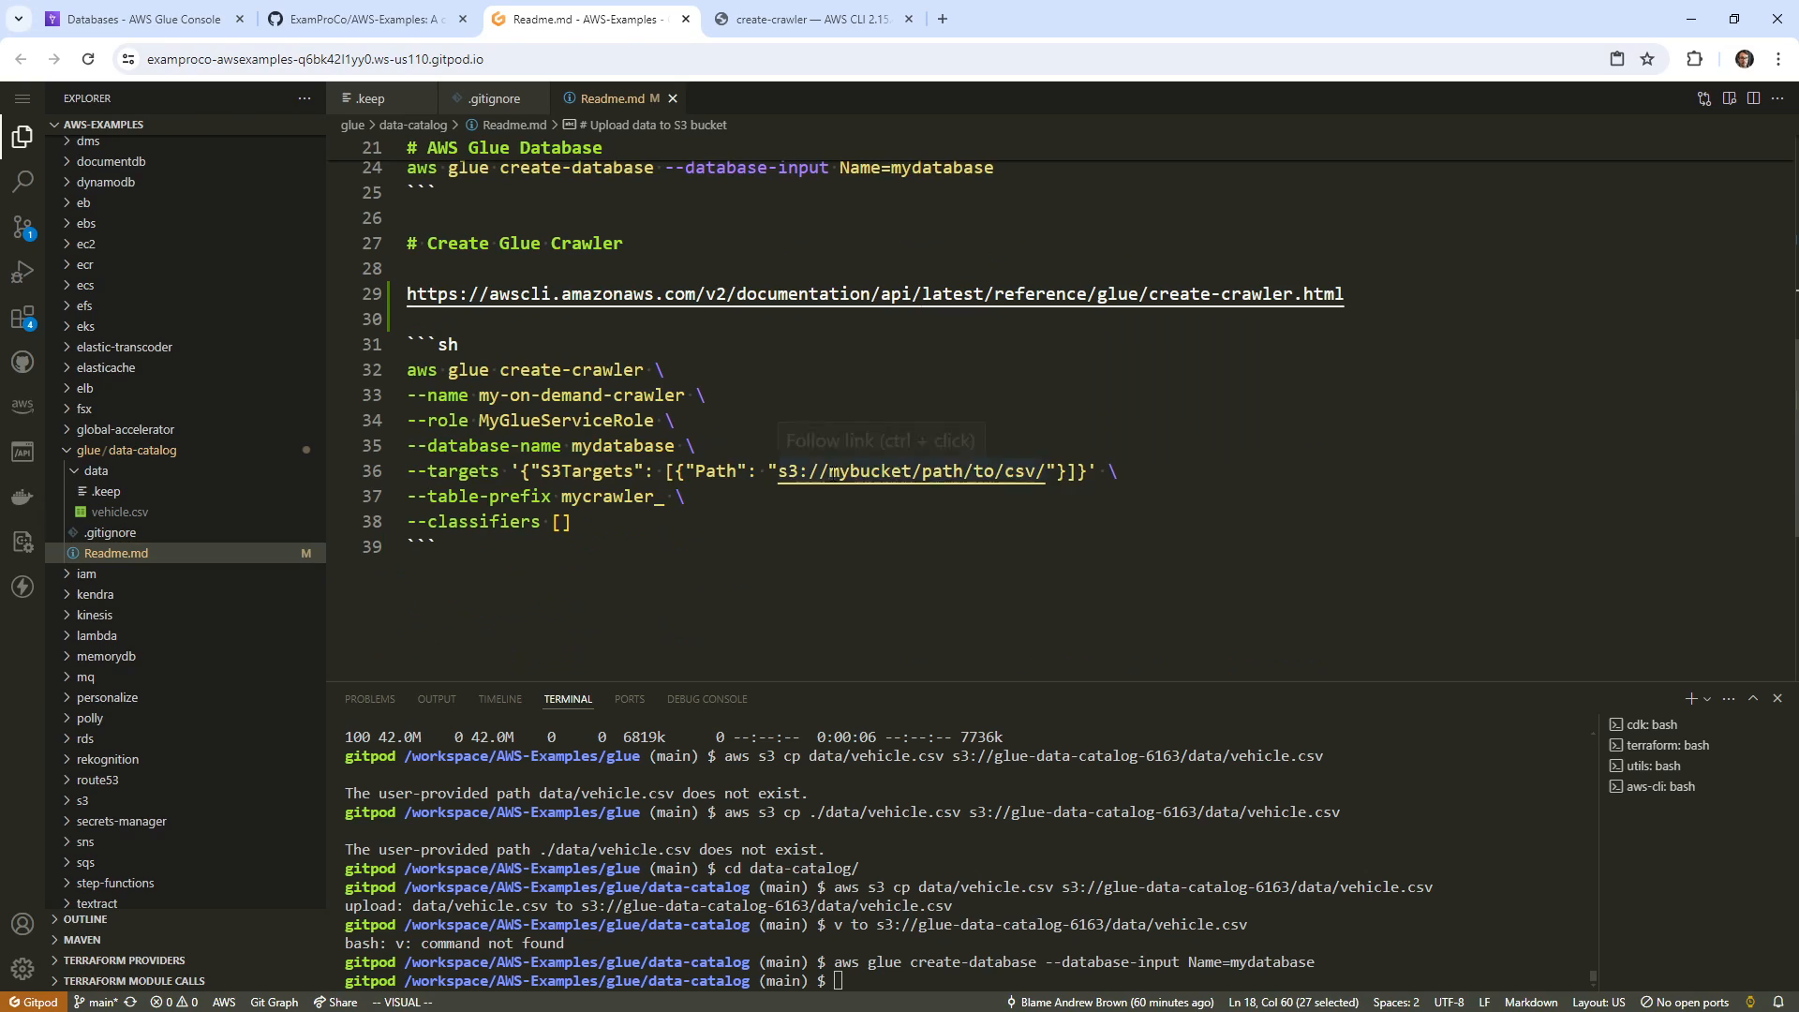
drag(828, 470, 1031, 471)
right_click(1031, 472)
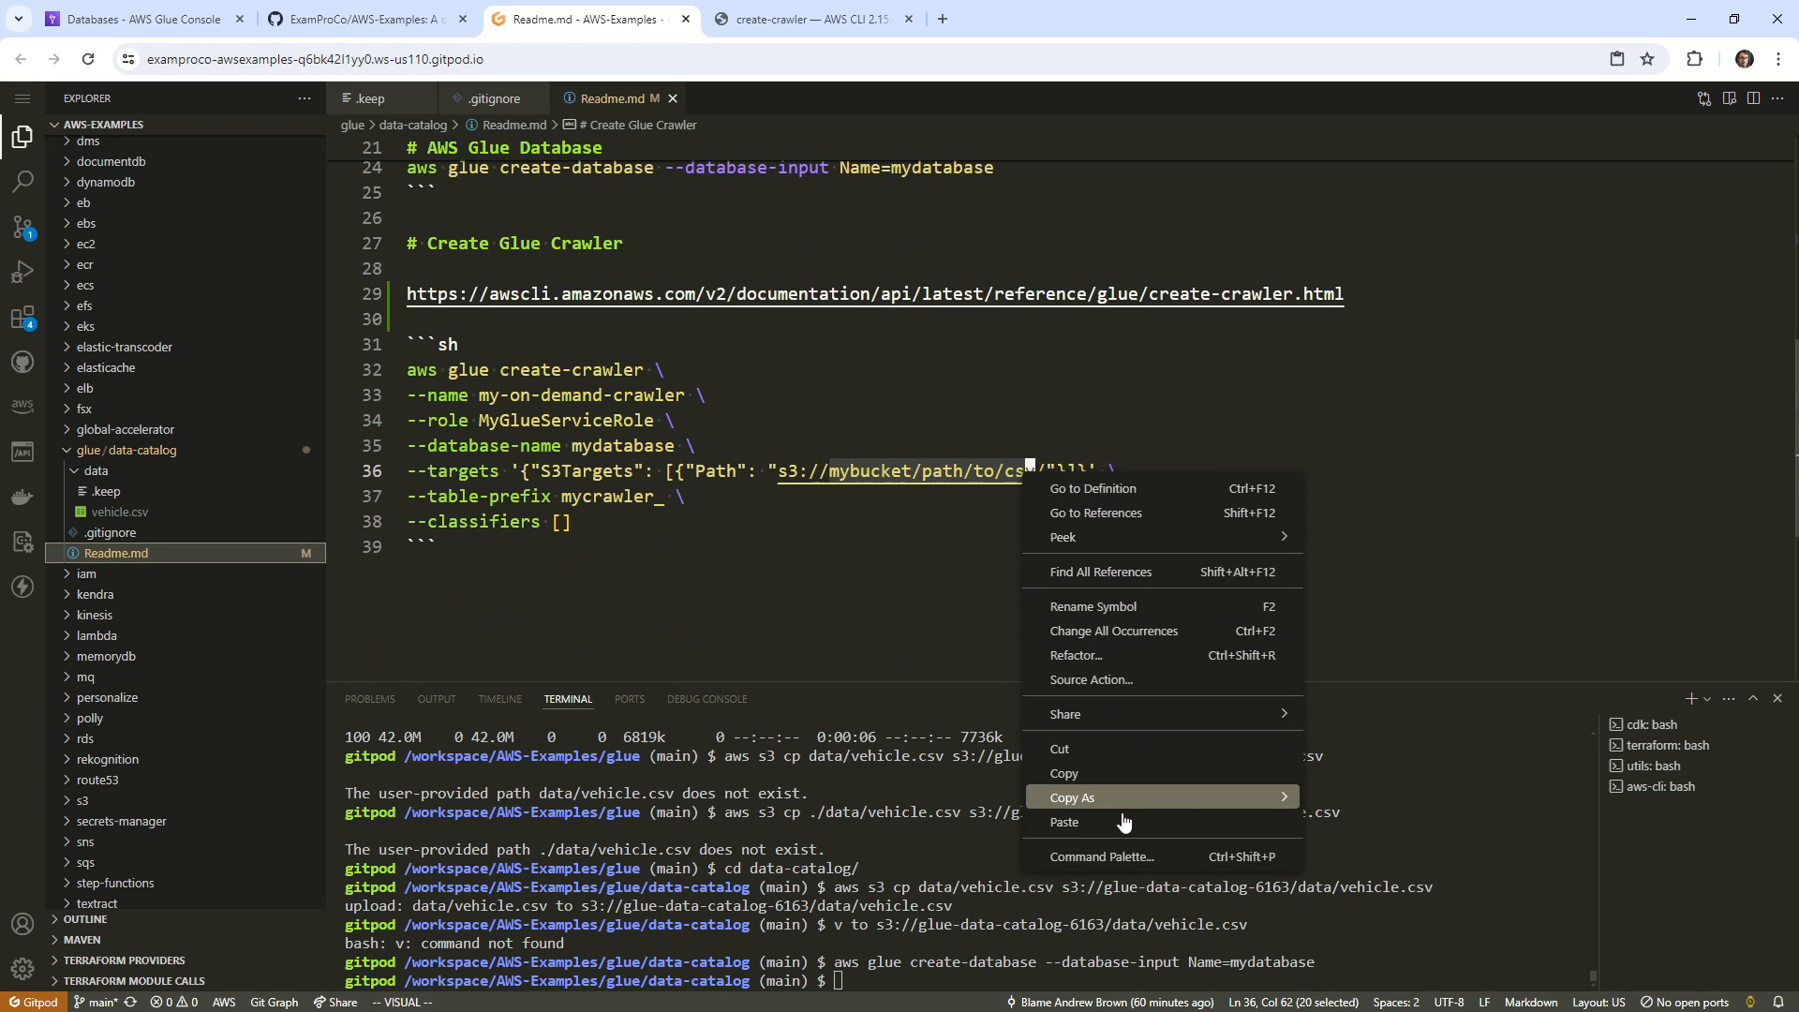
click(1064, 822)
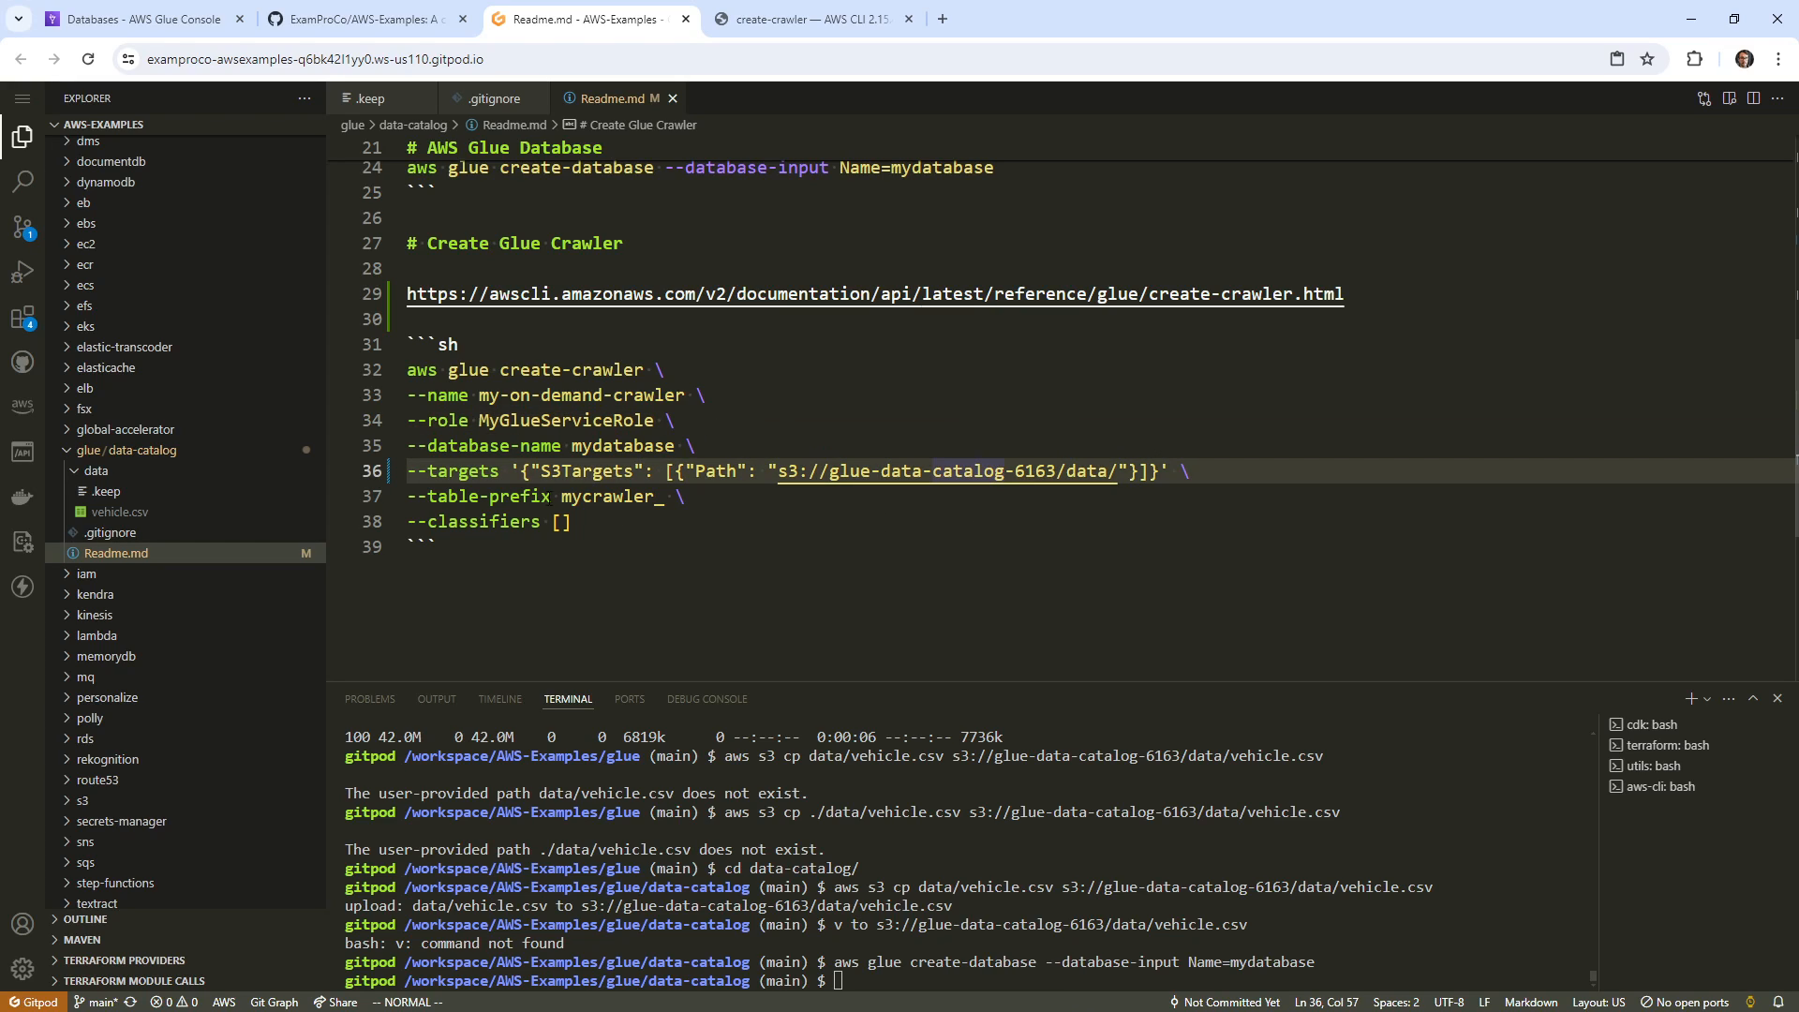
Look up the description of the --table-prefix option in the AWS CLI create-crawler reference.
click(551, 497)
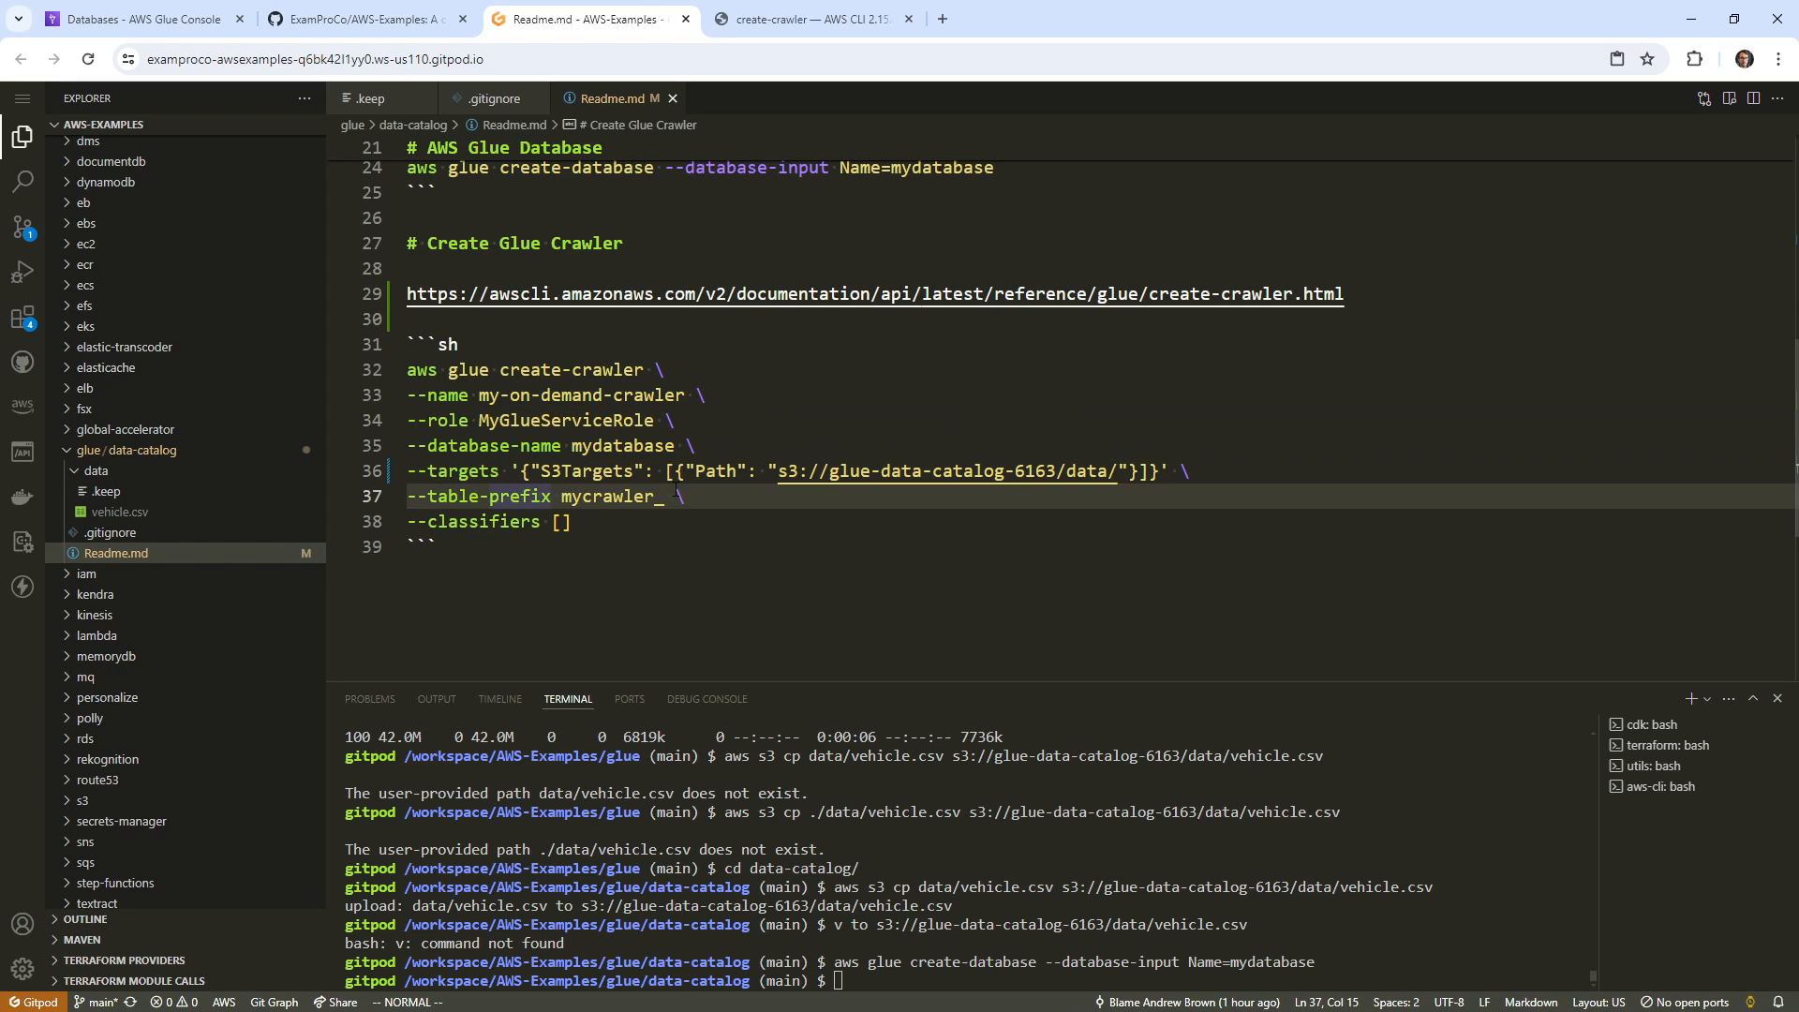
click(790, 21)
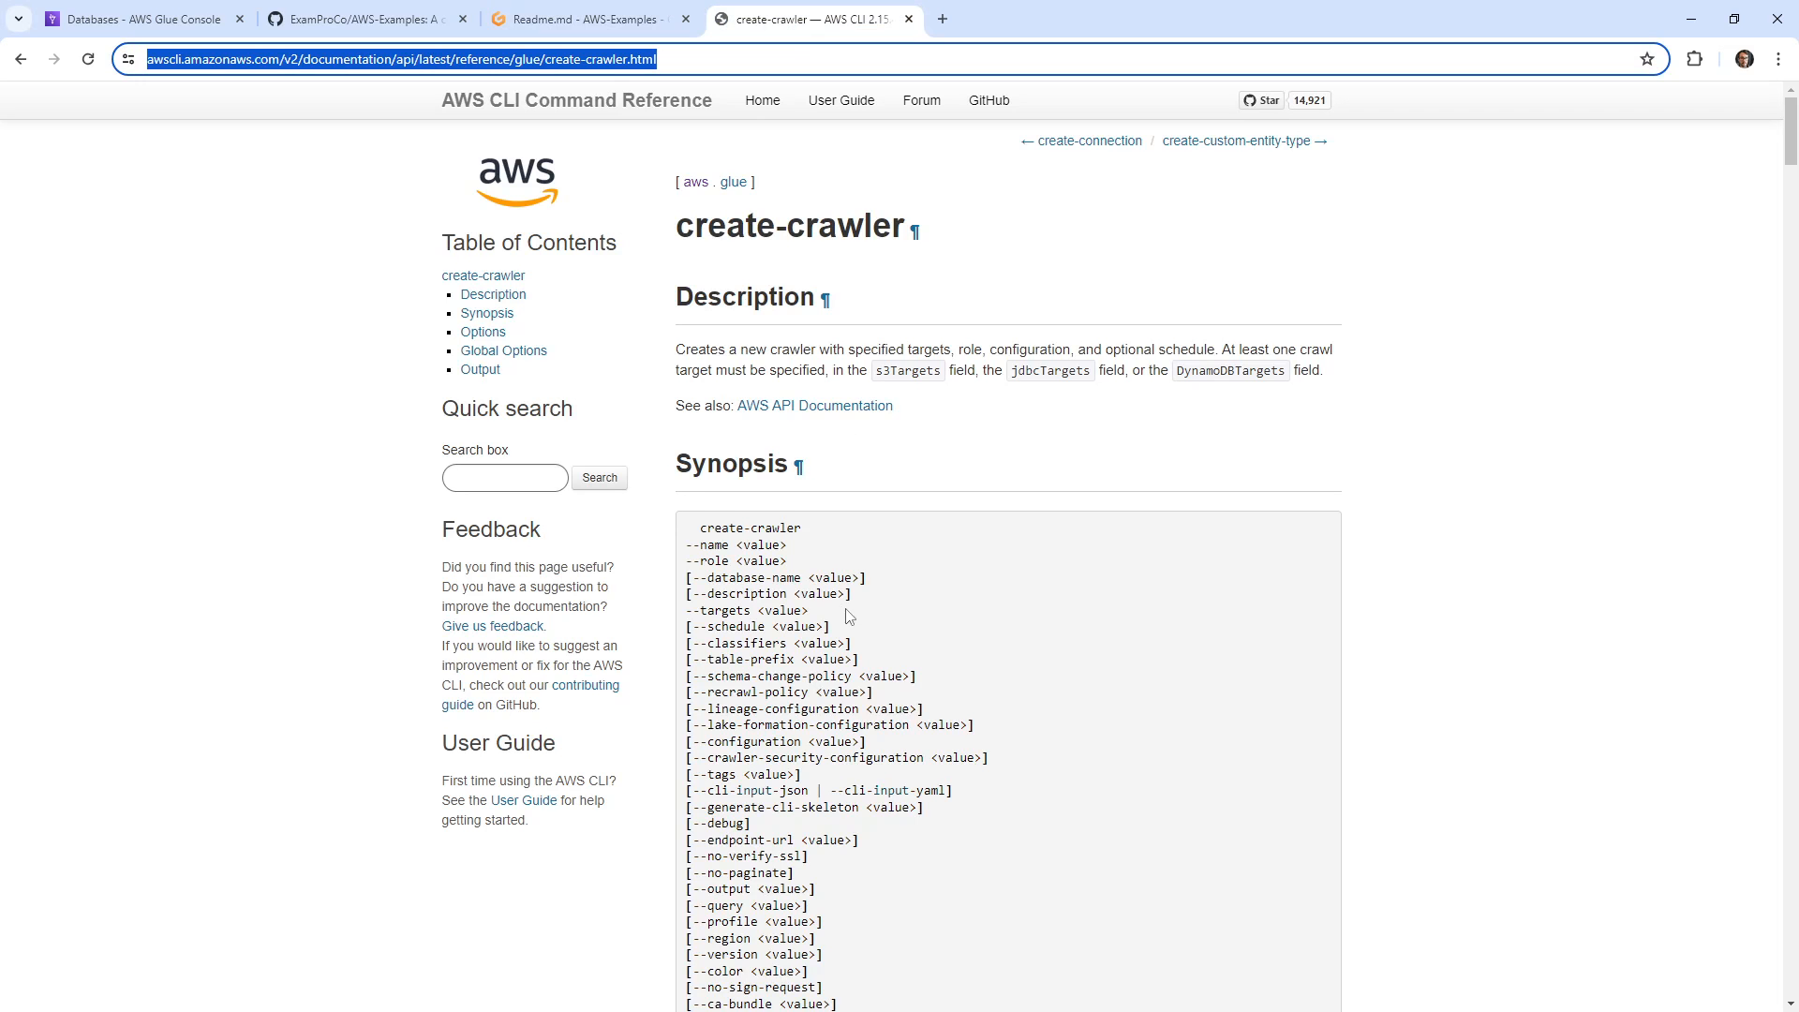
scroll(886, 553, down, 1)
click(581, 19)
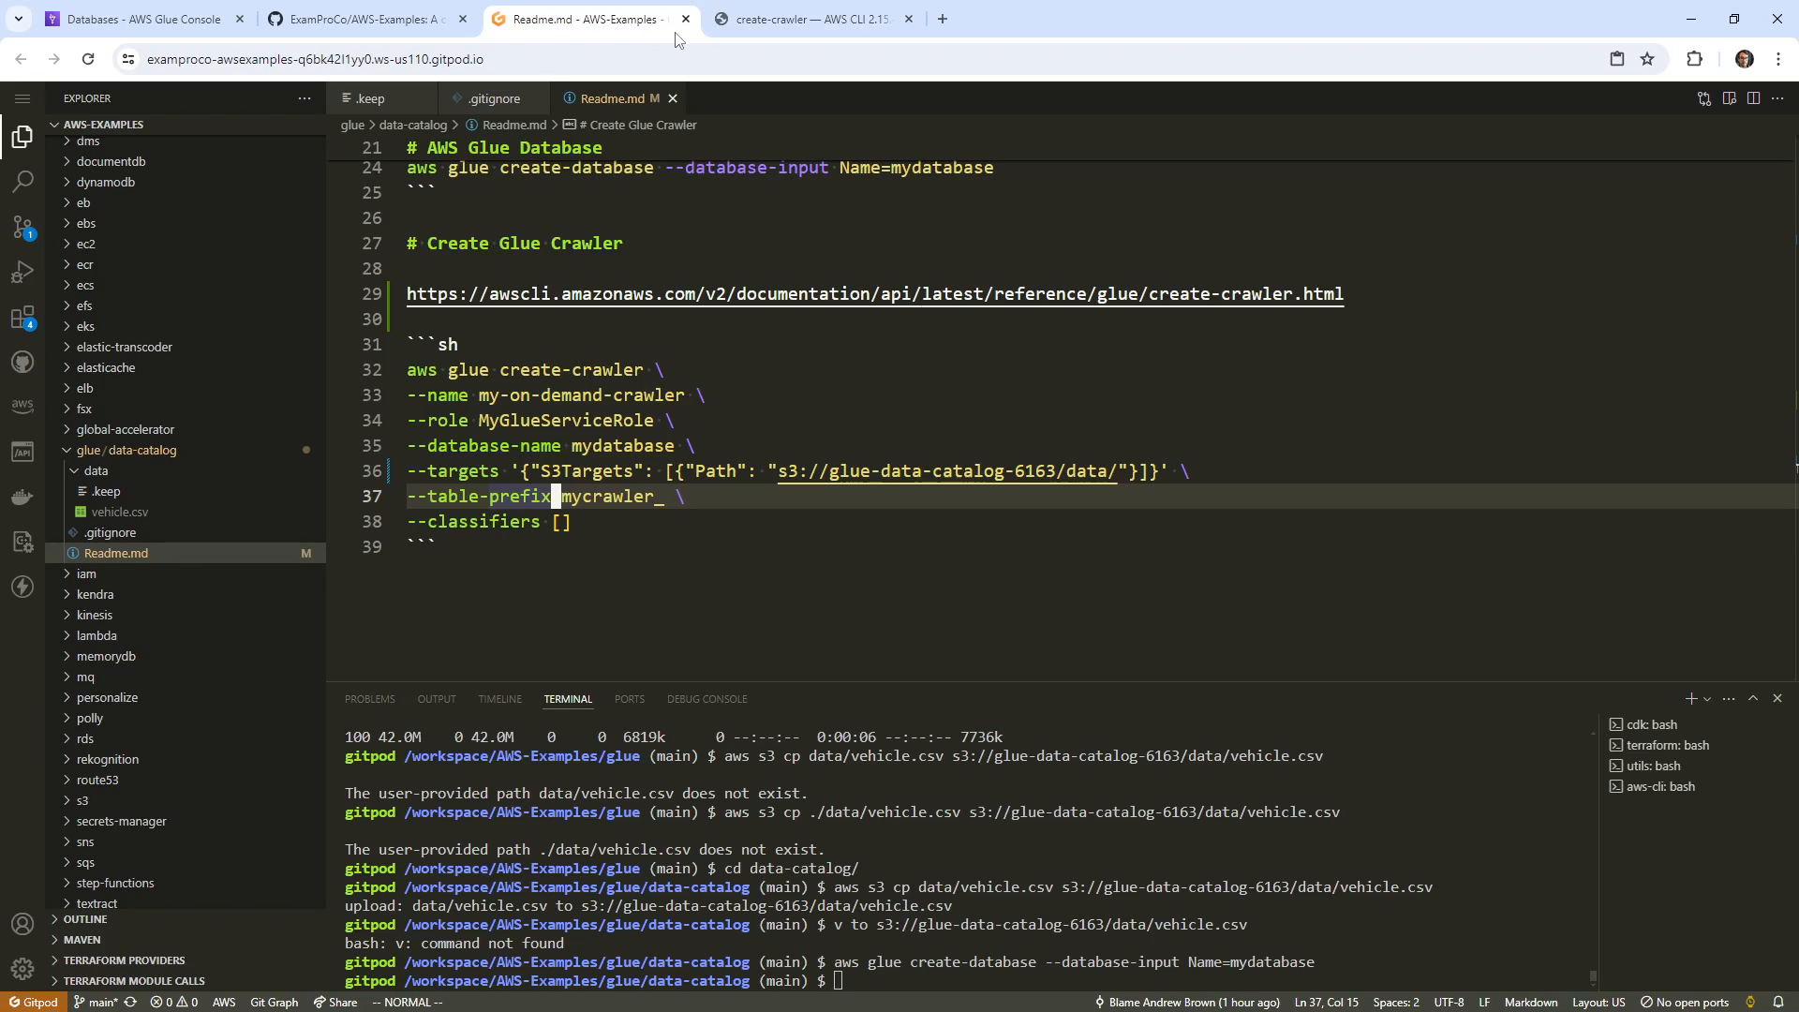
click(790, 21)
key(ctrl+f)
text(table-p)
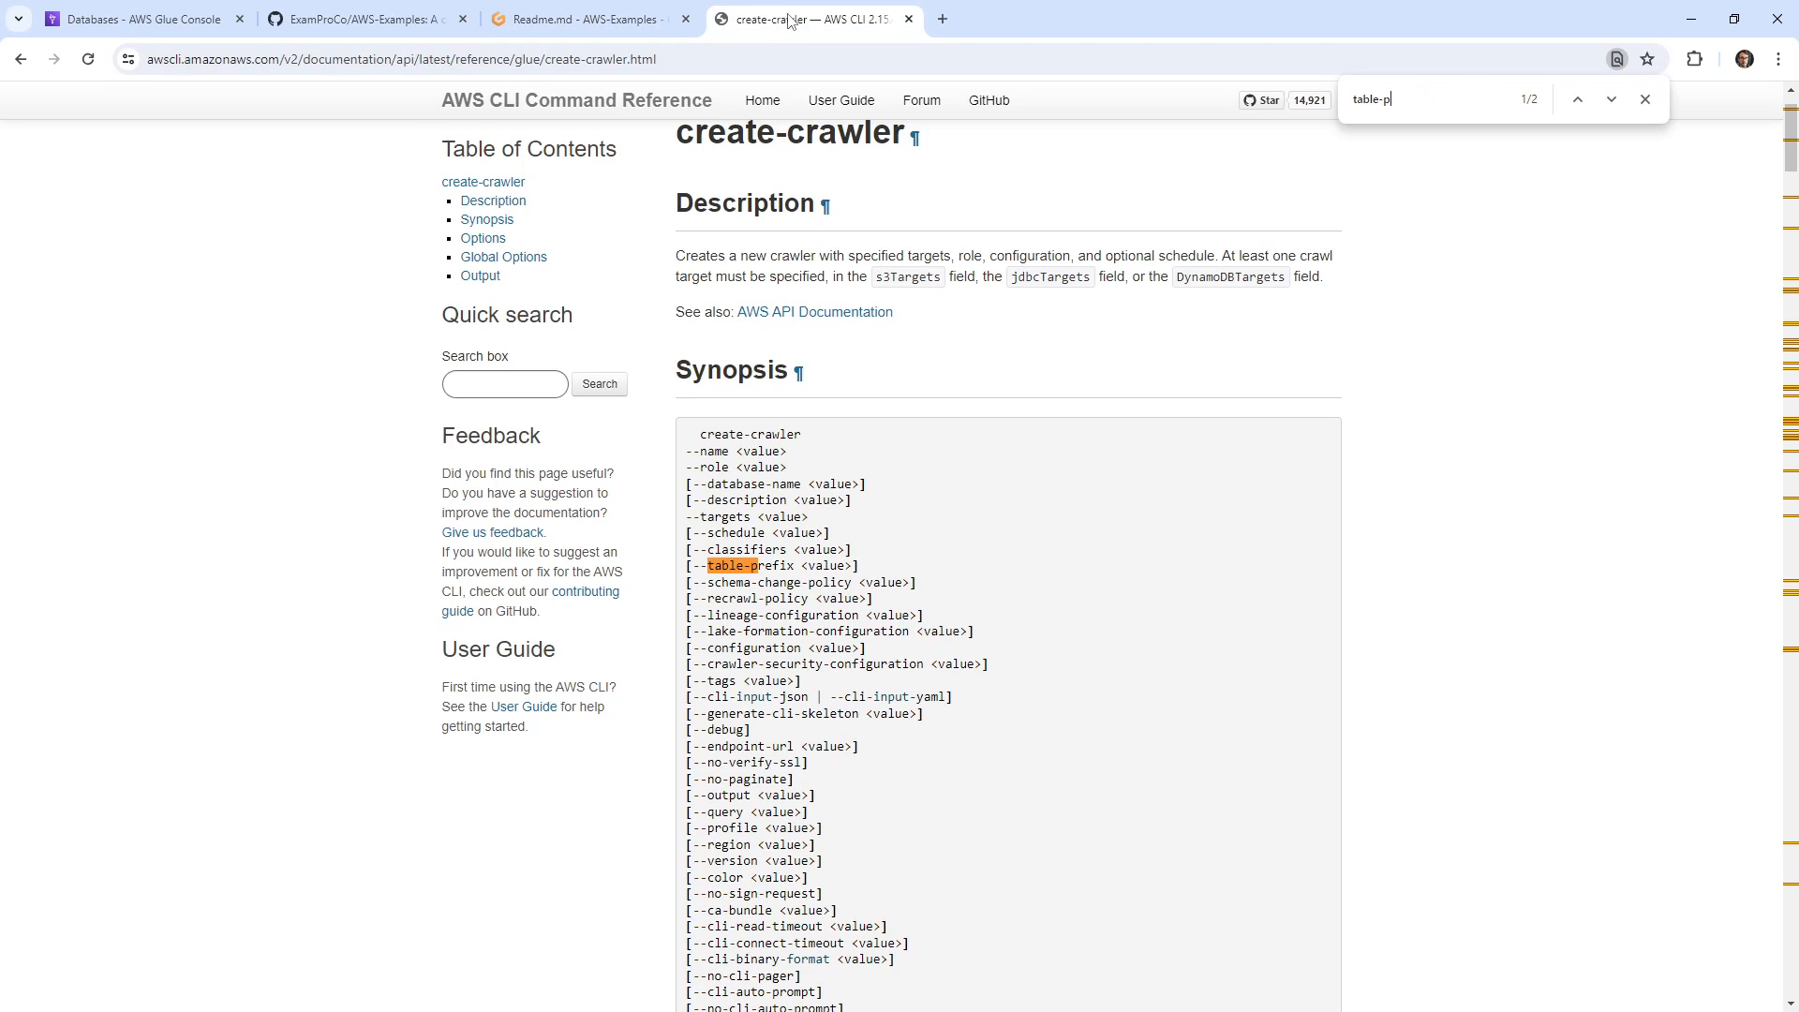
drag(796, 566, 700, 569)
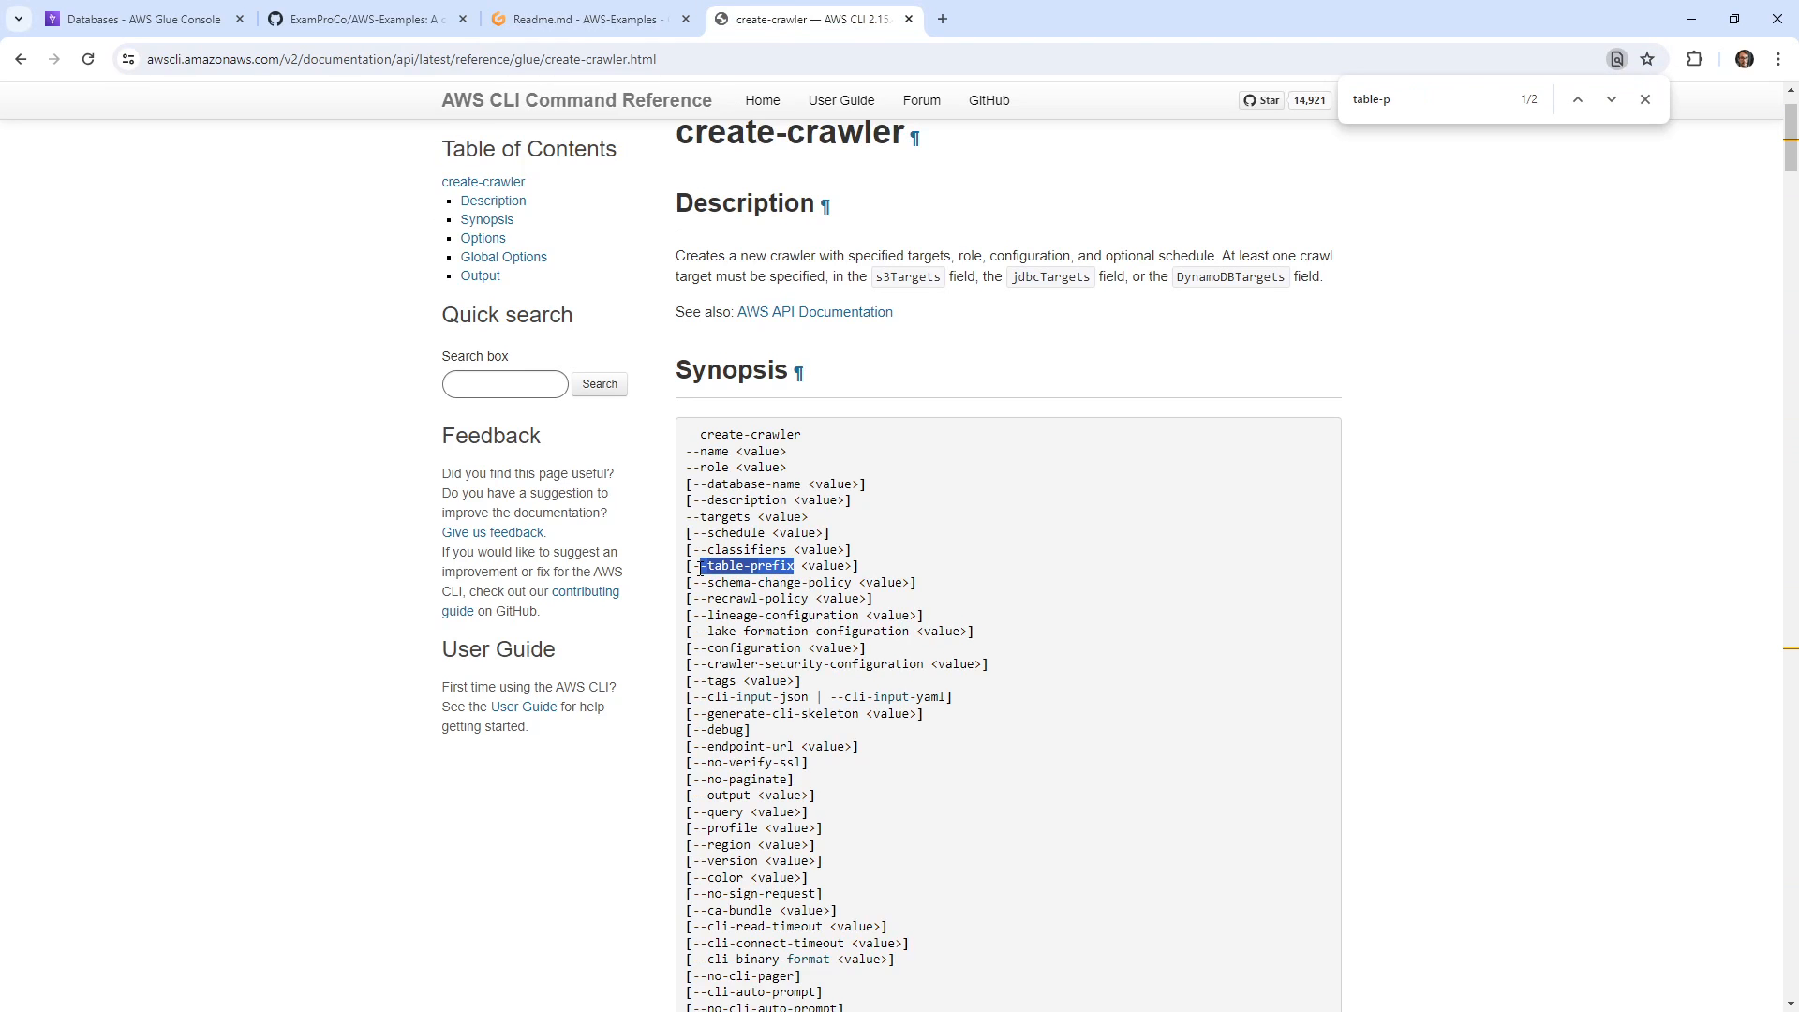
key(ctrl+c)
key(ctrl+f)
key(ctrl+v)
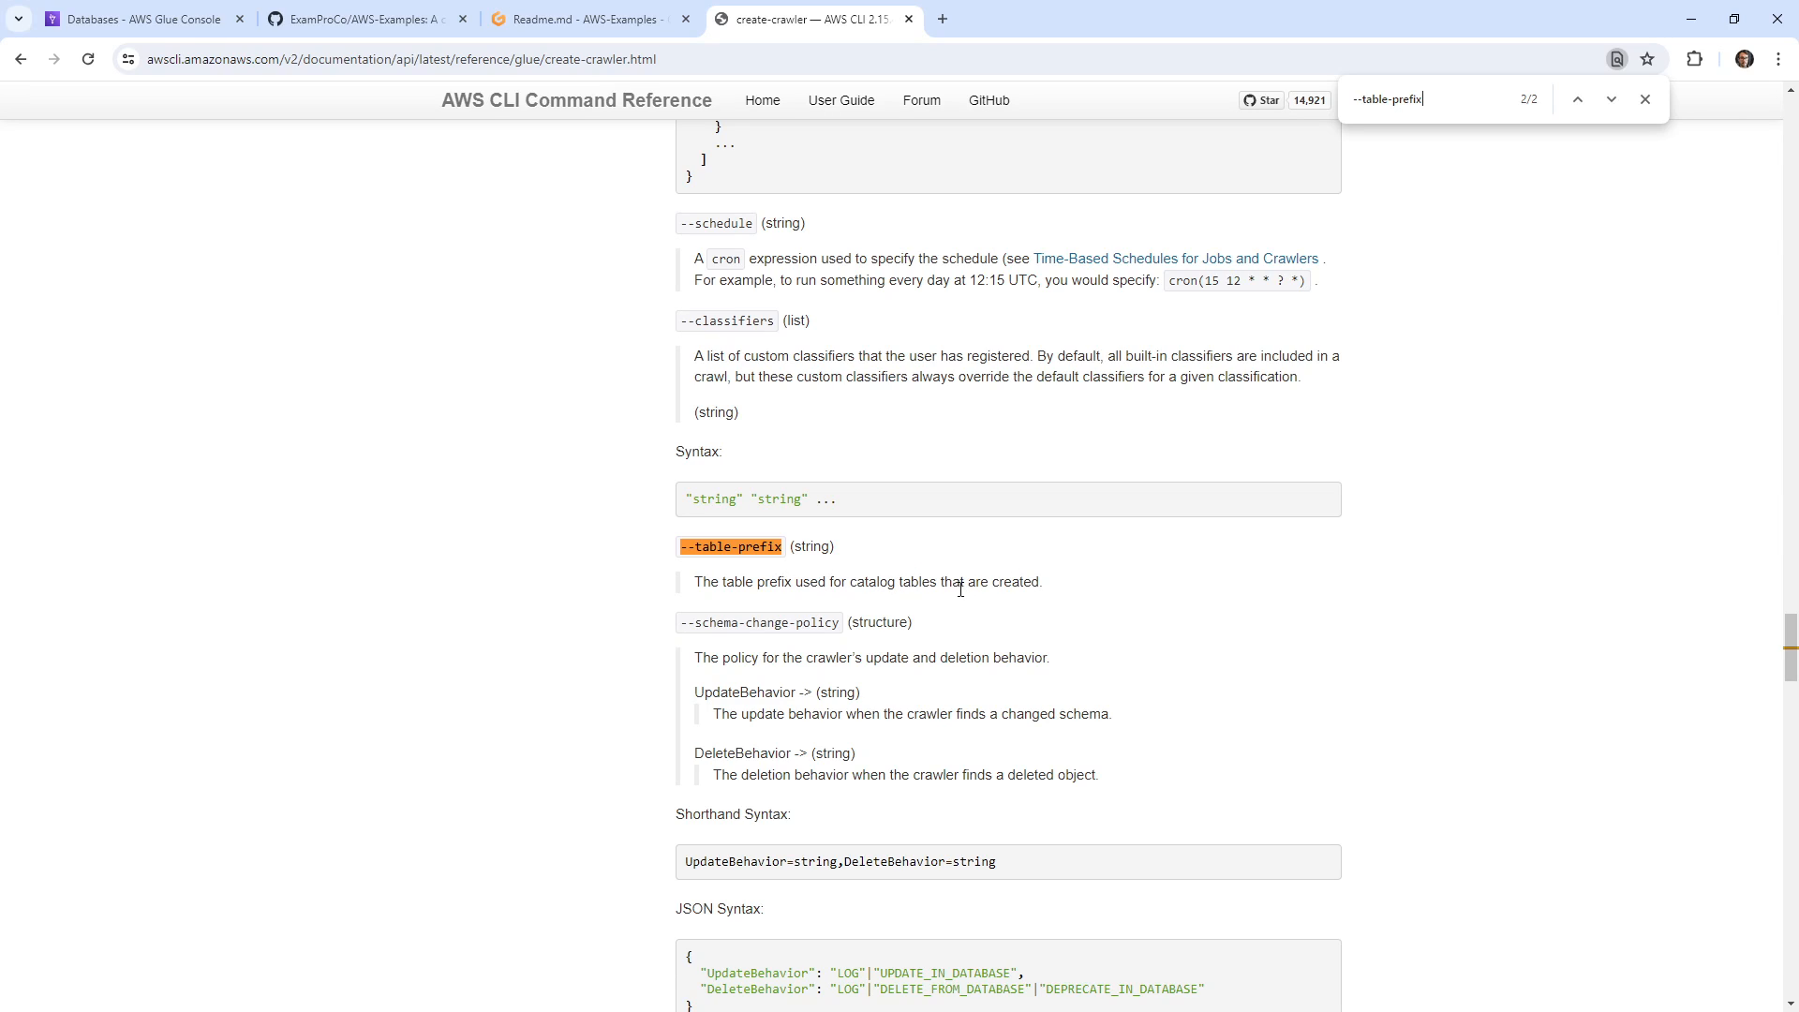
Compare the reference's synopsis with the Readme's create-crawler command, examining options such as schedule and schema-change-policy.
scroll(973, 660, up, 20)
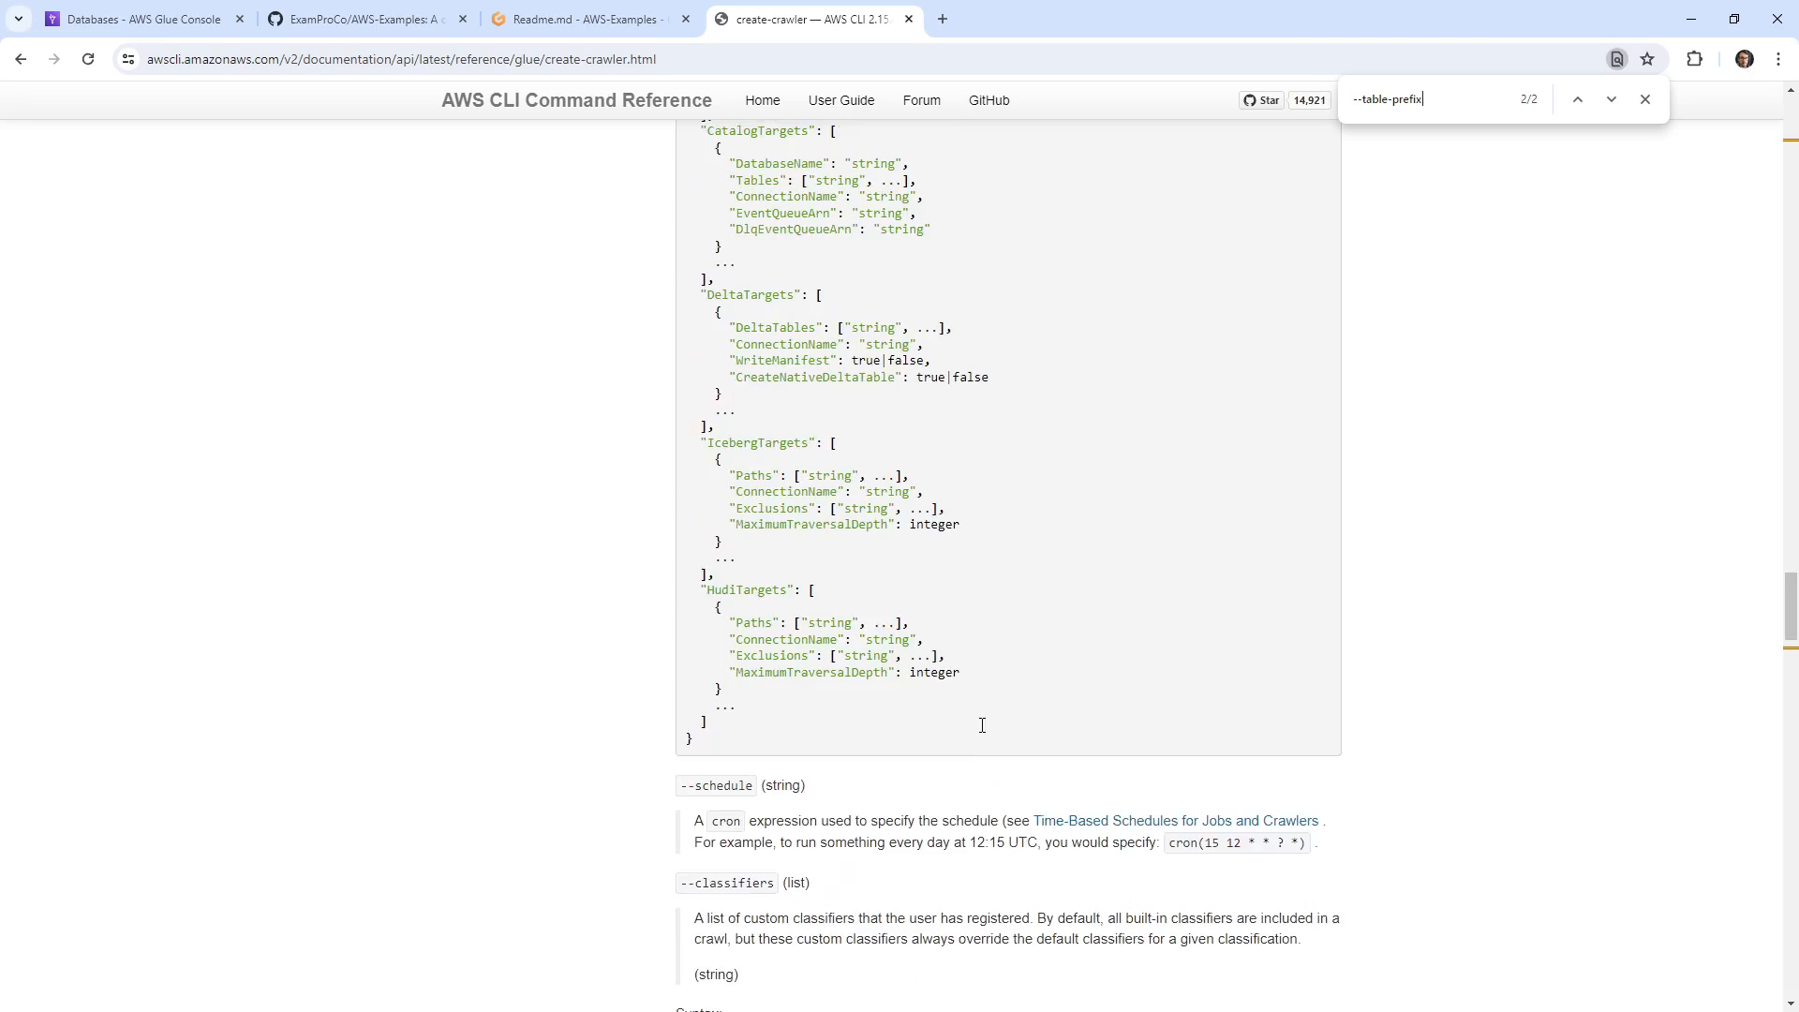
scroll(974, 738, up, 20)
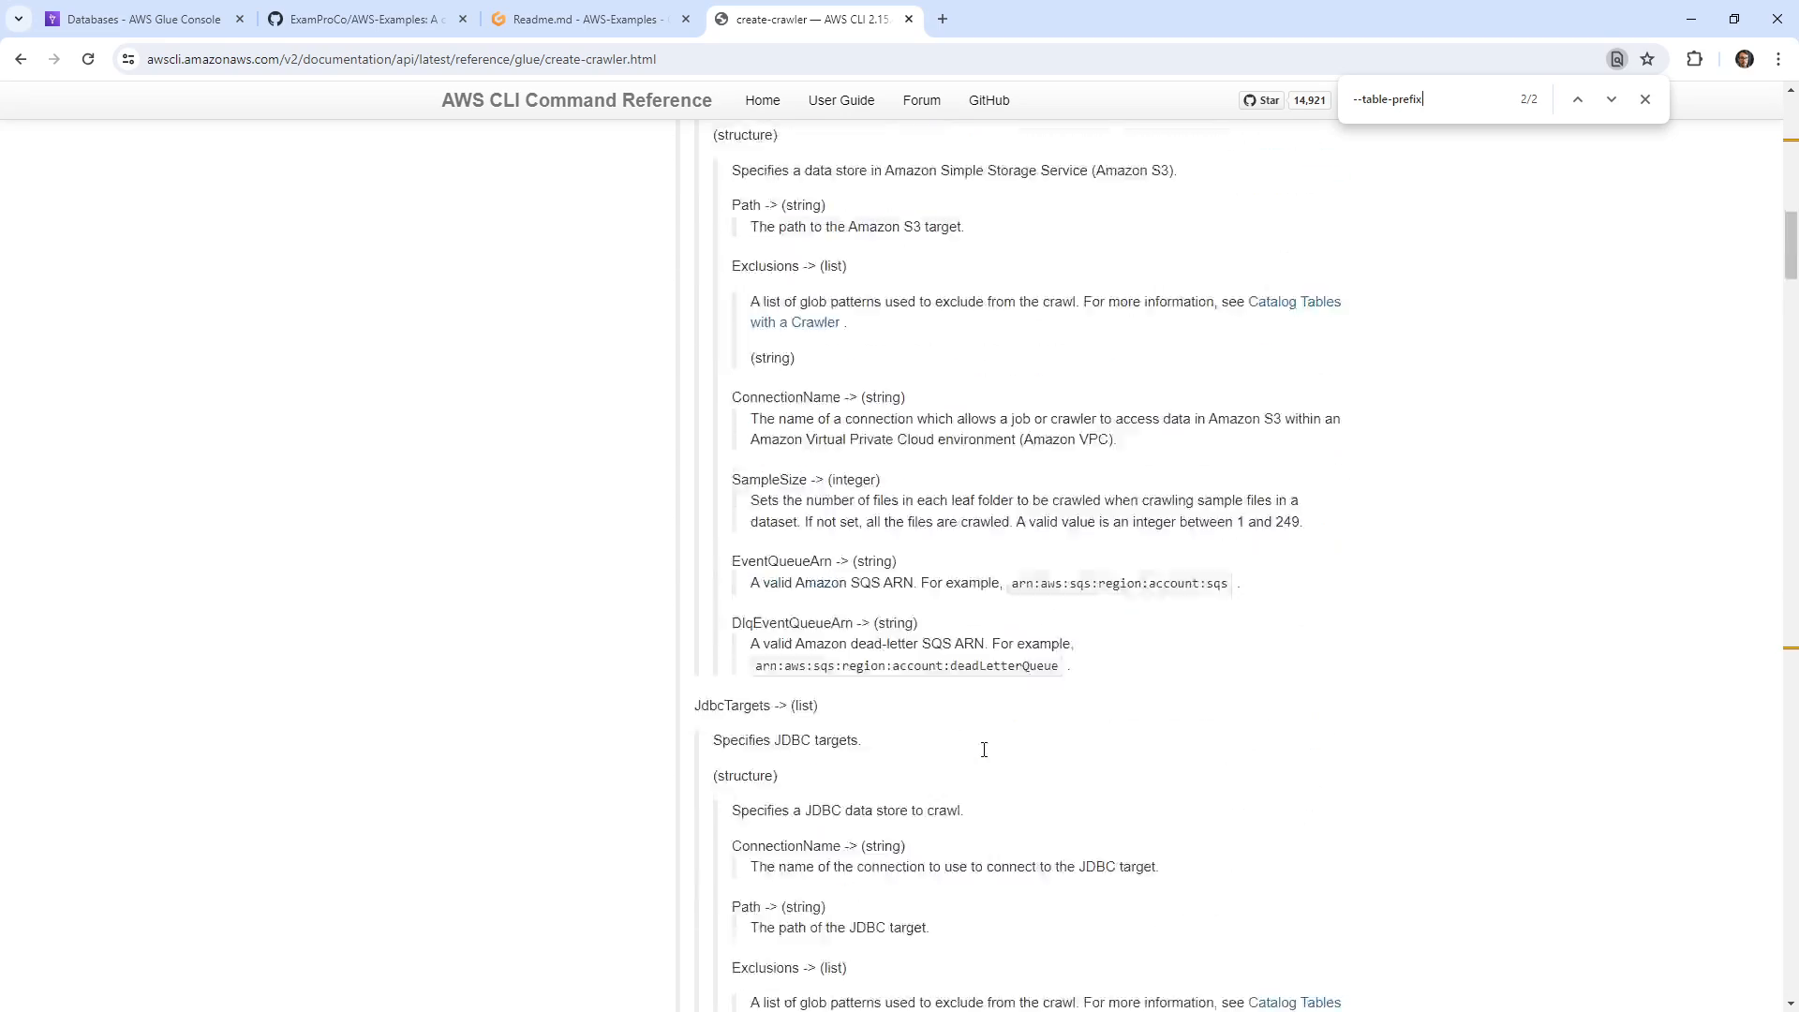
scroll(940, 524, down, 3)
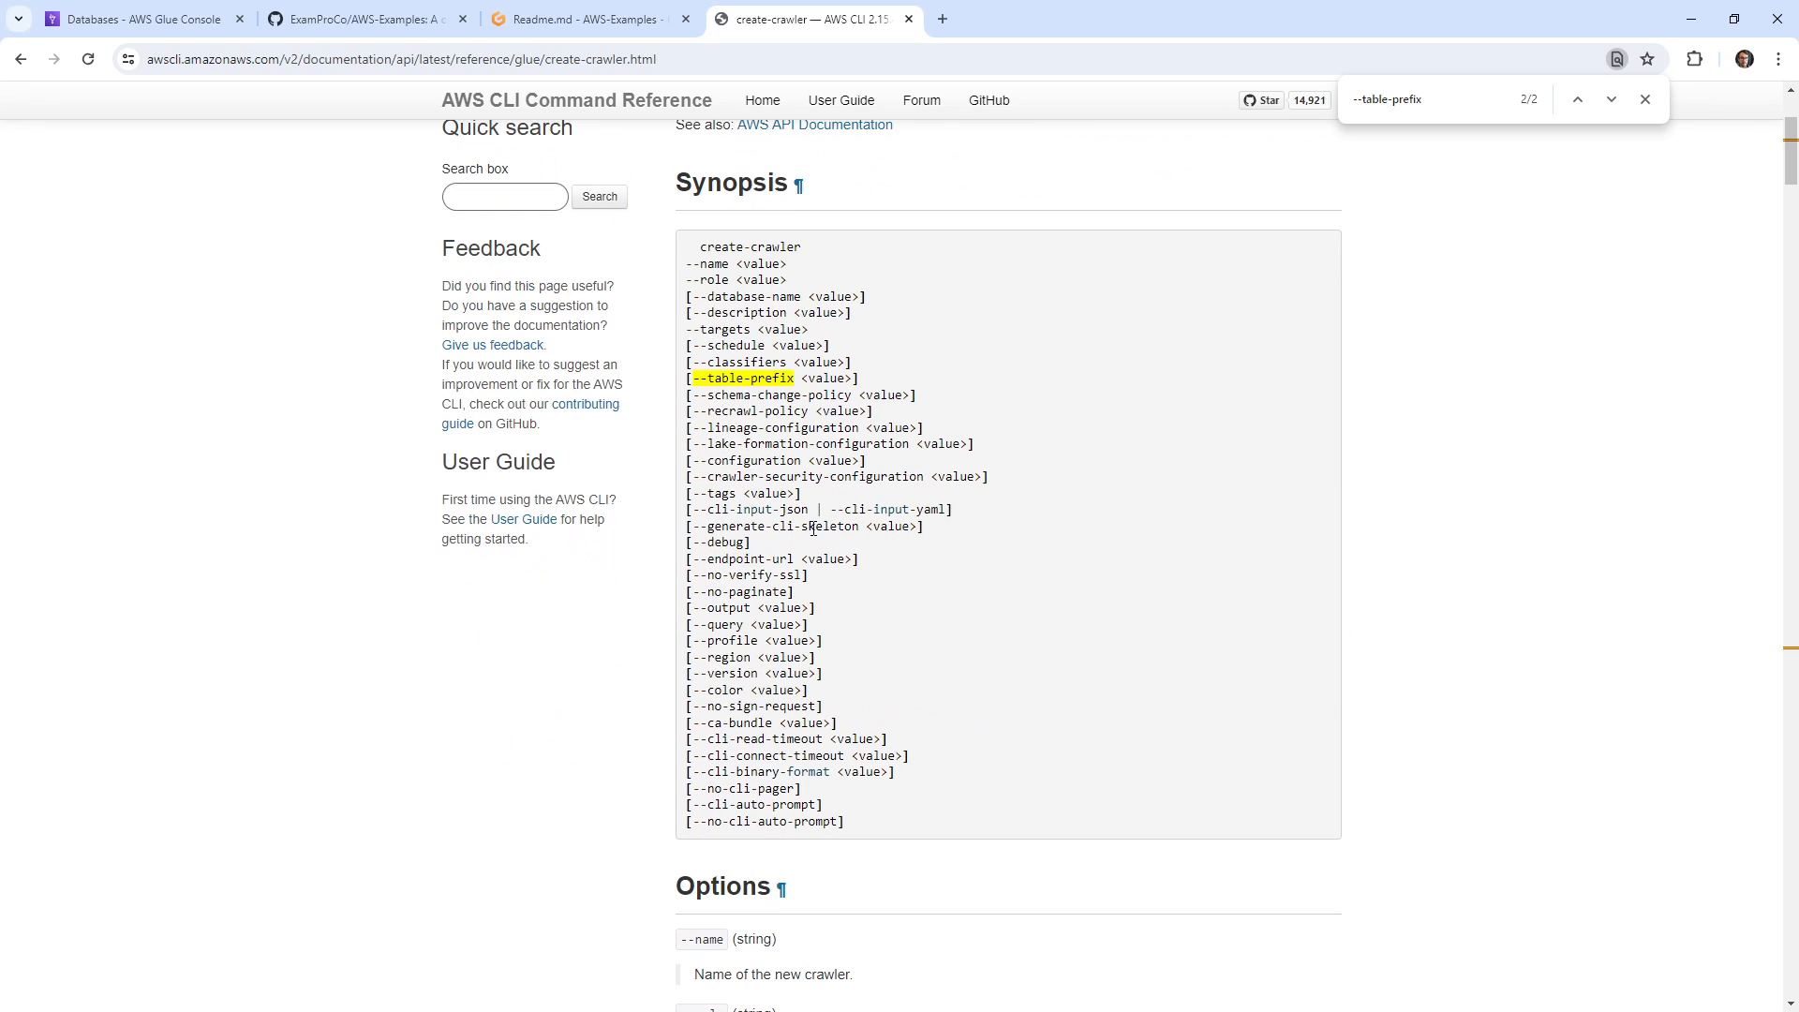
click(632, 26)
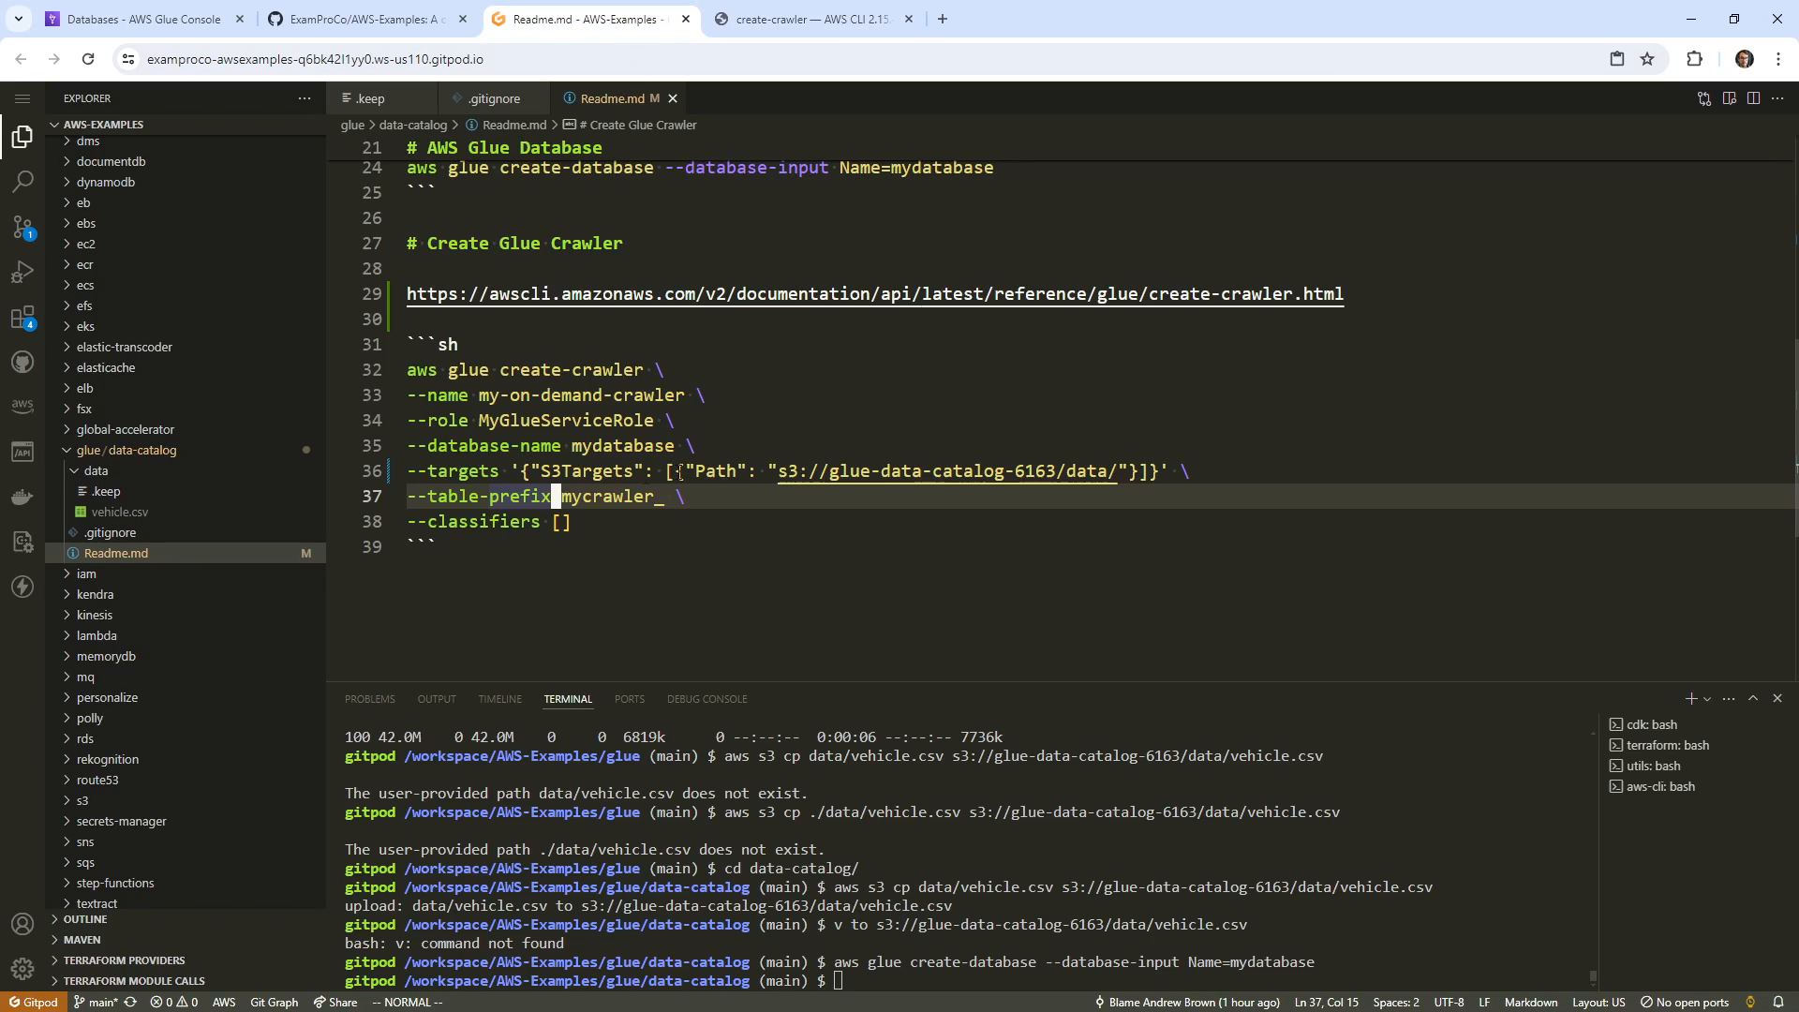
click(772, 26)
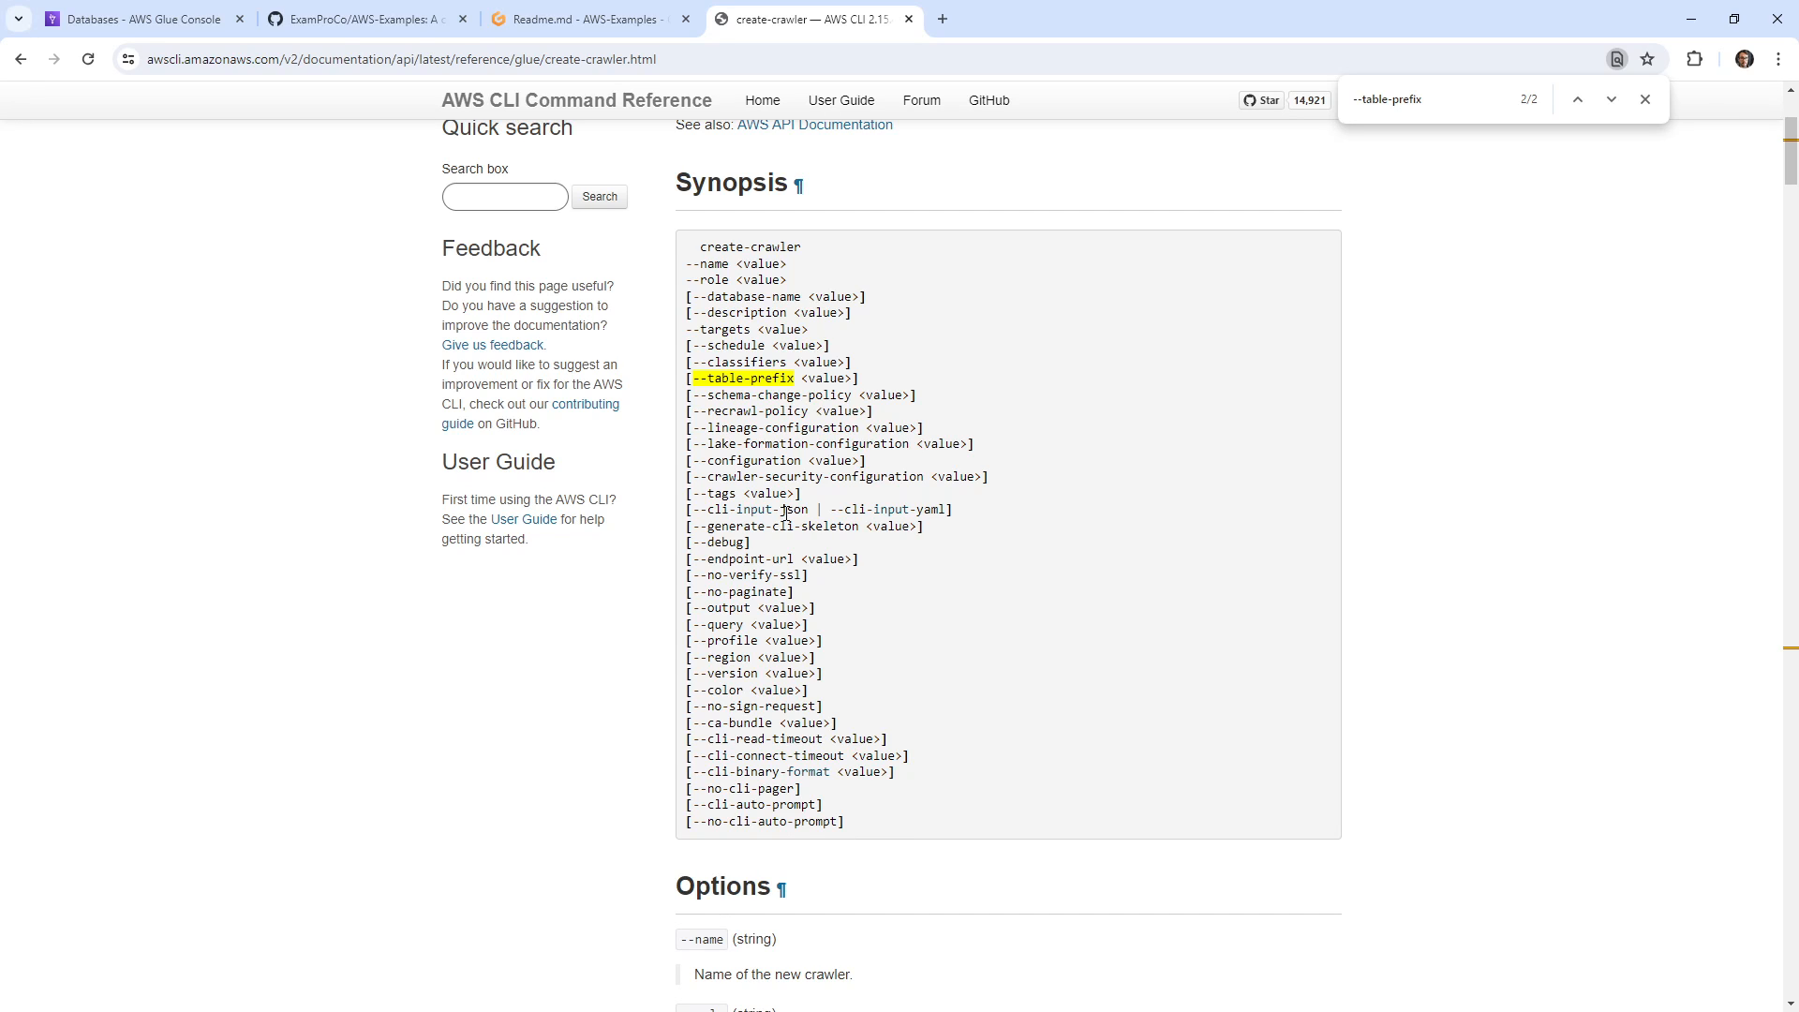
click(633, 19)
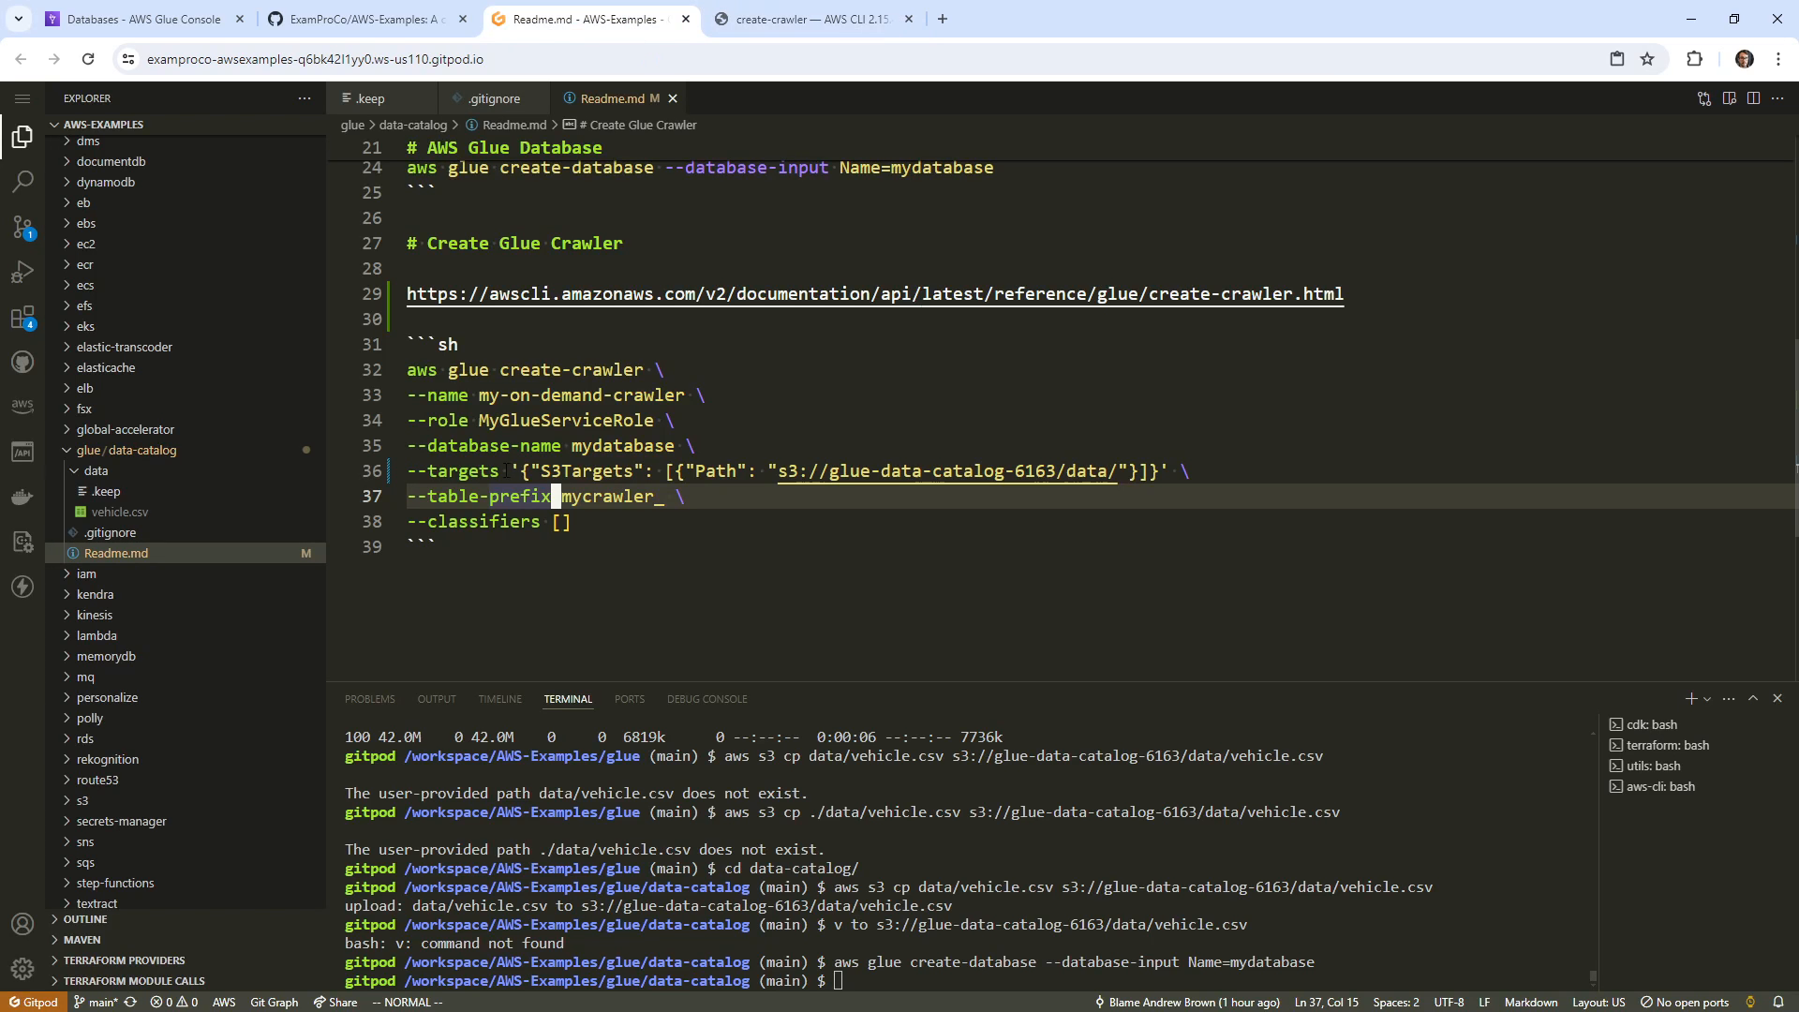
click(818, 19)
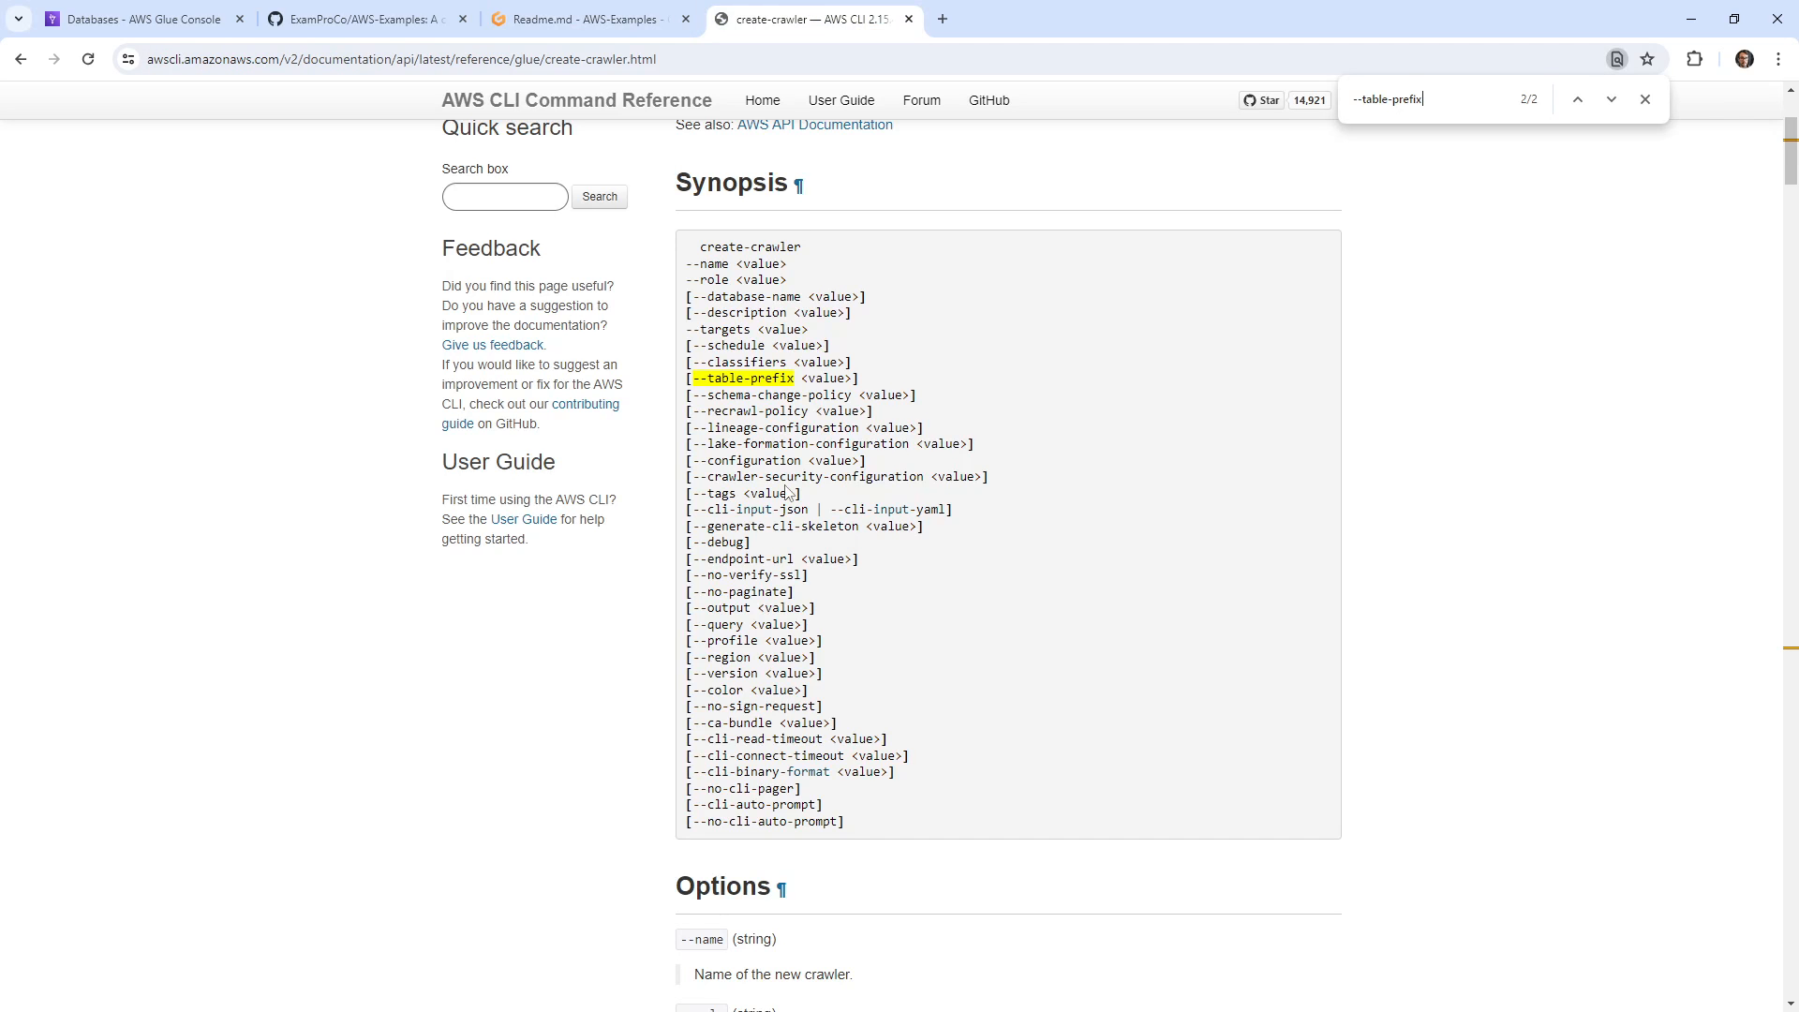
drag(772, 345, 682, 352)
click(829, 444)
drag(849, 395, 687, 396)
click(764, 412)
Find the --configuration option in the create-crawler reference and open its linked page on setting crawler configuration options in a separate tab.
mouse_move(802, 460)
mouse_down()
mouse_move(720, 460)
mouse_move(803, 460)
mouse_up()
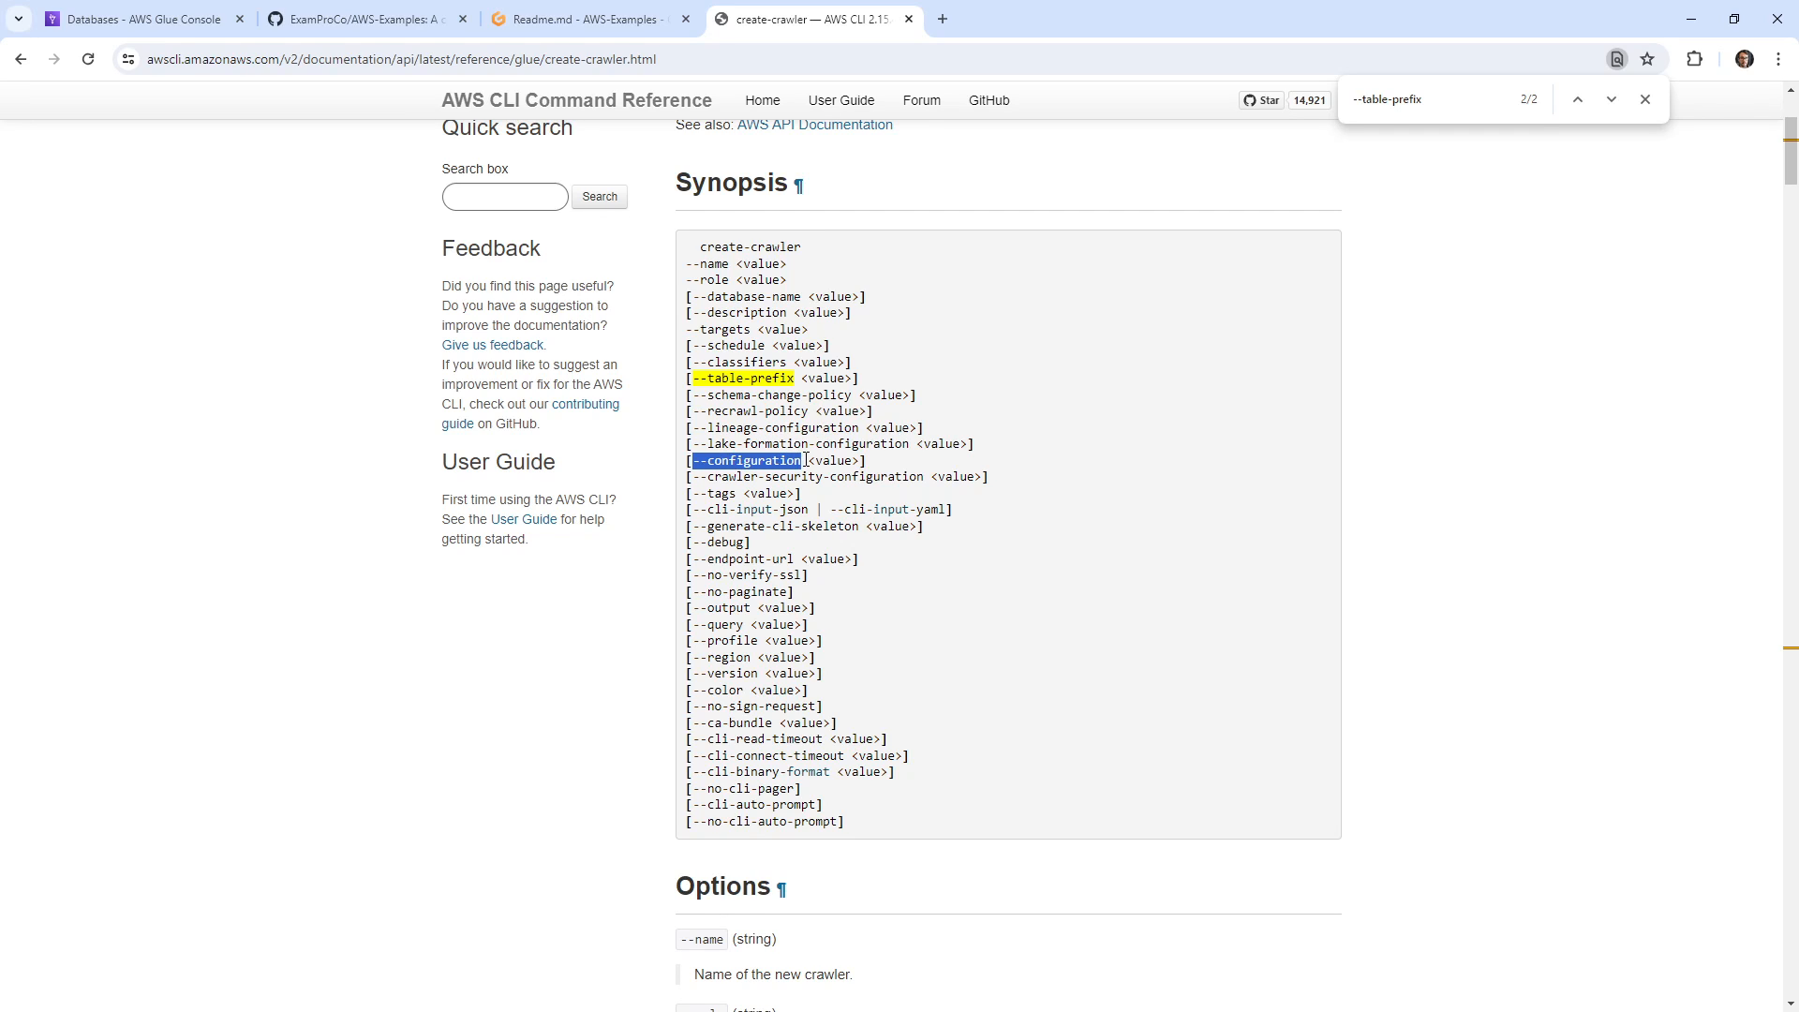
key(ctrl+f)
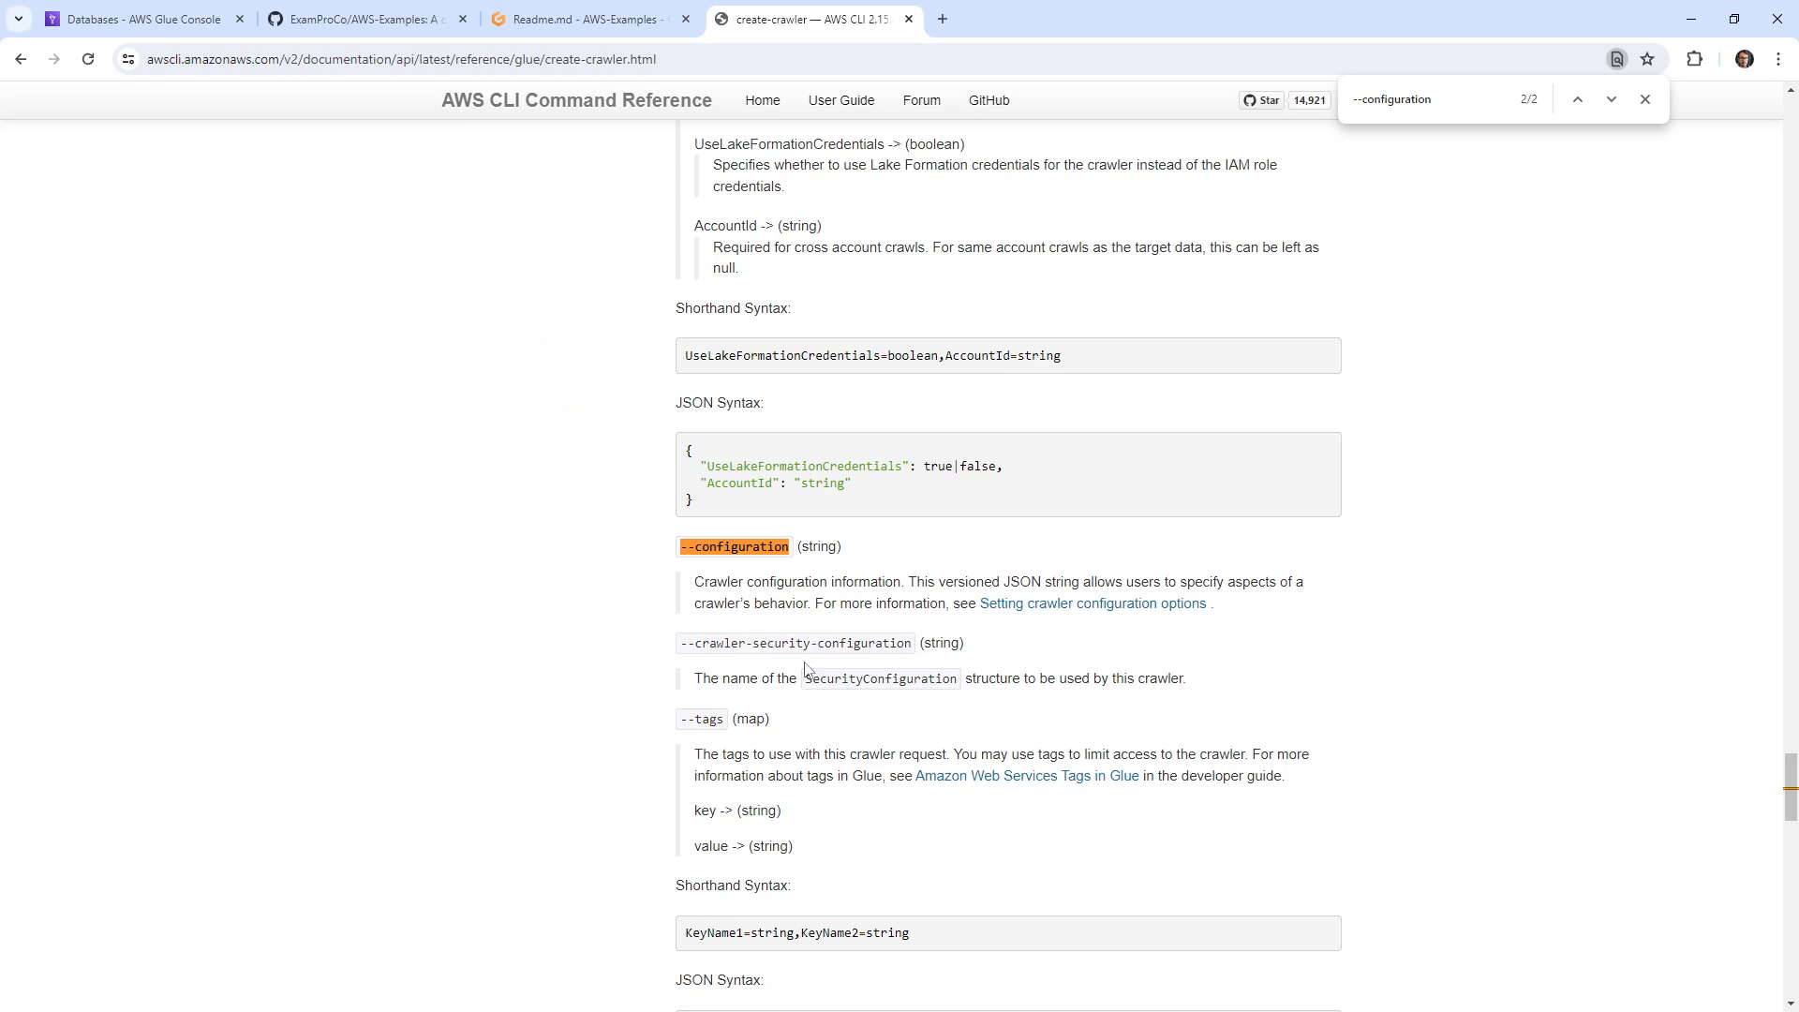
right_click(1020, 605)
click(1089, 620)
click(1003, 20)
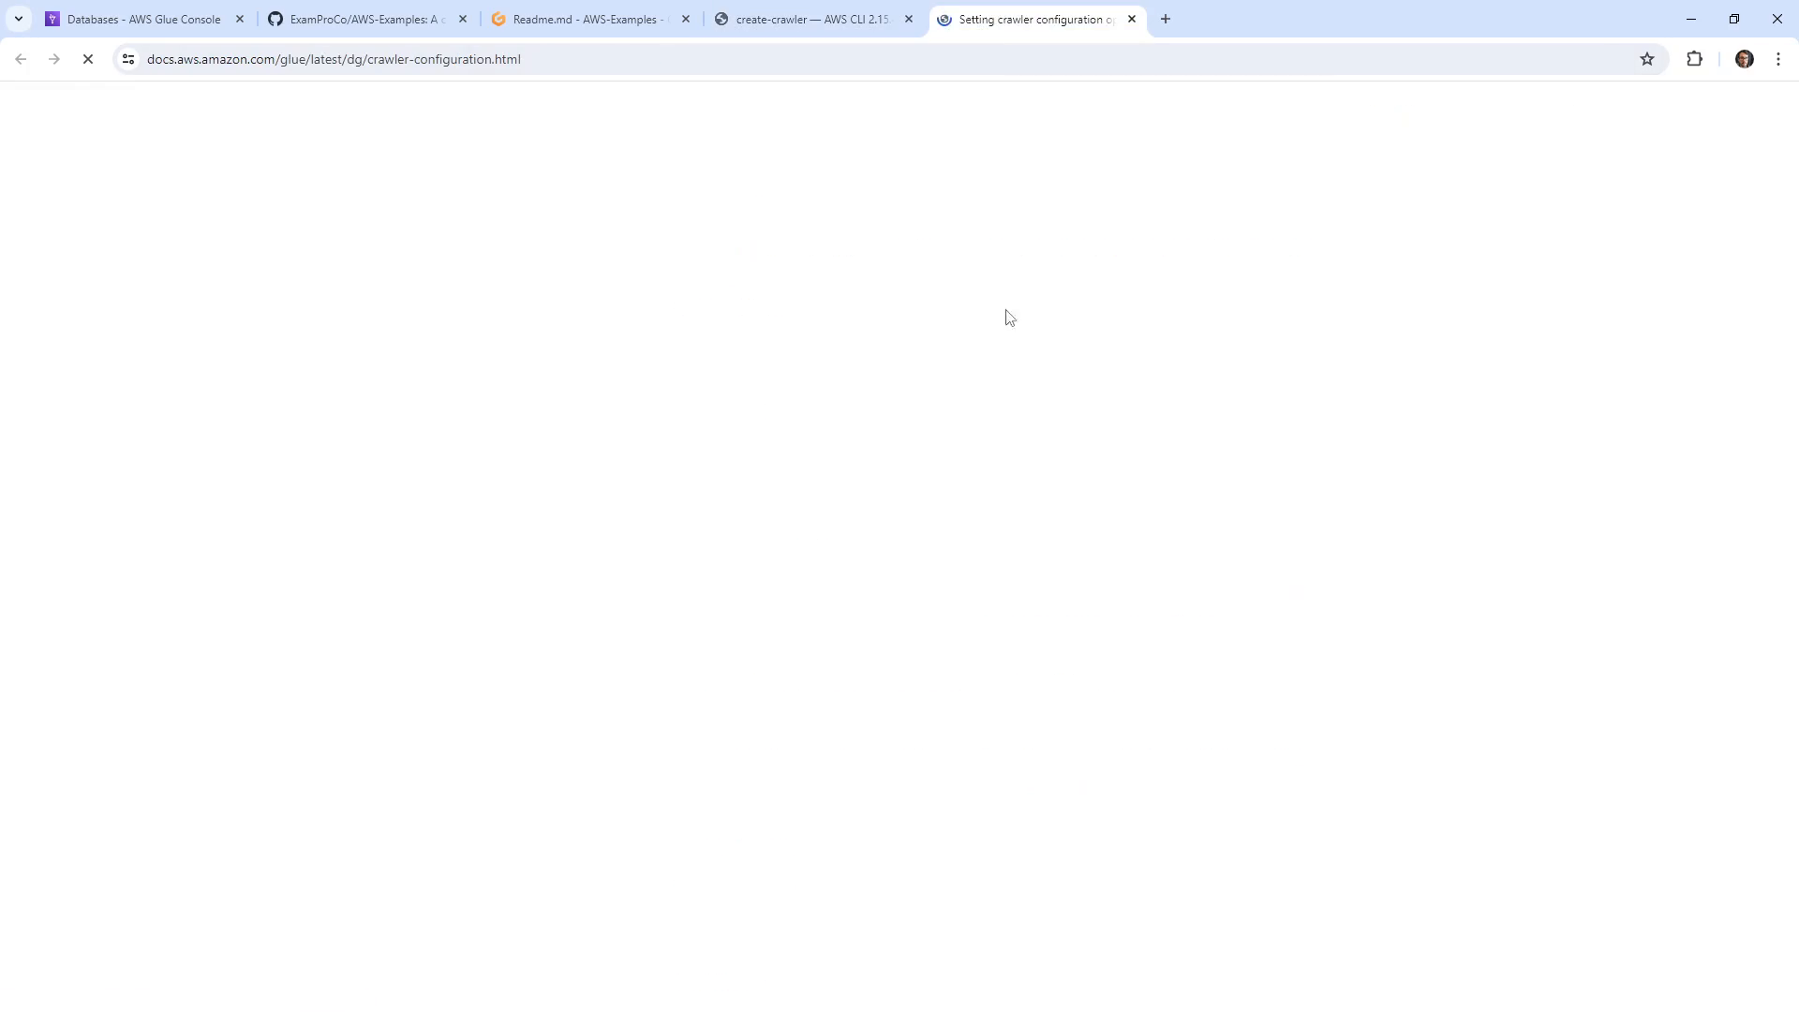
Examine the crawler configuration guide's sections on schema changes, table grouping, partitioning levels and table limits.
scroll(641, 569, down, 20)
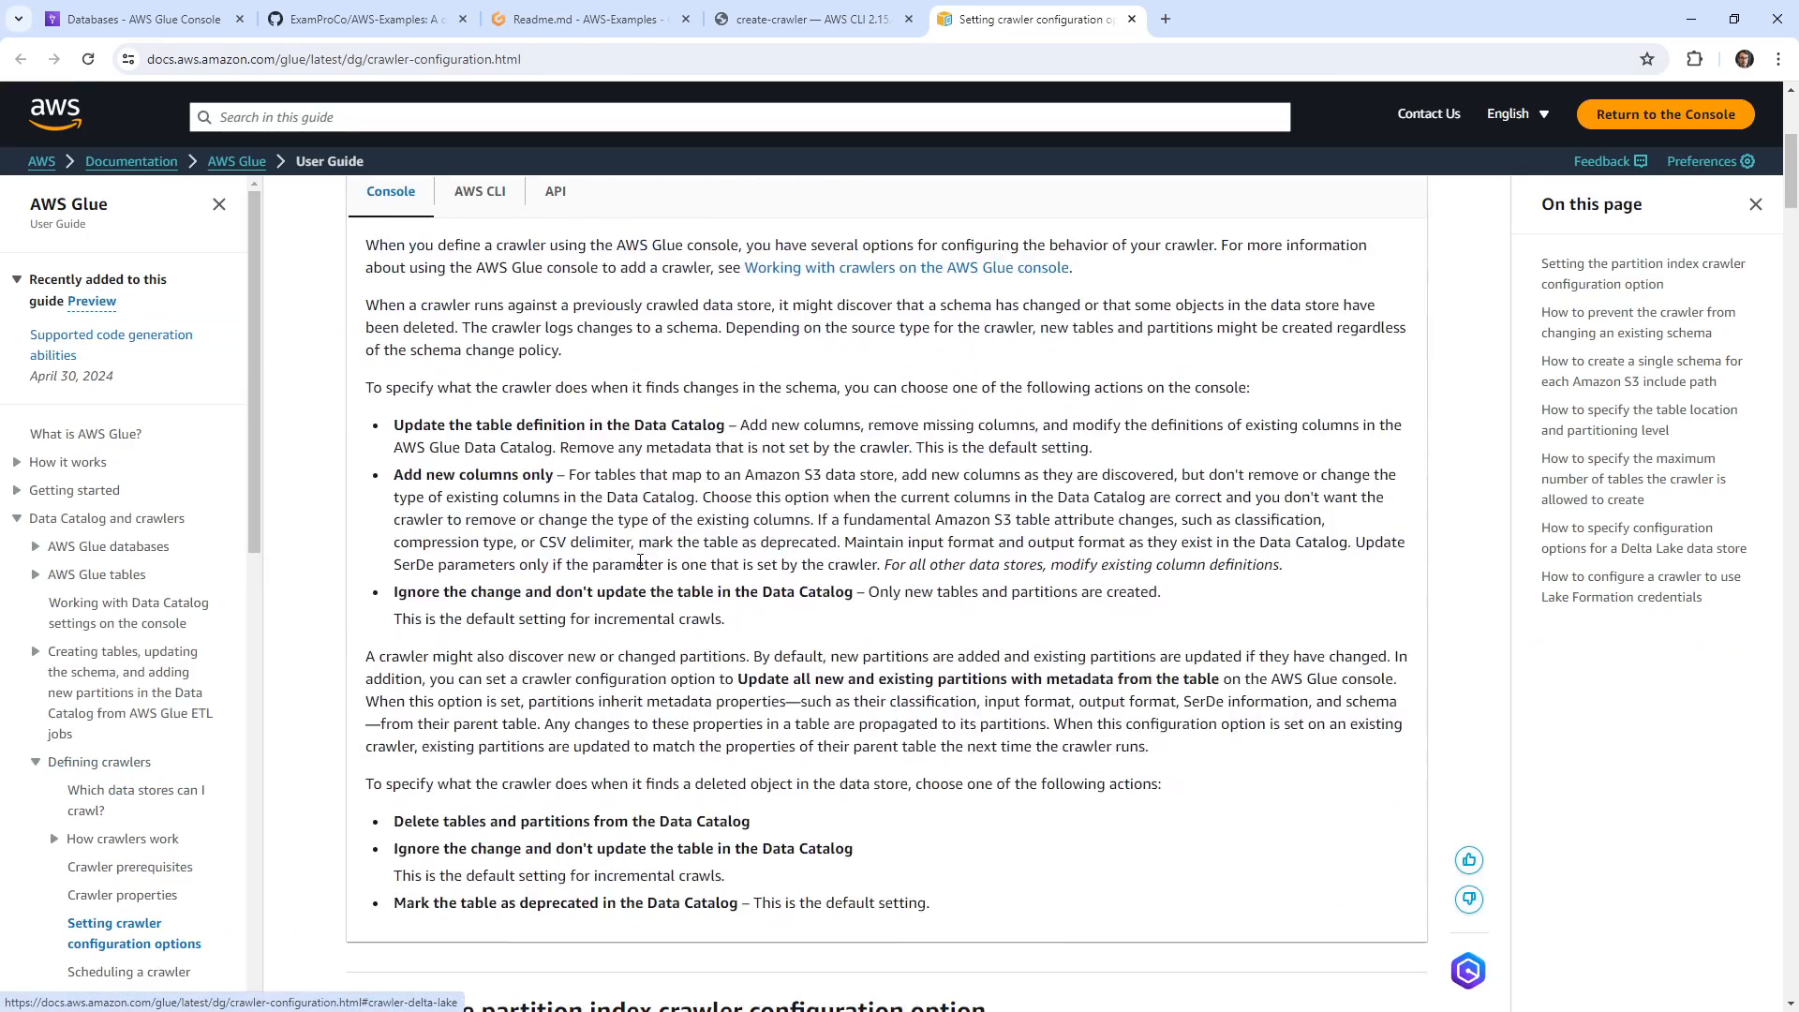
scroll(653, 651, down, 8)
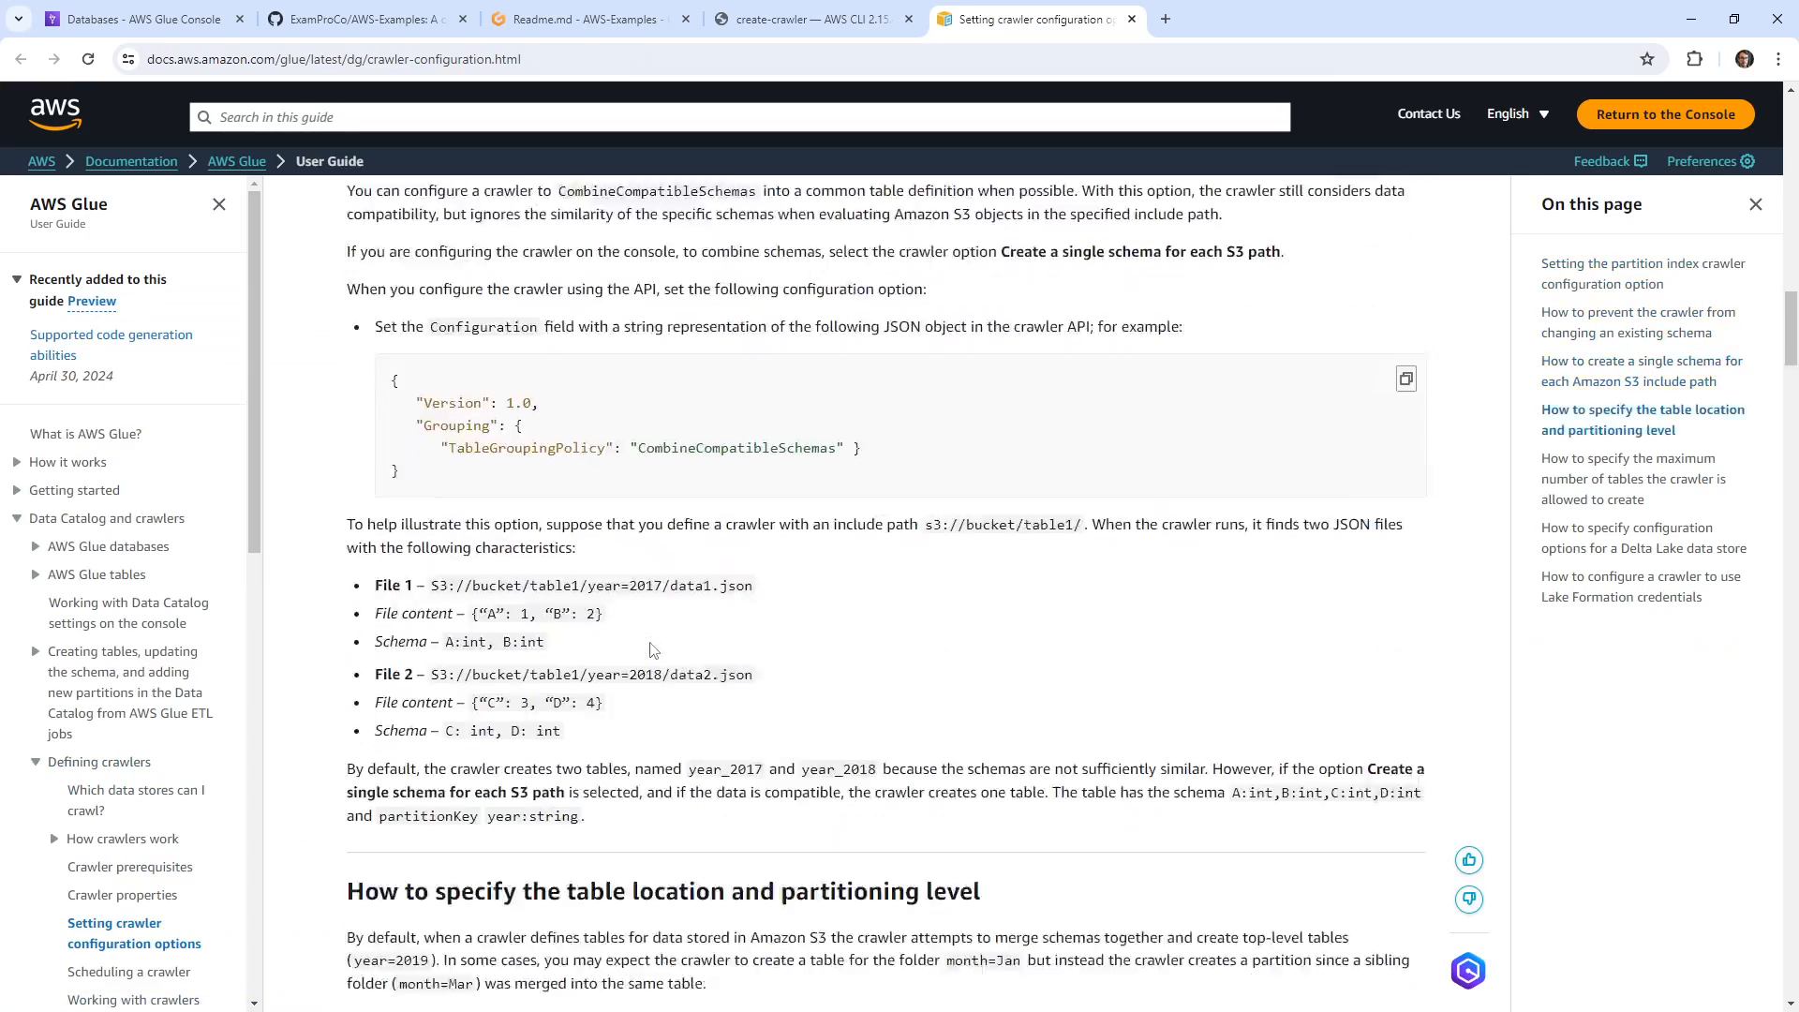
scroll(653, 652, up, 6)
scroll(654, 648, down, 15)
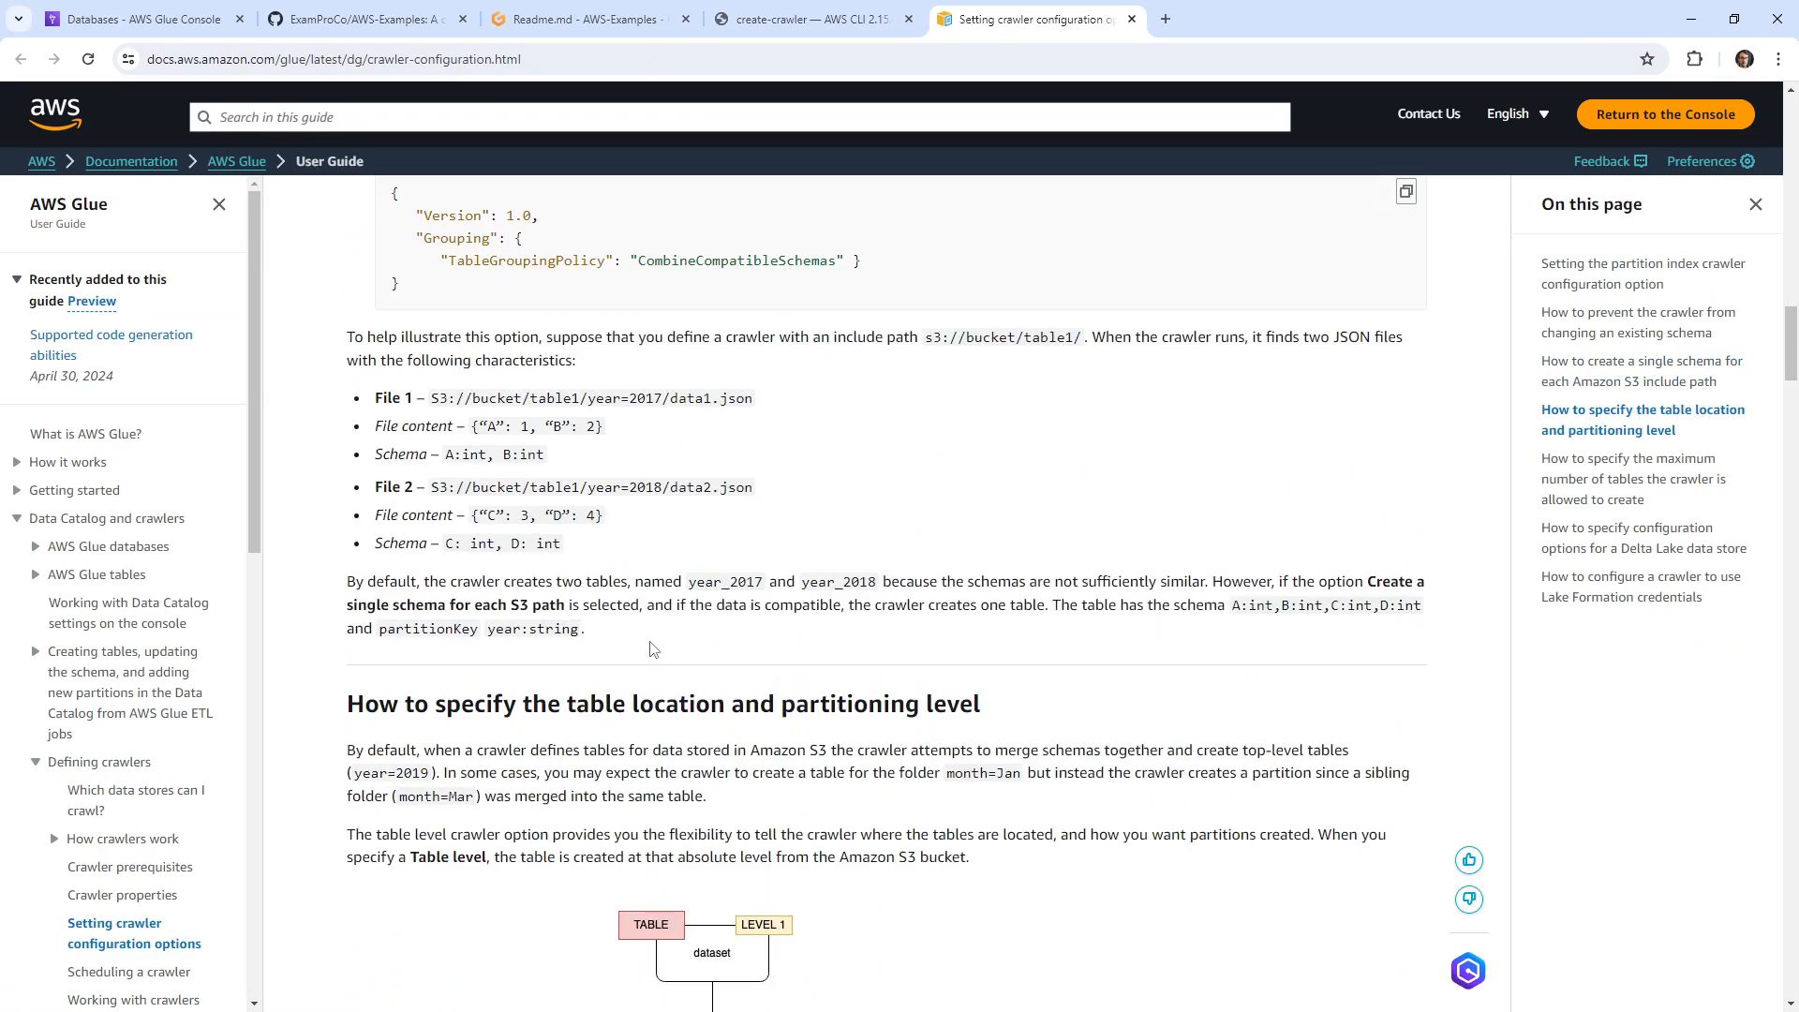
scroll(659, 648, down, 10)
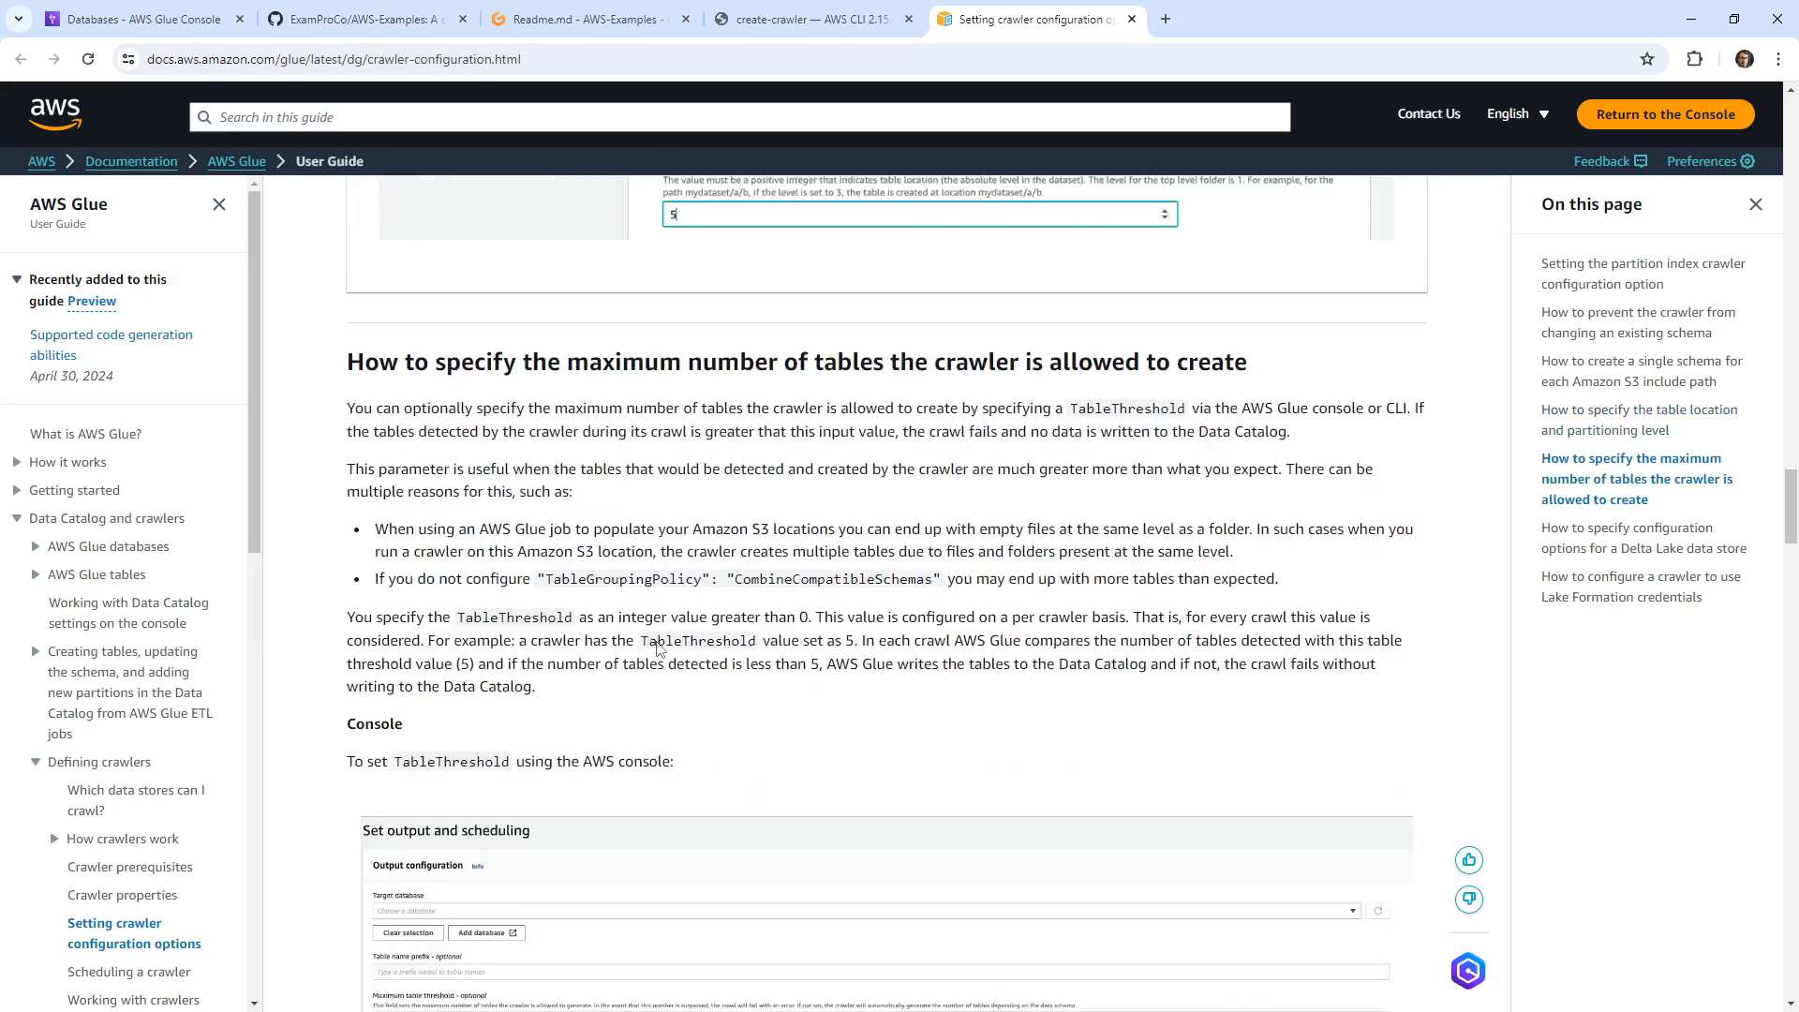
scroll(713, 599, up, 18)
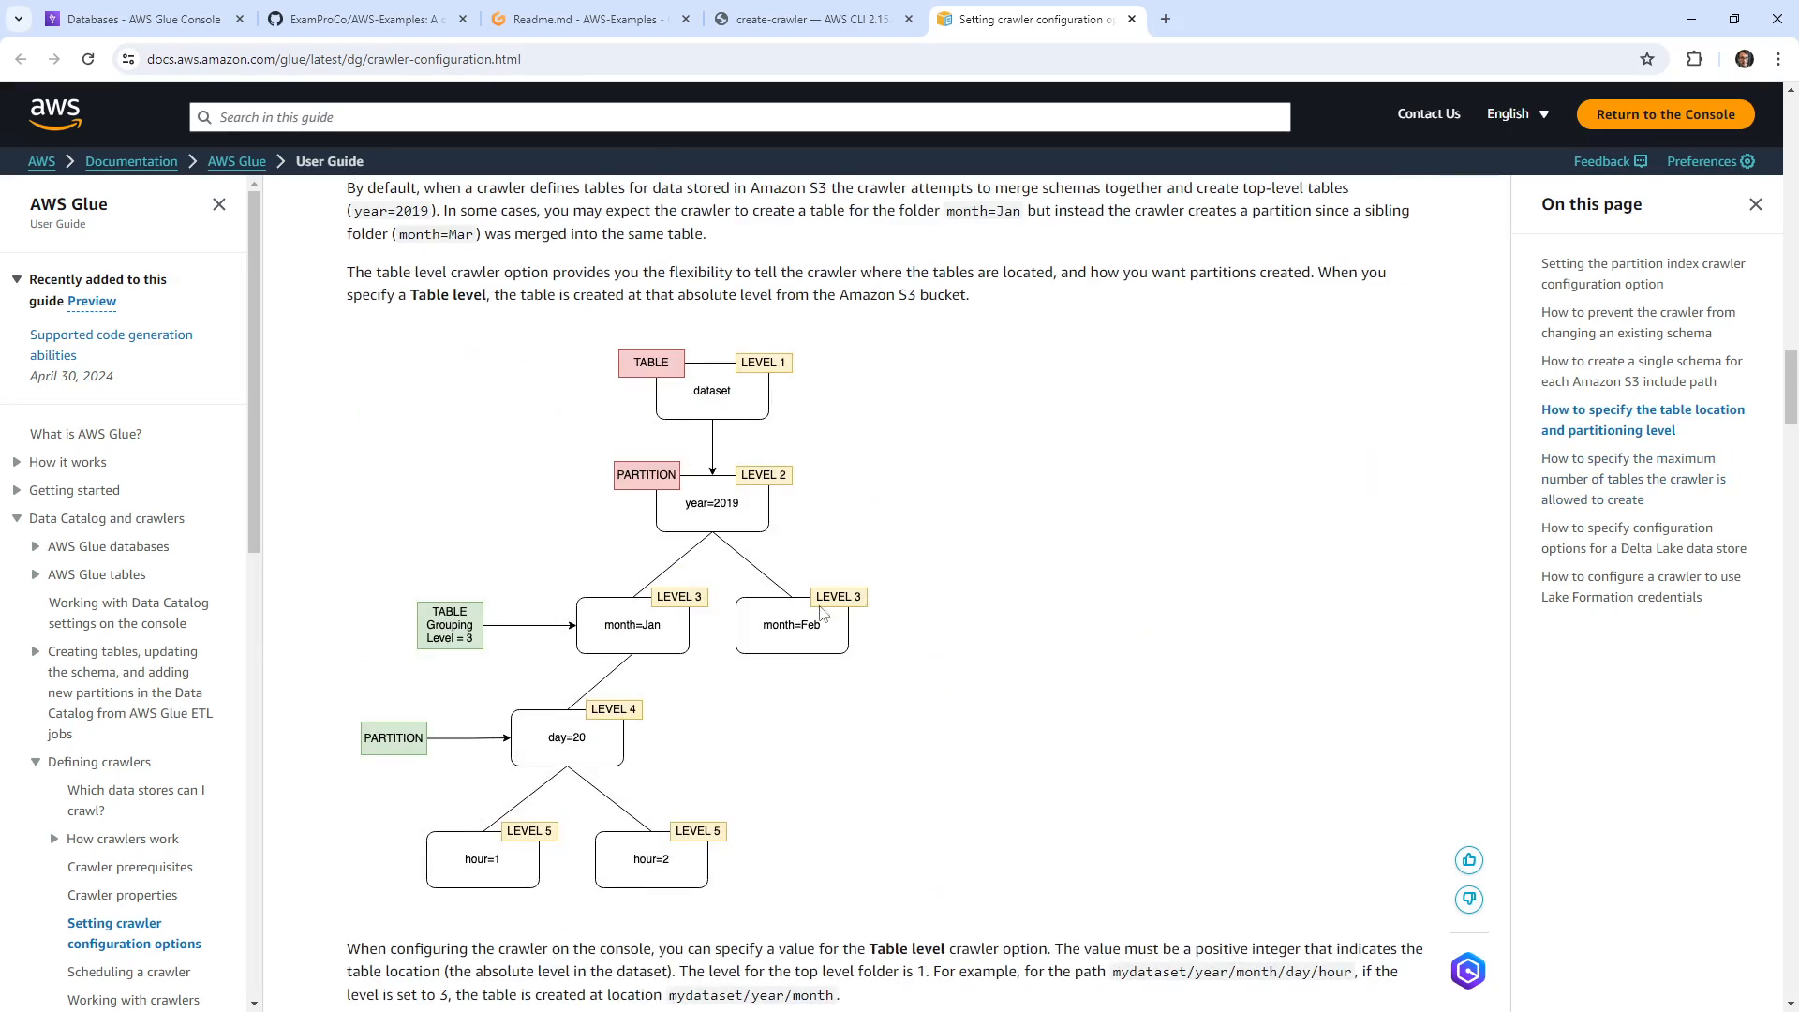
scroll(792, 599, down, 20)
scroll(792, 600, down, 20)
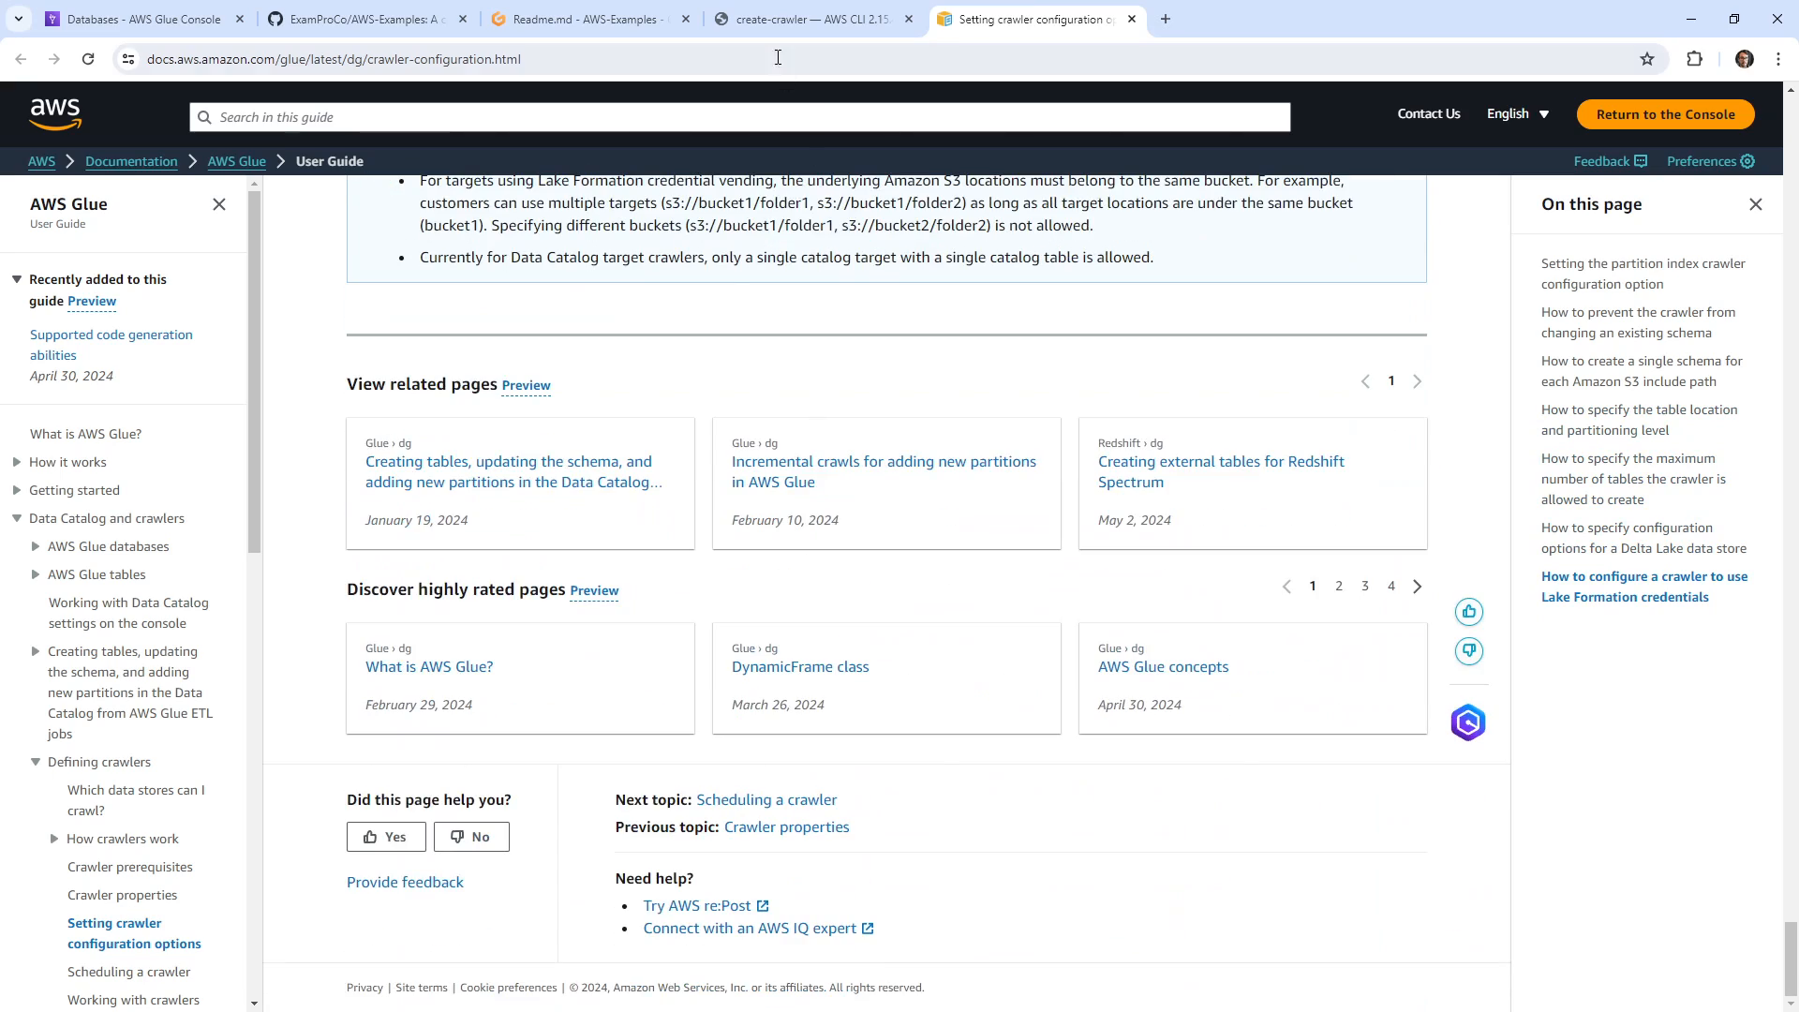
Return to the Readme in Gitpod and check the classifiers, table-prefix and role parameters of the create-crawler command.
click(806, 18)
click(630, 28)
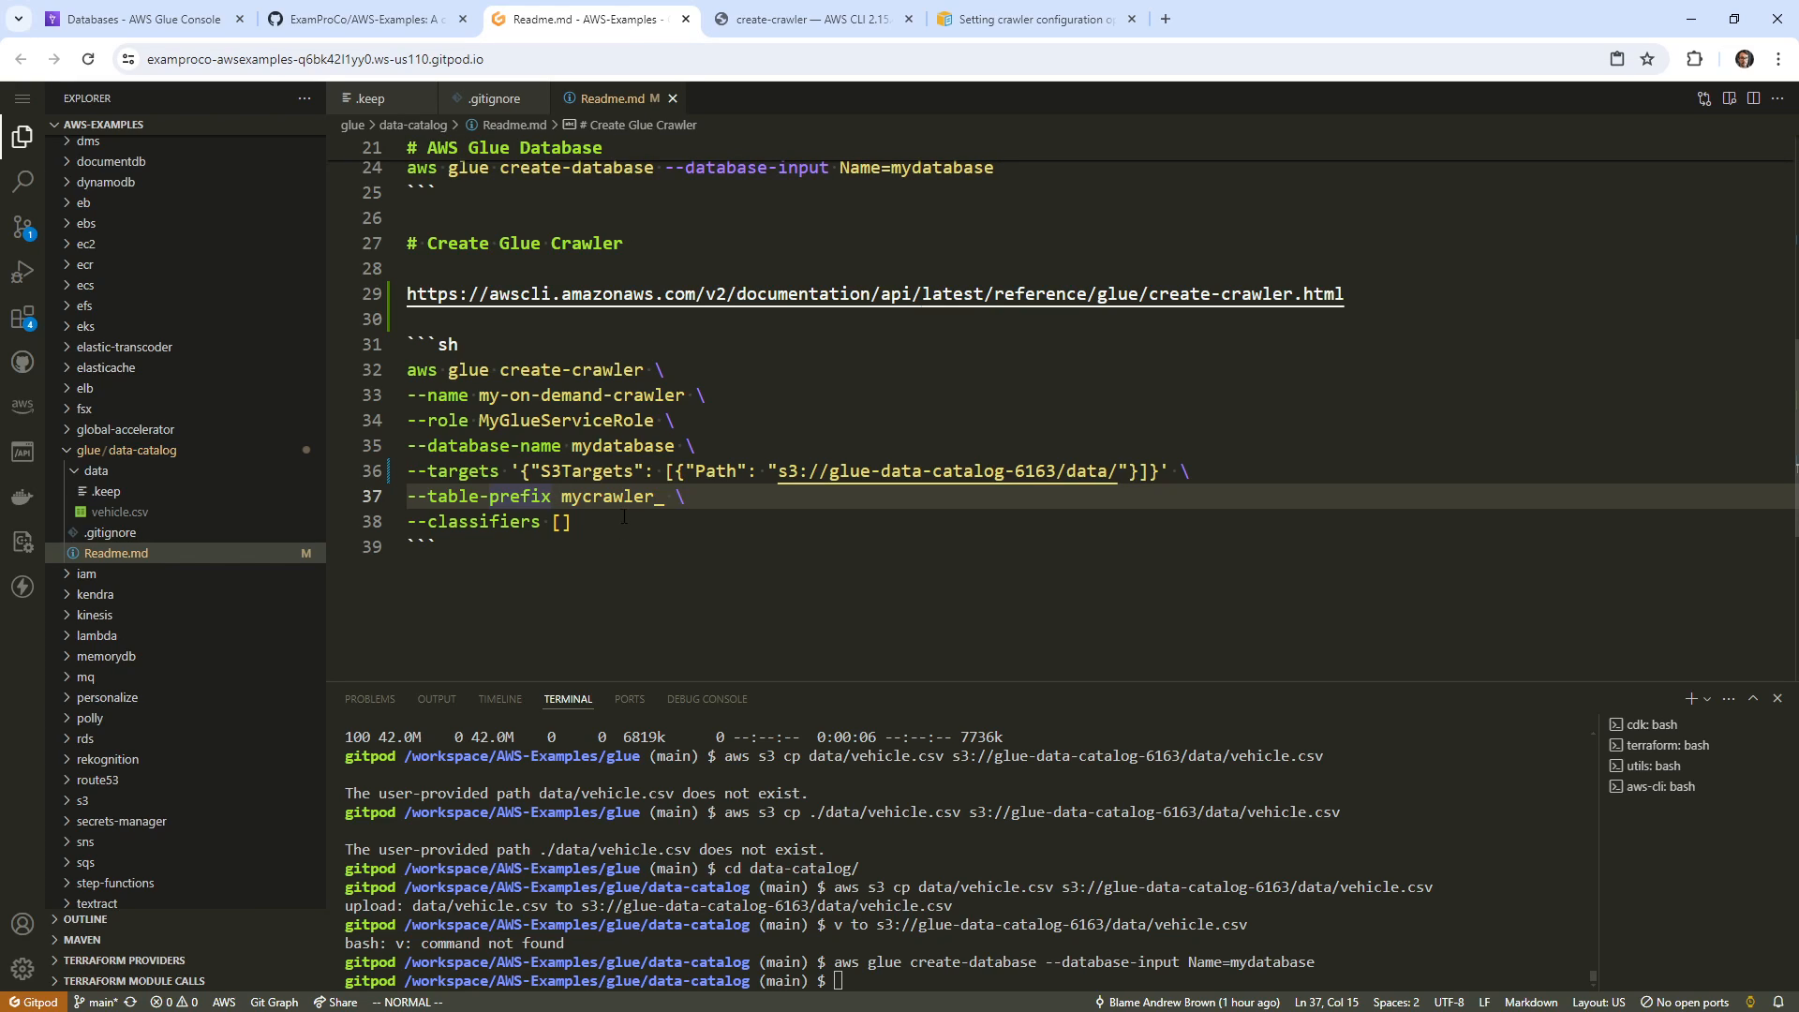
drag(624, 518, 354, 516)
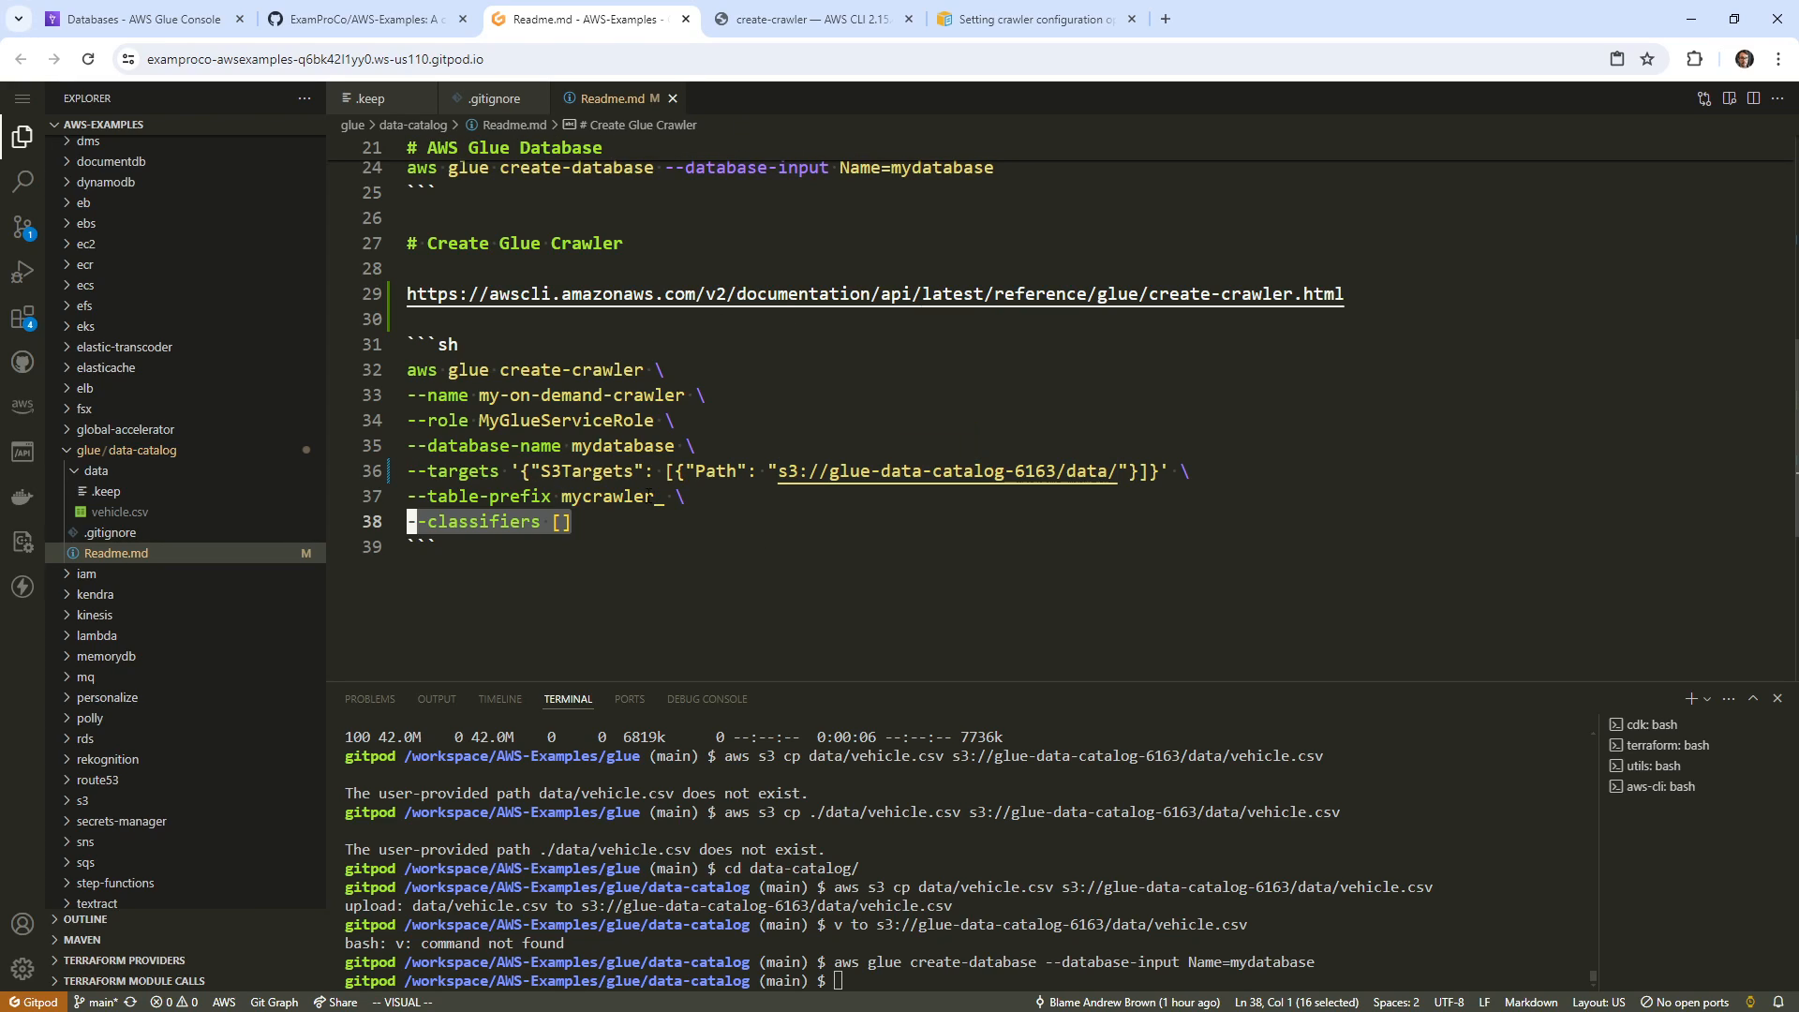
click(653, 496)
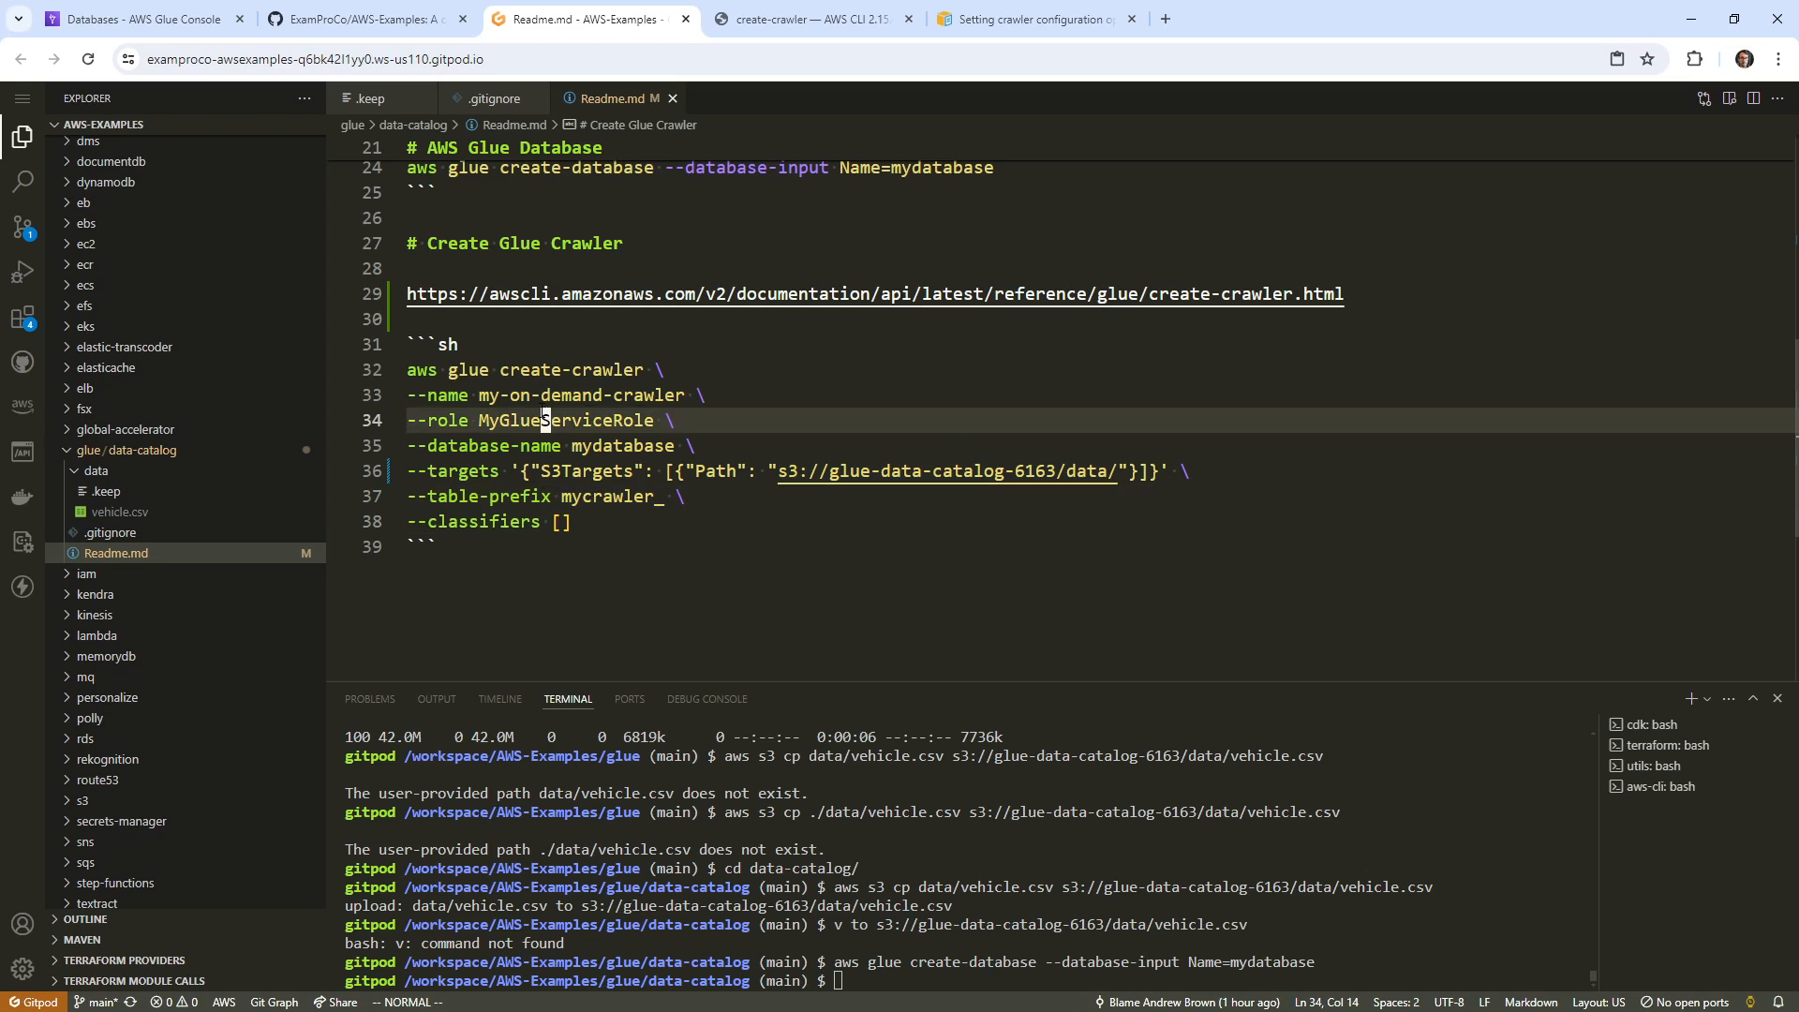
double_click(556, 418)
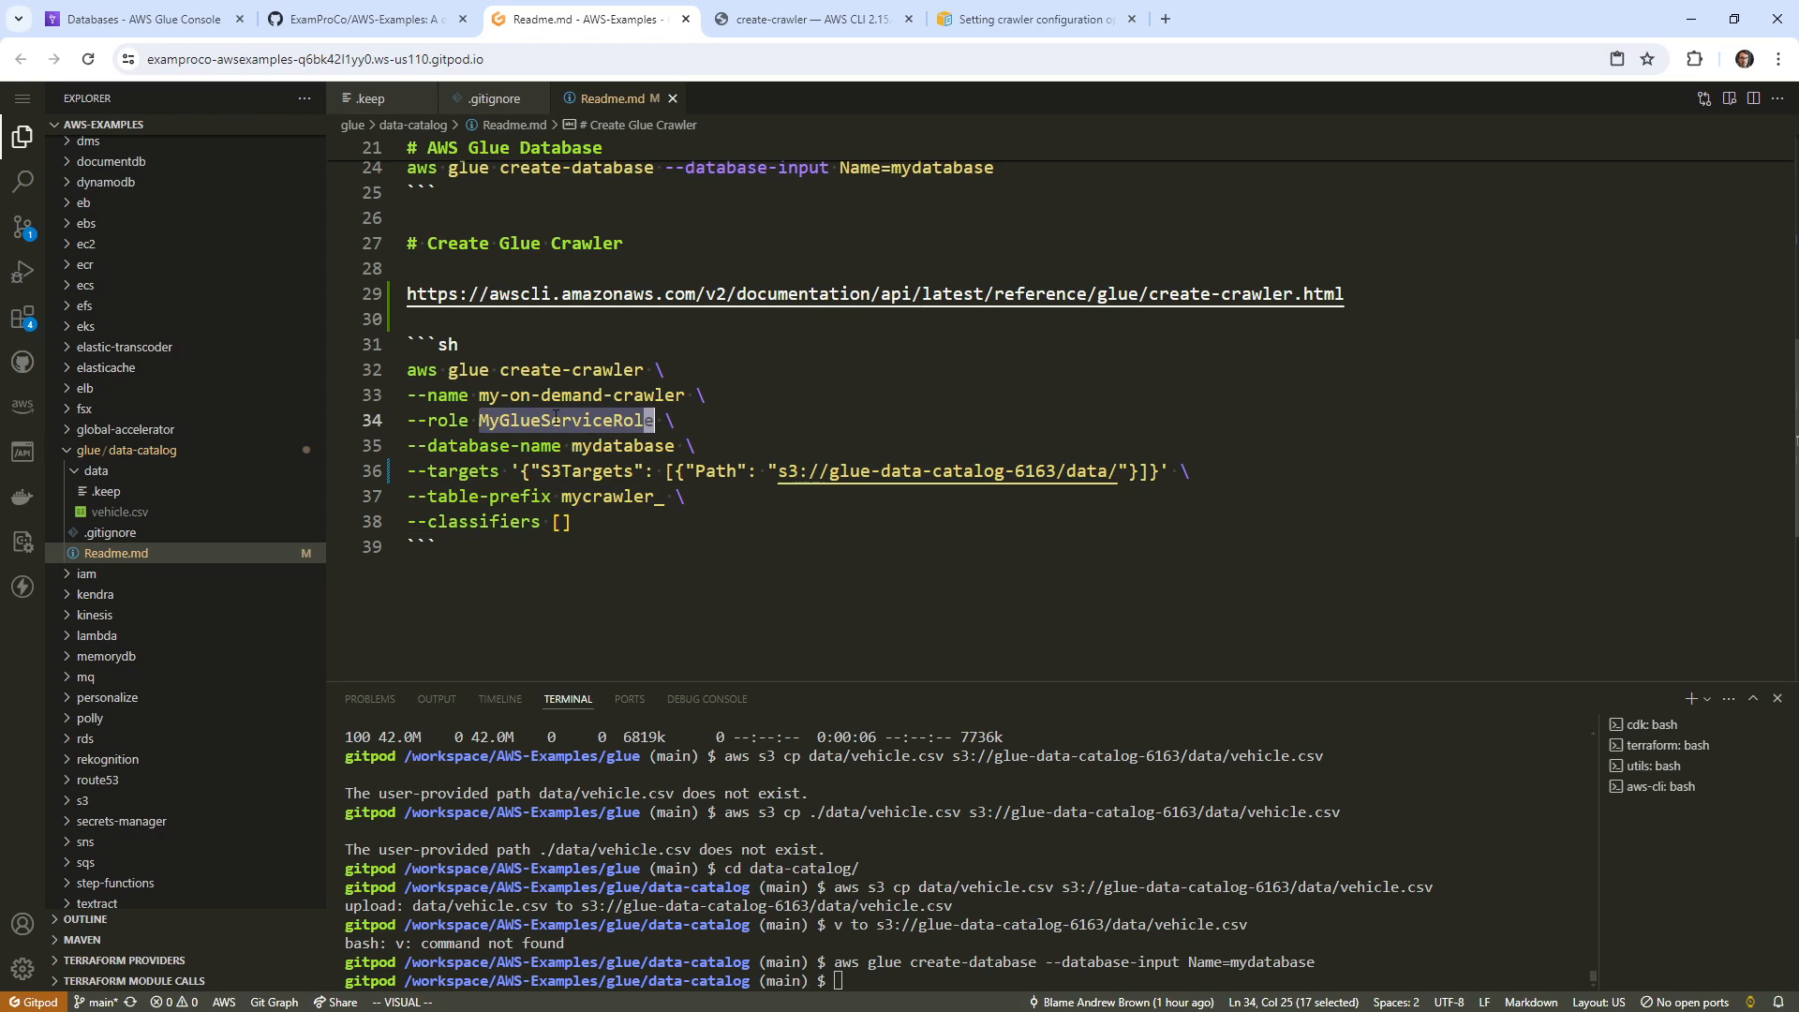
In the AWS Glue console, start adding tables using a crawler, name it MyCrawler and continue to the data source settings.
click(199, 21)
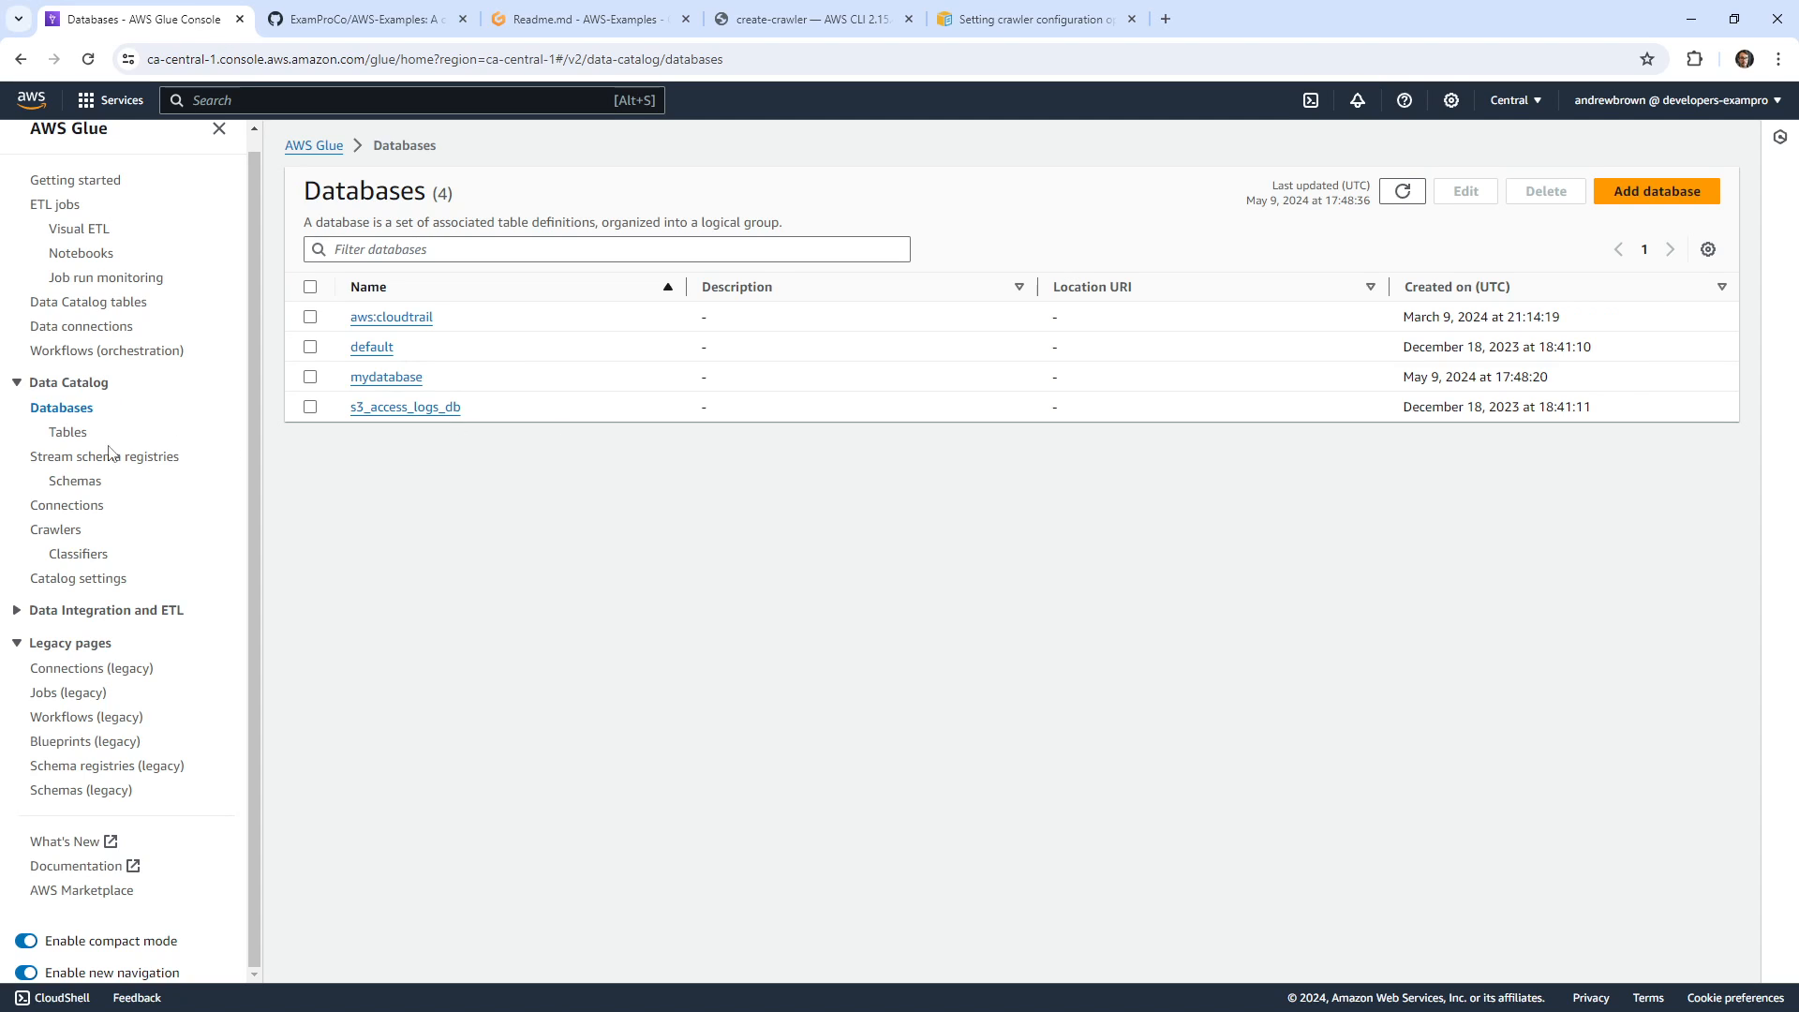
click(68, 433)
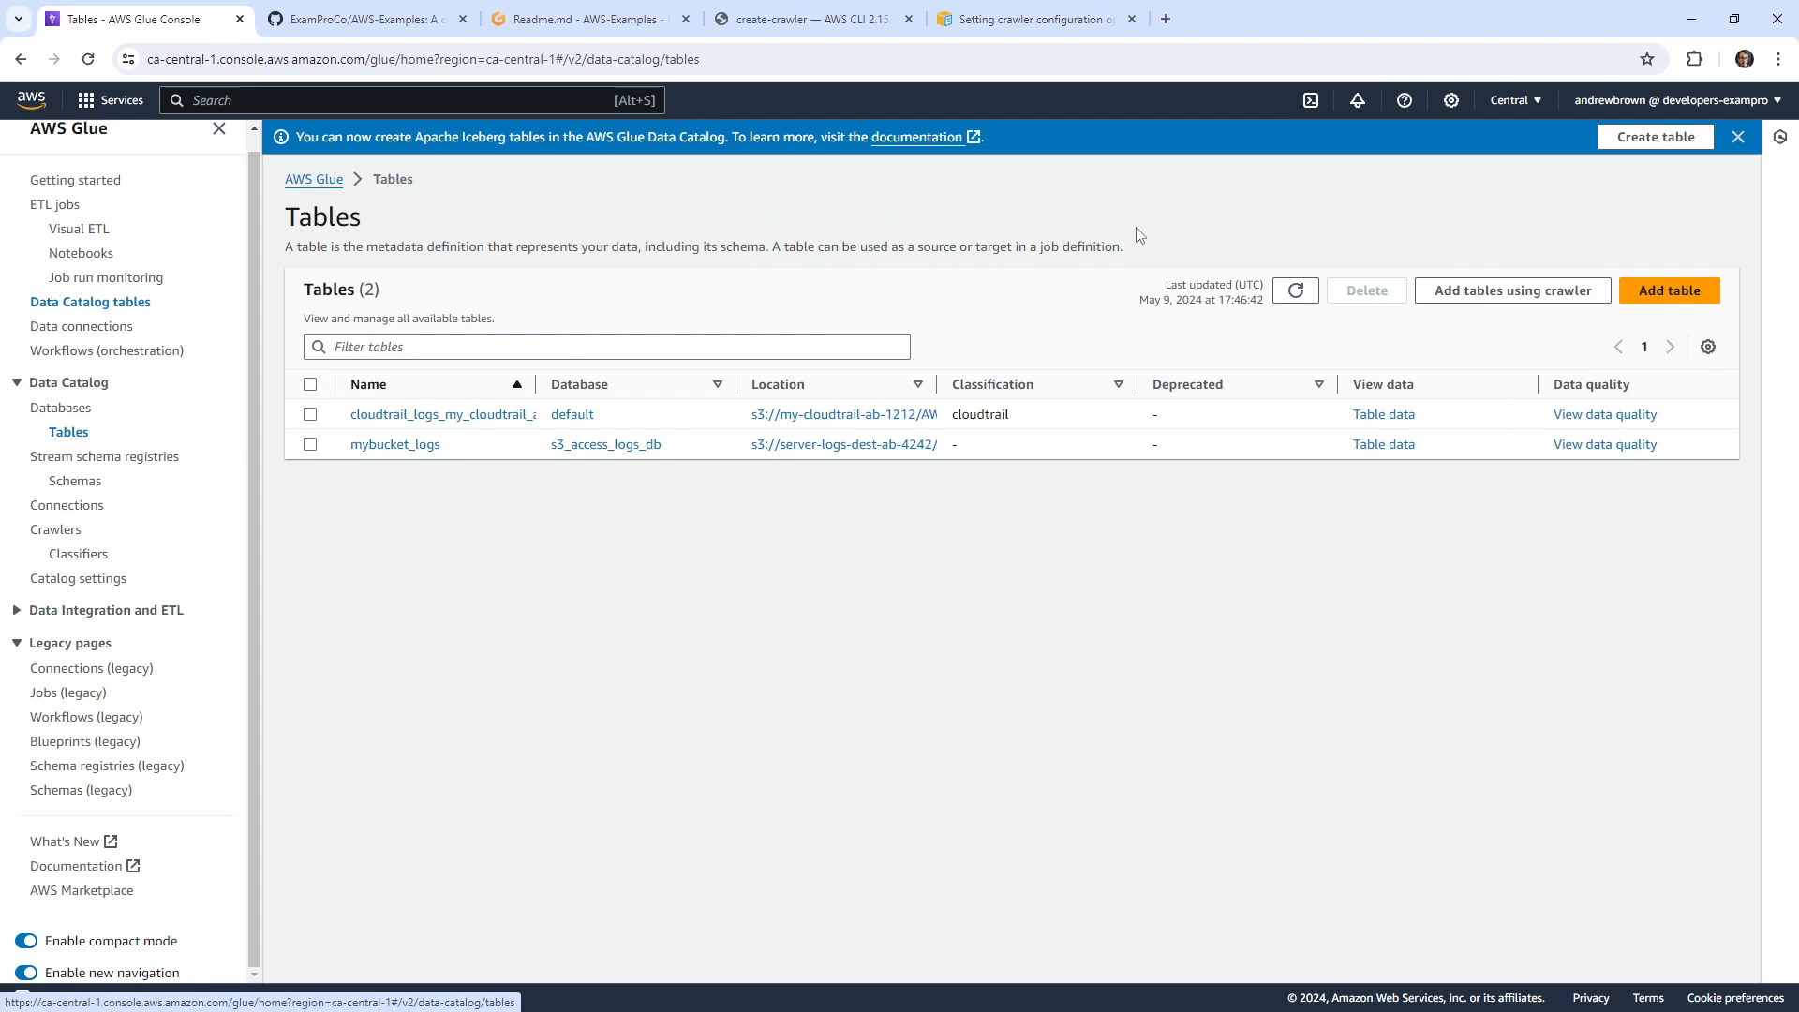
click(1508, 293)
click(782, 307)
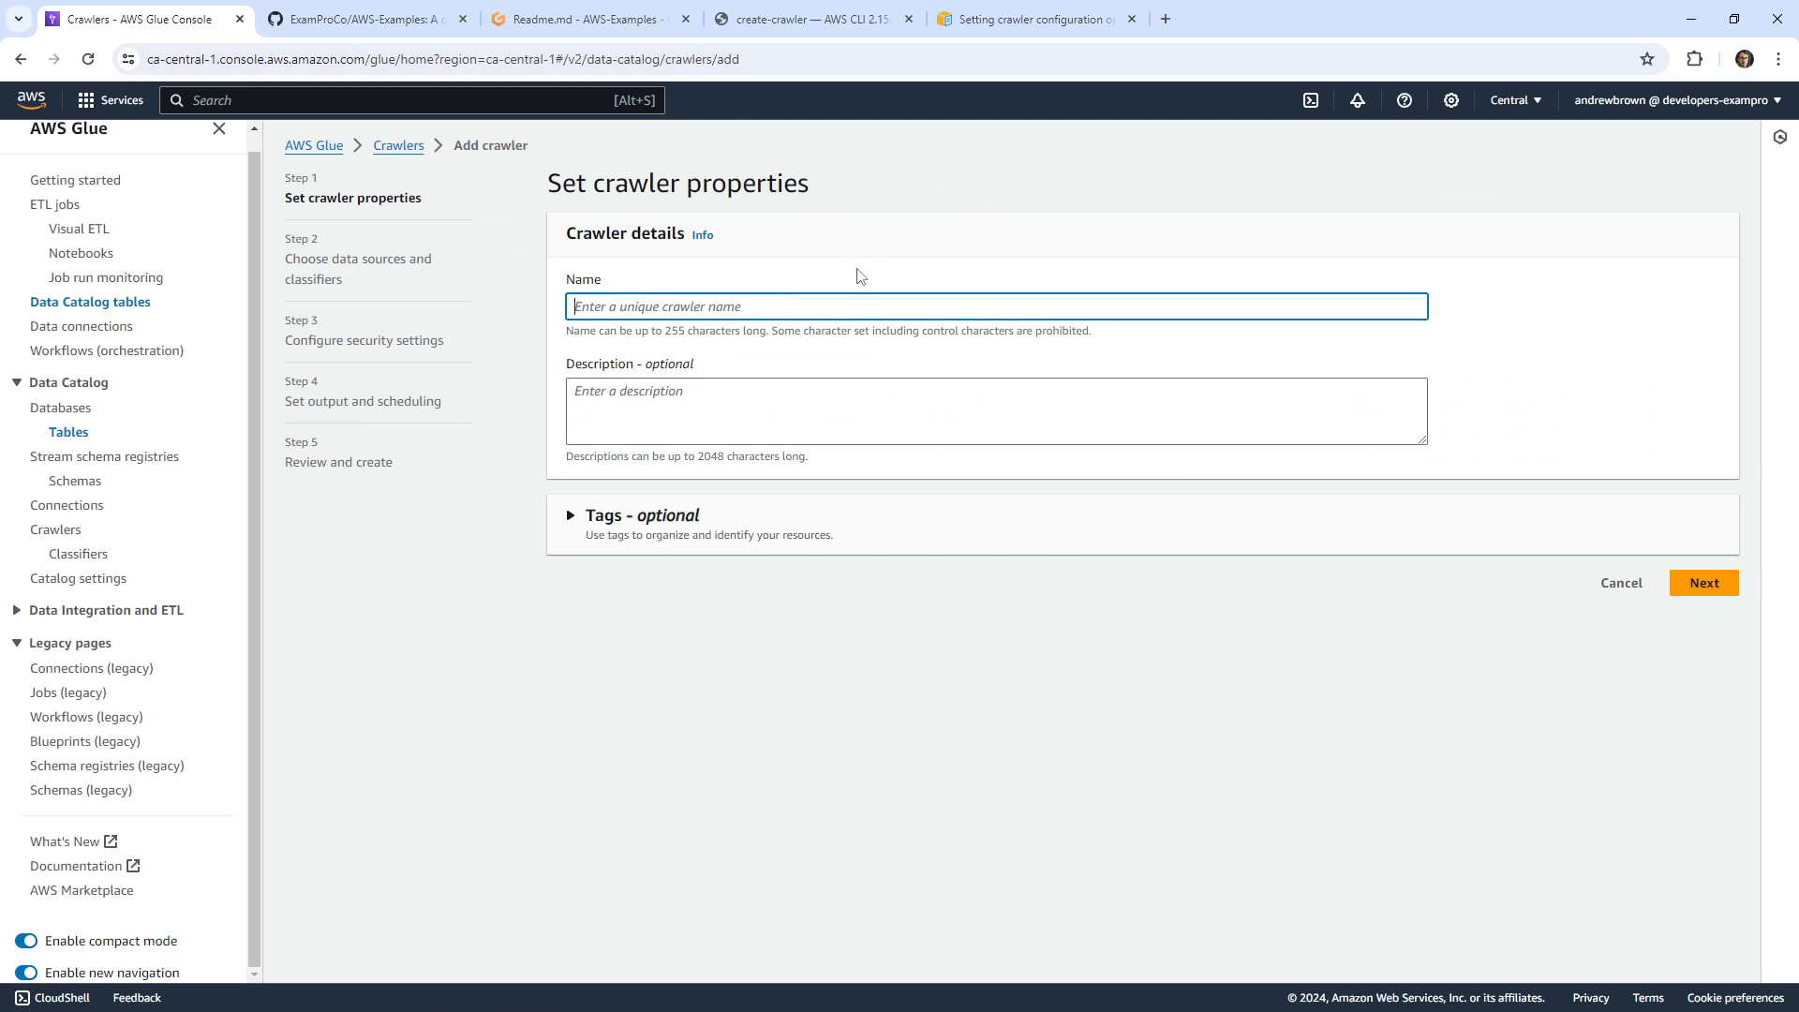
text(MyCrawler)
click(1727, 579)
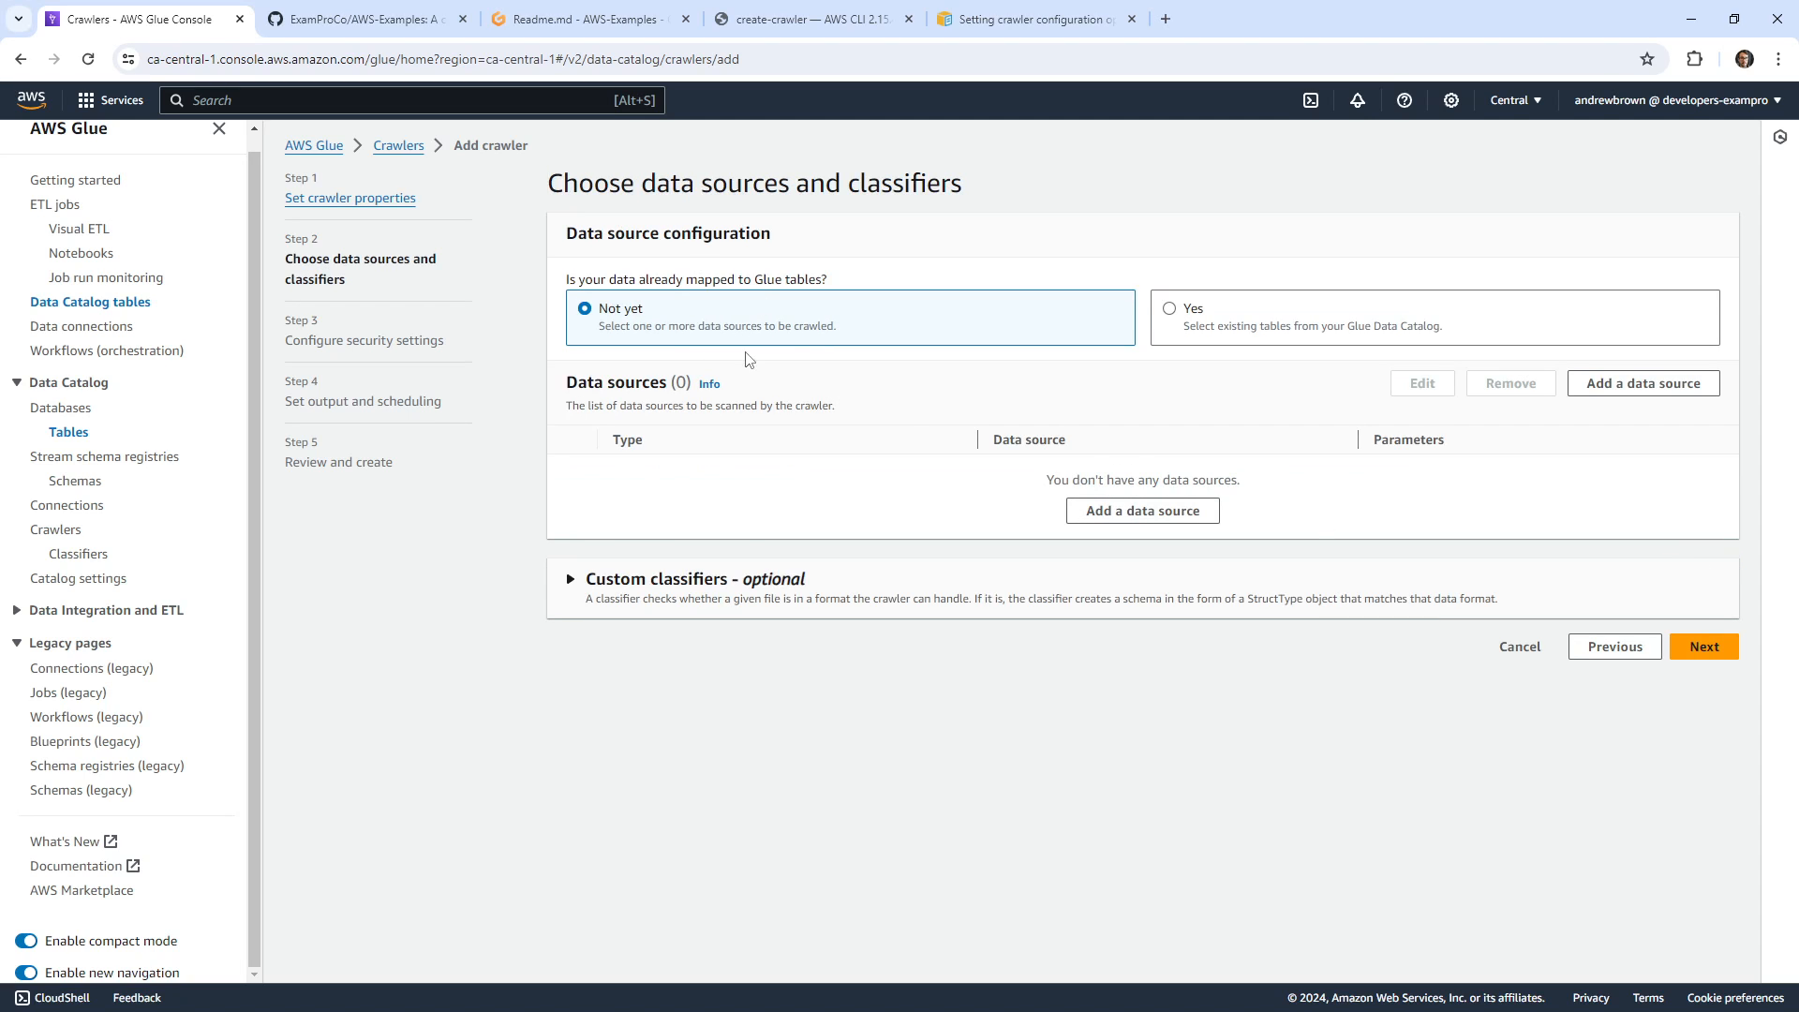
Add an S3 data source for the crawler, picking the glue-data-catalog-6163 bucket and extending the path to s3://glue-data-catalog-6163/data/.
click(1604, 385)
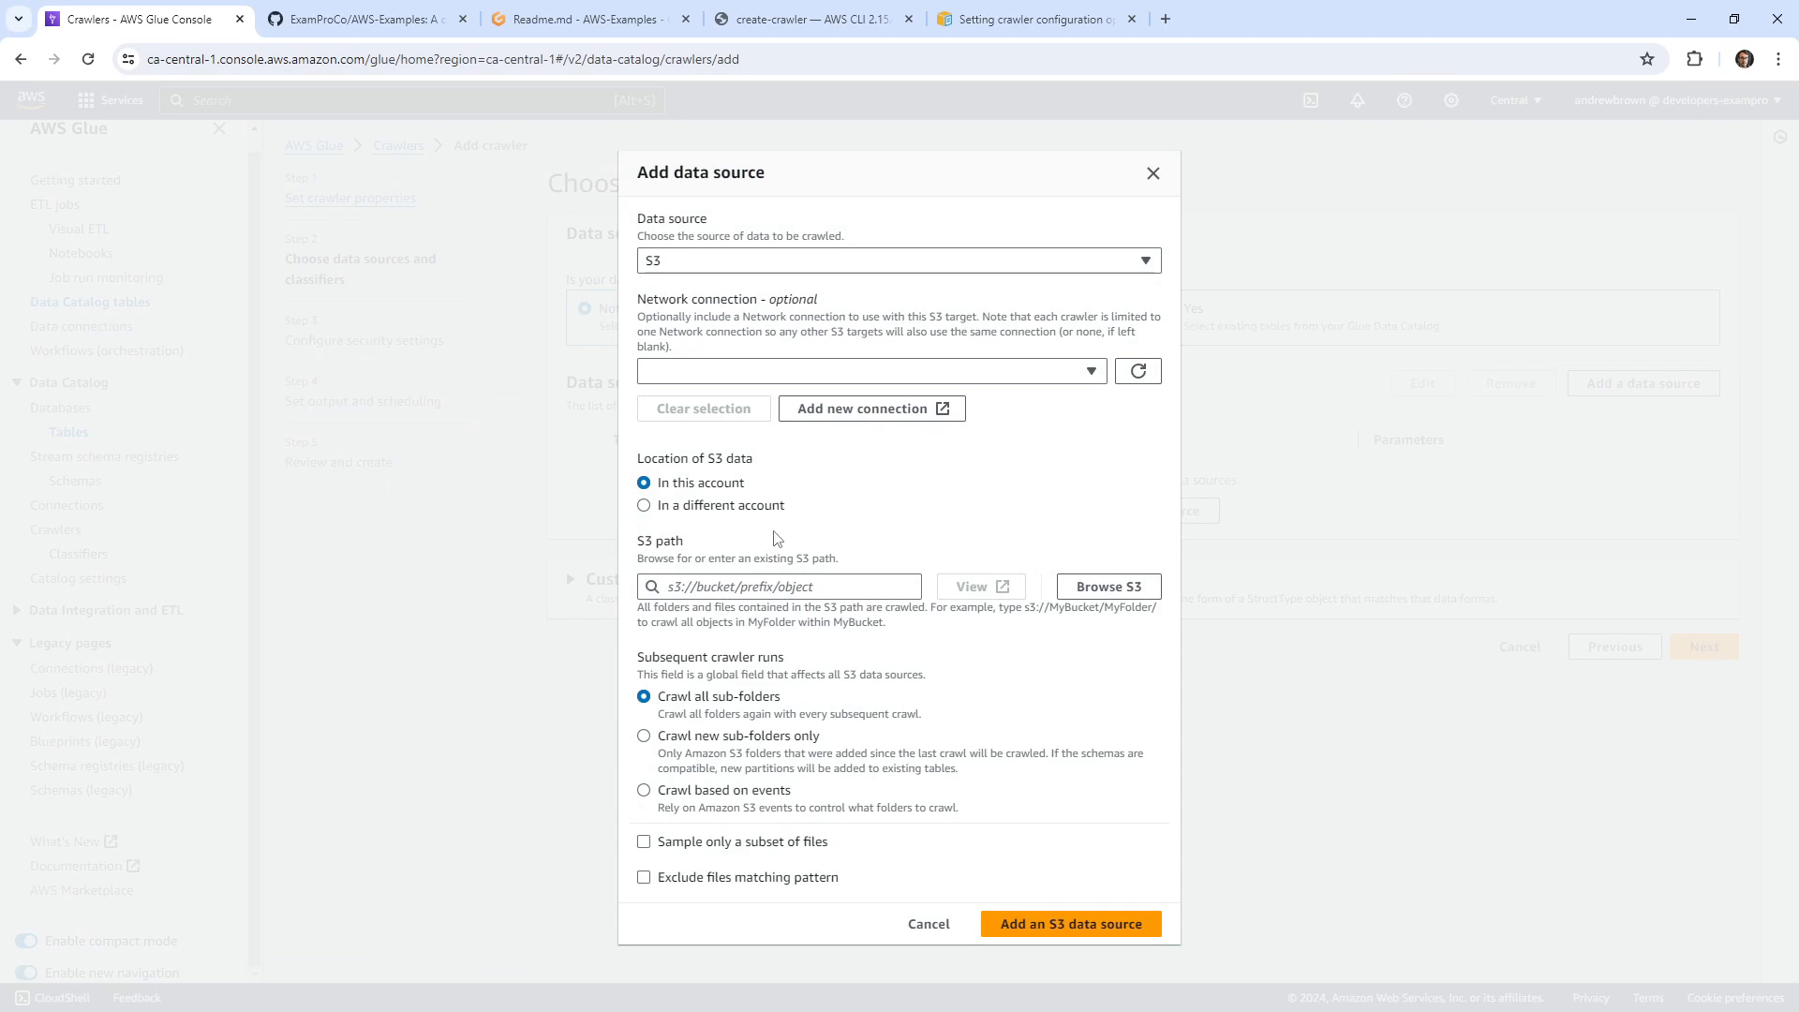
click(882, 373)
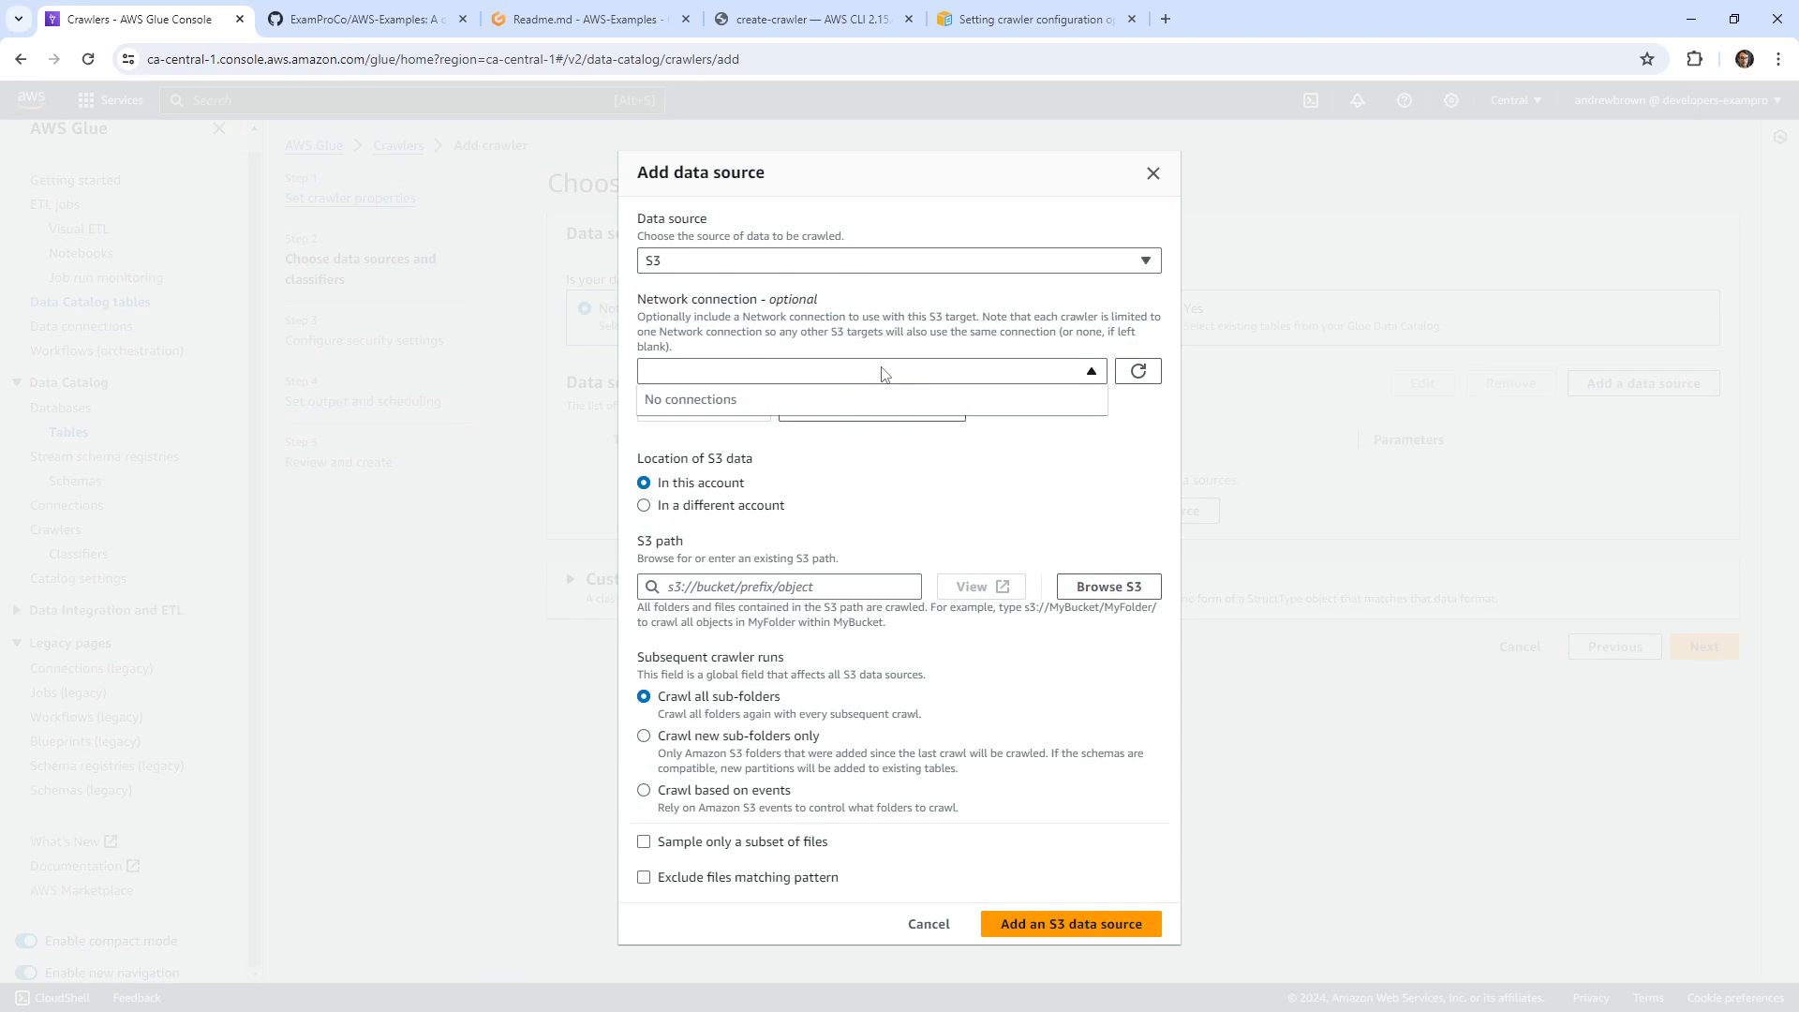
click(834, 376)
click(717, 586)
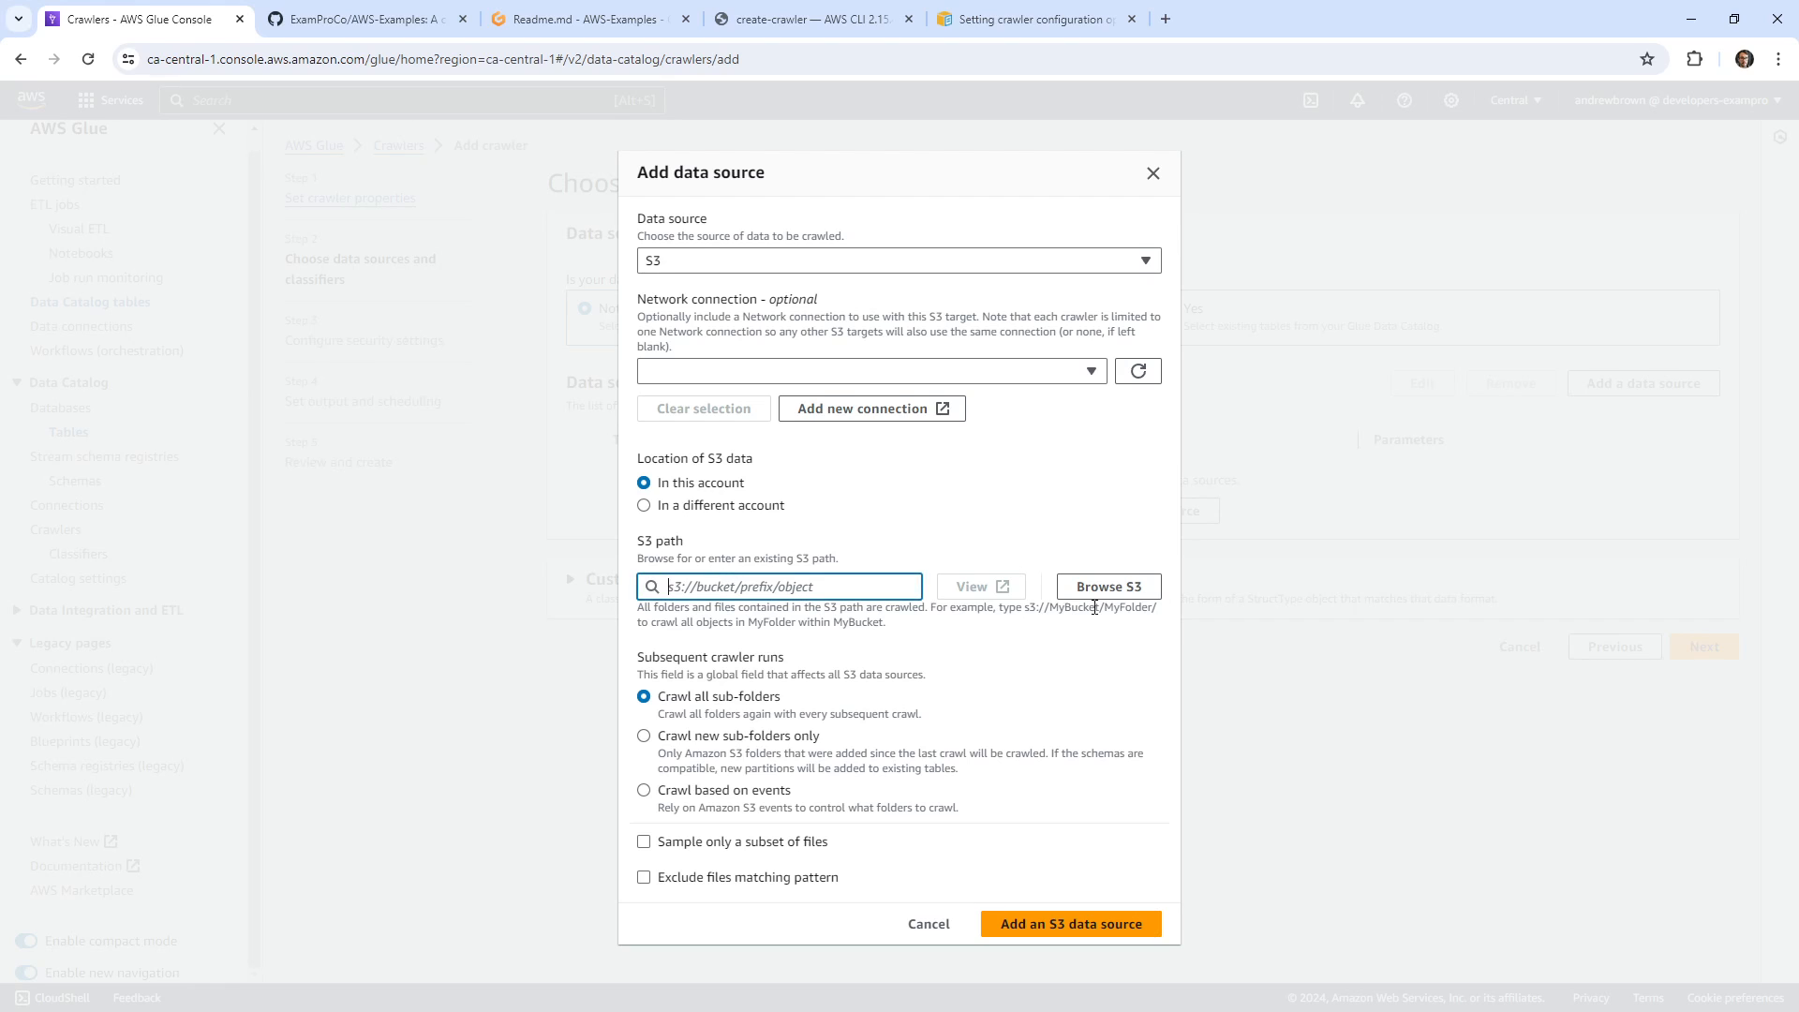
click(1109, 587)
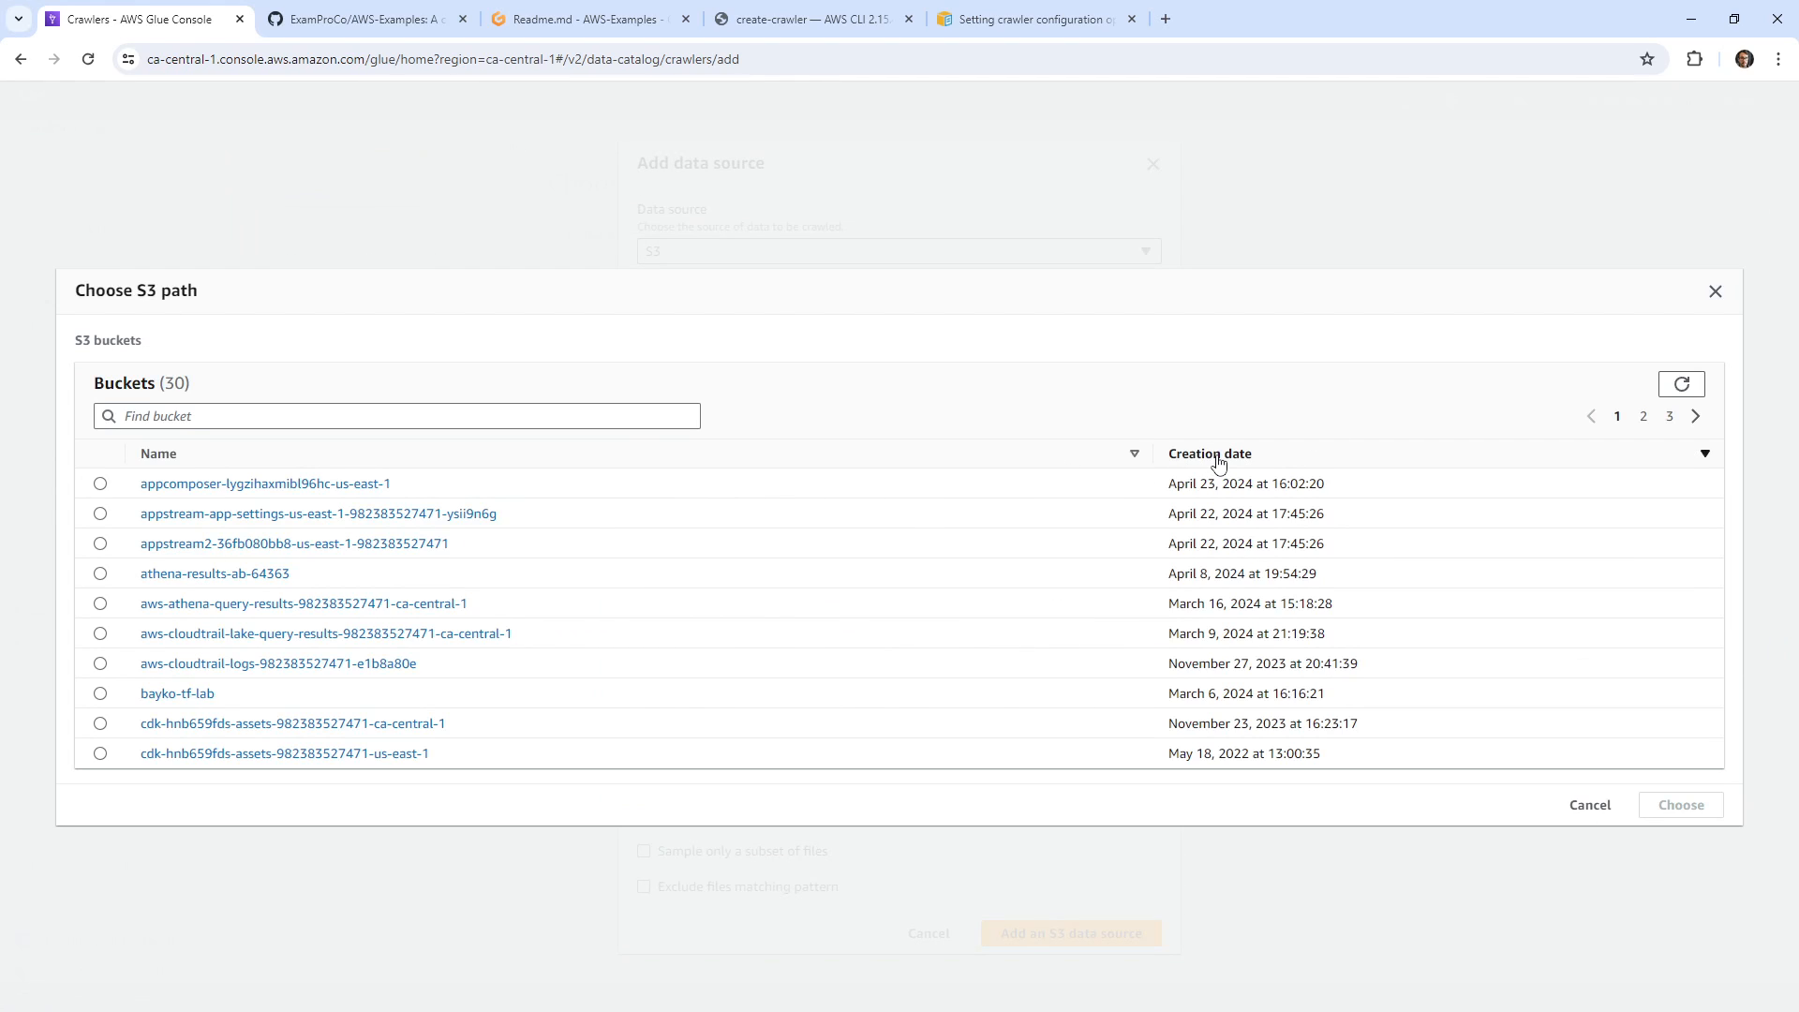
double_click(1652, 461)
click(1695, 418)
click(1695, 419)
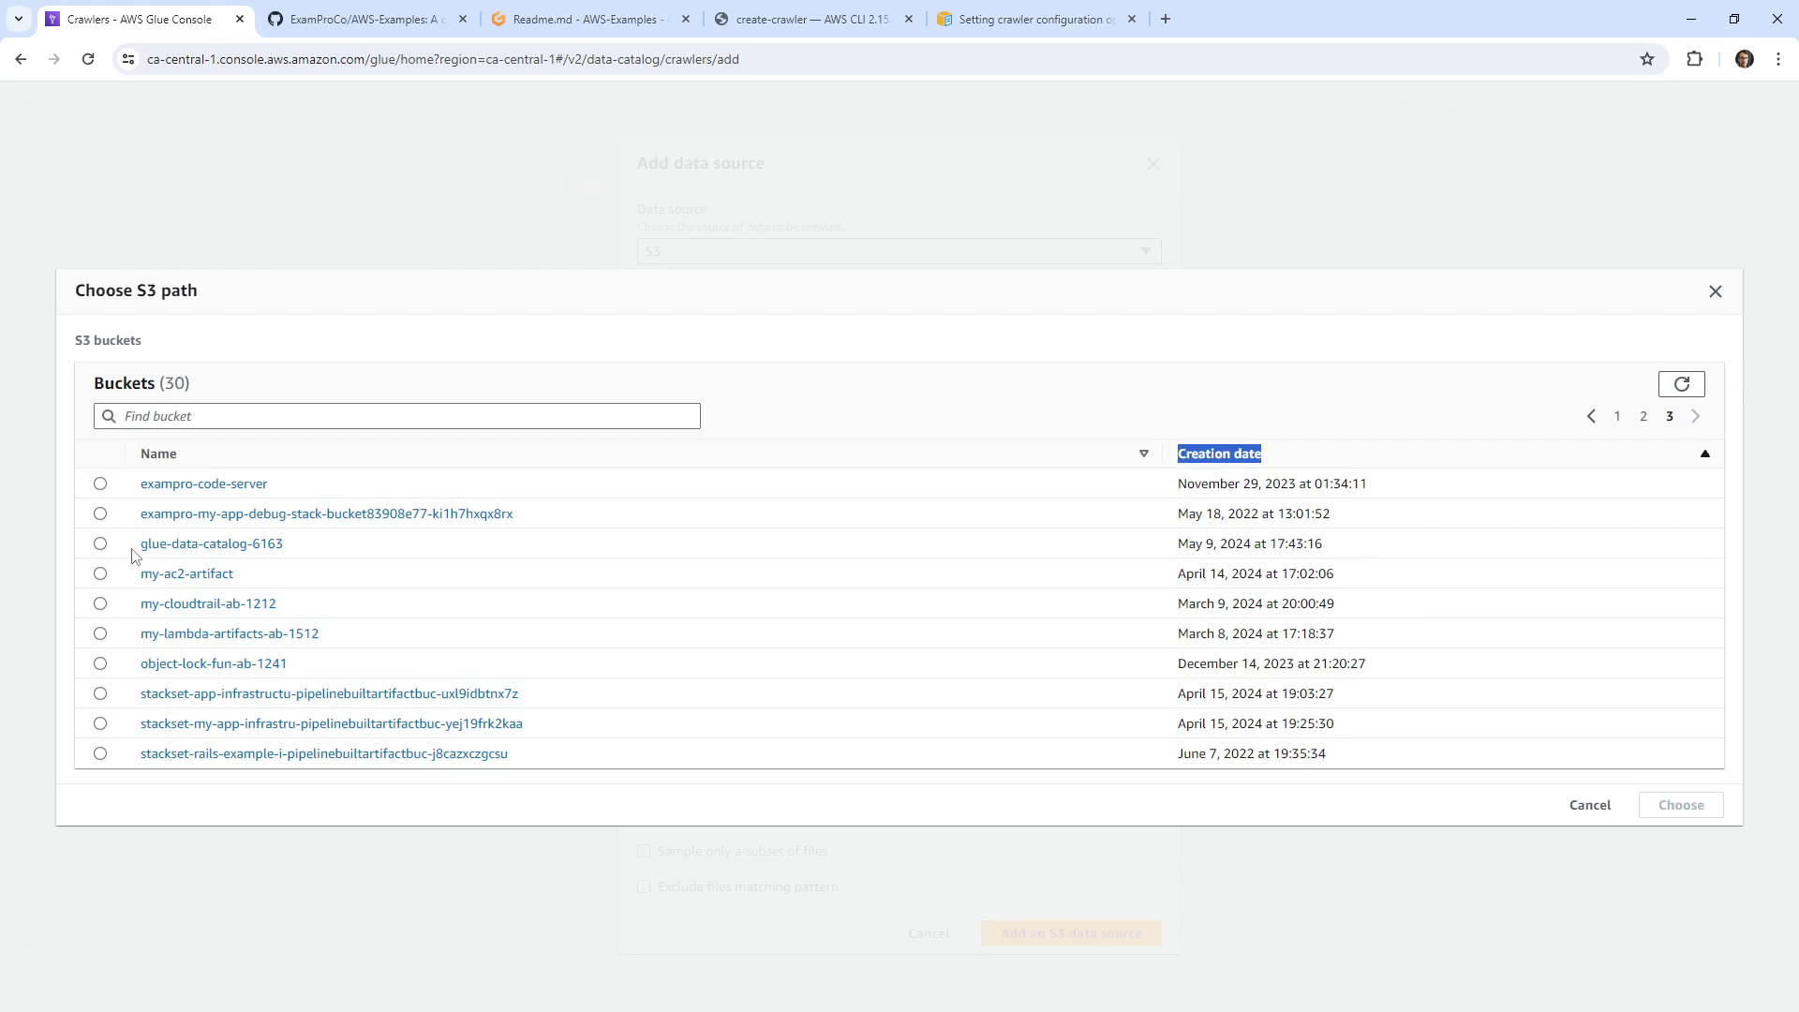
click(100, 544)
click(1643, 814)
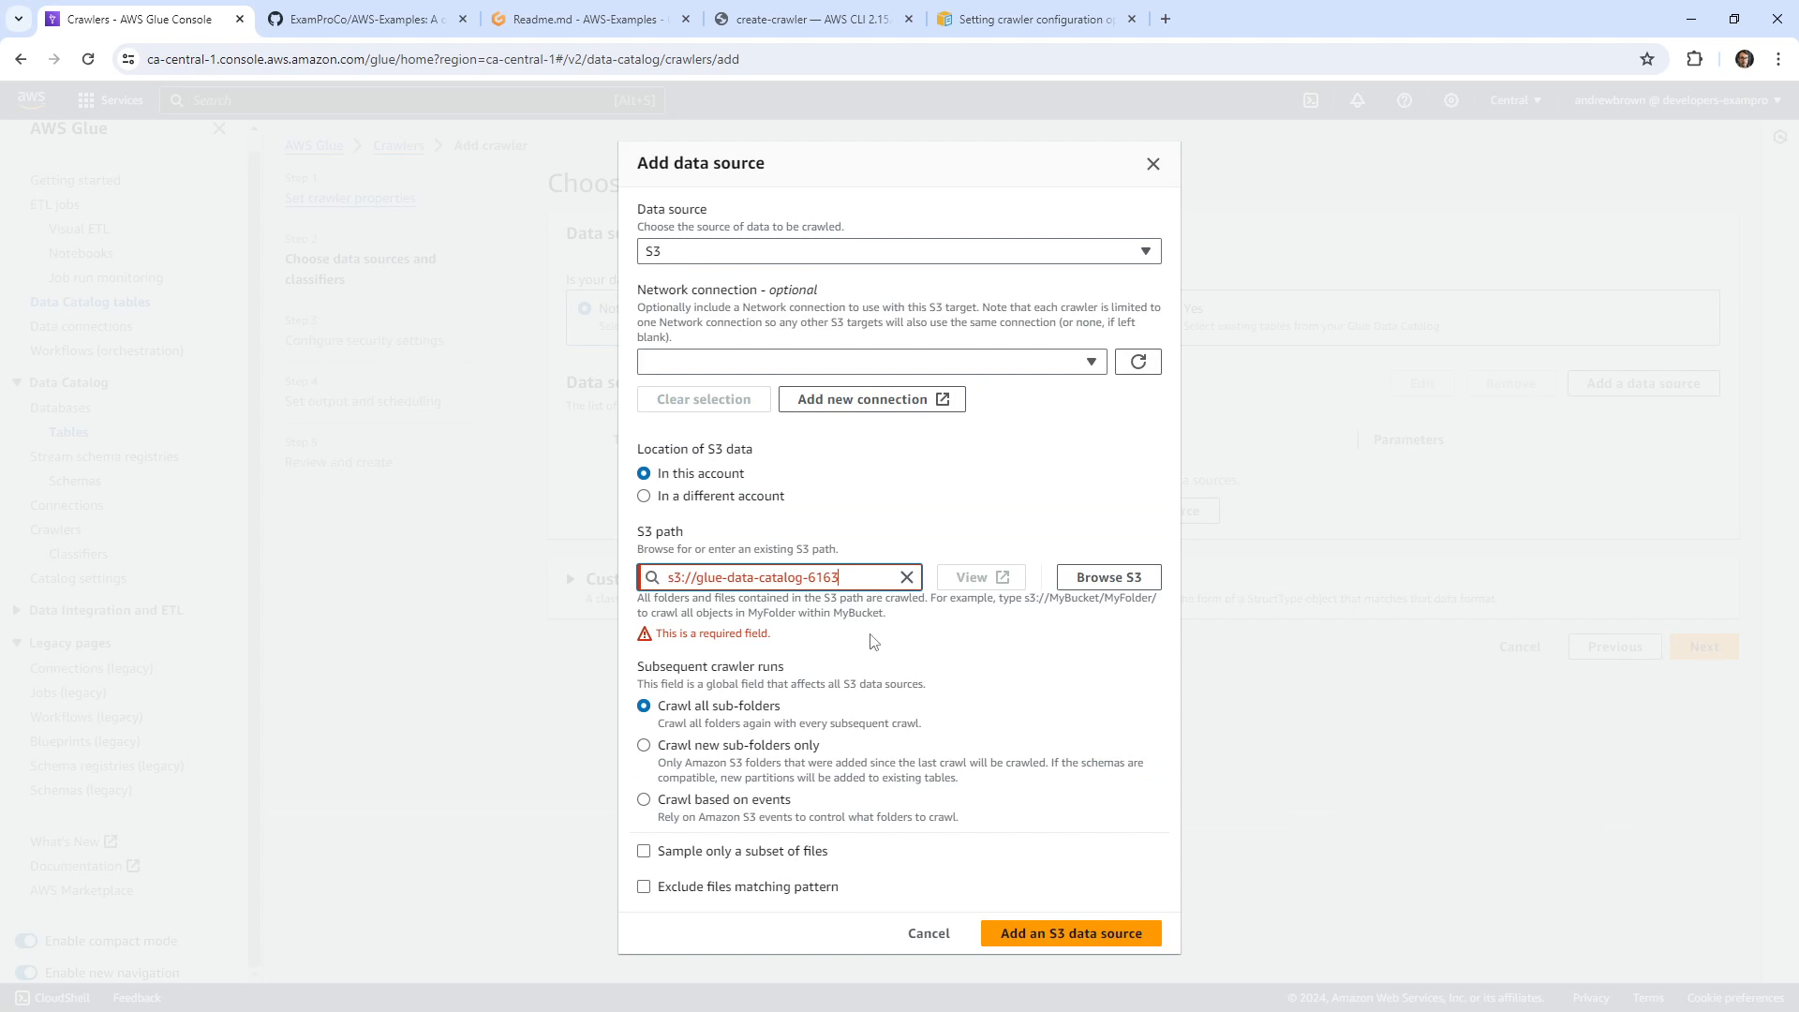
text(/data/)
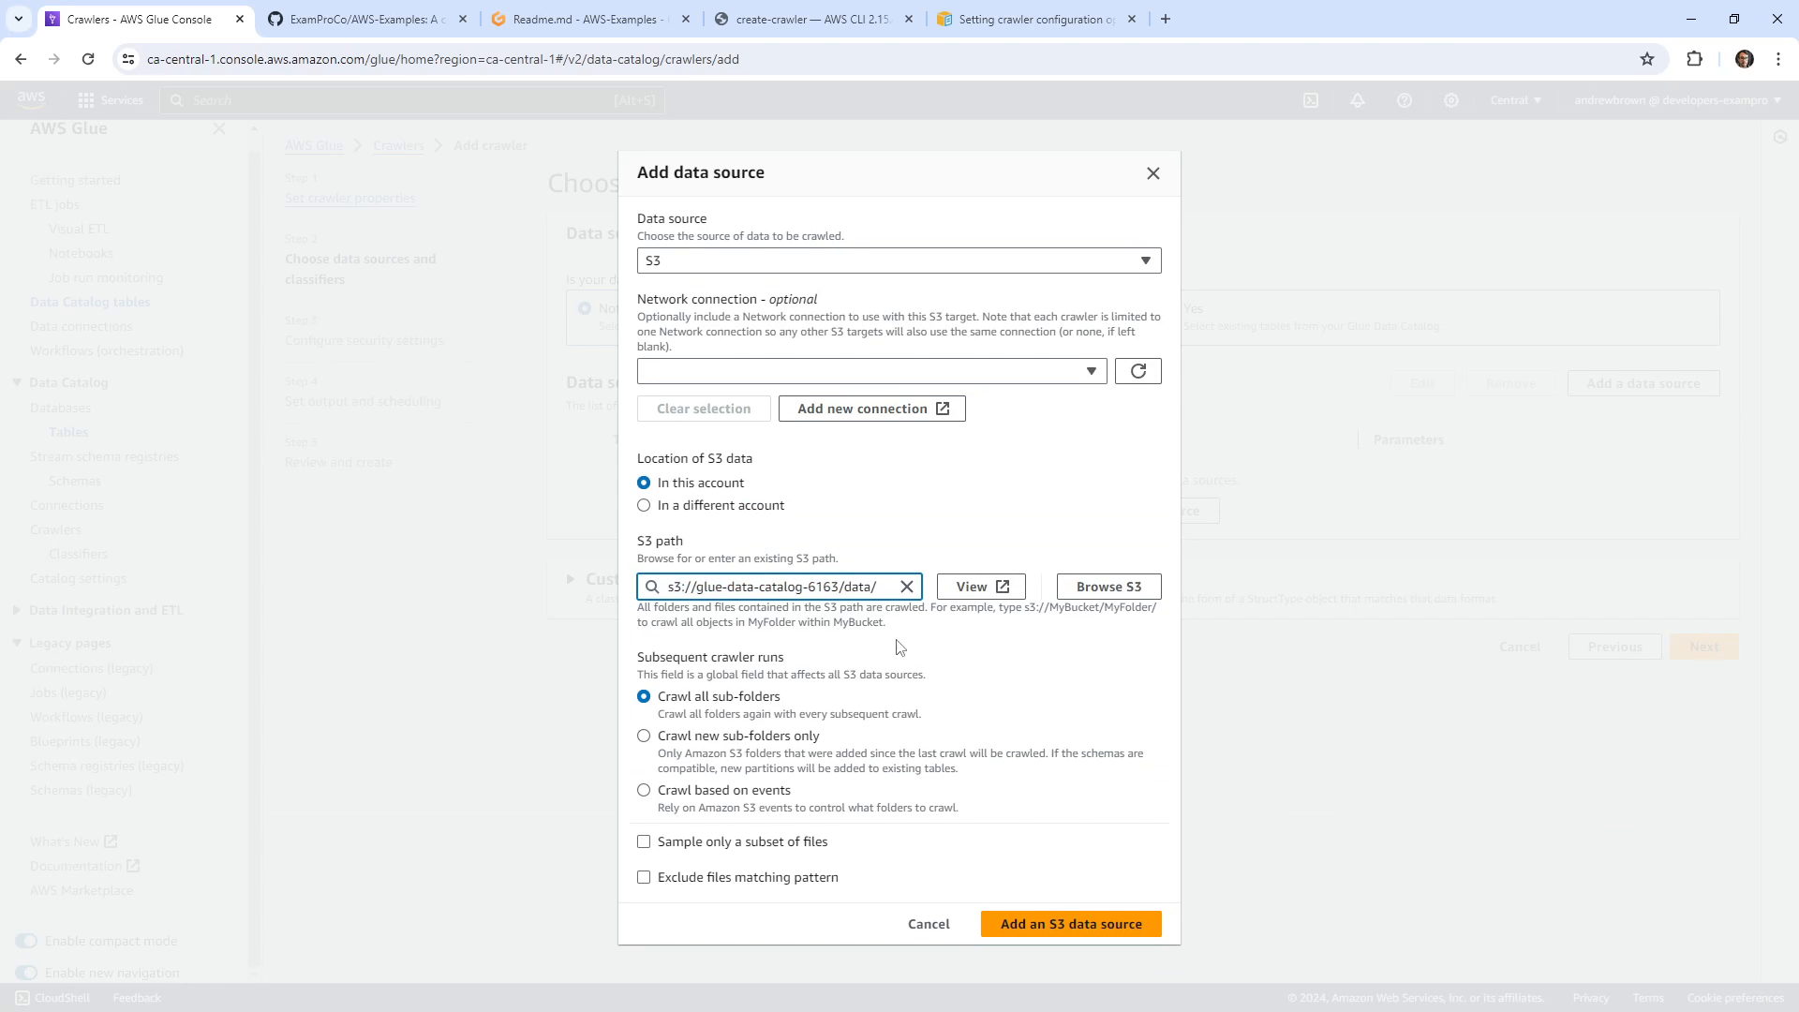
click(1045, 923)
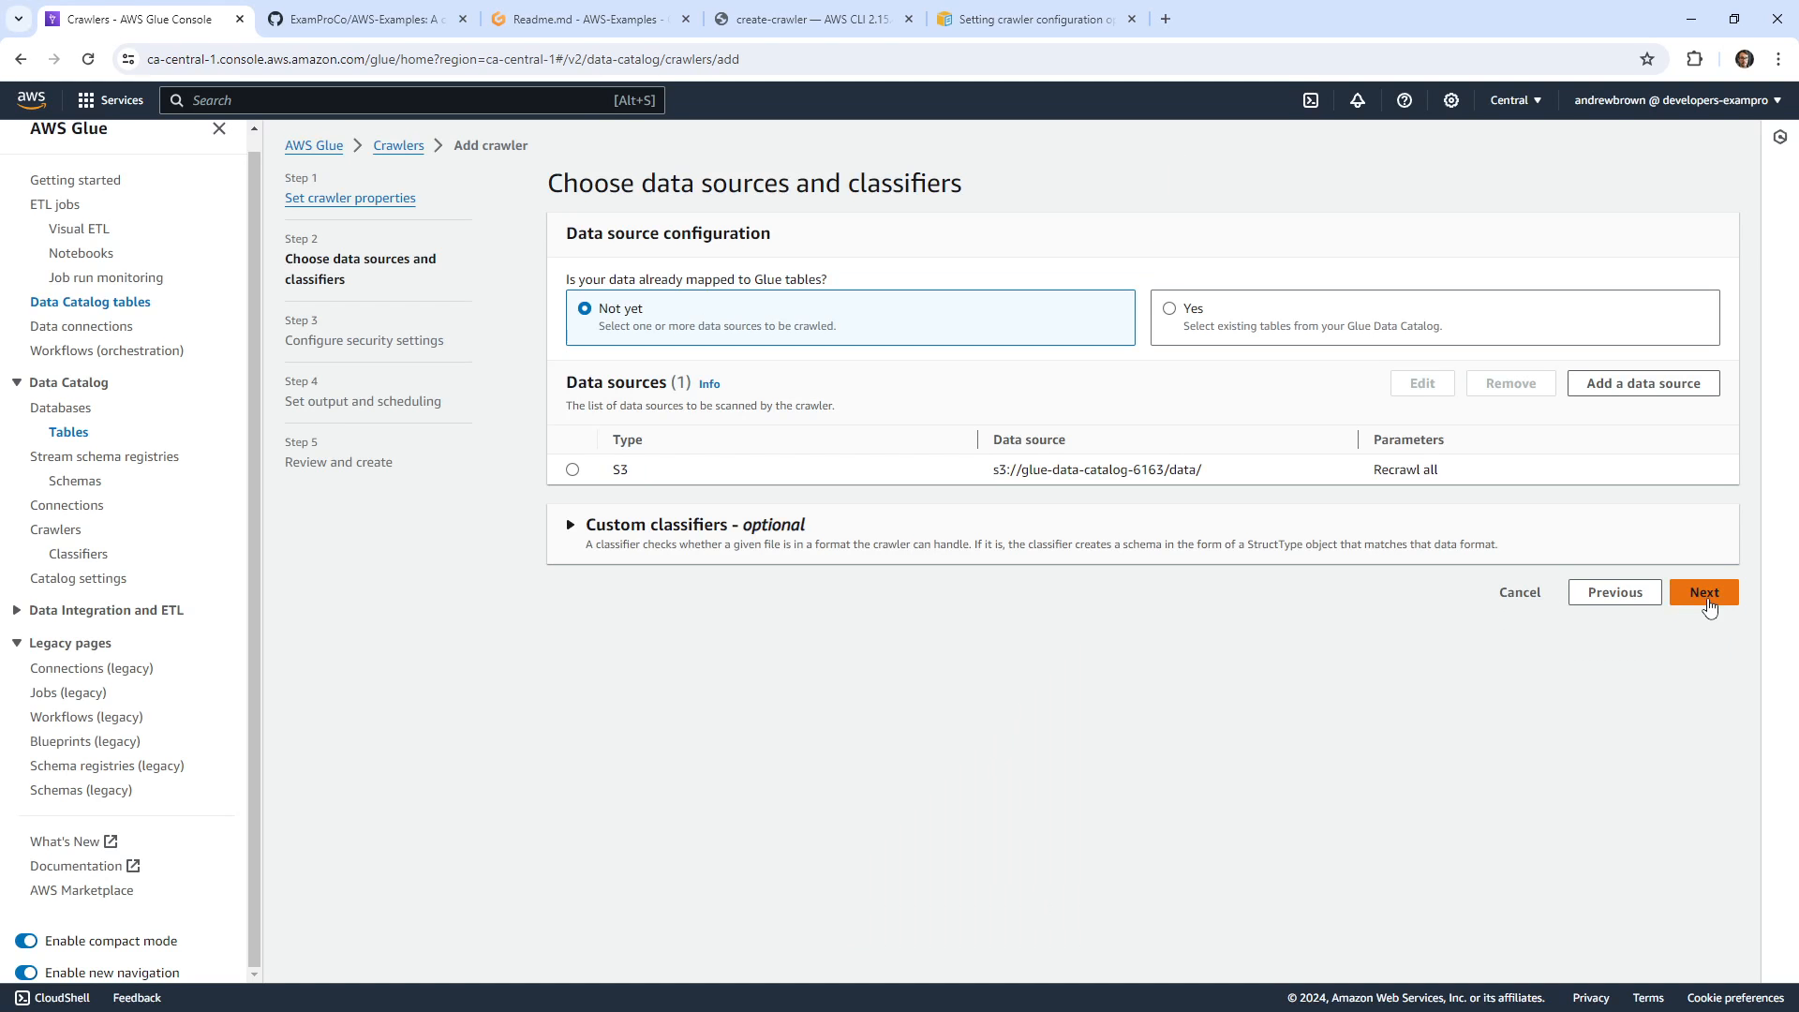
Check the optional custom classifiers without choosing any and continue to the security settings.
click(958, 540)
click(995, 631)
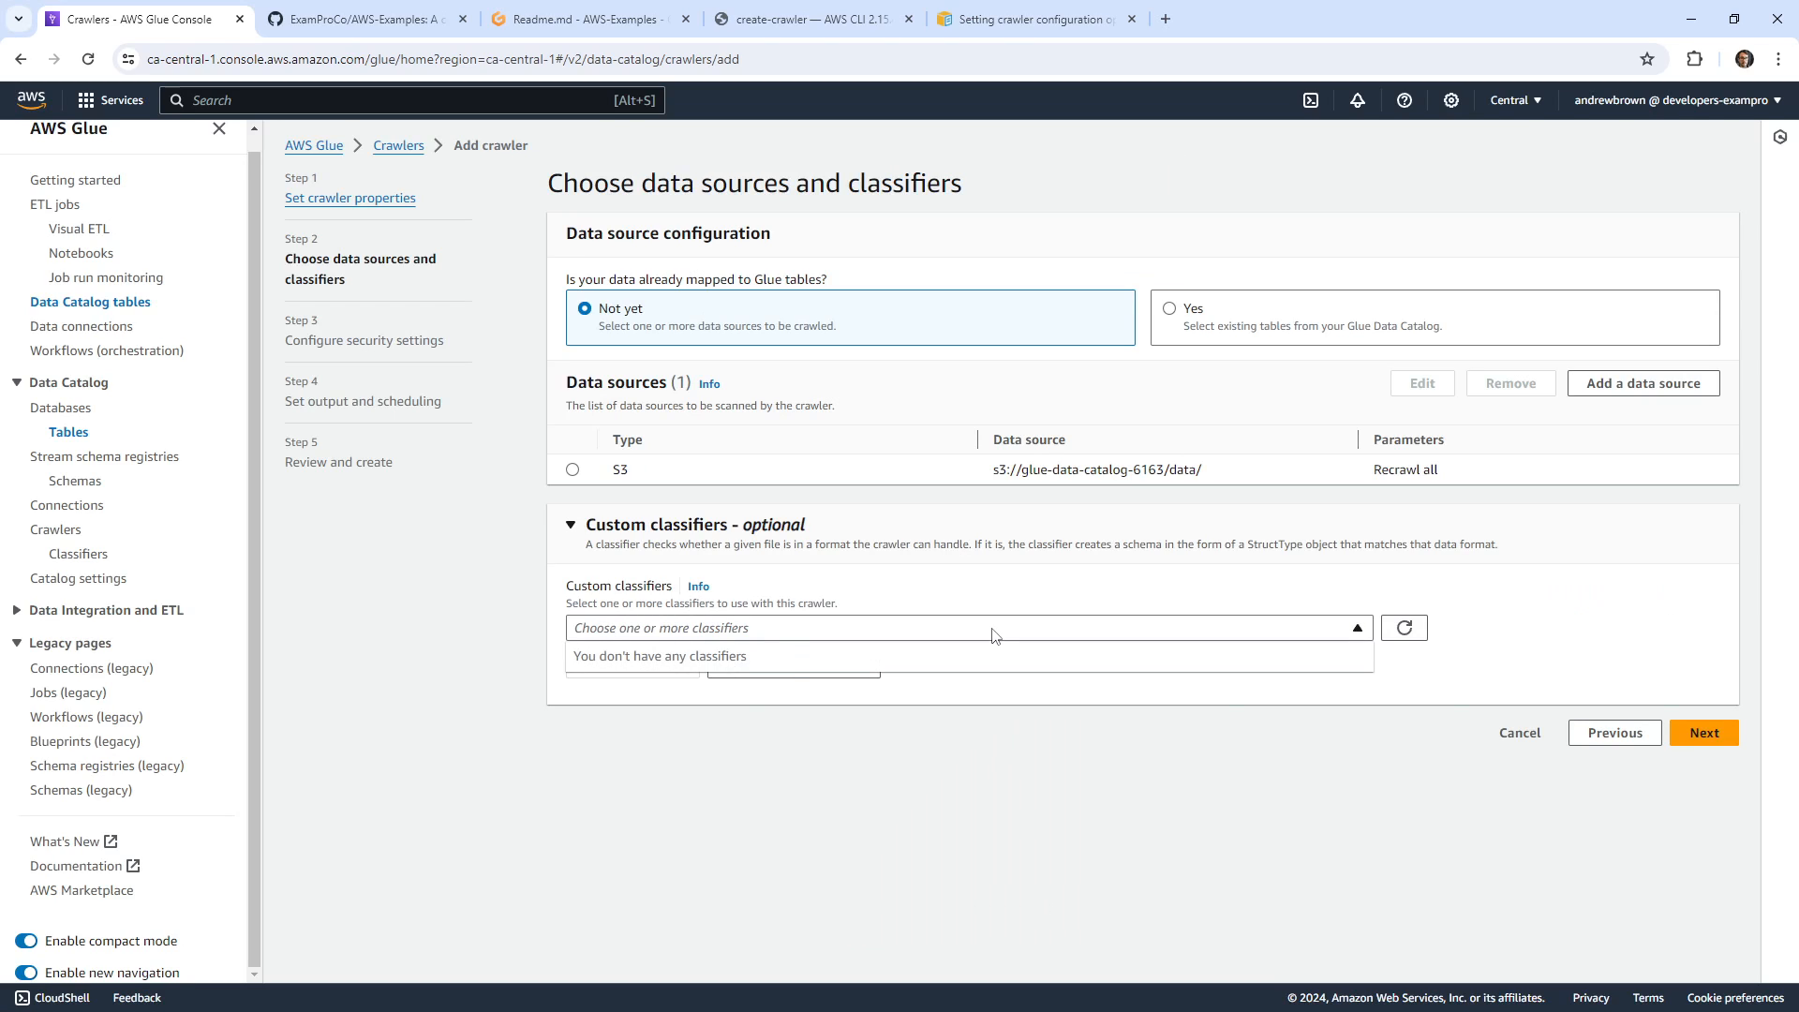
click(995, 631)
click(1704, 736)
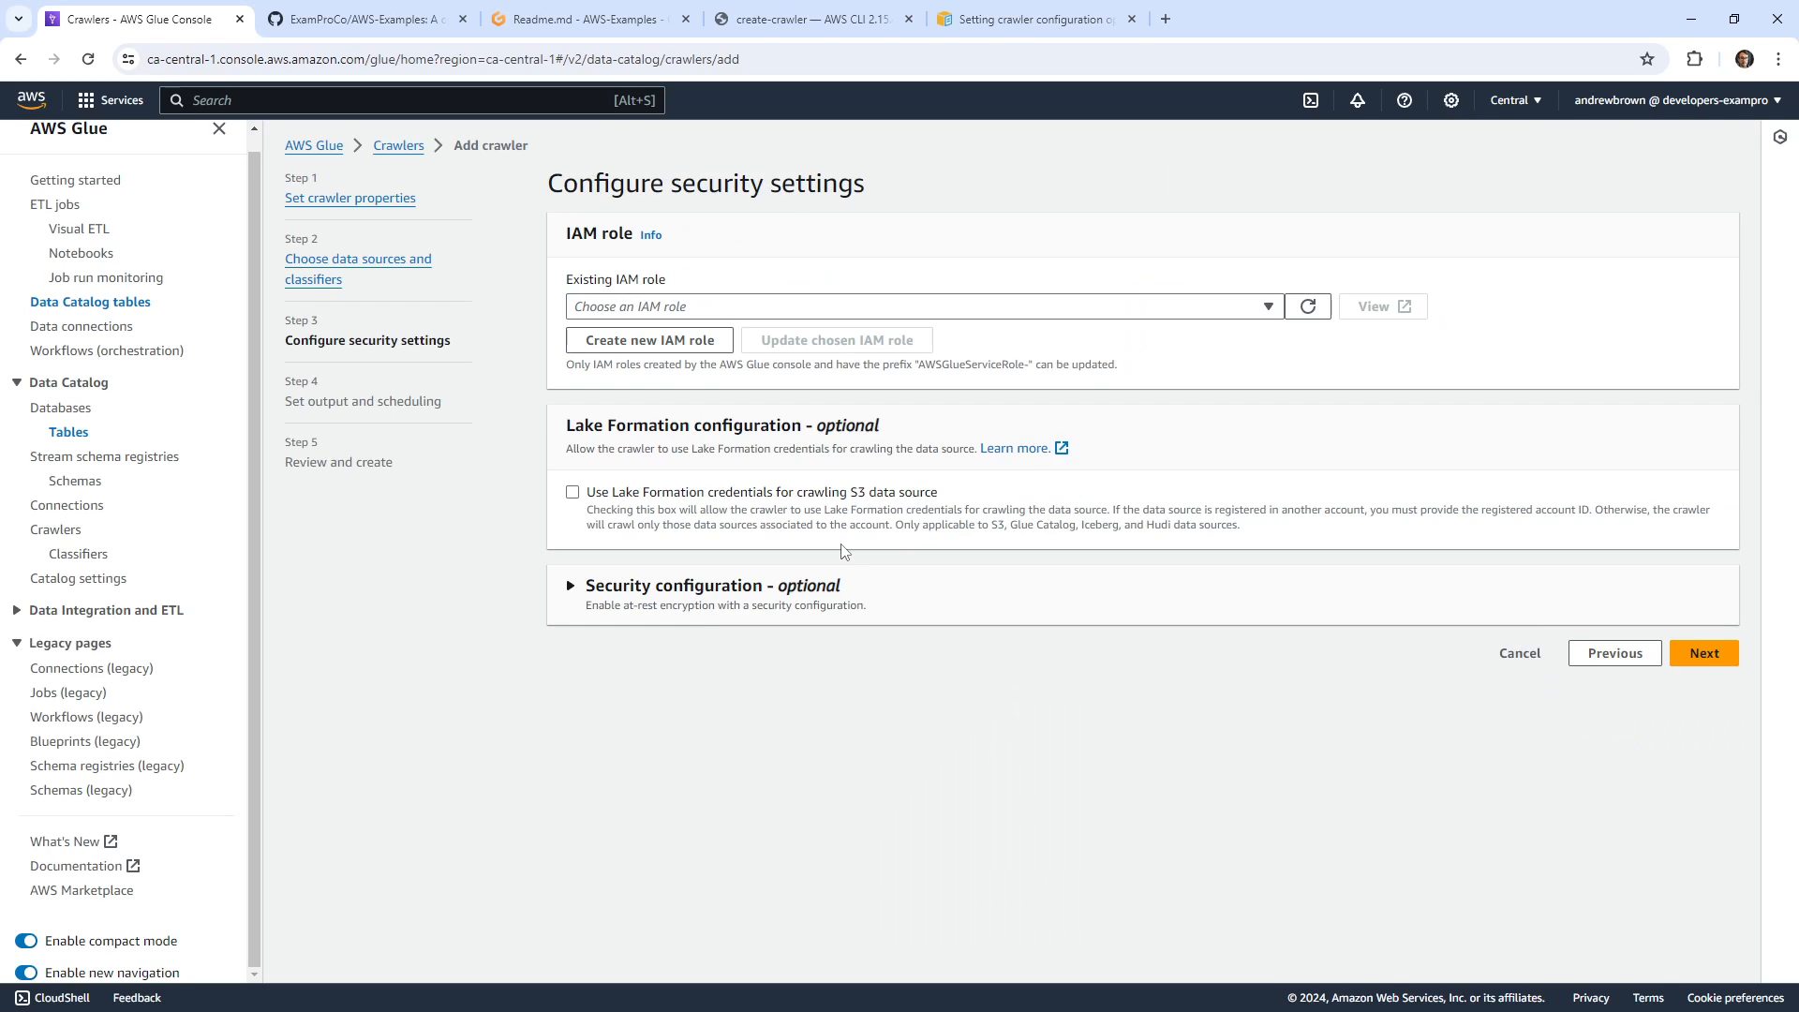
Choose the existing IAM role AWSGlueServiceRole-Crawler for the crawler and continue to the output and scheduling settings.
click(785, 309)
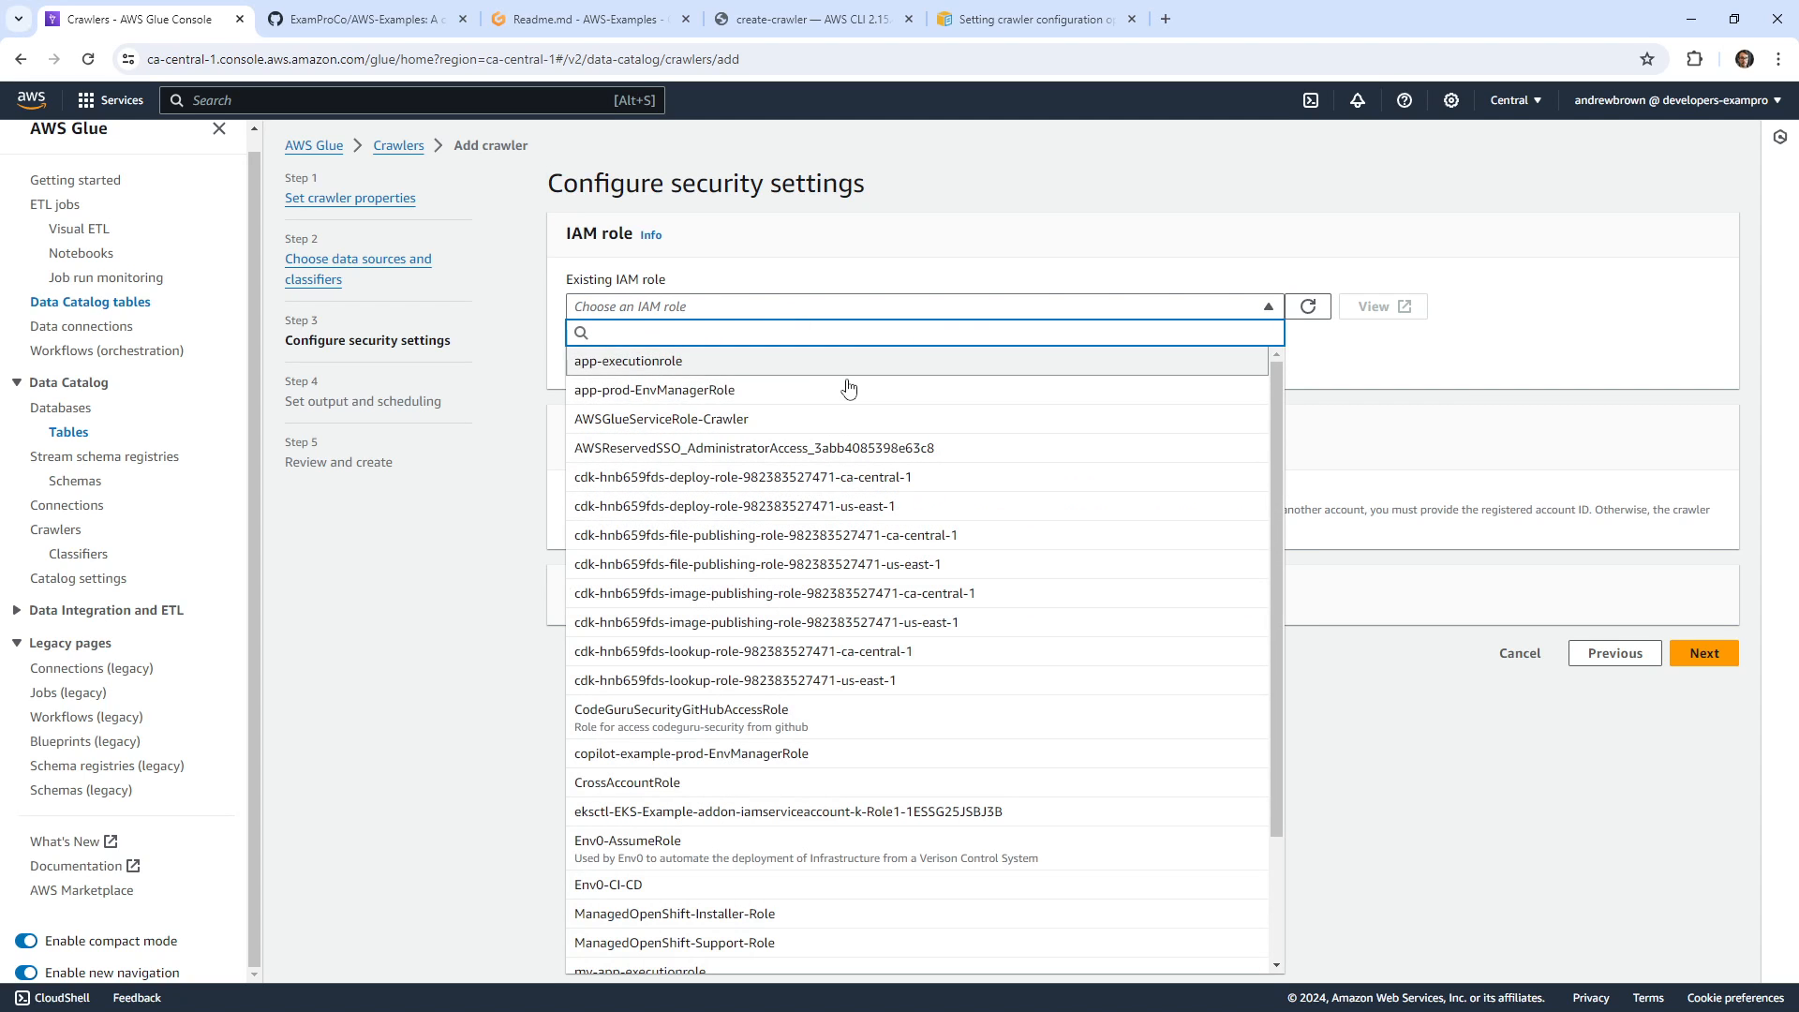
click(1055, 303)
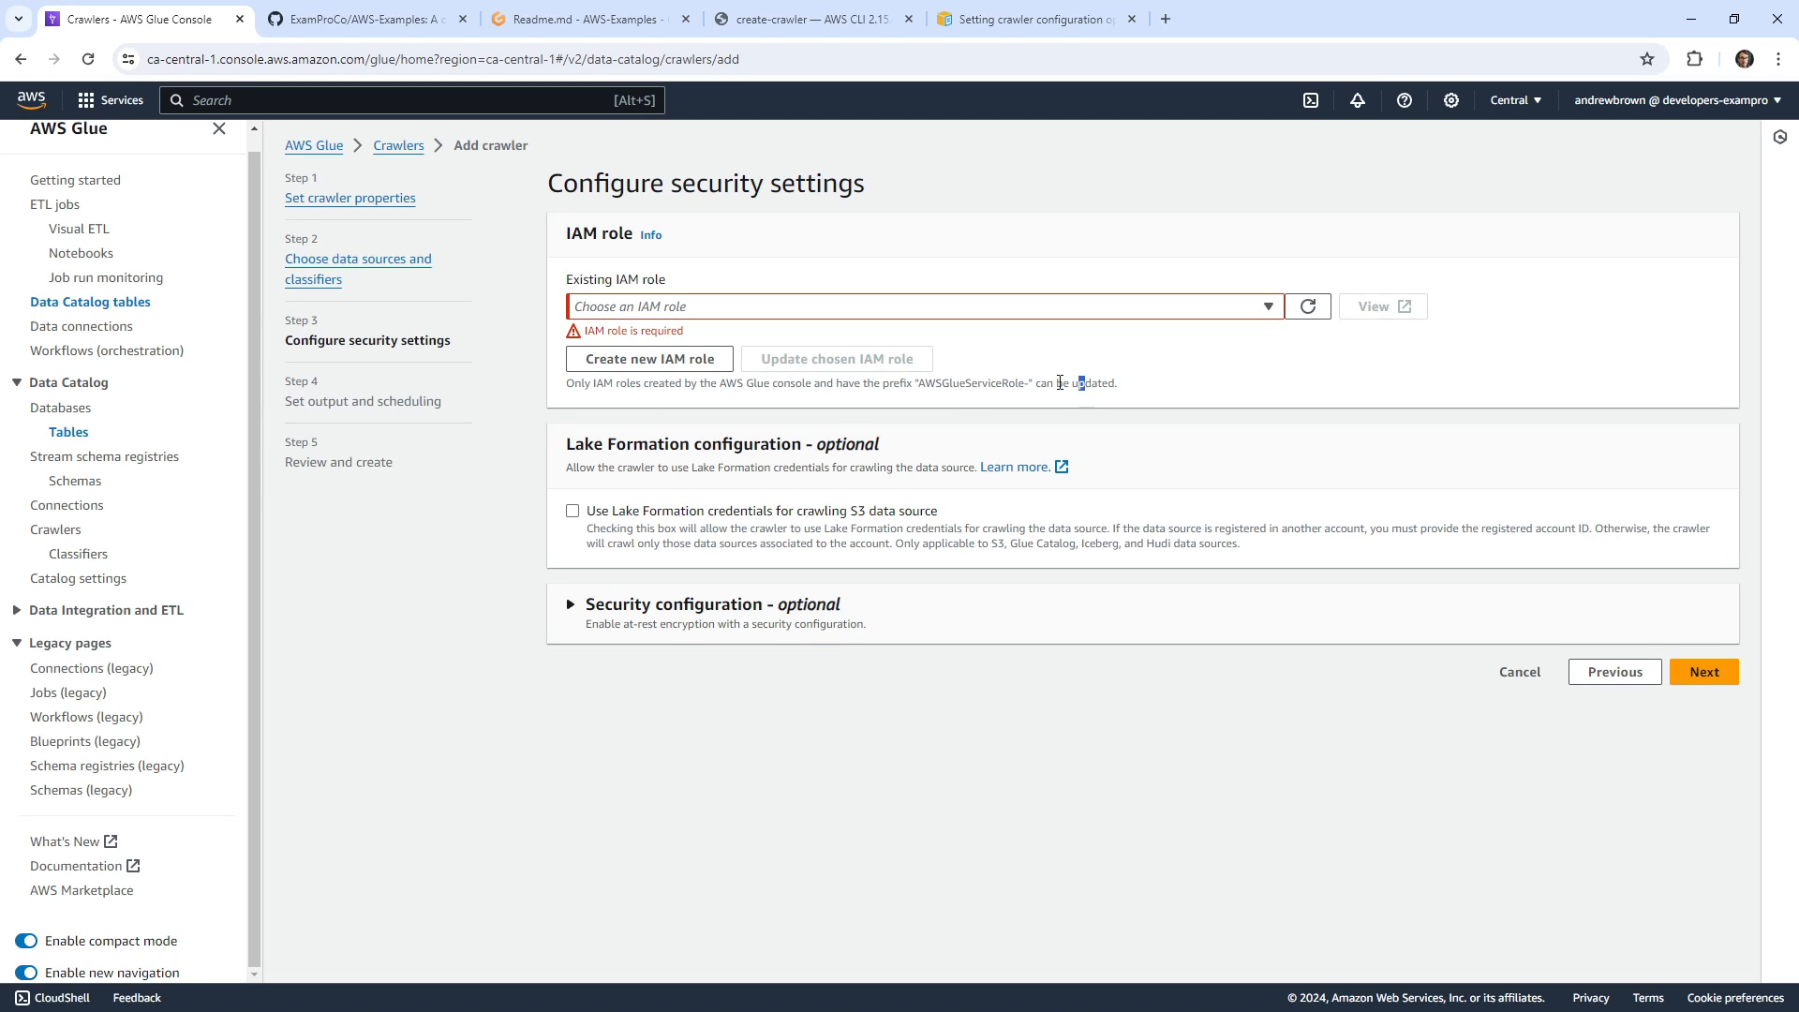
drag(1060, 384, 549, 400)
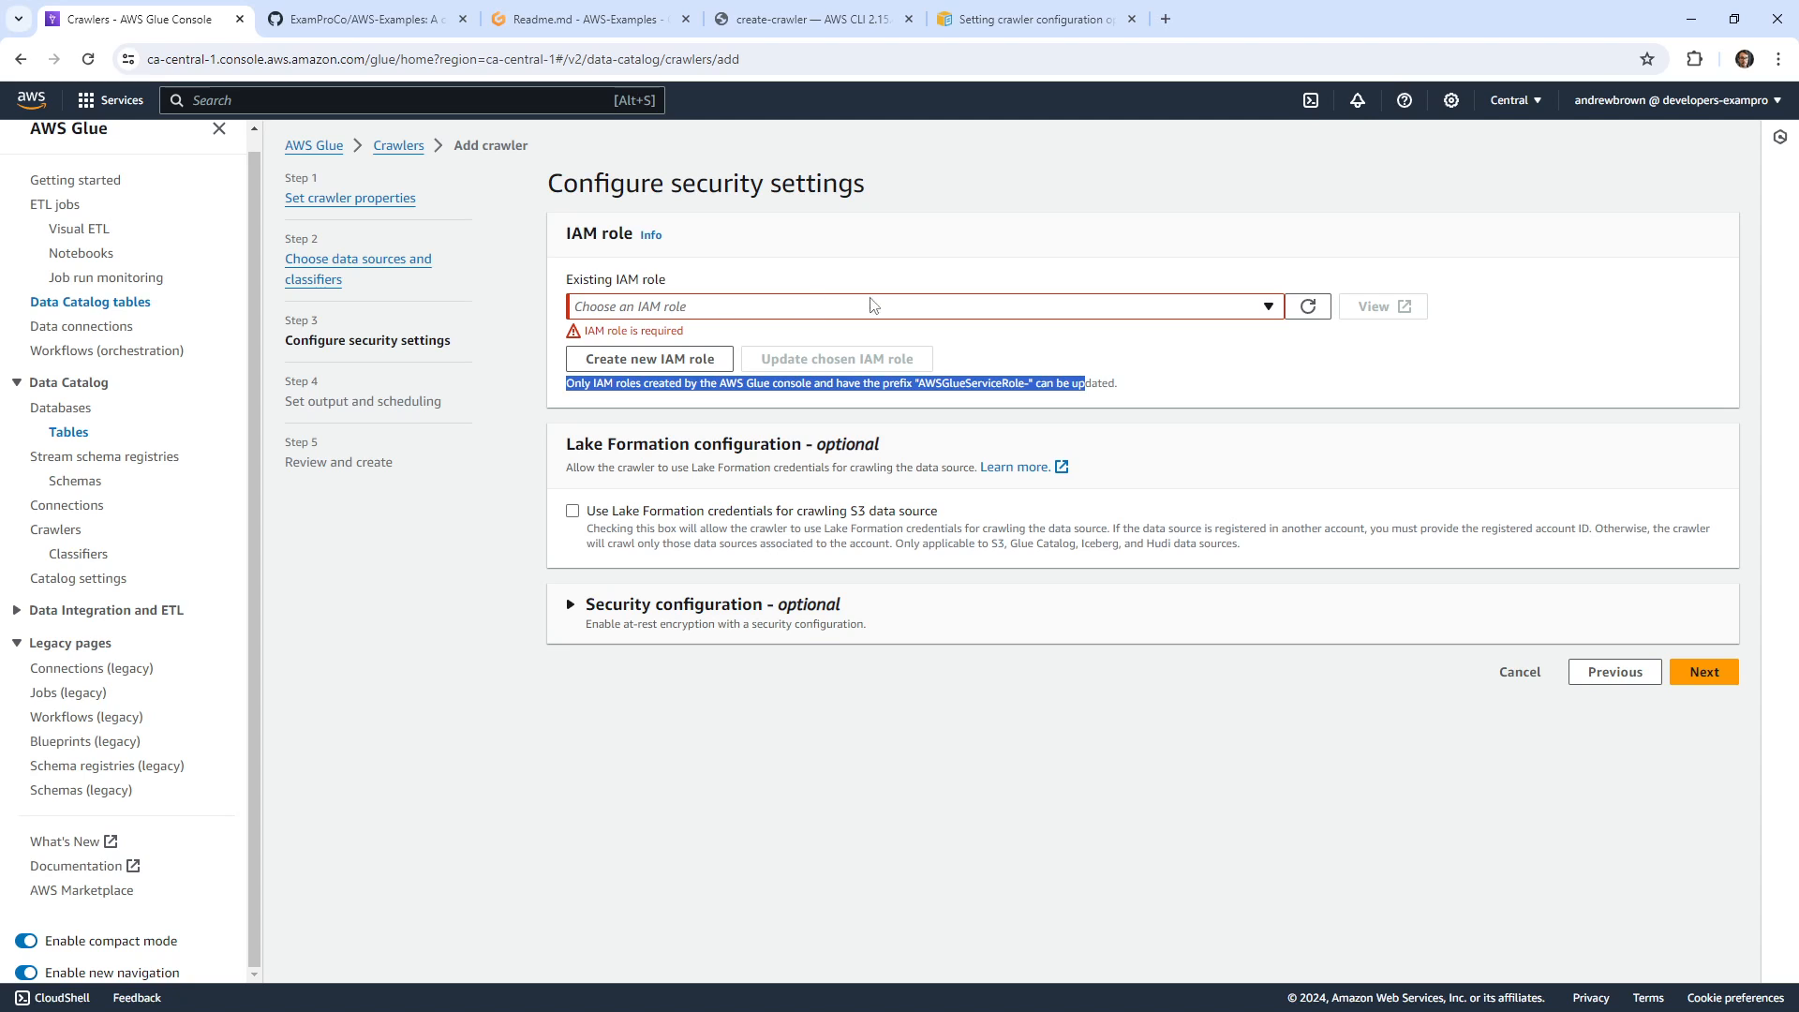
click(831, 309)
click(830, 309)
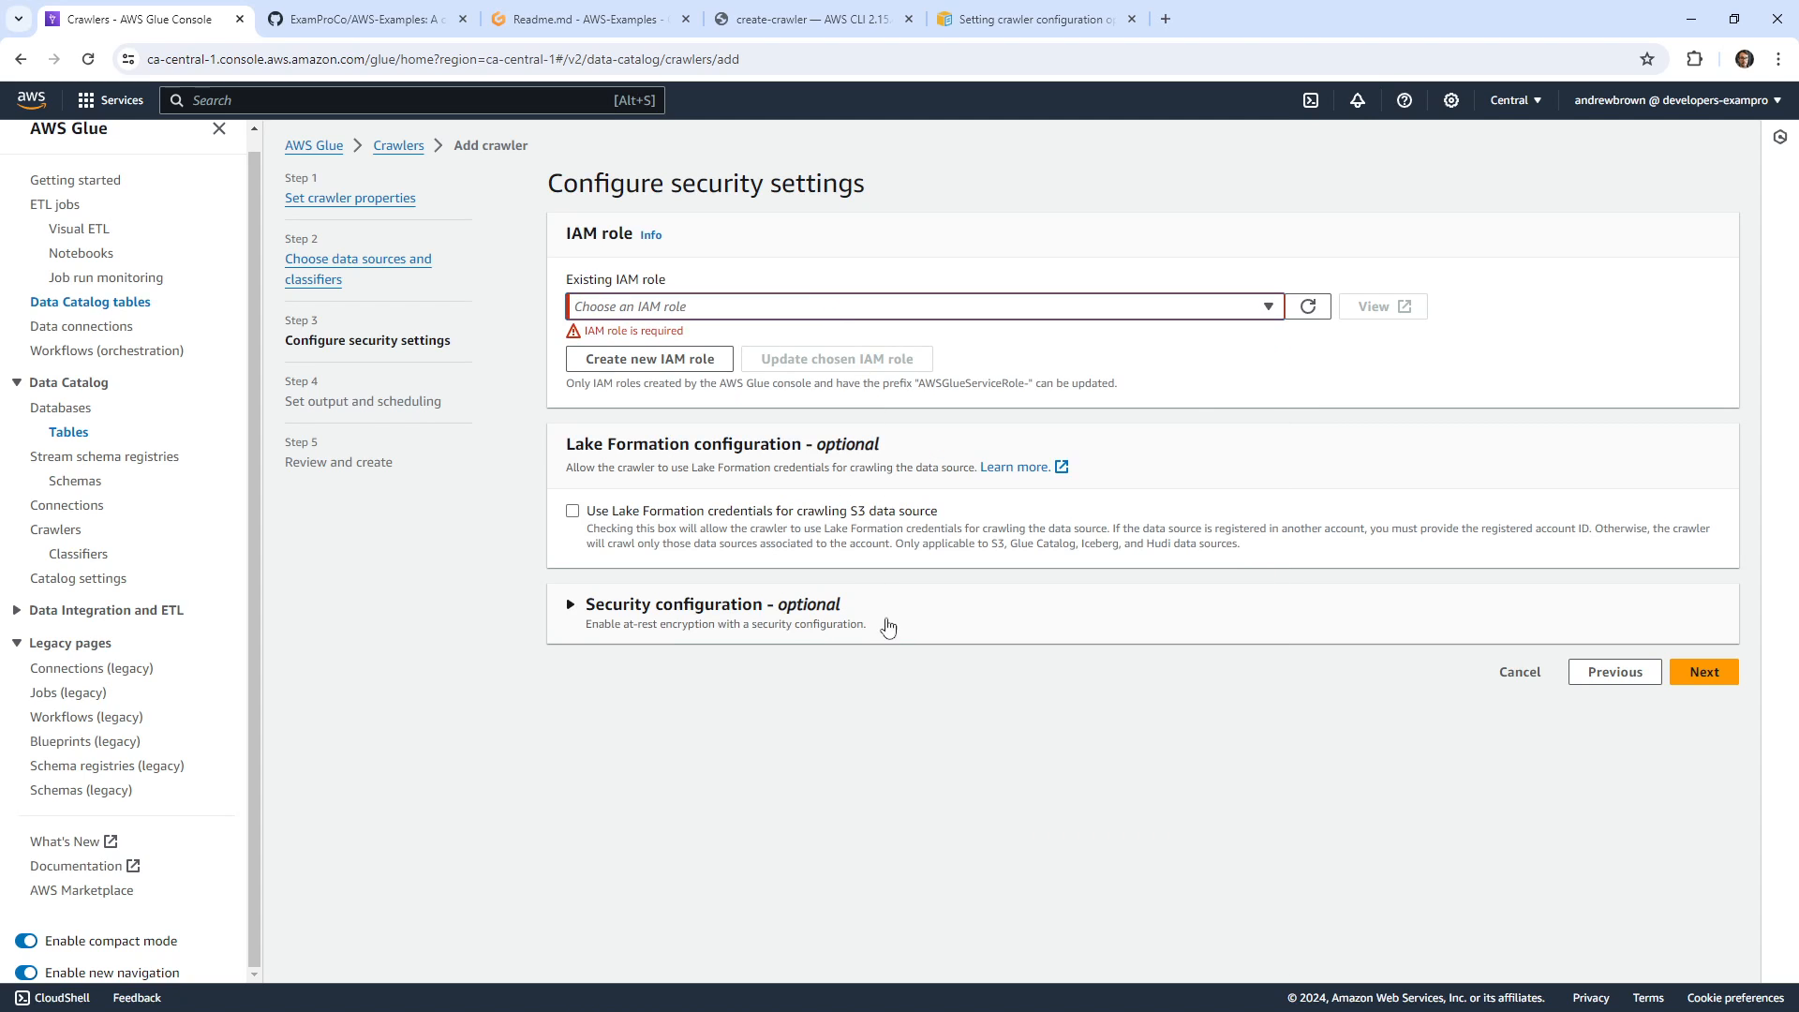
click(757, 313)
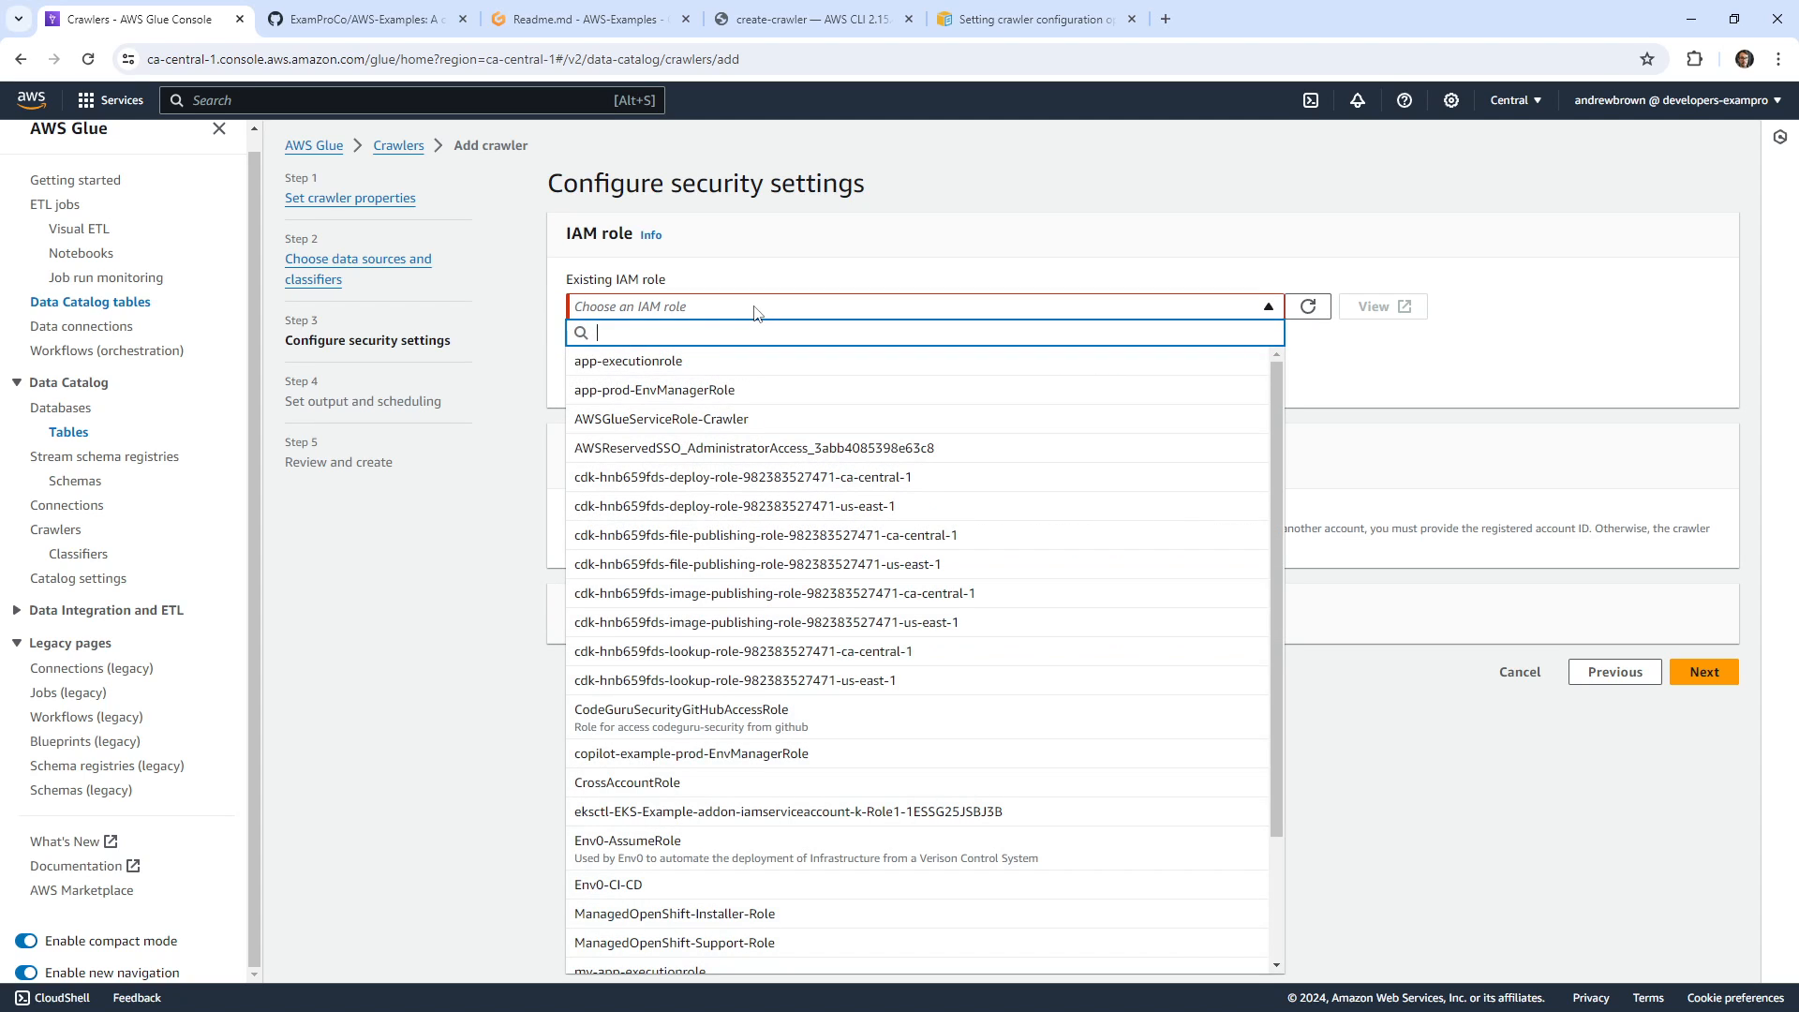
click(694, 419)
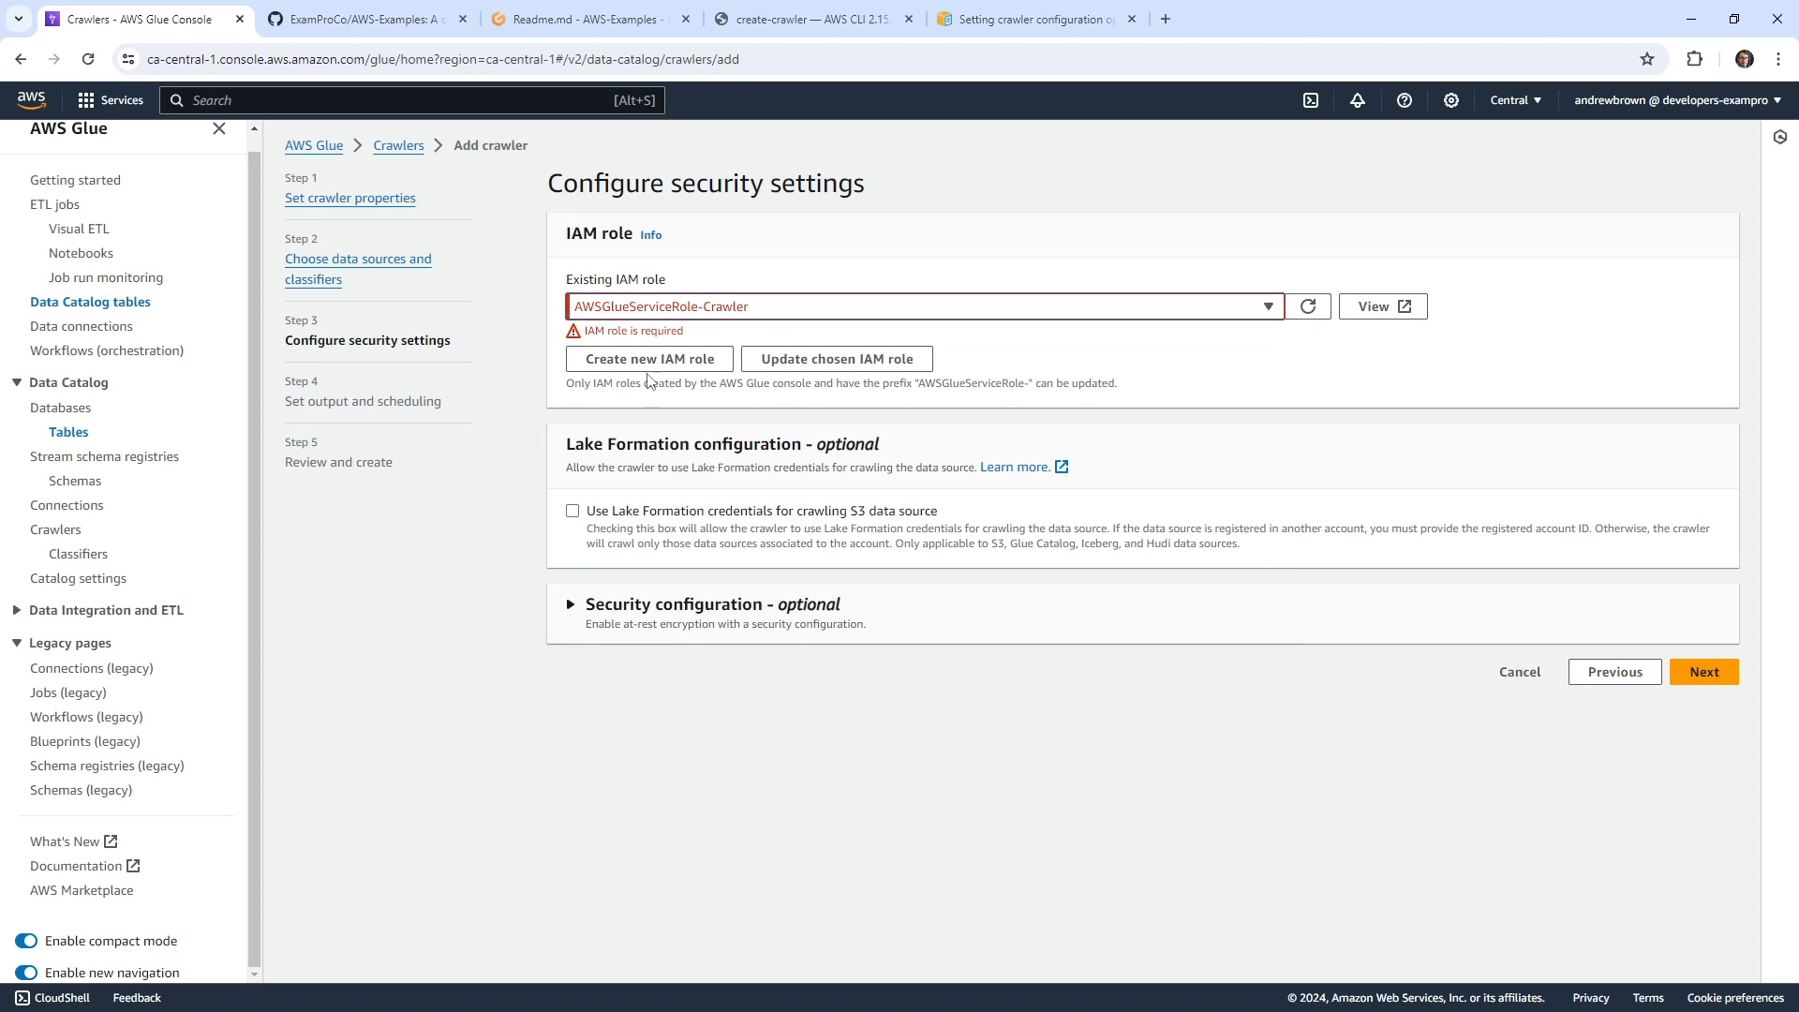
click(1700, 677)
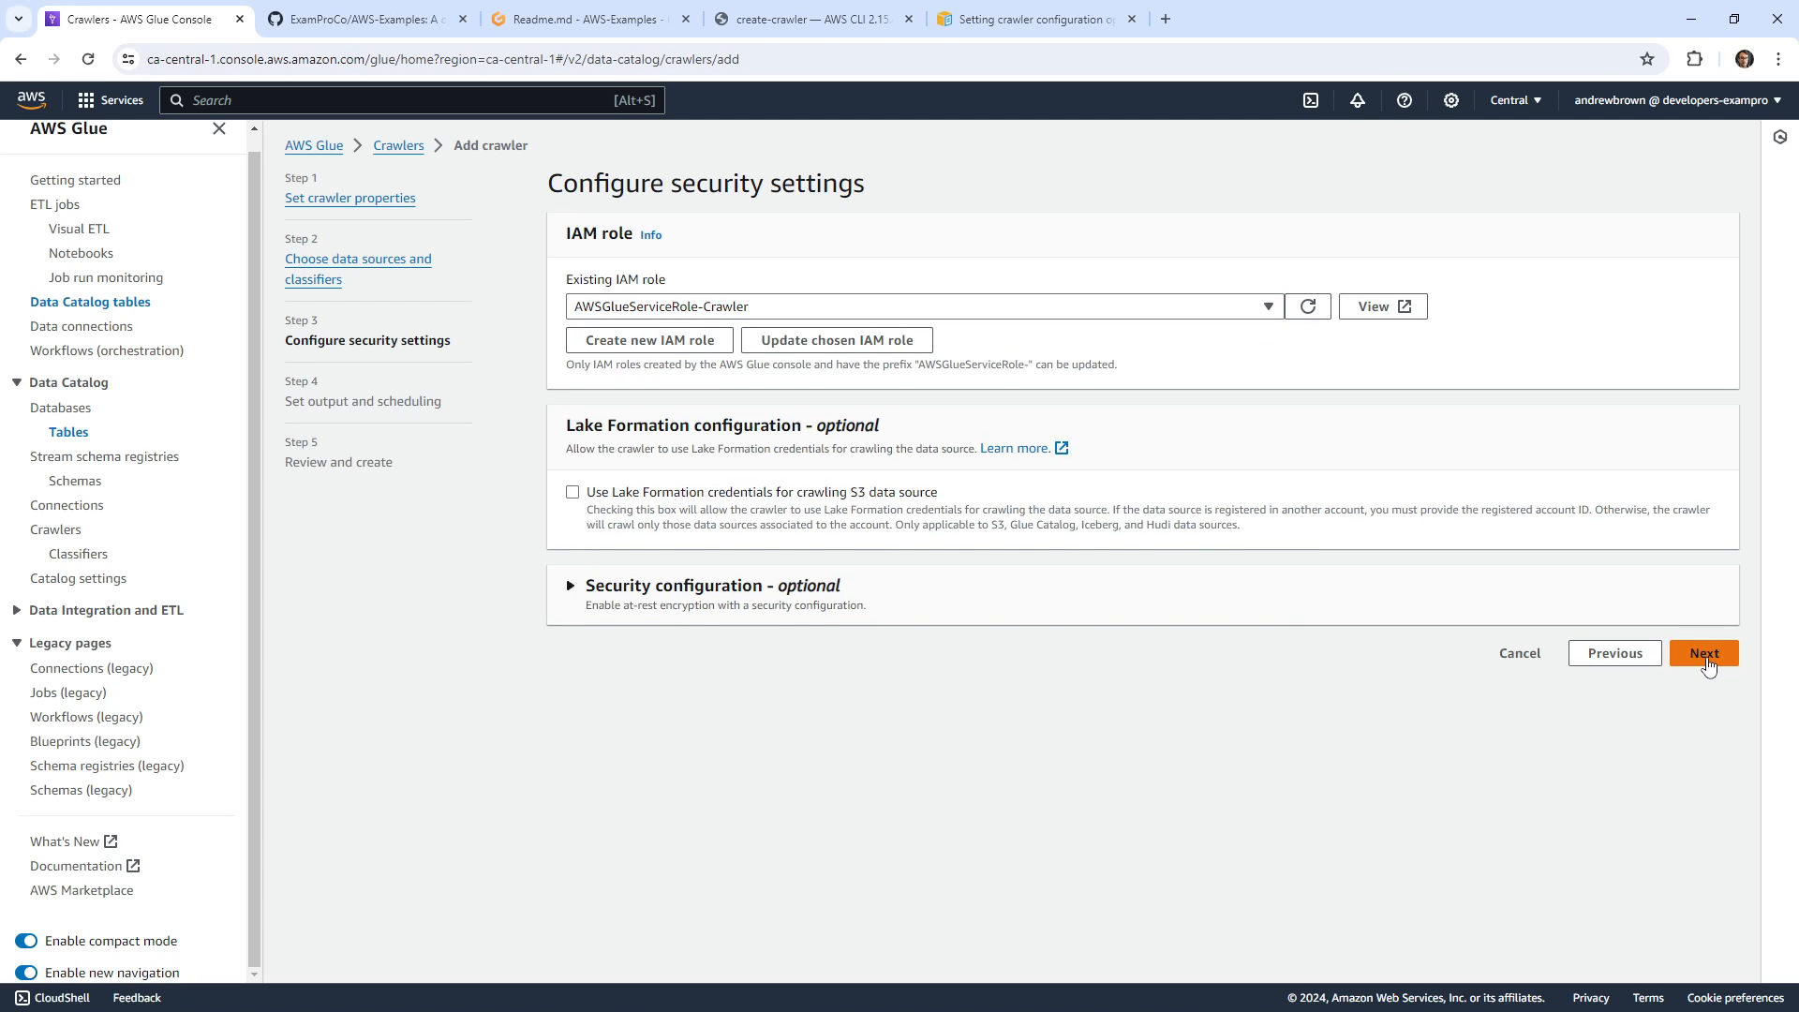
click(1706, 664)
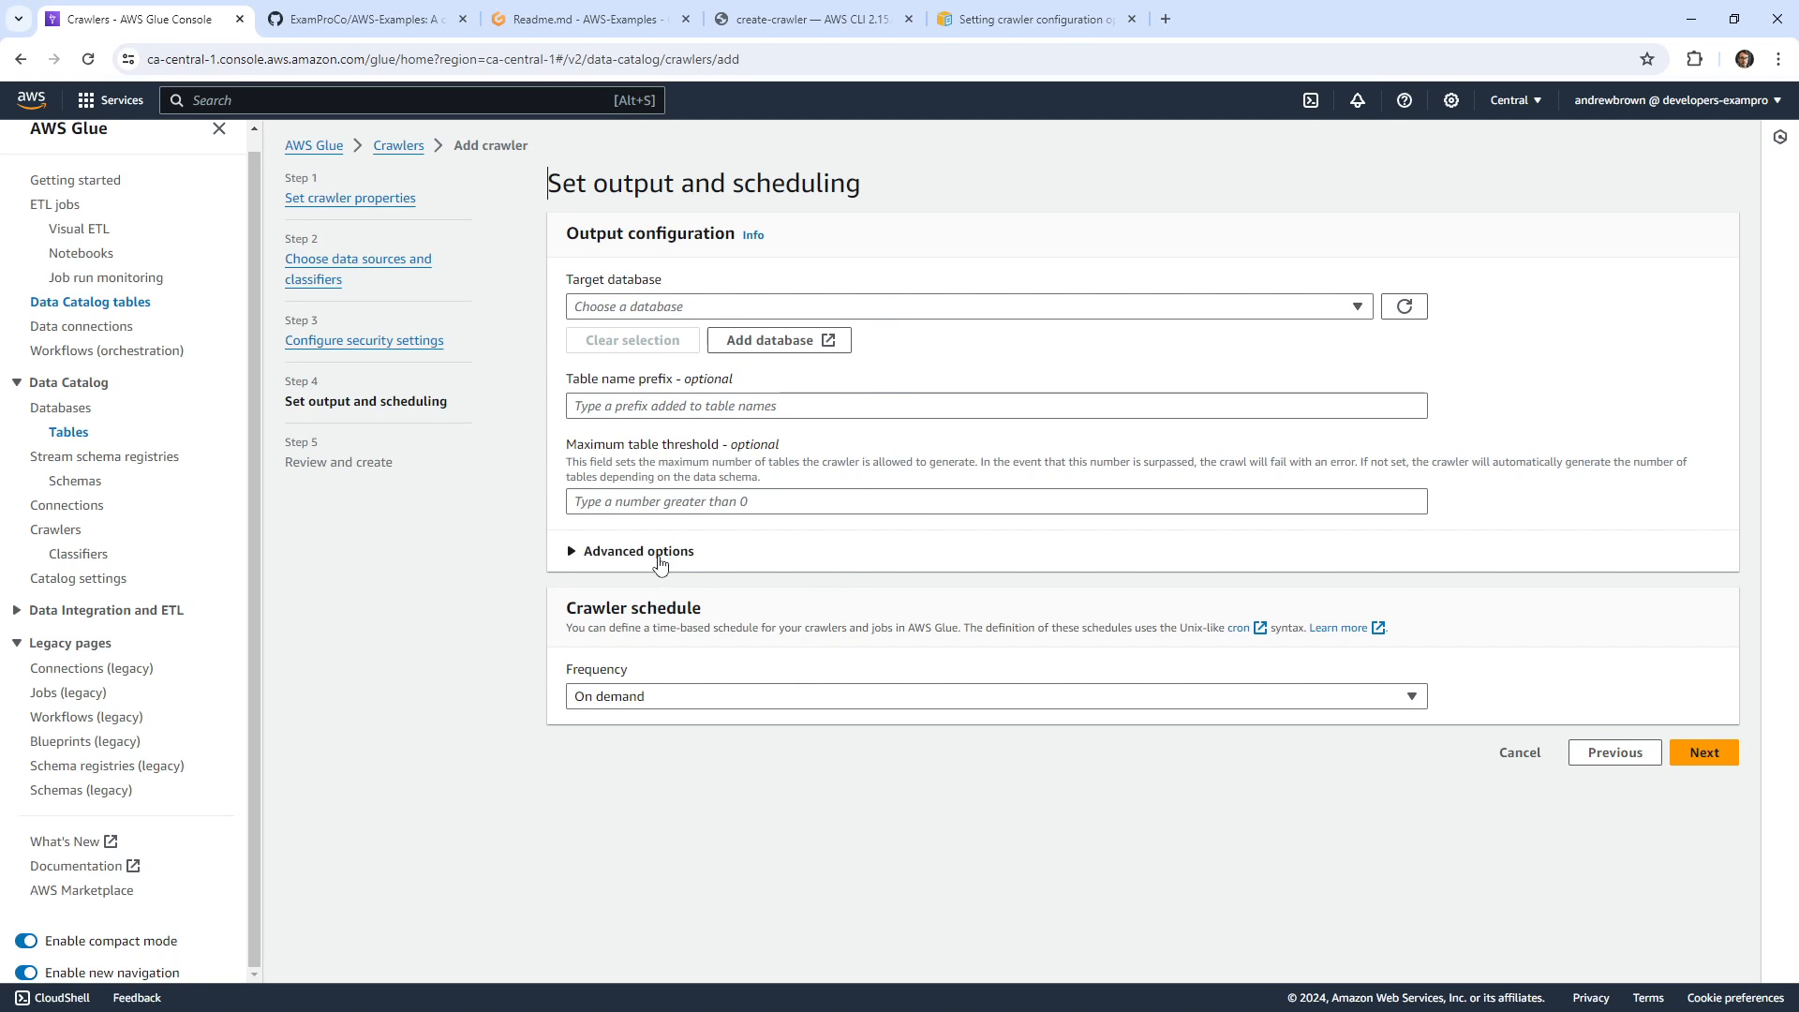
Switch to the Readme in Gitpod and delete the --table-prefix line from the create-crawler command.
click(669, 404)
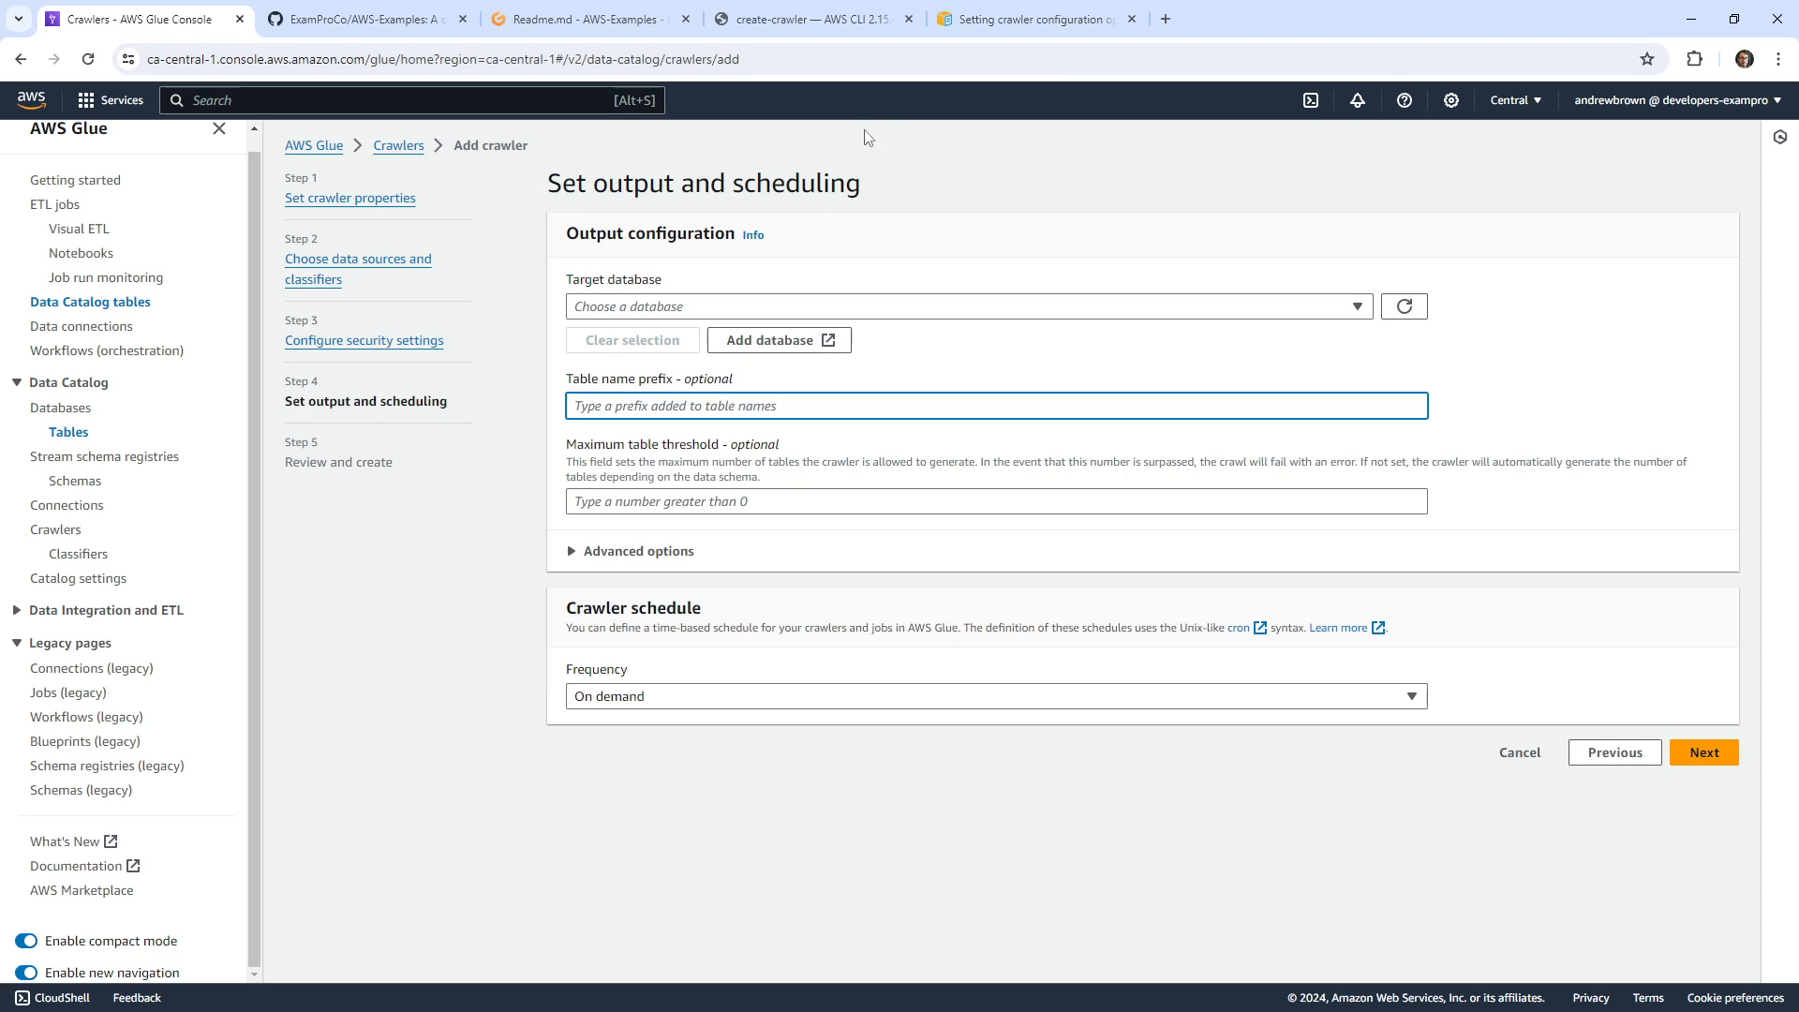
click(599, 20)
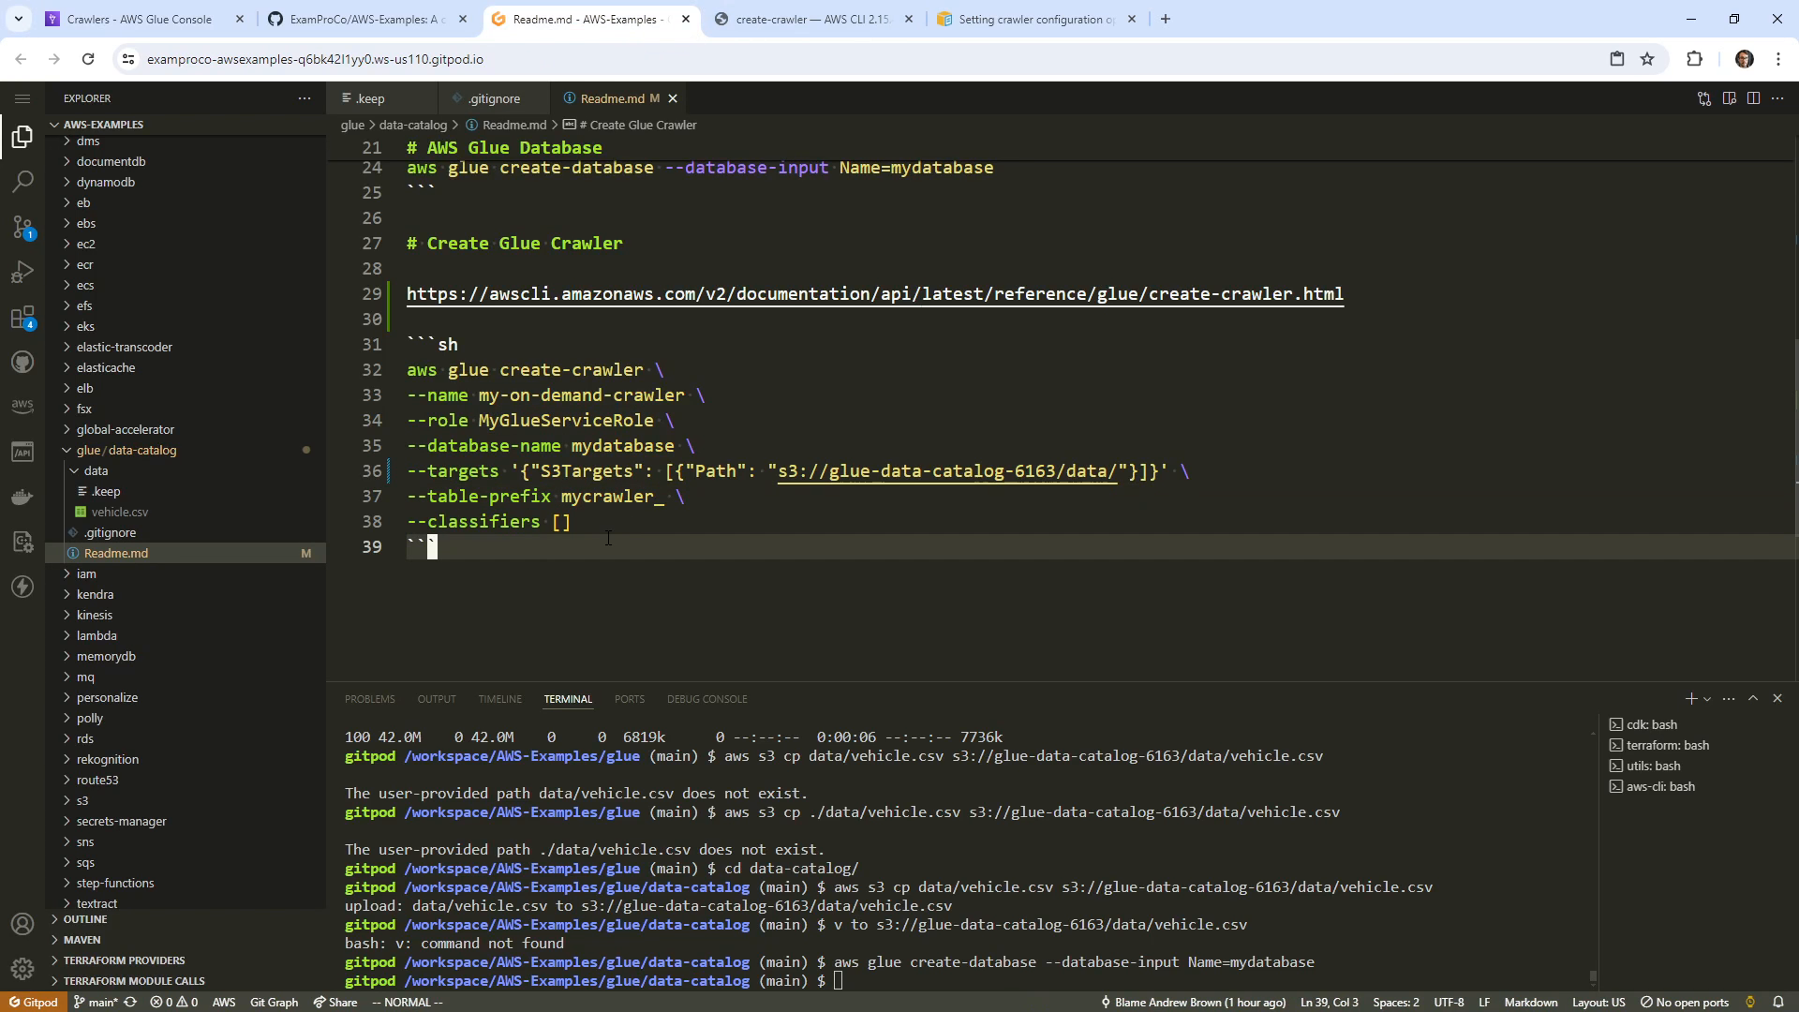
key(k)
key(k)
key(d)
key(d)
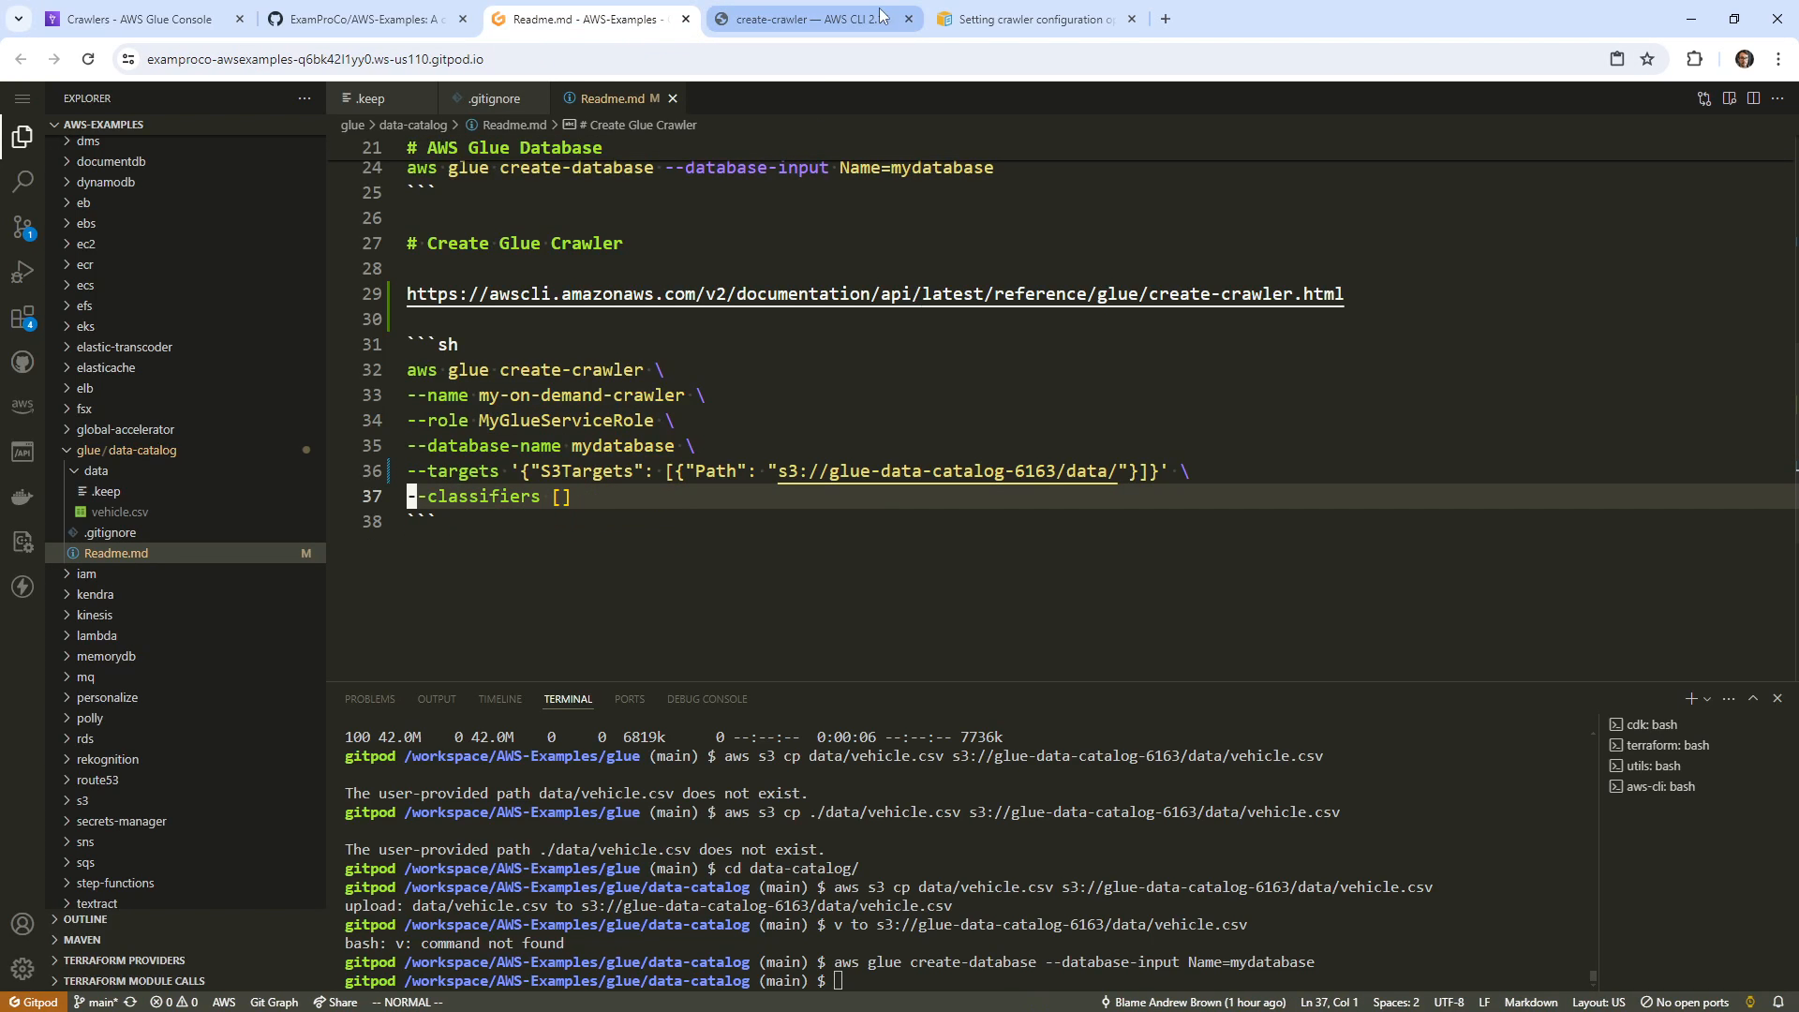
Return to the Glue console and examine the advanced options of the crawler's output configuration.
click(947, 21)
click(750, 19)
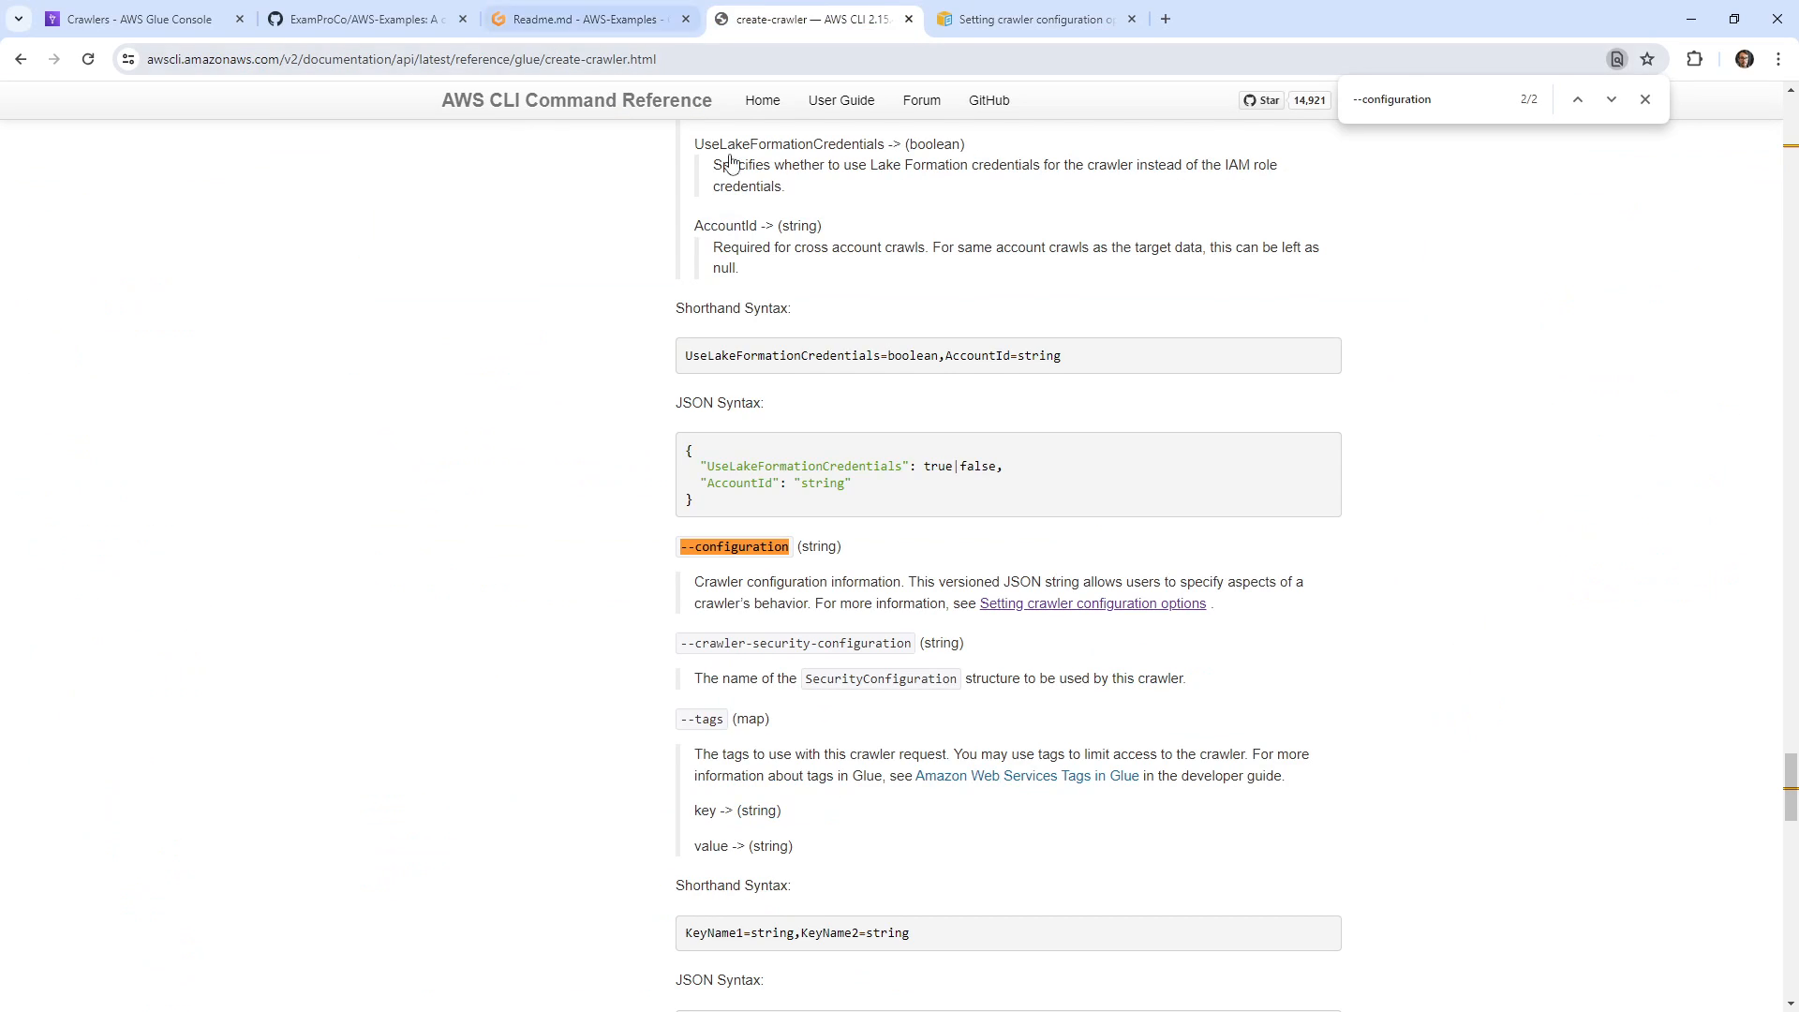
click(581, 18)
click(365, 19)
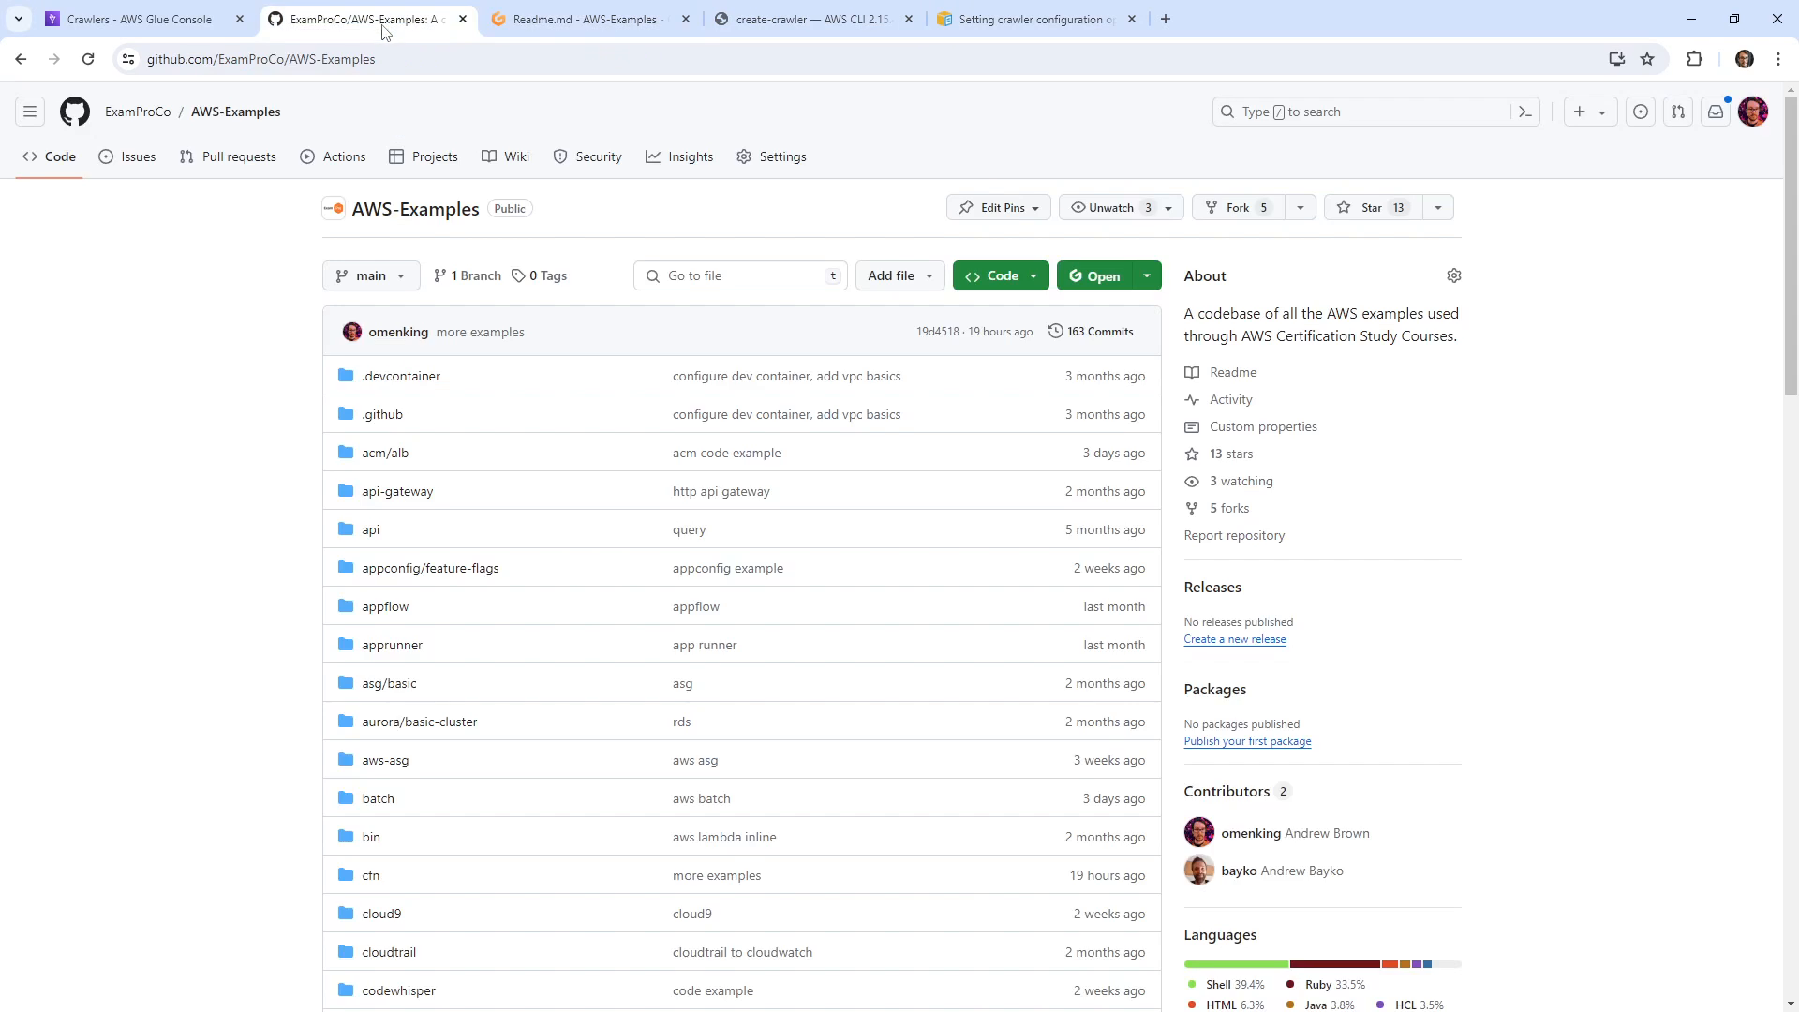
click(216, 30)
click(647, 551)
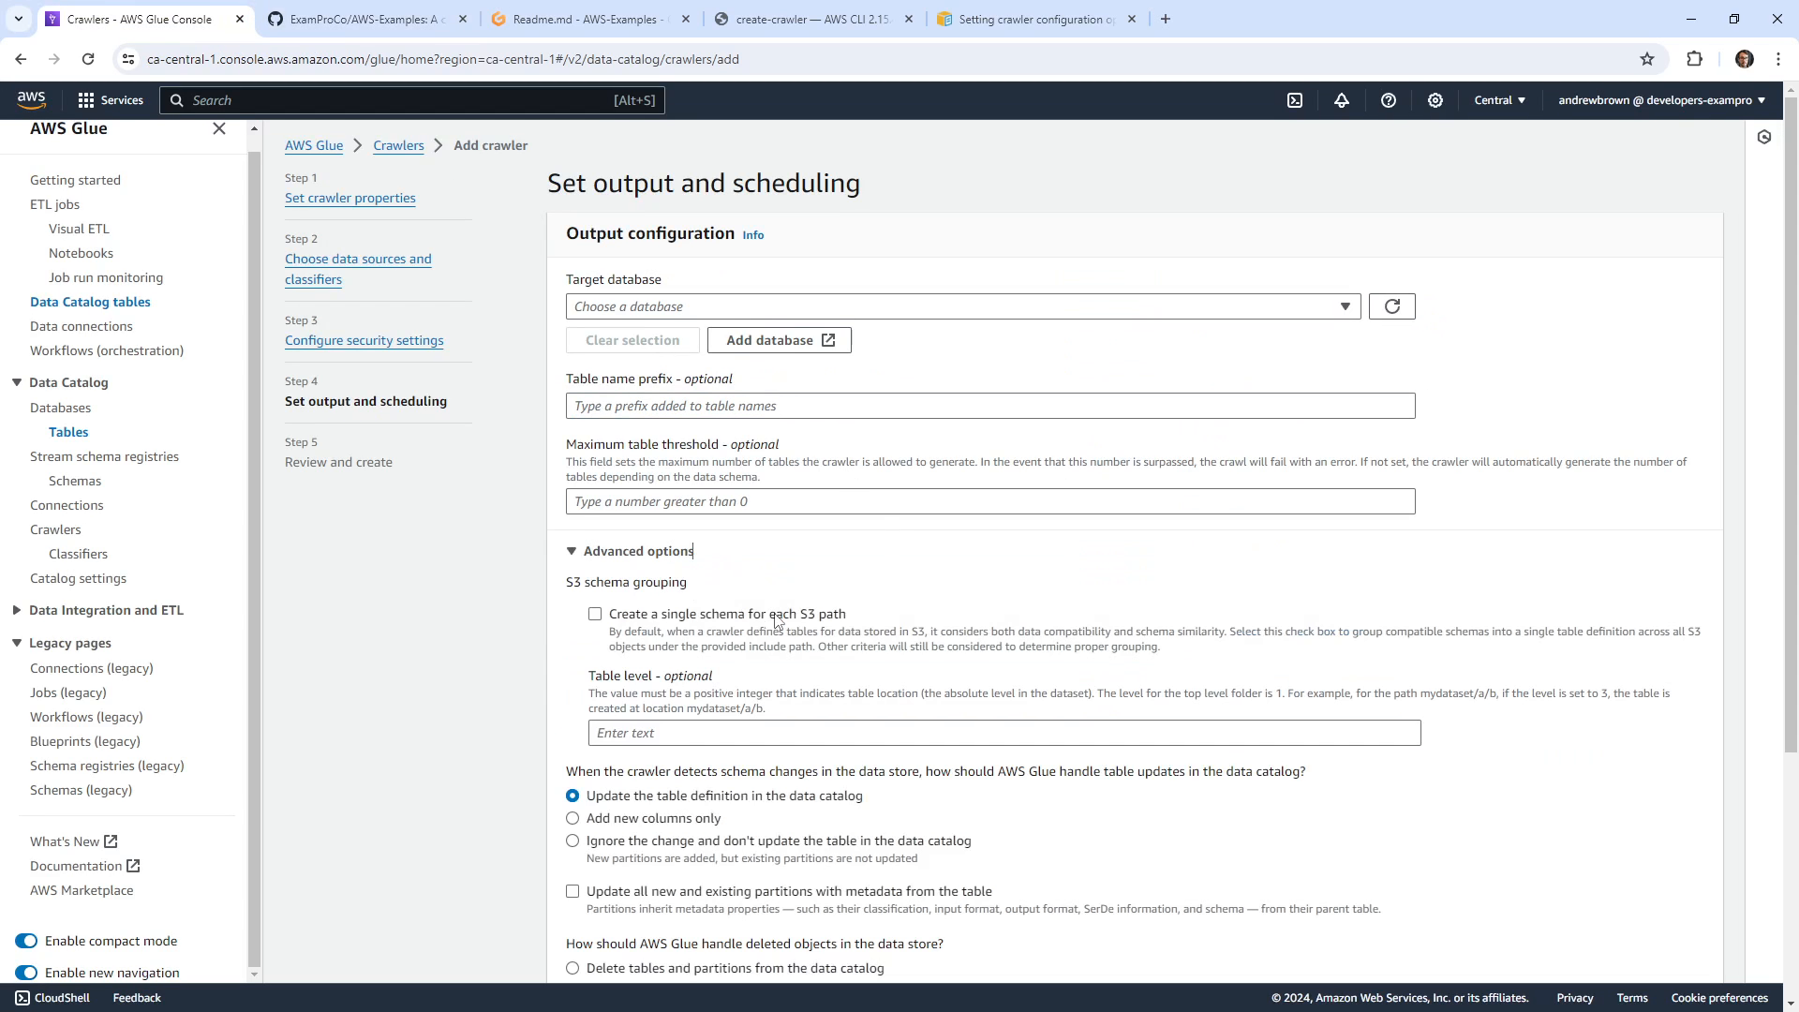
scroll(776, 621, down, 4)
scroll(770, 611, up, 4)
click(616, 561)
Set mydatabase as the target database, keep the default advanced options and on-demand schedule, and continue to the review page.
drag(300, 401, 466, 408)
click(721, 306)
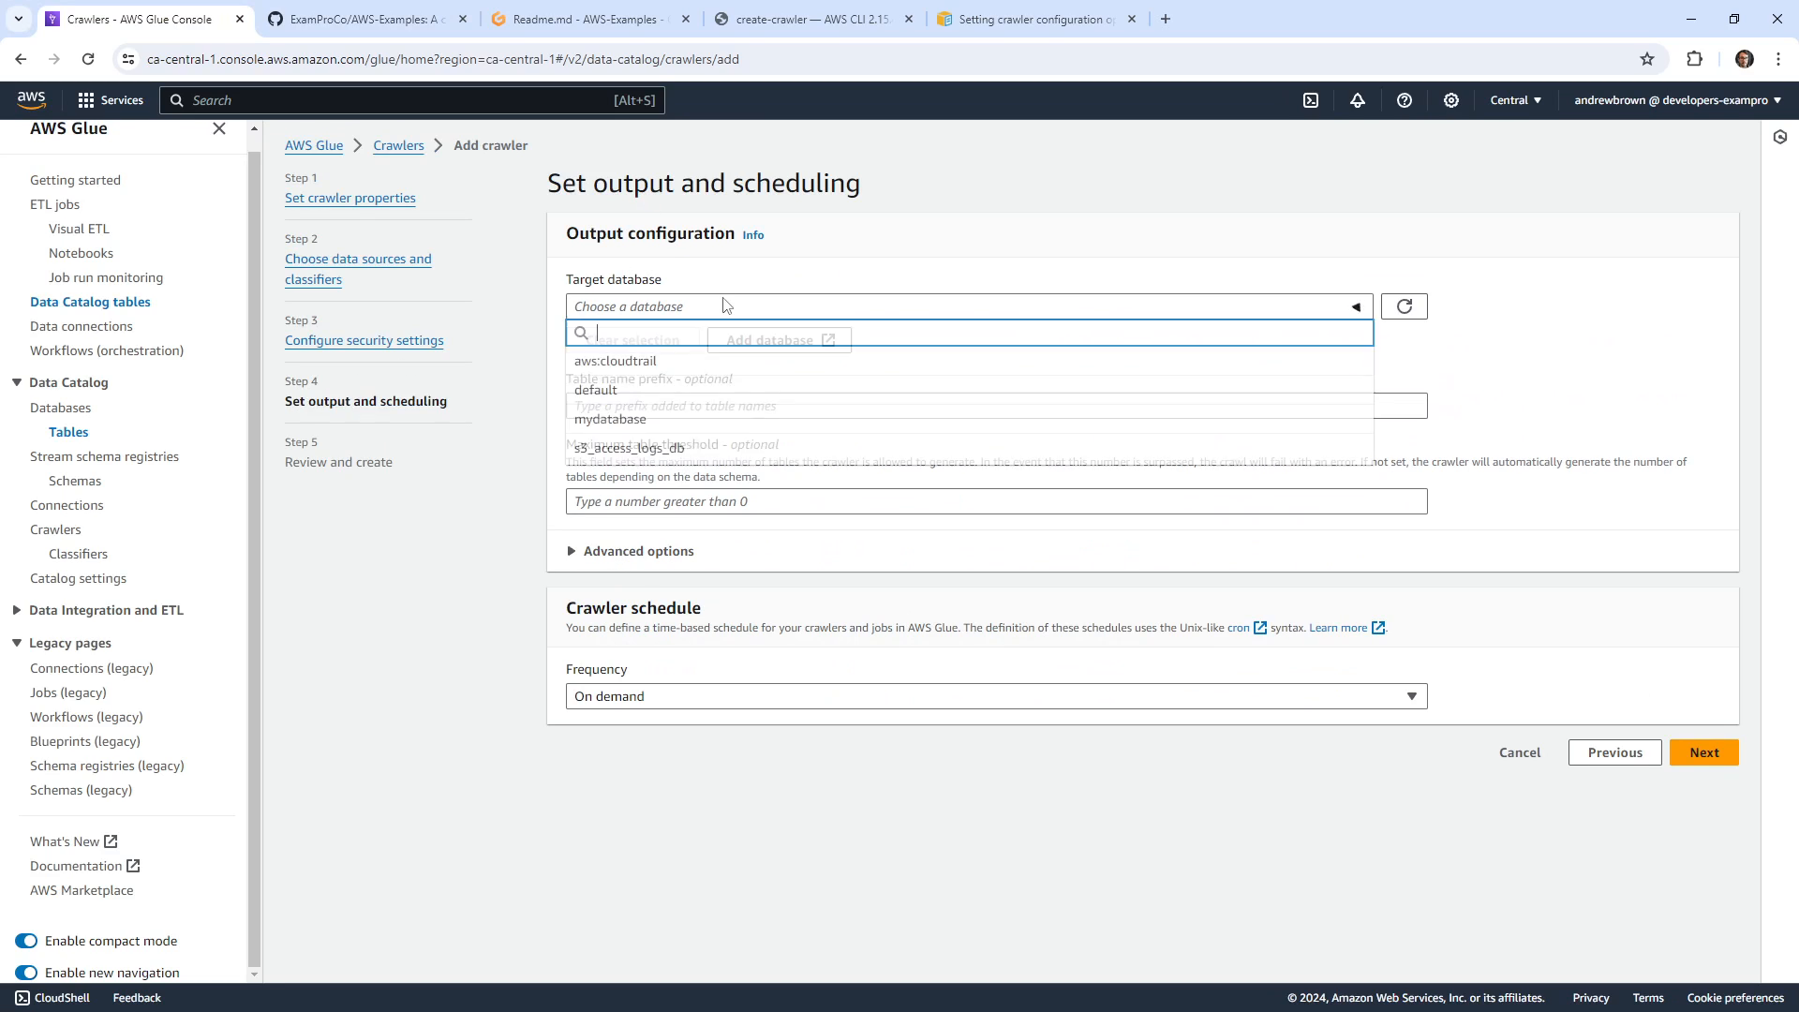
click(675, 415)
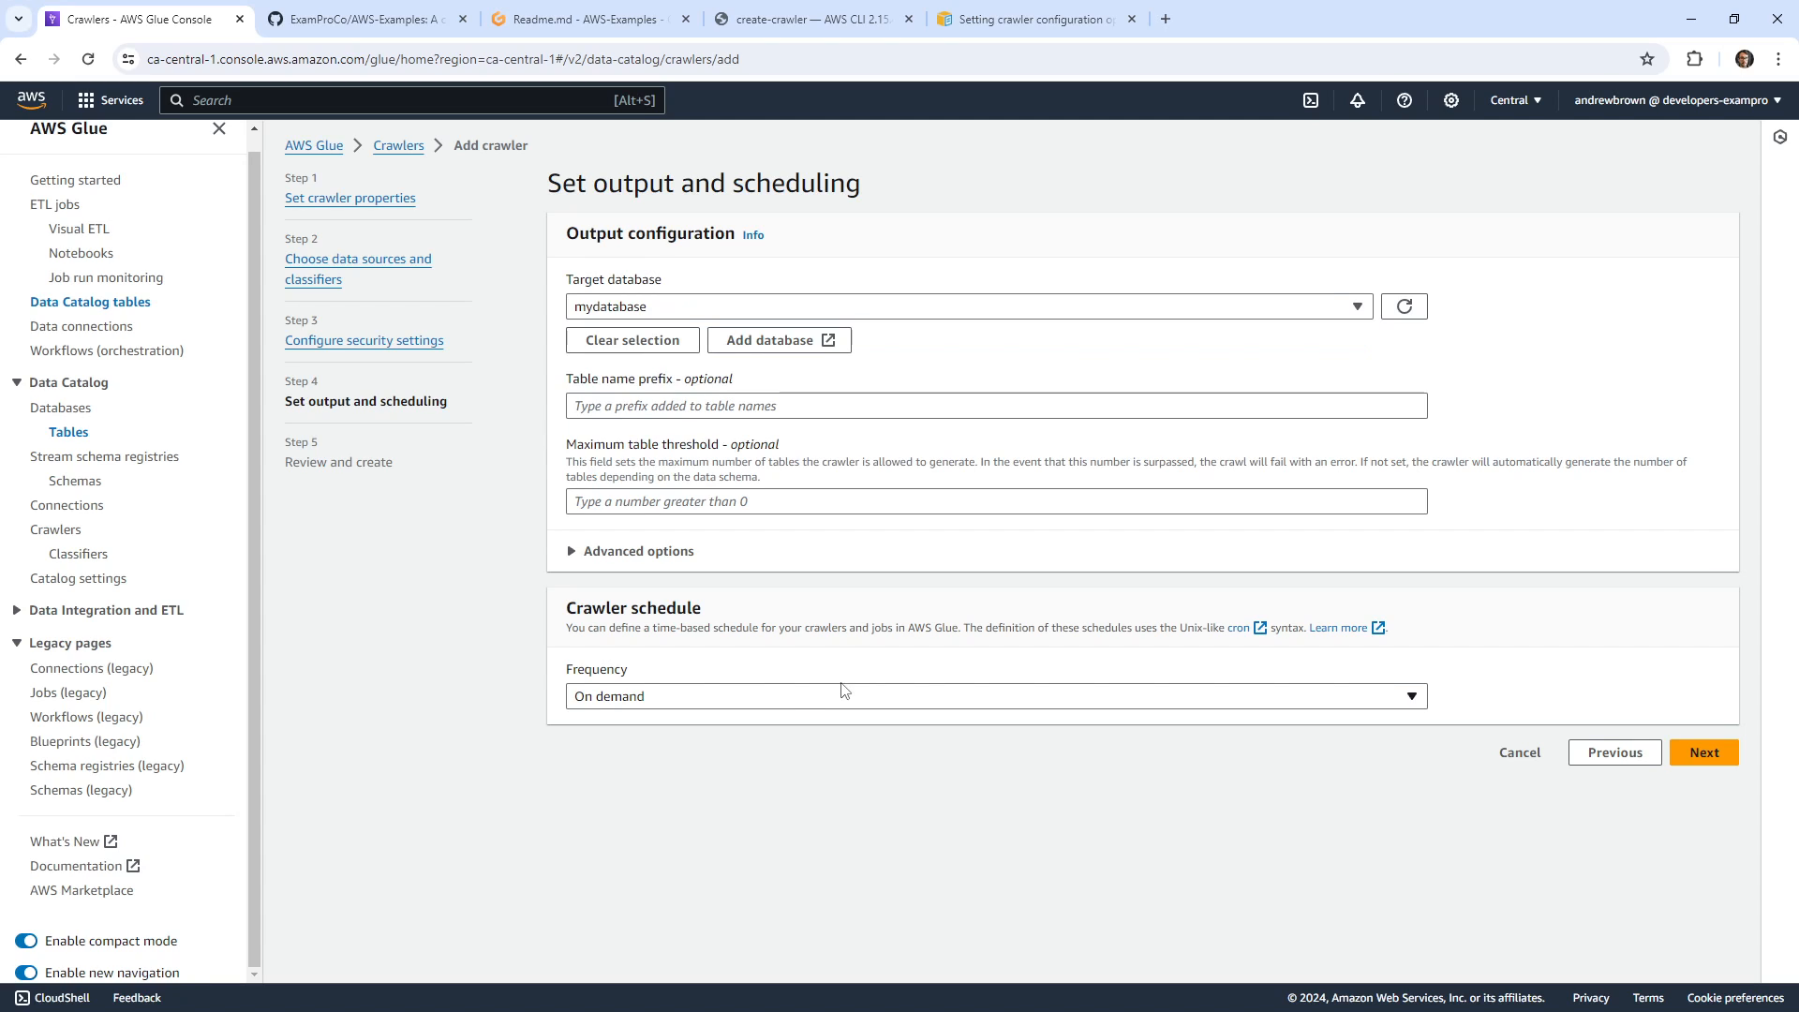
click(783, 552)
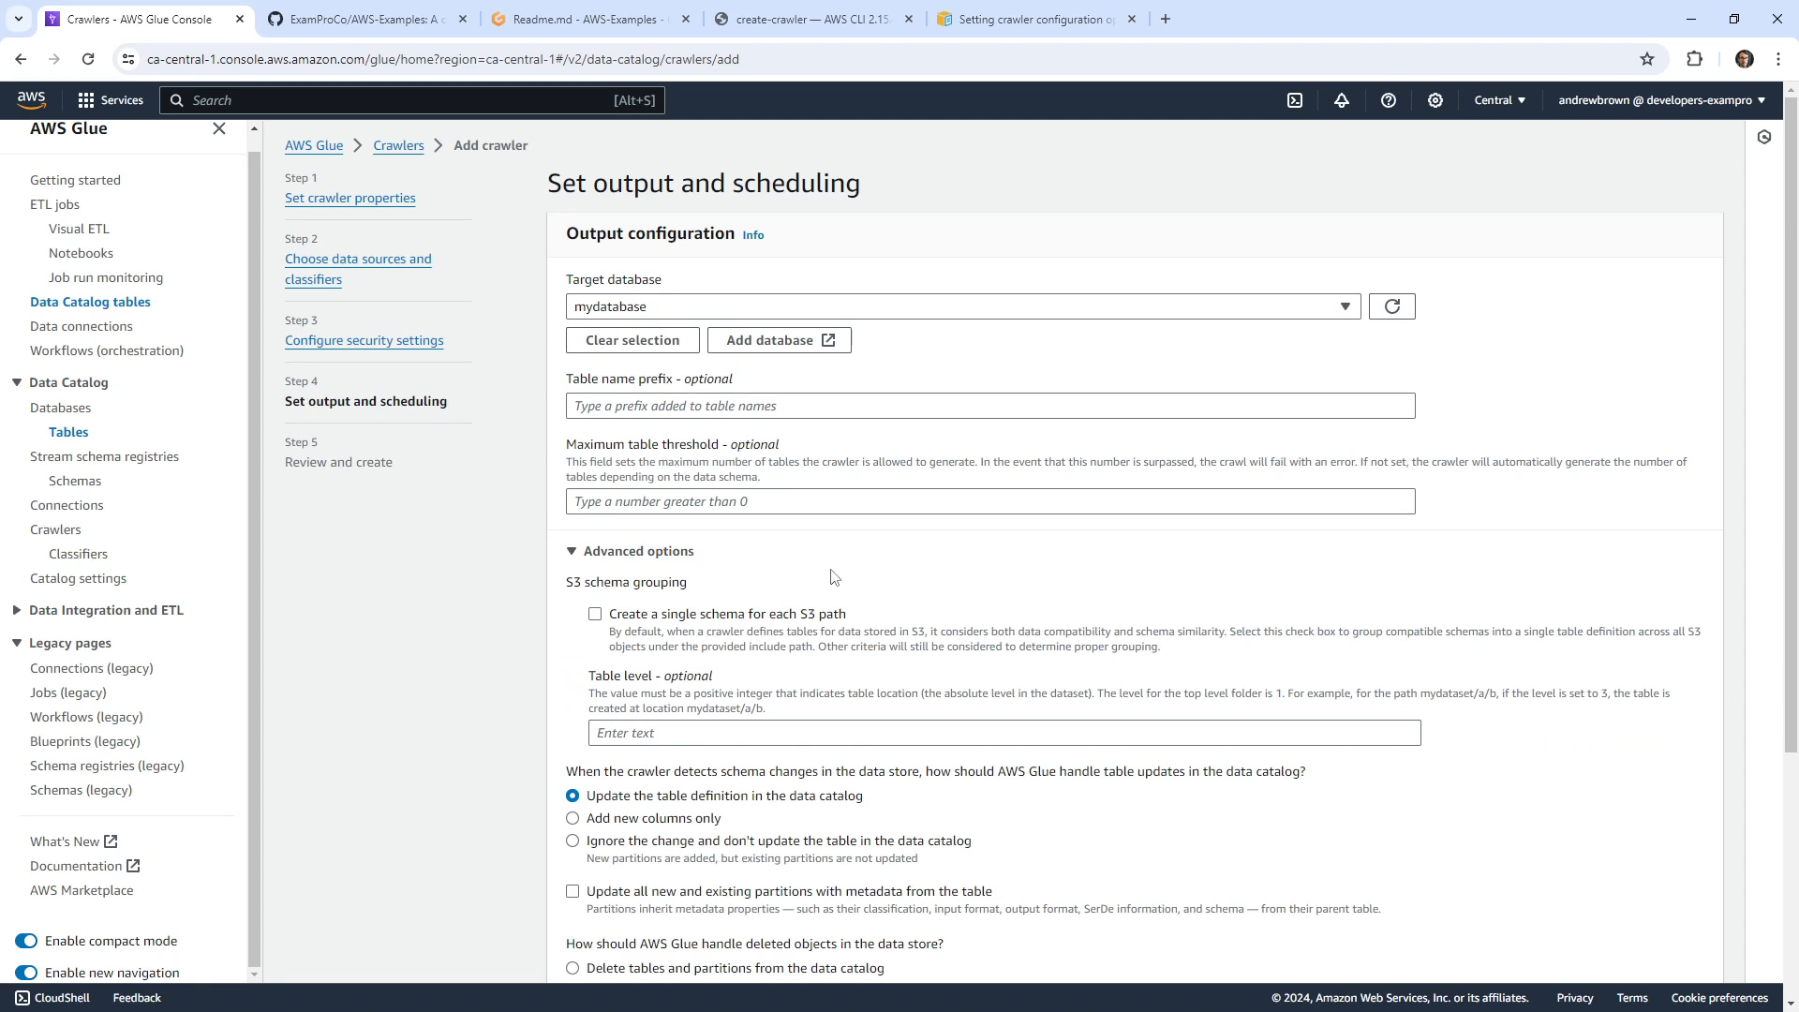
scroll(834, 577, down, 4)
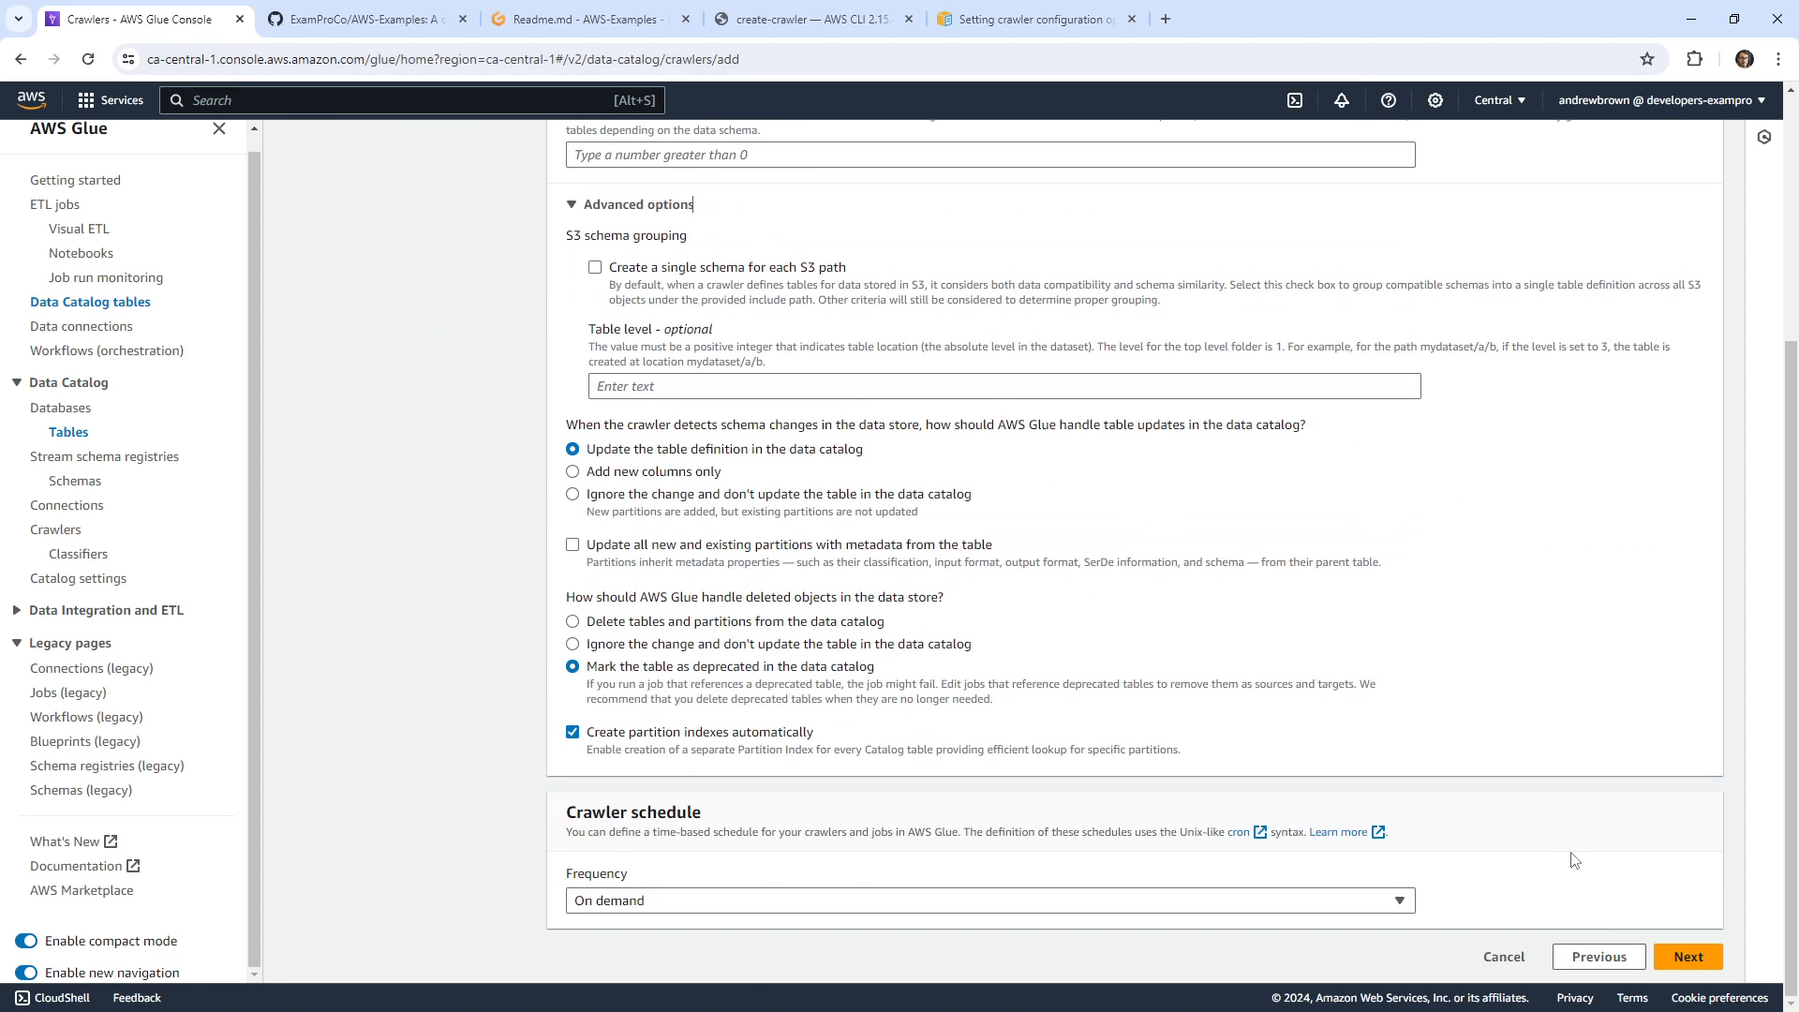
click(1659, 954)
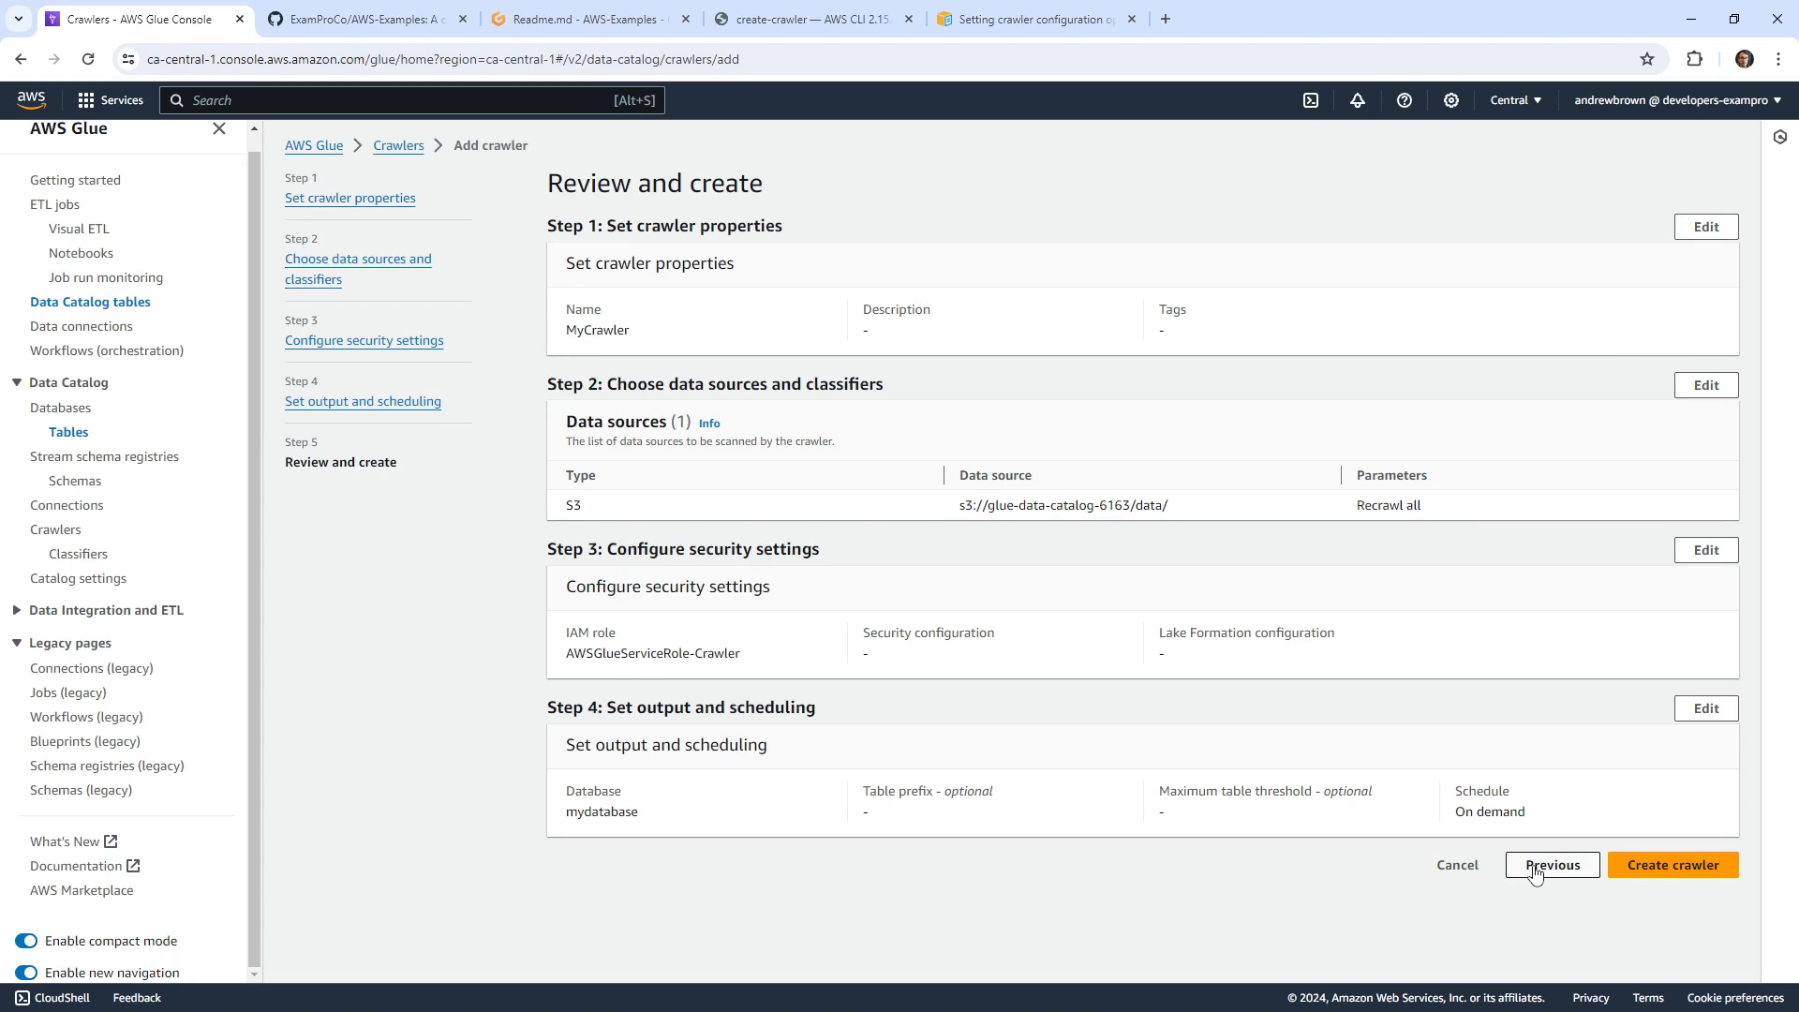
Copy the IAM role name from the crawler review and go to the IAM Roles page.
drag(761, 663, 558, 662)
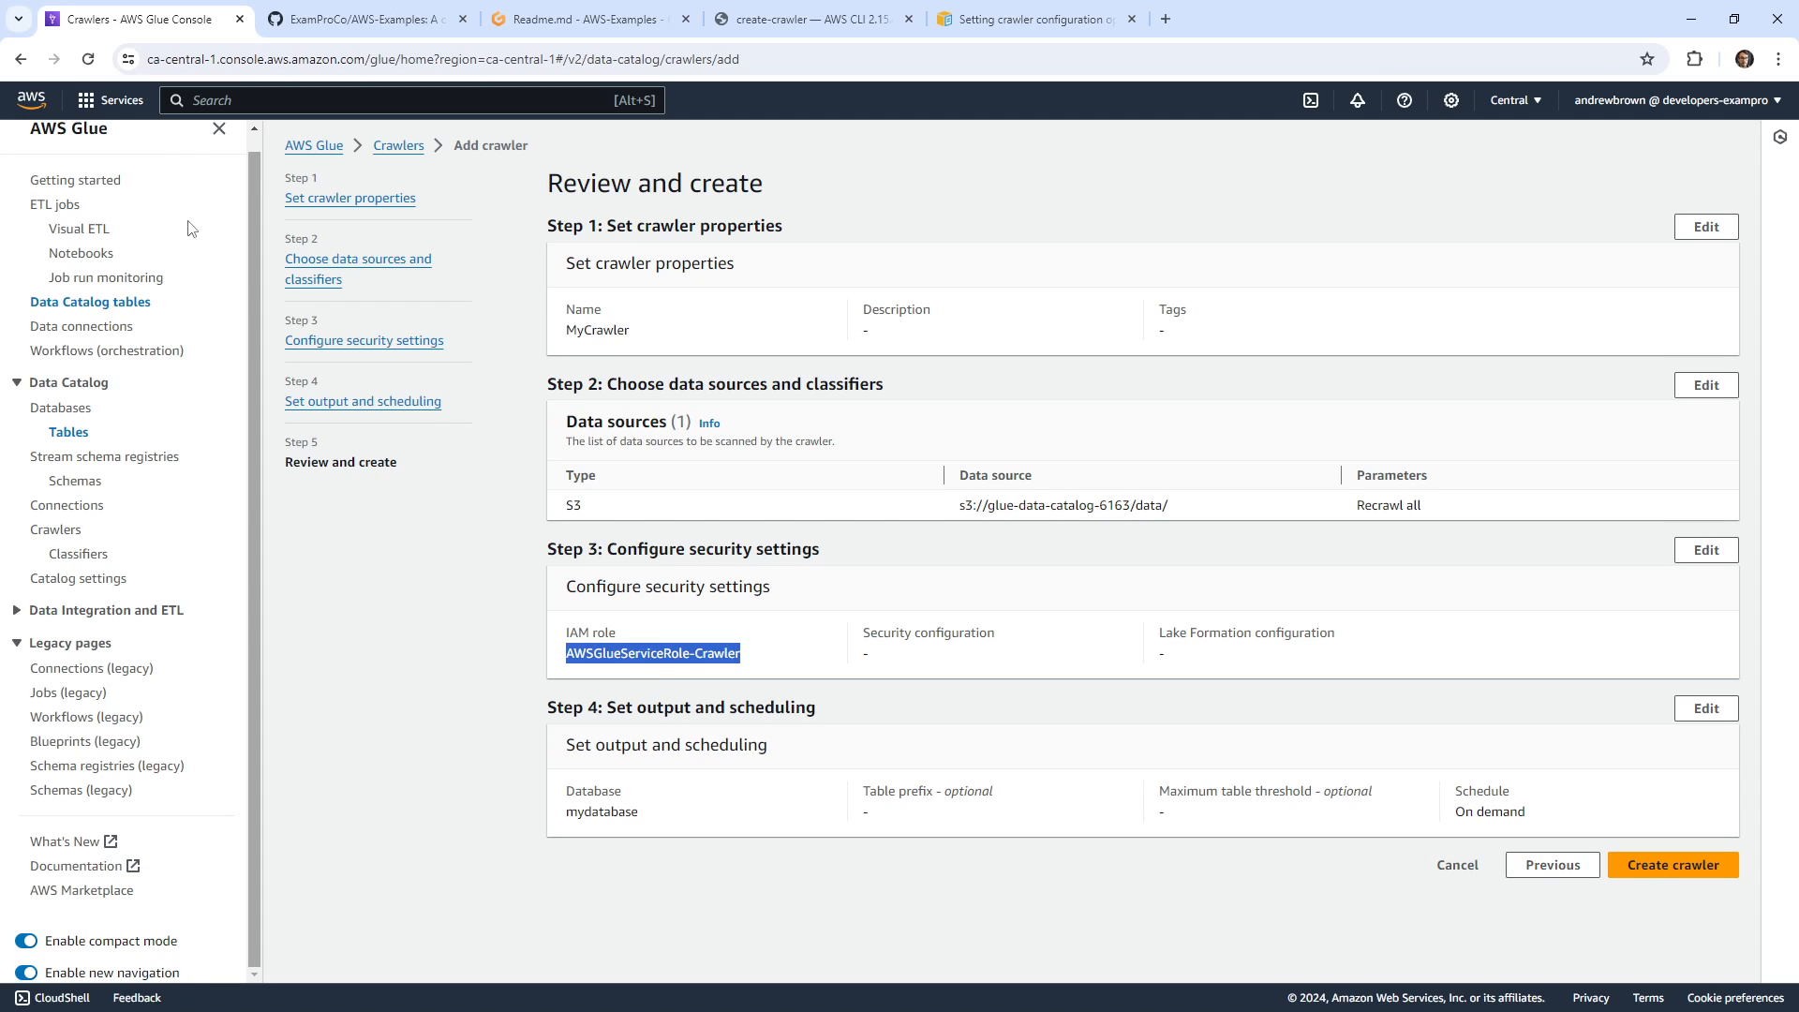
click(267, 103)
drag(747, 654, 542, 658)
key(ctrl+c)
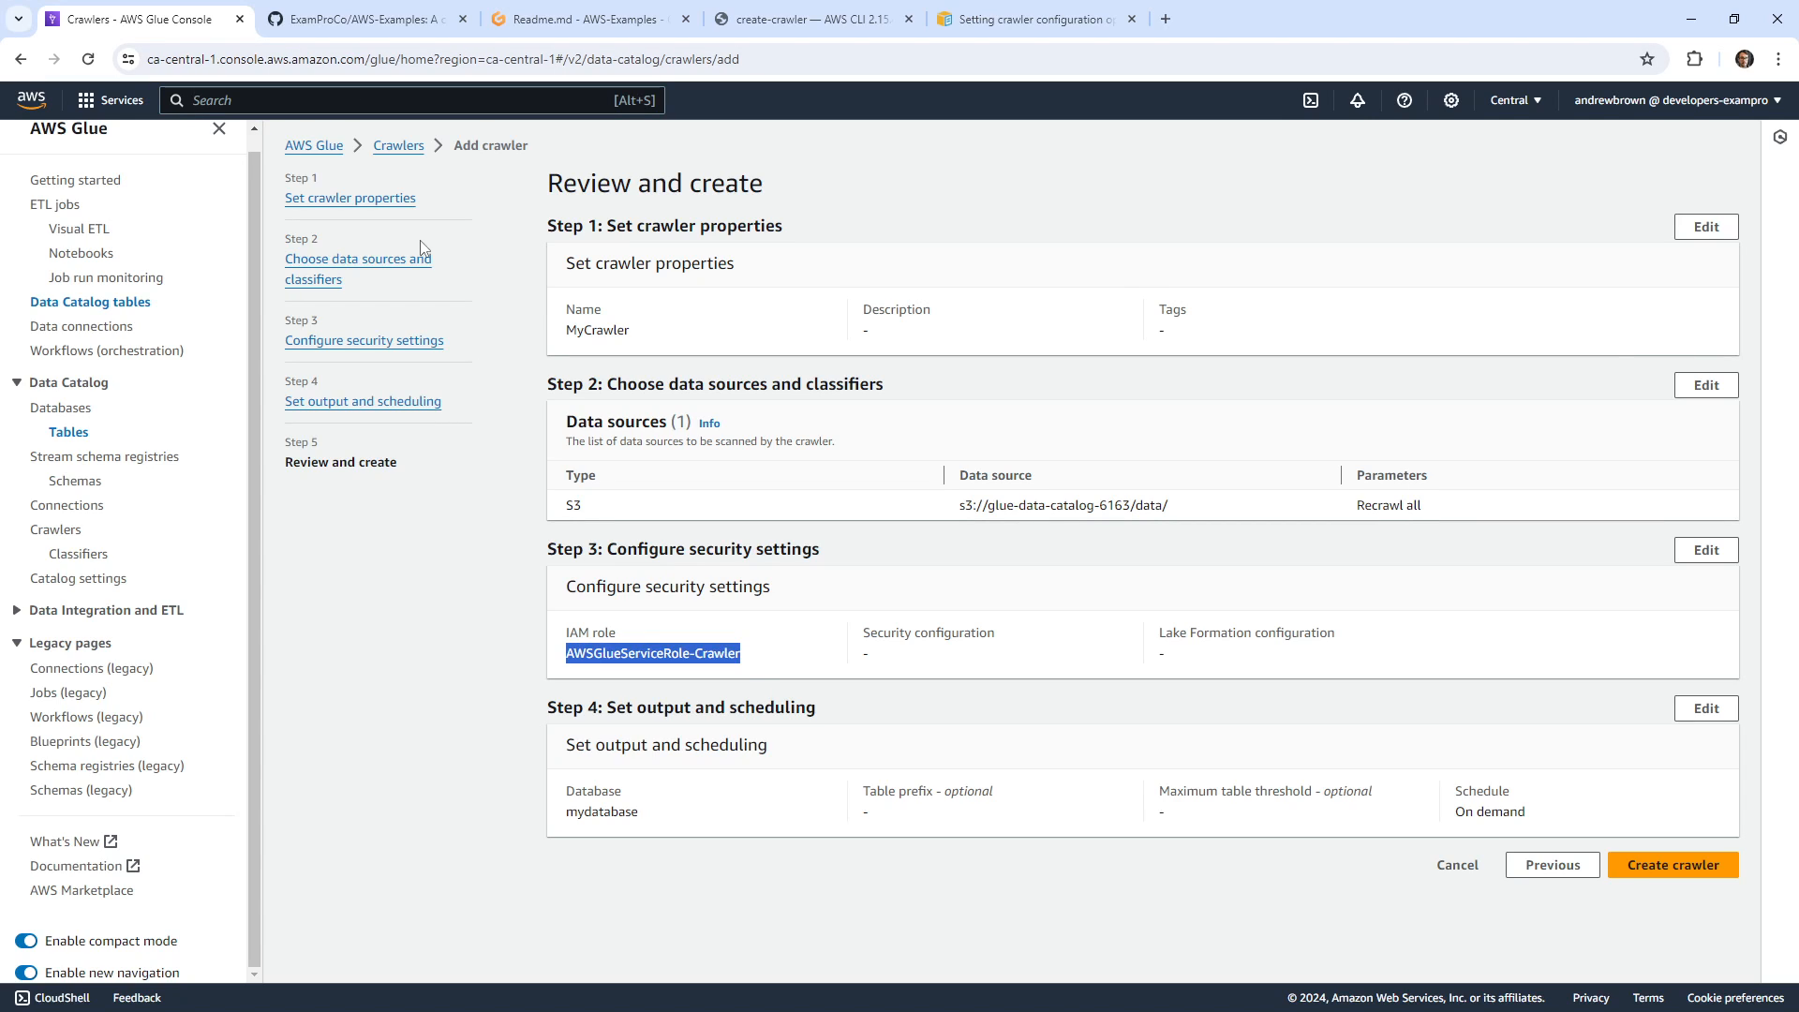
click(348, 102)
text(role)
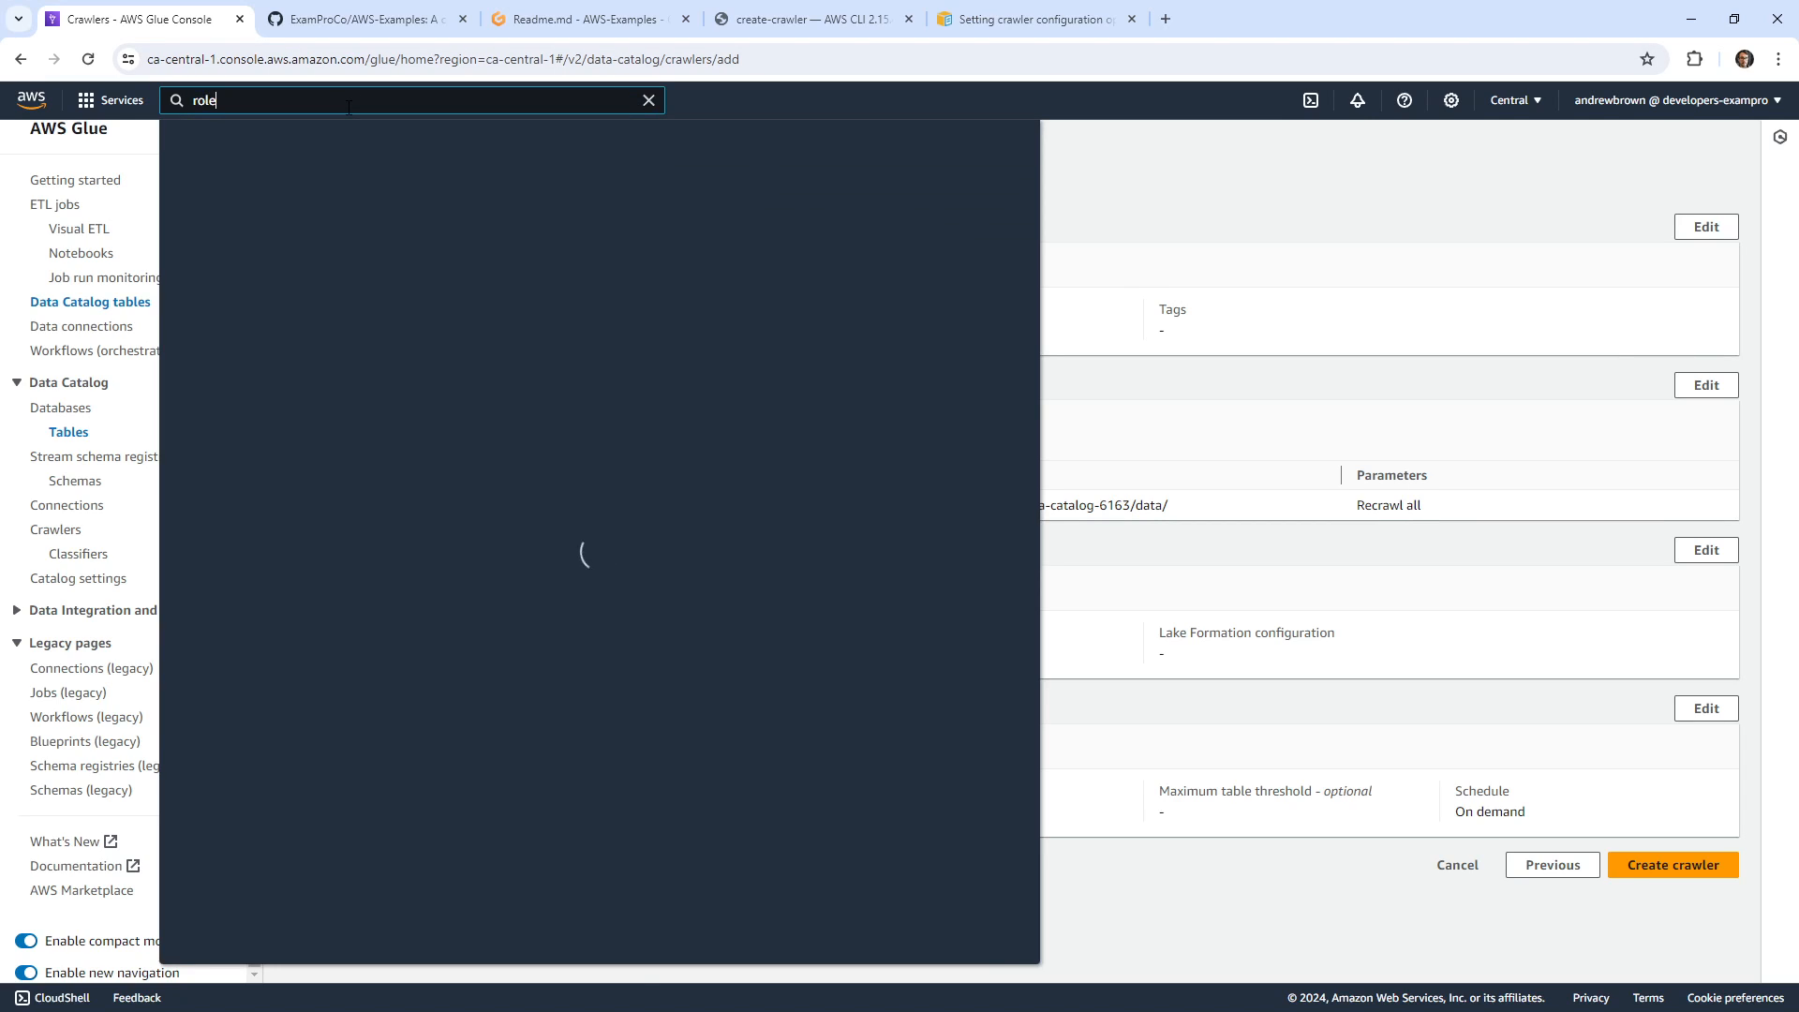
text(s)
click(533, 328)
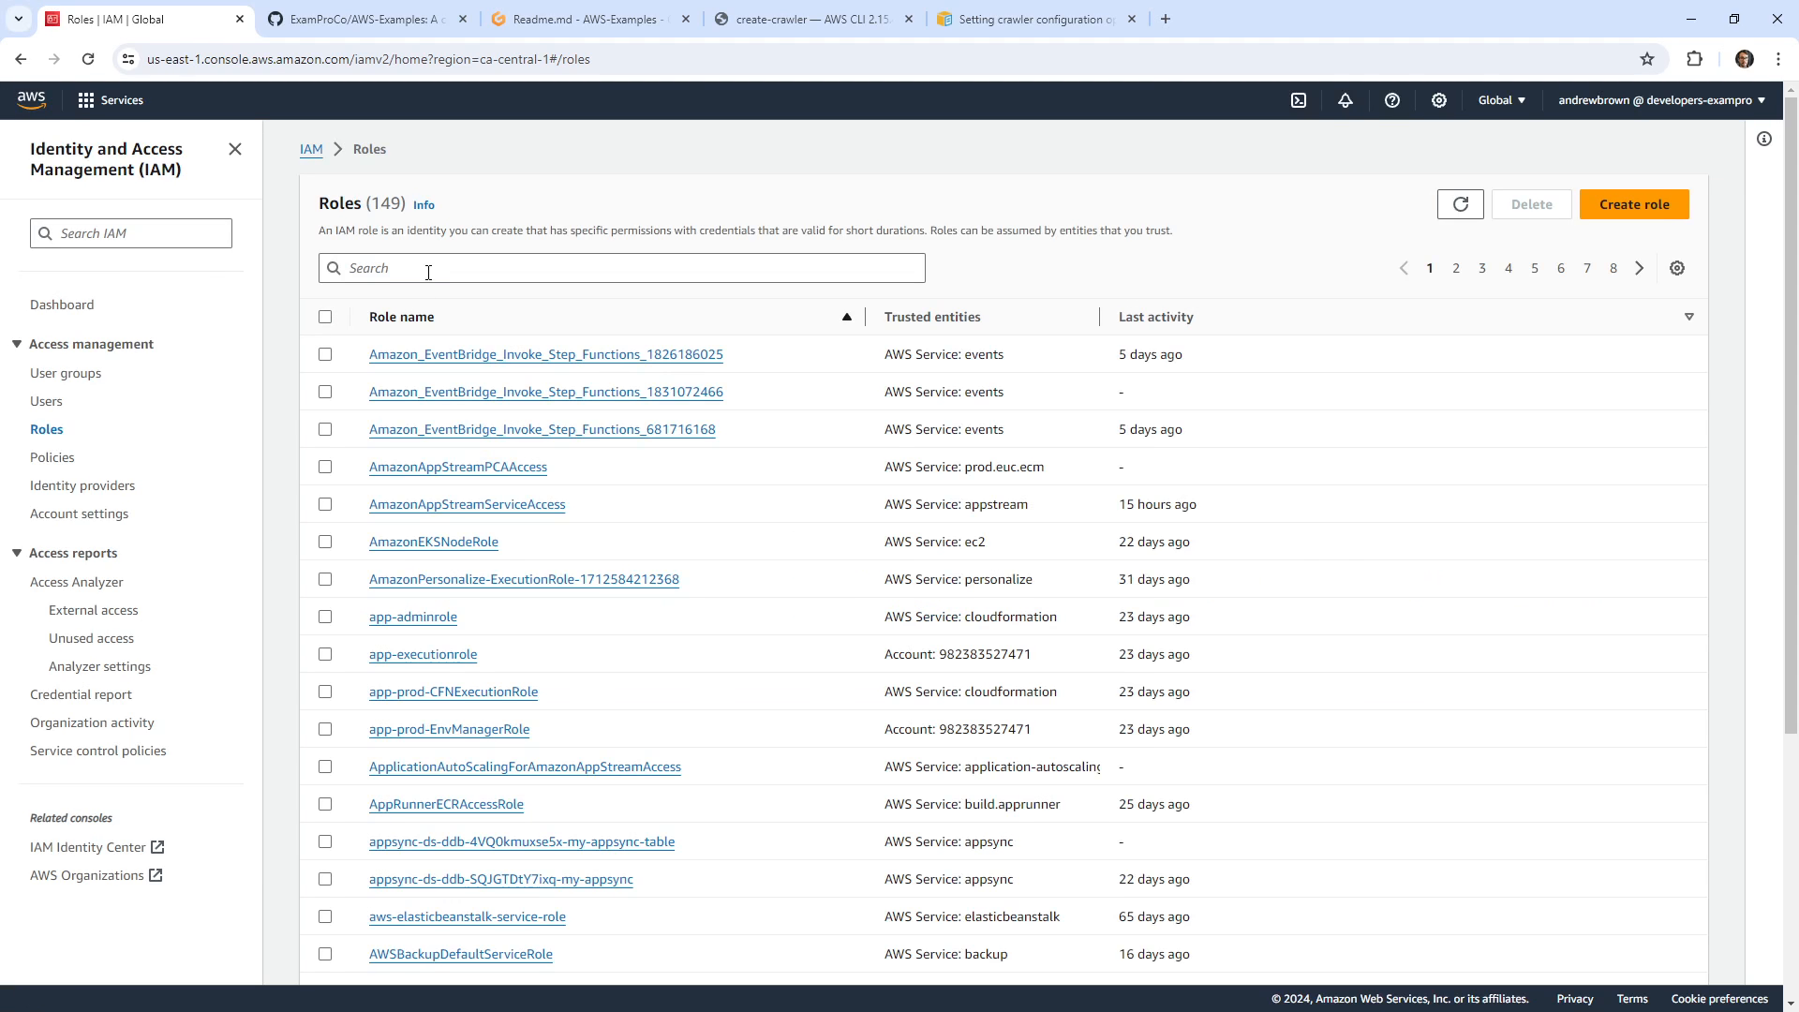
Find the AWSGlueServiceRole-Crawler role using the copied name and open its trust relationships.
click(428, 270)
key(ctrl+v)
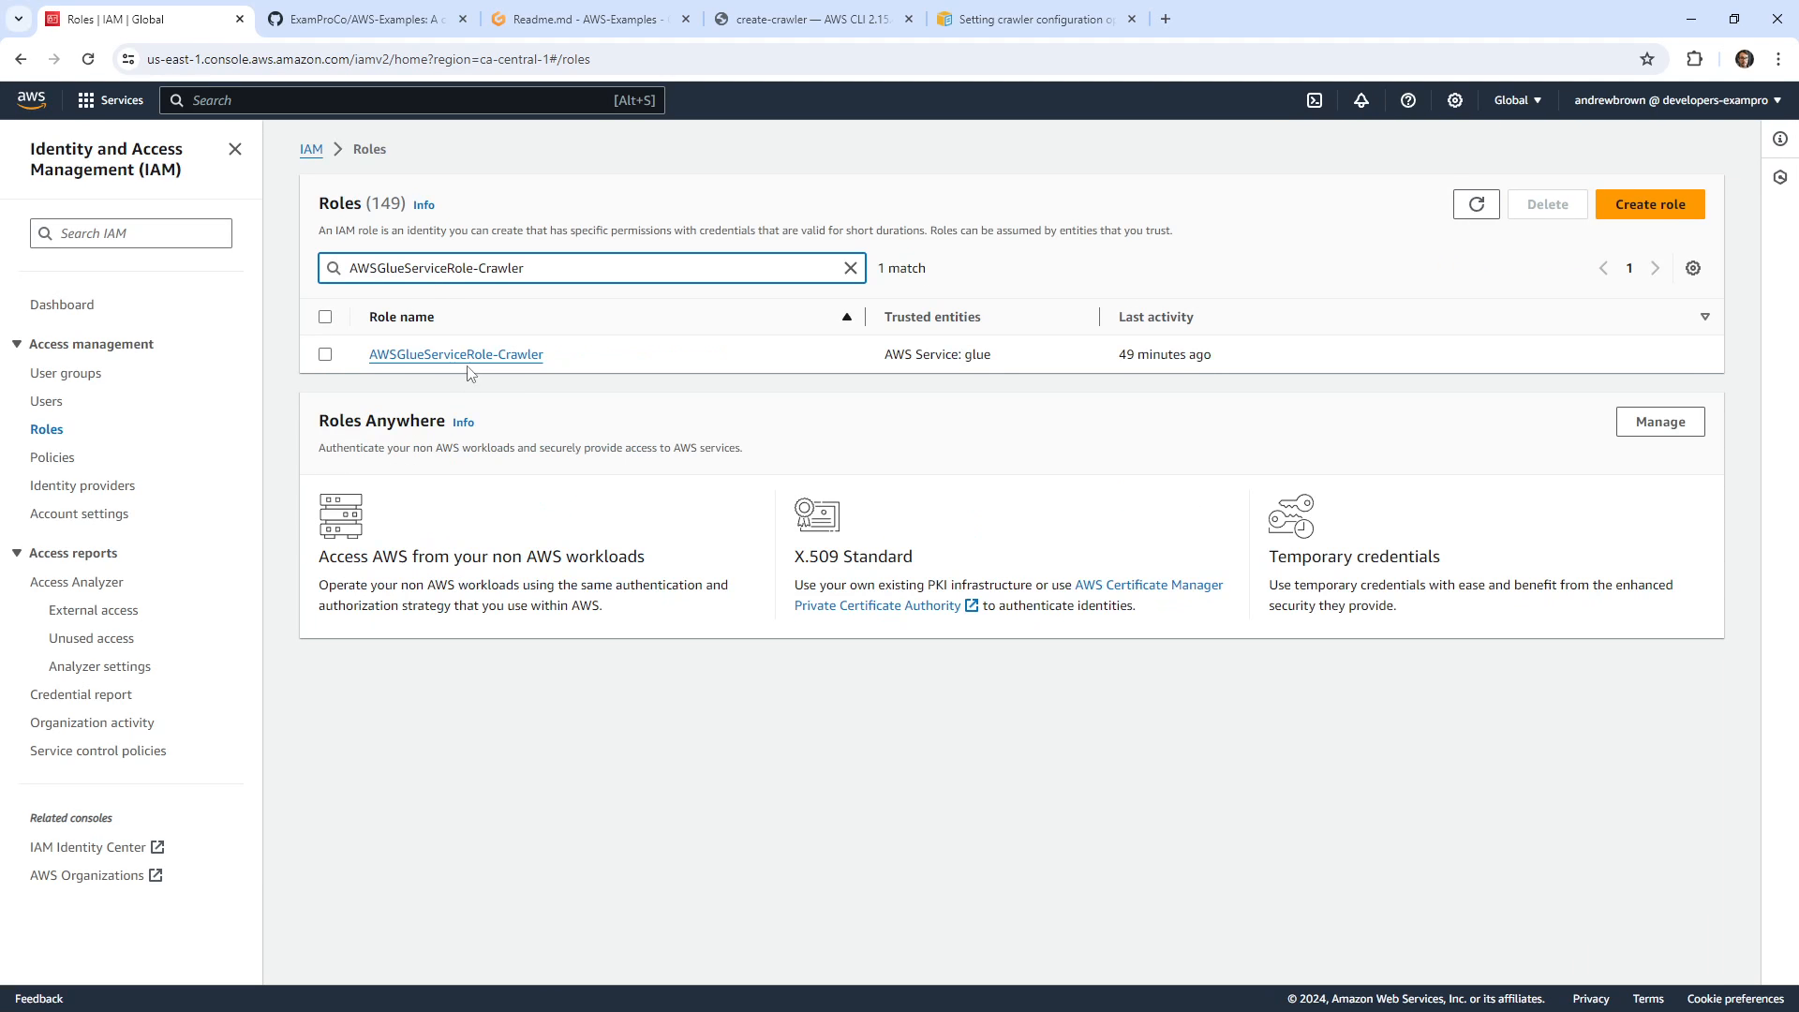
click(467, 357)
click(480, 483)
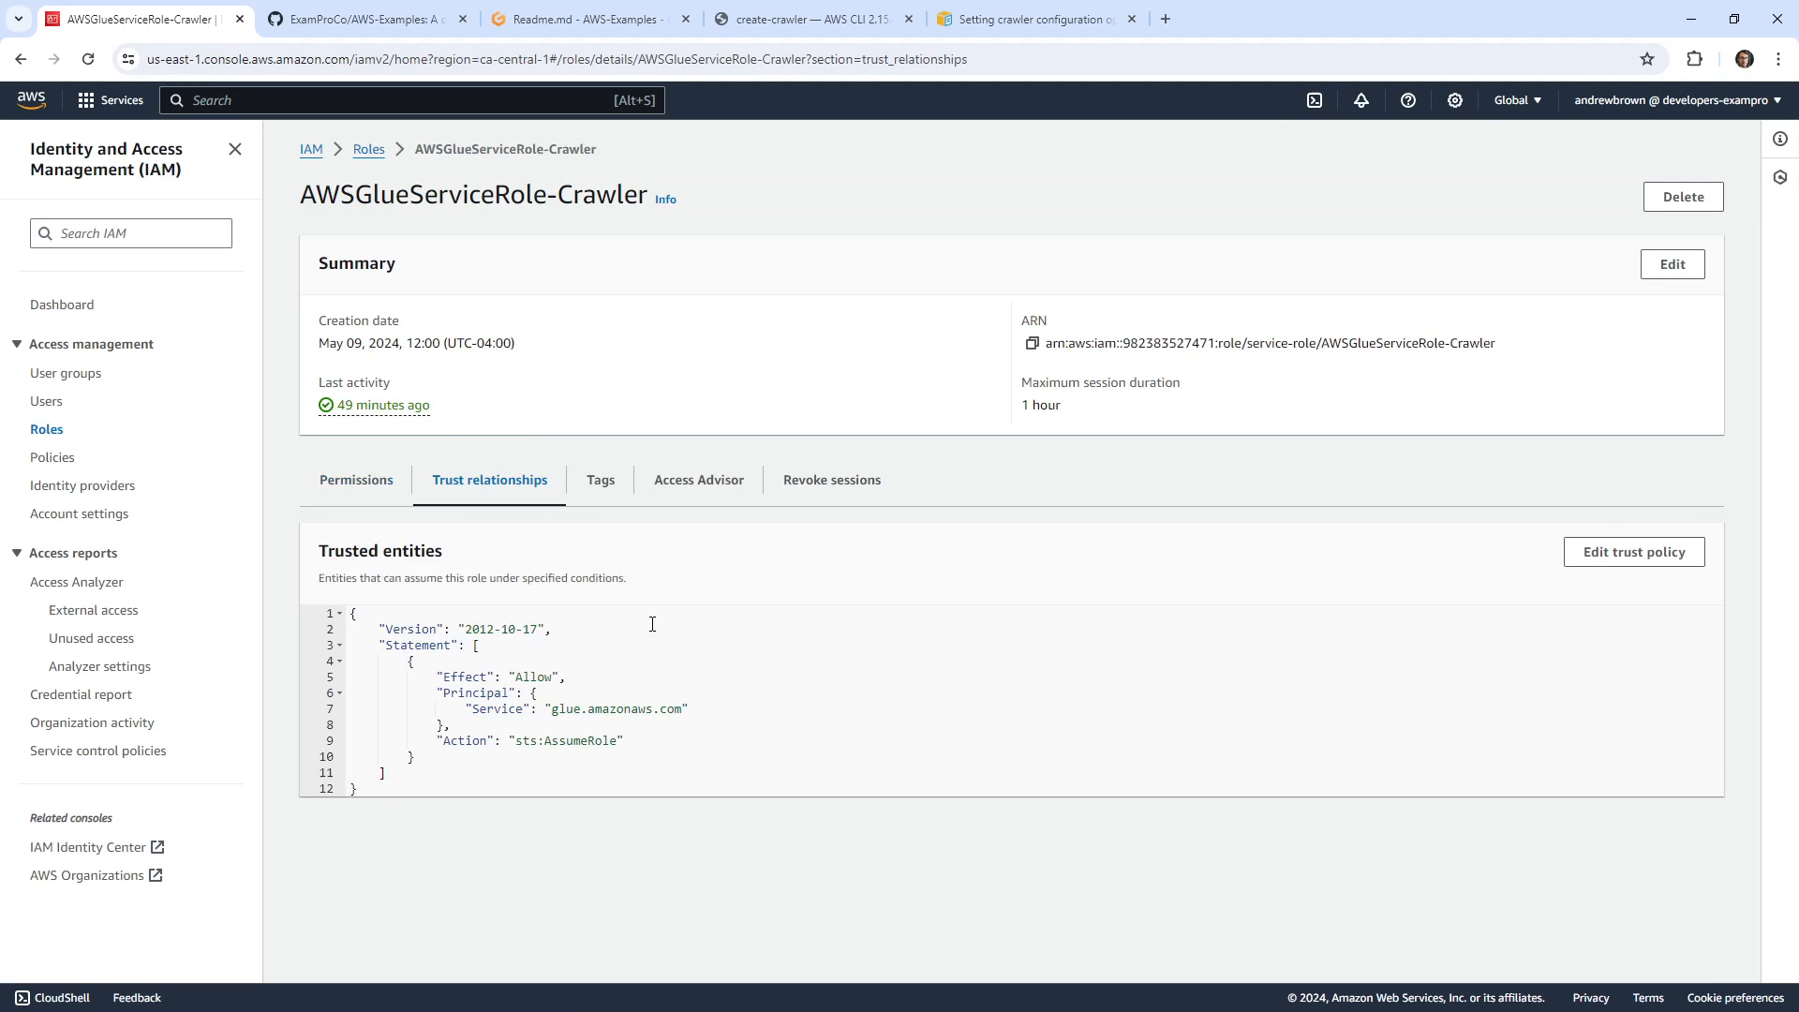
Copy the whole trust policy JSON of the crawler role and switch to the Gitpod workspace.
drag(378, 789, 349, 611)
key(ctrl+c)
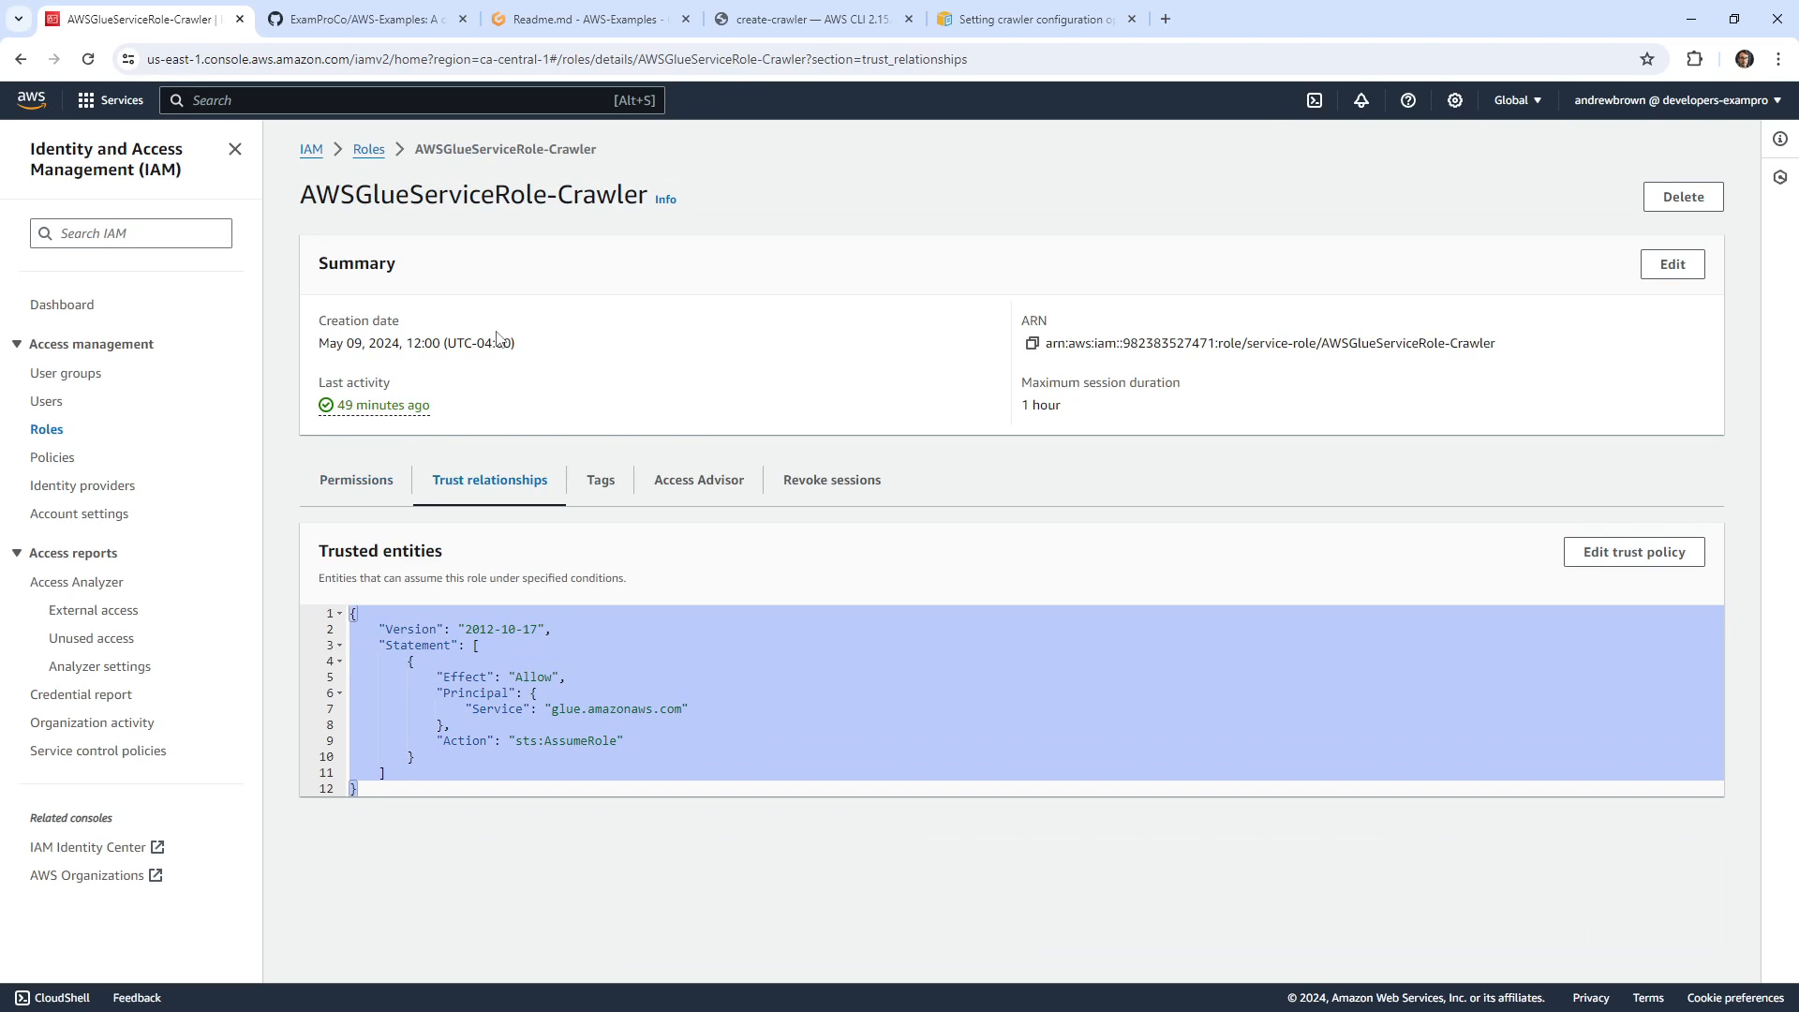
click(577, 19)
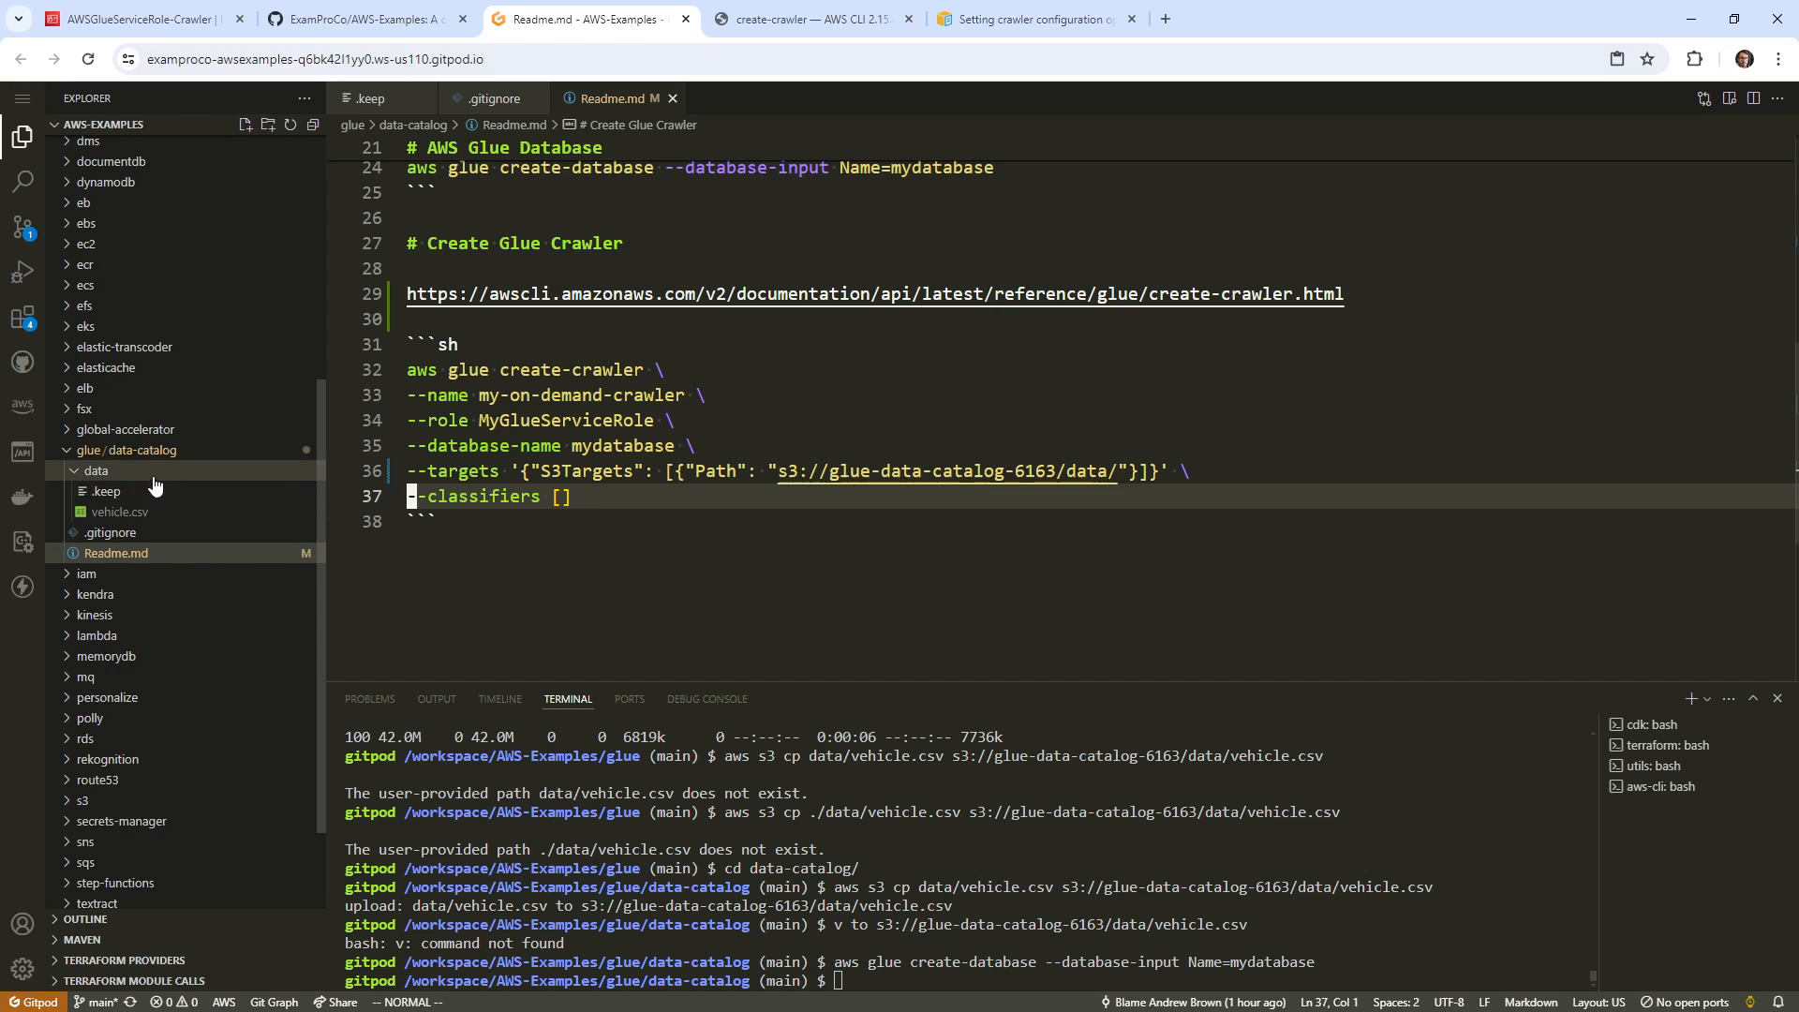
click(520, 549)
key(o)
key(Return)
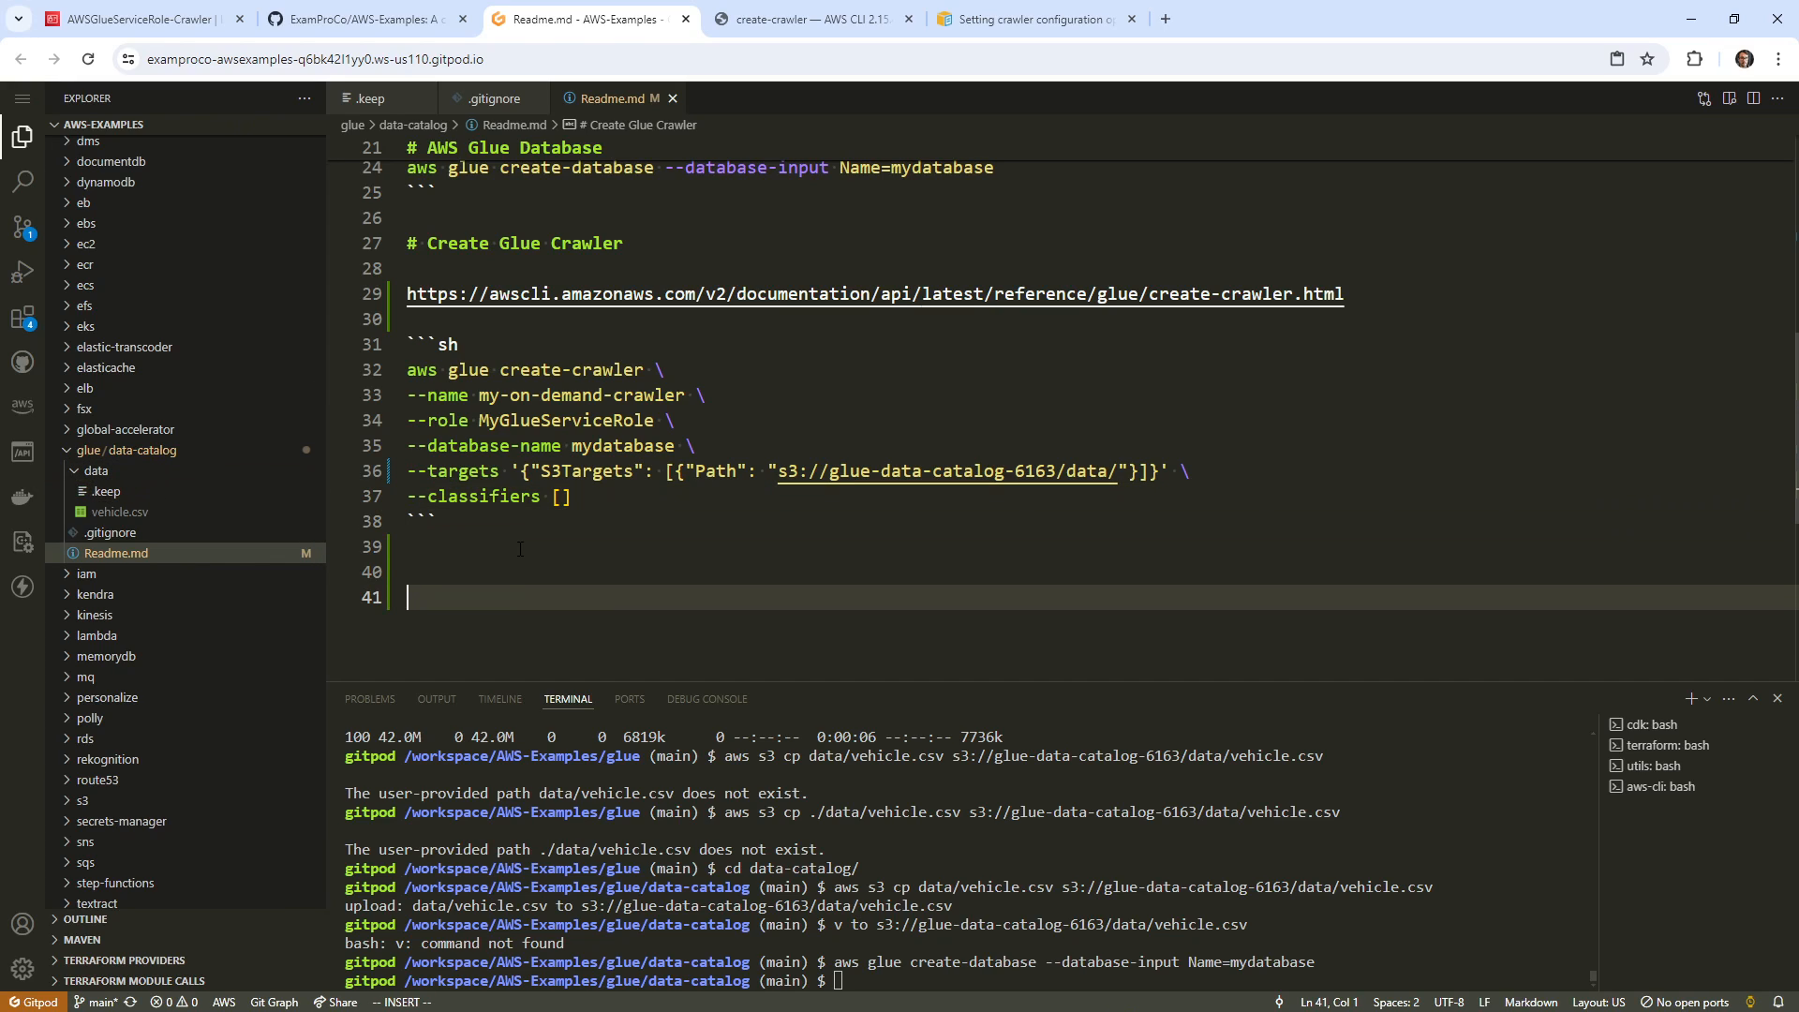
text(# Create IAM RO)
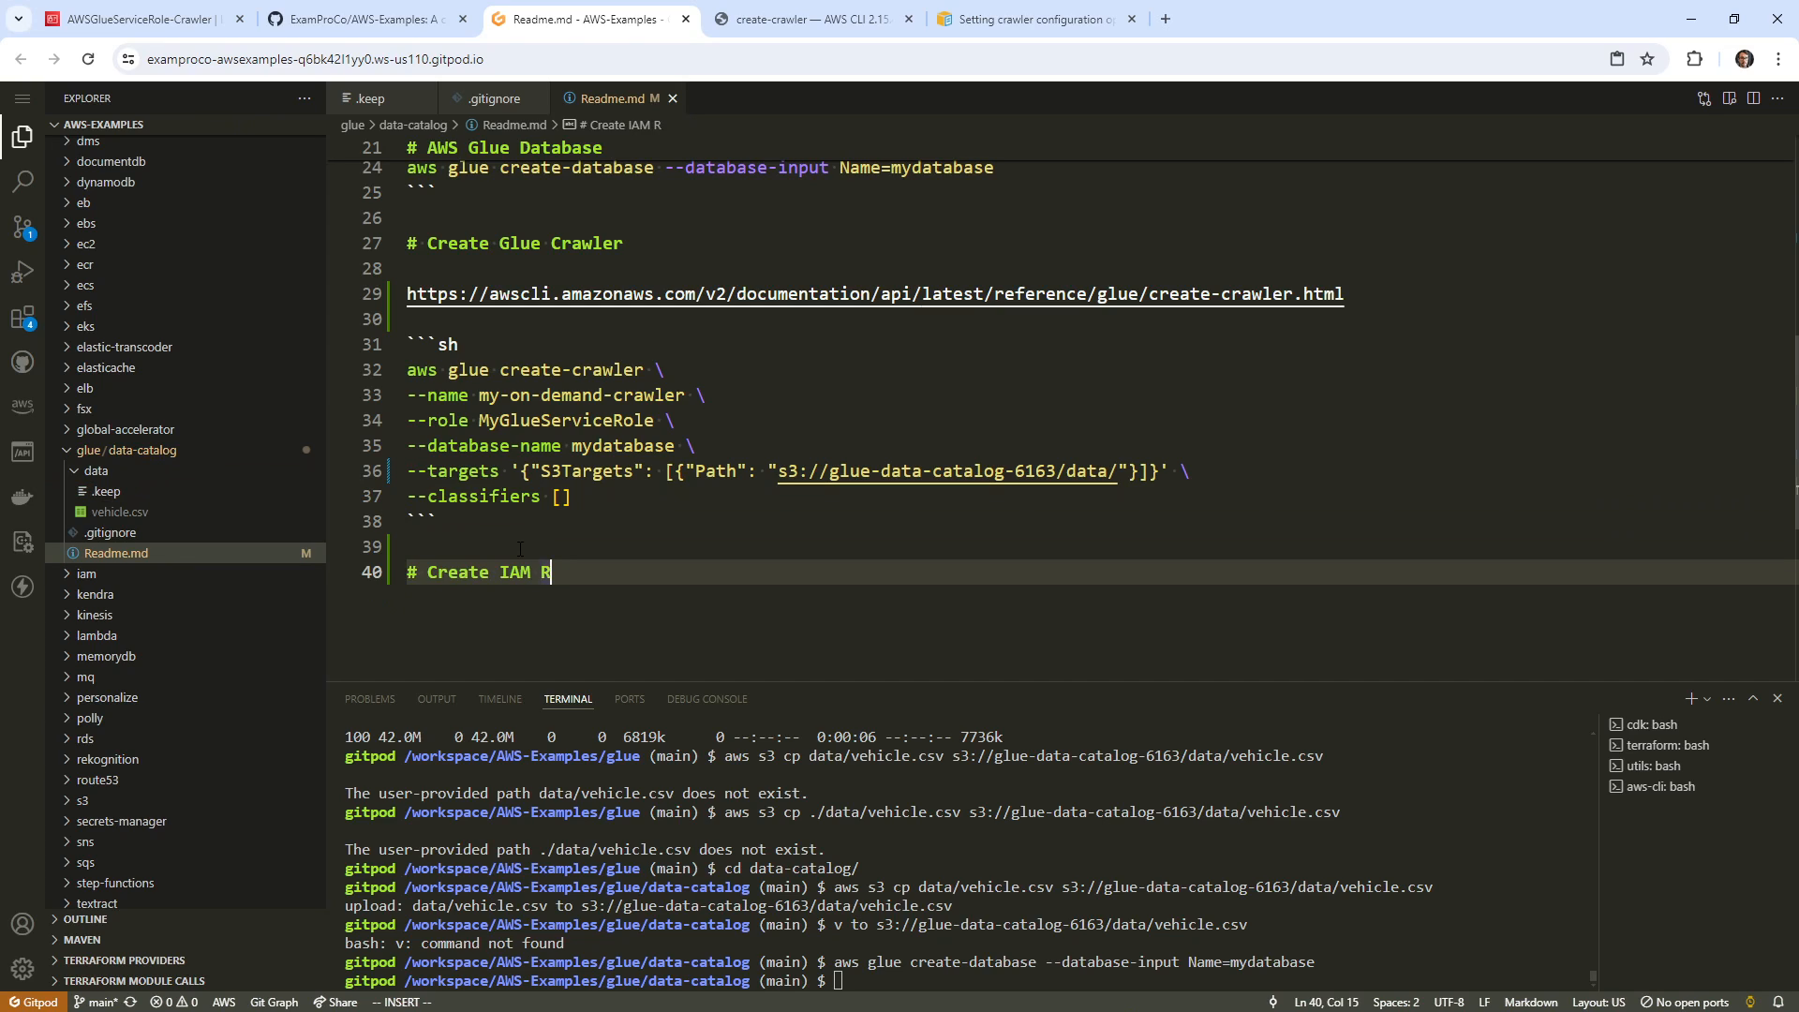
key(BackSpace)
key(BackSpace)
key(BackSpace)
key(BackSpace)
key(BackSpace)
key(BackSpace)
key(BackSpace)
key(BackSpace)
key(BackSpace)
key(BackSpace)
key(BackSpace)
key(BackSpace)
key(BackSpace)
key(BackSpace)
key(BackSpace)
key(Escape)
right_click(169, 471)
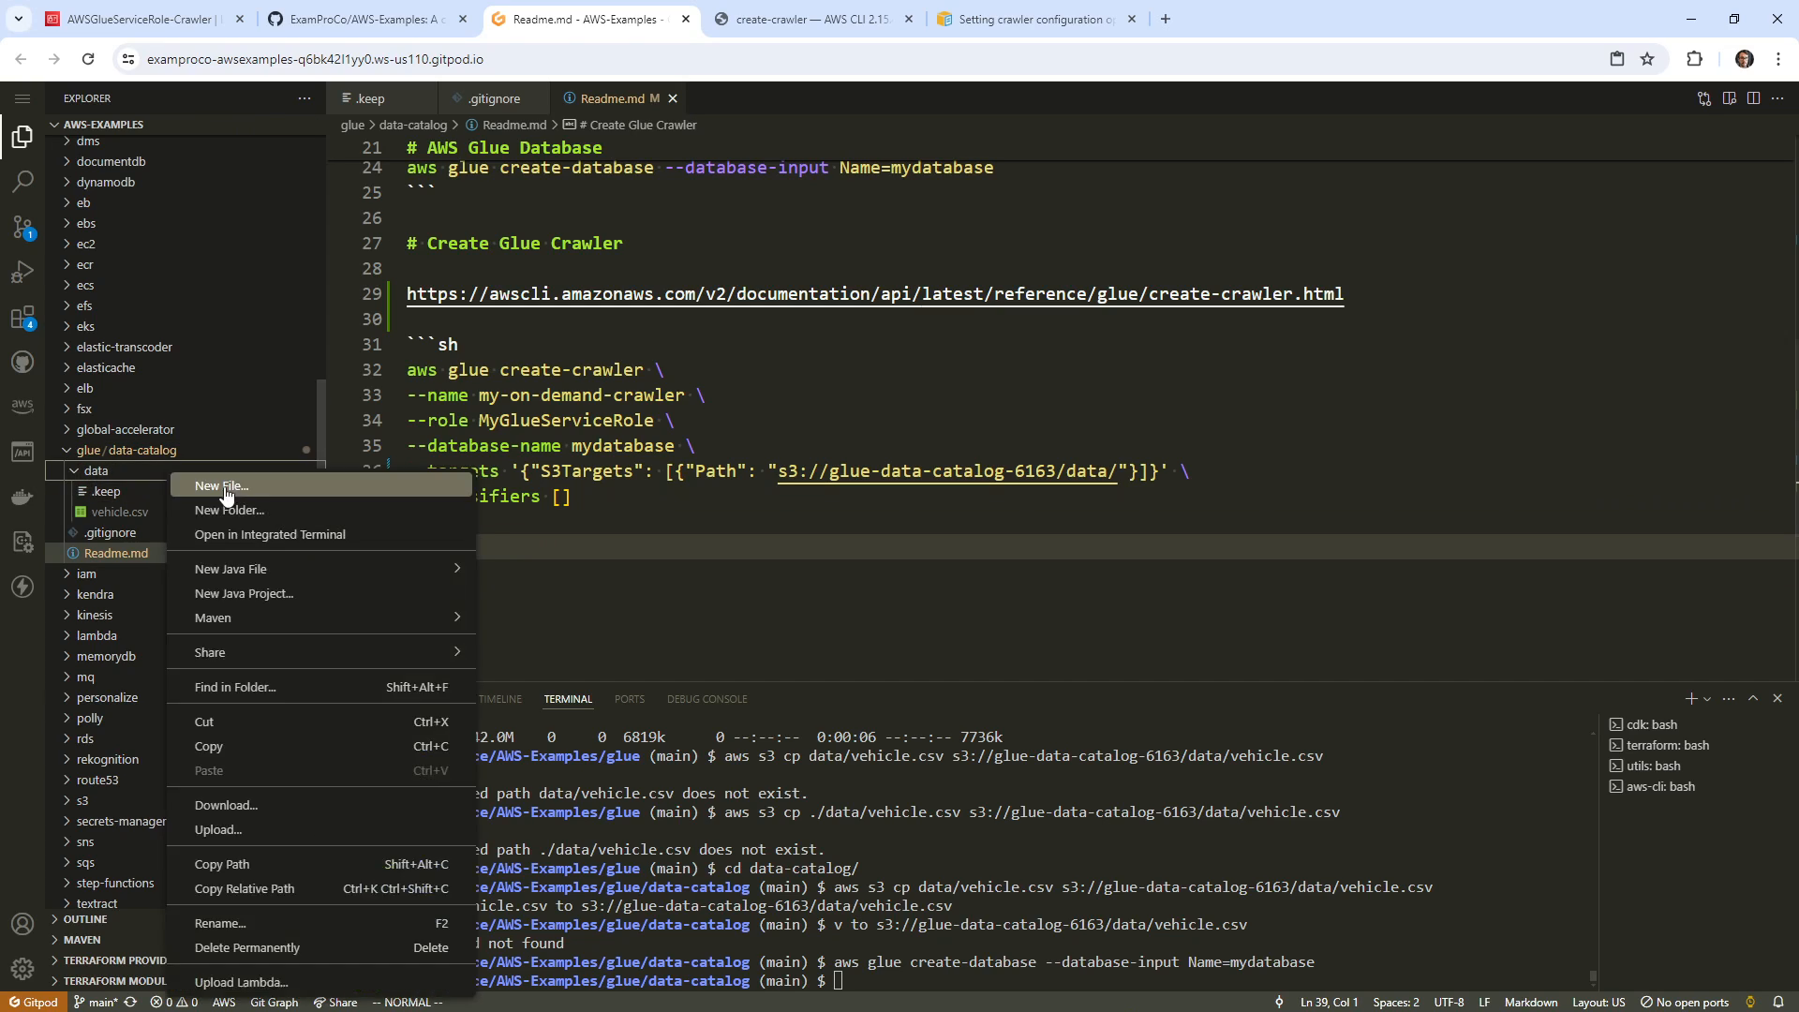
click(234, 491)
key(Escape)
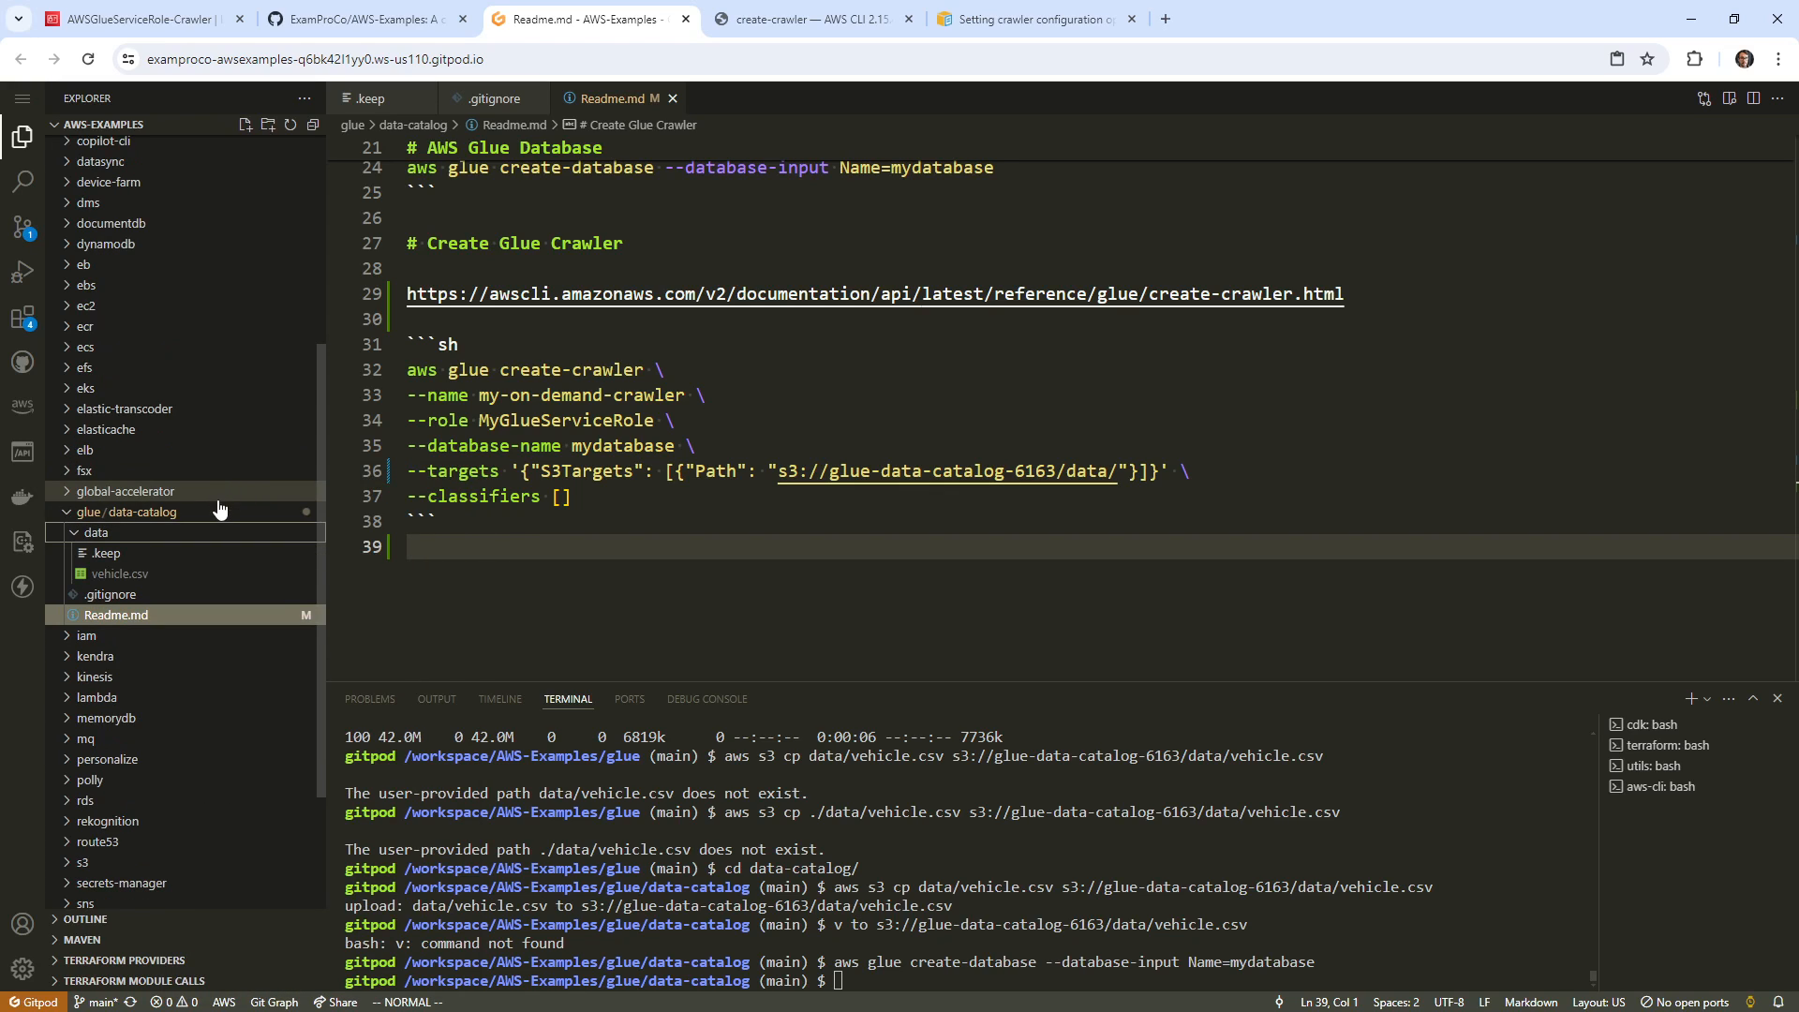
Create a folder named json inside glue/data-catalog.
right_click(221, 511)
click(294, 527)
text(js)
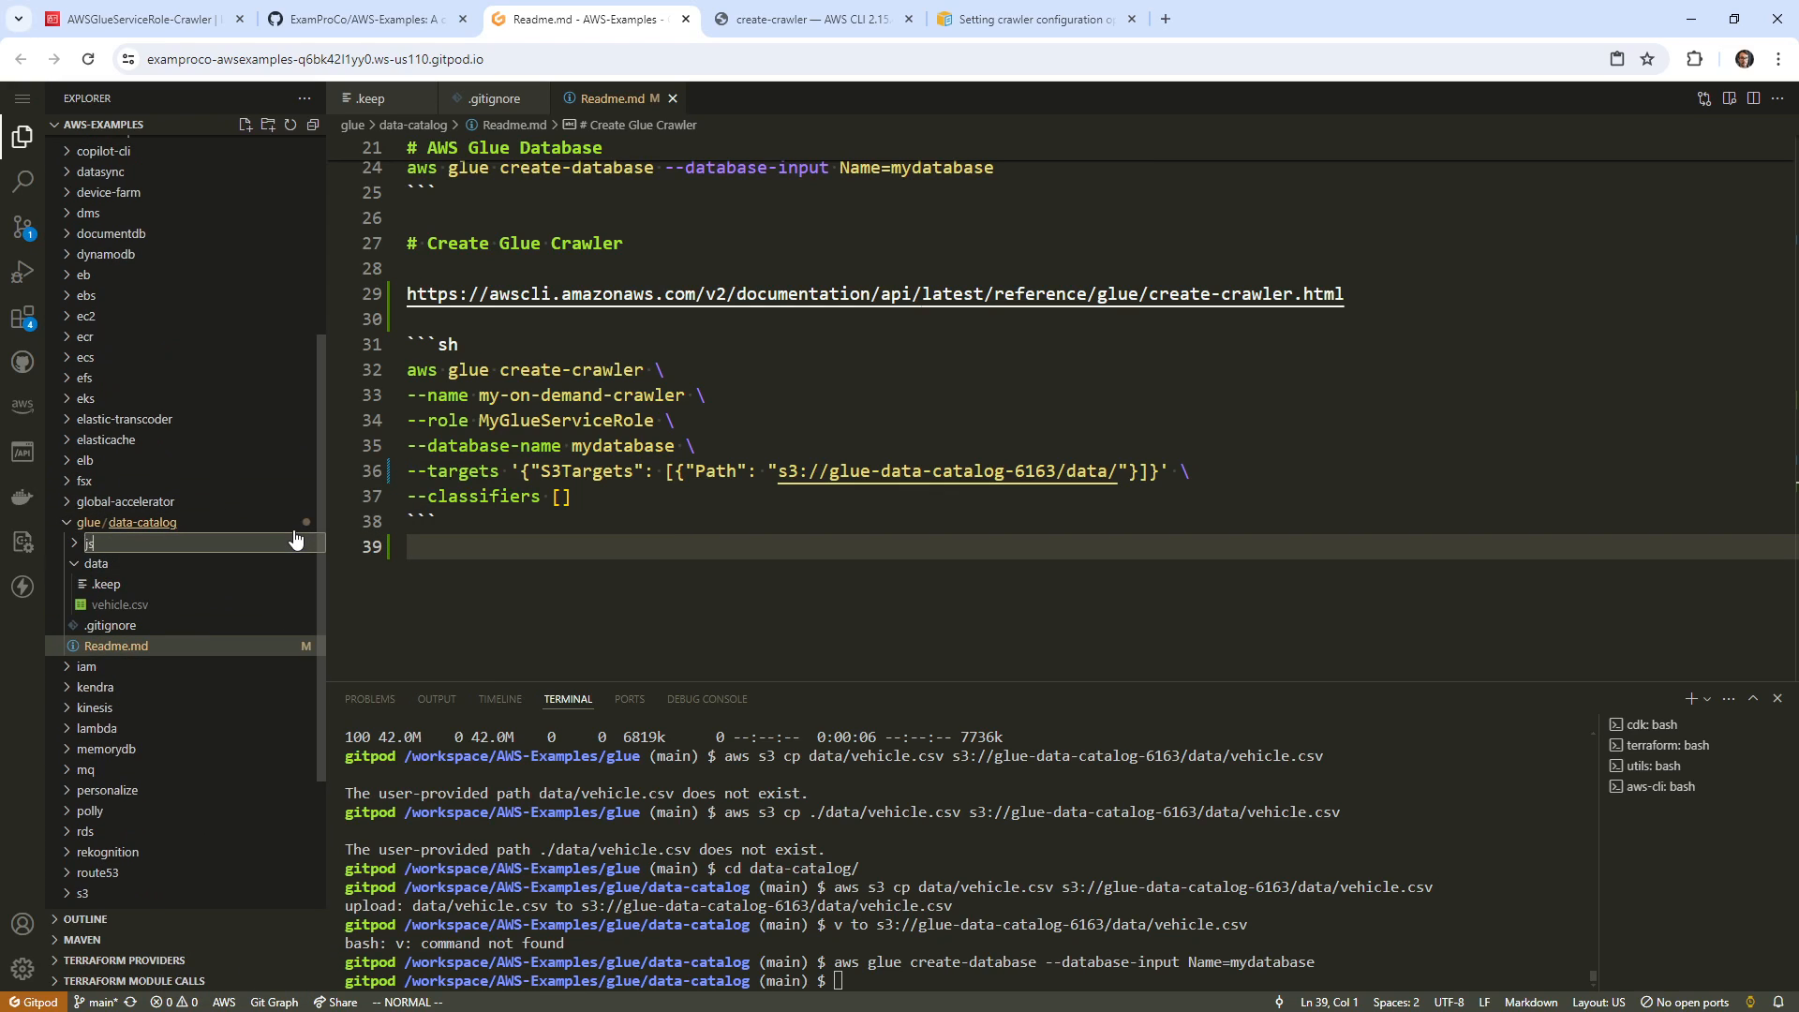
text(on)
key(Return)
Create trust-policy.json in the json folder and paste the copied trust policy into it.
right_click(197, 605)
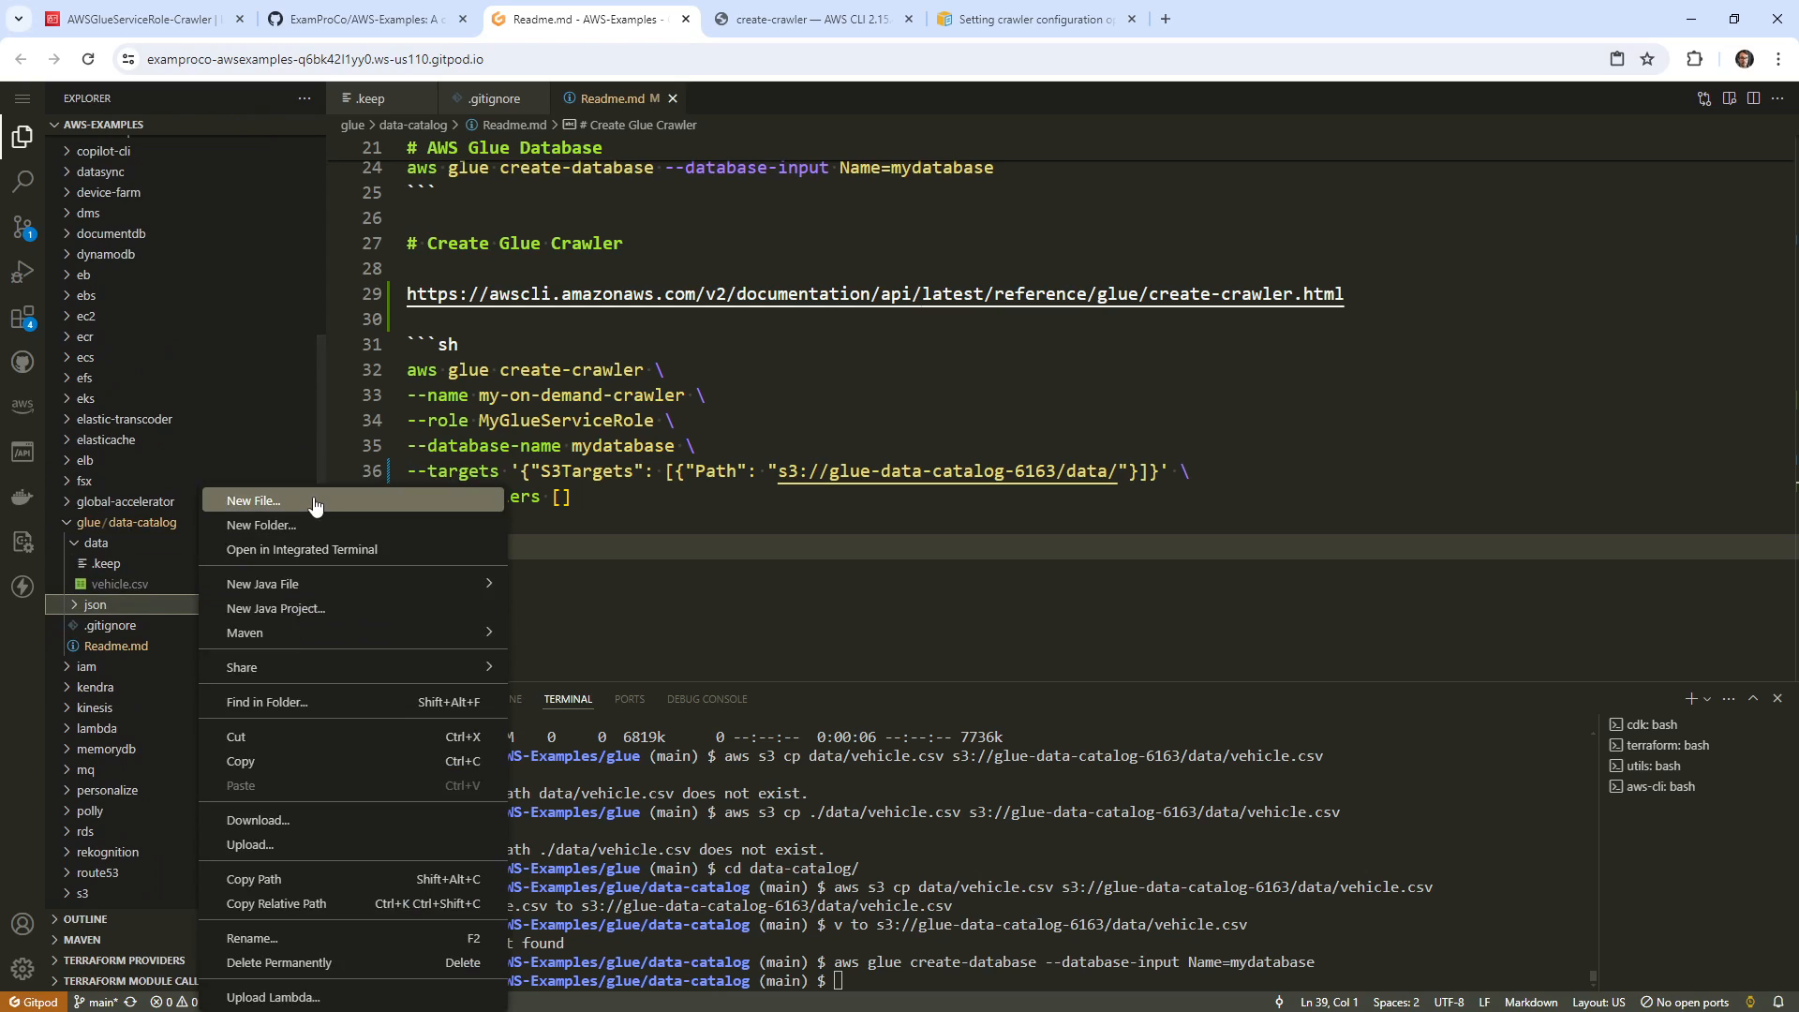
click(314, 506)
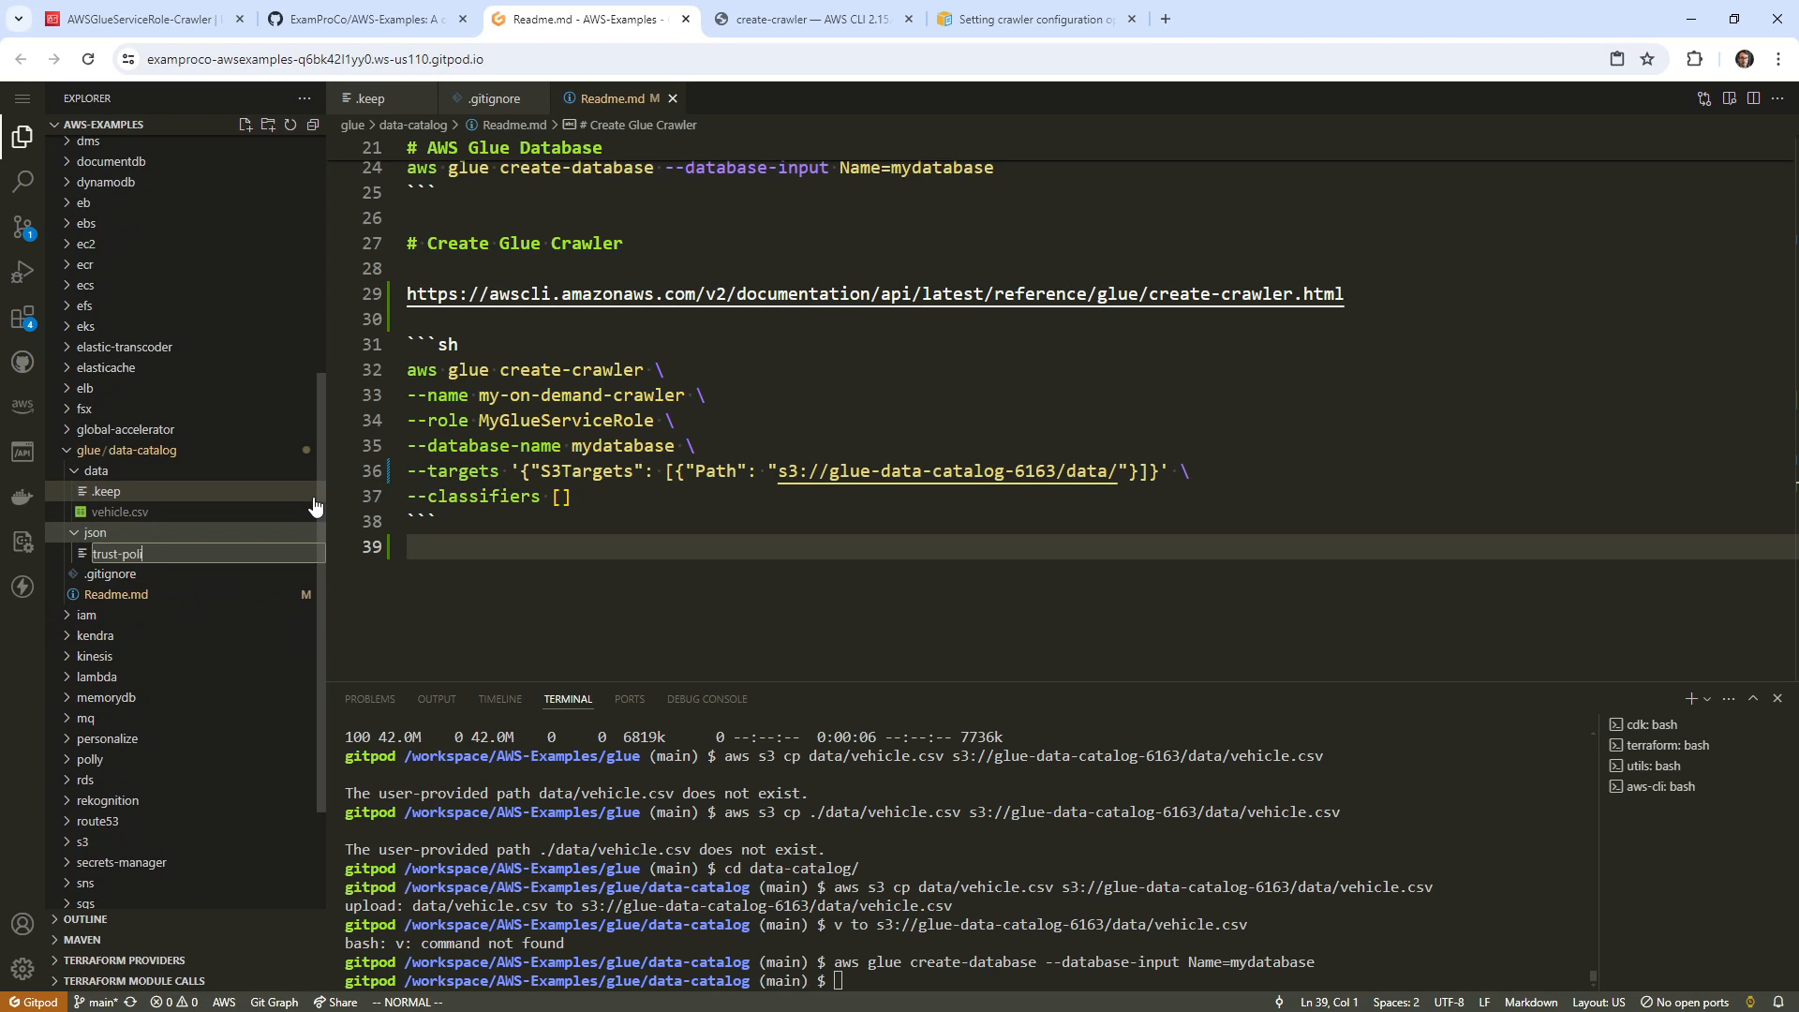
text(trust-policy.json)
key(Return)
right_click(651, 376)
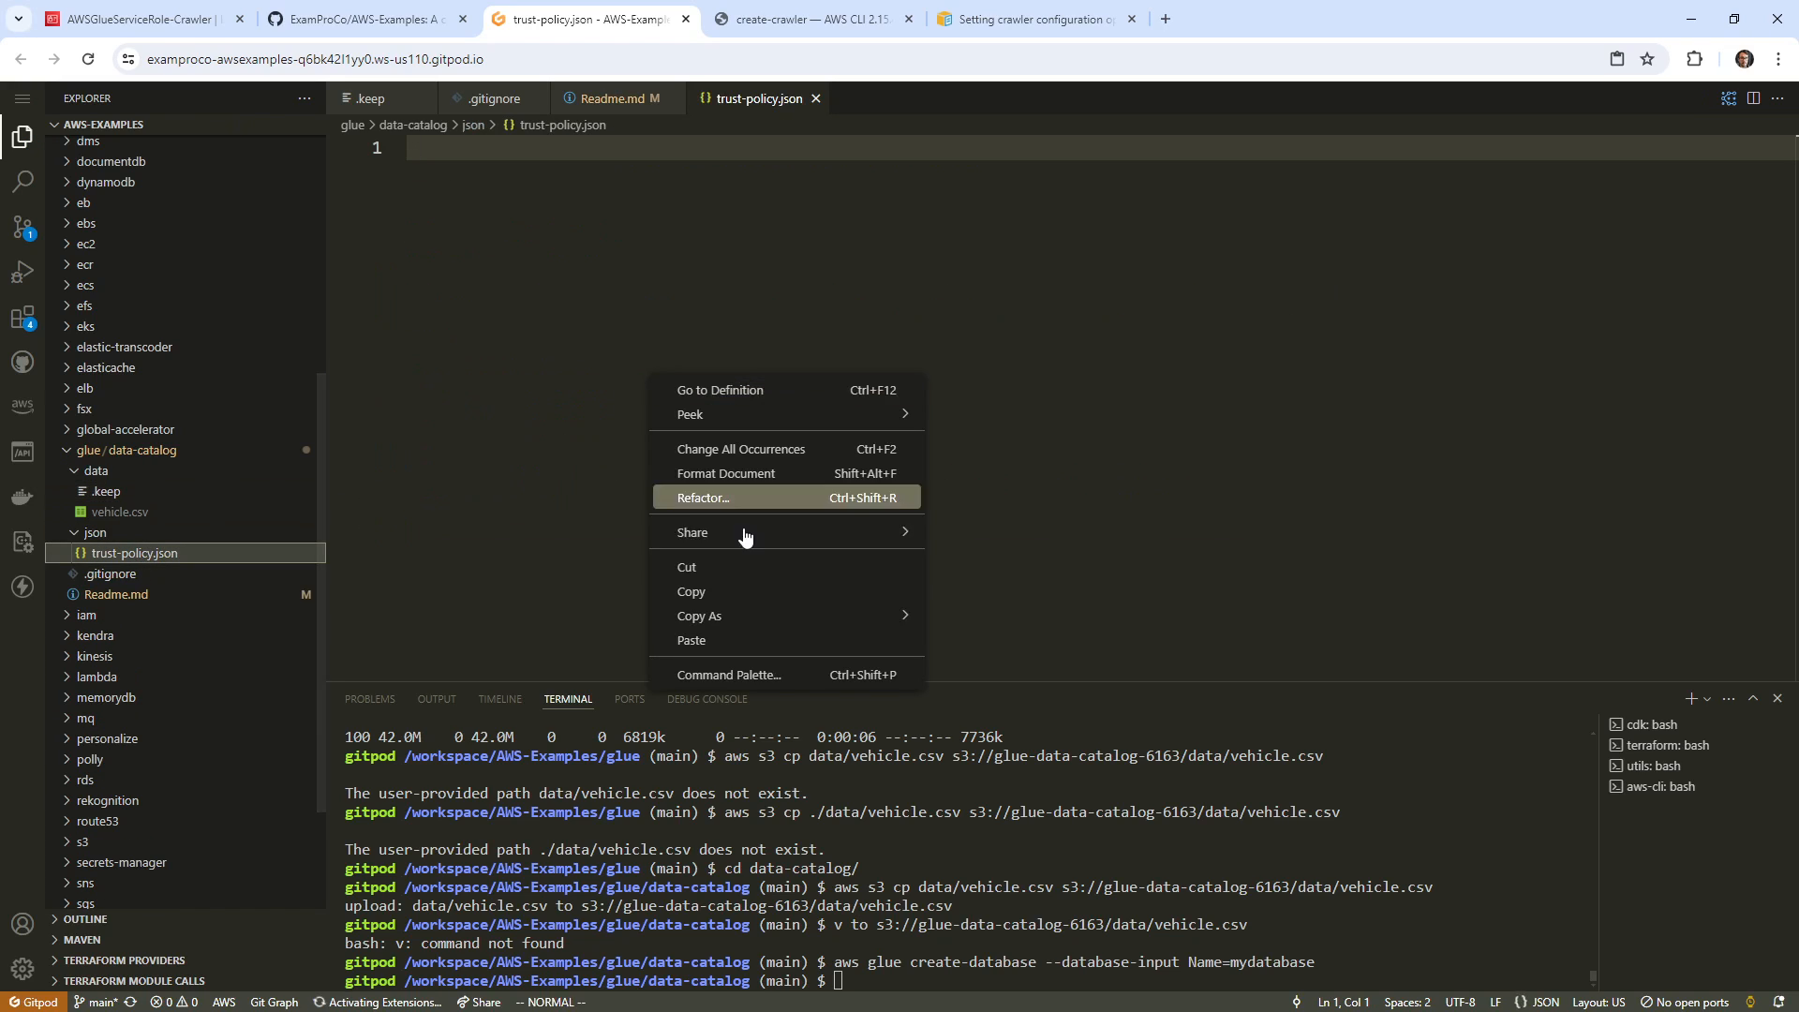
click(752, 640)
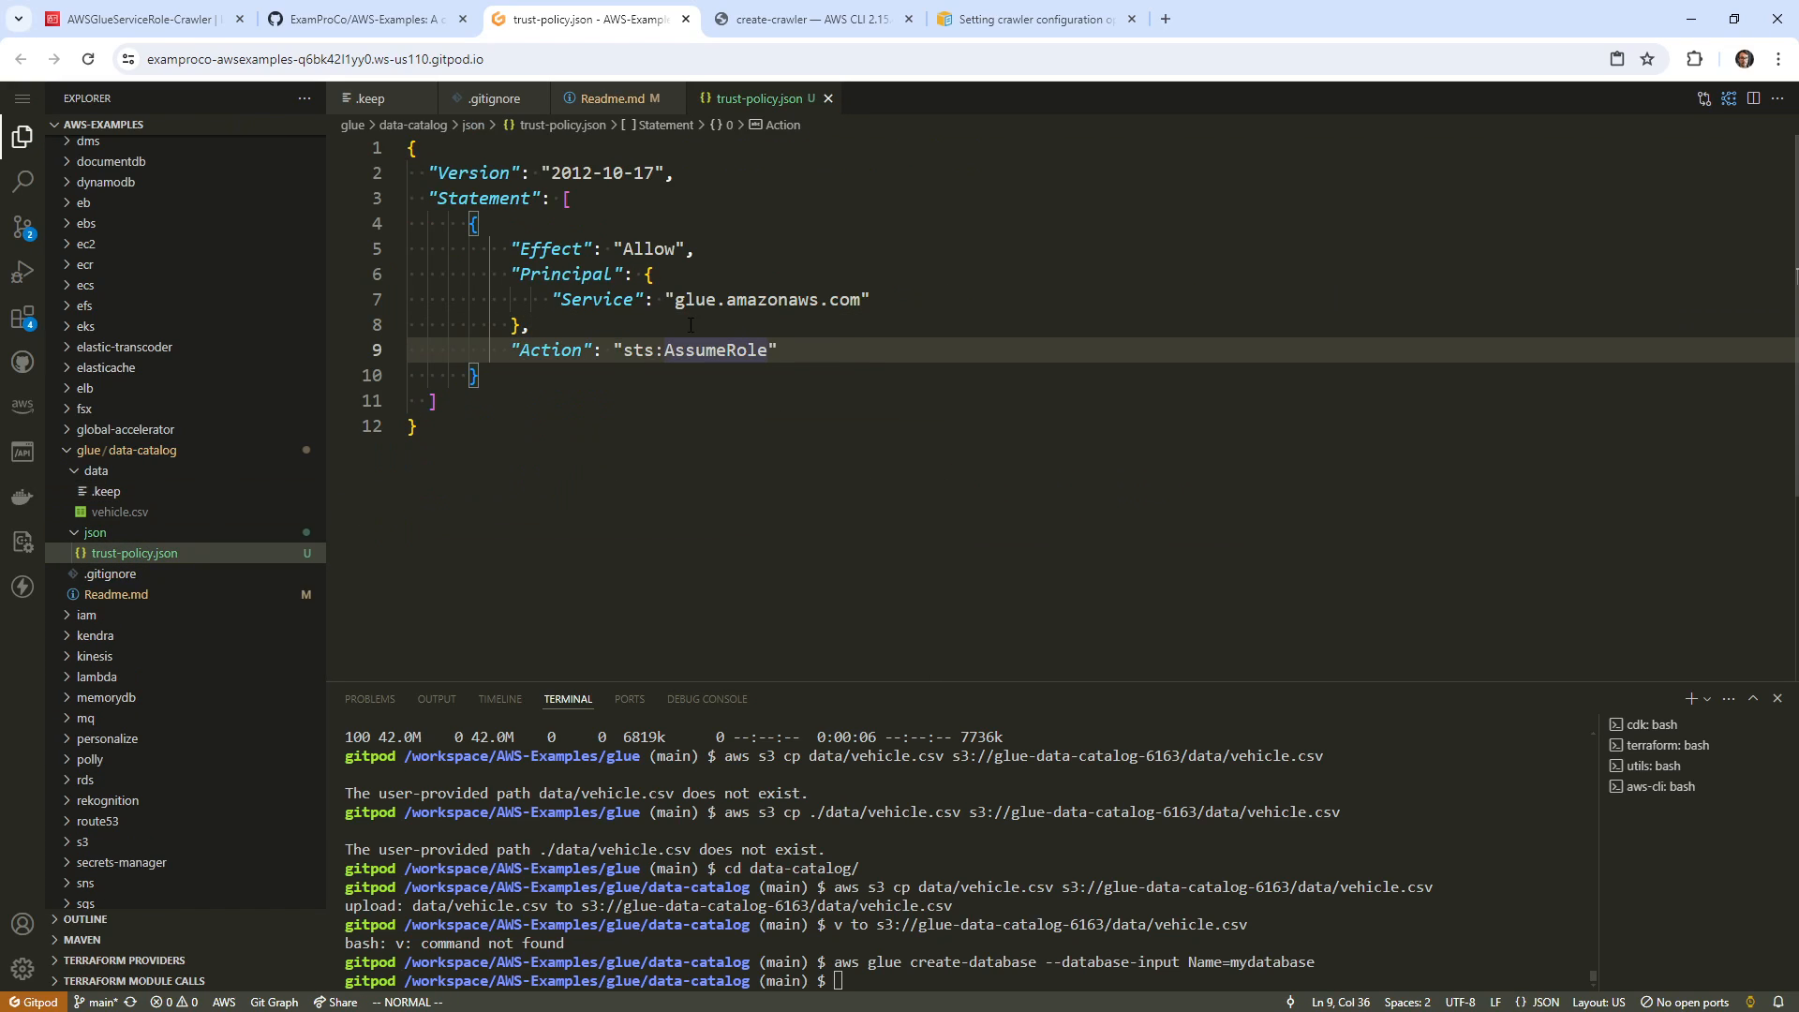
drag(637, 298, 953, 387)
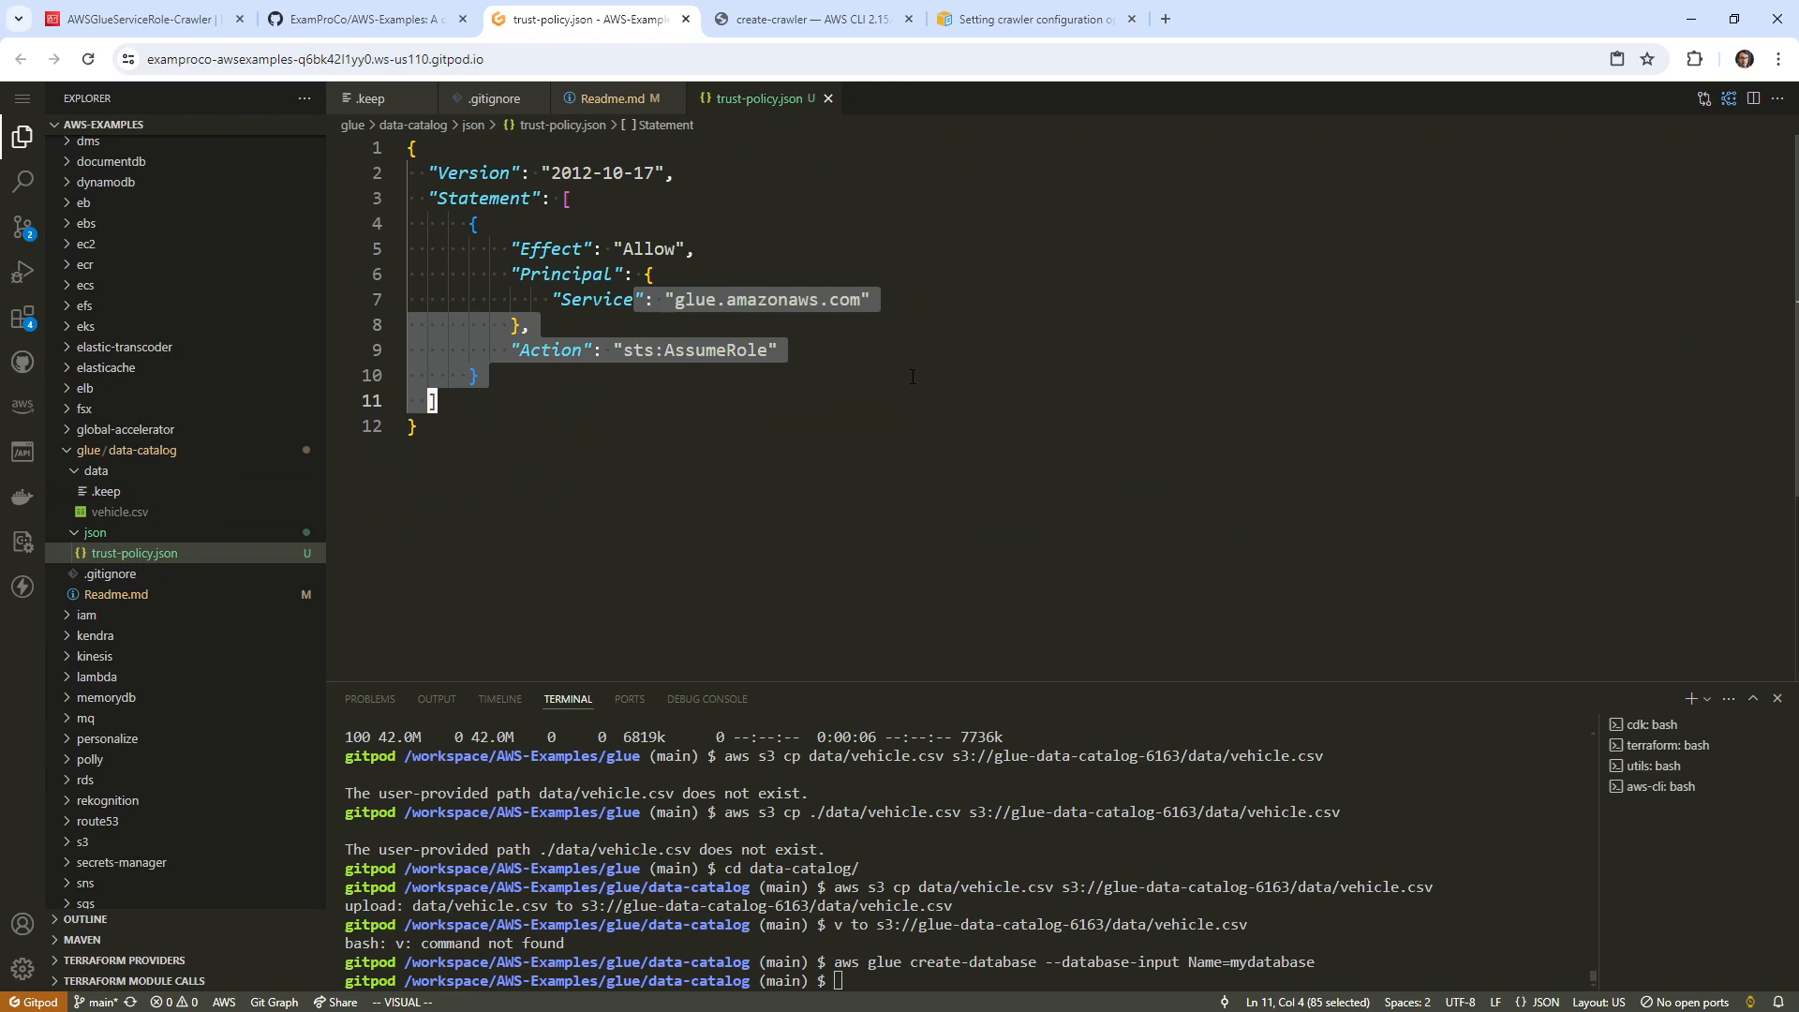
click(911, 377)
Return to the crawler role in IAM and delete its AllS3 inline policy, confirming with the policy name.
click(805, 18)
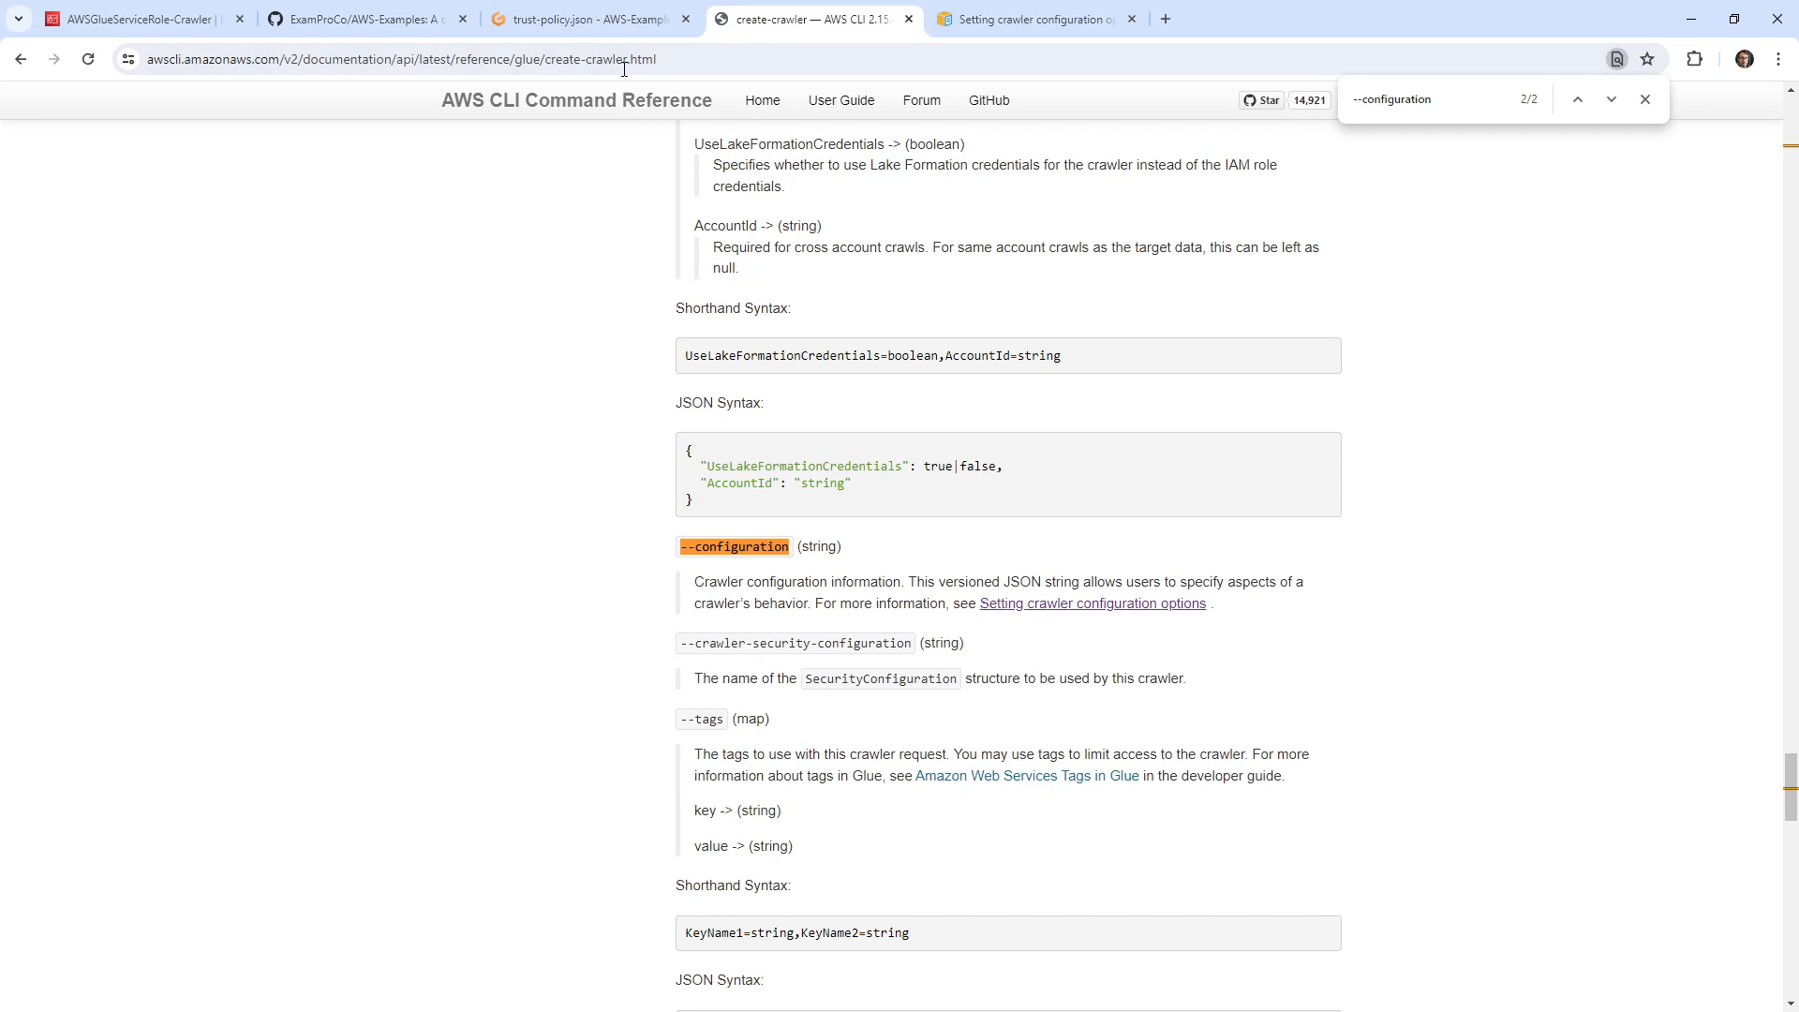
click(141, 18)
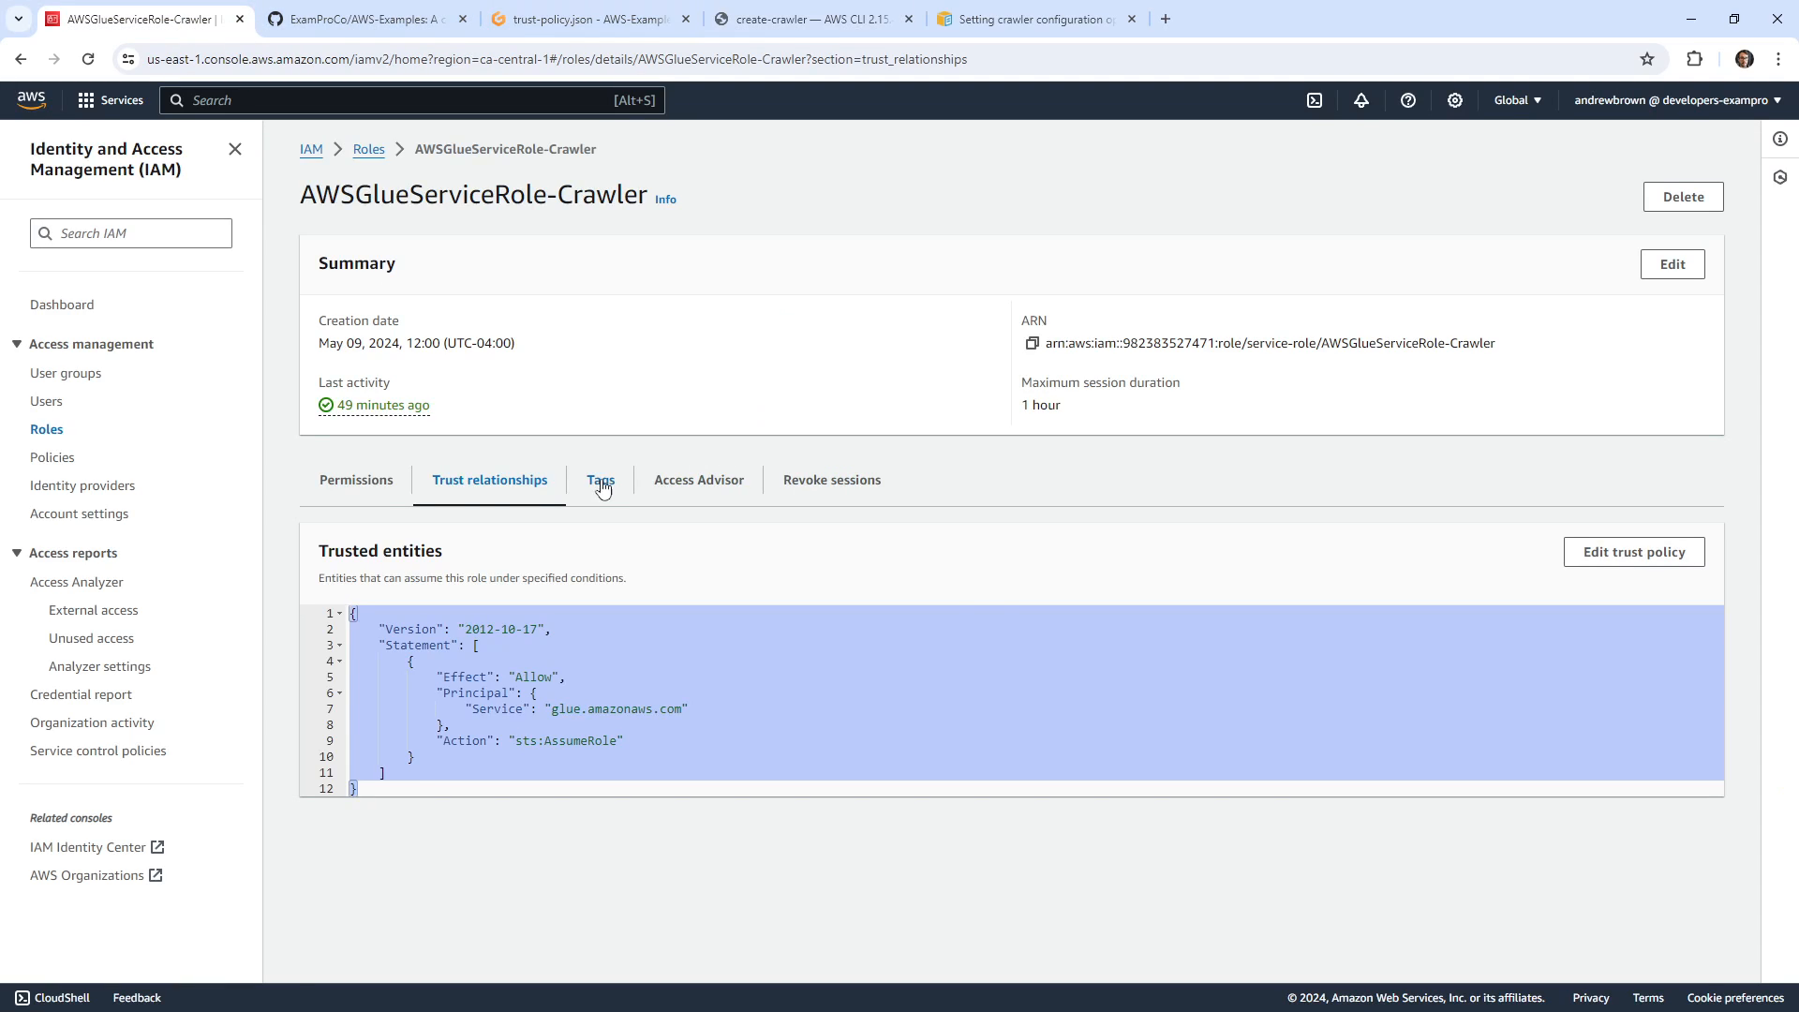
click(385, 486)
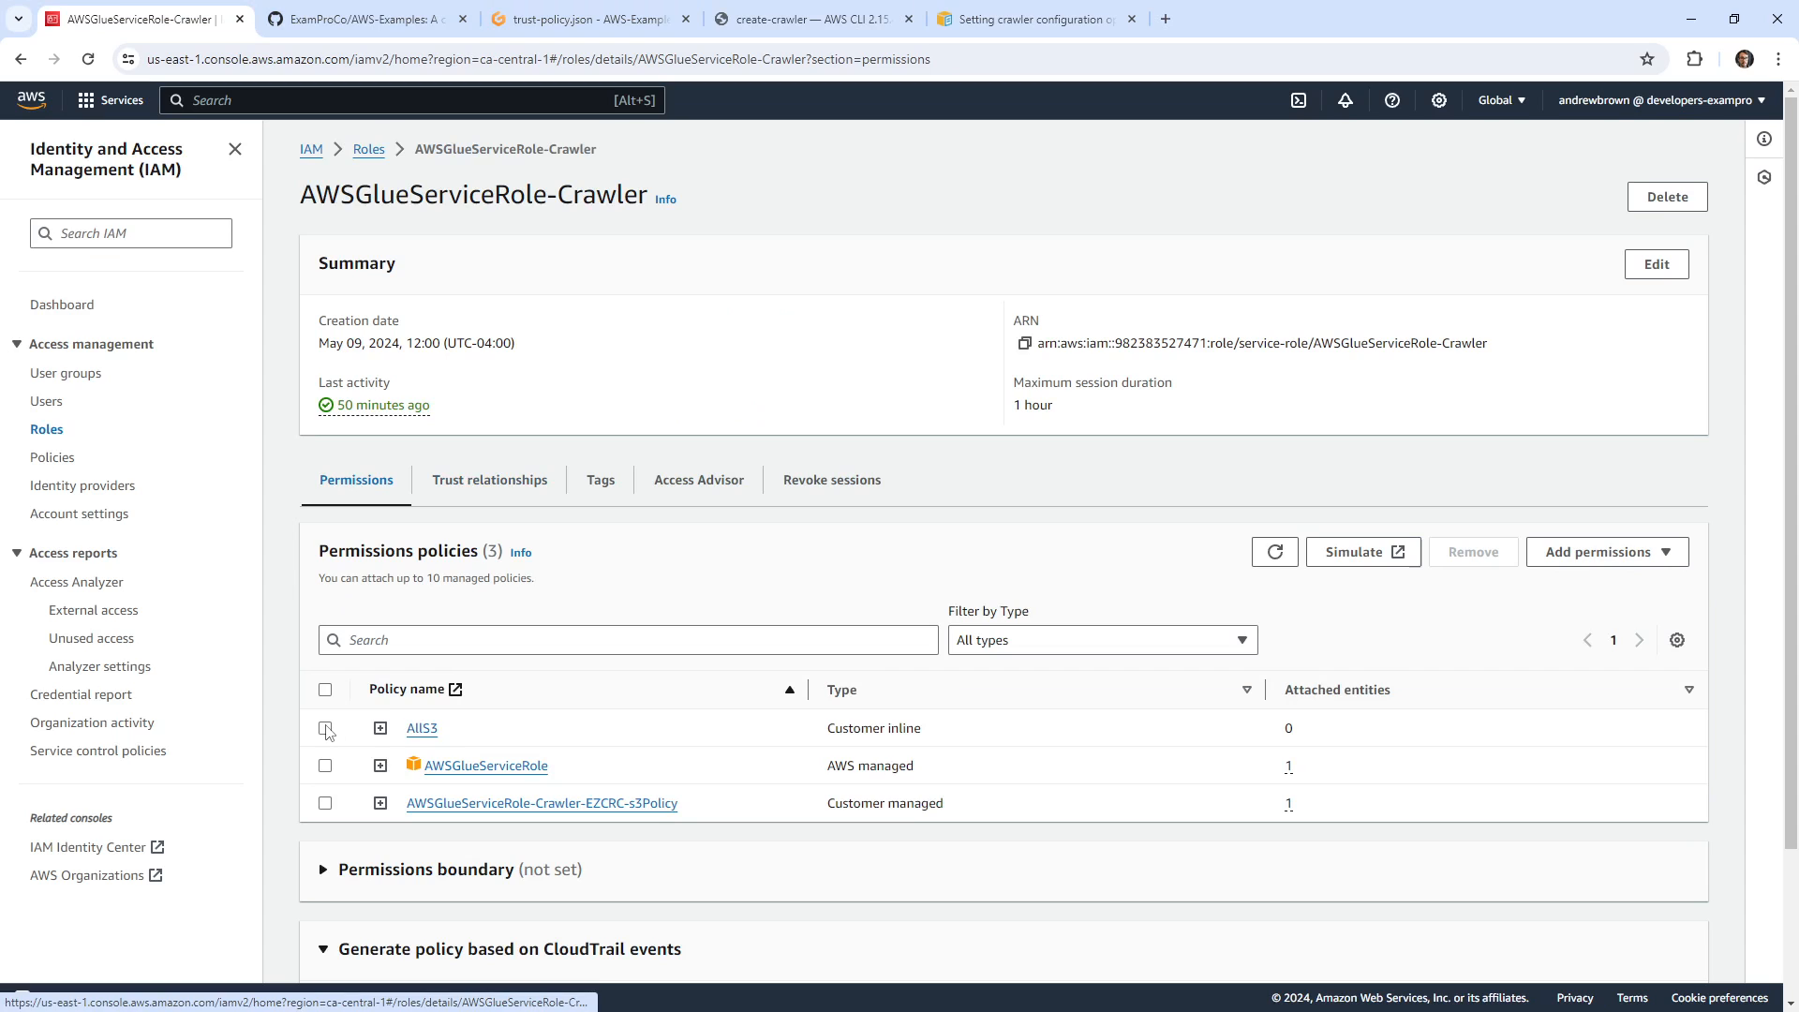
click(434, 727)
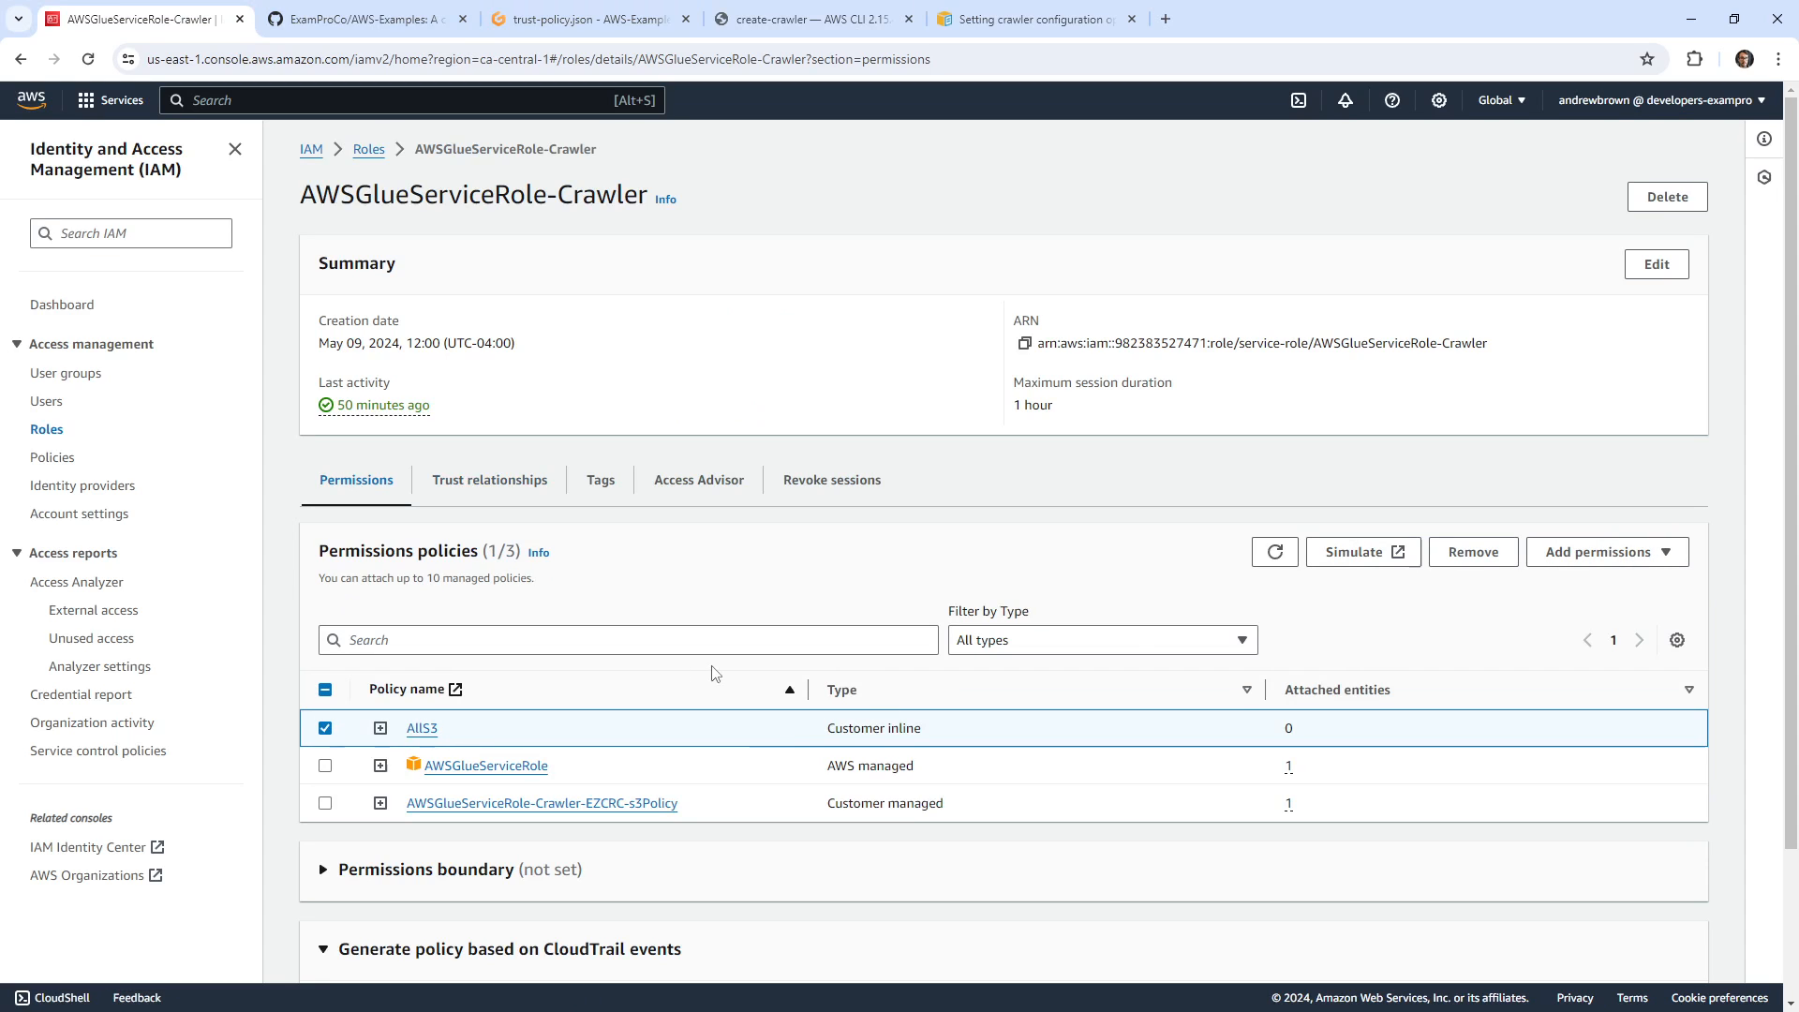
click(1450, 569)
click(903, 614)
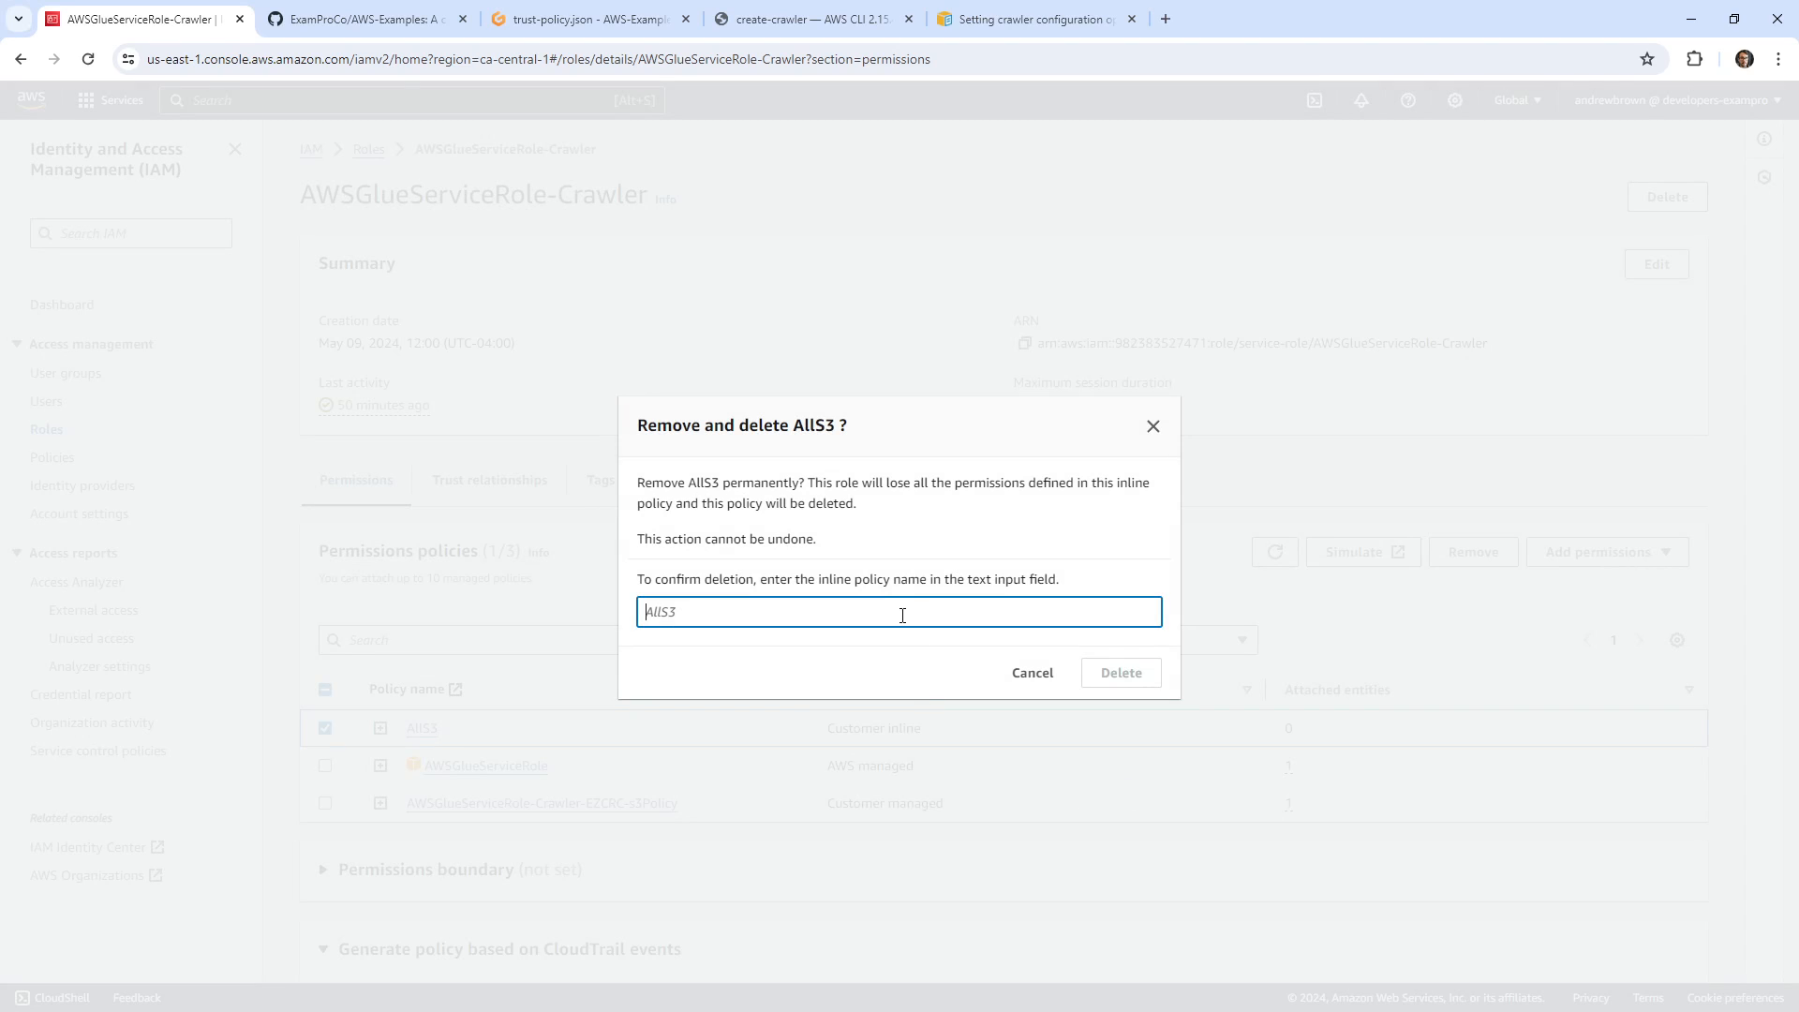
text(AllS3)
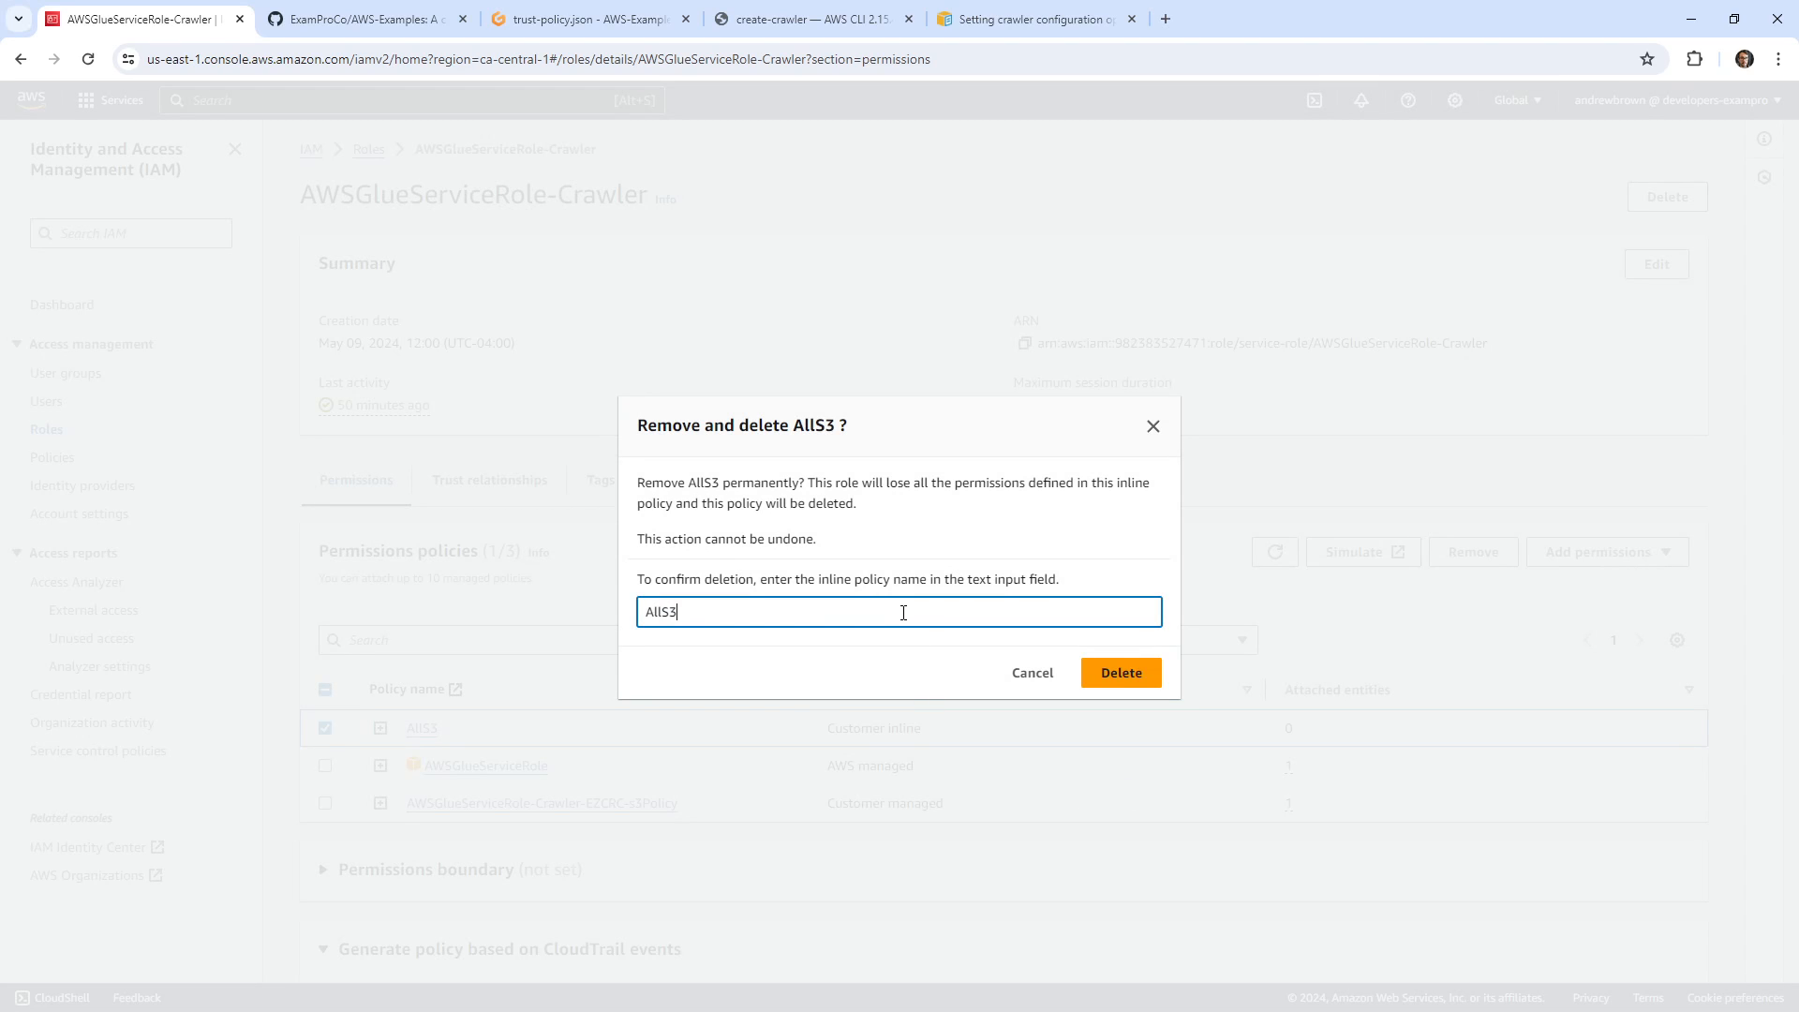
click(1087, 673)
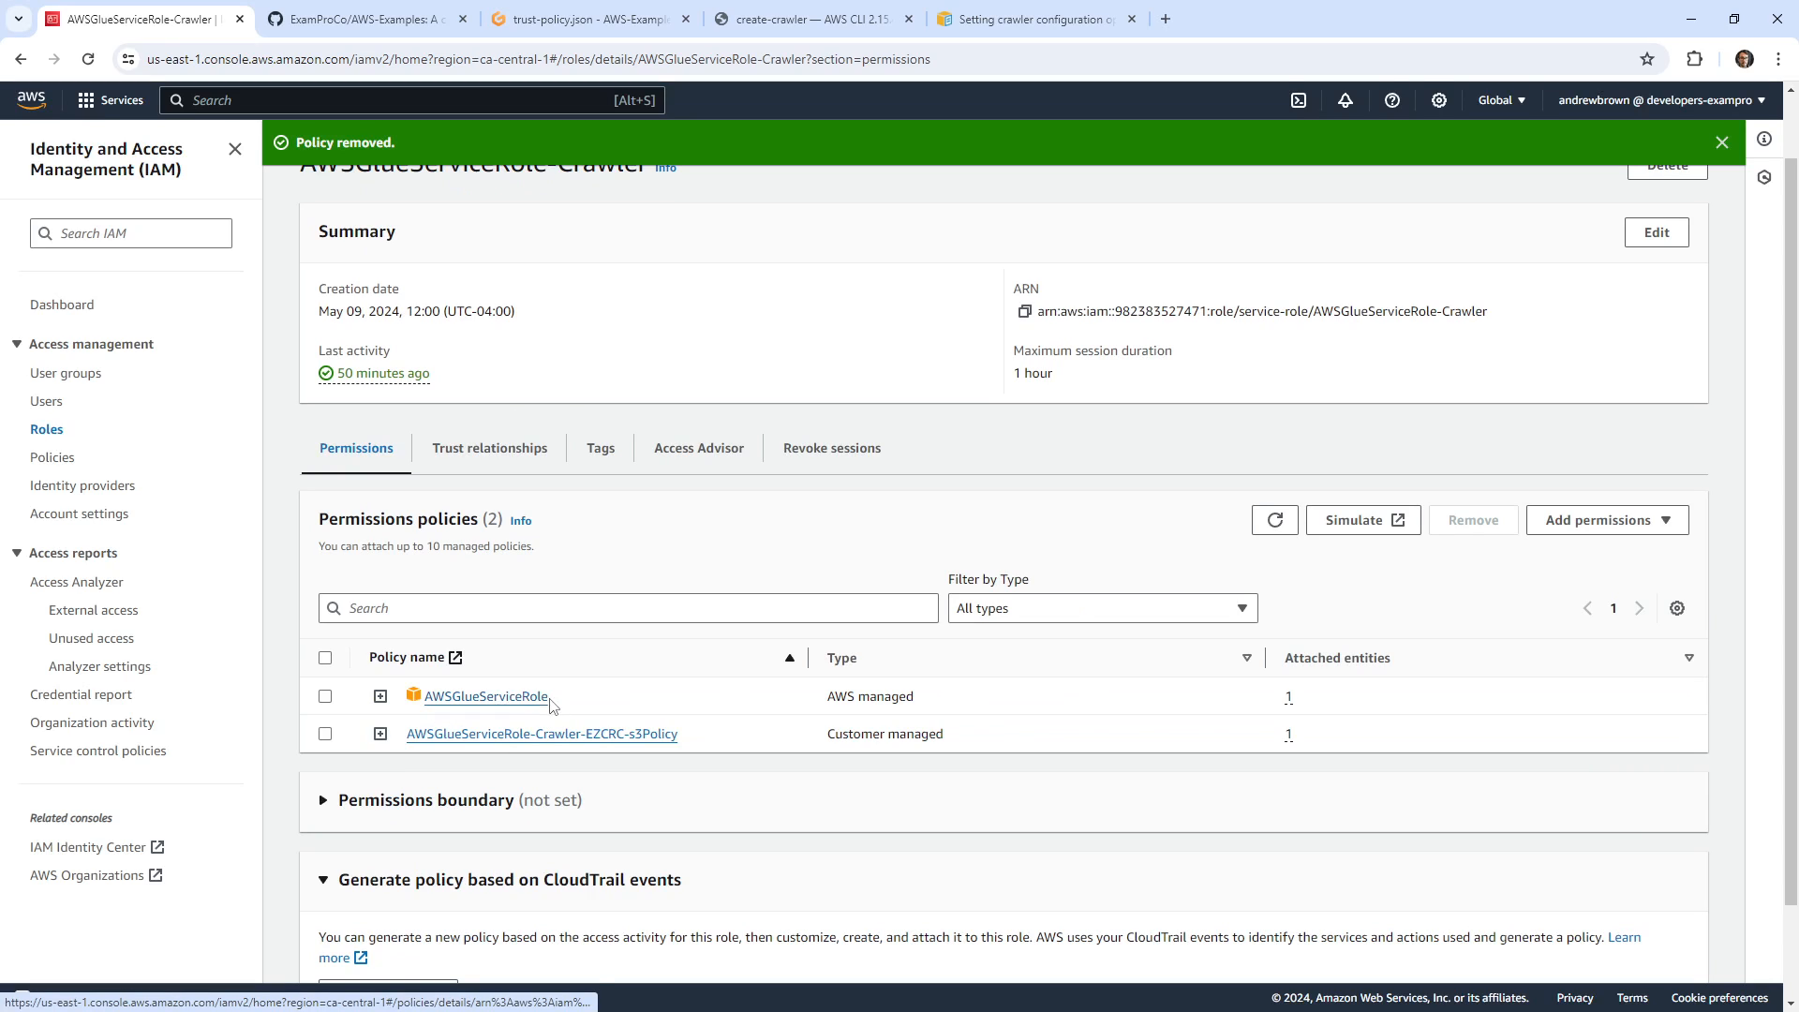
Expand the AWSGlueServiceRole-Crawler-EZCRC-s3Policy, copy its full JSON, and switch back to the Gitpod workspace.
drag(575, 705, 410, 703)
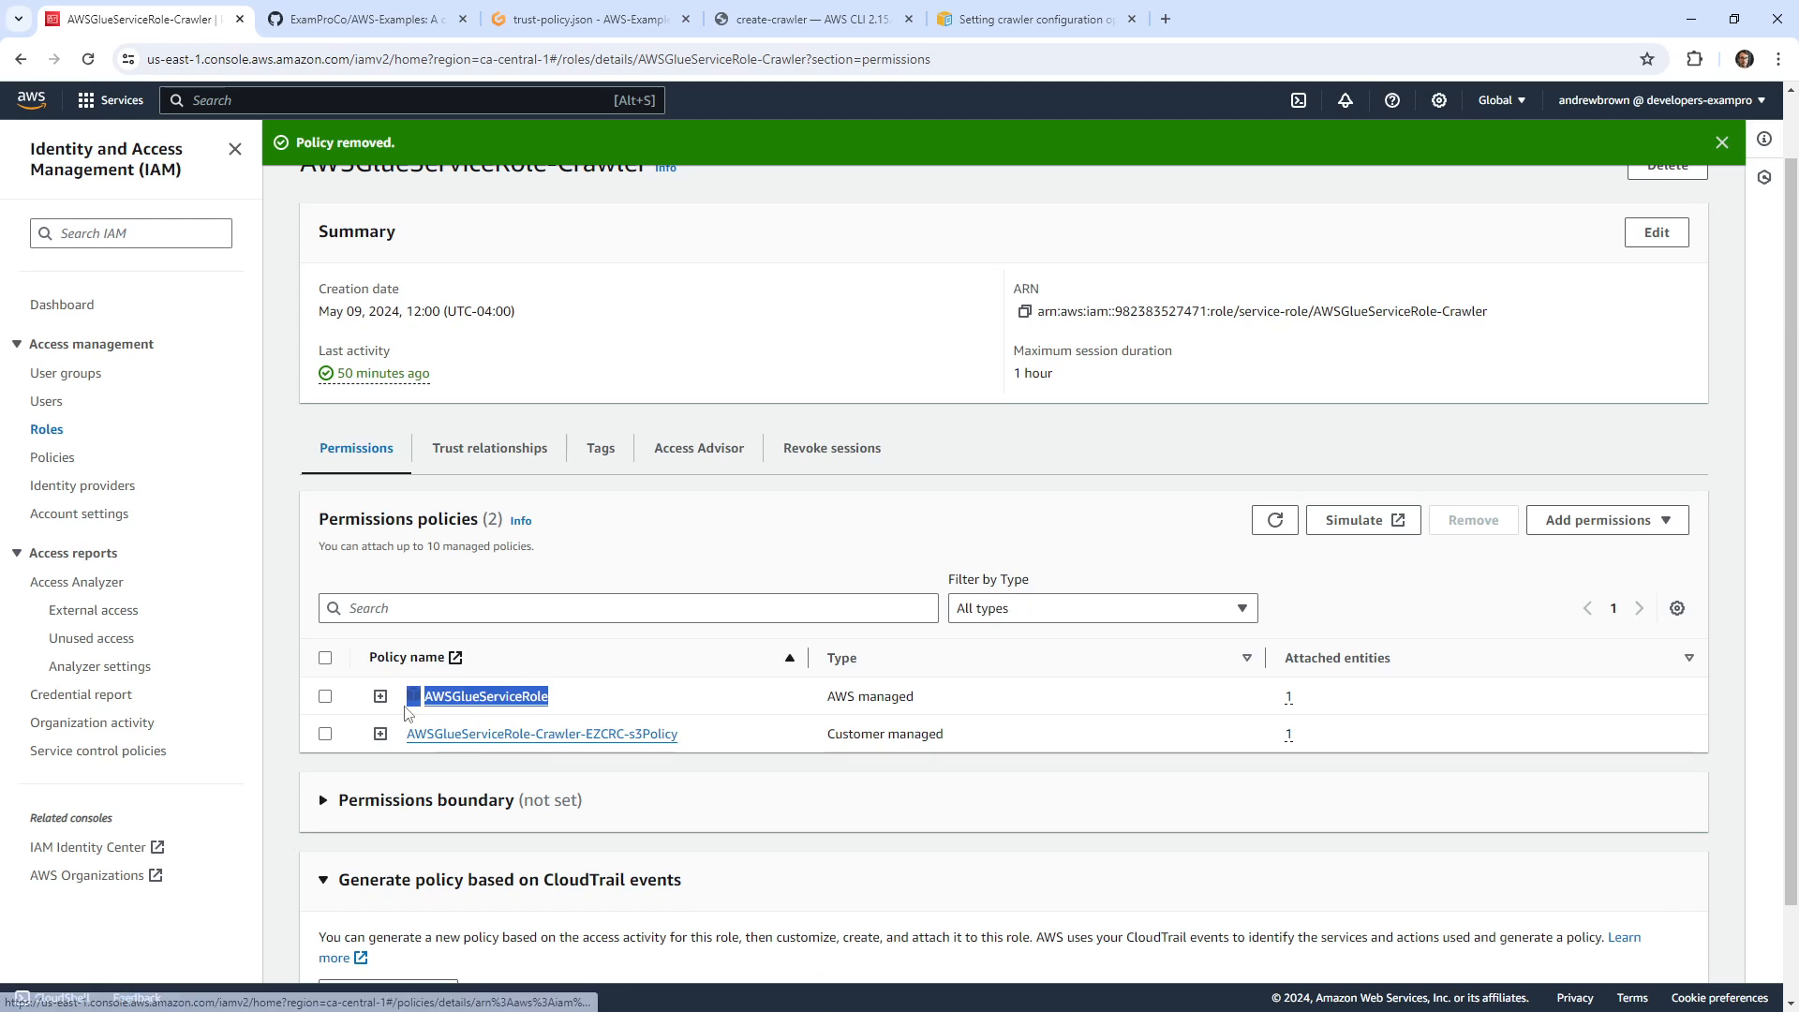
click(380, 734)
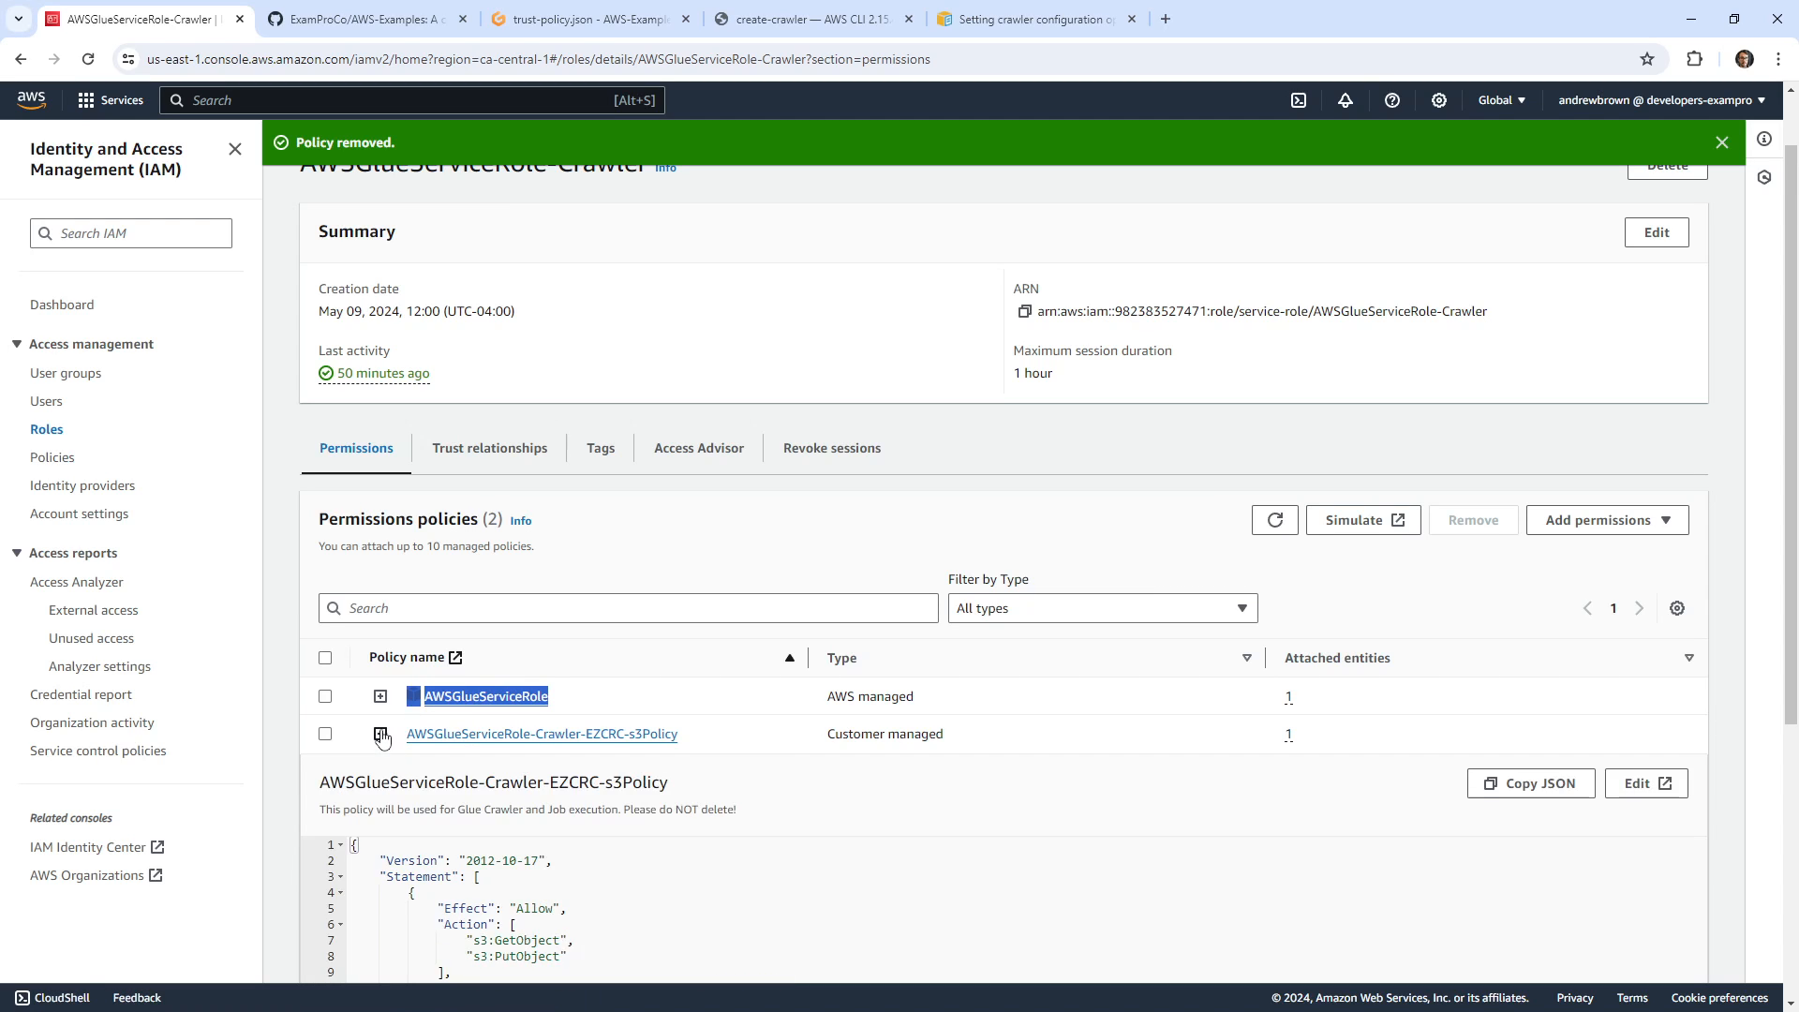
scroll(375, 731, down, 5)
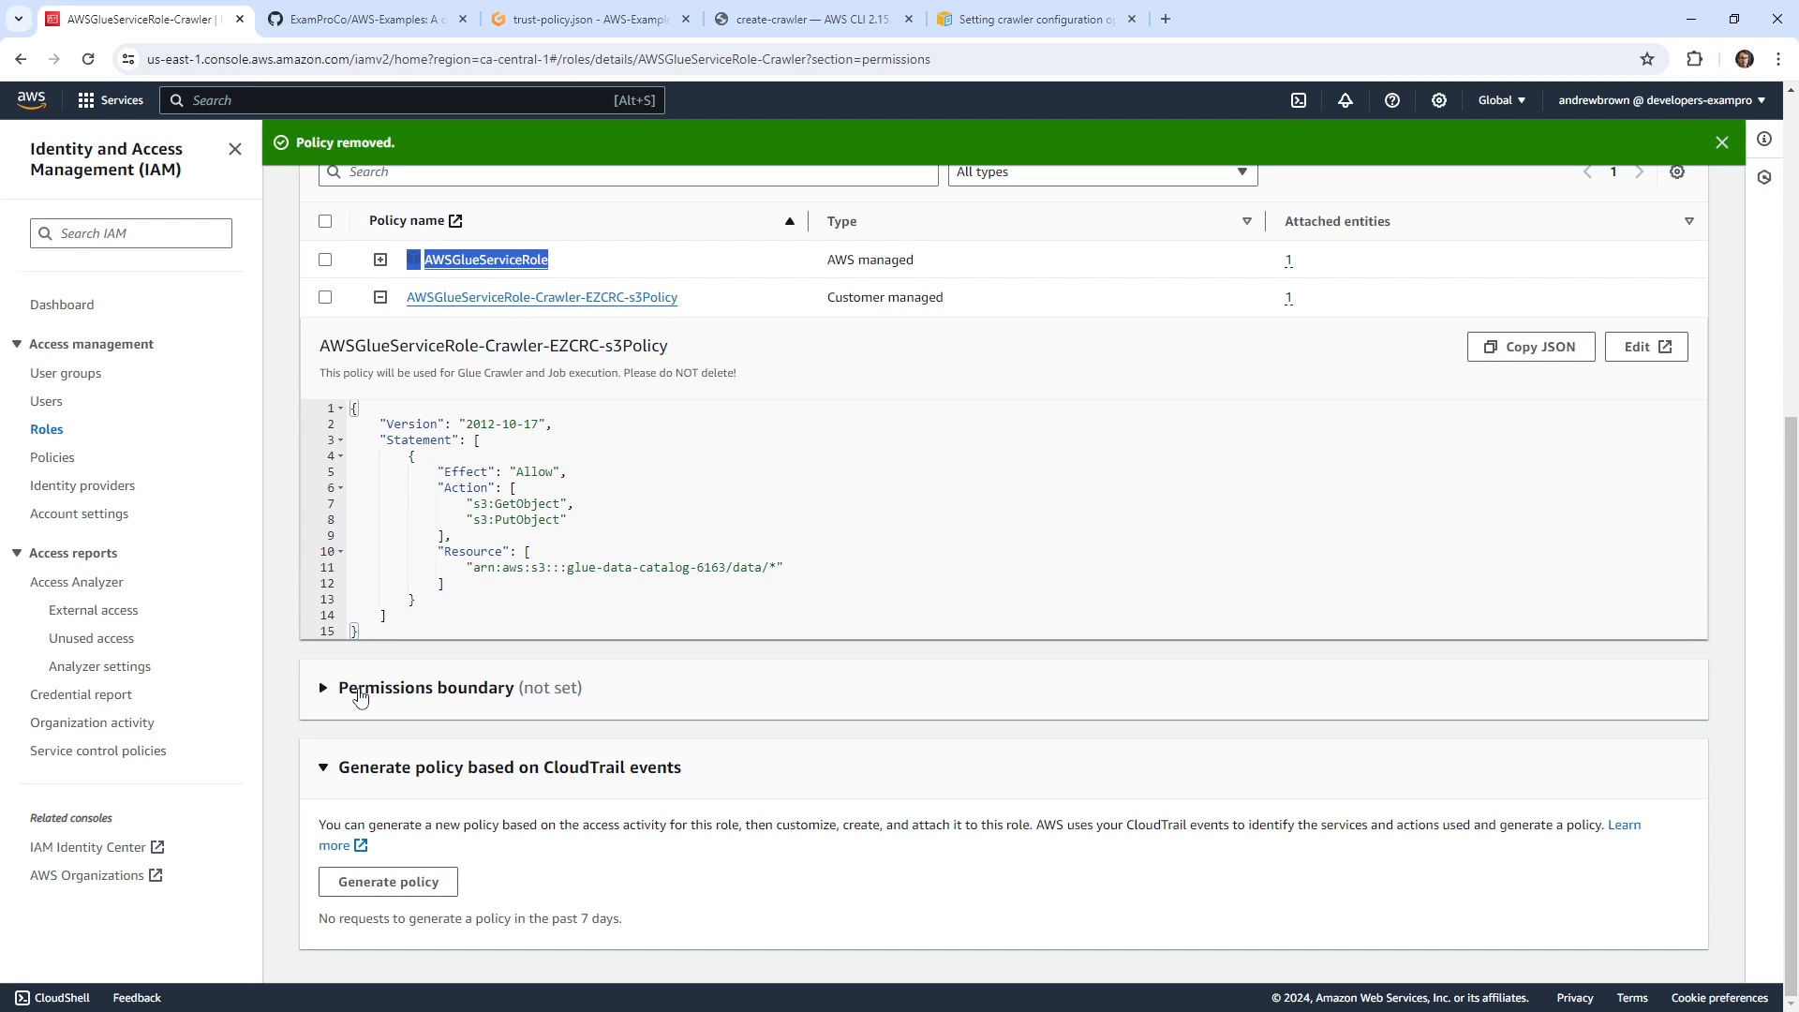
drag(376, 633, 349, 409)
key(ctrl+c)
click(614, 21)
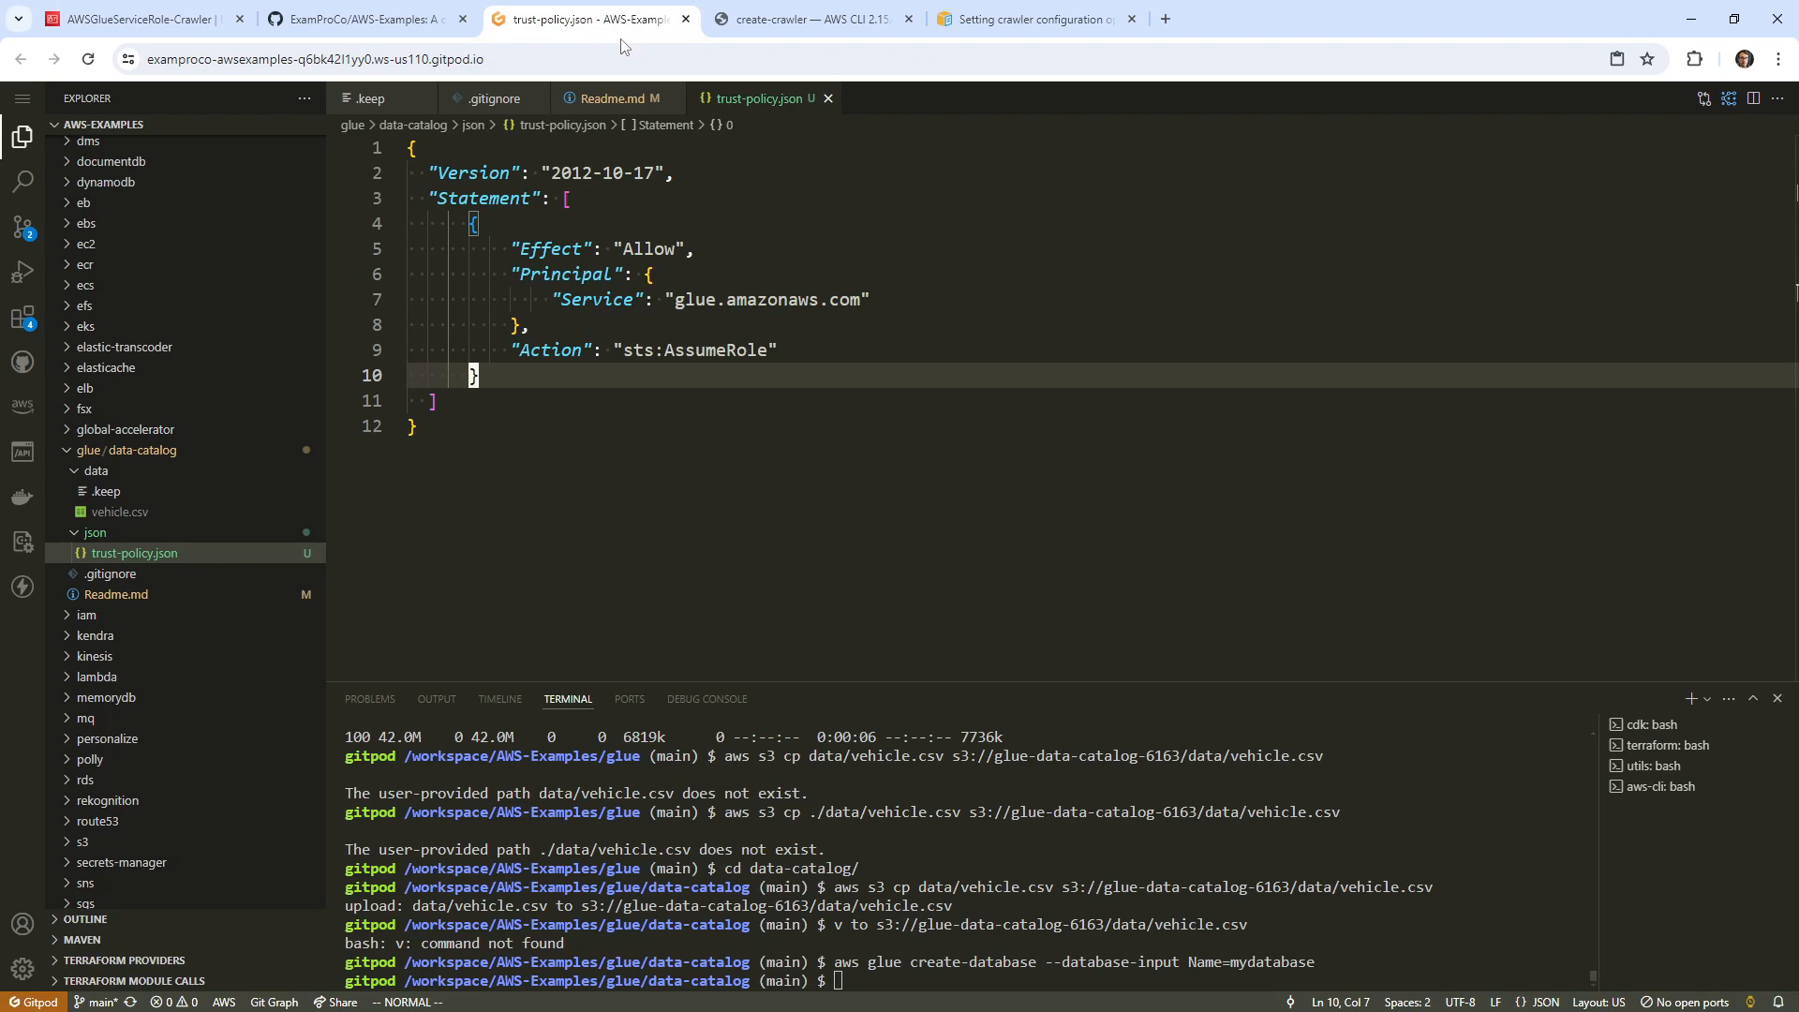
Create policy.json in the json folder and paste the copied S3 policy into it.
right_click(161, 532)
click(214, 502)
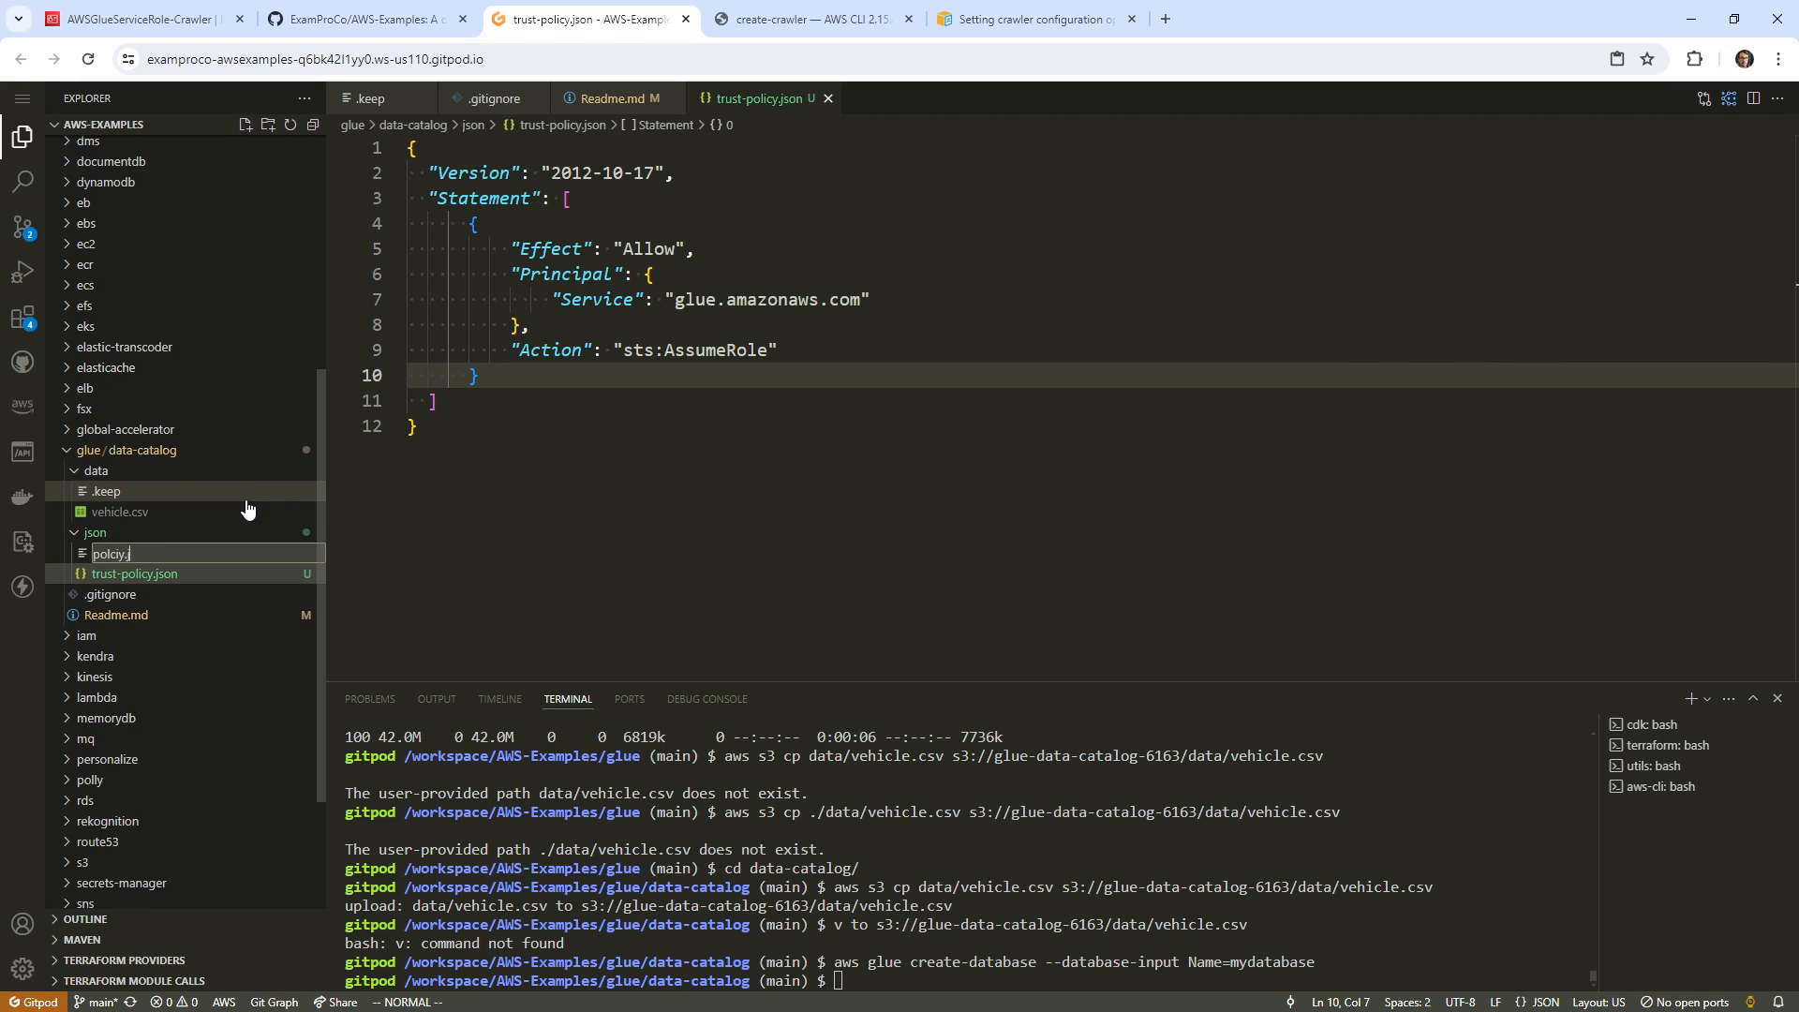
text(policy.json)
key(Return)
right_click(614, 343)
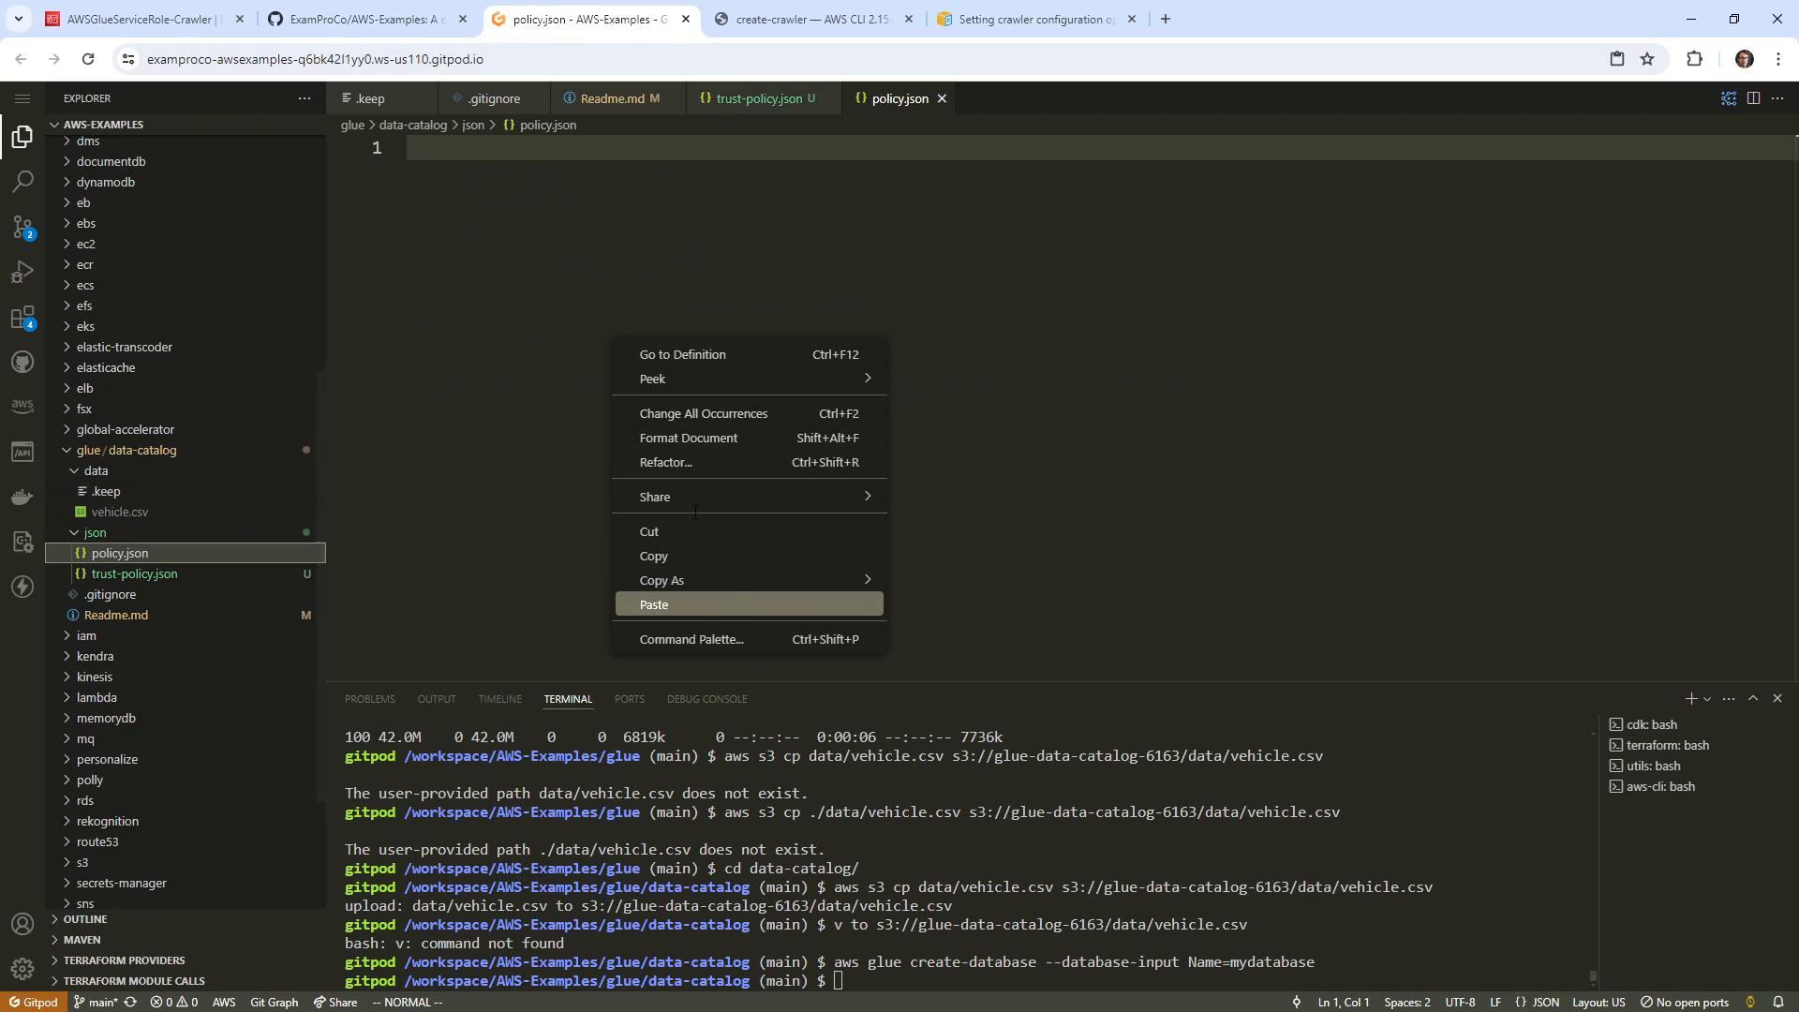
click(655, 604)
click(896, 401)
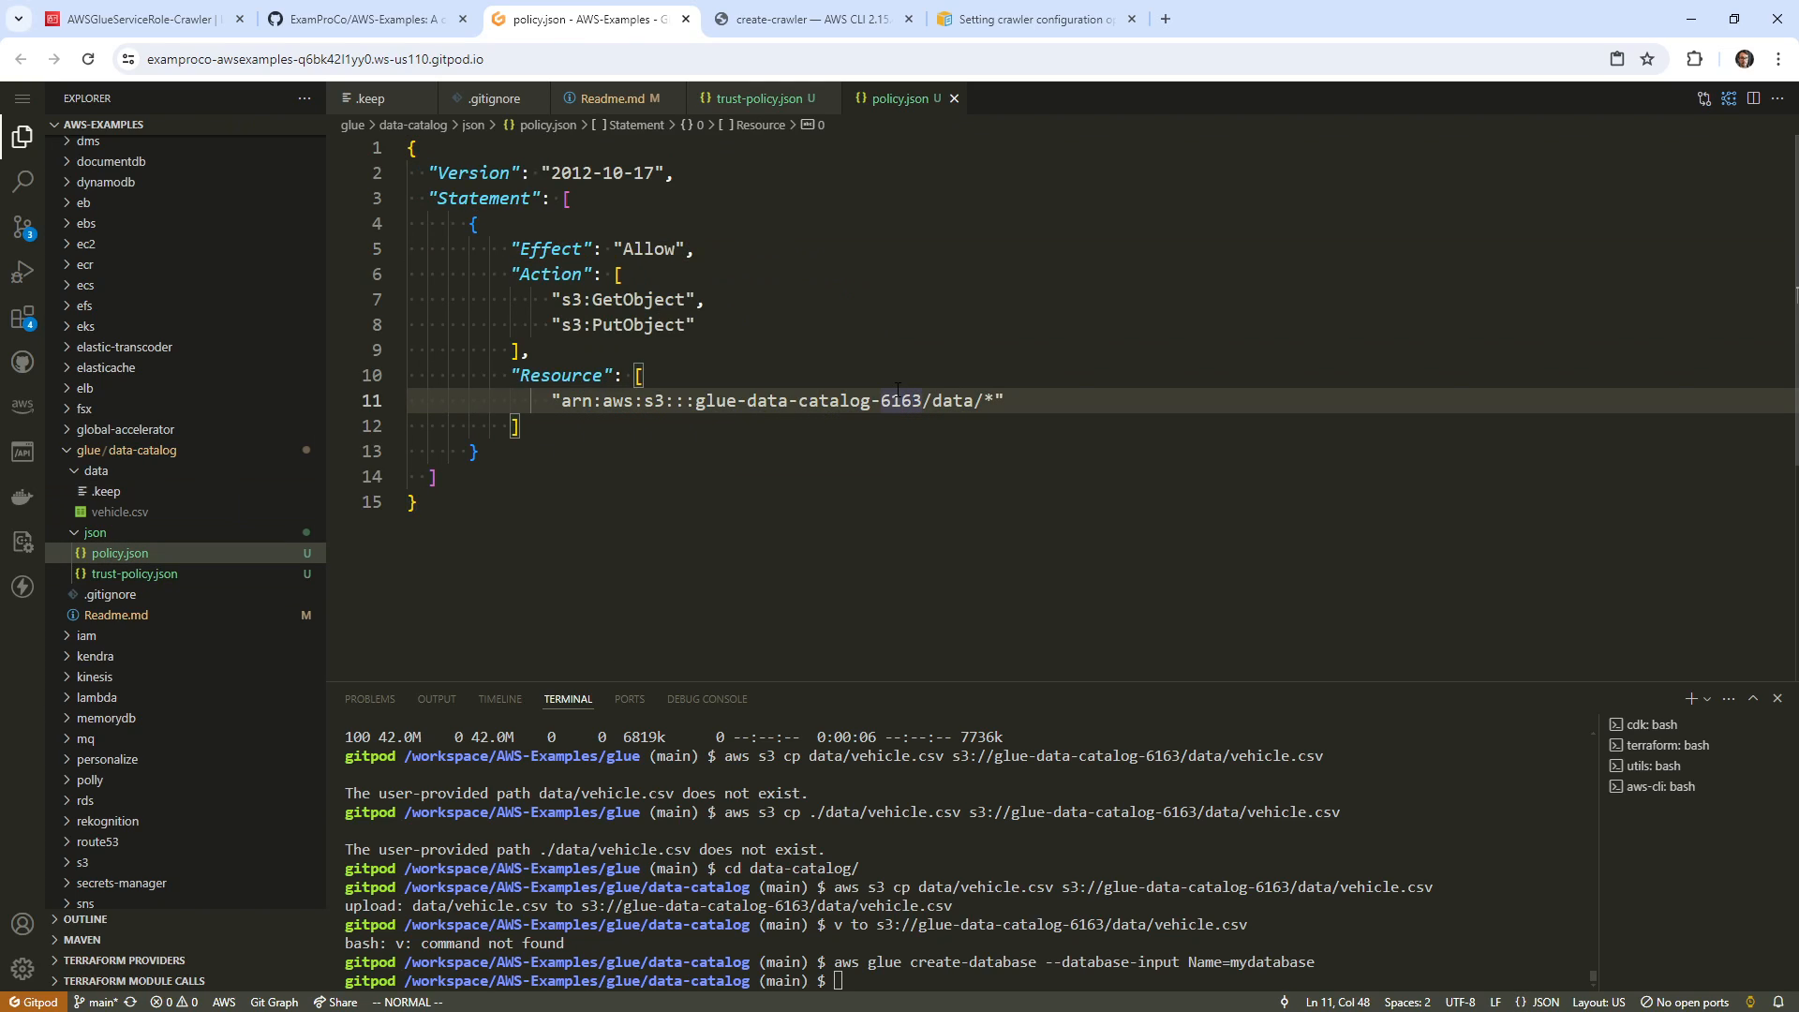
Compare the bucket name in the Readme's S3 Bucket command with the resource ARN in policy.json.
click(613, 98)
scroll(656, 328, up, 8)
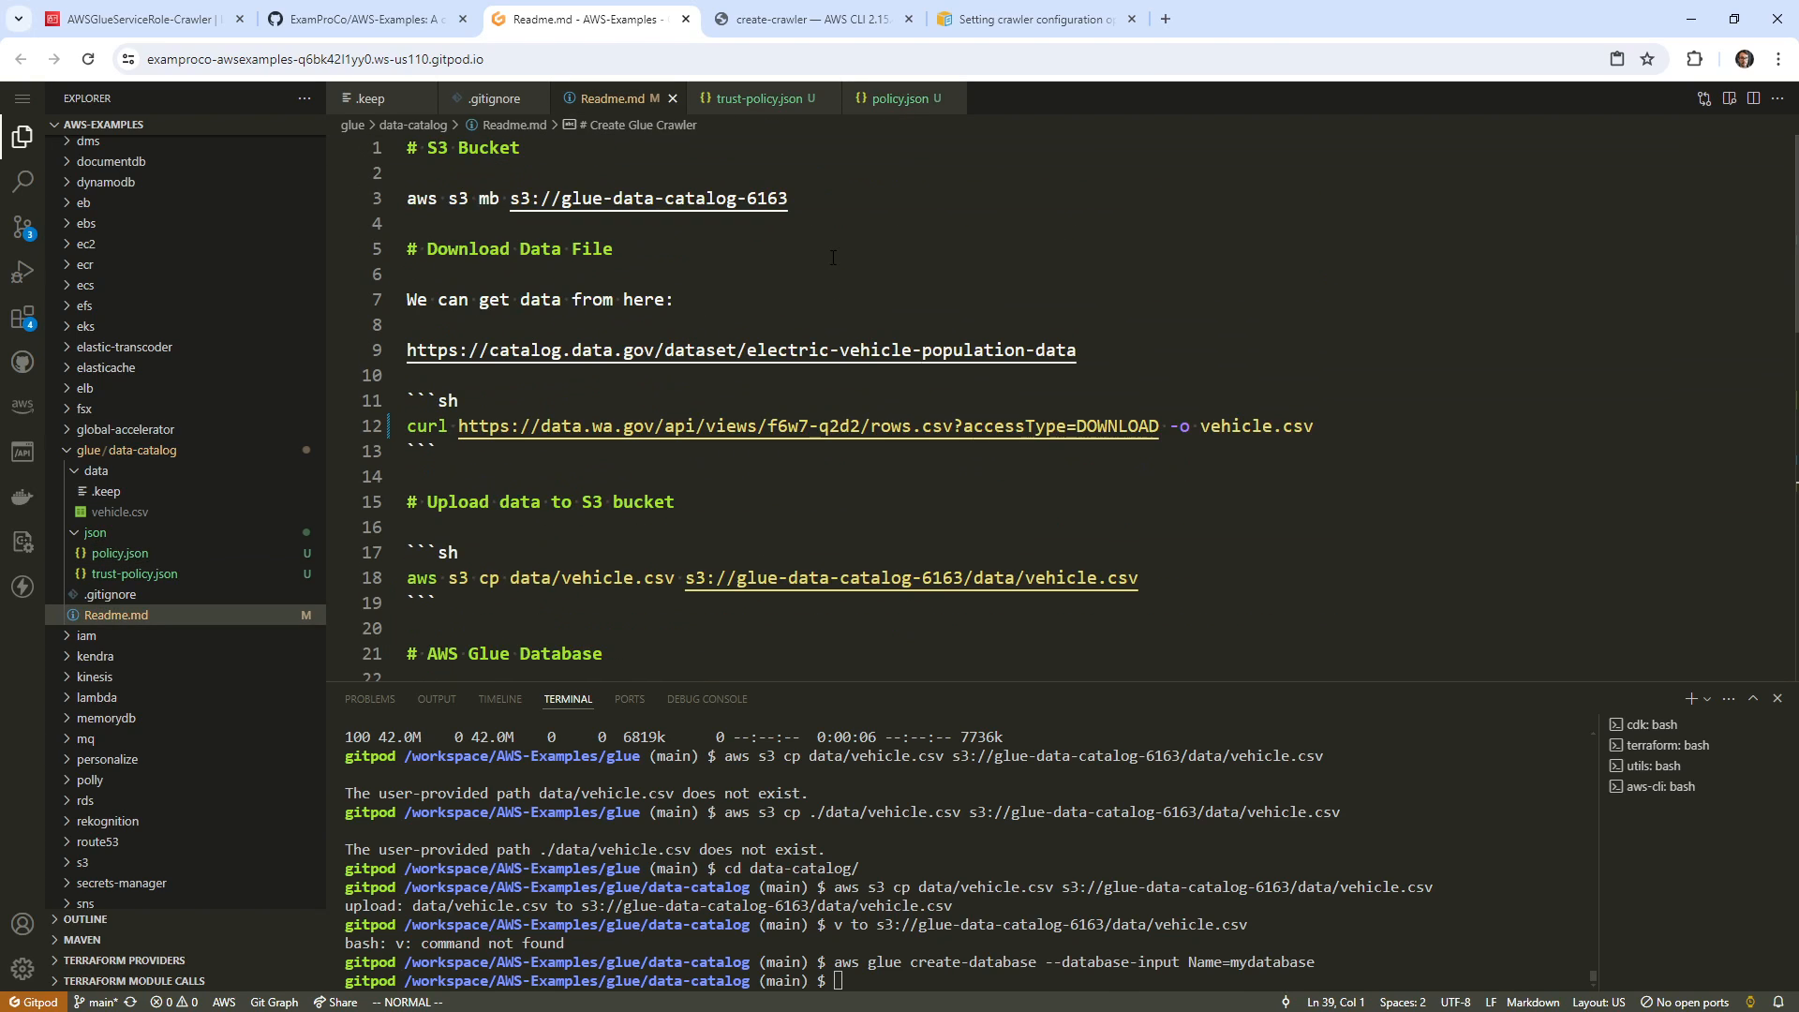
drag(787, 197, 512, 198)
click(787, 98)
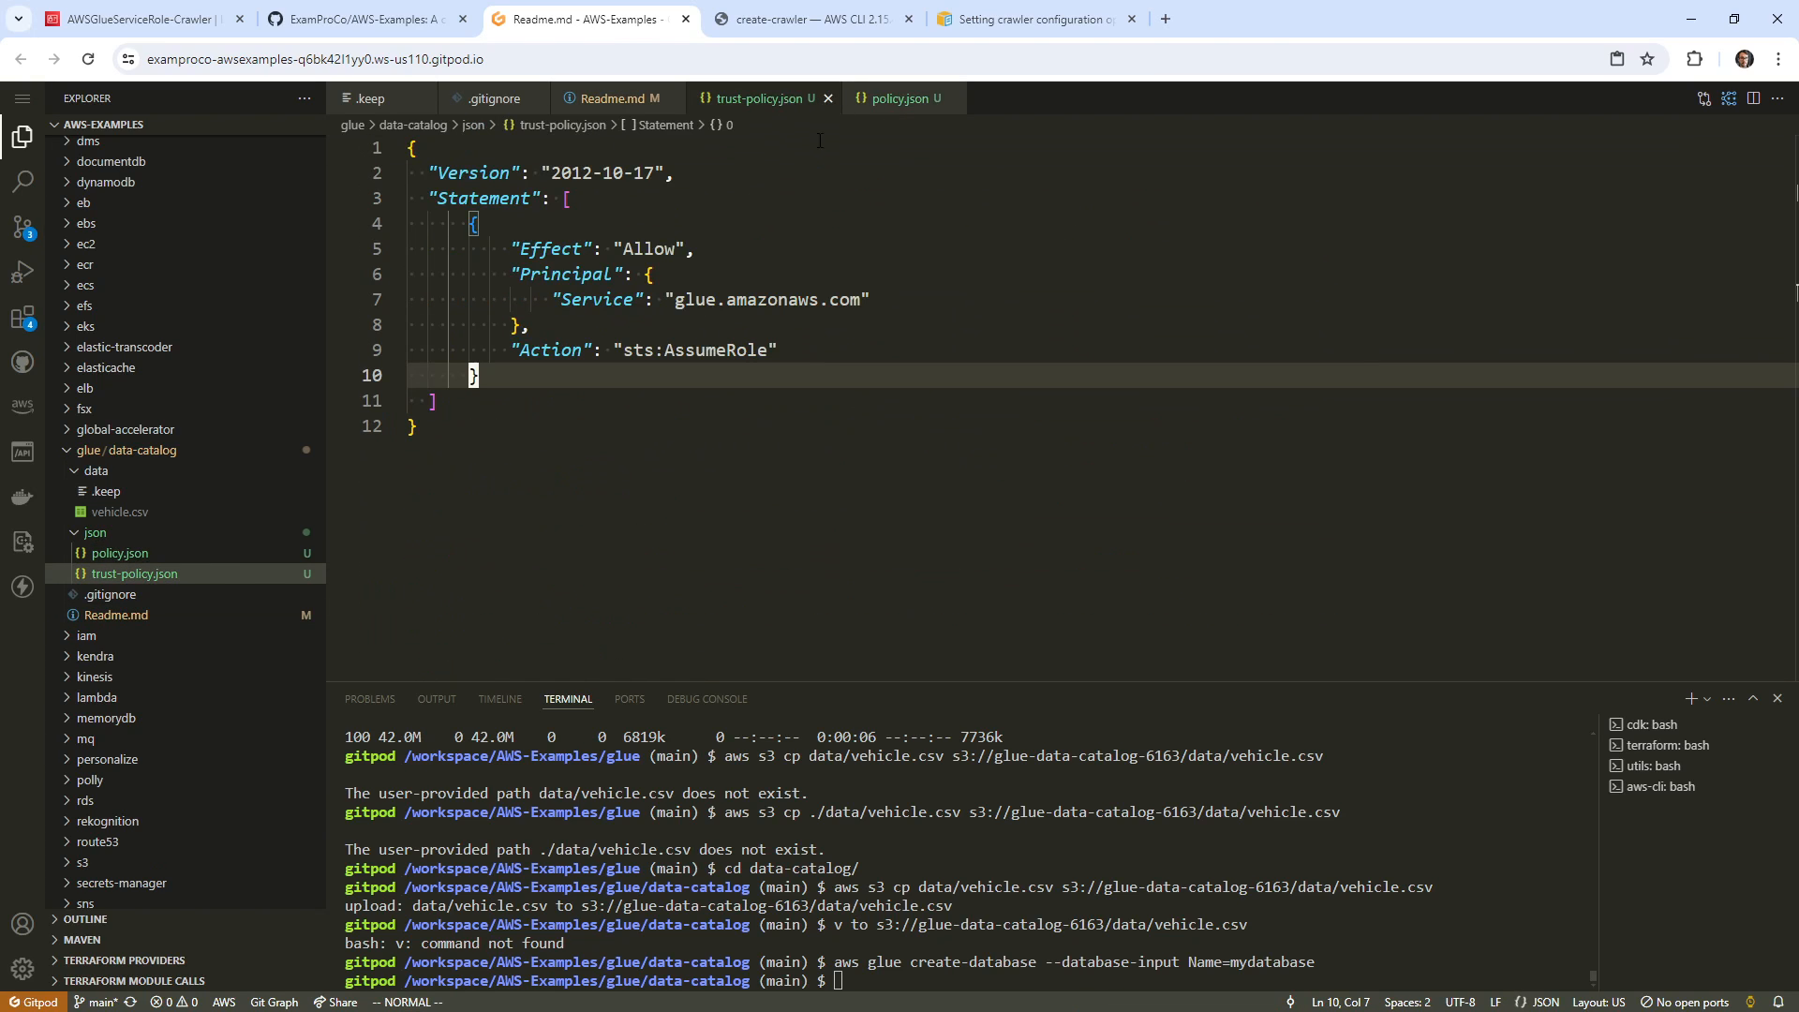
click(896, 99)
click(914, 350)
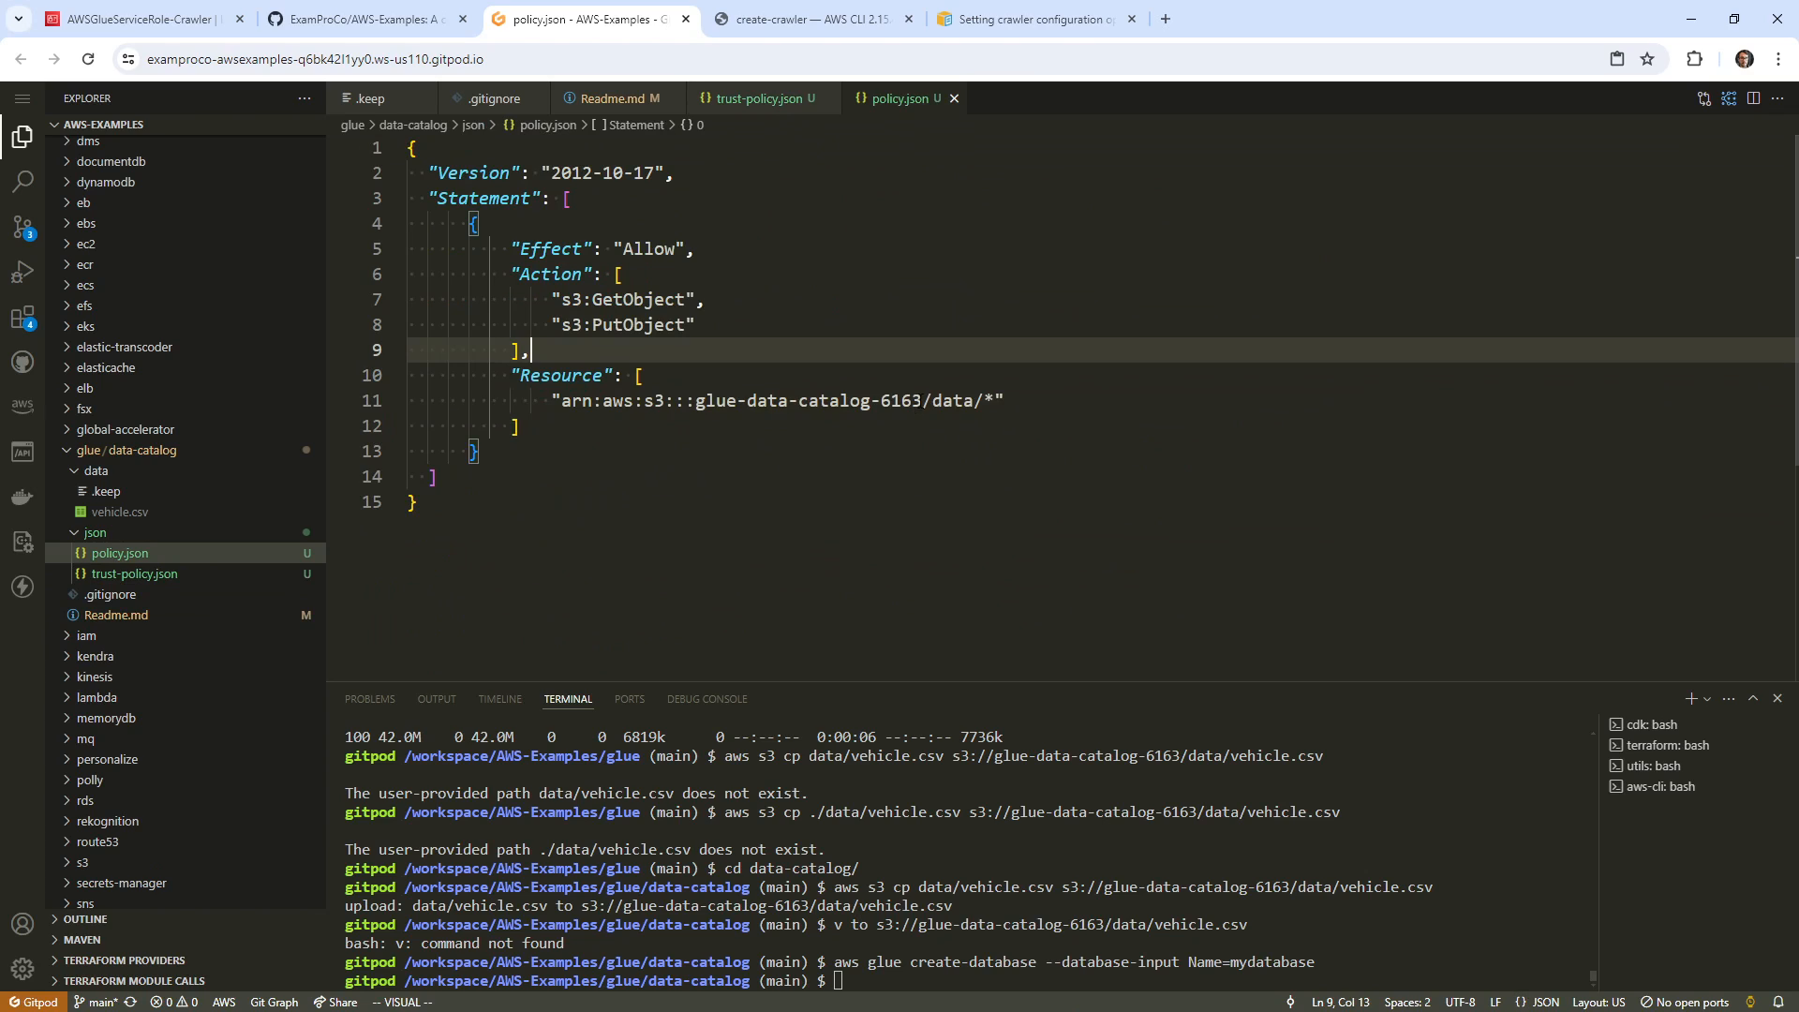
drag(923, 401, 747, 400)
click(474, 451)
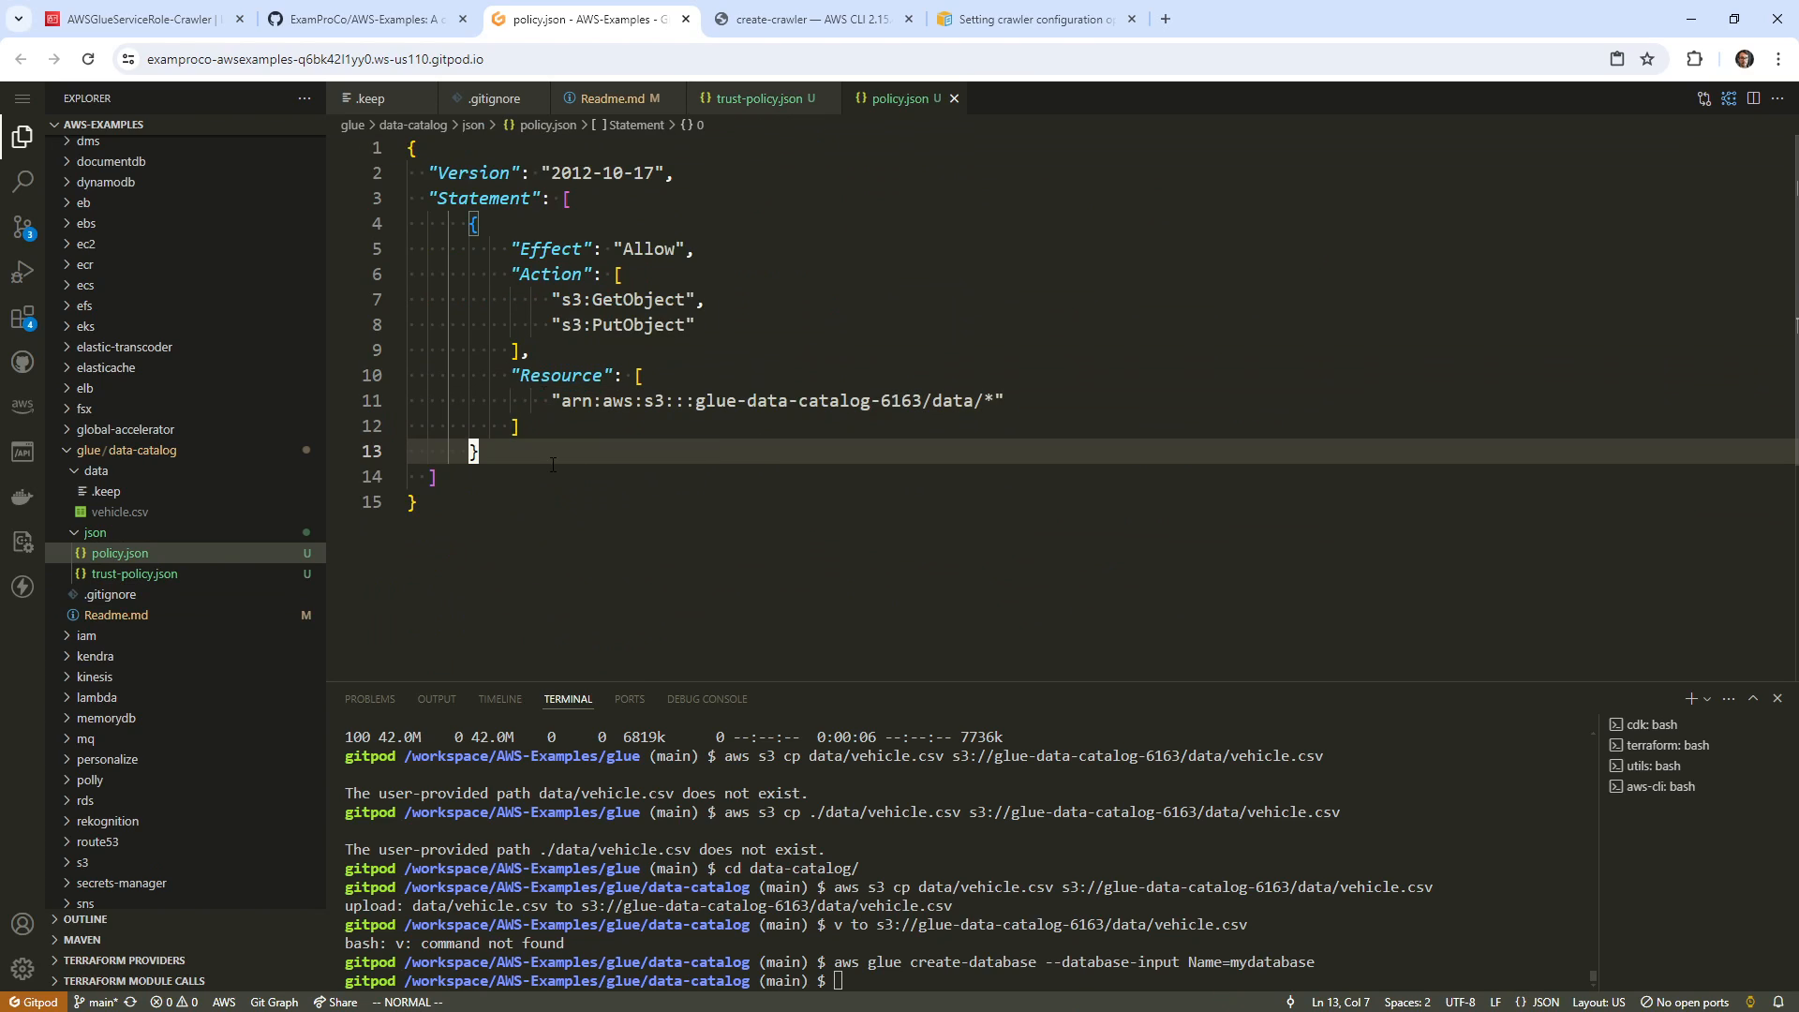
click(633, 99)
drag(787, 198, 640, 197)
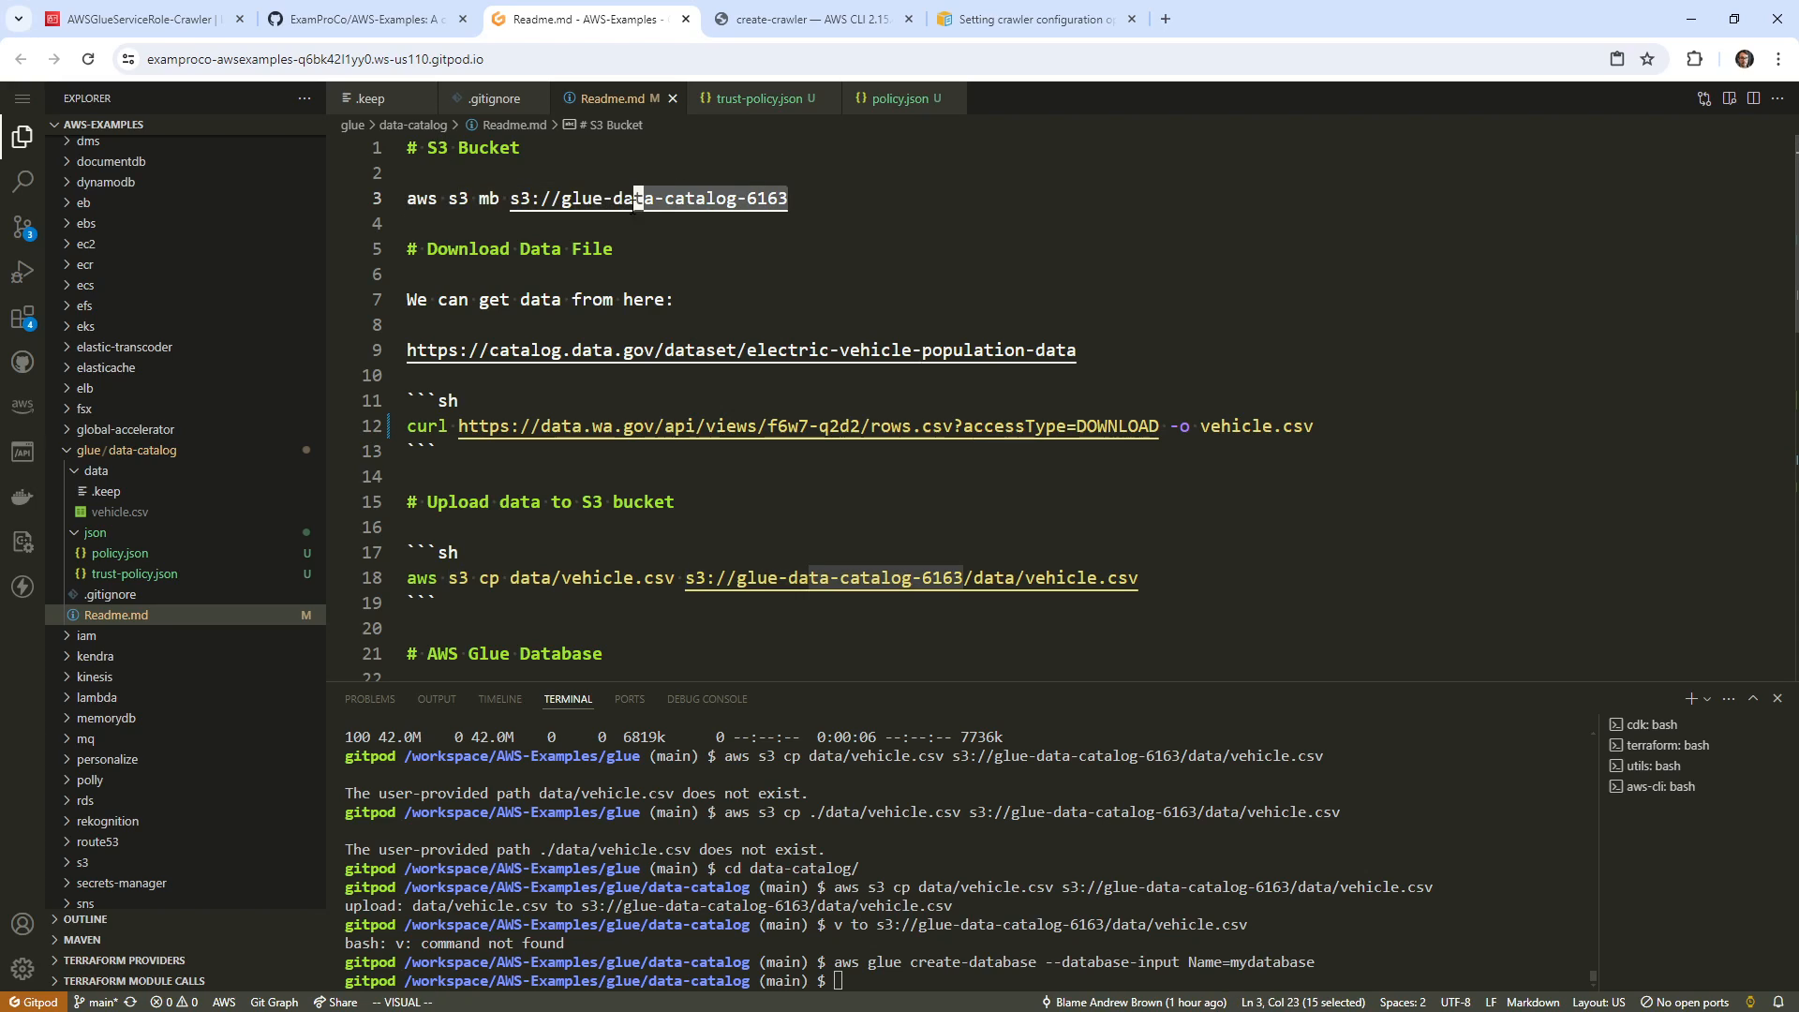
click(740, 101)
click(914, 99)
Change the resource in policy.json to arn:aws:s3:::glue-data-catalog-6163/* and return to the crawler role's permissions in IAM.
click(968, 401)
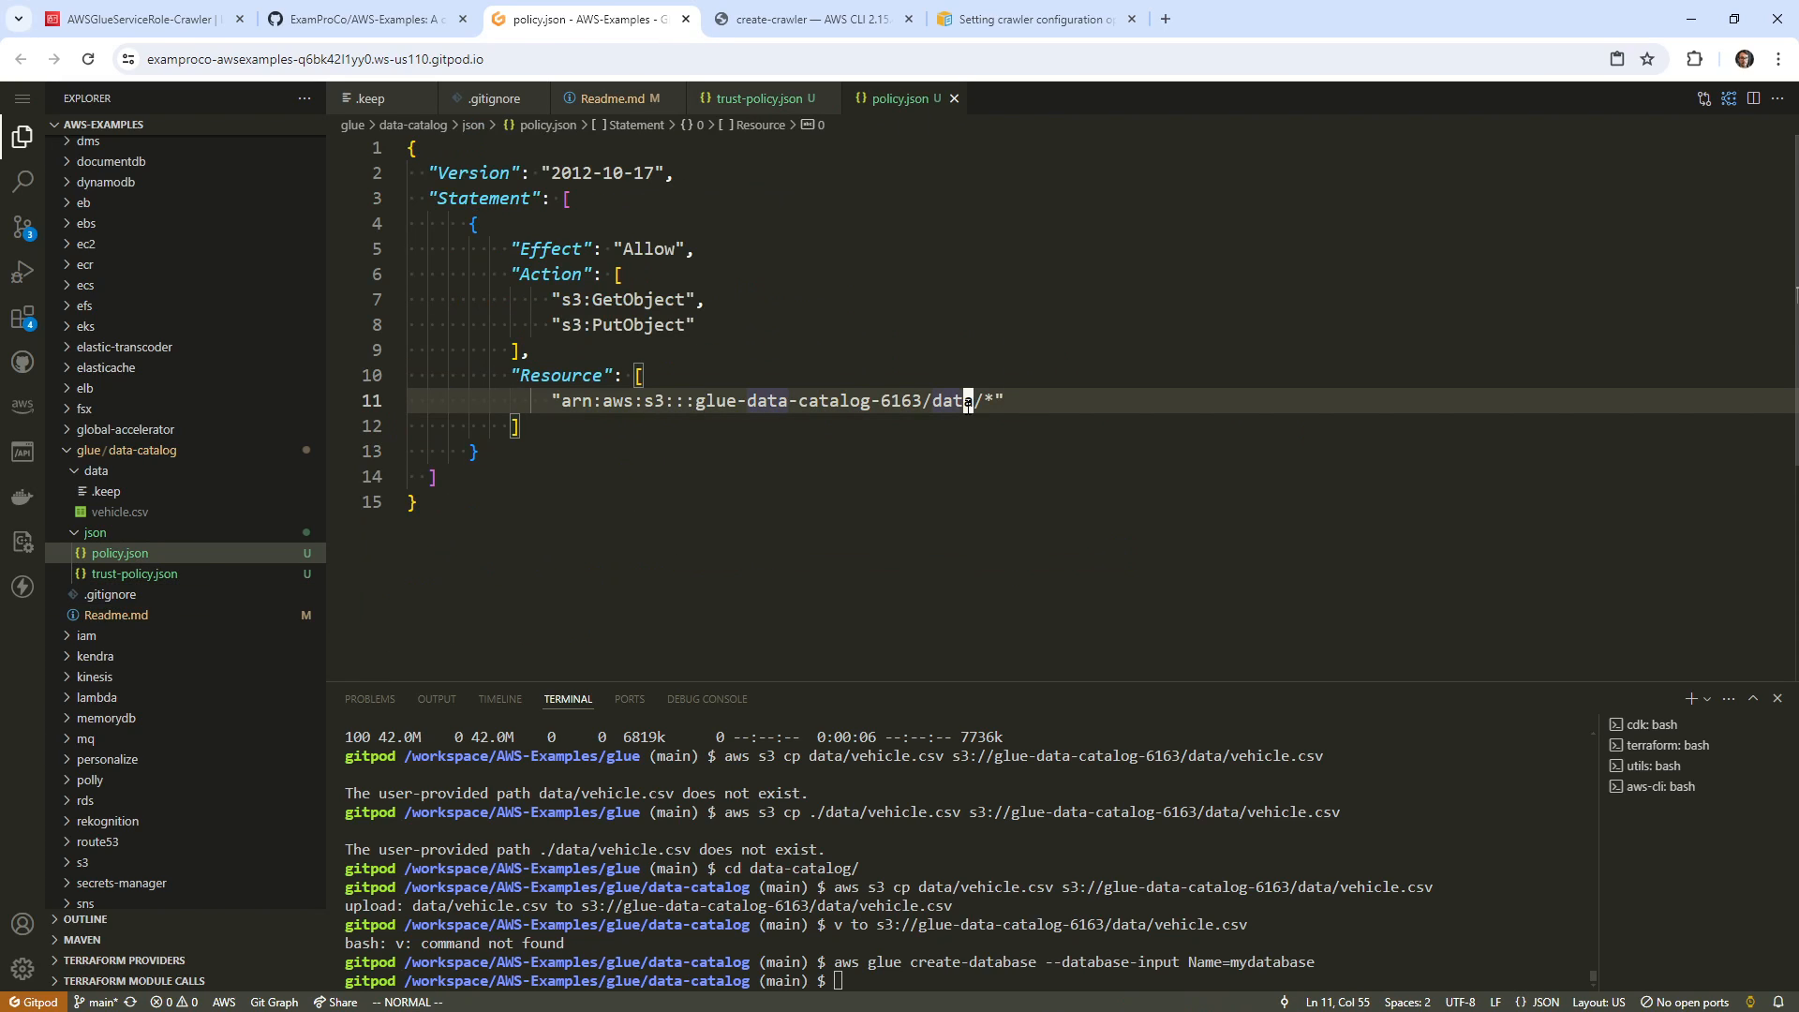
key(b)
key(d)
key(w)
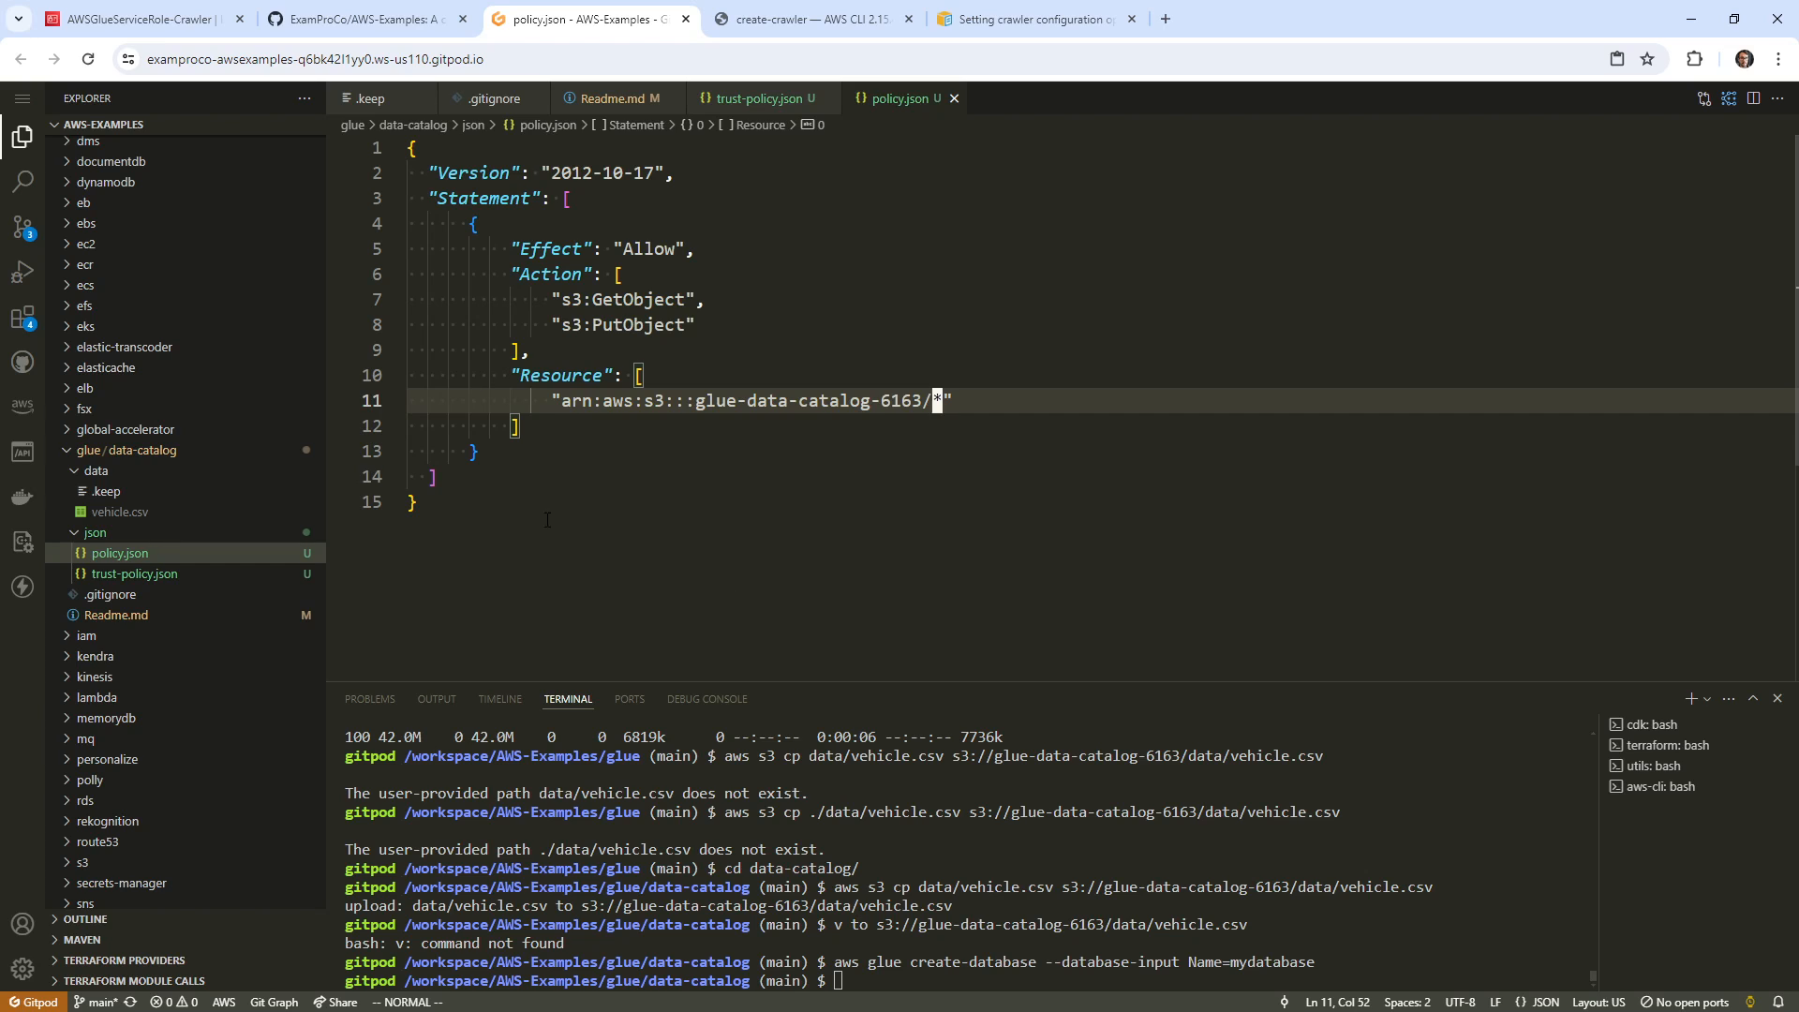
click(862, 349)
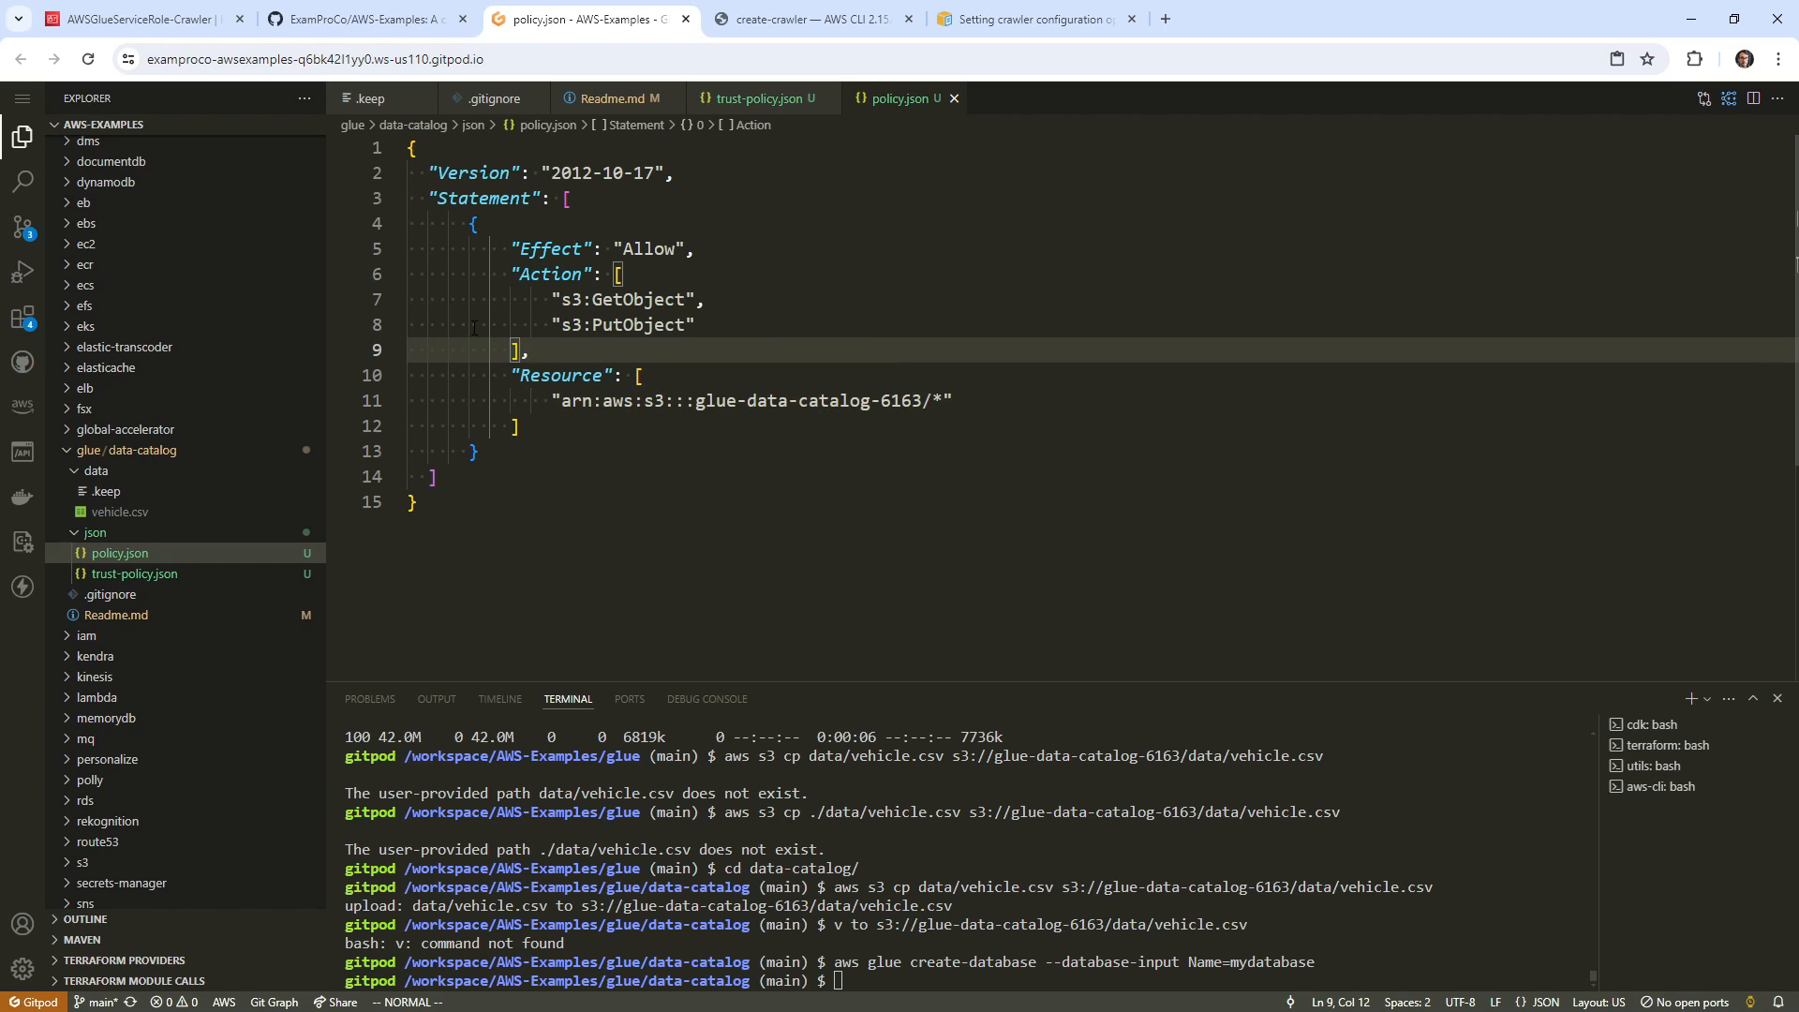
click(194, 28)
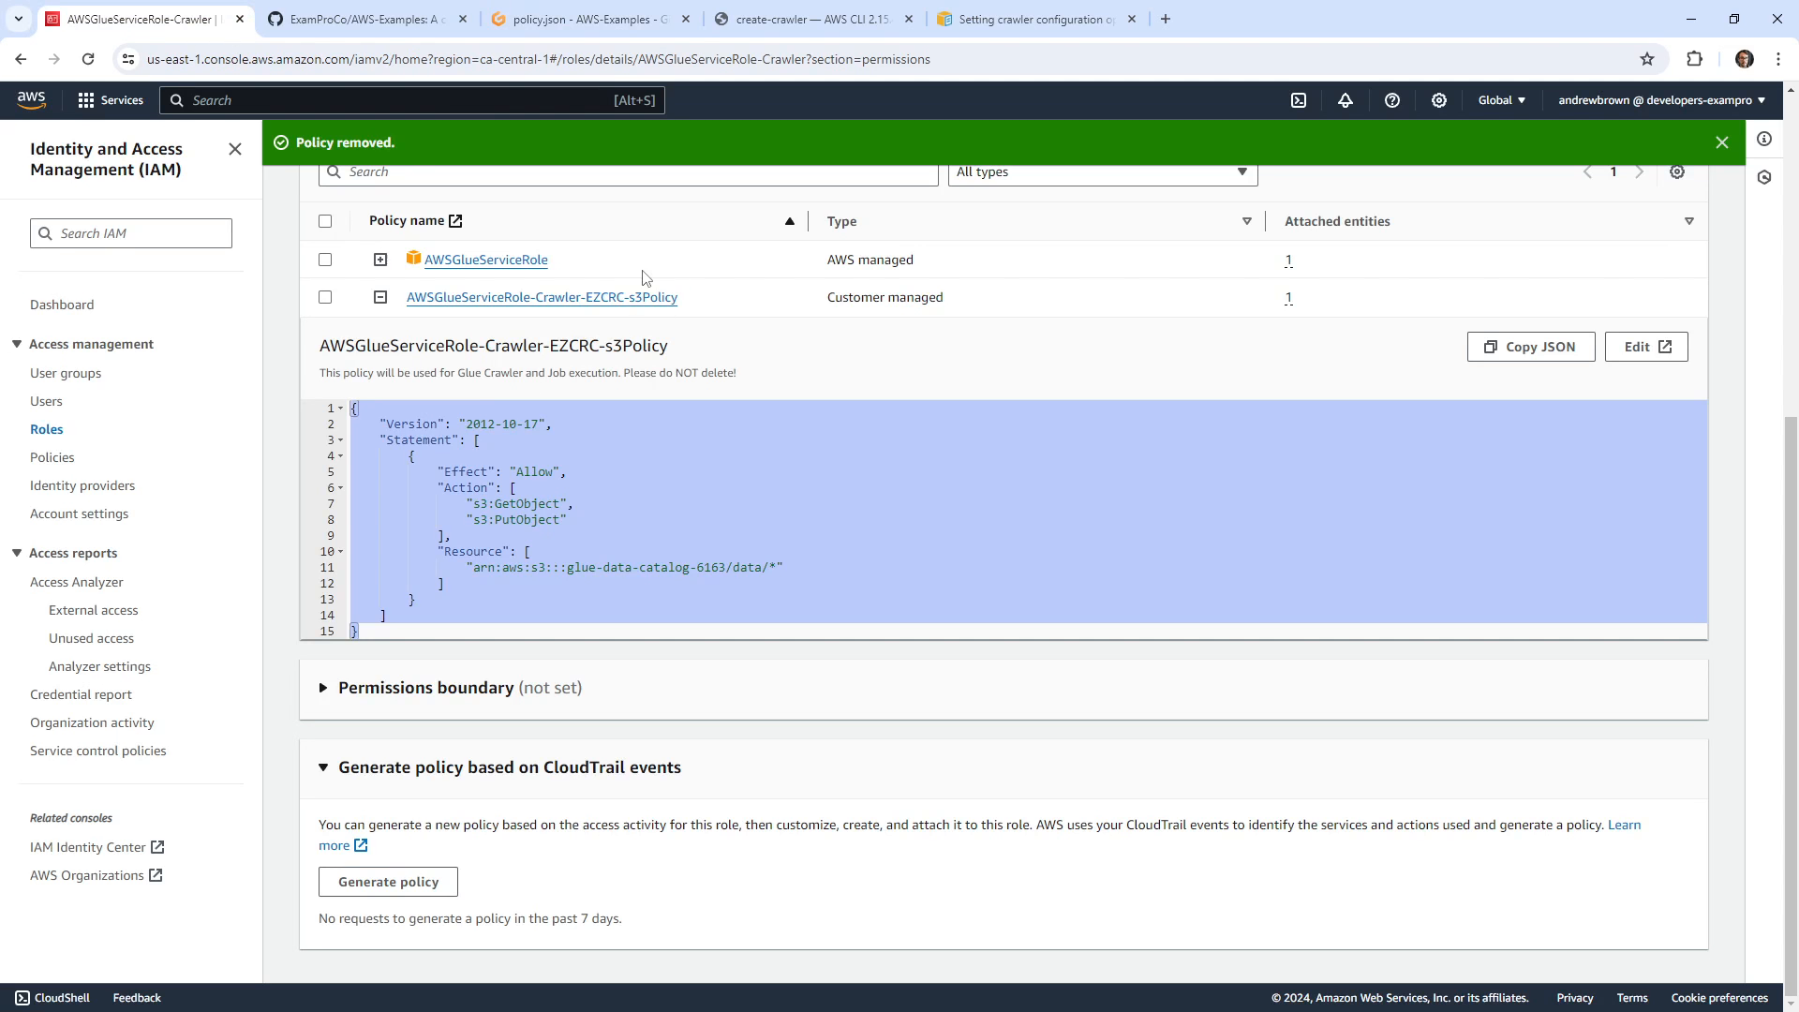
Return to the Gitpod workspace and add a "# Create IAM Role" heading above the Create Glue Crawler section of the Readme.
click(562, 19)
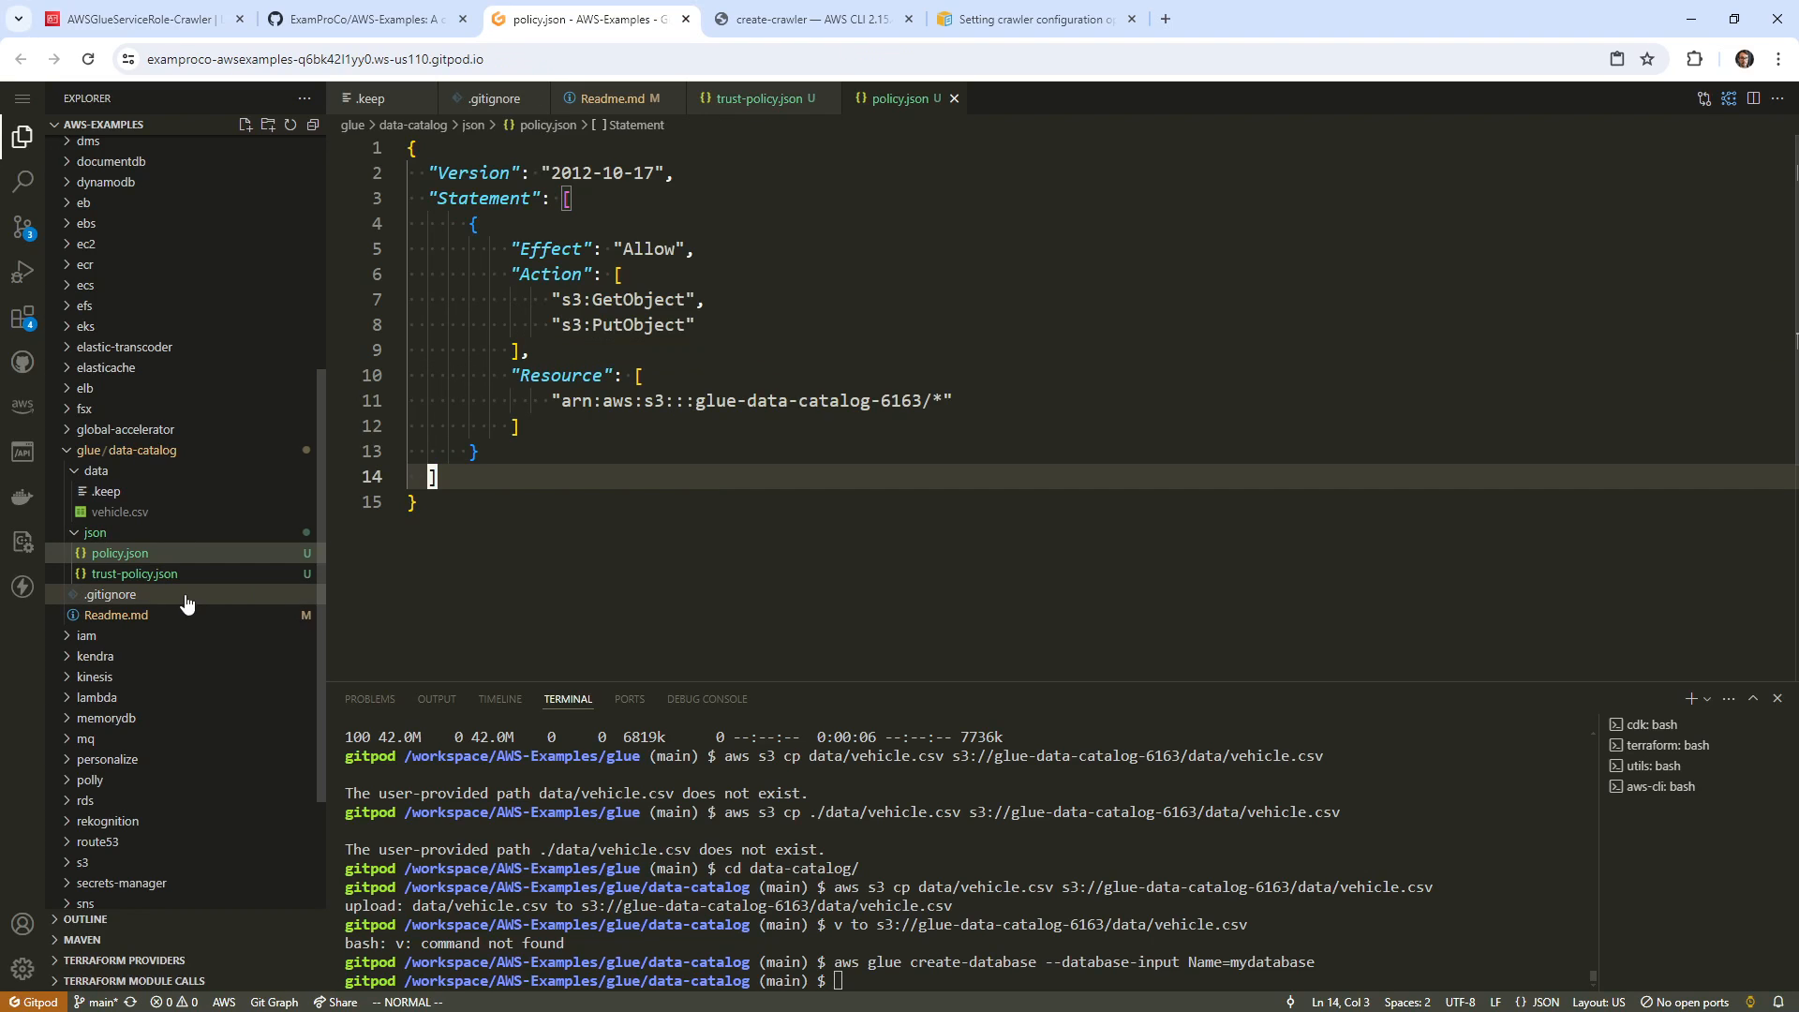
click(116, 614)
scroll(609, 433, down, 8)
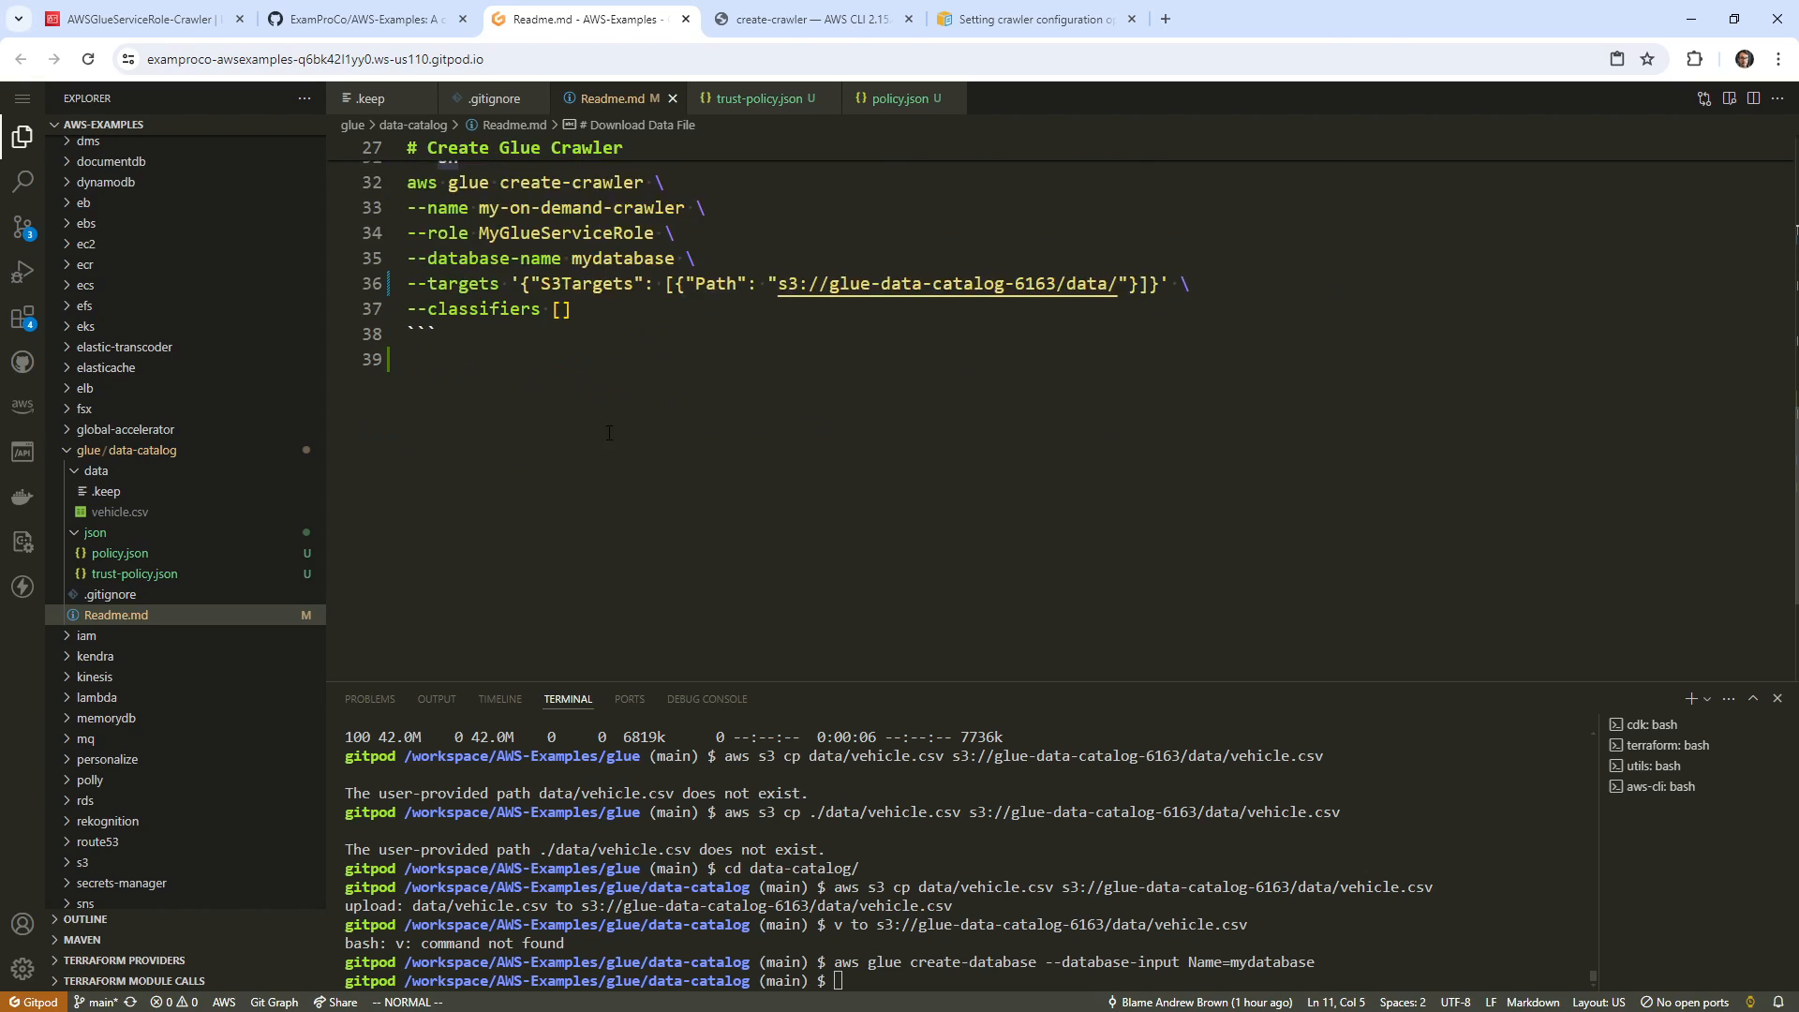
scroll(609, 433, up, 5)
click(602, 392)
click(586, 317)
key(k)
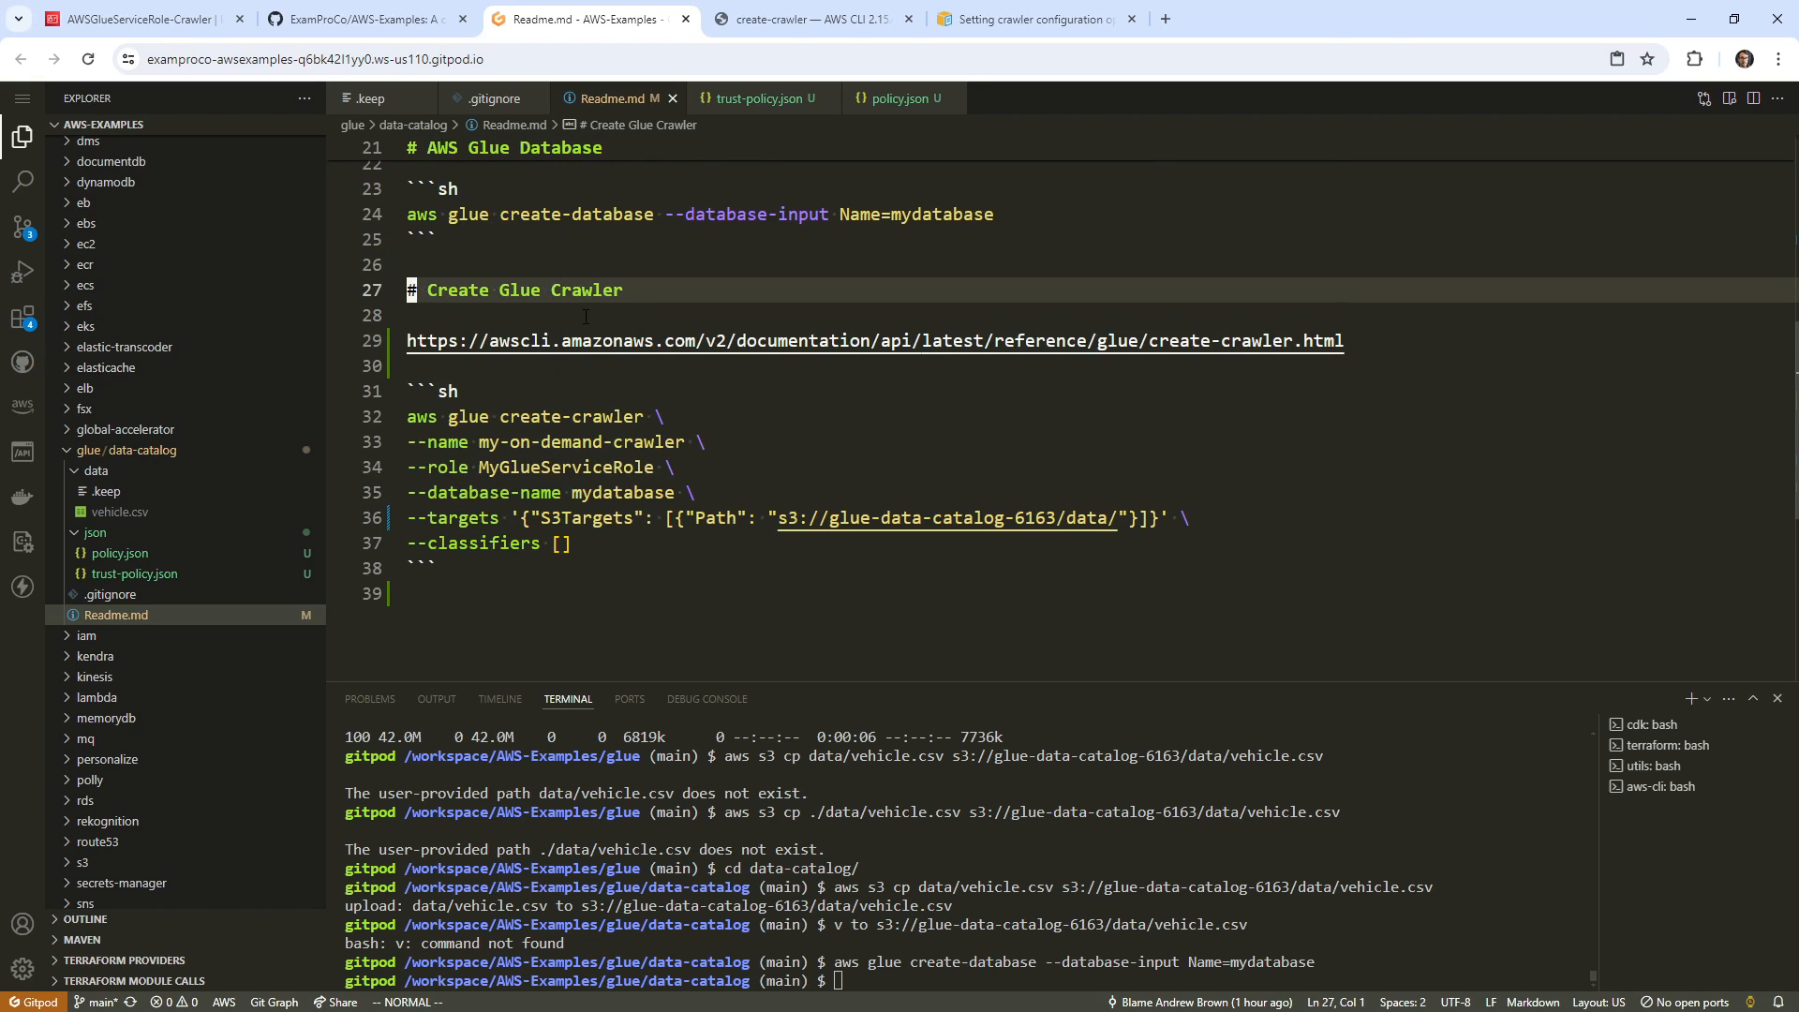
key(shift+o)
text(# Create IAM)
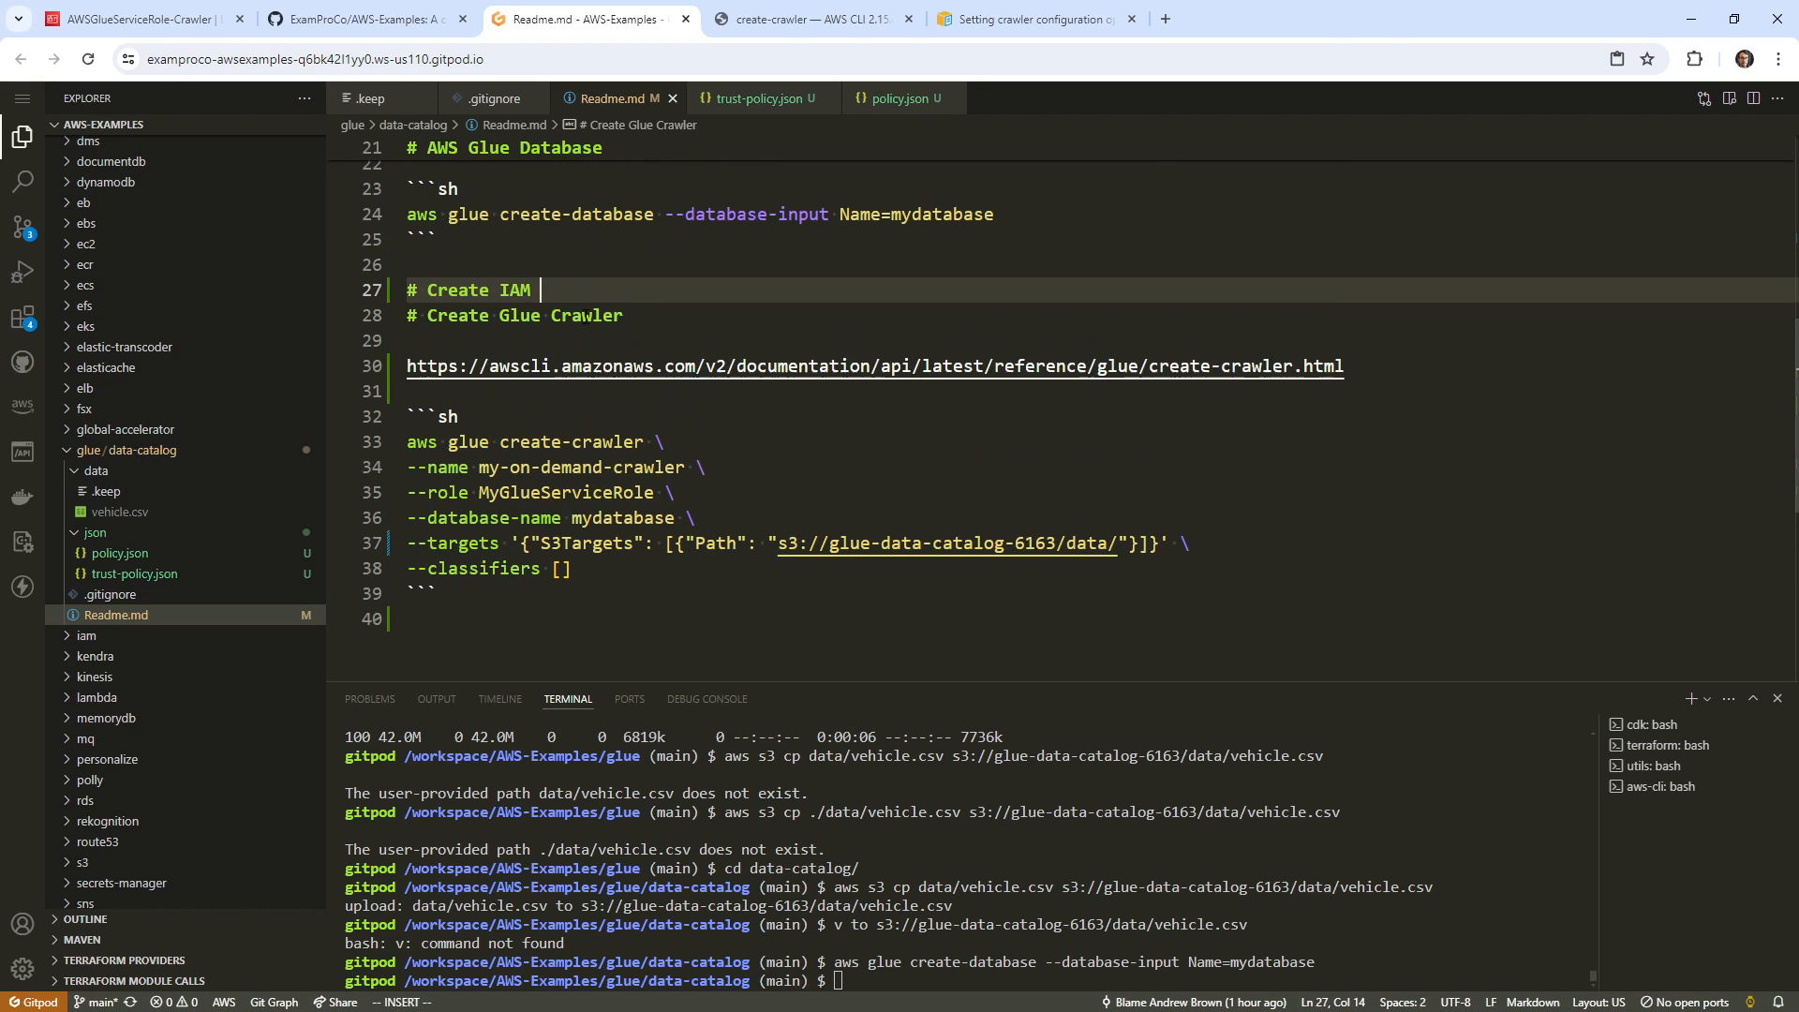
text( Role)
Add the line AWSGlueServiceRole under the Create IAM Role heading, separated by a blank line.
key(Return)
key(Return)
text(AWSGlueServiceRole)
key(Return)
key(Escape)
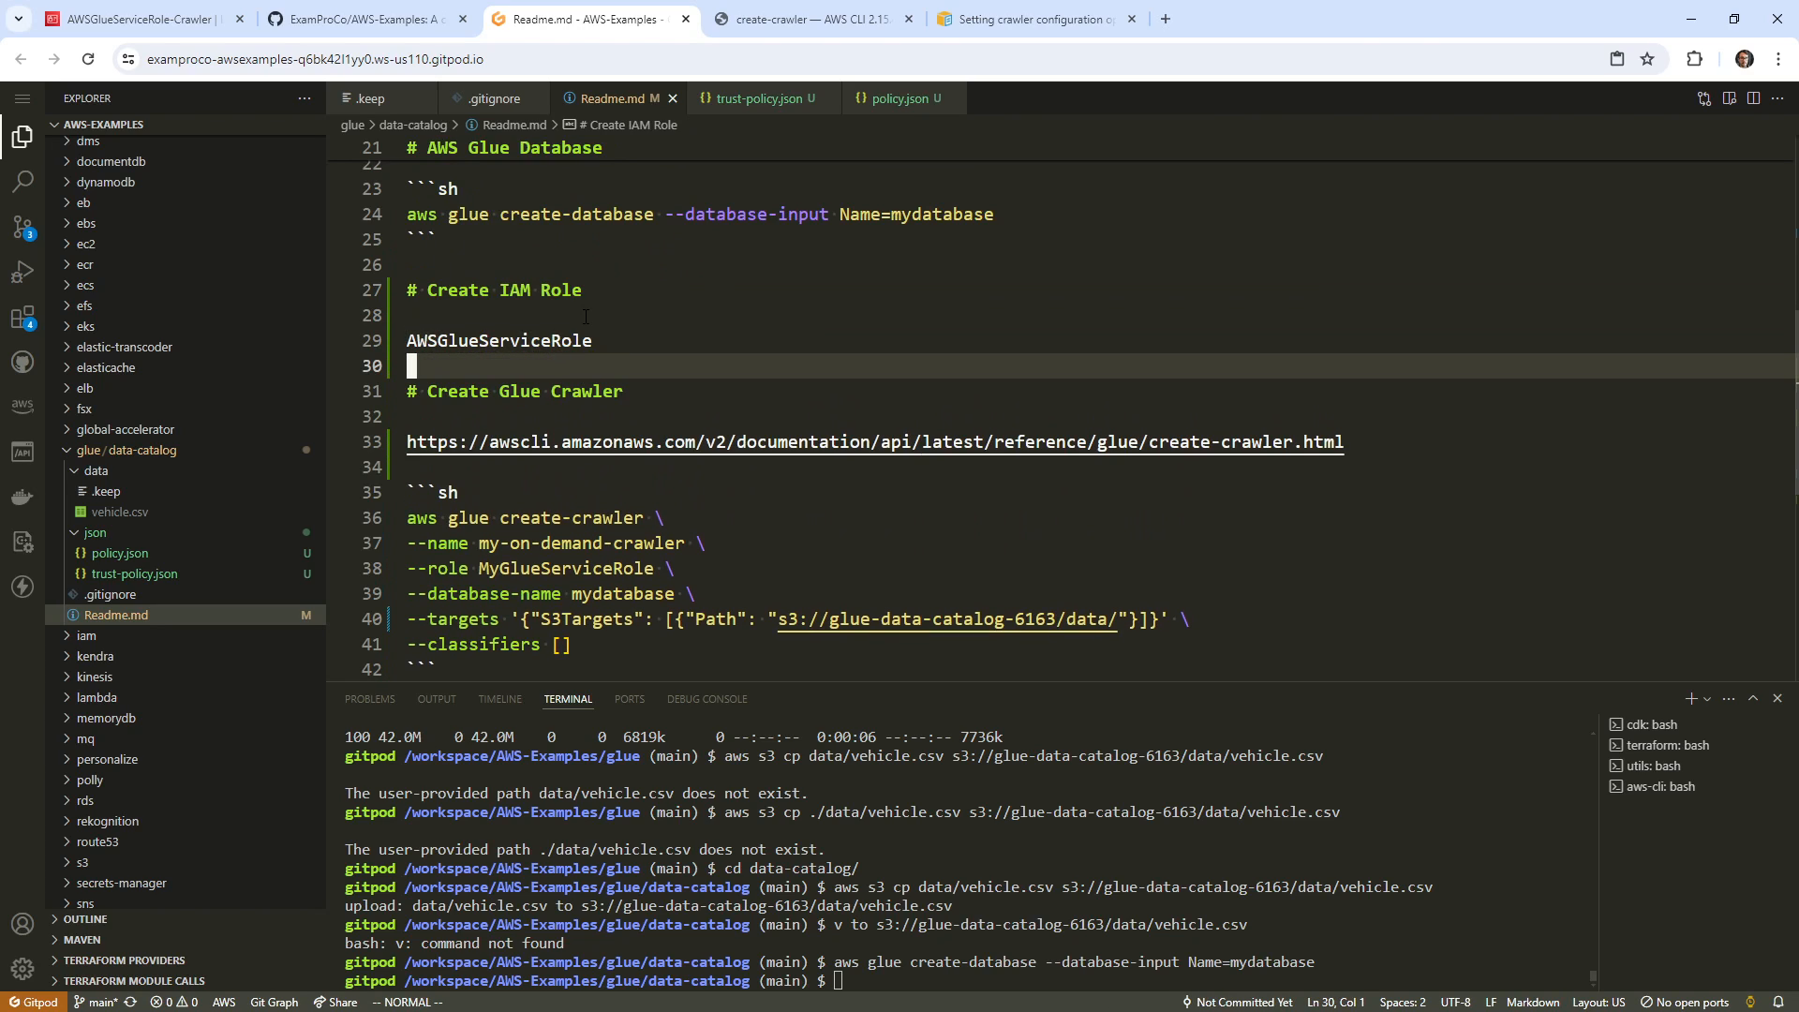
Examine the update script in the iam/policy folder in a split editor, then close it and return to the Readme.
drag(325, 234, 429, 235)
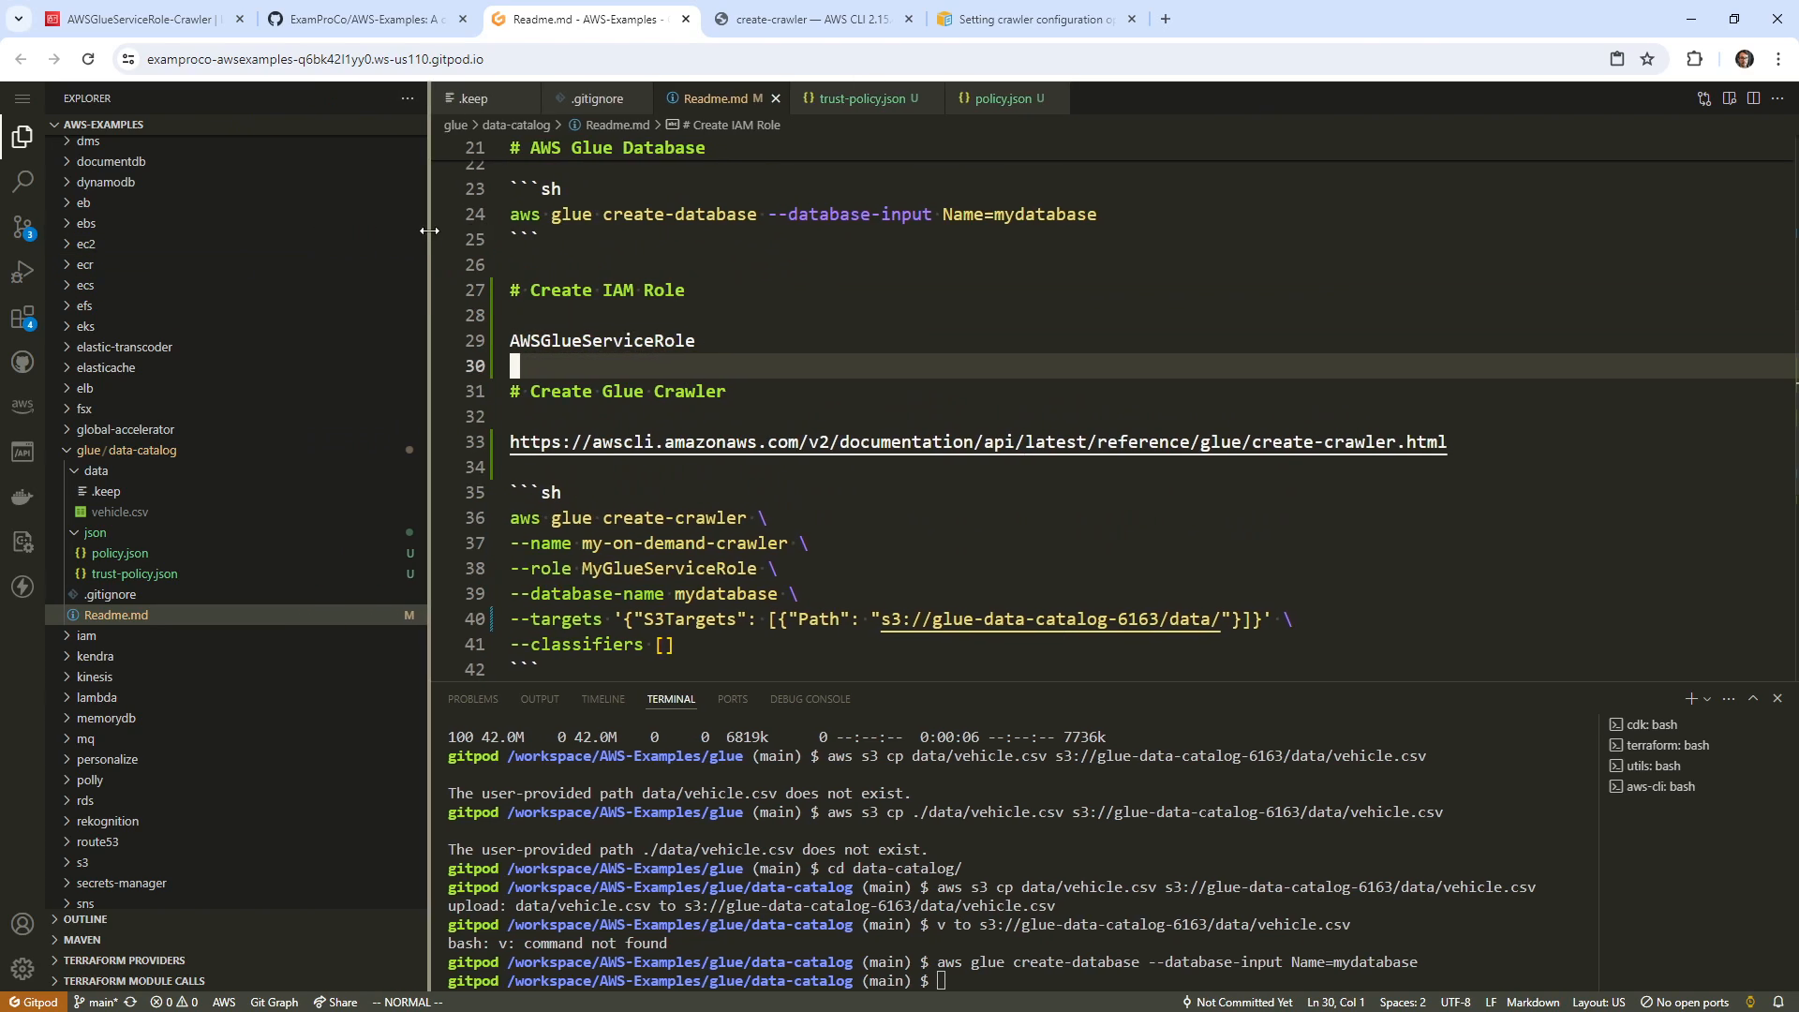
click(94, 639)
click(181, 661)
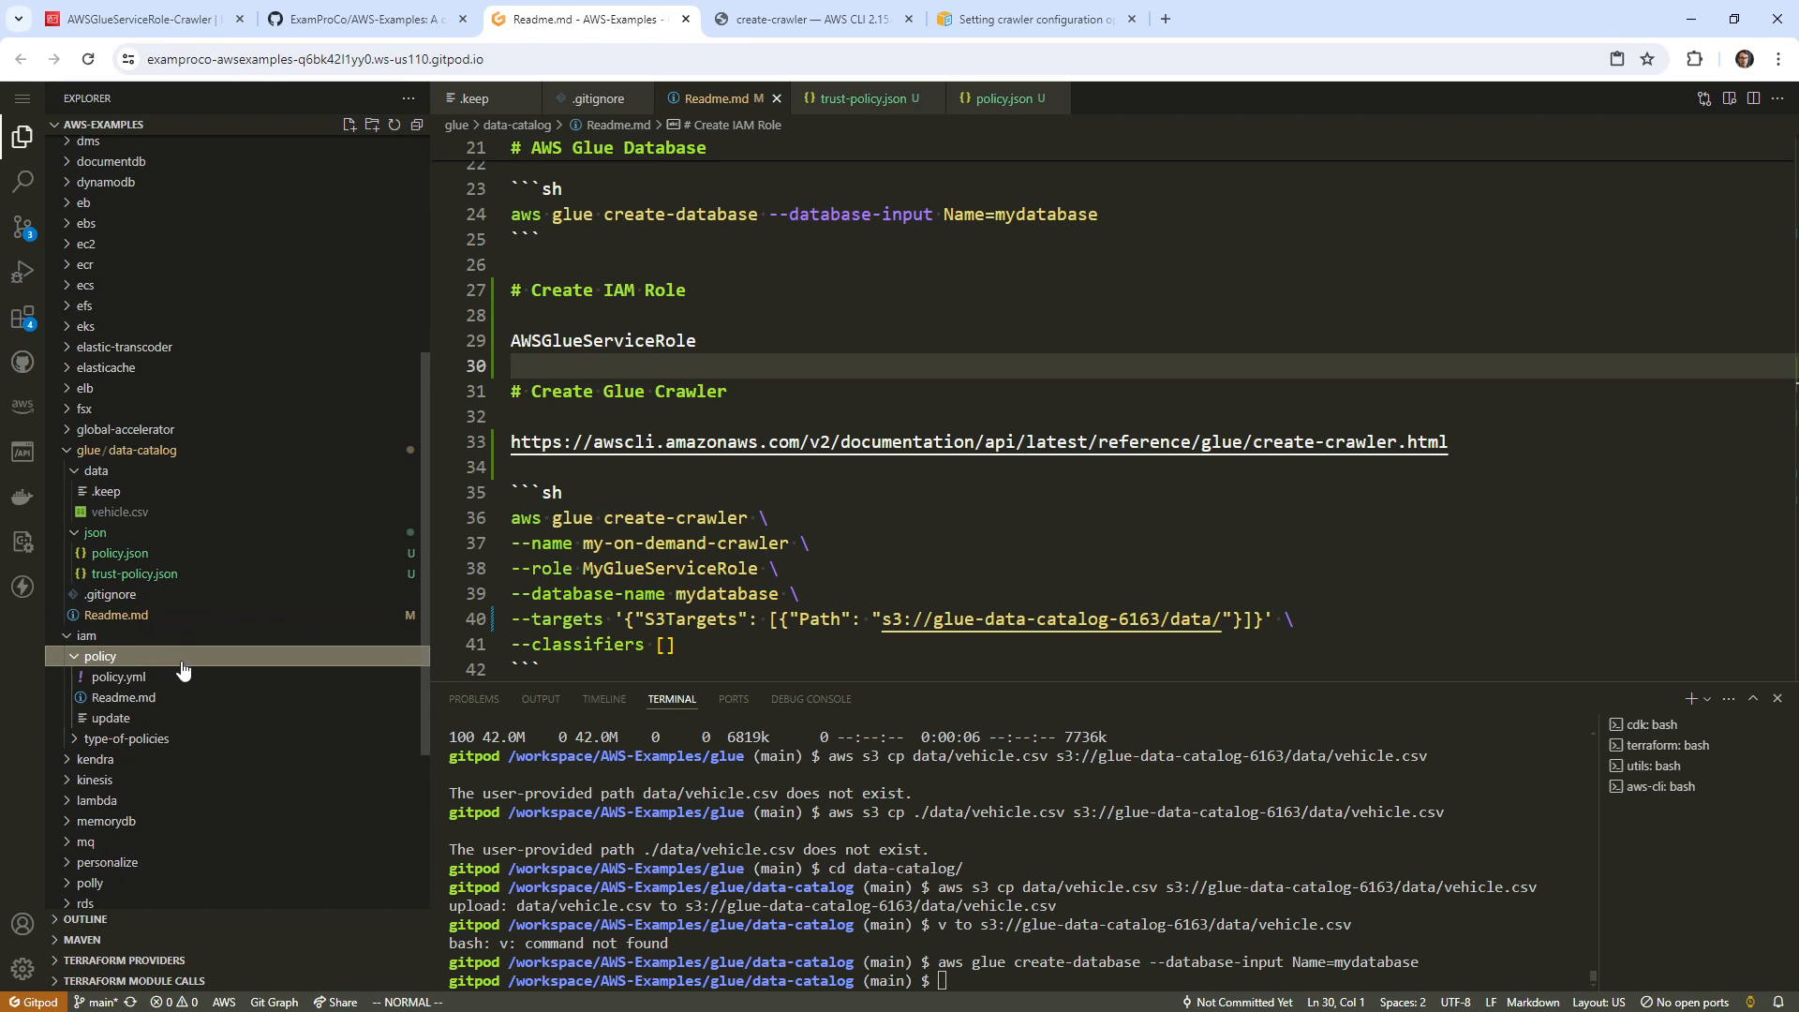
key(ctrl+backslash)
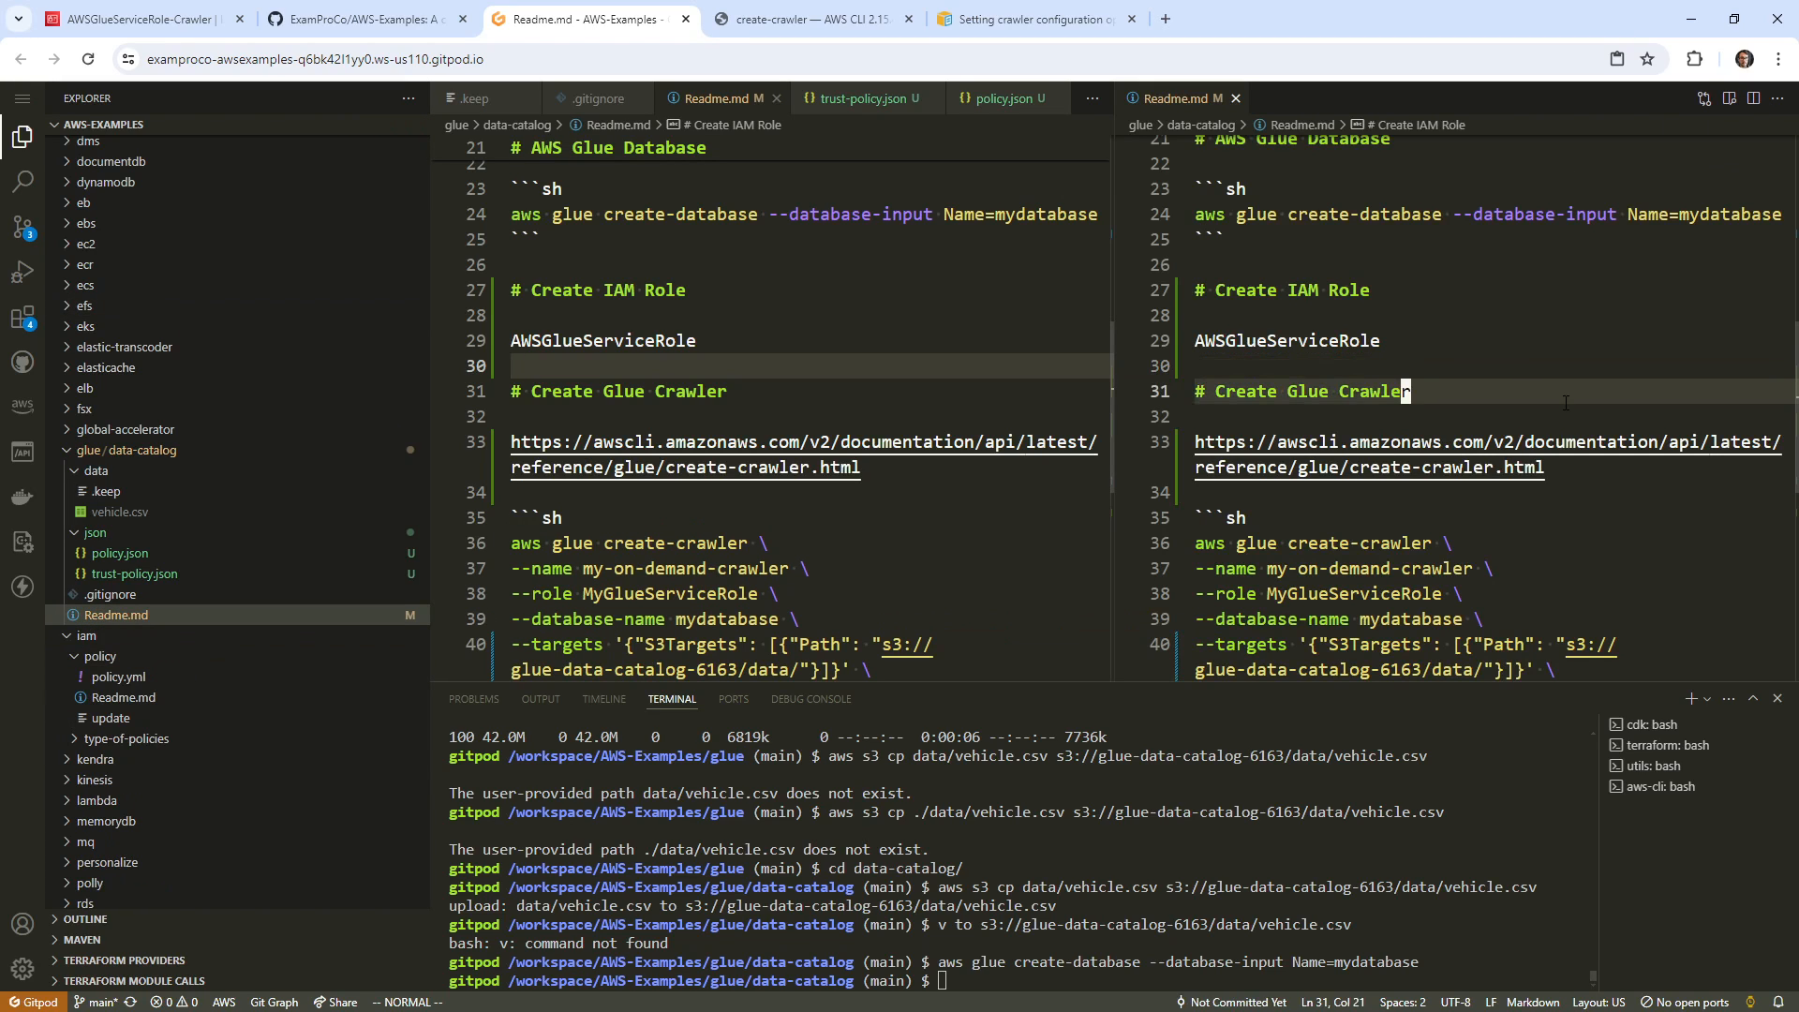
click(183, 719)
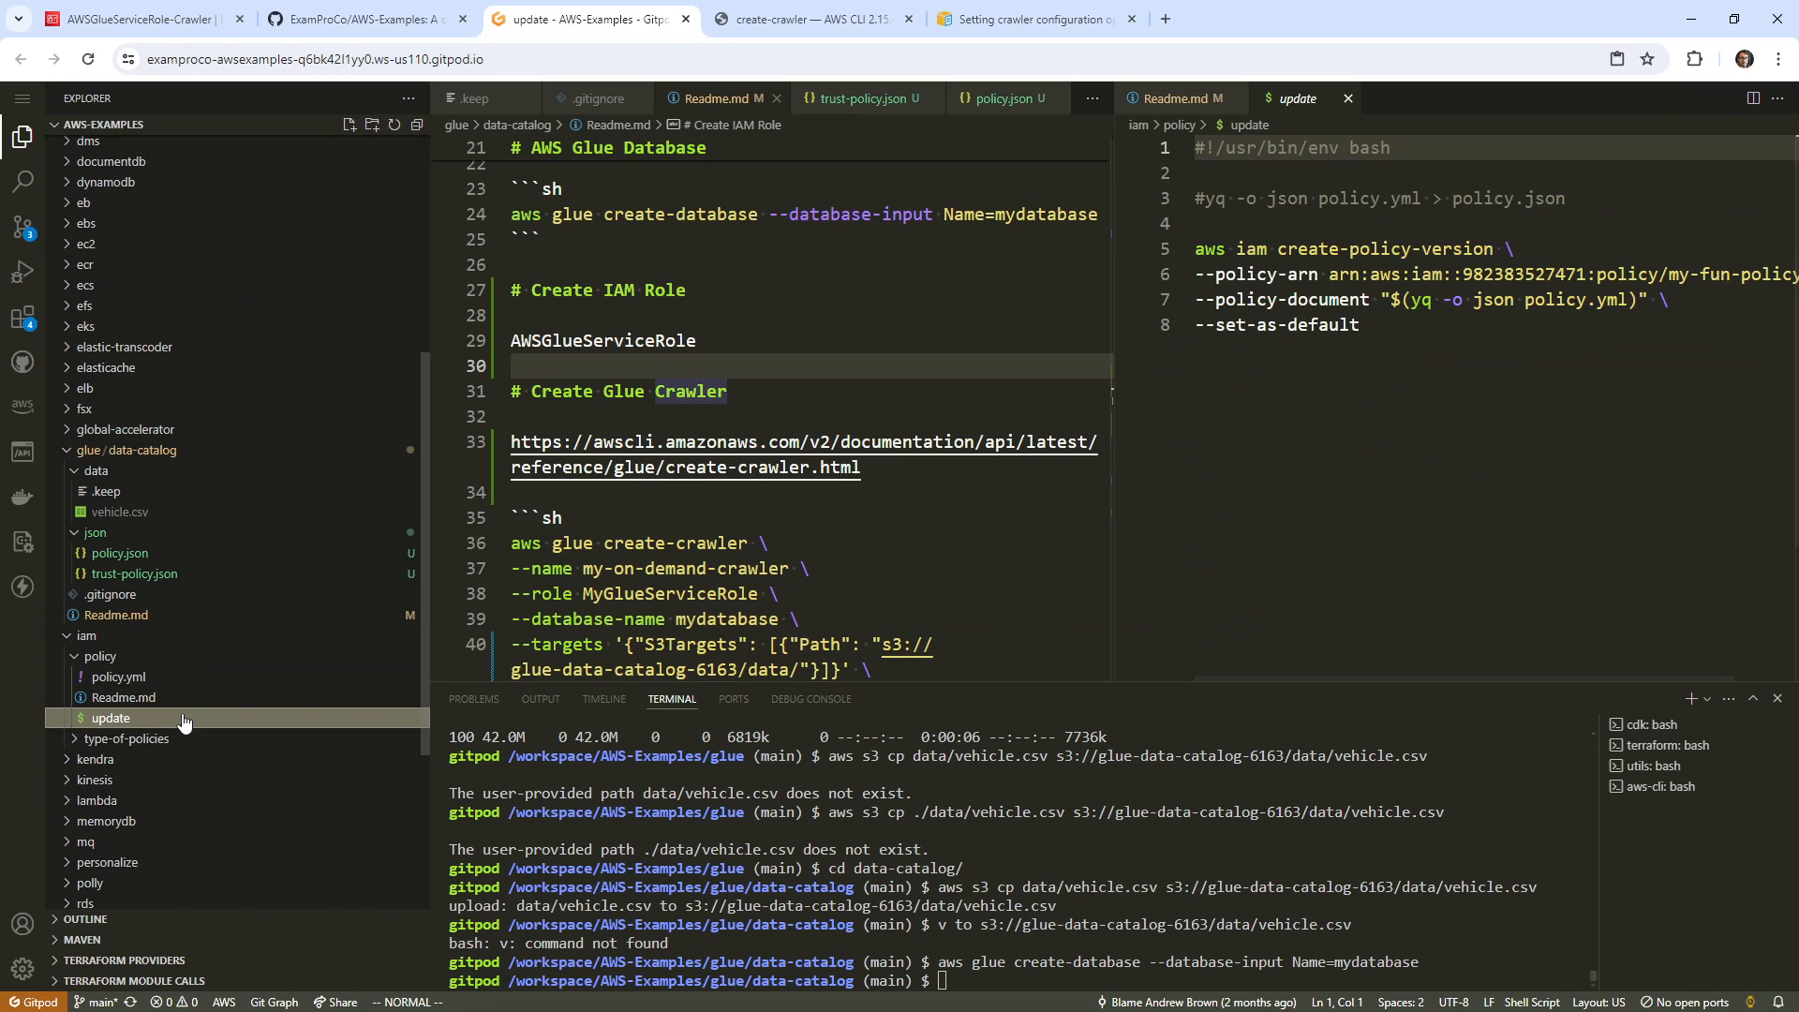
click(178, 741)
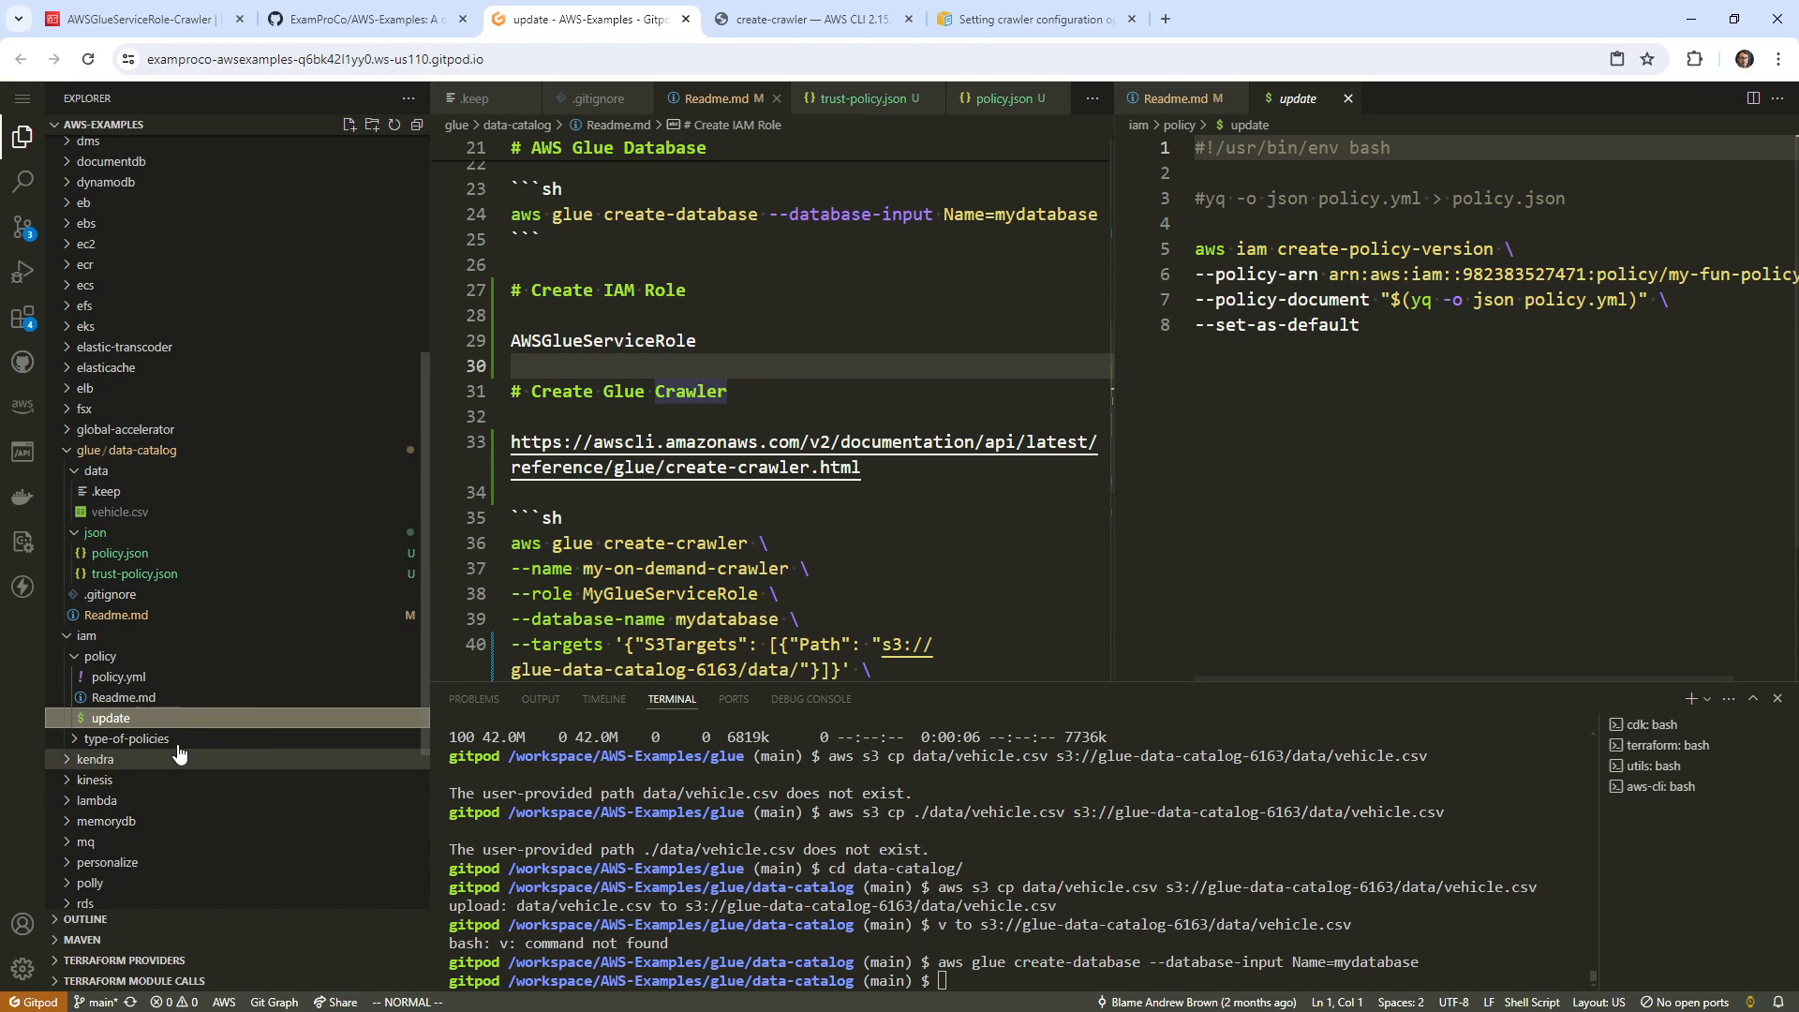
click(1363, 325)
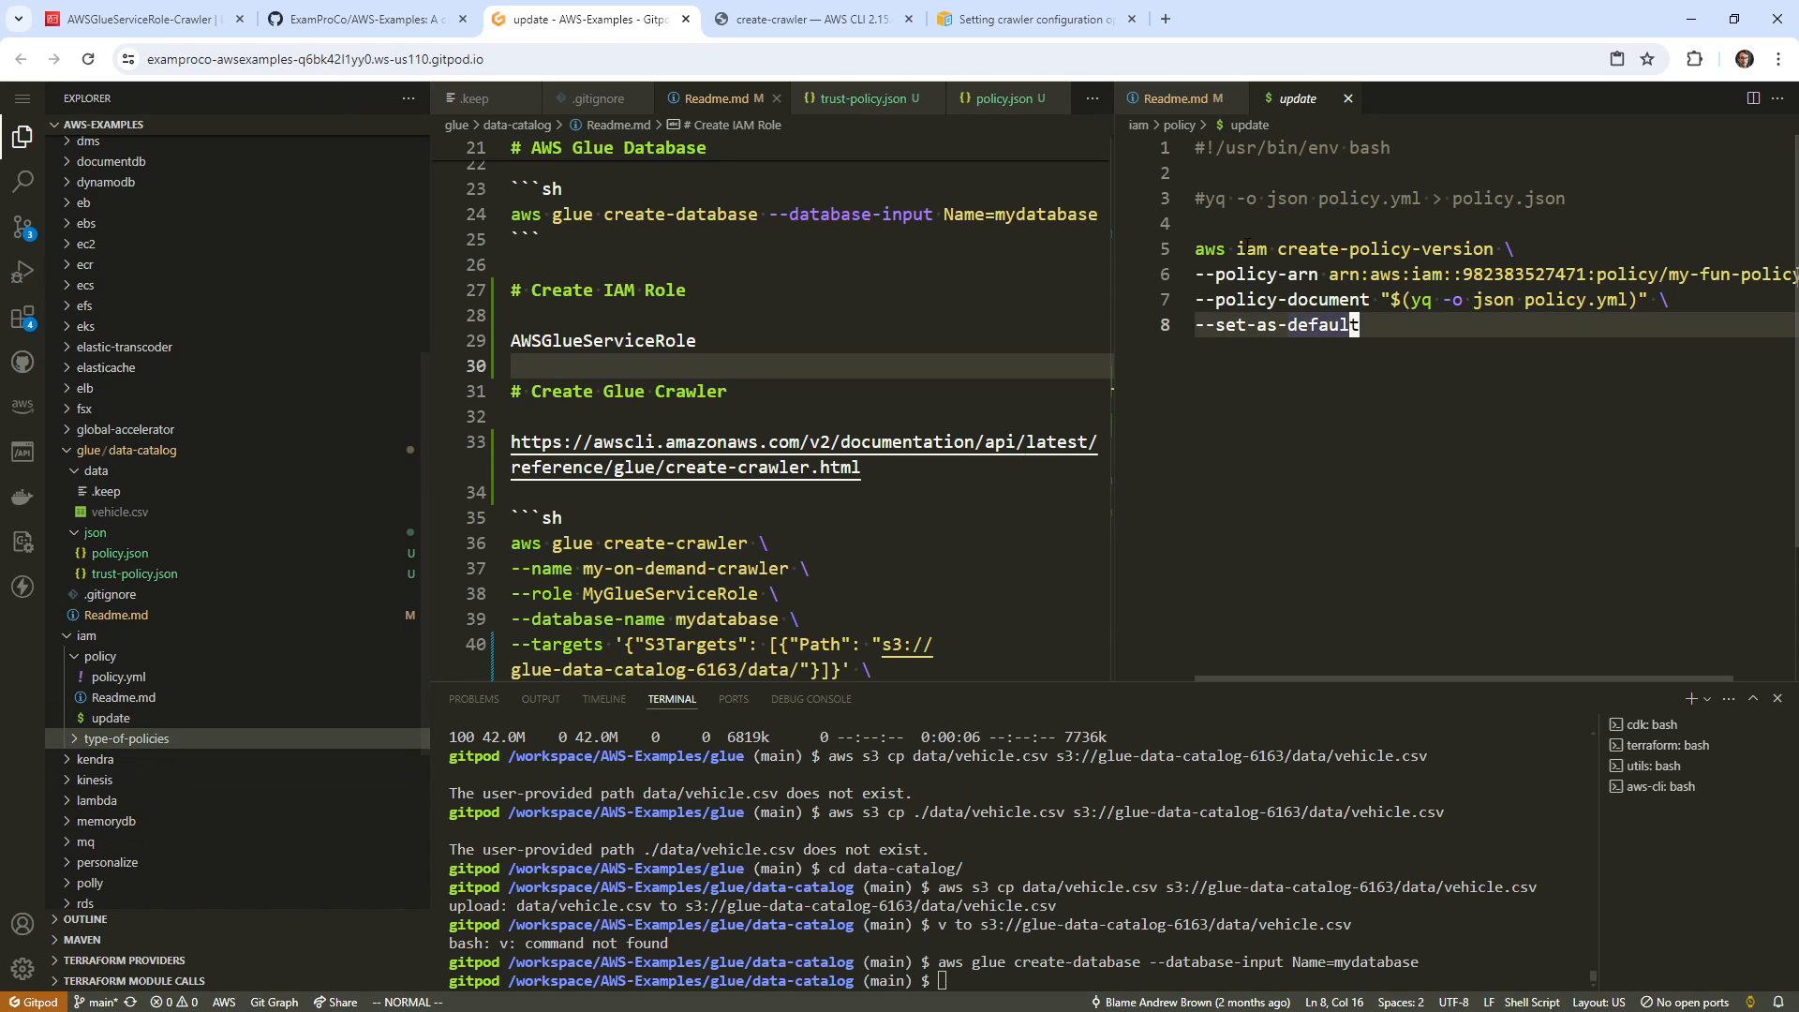
mouse_move(1112, 272)
mouse_down()
mouse_move(844, 272)
mouse_move(1246, 273)
mouse_move(1089, 273)
mouse_up()
click(1402, 274)
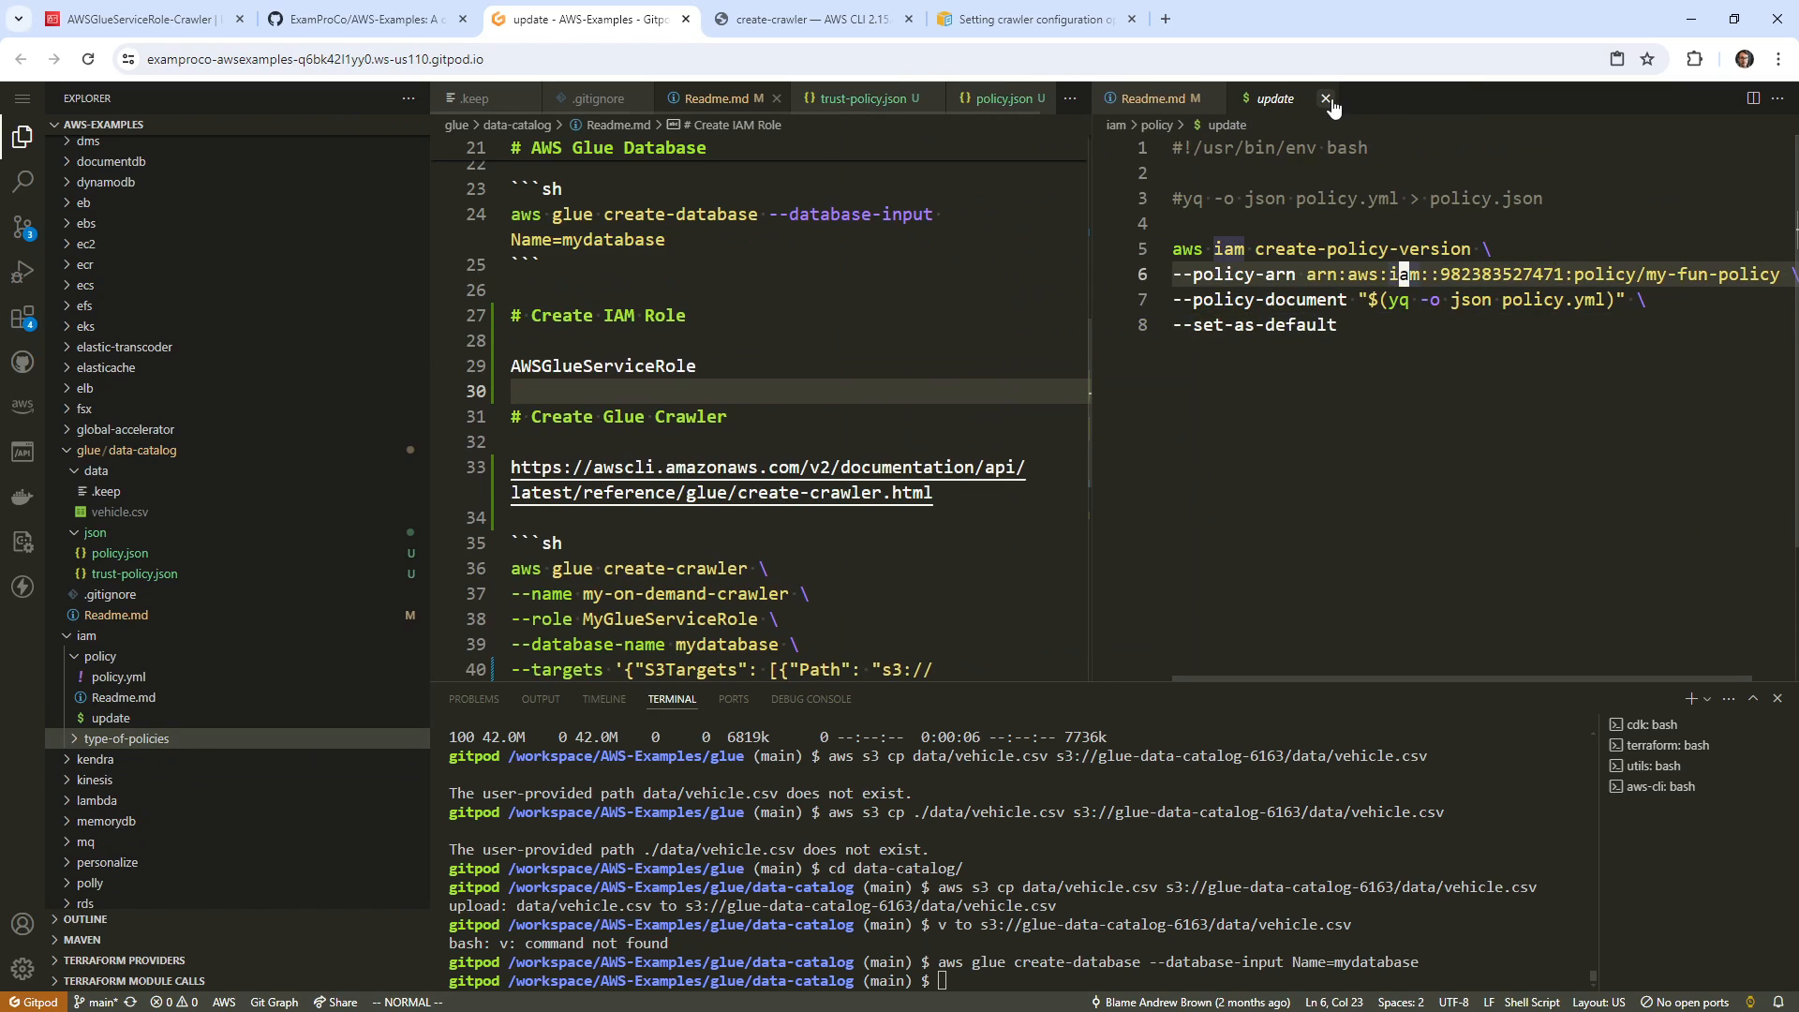
click(1325, 98)
click(1211, 99)
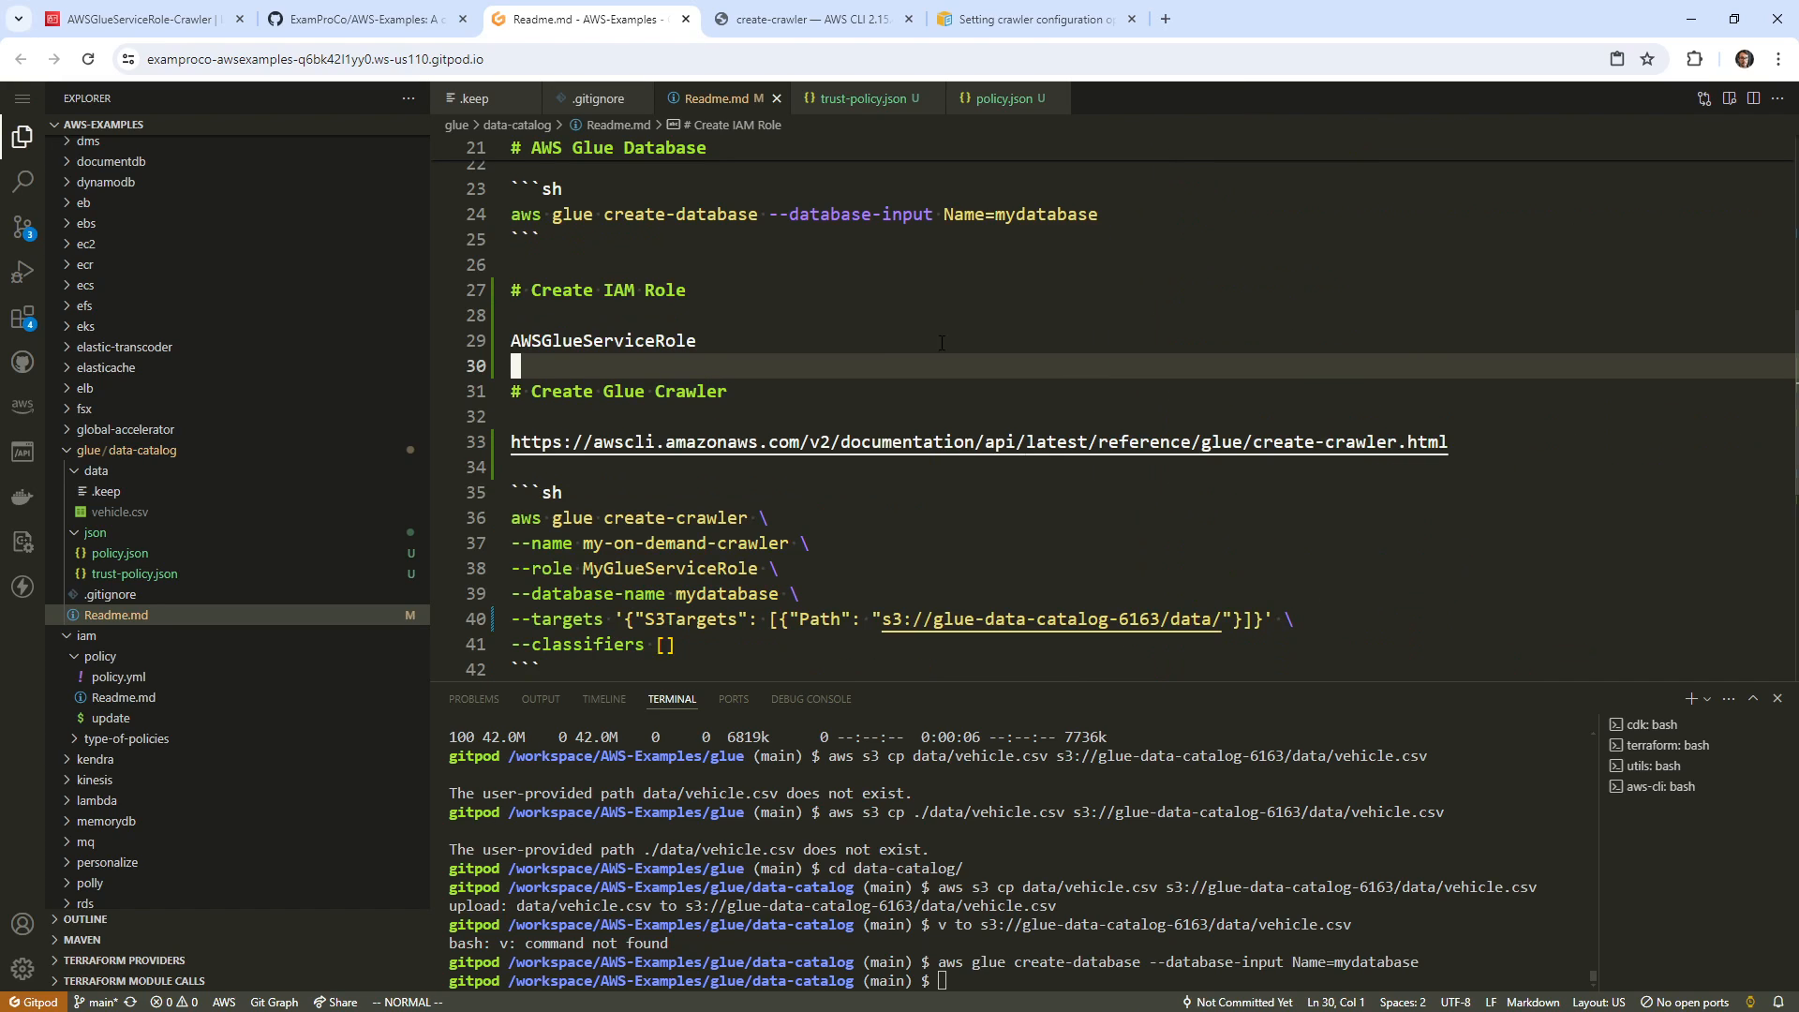
scroll(689, 404, down, 2)
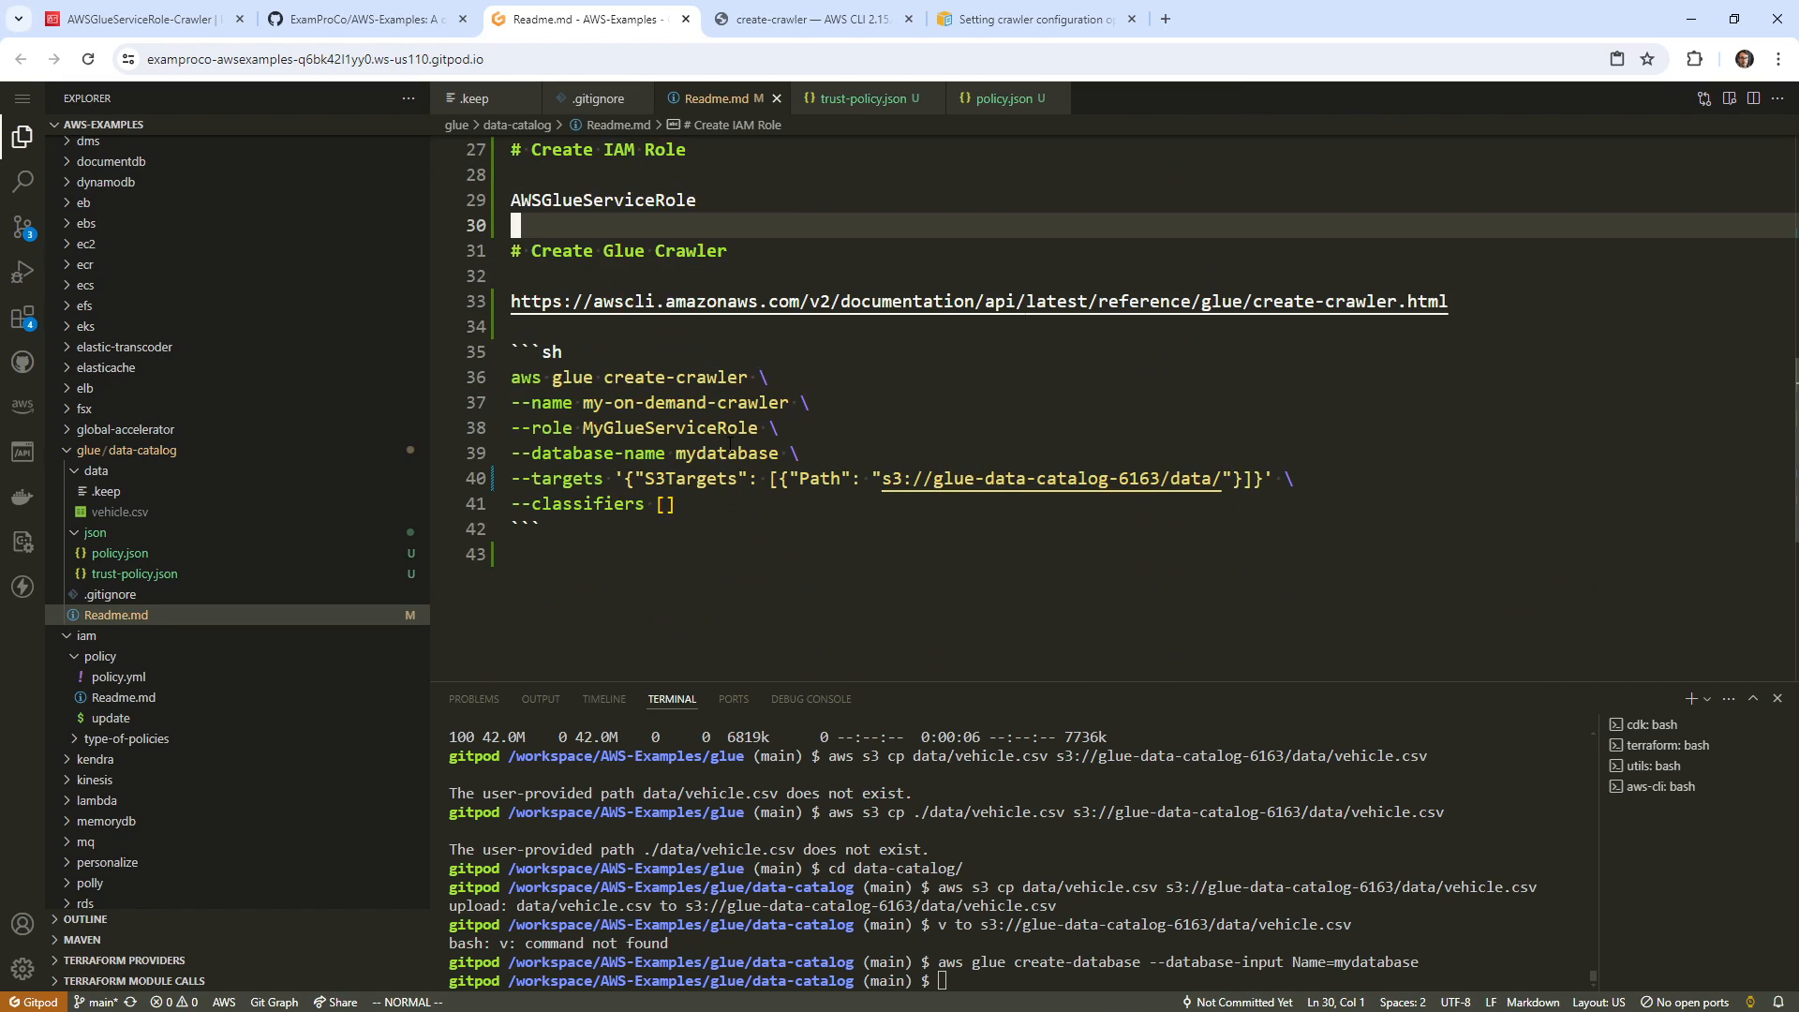
scroll(750, 431, up, 3)
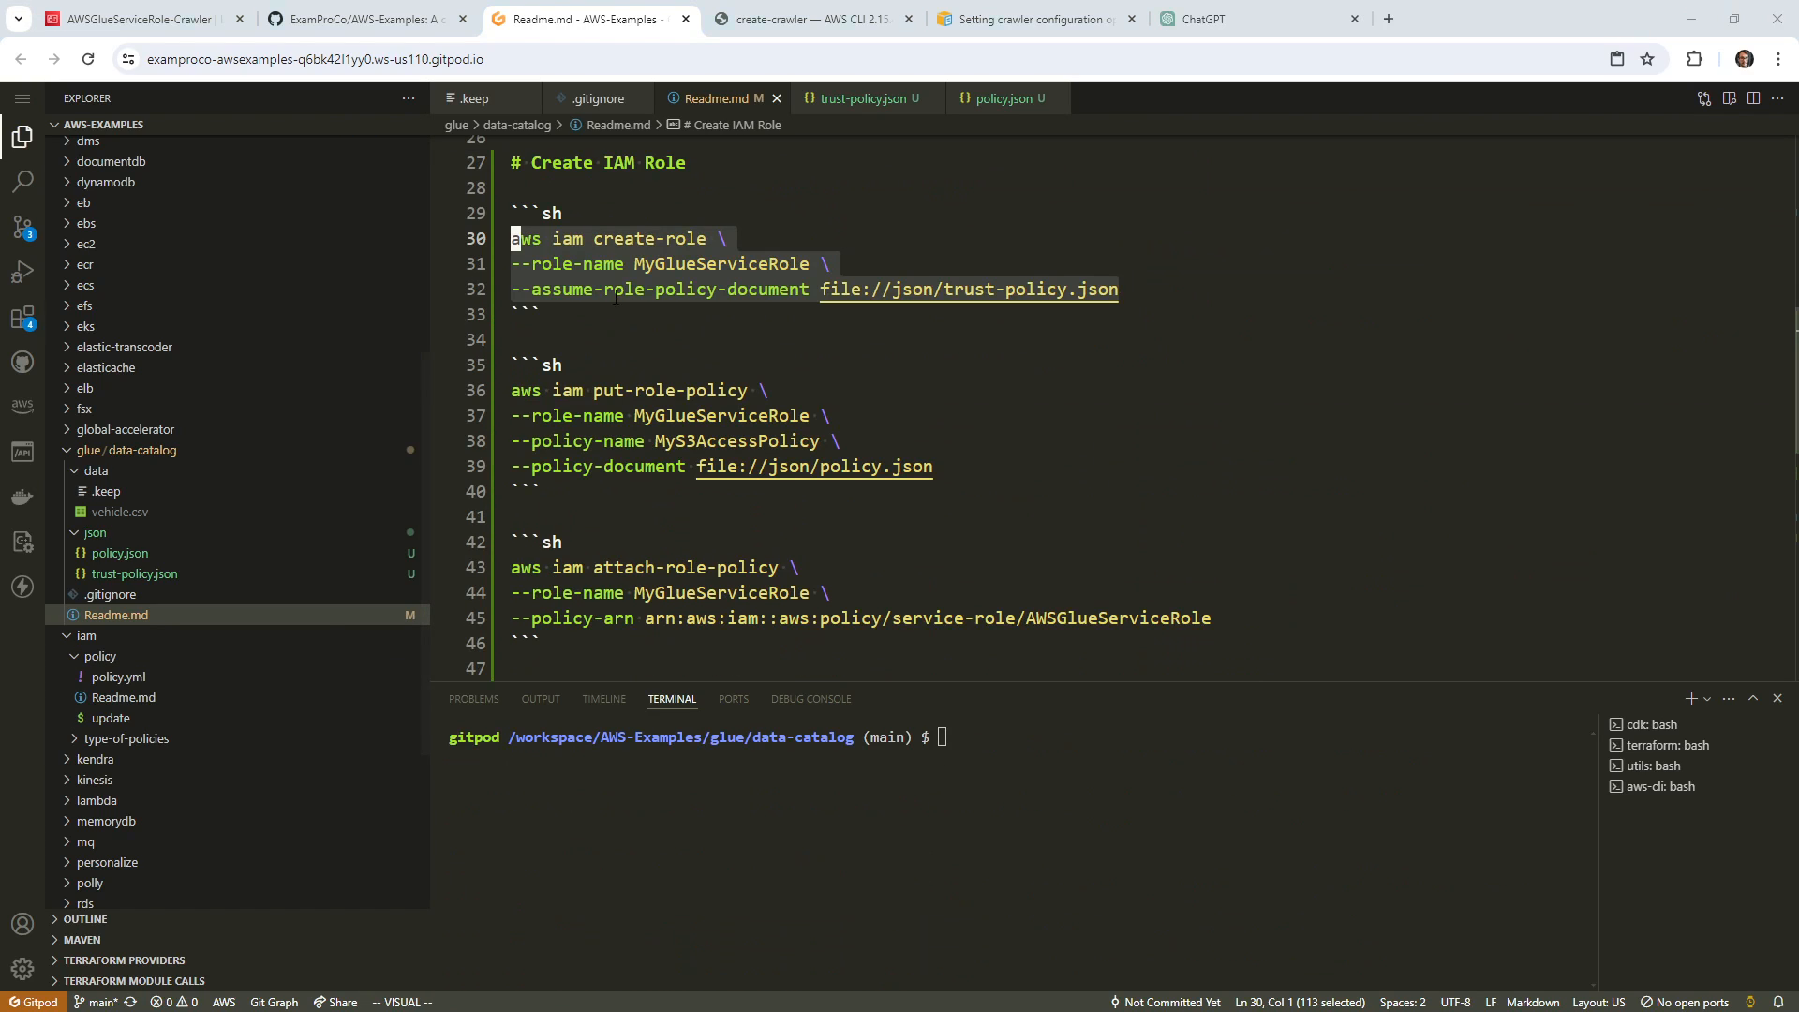
Copy the Readme's create-role command for MyGlueServiceRole, run it in the terminal, and leave the output pager.
click(648, 289)
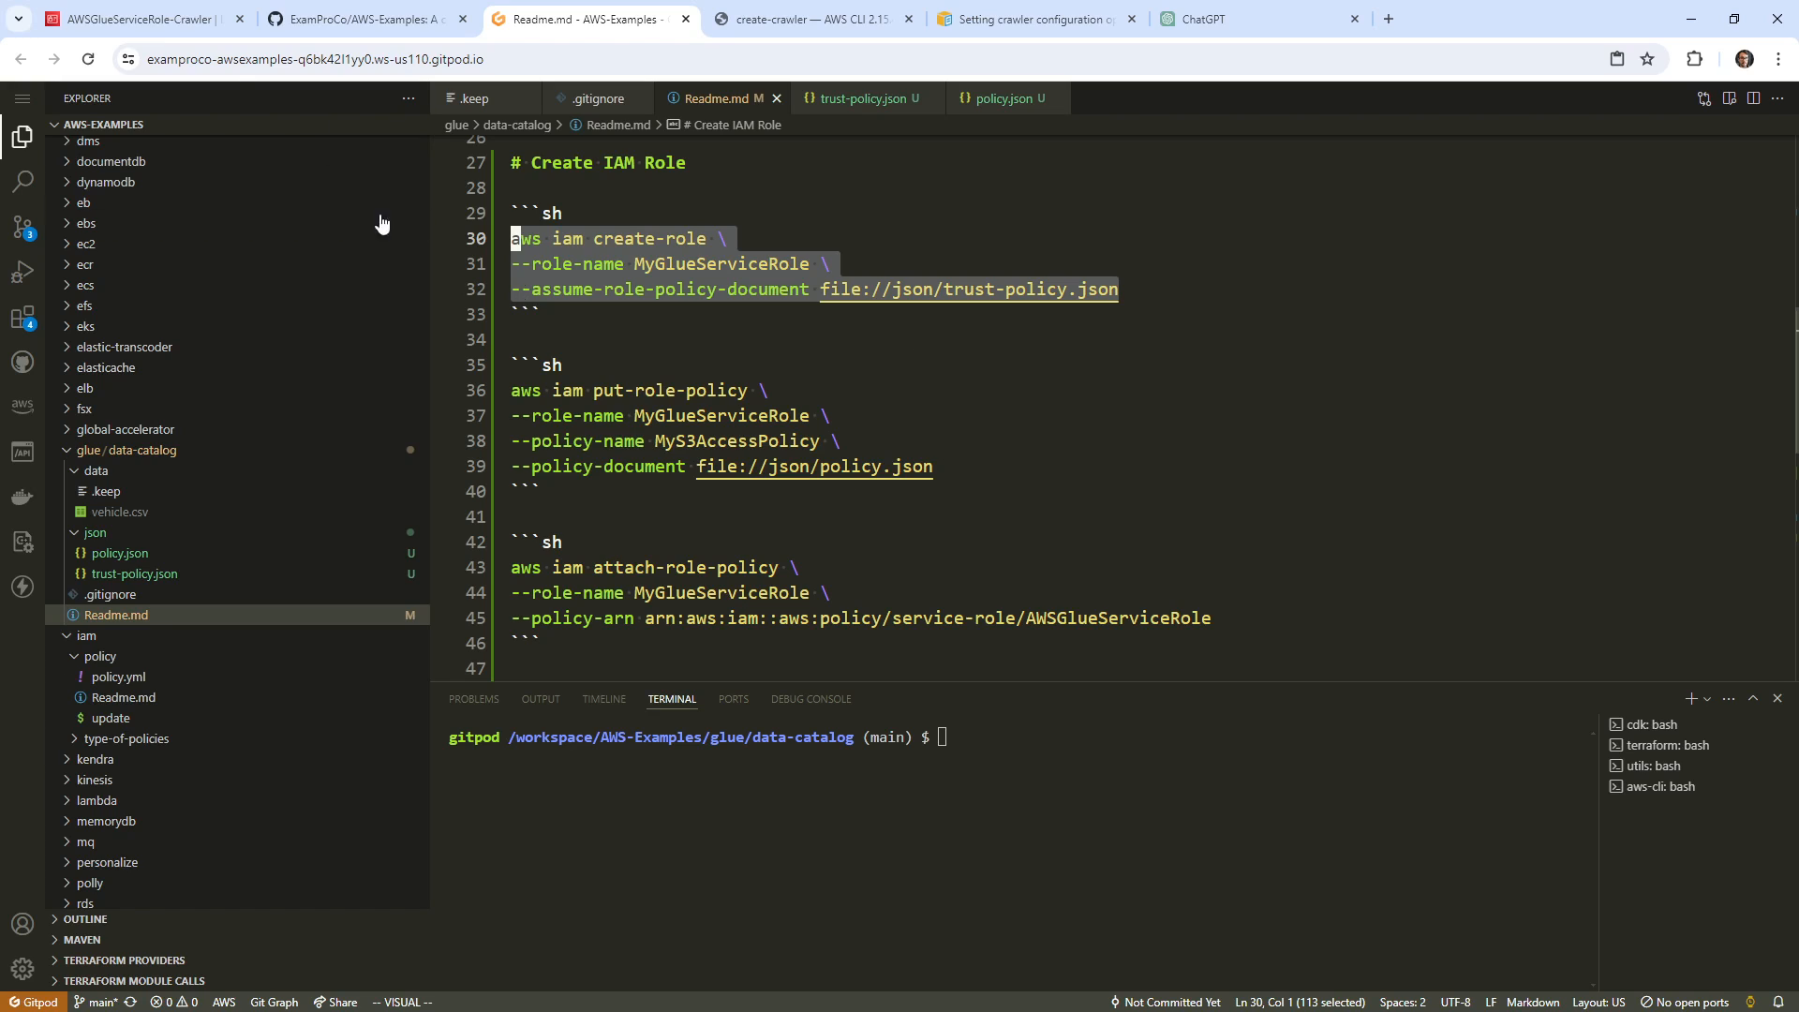
click(855, 389)
drag(1153, 293, 514, 240)
right_click(582, 240)
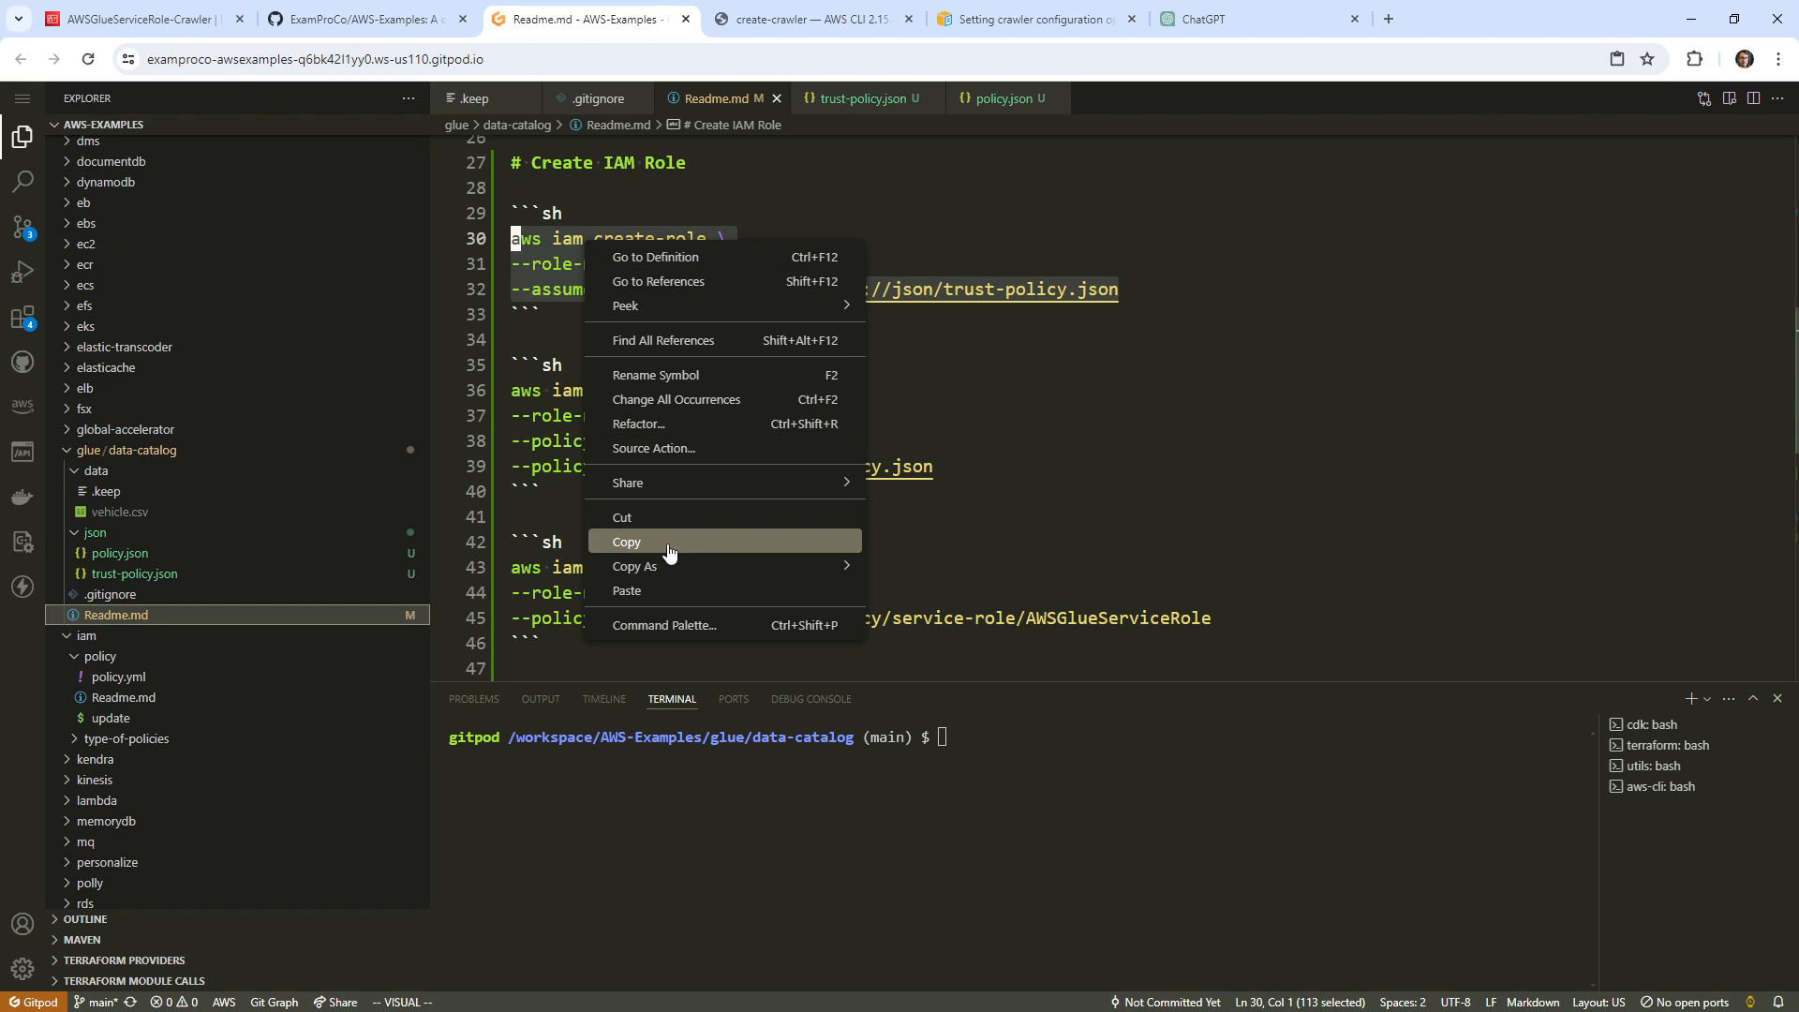
click(669, 551)
right_click(1040, 293)
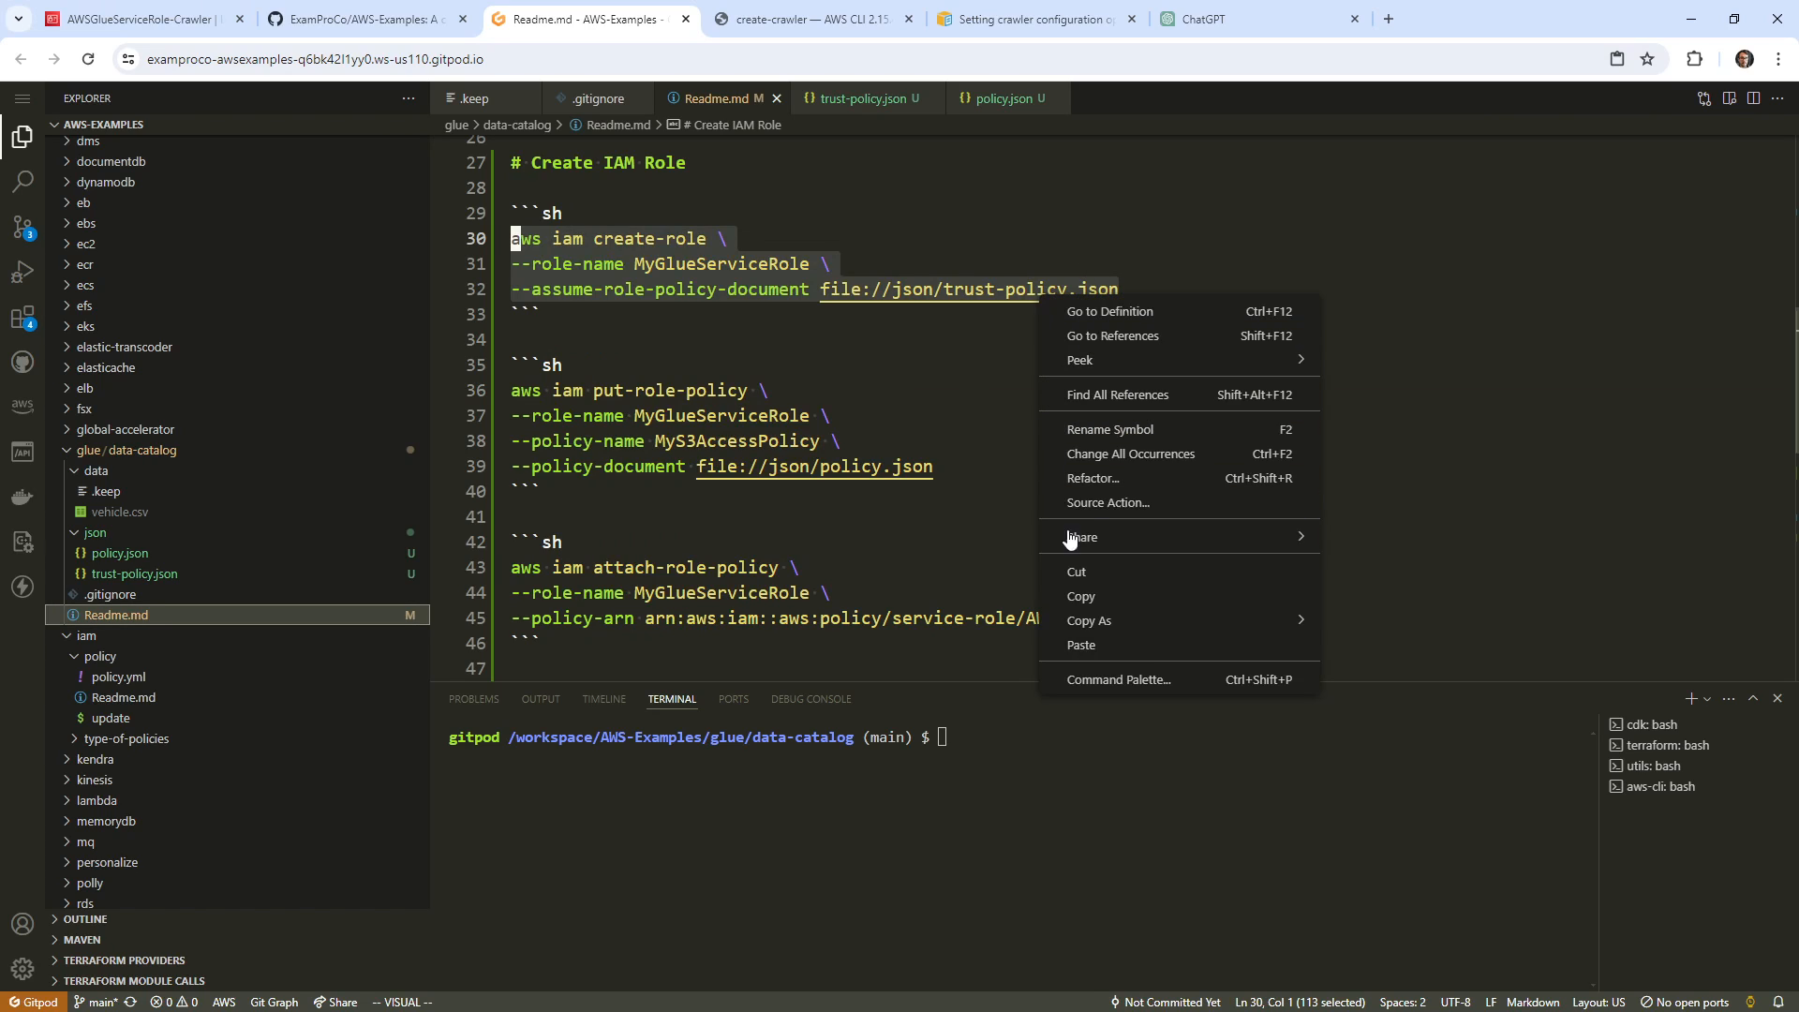
click(1078, 597)
right_click(1136, 751)
key(Return)
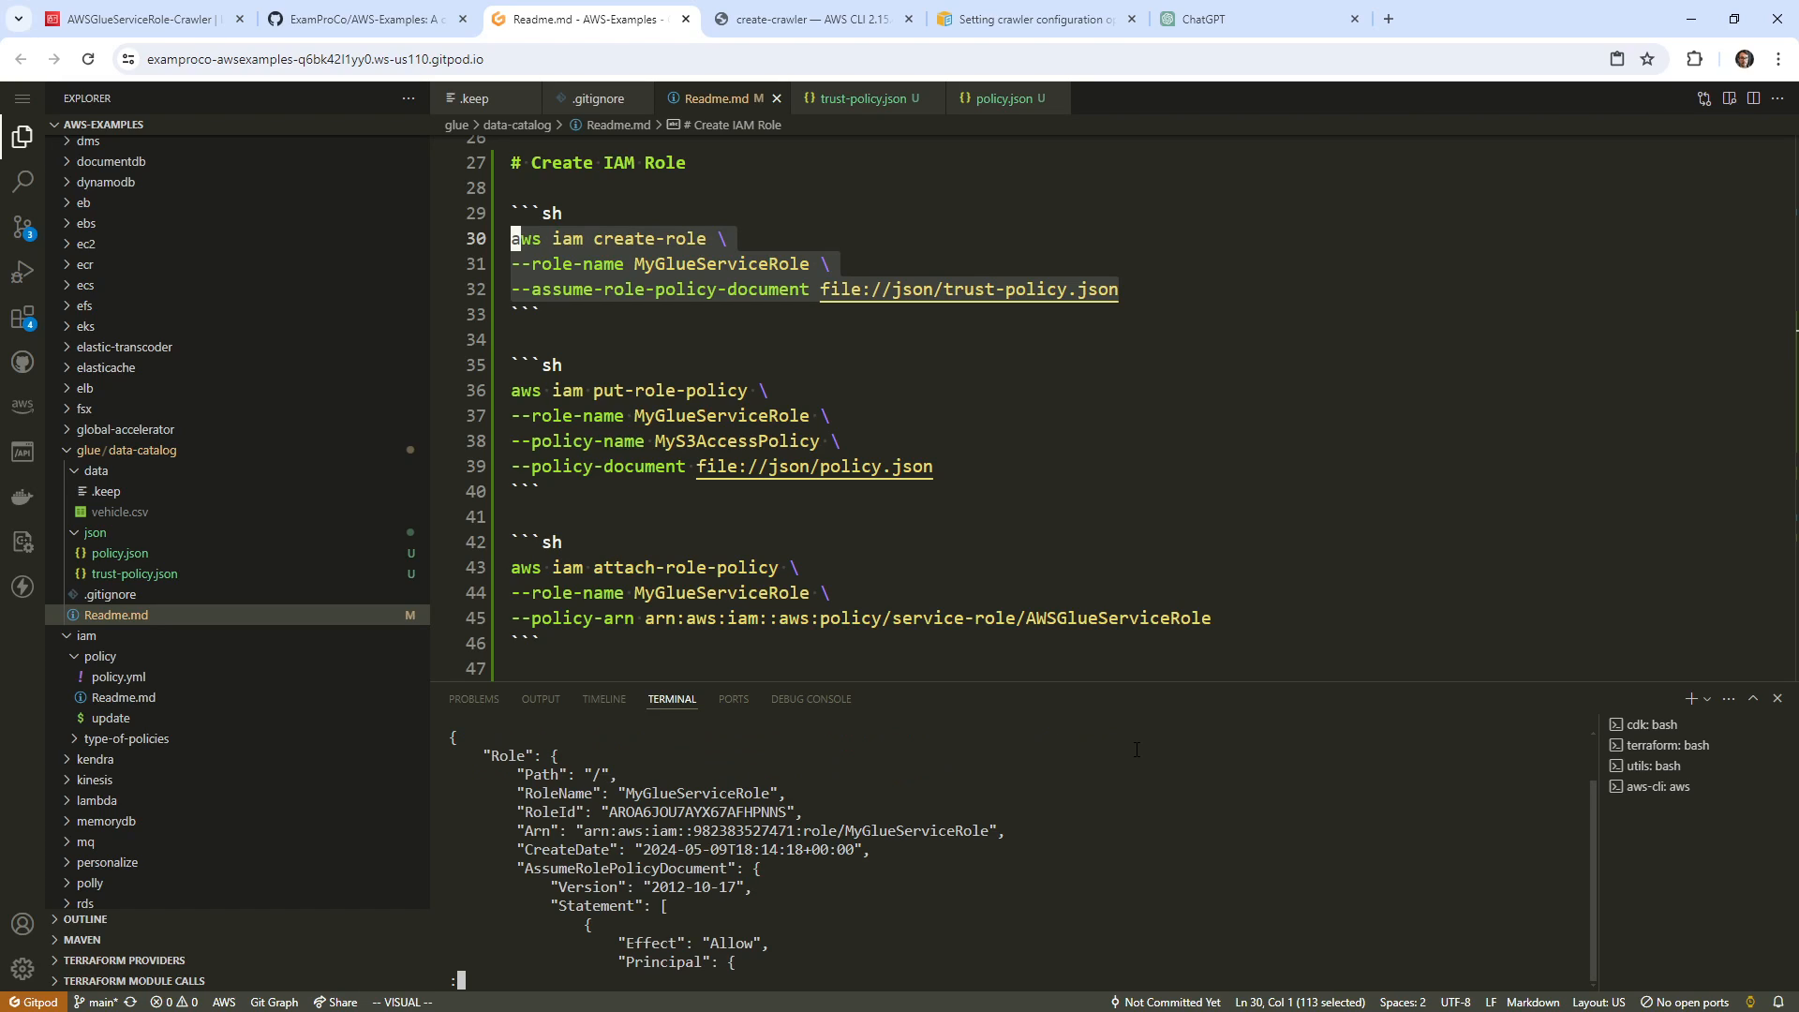
key(q)
Run the Readme's put-role-policy command in the terminal to add MyS3AccessPolicy from json/policy.json to MyGlueServiceRole.
click(883, 433)
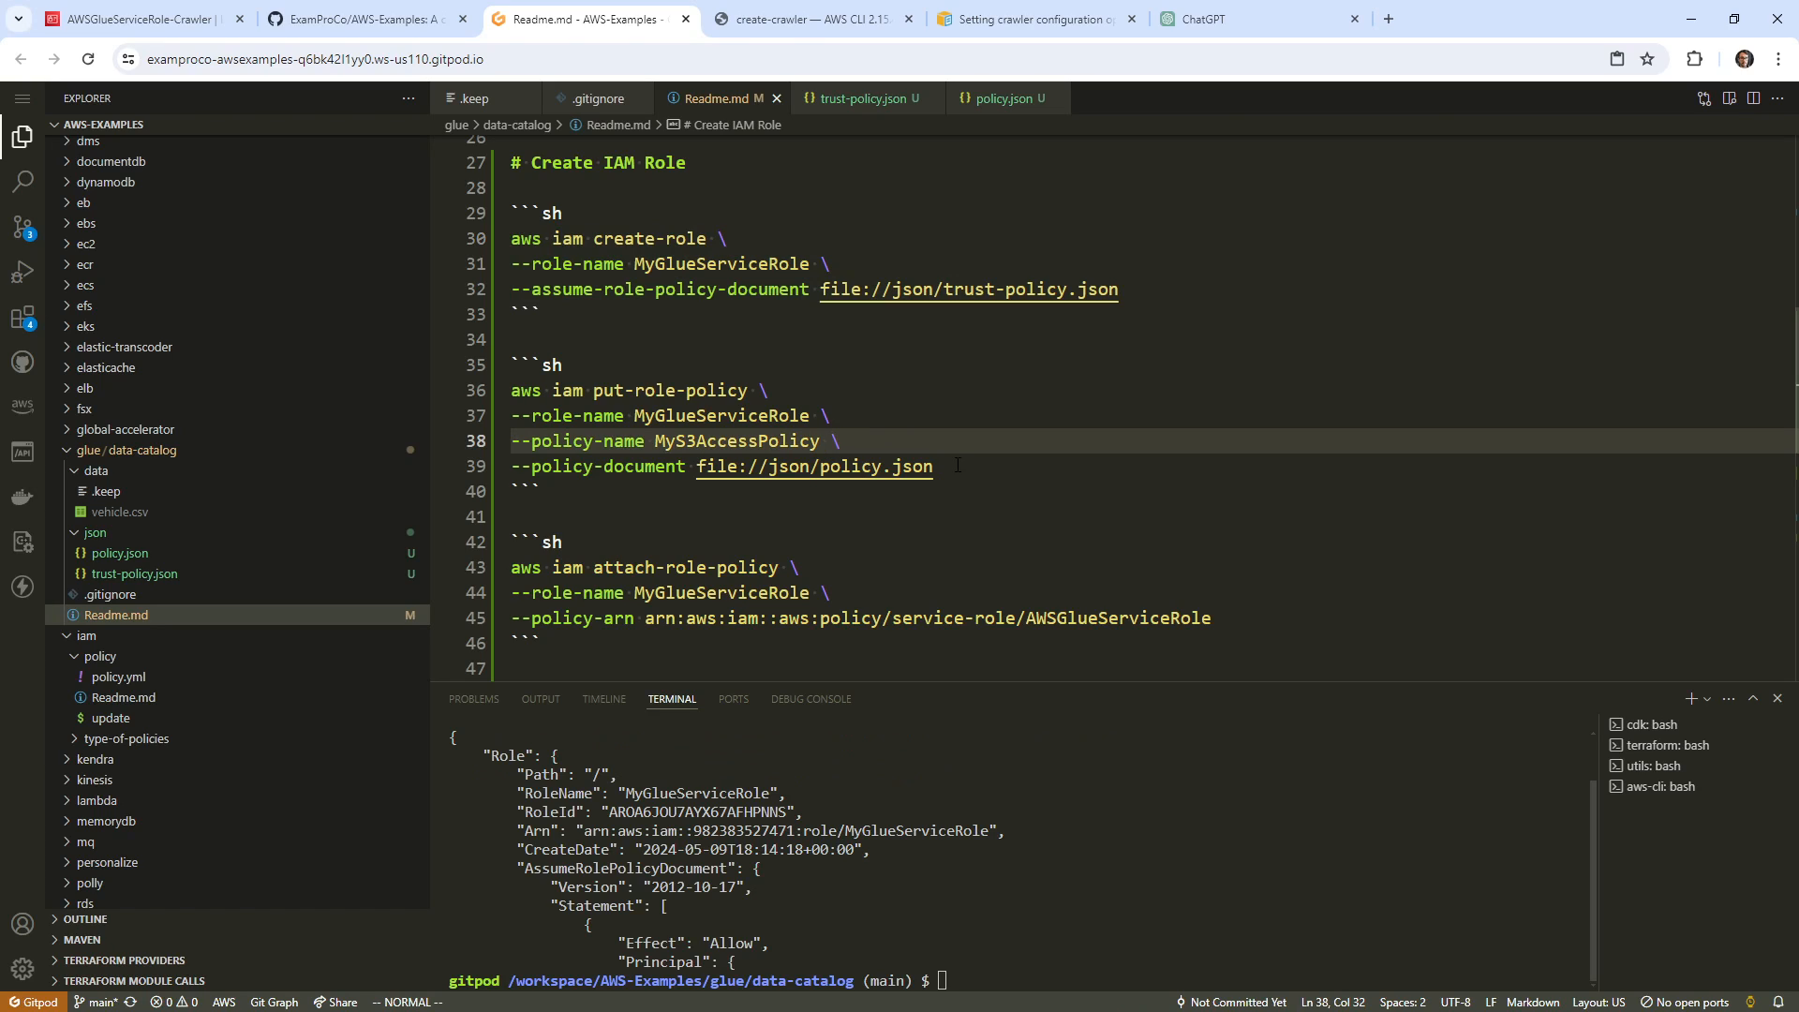
drag(936, 466, 513, 390)
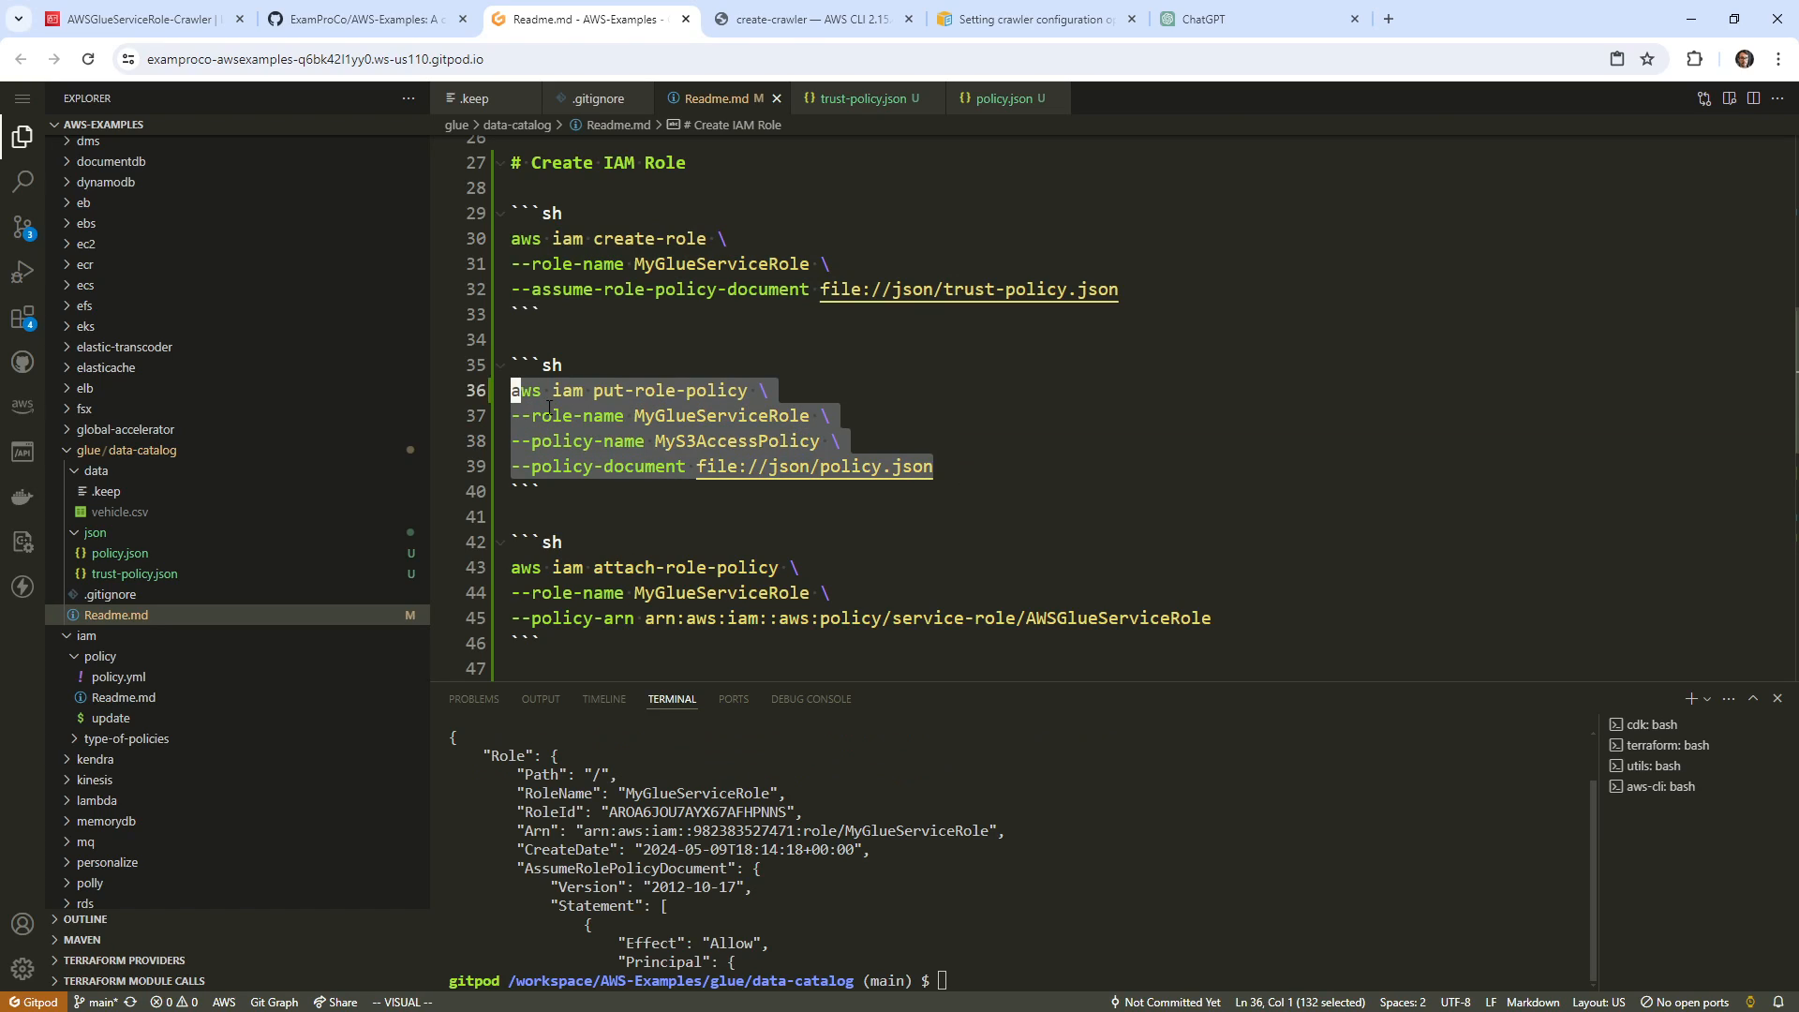
right_click(596, 412)
click(703, 712)
right_click(1223, 855)
key(Return)
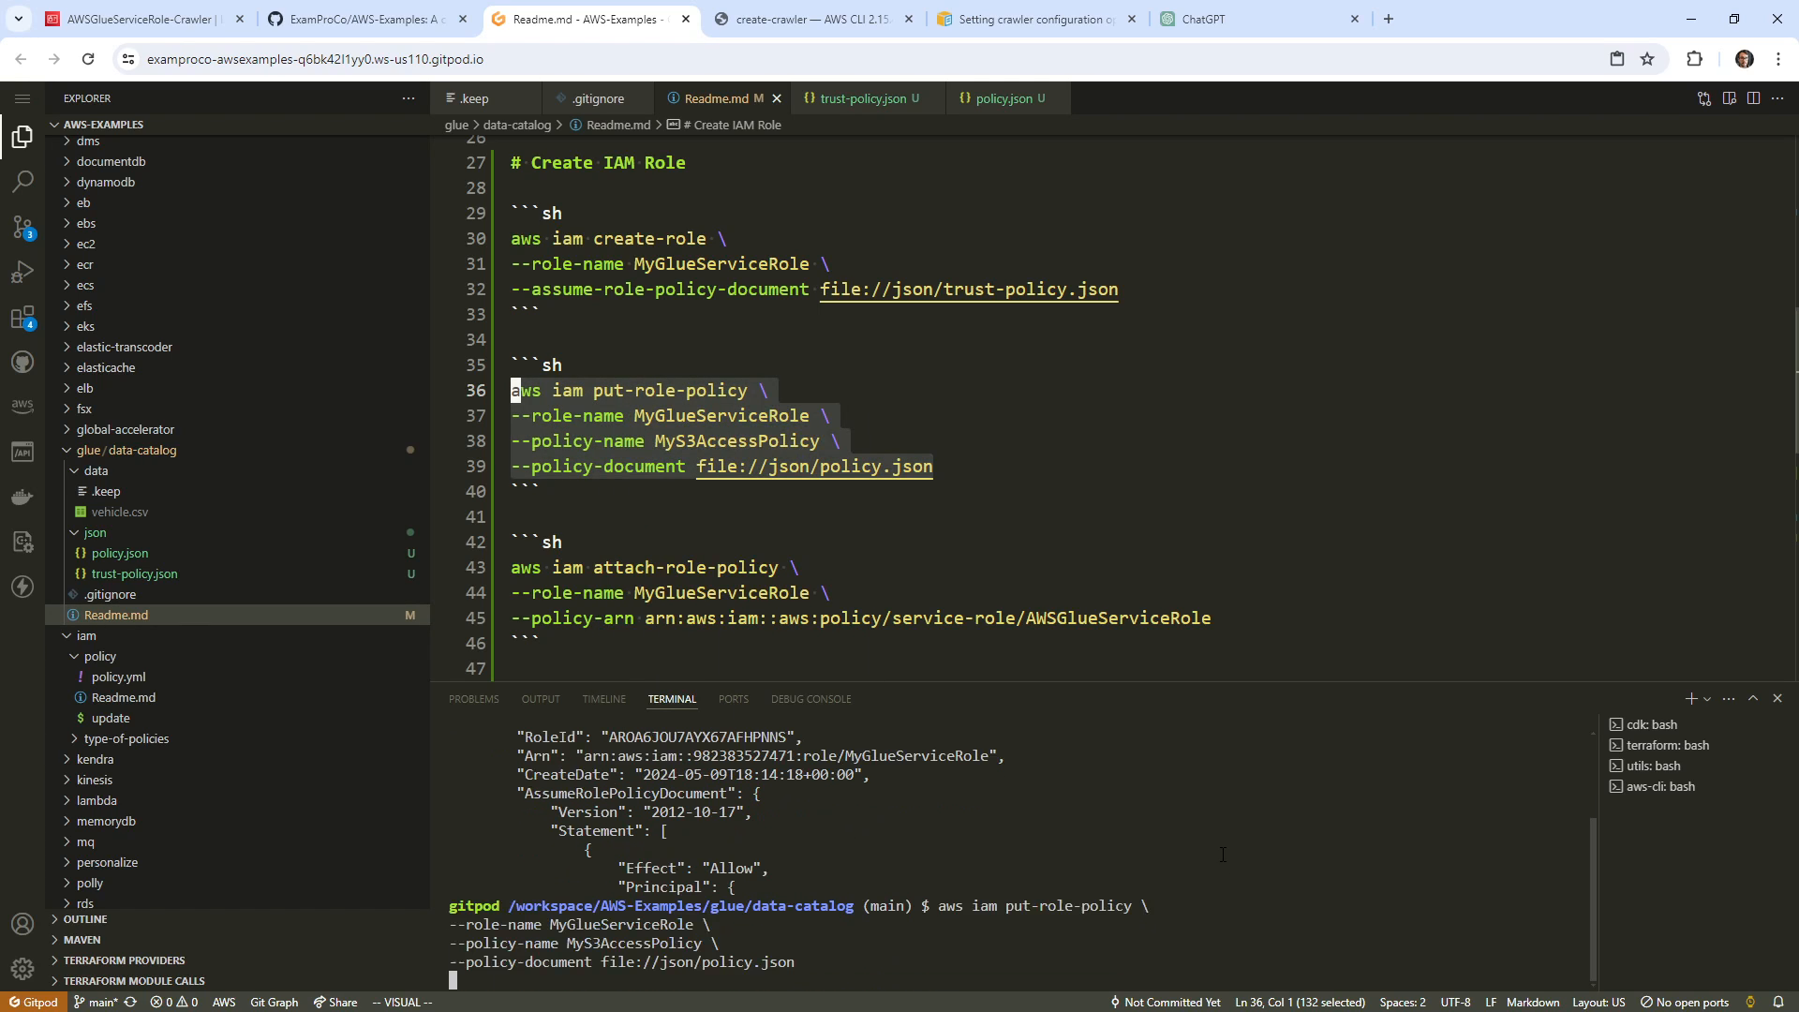
Run the Readme's attach-role-policy command in the terminal to attach the AWSGlueServiceRole managed policy to MyGlueServiceRole.
scroll(839, 545, down, 1)
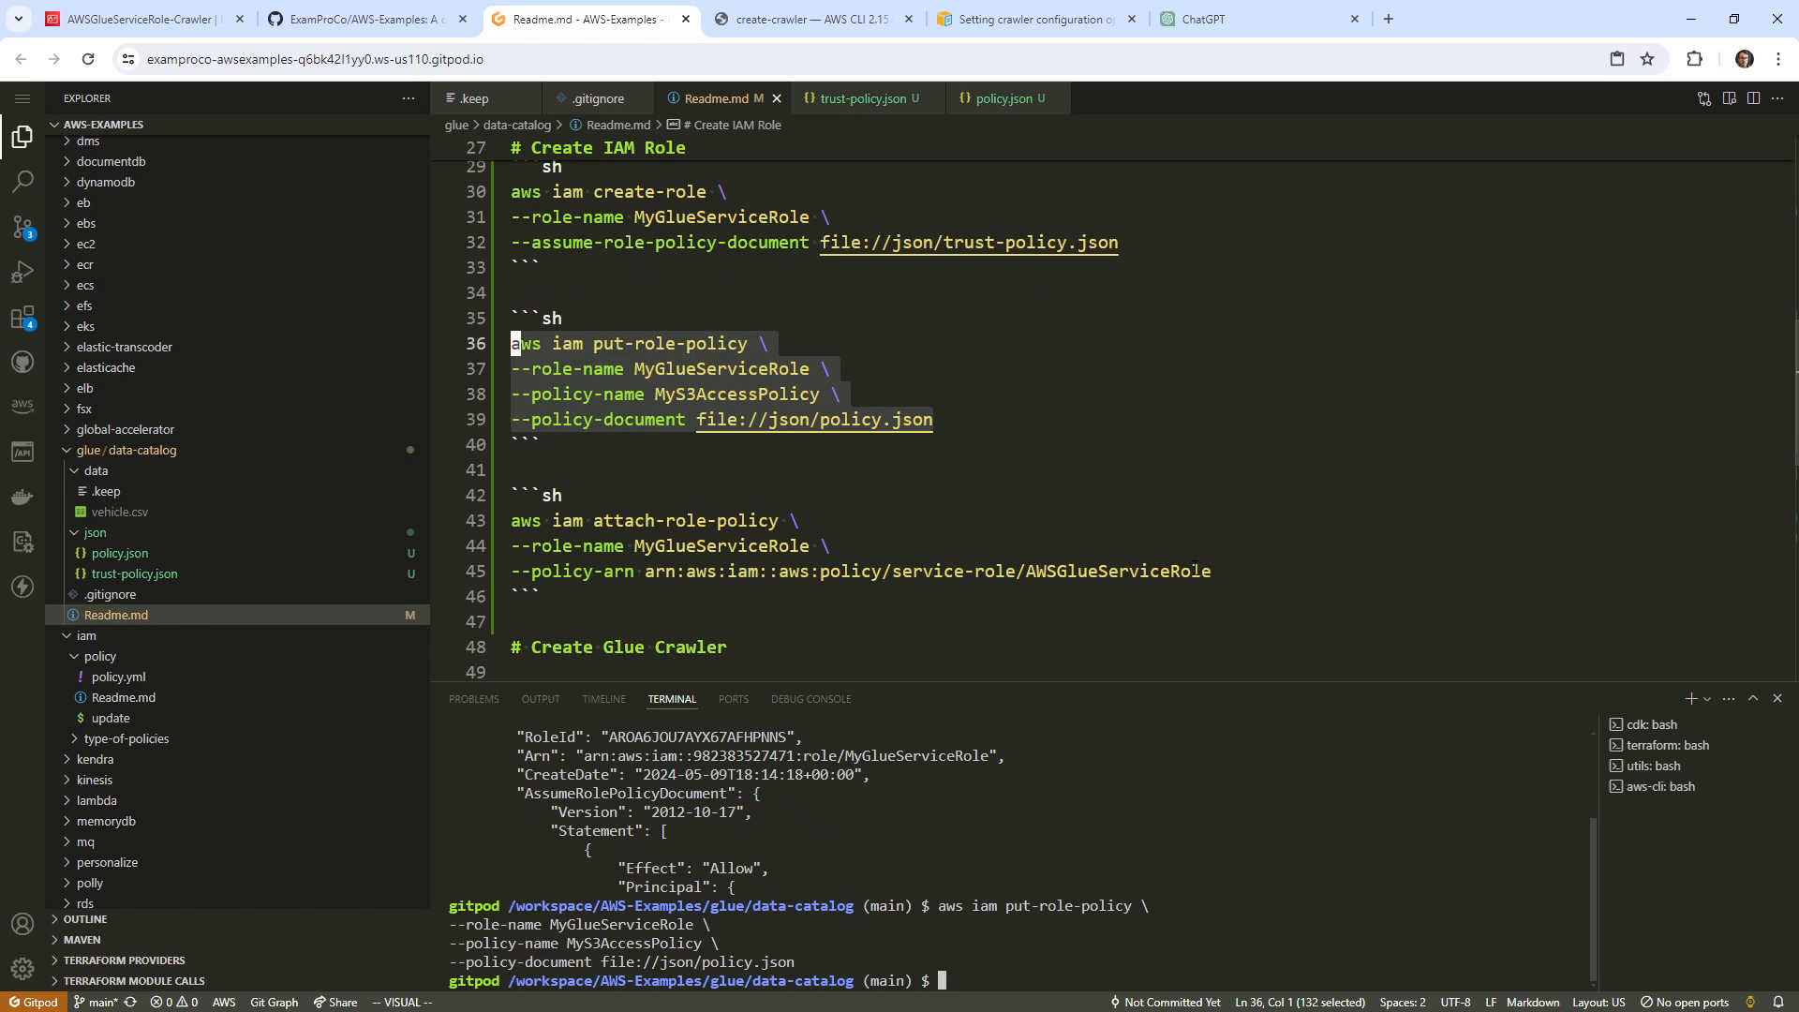
drag(1214, 570, 513, 520)
right_click(645, 546)
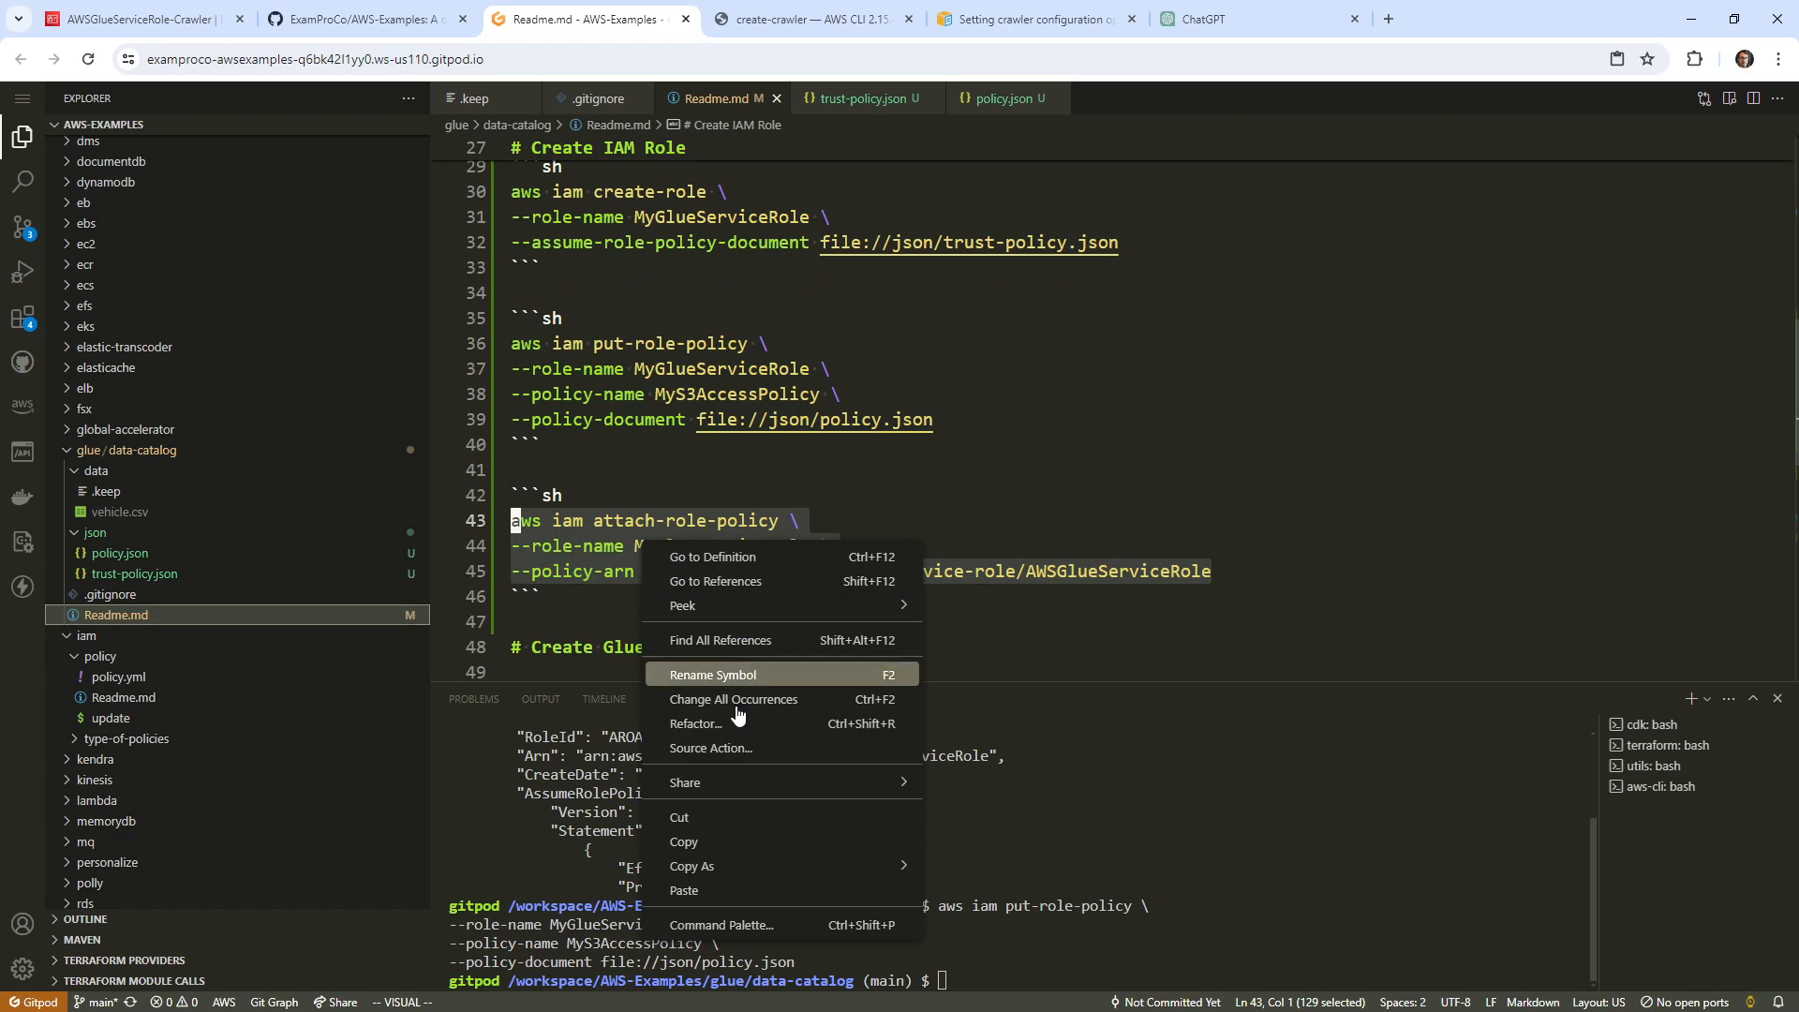
click(726, 845)
key(ctrl+v)
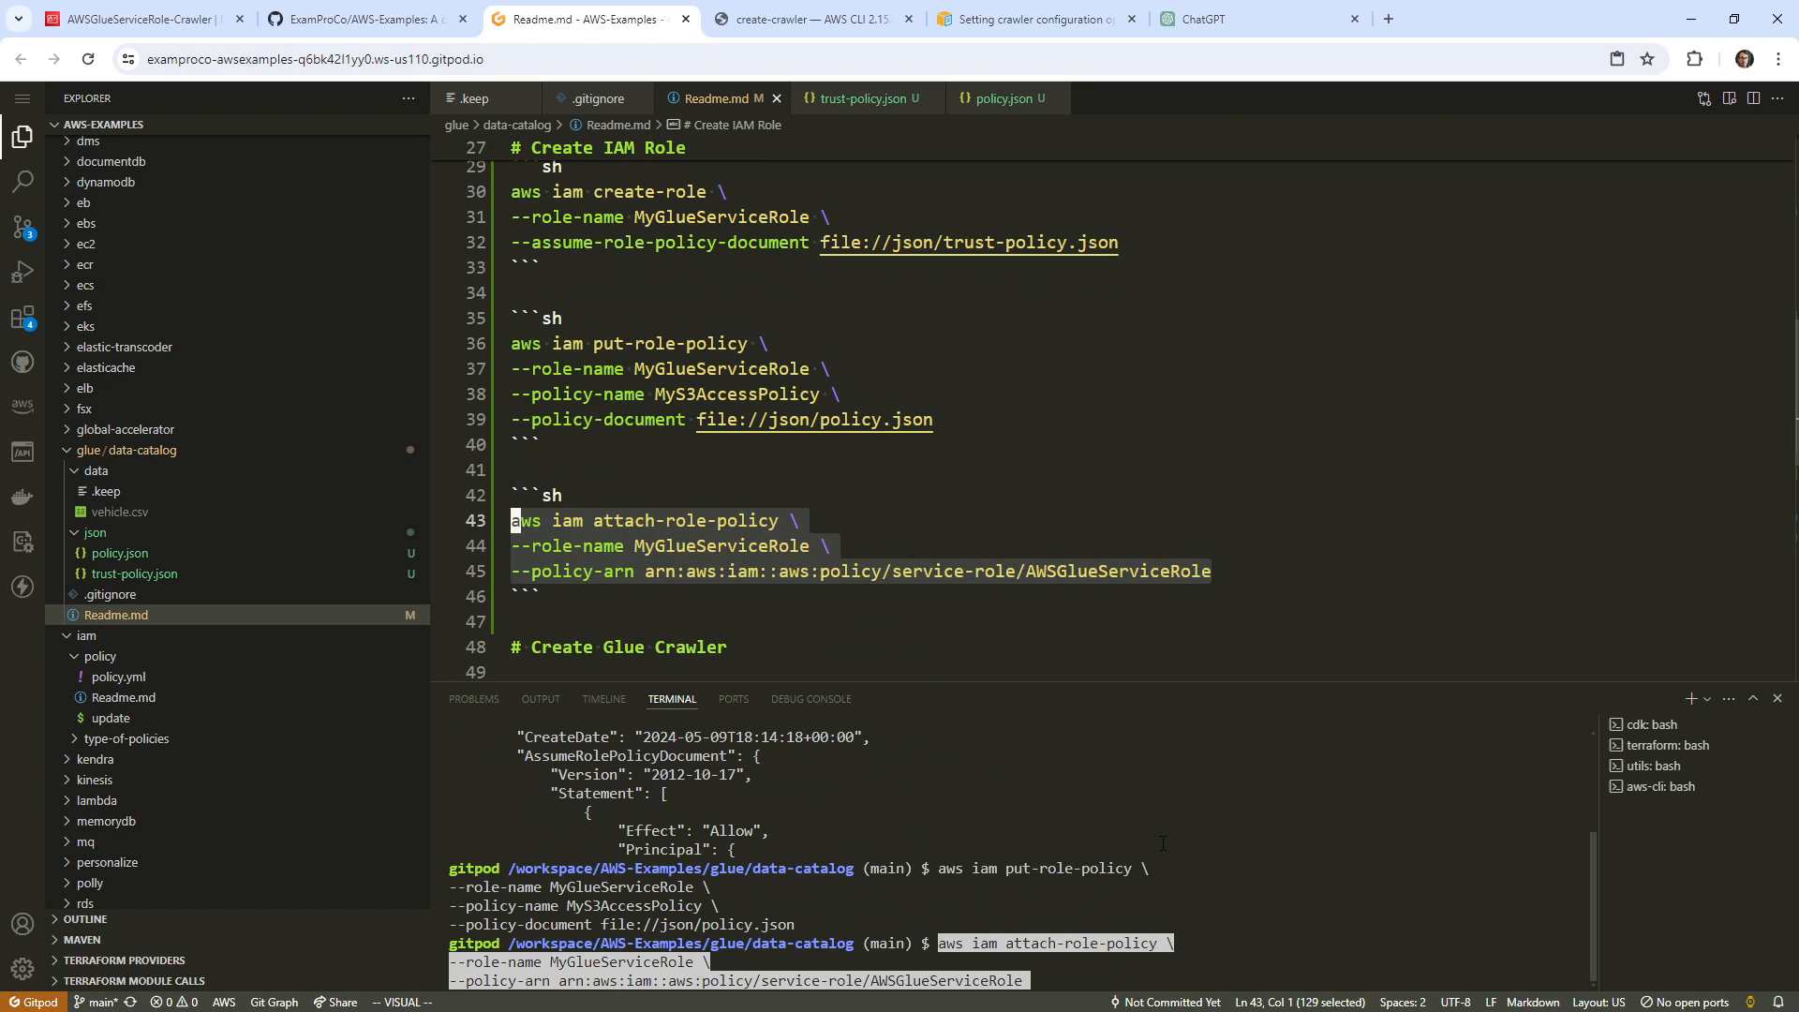
key(Return)
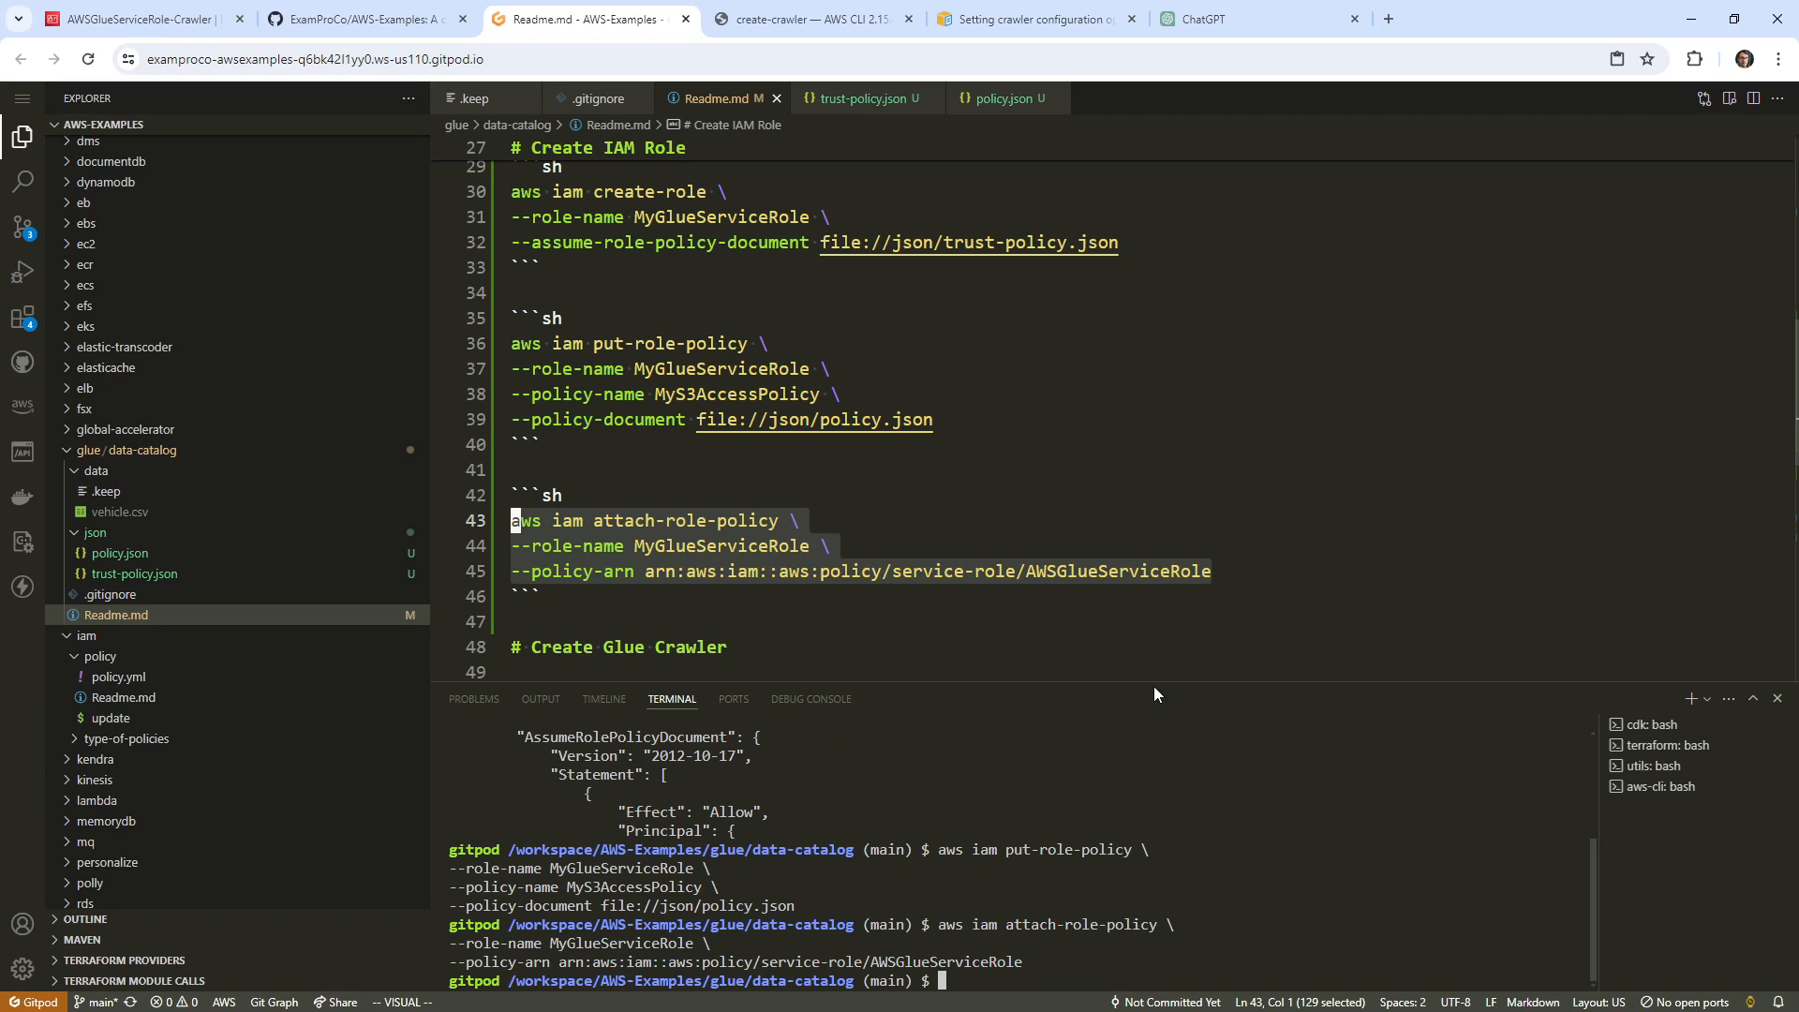
Copy the role name MyGlueServiceRole from the create-role command and go to the IAM Roles list in the AWS console.
drag(956, 570, 1235, 561)
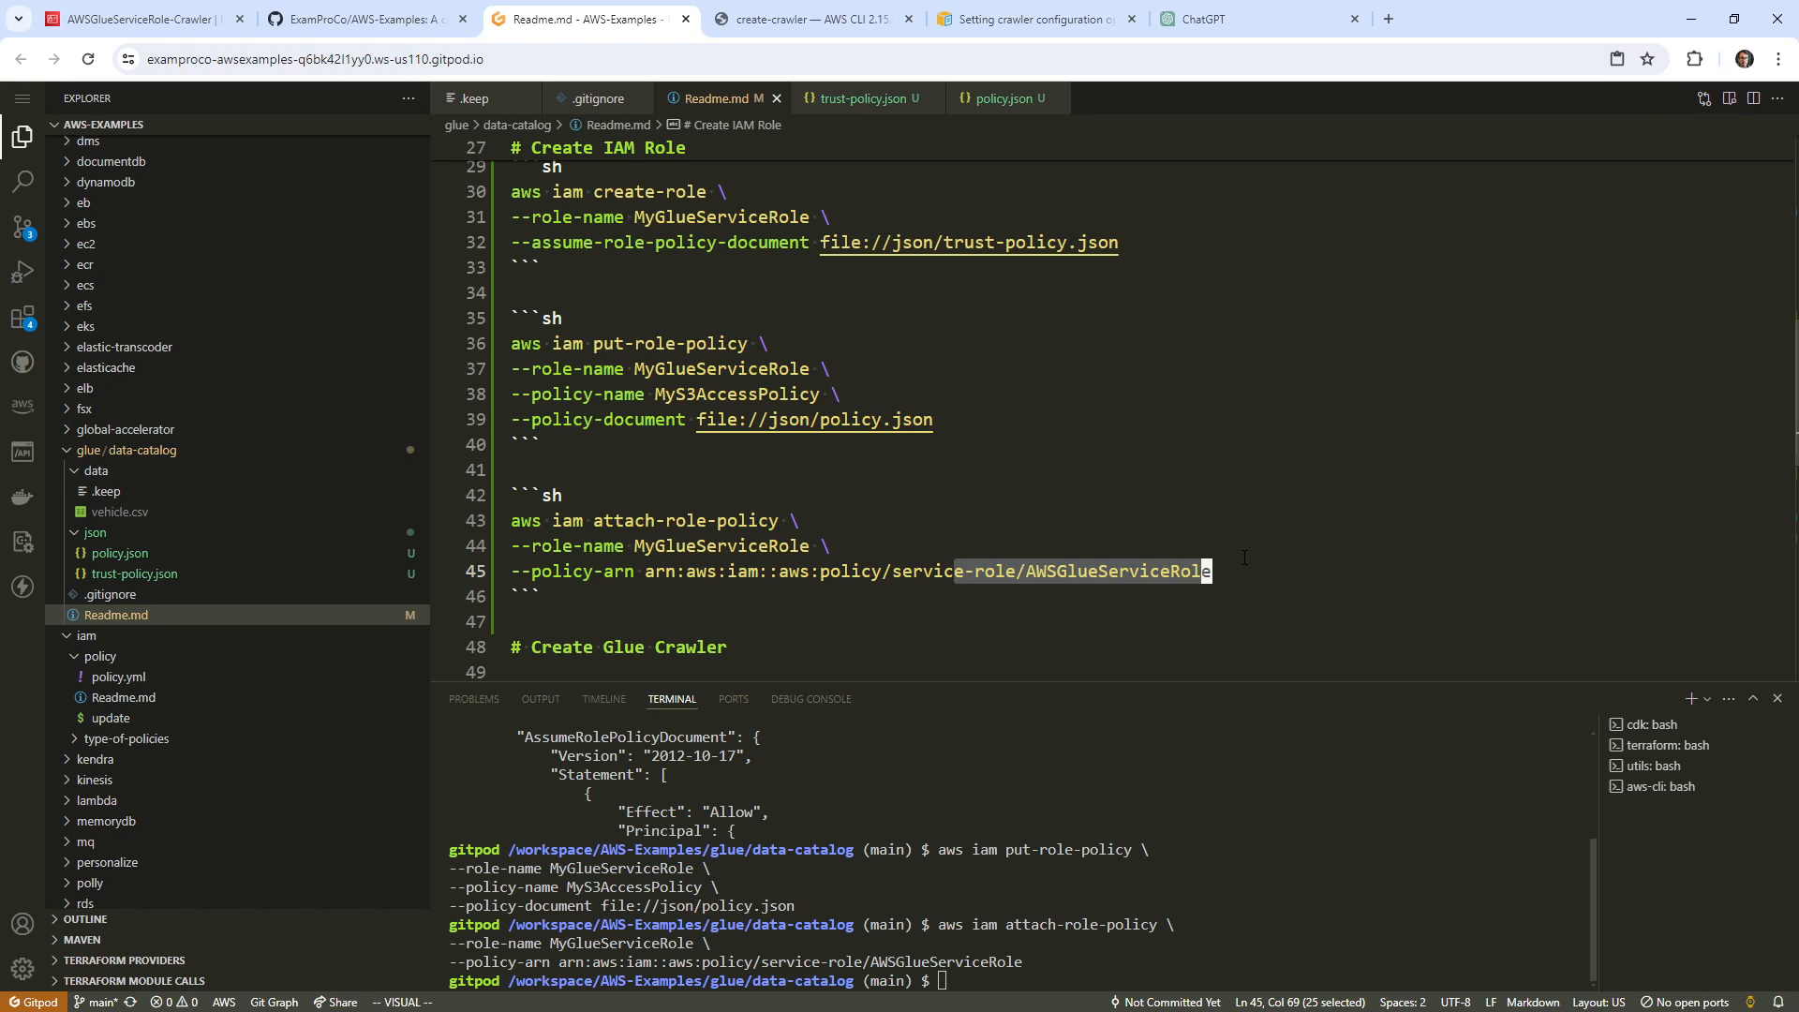
click(959, 458)
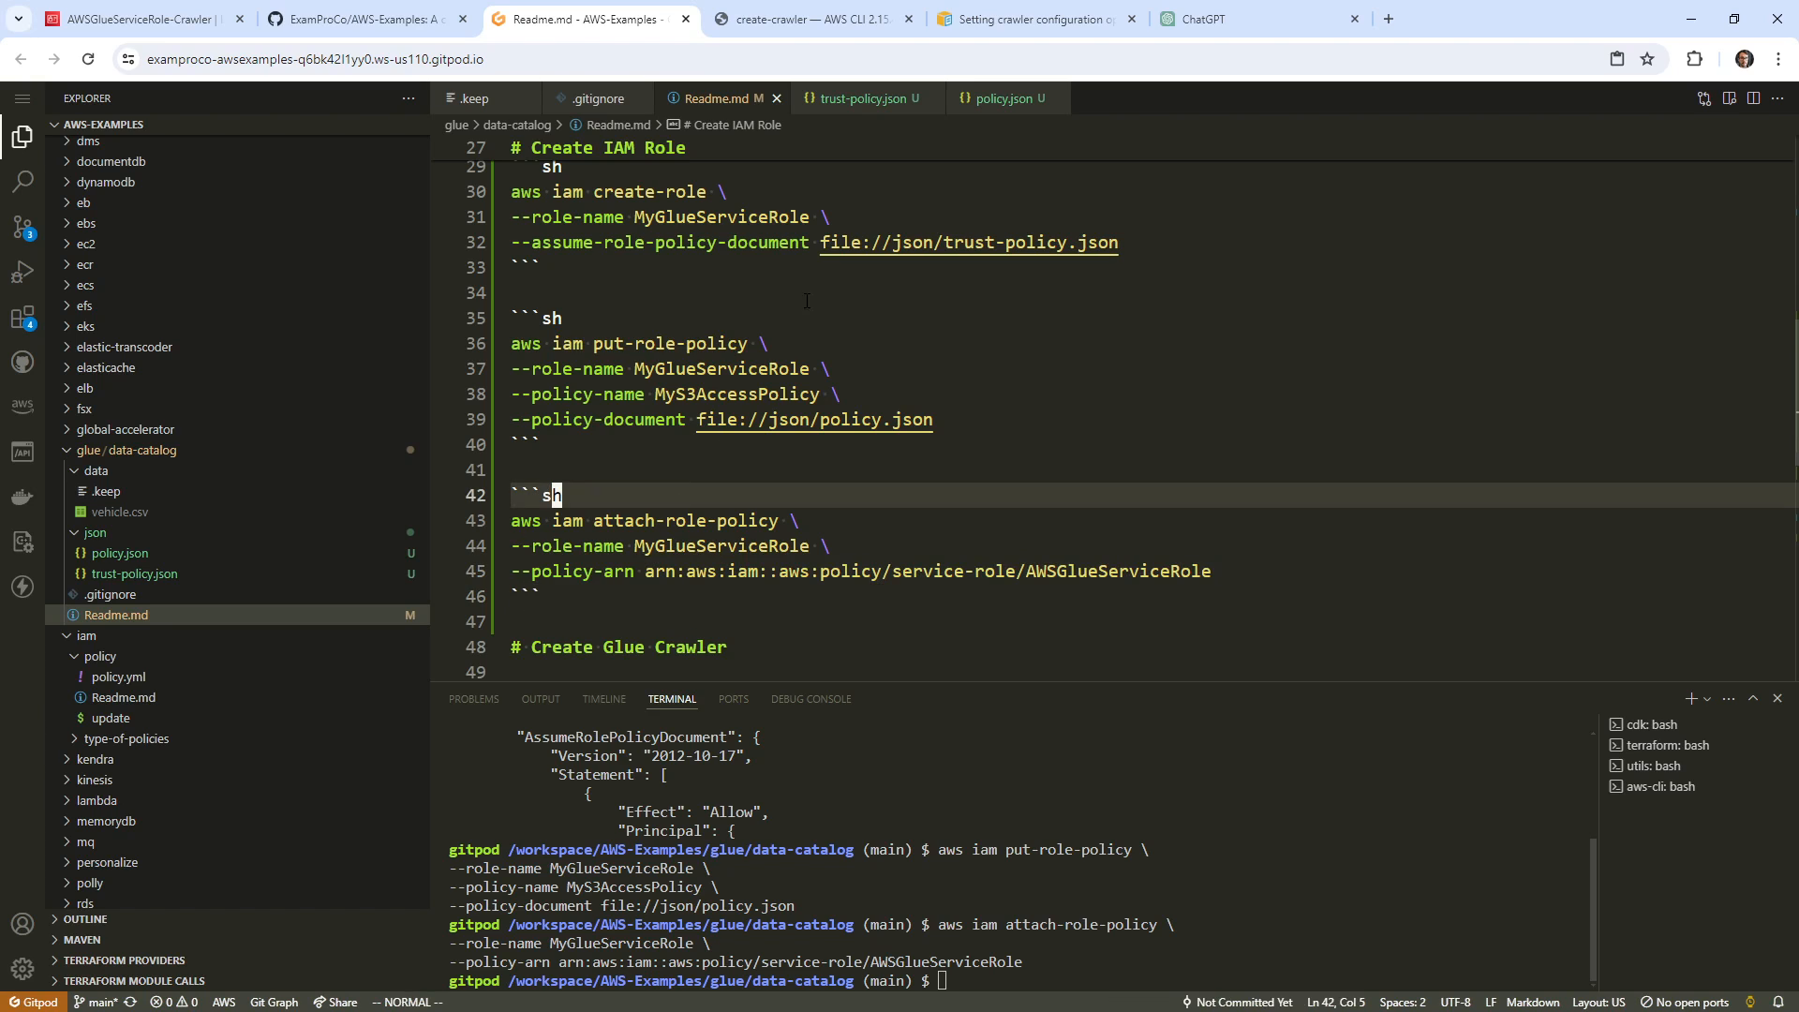
click(732, 216)
double_click(761, 221)
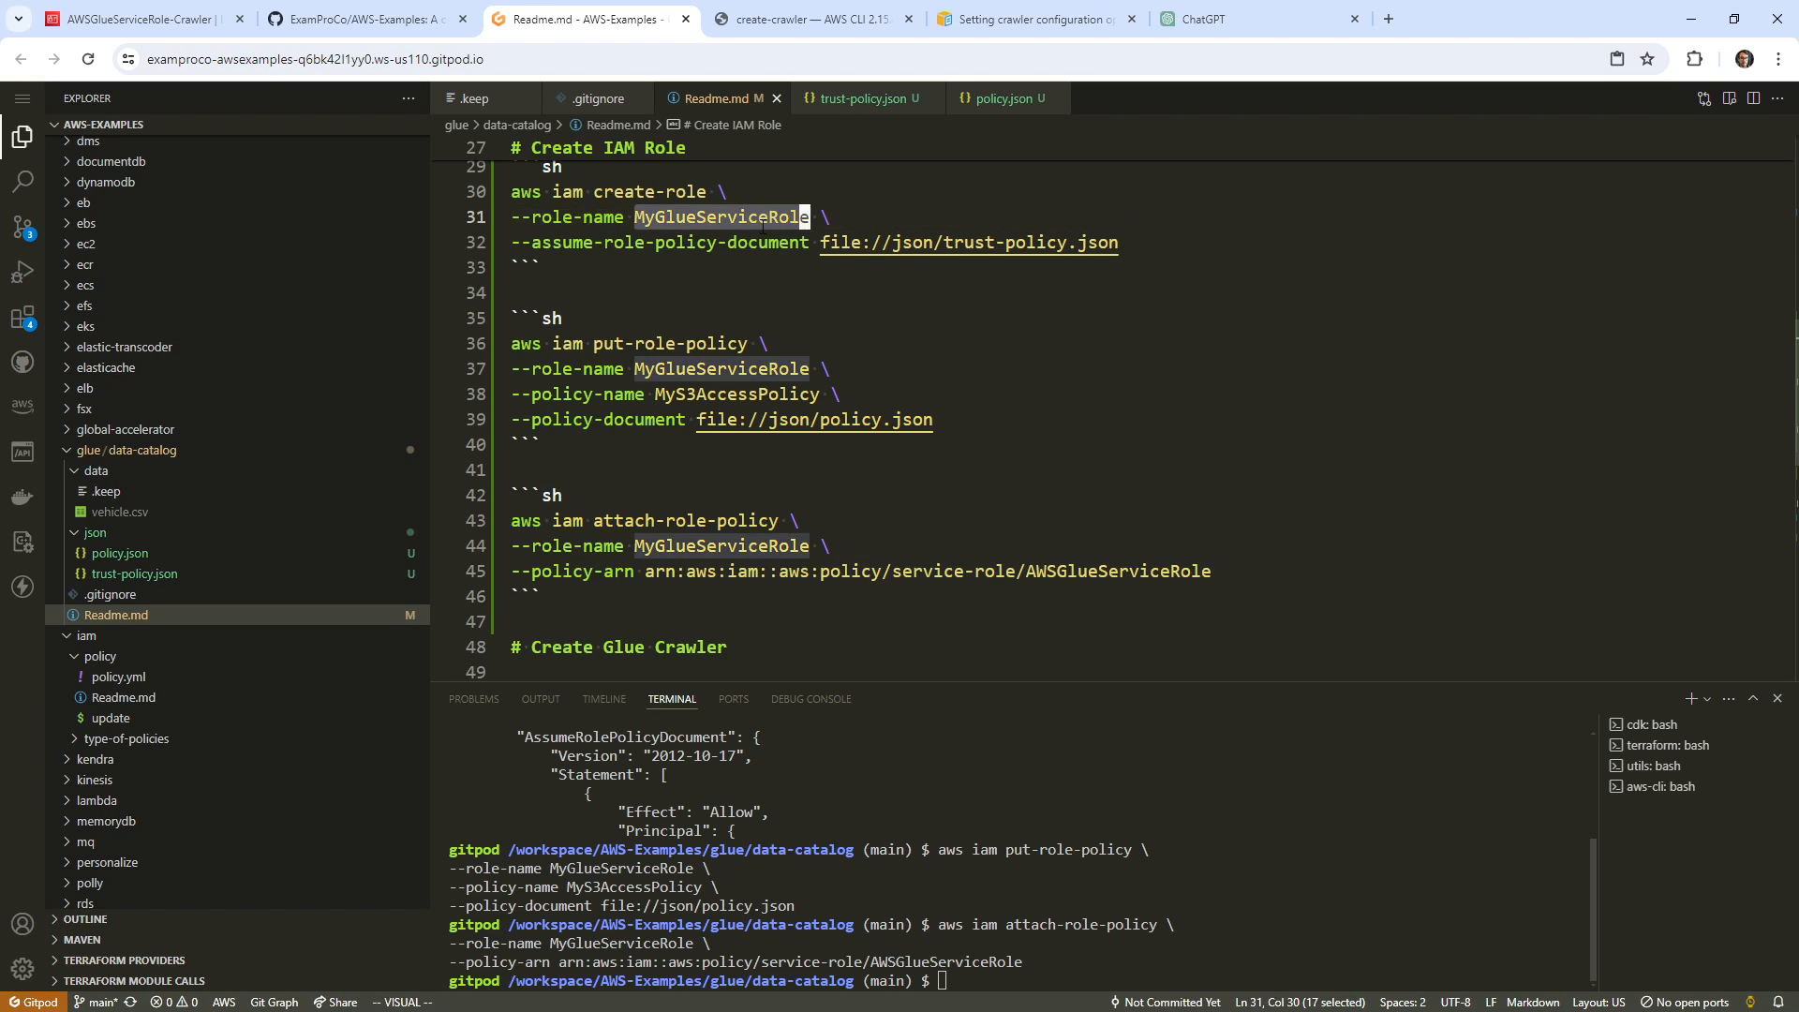
click(215, 19)
scroll(418, 281, up, 5)
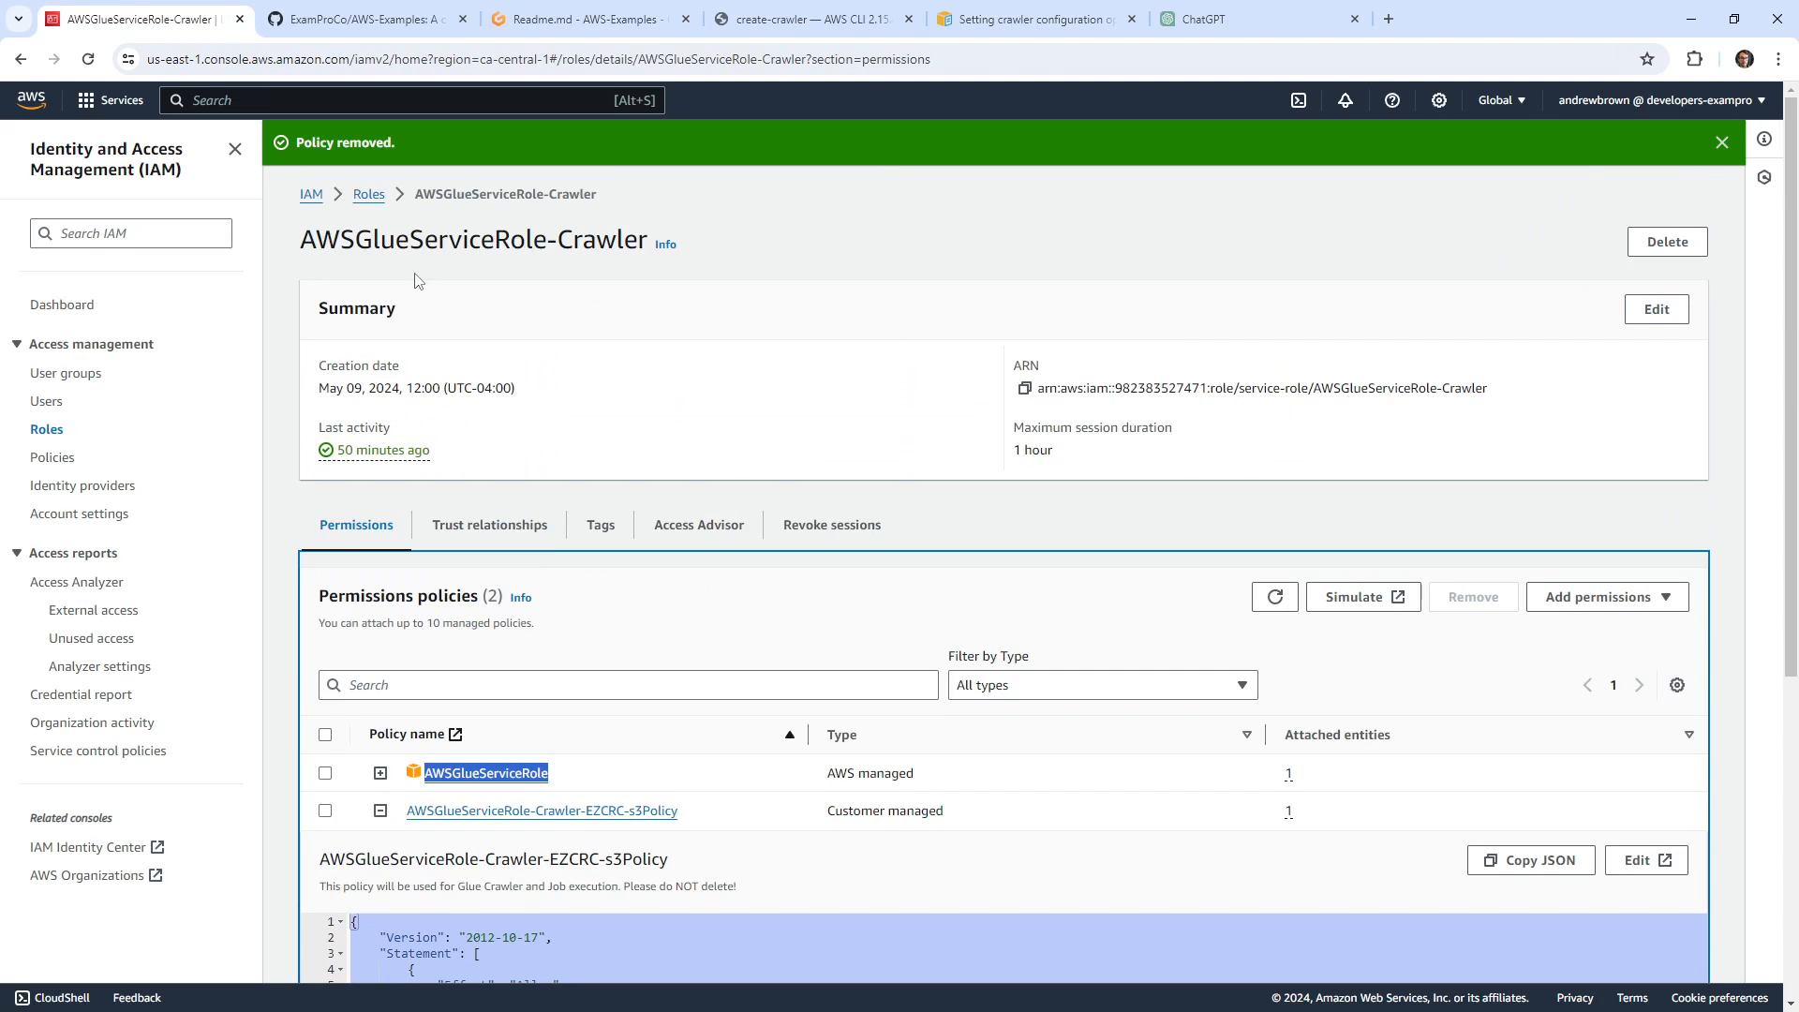
click(356, 195)
Search the IAM roles for MyGlueServiceRole and refresh the list.
click(515, 230)
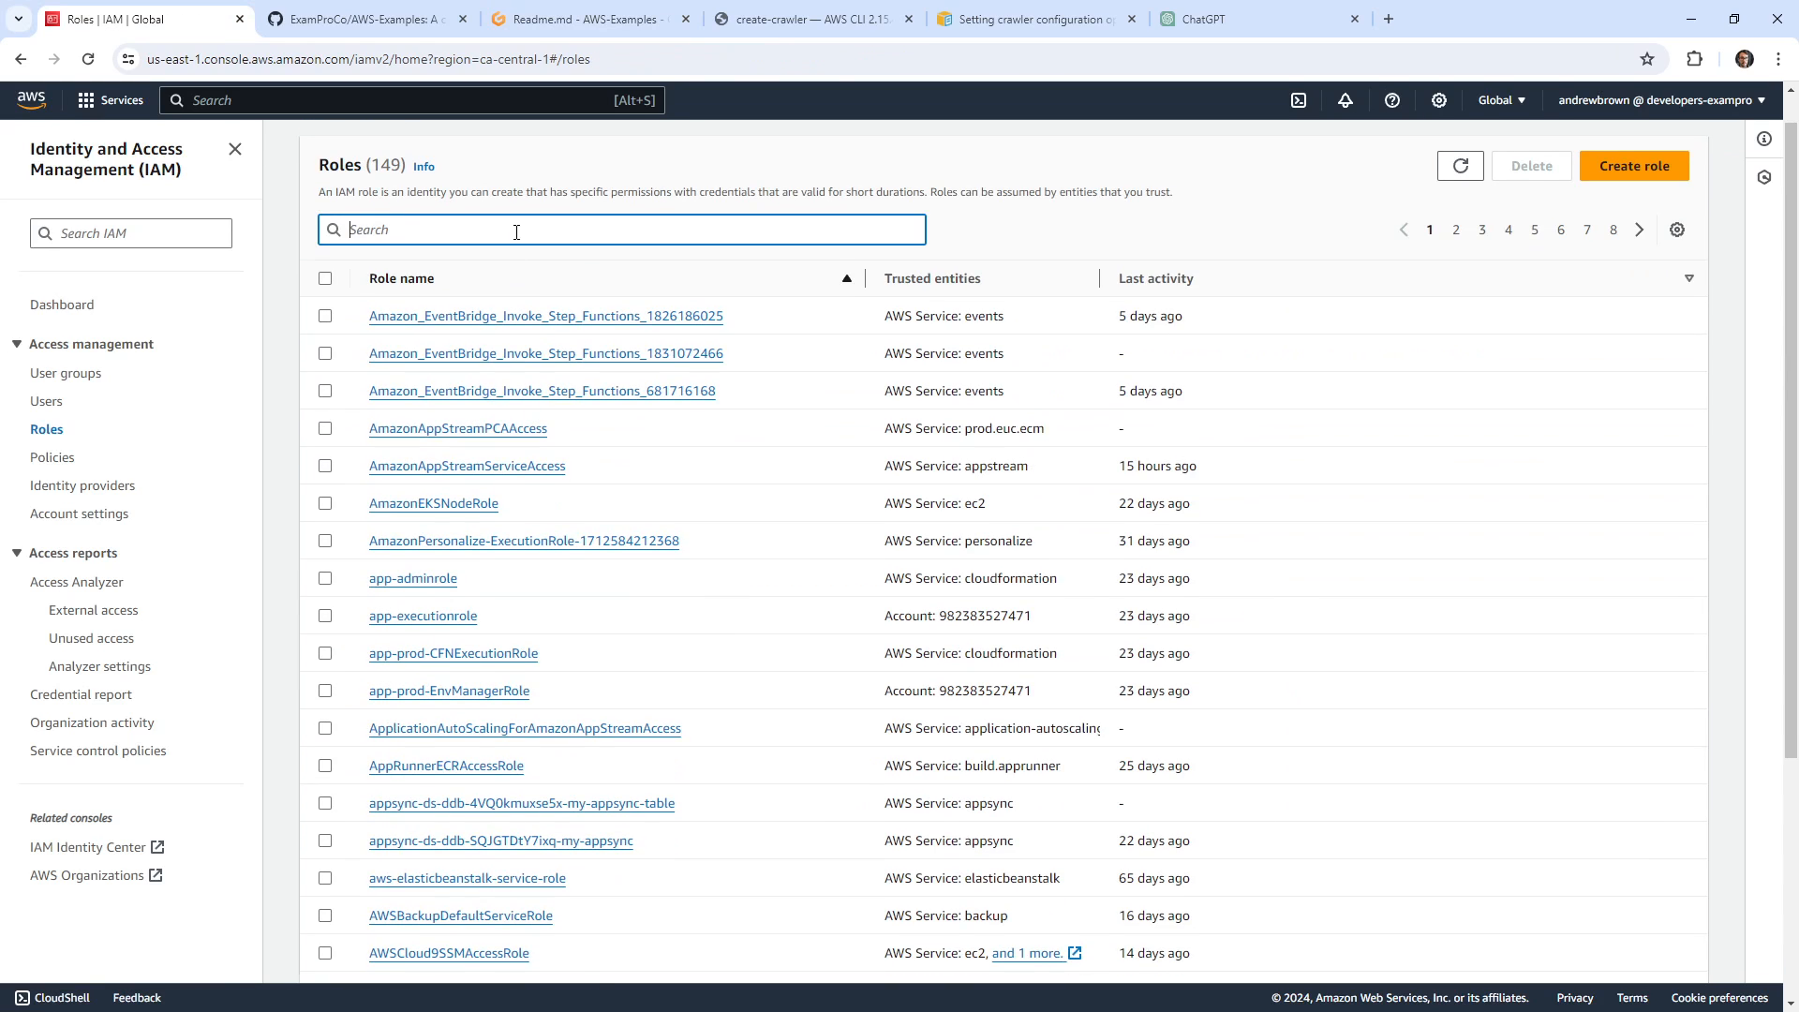
key(ctrl+v)
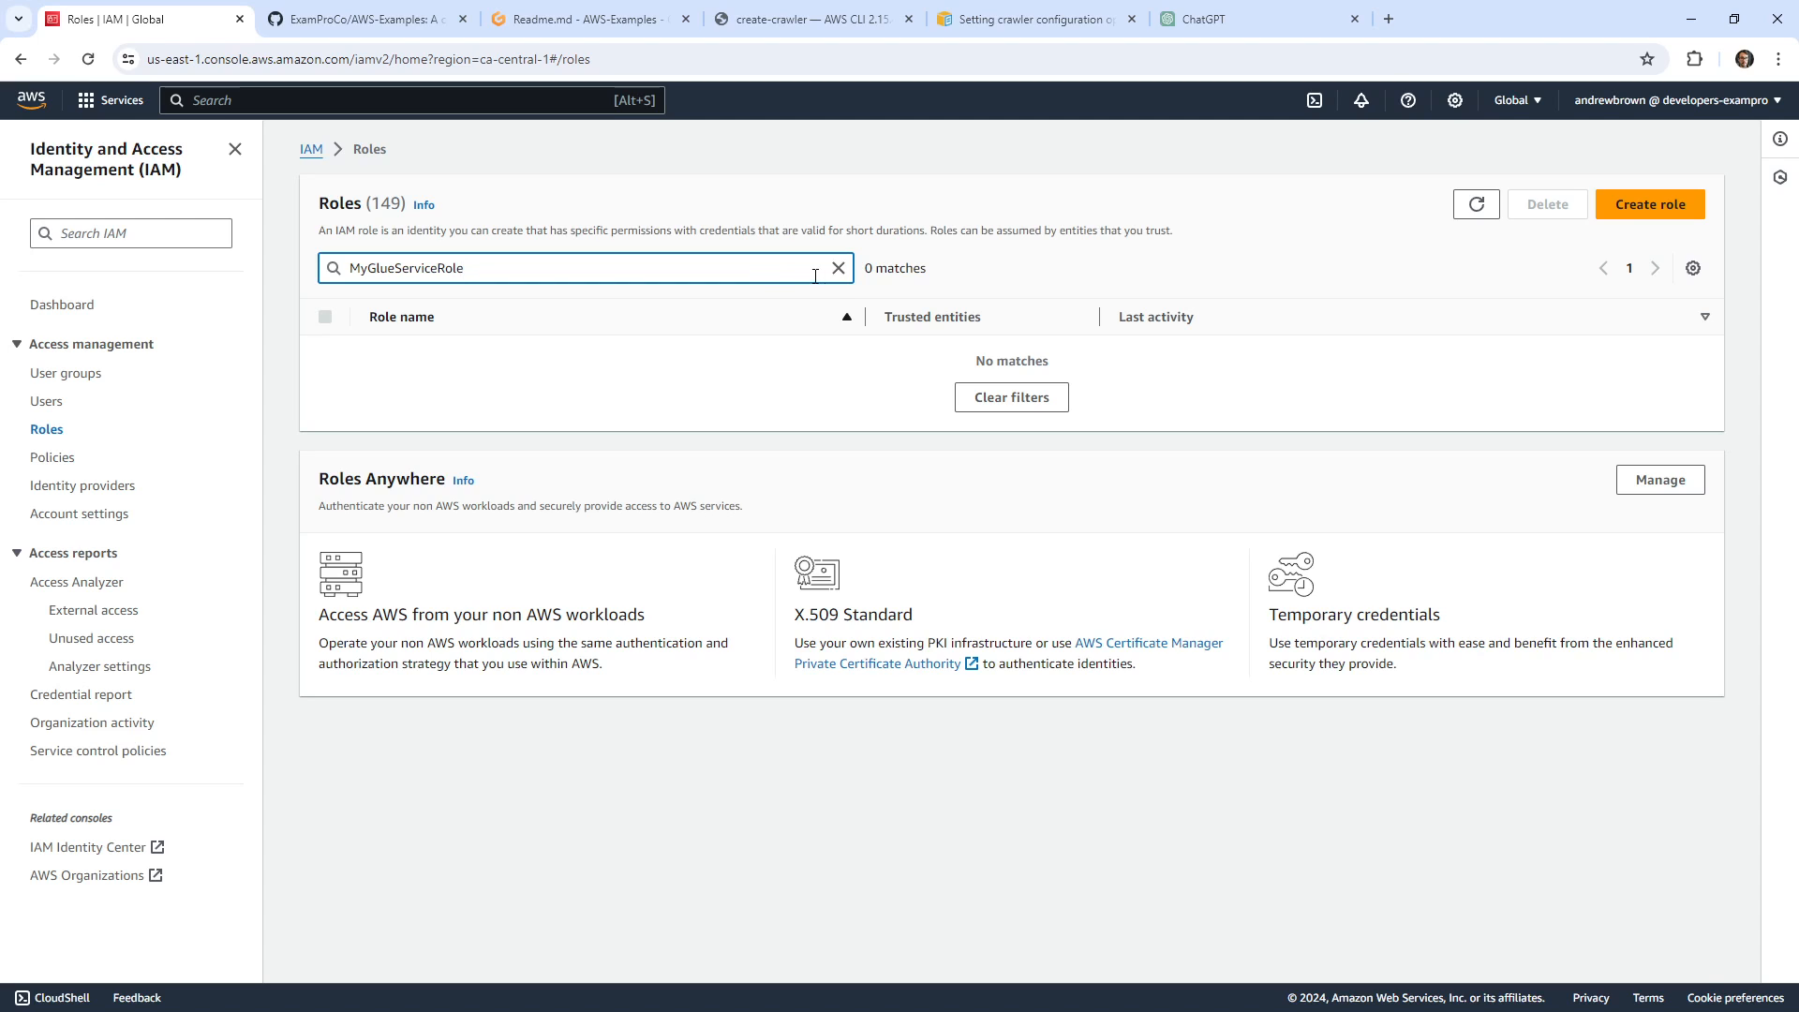
click(837, 269)
key(ctrl+v)
click(1477, 204)
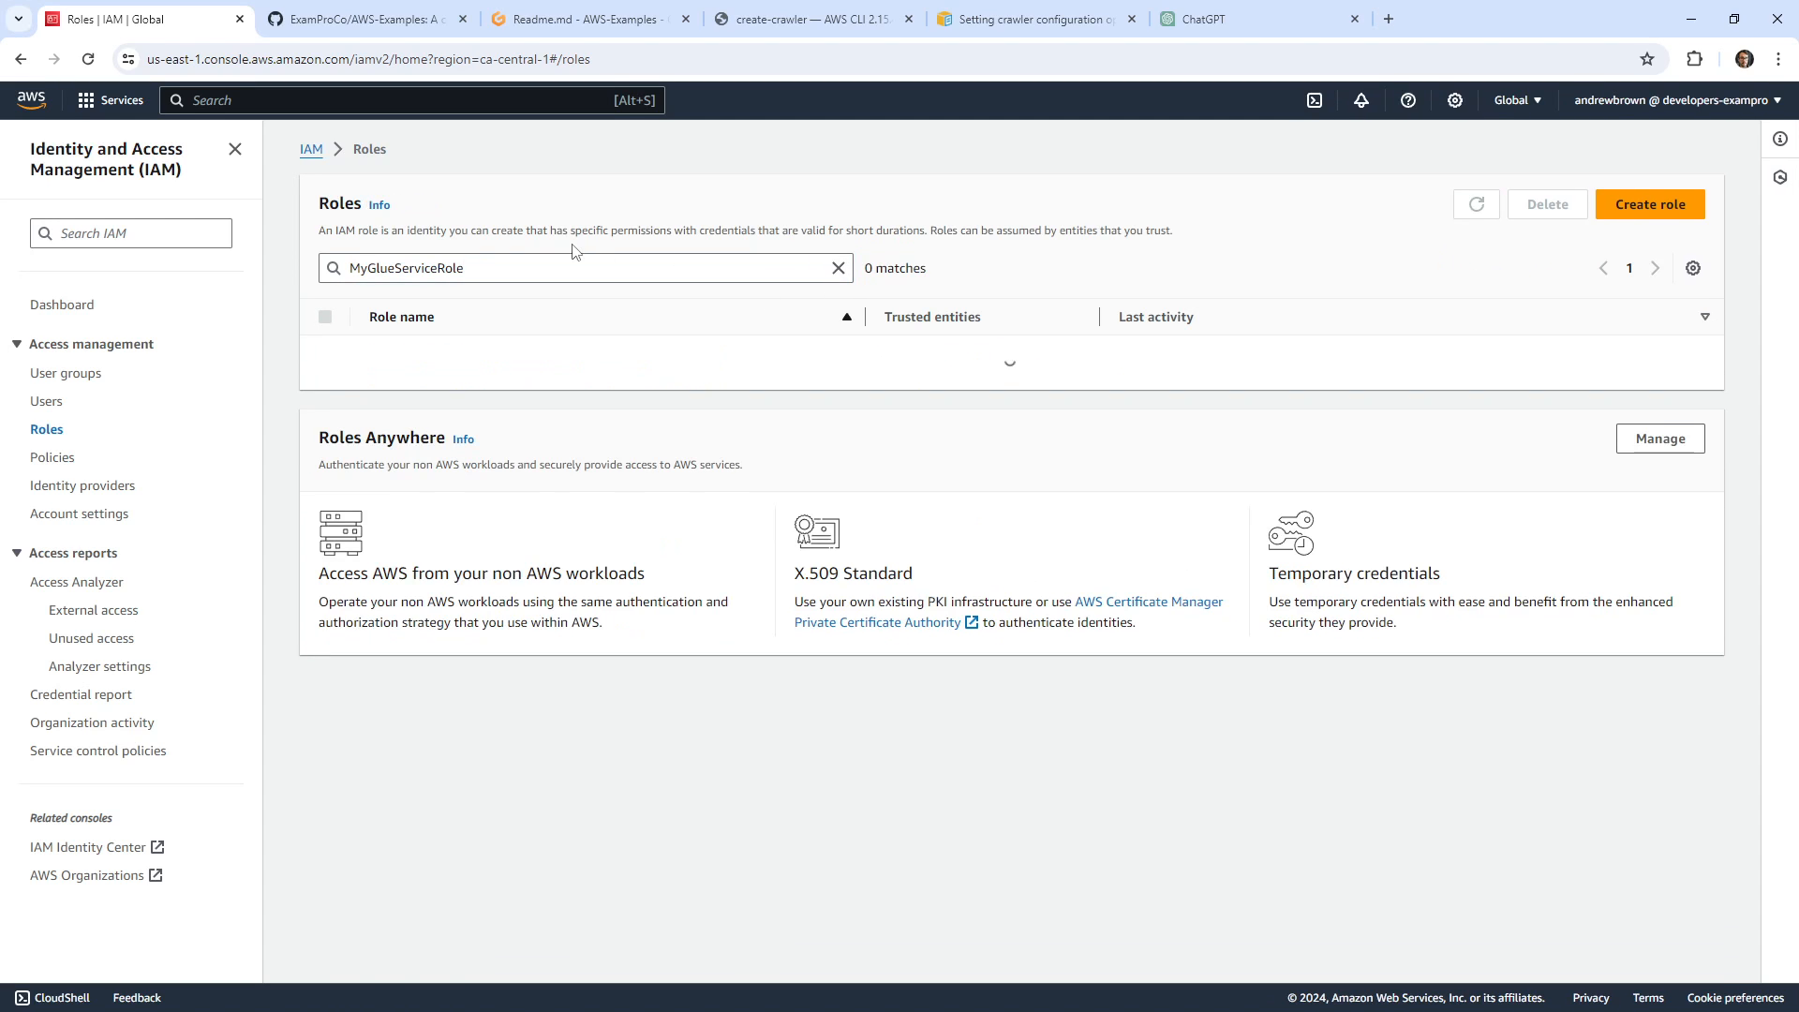
Open MyGlueServiceRole and examine the JSON of its attached AWSGlueServiceRole policy.
click(439, 354)
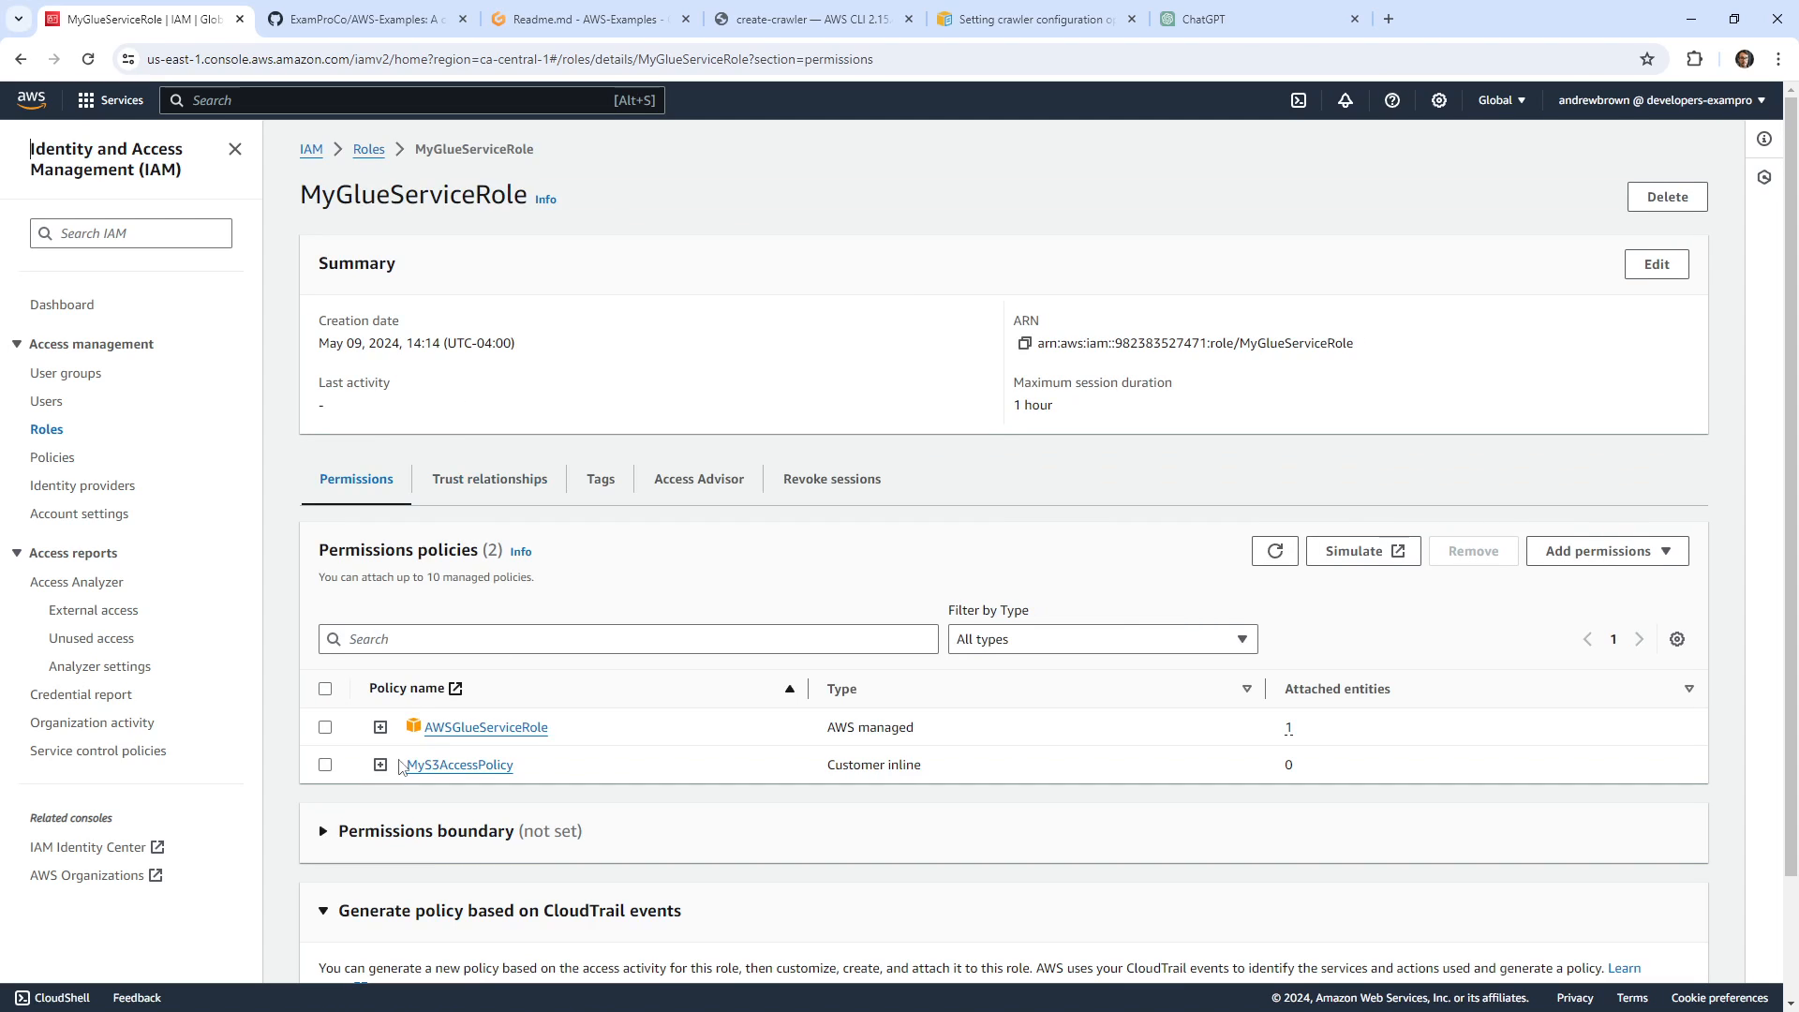
click(380, 727)
scroll(384, 656, down, 6)
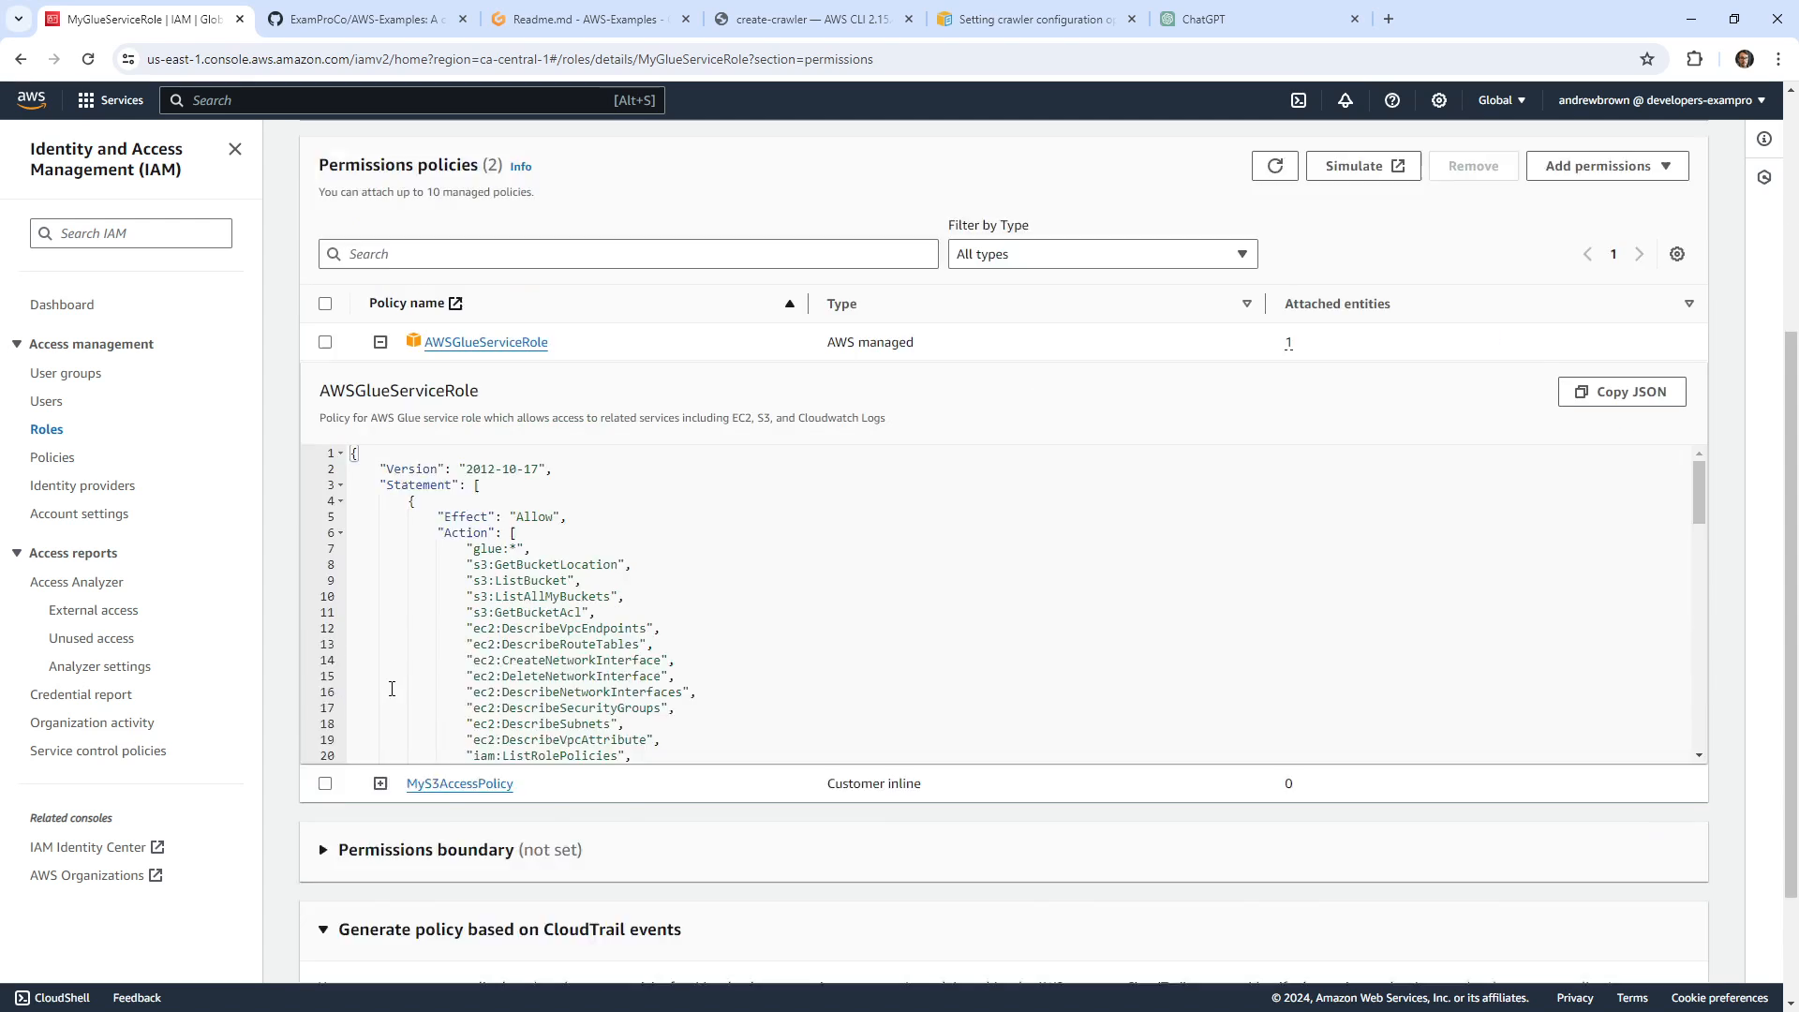
Read through the AWSGlueServiceRole policy JSON and examine the resource ARNs of its S3 object permissions.
scroll(571, 425, down, 3)
scroll(562, 441, down, 12)
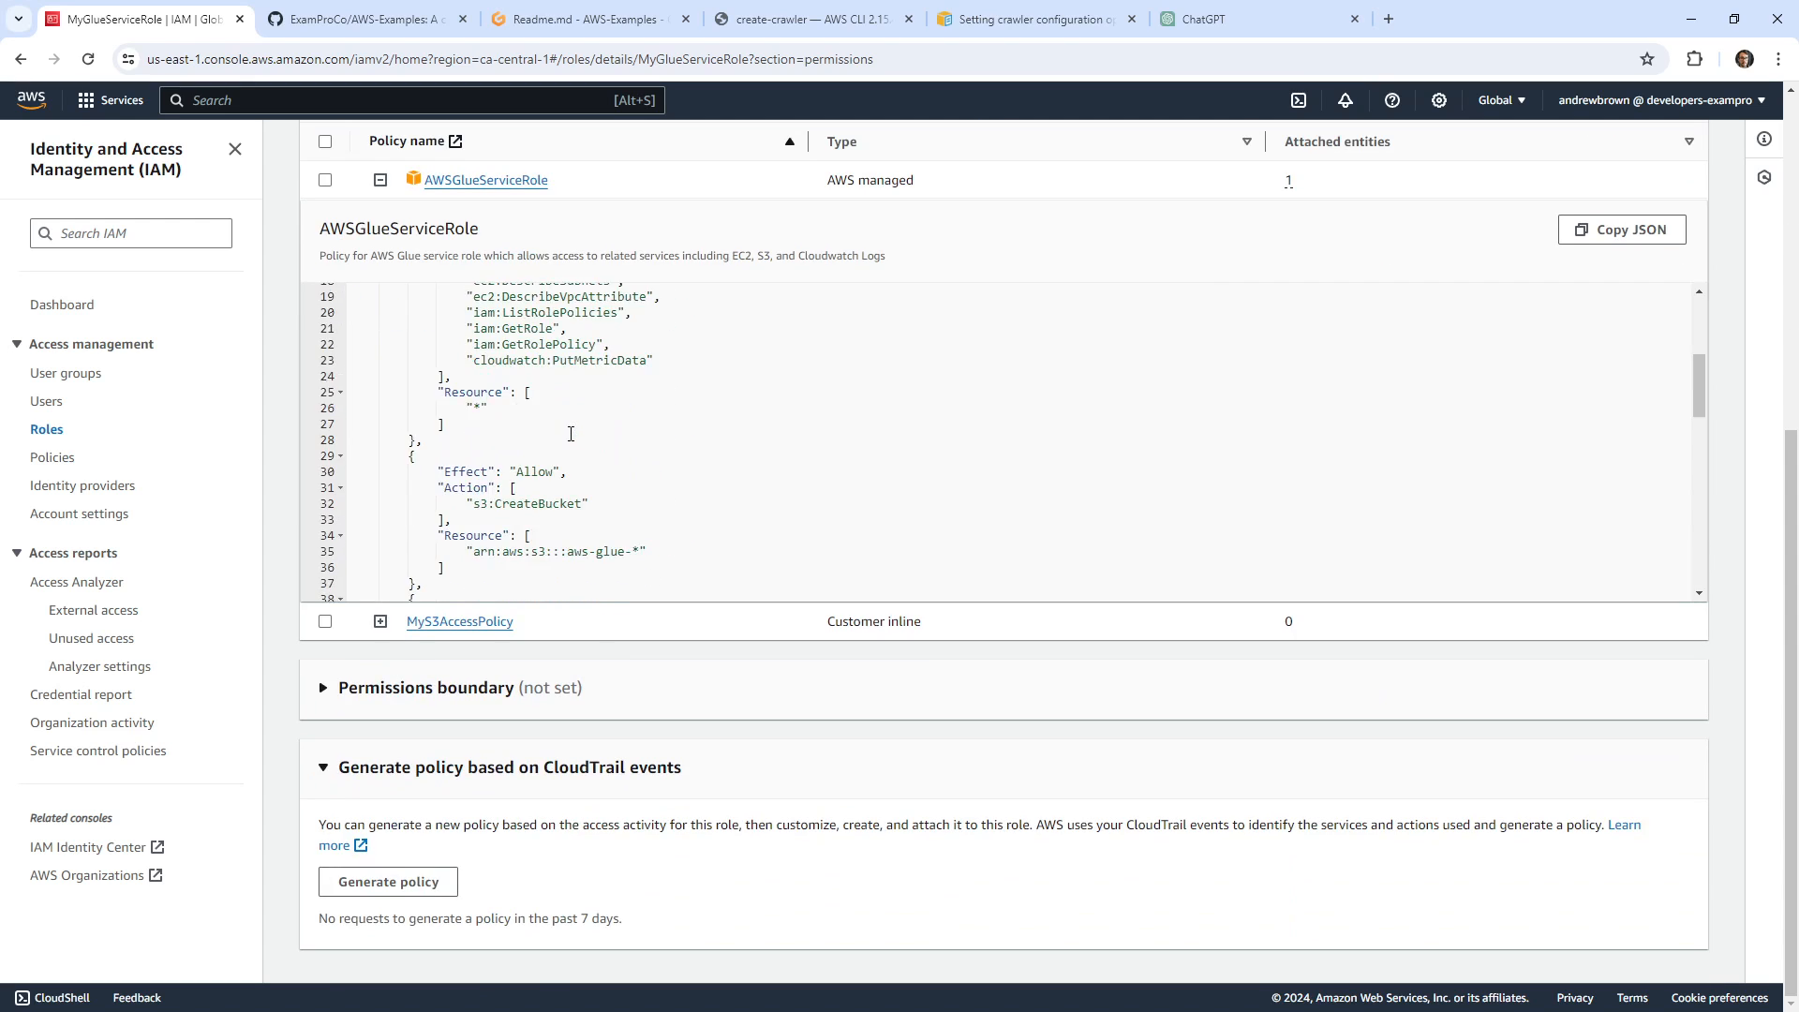
scroll(539, 467, up, 6)
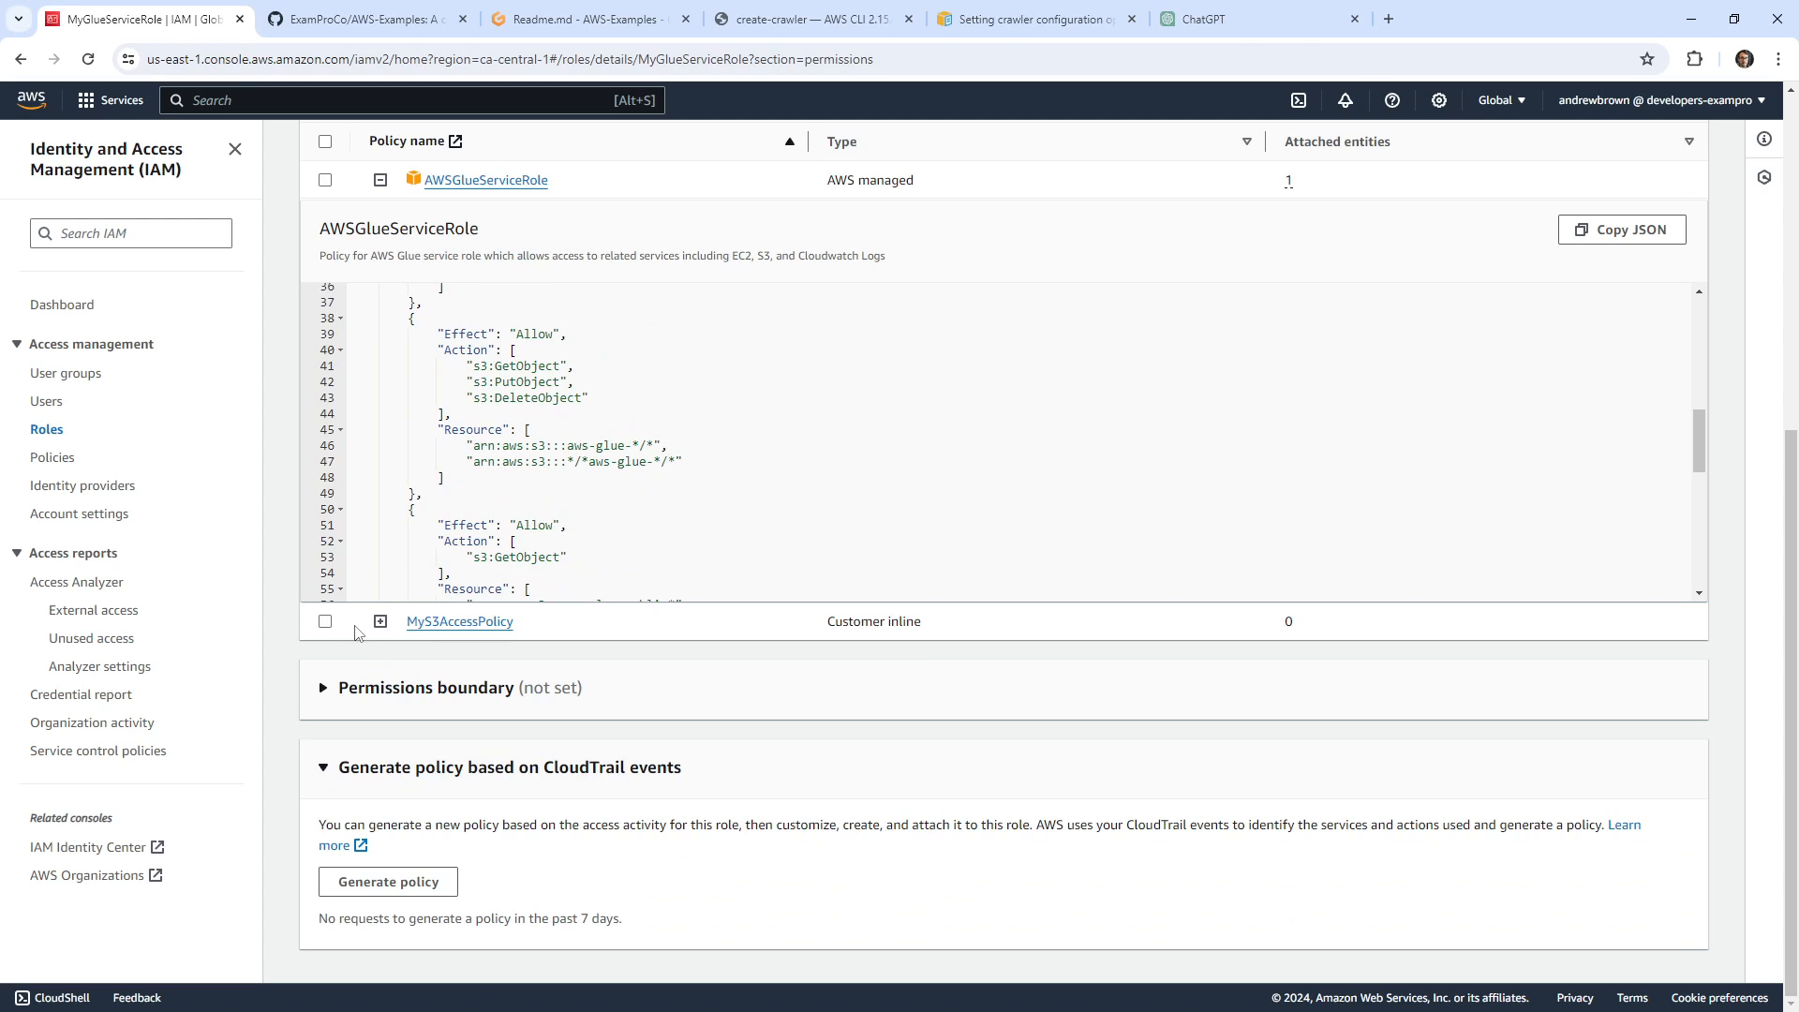
scroll(451, 454, up, 2)
scroll(559, 522, down, 1)
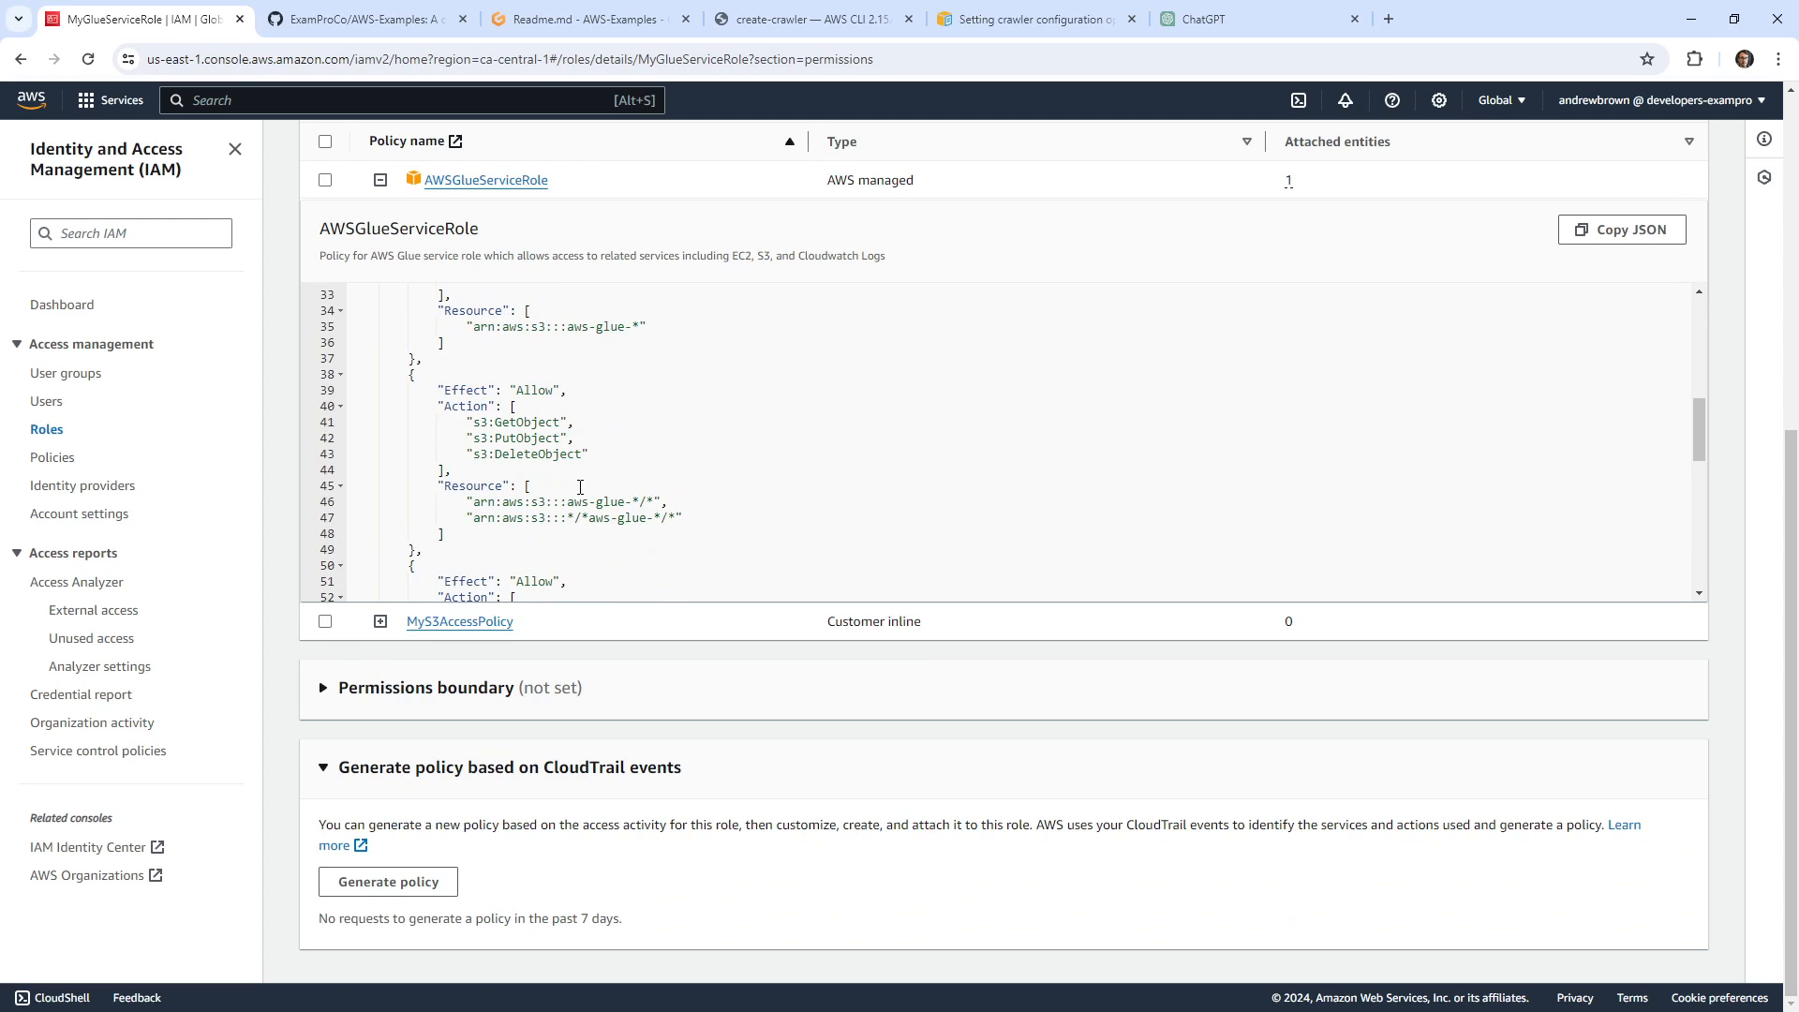
drag(573, 503, 632, 498)
Expand the inline MyS3AccessPolicy and compare its S3 resource with the resources allowed by AWSGlueServiceRole.
click(381, 623)
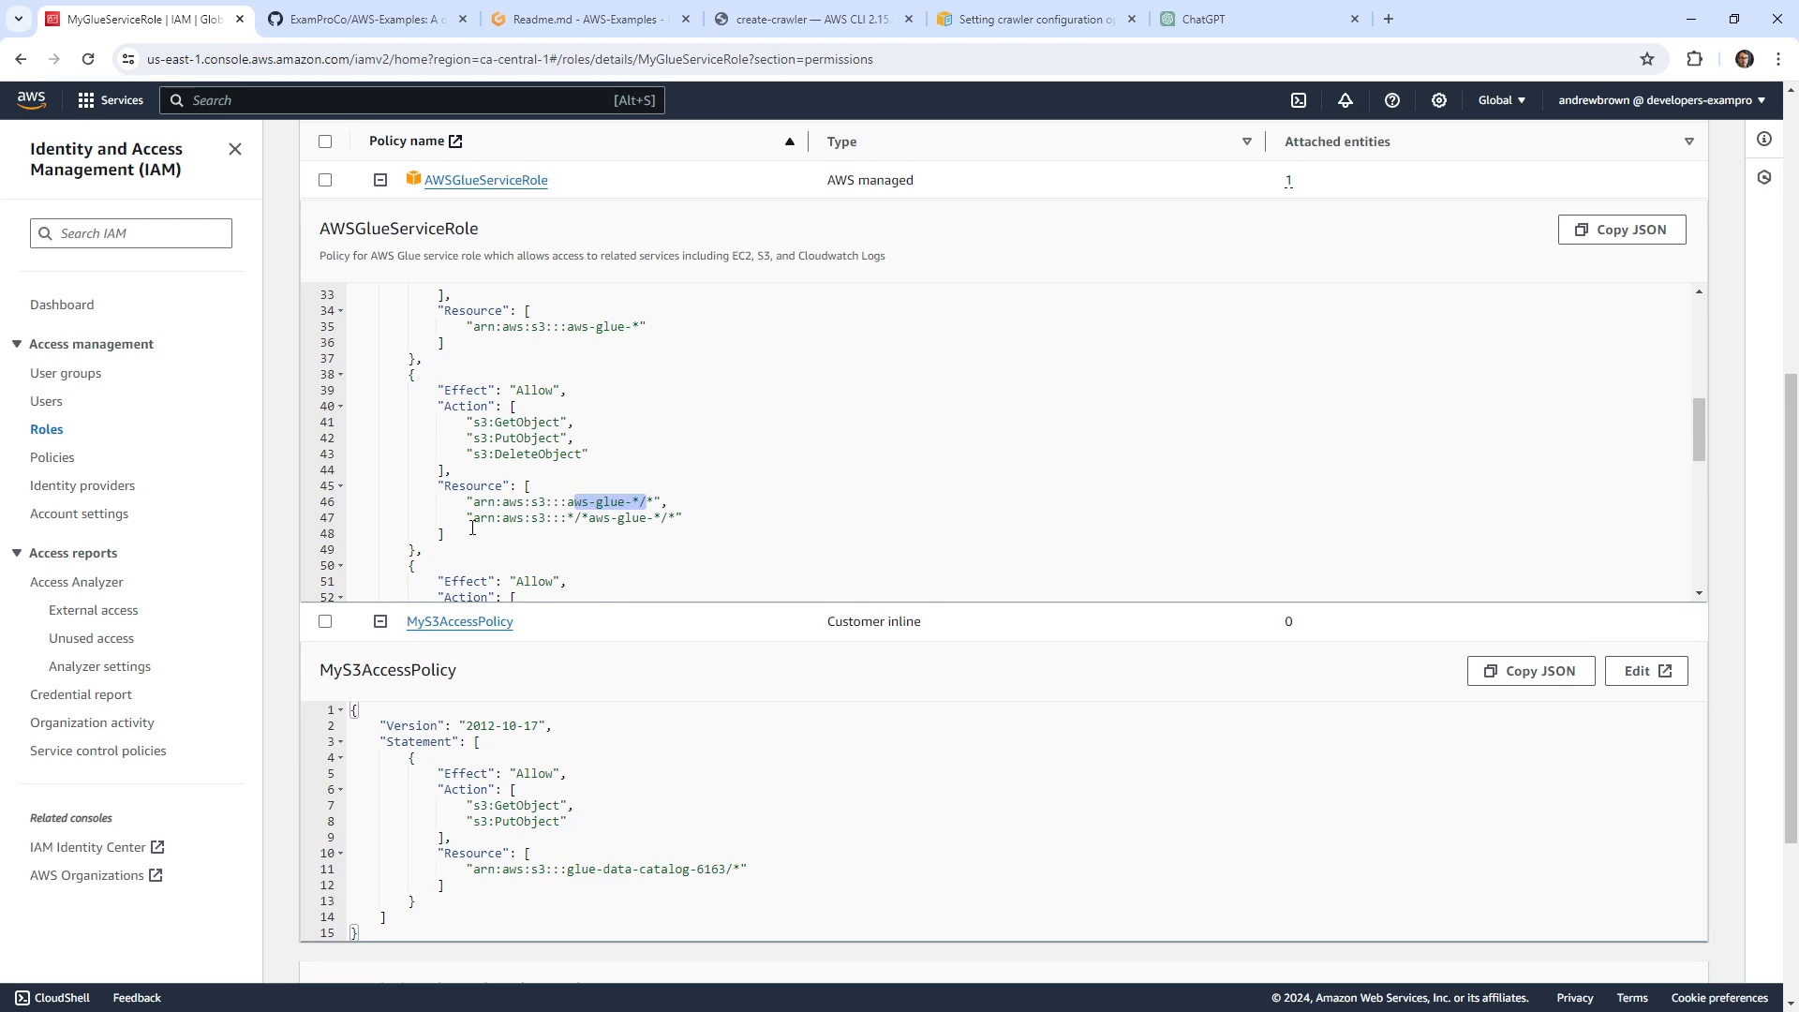
scroll(611, 504, down, 2)
drag(711, 869, 722, 713)
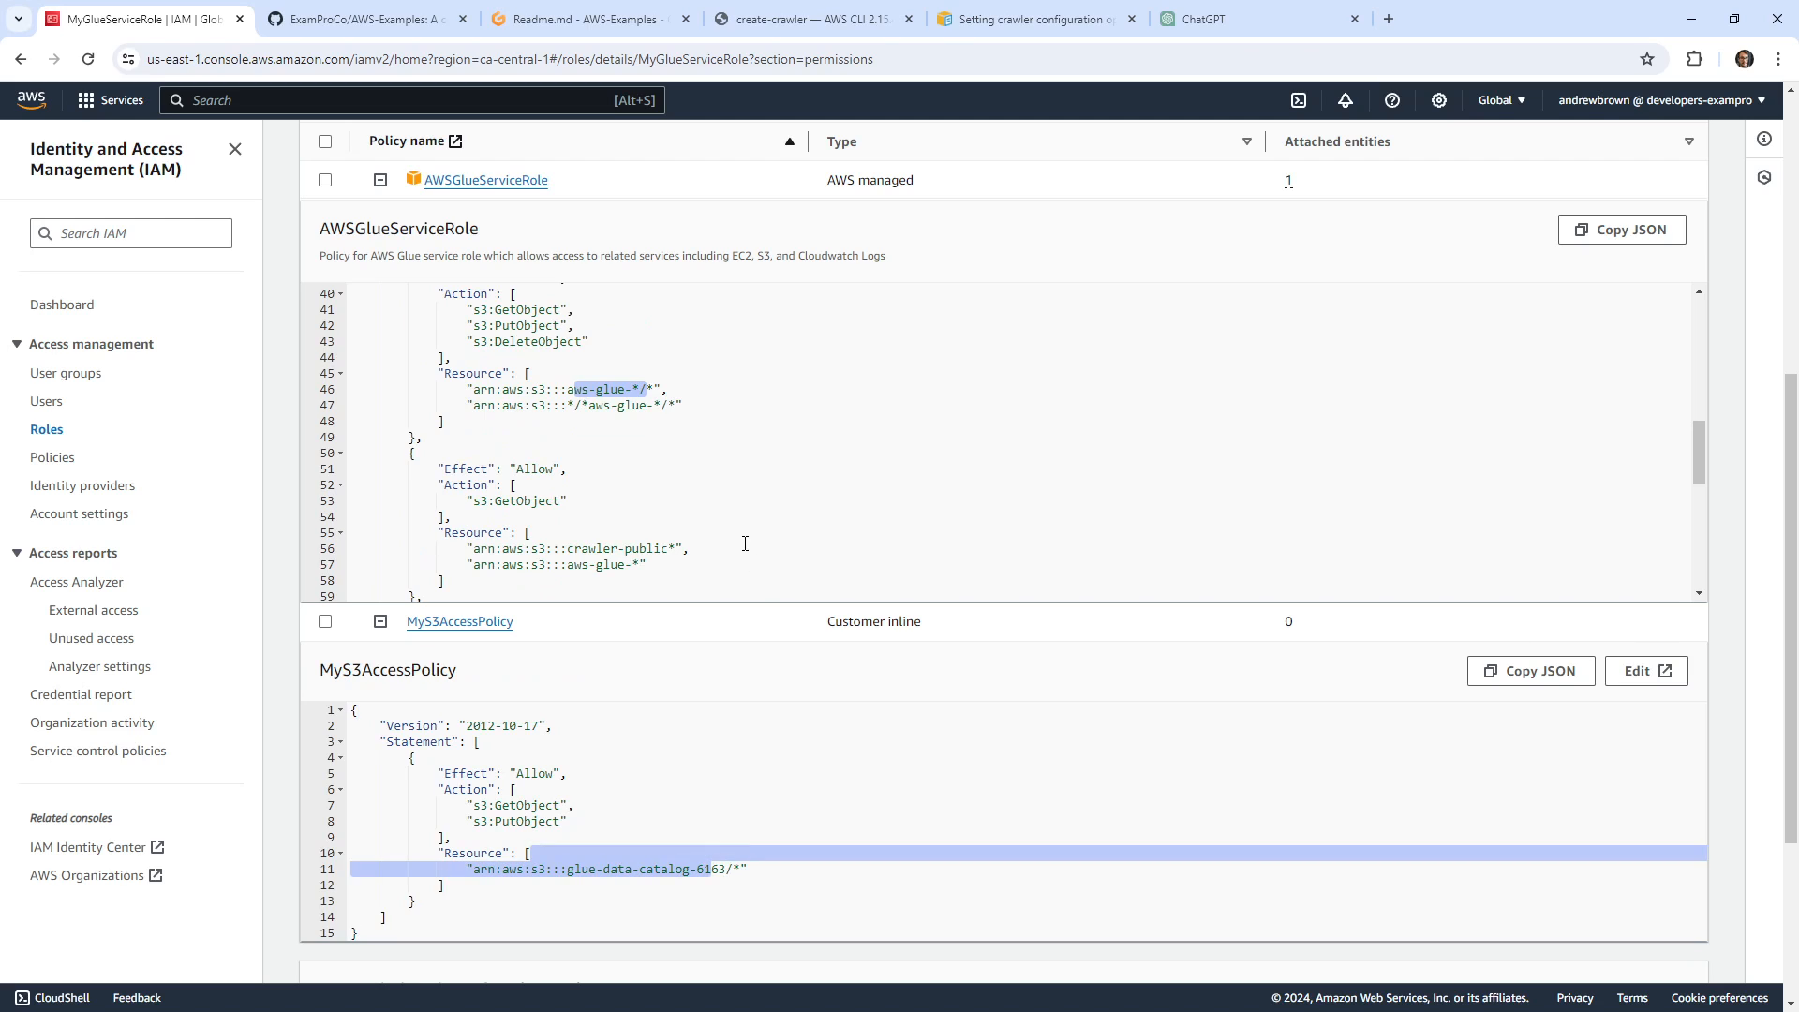
scroll(745, 543, up, 10)
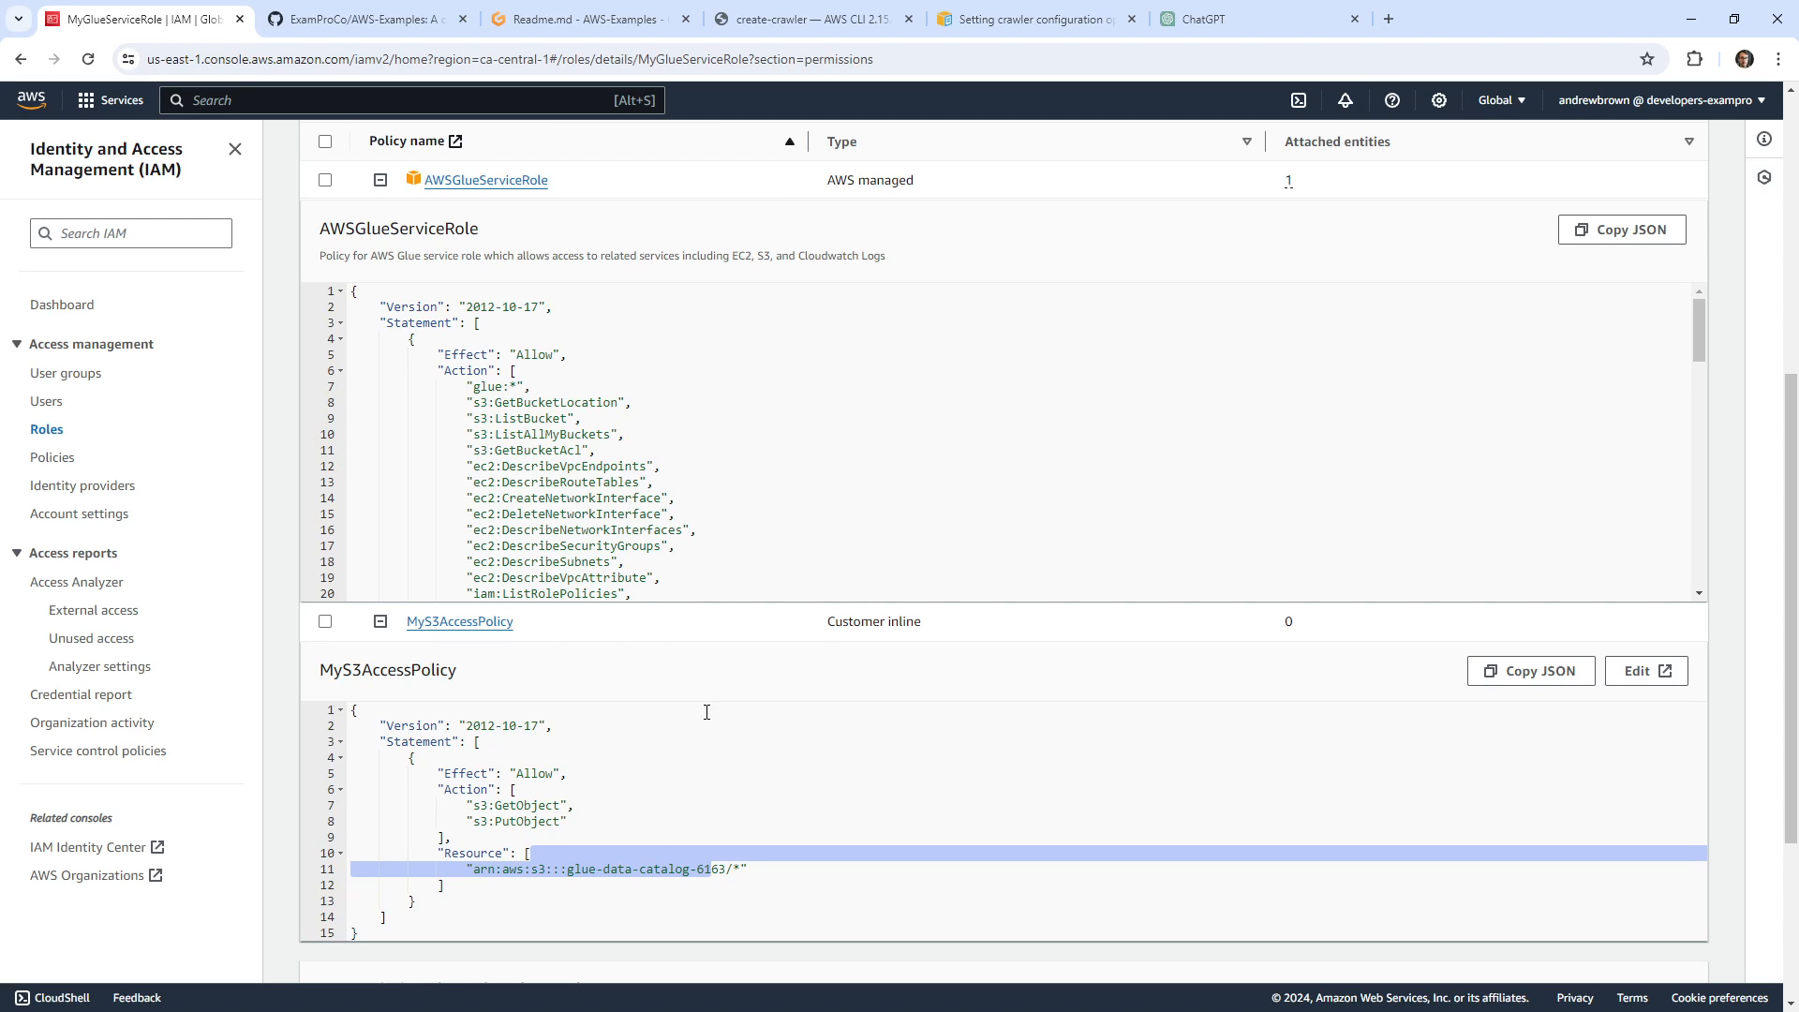
click(537, 23)
click(172, 24)
scroll(369, 325, up, 5)
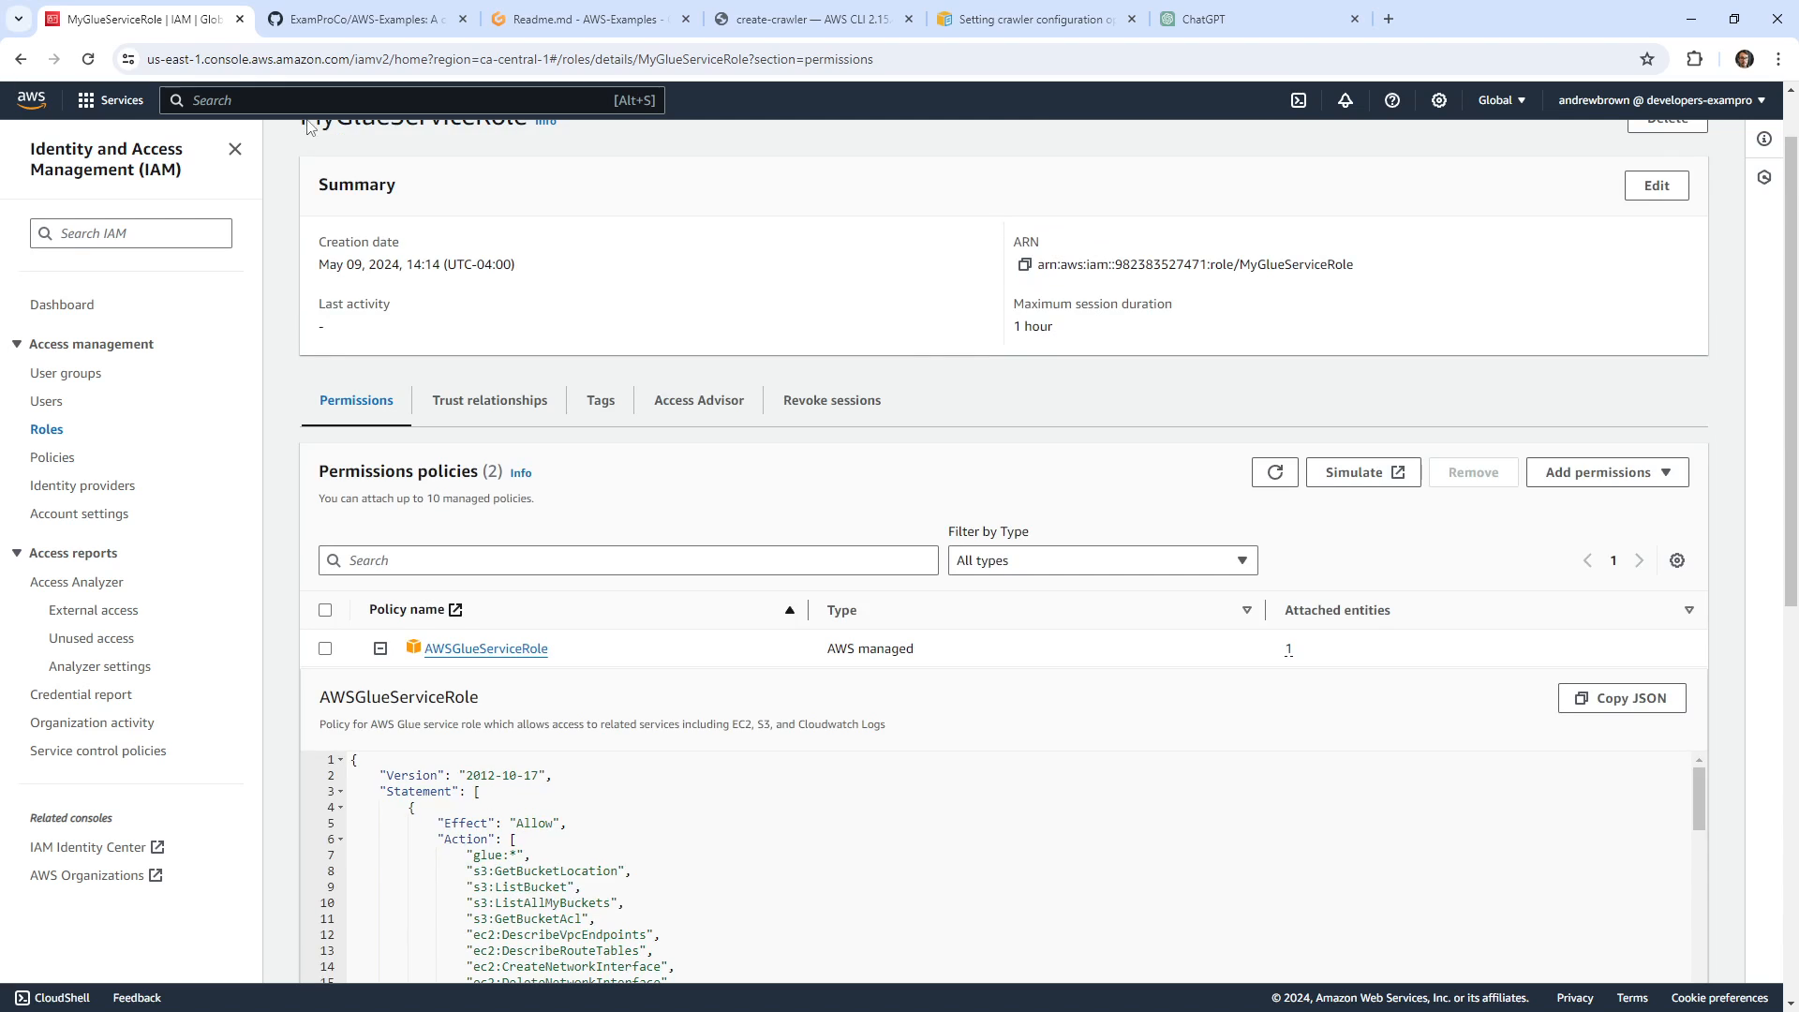
Run the Readme's aws glue create-crawler command for my-on-demand-crawler in the Gitpod terminal.
click(546, 32)
click(553, 374)
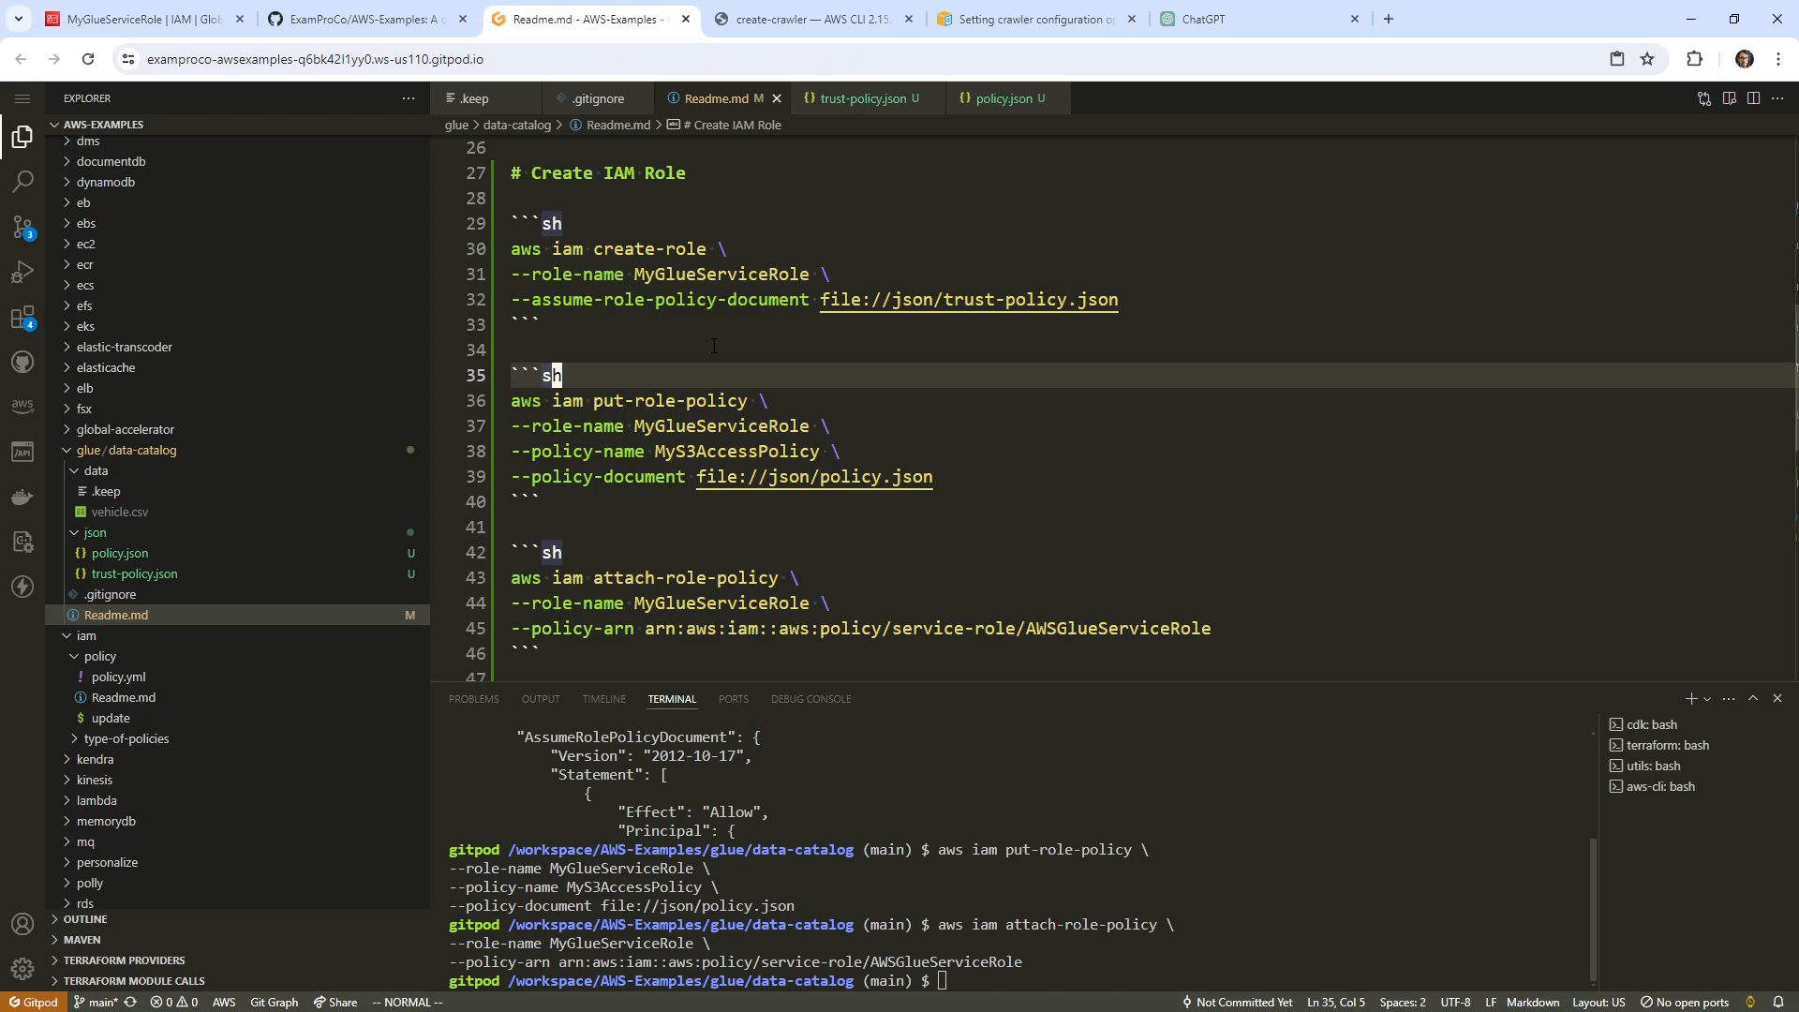
scroll(714, 346, down, 5)
scroll(705, 426, up, 3)
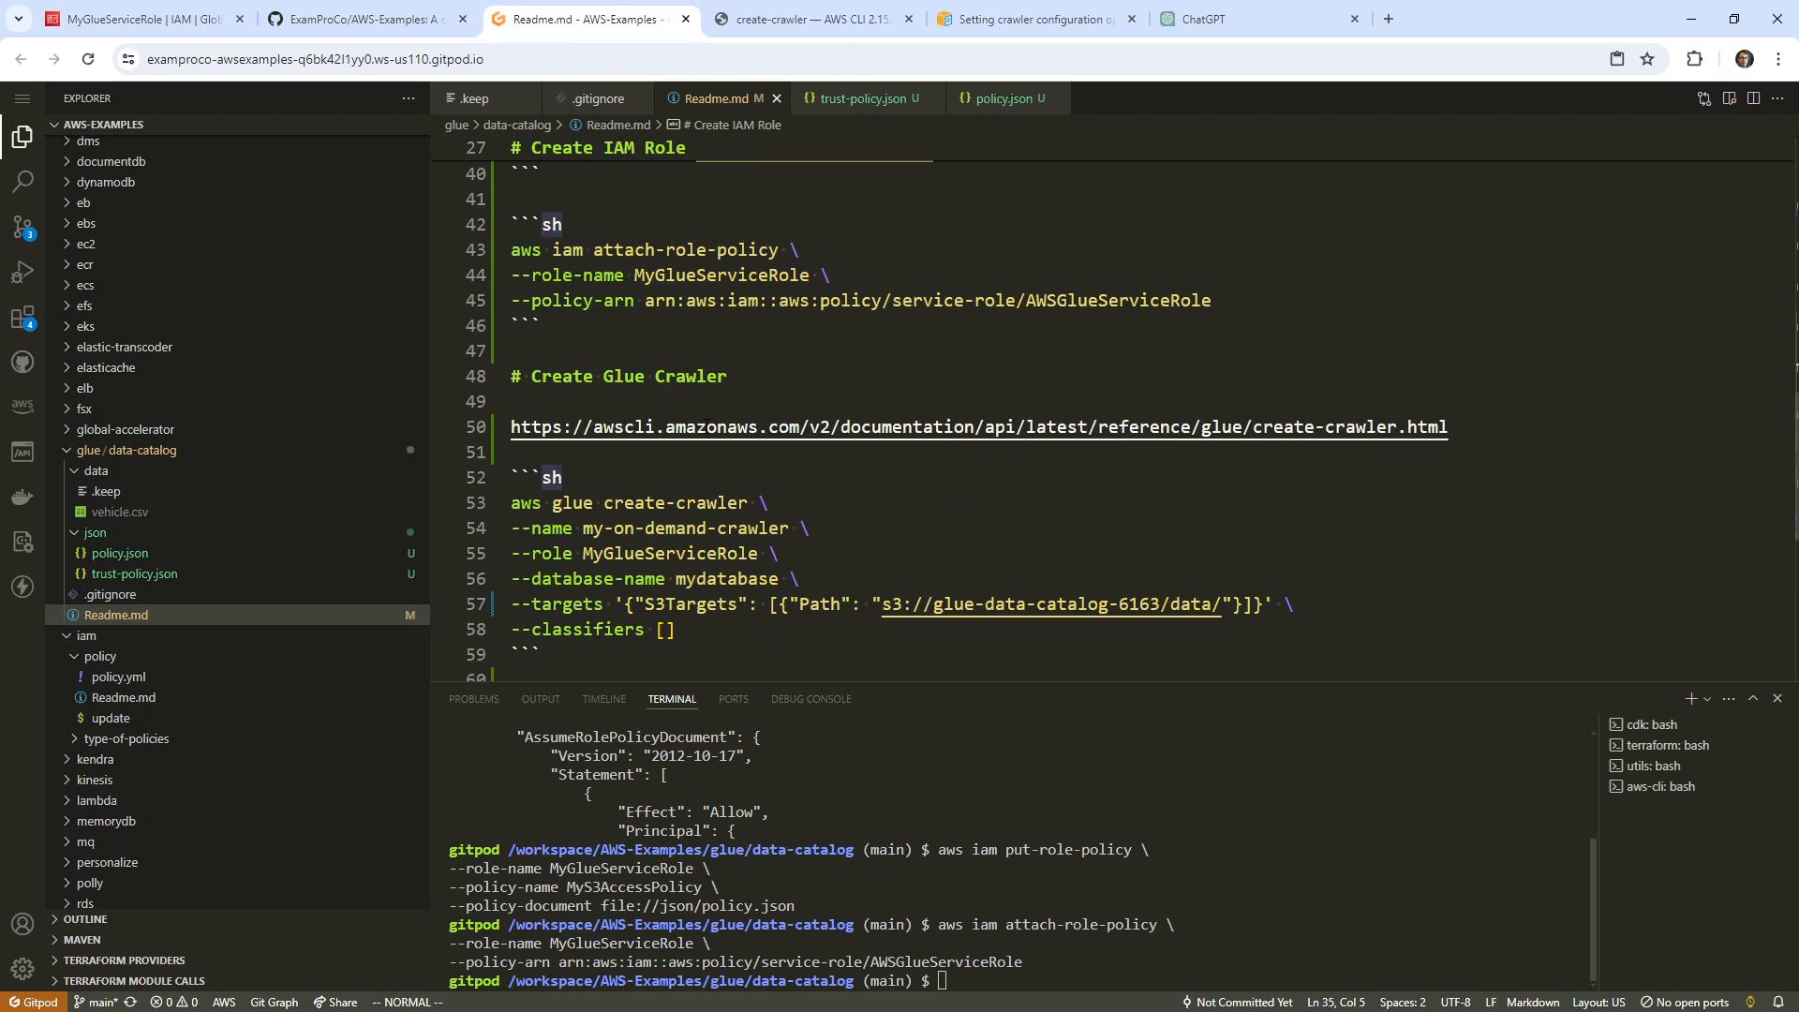
scroll(741, 469, down, 2)
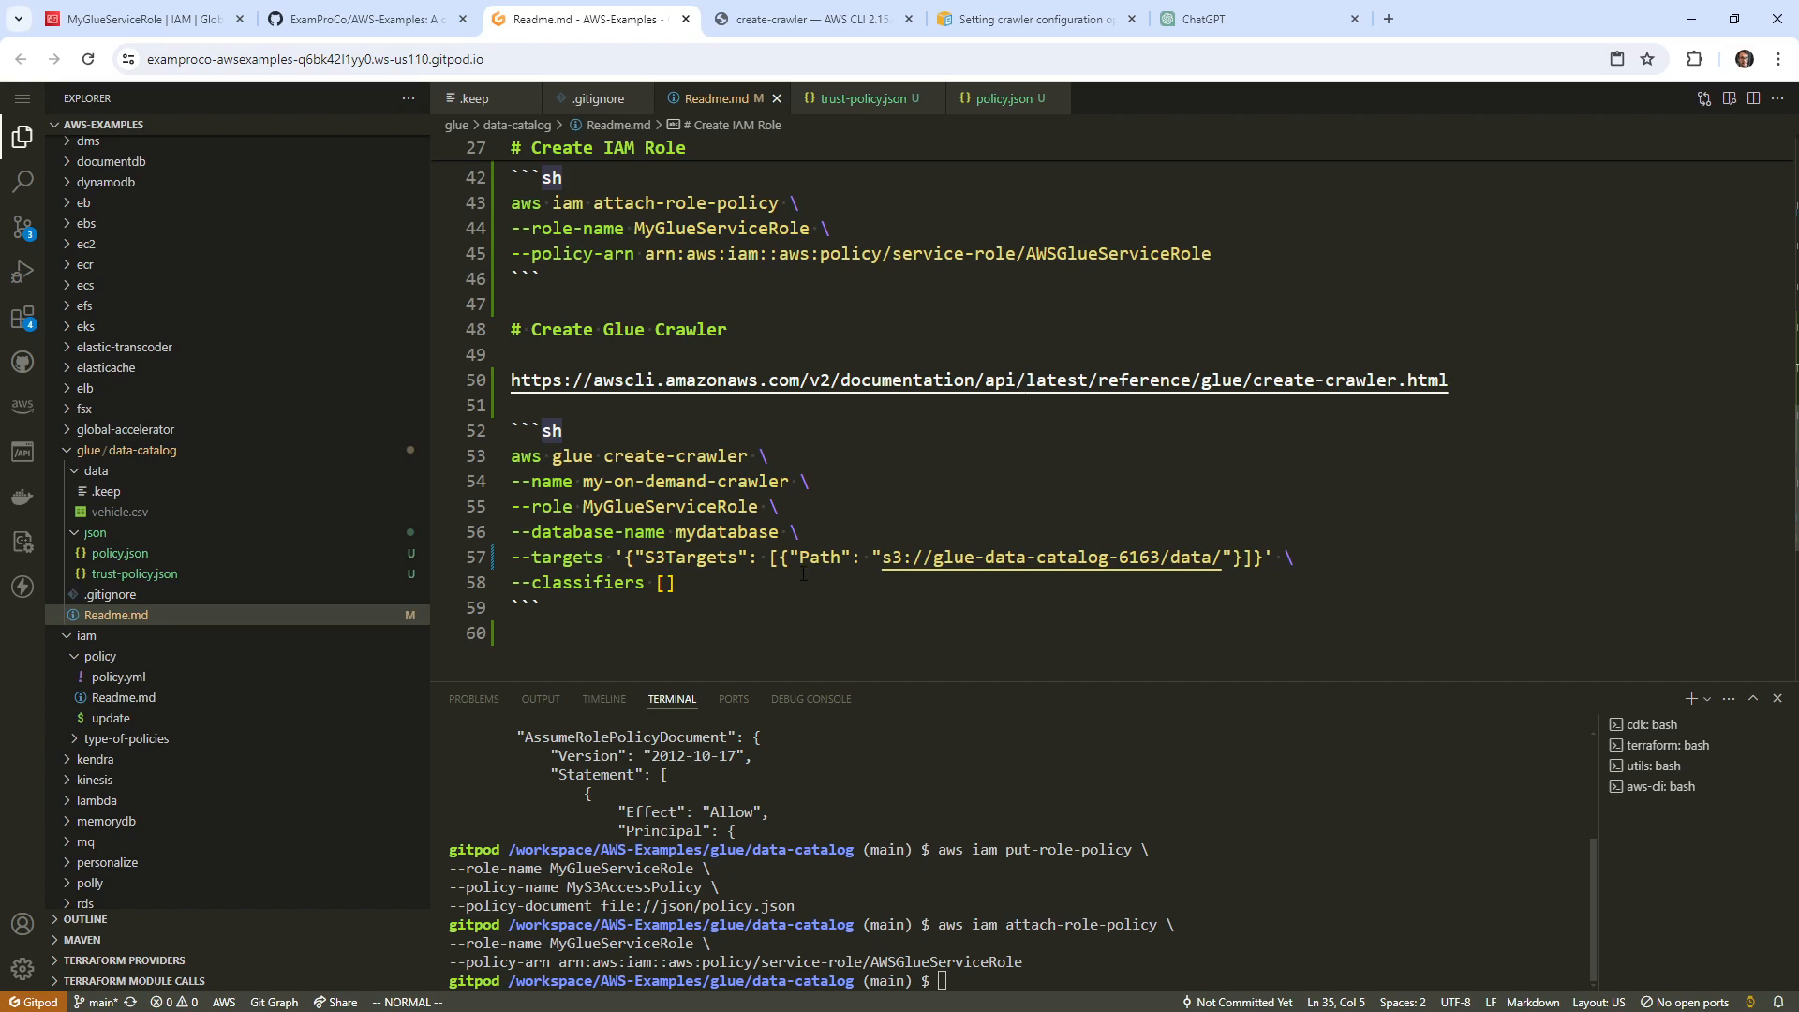
drag(677, 582, 511, 455)
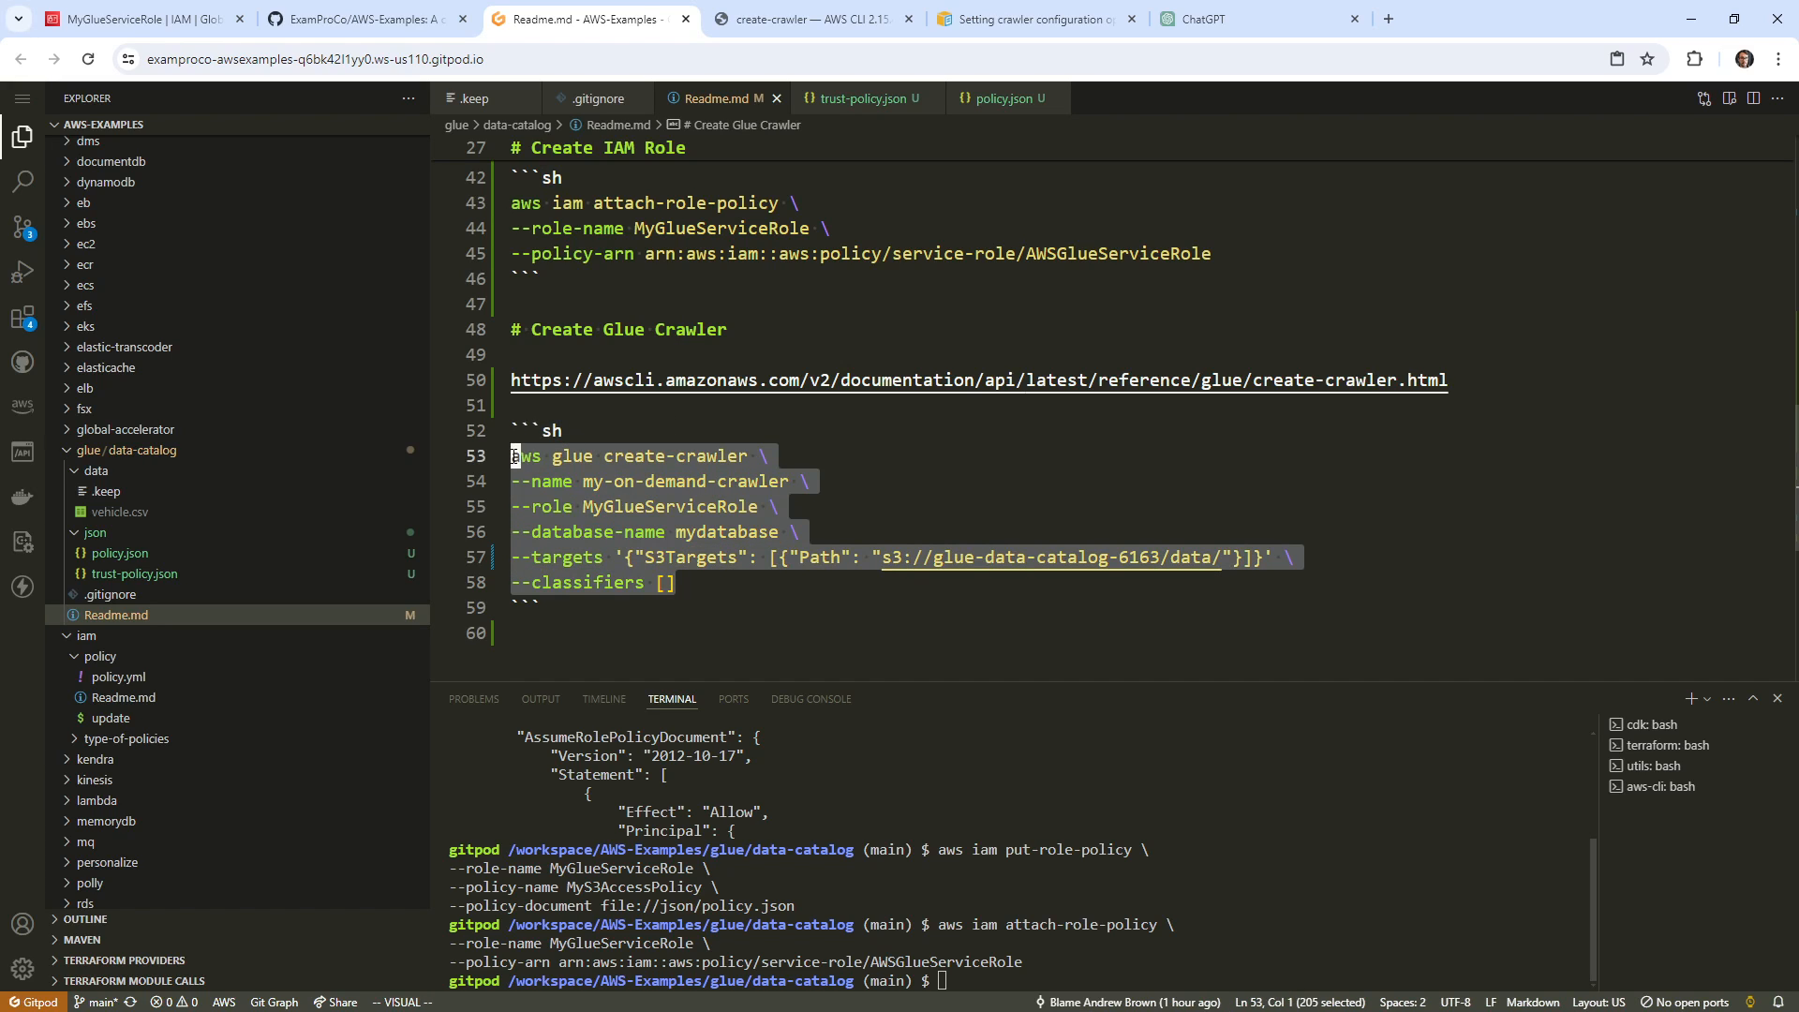
right_click(600, 469)
click(641, 769)
right_click(1184, 773)
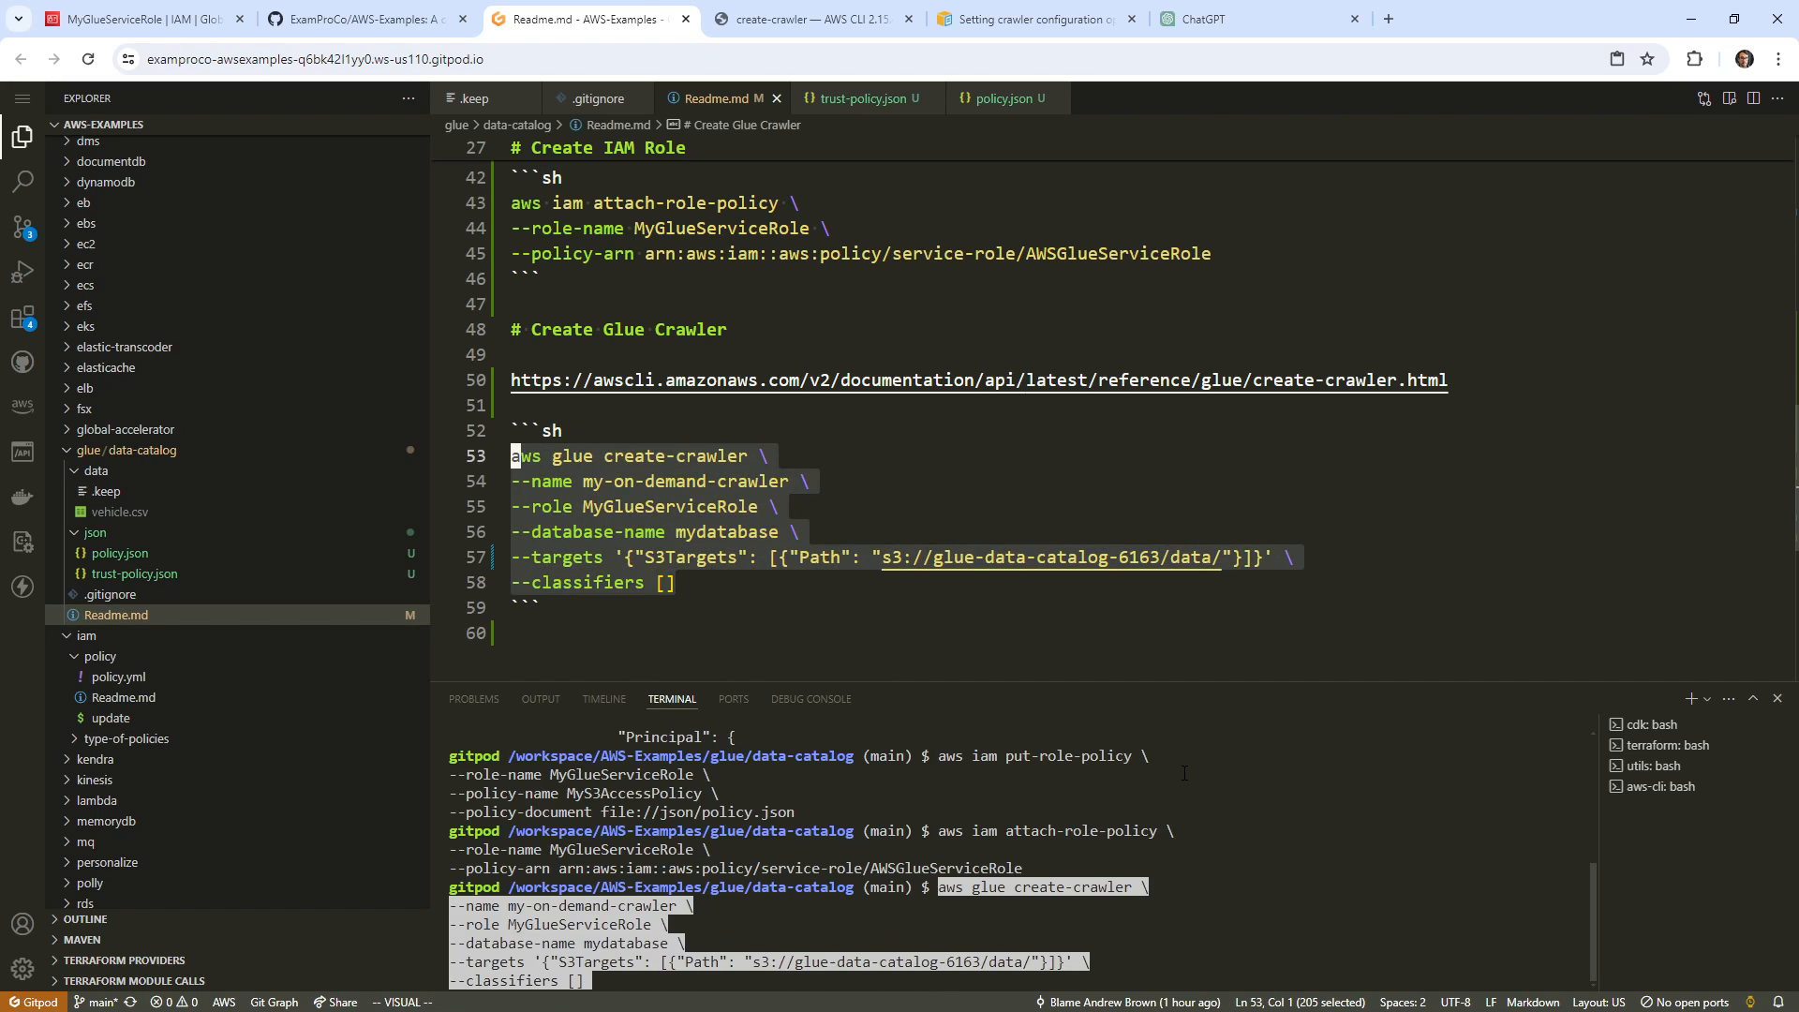
key(Return)
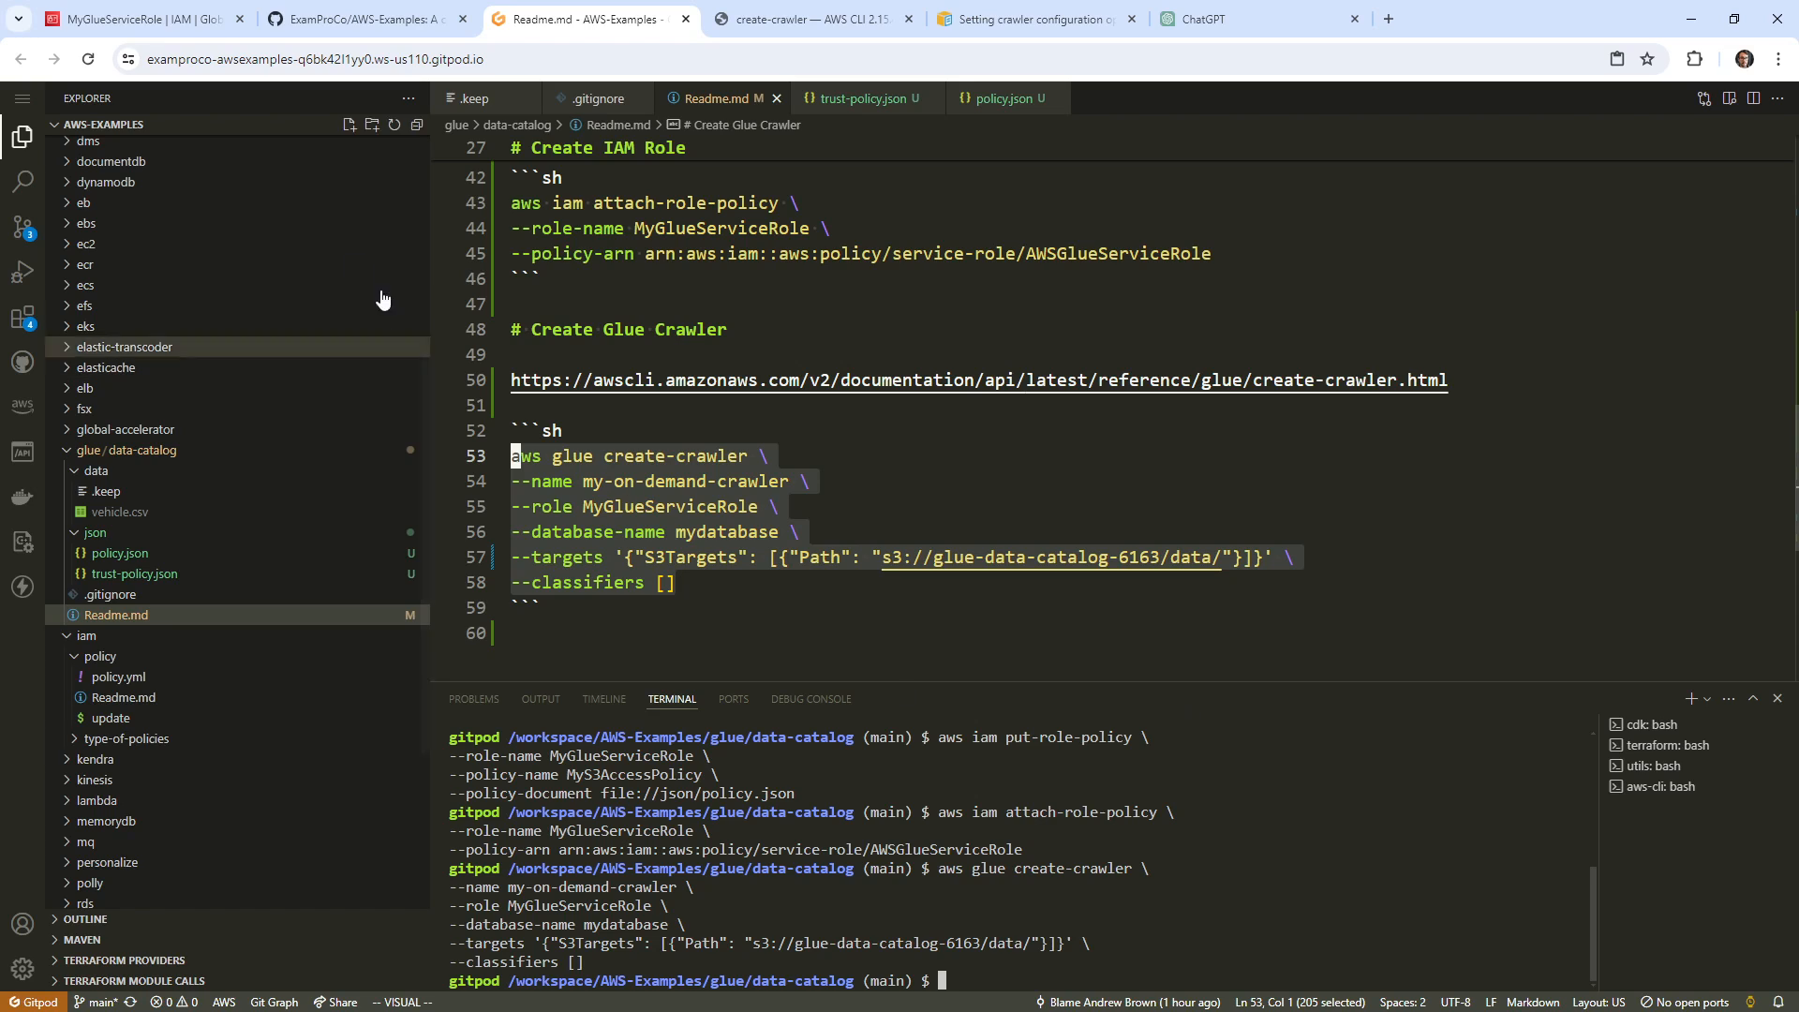
Switch to the AWS console, find the Glue service and open its list of crawlers.
click(140, 19)
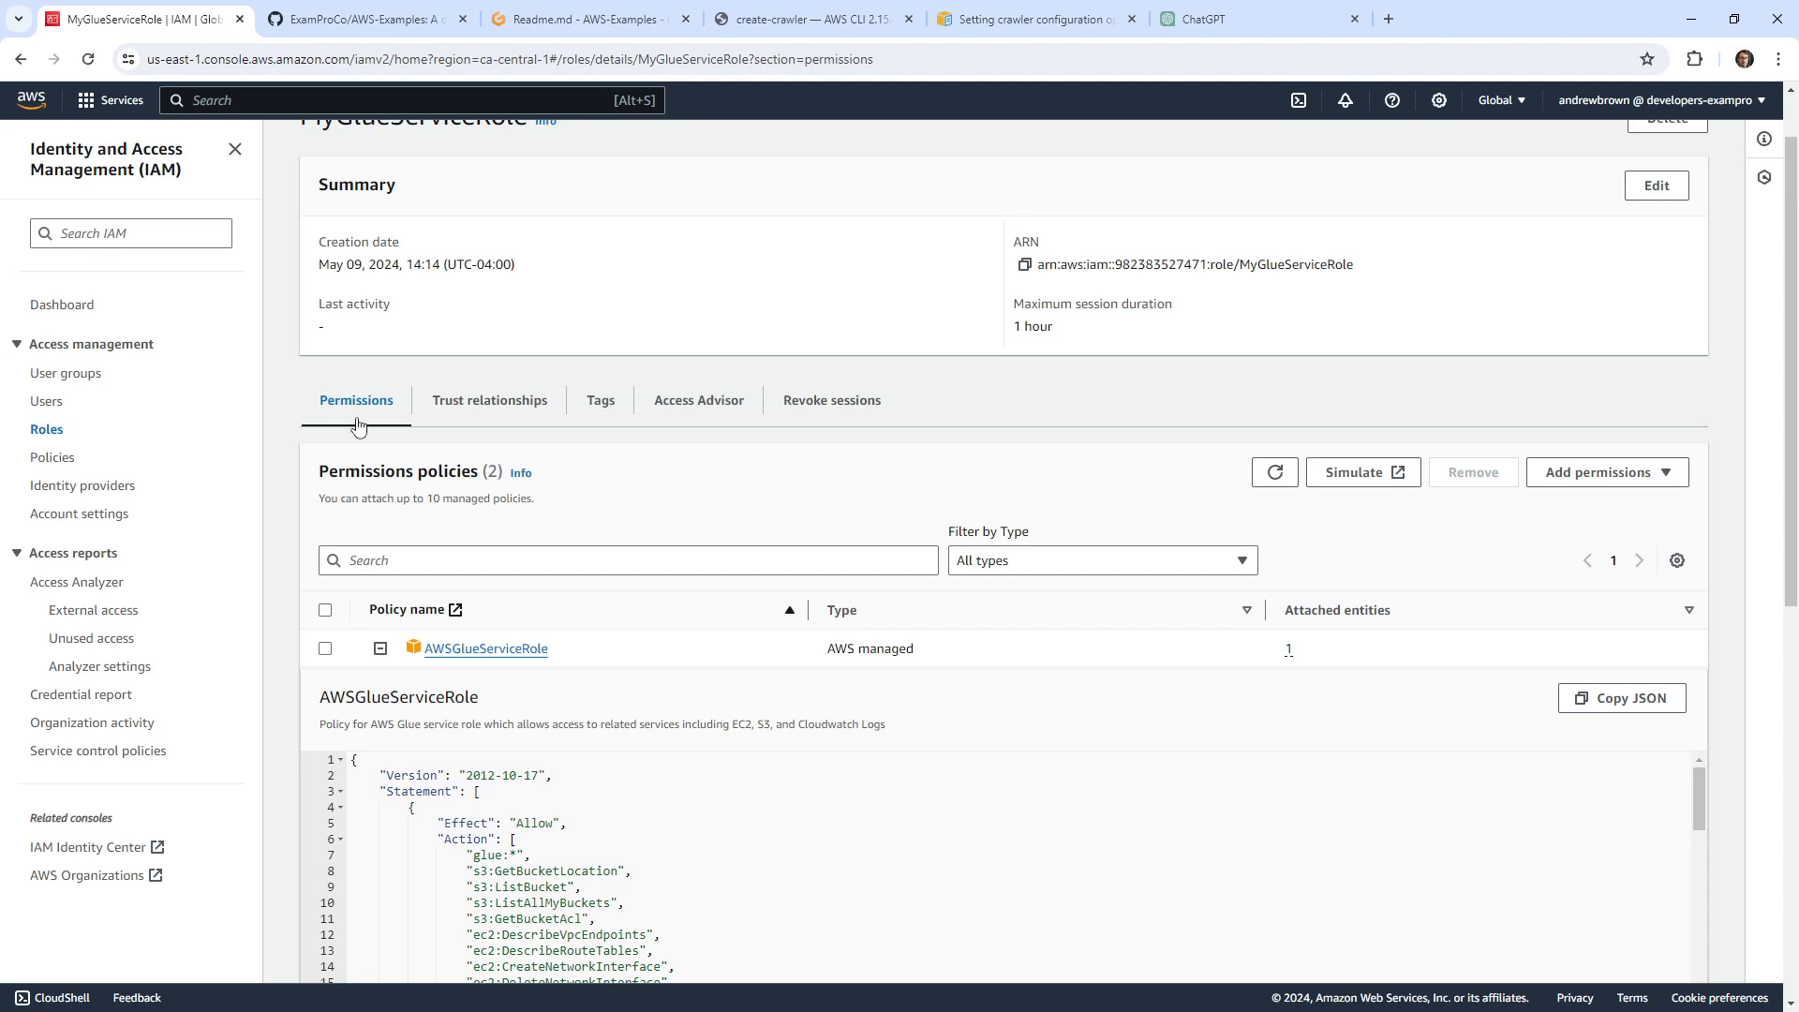
click(248, 104)
text(glue)
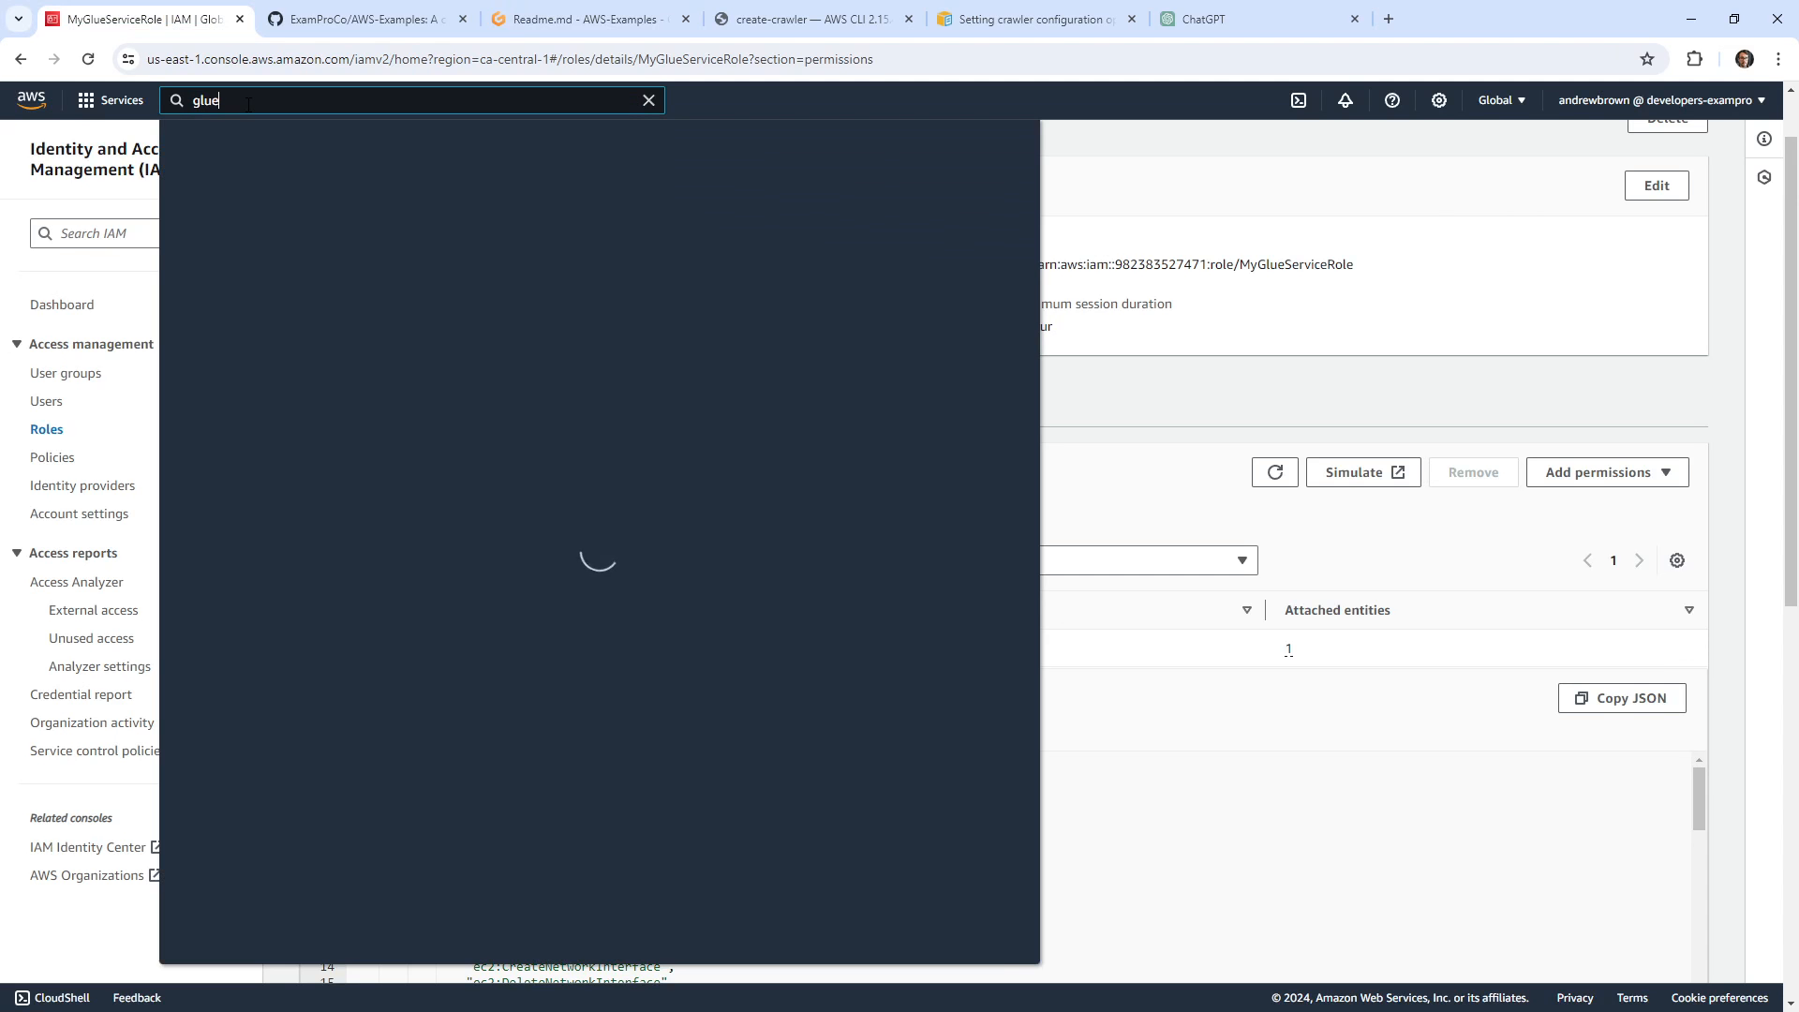
click(516, 269)
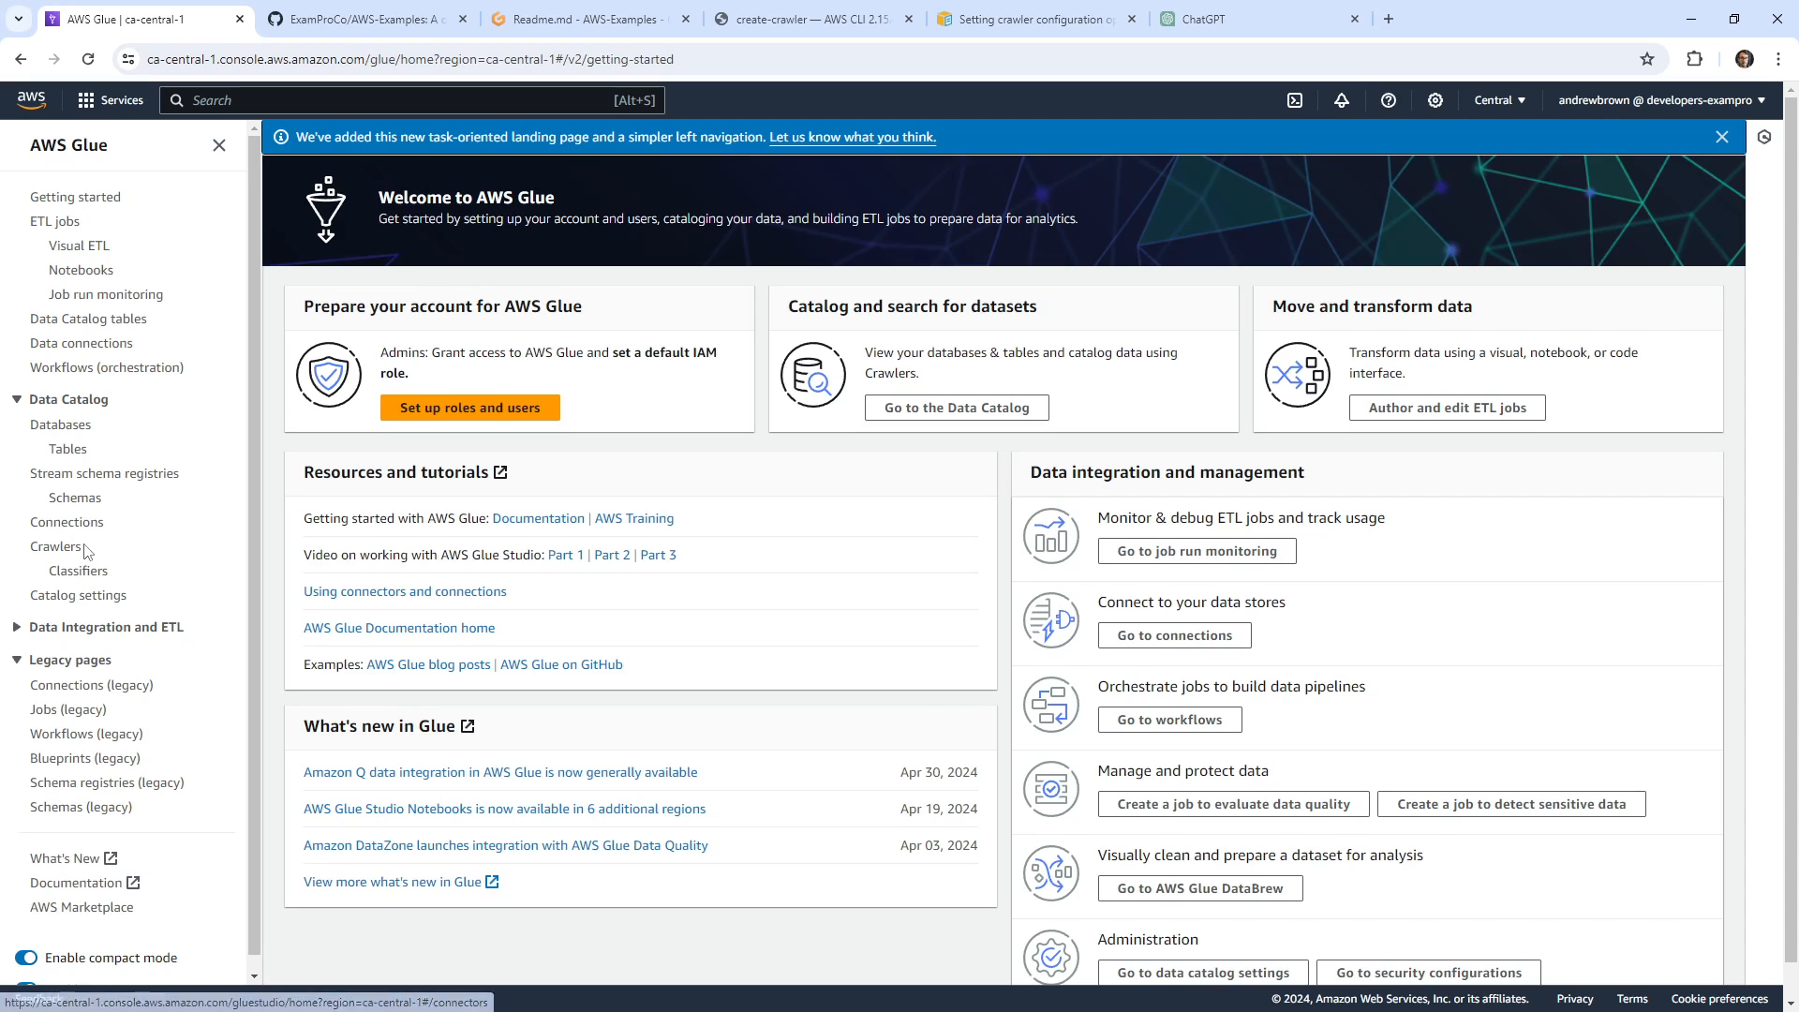
click(82, 549)
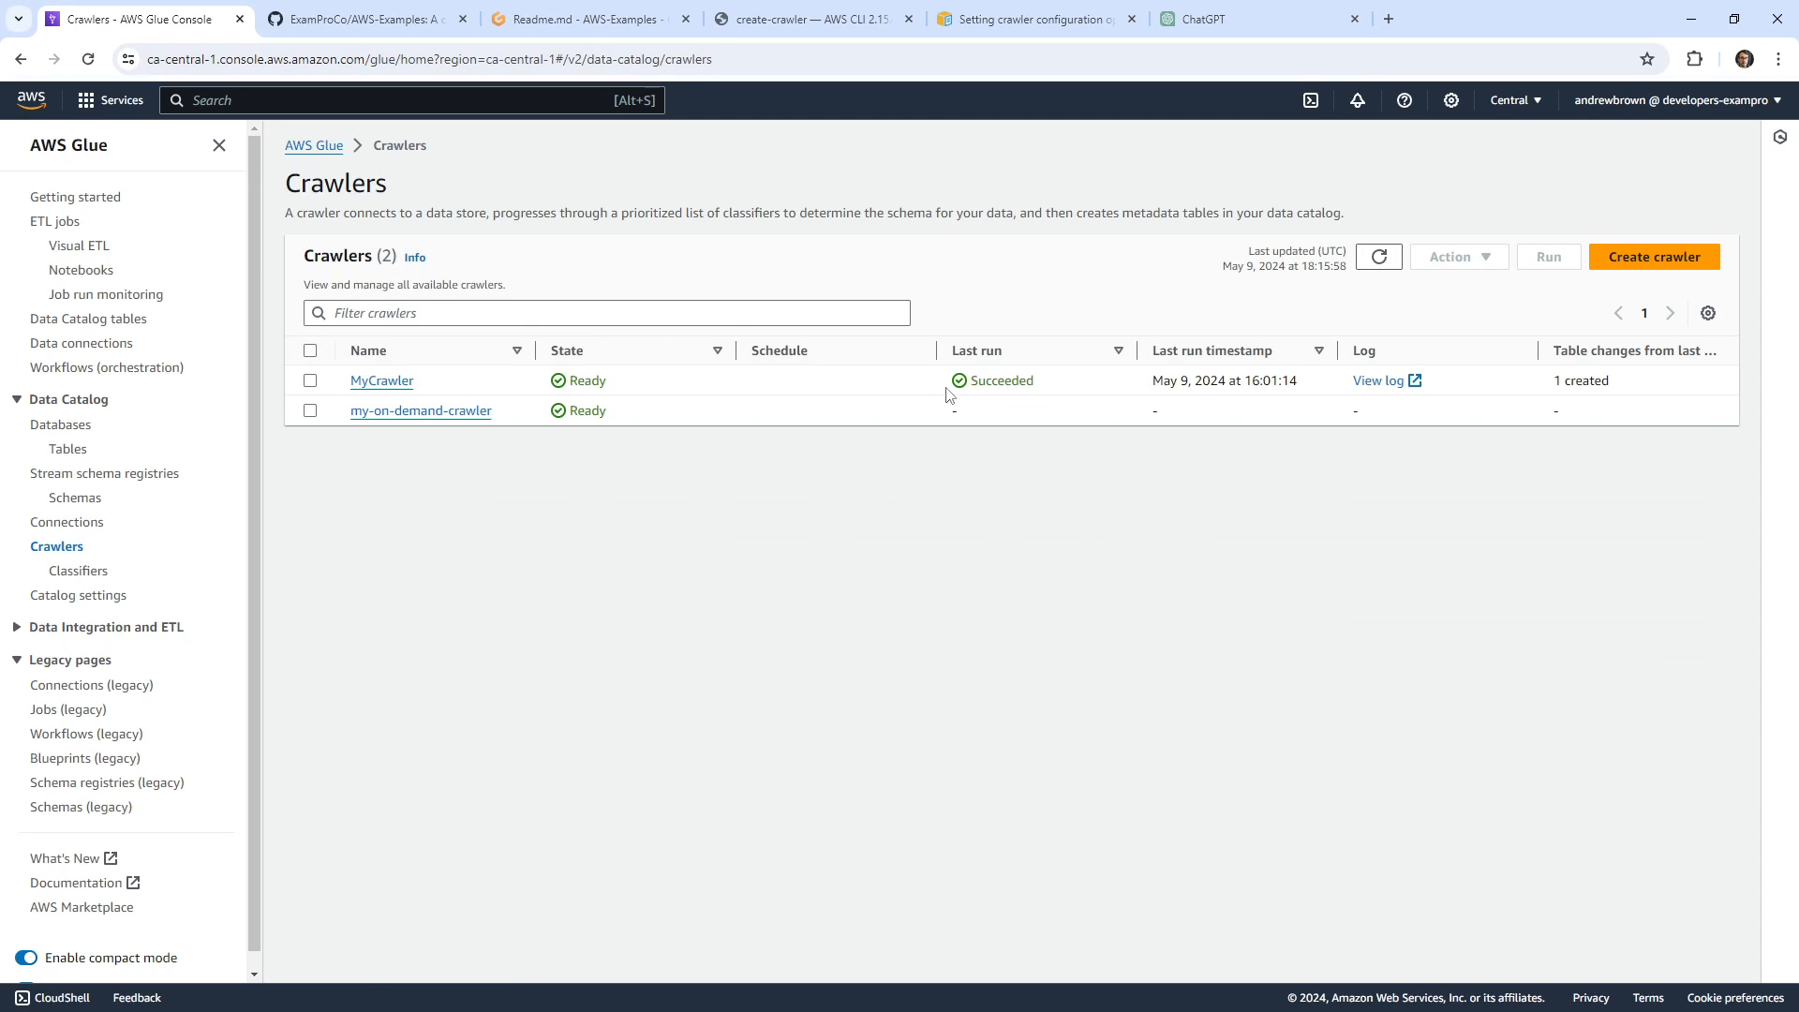
Delete the crawler my-on-demand-crawler and confirm the deletion.
click(310, 410)
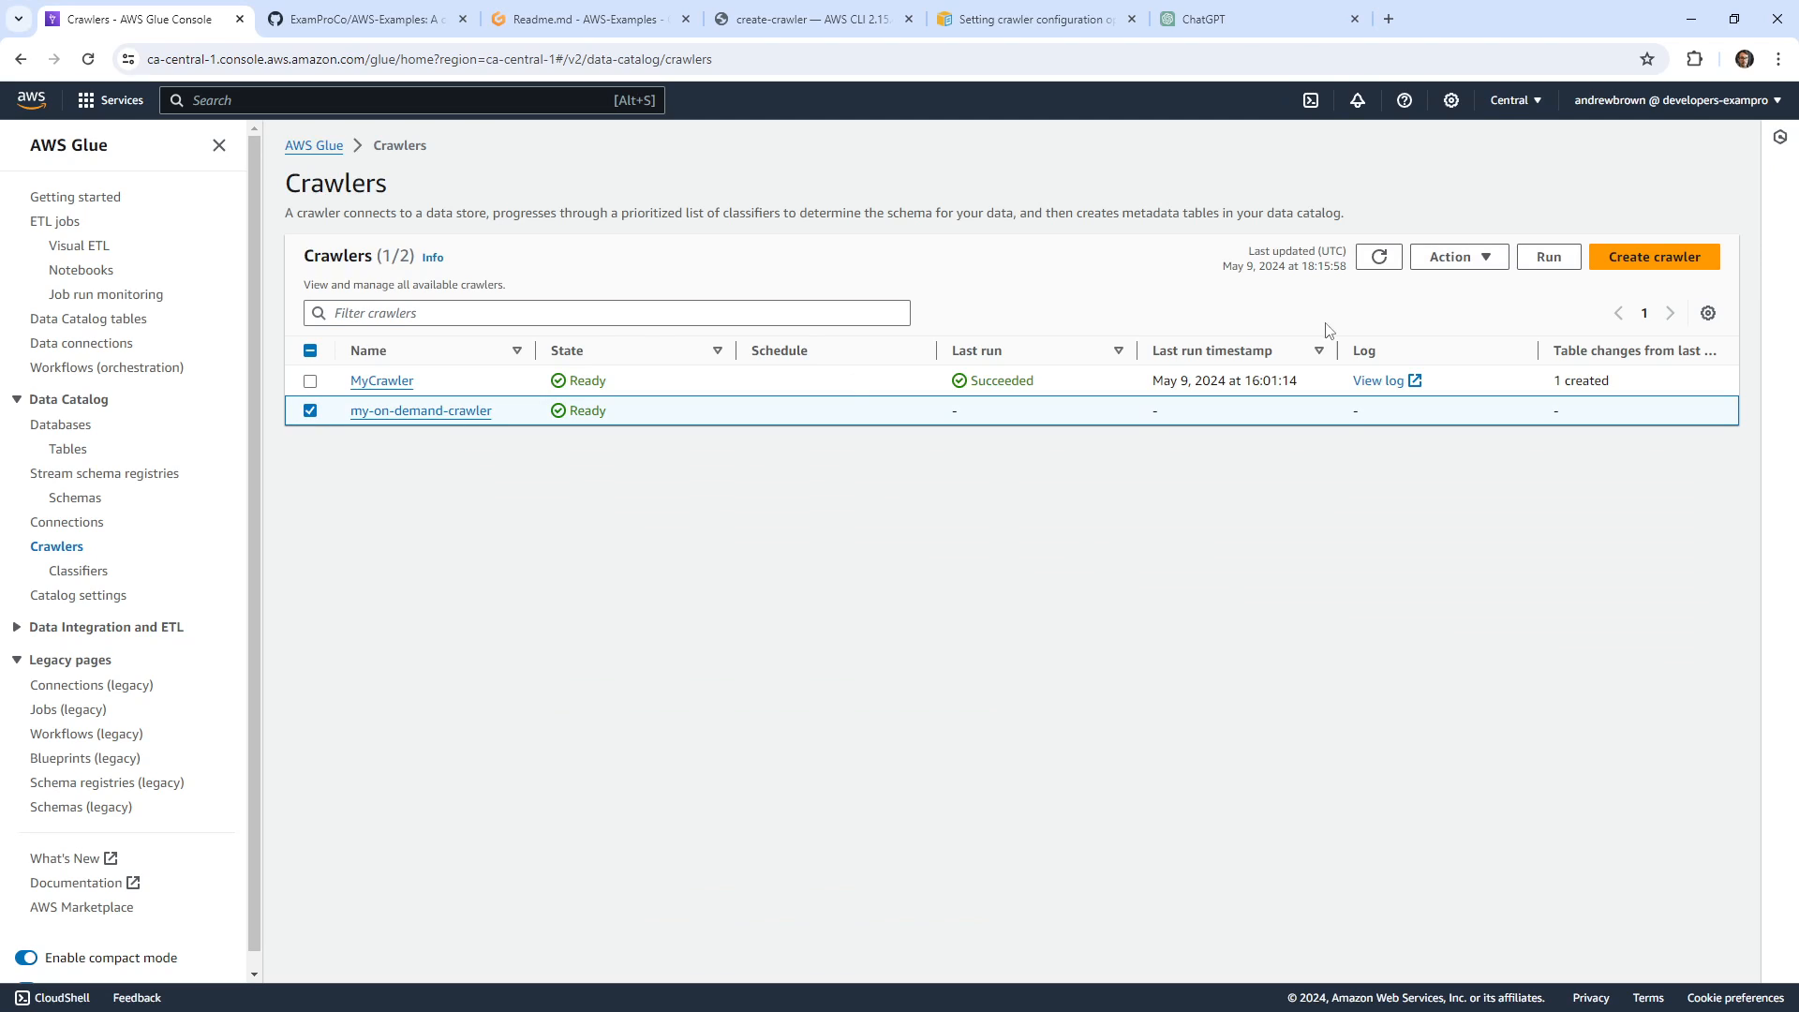
click(1462, 257)
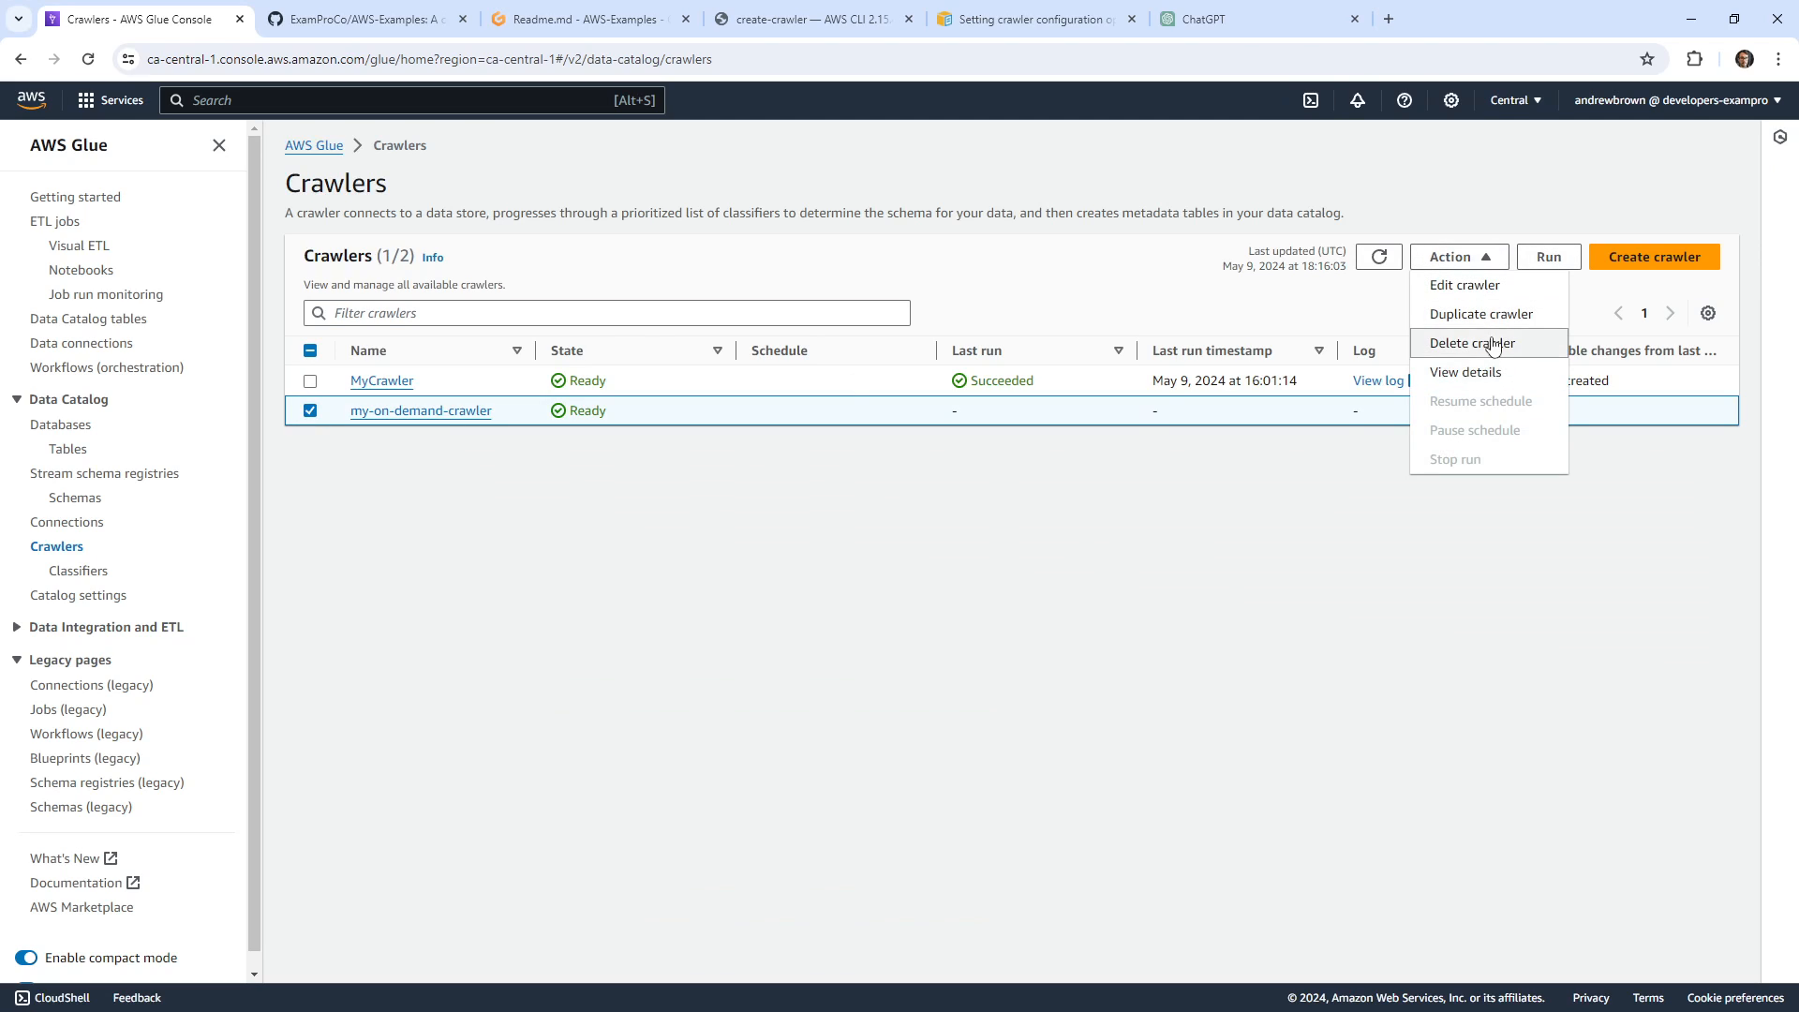
click(1492, 343)
click(1136, 621)
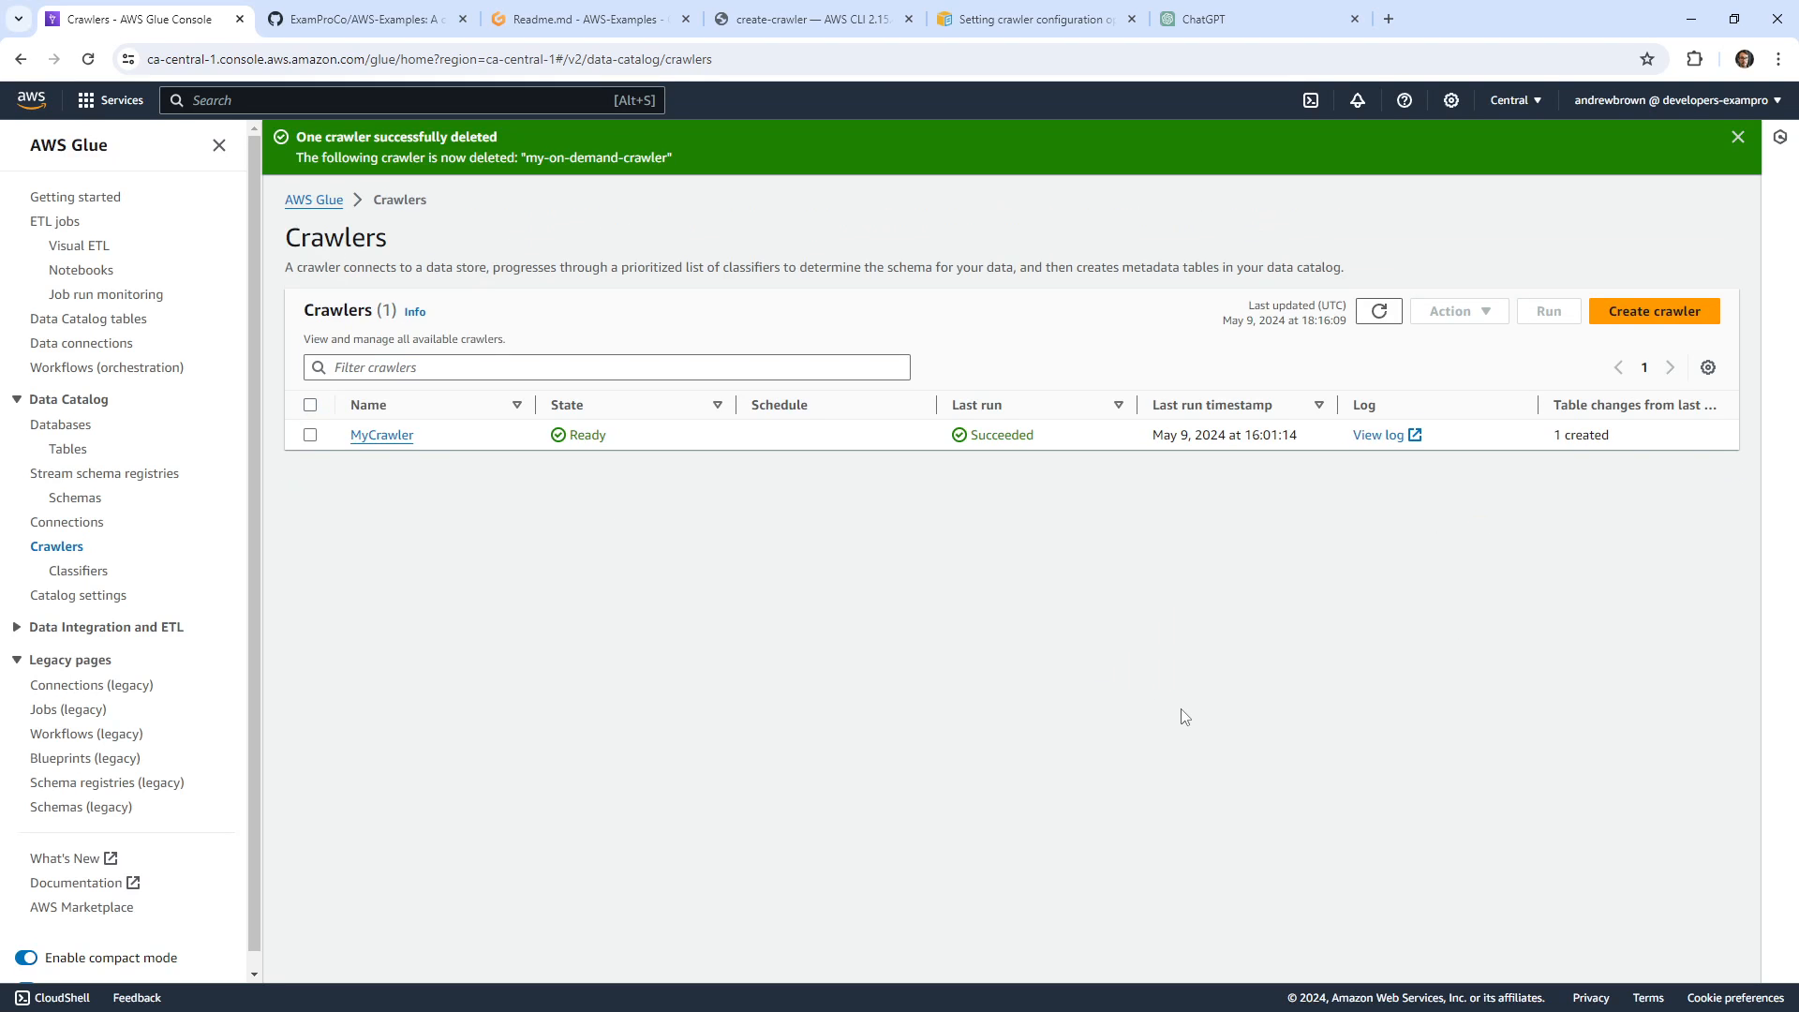
Delete the crawler MyCrawler and confirm the deletion.
click(310, 436)
click(1462, 313)
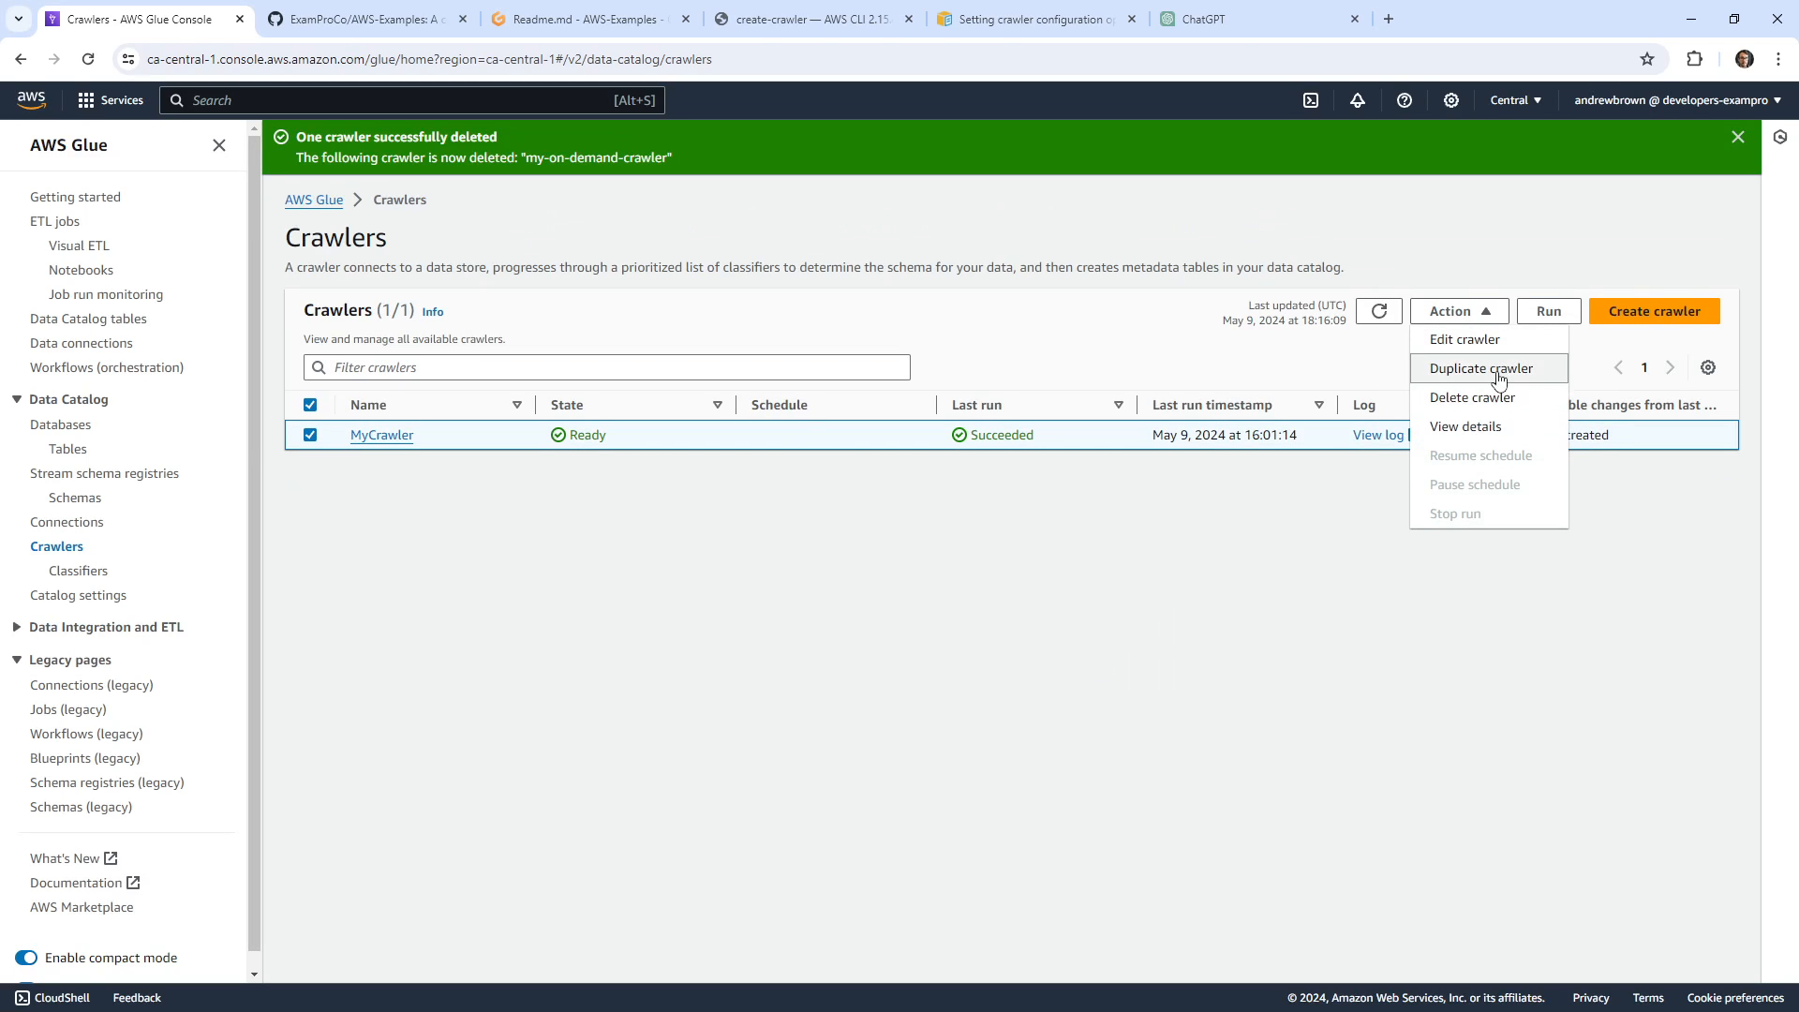
click(1472, 397)
click(1121, 619)
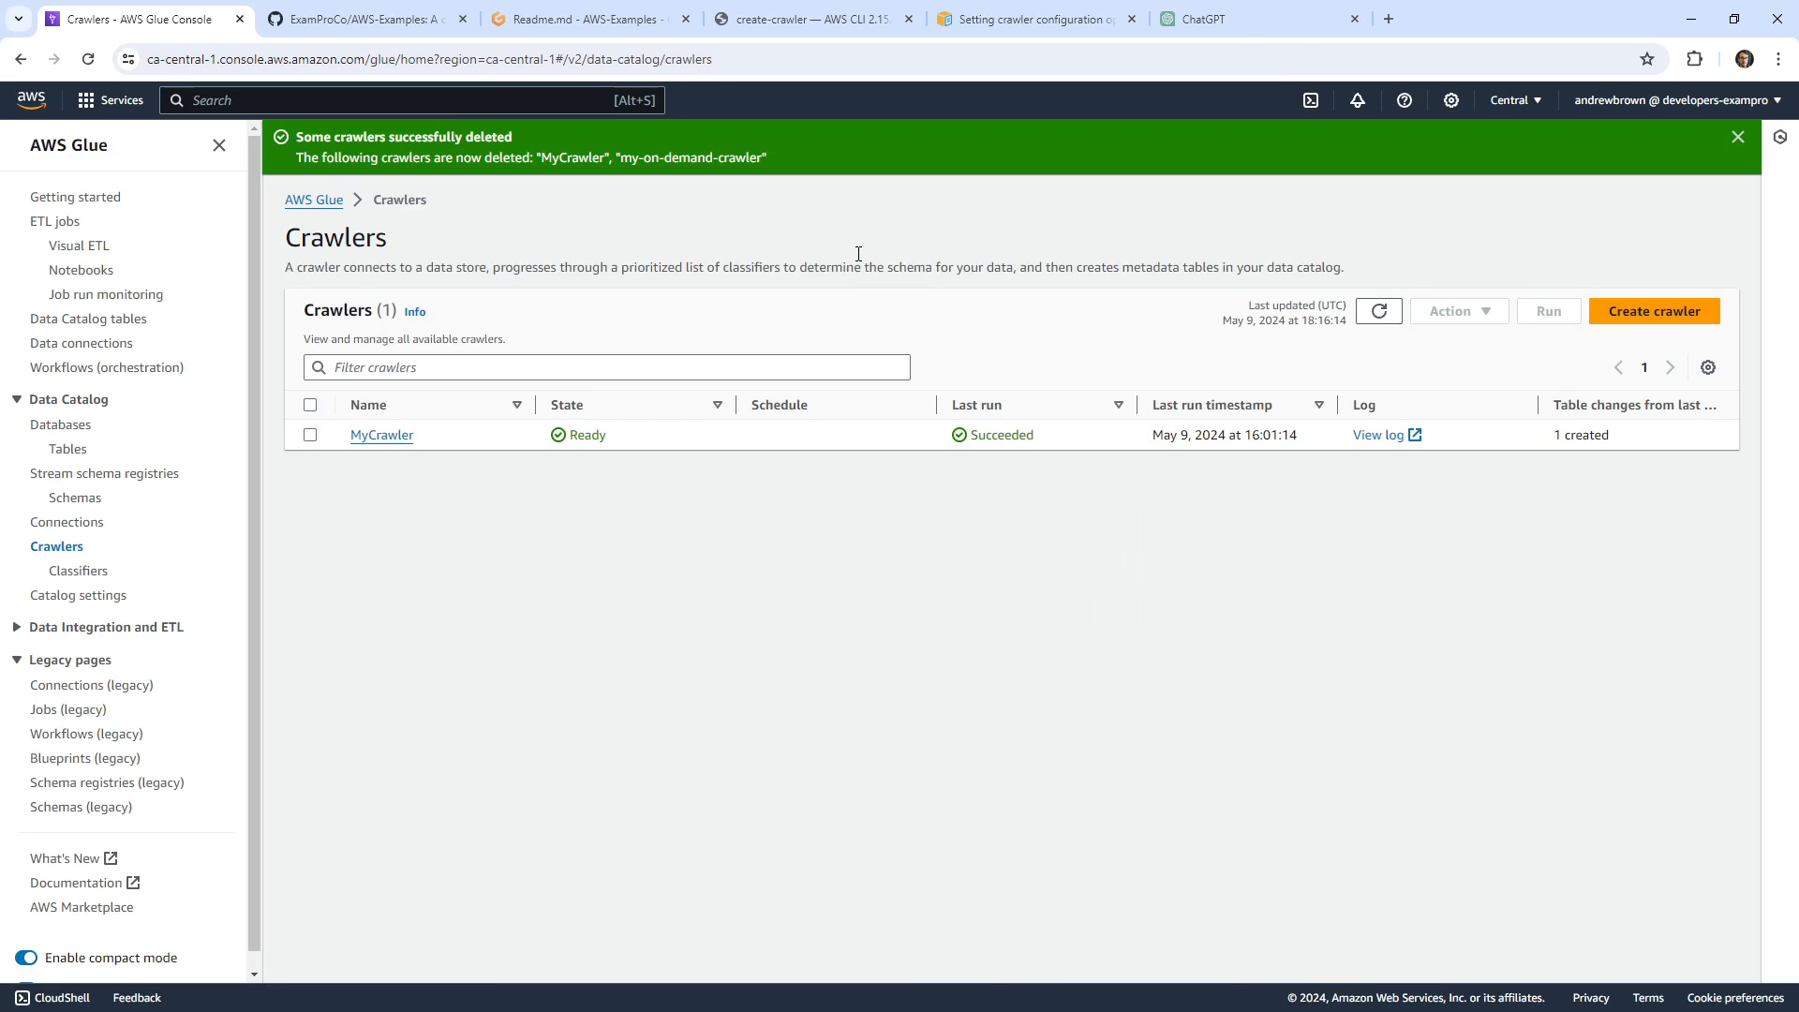
Switch to the Gitpod Readme.md and change the crawler name in the create-crawler command to MyCrawlerBasic.
click(633, 29)
click(763, 481)
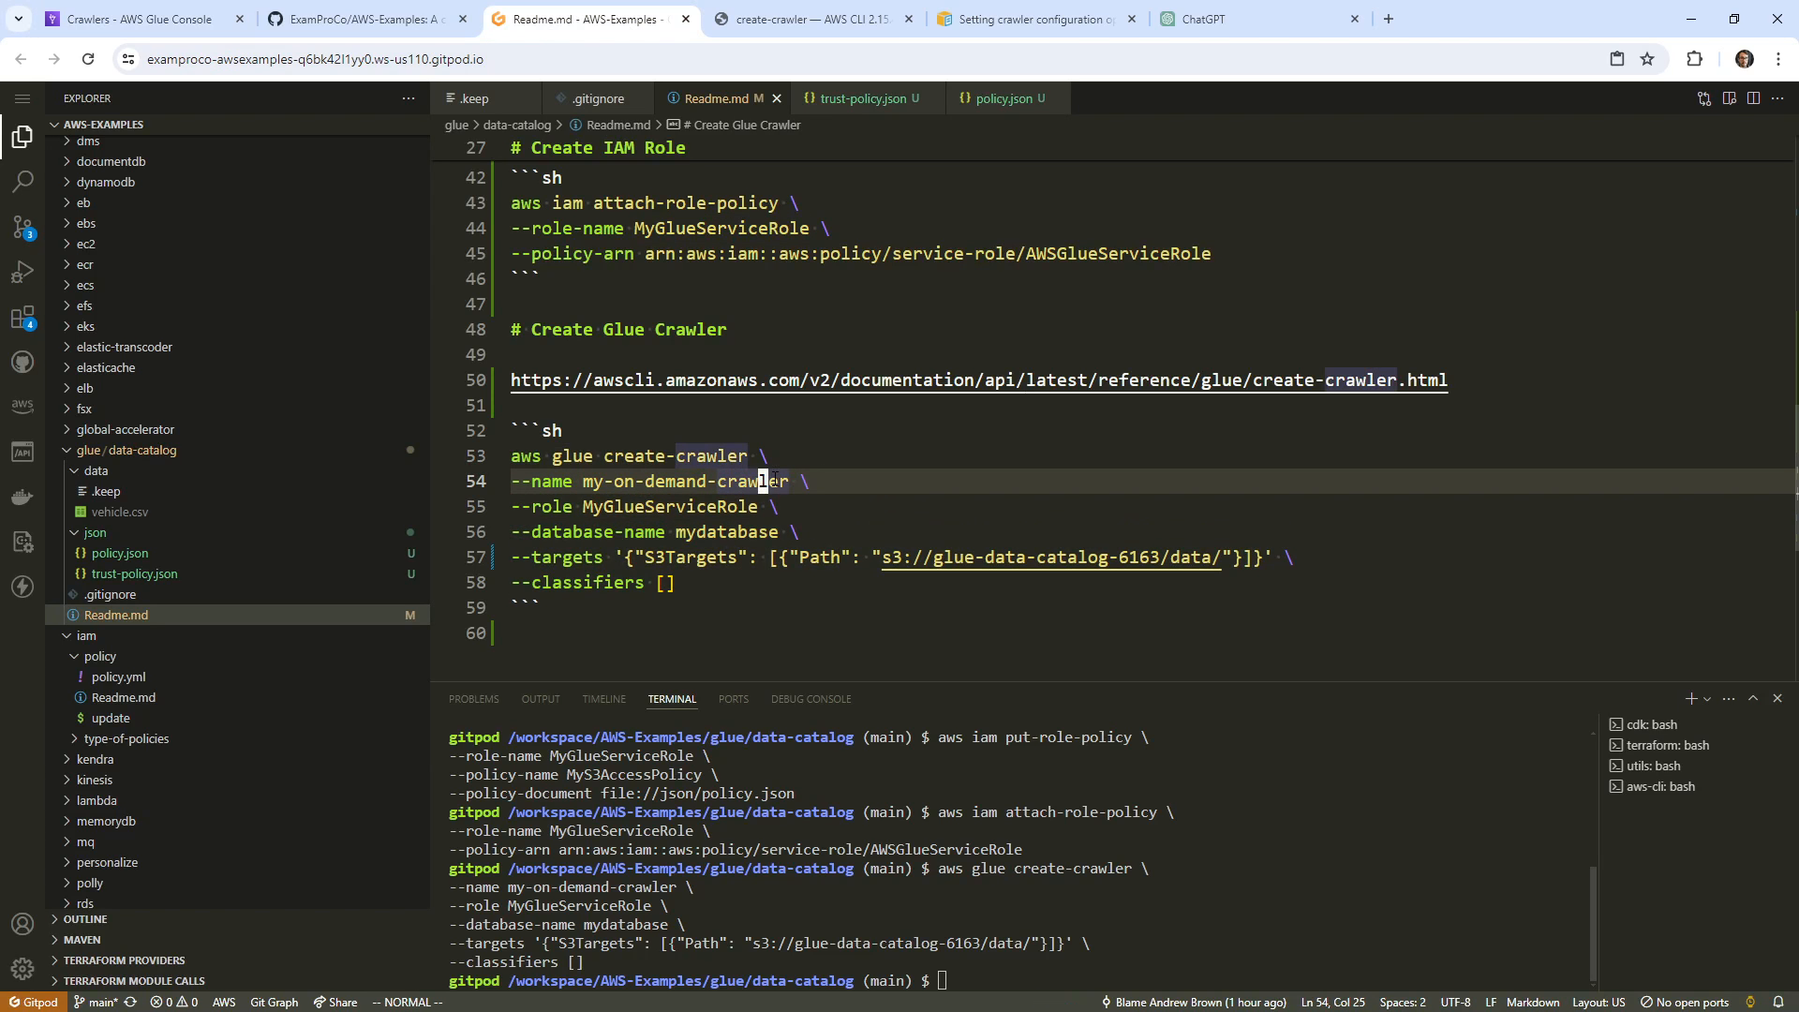
key(c)
key(i)
key(w)
key(BackSpace)
key(BackSpace)
key(BackSpace)
key(BackSpace)
key(BackSpace)
key(BackSpace)
key(BackSpace)
key(BackSpace)
key(BackSpace)
key(BackSpace)
key(BackSpace)
key(BackSpace)
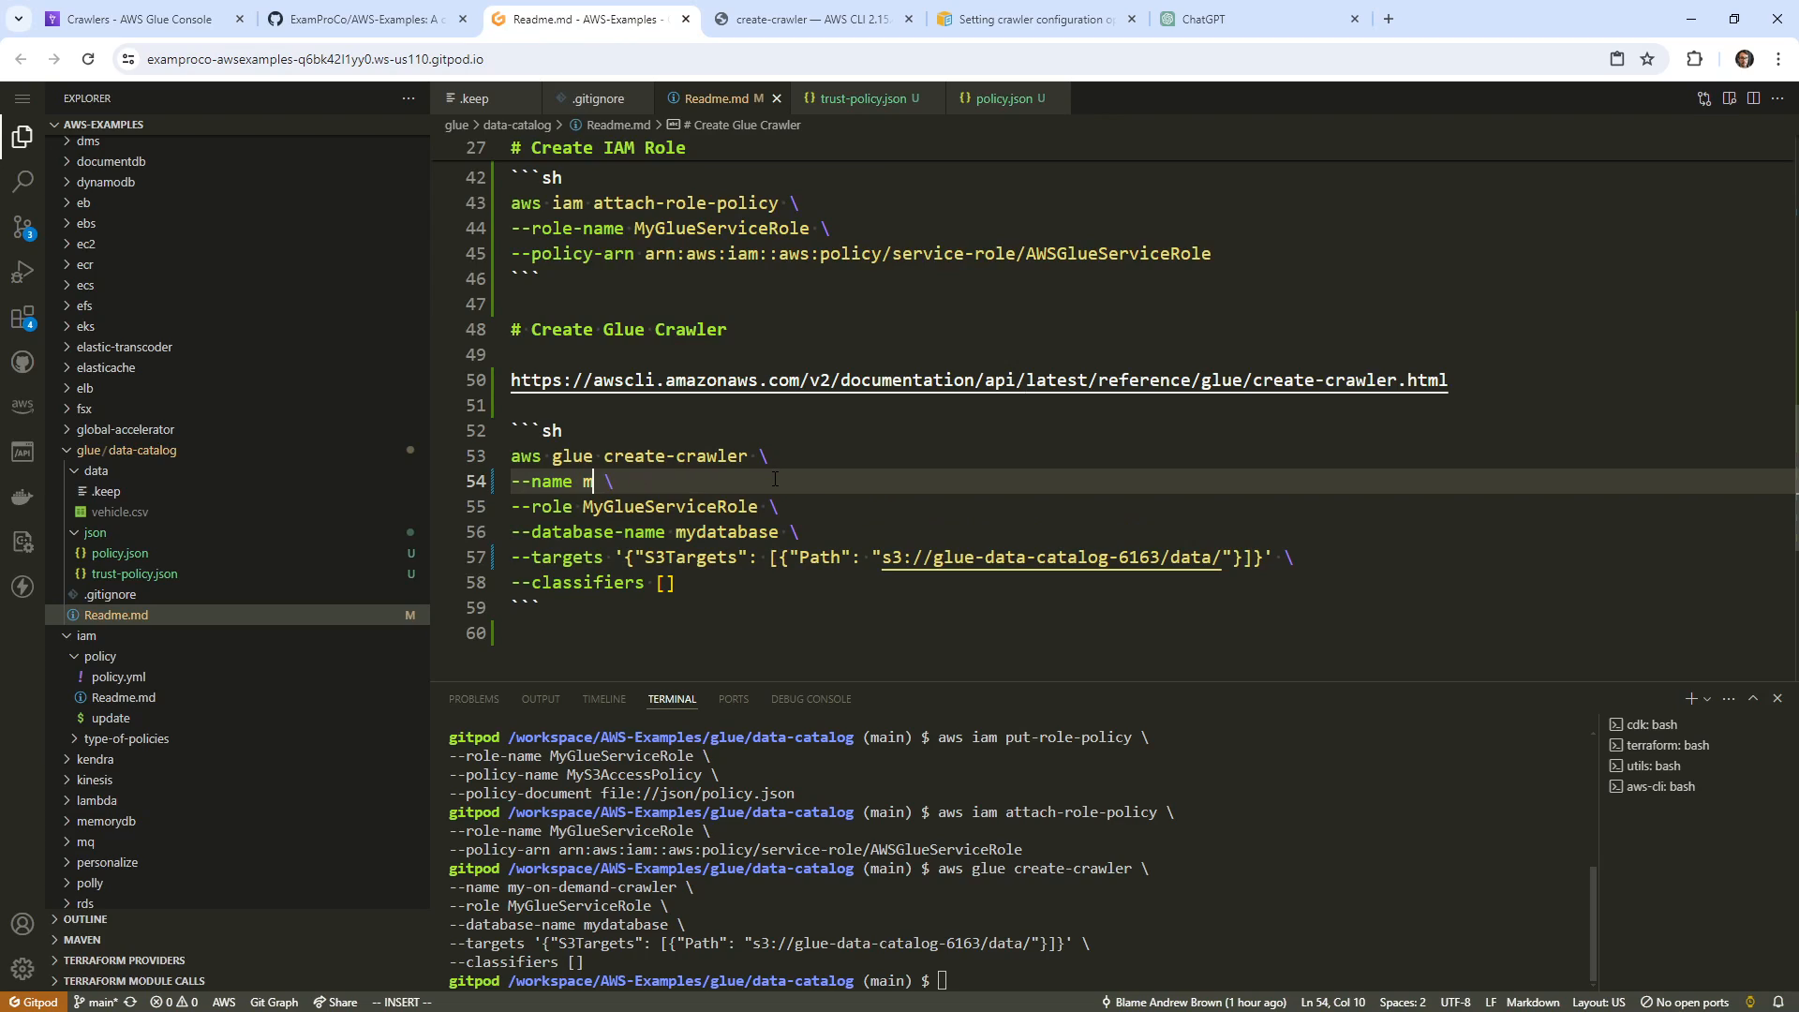
key(BackSpace)
text(MyCrawlerBasic)
key(Escape)
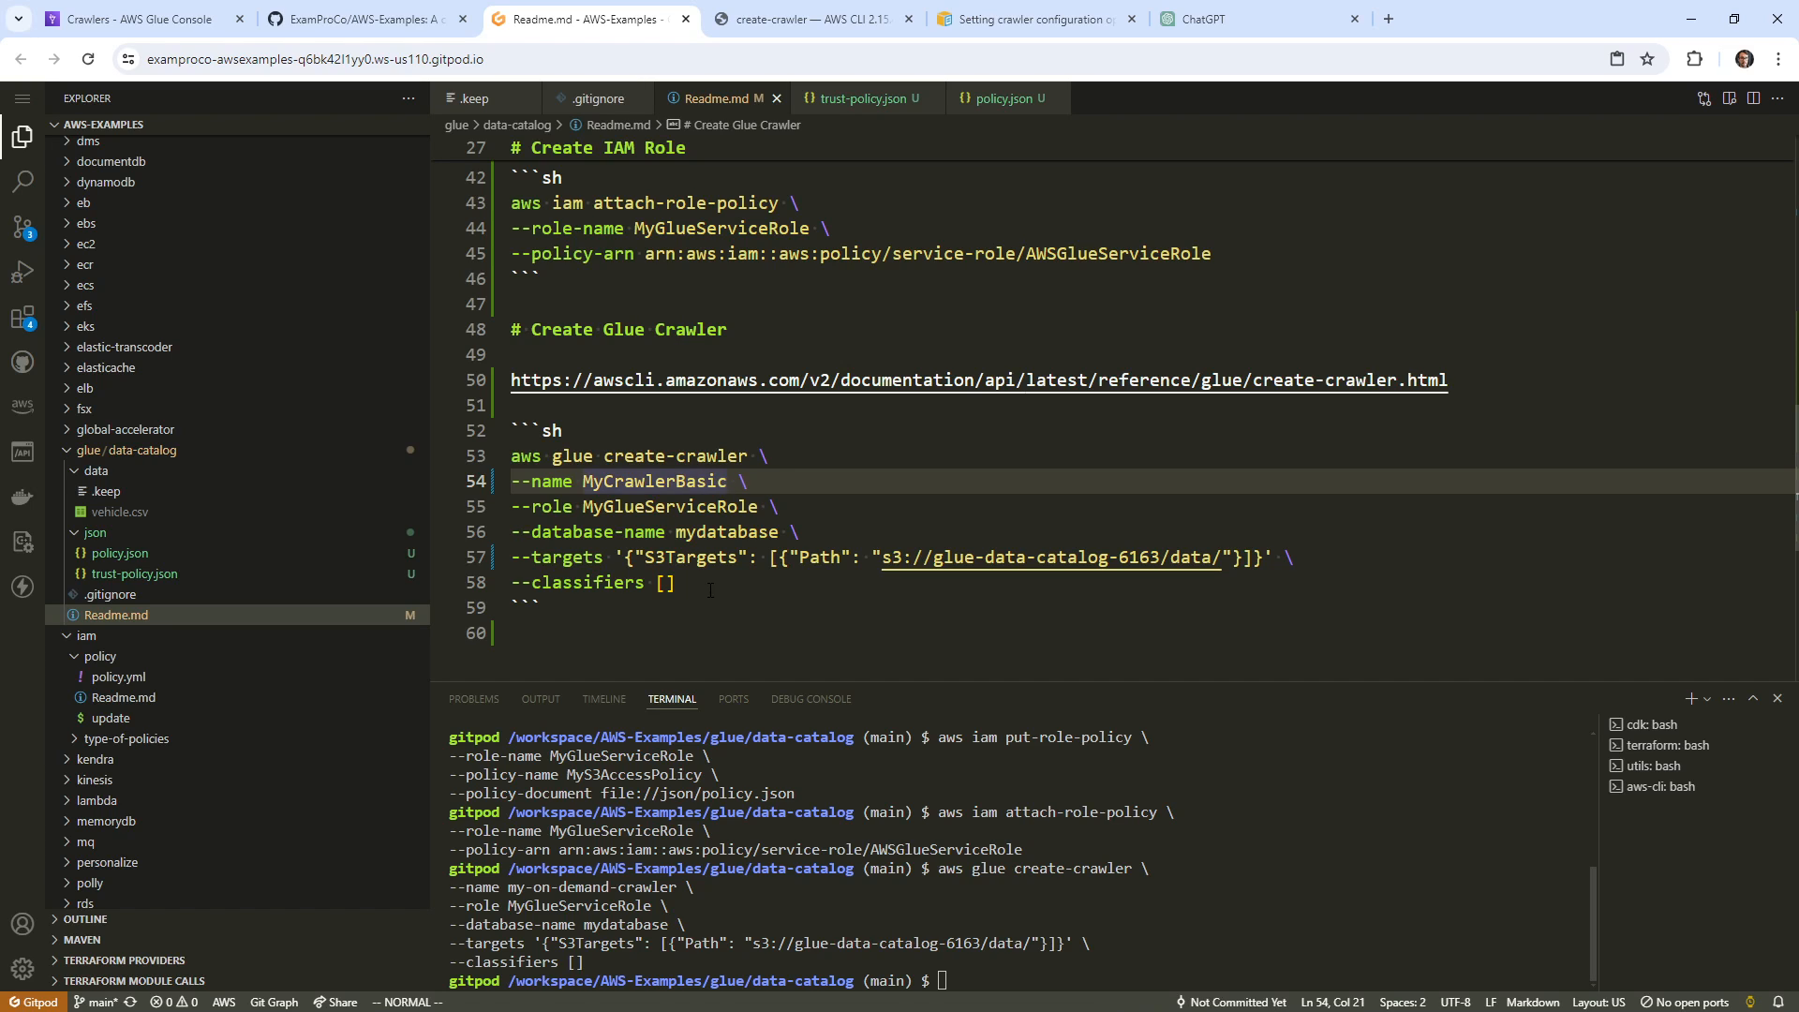
Copy the complete aws glue create-crawler command from the Readme and run it in the terminal.
drag(708, 585, 512, 457)
right_click(653, 484)
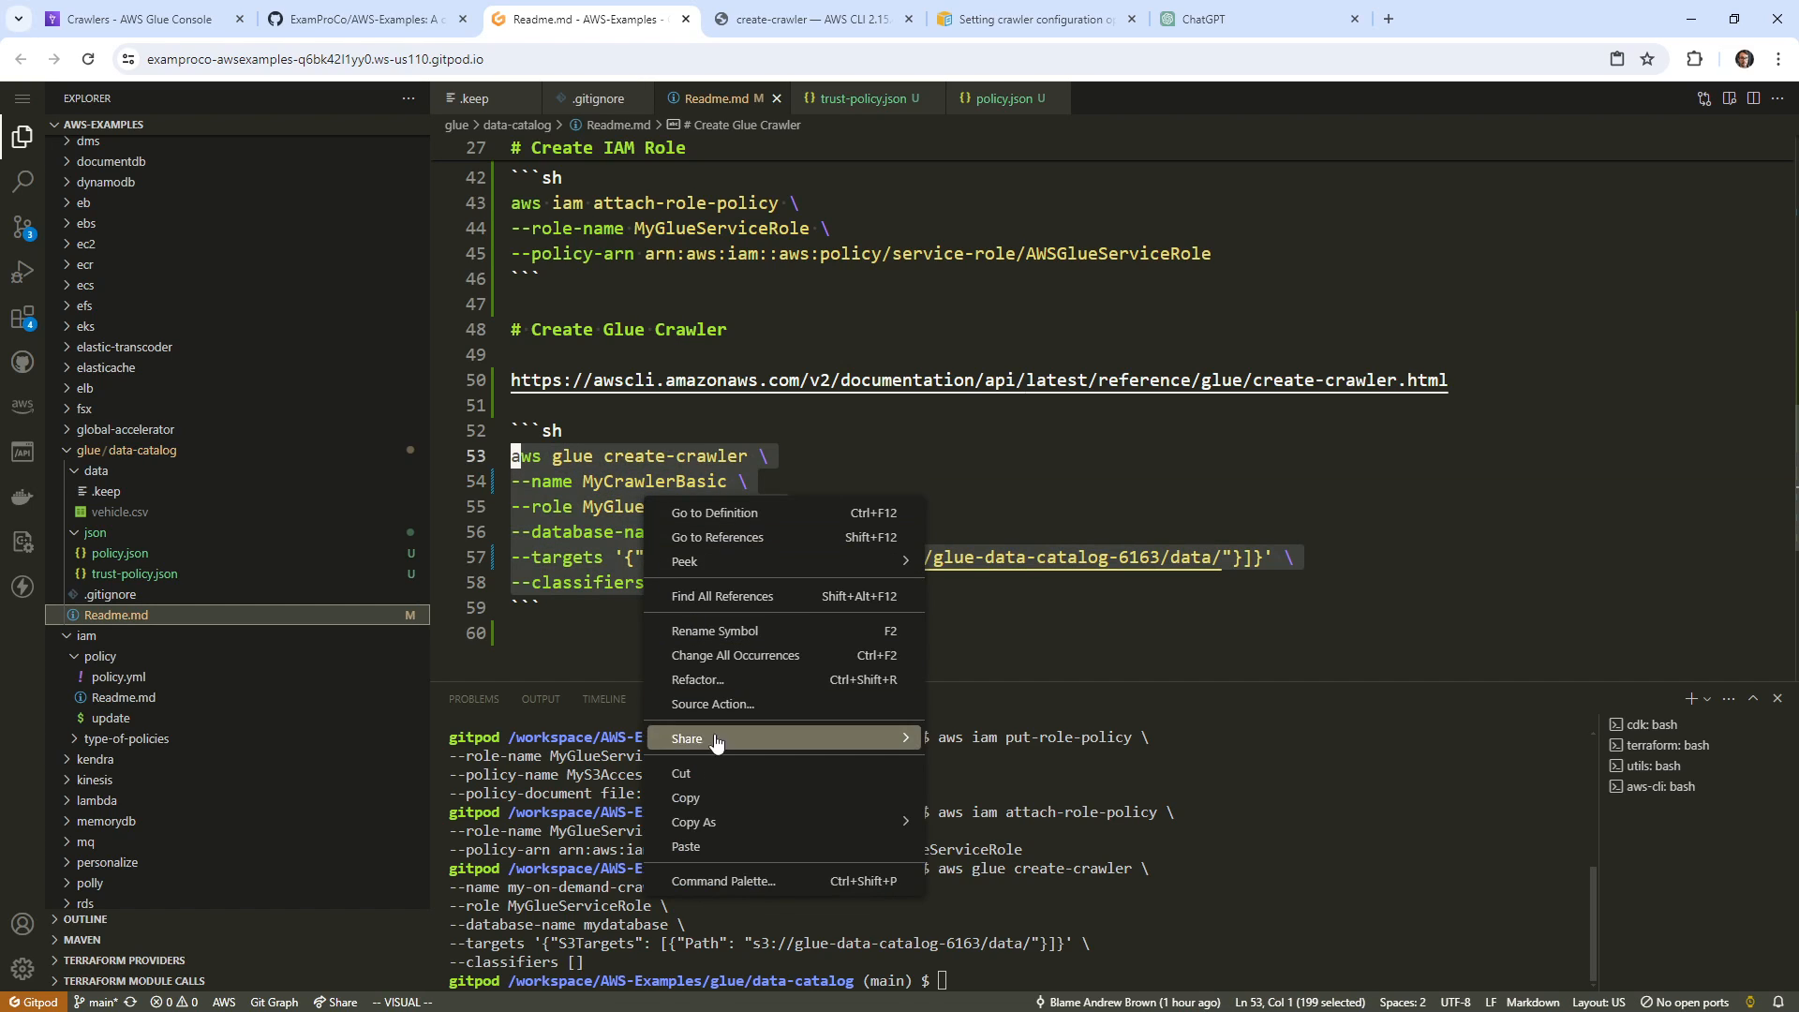
click(731, 803)
right_click(1093, 855)
key(Return)
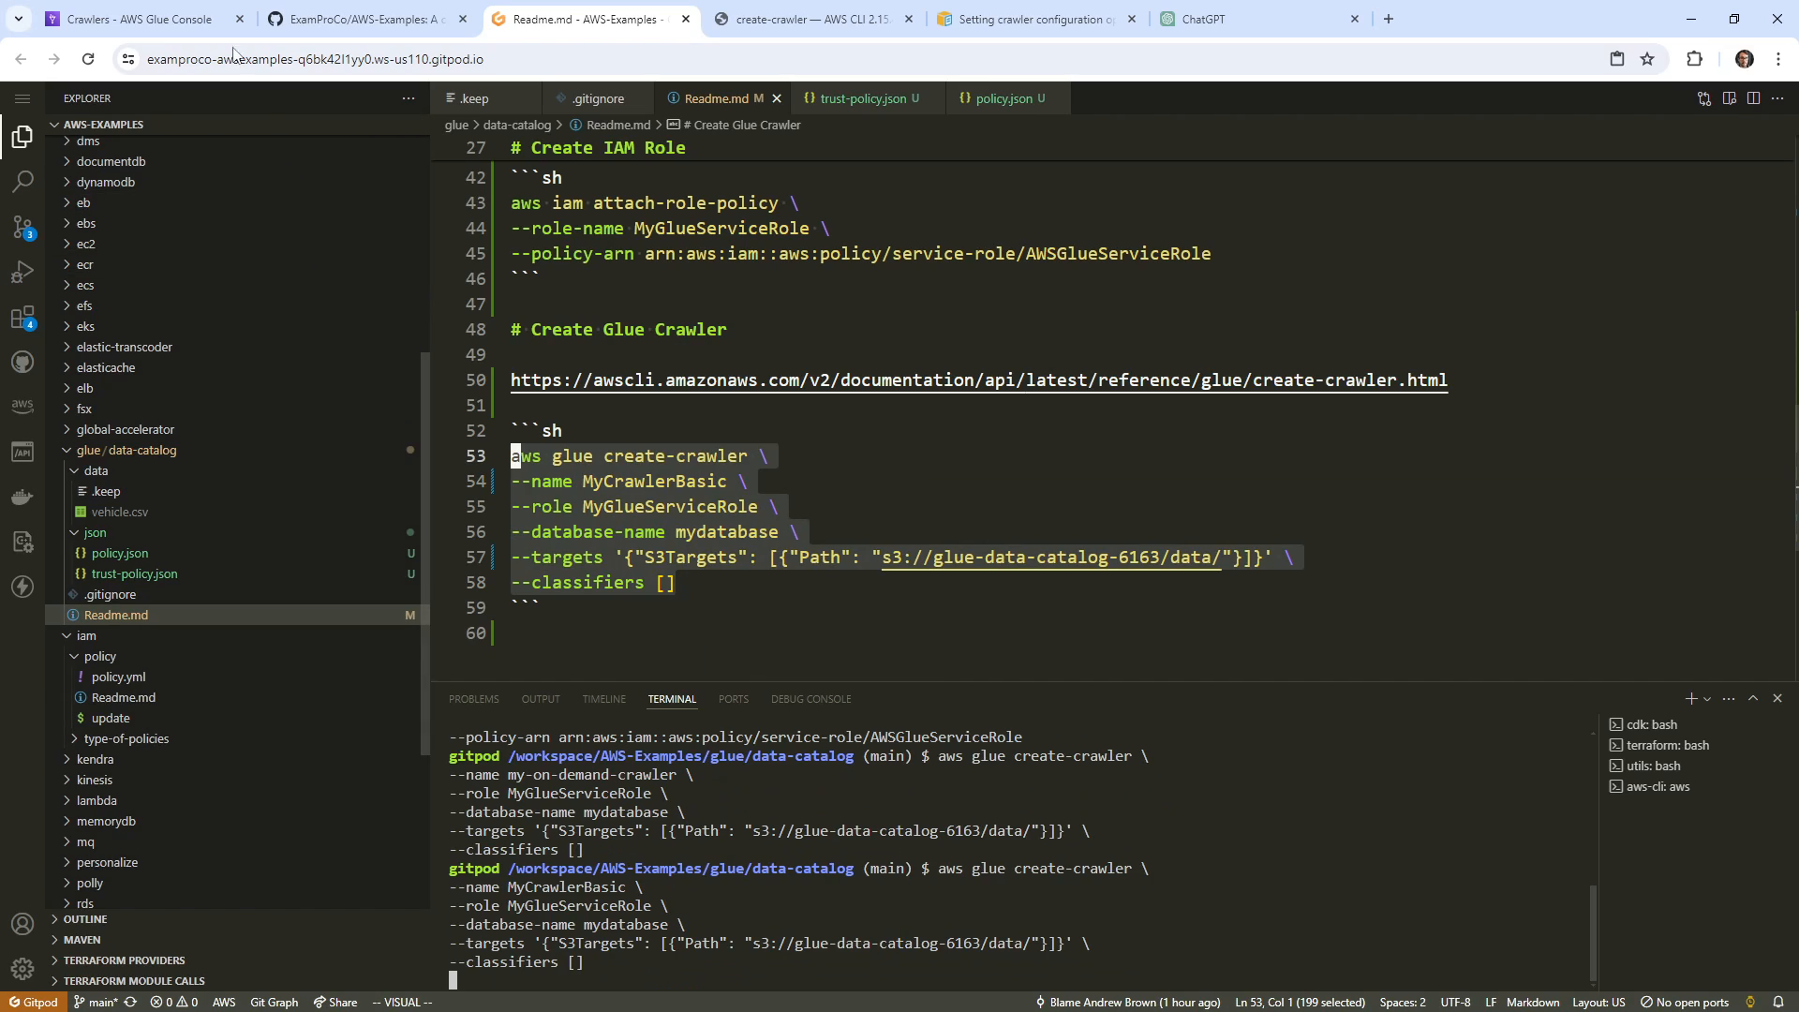
Return to the AWS Glue console, refresh the crawler list, open MyCrawlerBasic and start a run, refreshing its details.
click(141, 19)
click(1379, 311)
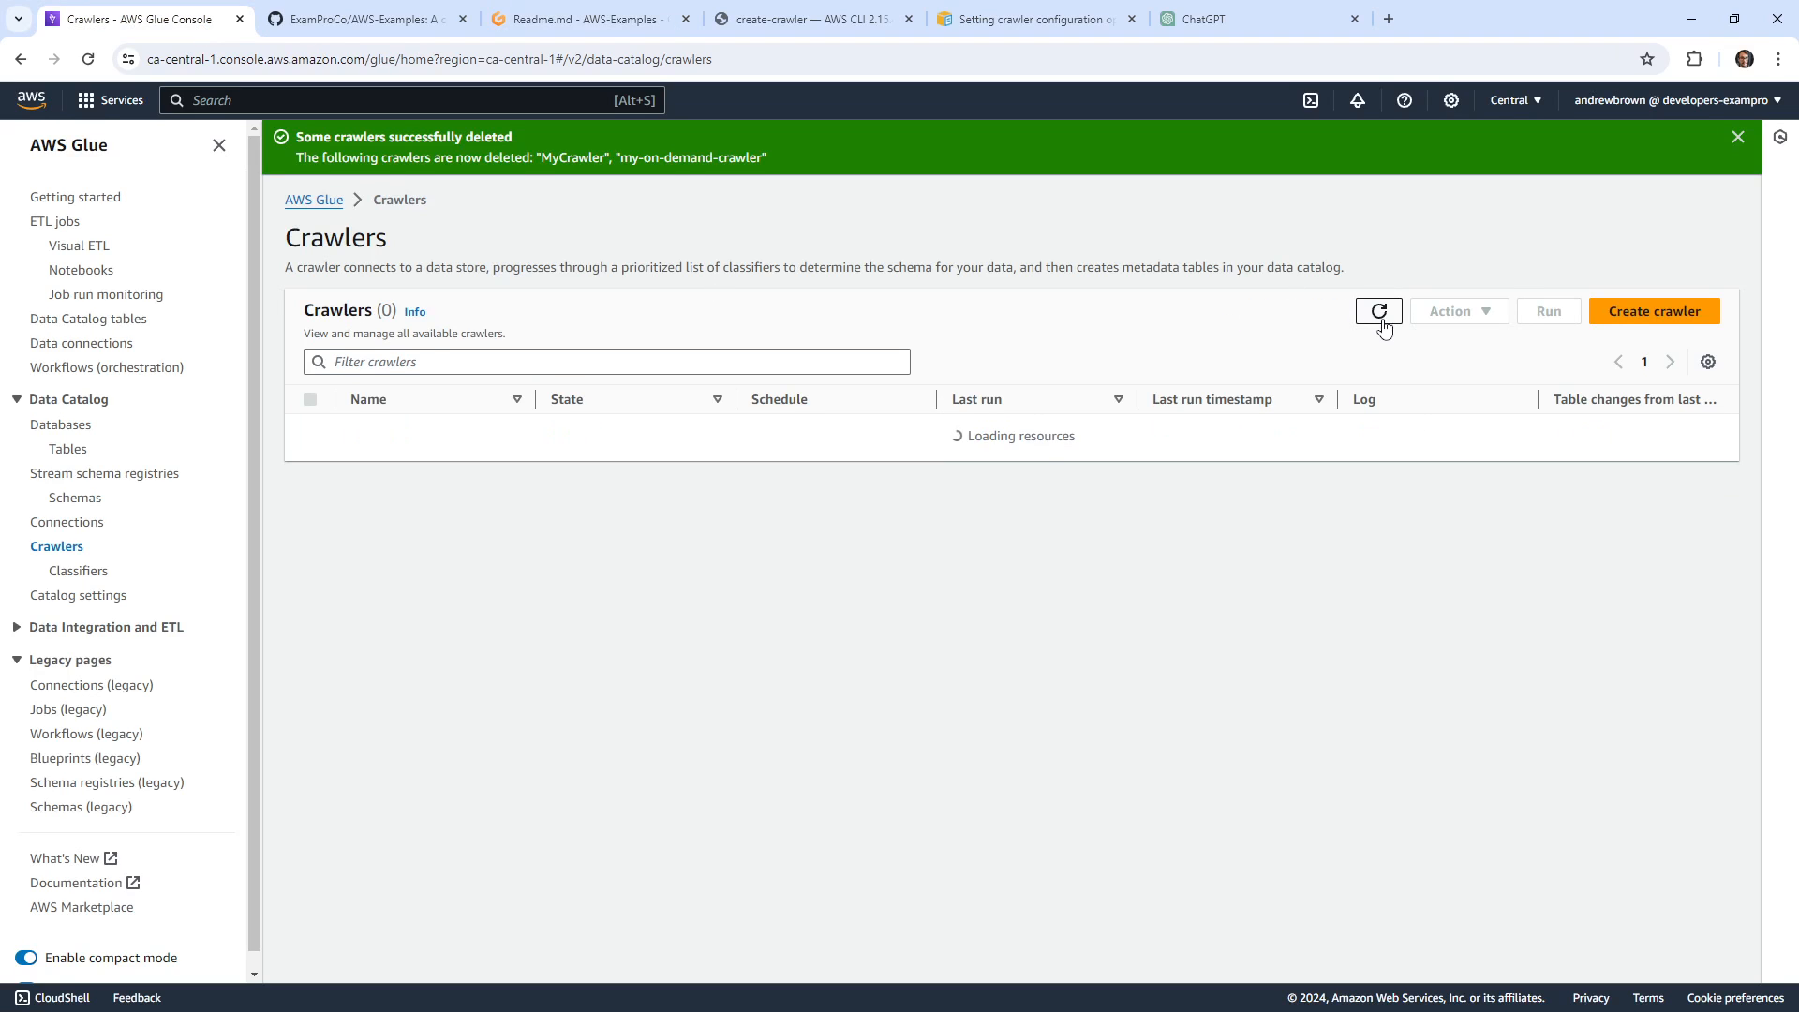
click(398, 435)
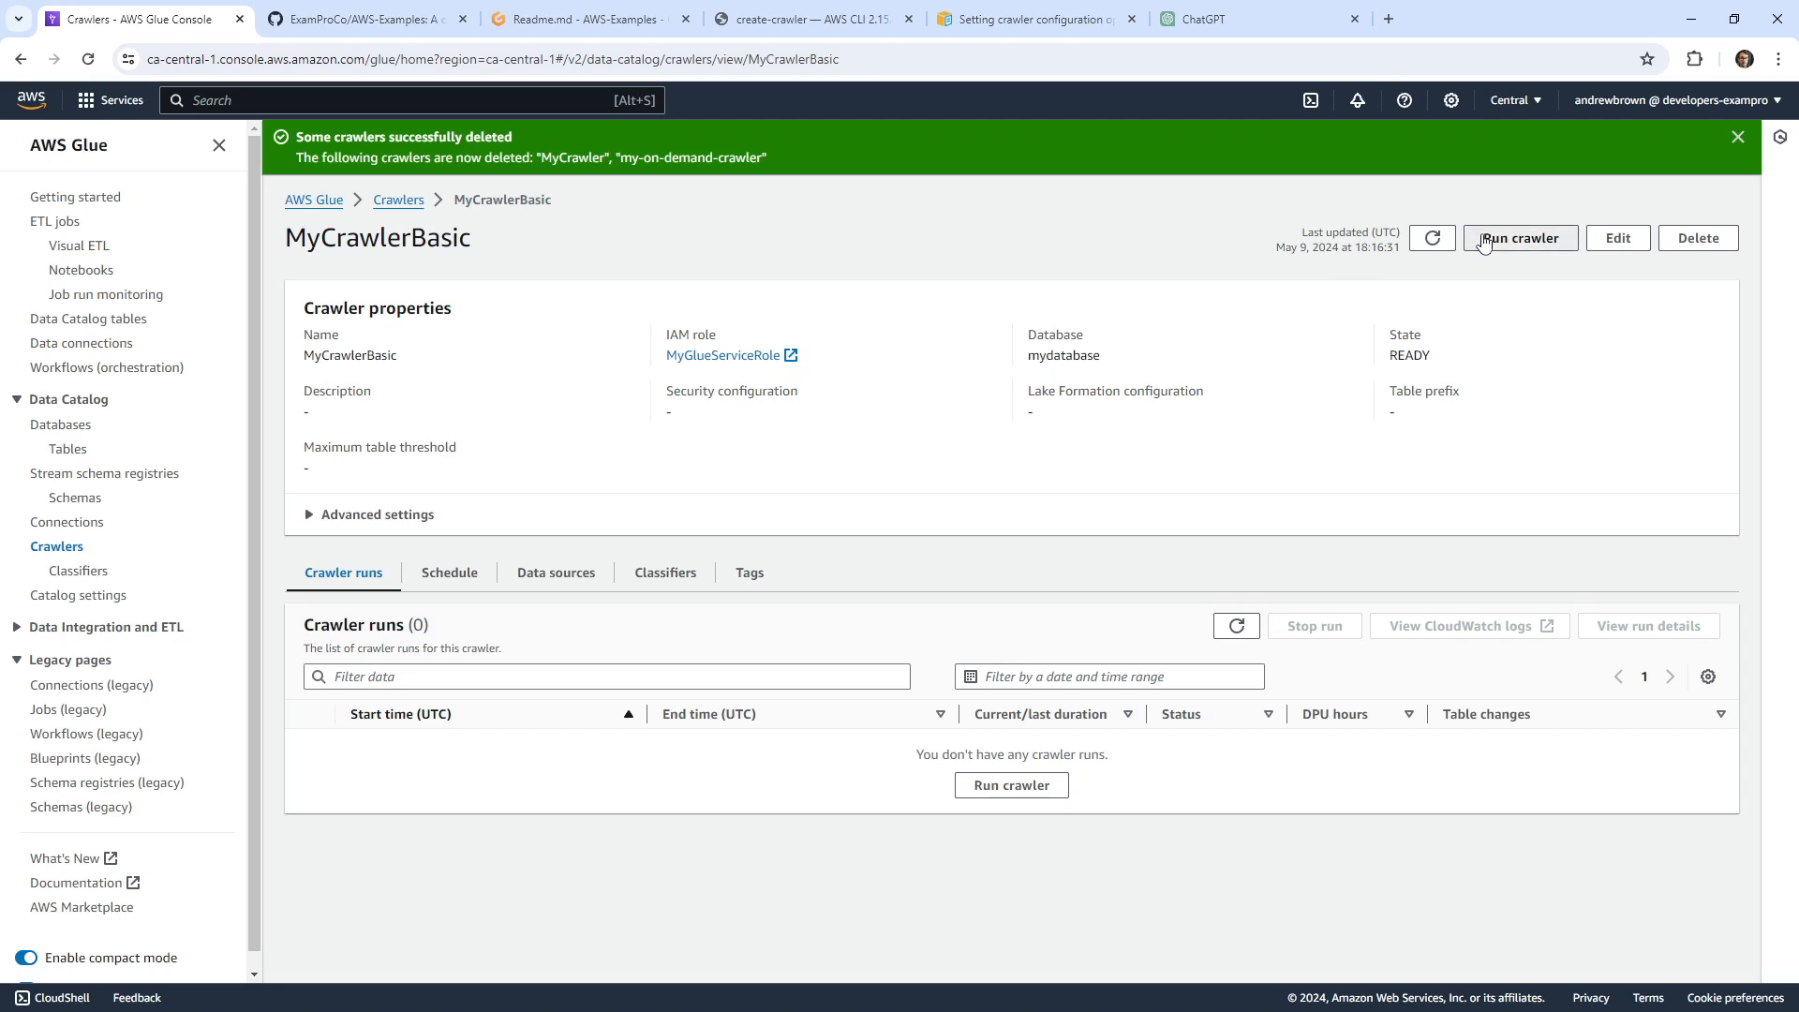
click(1519, 240)
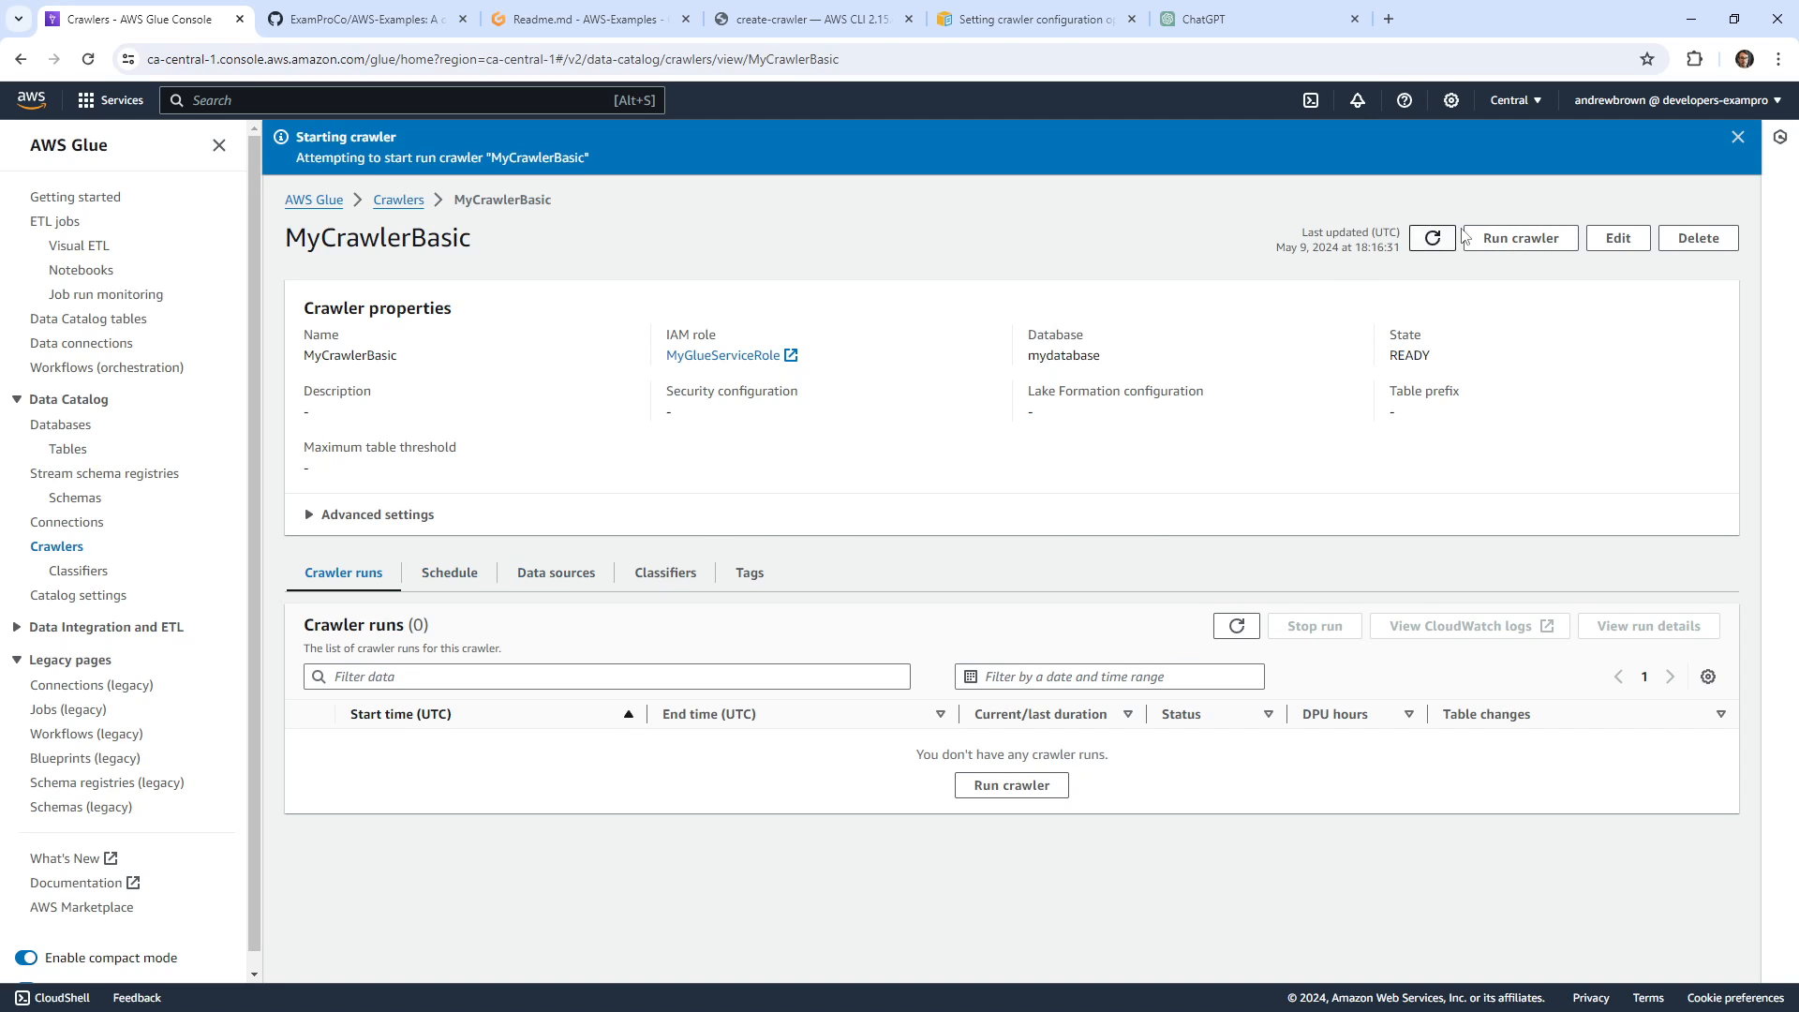
click(1444, 249)
click(1430, 240)
Review the crawler's schedule, advanced settings, data sources, classifiers and tags, and refresh its list of runs.
click(449, 573)
click(343, 574)
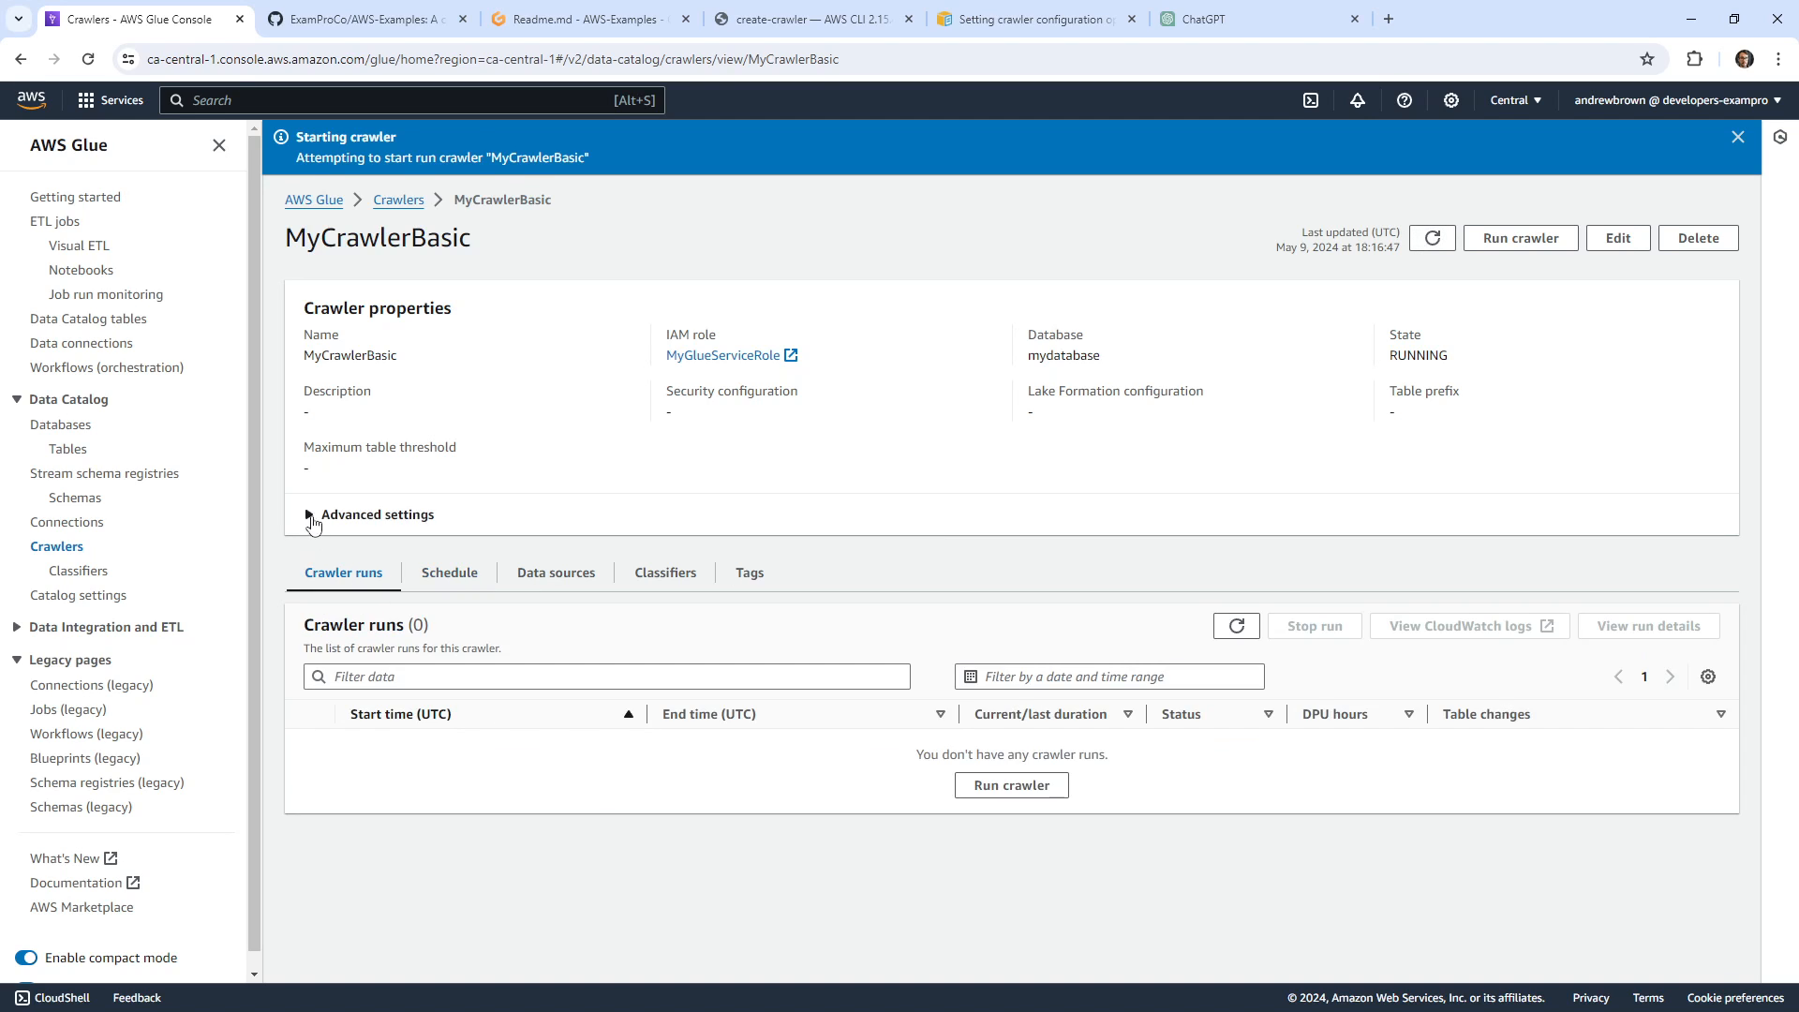
click(312, 516)
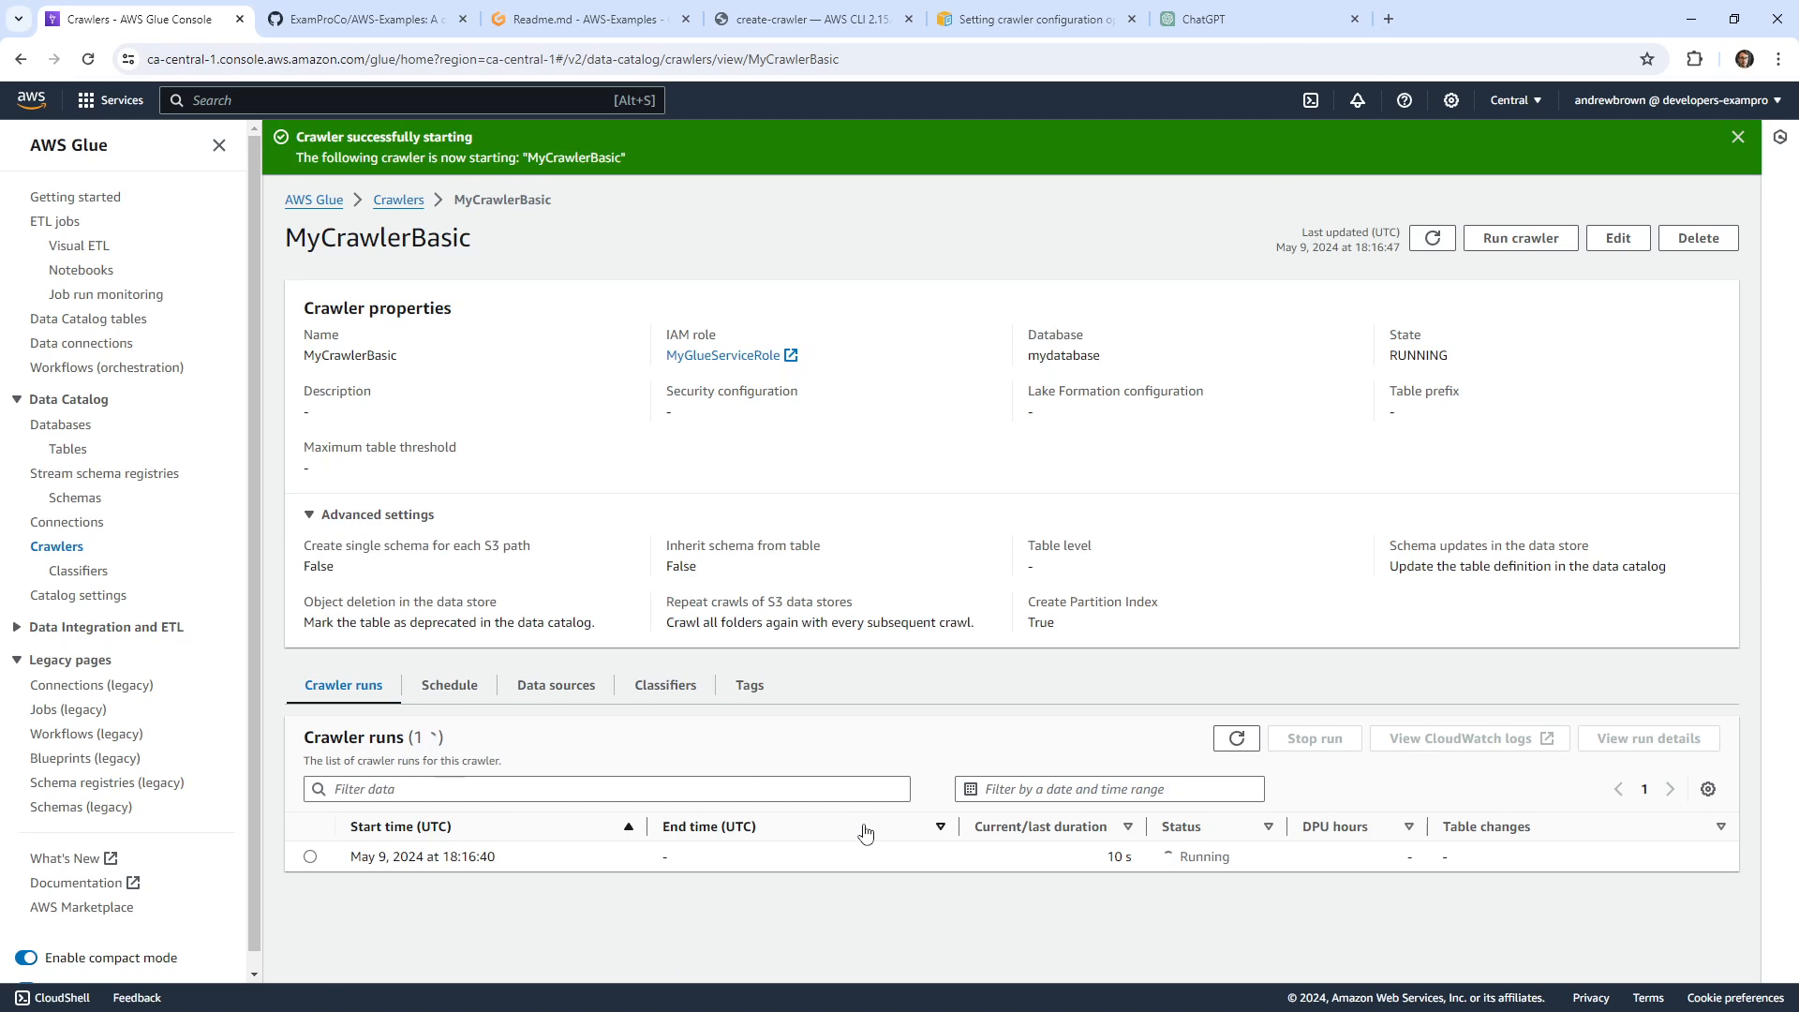
click(576, 691)
click(658, 693)
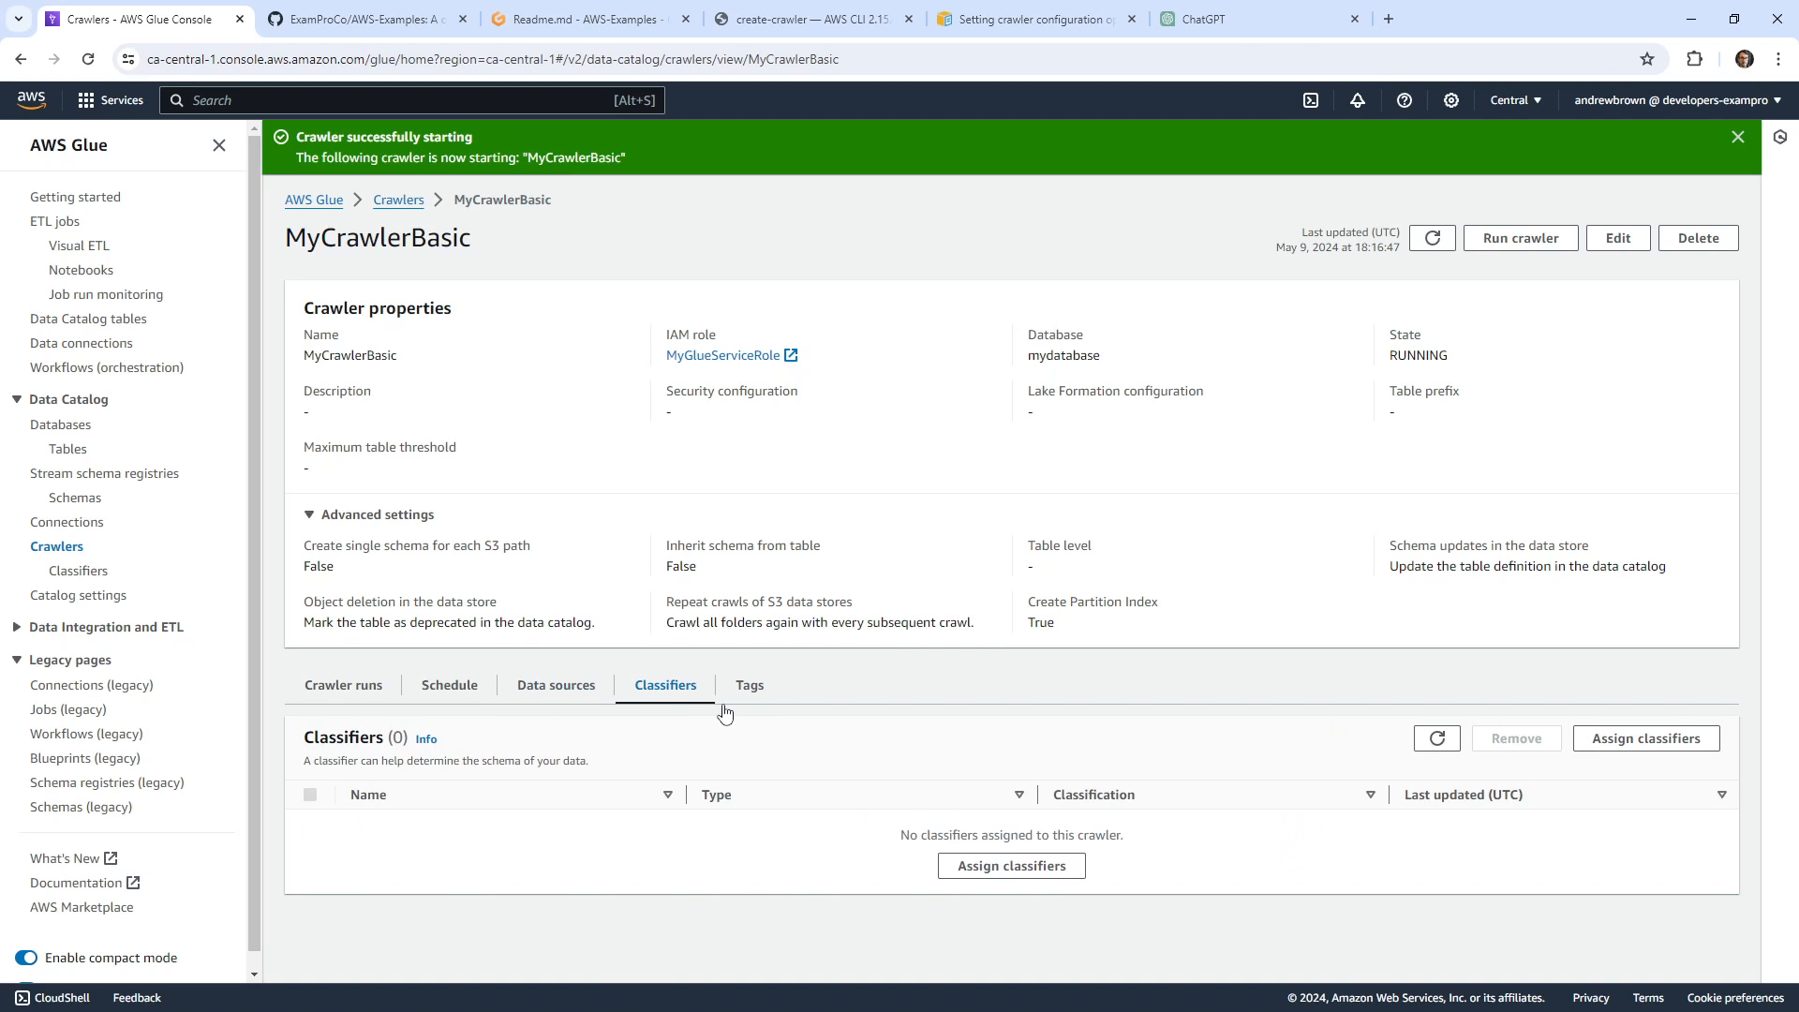
click(750, 693)
click(660, 694)
click(553, 691)
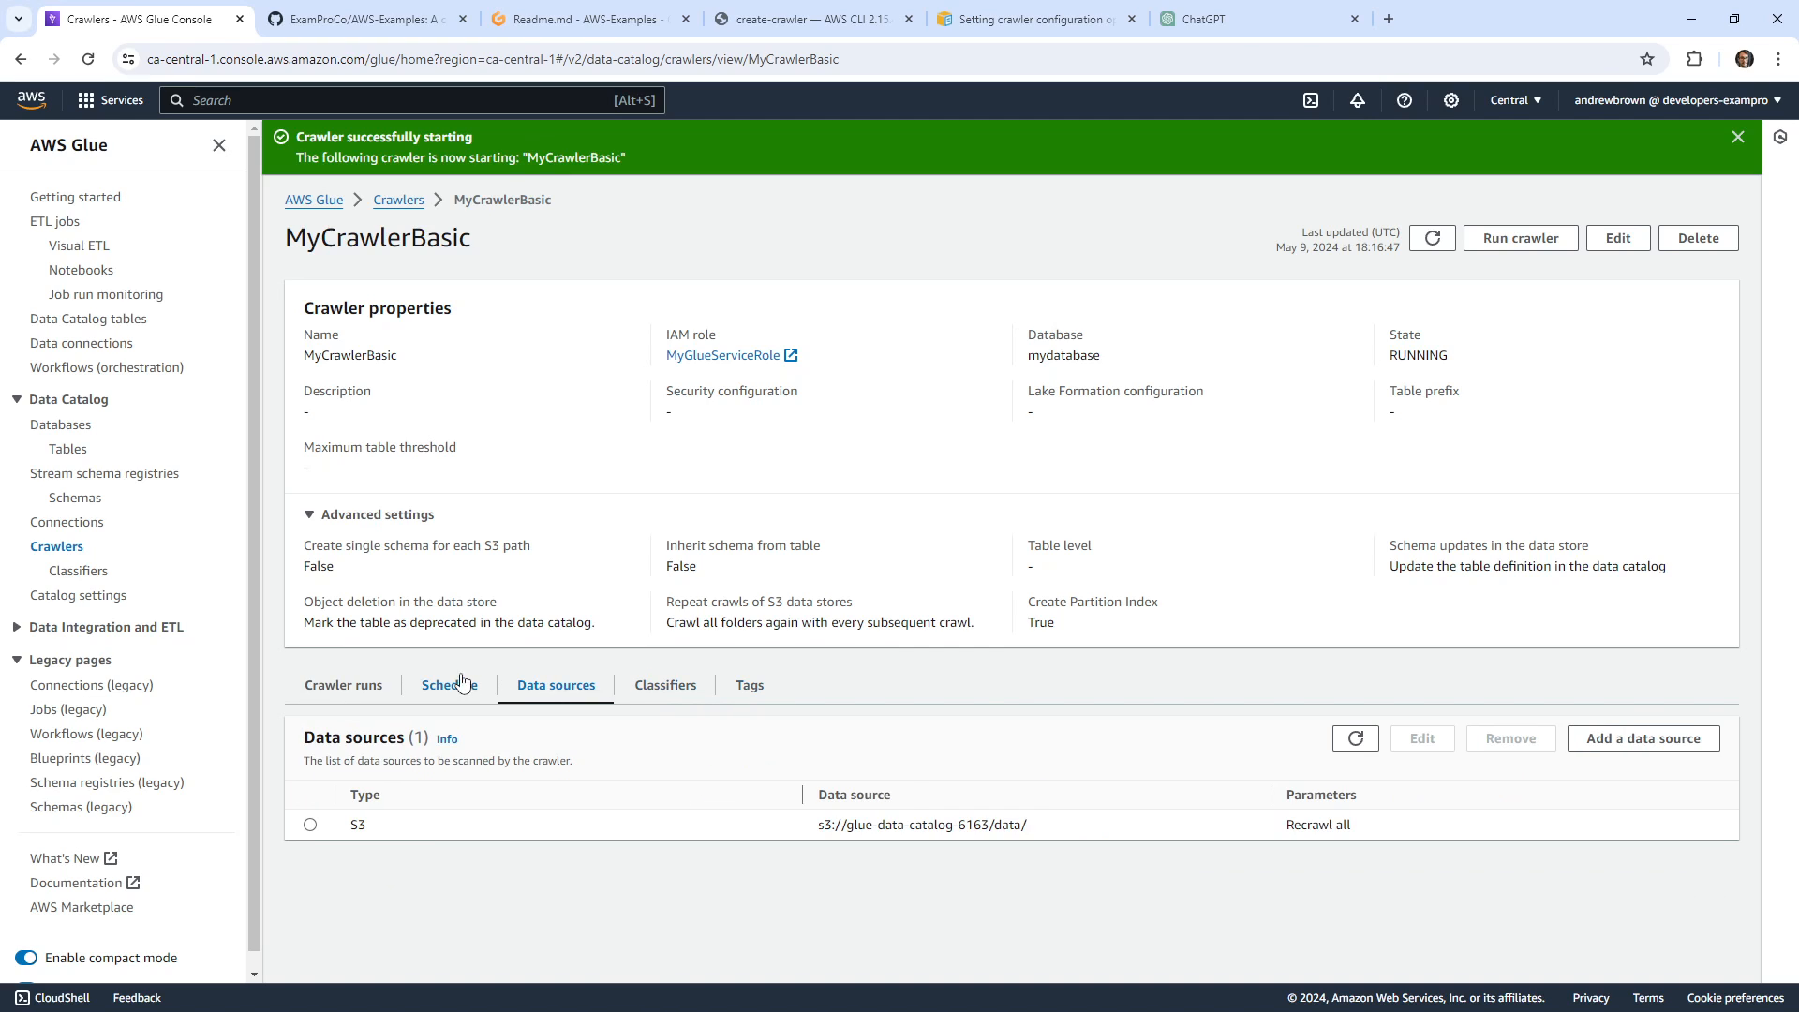
click(449, 689)
click(356, 696)
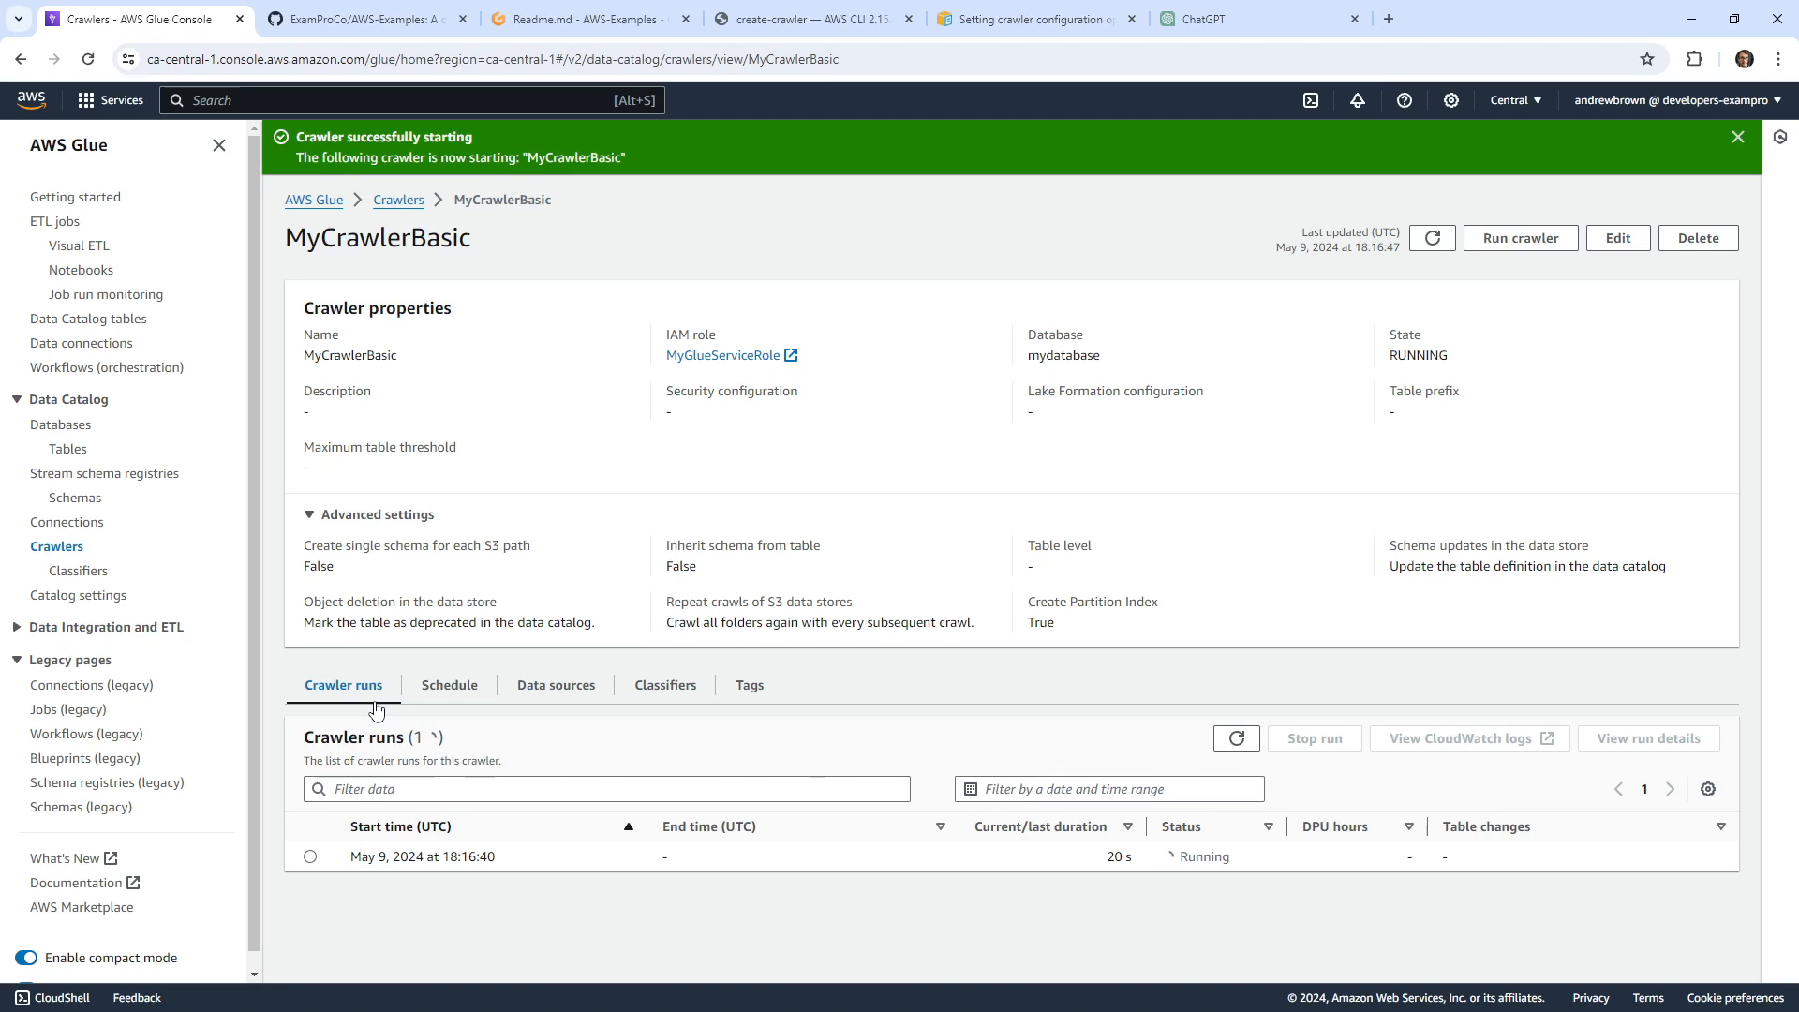
click(1237, 738)
Search Google for "DPU hours glue", open the AWS page on monitoring DPU capacity planning, and close it again.
drag(1304, 824, 1390, 832)
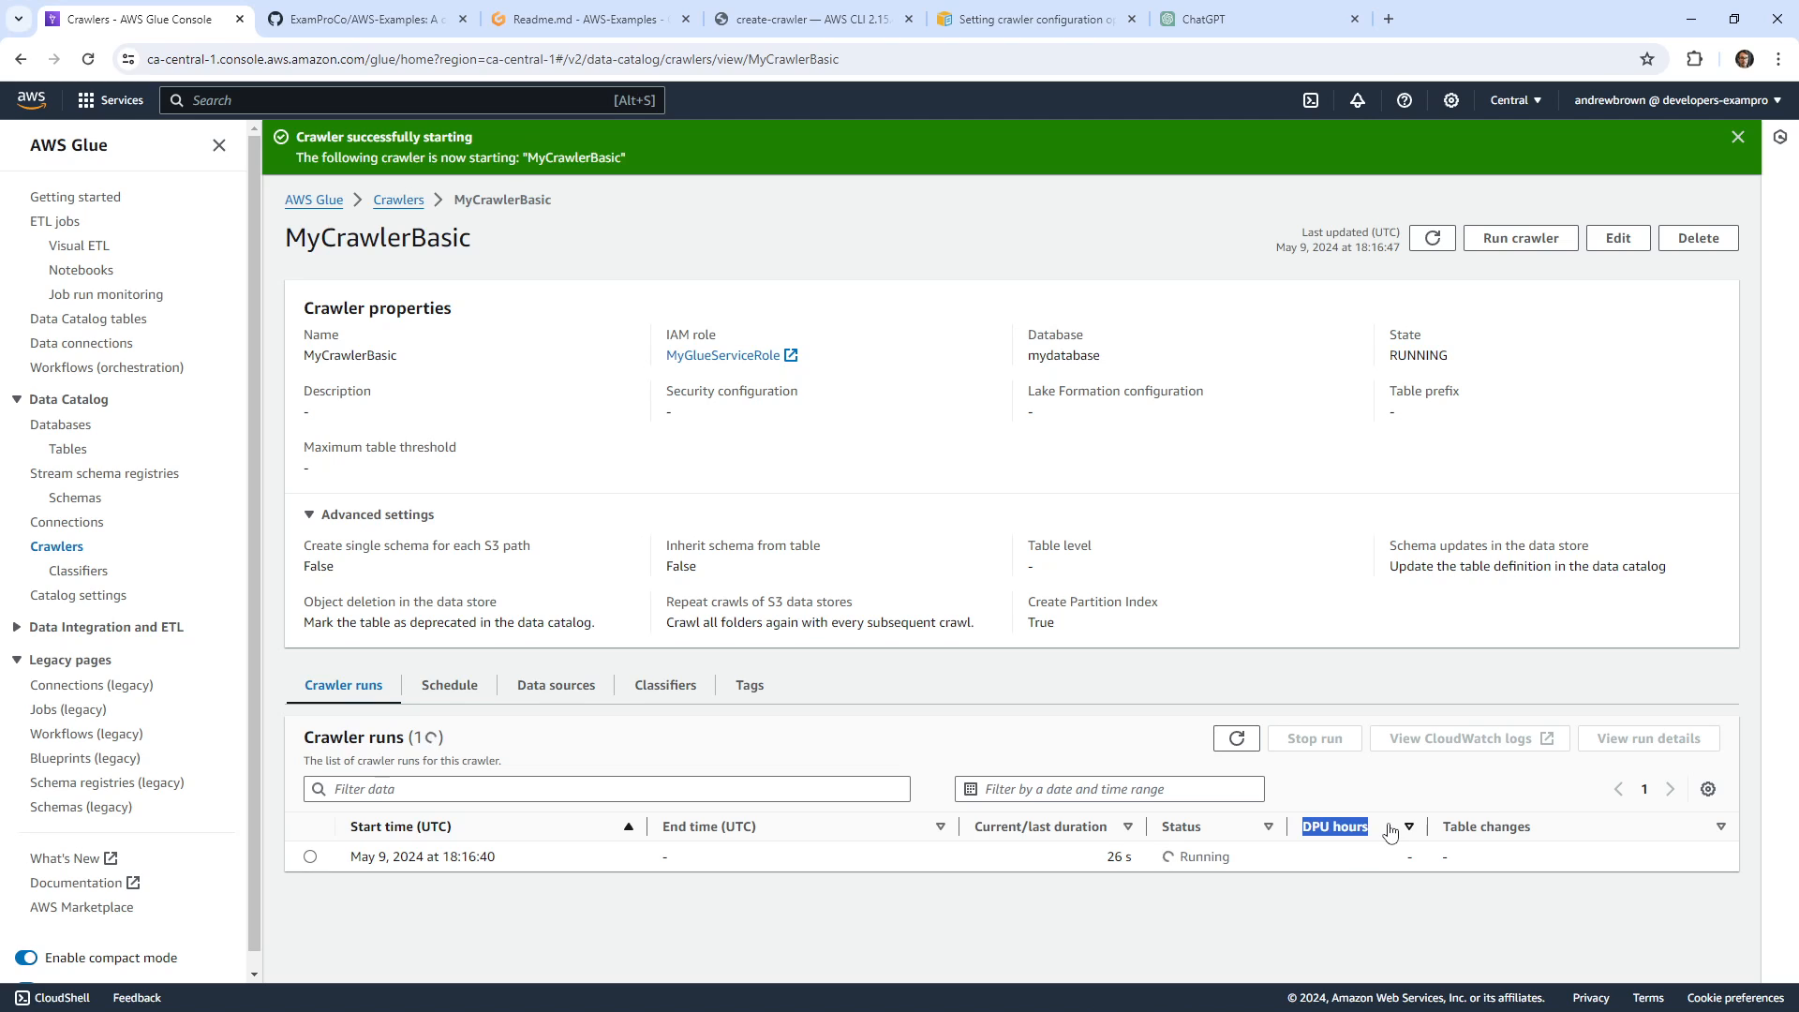
click(1389, 19)
key(ctrl+v)
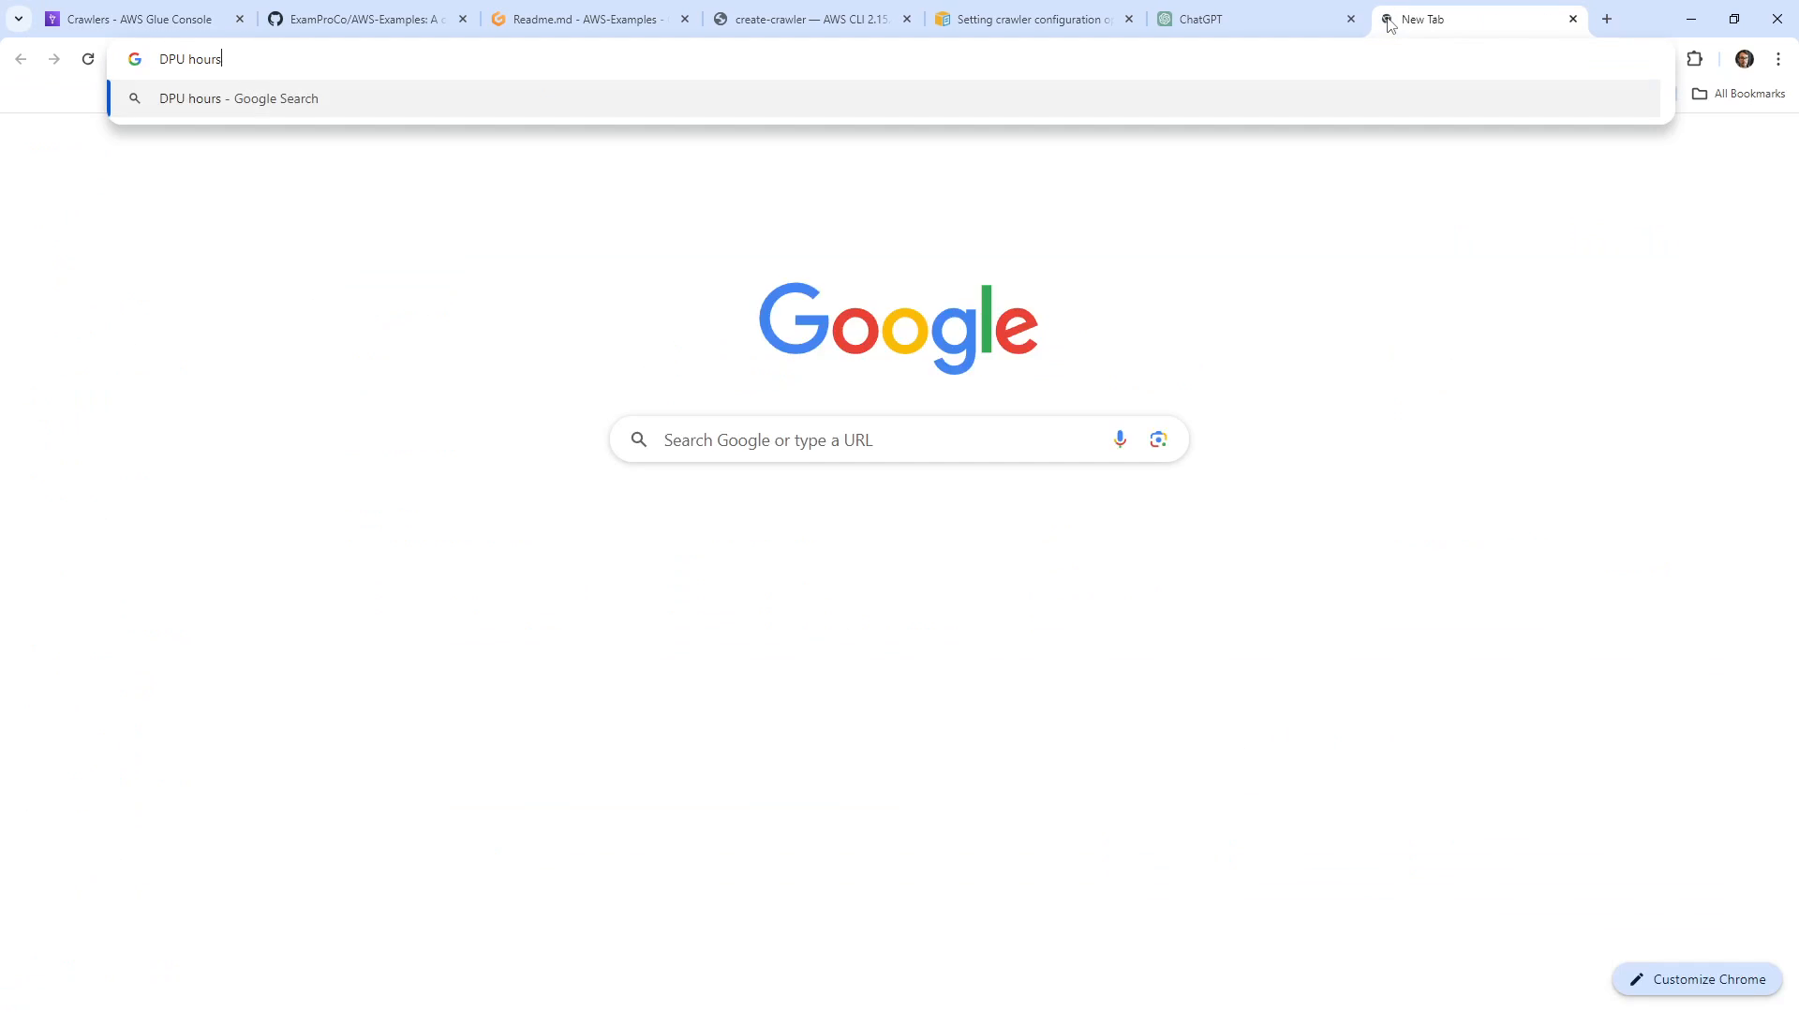
text(glue)
key(Return)
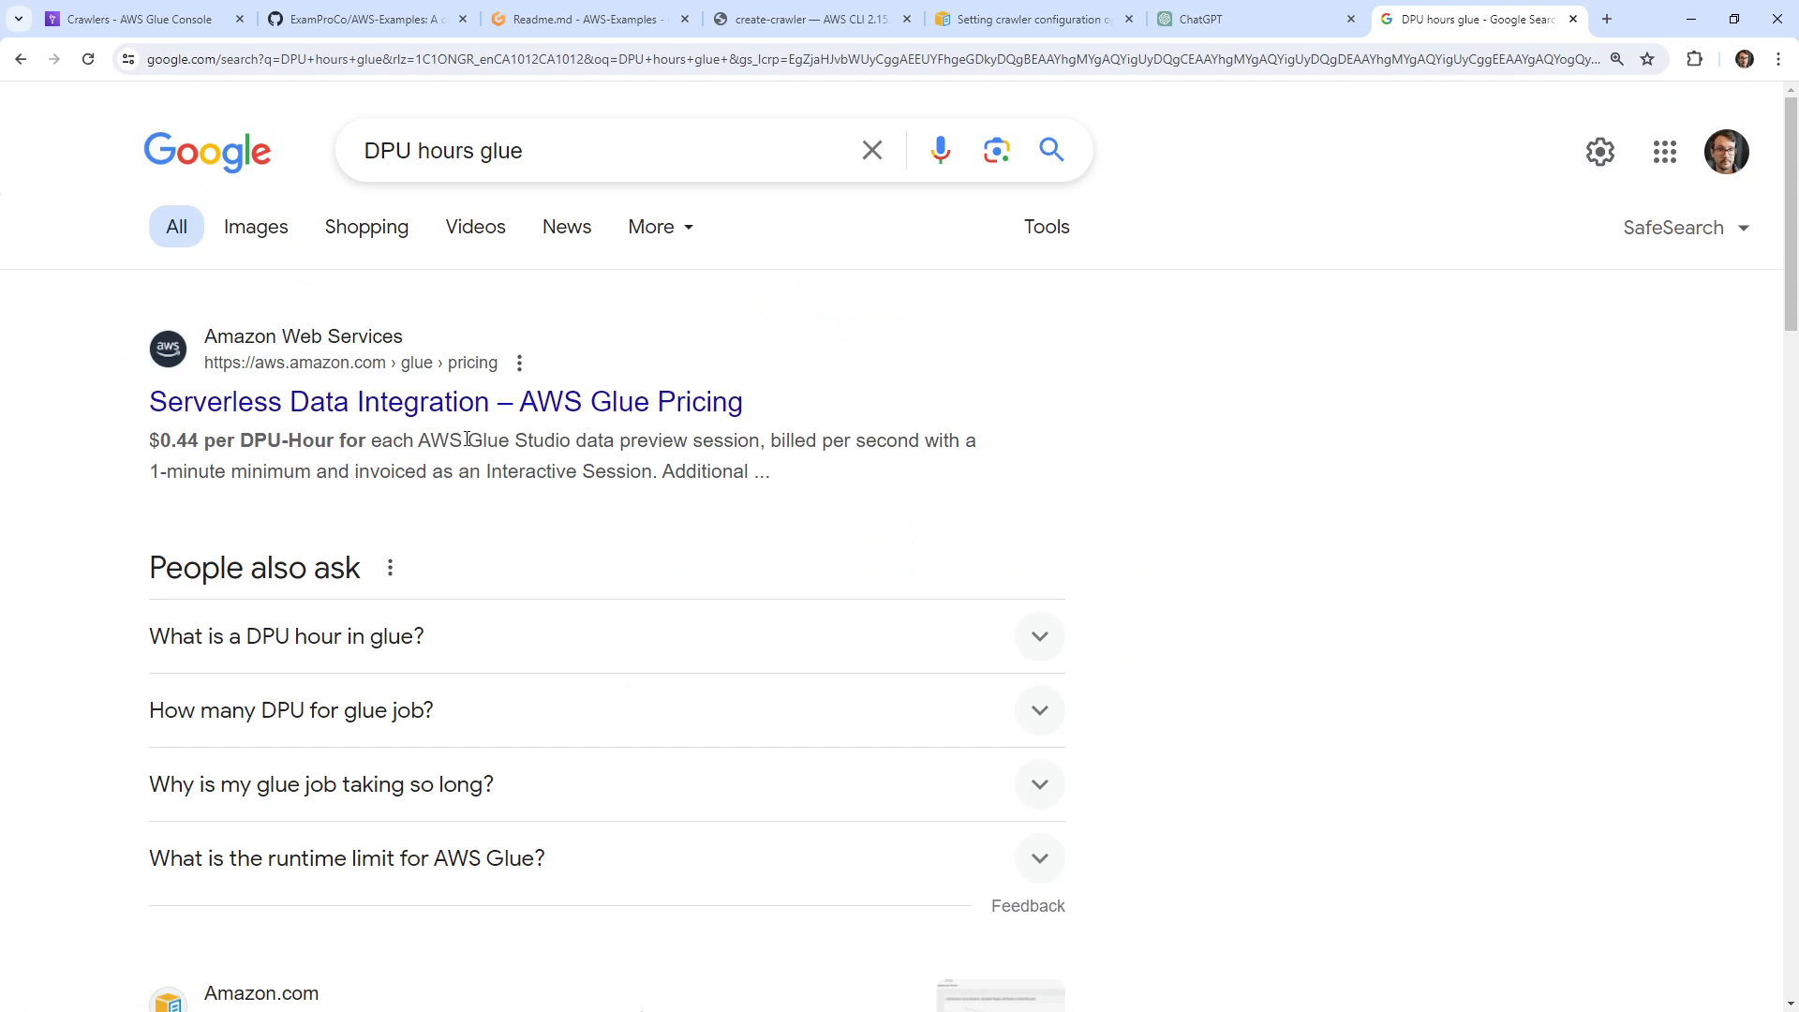
scroll(466, 440, down, 5)
click(505, 590)
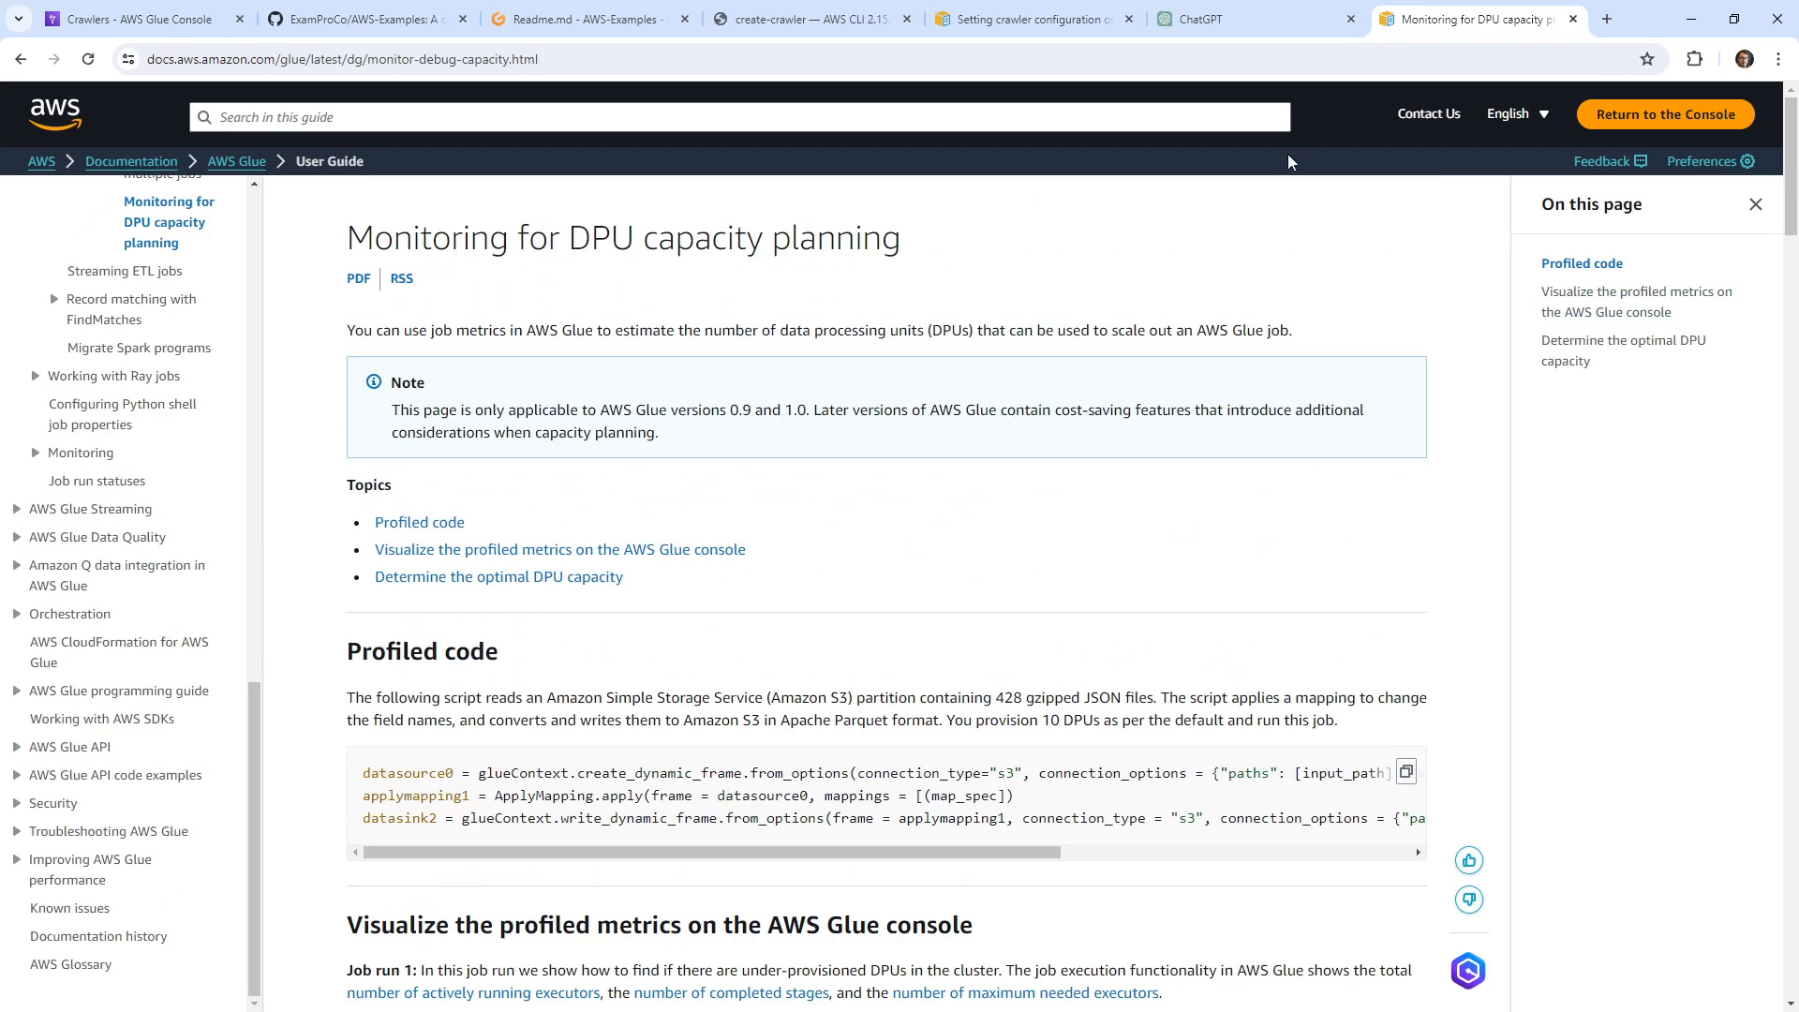
click(1574, 20)
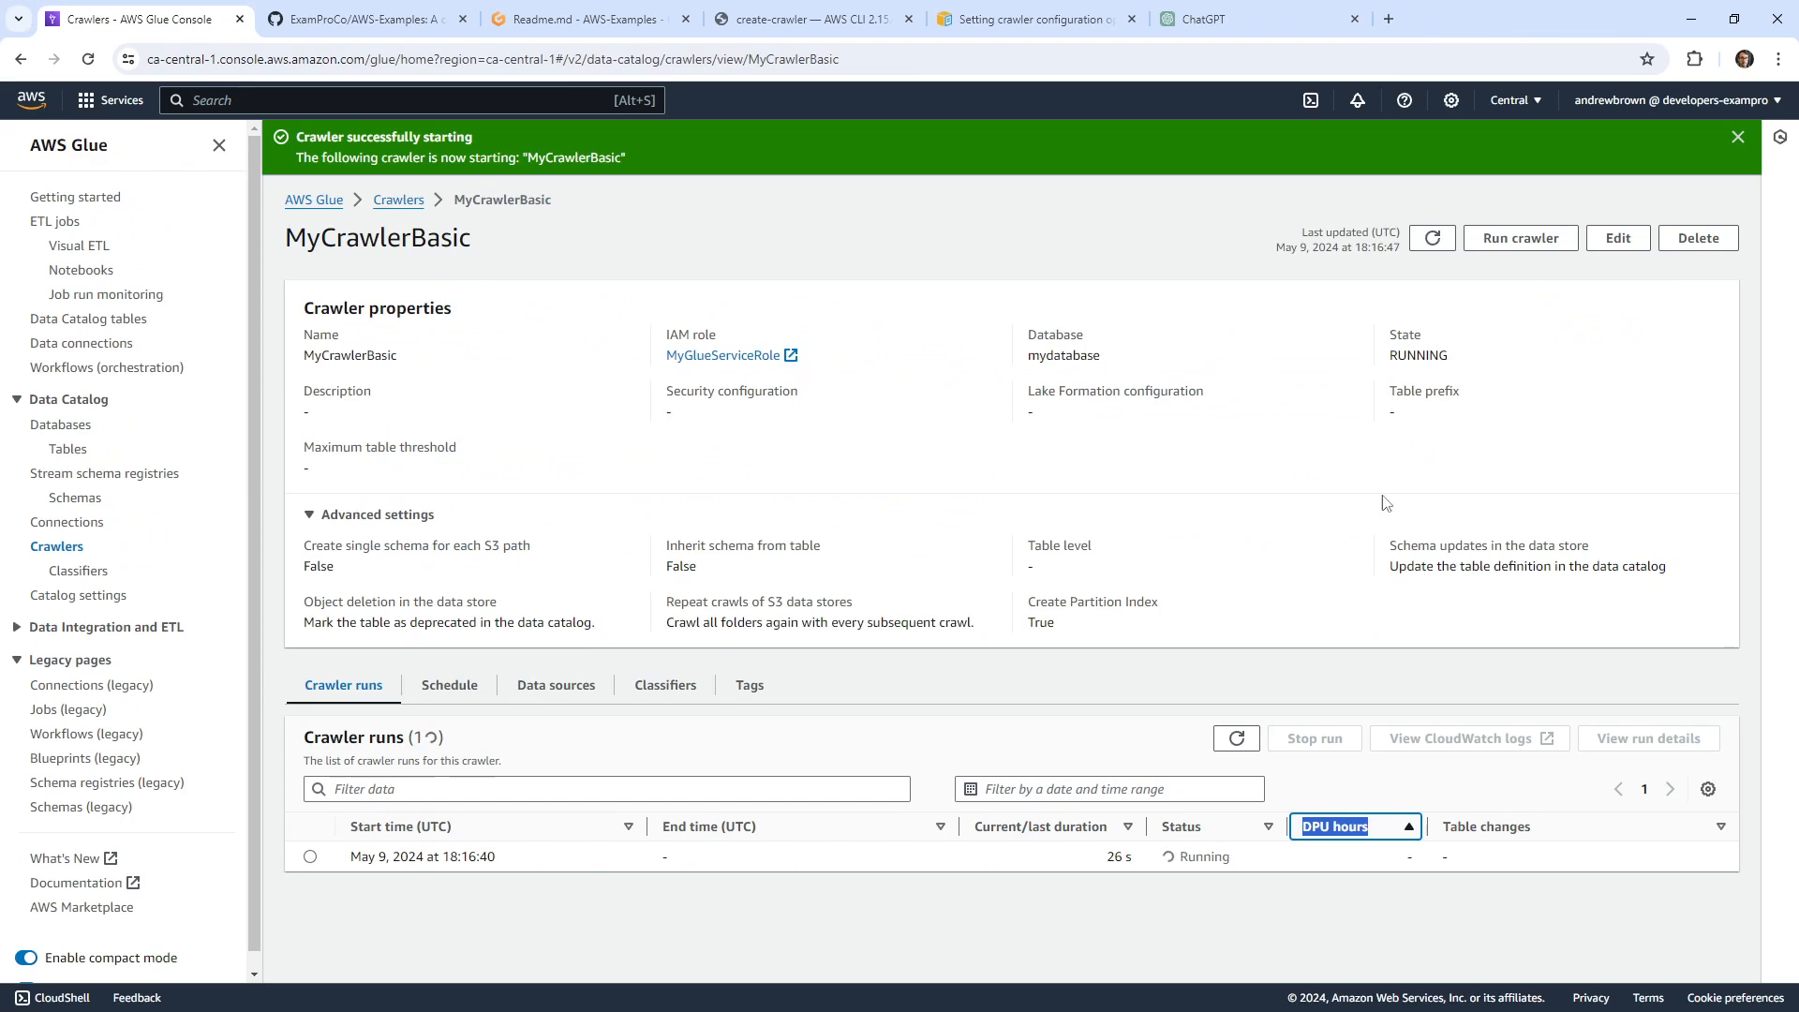
Refresh the crawler runs, select the completed run, read through its CloudWatch log events, and close the log page.
click(1279, 673)
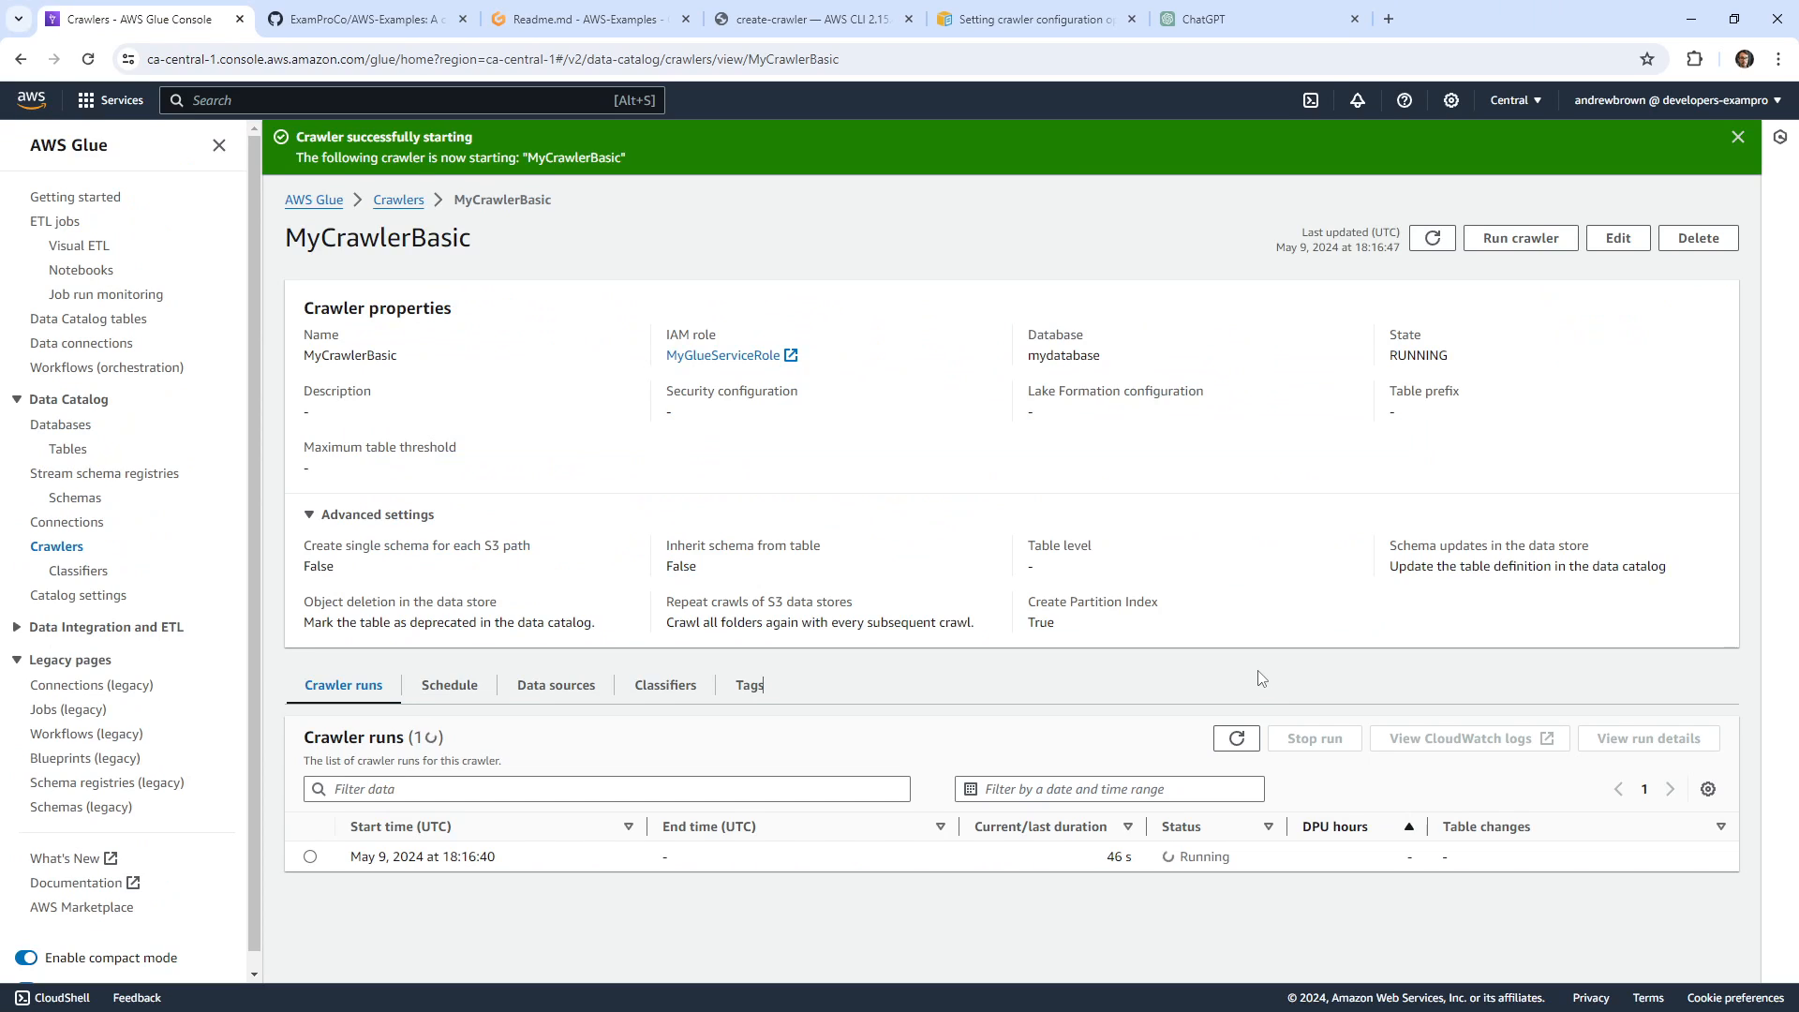
click(1237, 739)
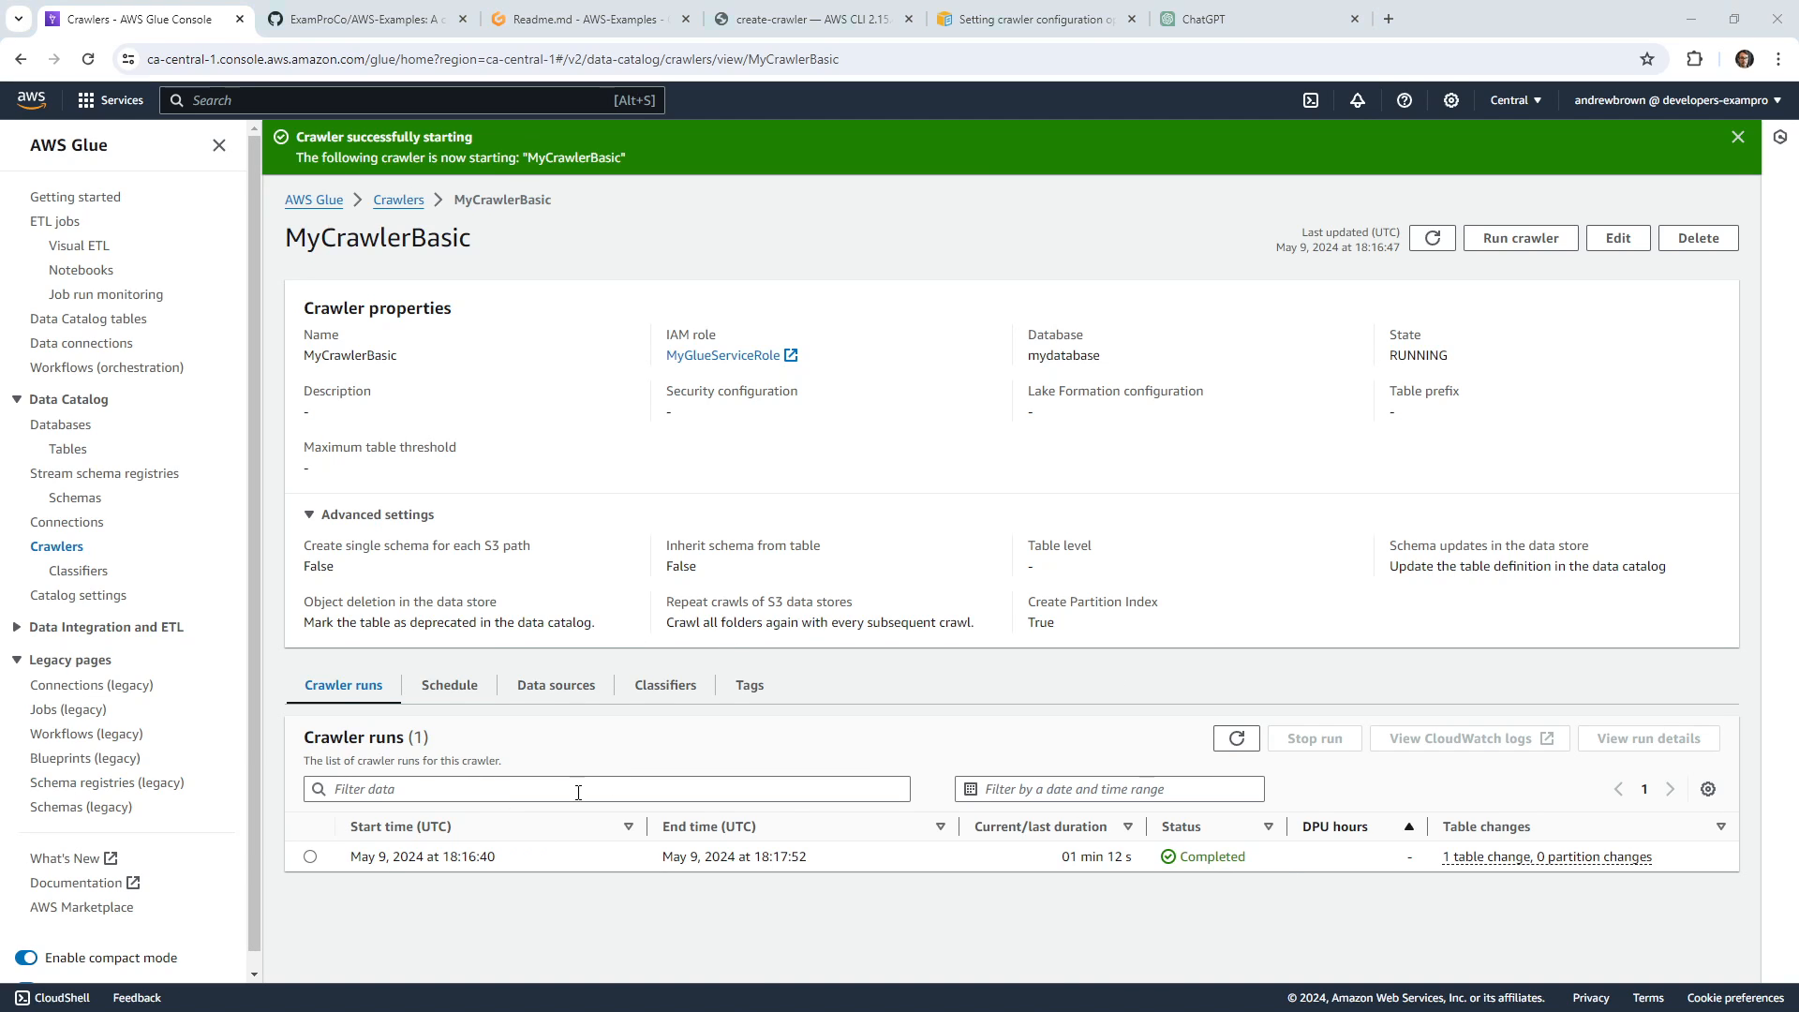
click(326, 855)
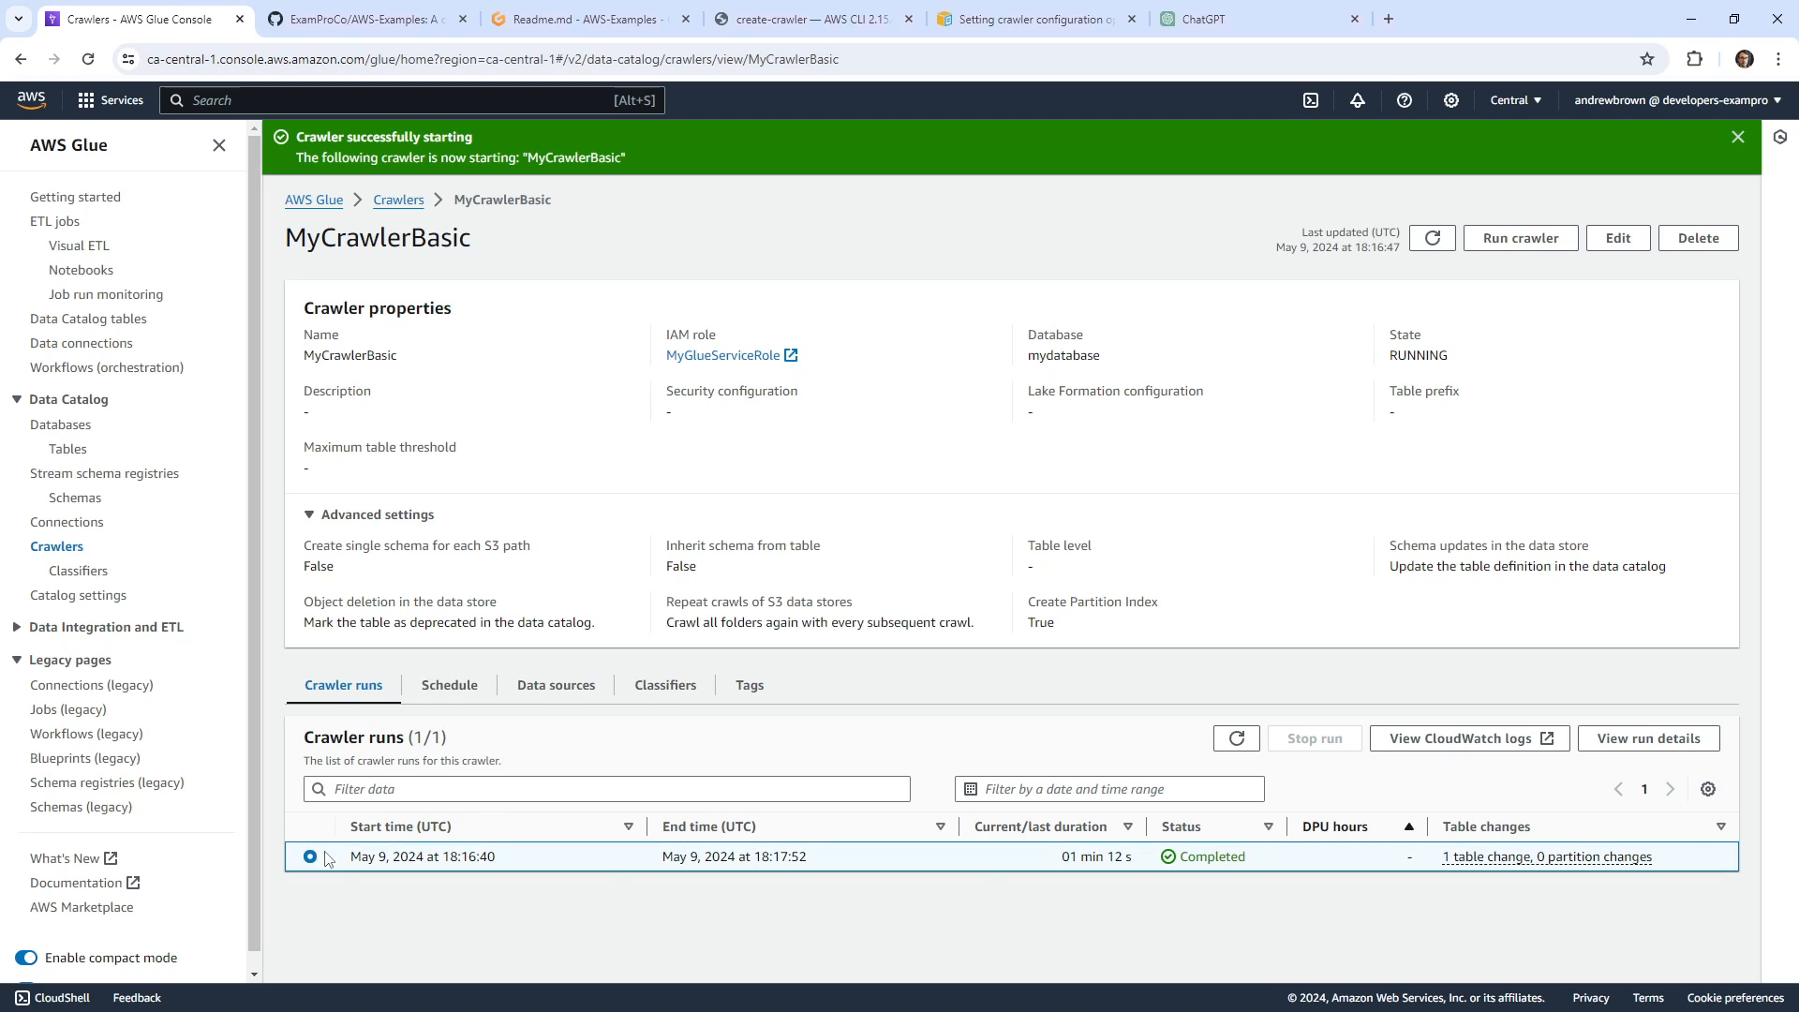
click(1494, 745)
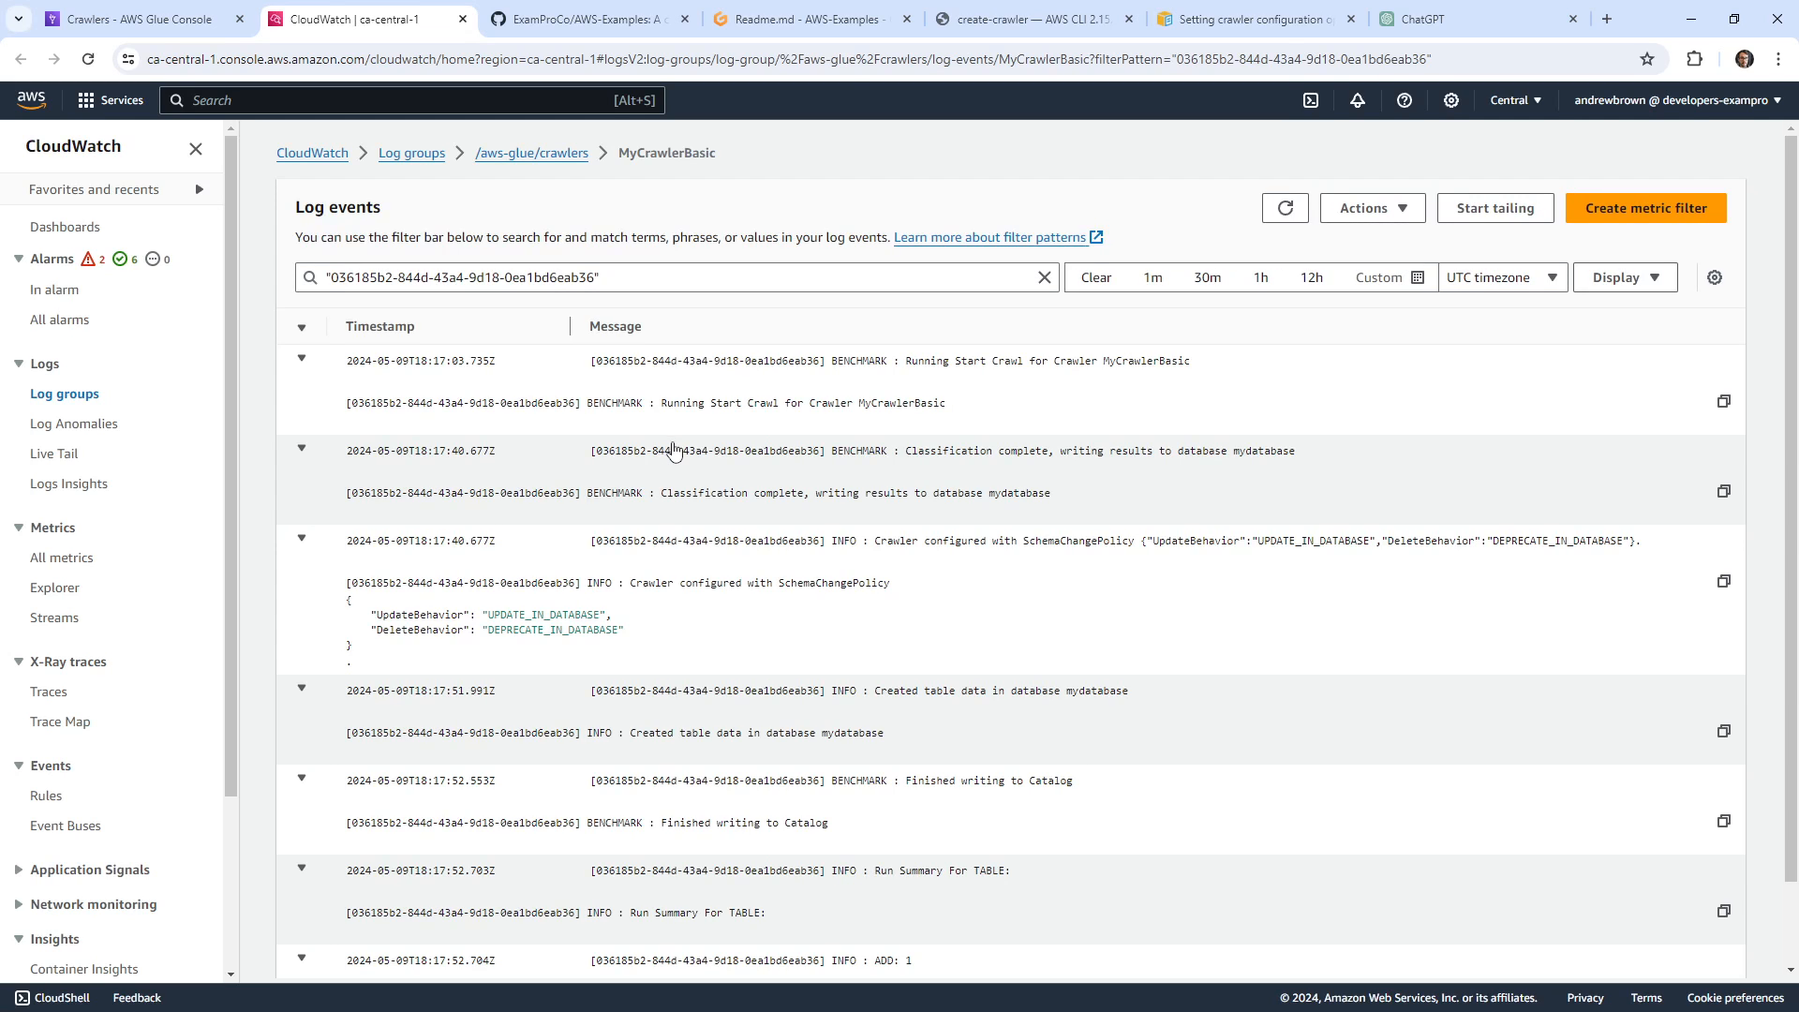
scroll(674, 450, down, 1)
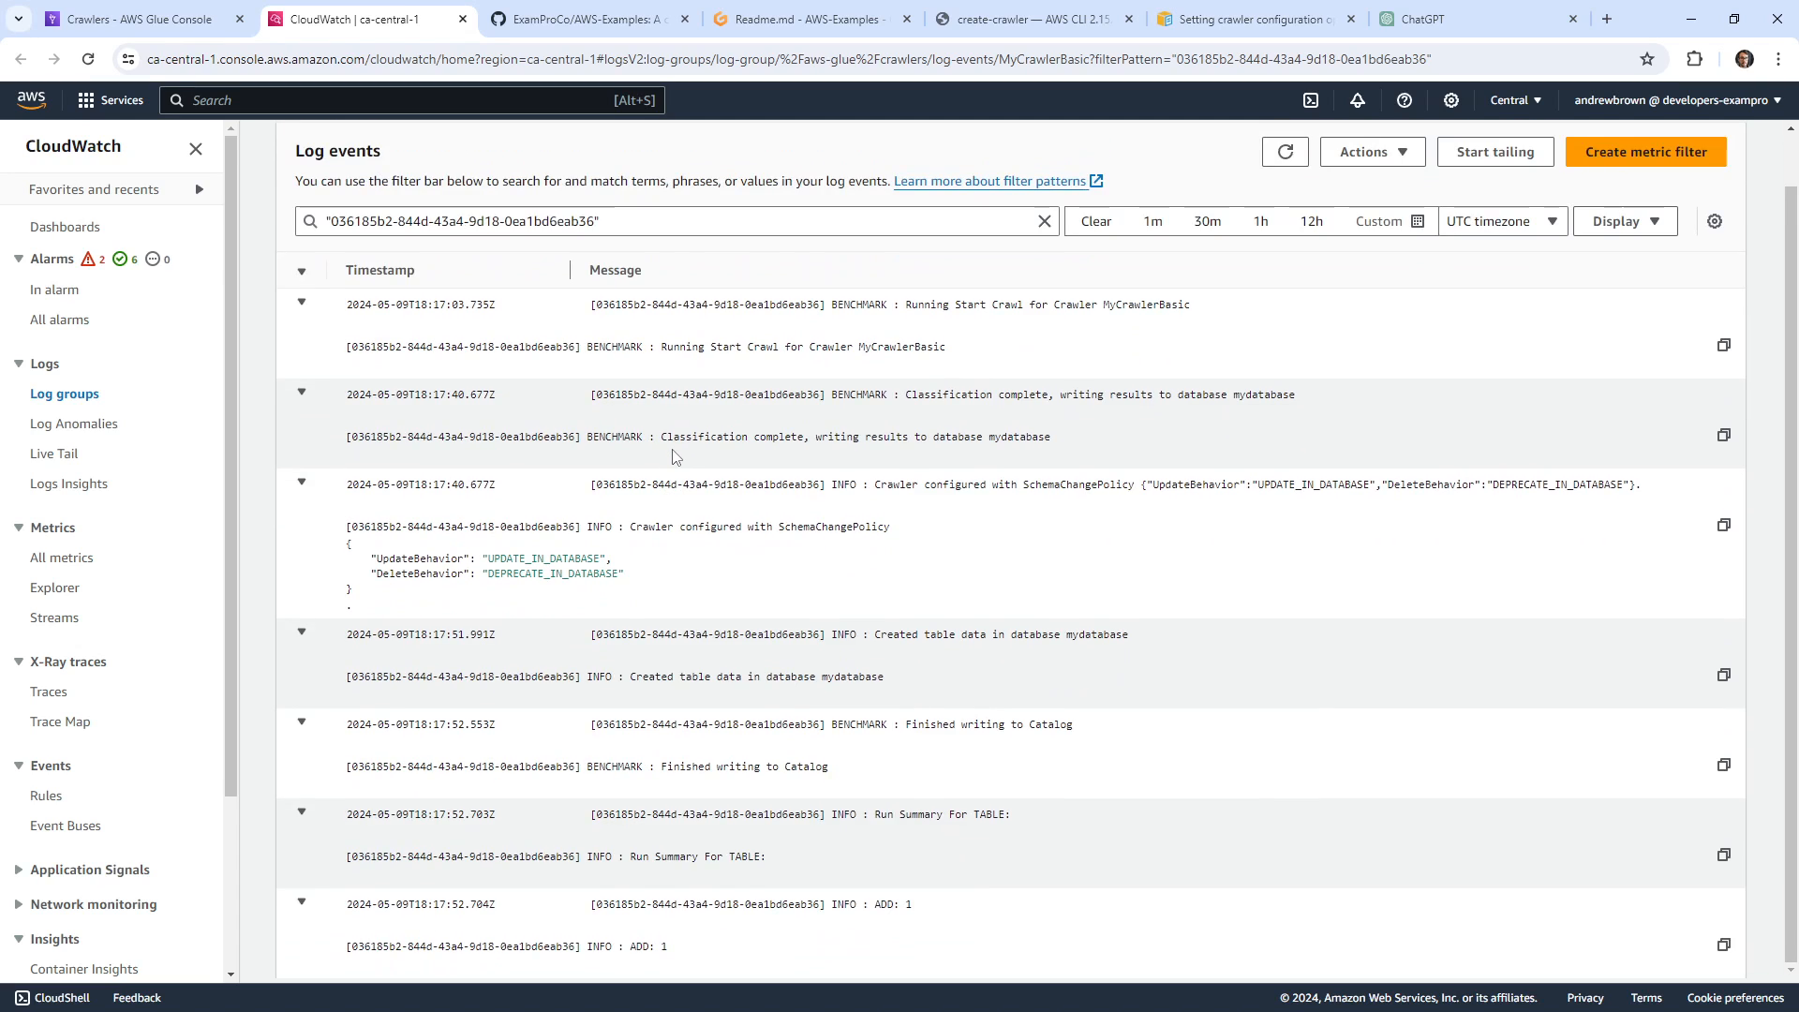
scroll(684, 494, up, 1)
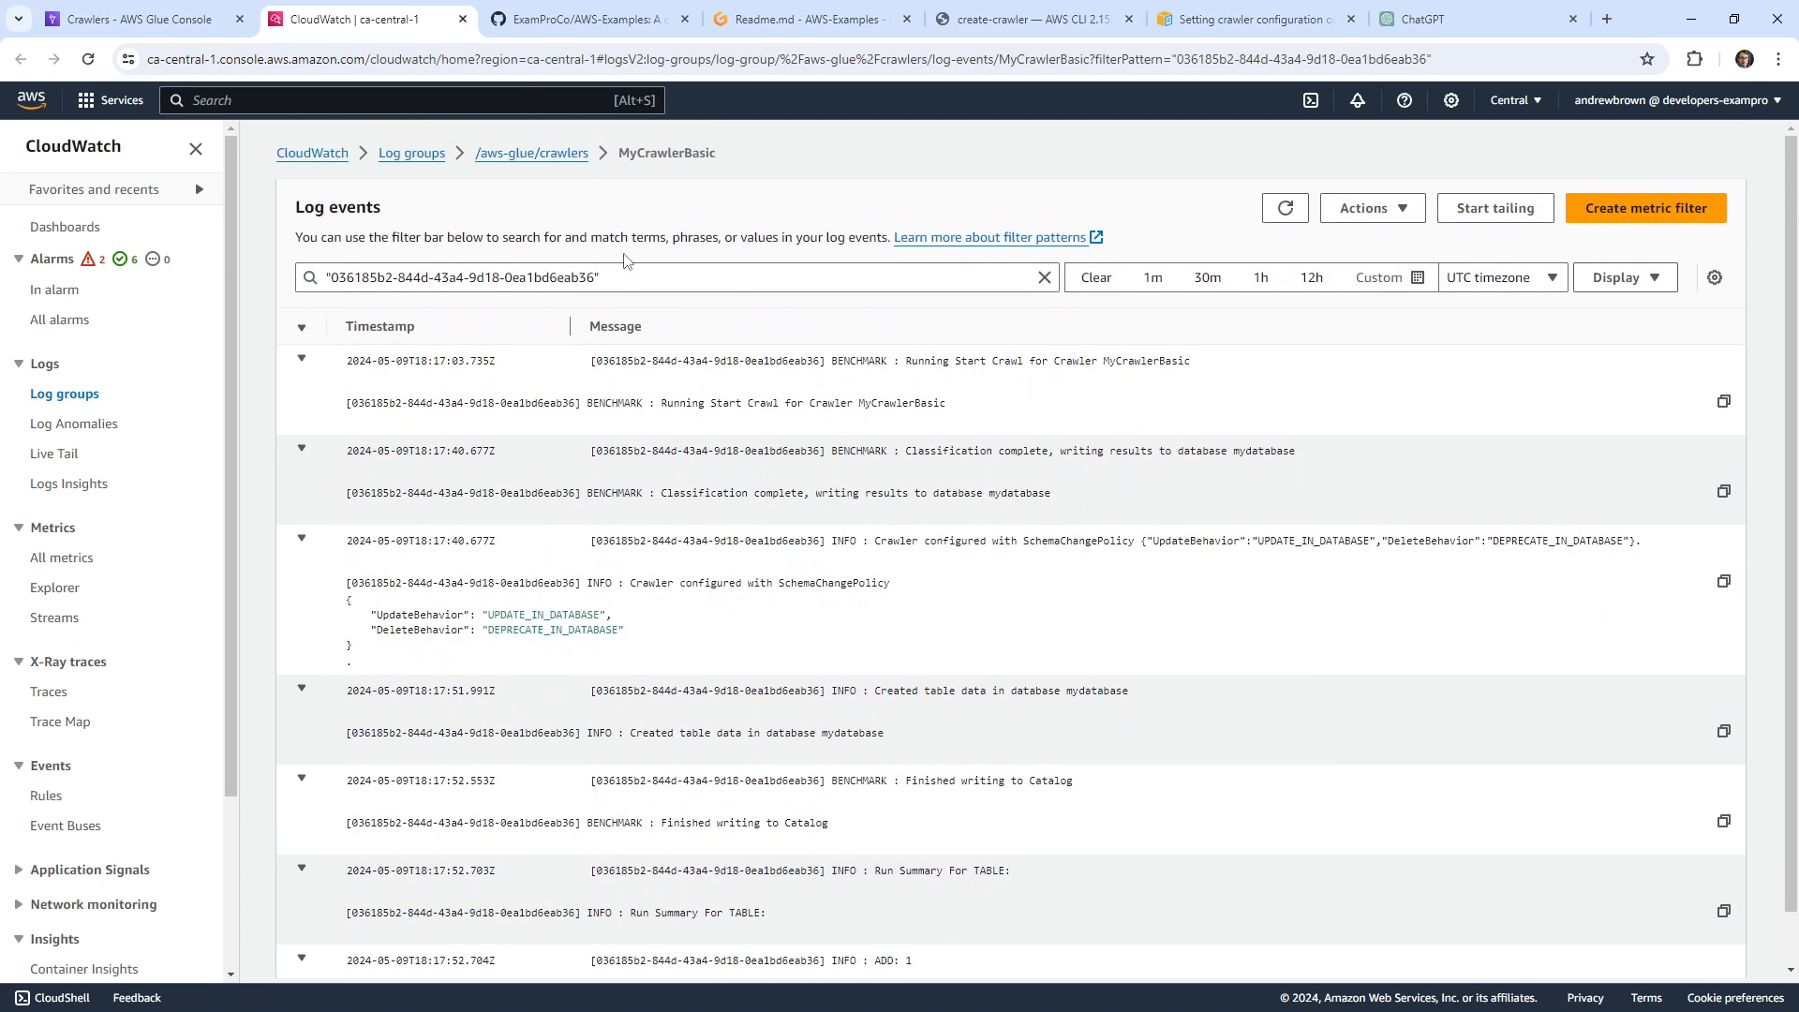
click(462, 18)
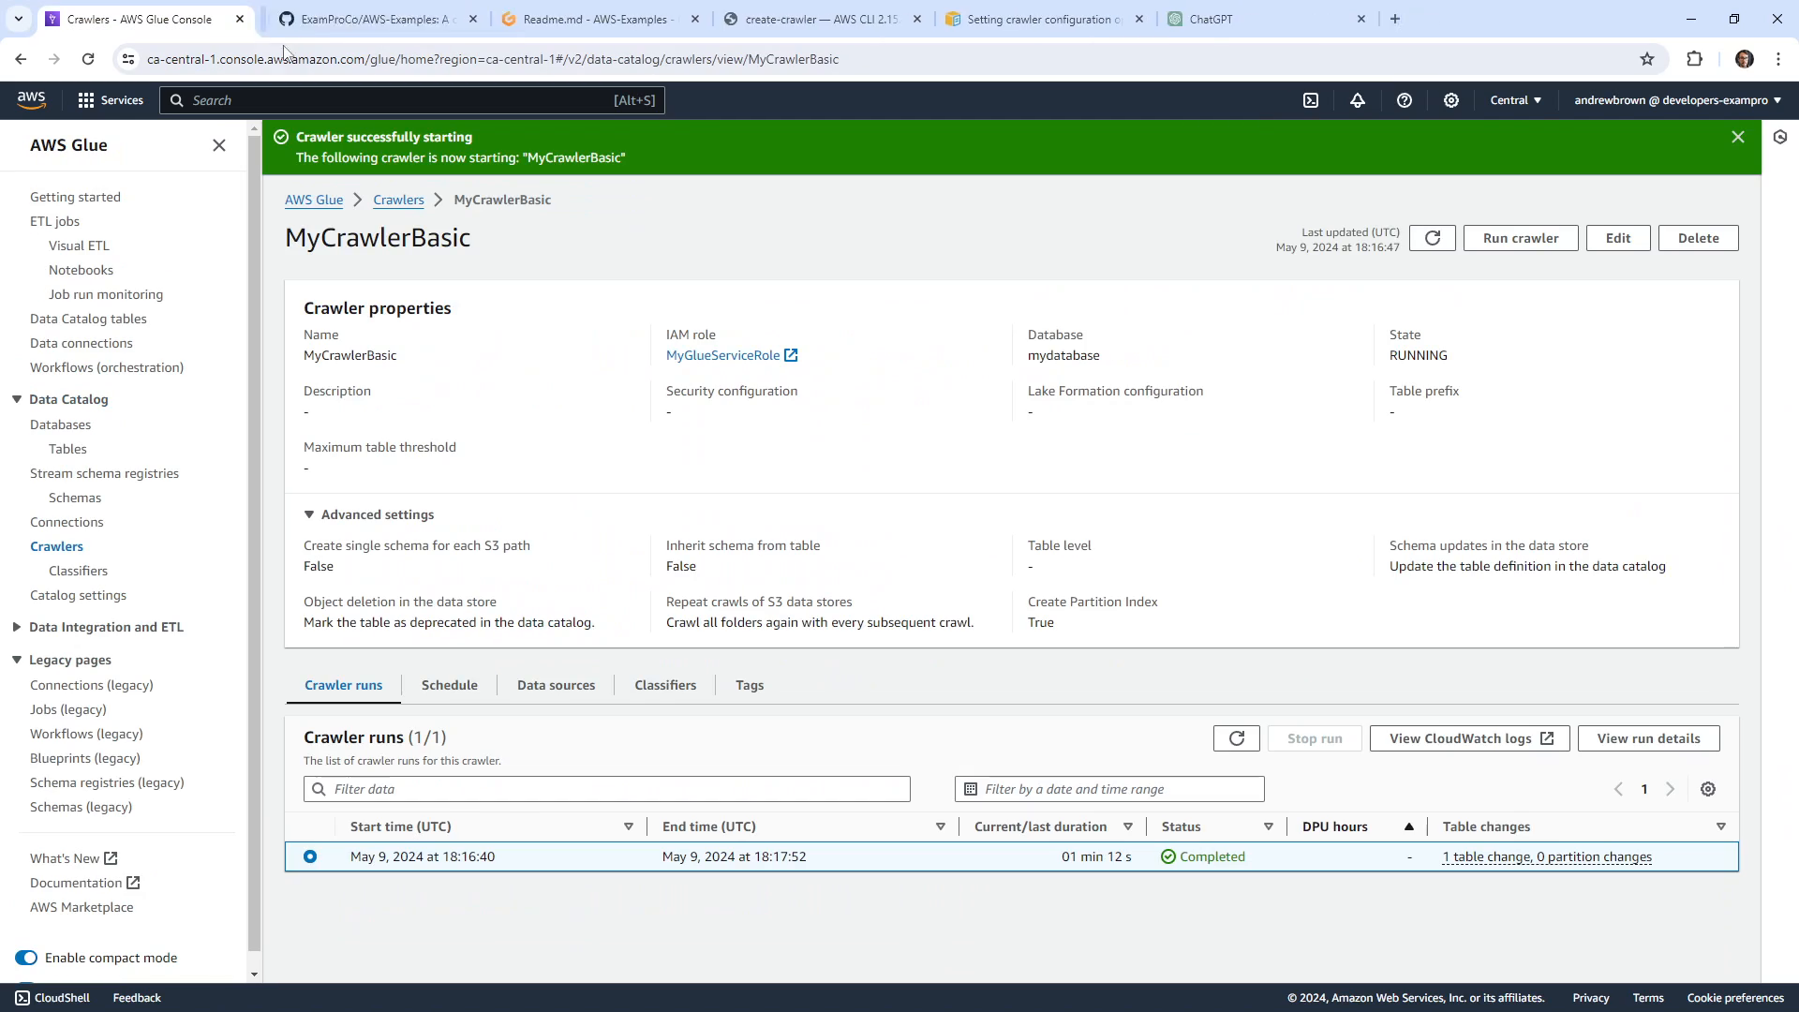
Recheck the crawler's schedule, data sources and classifiers, ending on its list of runs.
click(423, 687)
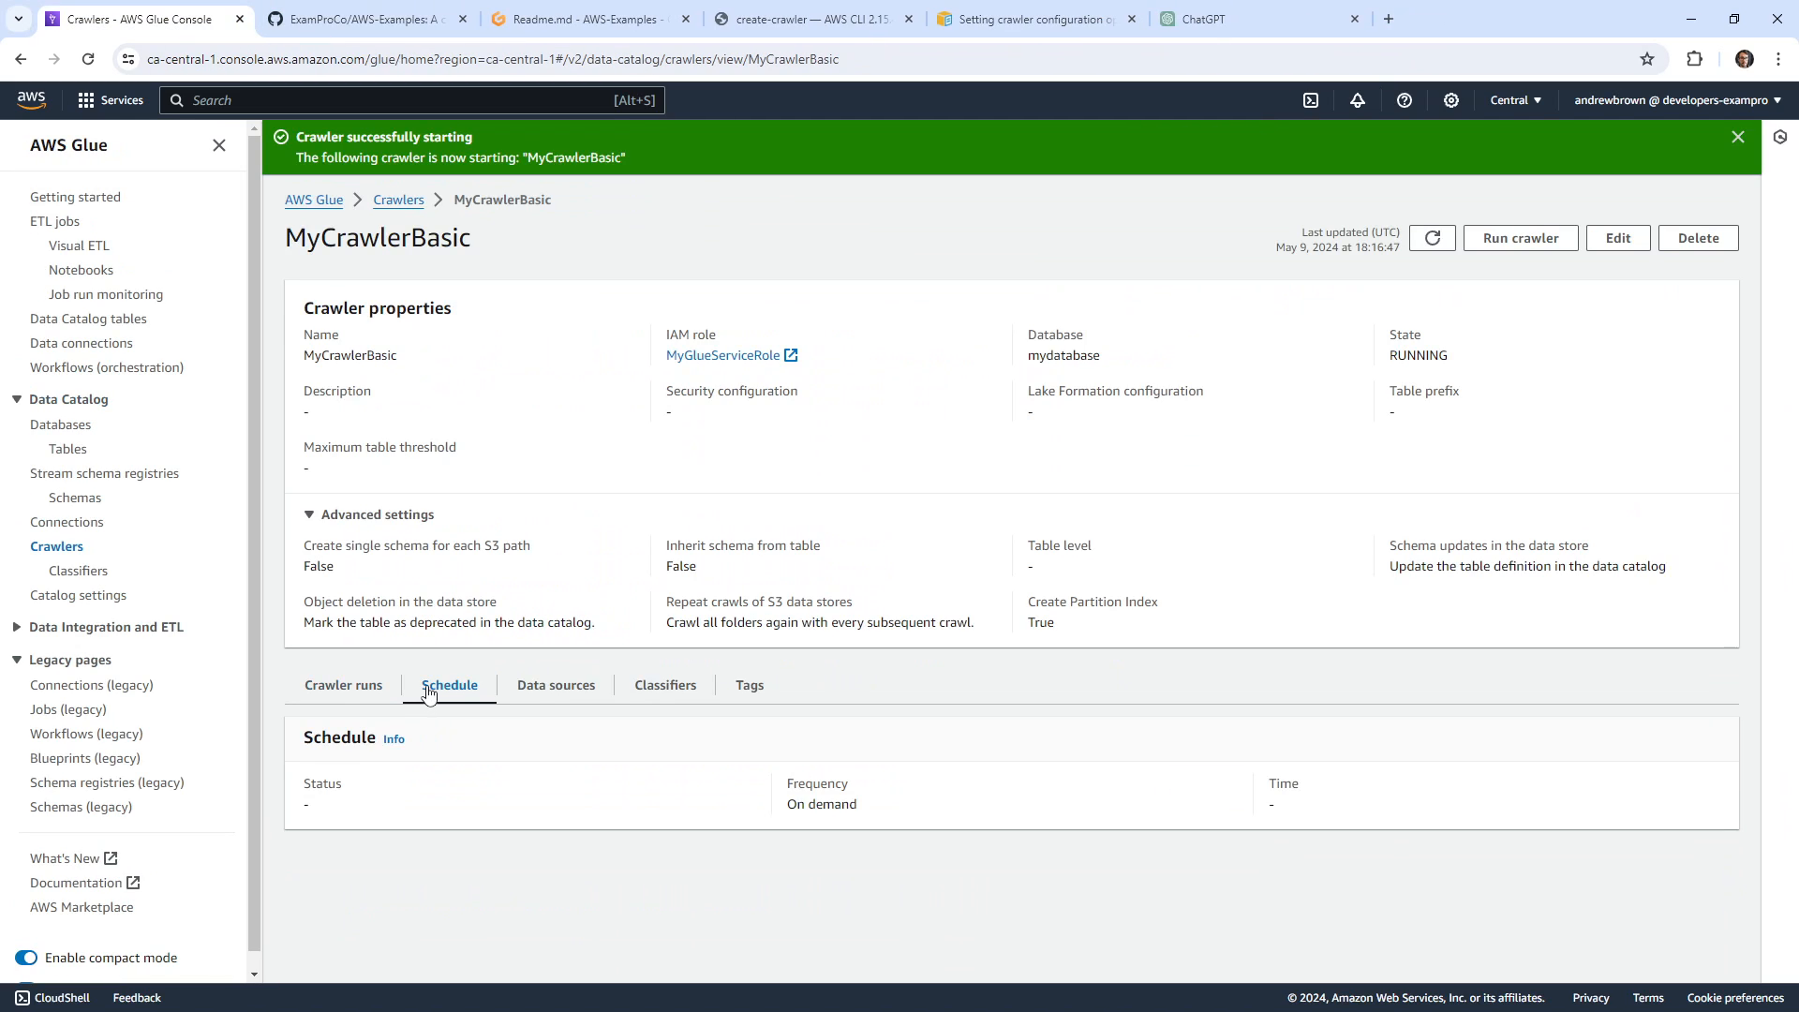
click(535, 703)
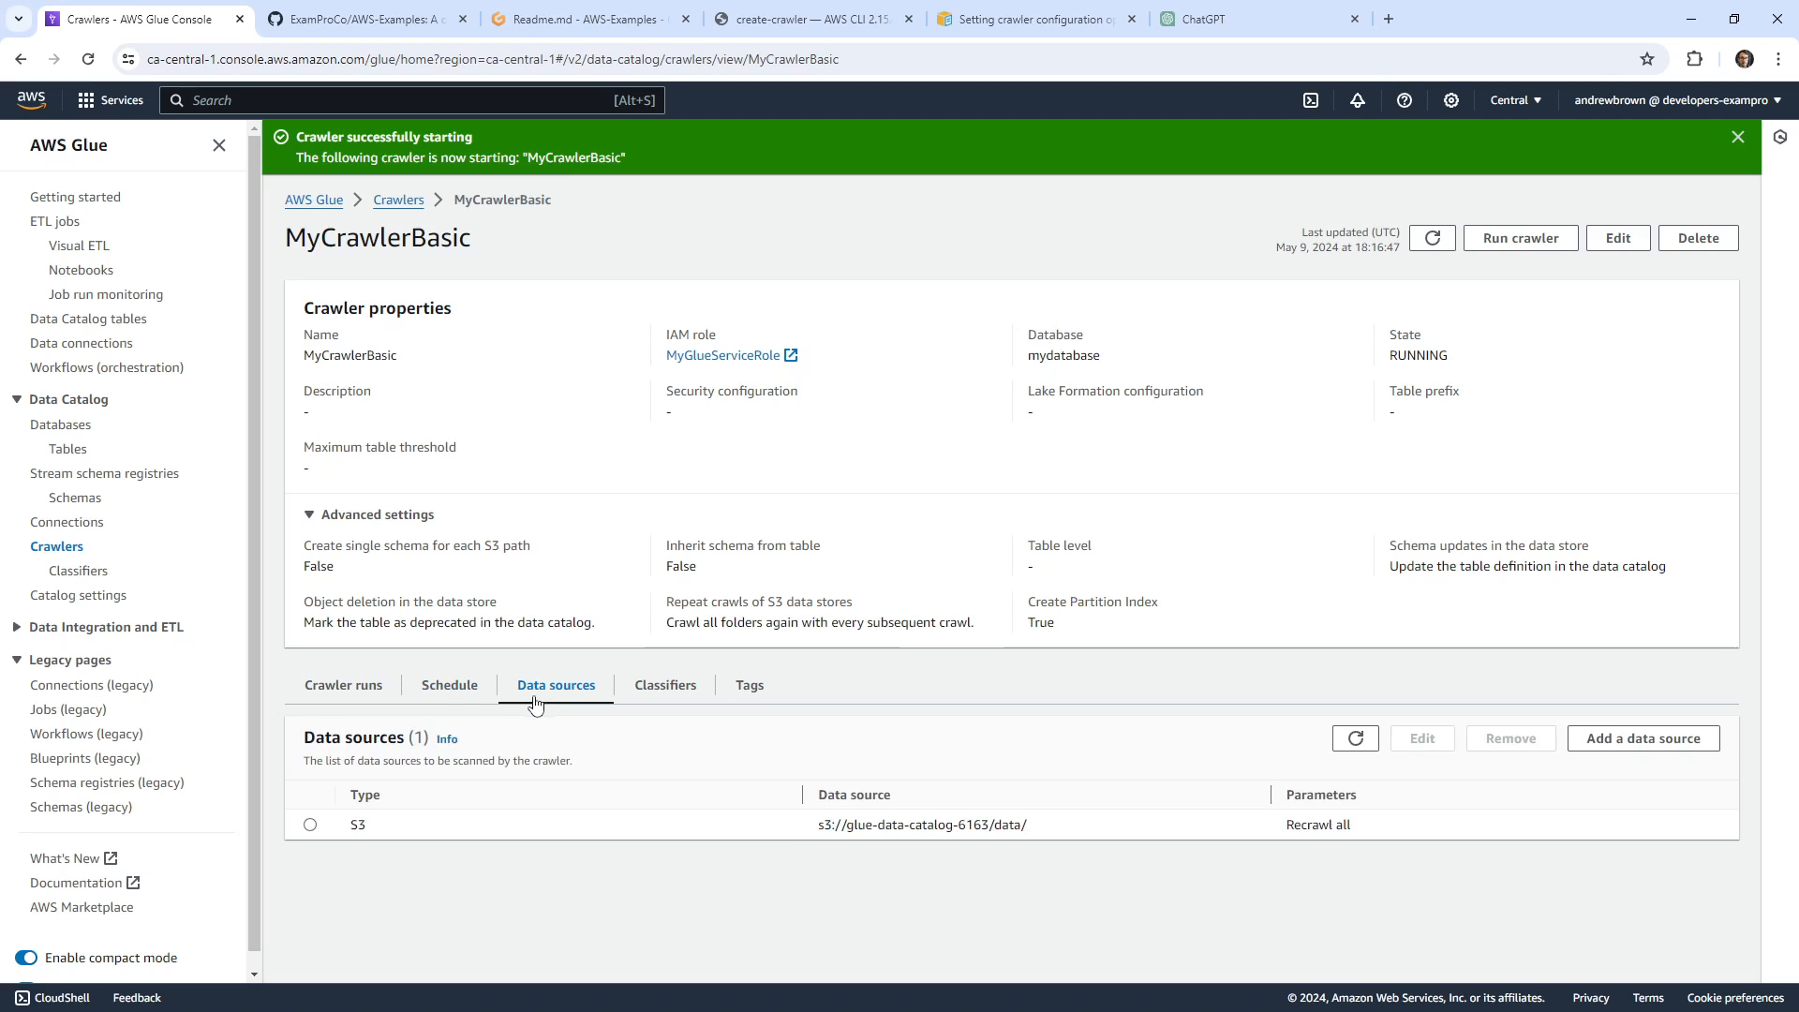
click(657, 692)
click(350, 691)
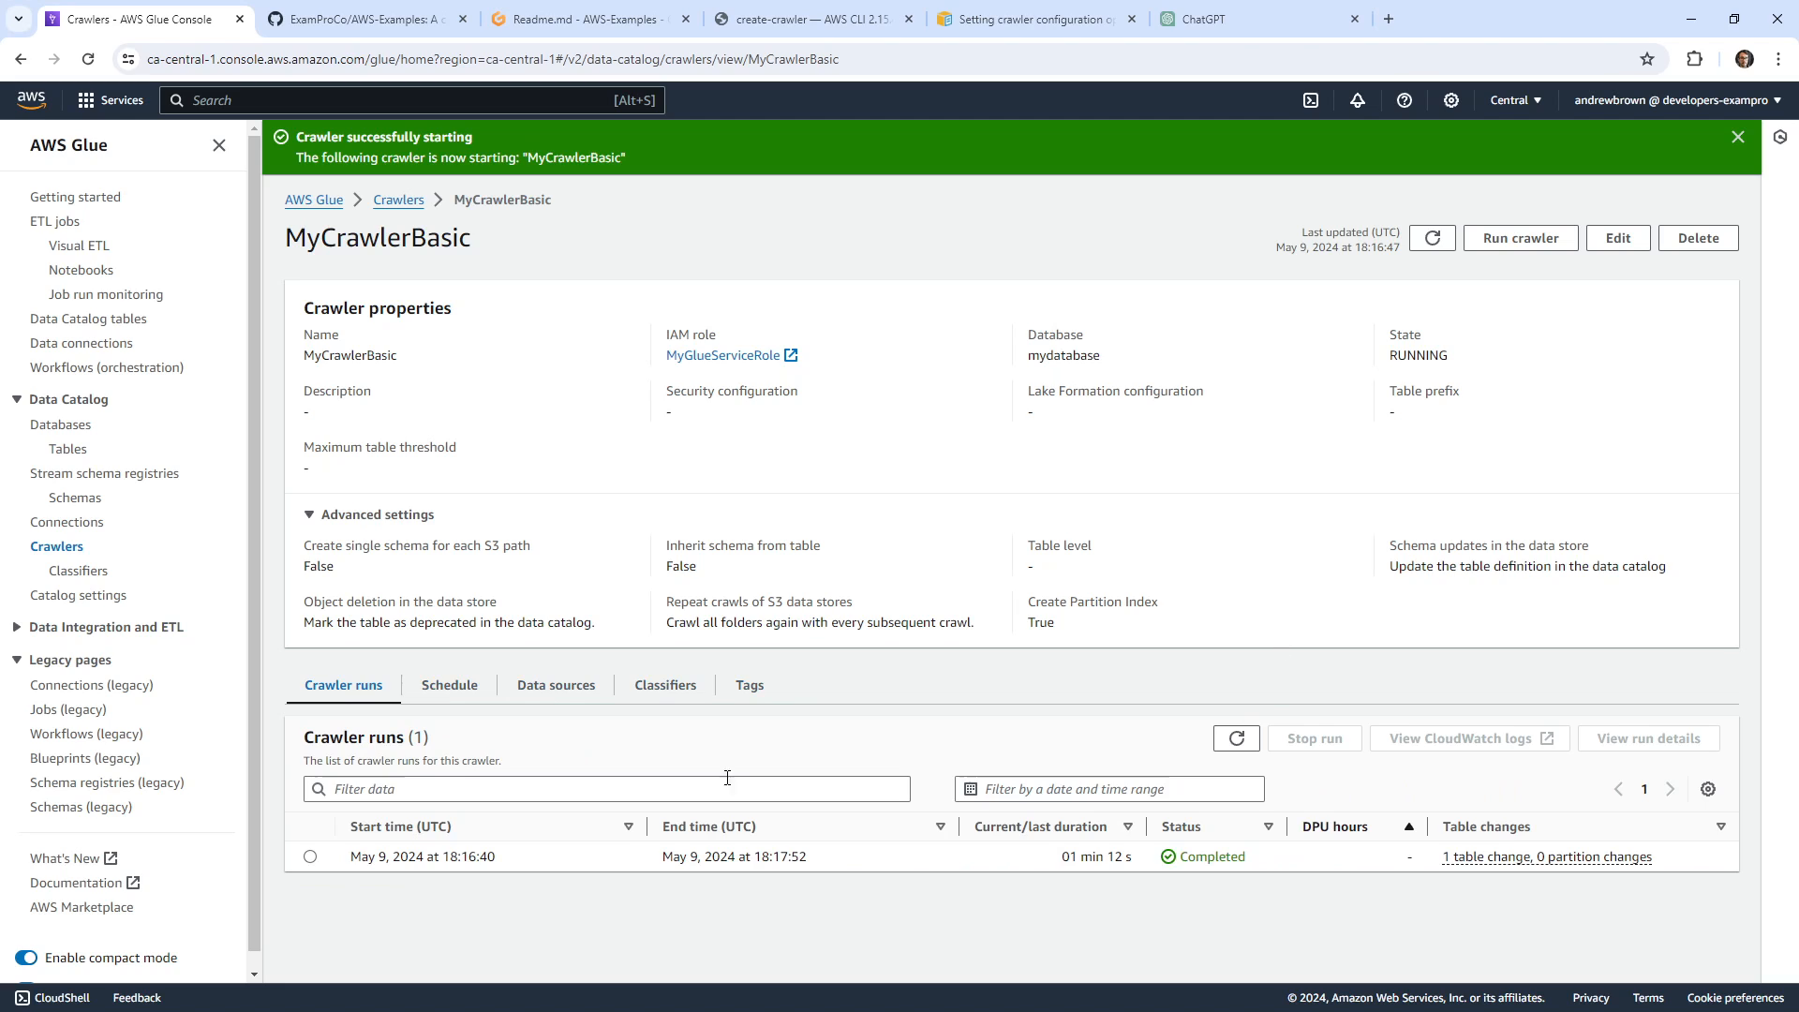
Open the Data Catalog databases, go into mydatabase and show the details of its data table.
click(61, 426)
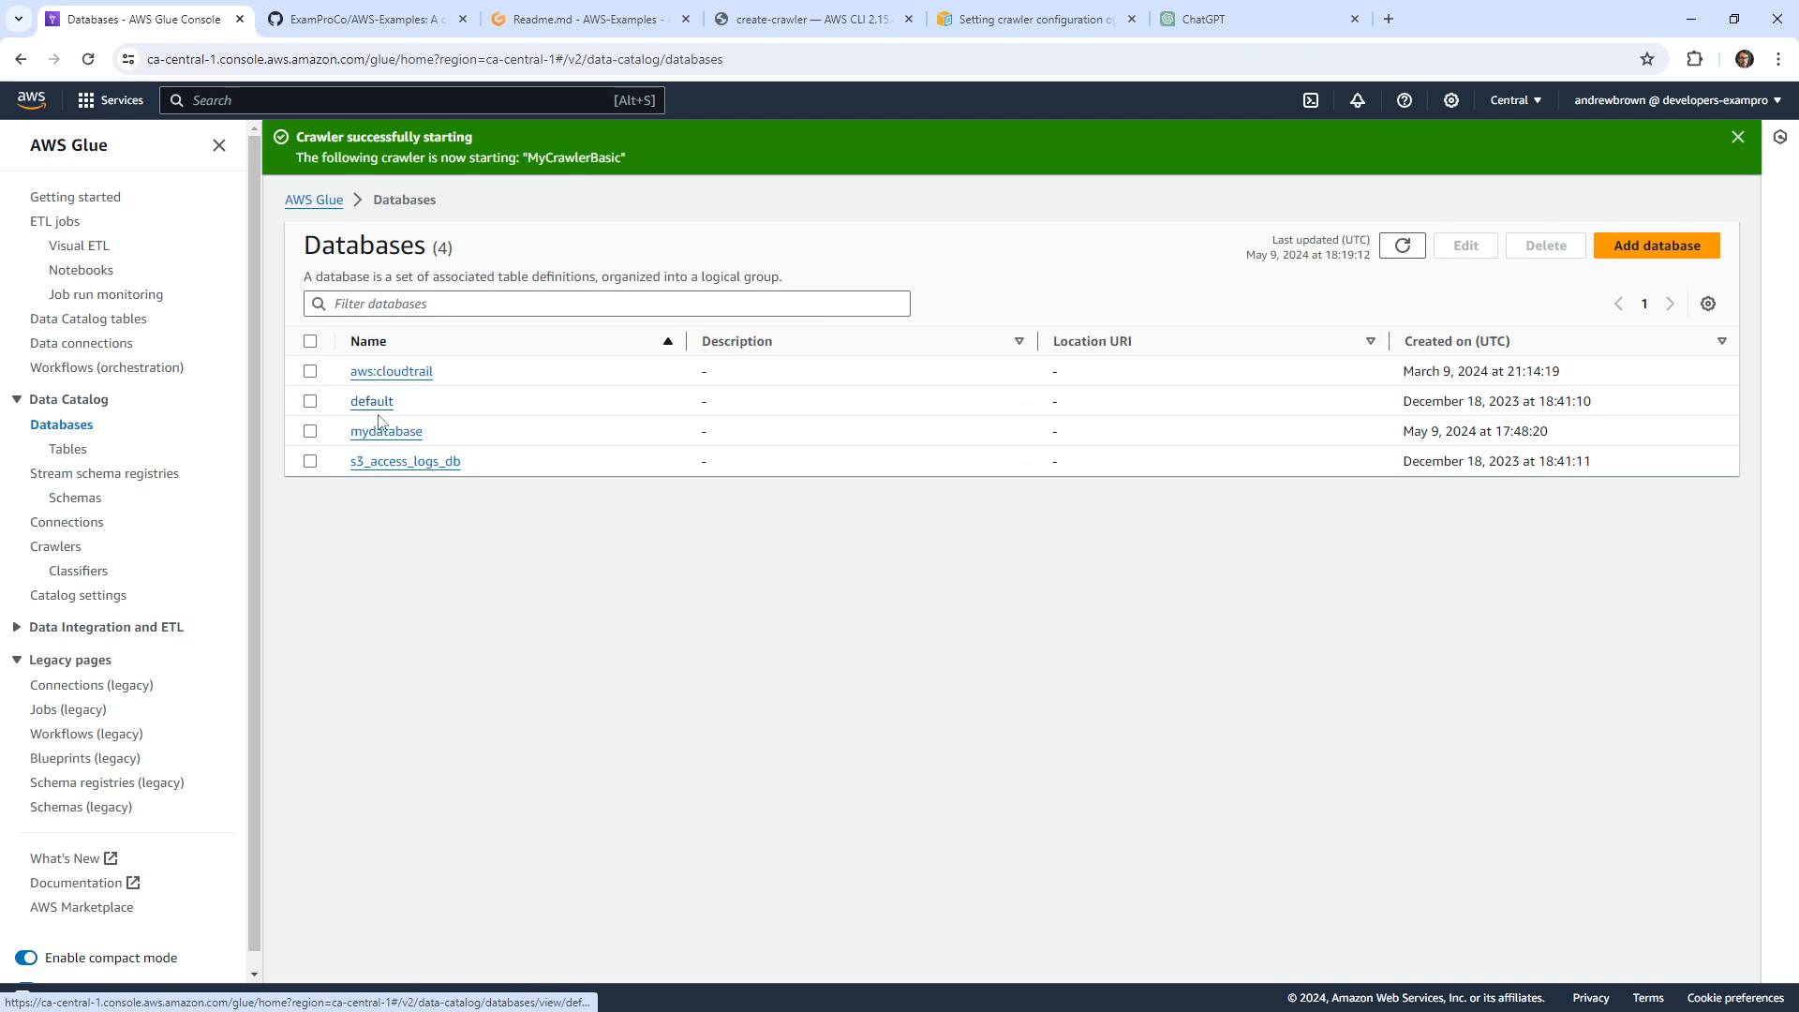
click(382, 428)
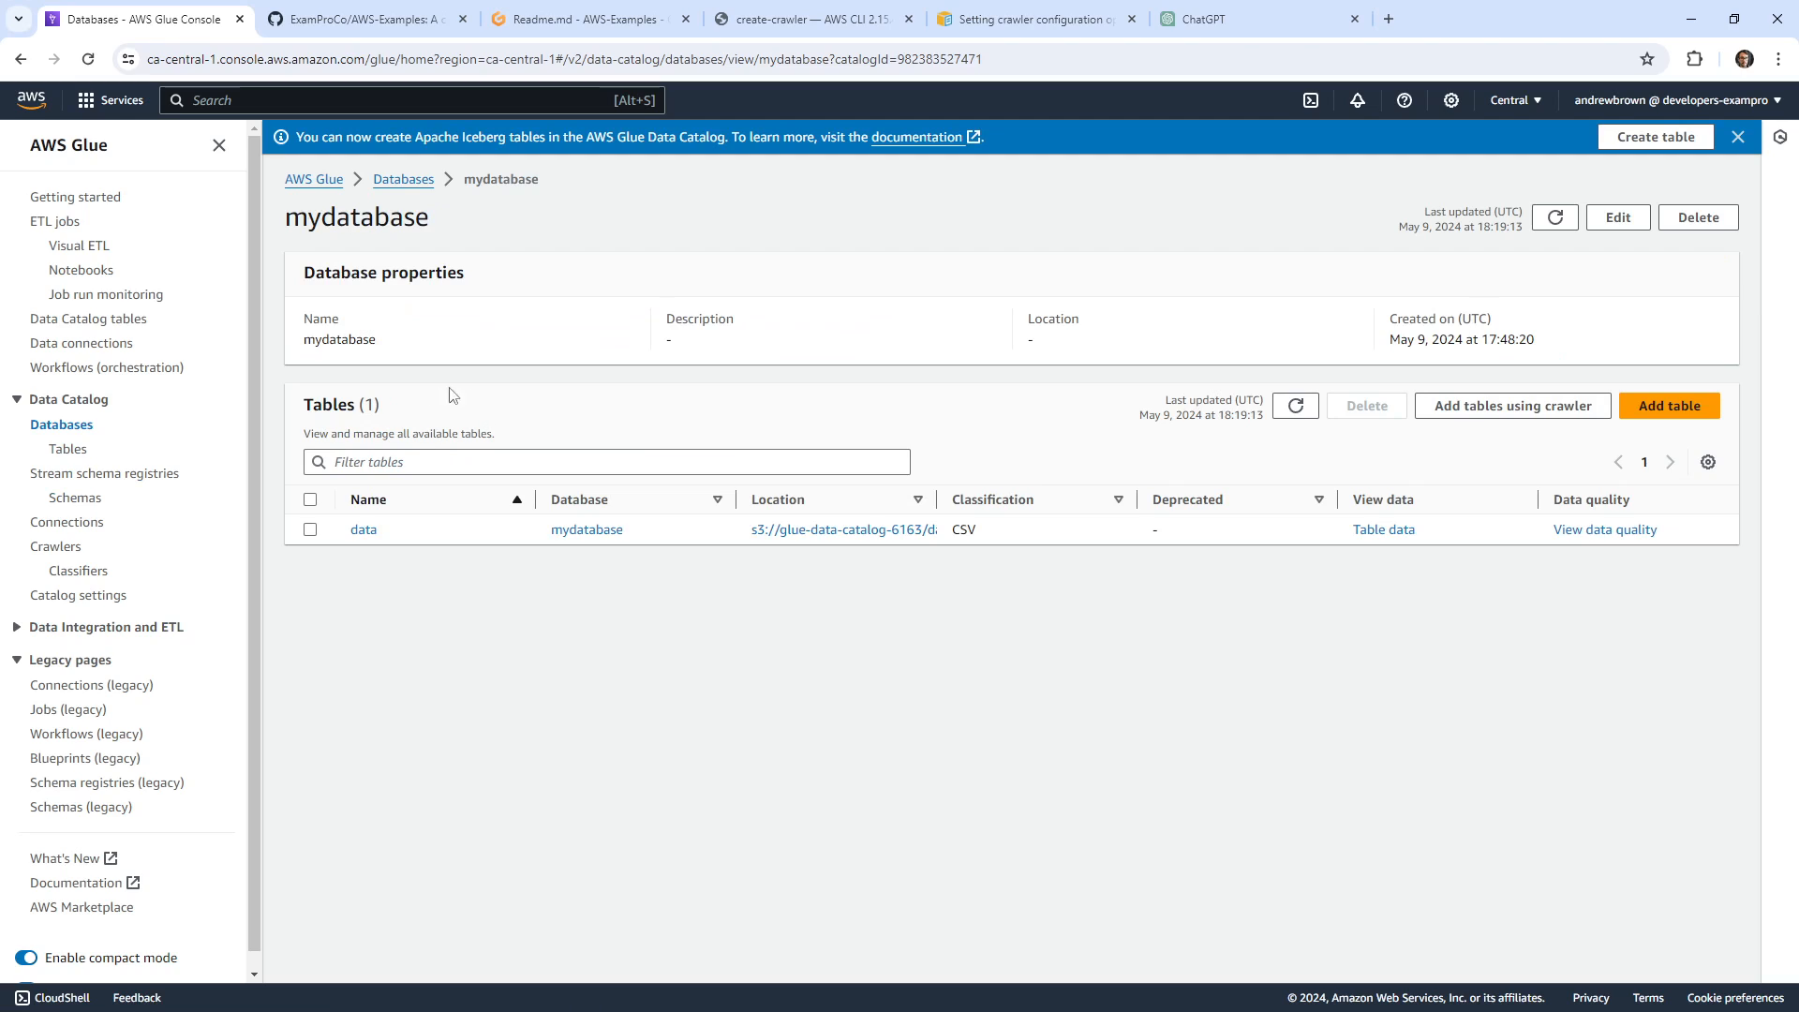
click(364, 530)
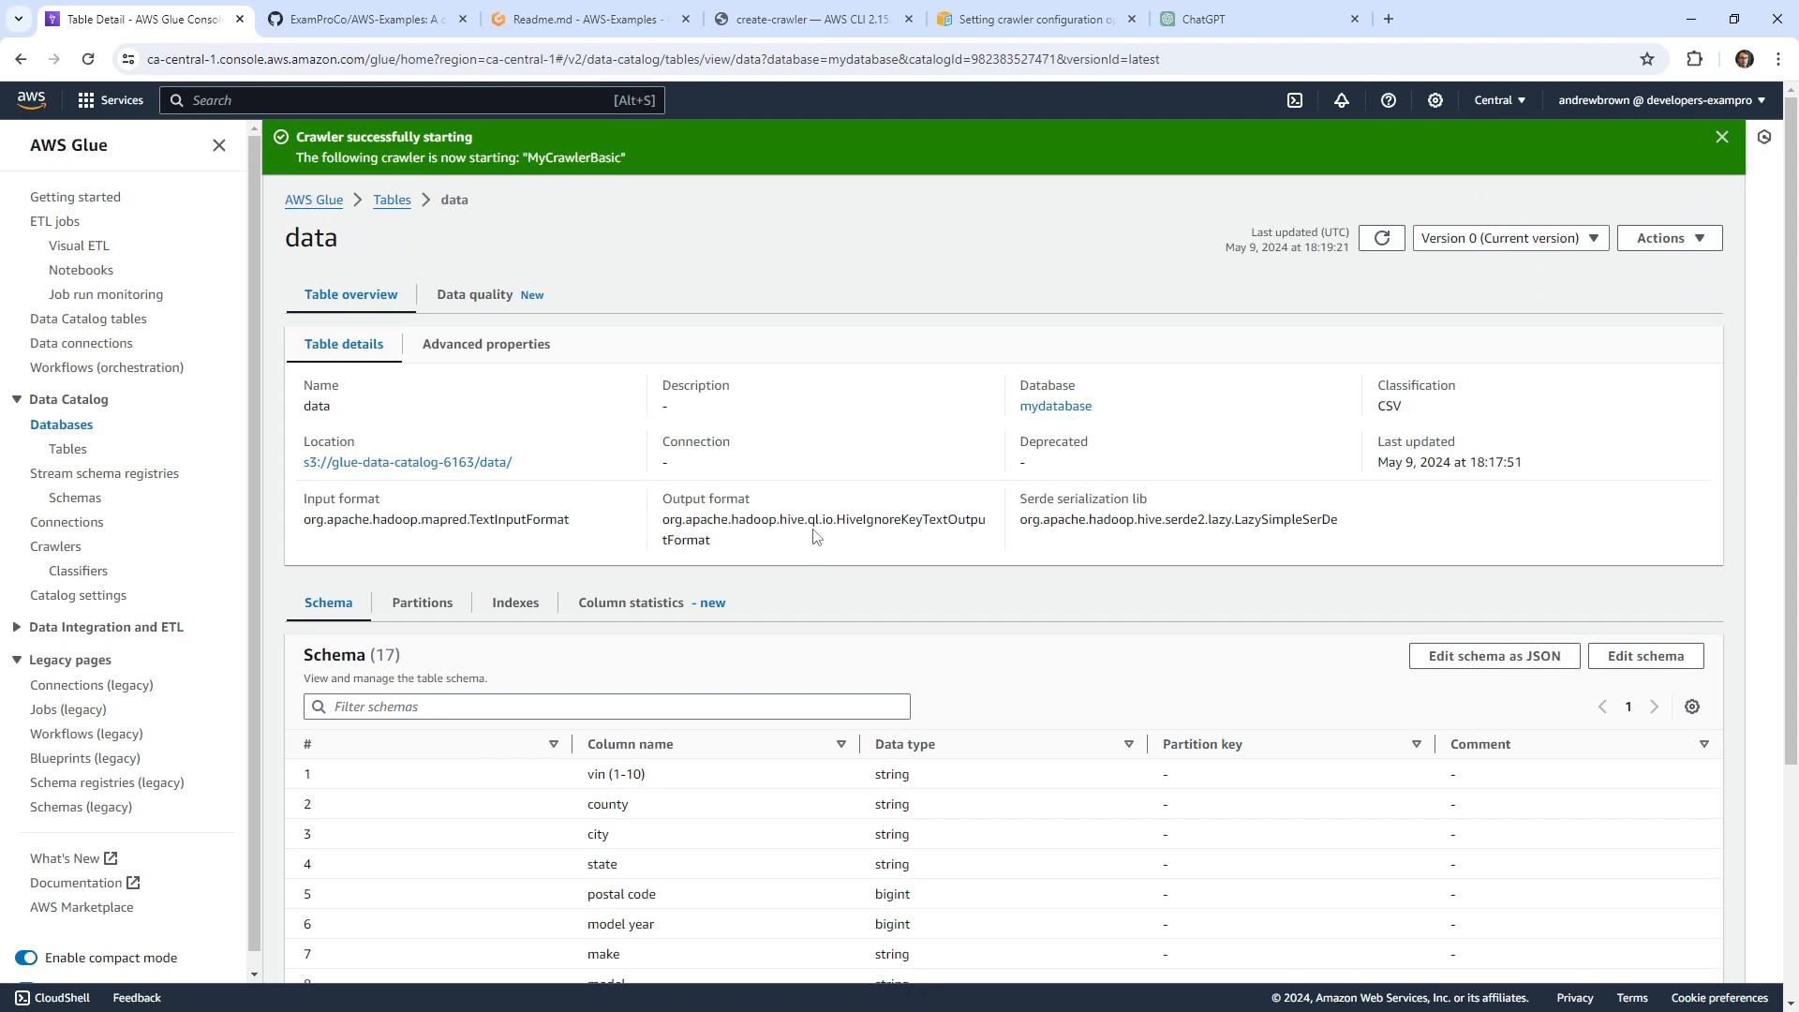
Examine the column names and data types in the data table's schema, including postal code, and view its partitions.
scroll(825, 516, down, 3)
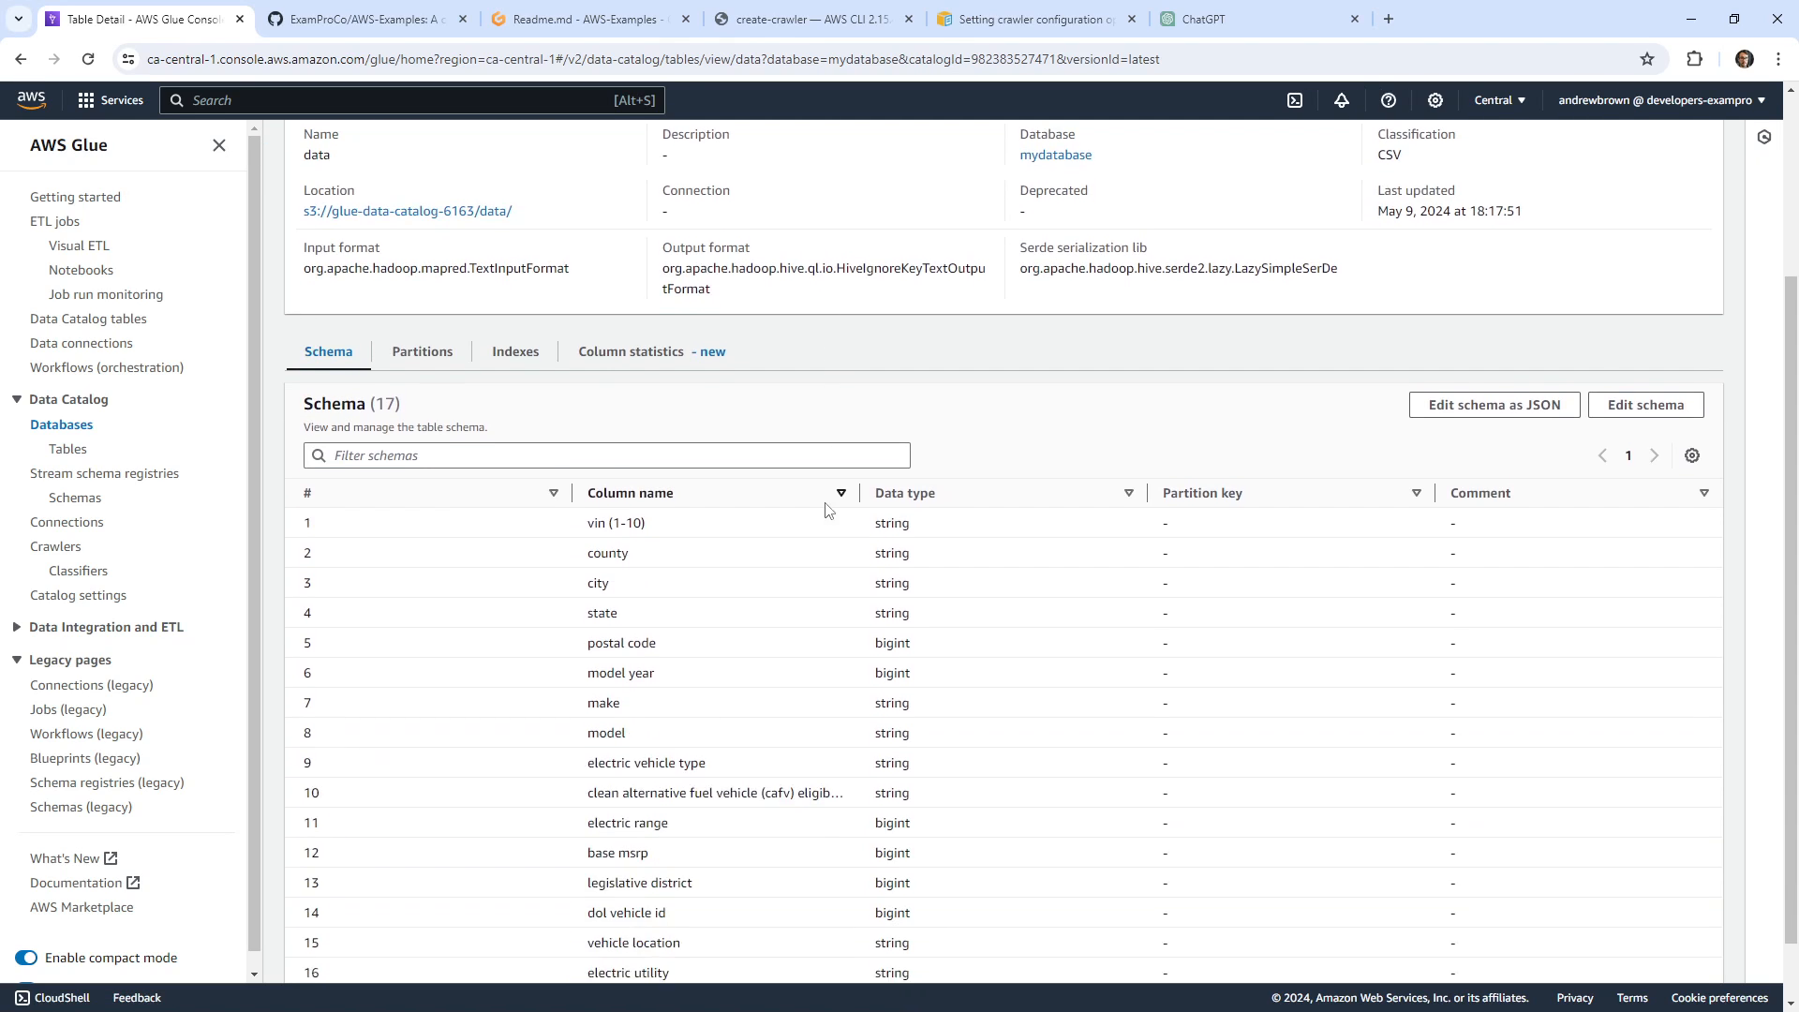
drag(669, 462, 996, 790)
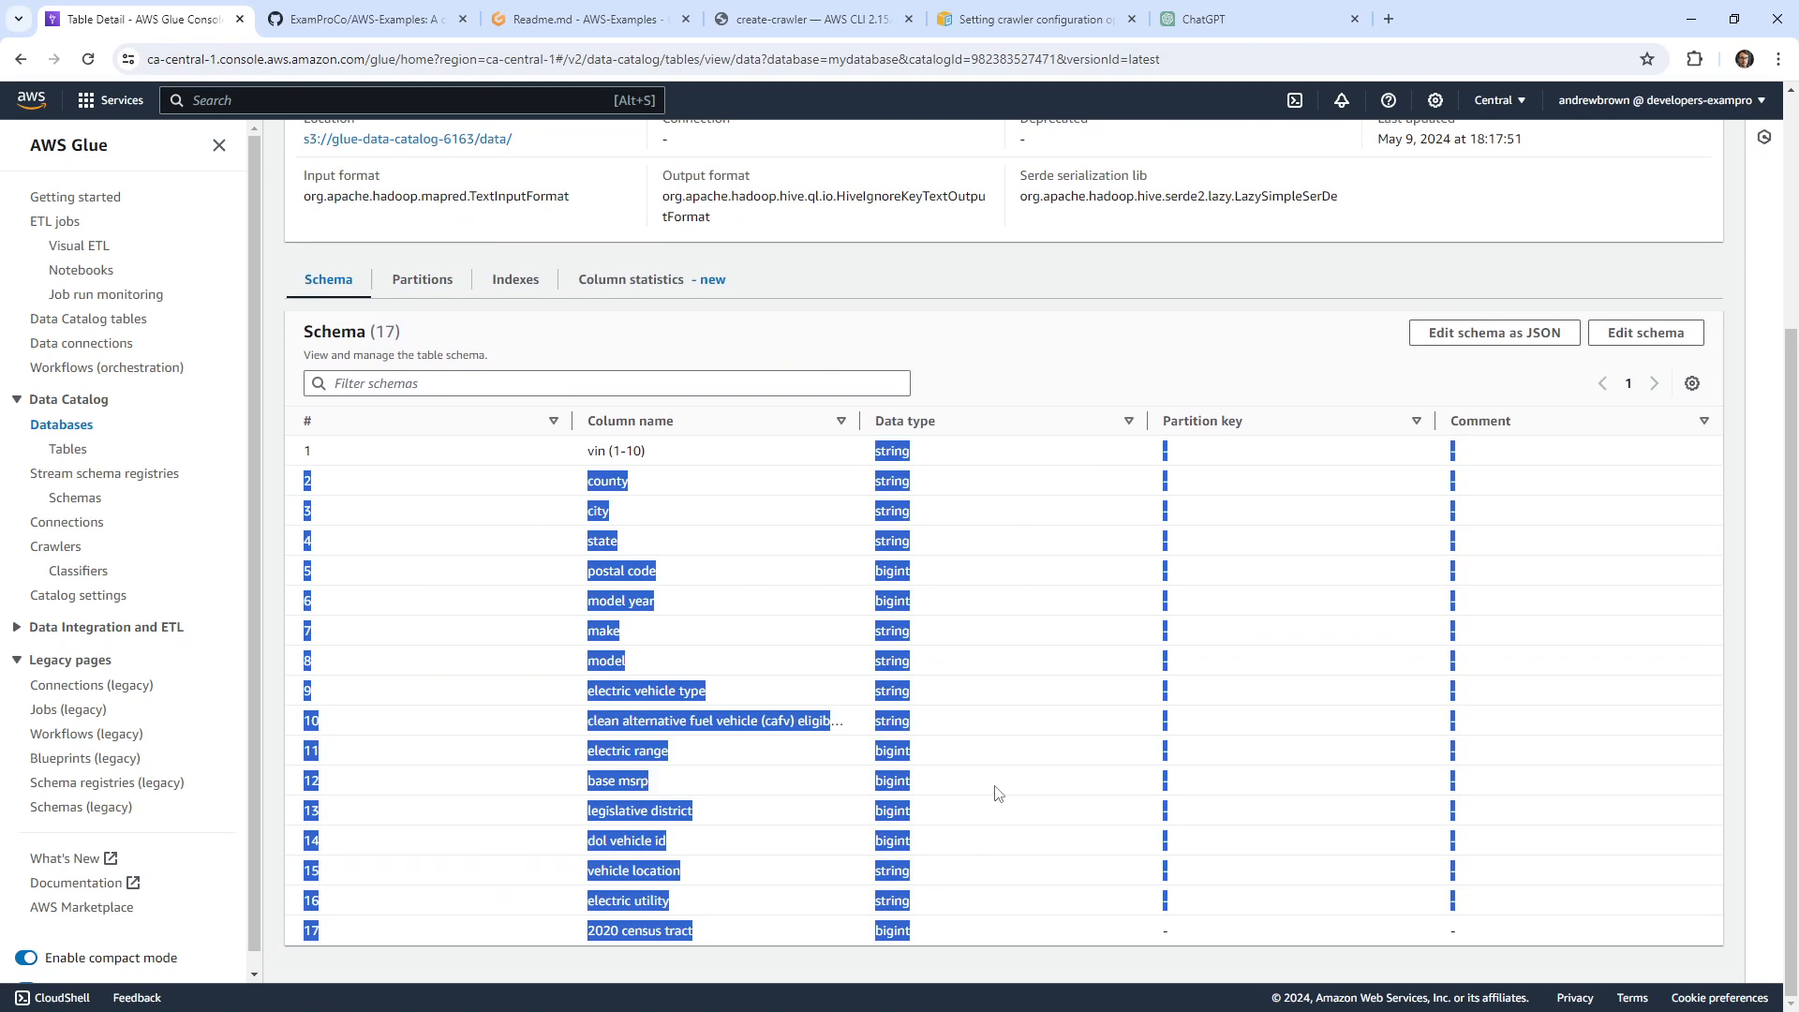
click(1013, 536)
mouse_move(888, 457)
mouse_down()
mouse_move(940, 455)
mouse_move(905, 484)
mouse_up()
double_click(888, 573)
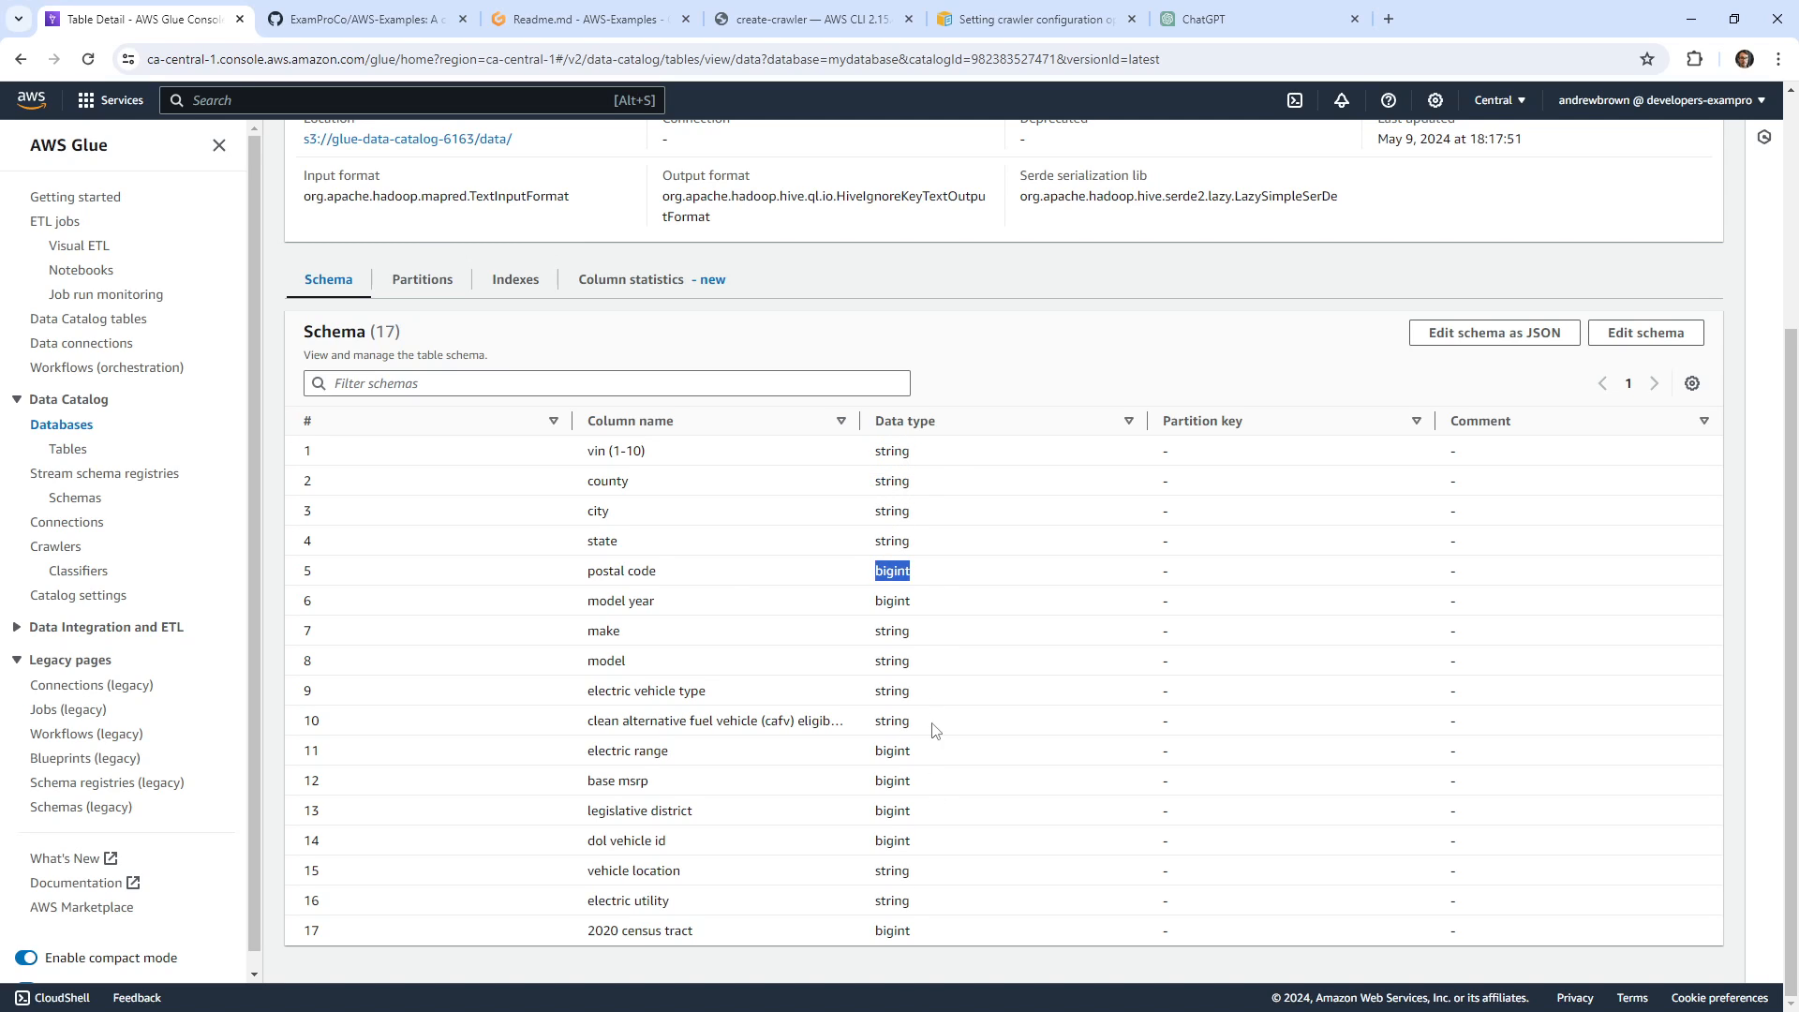
click(422, 281)
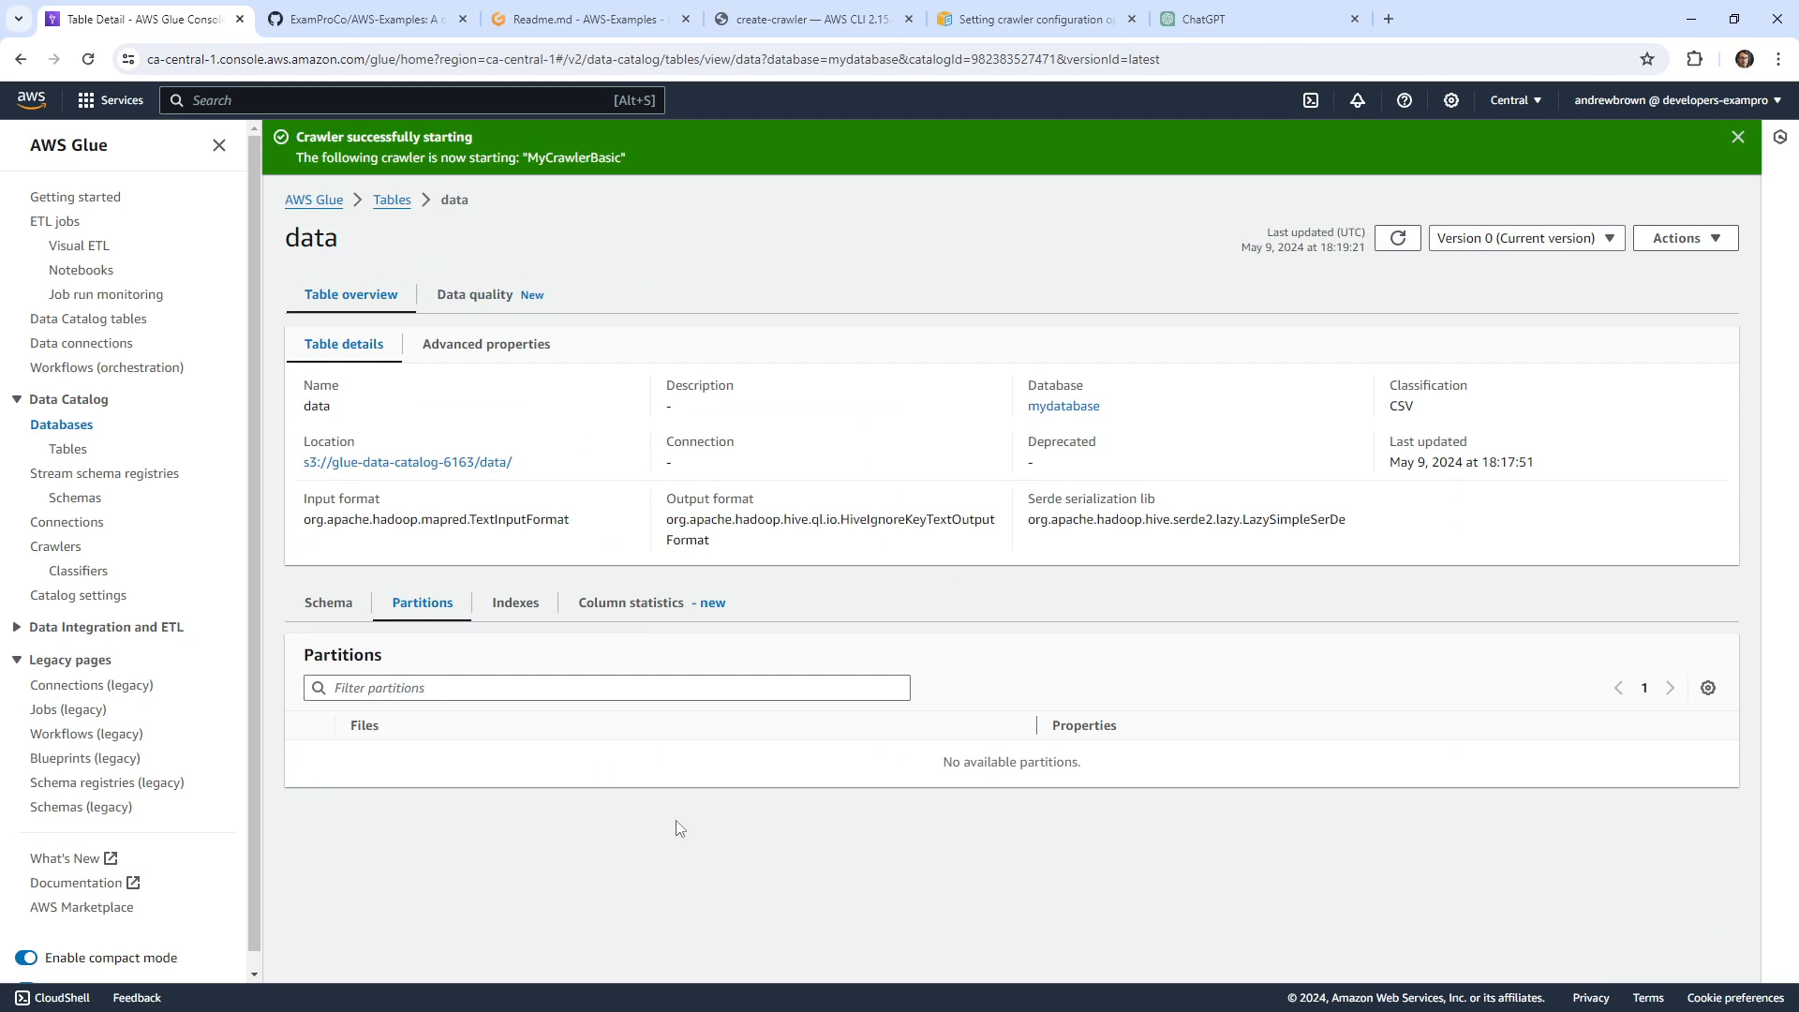
View the data table's partition indexes, column statistics and data quality page, and return to its table overview.
click(514, 611)
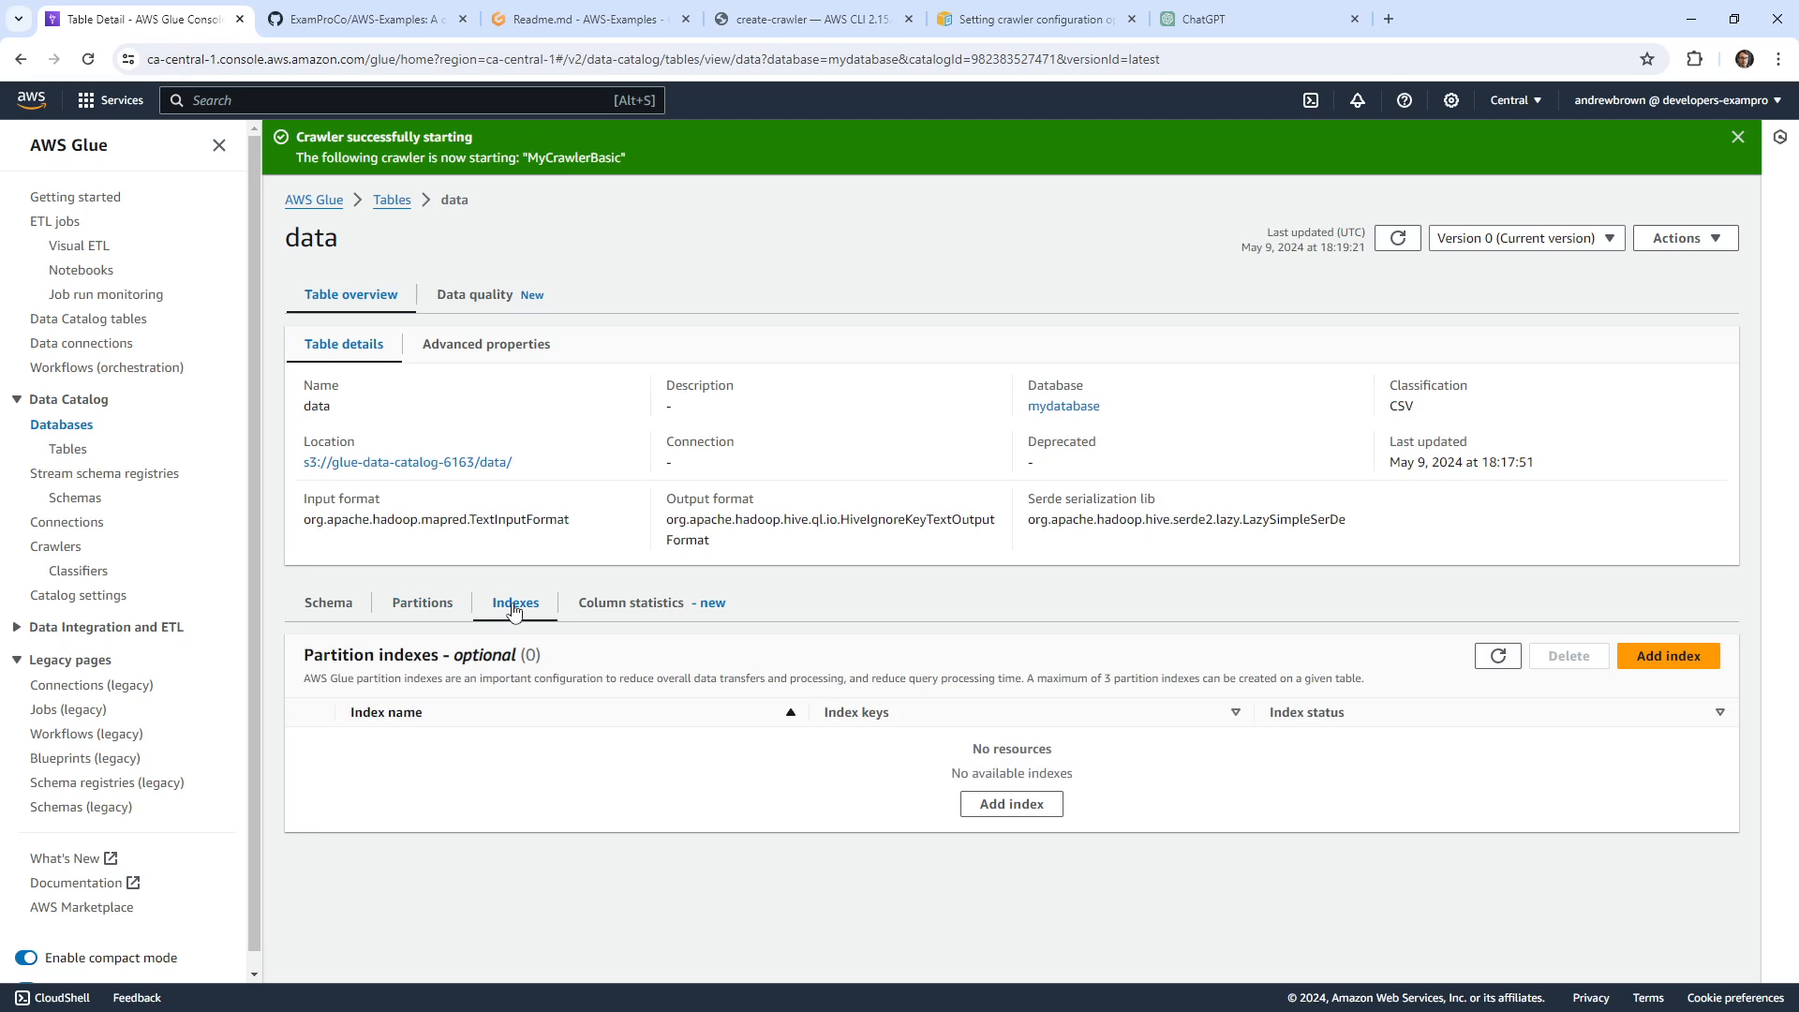
click(652, 603)
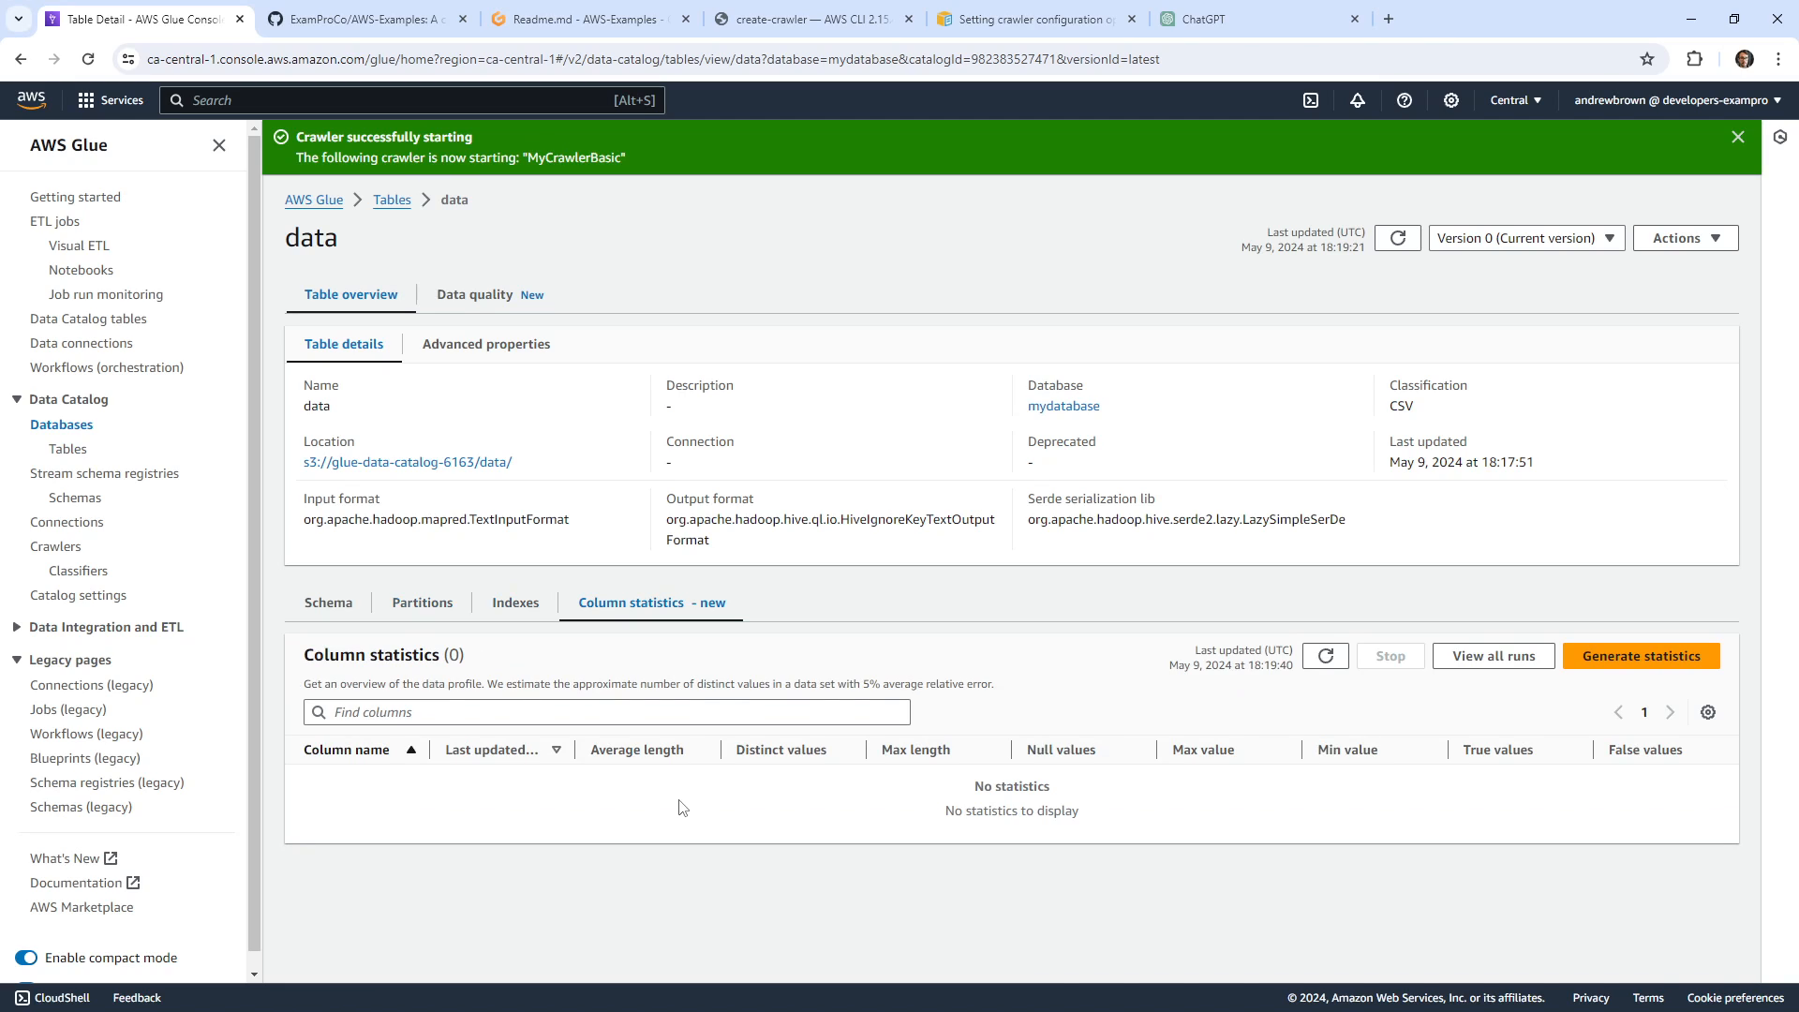
click(508, 298)
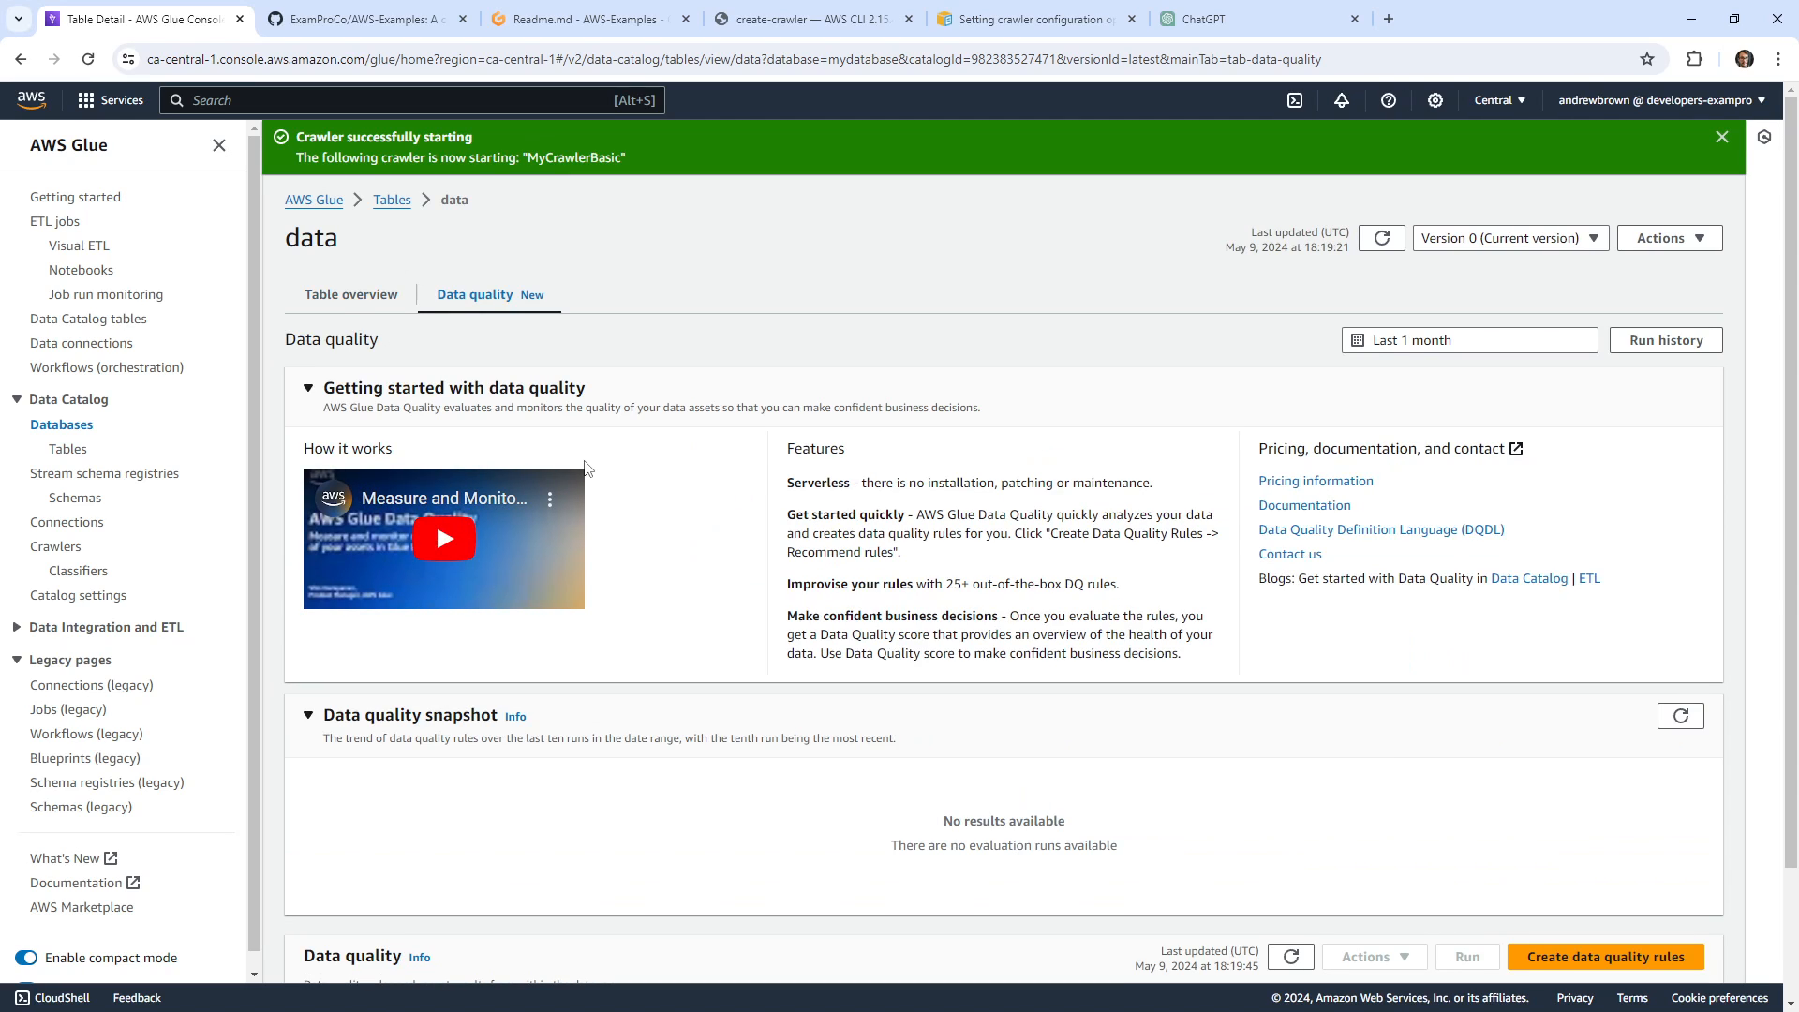
scroll(709, 634, down, 2)
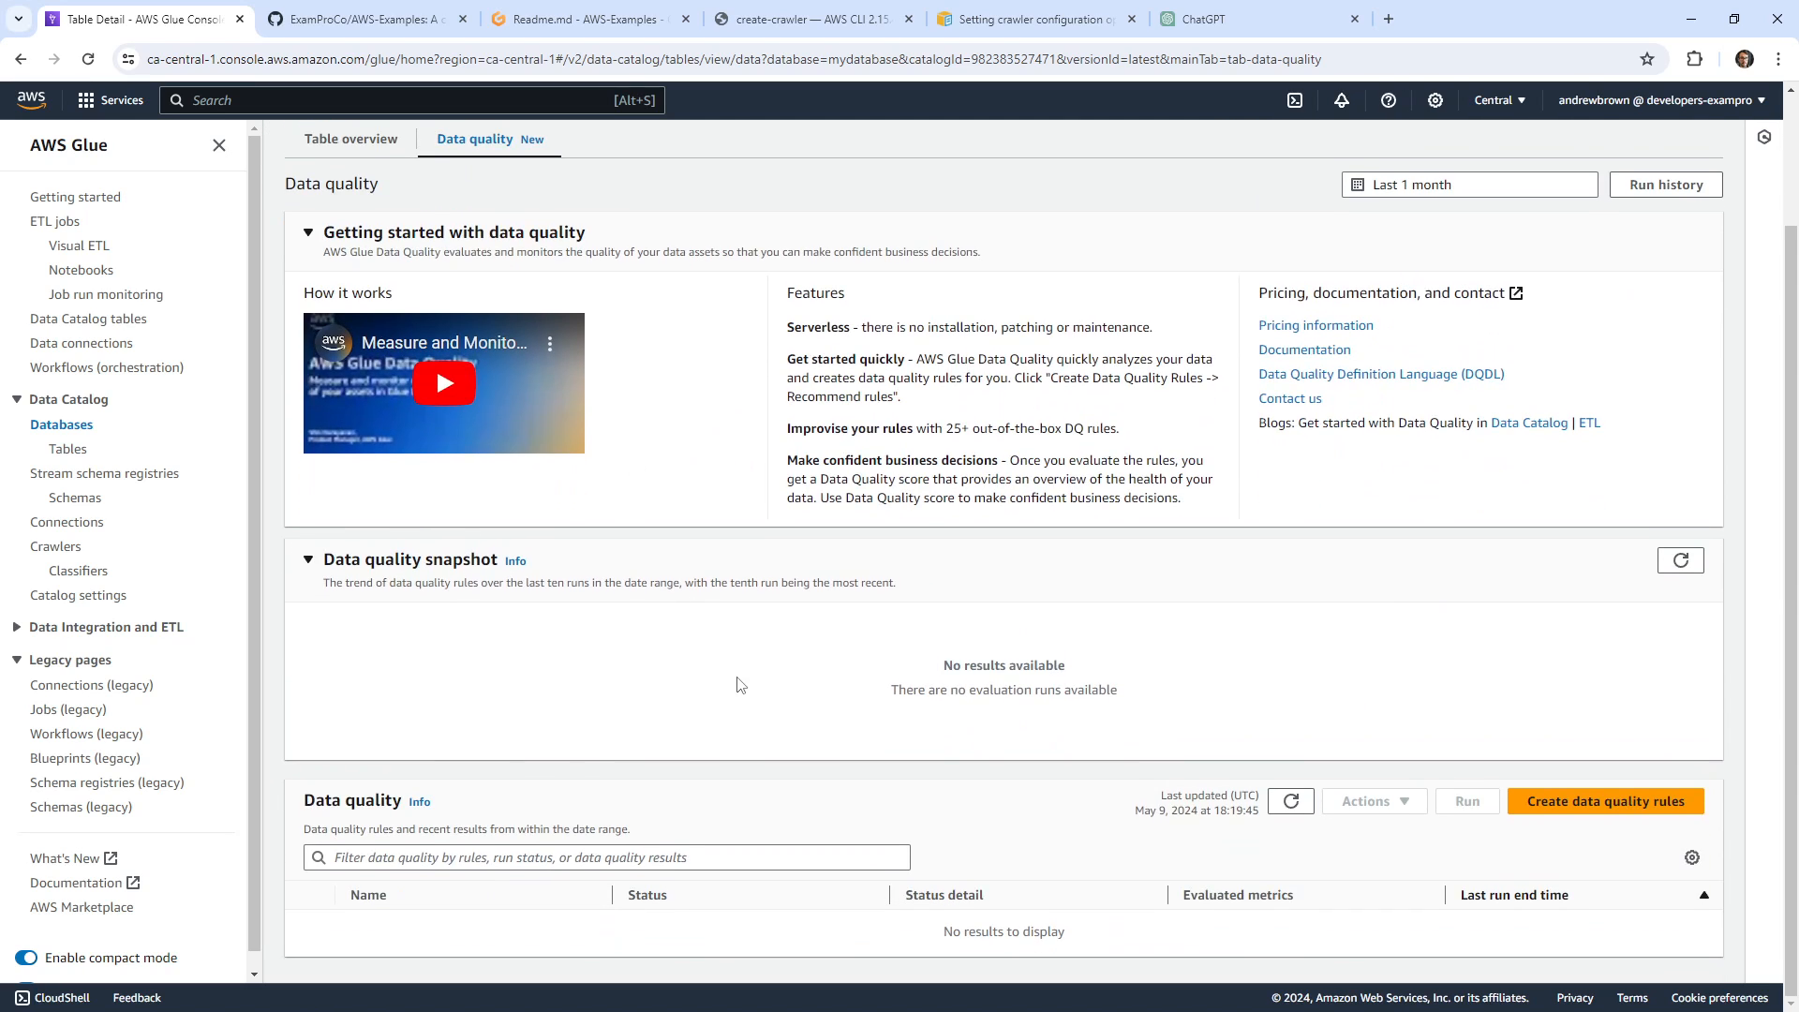
scroll(436, 458, up, 3)
click(372, 294)
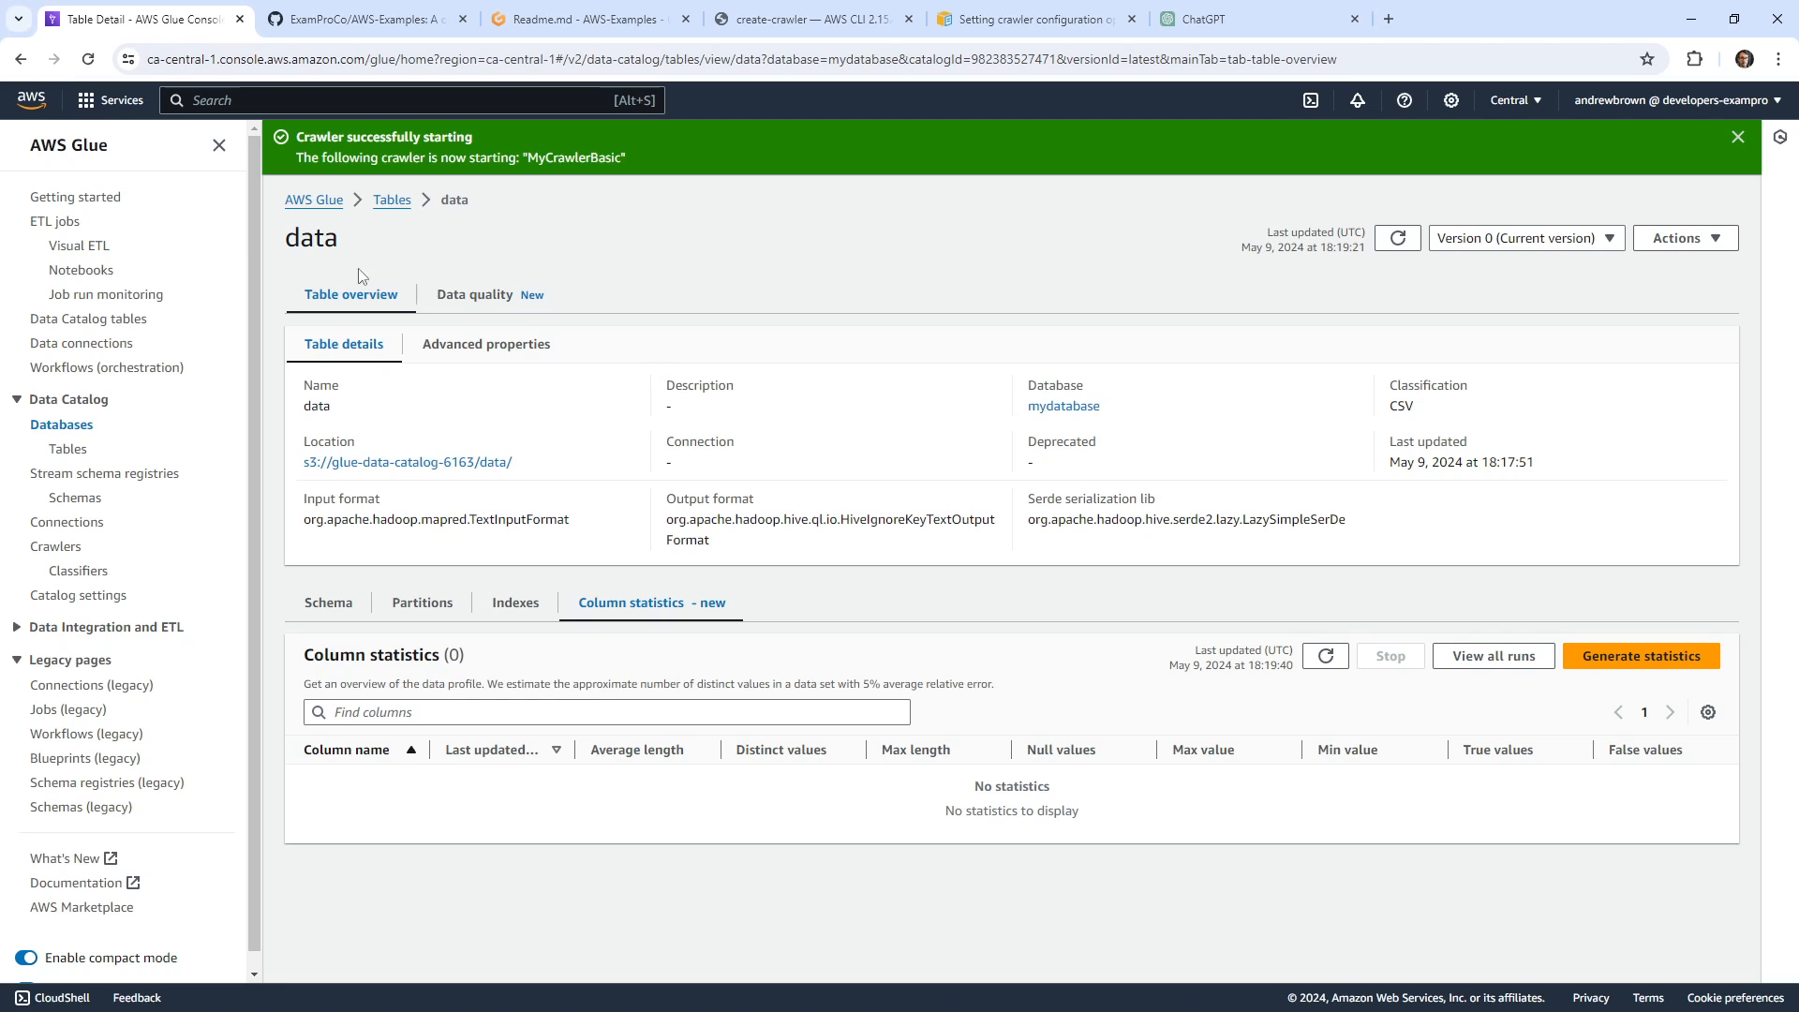
Start a new visual ETL job and place an AWS Glue Data Catalog source node on its canvas.
click(64, 222)
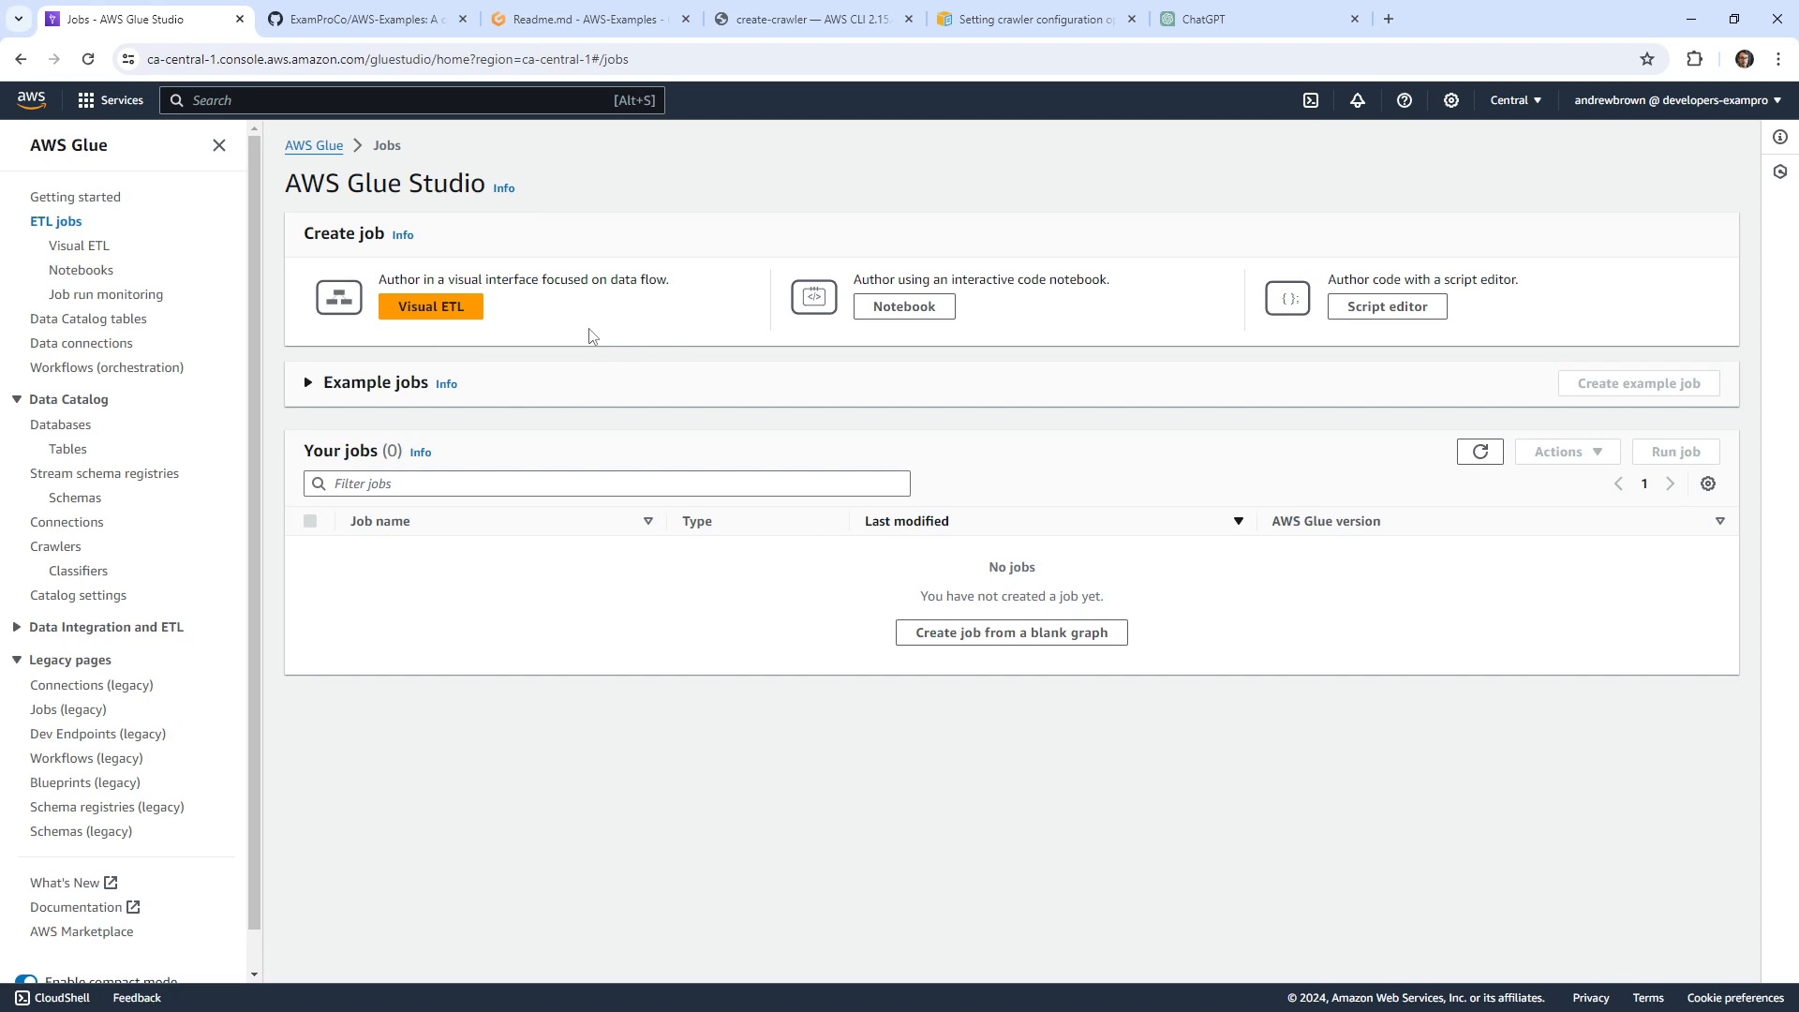
click(468, 309)
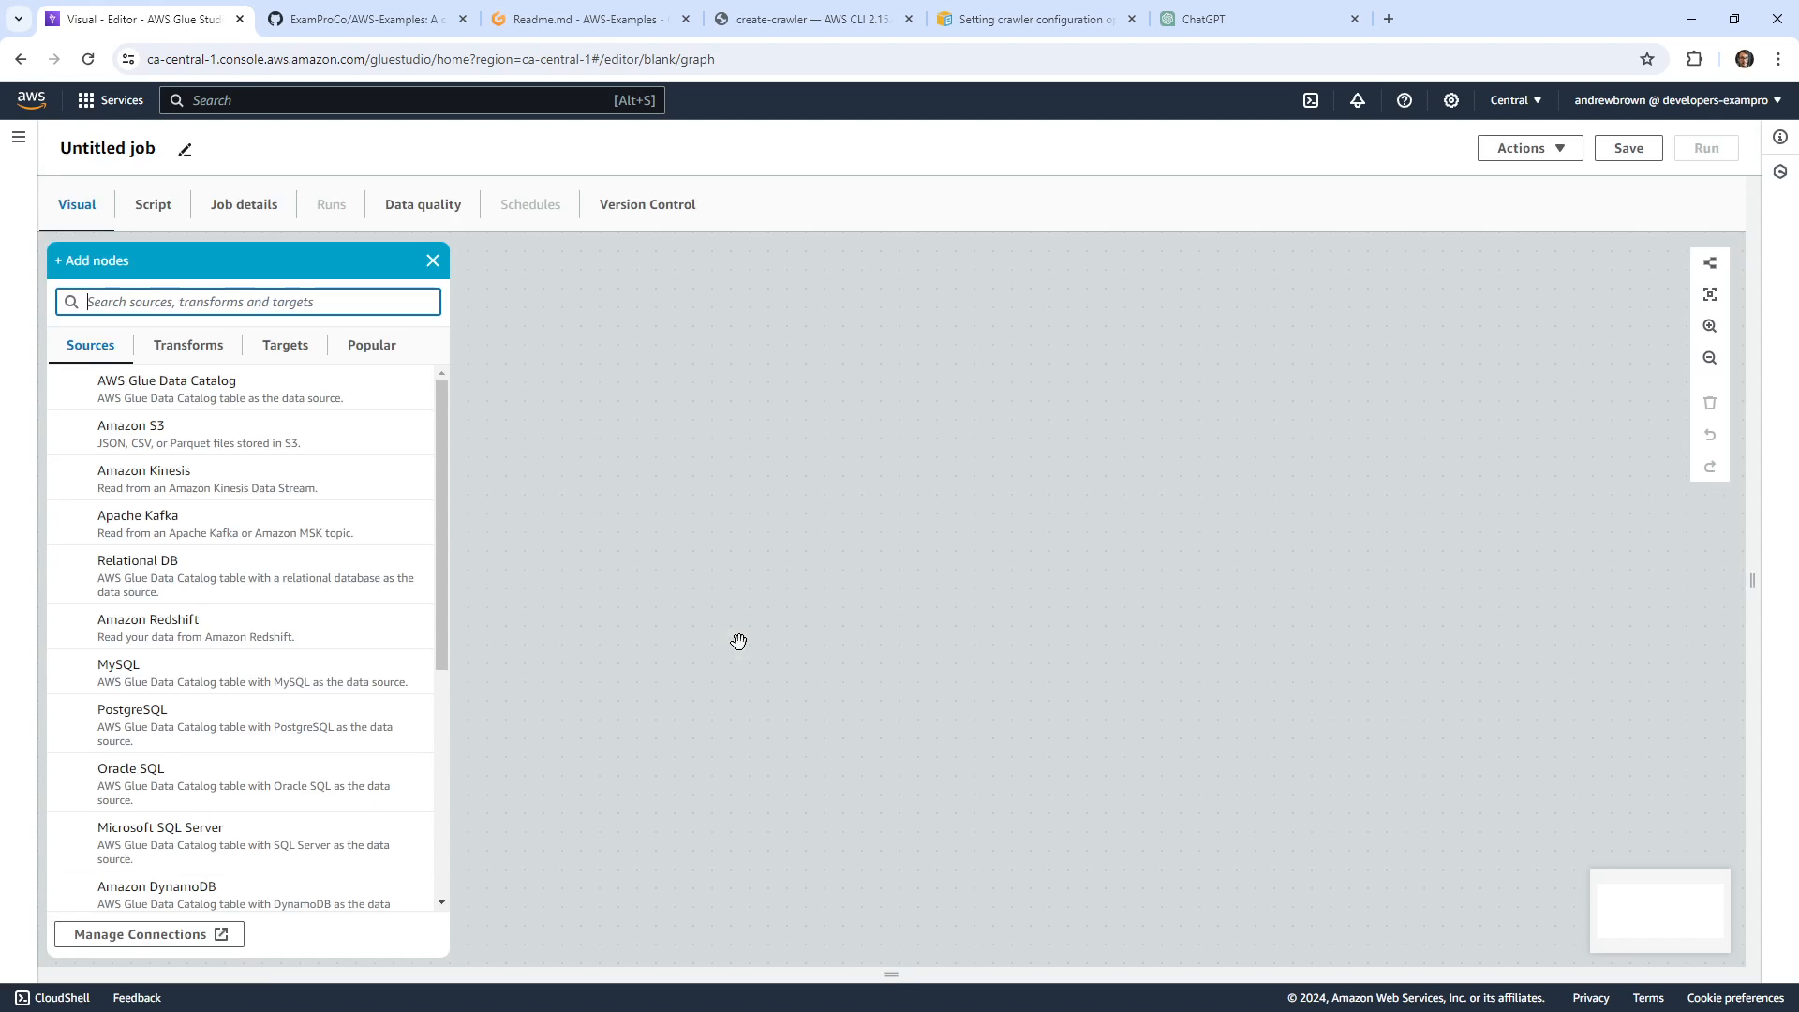
click(187, 386)
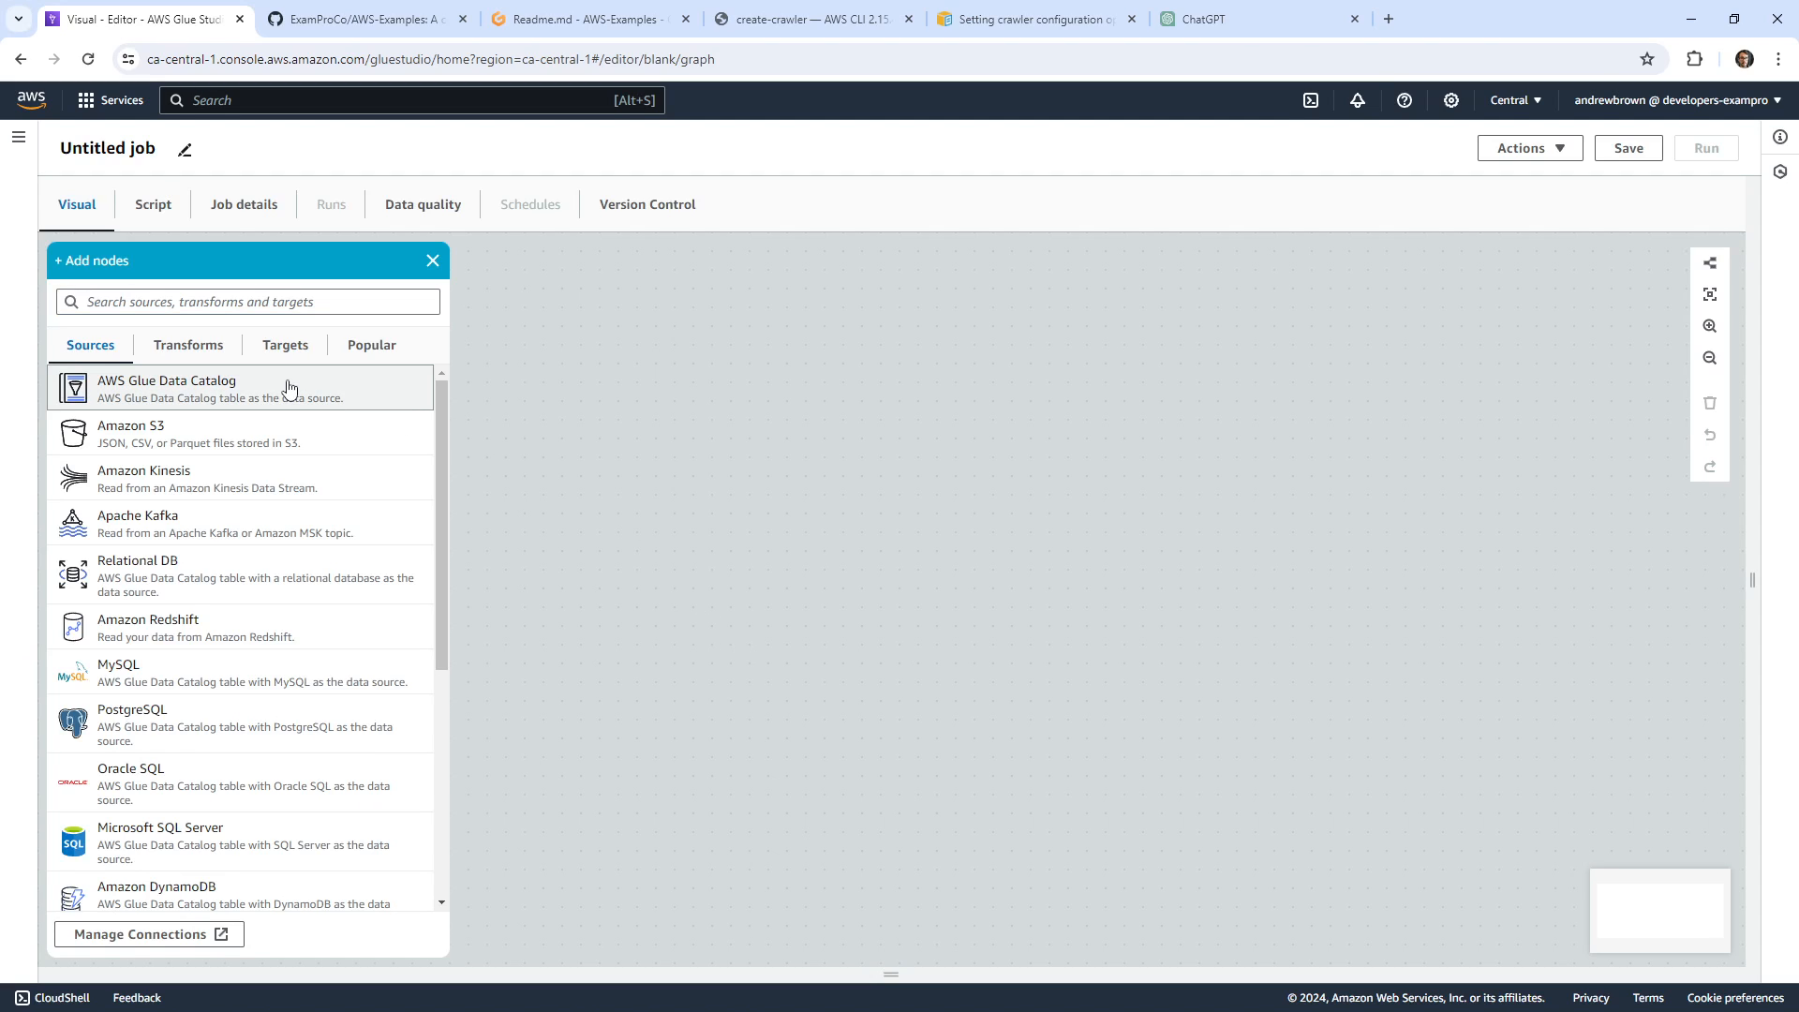
drag(916, 461, 841, 413)
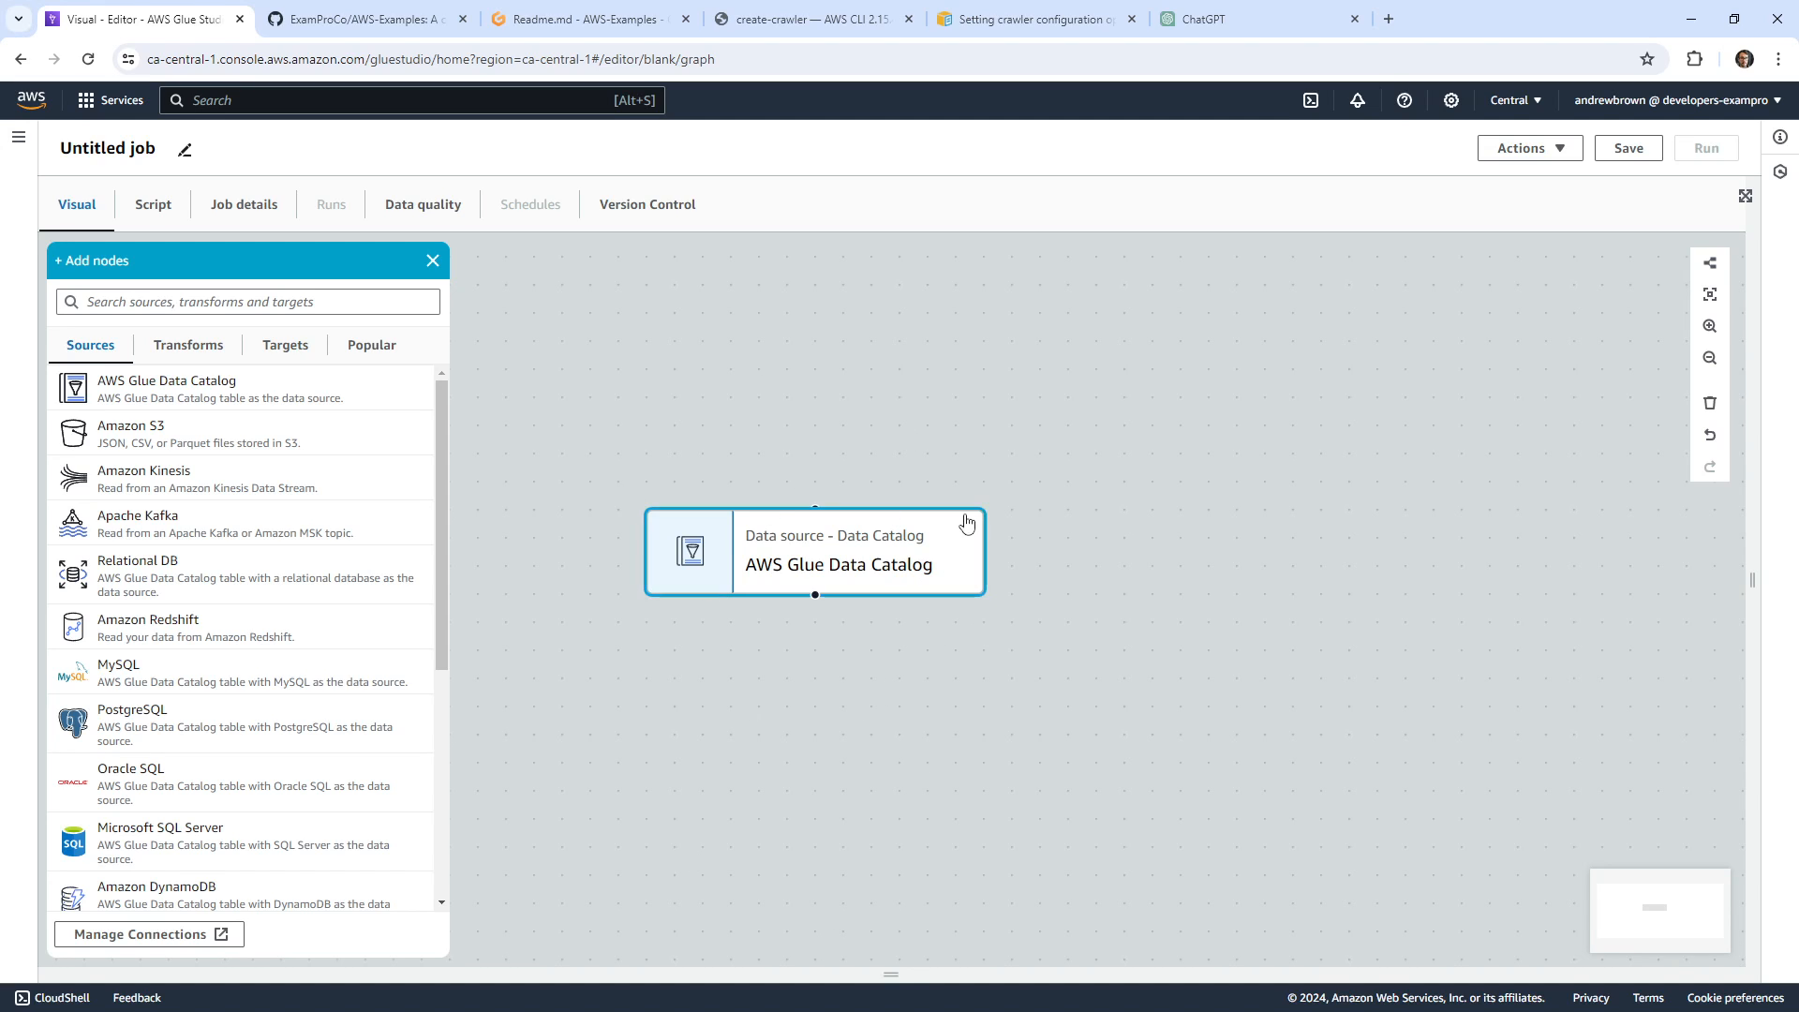
drag(867, 743, 922, 621)
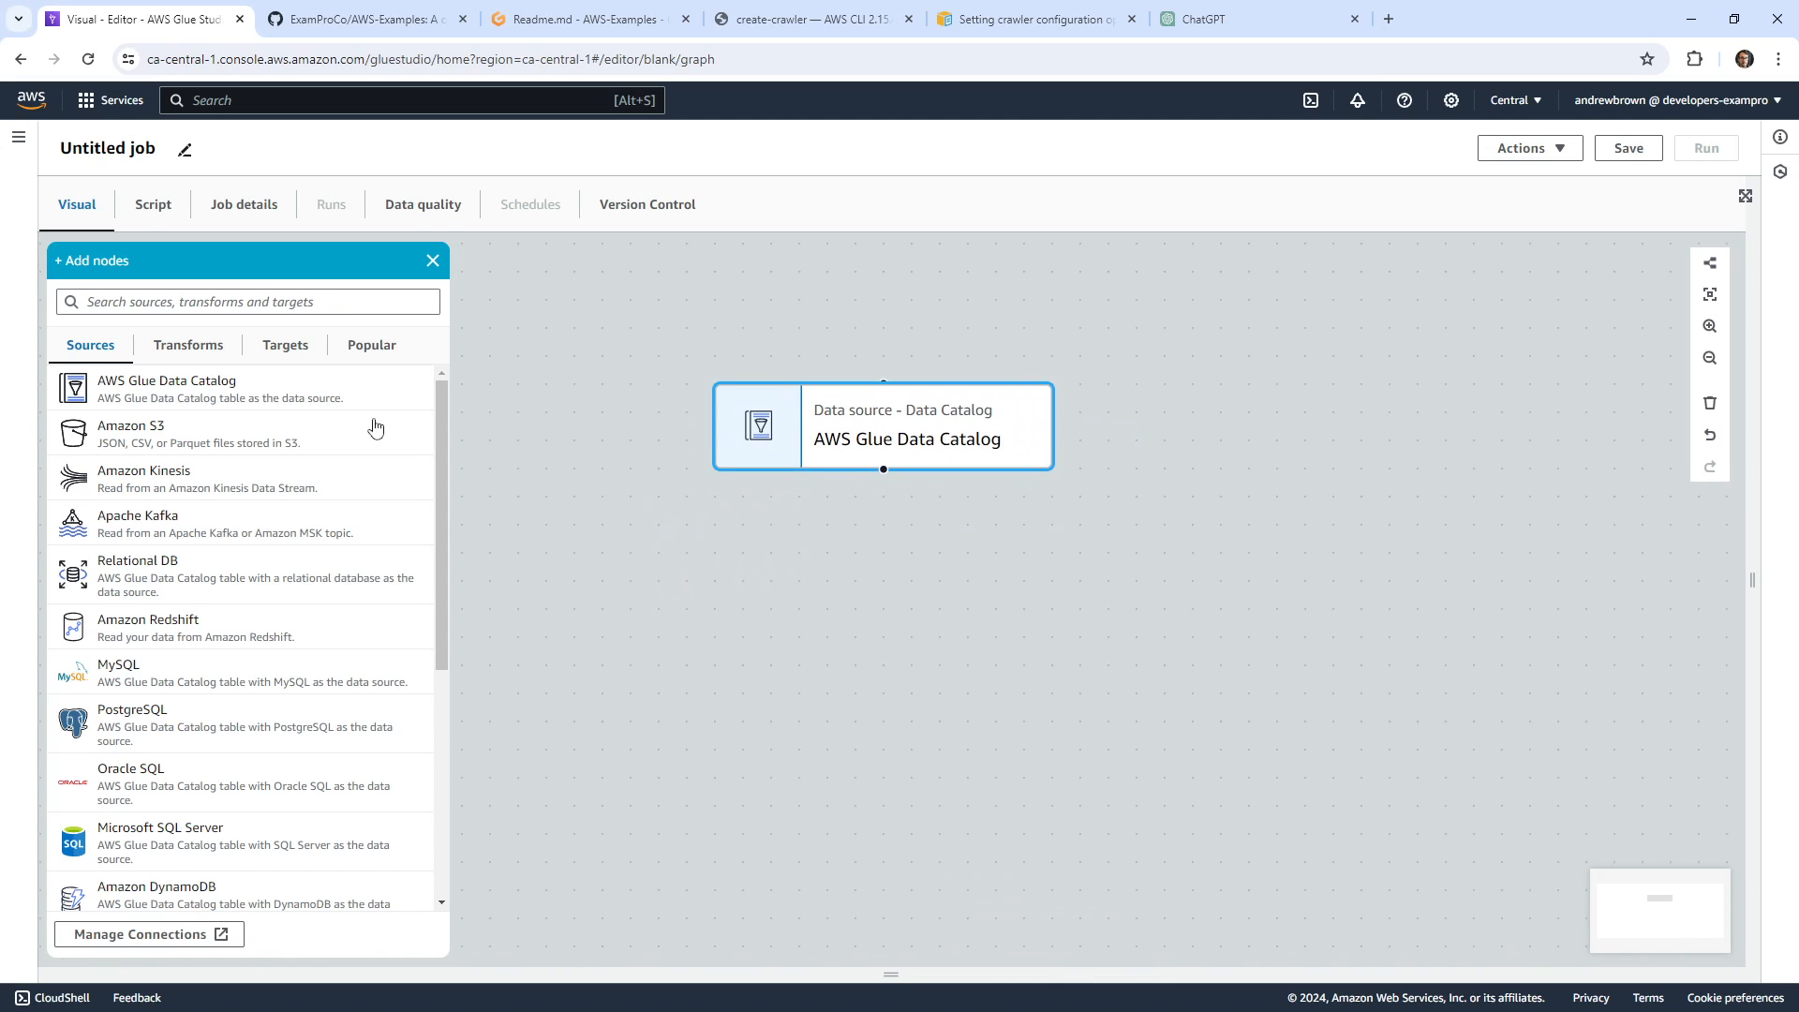
Browse the available transforms and add a Filter transform node to the job canvas.
click(188, 345)
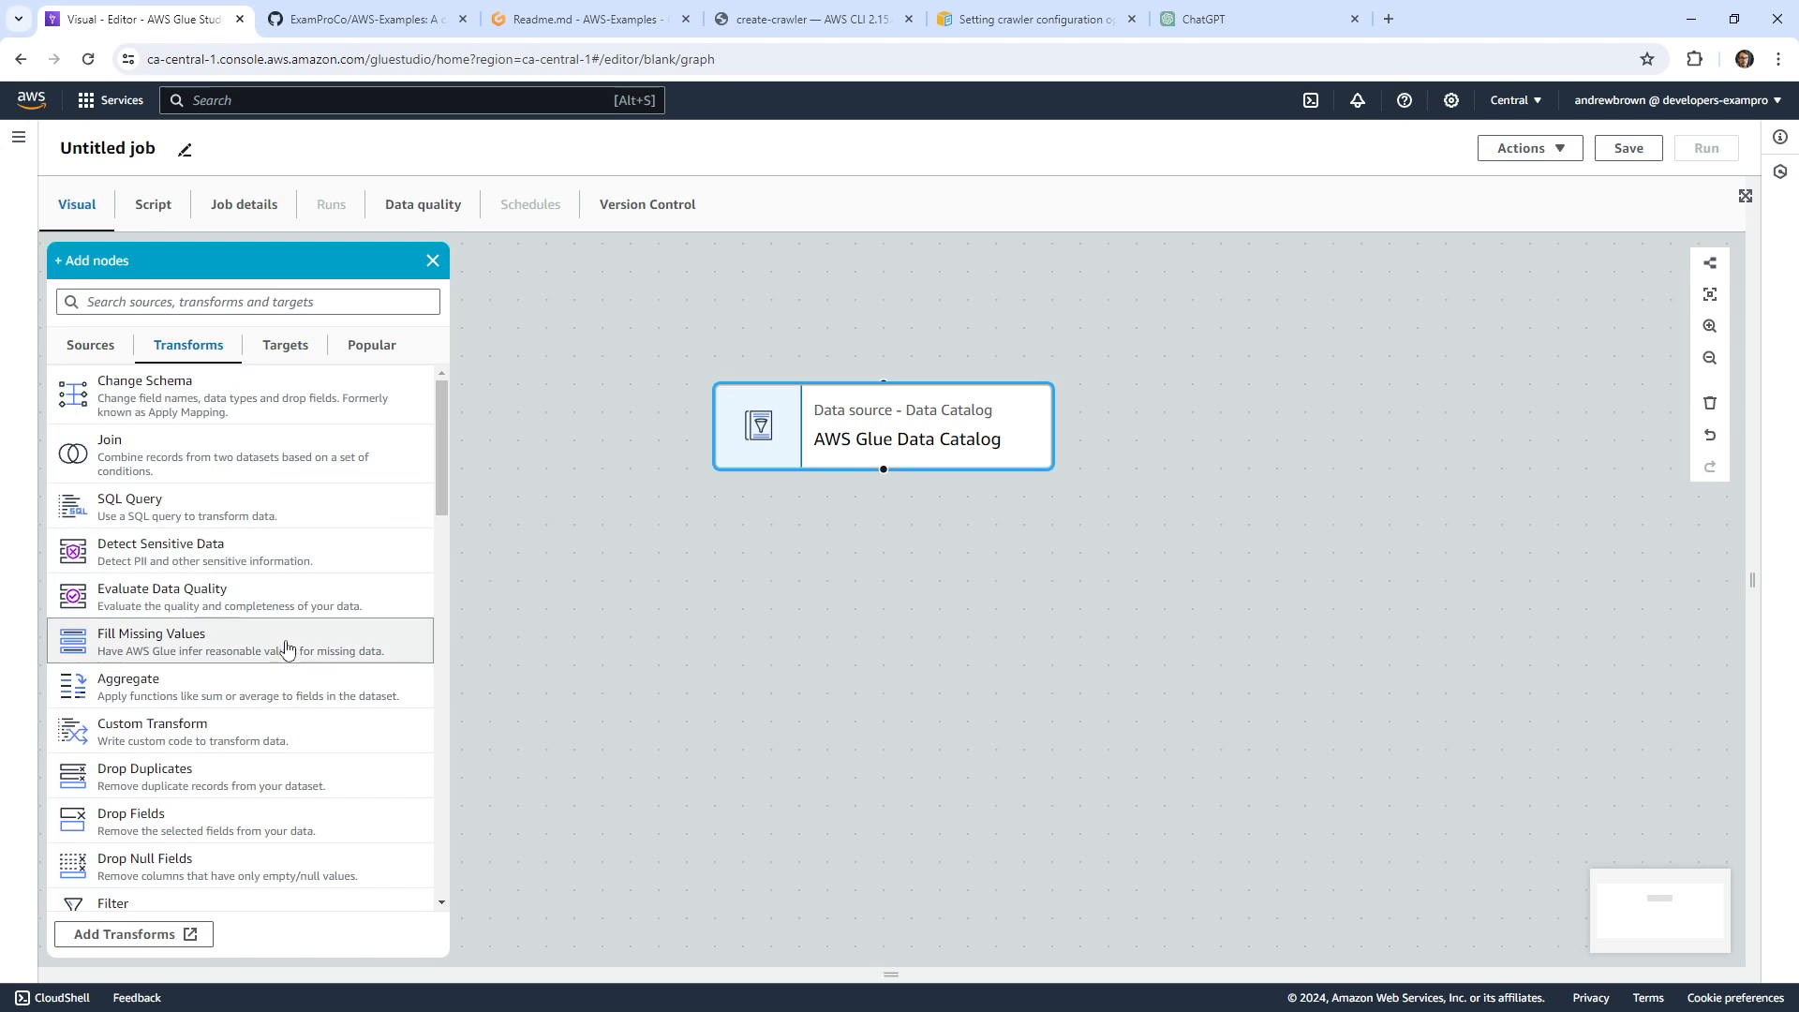
scroll(262, 637, down, 3)
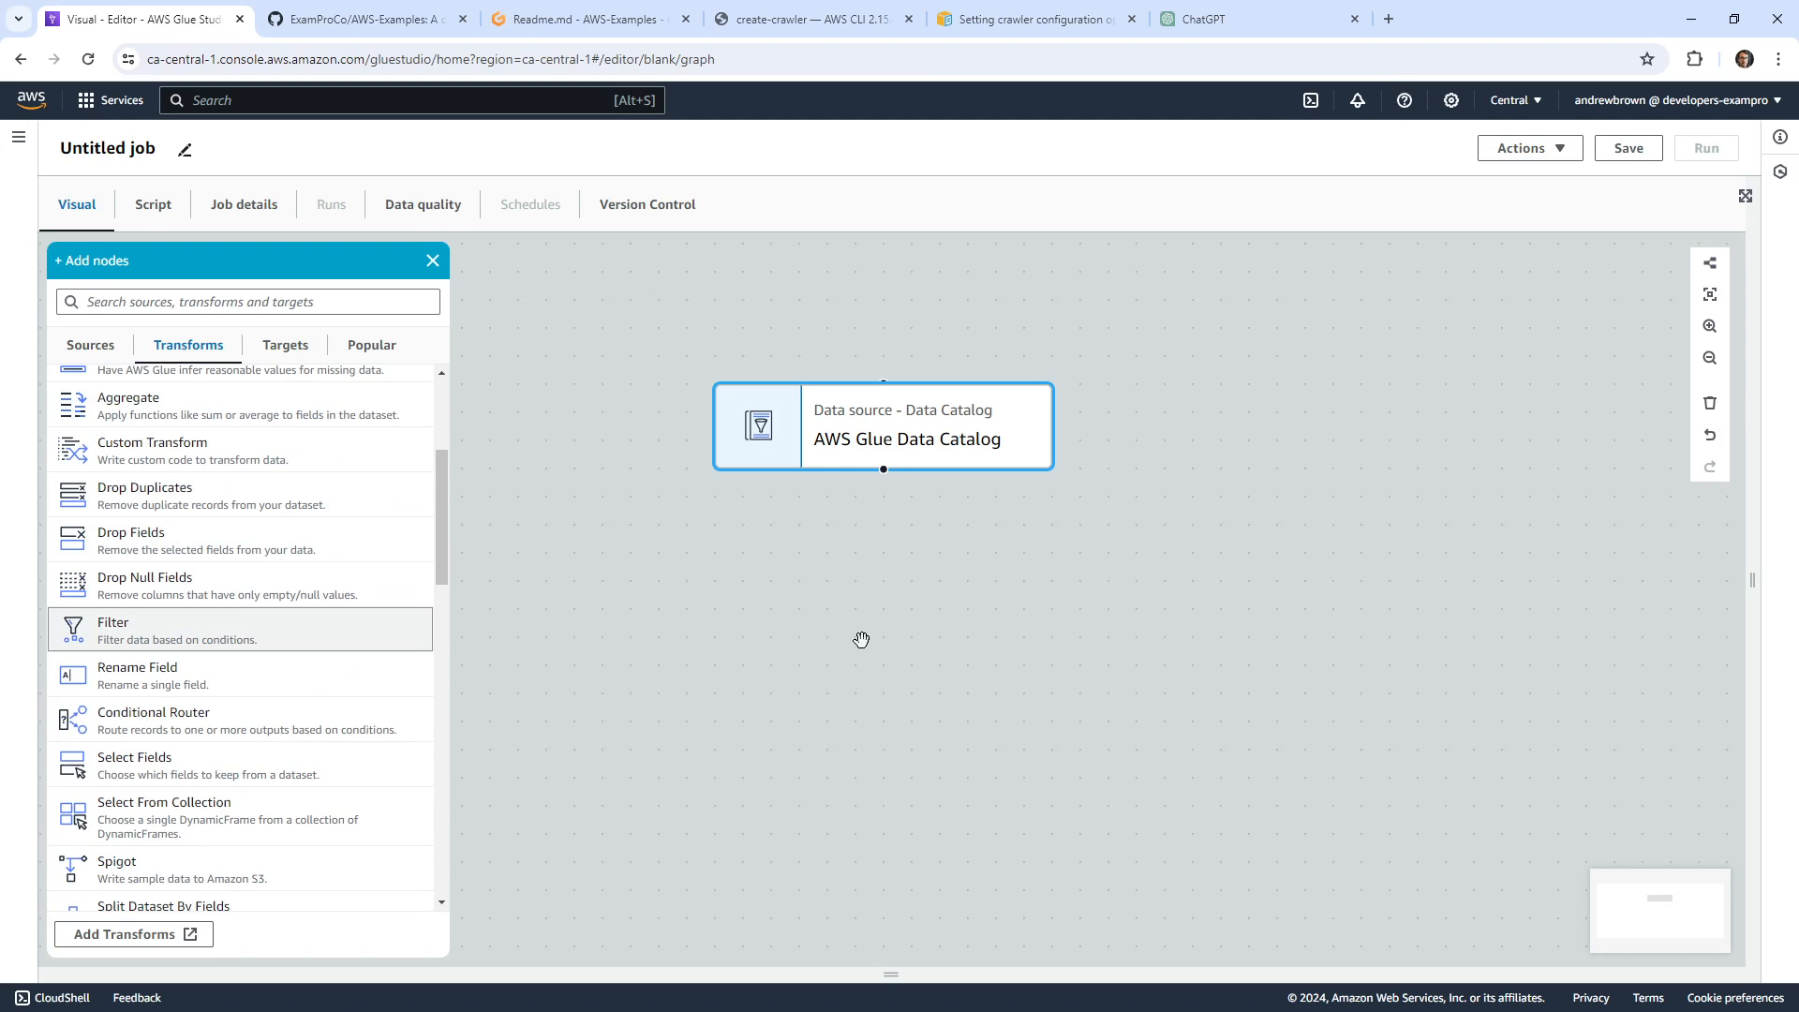
click(861, 640)
click(72, 268)
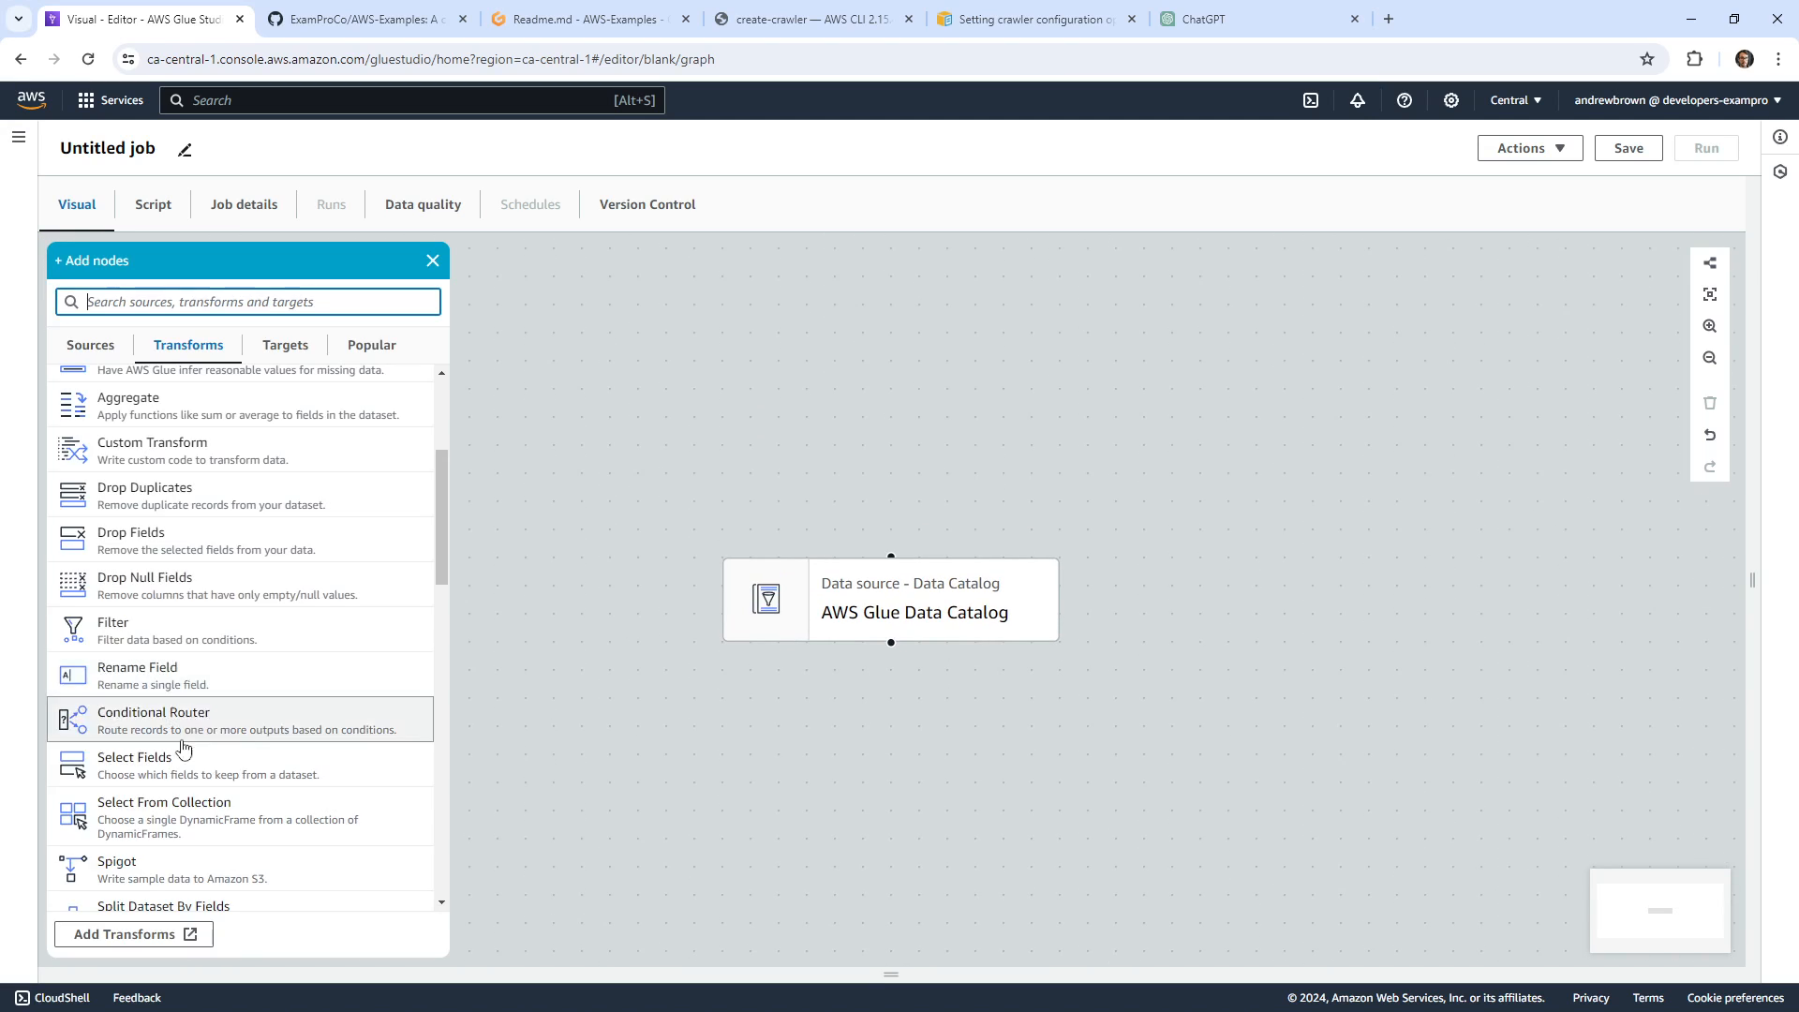
scroll(258, 715, down, 5)
scroll(234, 674, up, 5)
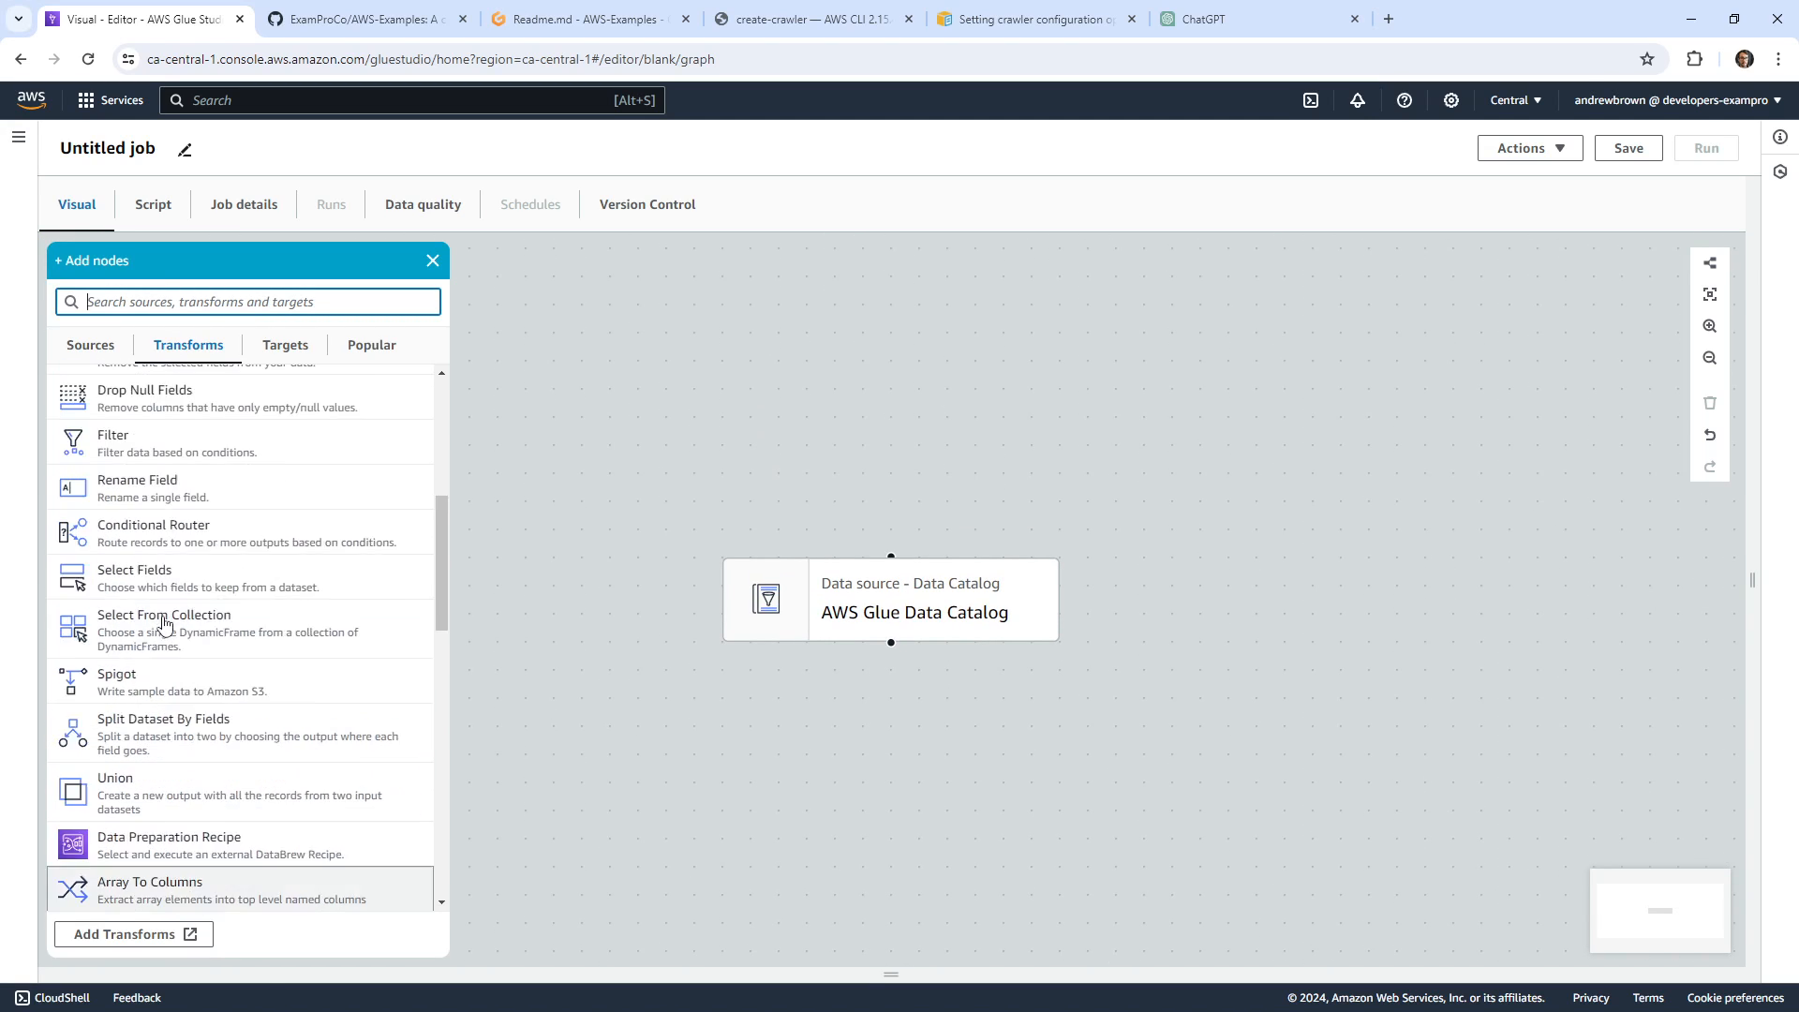
click(218, 638)
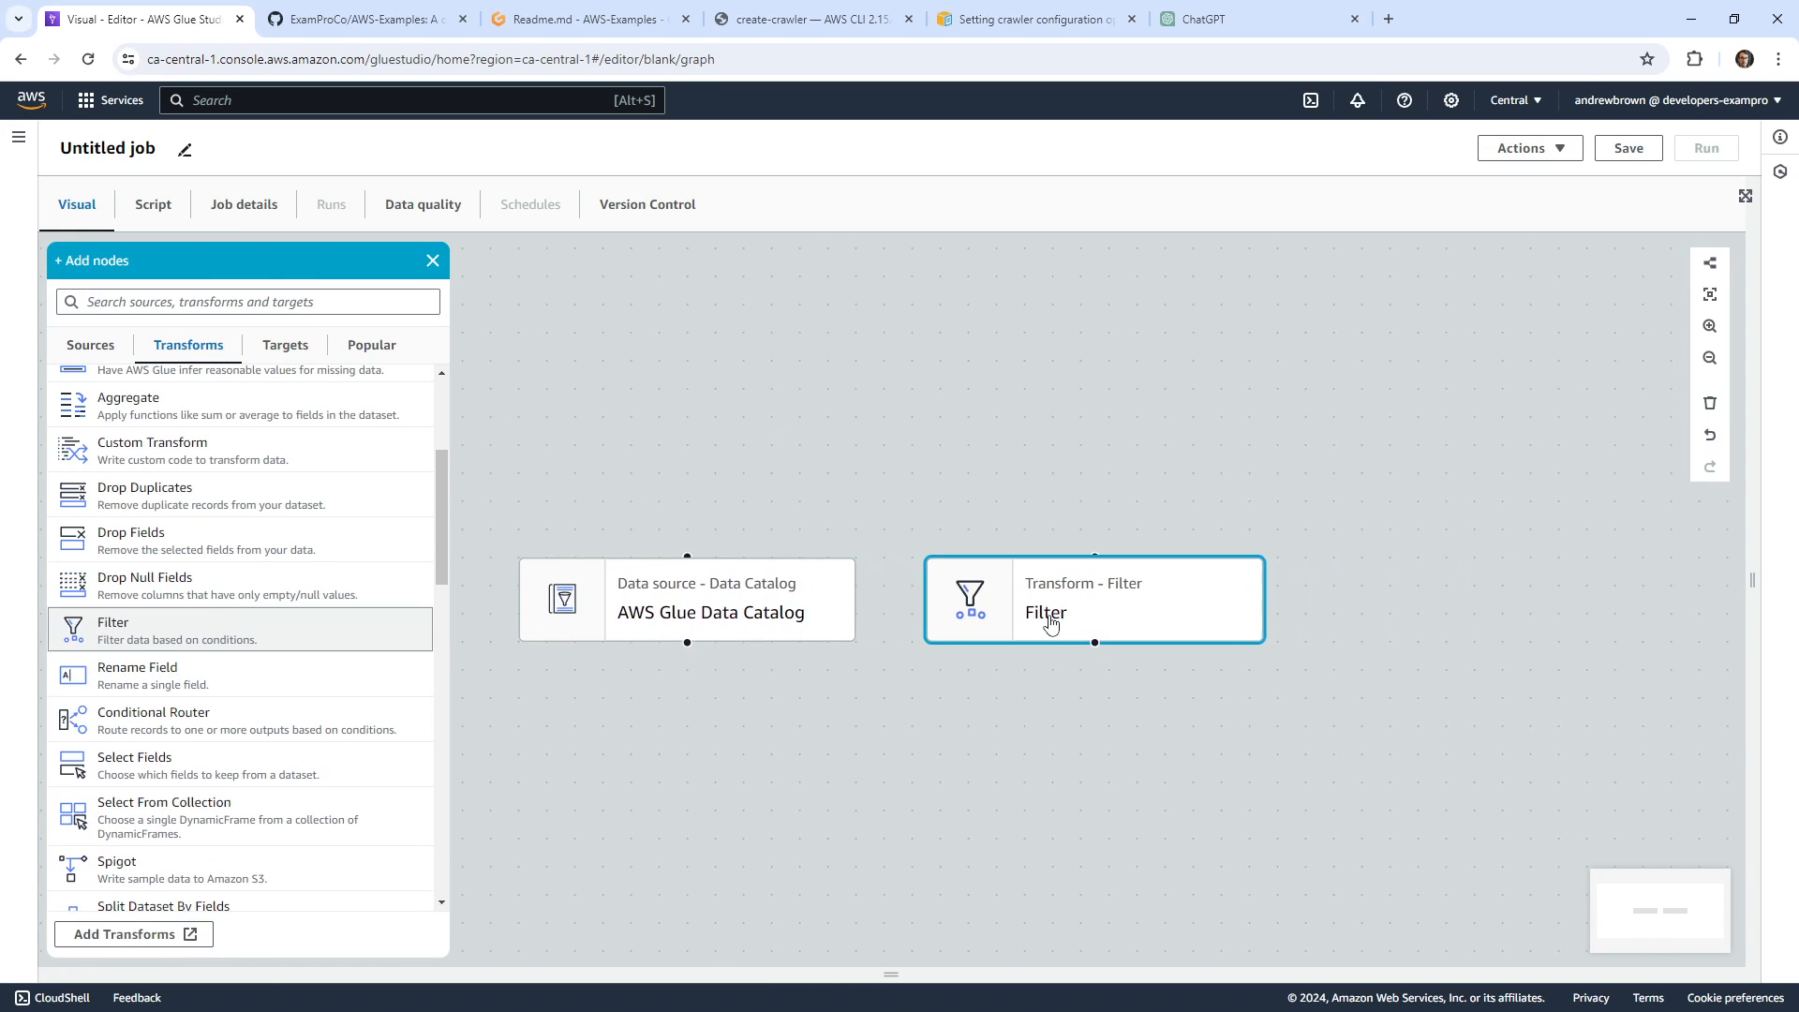
Connect the AWS Glue Data Catalog source to the Filter node and add an empty filter condition.
click(693, 781)
drag(688, 642, 1108, 579)
click(757, 776)
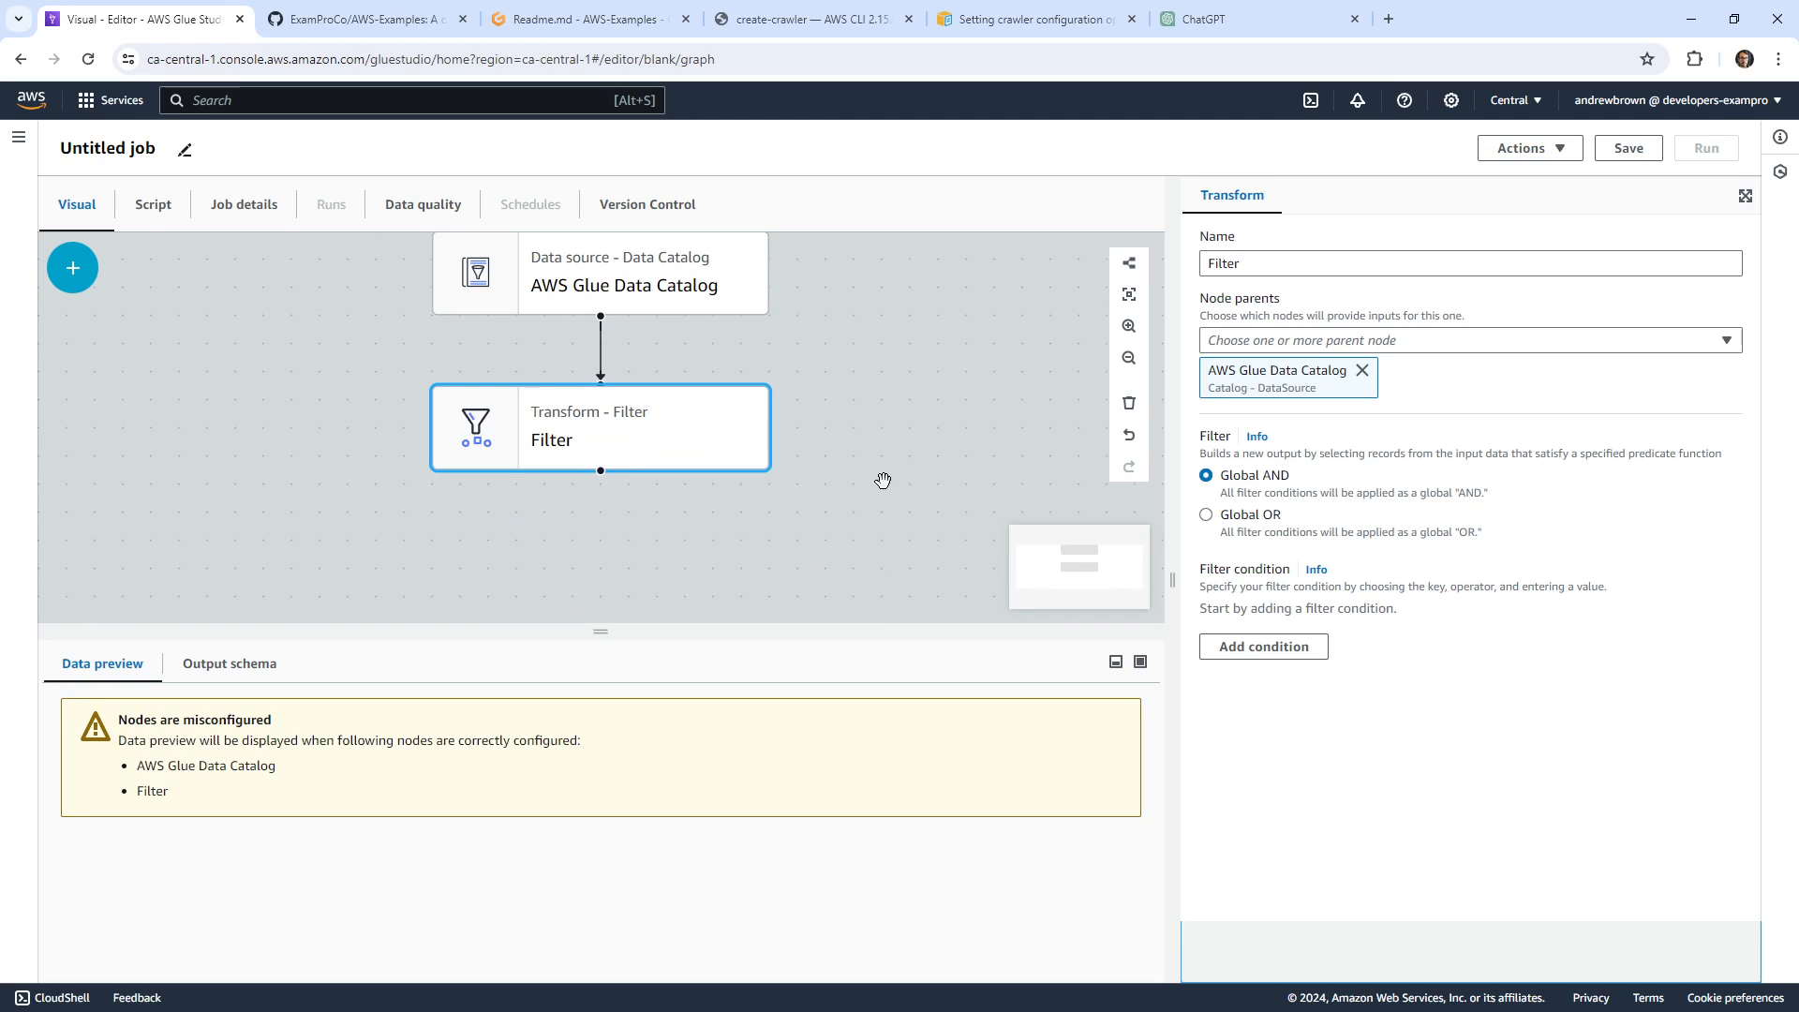
click(1282, 644)
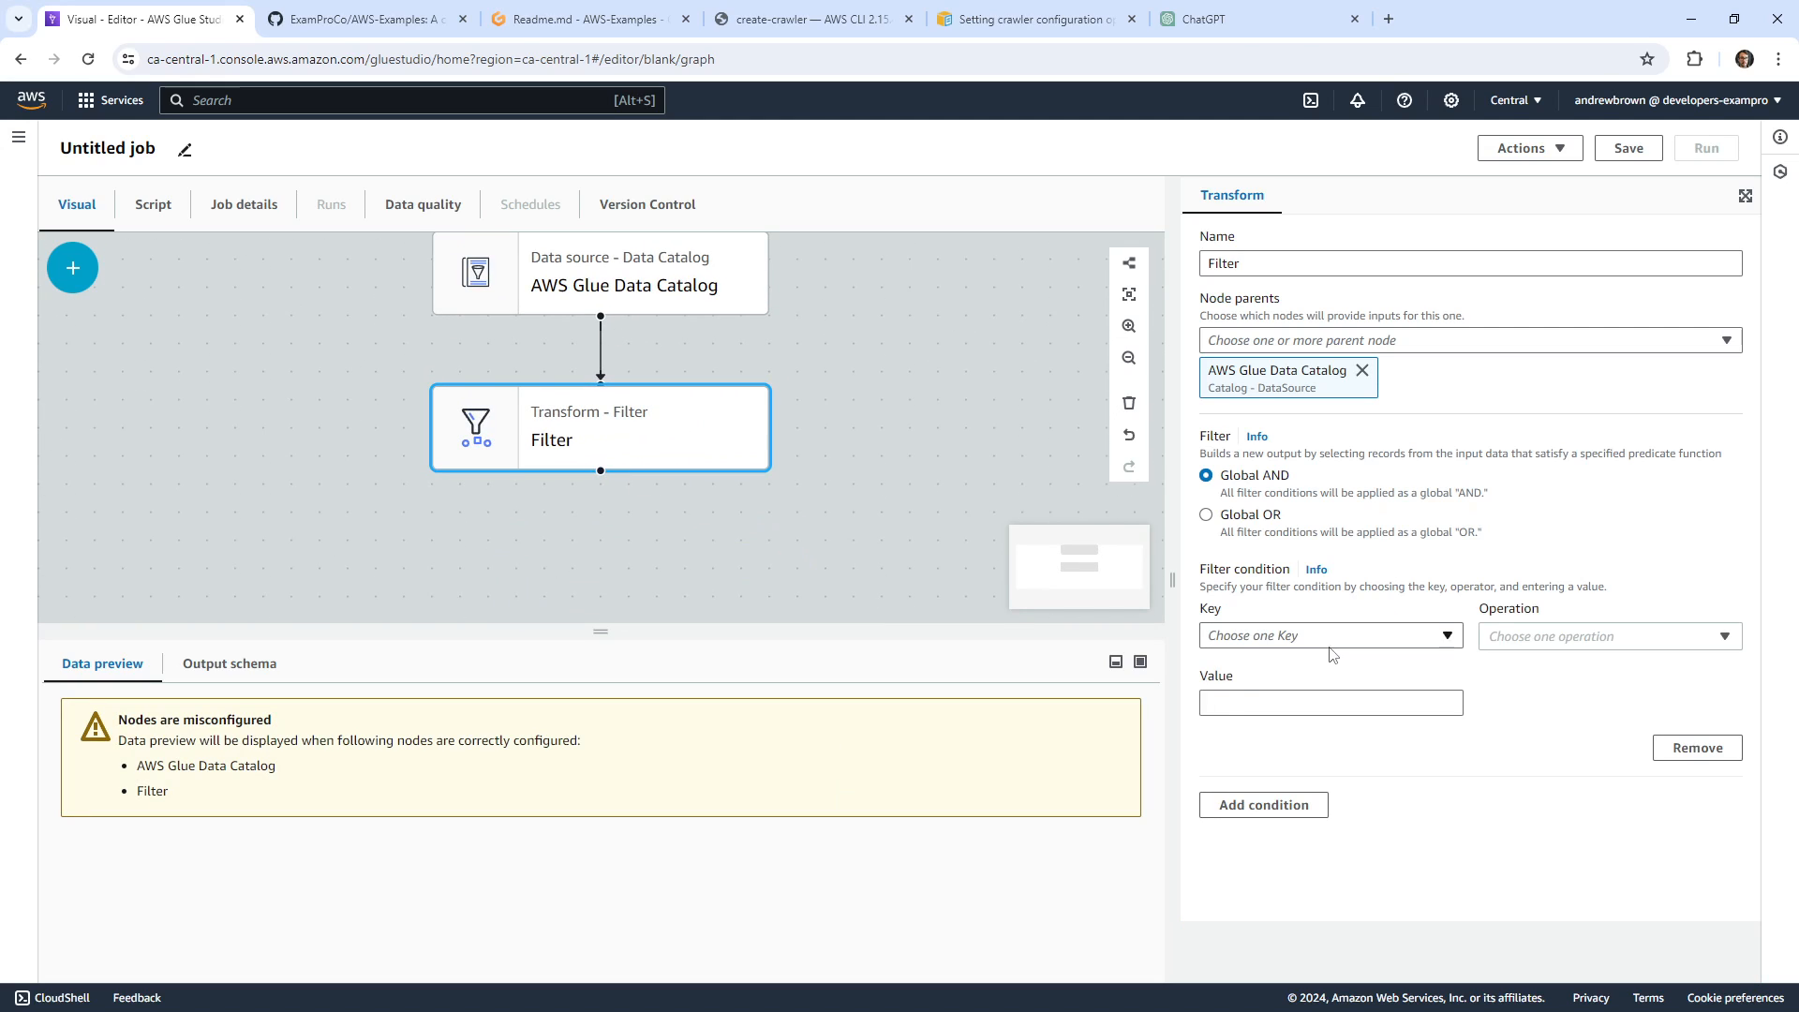
Try to choose a key for the Filter node's new condition.
click(1331, 639)
click(1373, 637)
click(1380, 637)
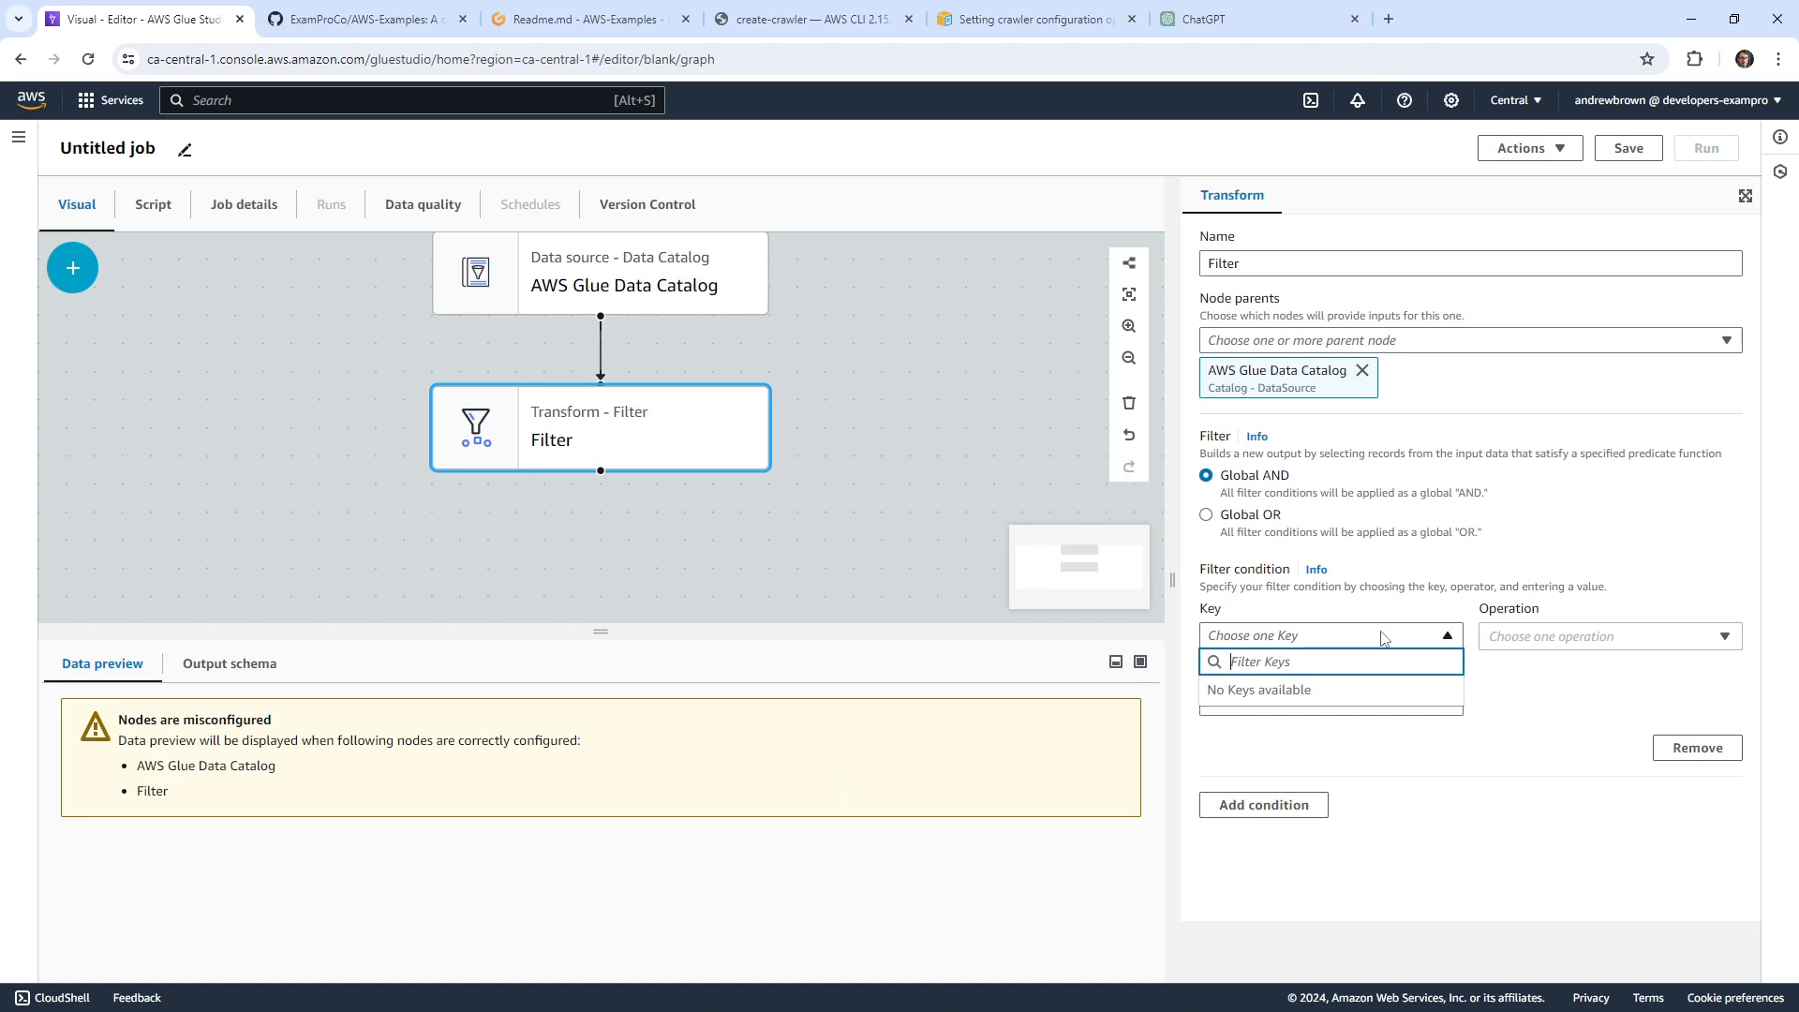
click(1379, 643)
click(1407, 640)
click(1393, 639)
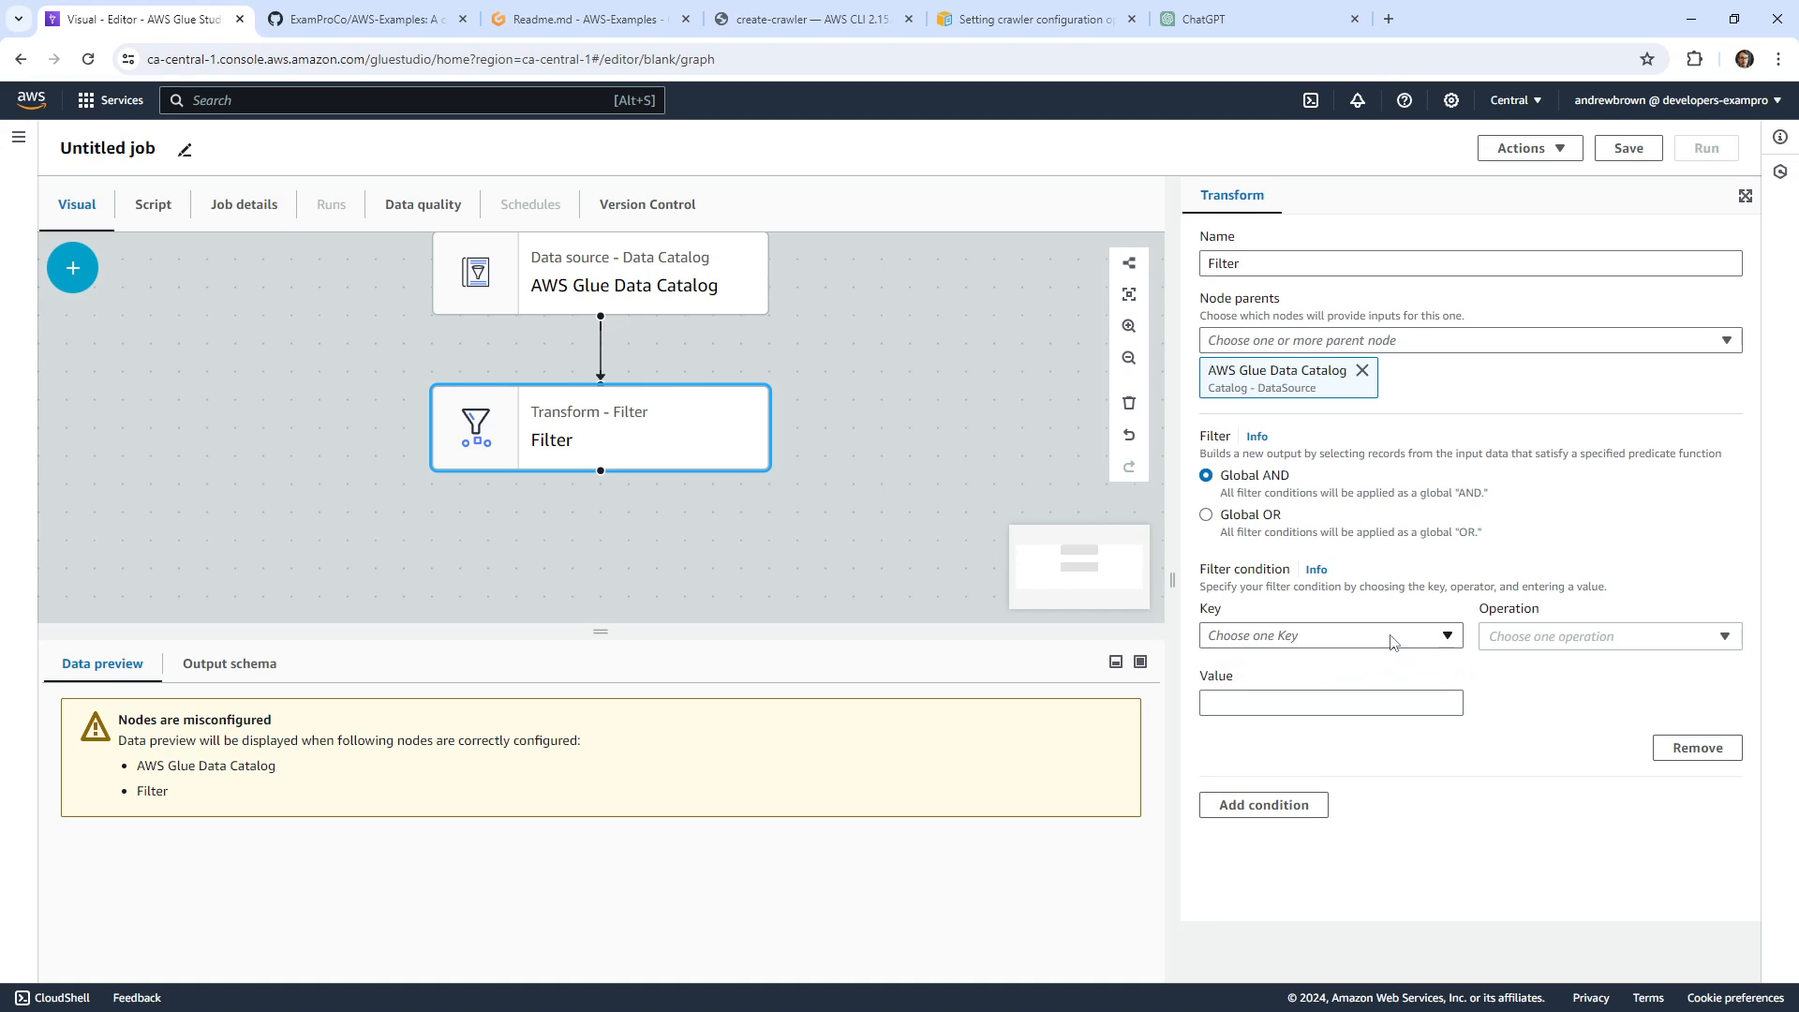
click(1392, 639)
click(1438, 642)
click(1538, 643)
click(1538, 644)
click(1414, 641)
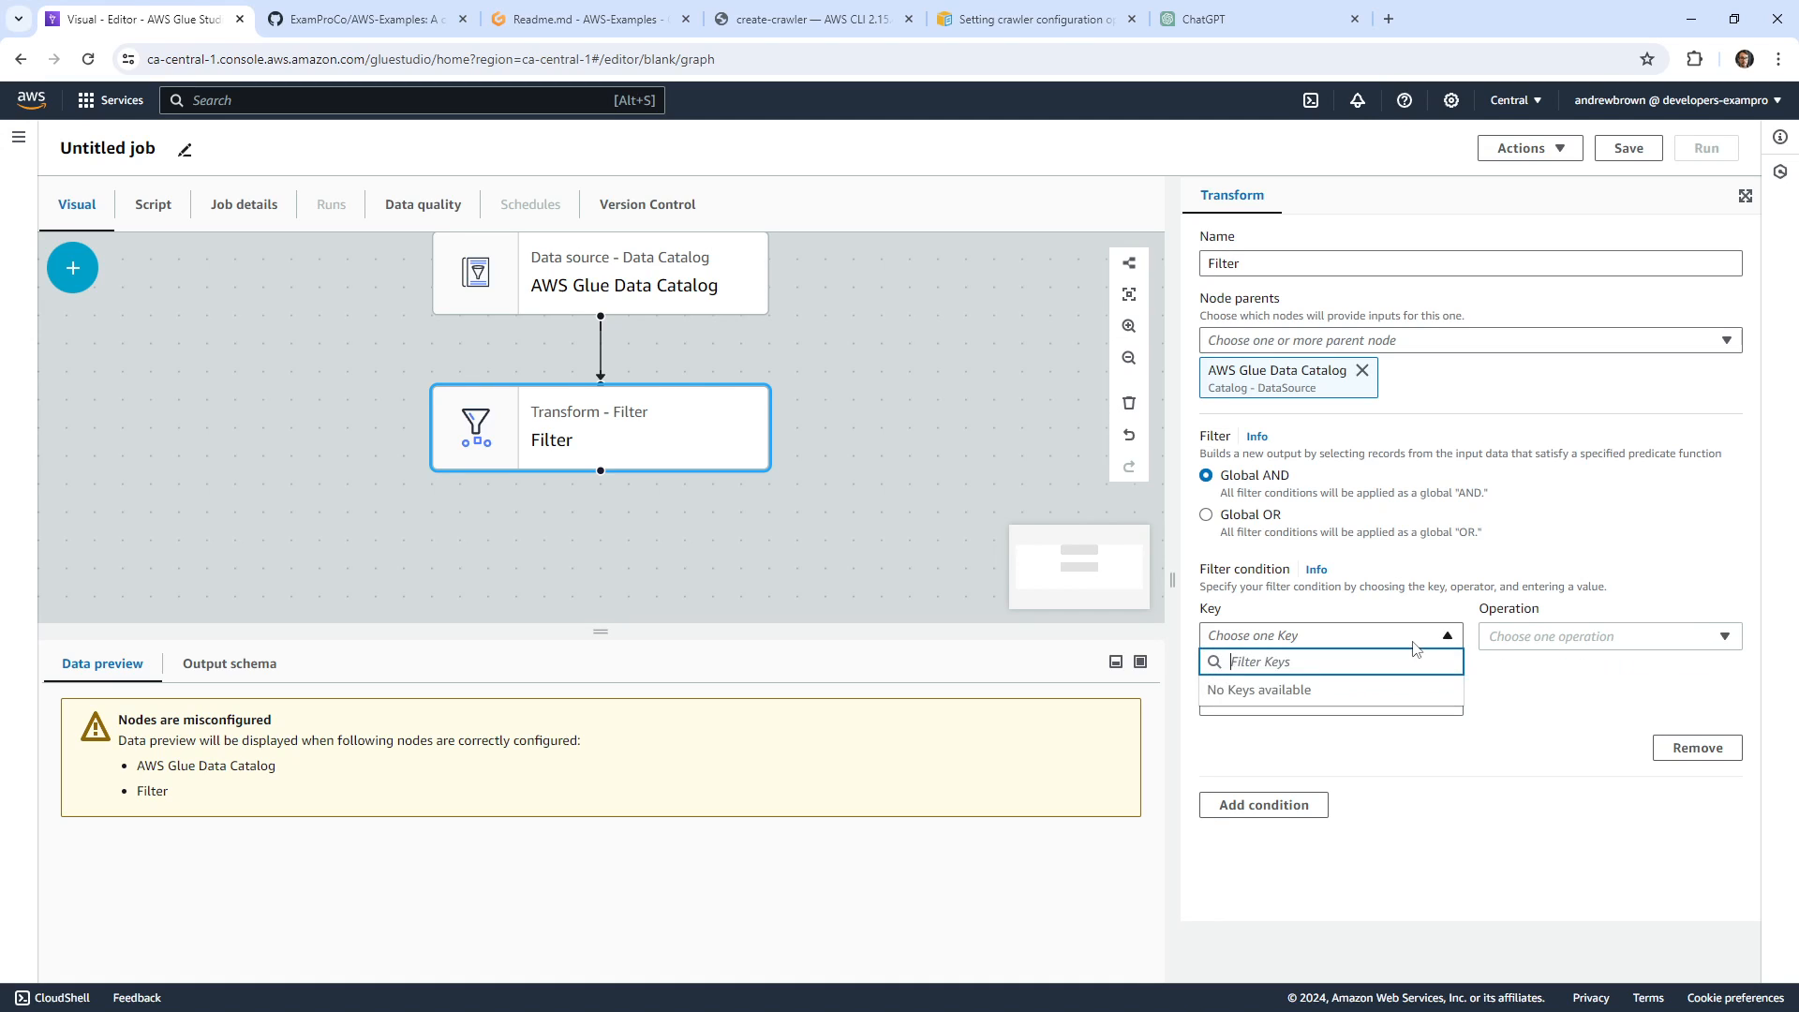
click(1414, 641)
click(1427, 343)
click(1427, 343)
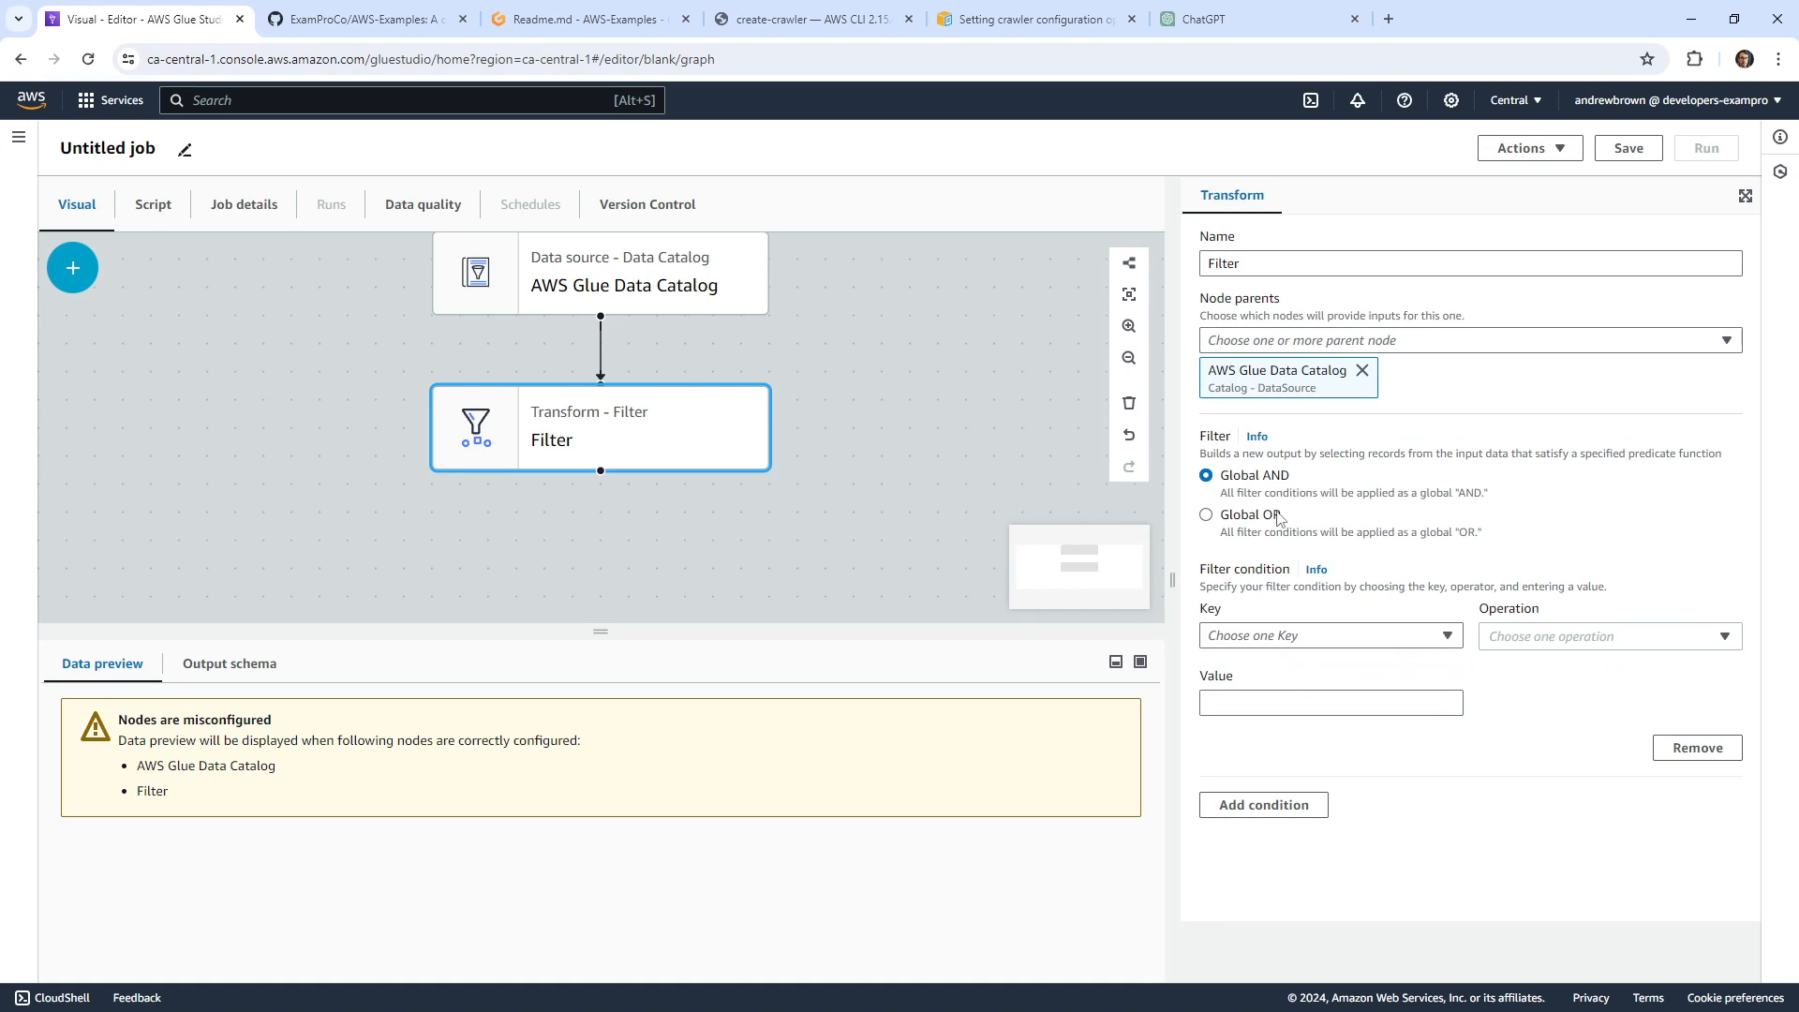
click(1309, 639)
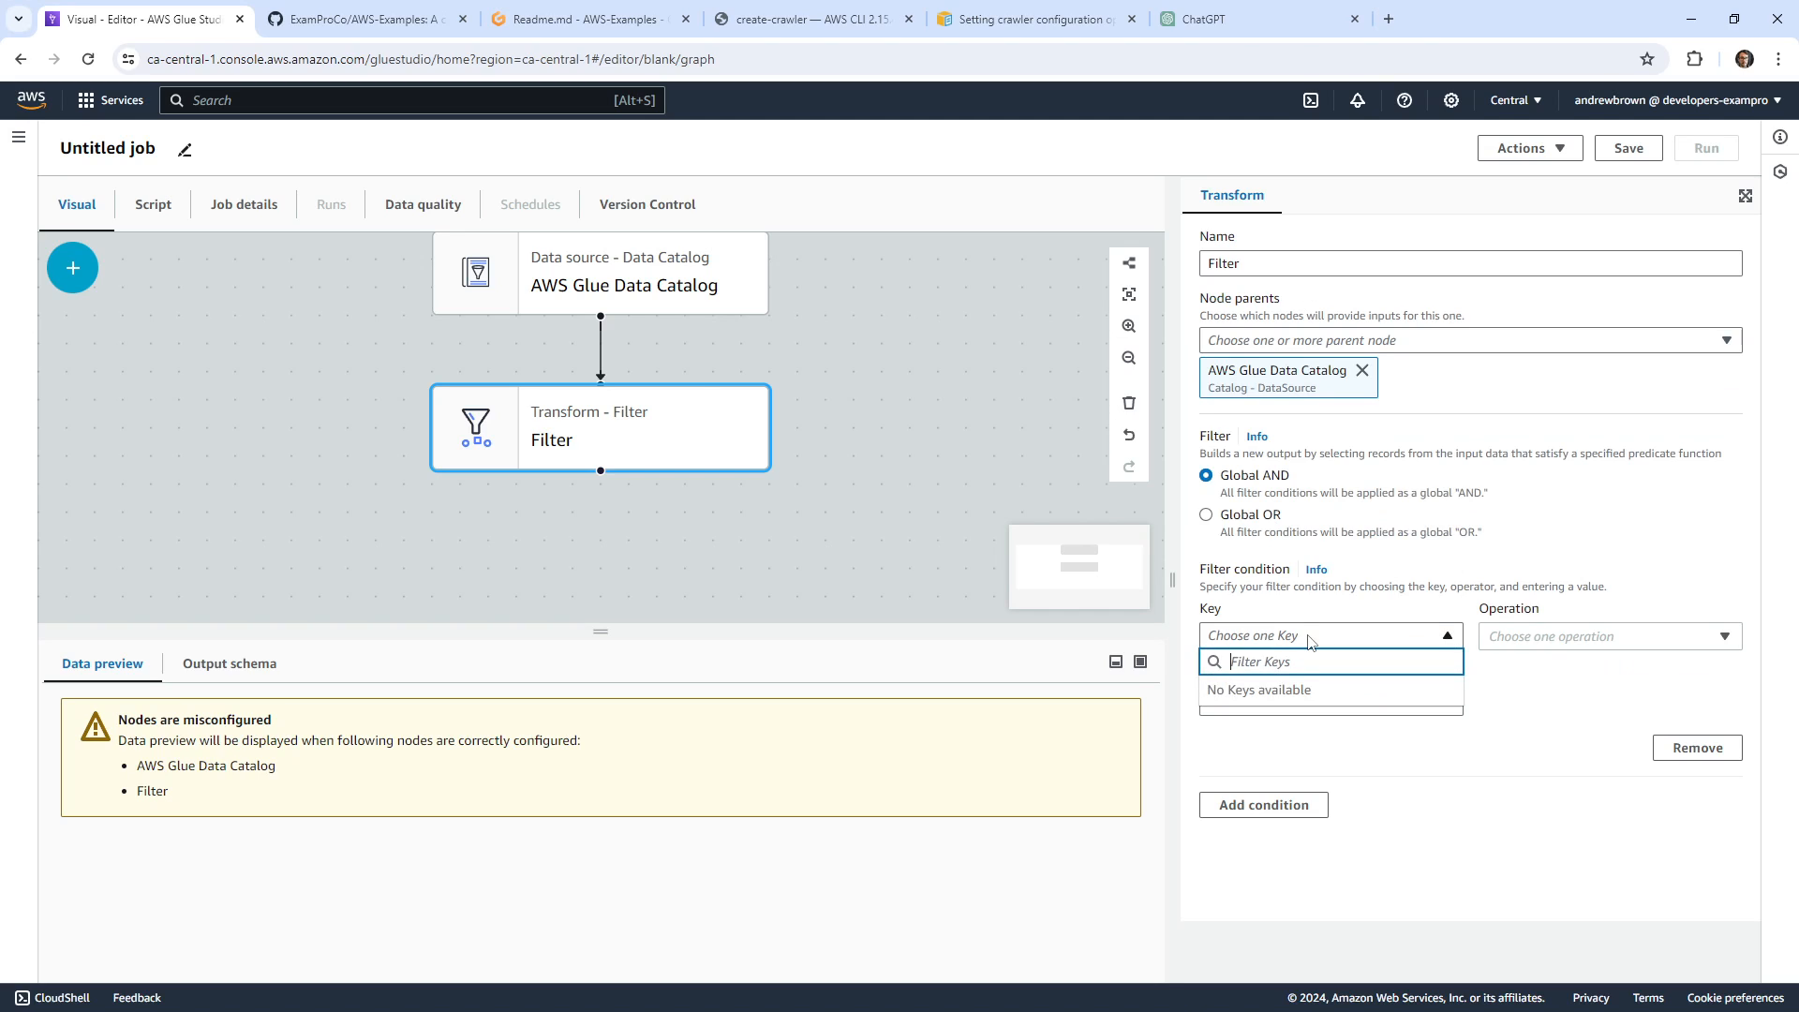
click(1310, 637)
Check the Filter node's warning and which nodes its data preview reports as misconfigured.
click(1330, 262)
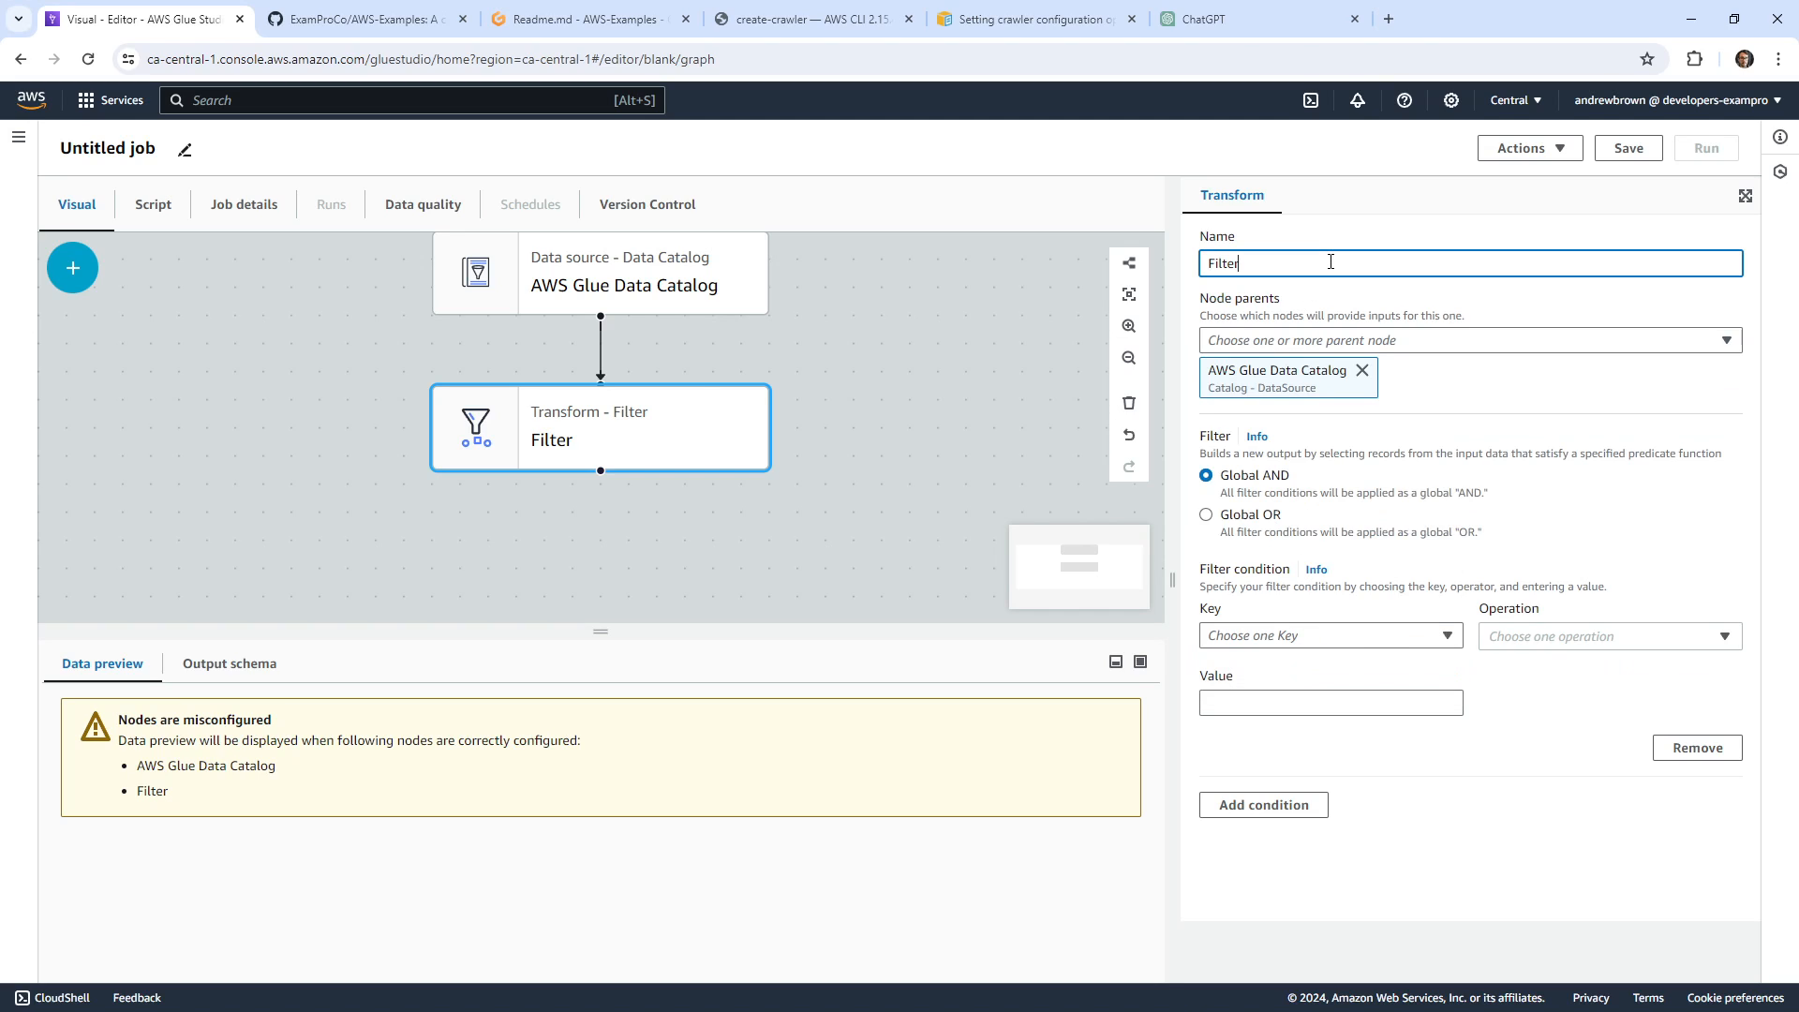
click(1475, 309)
click(866, 418)
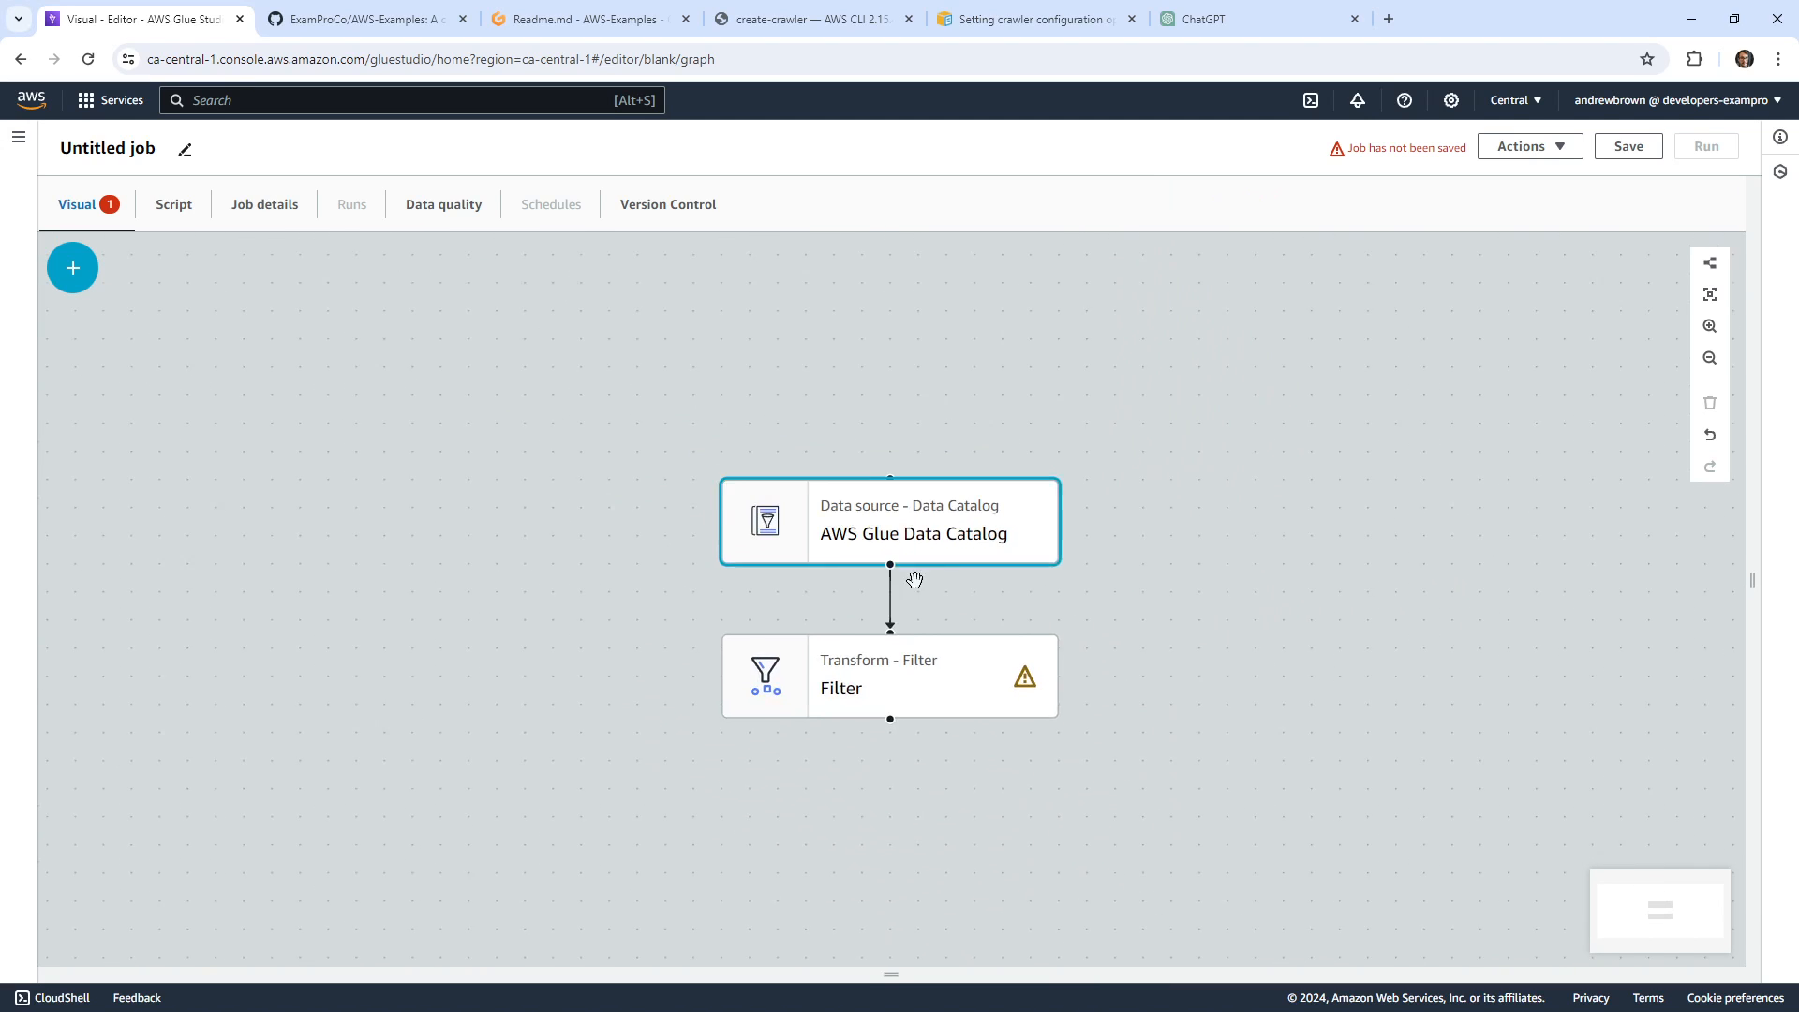
click(1026, 678)
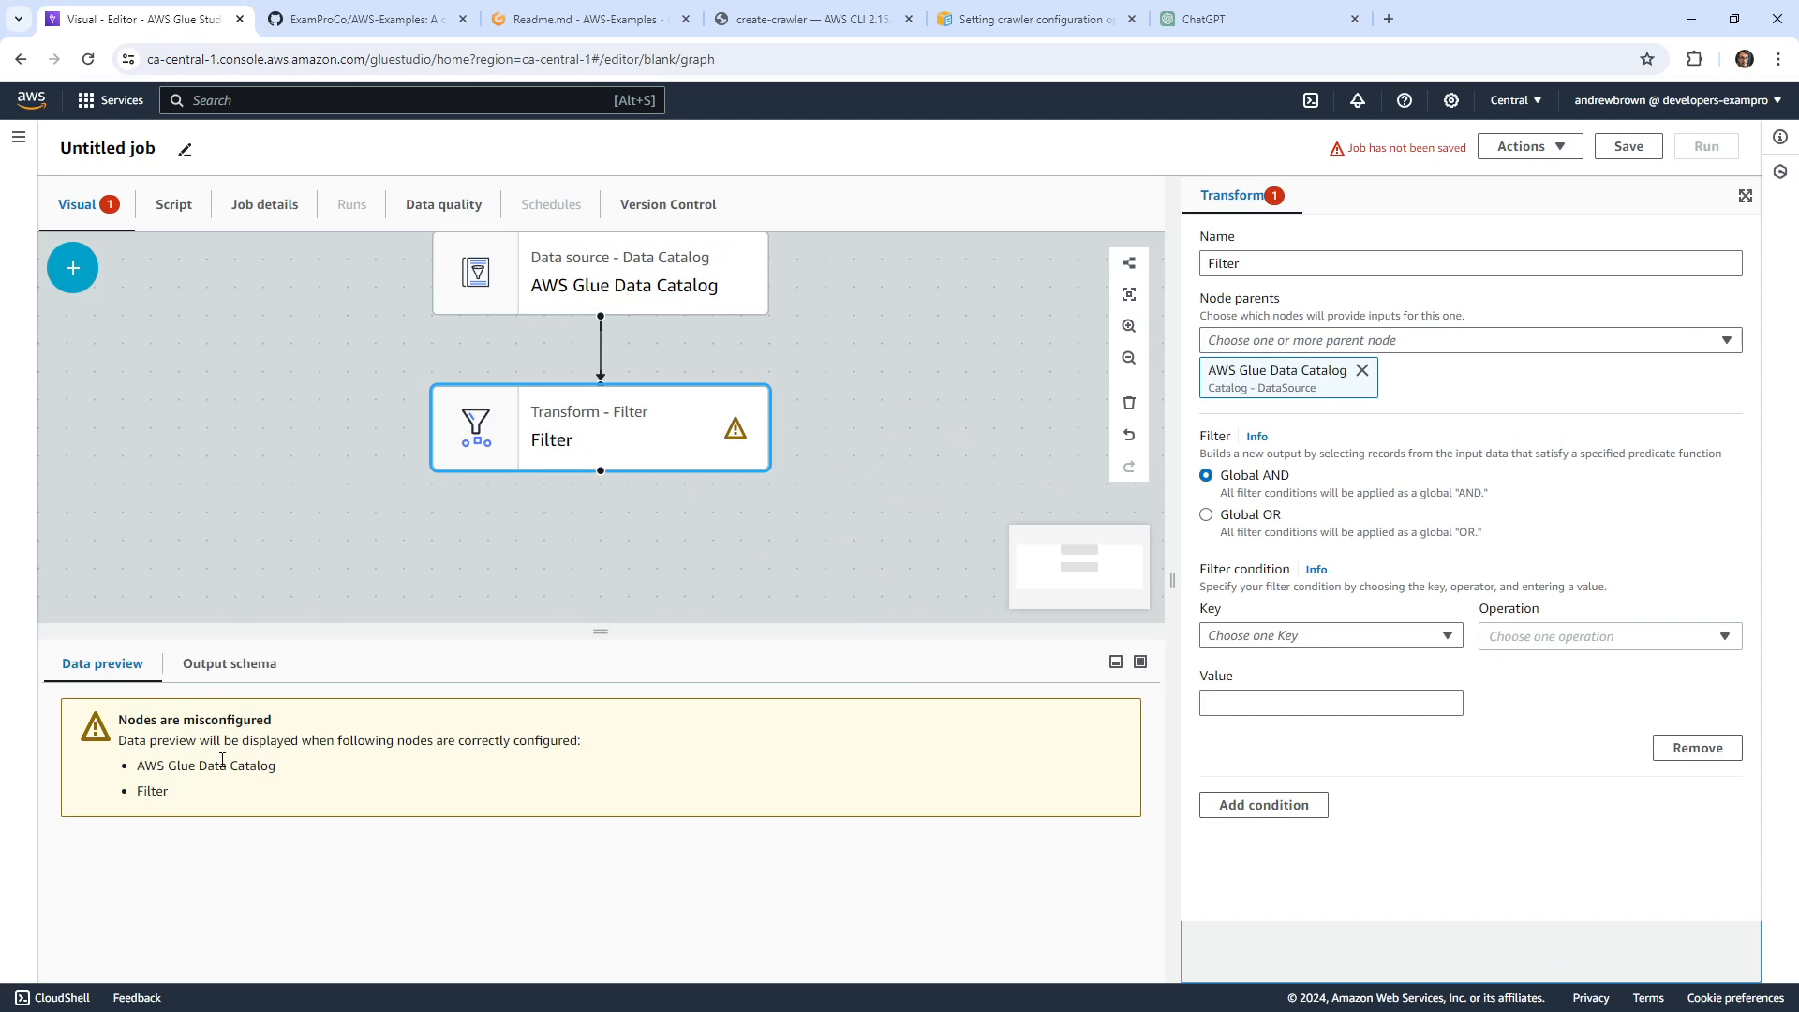
scroll(343, 459, up, 2)
scroll(678, 401, down, 2)
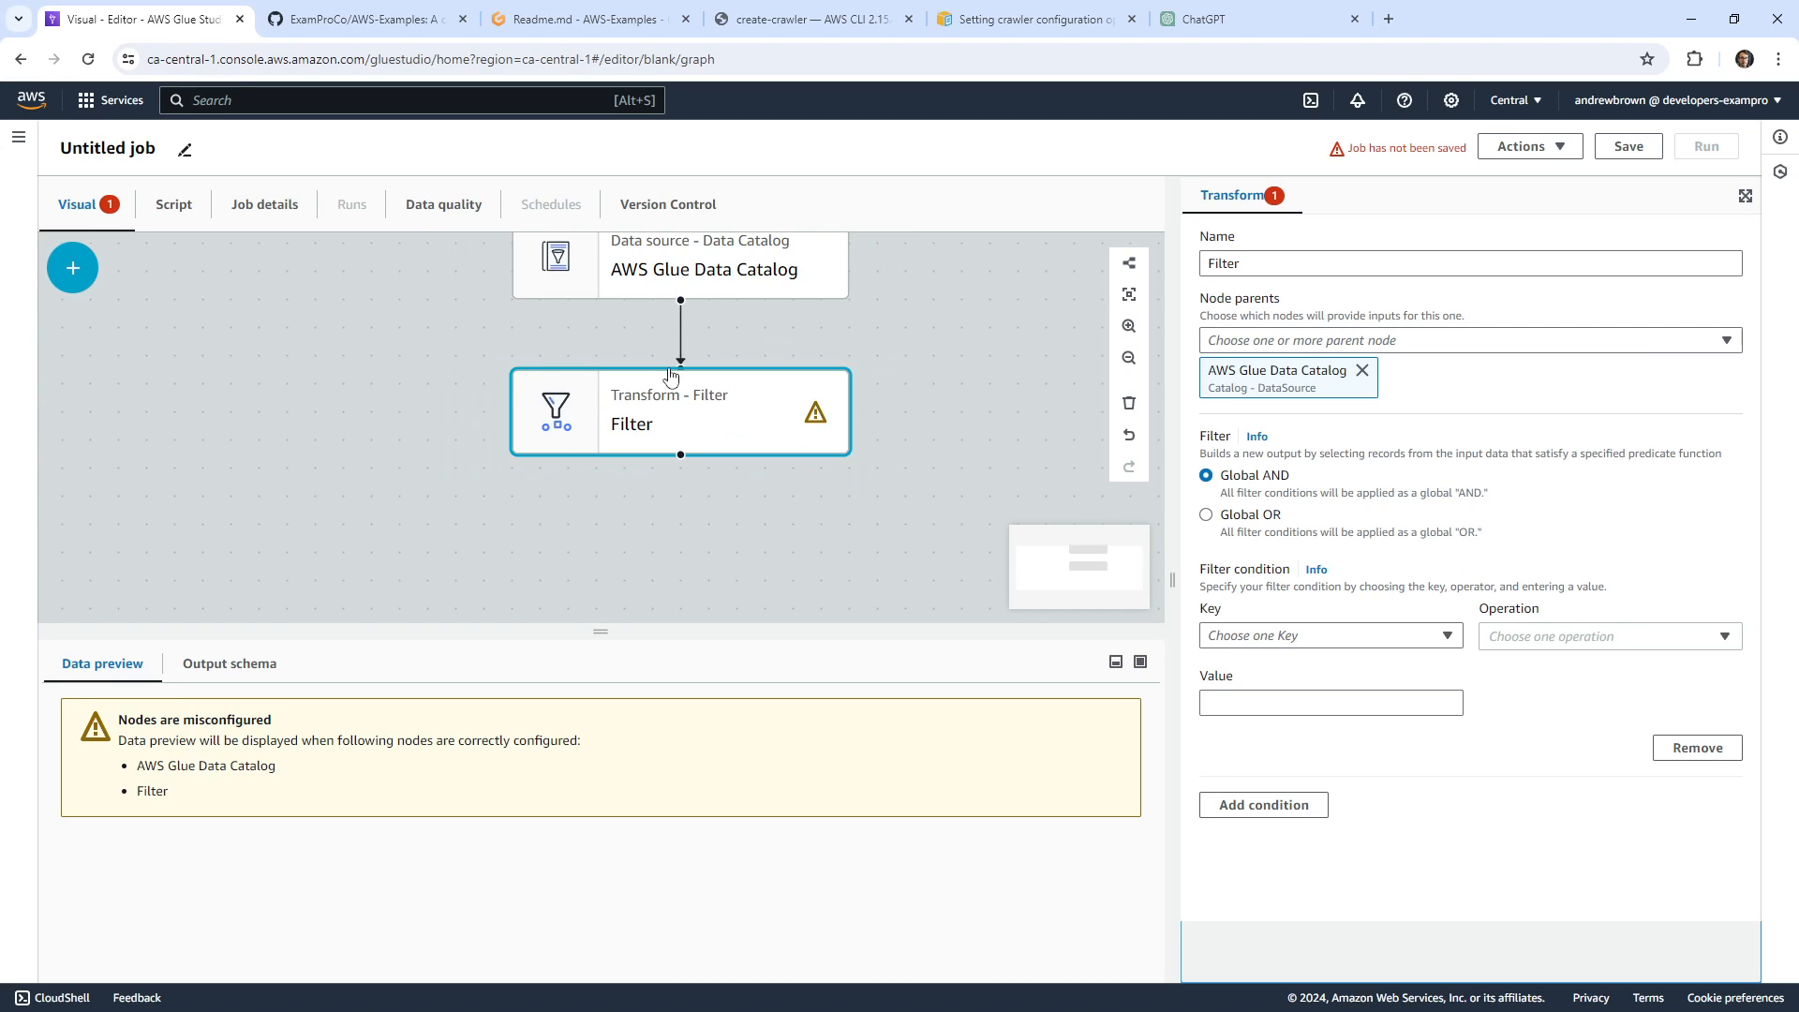
Set the AWS Glue Data Catalog source node's database to mydatabase.
click(735, 278)
click(1365, 358)
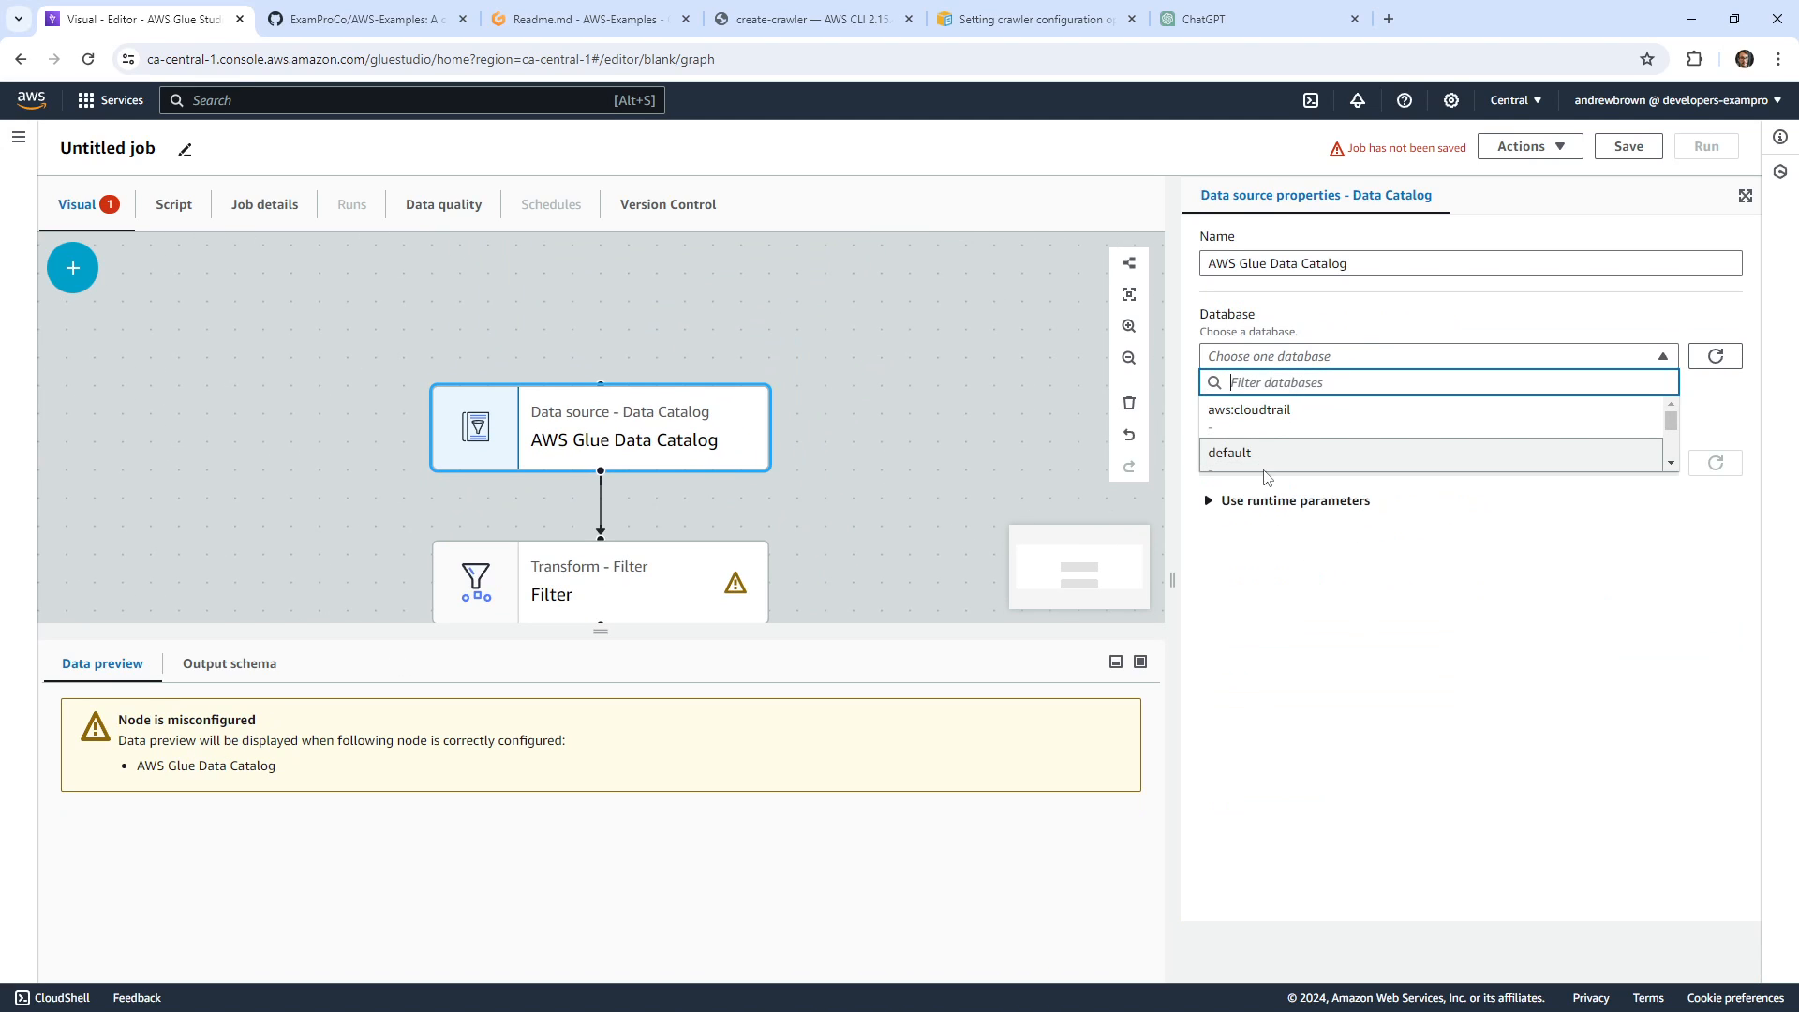
click(1268, 455)
click(1303, 362)
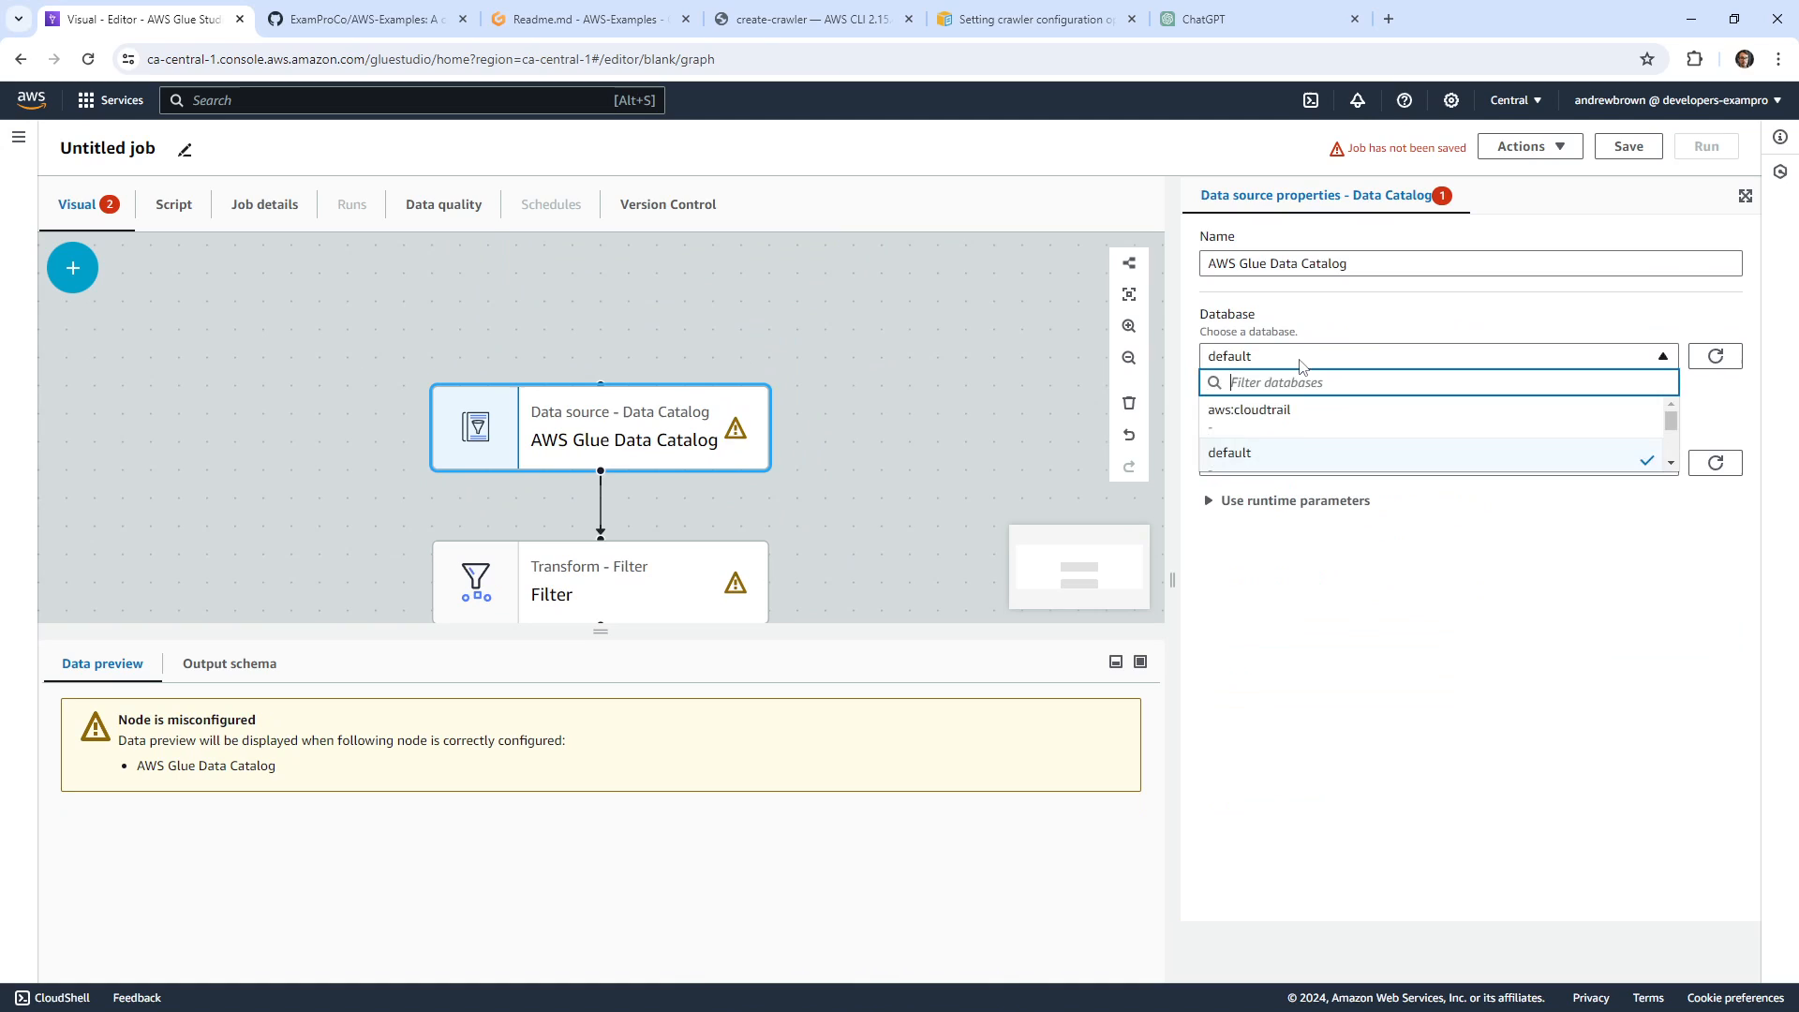
scroll(1305, 436, down, 2)
scroll(1304, 459, up, 2)
scroll(1303, 459, down, 2)
click(1278, 417)
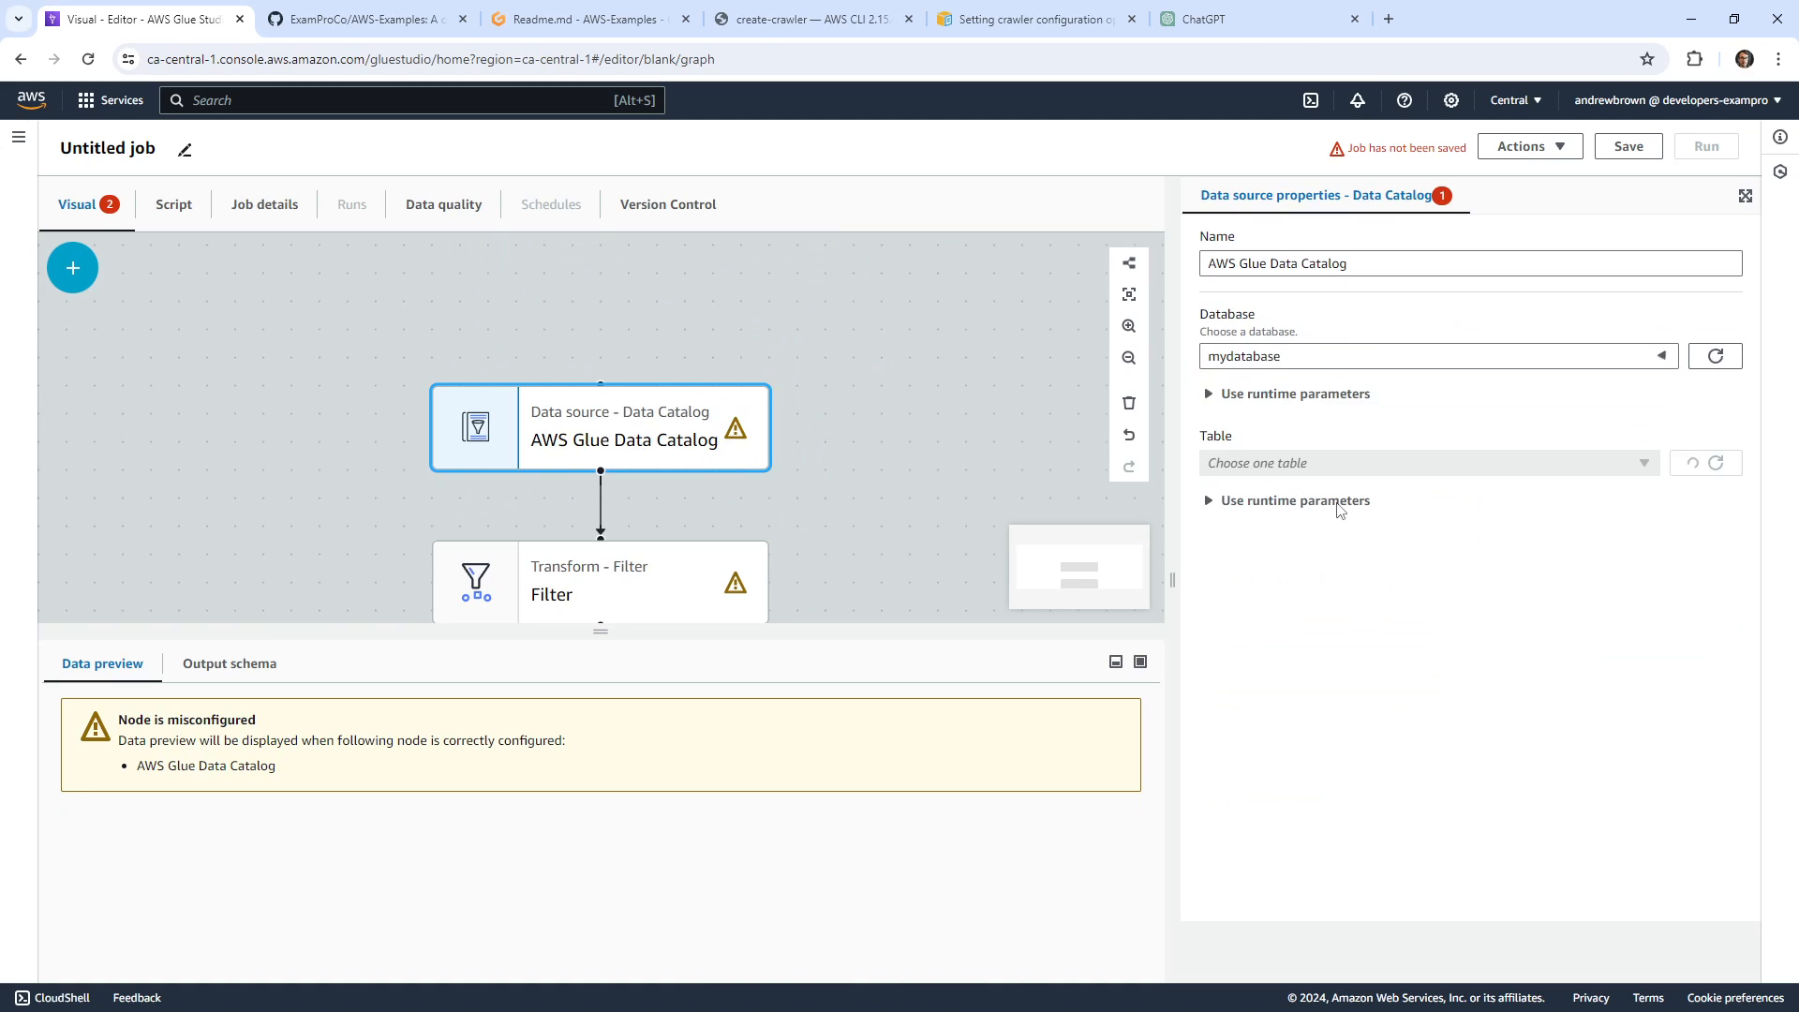
Choose data as the table for the AWS Glue Data Catalog source node.
click(1497, 461)
click(1498, 459)
click(1478, 462)
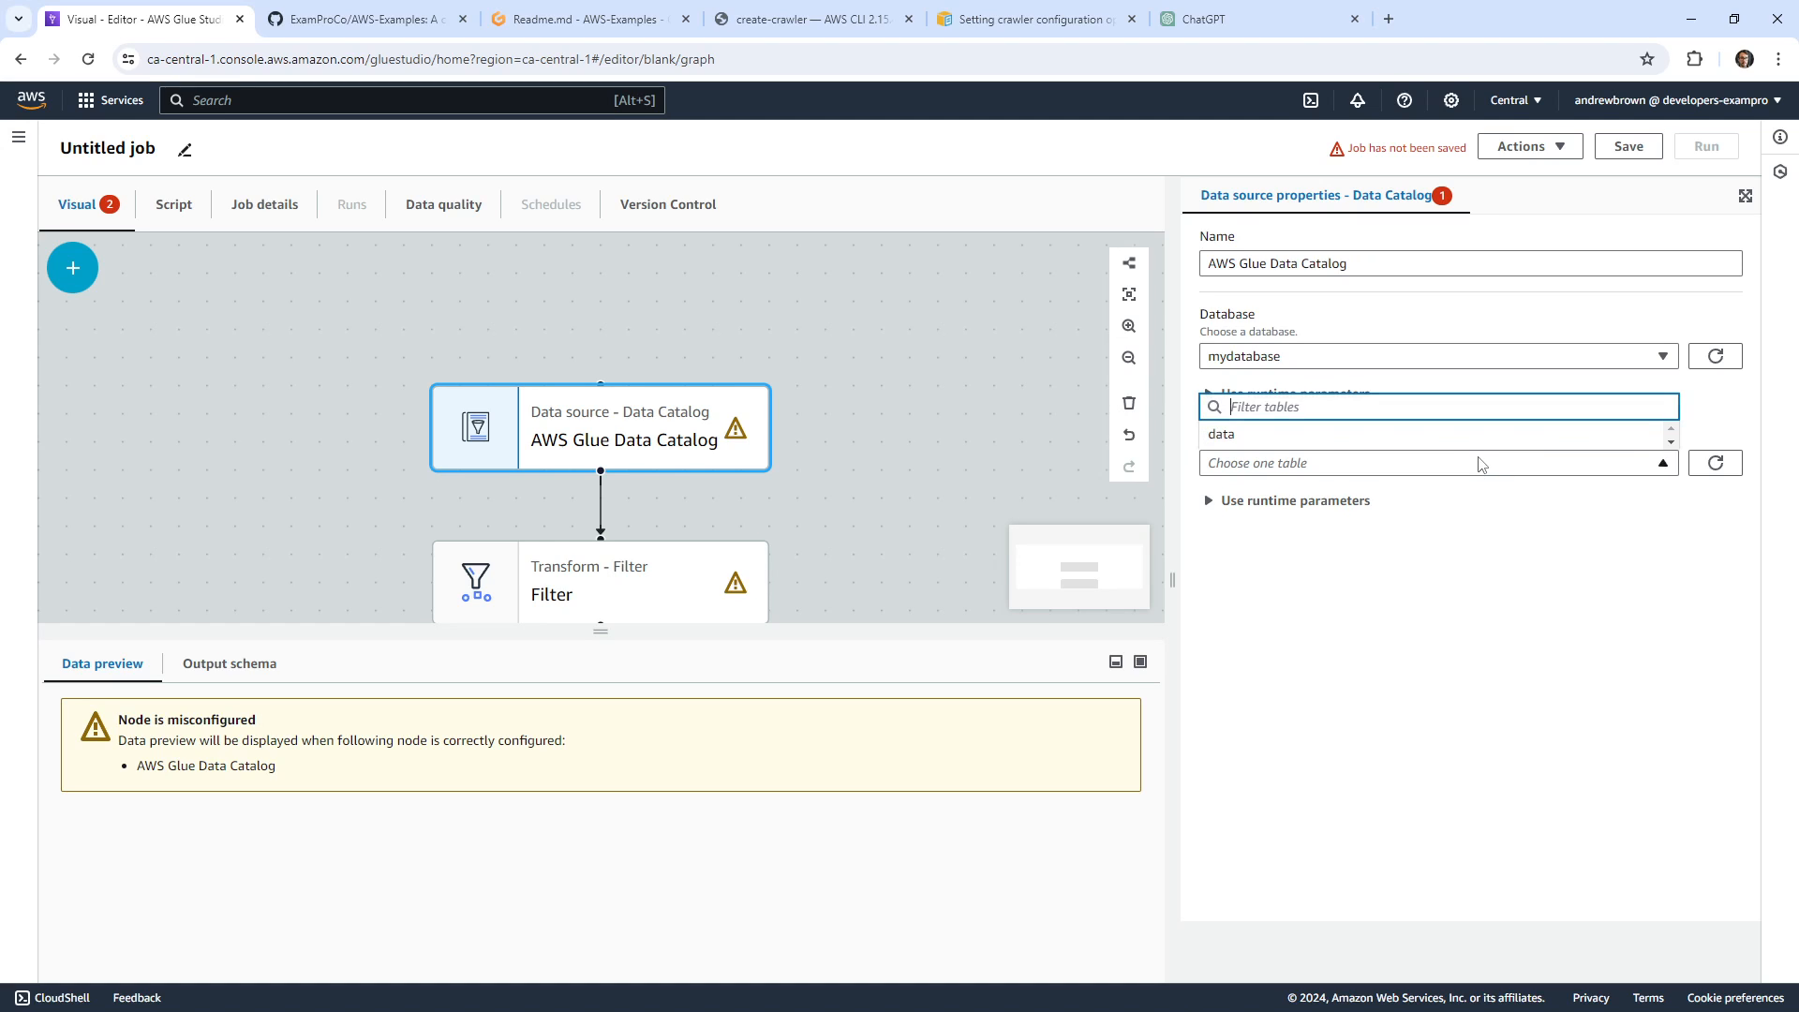
click(1307, 433)
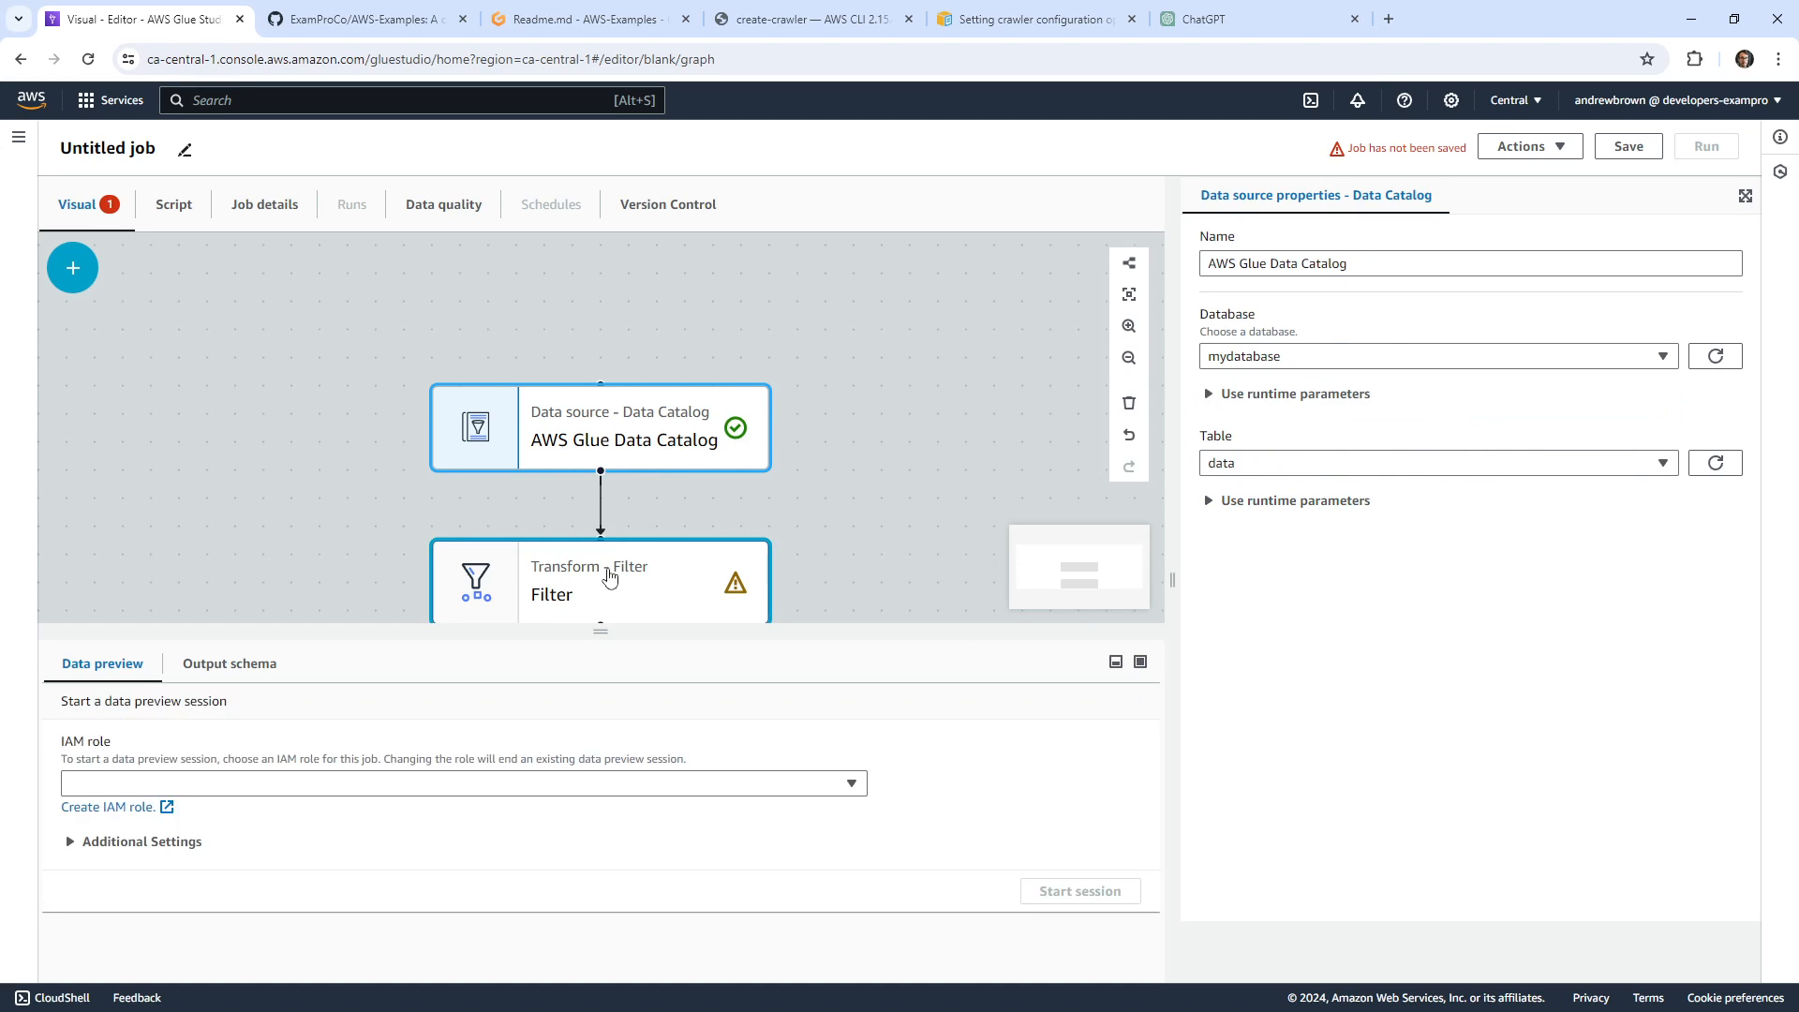
Set the key of the Filter node's condition to city.
click(722, 581)
click(1326, 647)
click(1337, 645)
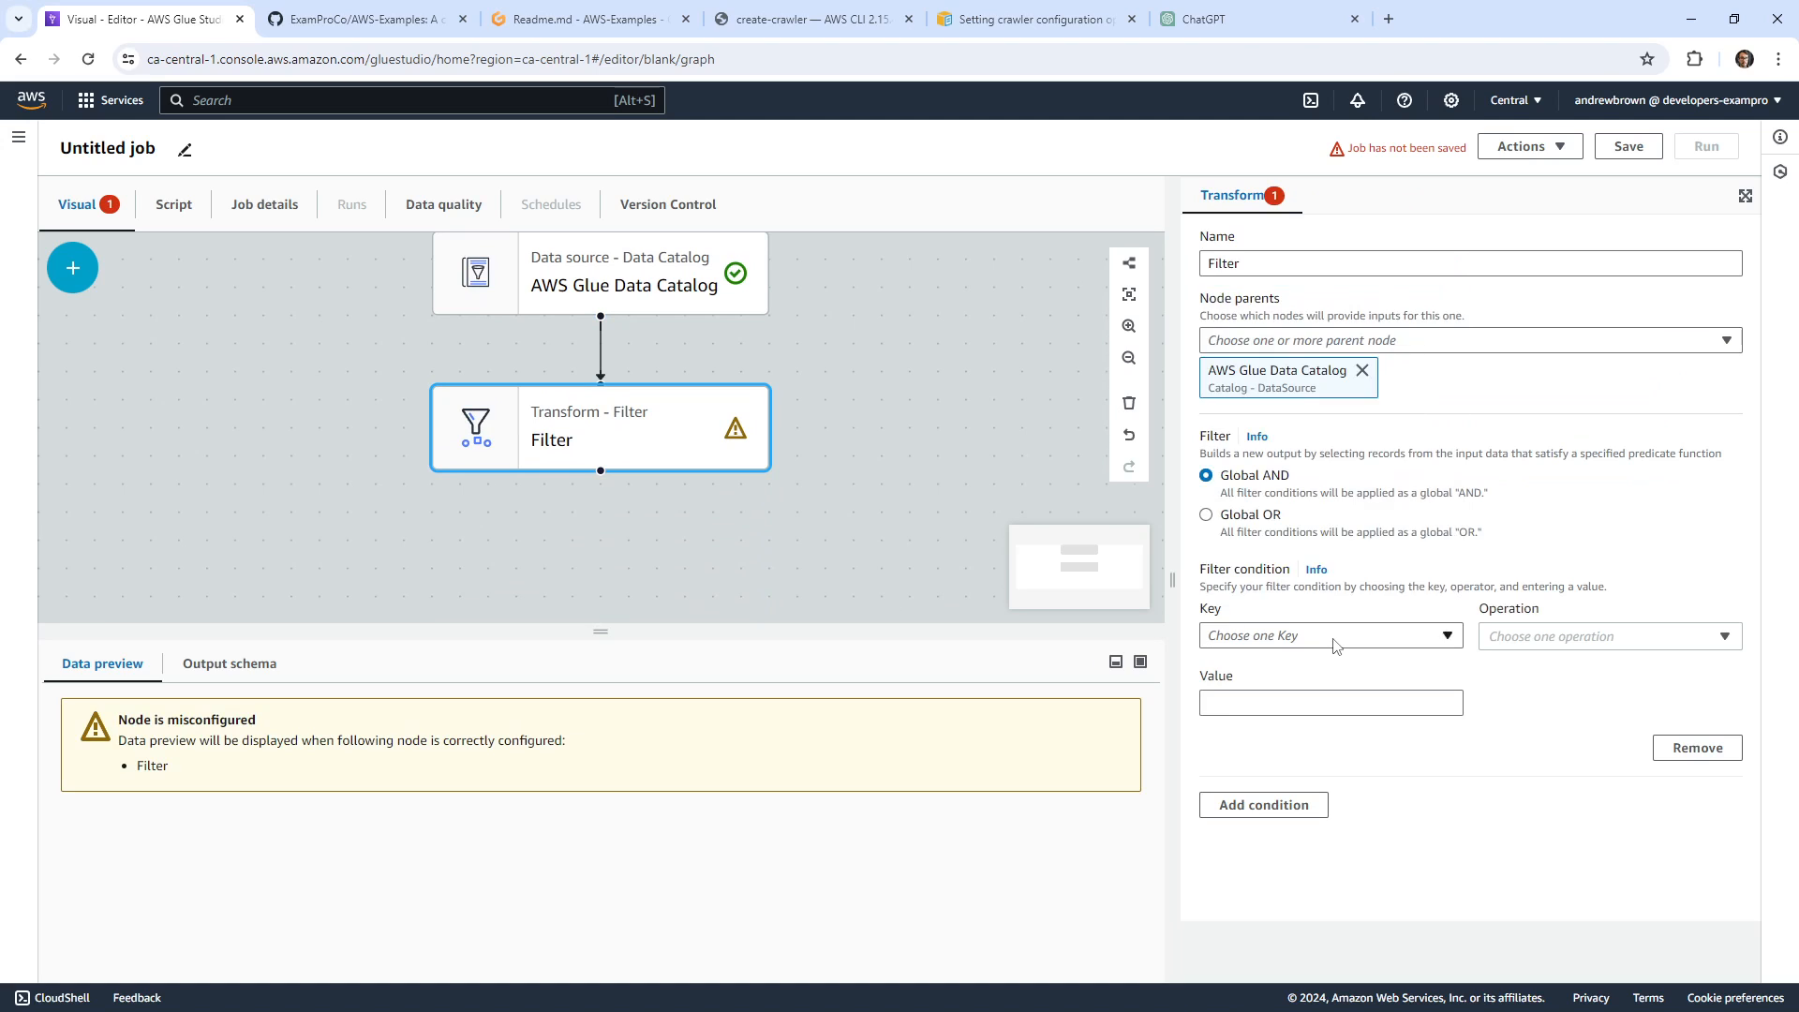
click(1334, 646)
click(1301, 401)
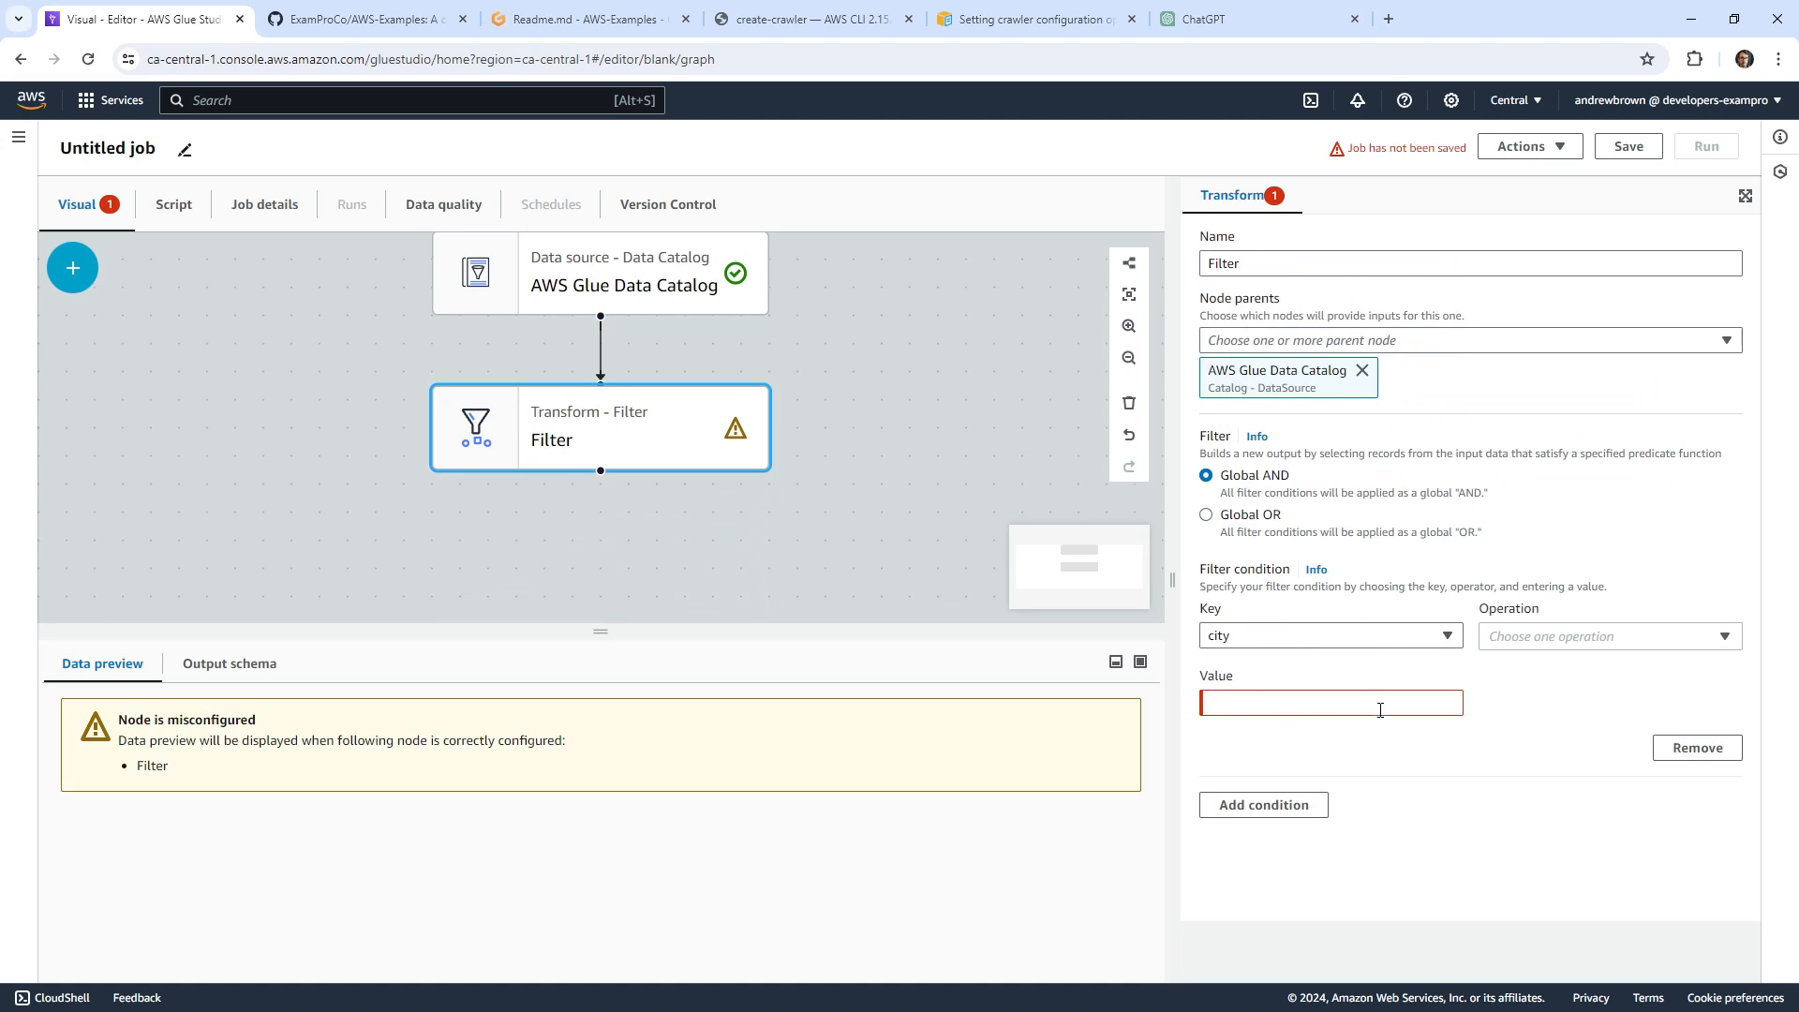
Switch to the Gitpod workspace and open the large vehicle.csv file from the glue/data-catalog data folder anyway.
click(563, 21)
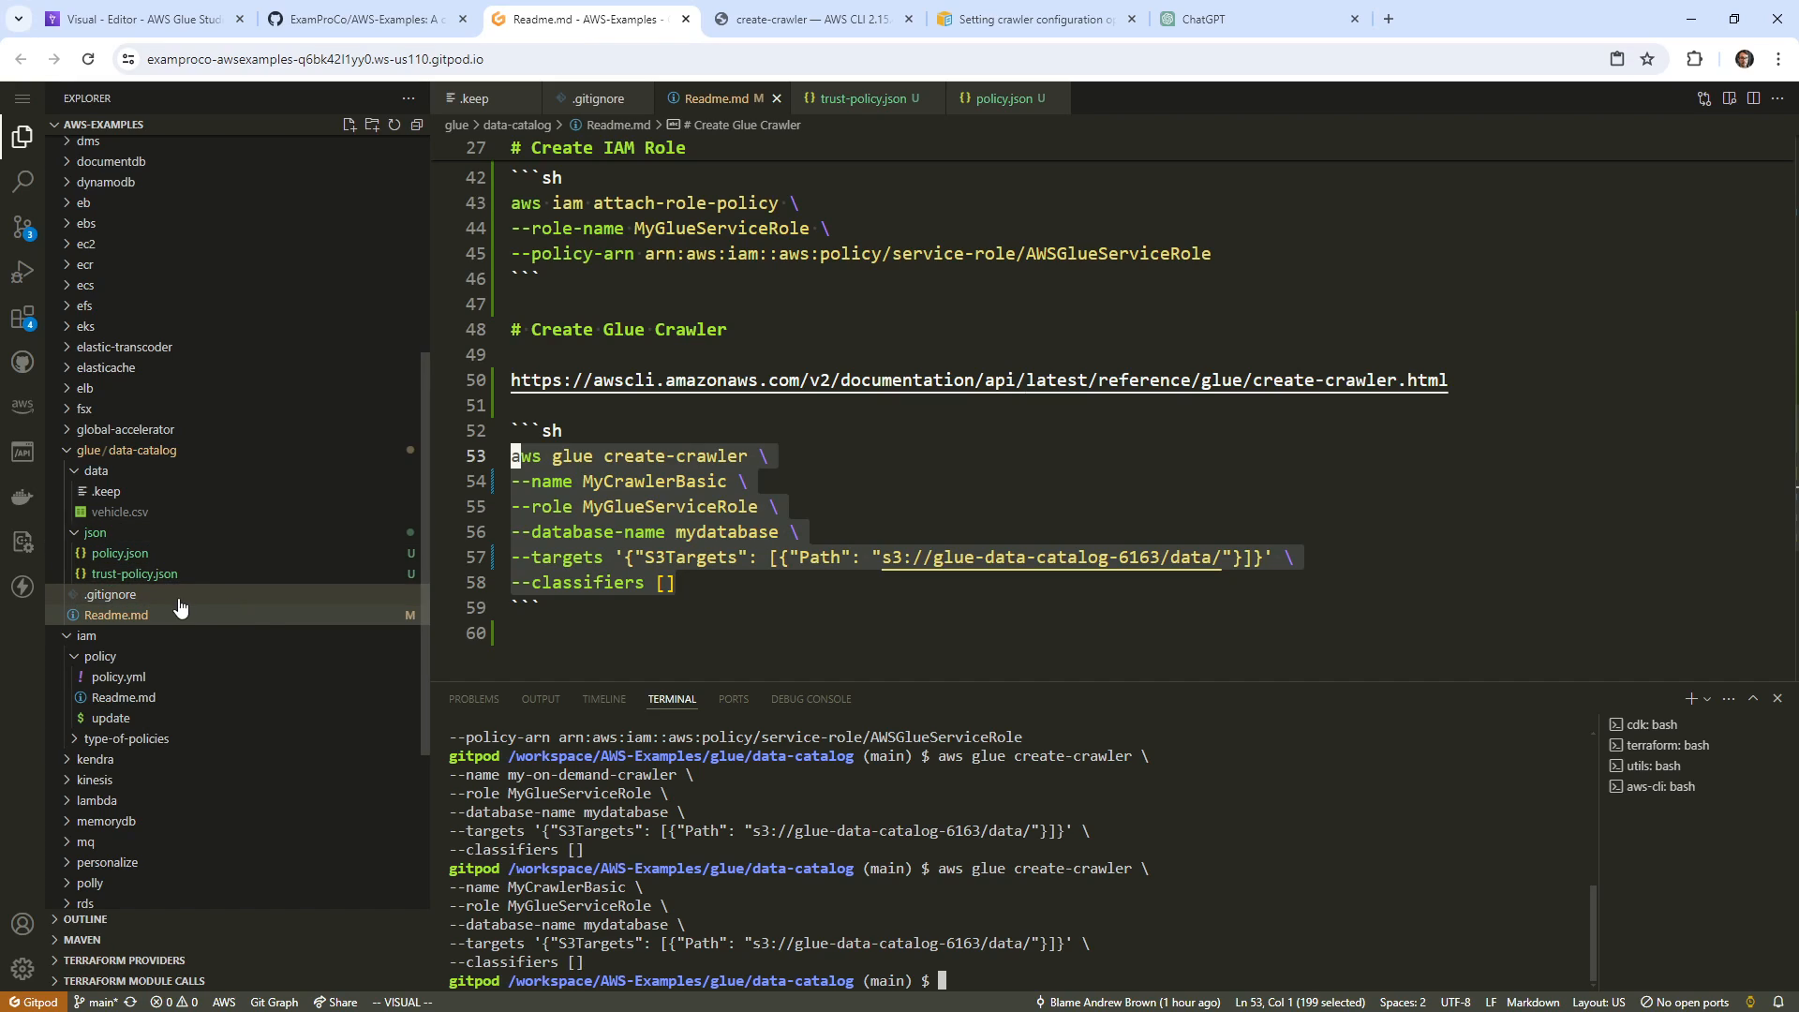
click(185, 514)
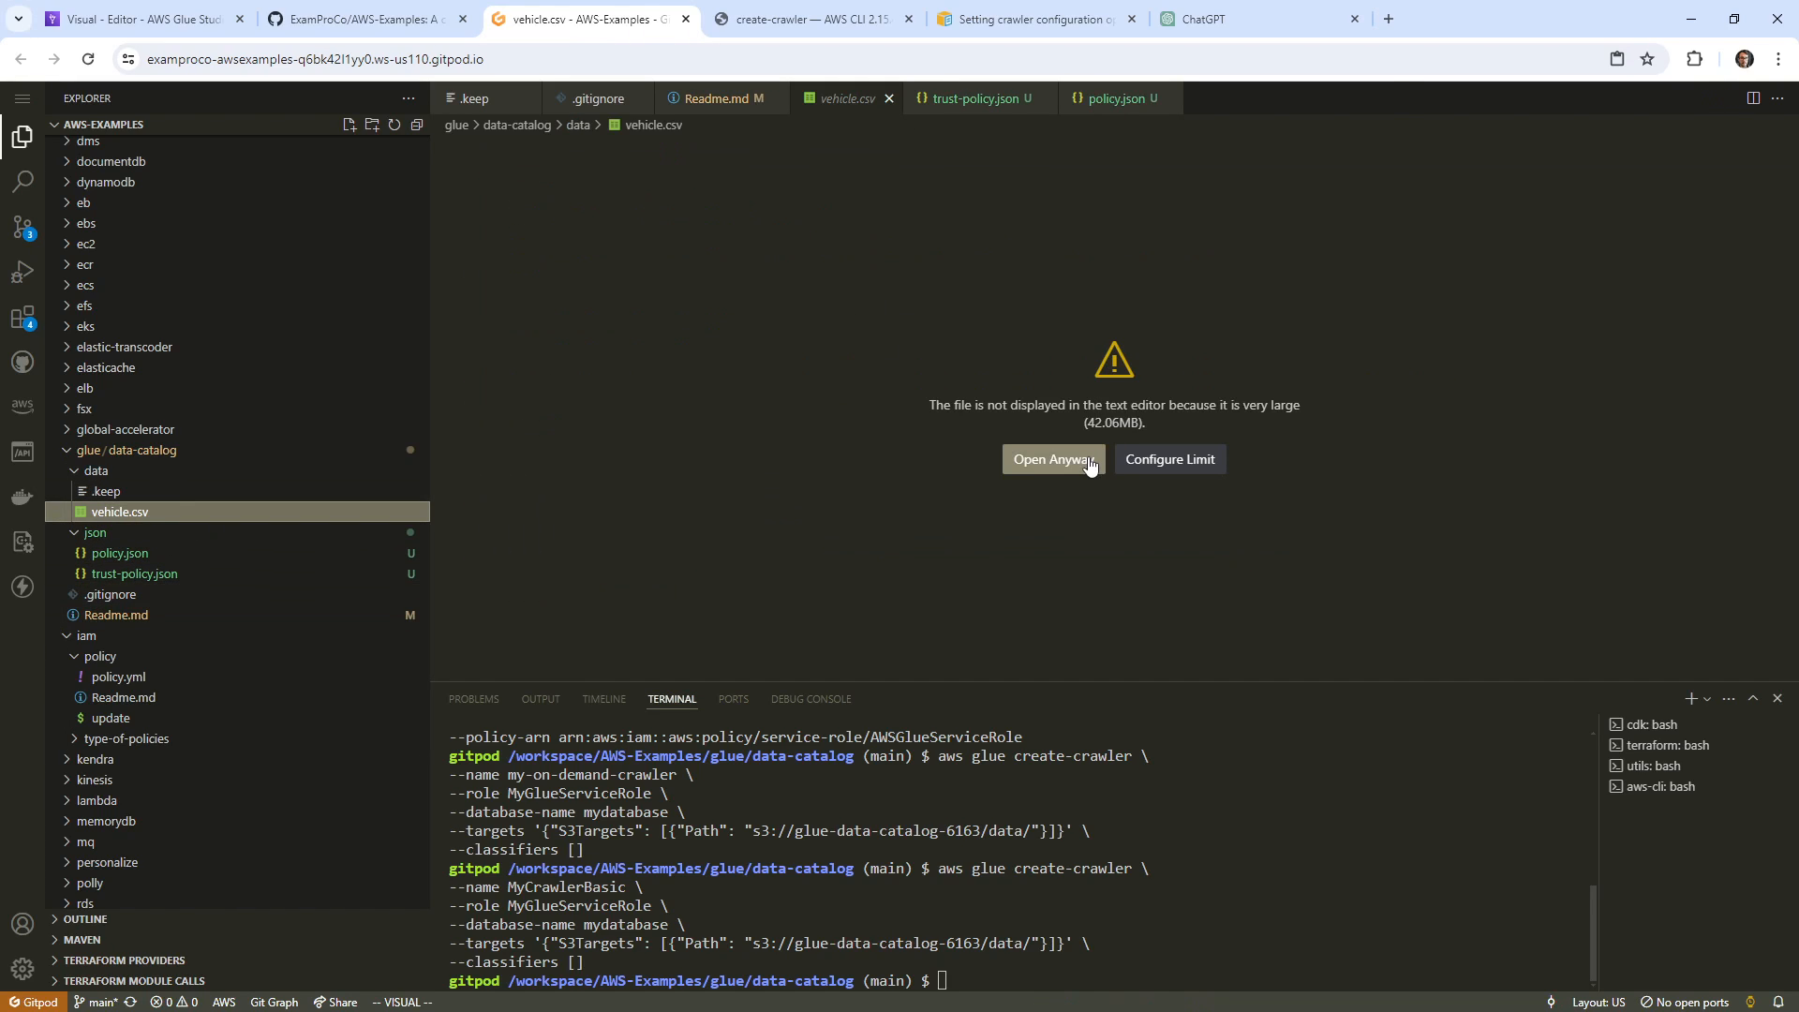
click(1053, 460)
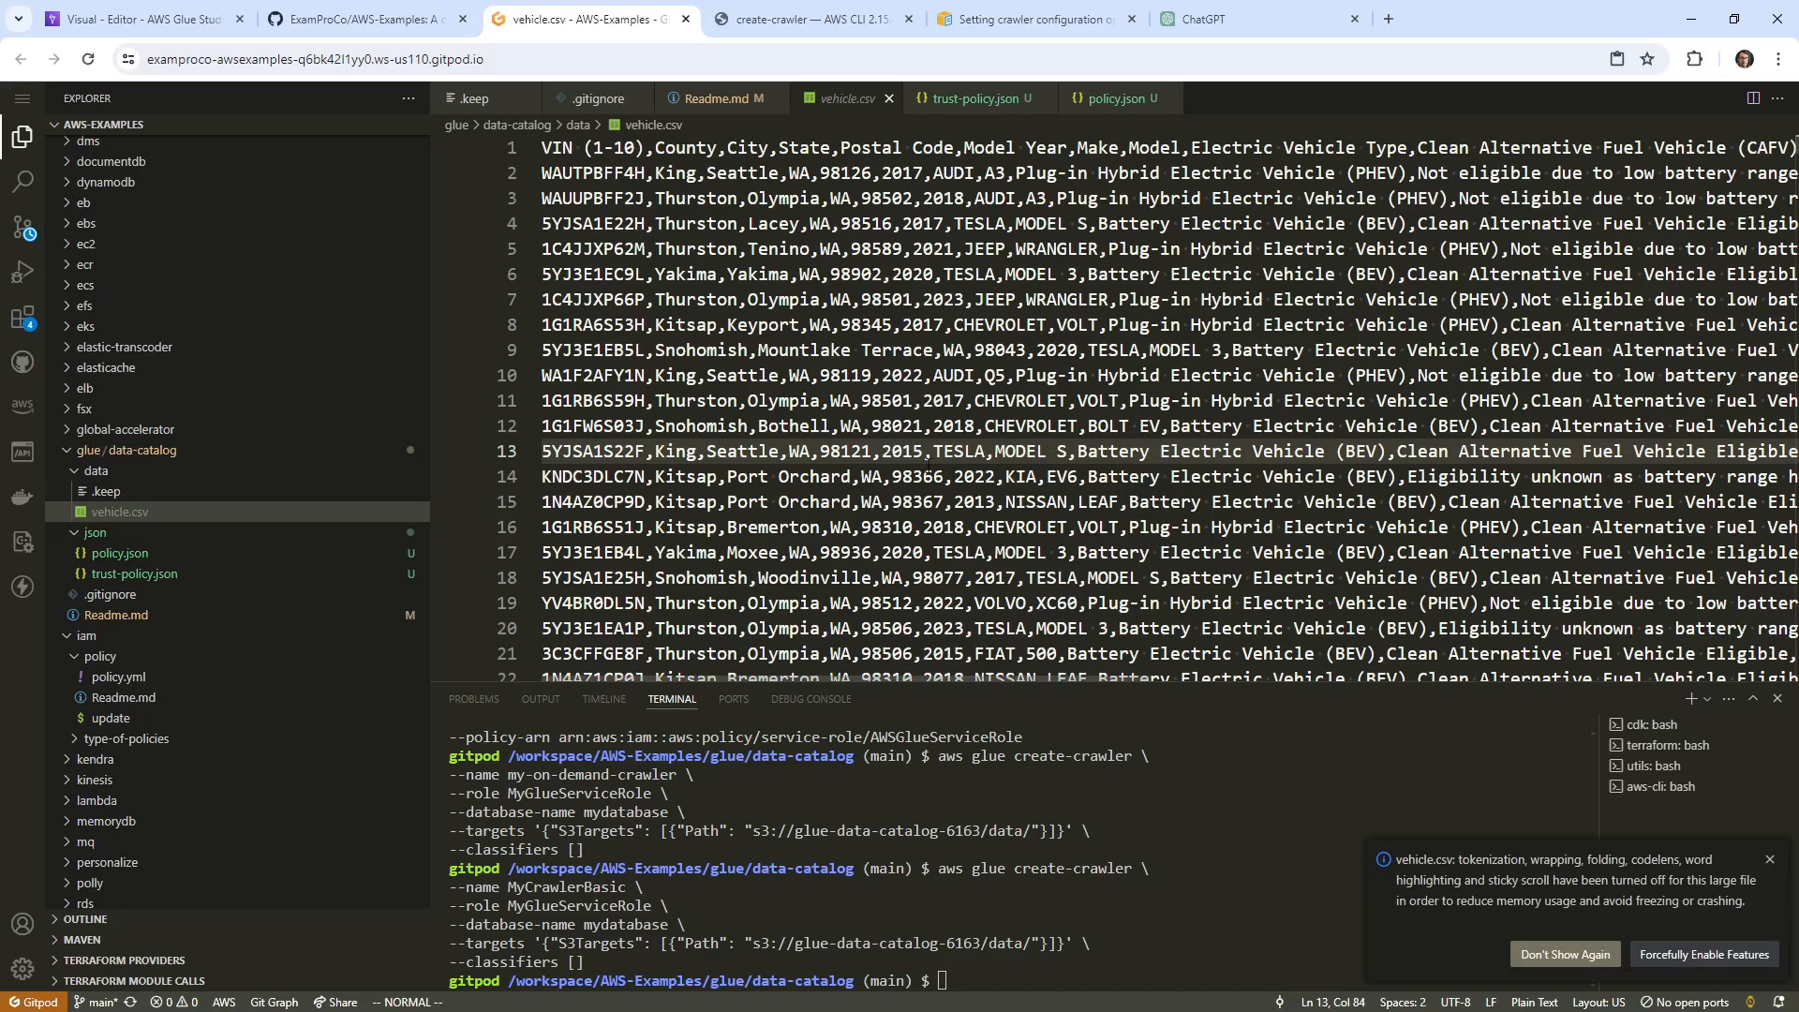
Look through the City column of vehicle.csv for a city name suitable for the filter.
scroll(803, 350, down, 5)
scroll(834, 536, down, 4)
scroll(835, 536, up, 10)
double_click(771, 602)
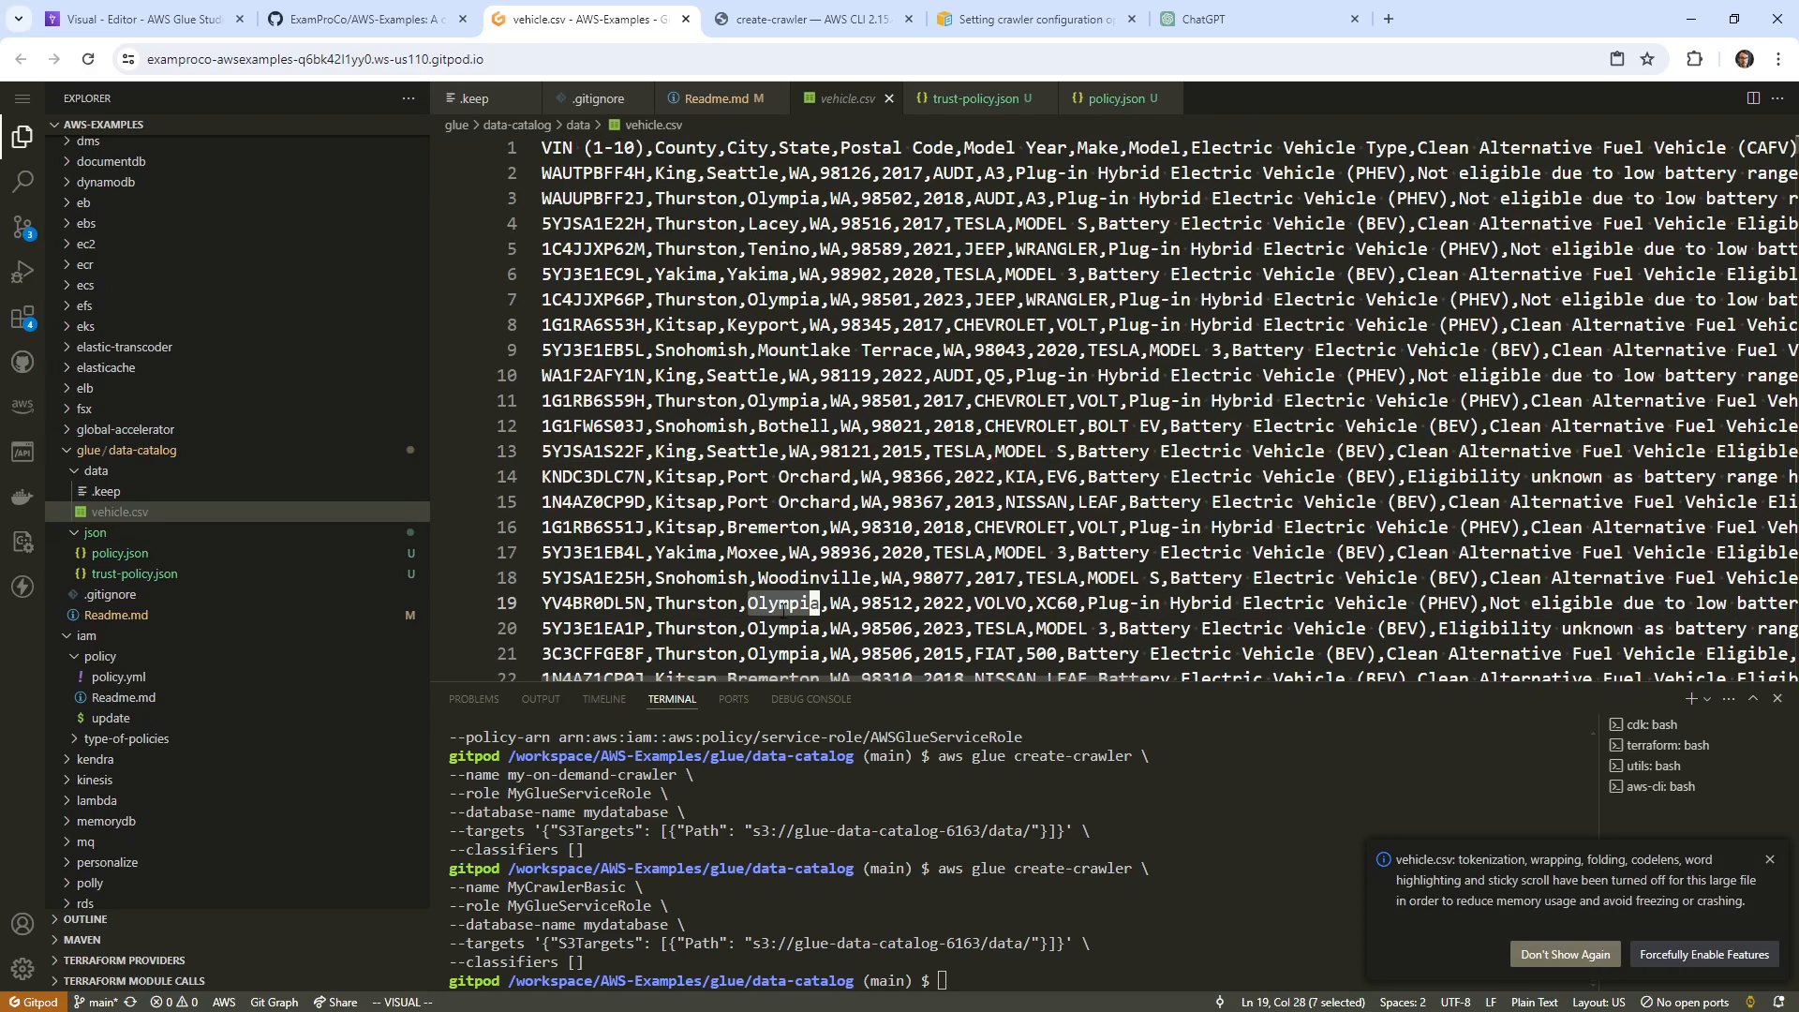
click(742, 148)
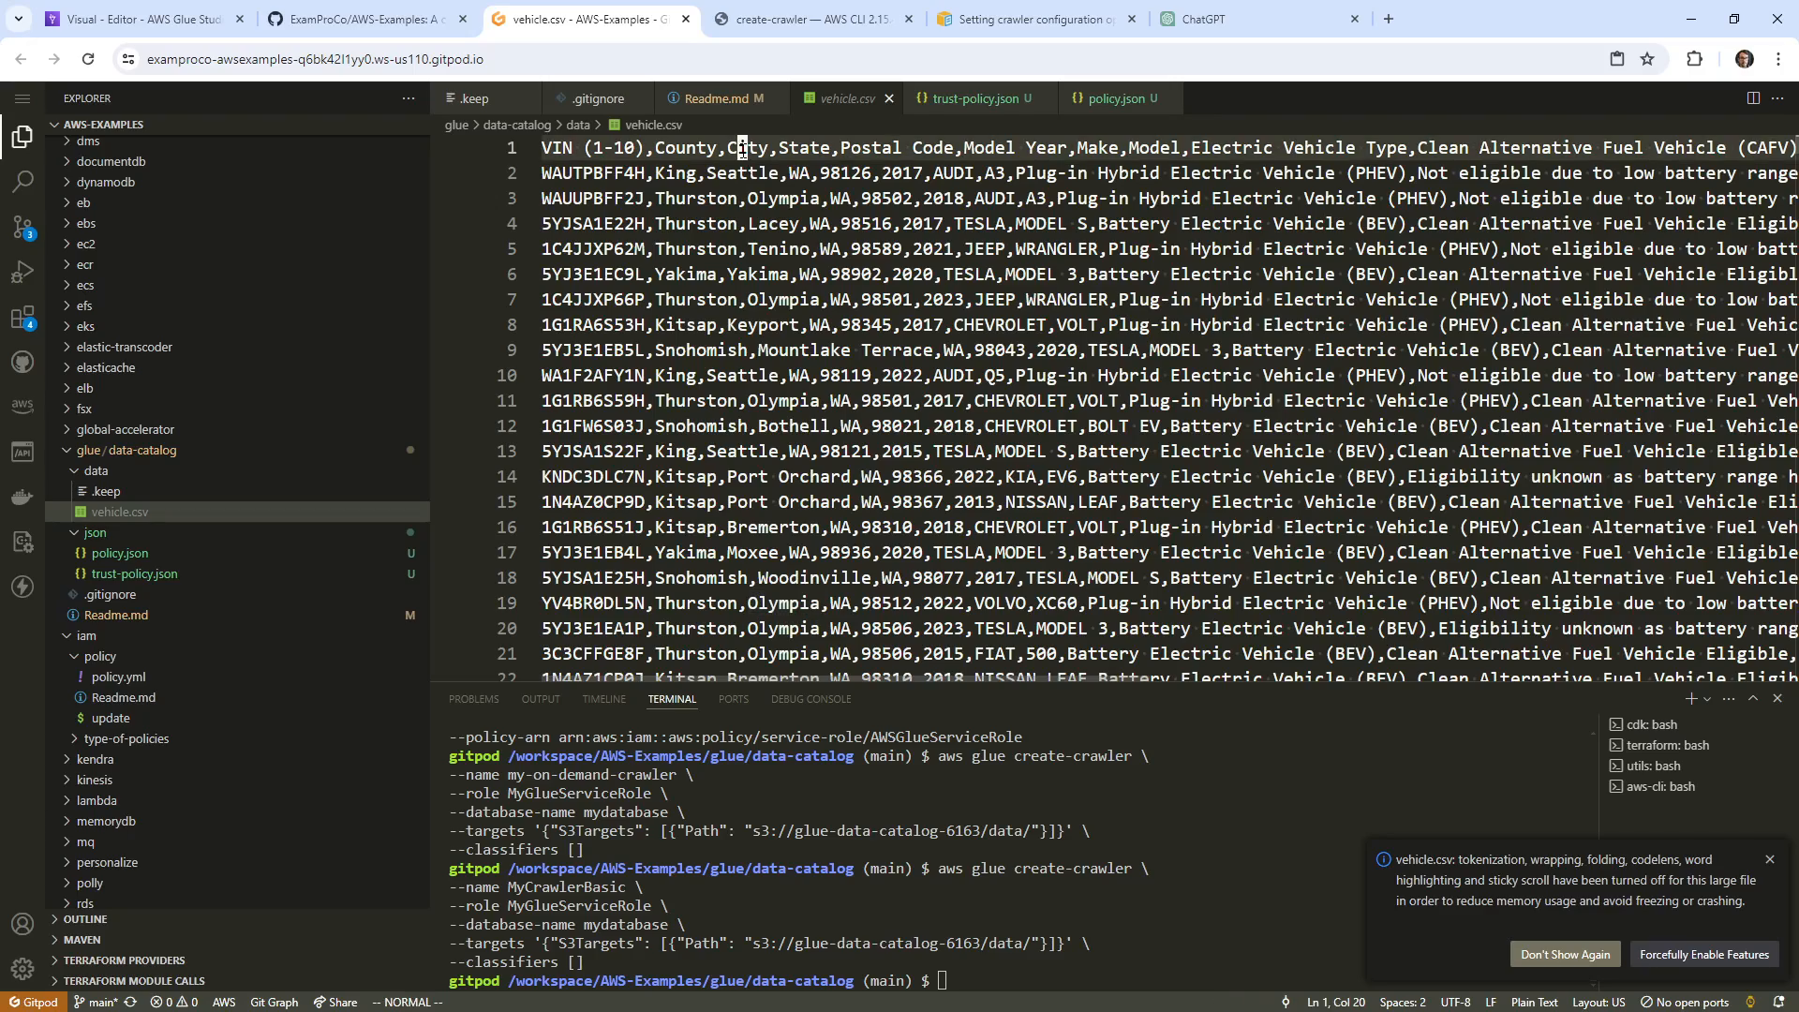
double_click(698, 603)
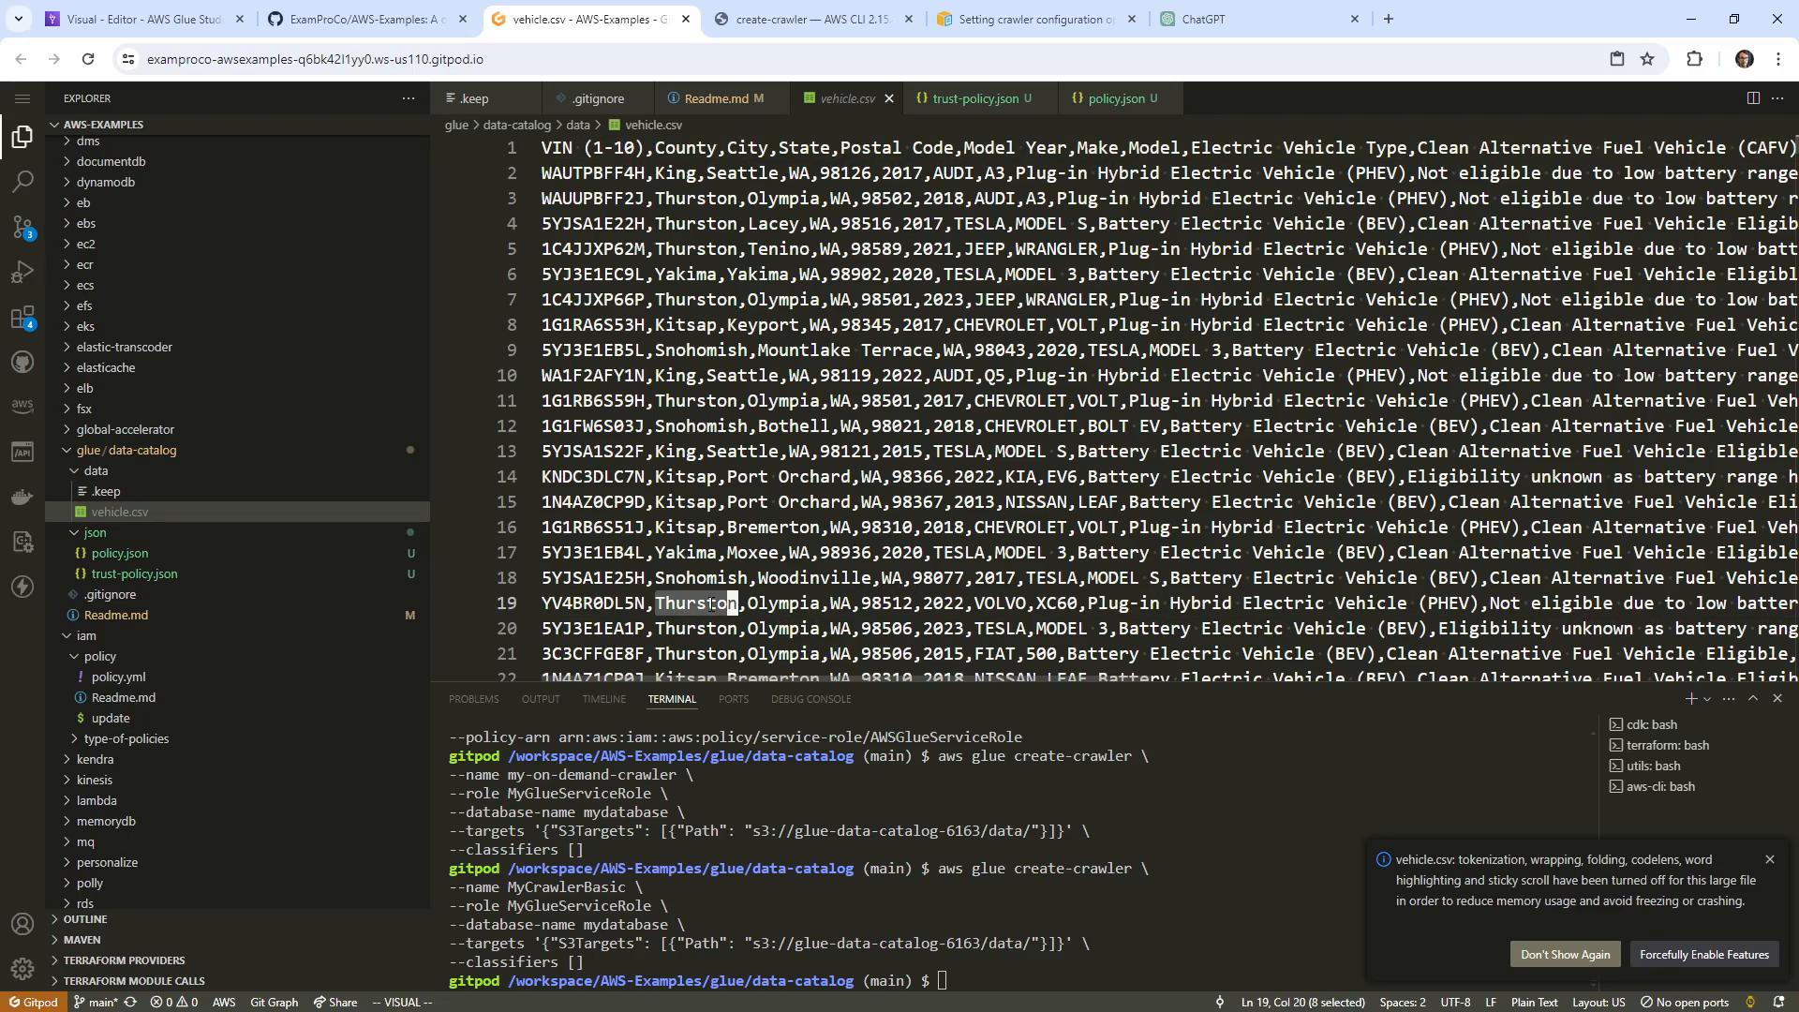
scroll(712, 591, down, 3)
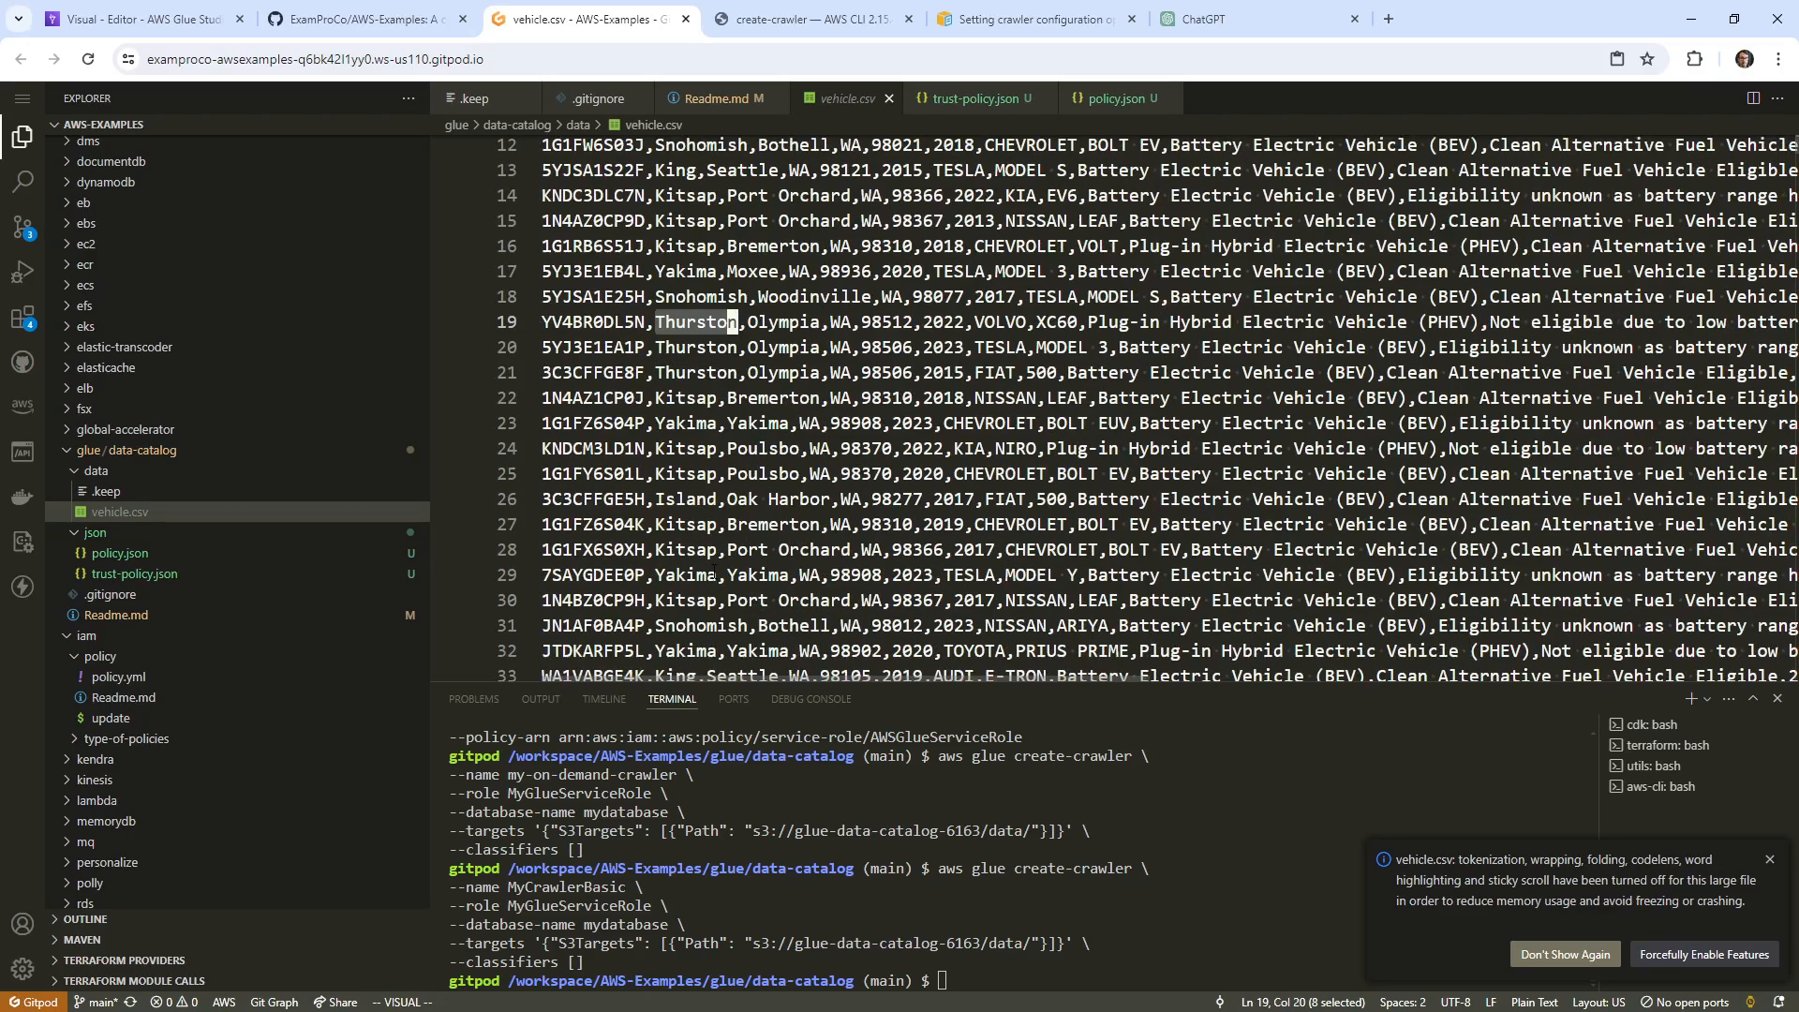
scroll(715, 572, down, 10)
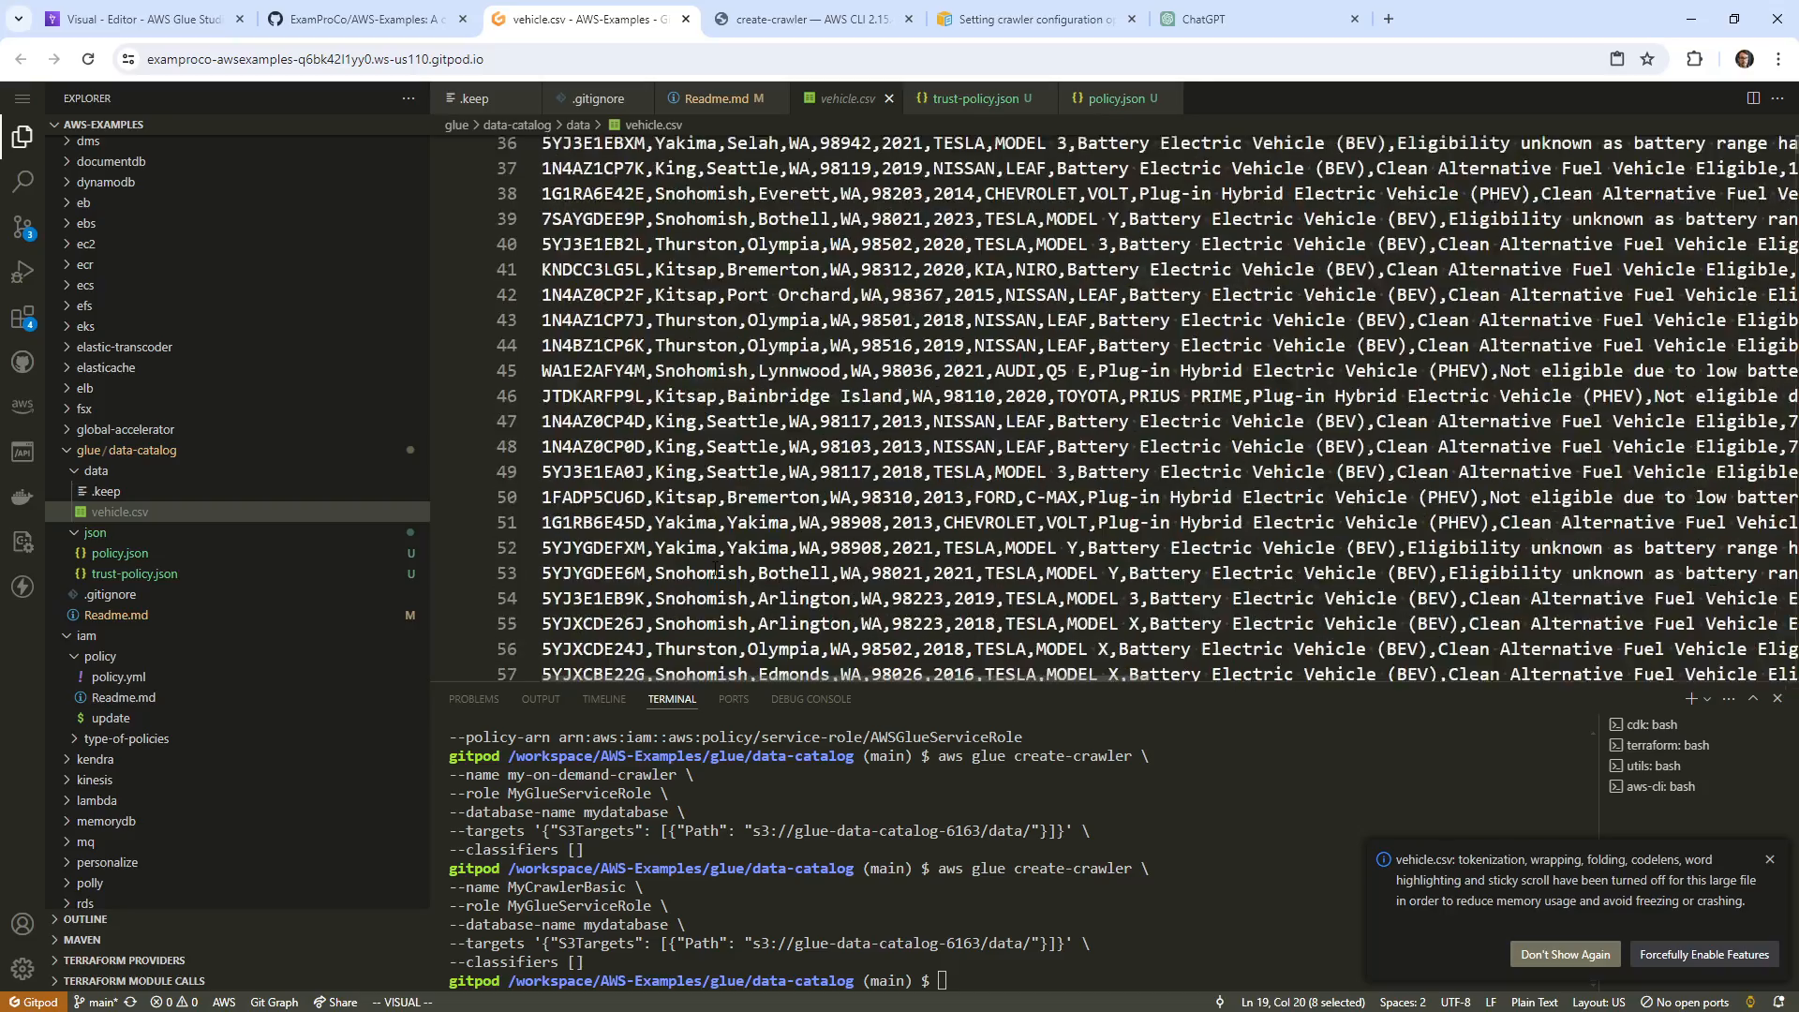
scroll(717, 570, down, 16)
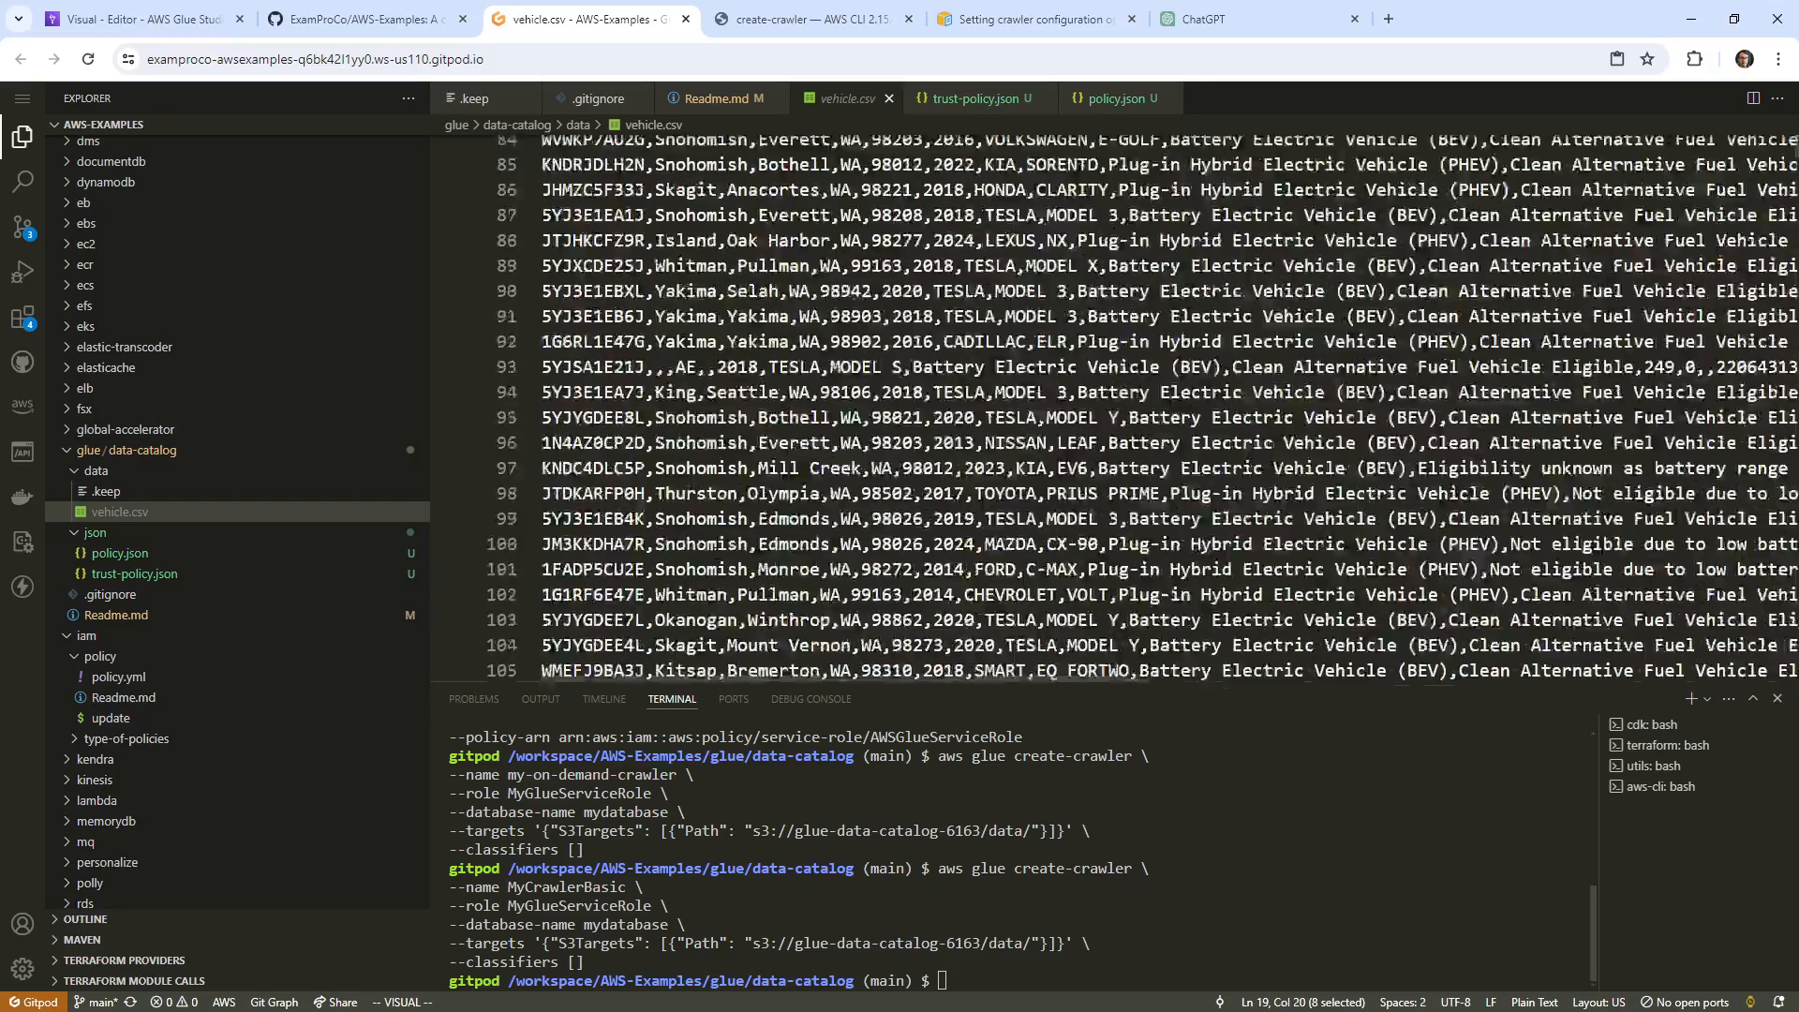
scroll(717, 540, down, 12)
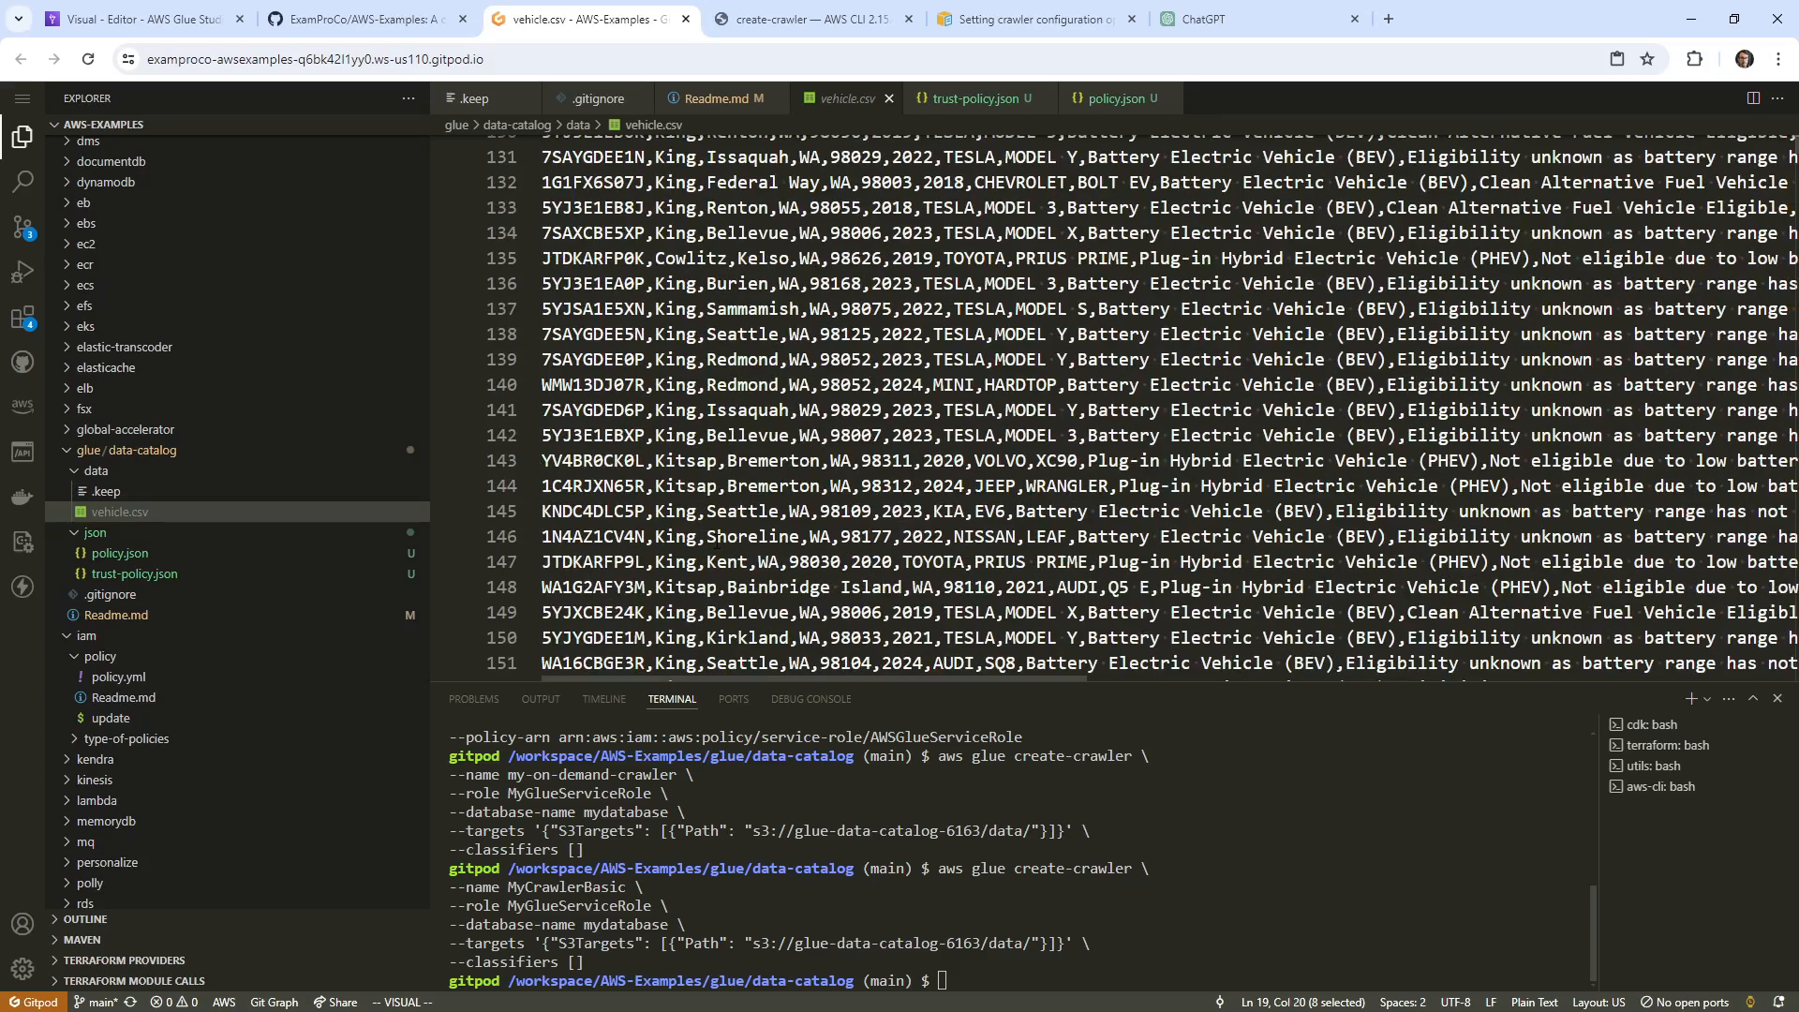
Copy the city name Kirkland from line 150 of vehicle.csv.
double_click(752, 640)
right_click(752, 640)
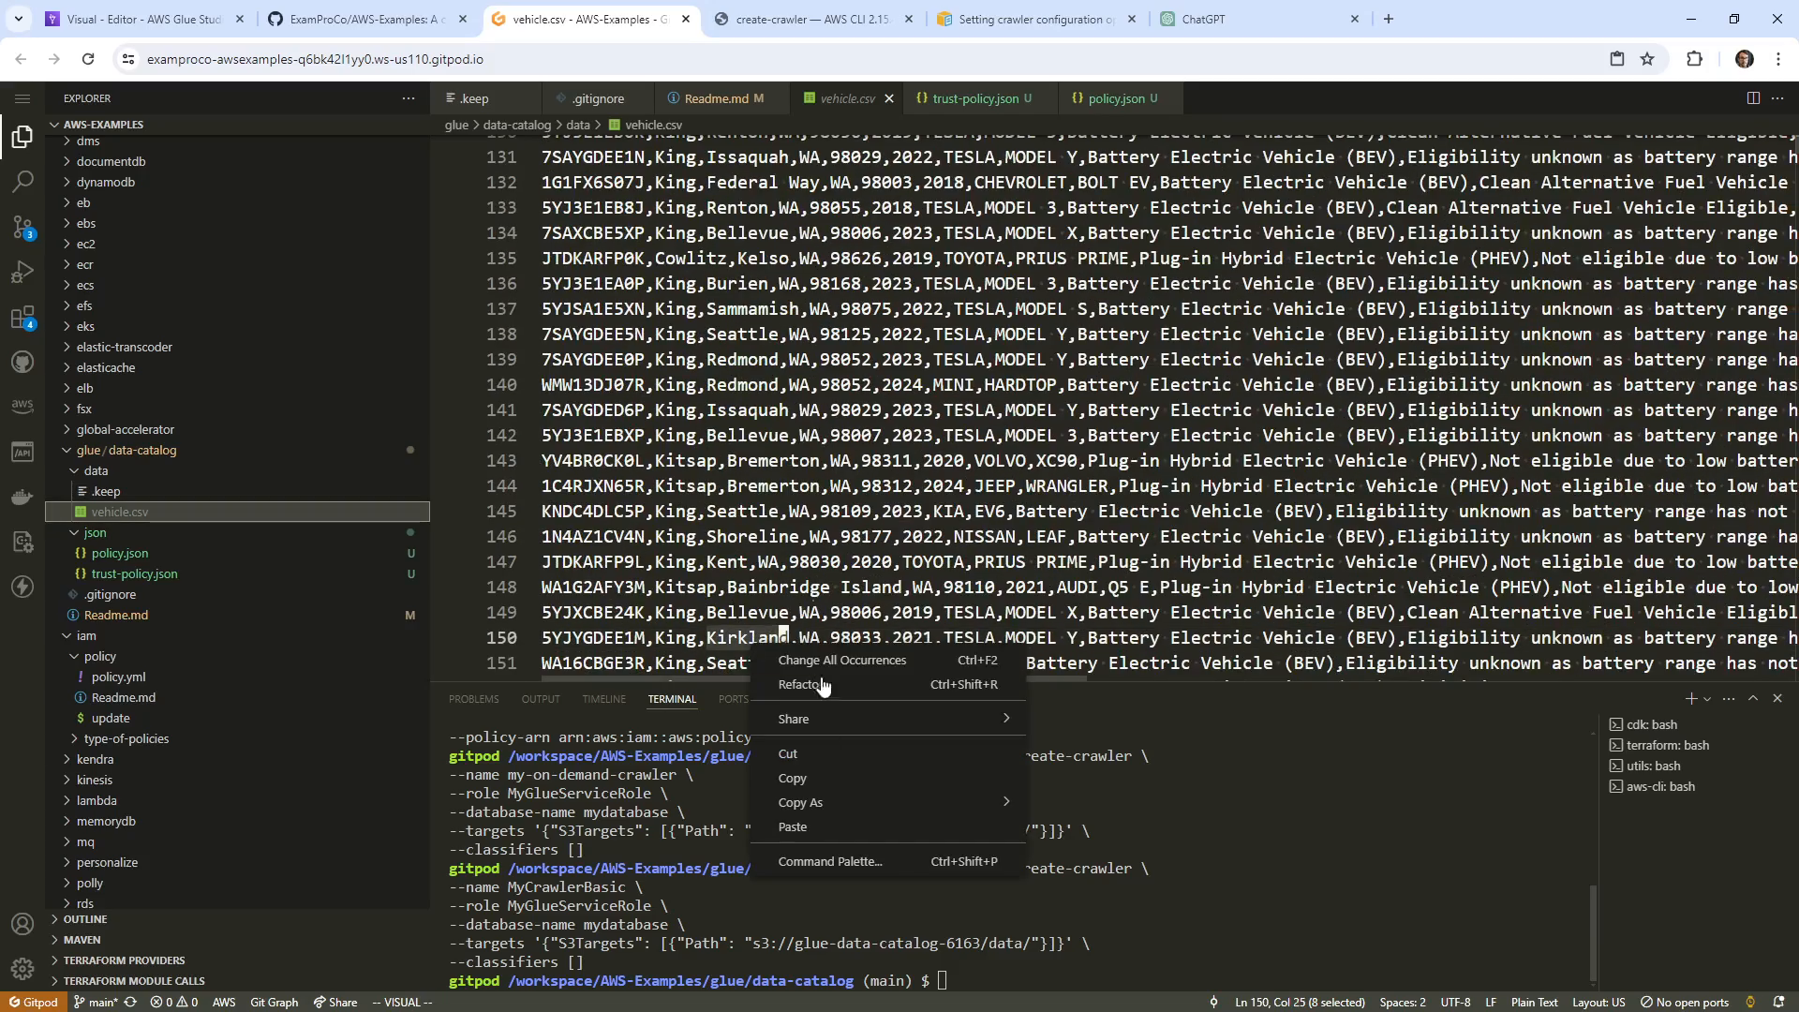
click(825, 776)
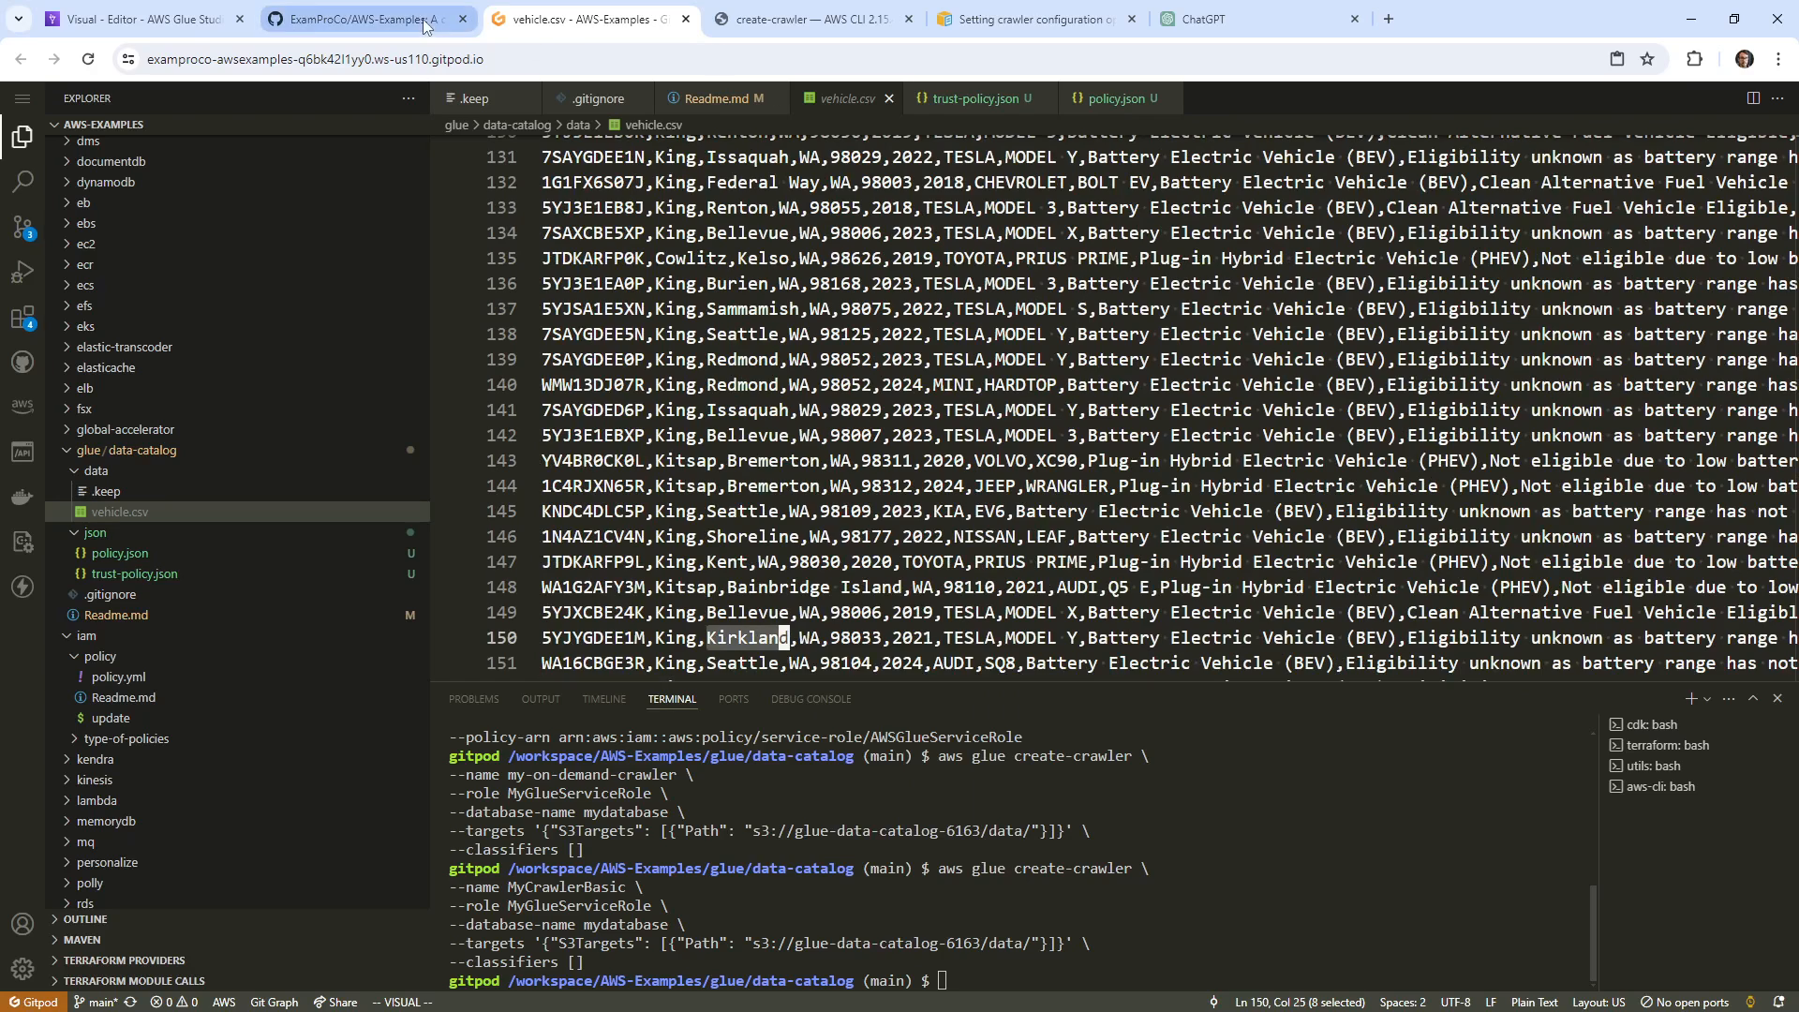
Switch back to AWS Glue Studio and set the Filter condition's operation to matches with the value Kirkland.
click(187, 28)
click(1270, 712)
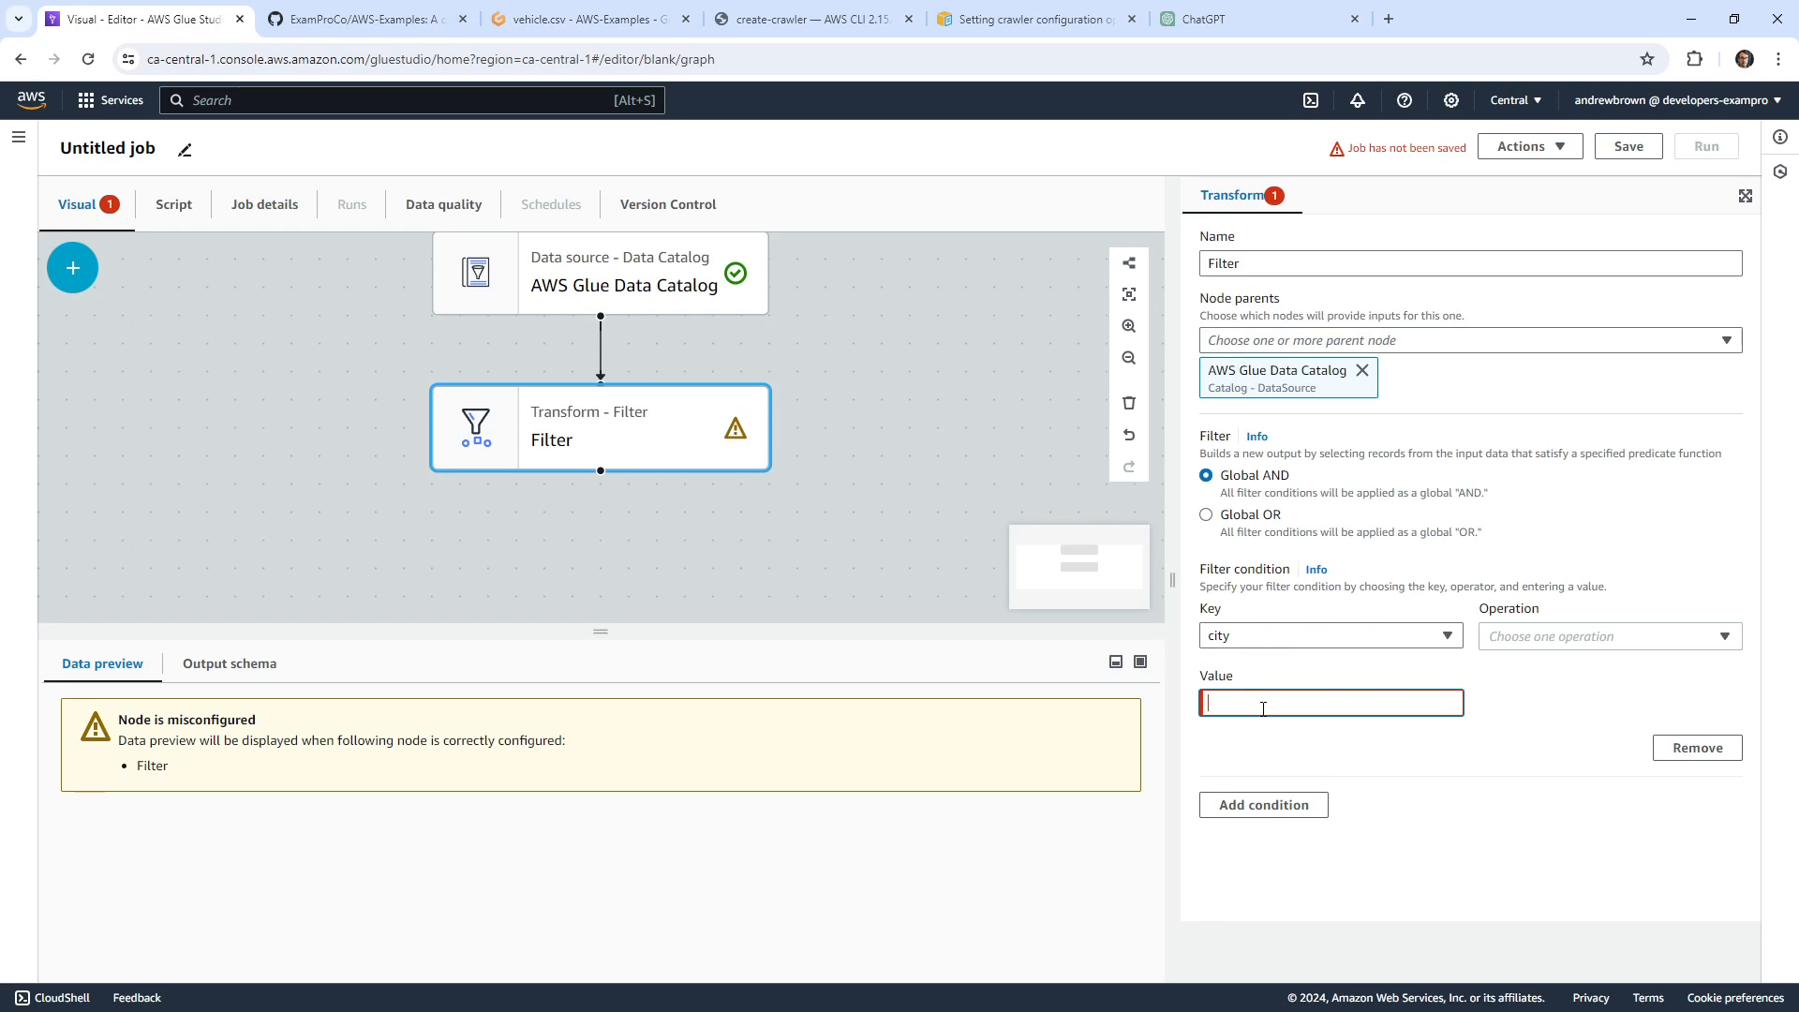
right_click(1270, 712)
click(1529, 718)
click(1560, 644)
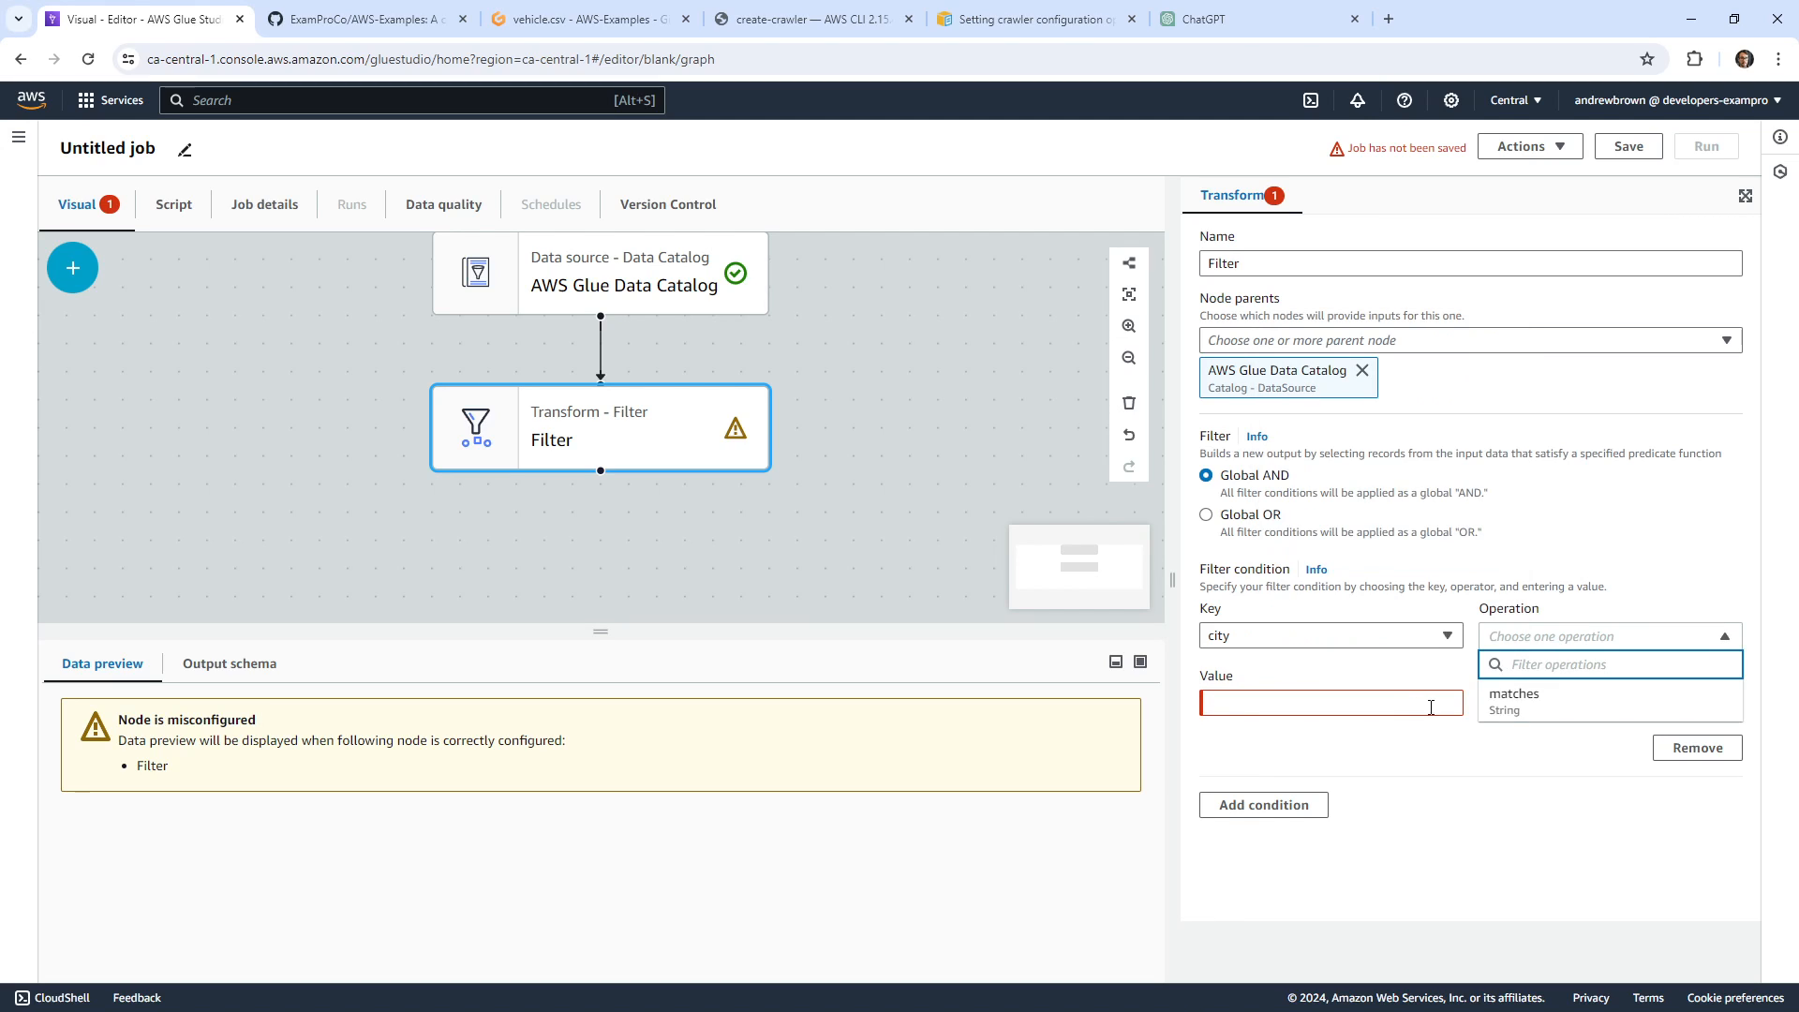
click(1514, 698)
click(1397, 702)
right_click(1380, 705)
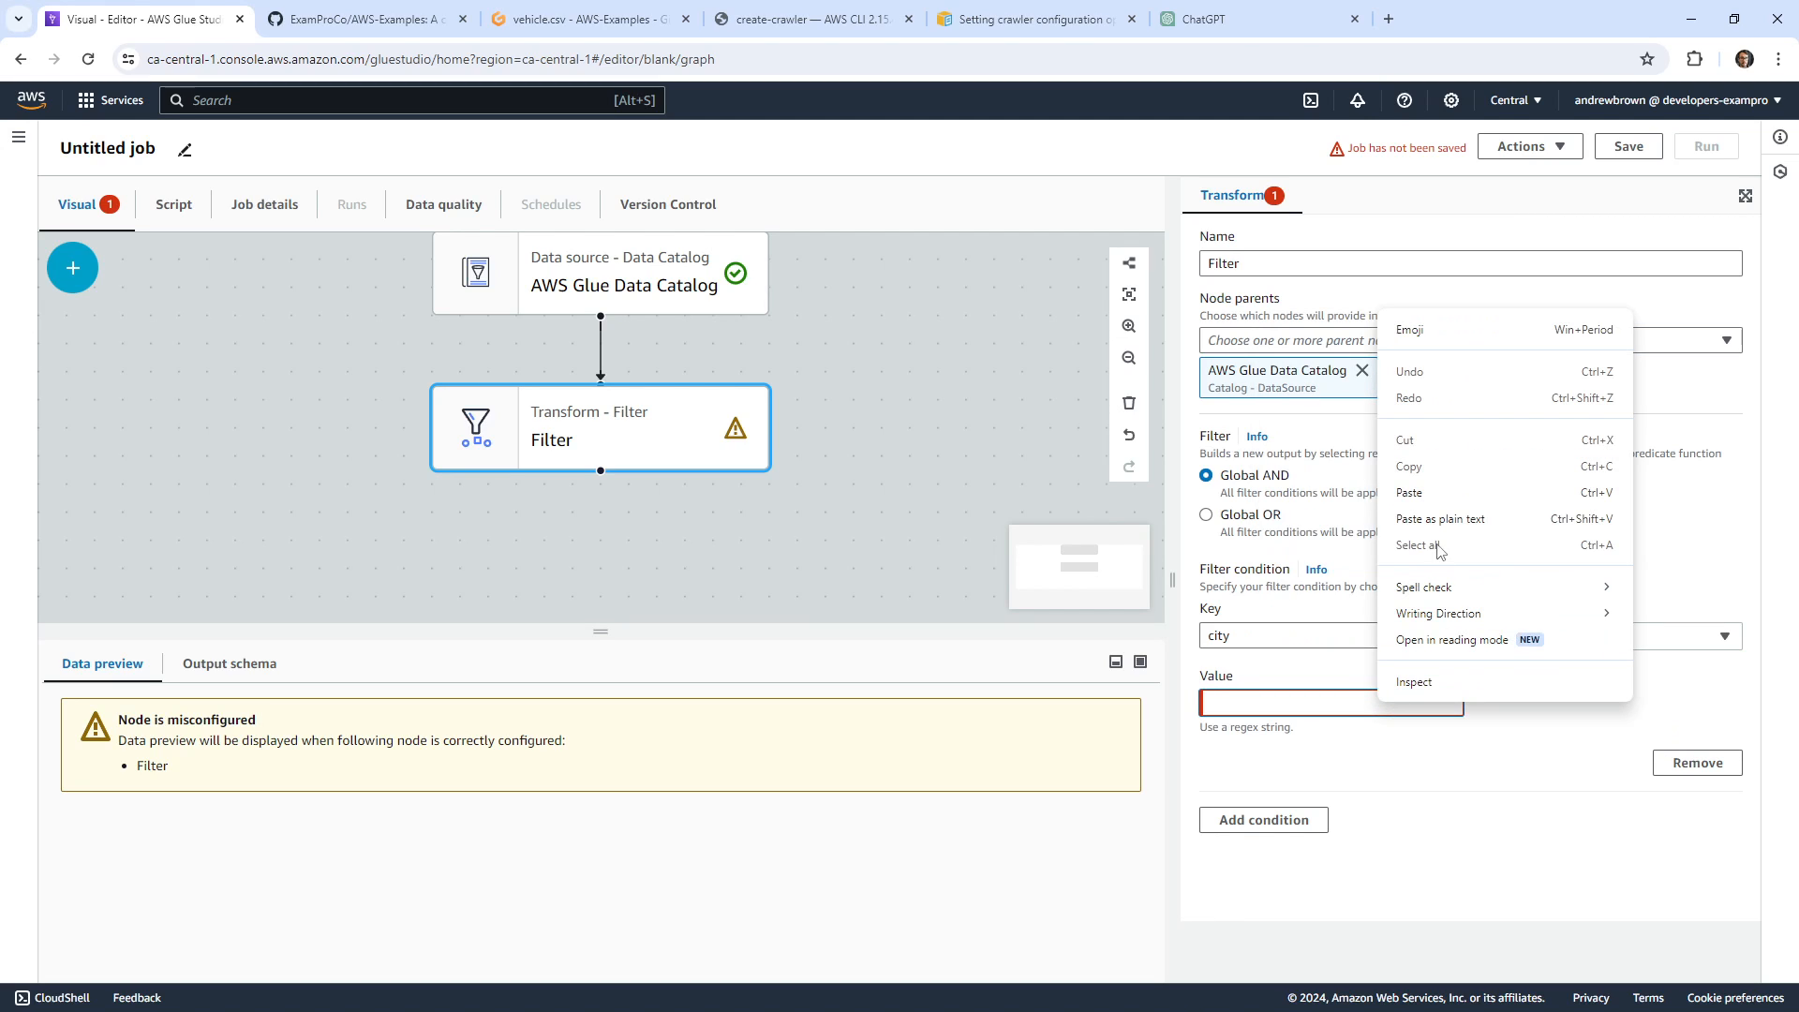
click(1443, 494)
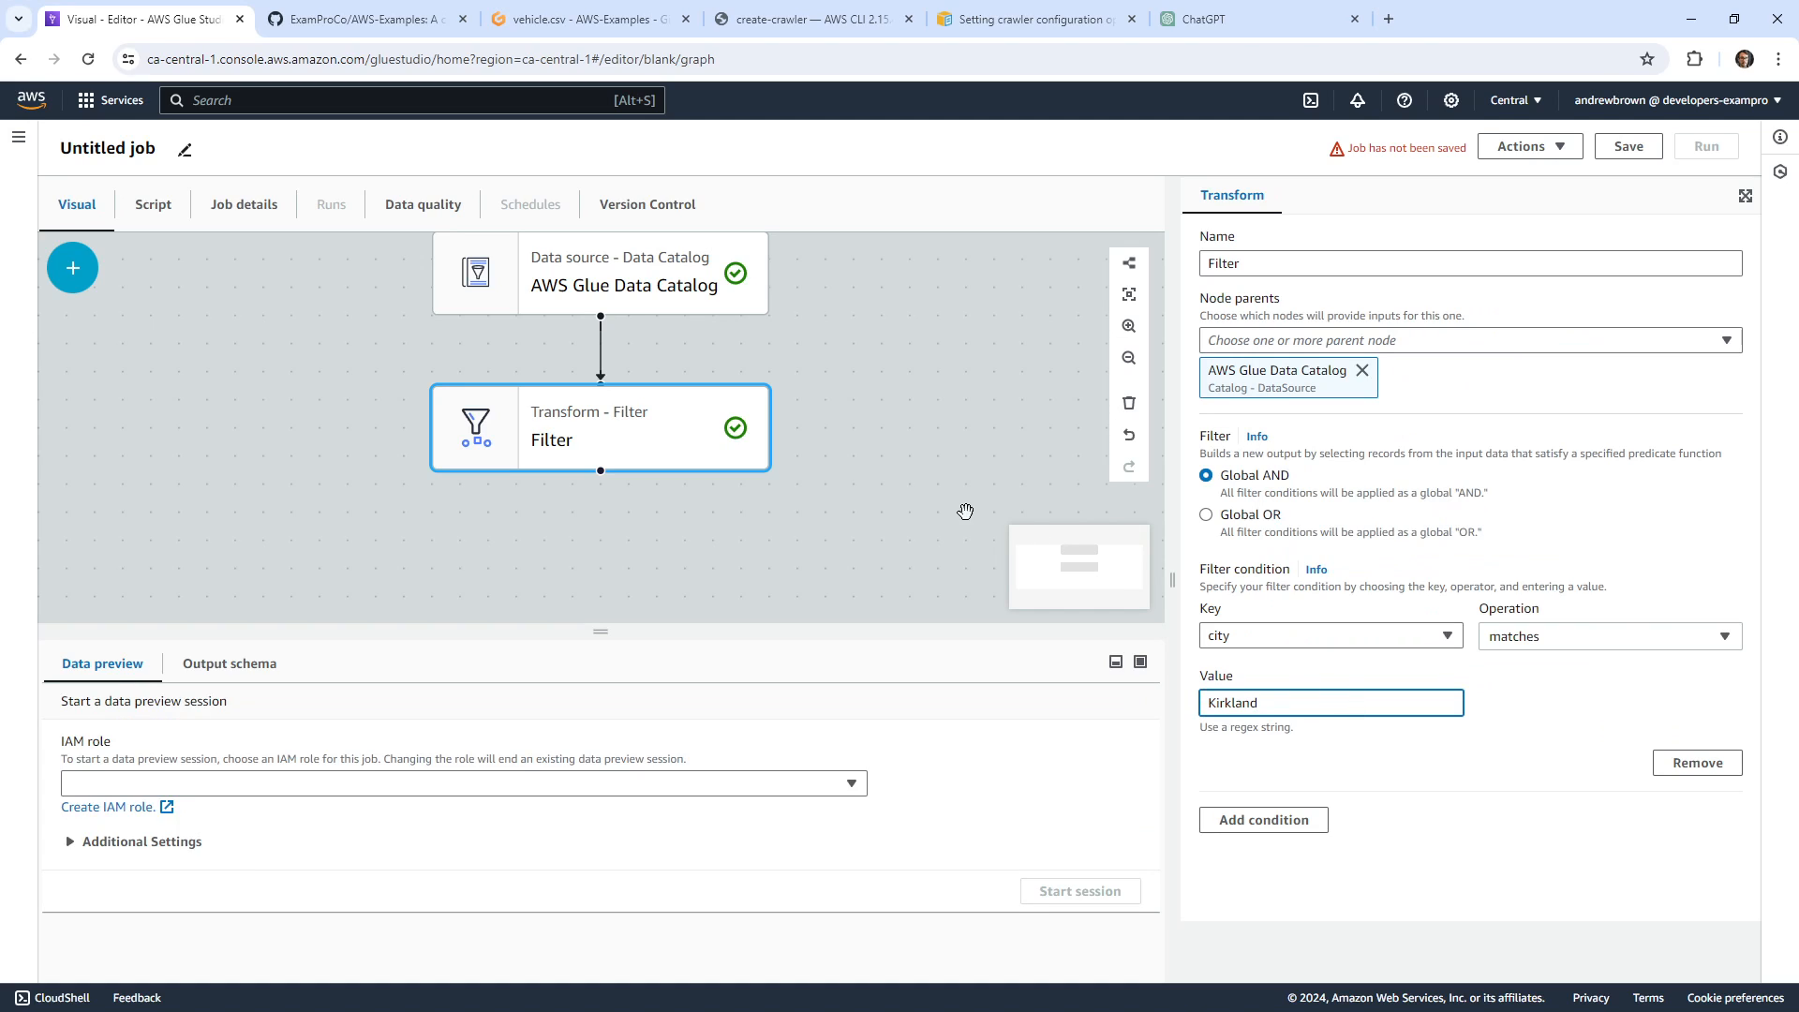
Start a data preview session for the Filter node using the MyGlueServiceRole IAM role.
click(385, 786)
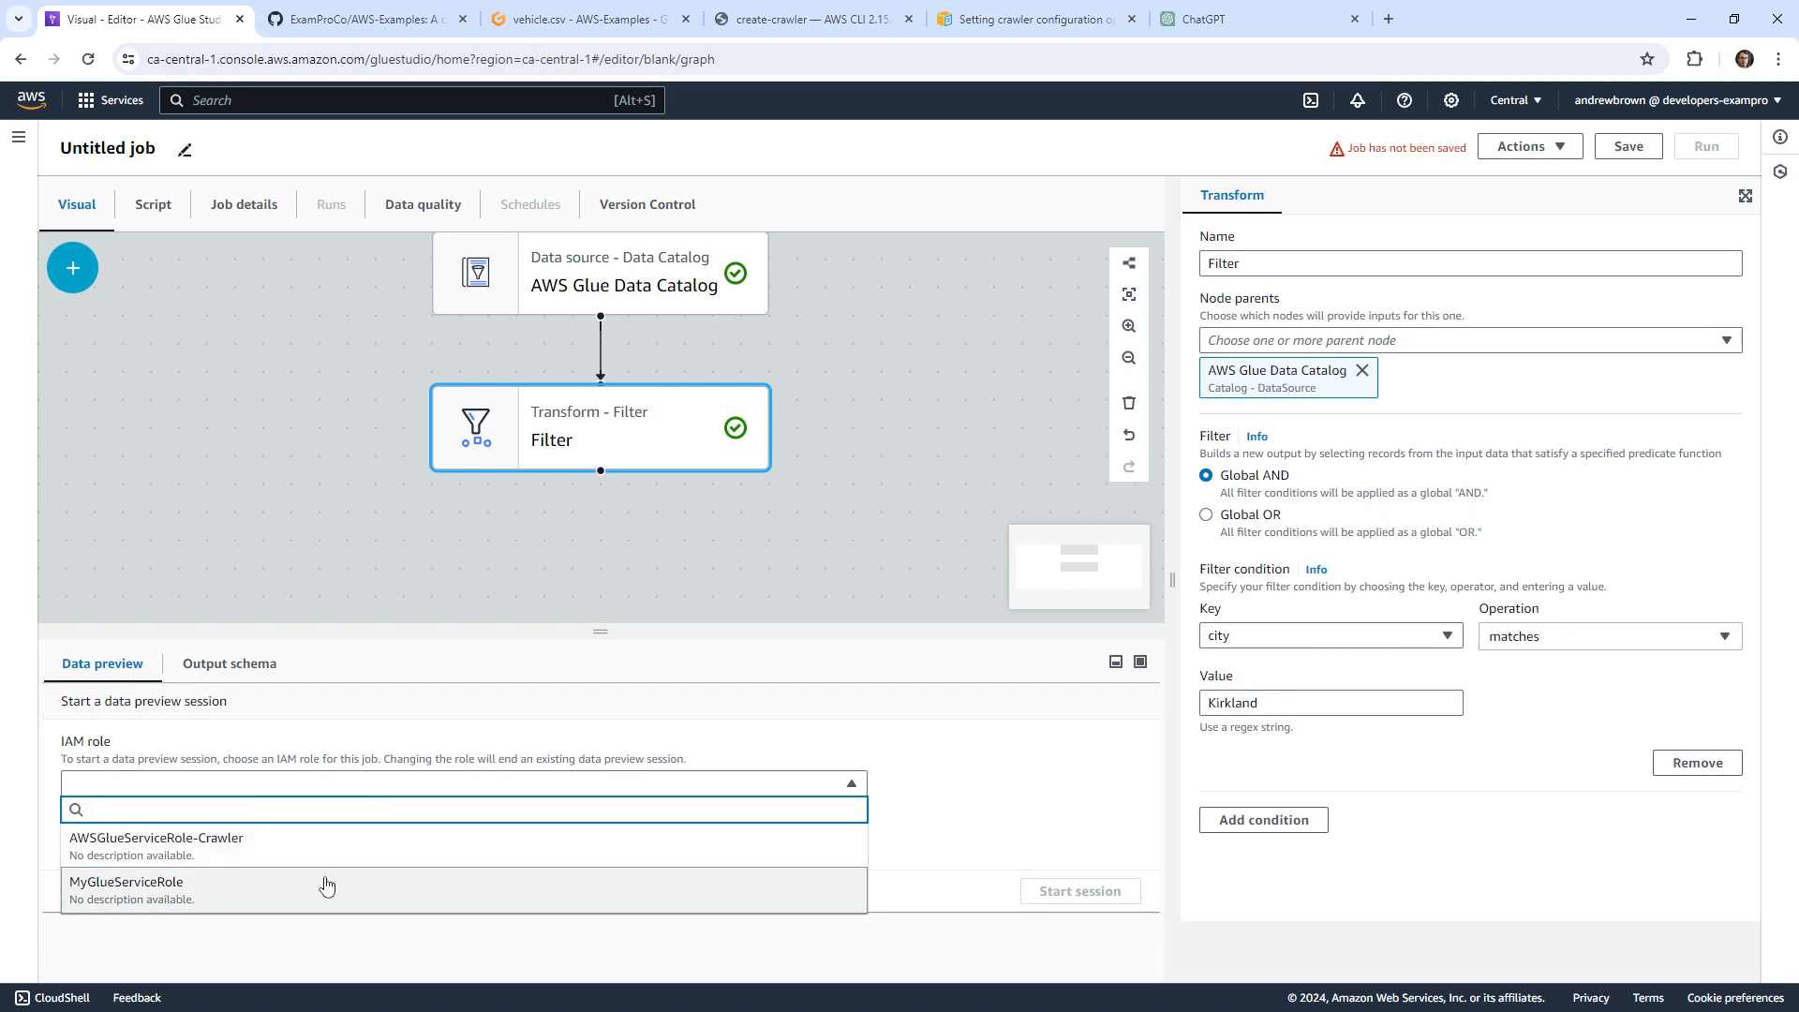
click(356, 881)
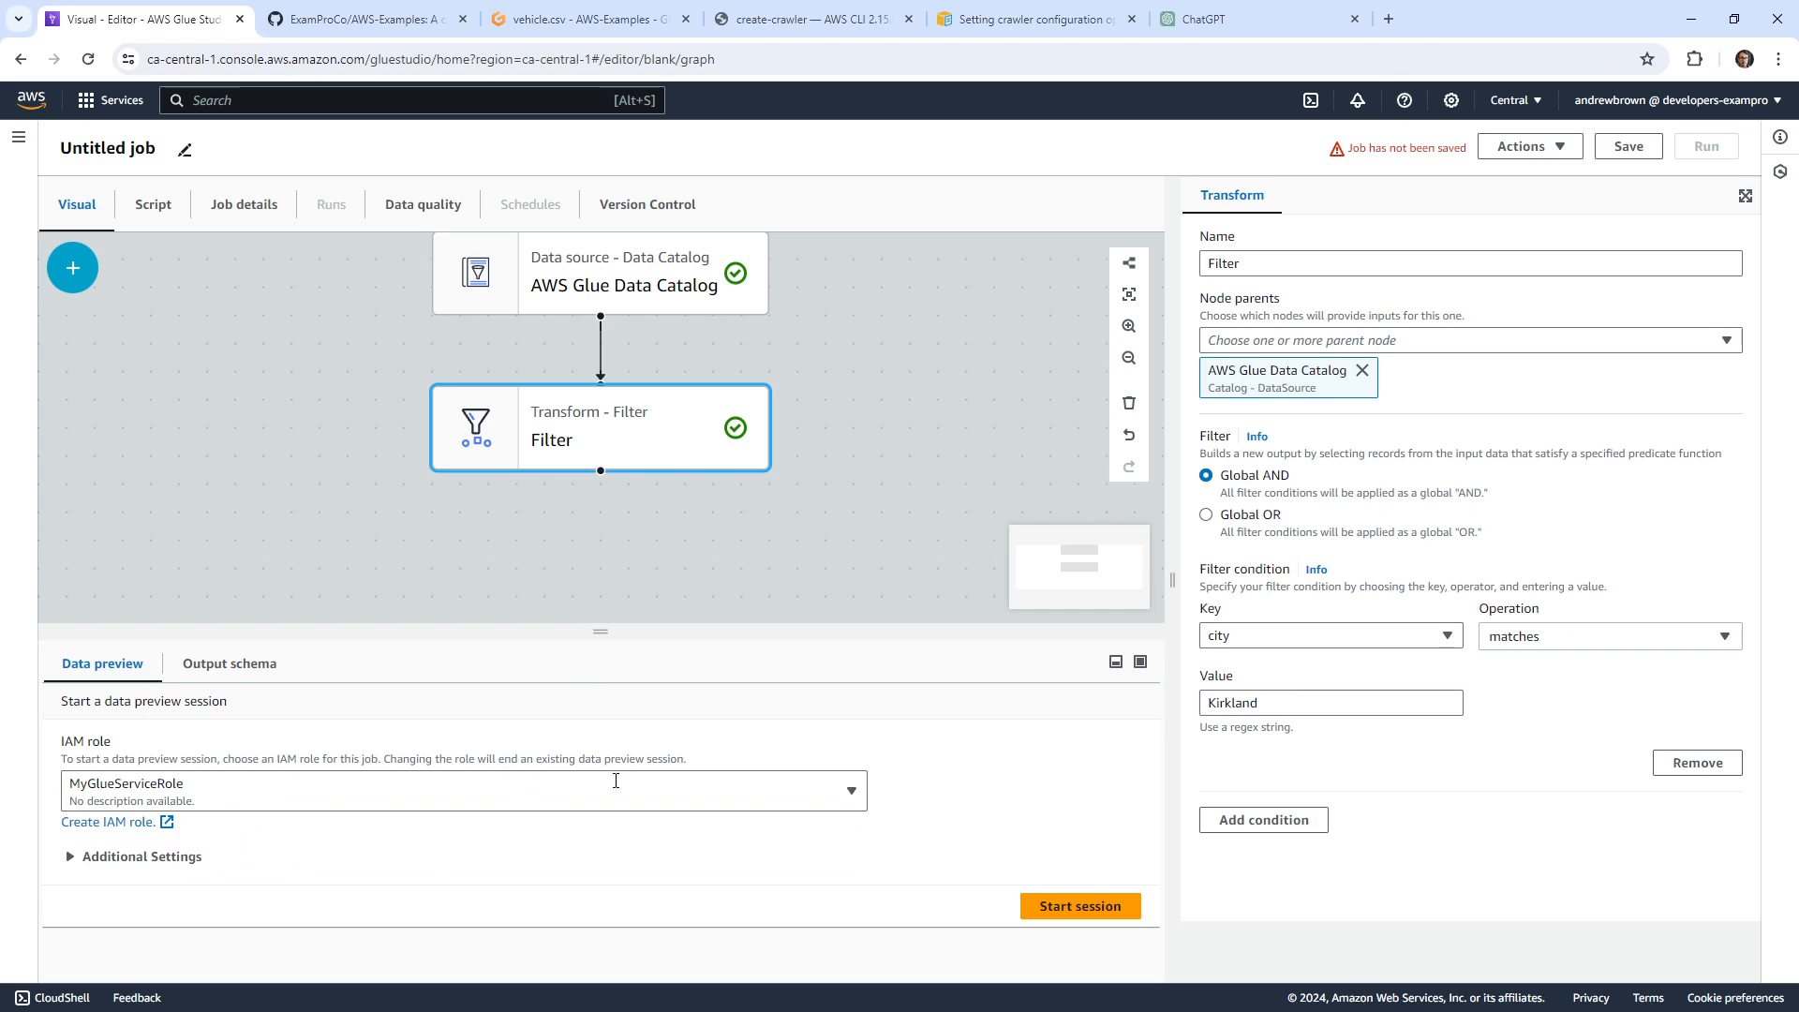
click(1078, 906)
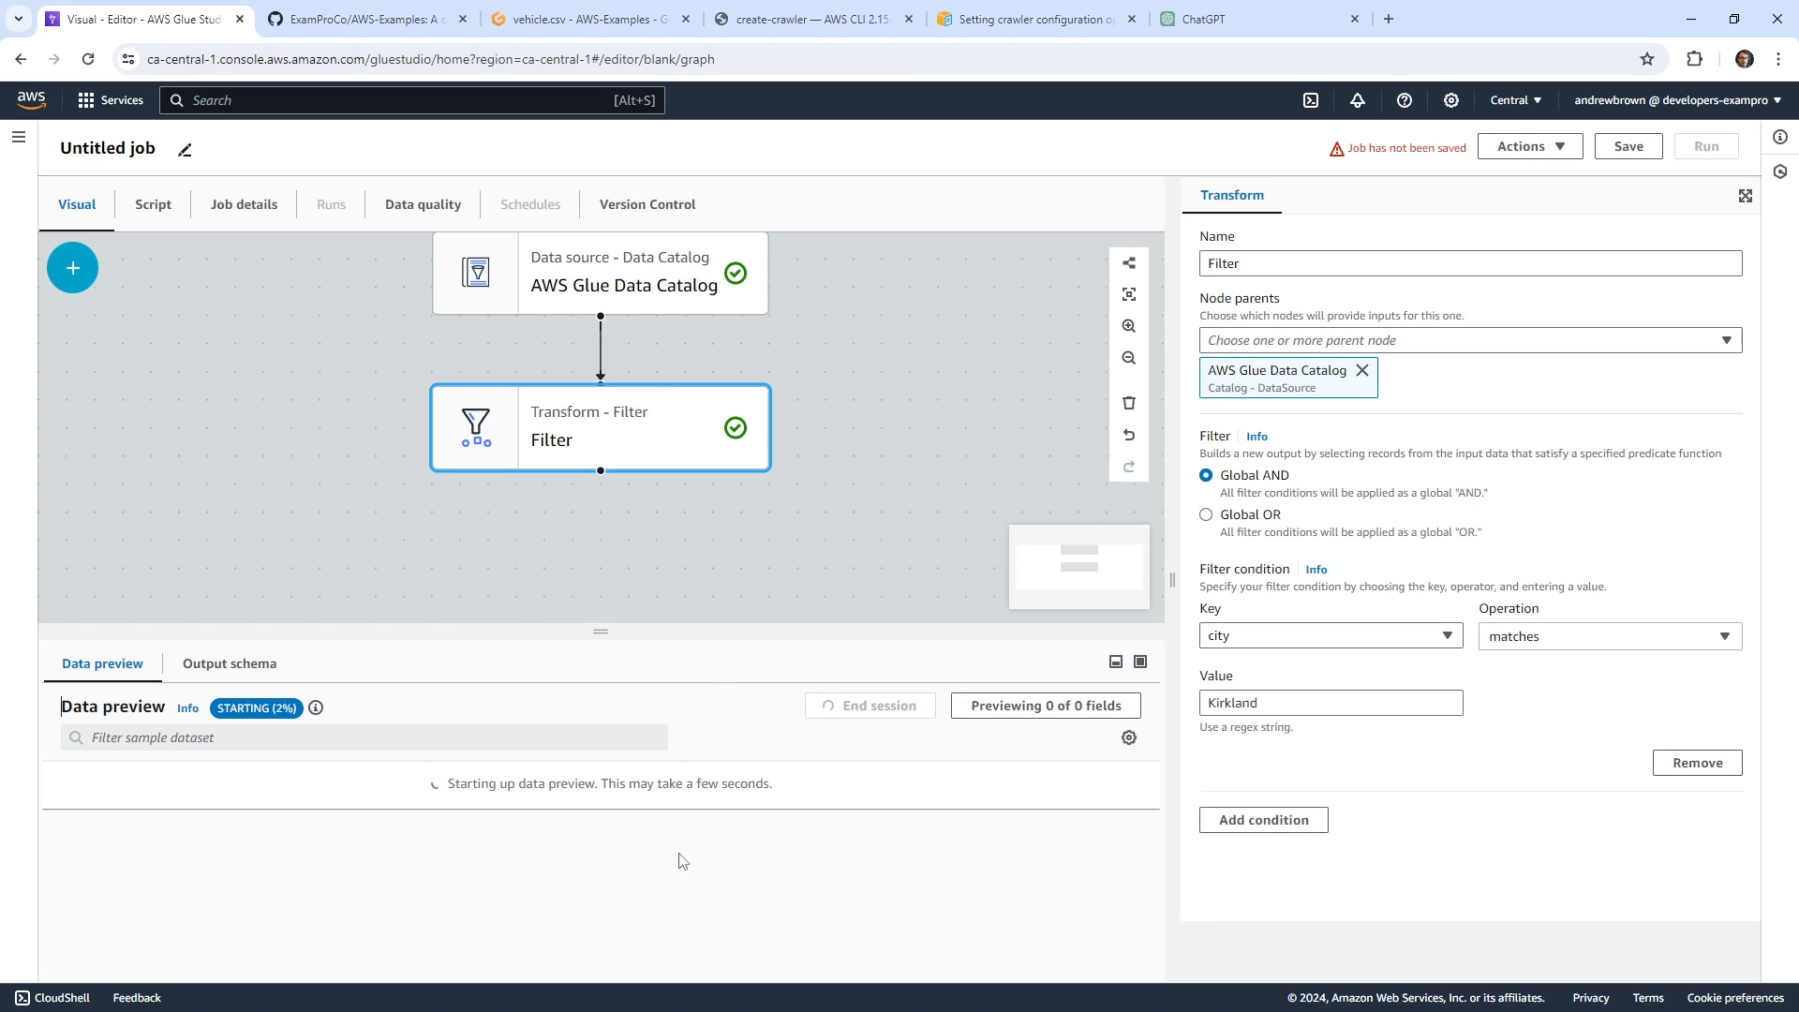
Add a Drop Fields transform node to the job and connect the Filter node's output to its input.
drag(611, 626, 610, 611)
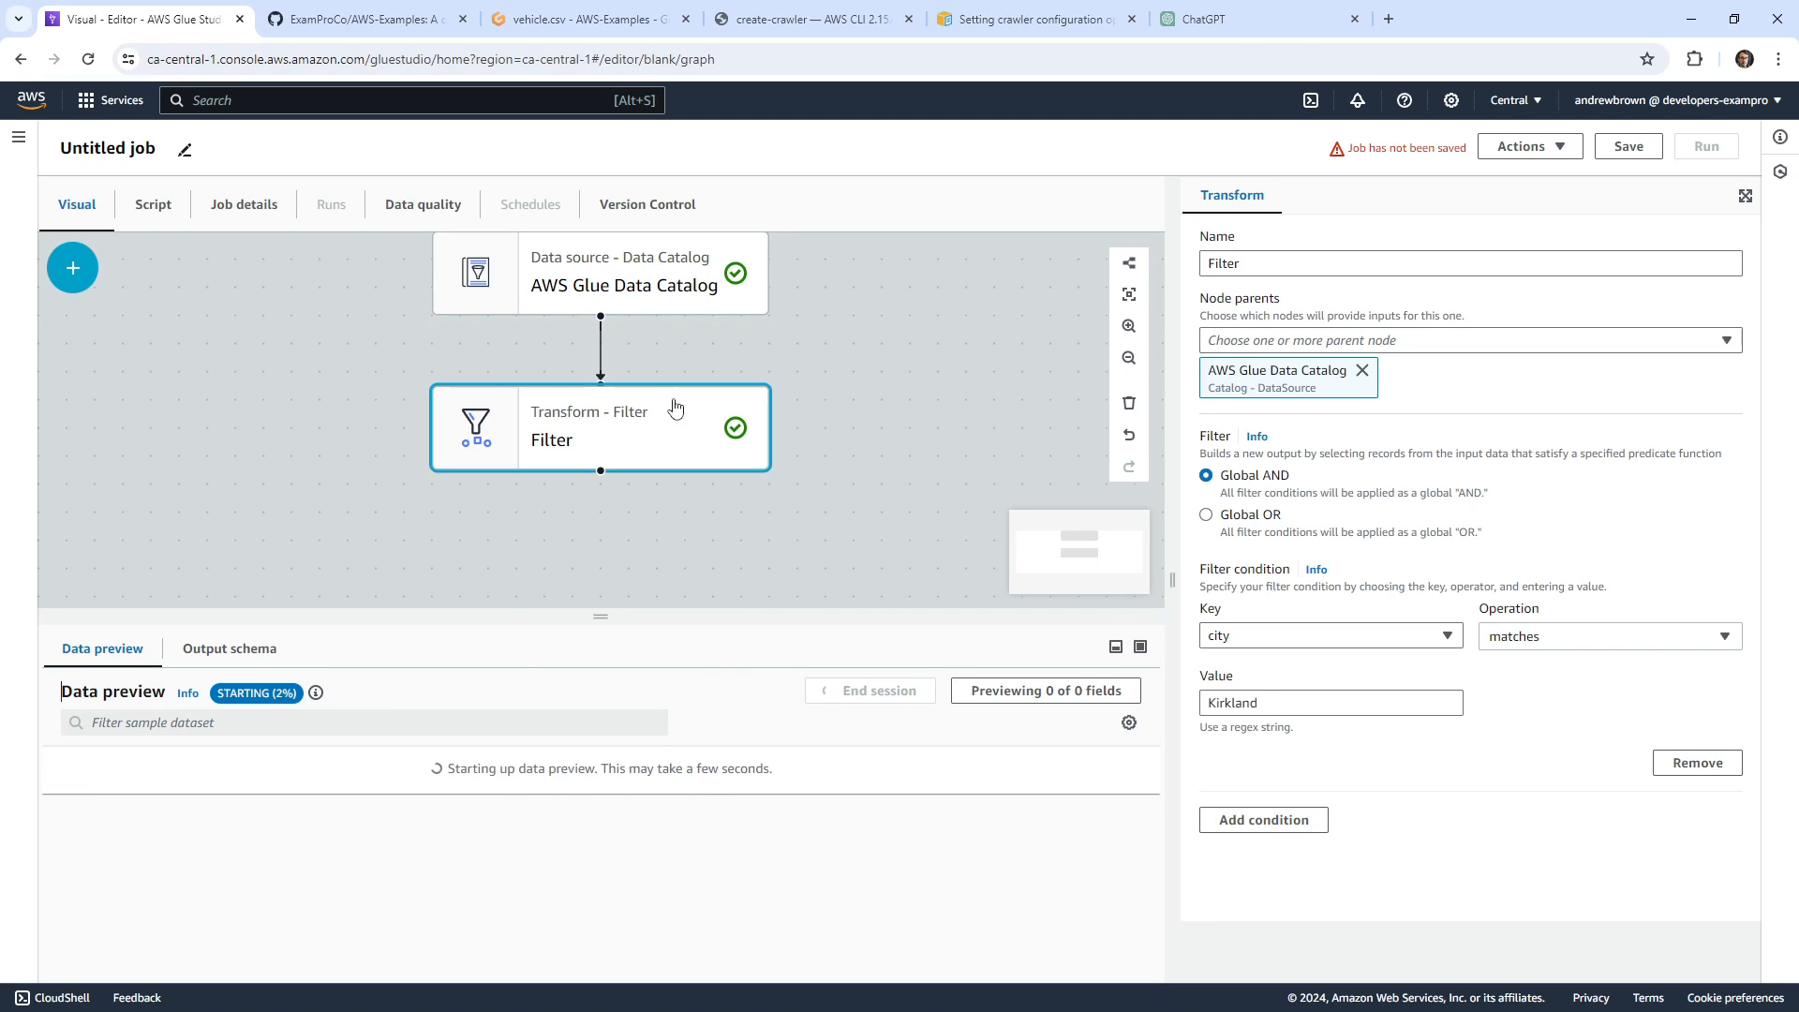
drag(540, 555, 587, 509)
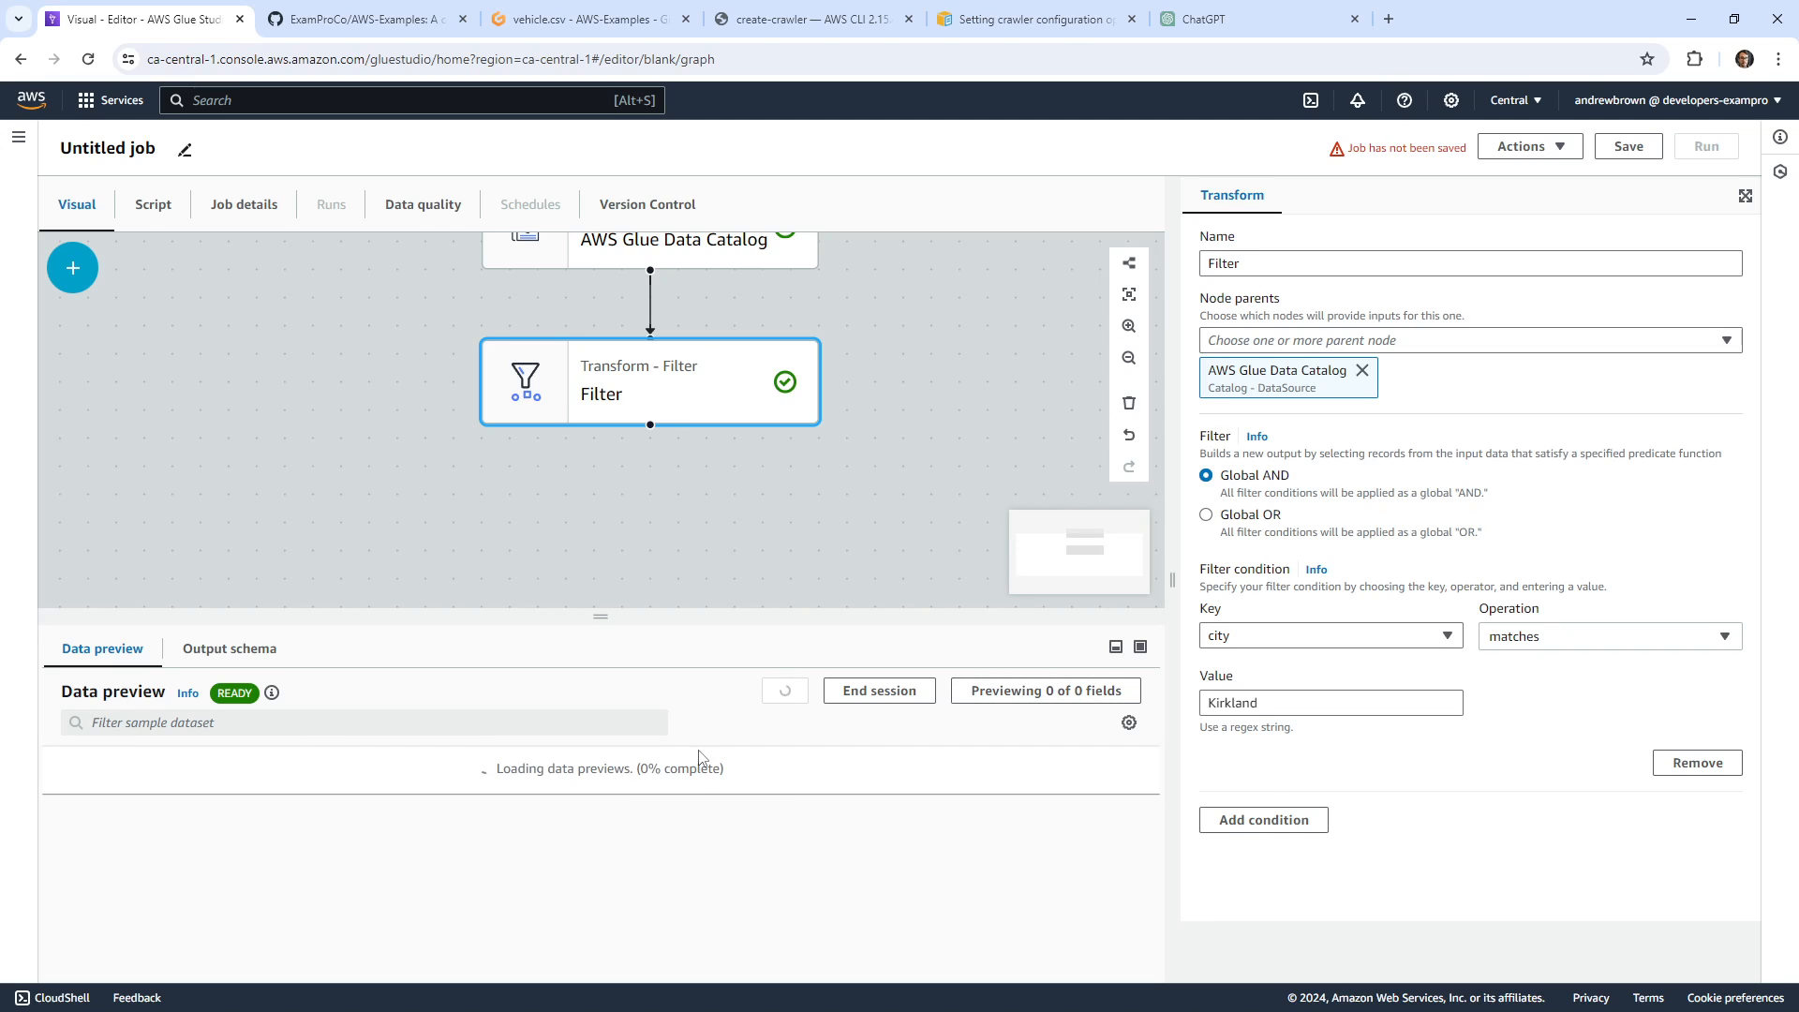
drag(601, 617, 570, 750)
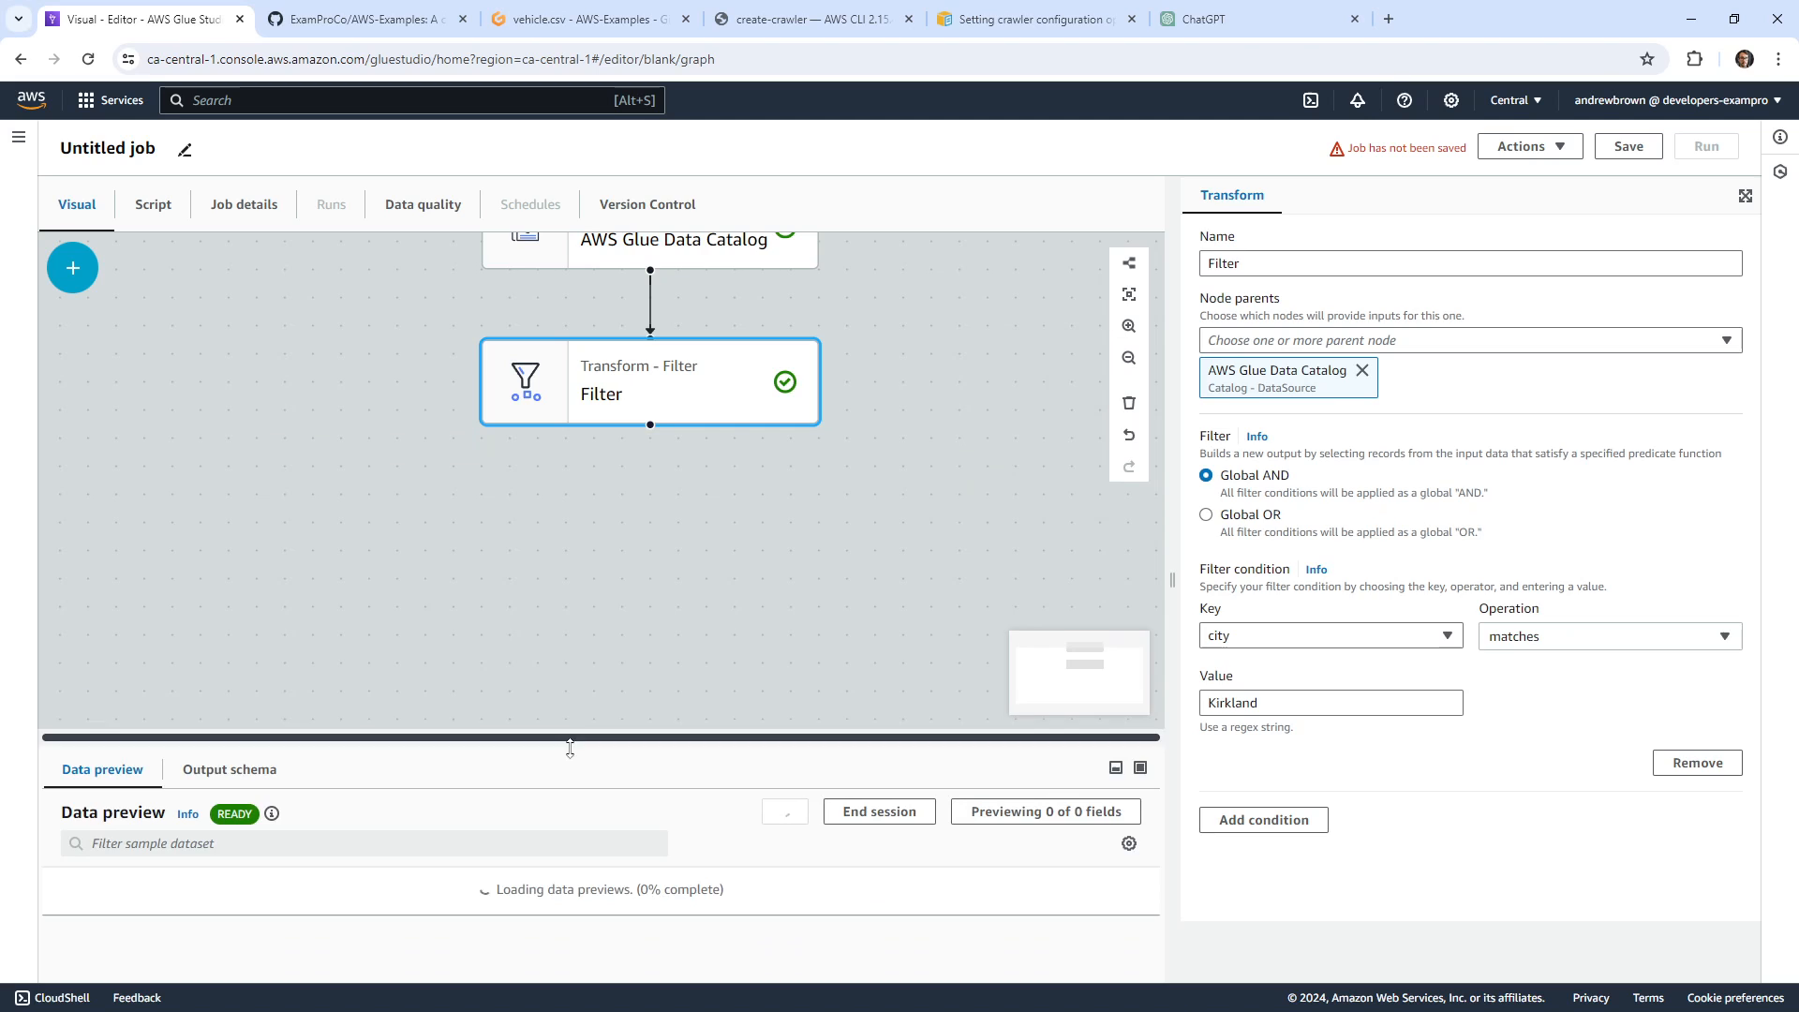
click(41, 270)
click(74, 272)
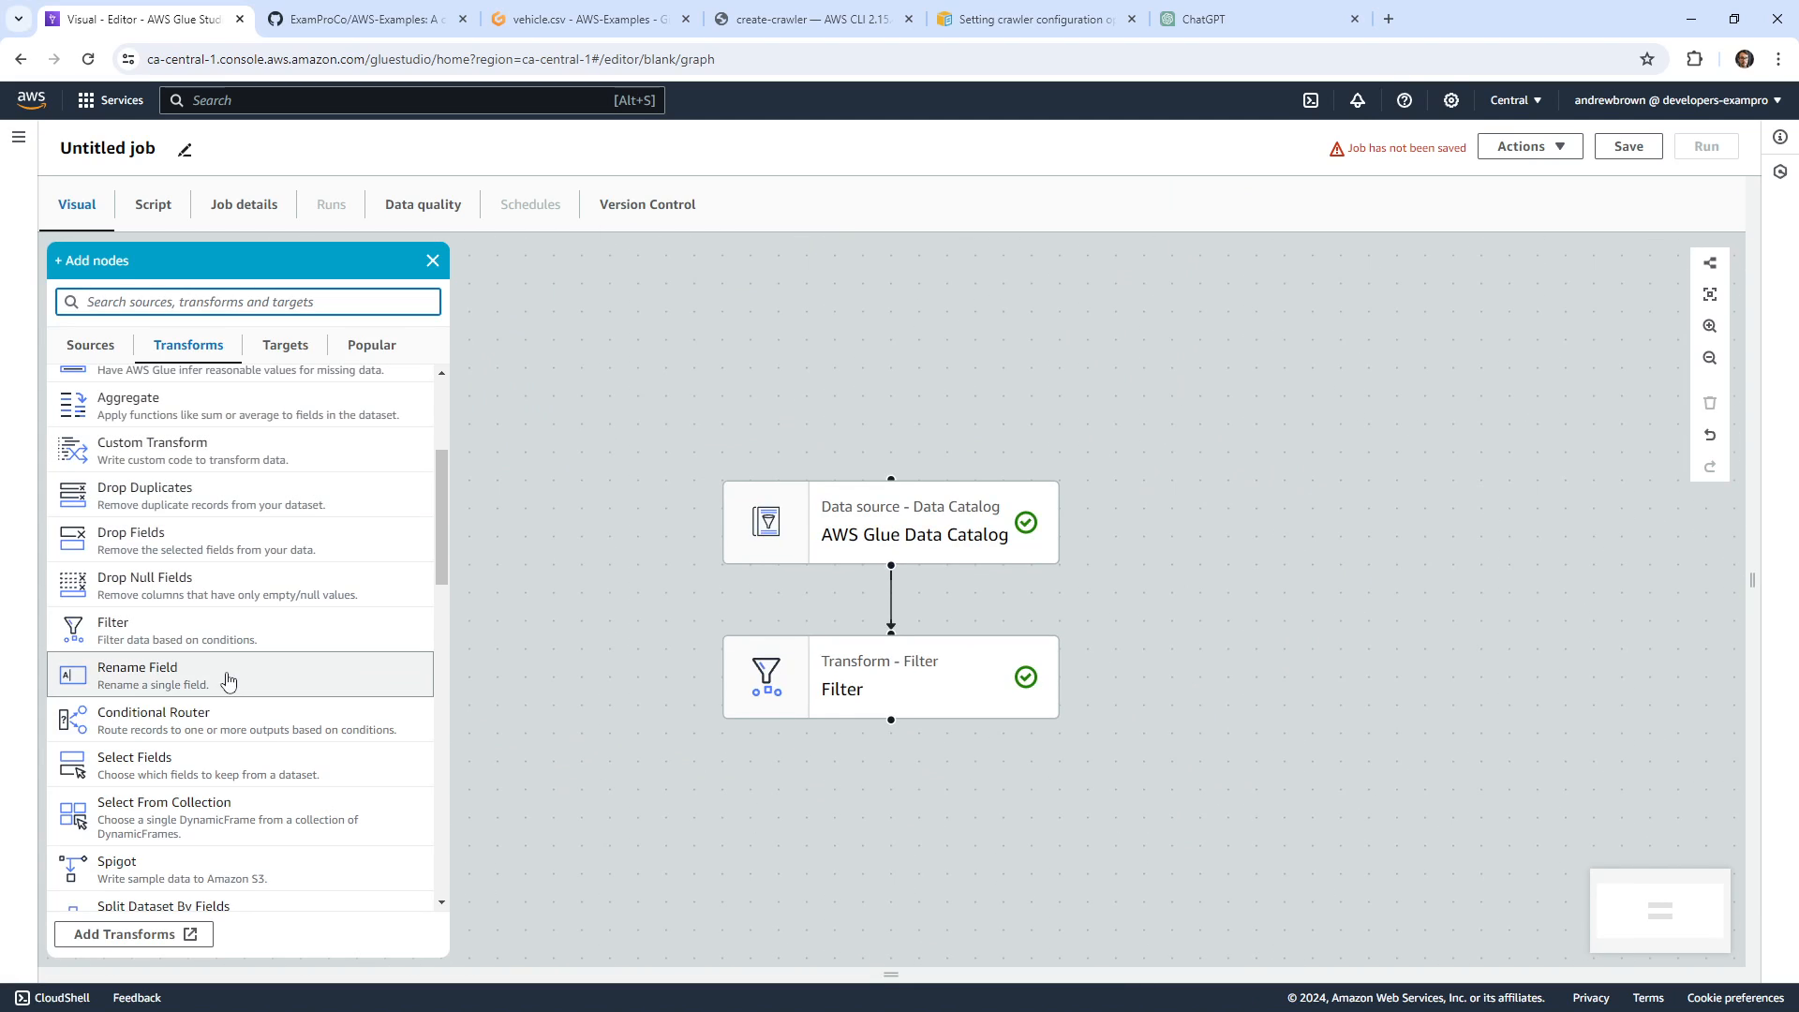
scroll(291, 618, down, 5)
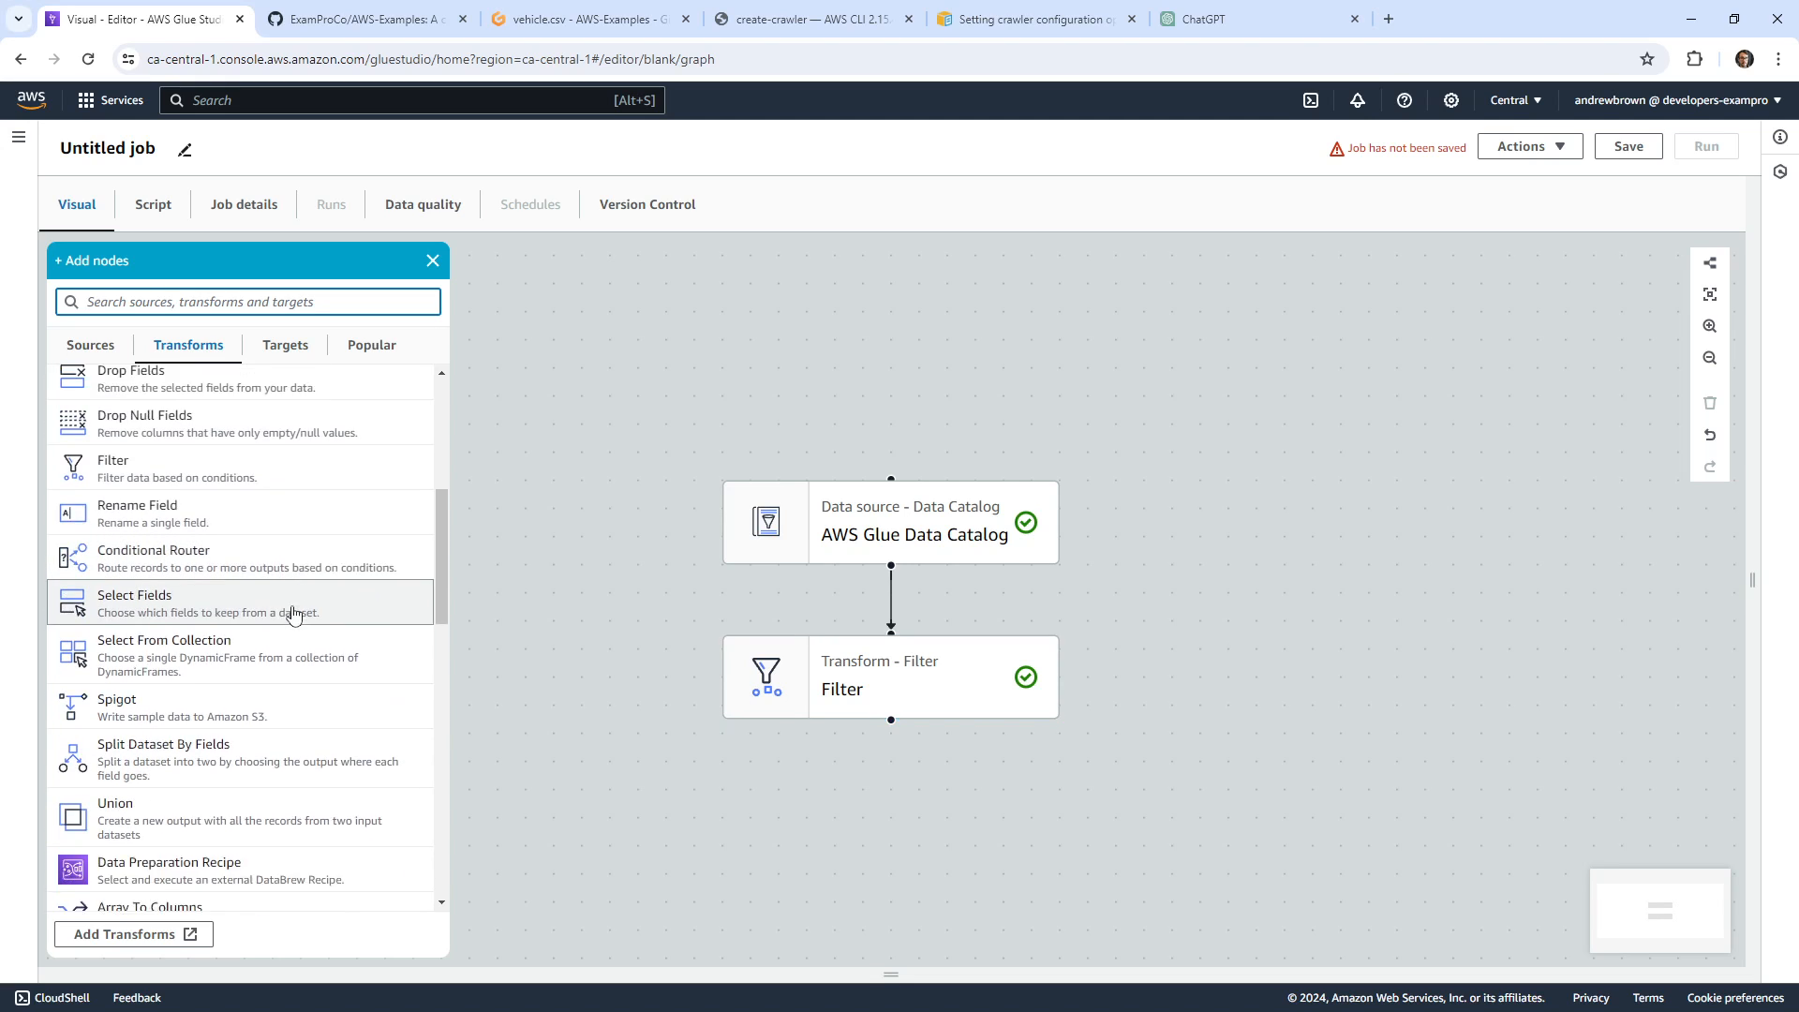
scroll(288, 576, down, 10)
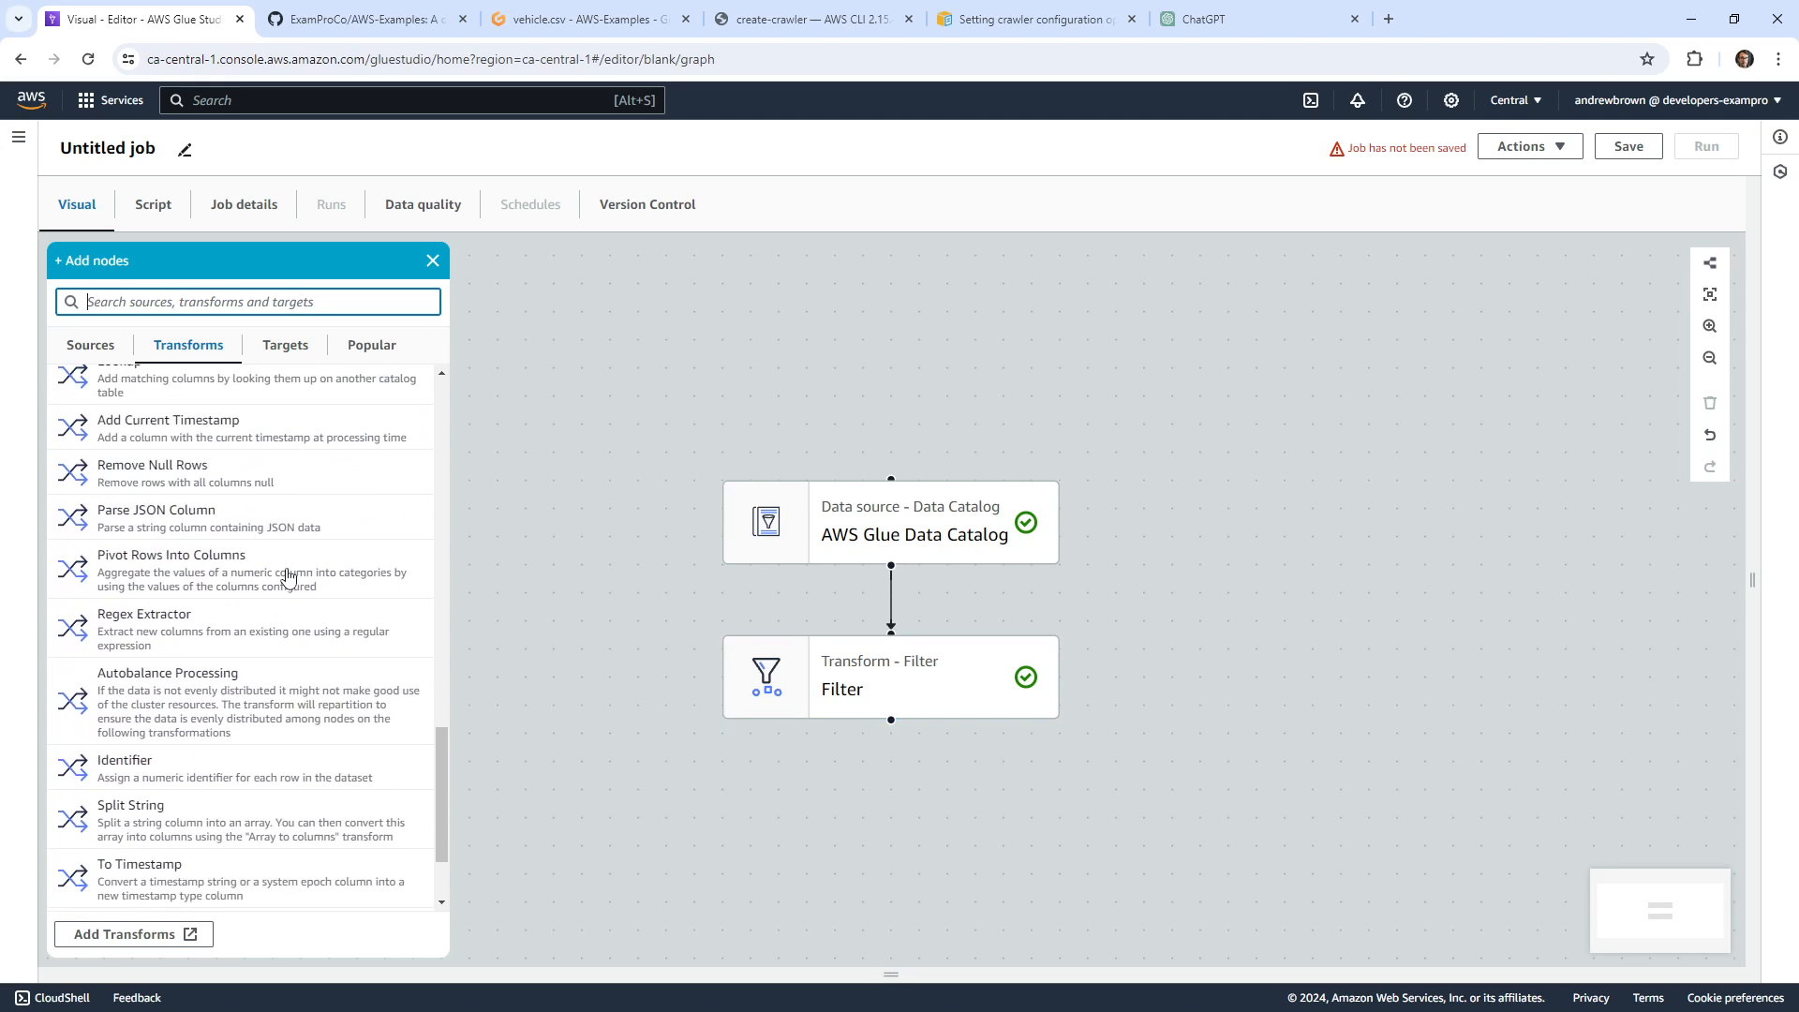
scroll(288, 635, up, 11)
scroll(288, 635, up, 4)
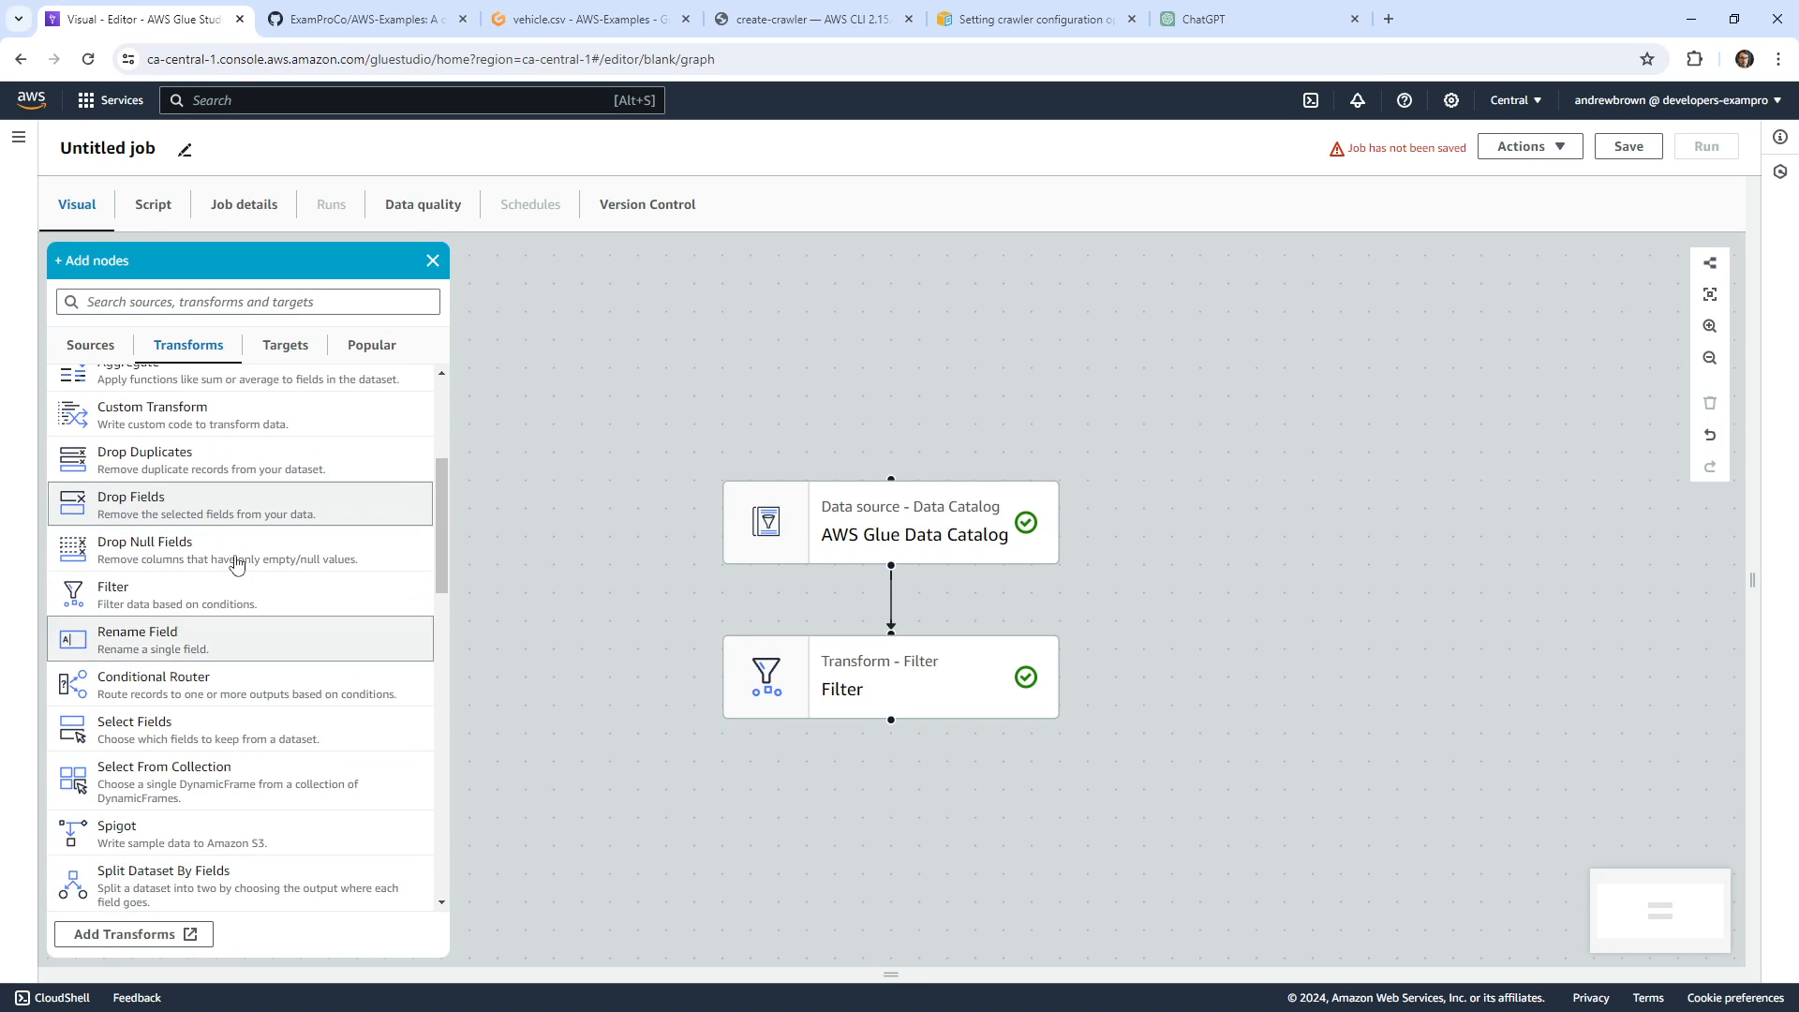
click(150, 503)
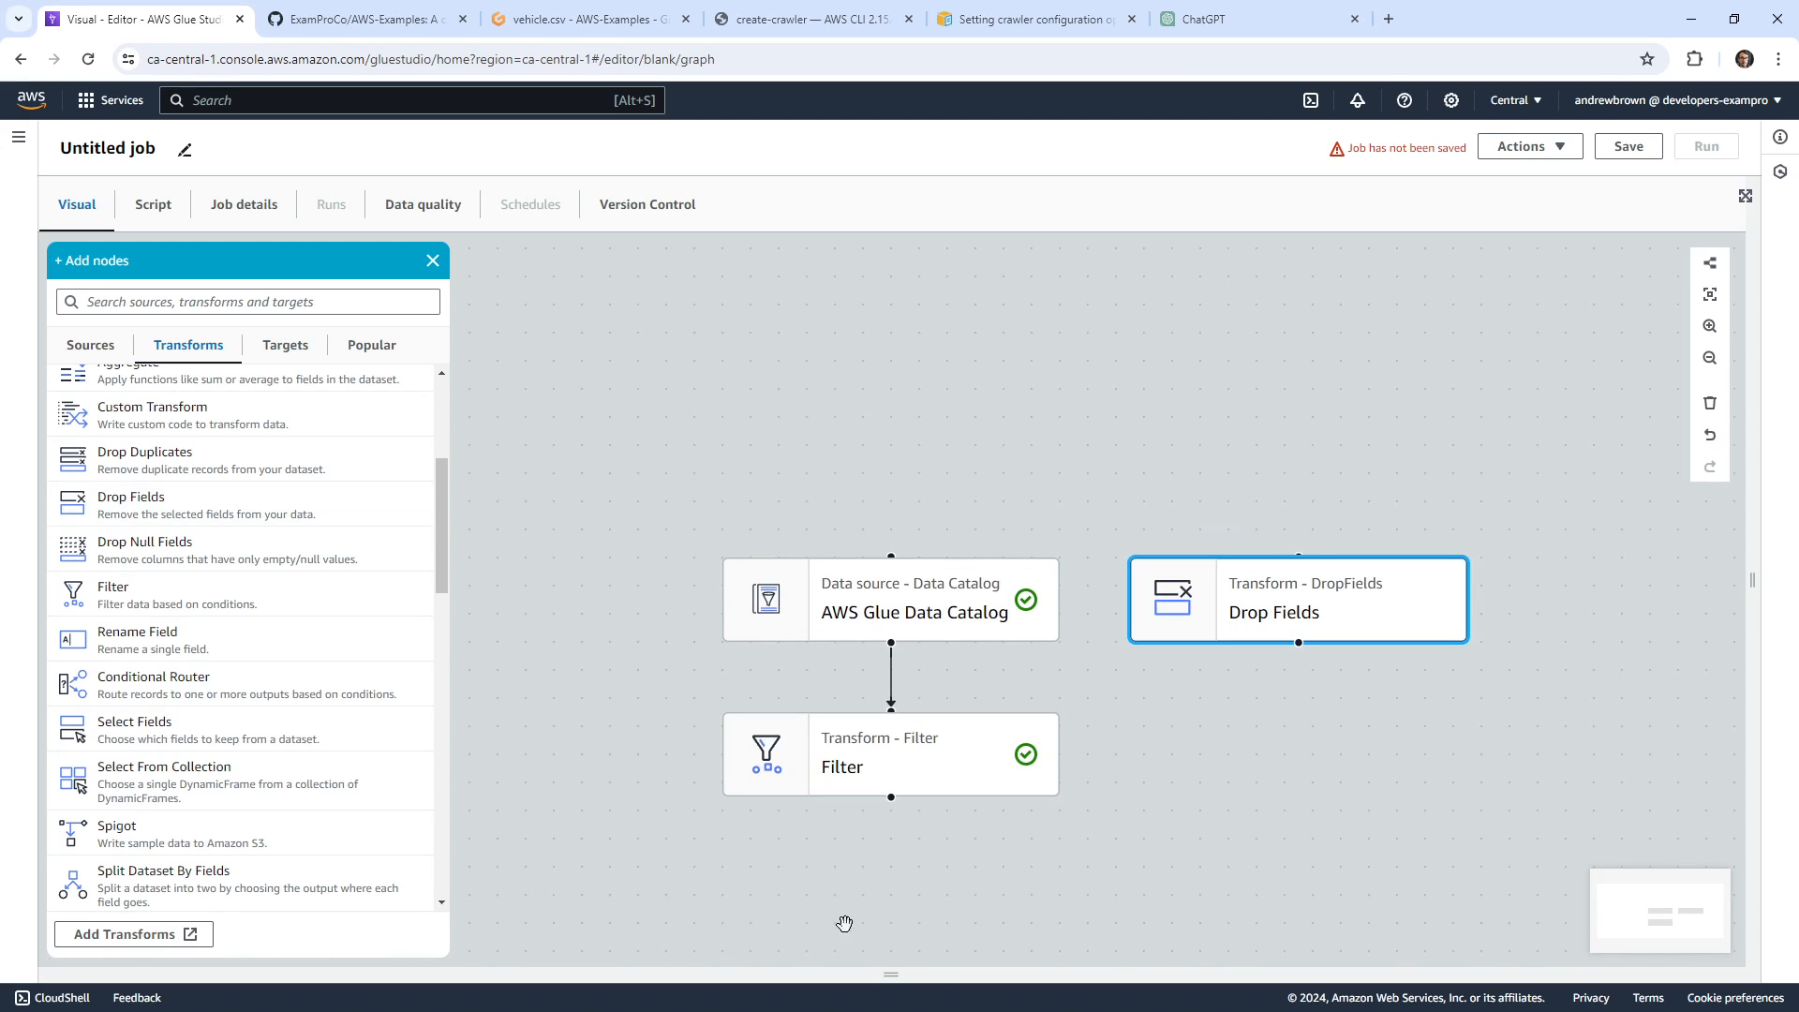
drag(907, 819, 1076, 478)
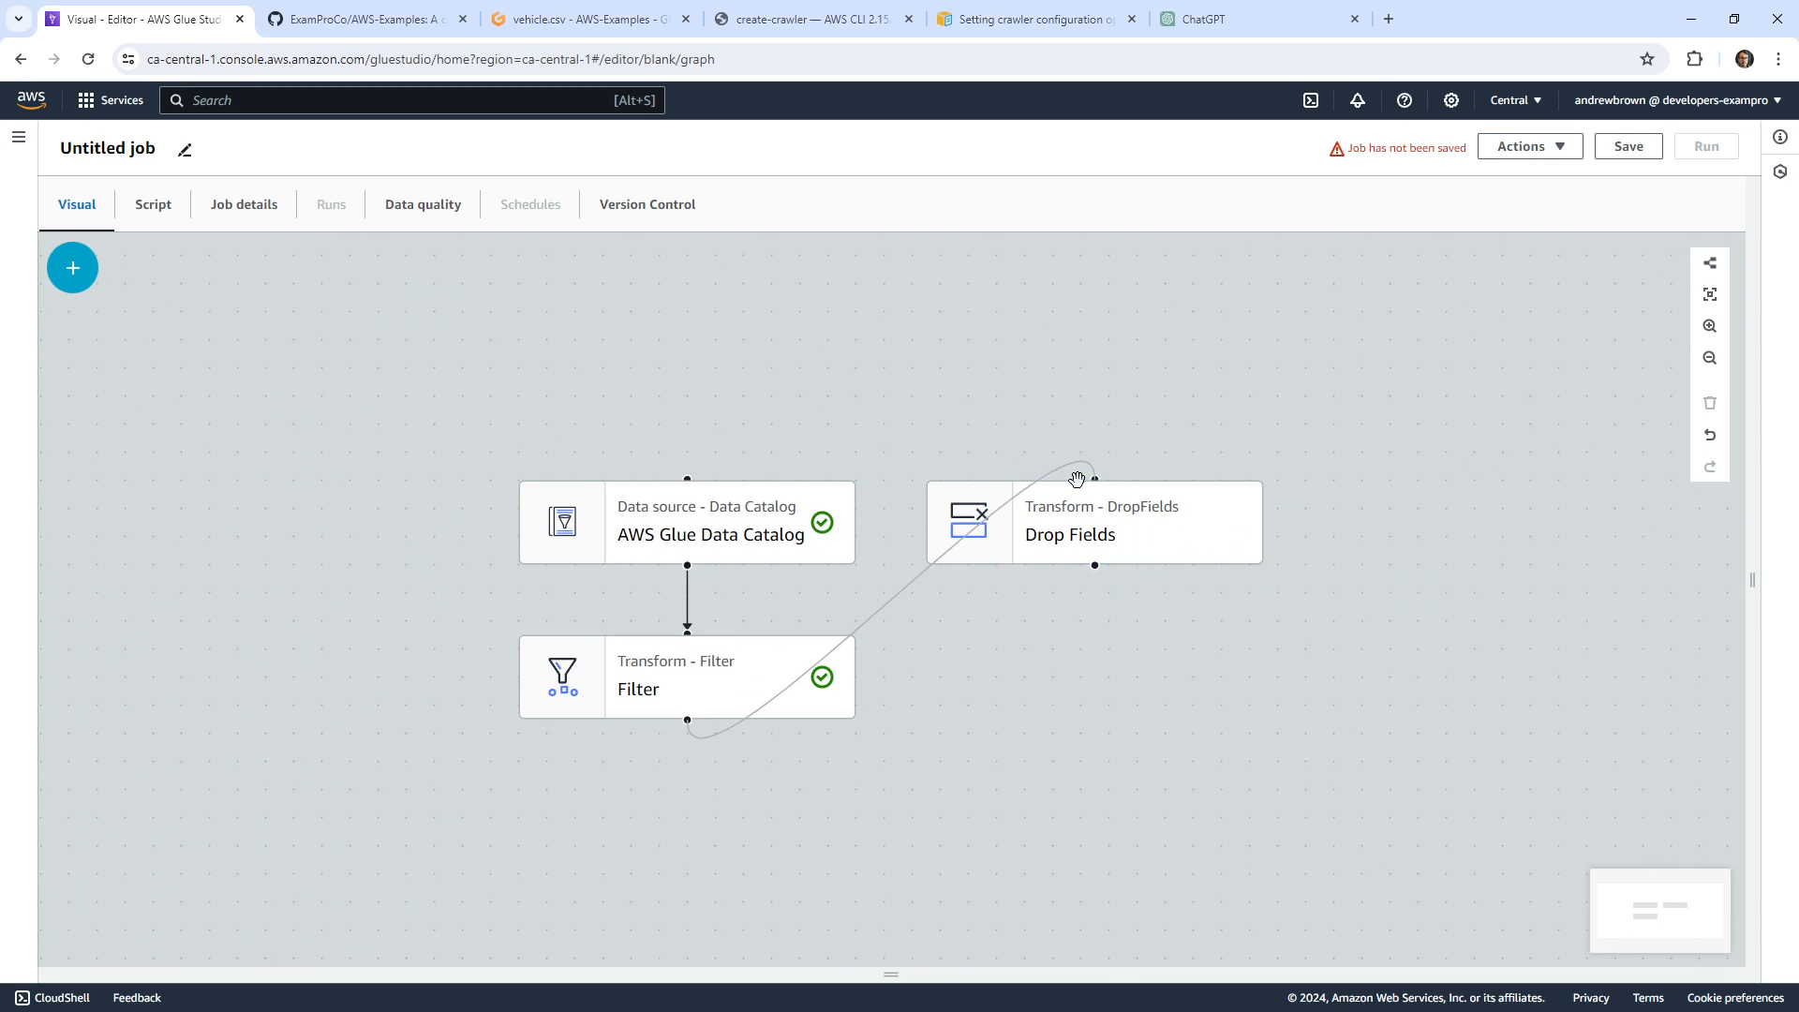
click(747, 852)
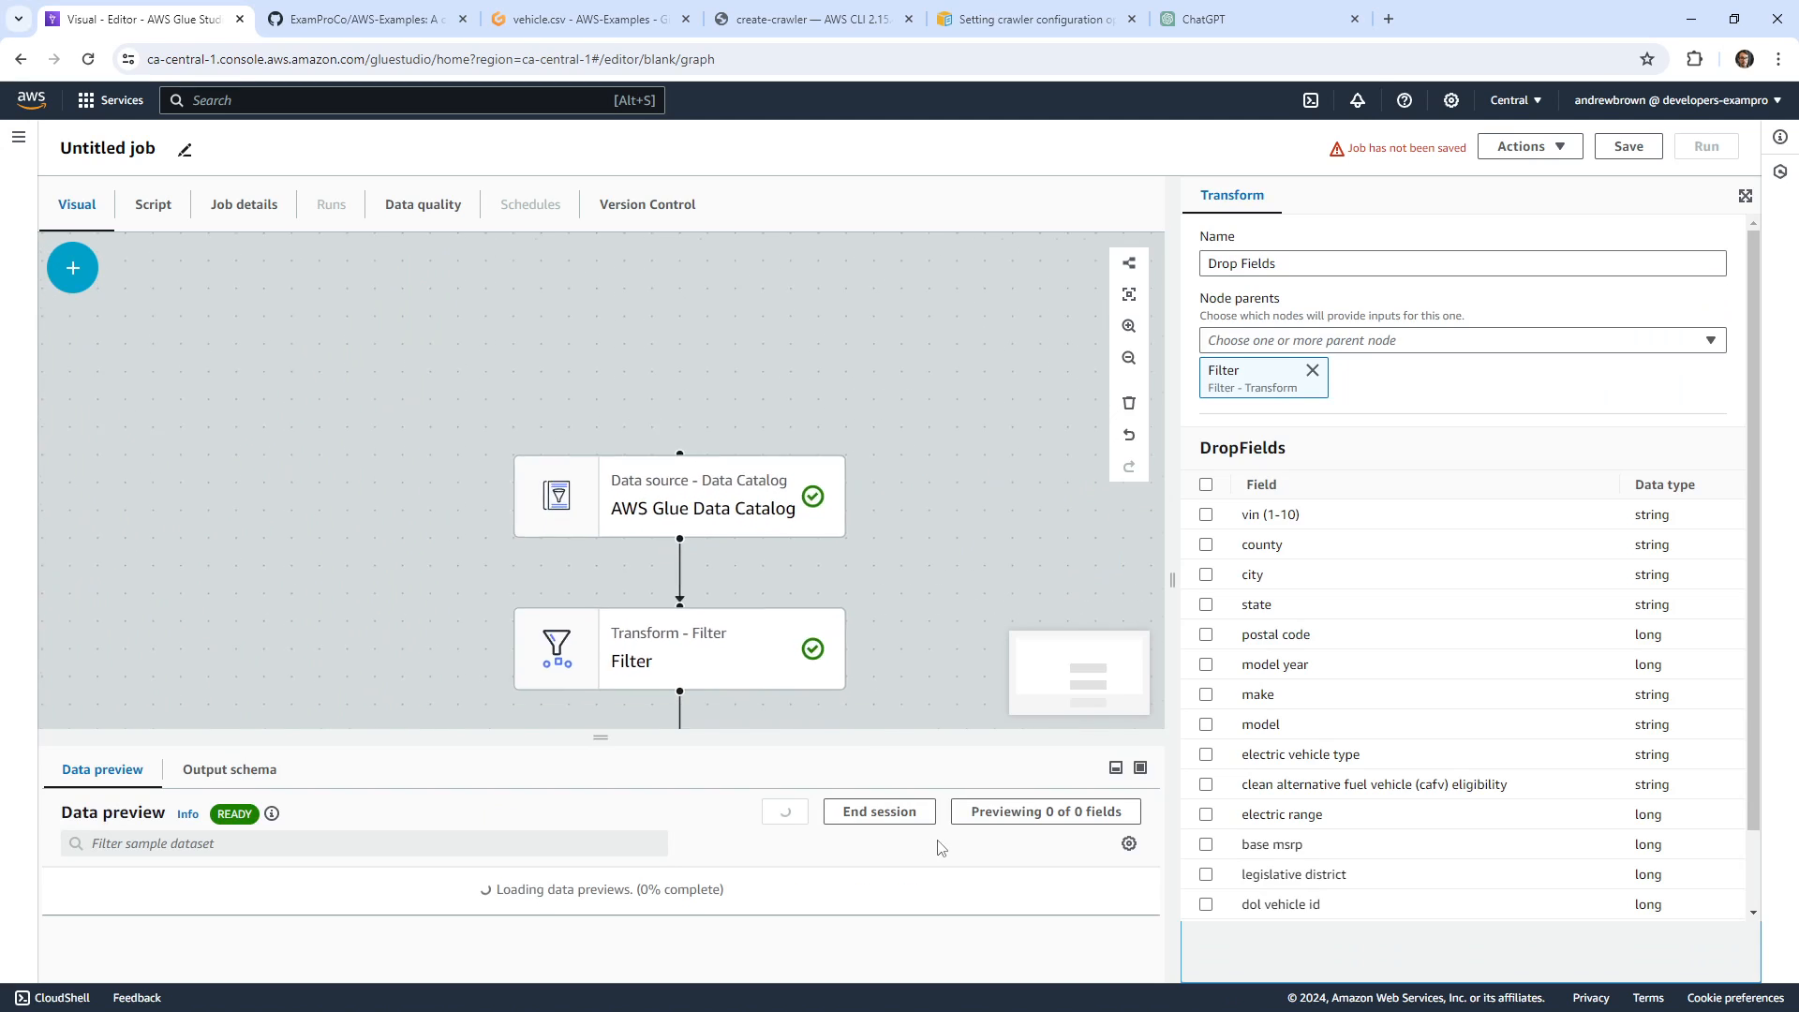
Select the location fields county, city, state and postal code to be removed by the Drop Fields node.
click(1207, 576)
click(1208, 606)
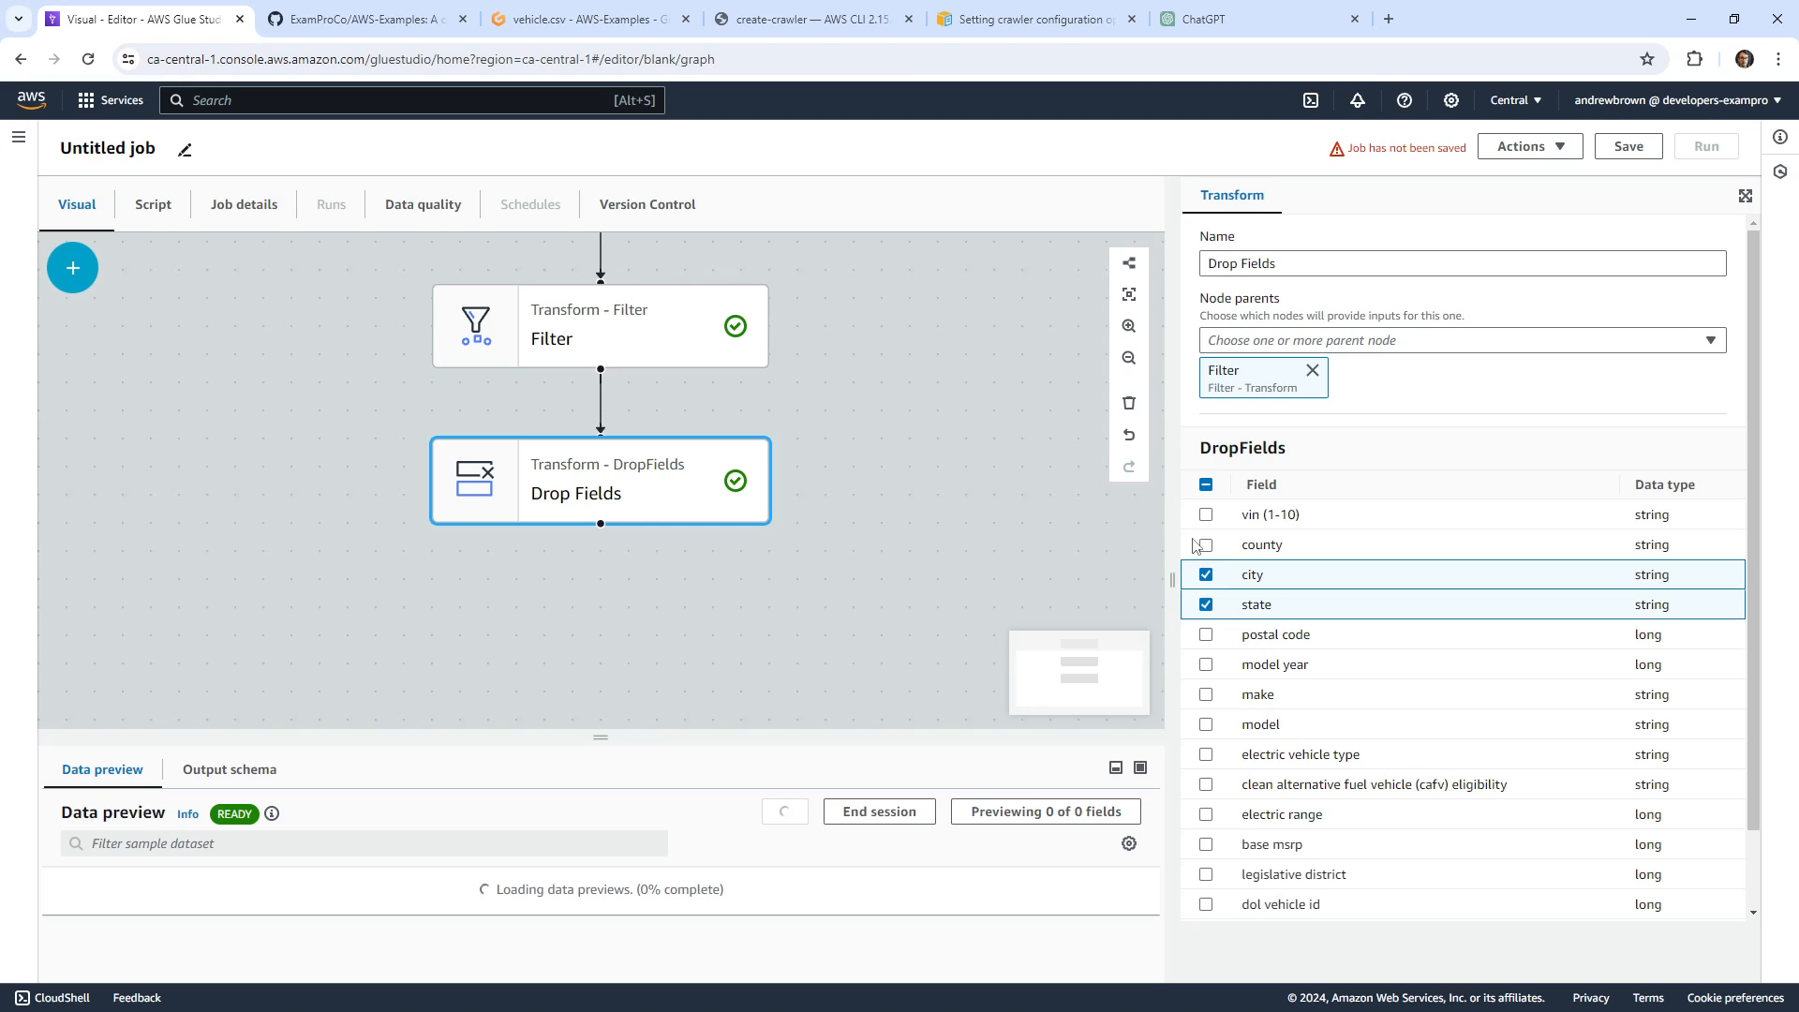
click(1207, 545)
scroll(1312, 748, down, 1)
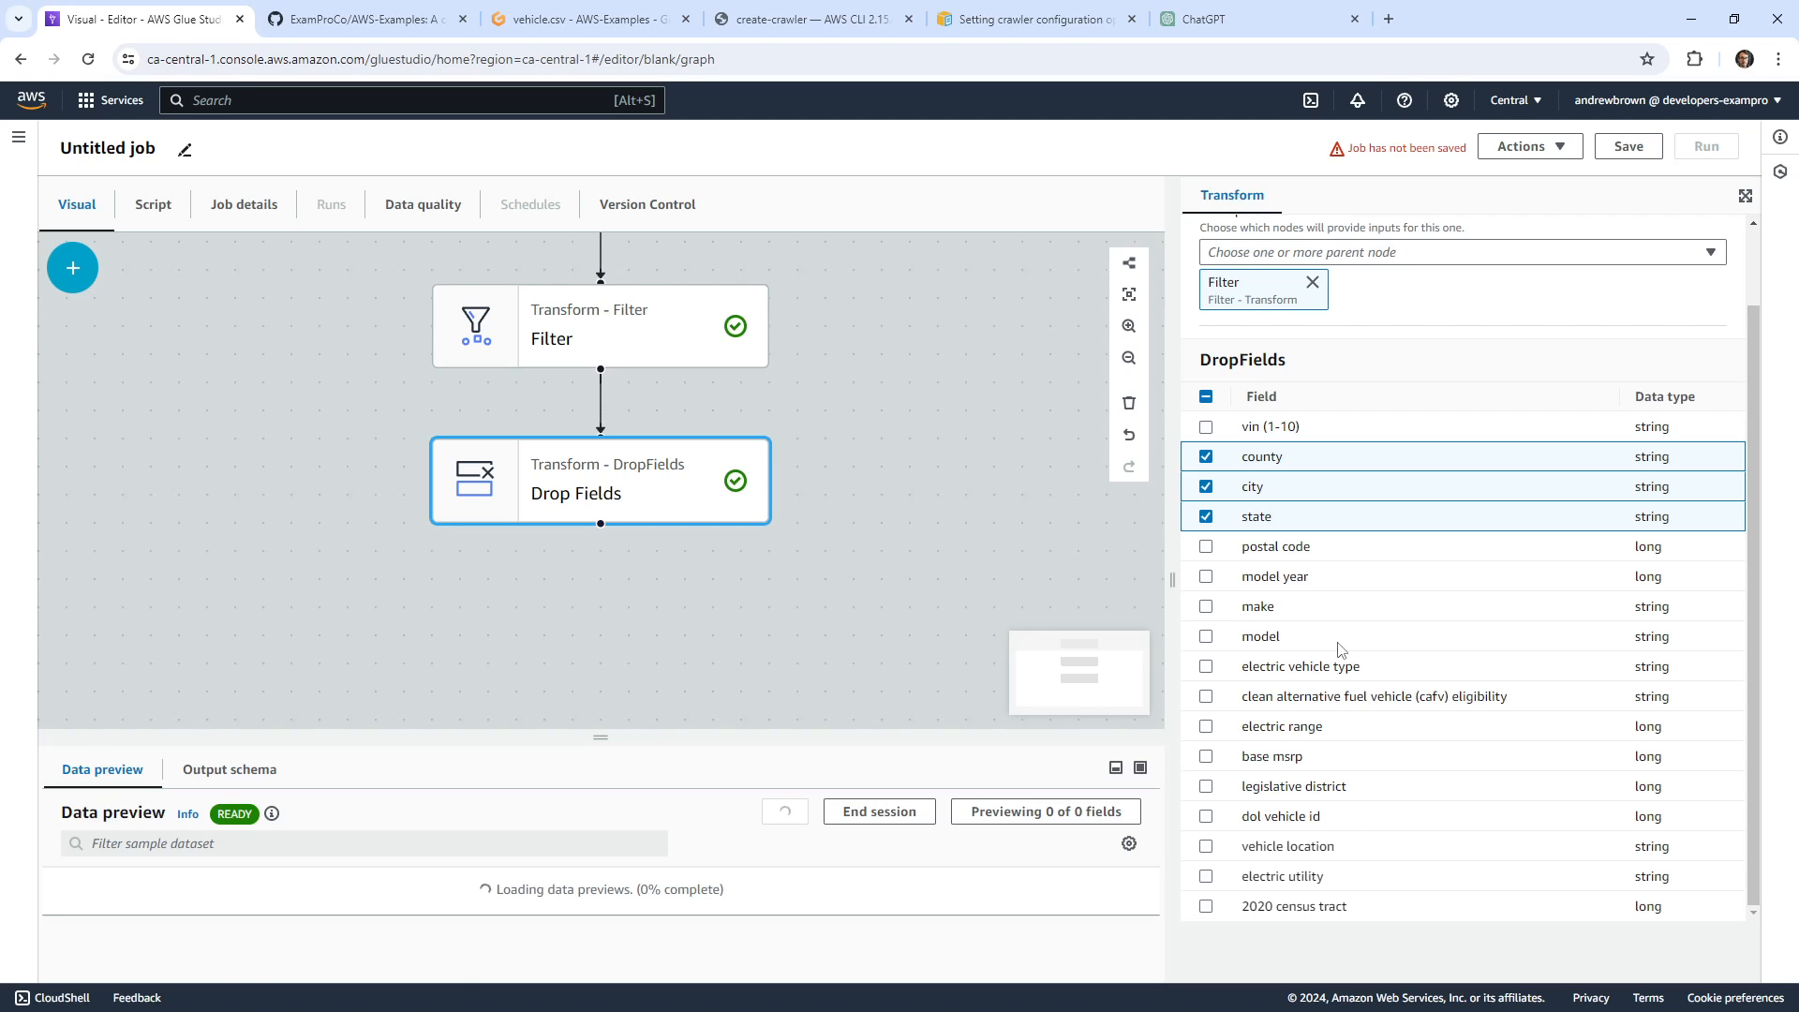
click(1207, 553)
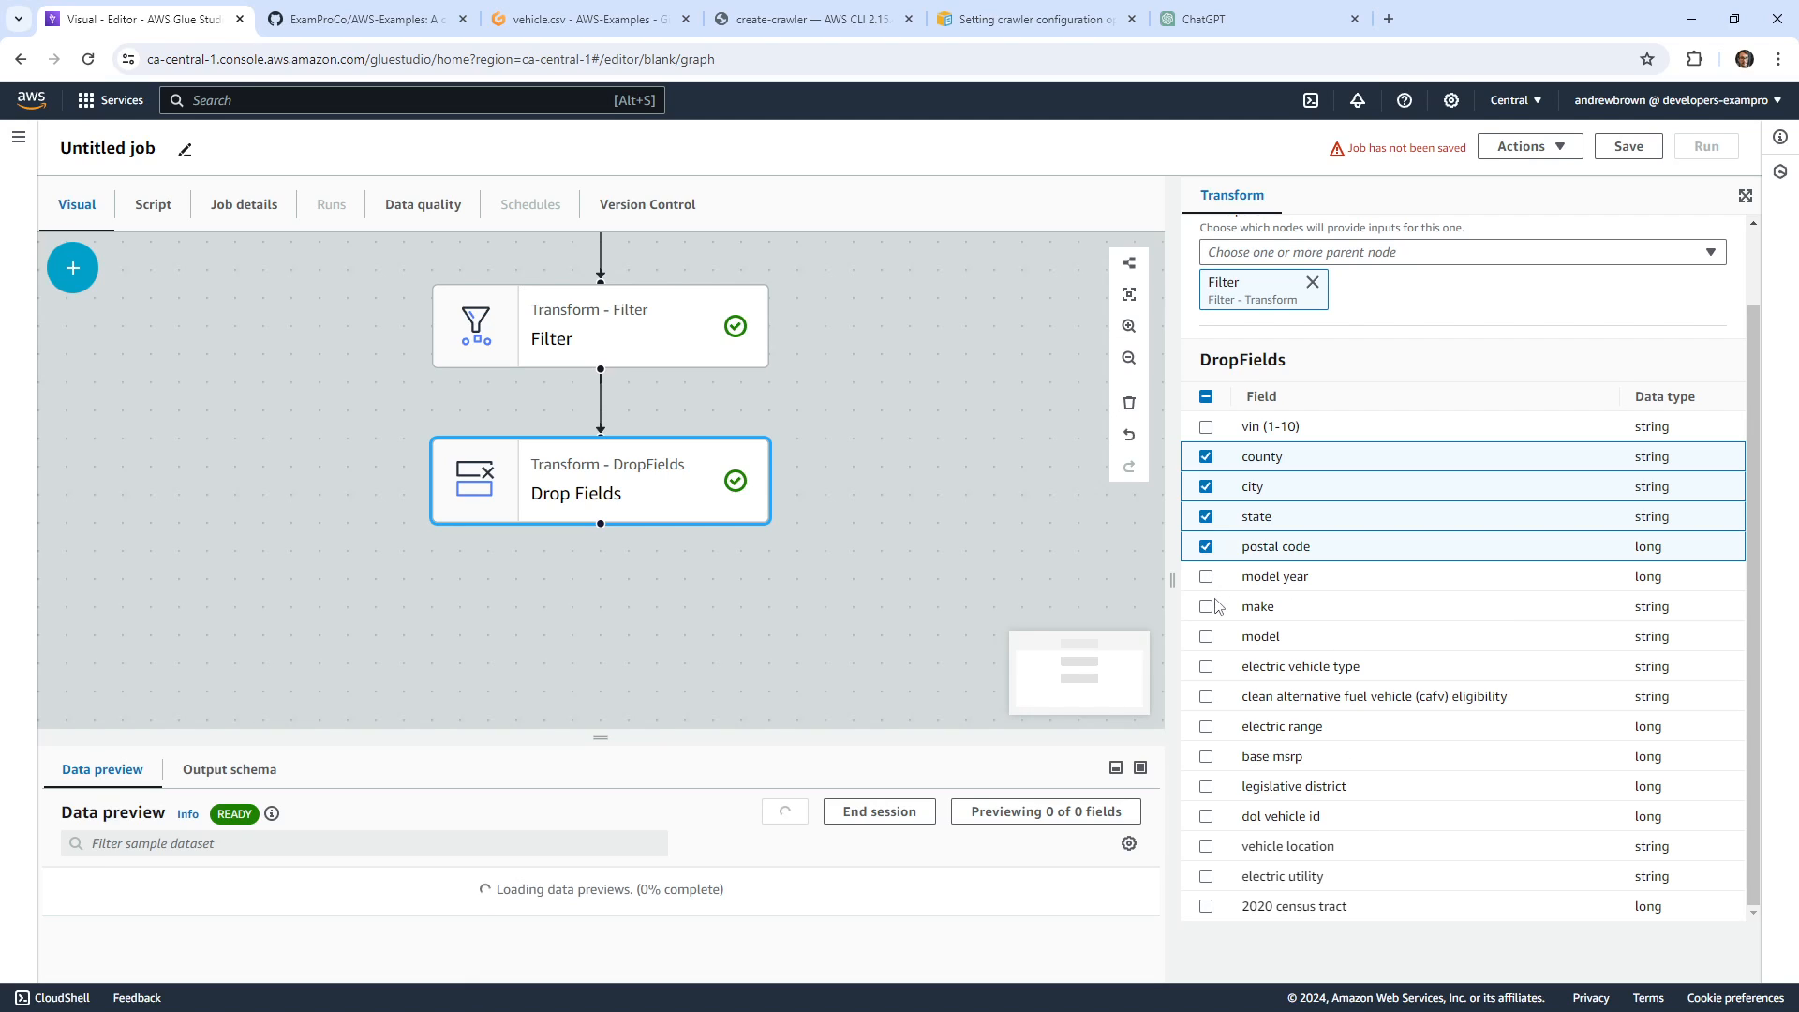
Also drop electric vehicle type, clean alternative fuel vehicle (cafv) eligibility, electric range, base msrp, legislative district, dol vehicle id, vehicle location and 2020 census tract.
click(1213, 680)
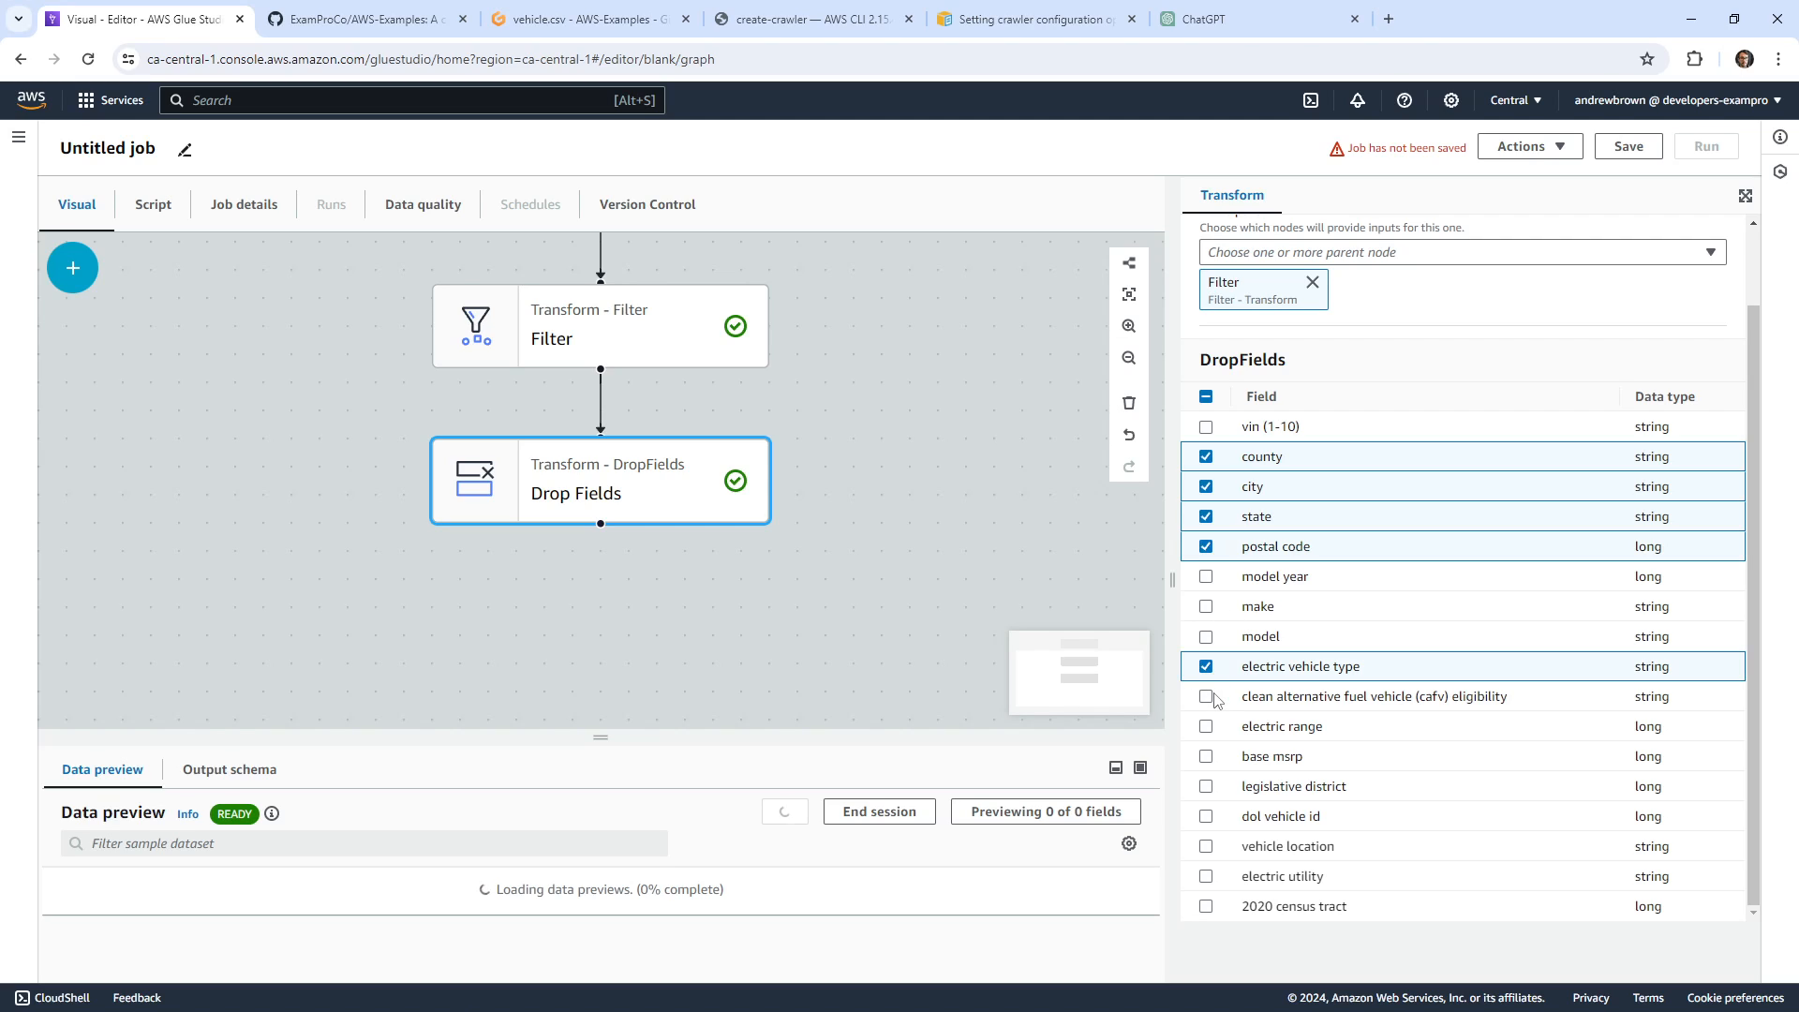
click(1207, 697)
click(1207, 727)
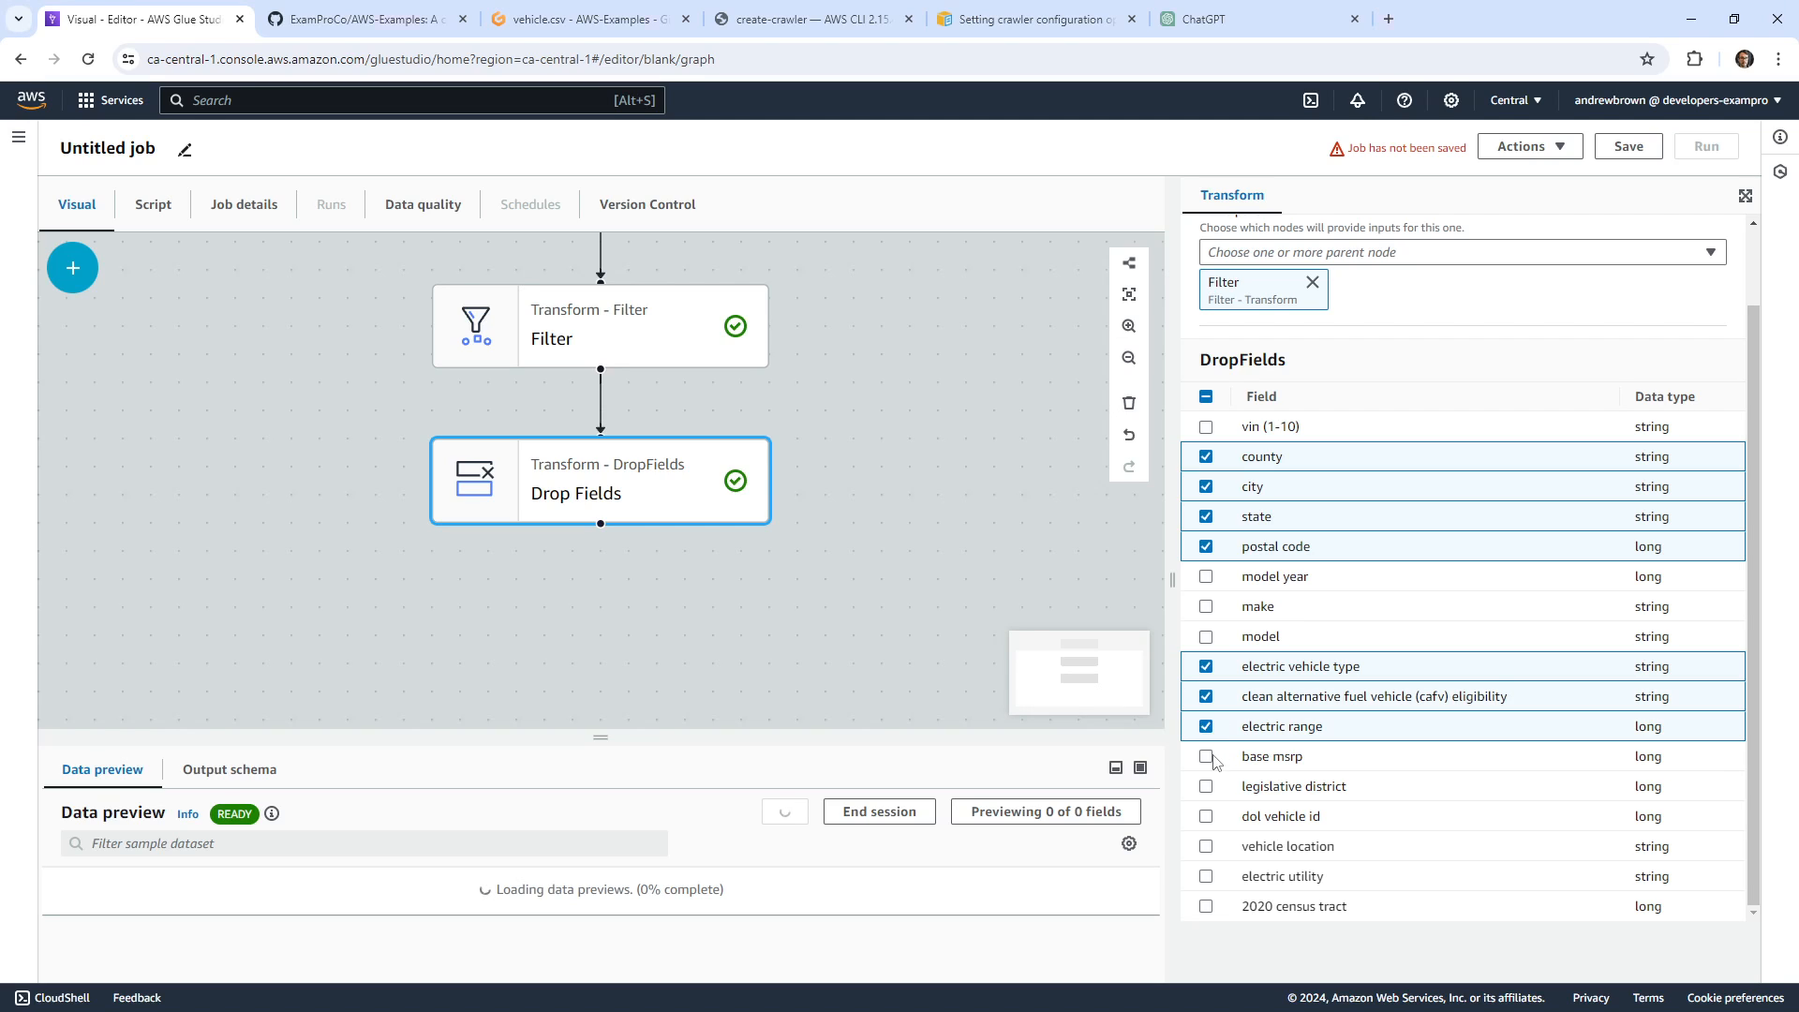
click(1209, 758)
click(1208, 787)
click(1208, 819)
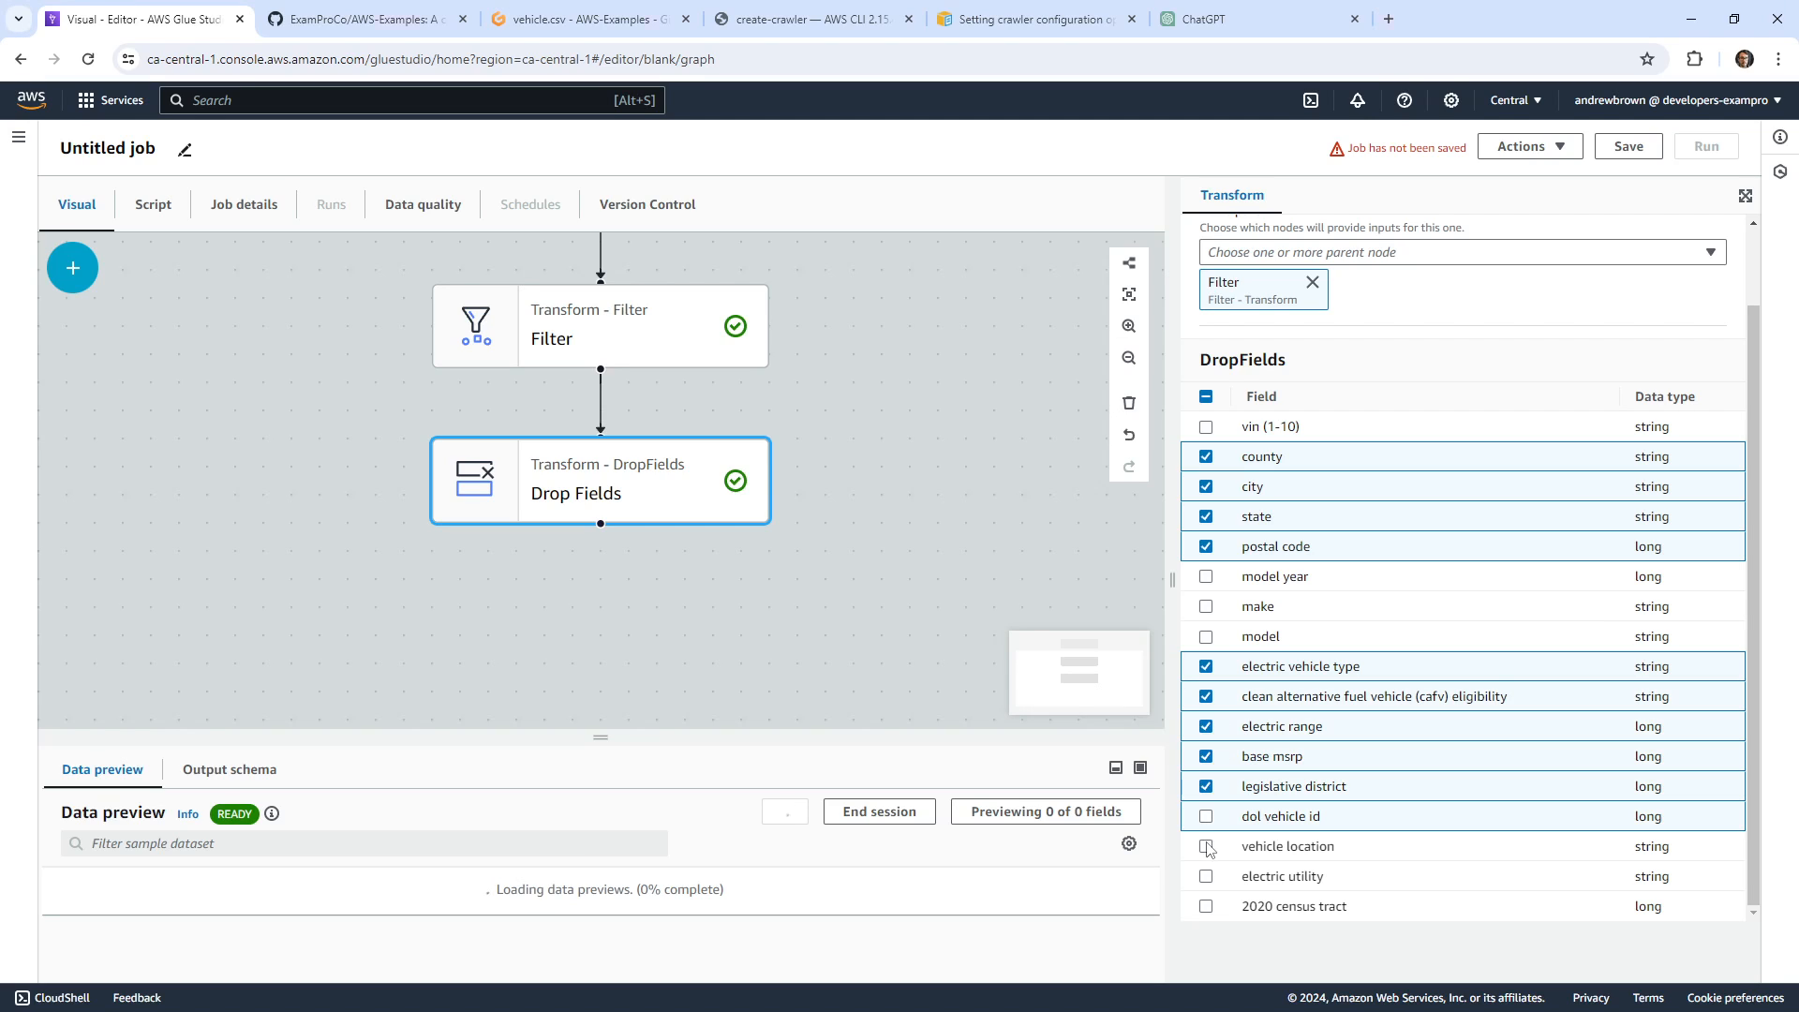
click(1207, 907)
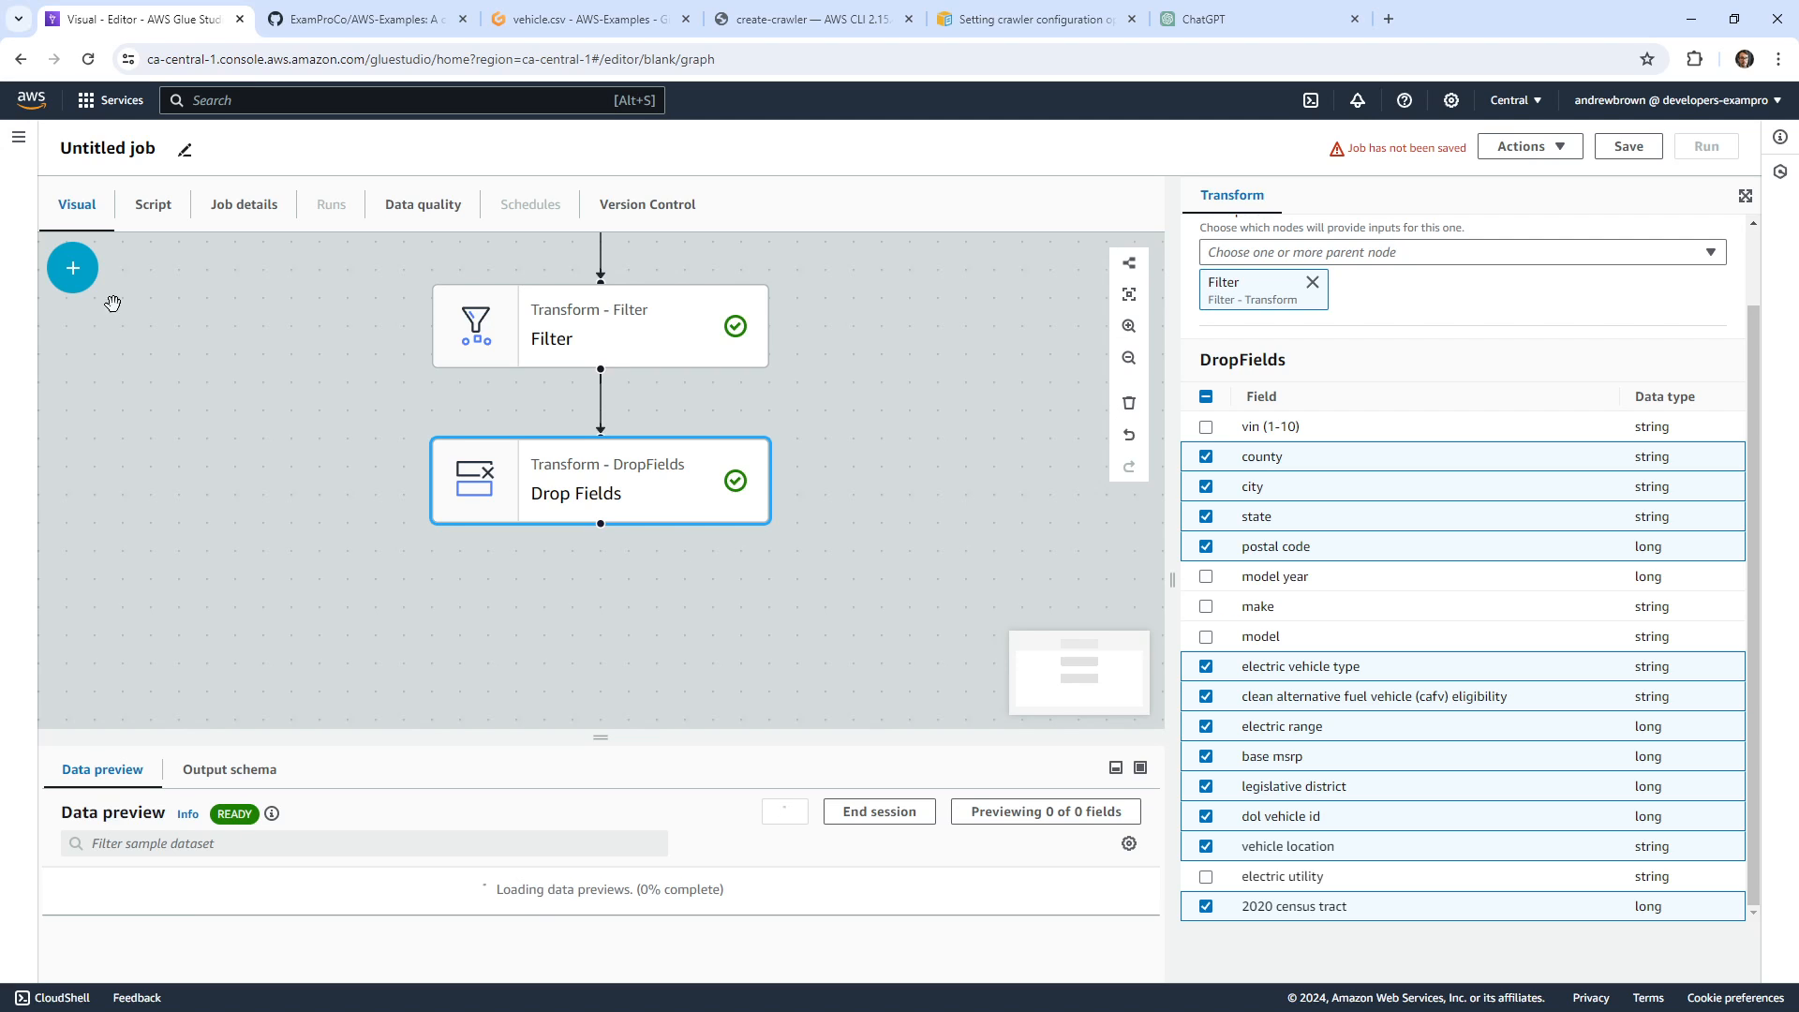
Add a UUID transform node to the job as a child of the Drop Fields node.
click(98, 277)
scroll(354, 594, down, 6)
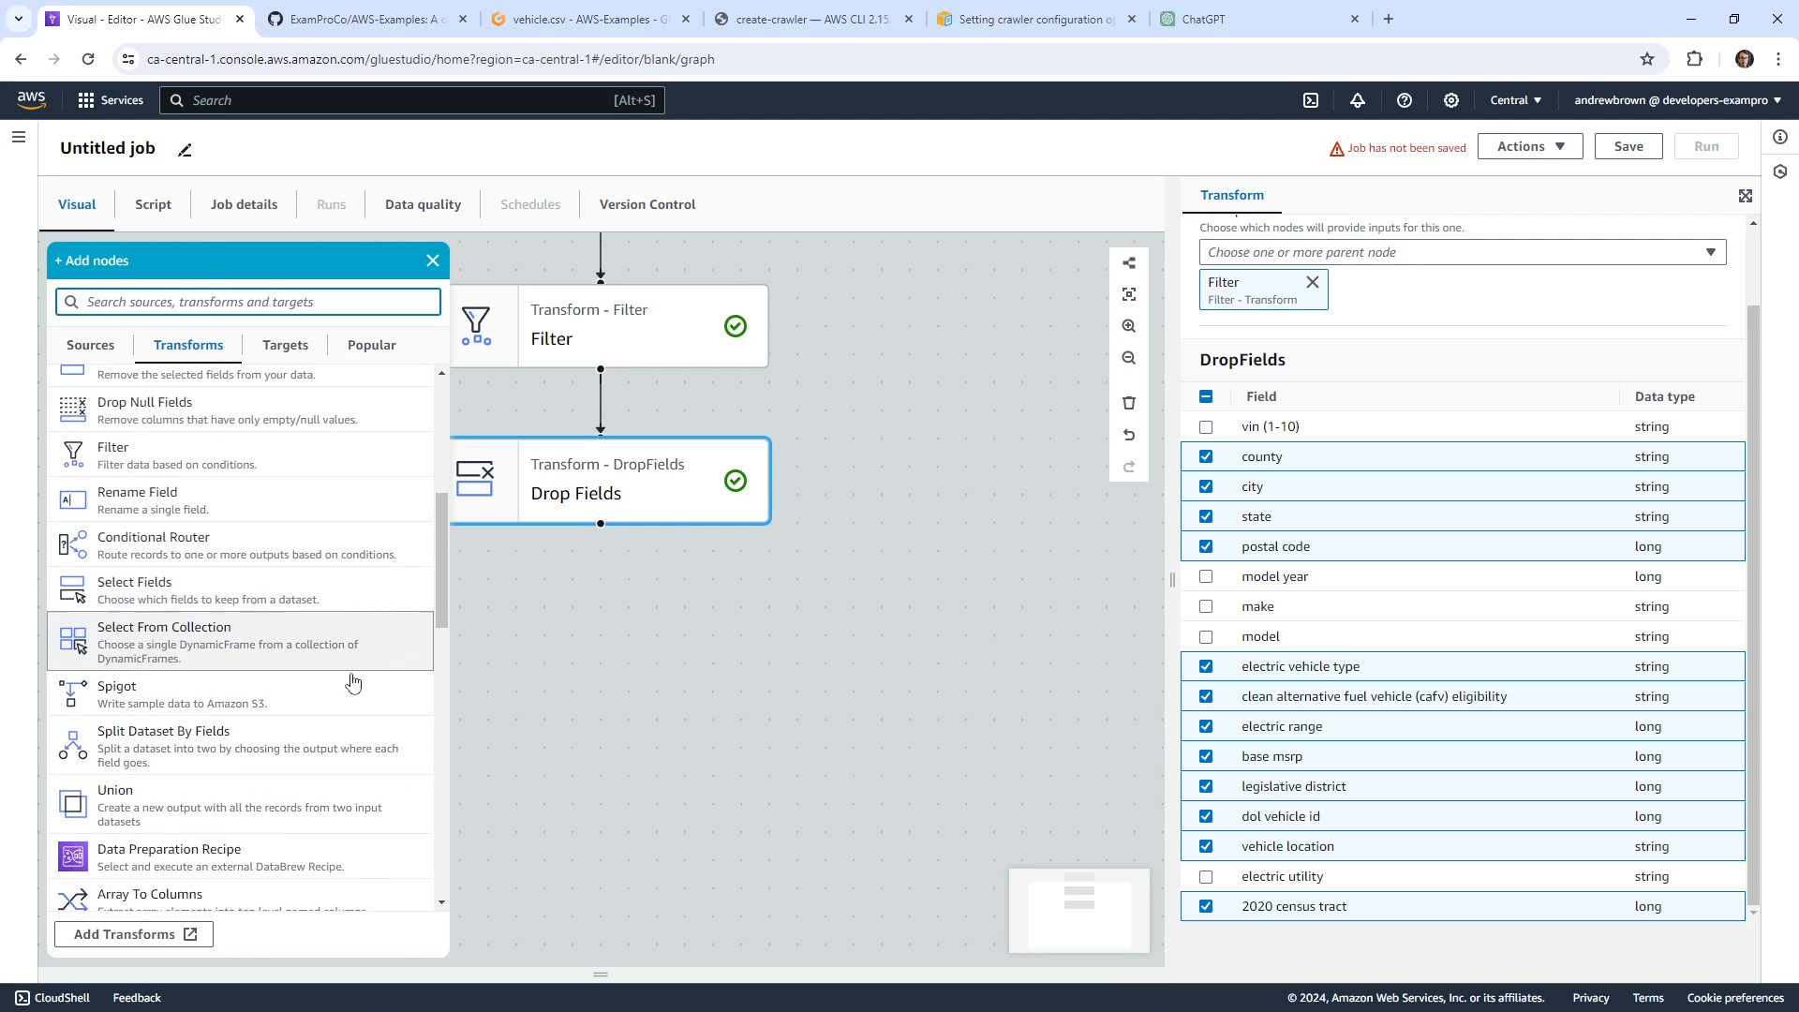
scroll(336, 690, down, 8)
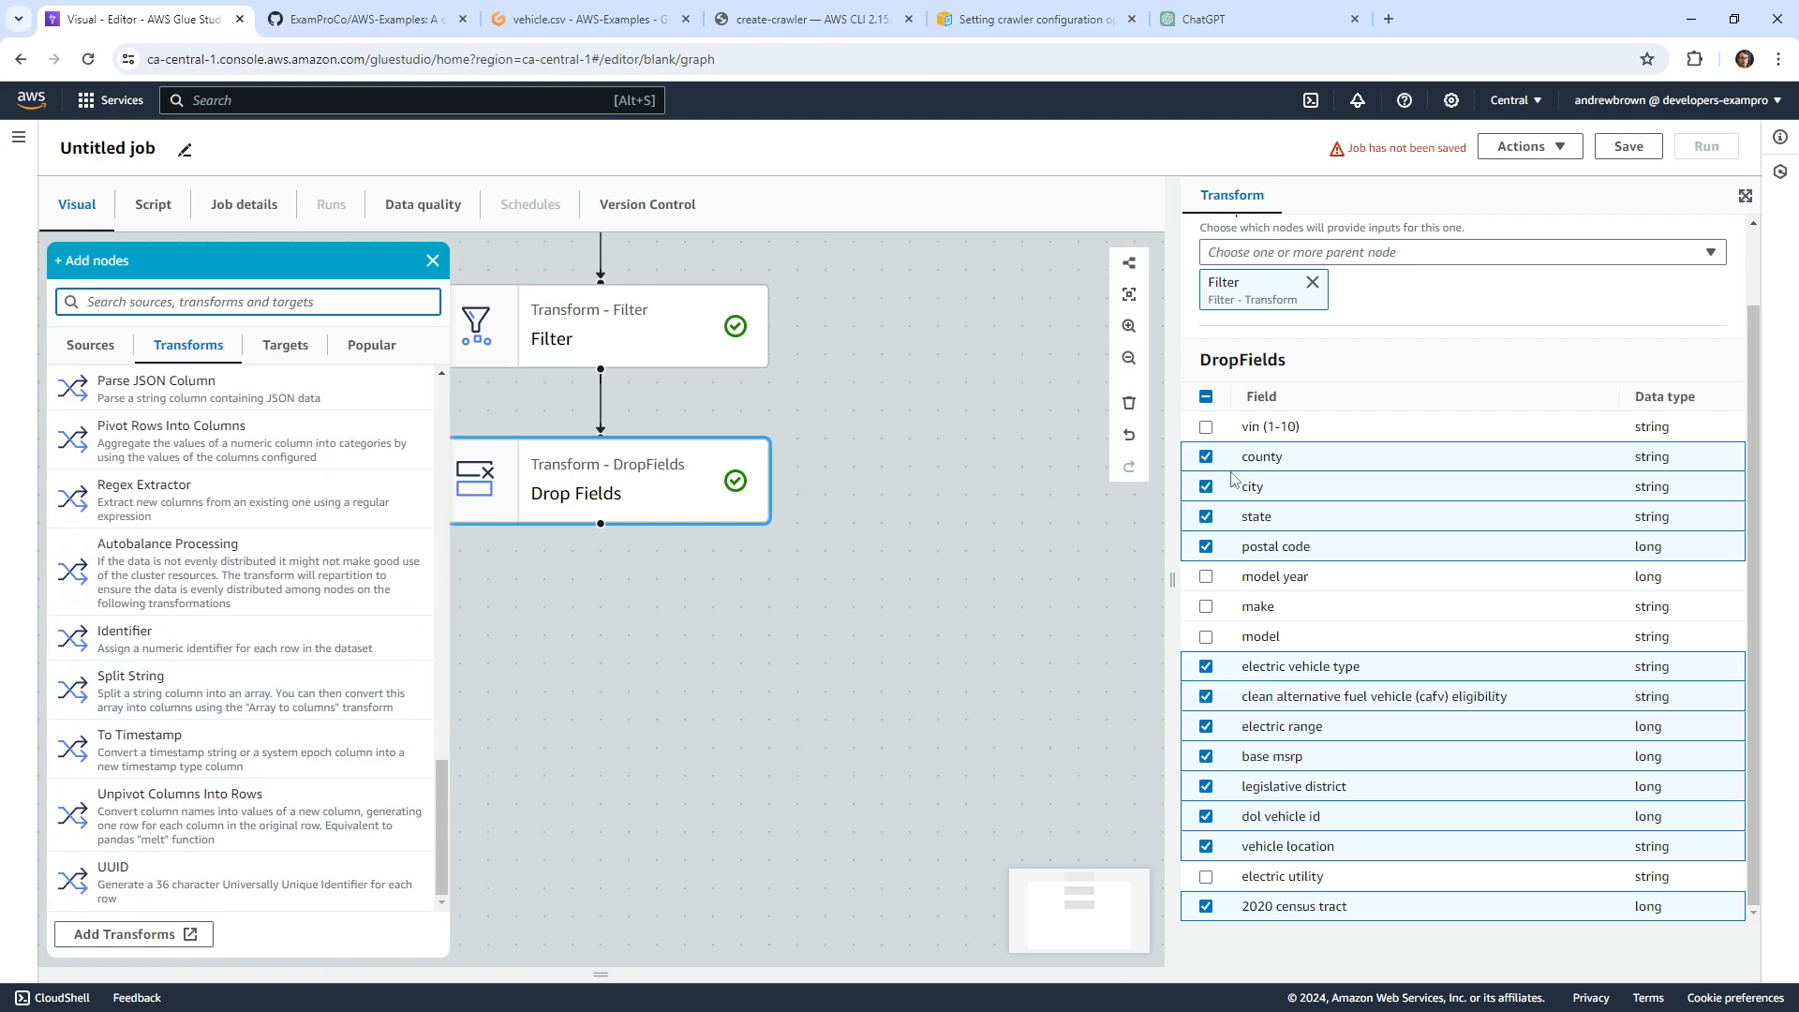
click(112, 890)
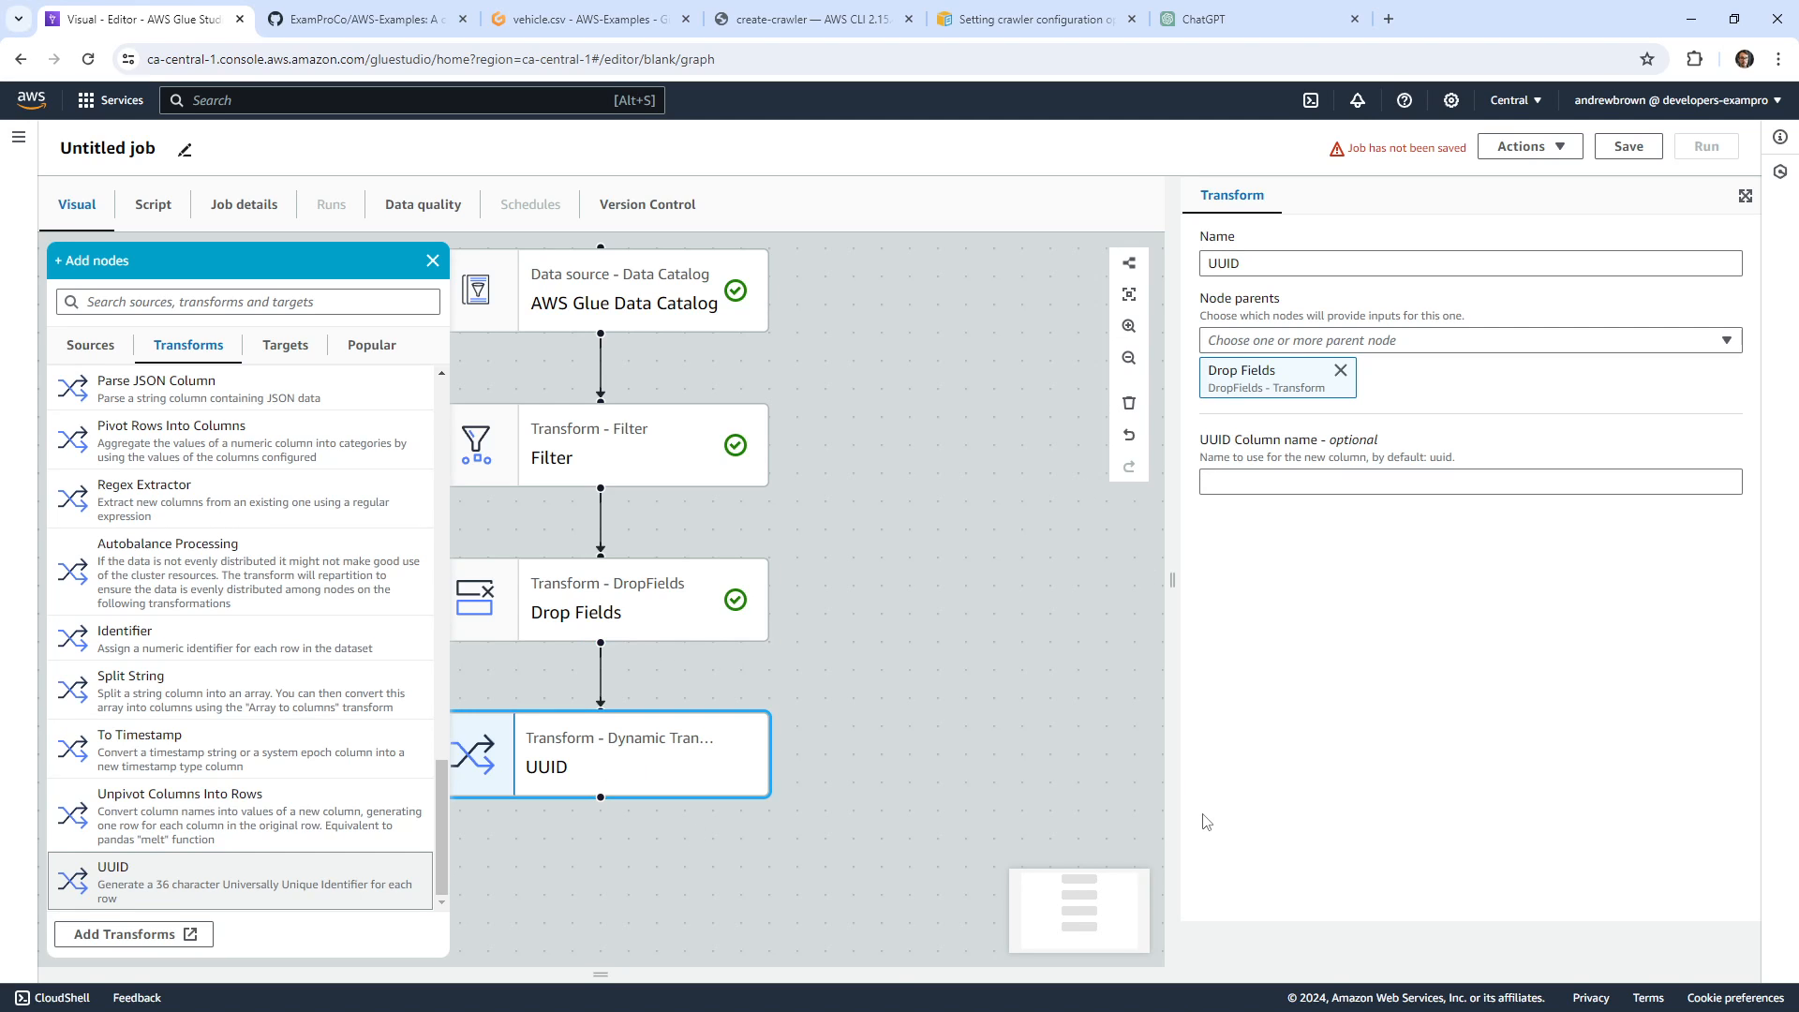
click(1032, 630)
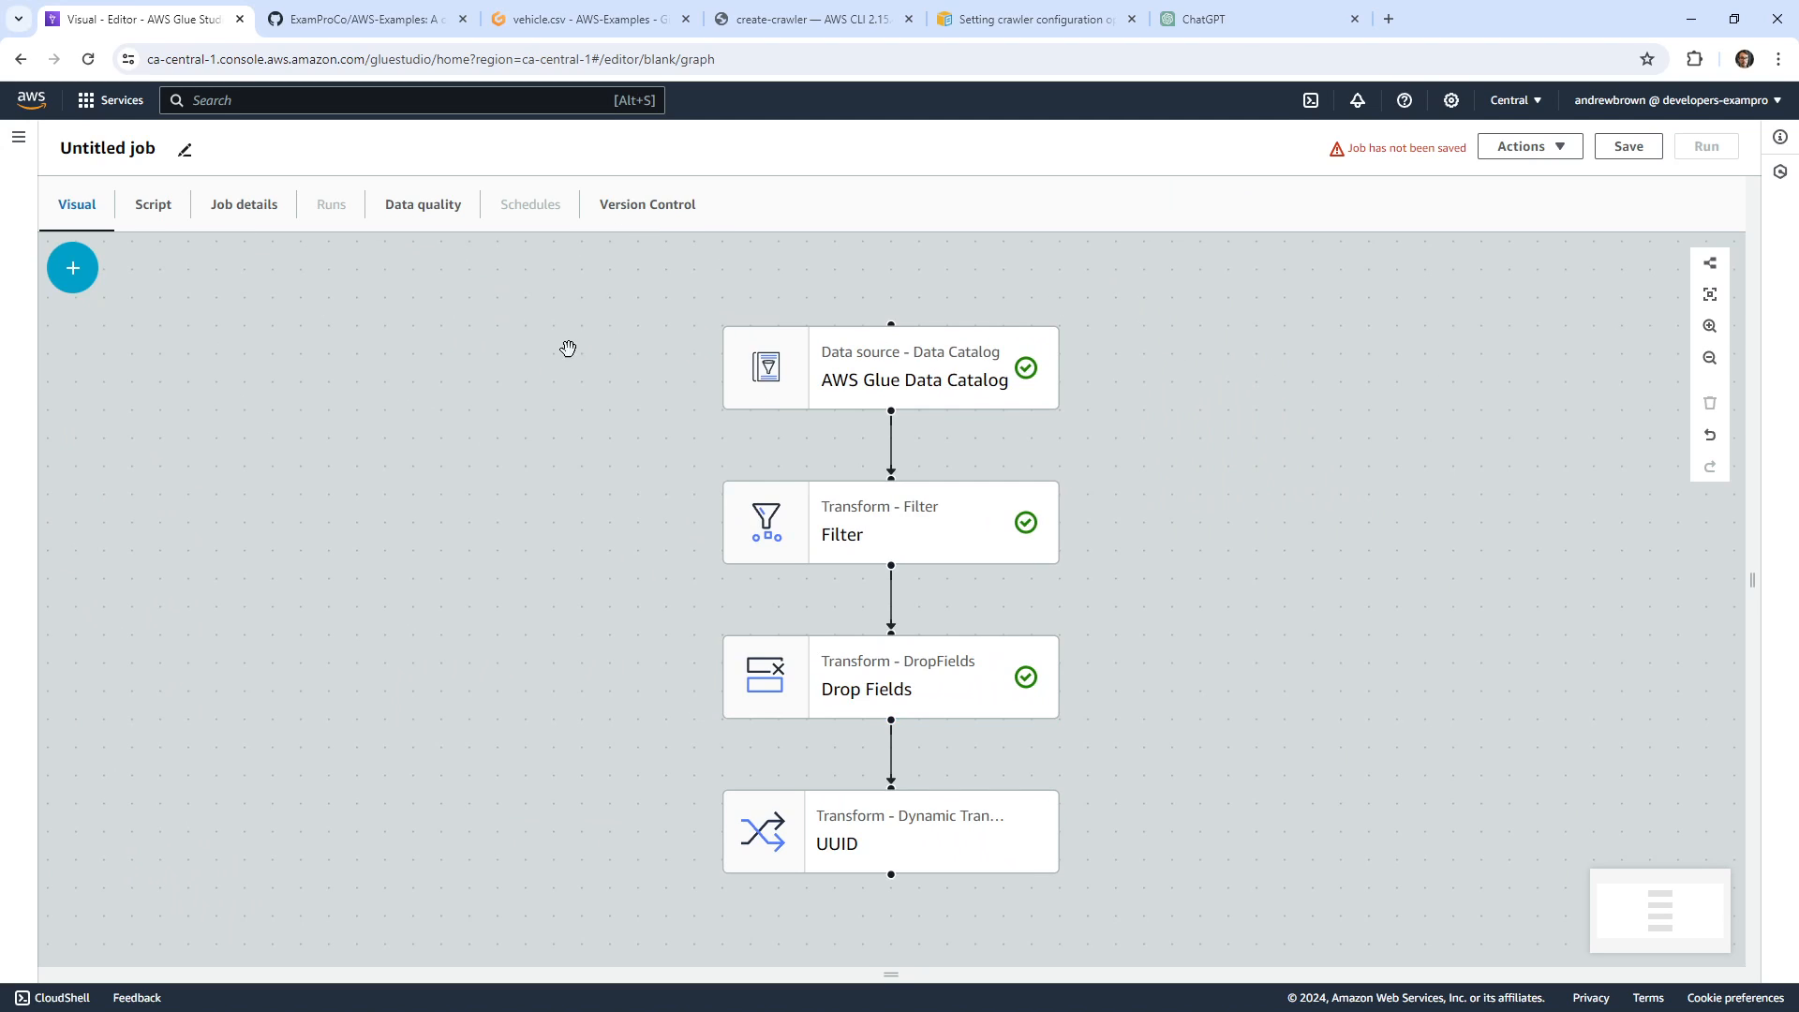
Review the properties and data preview of the AWS Glue Data Catalog source node and the Filter node.
click(881, 381)
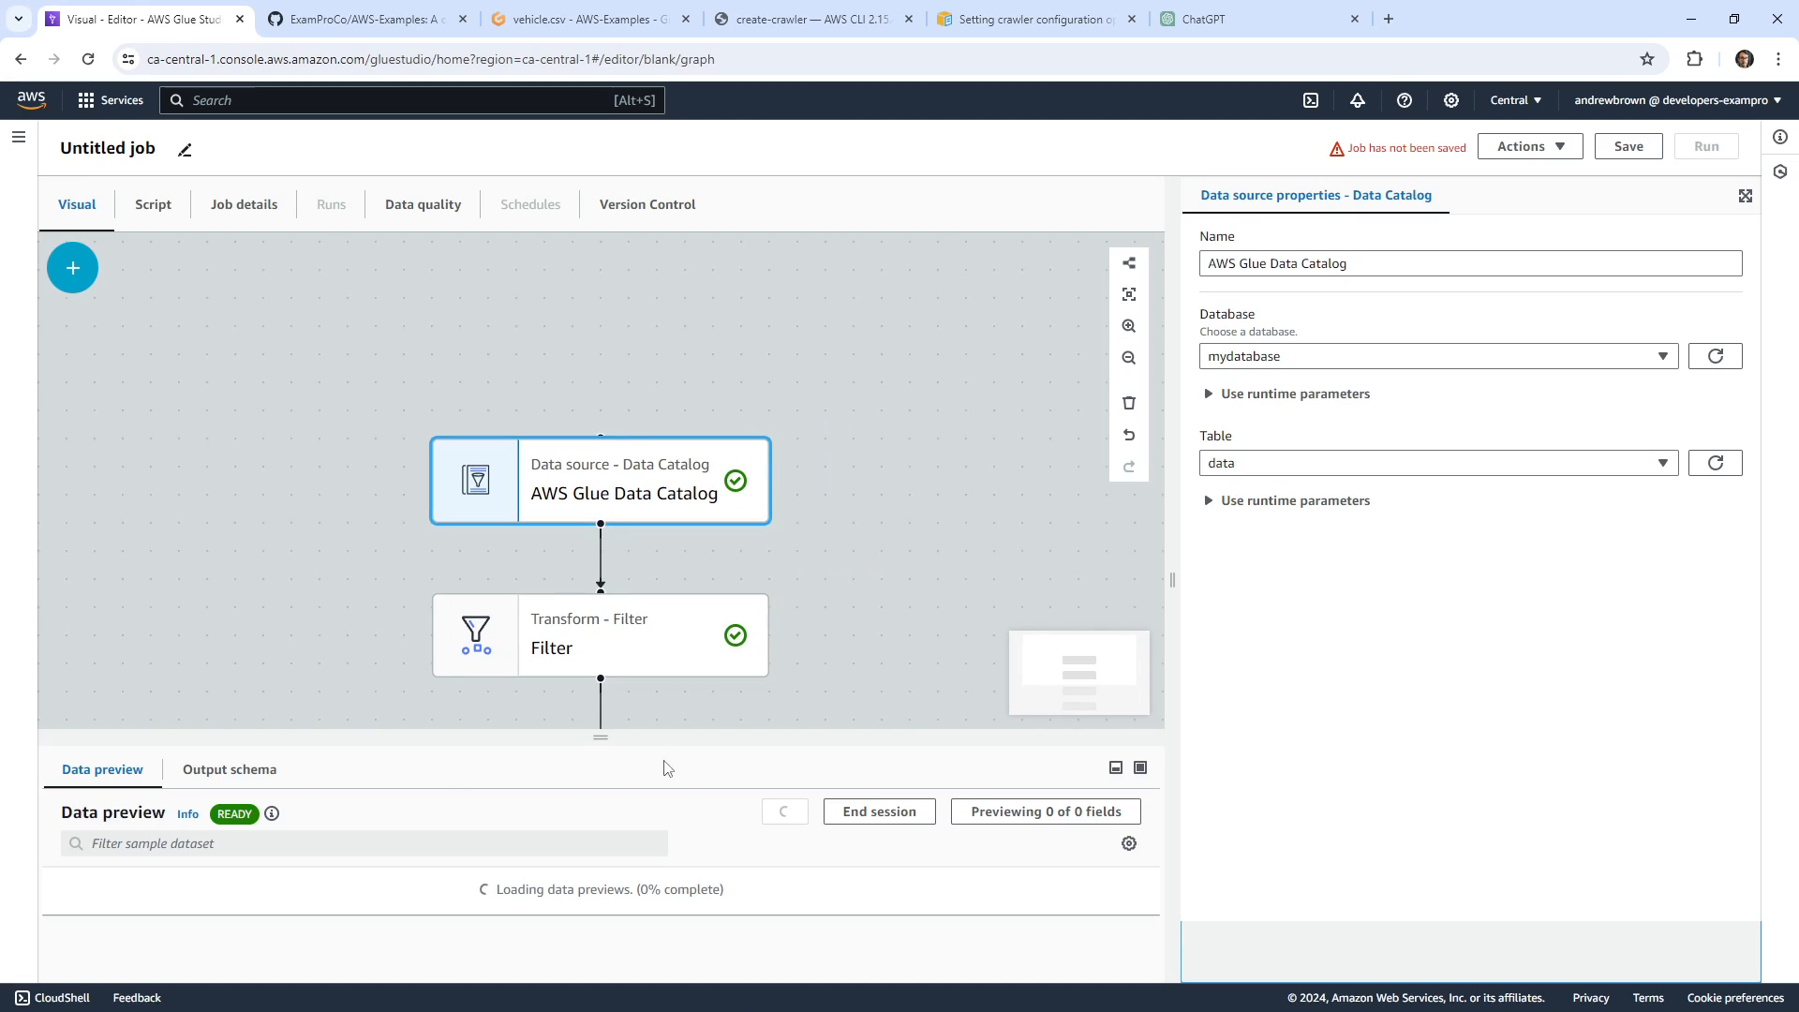
drag(606, 738, 559, 622)
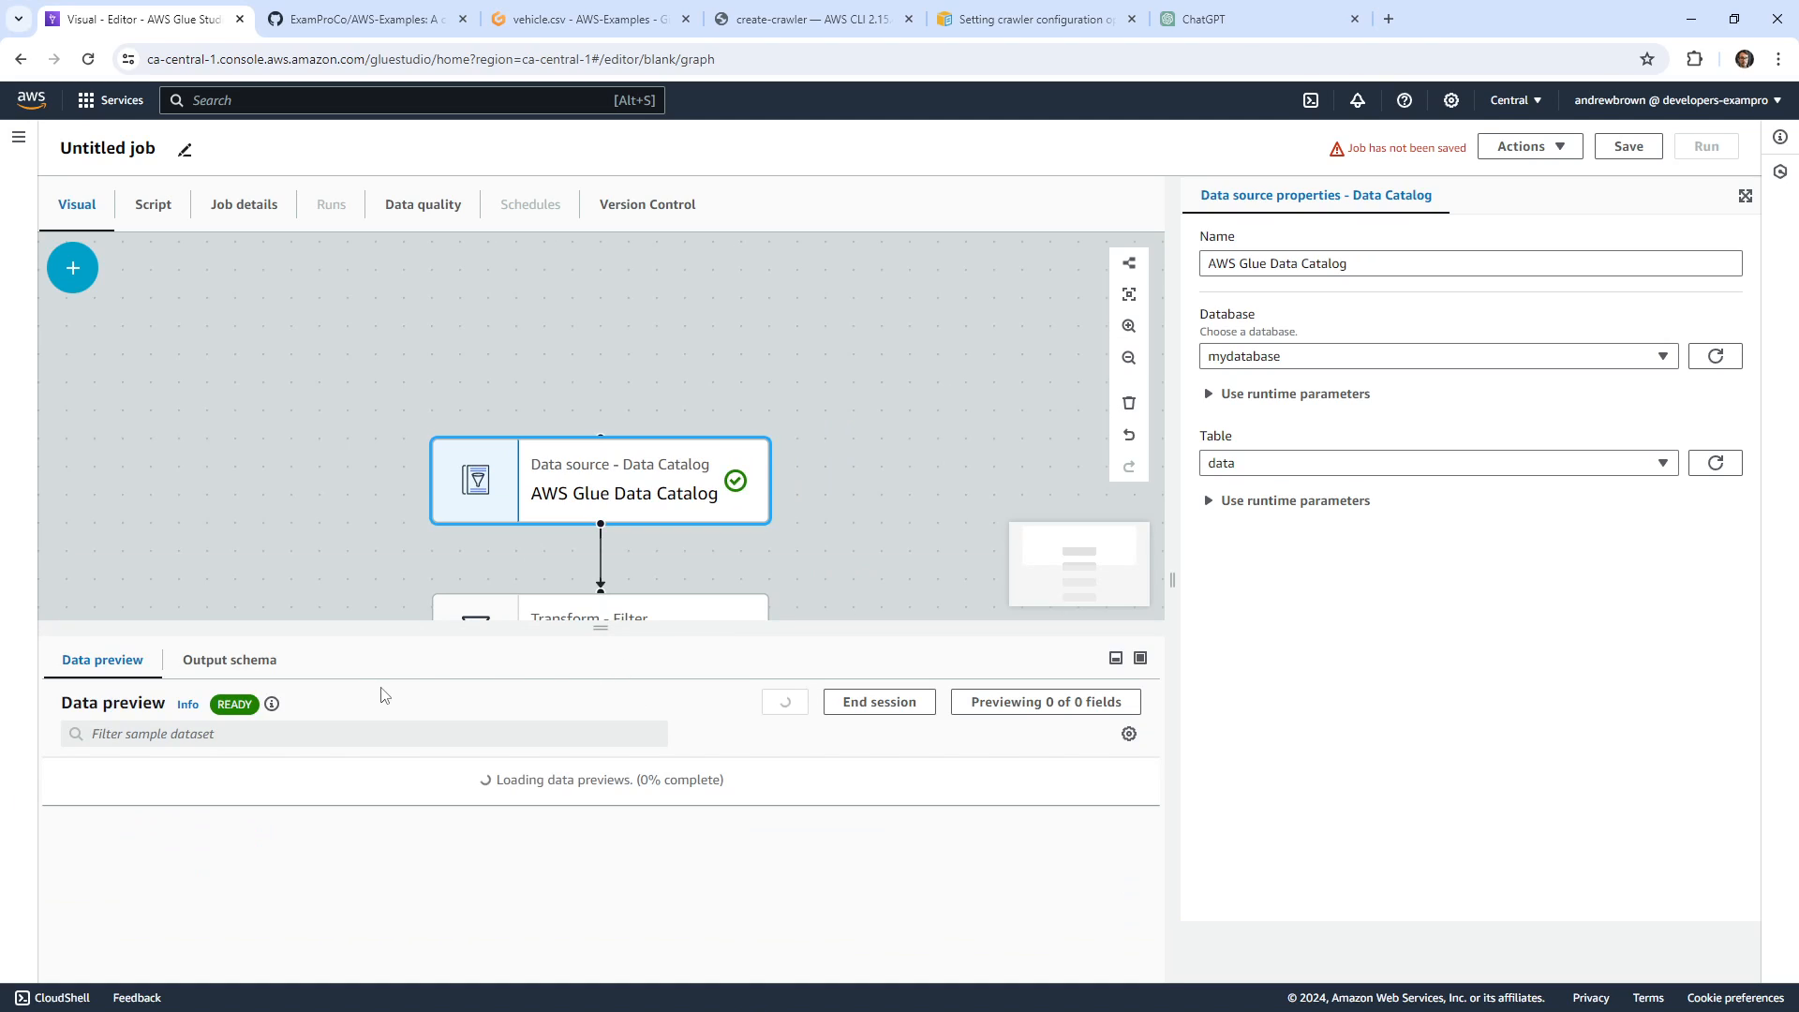
drag(591, 625, 609, 822)
click(525, 622)
scroll(731, 647, down, 1)
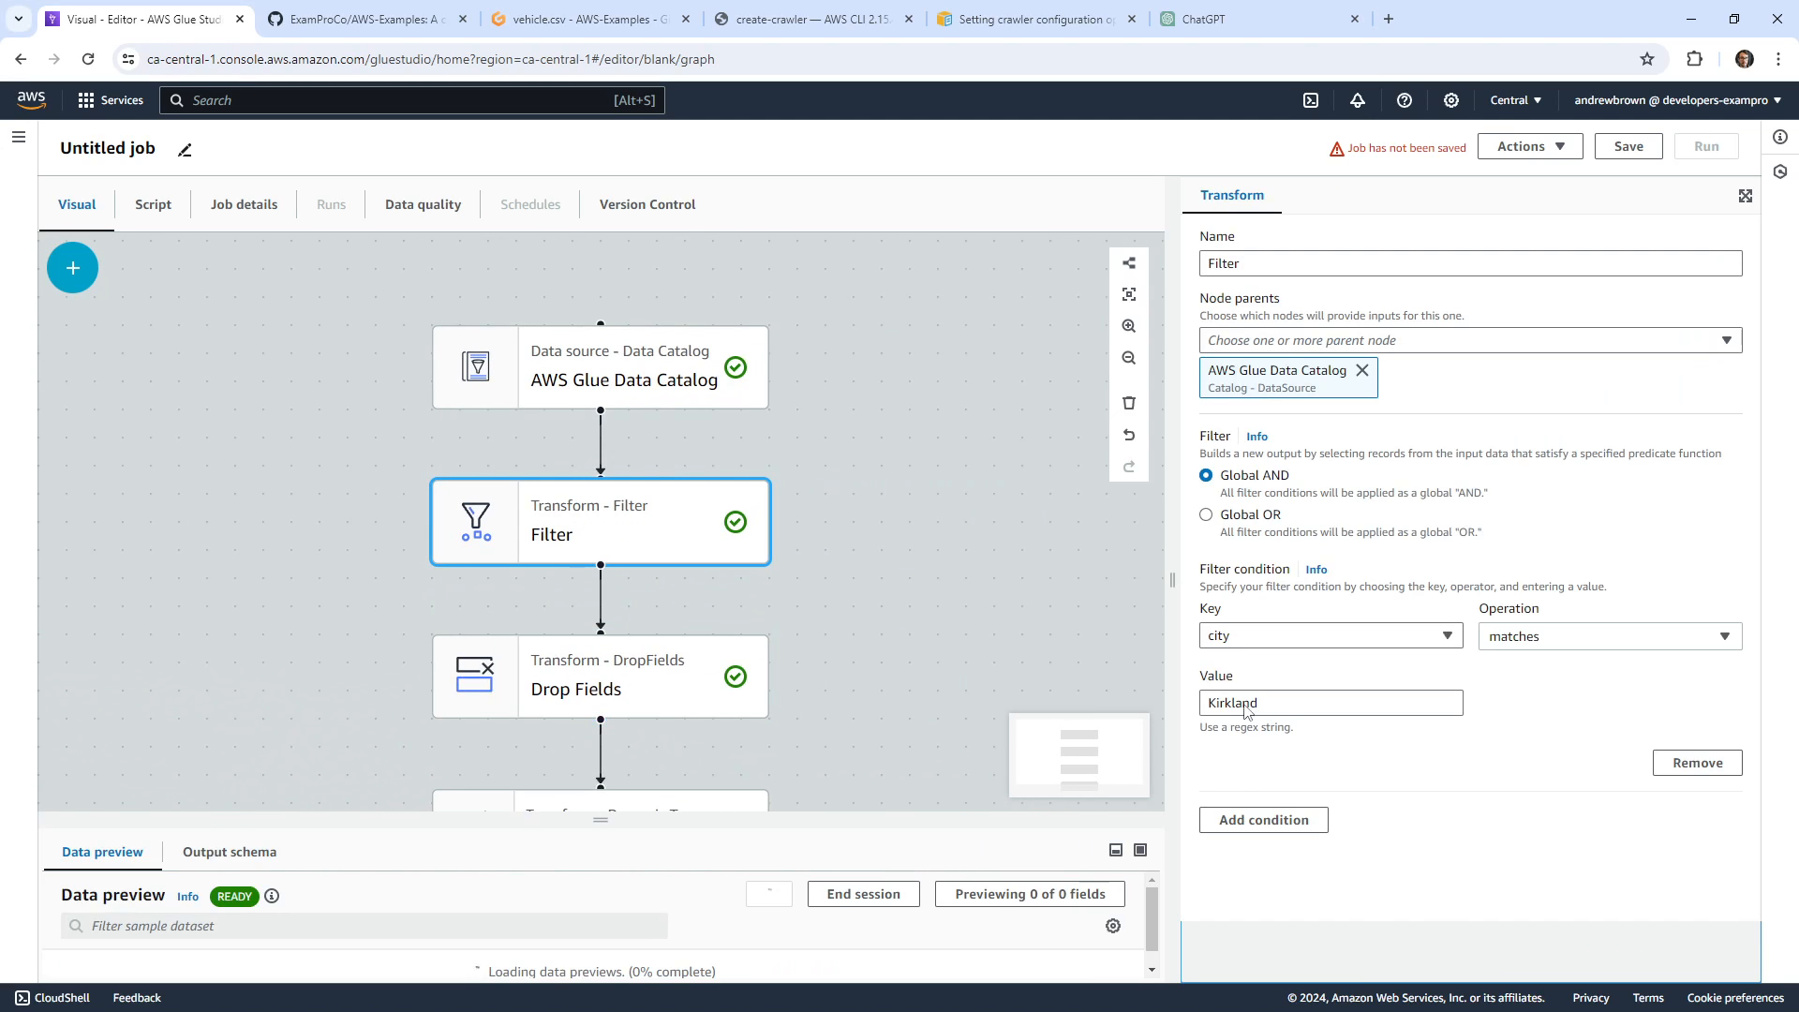
click(1302, 702)
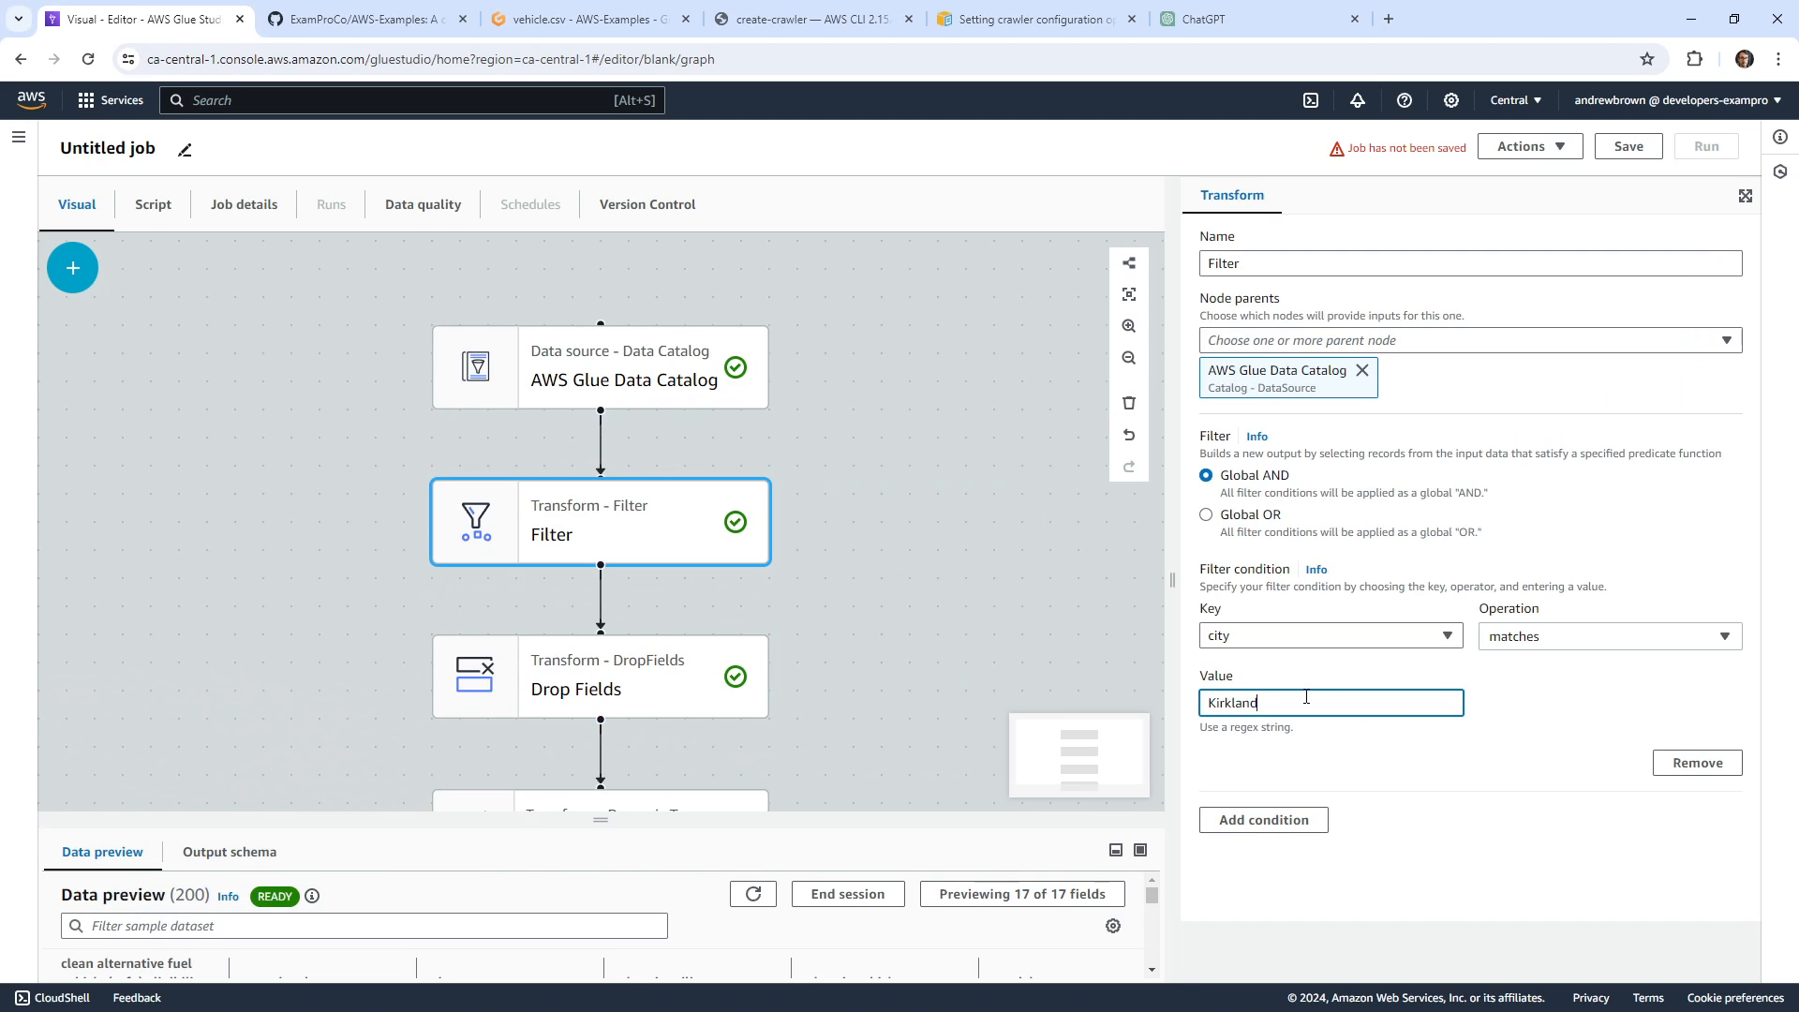
click(763, 318)
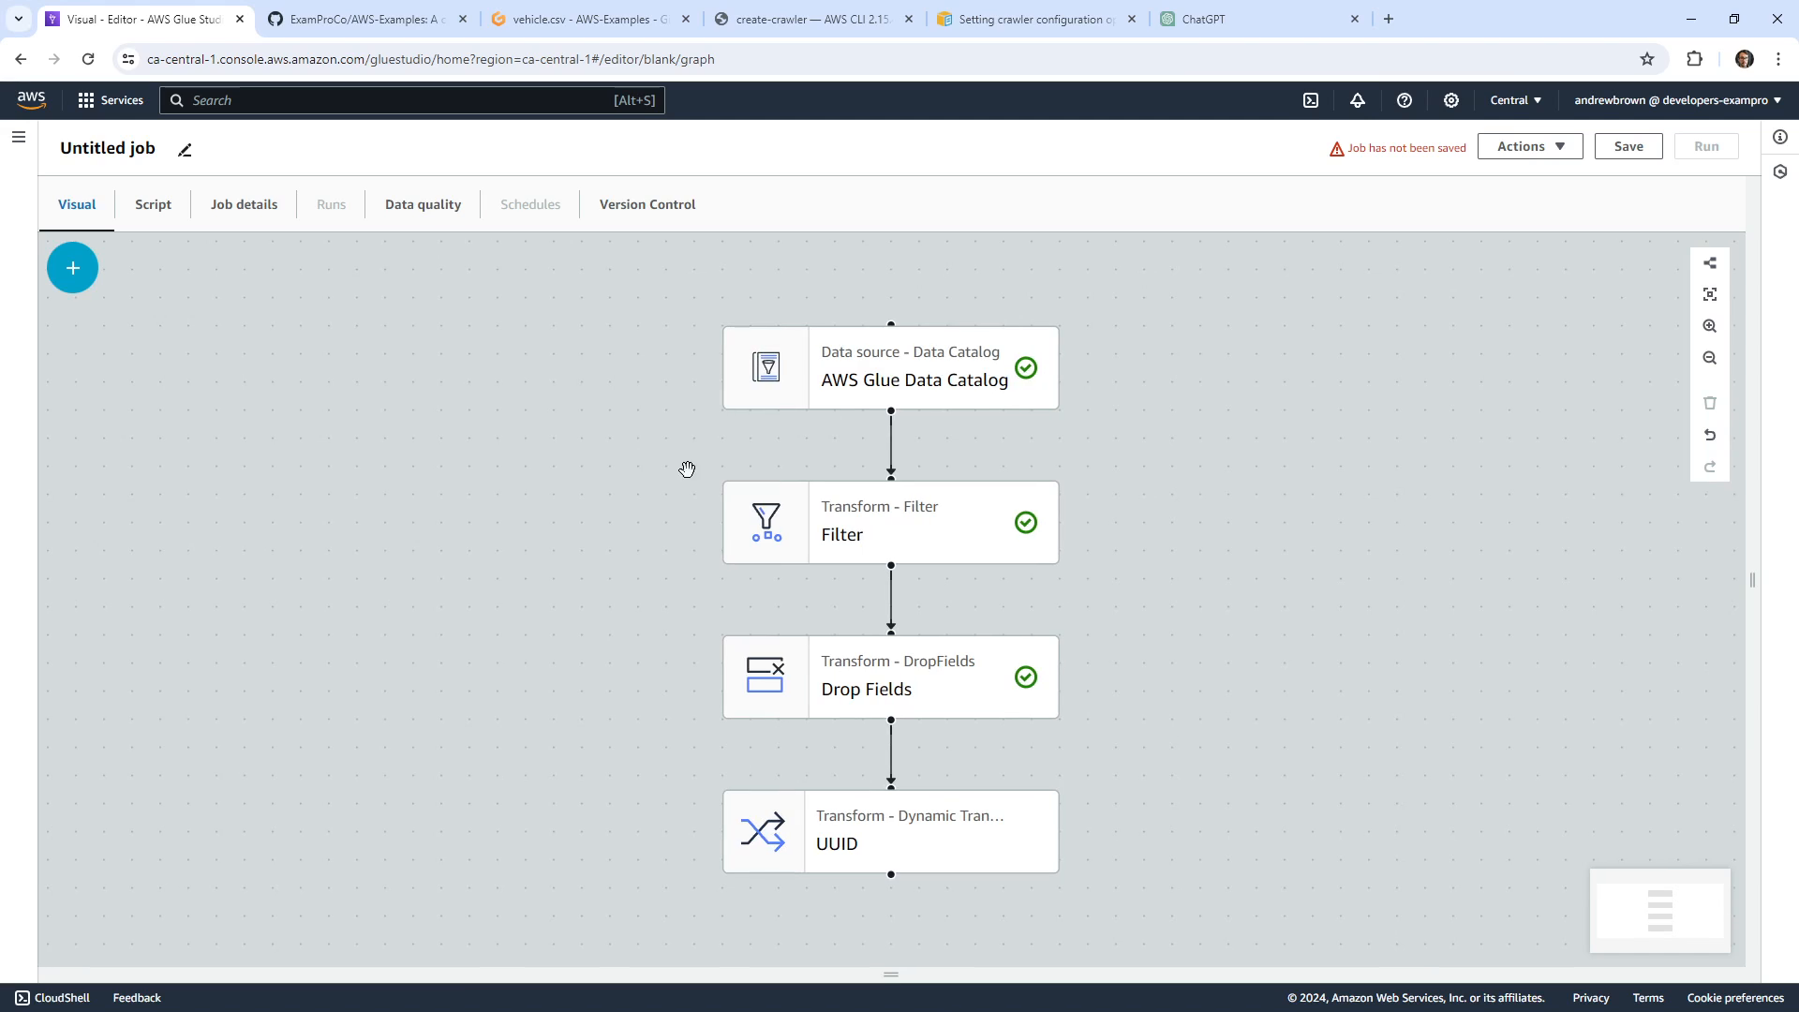
Name the job MyETLJob in its basic properties.
click(249, 221)
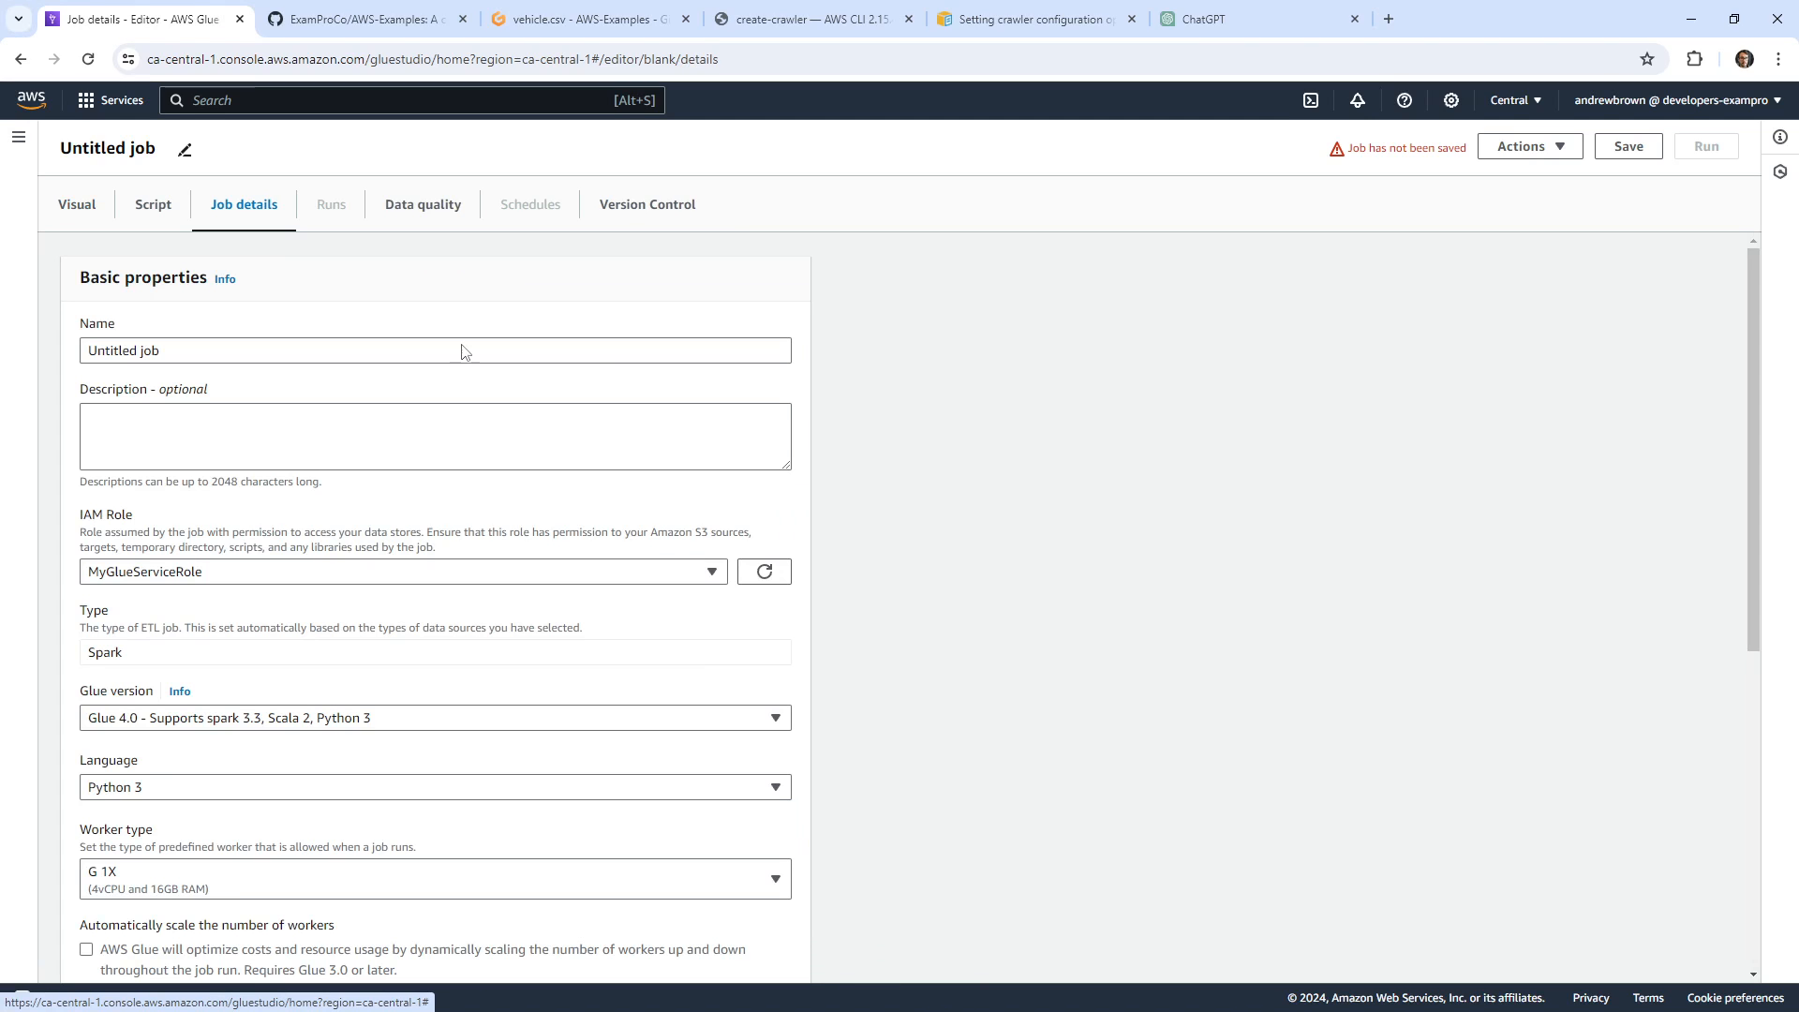
triple_click(328, 350)
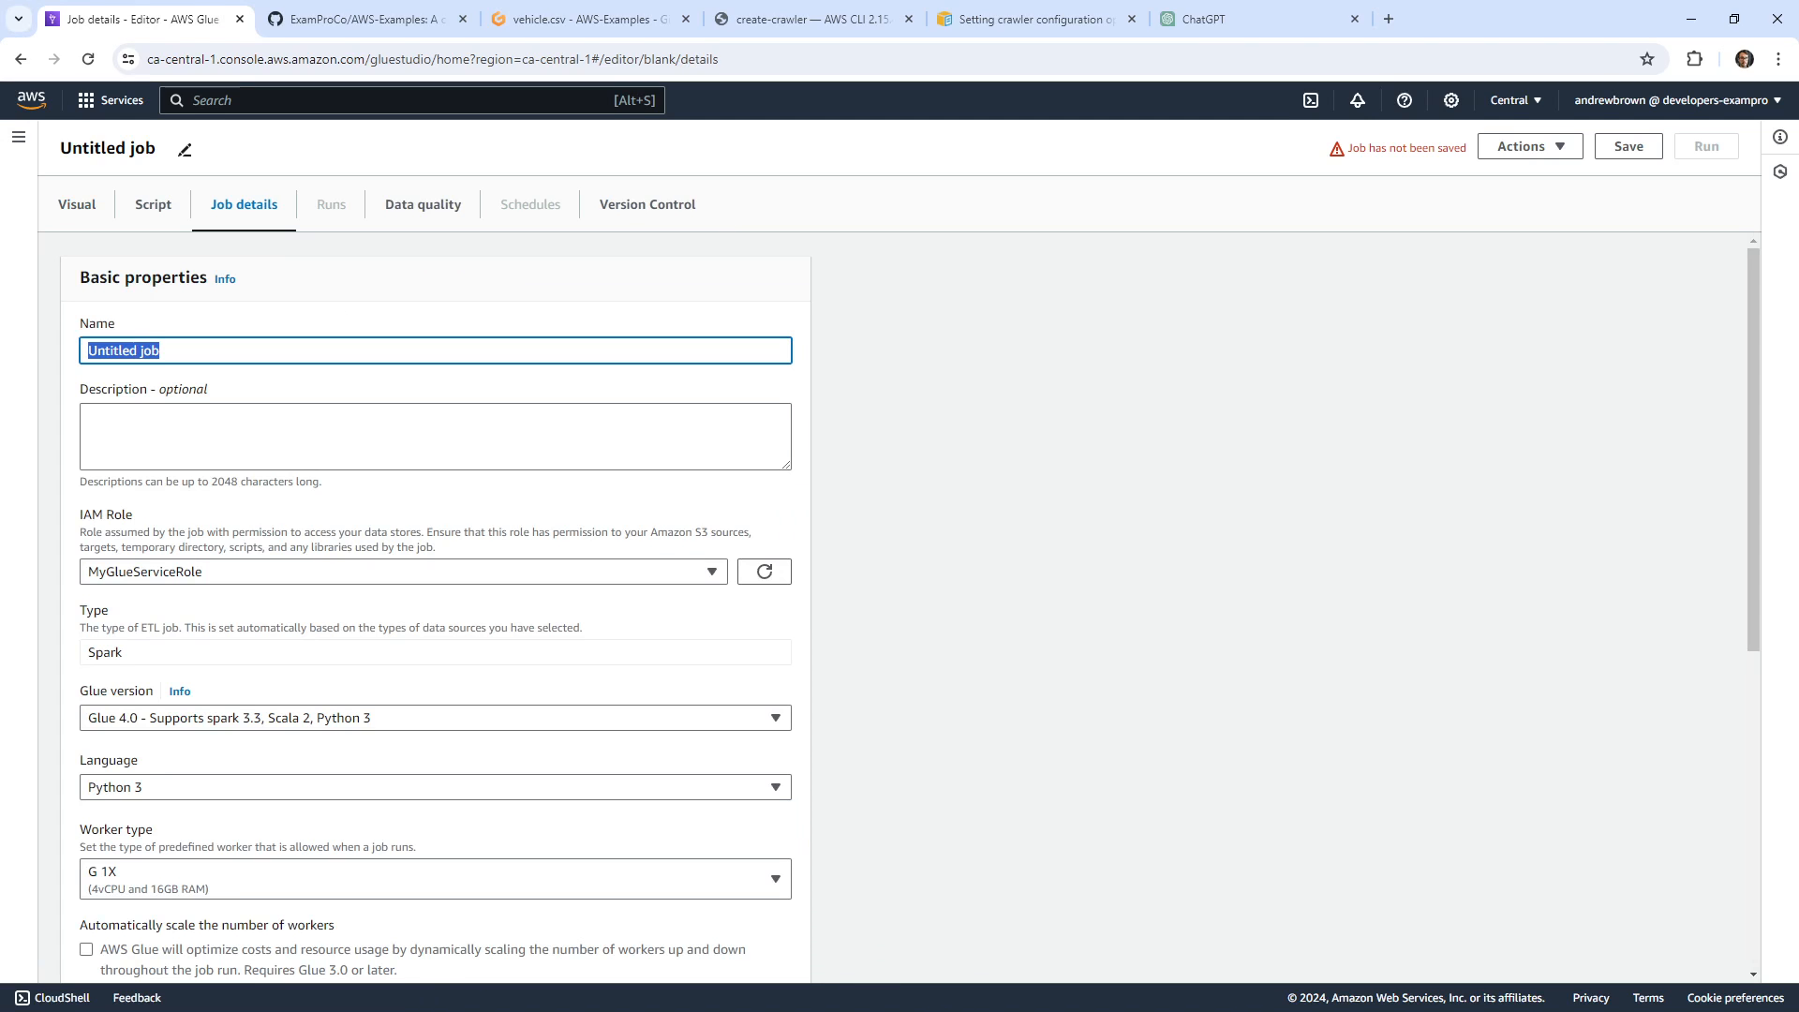
text(My)
key(BackSpace)
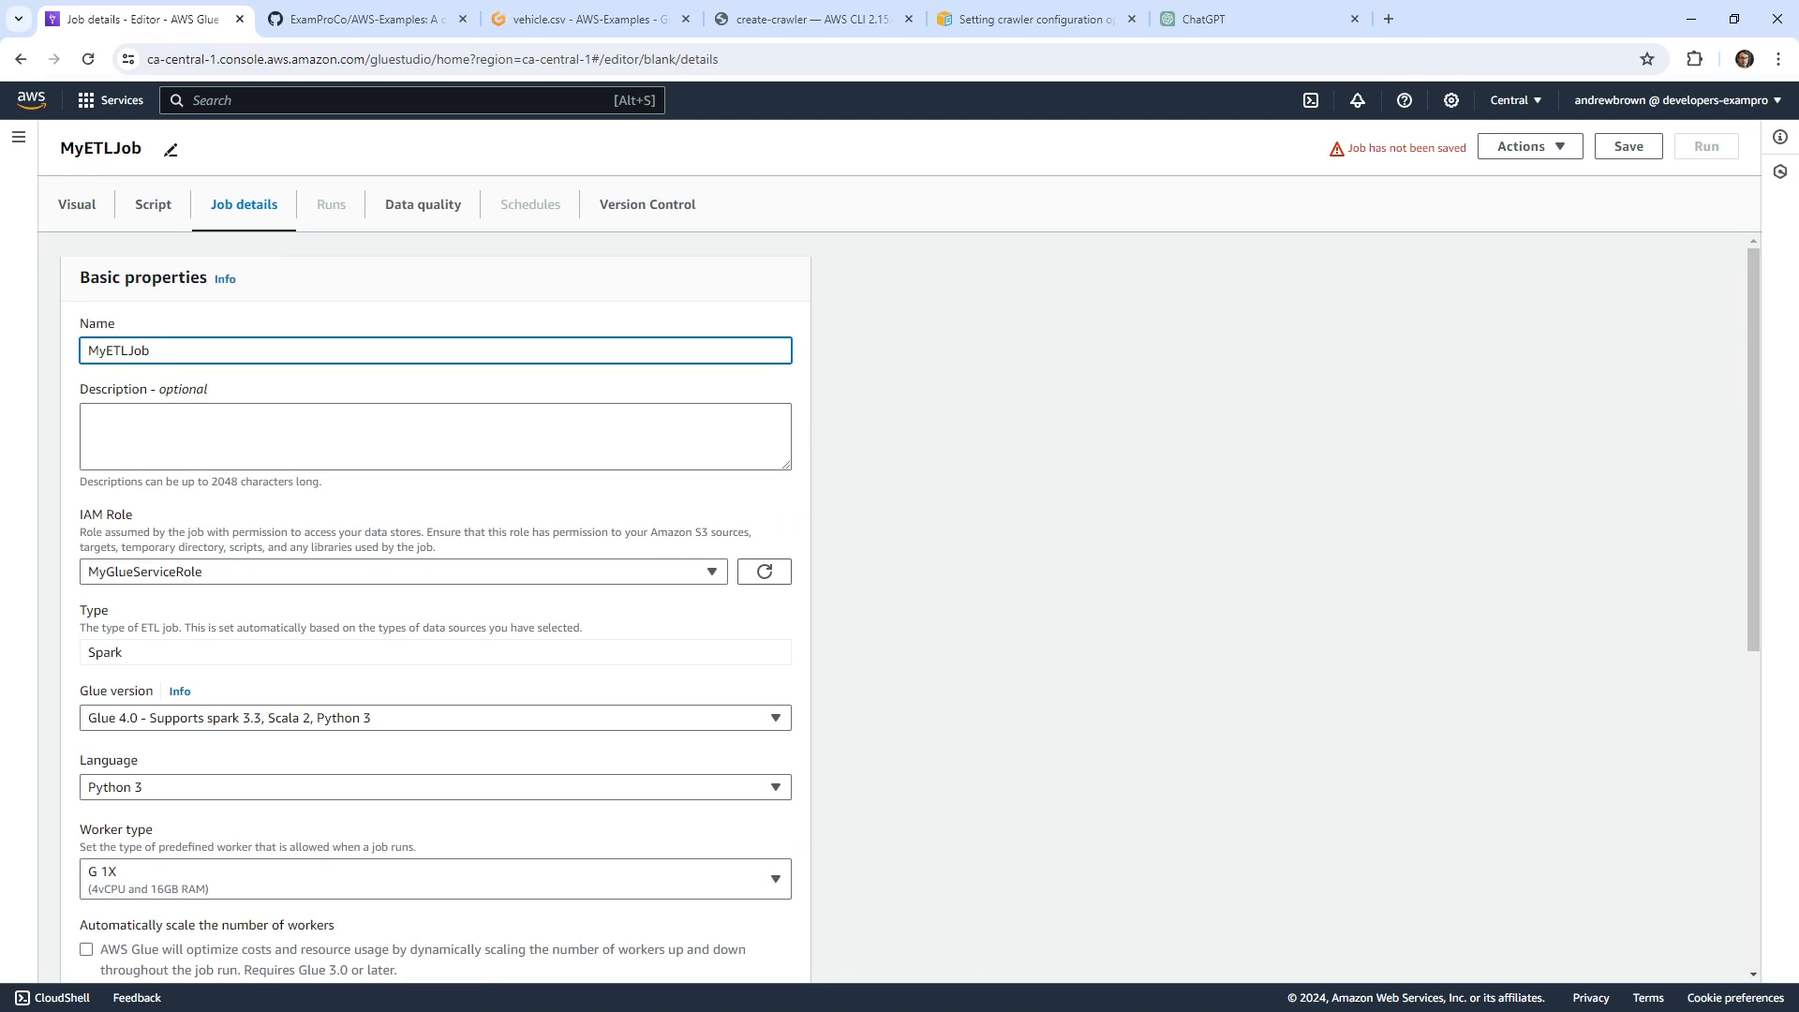
Review the job's language, Glue version, worker type and remaining run settings, keeping Python 3, Glue 4.0 and G 1X.
scroll(253, 593, down, 2)
click(257, 598)
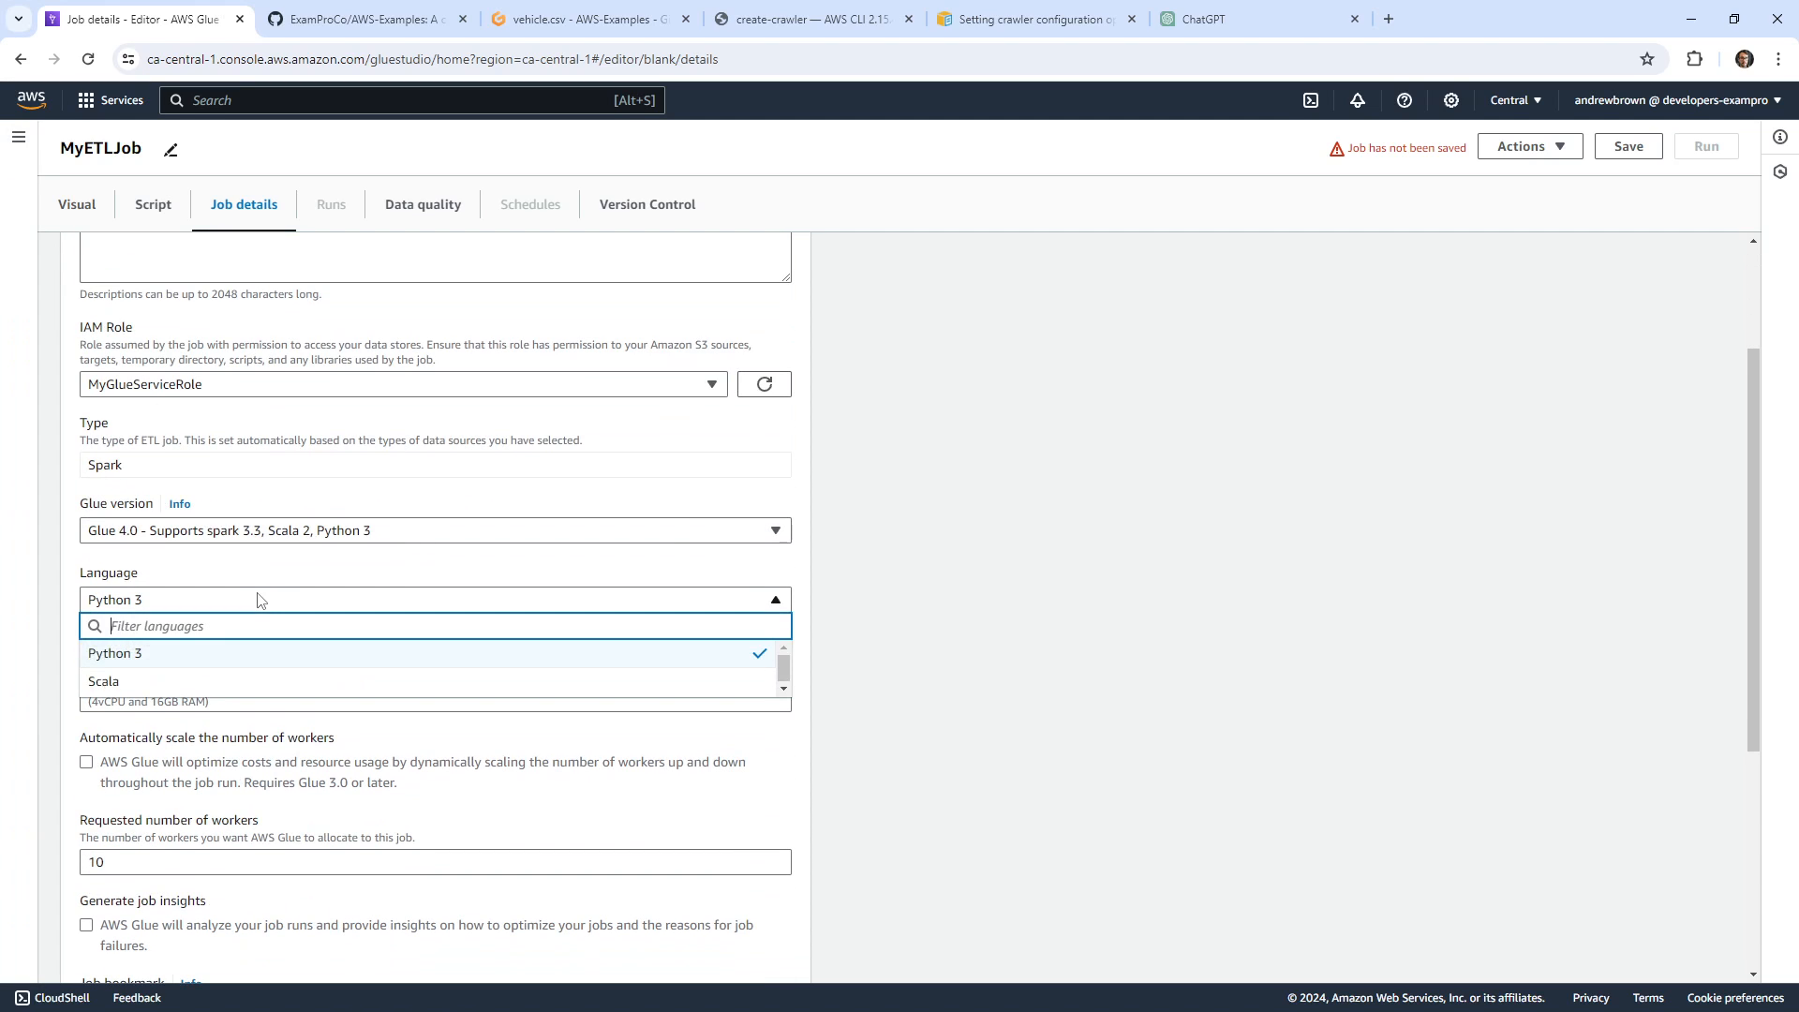
click(286, 601)
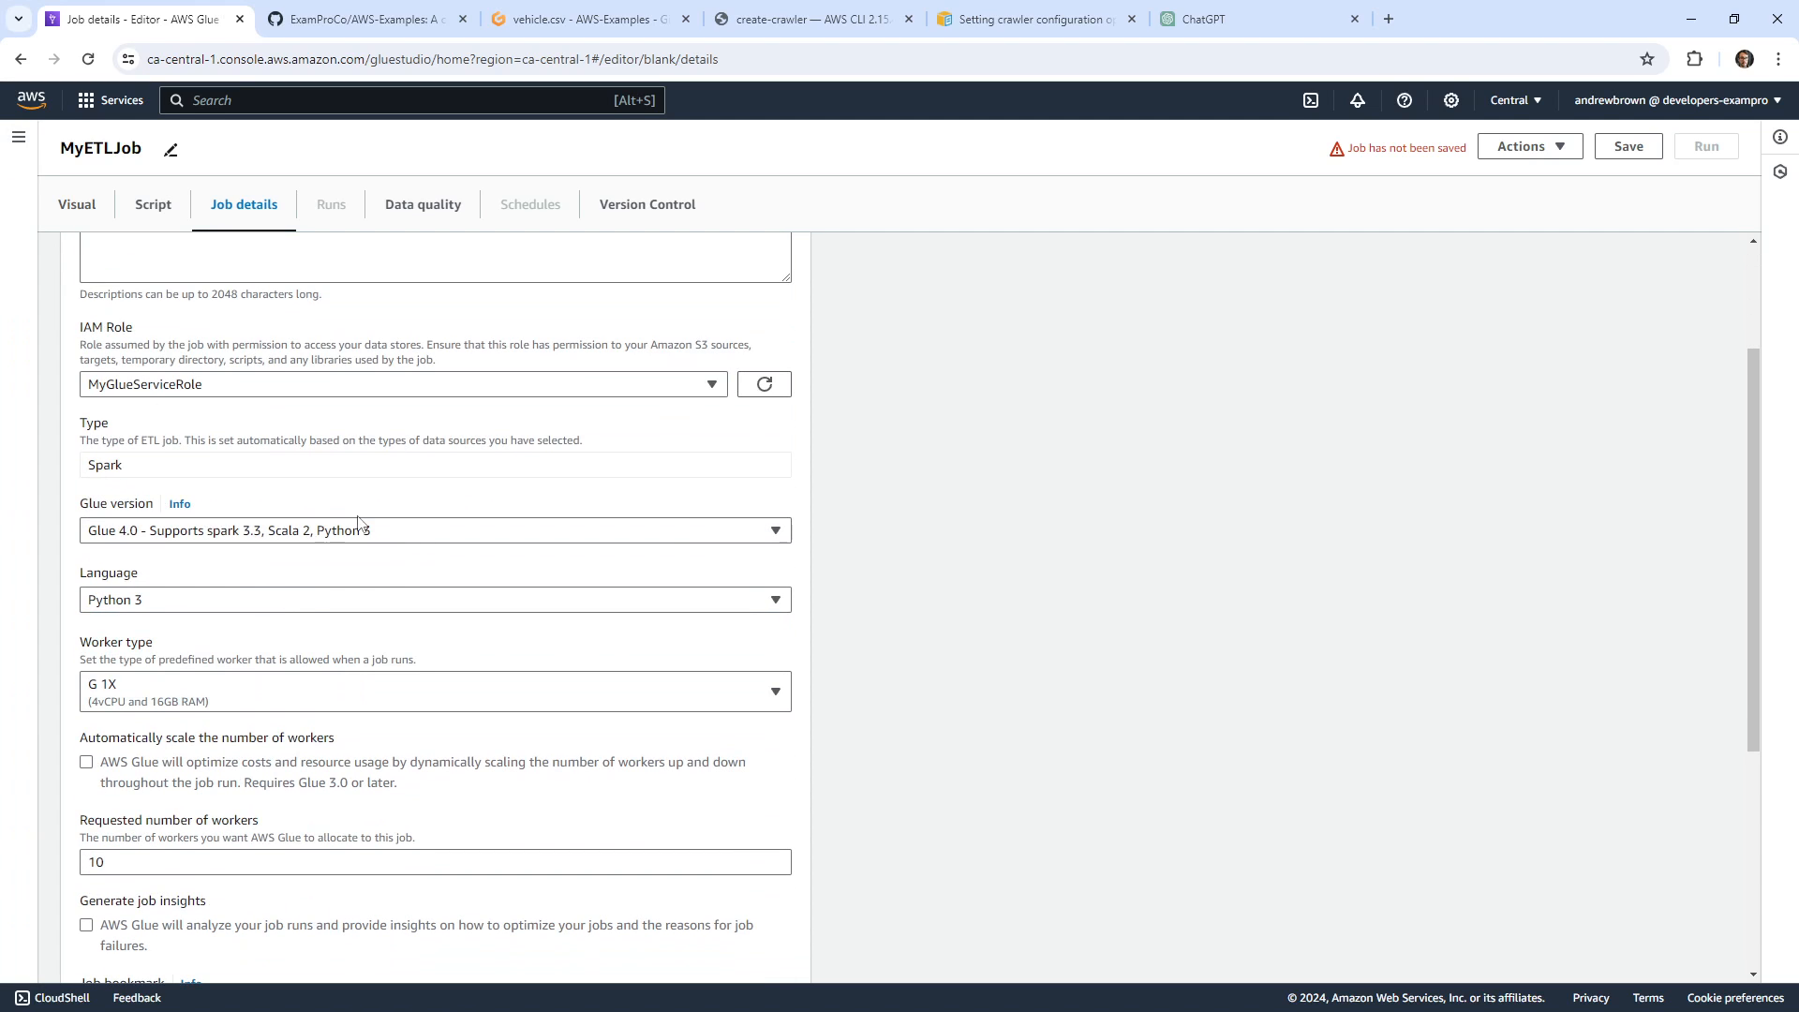
click(360, 529)
click(371, 527)
scroll(493, 750, down, 2)
click(337, 503)
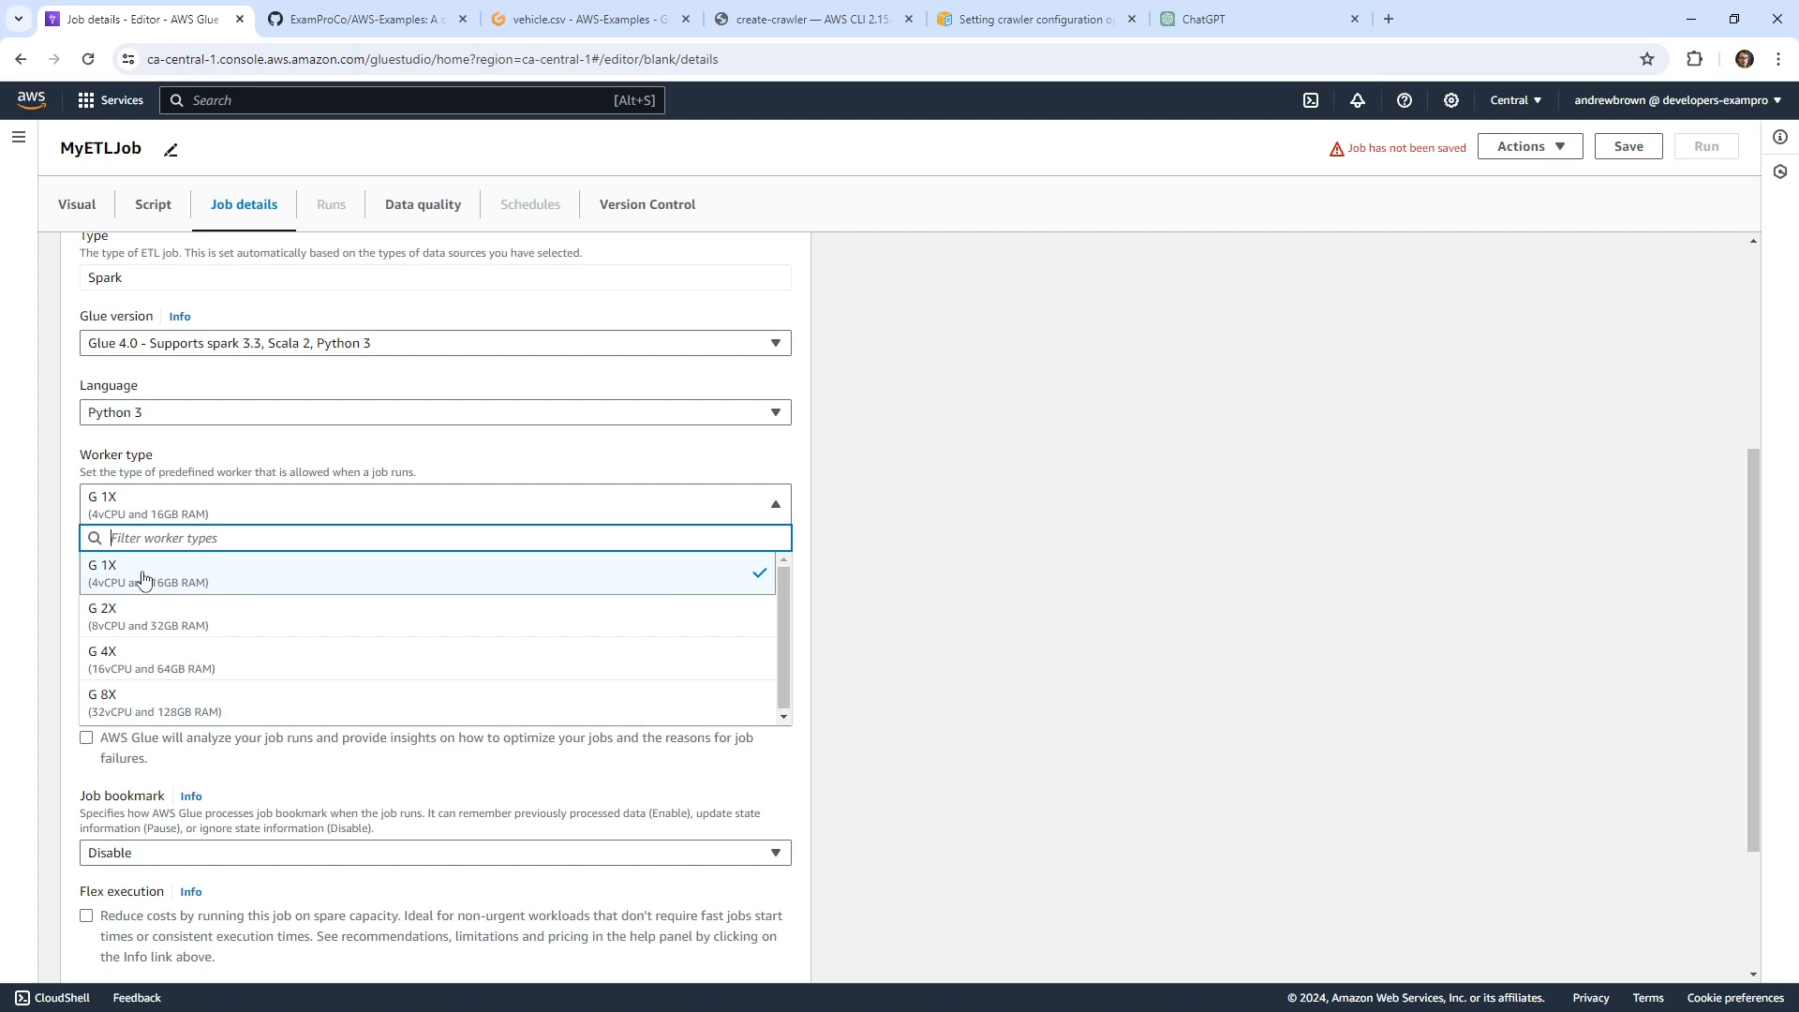
click(203, 576)
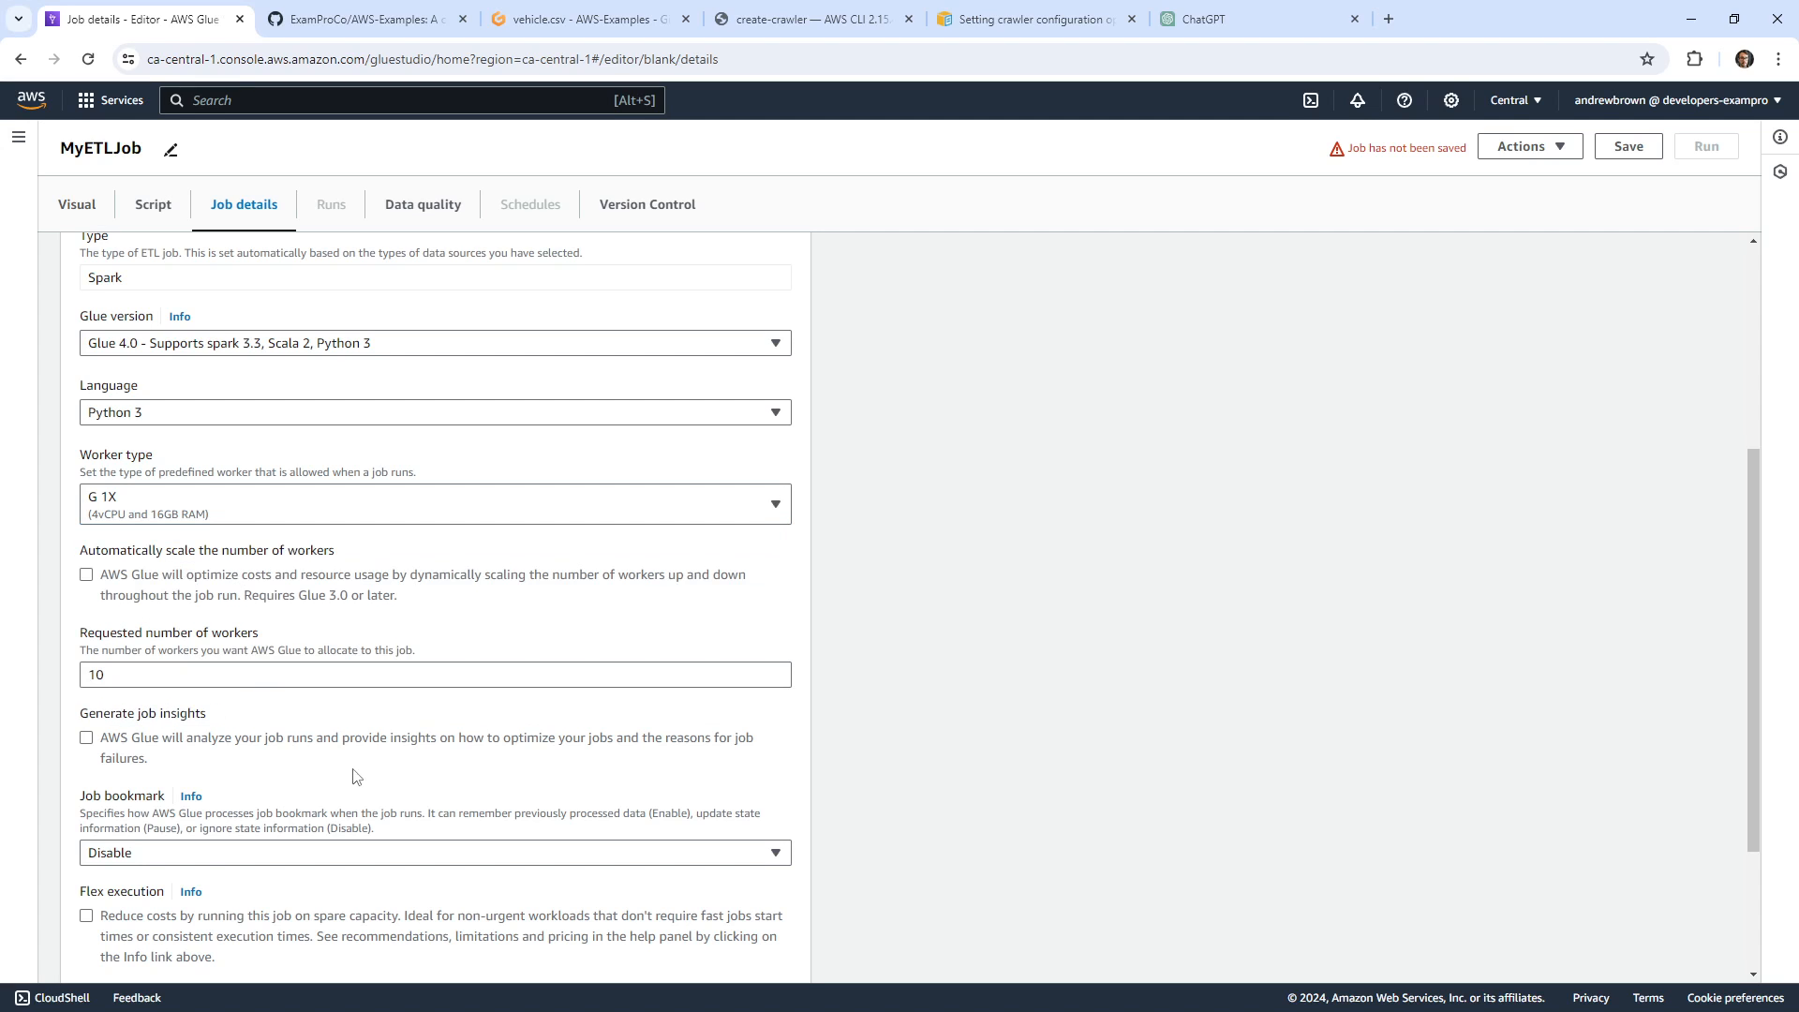
scroll(356, 776, down, 2)
scroll(352, 776, up, 6)
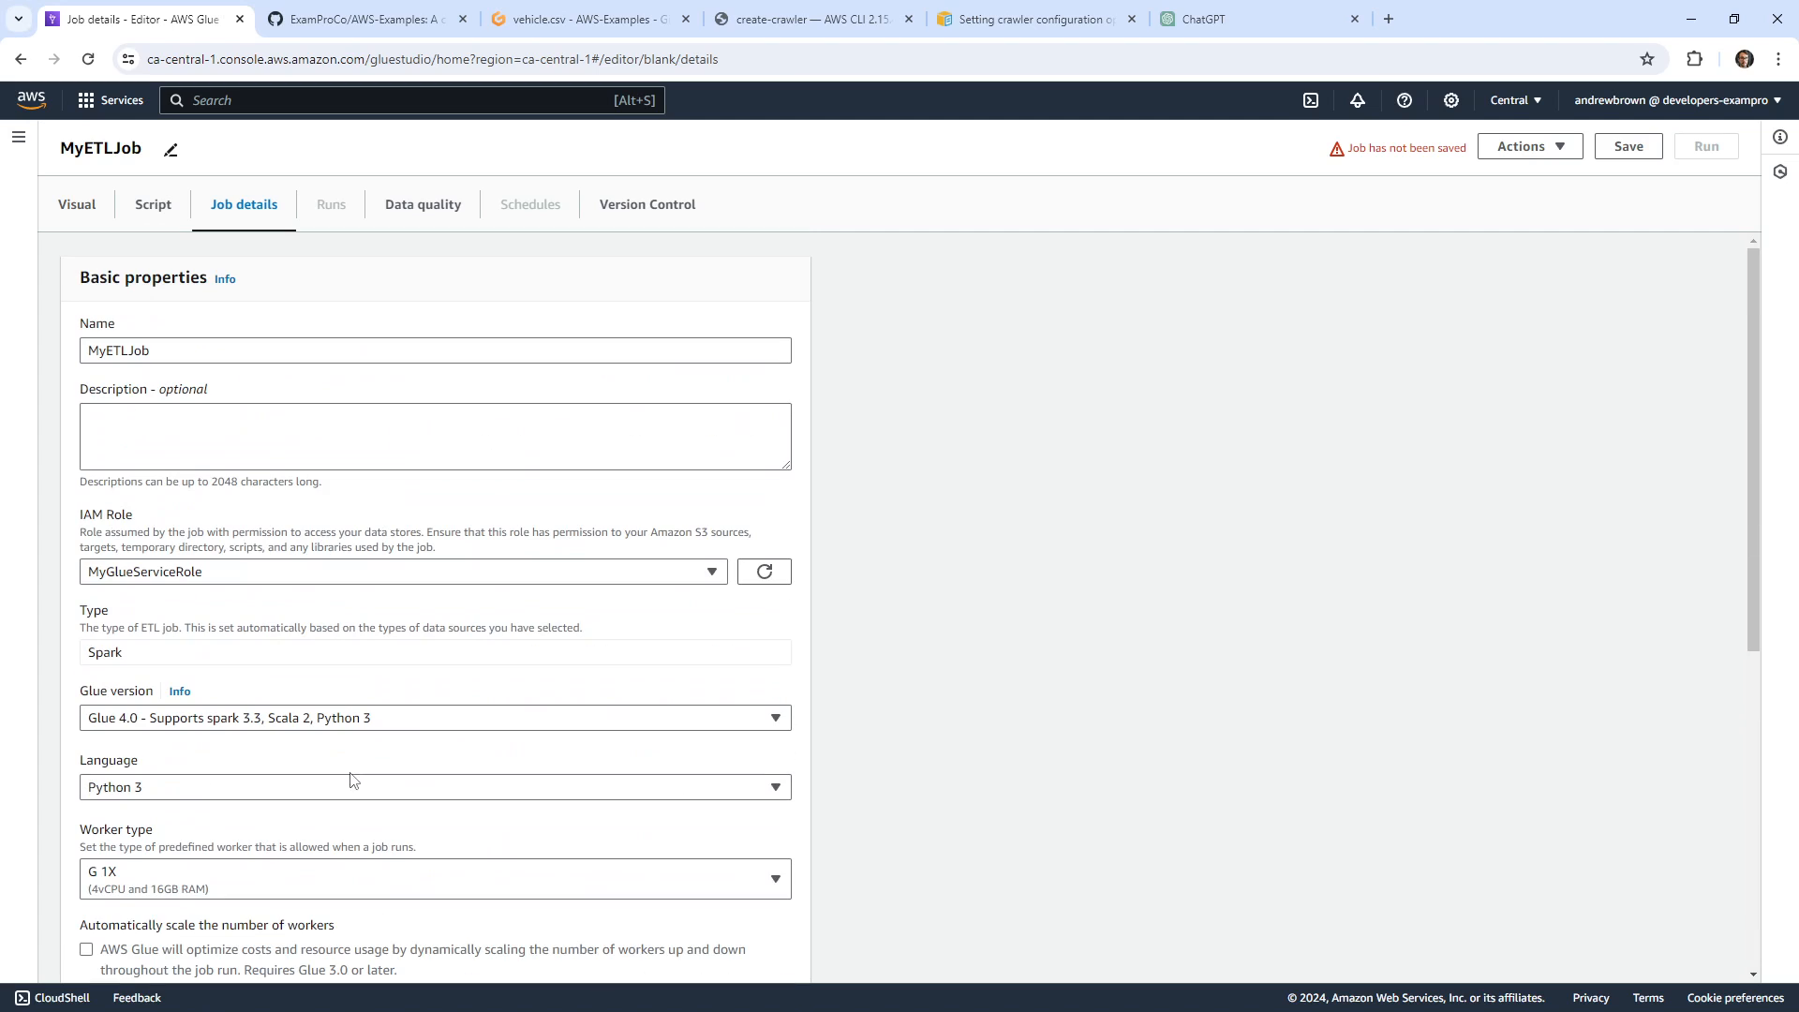
Save and run MyETLJob, and open its run details.
click(1619, 150)
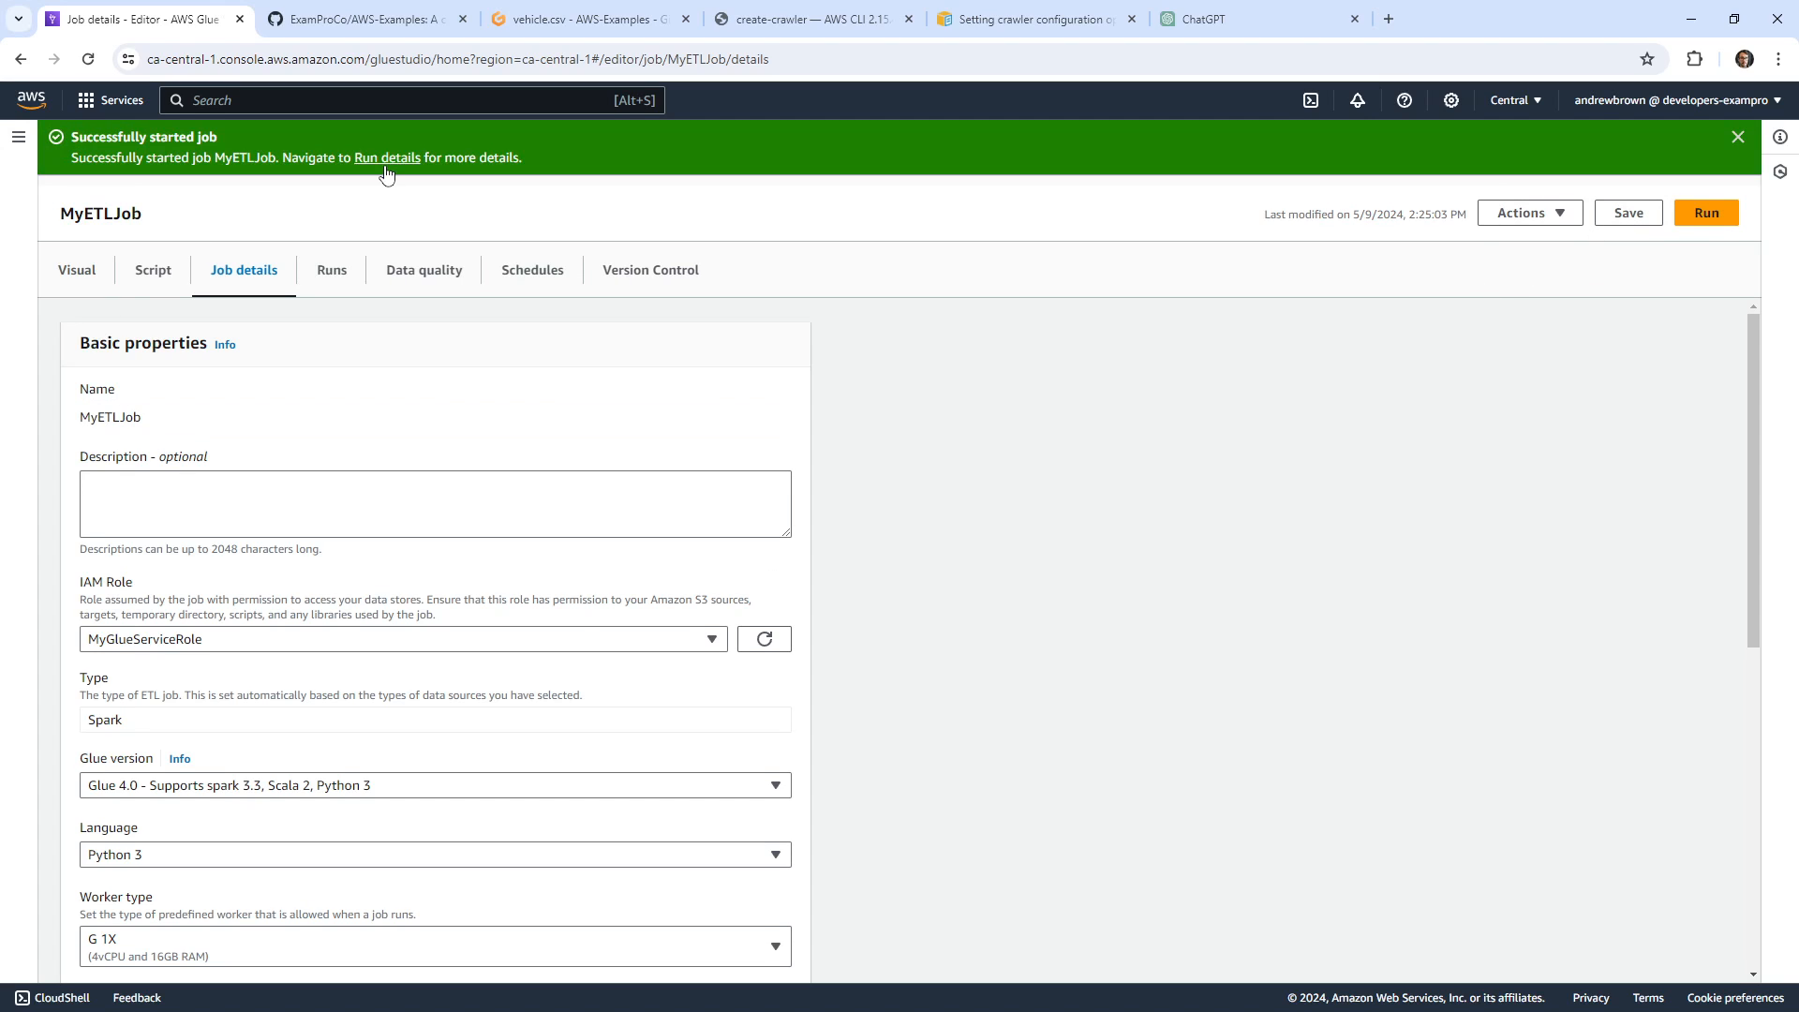
click(387, 161)
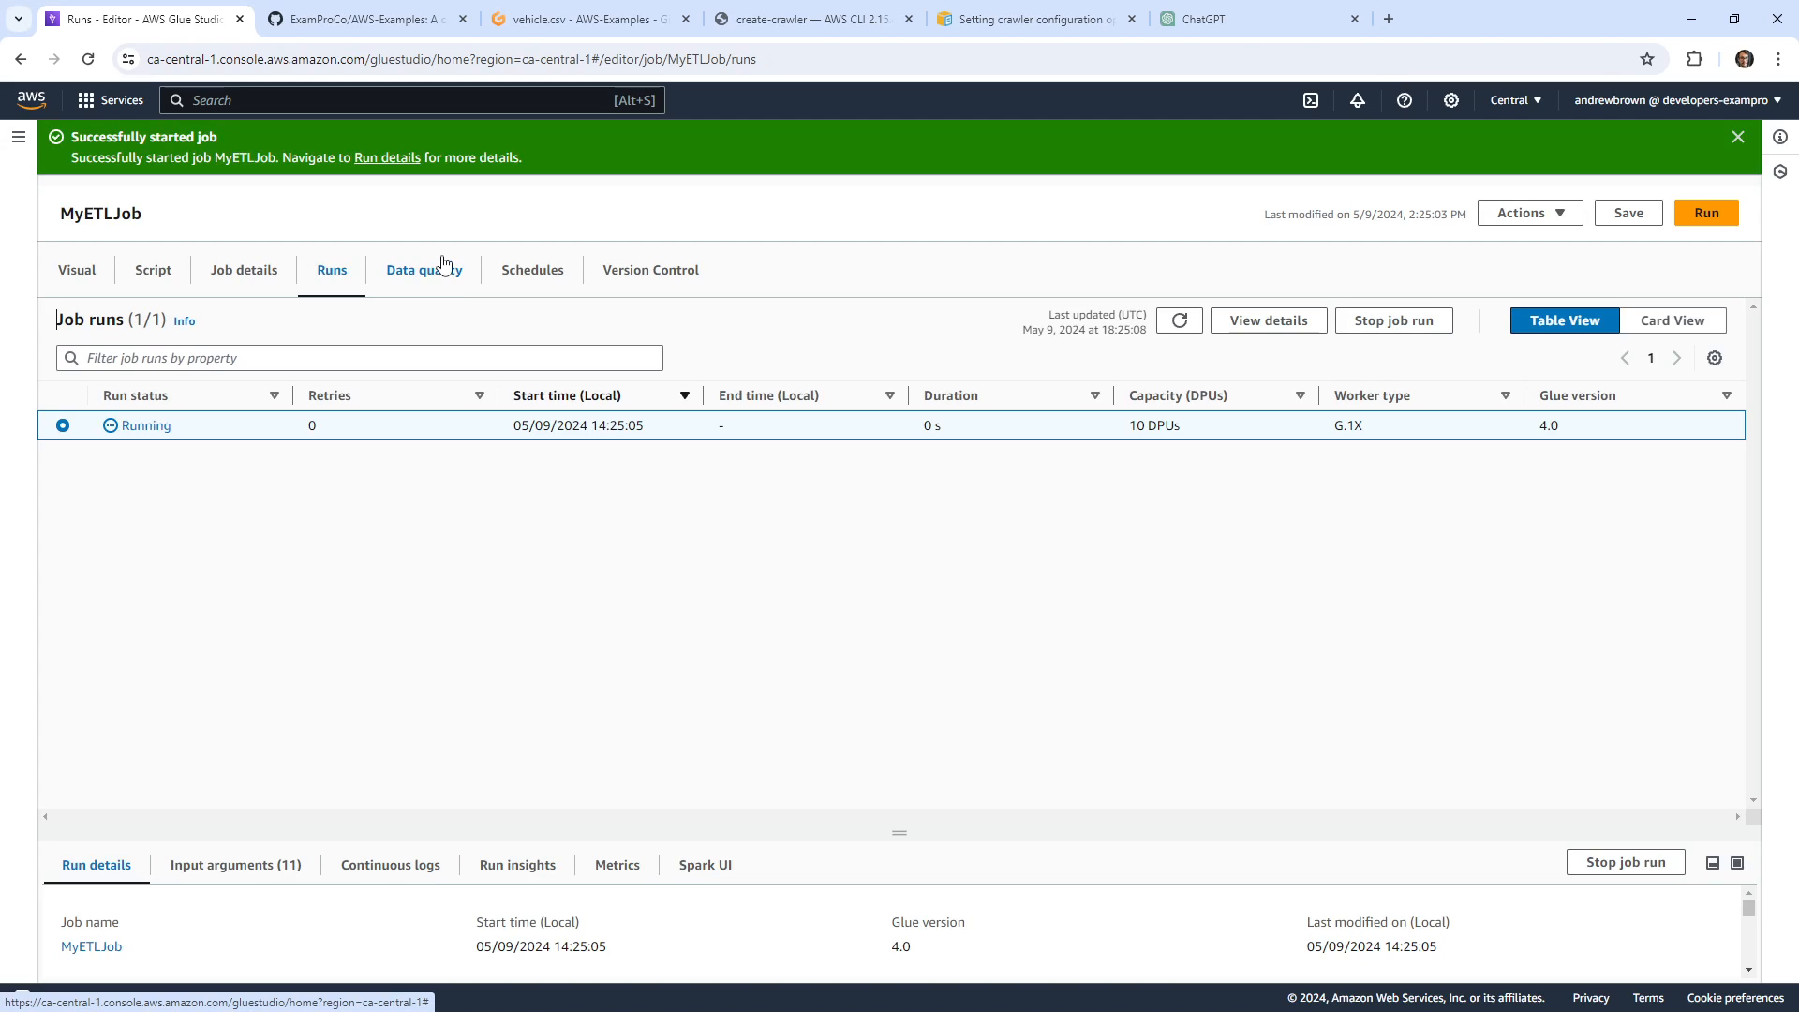
Open job run monitoring and check the status of the MyETLJob run and the resource charts.
click(19, 137)
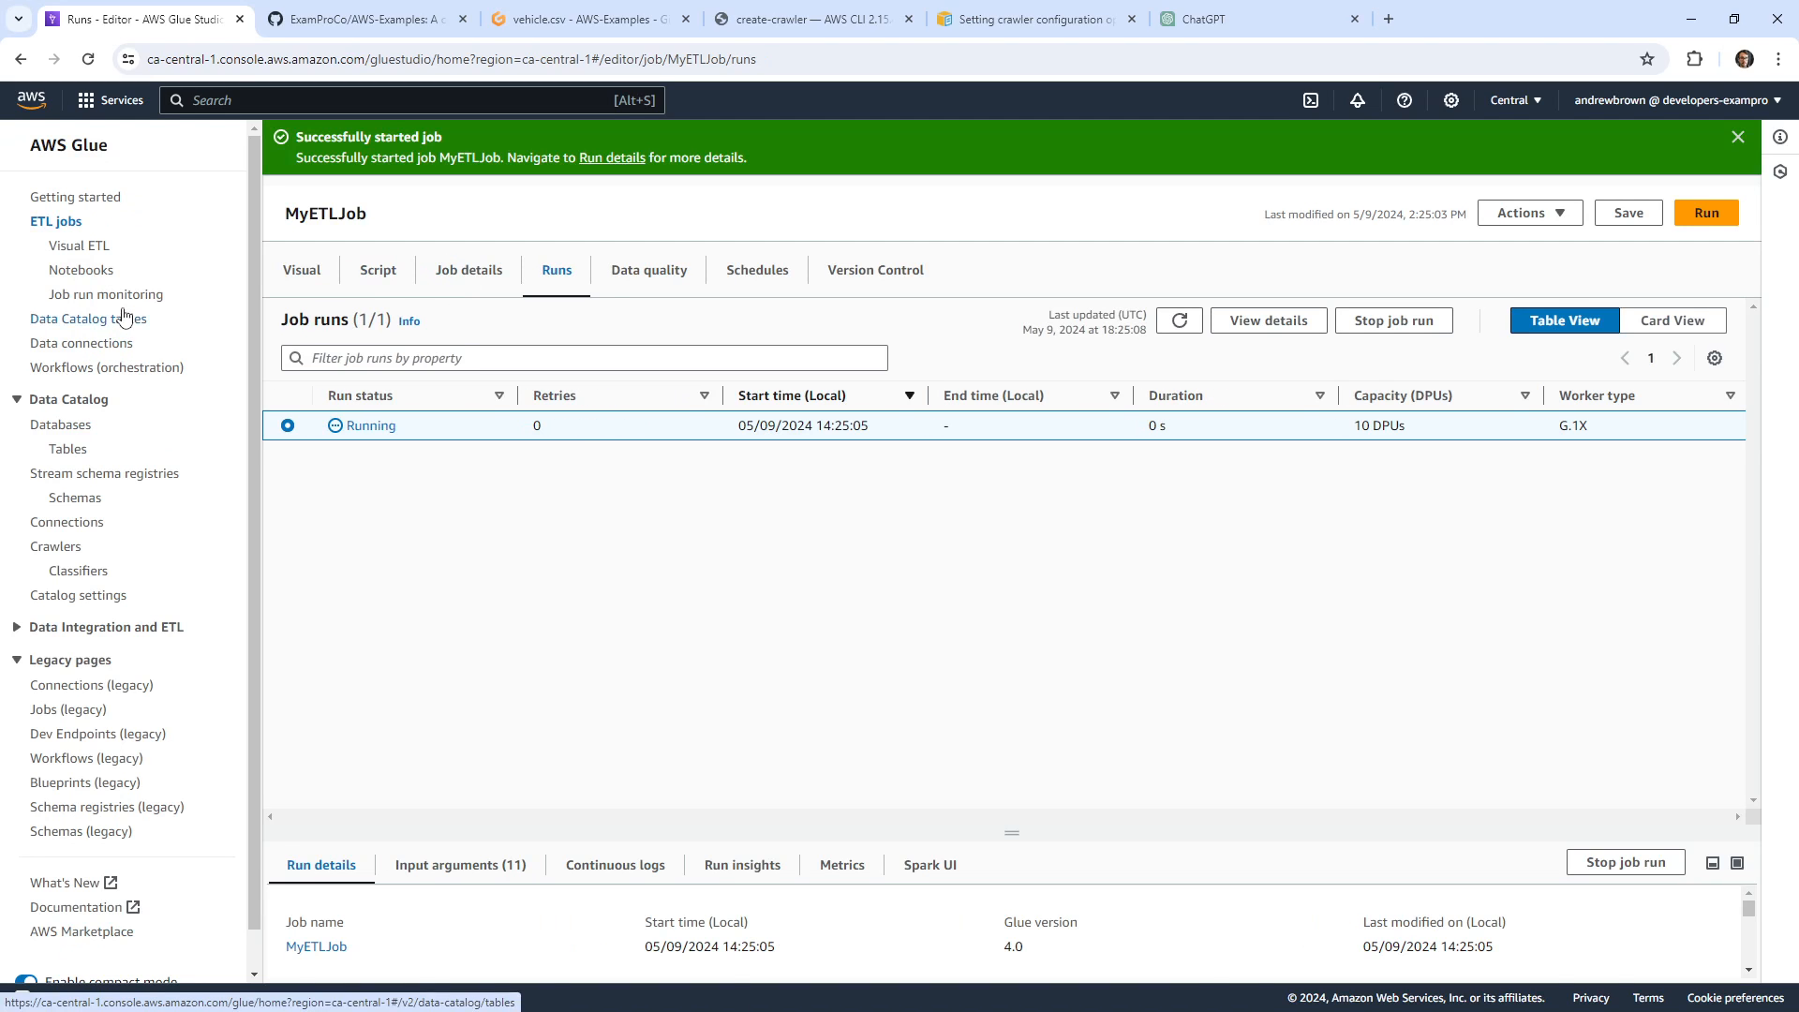
click(129, 294)
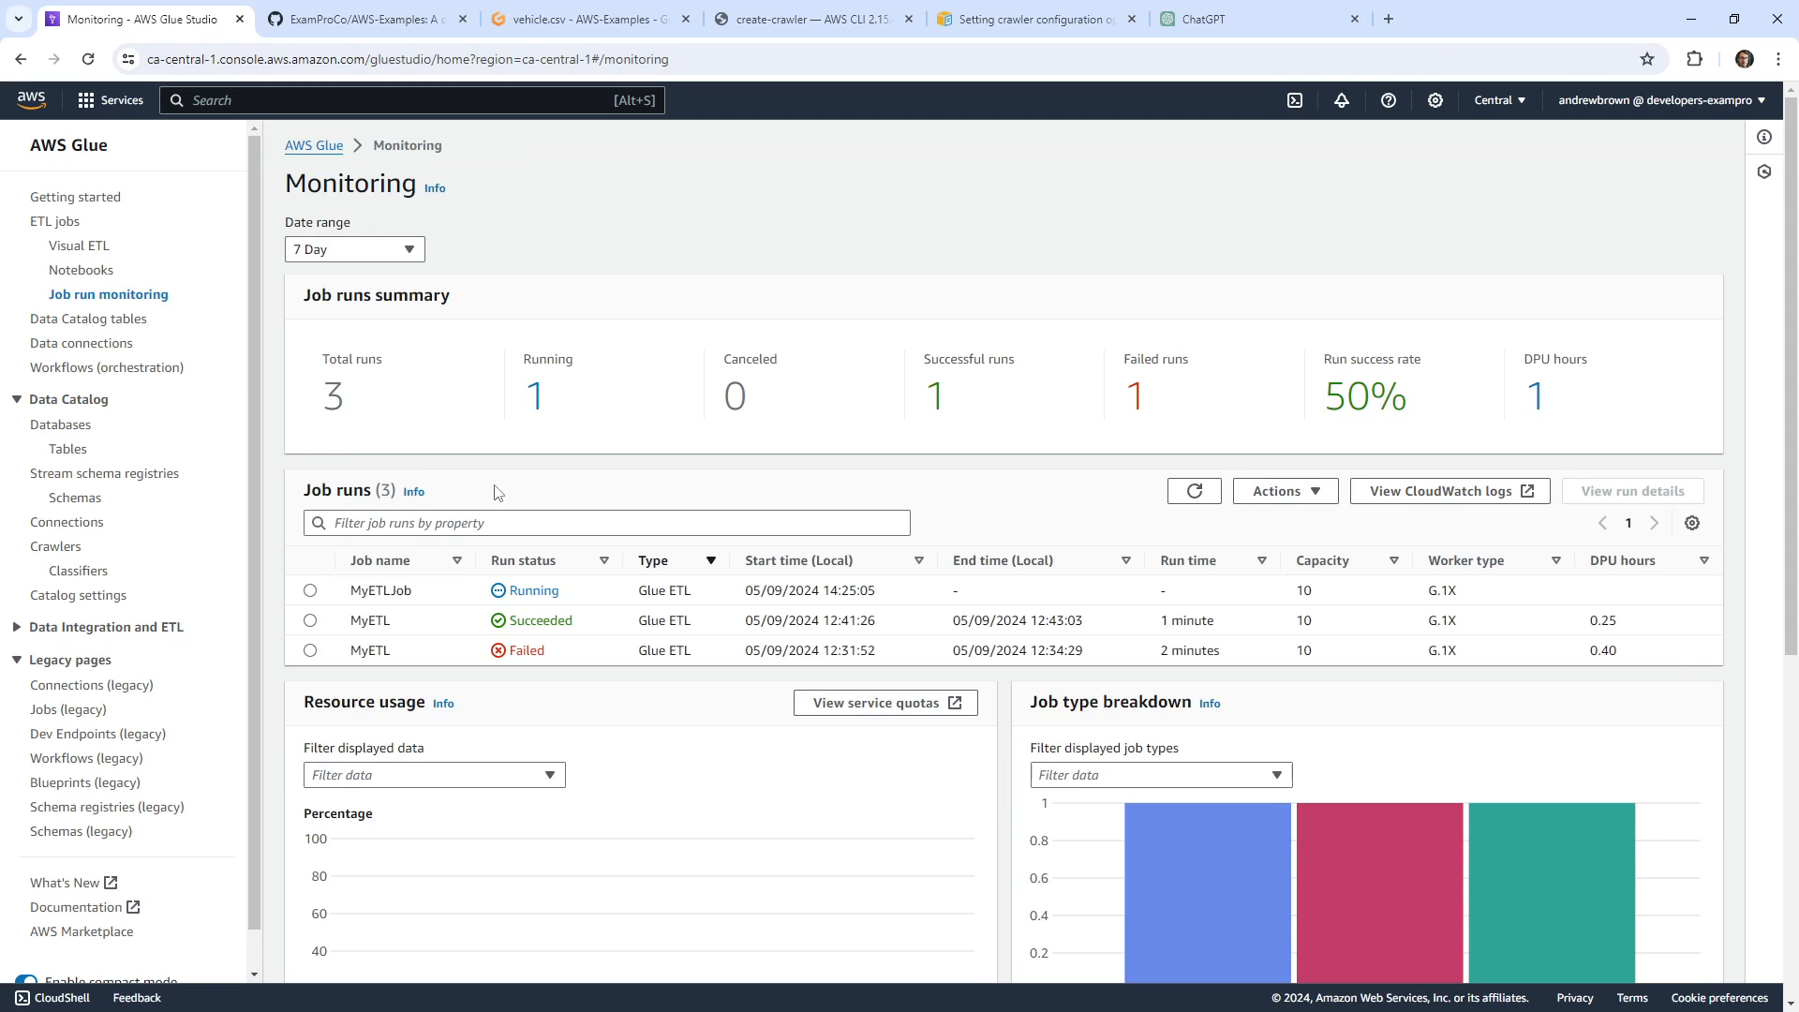
scroll(426, 335, down, 6)
scroll(582, 610, up, 6)
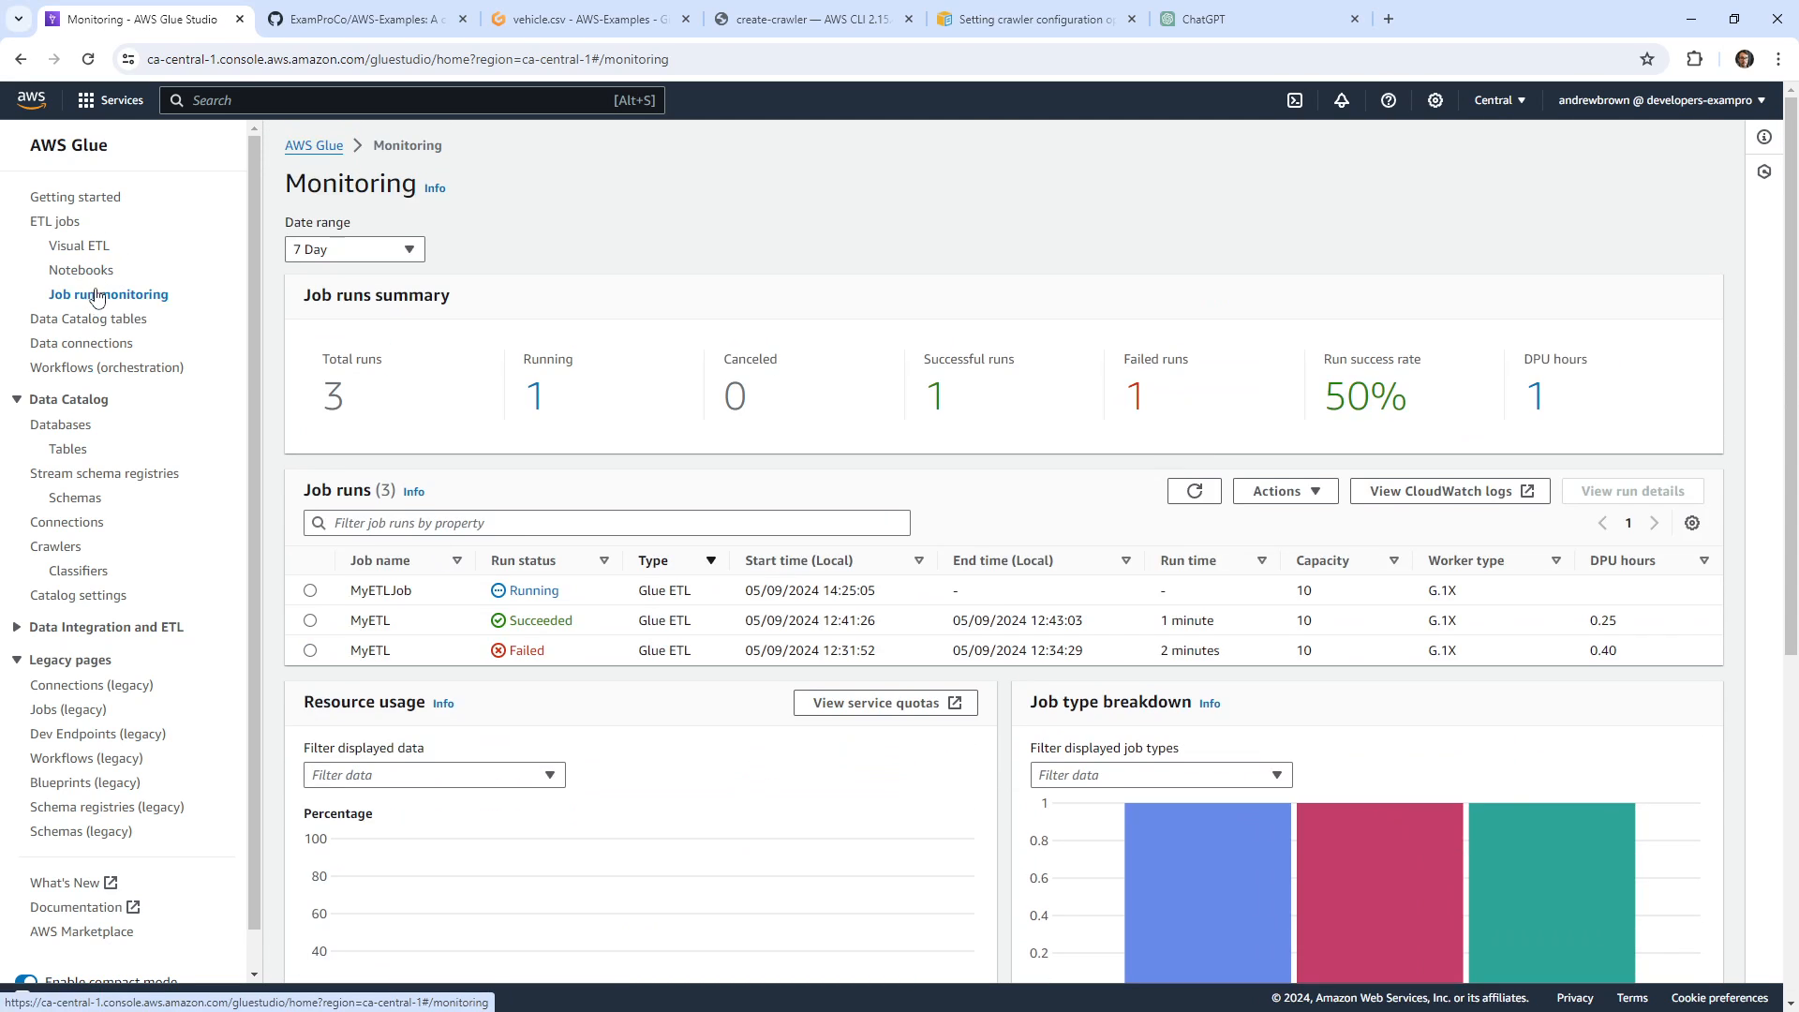
click(311, 592)
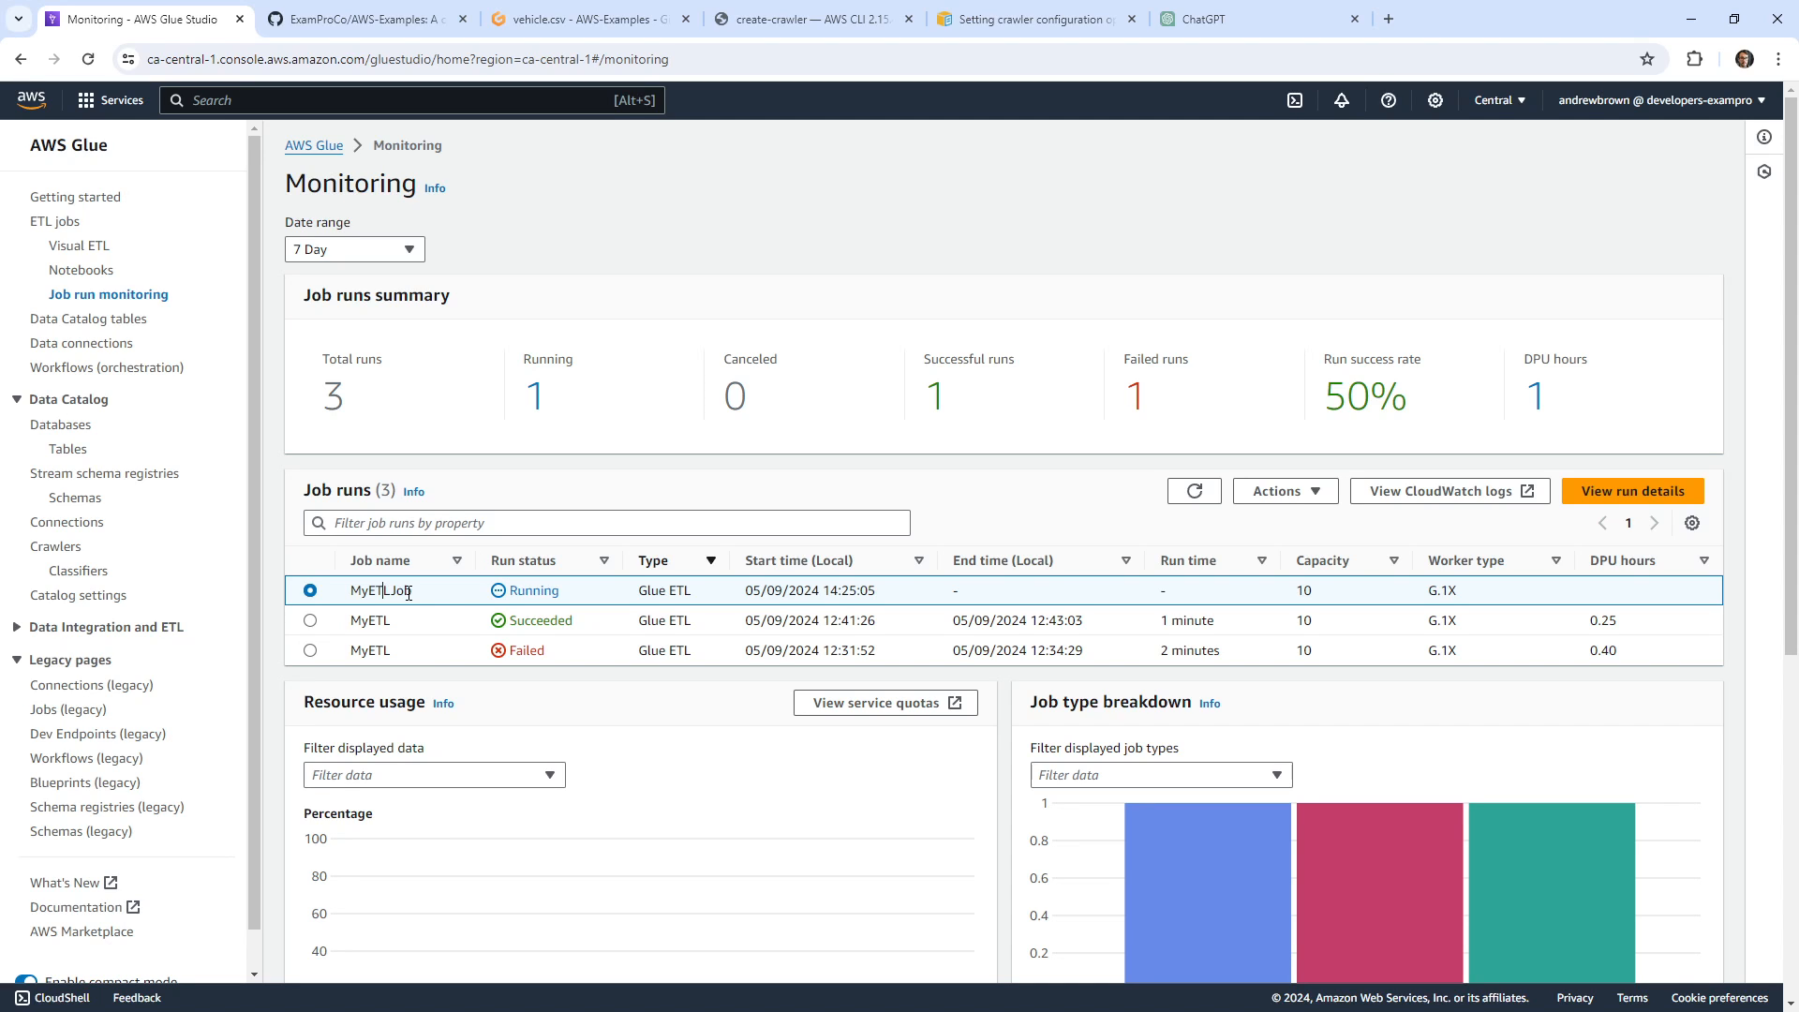
scroll(656, 623, down, 3)
scroll(433, 619, up, 3)
Refresh the ETL jobs list, select MyETLJob and open it for editing.
click(58, 244)
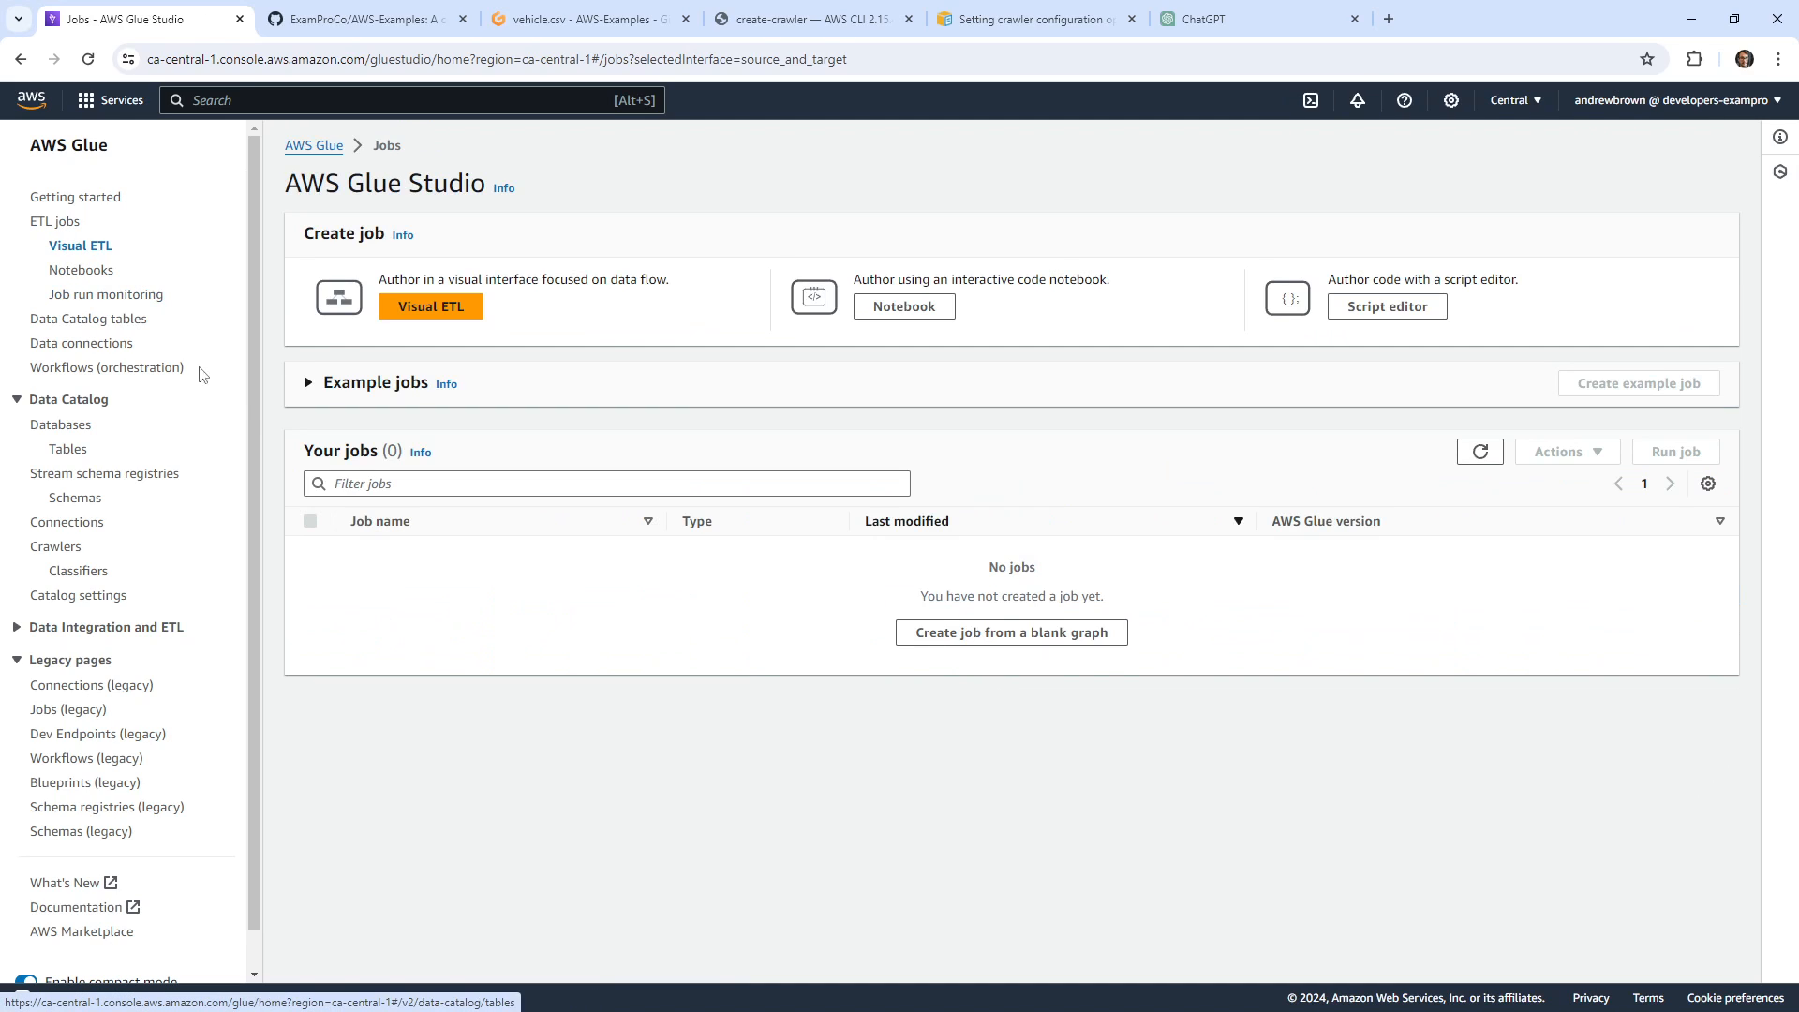
click(64, 225)
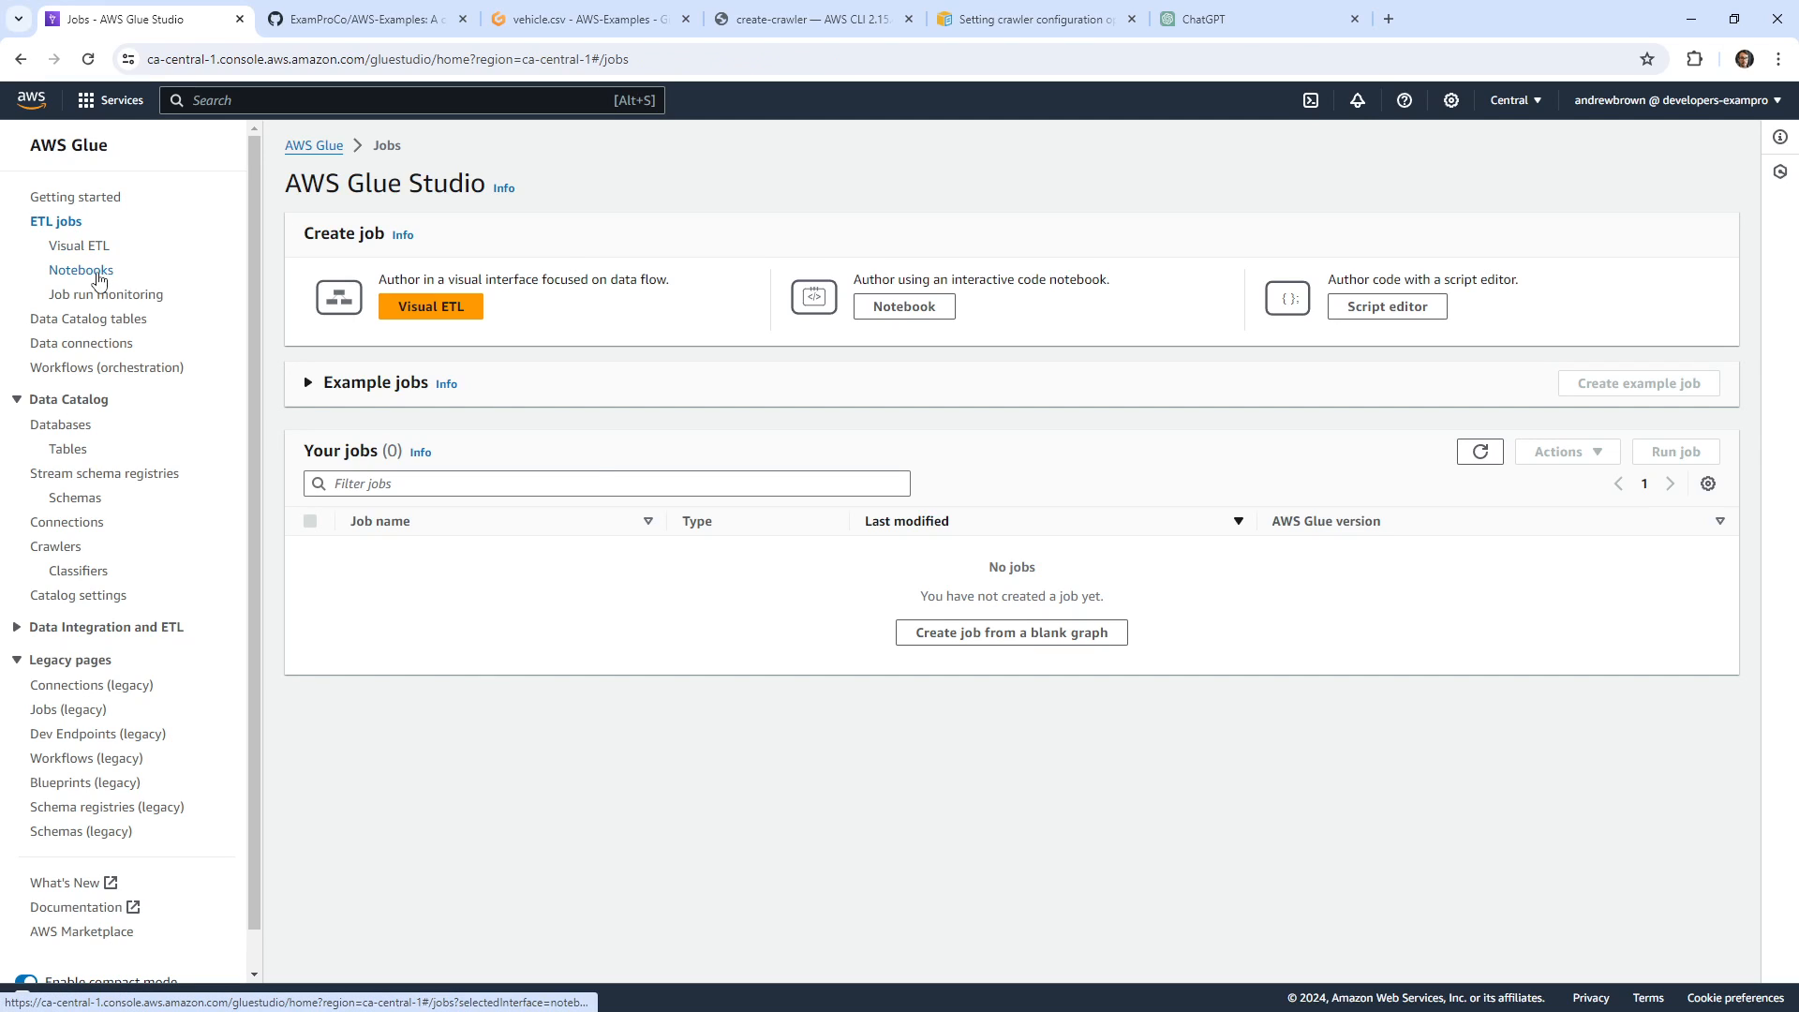
click(1480, 451)
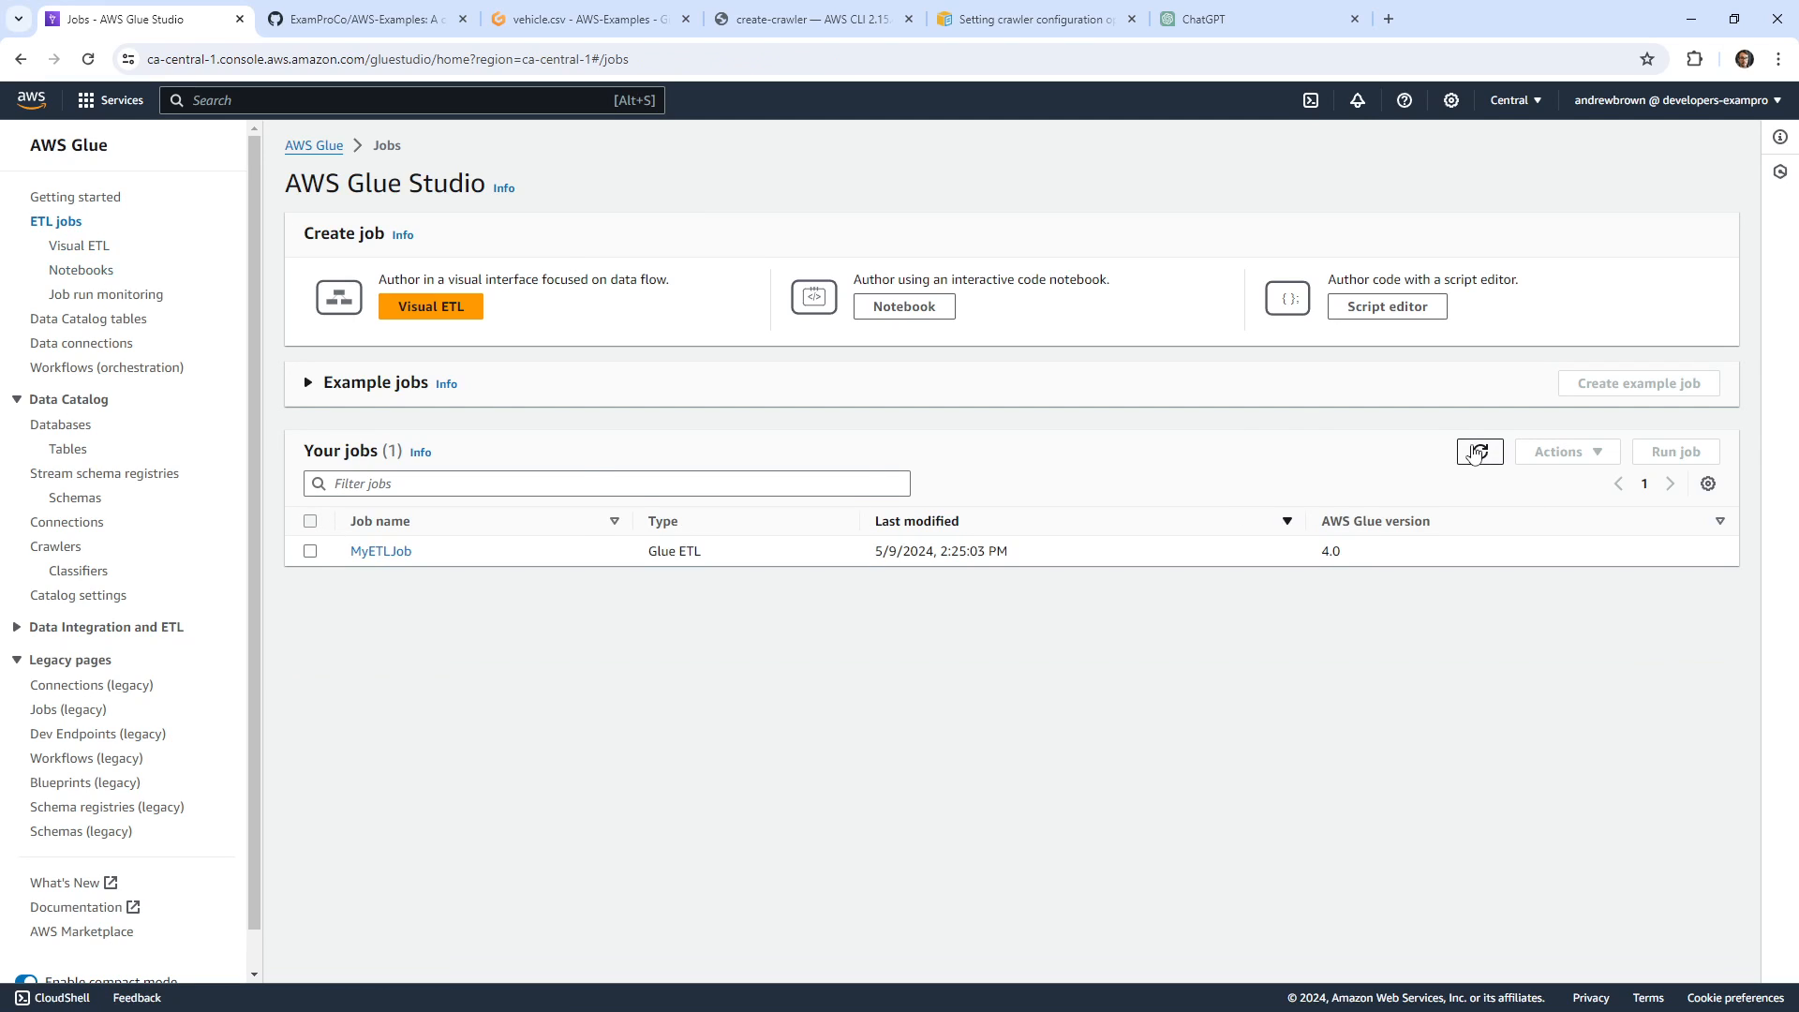
click(1593, 451)
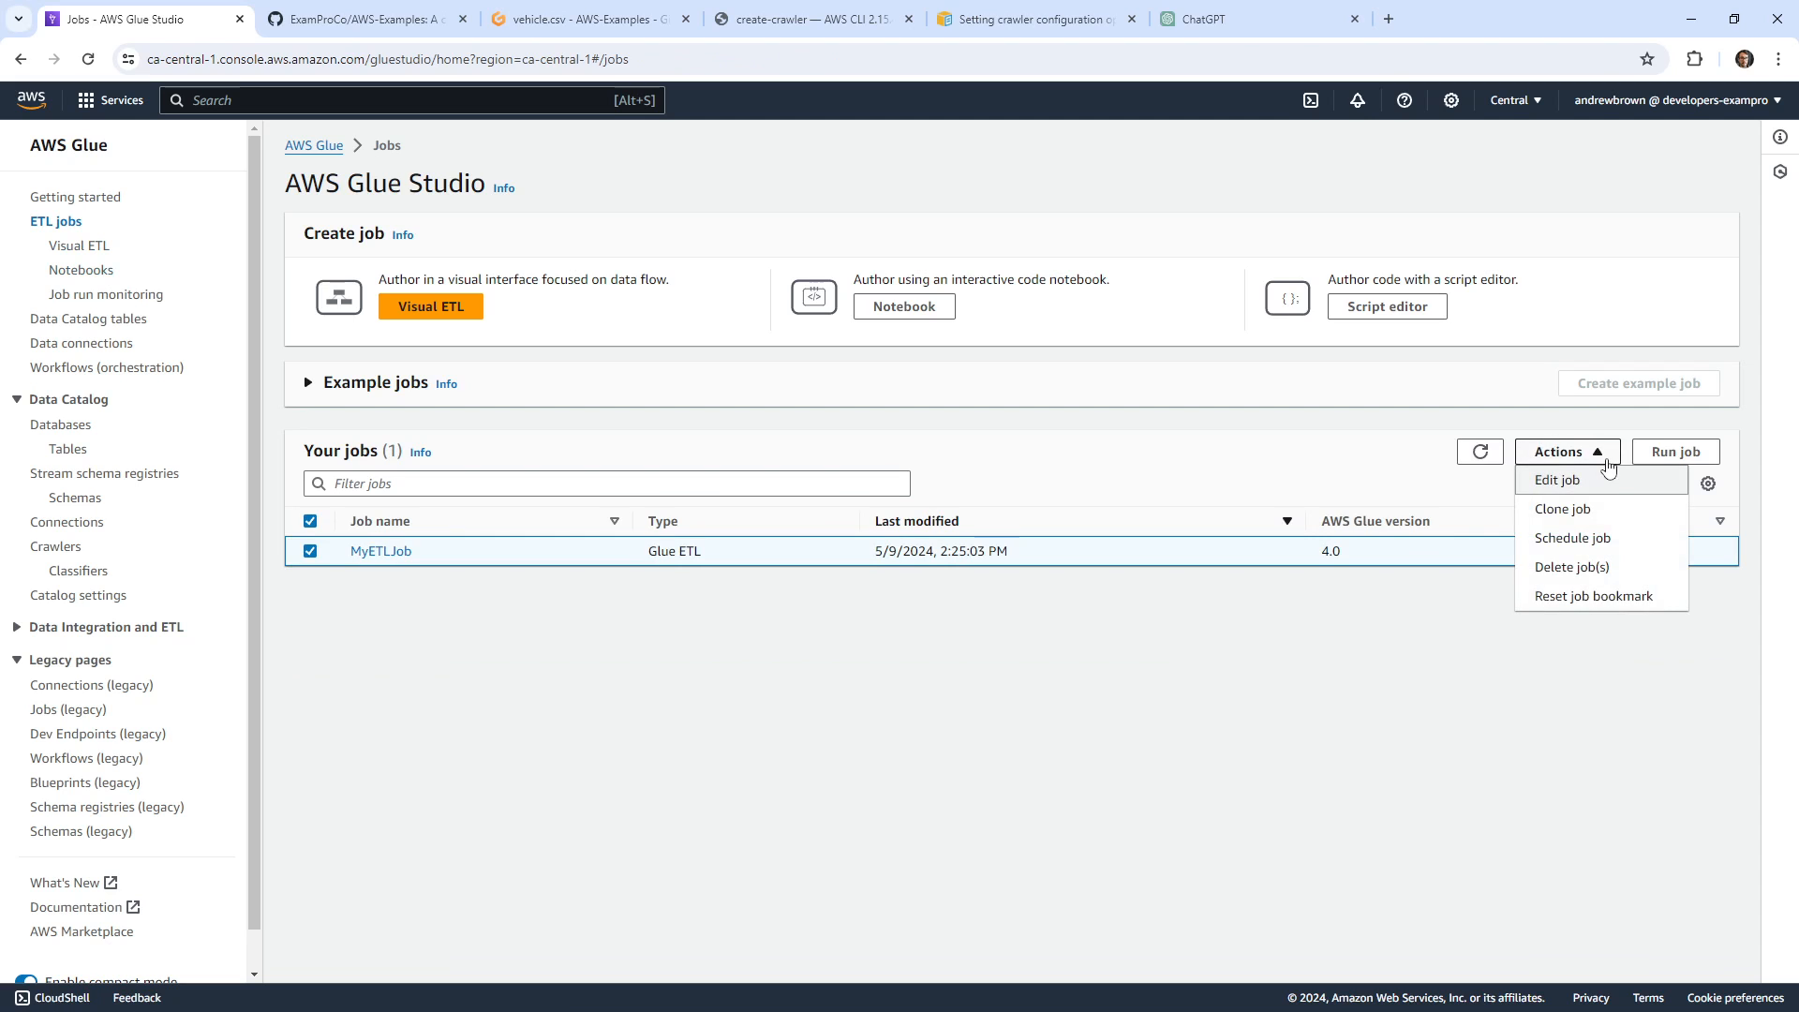
click(1612, 482)
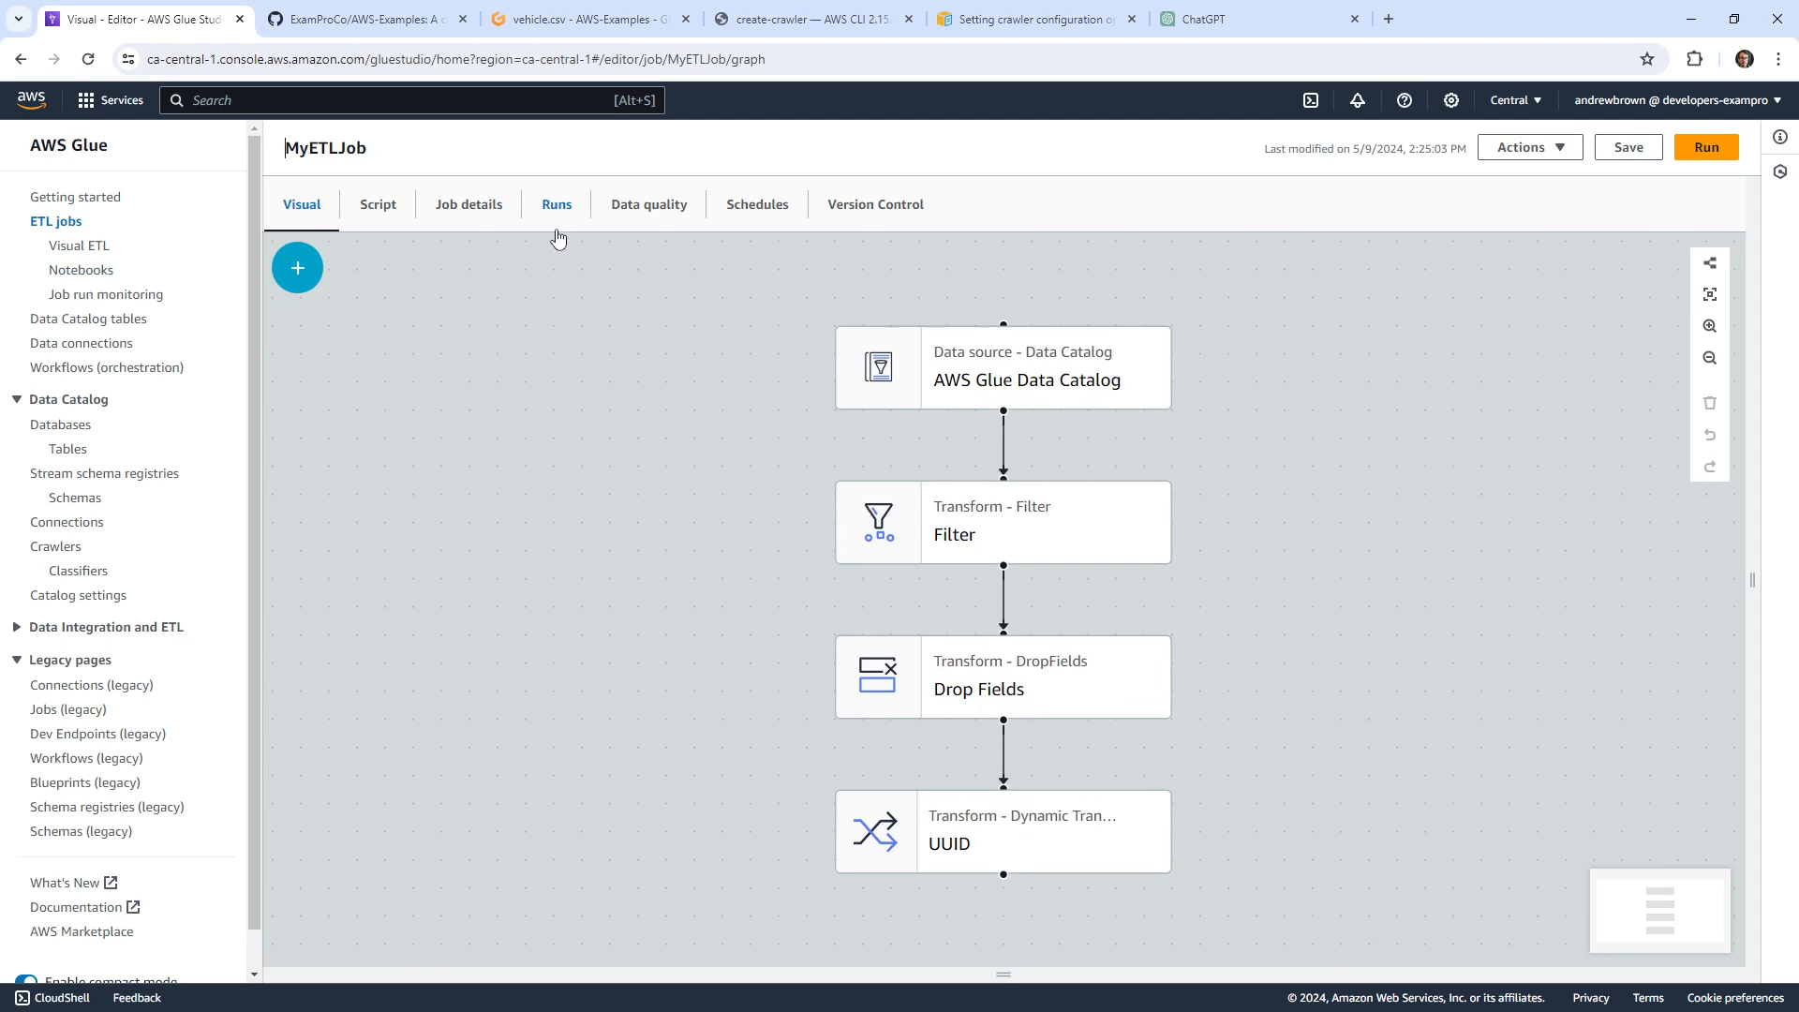
Review the basic properties in MyETLJob's job details, from IAM role down to job timeout.
click(468, 204)
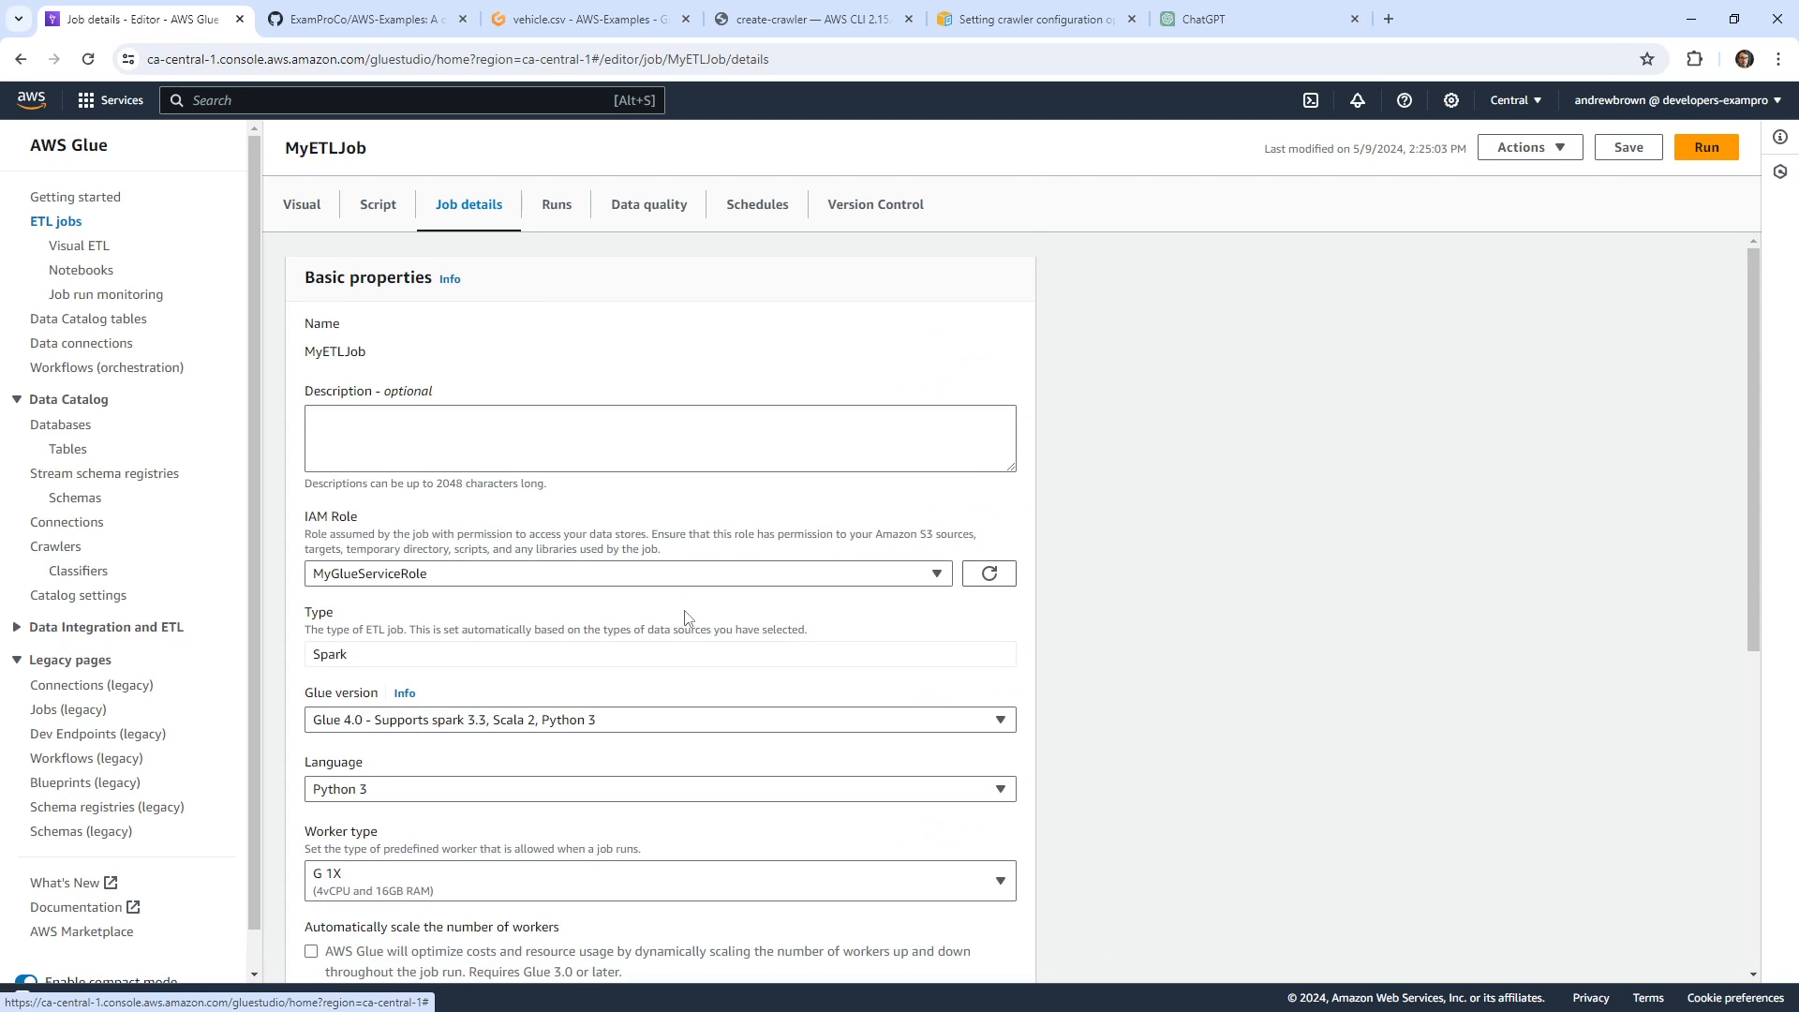
scroll(684, 616, down, 3)
scroll(684, 617, down, 3)
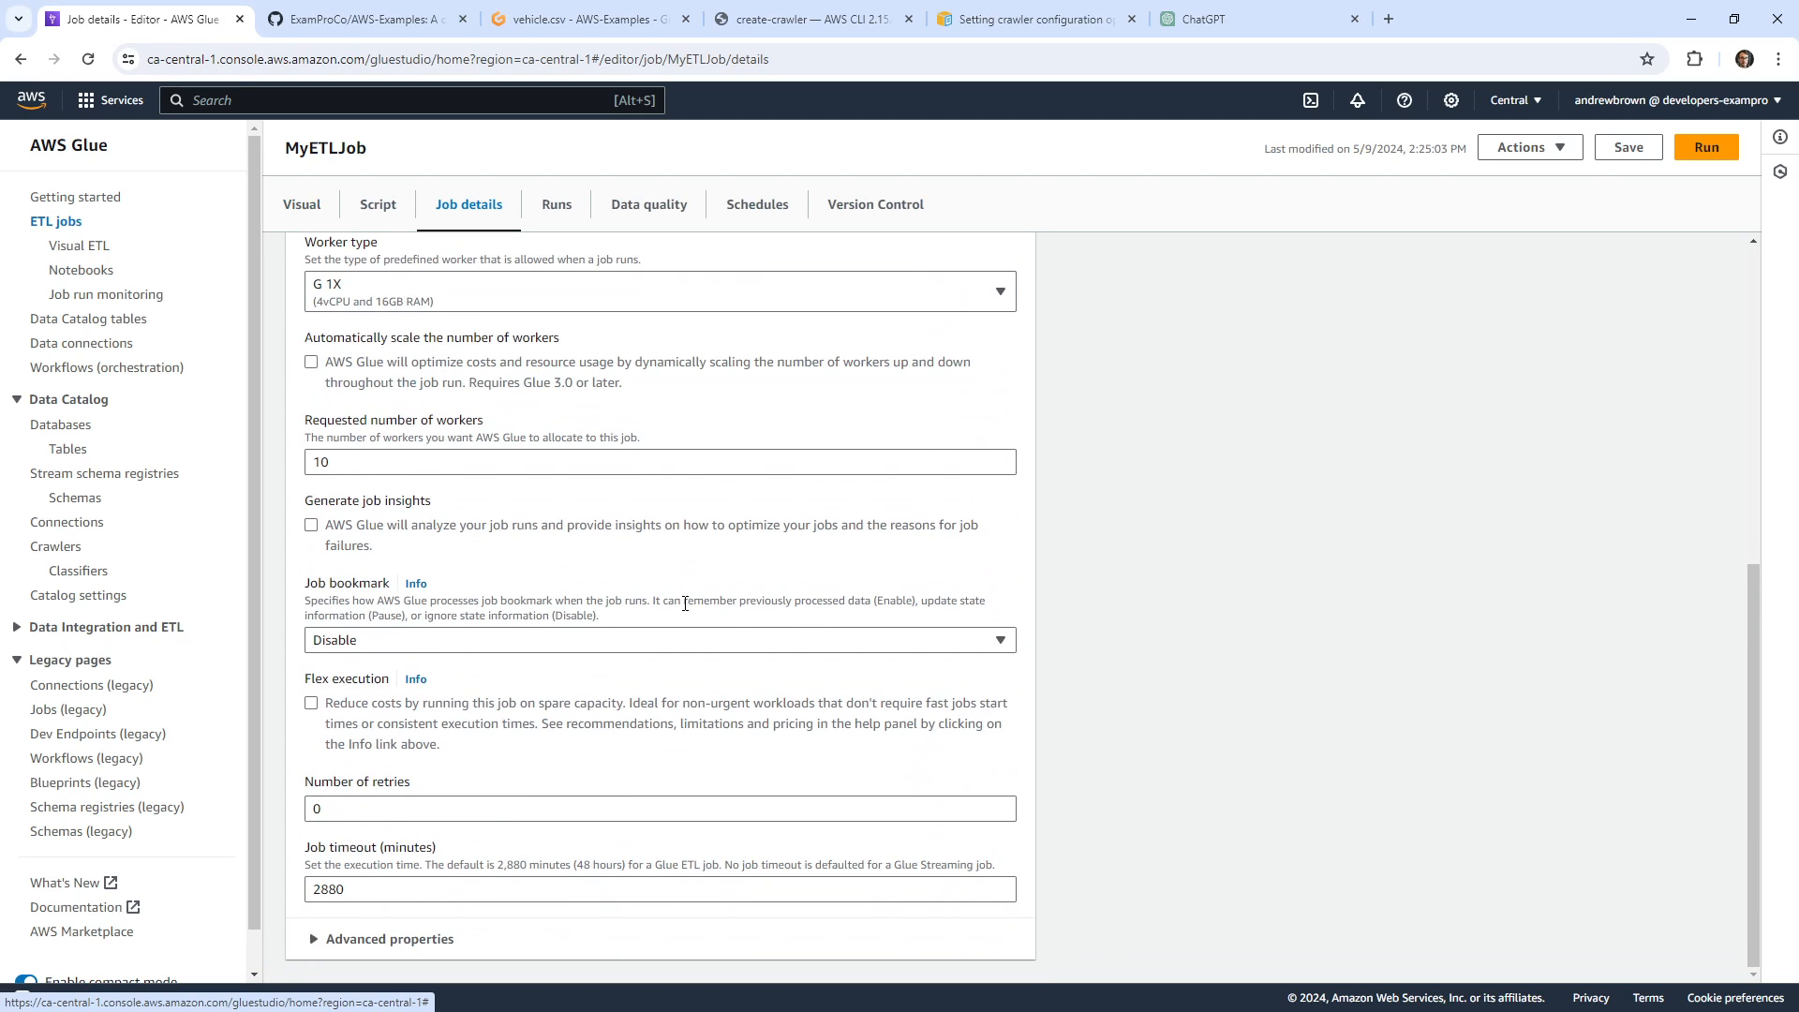
scroll(685, 604, up, 7)
scroll(676, 613, down, 7)
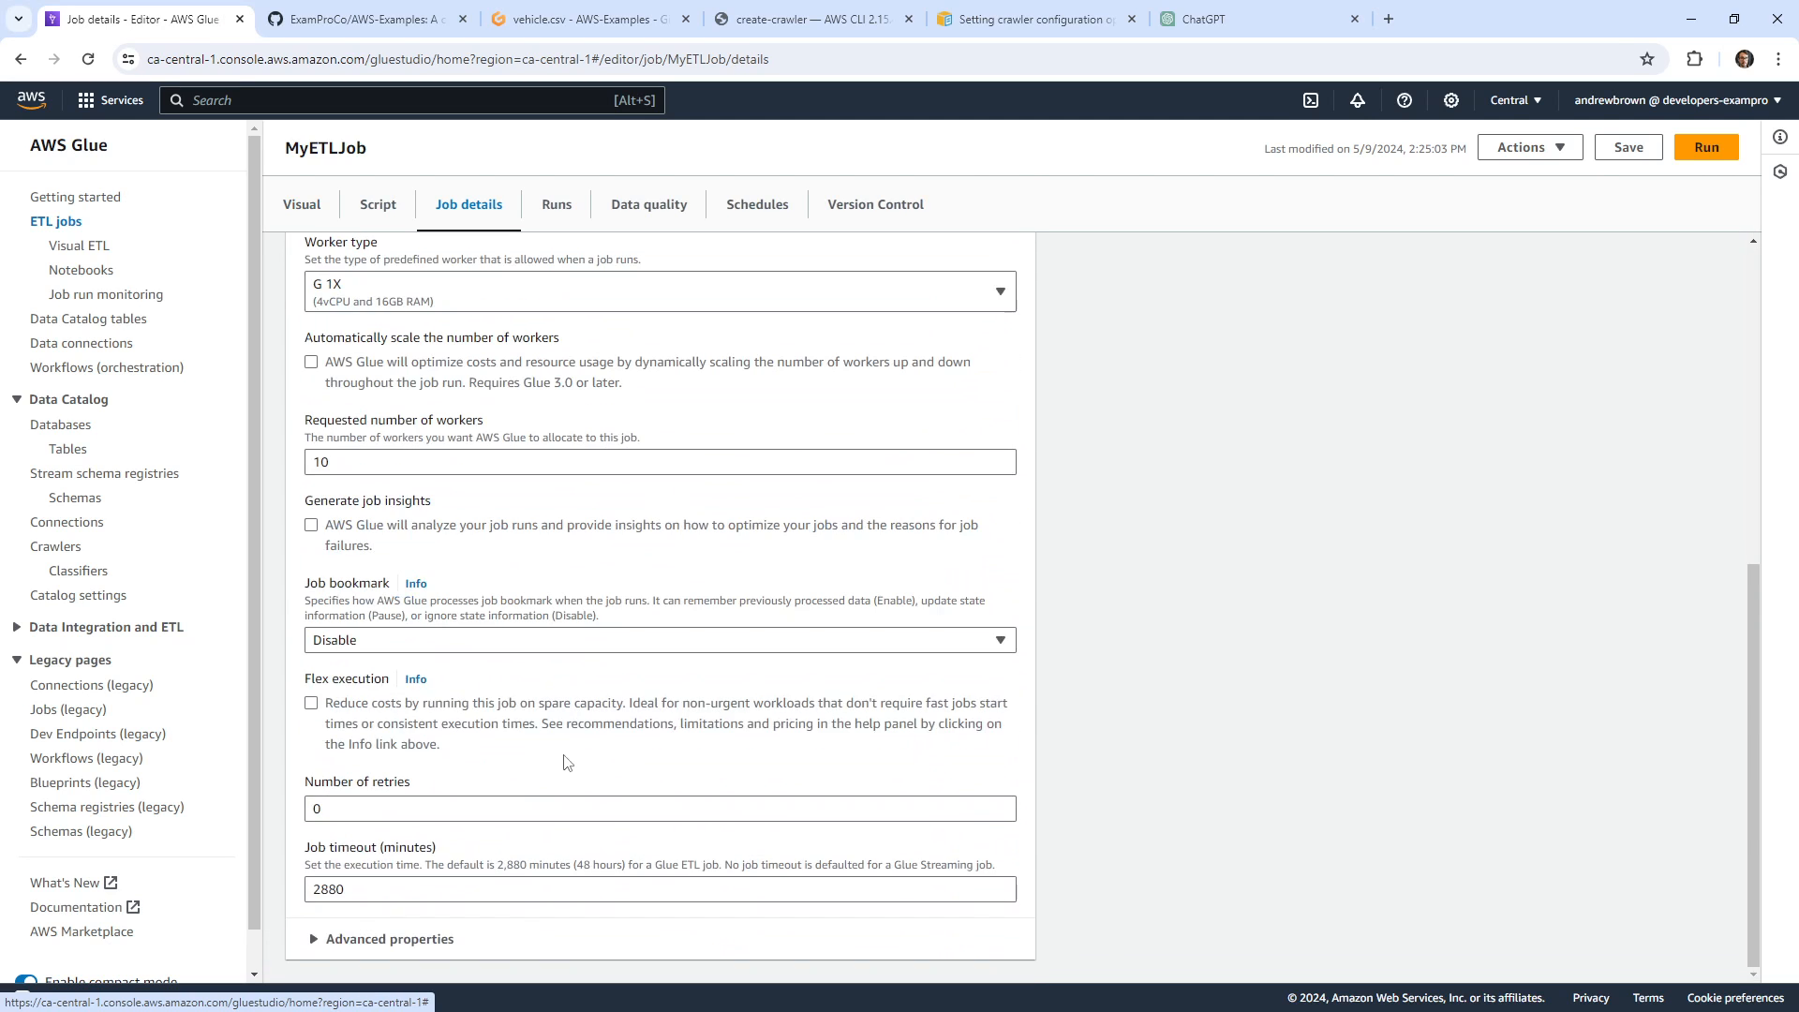
Expand MyETLJob's advanced properties and review the script path, logging, temporary path and security settings.
click(436, 939)
scroll(476, 653, down, 7)
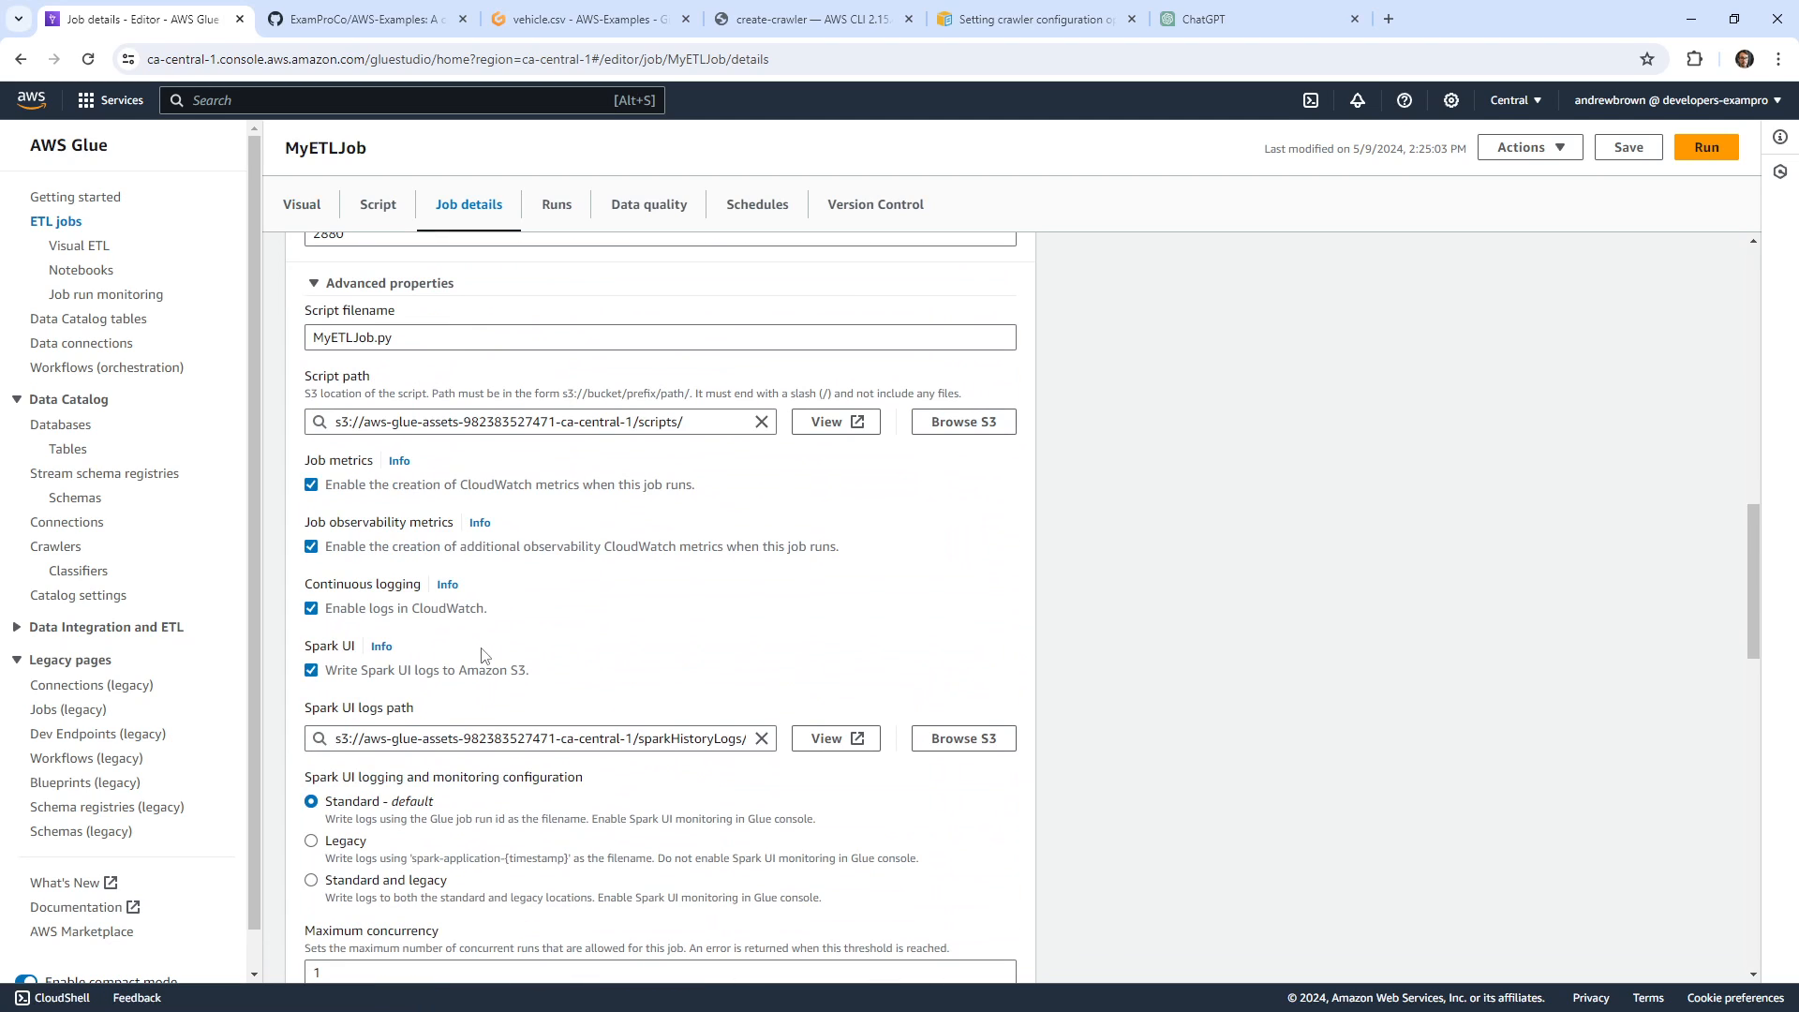
scroll(484, 655, down, 7)
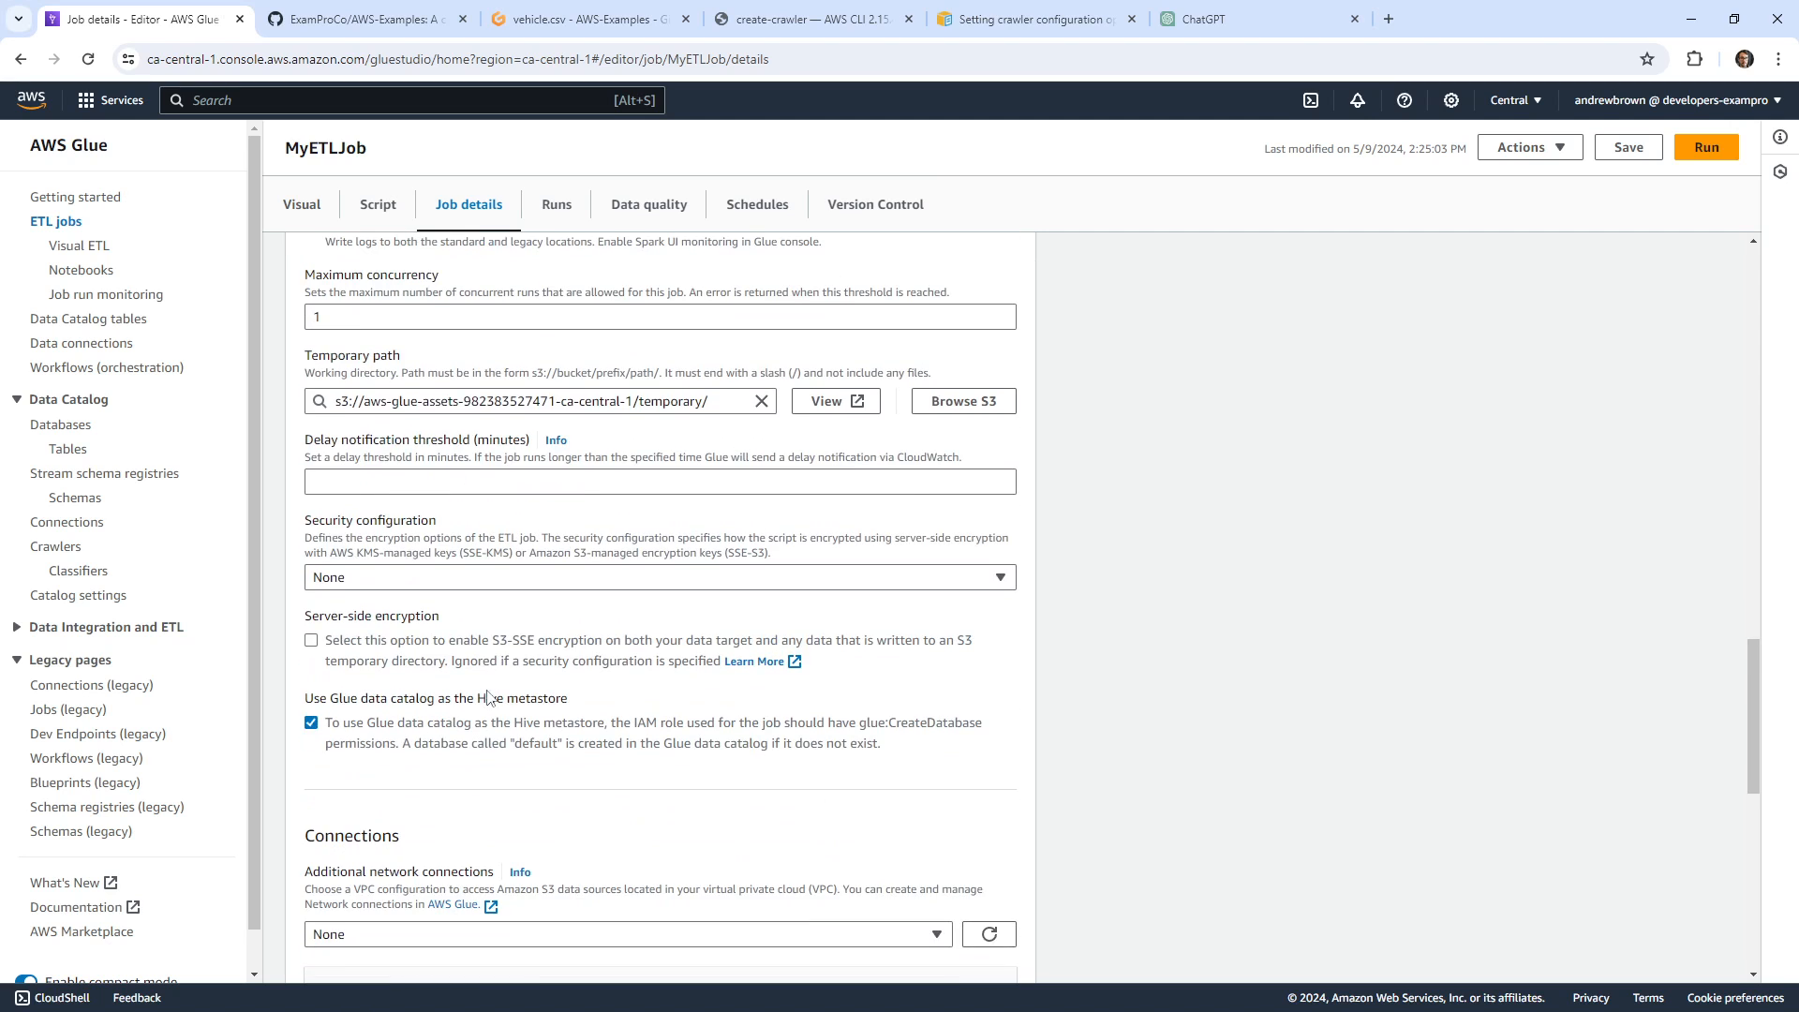
scroll(502, 762, up, 19)
View MyETLJob's visual graph, and open the MyETLJob run's details from job run monitoring.
click(82, 246)
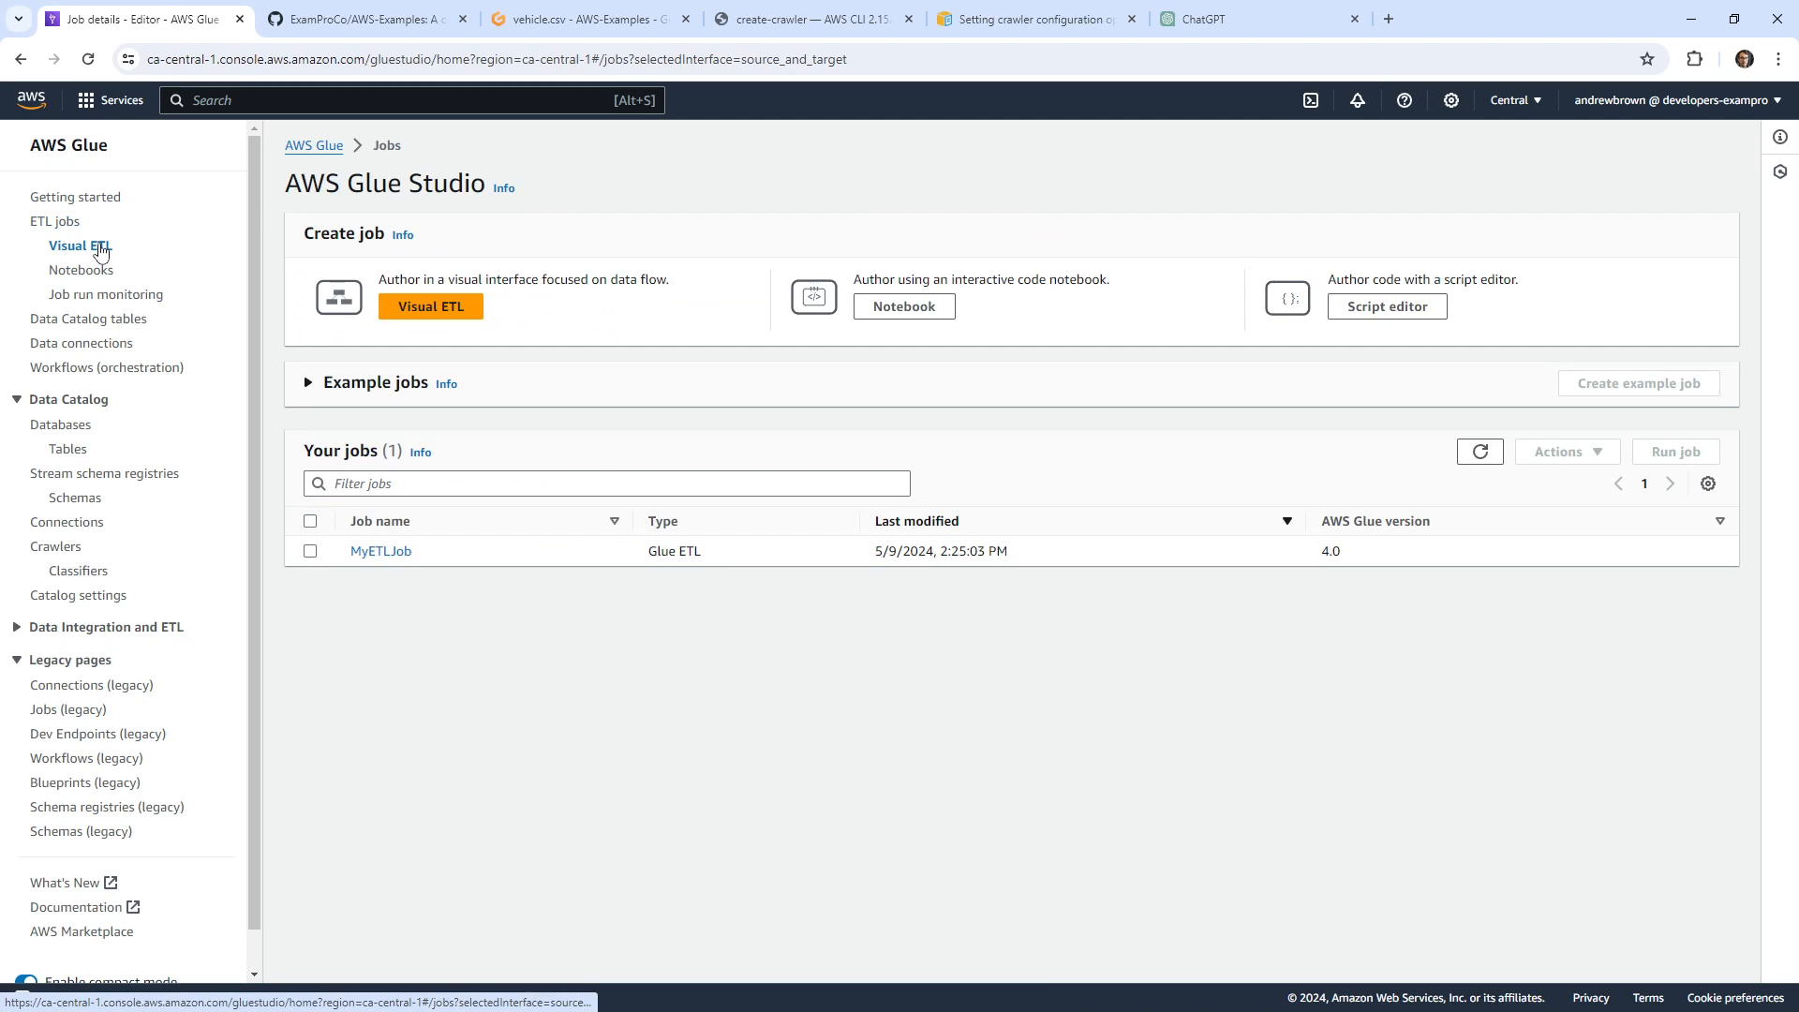
click(389, 557)
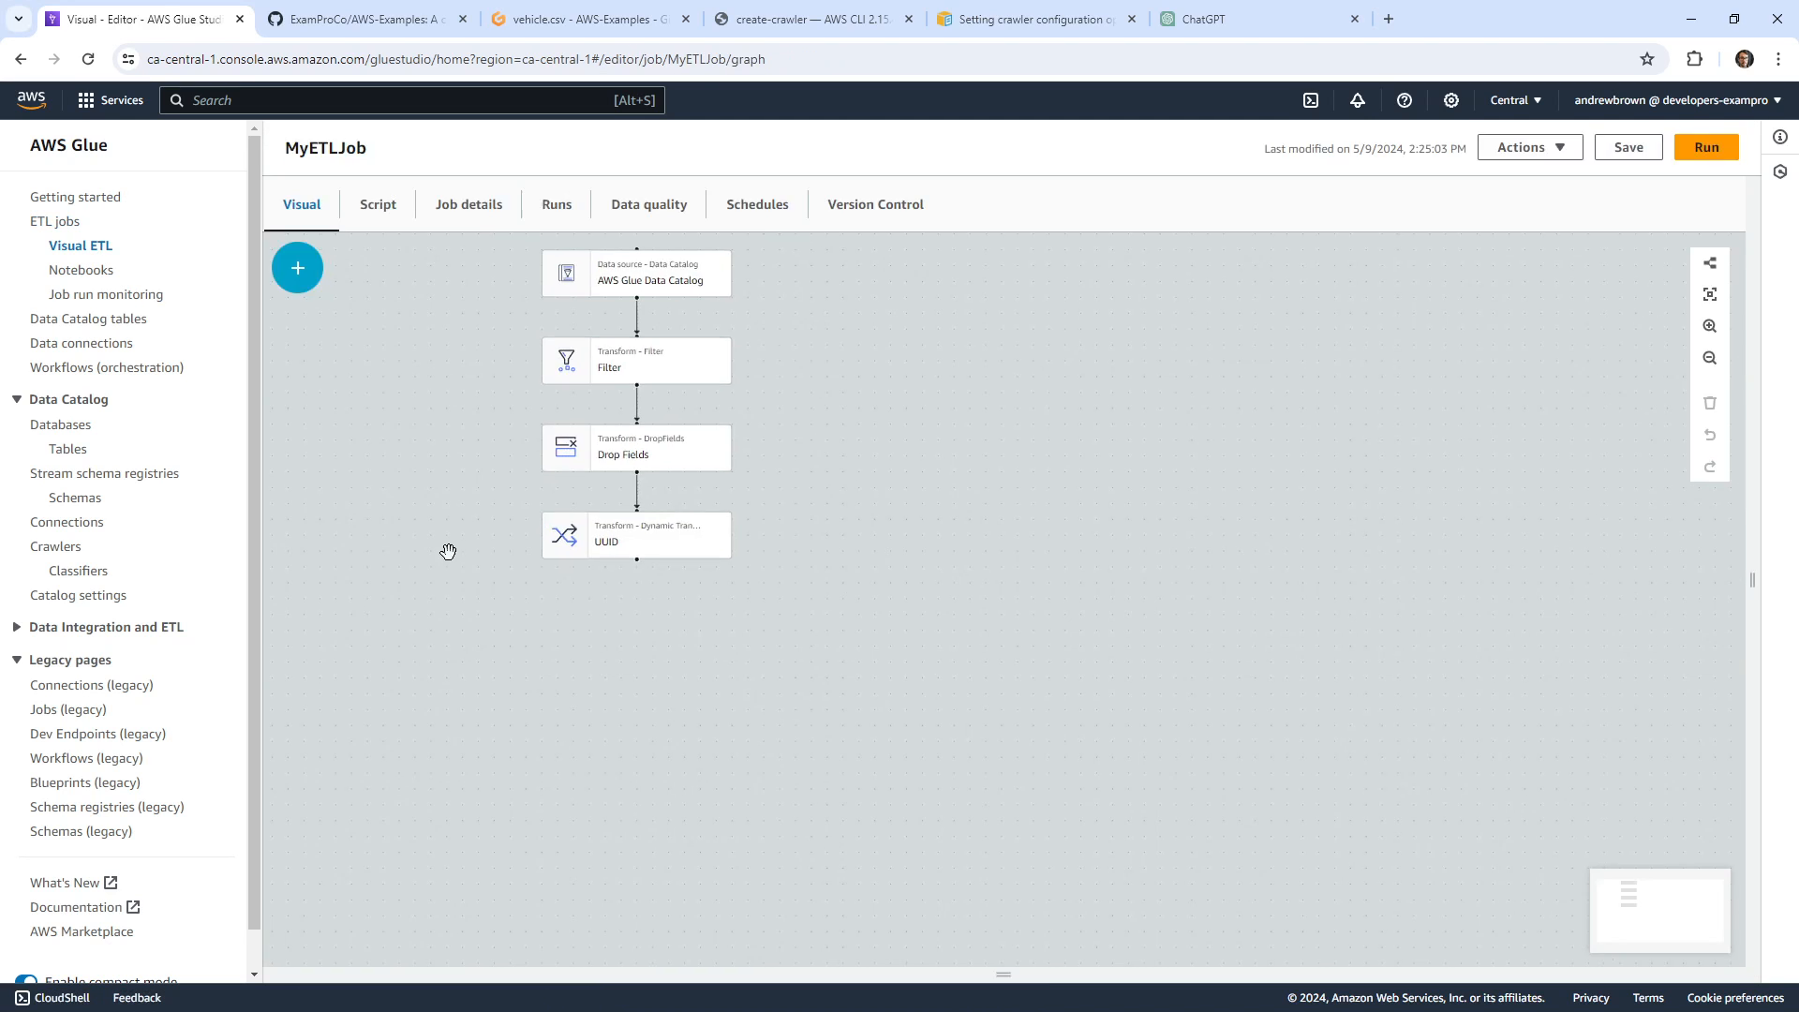
click(108, 294)
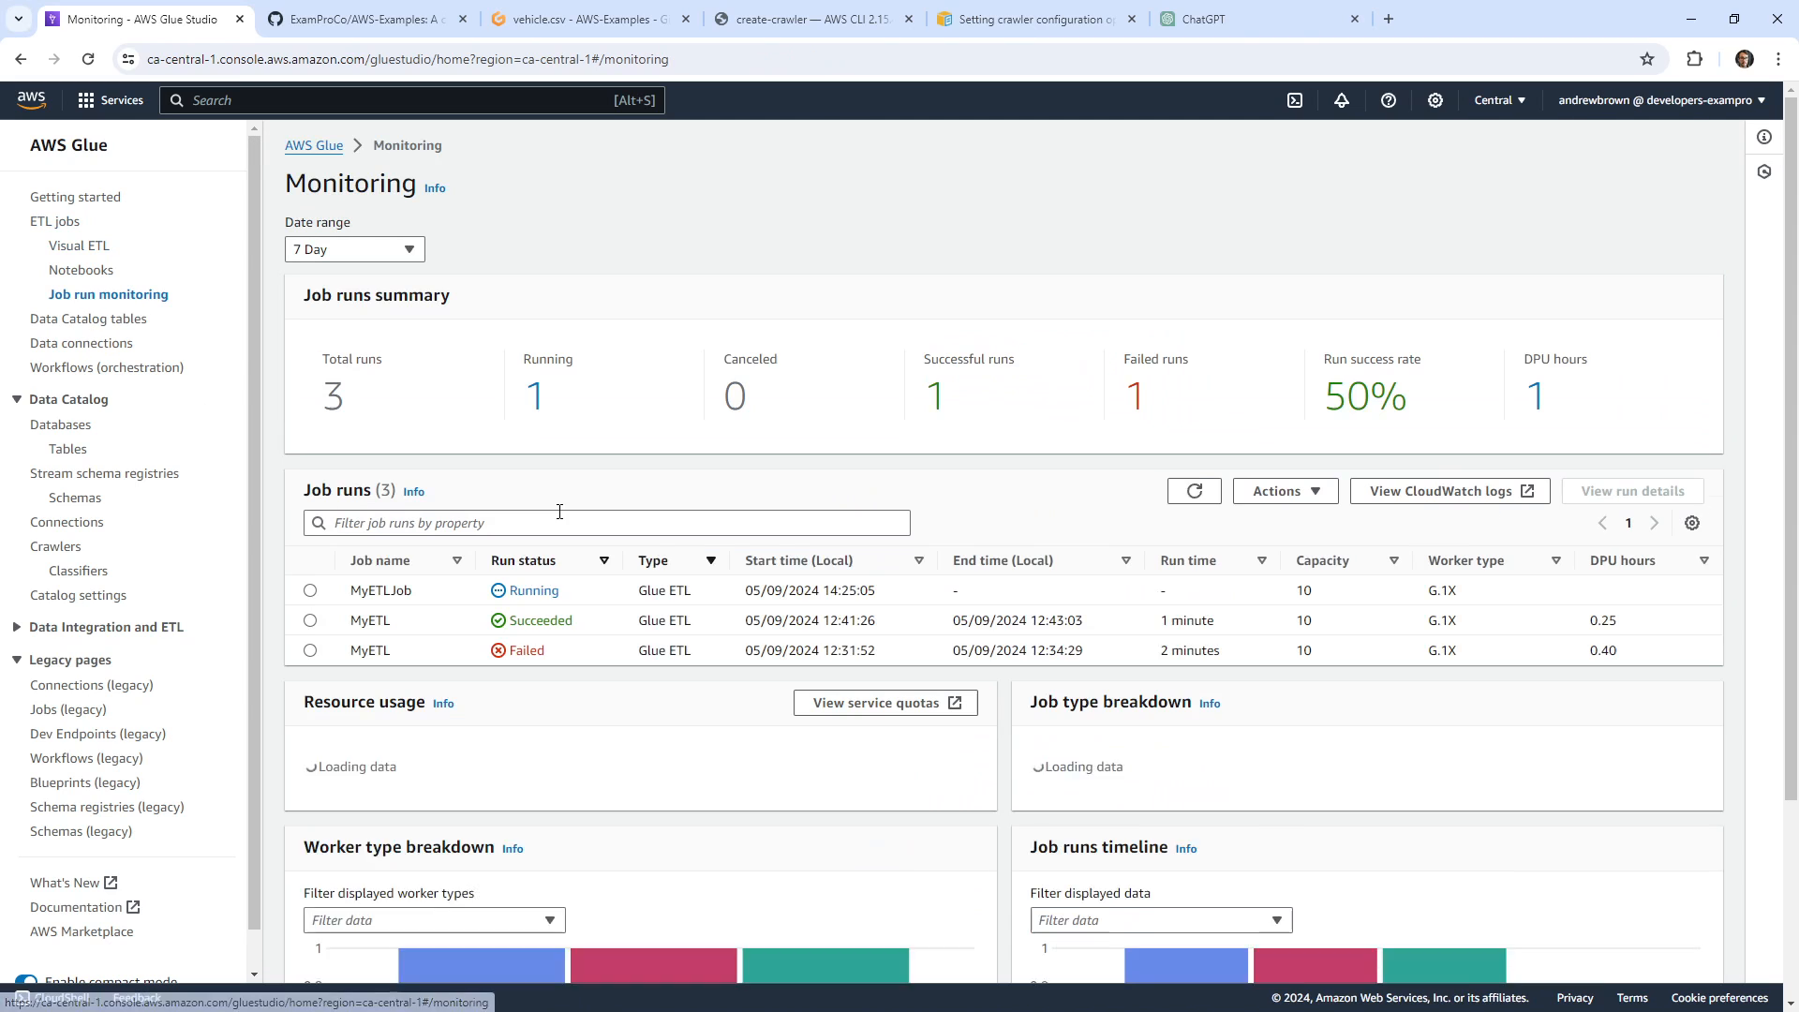
click(311, 590)
click(1632, 491)
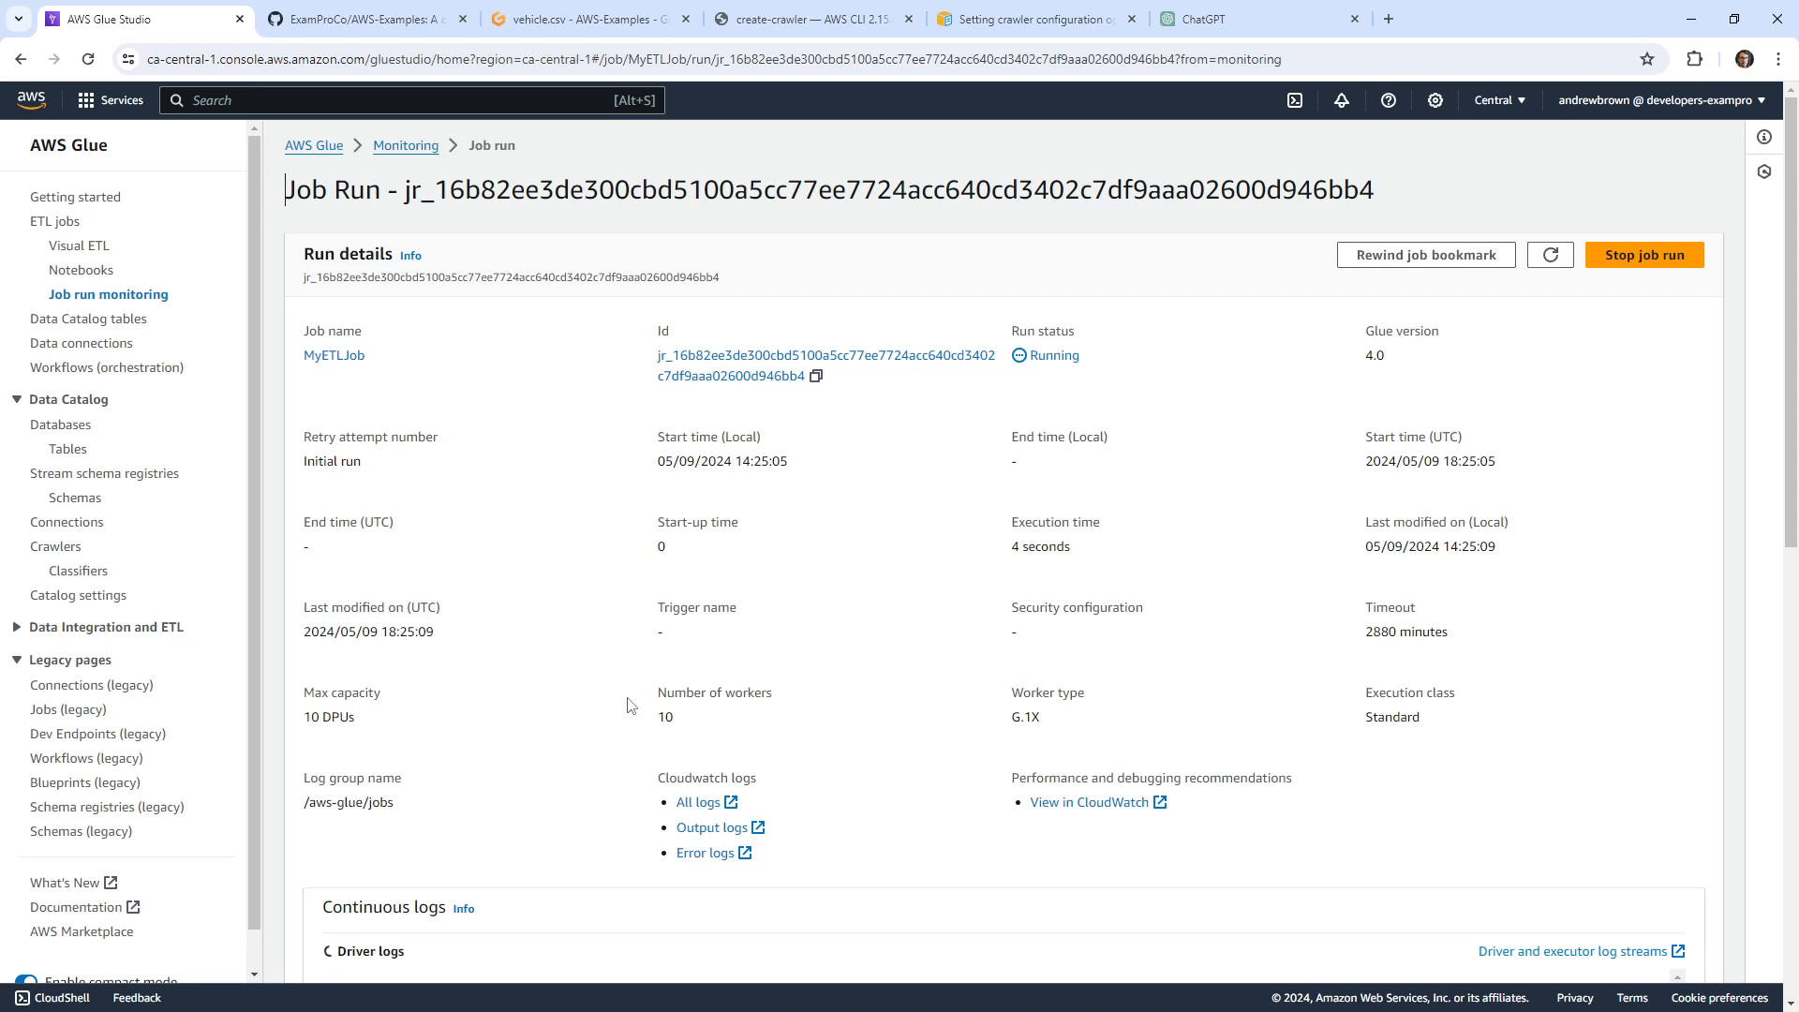
Examine the driver logs and input arguments of the MyETLJob run.
scroll(628, 704, down, 8)
scroll(628, 705, up, 2)
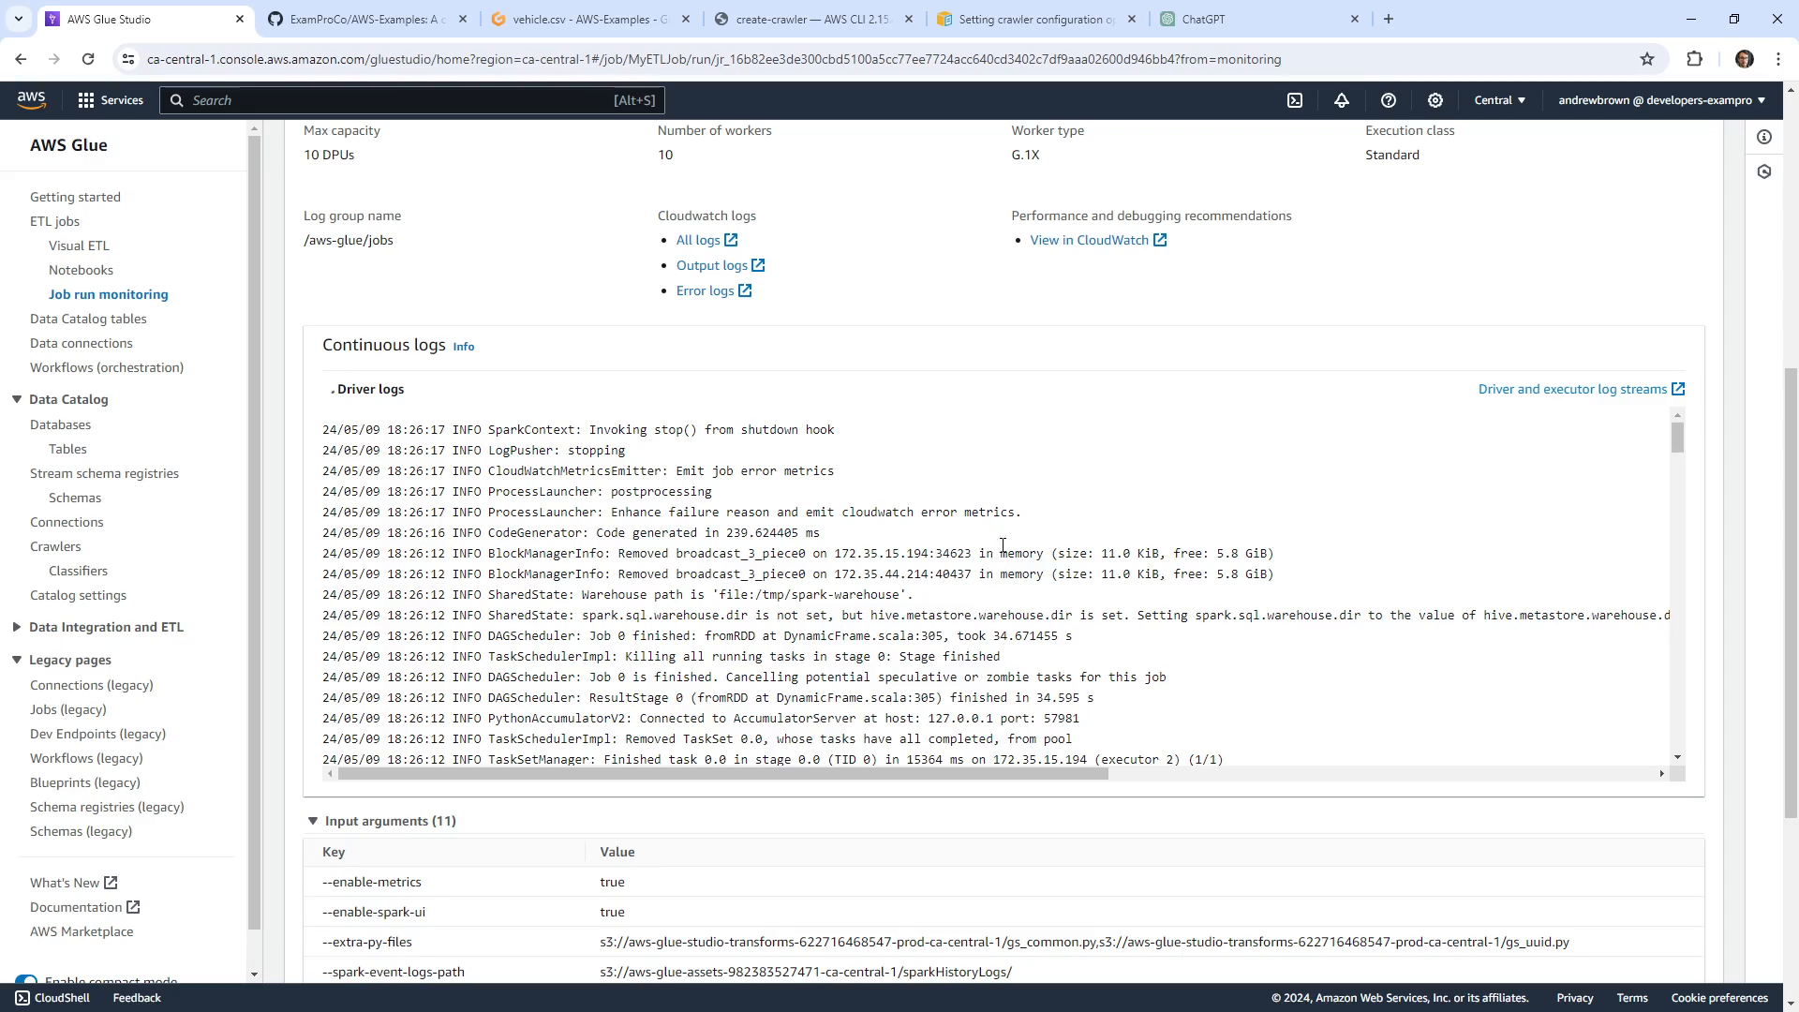
scroll(1003, 546, down, 15)
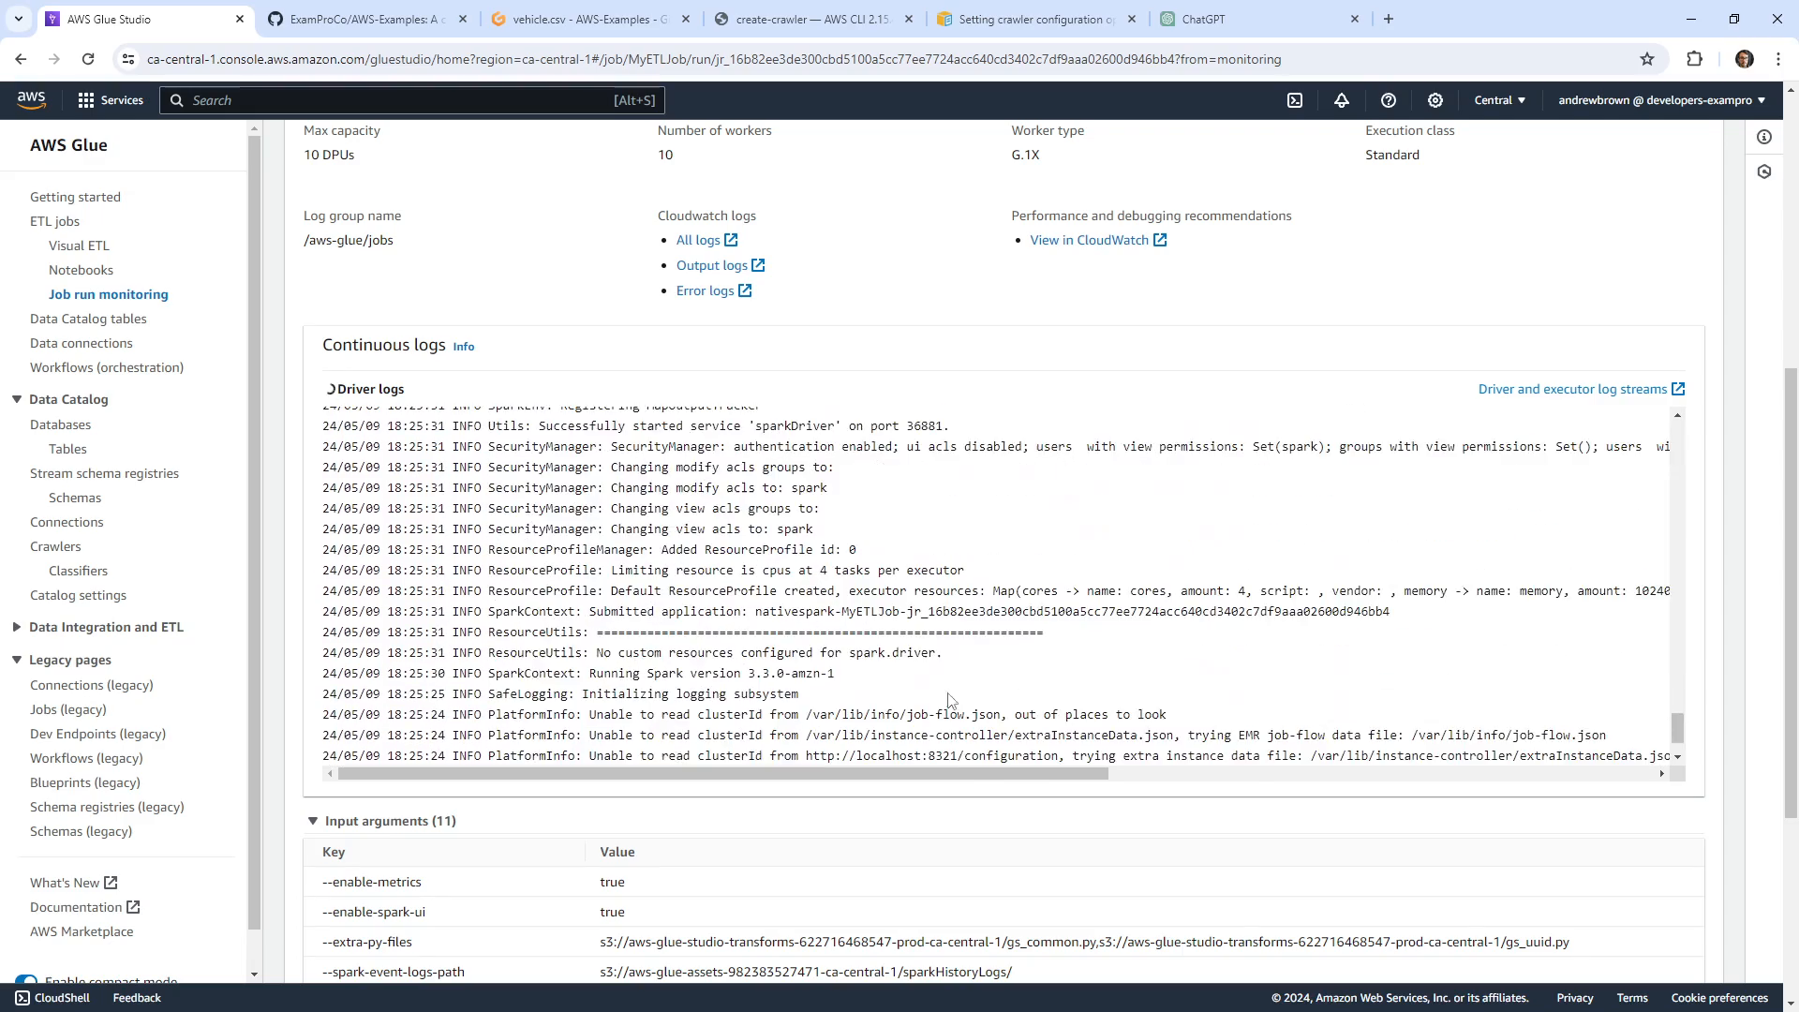
scroll(949, 701, down, 5)
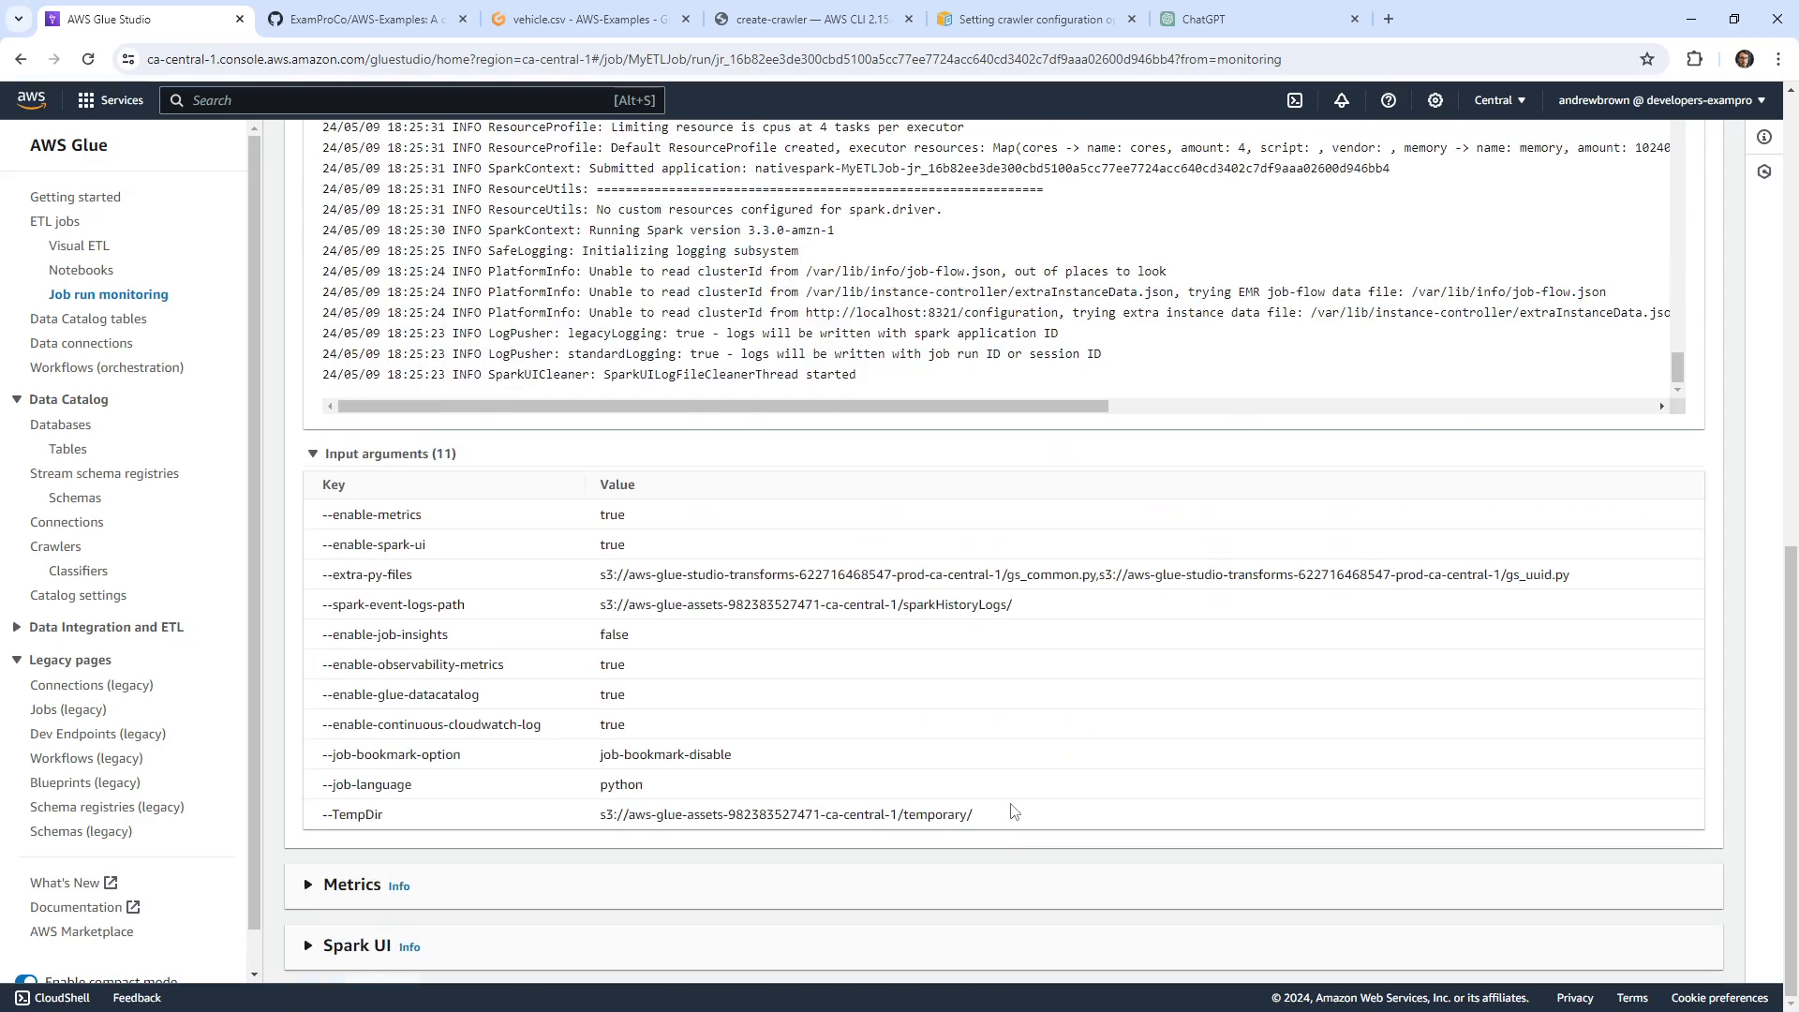
scroll(1013, 812, up, 10)
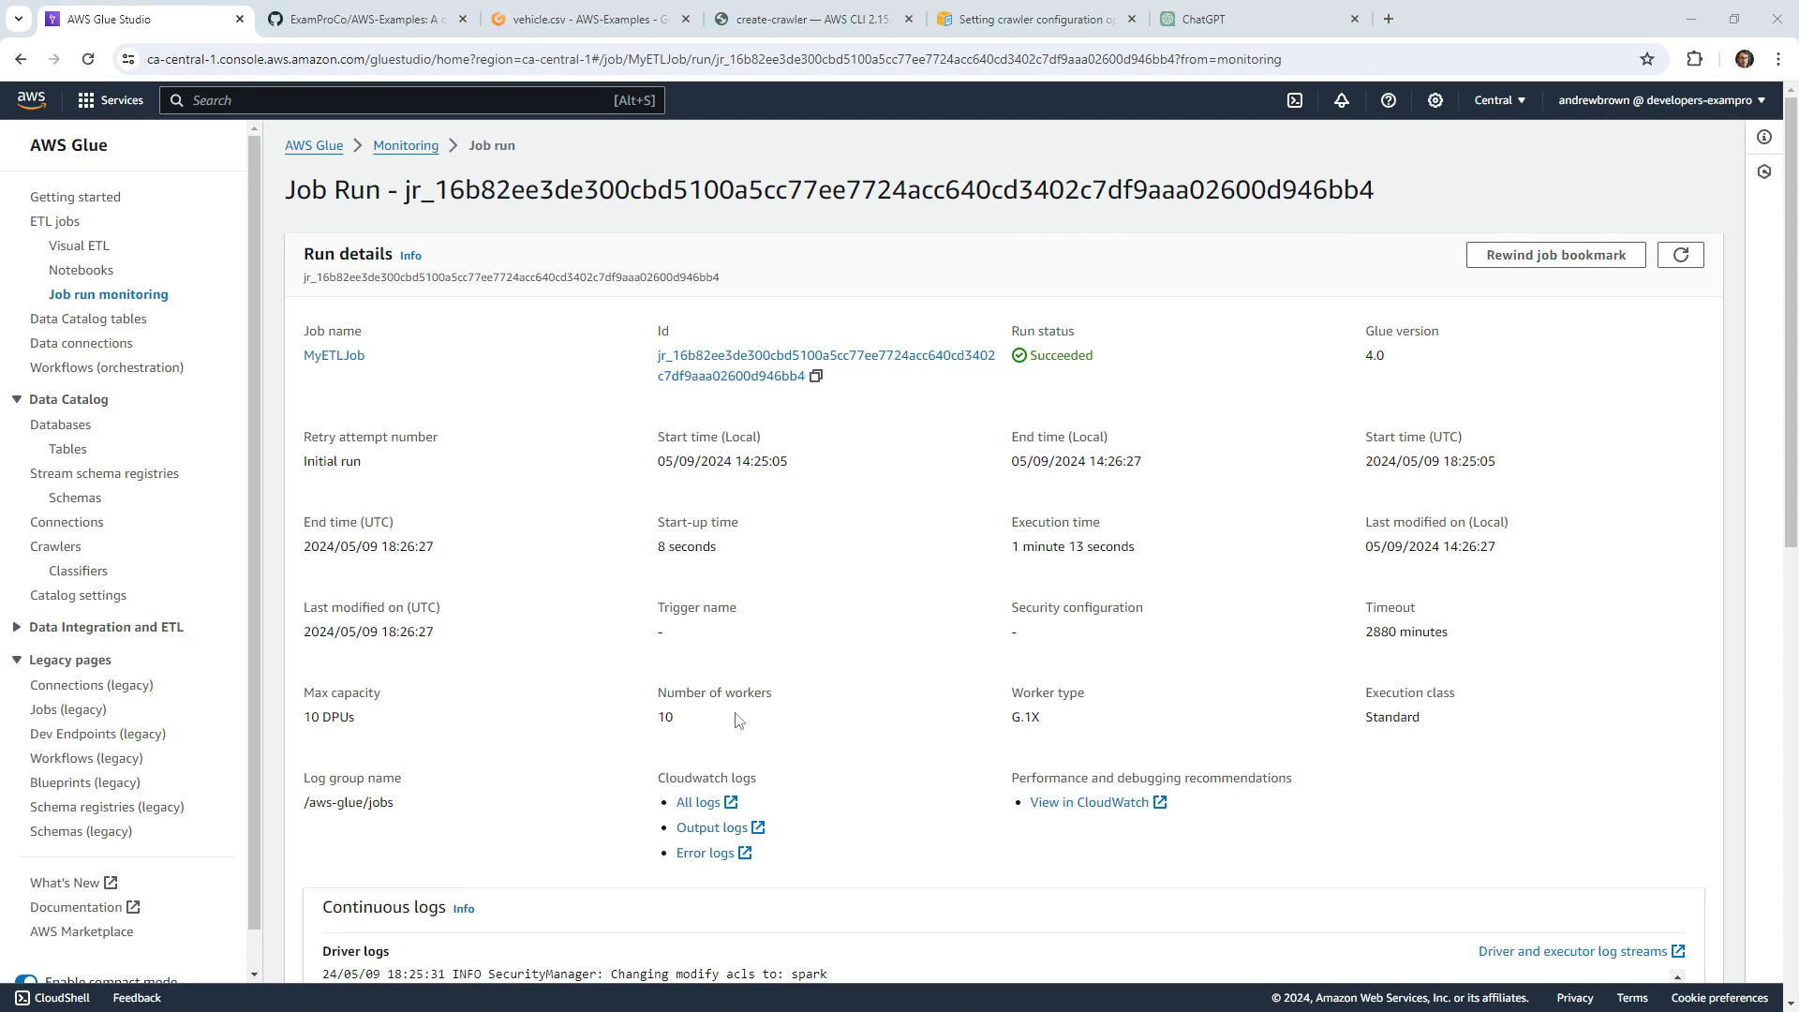
Check the run's status, start-up and execution times, and its maximum capacity in DPUs.
drag(738, 719, 588, 672)
click(457, 747)
drag(321, 719, 375, 722)
scroll(708, 525, down, 4)
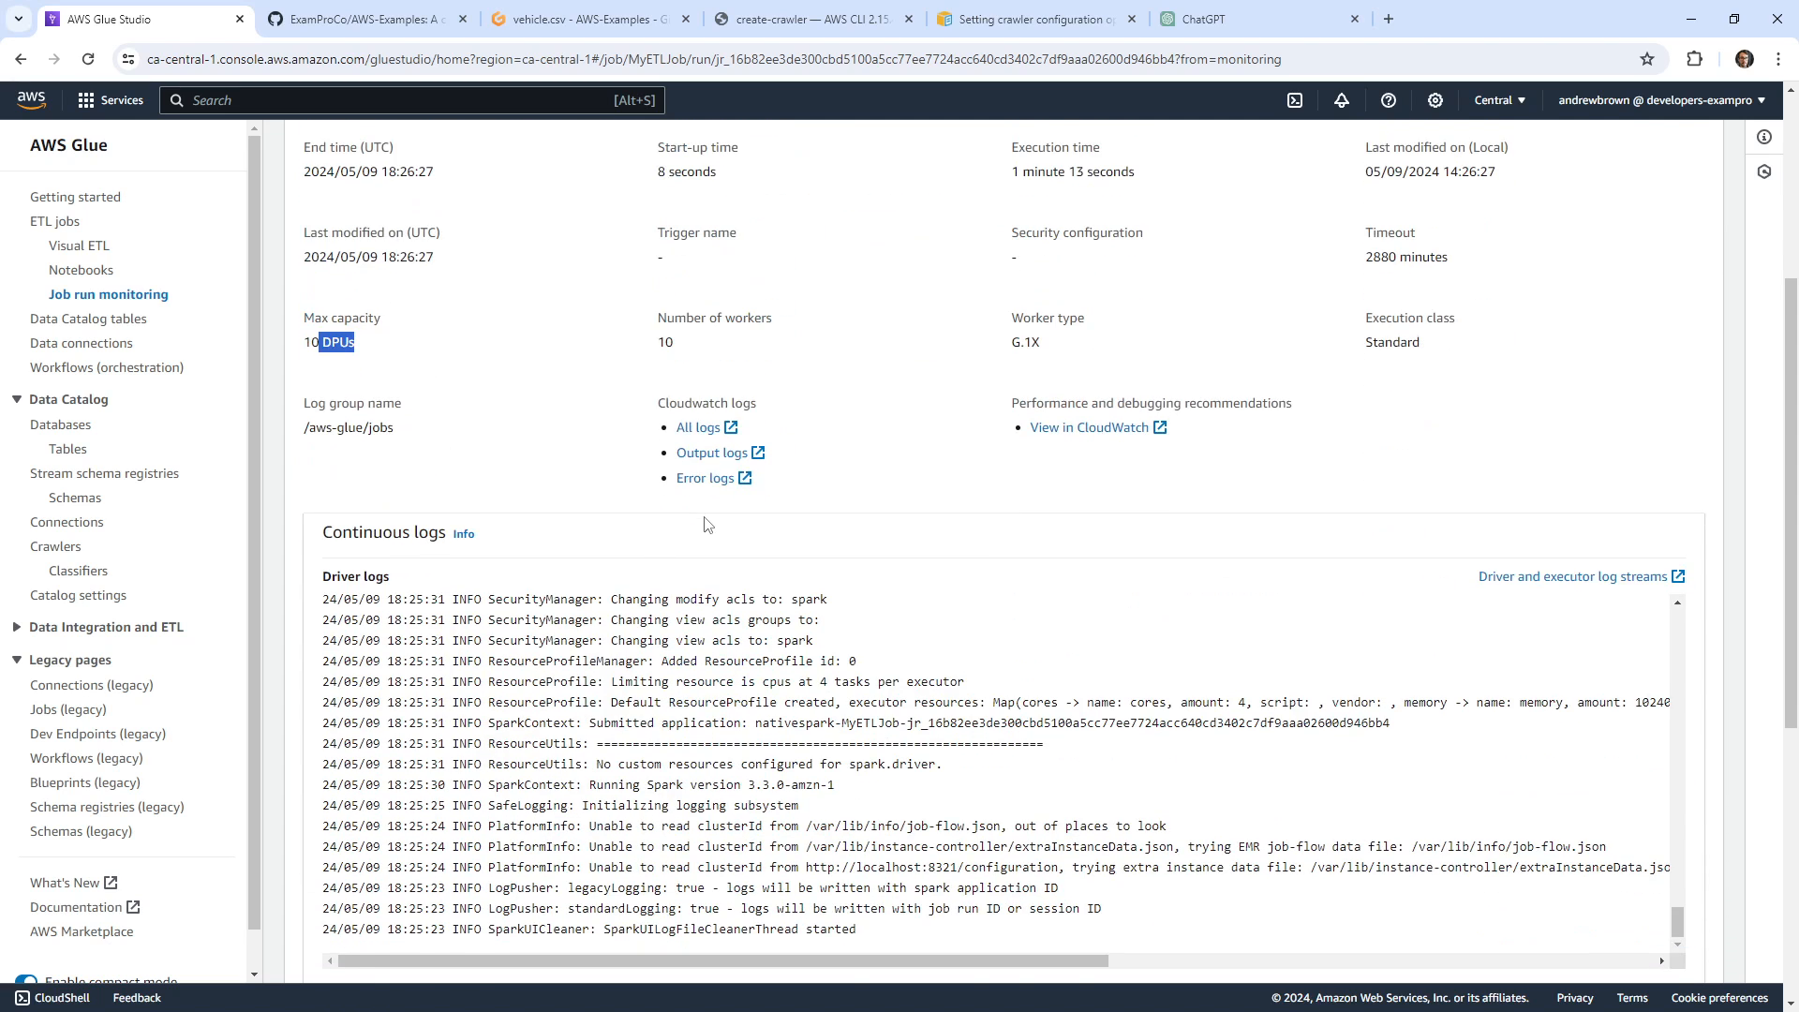
scroll(708, 524, up, 2)
scroll(707, 525, up, 2)
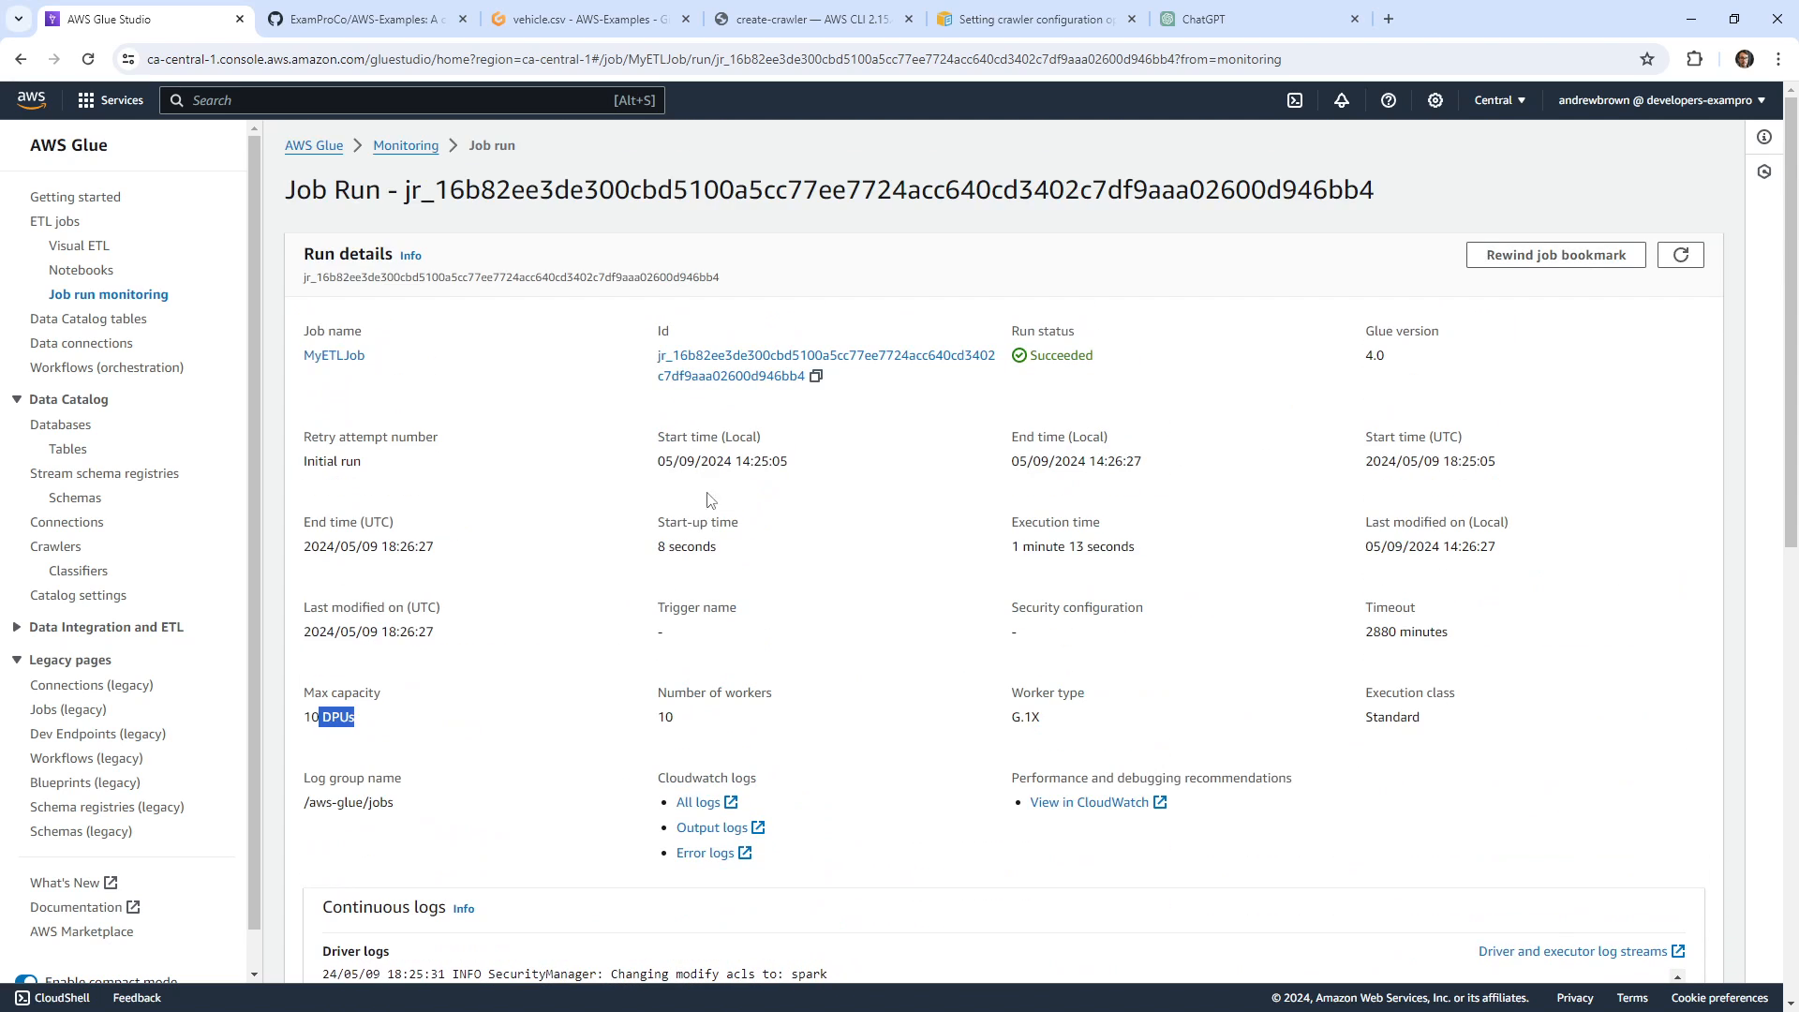
Check the MyETLJob run's status in the monitoring list, and reopen its run details to reread the driver logs.
click(406, 145)
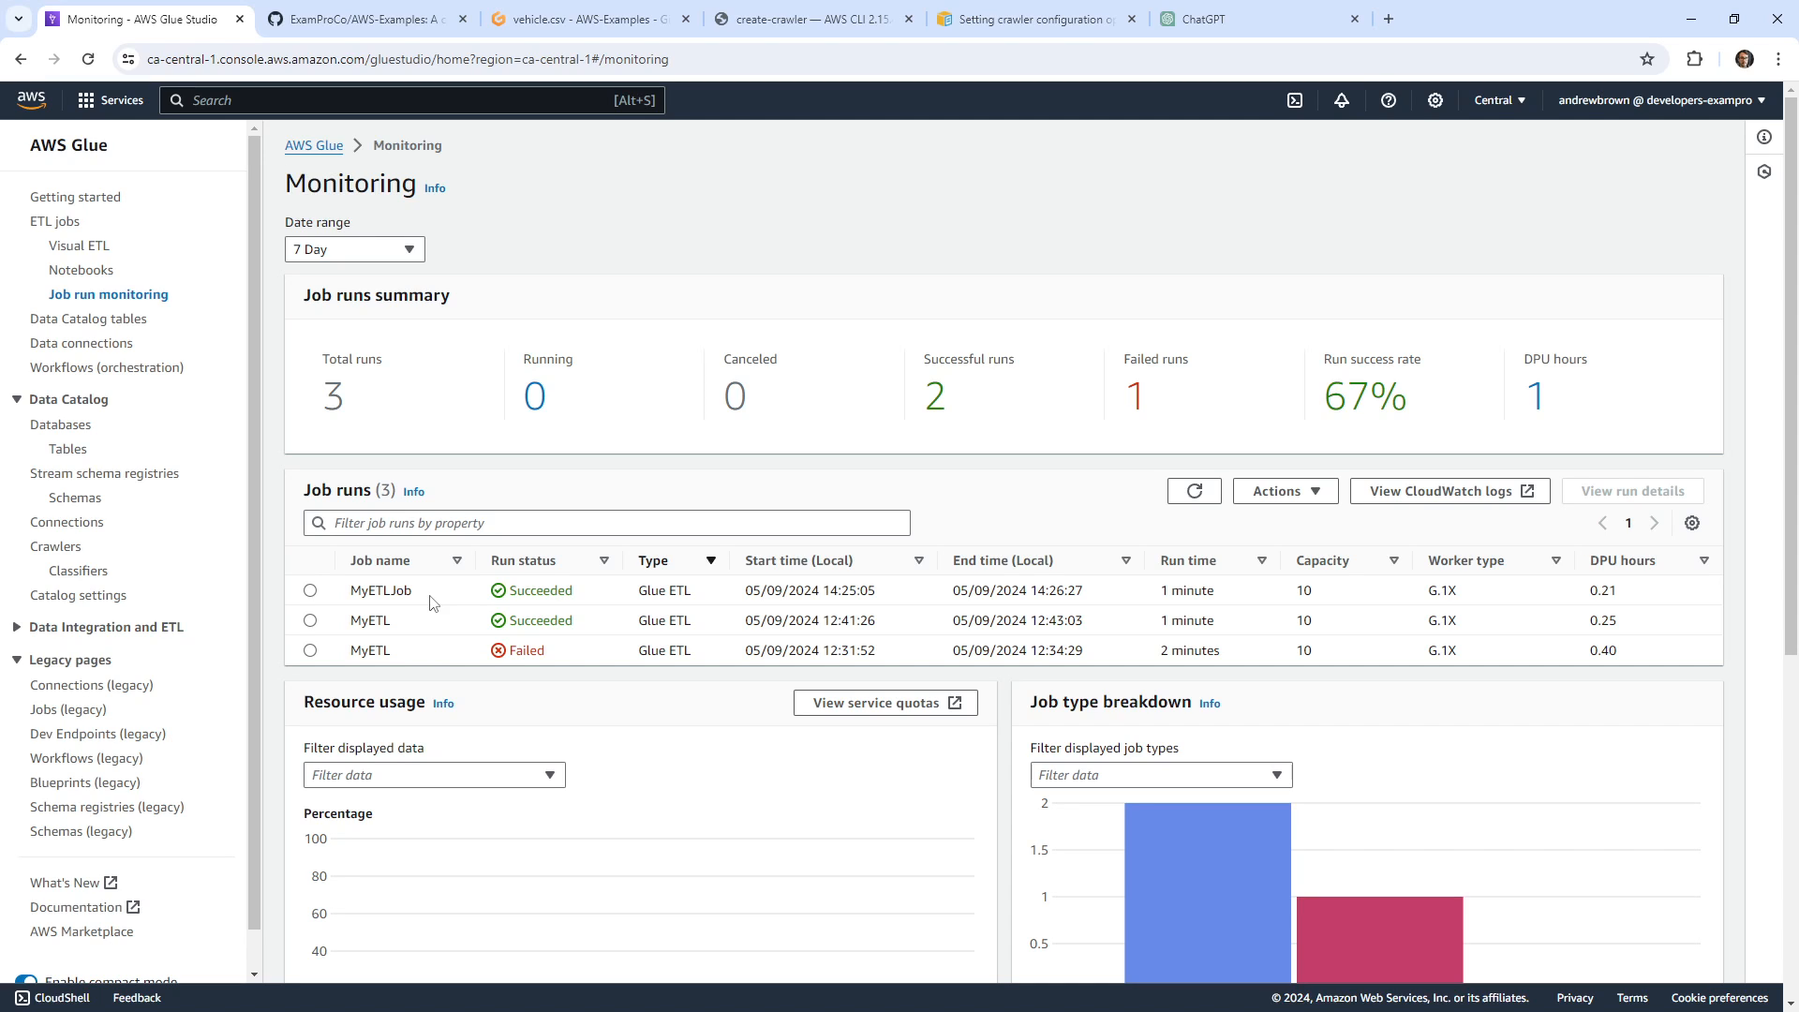
click(312, 591)
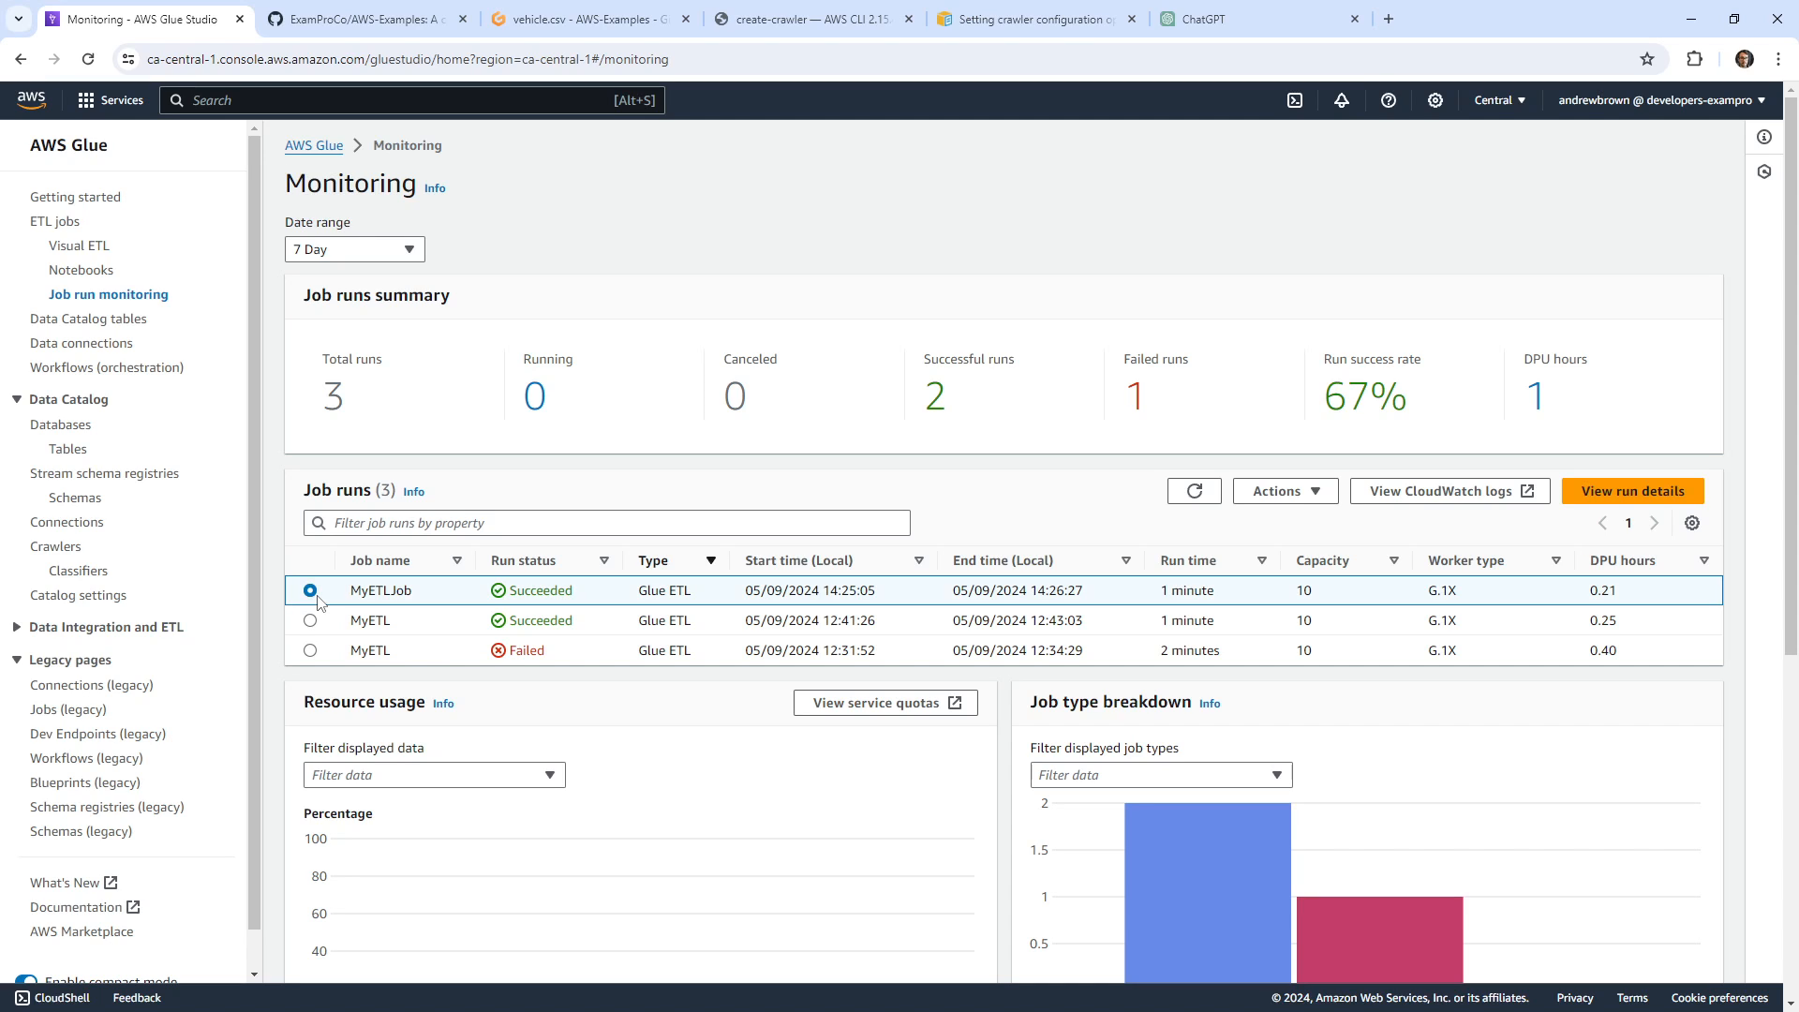
click(1584, 493)
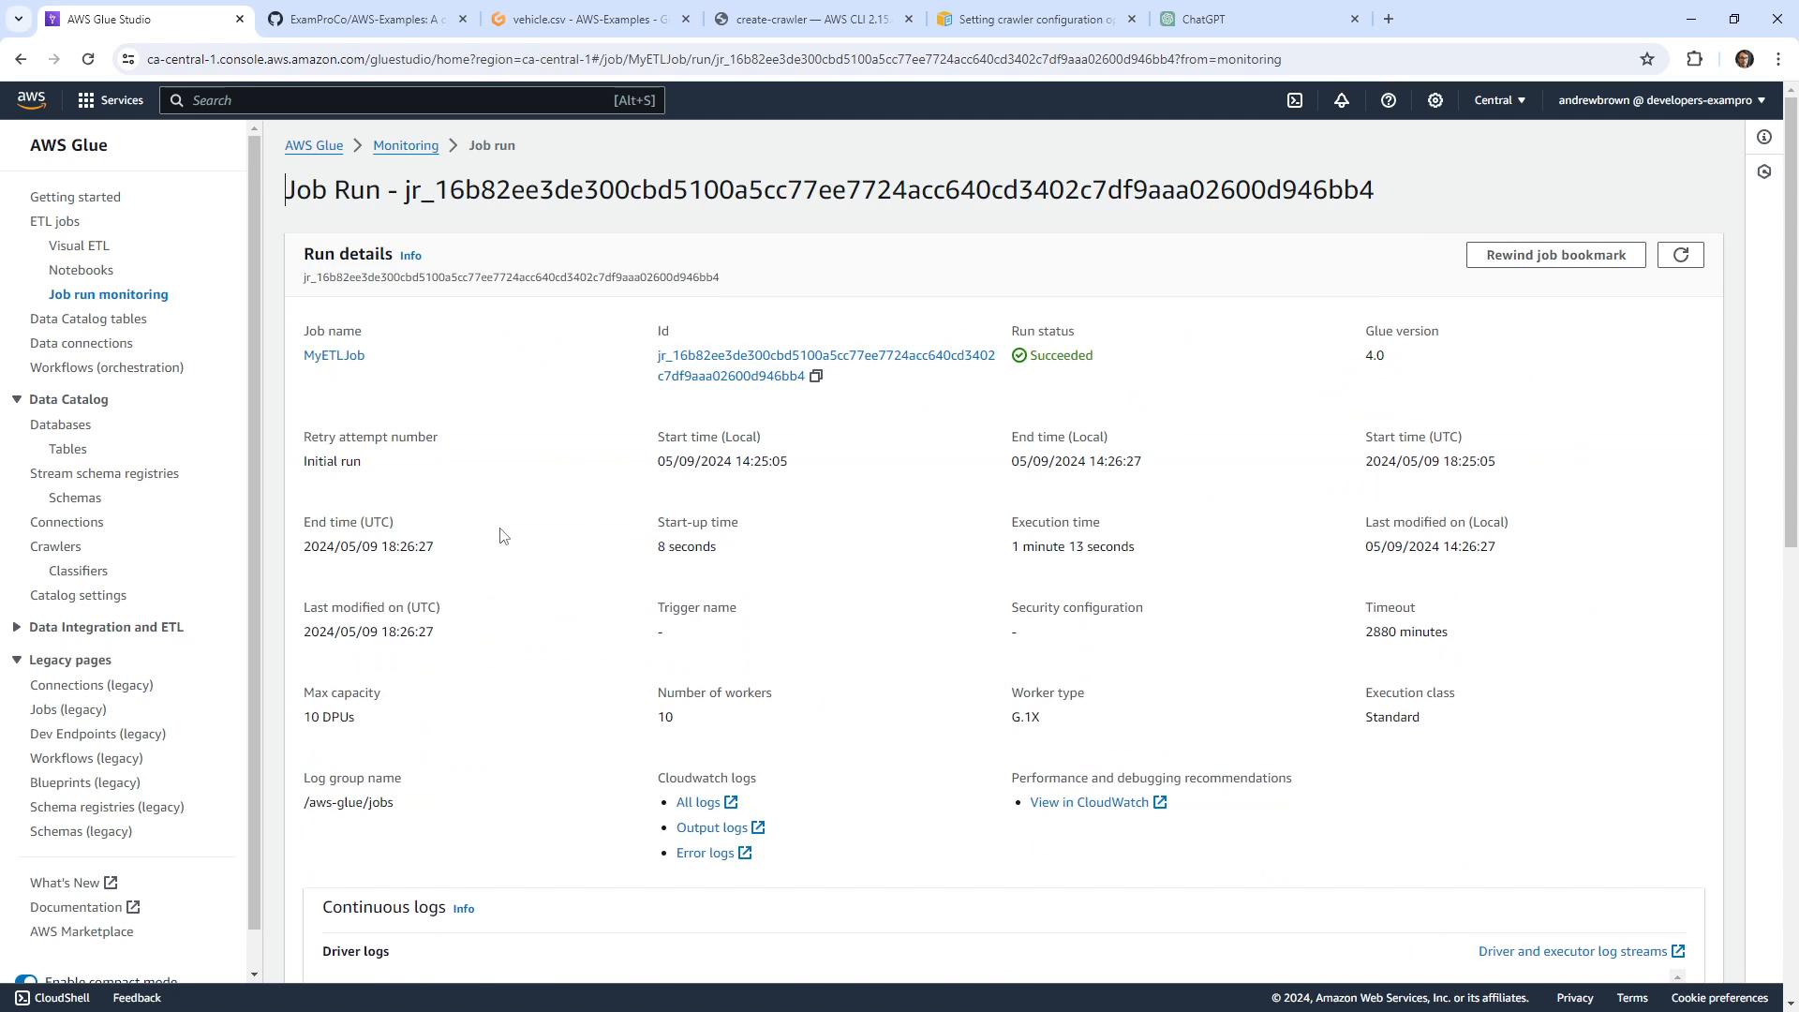
scroll(500, 535, down, 1)
scroll(501, 535, down, 4)
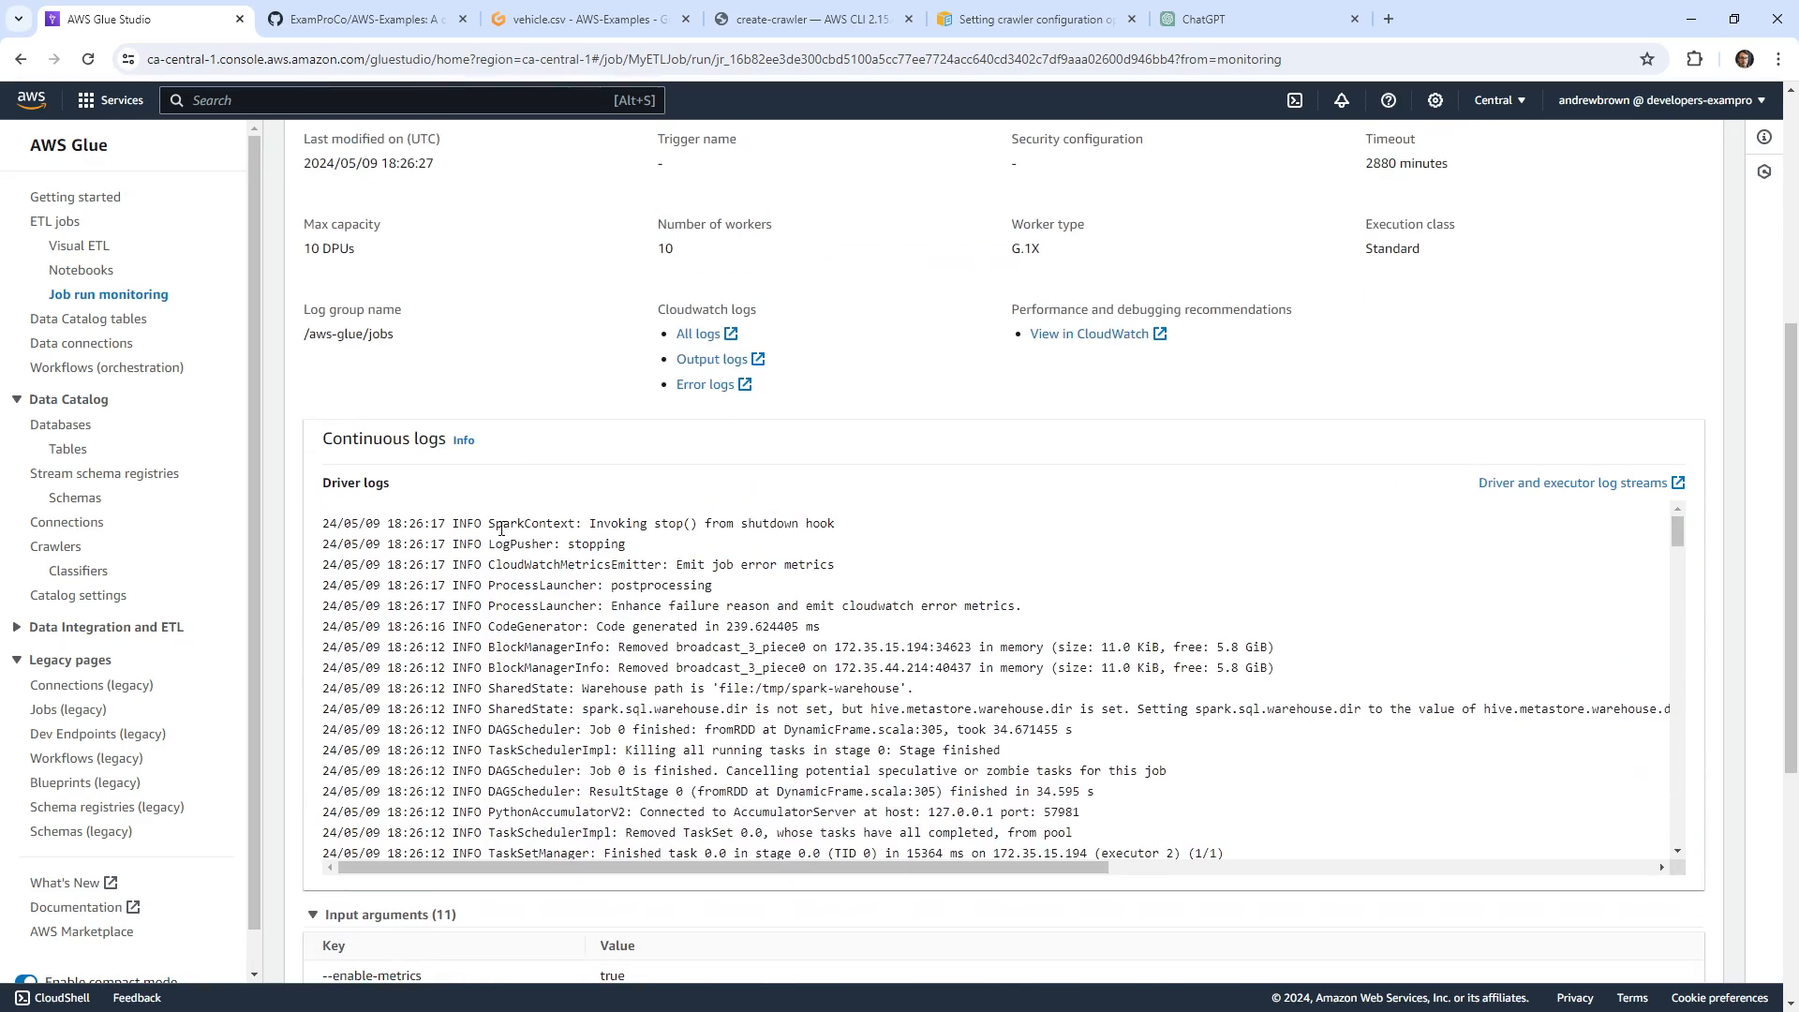
scroll(500, 530, down, 10)
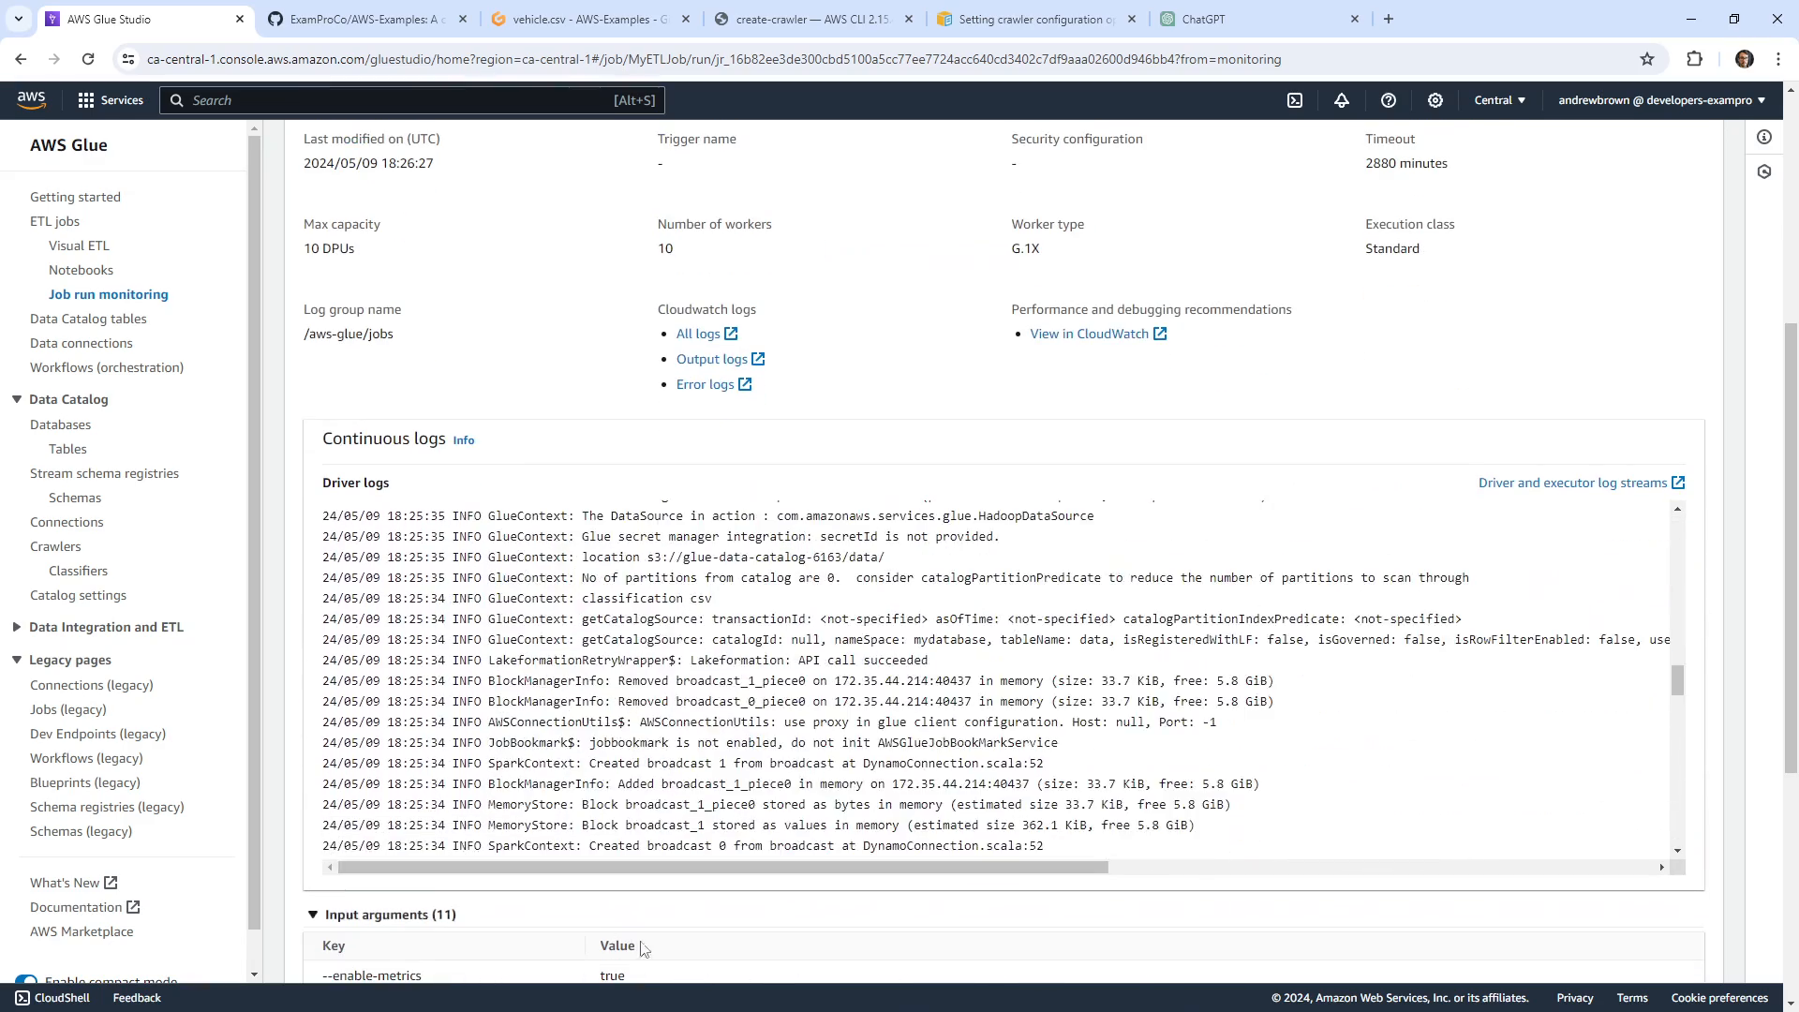
scroll(643, 948, down, 5)
scroll(643, 920, up, 9)
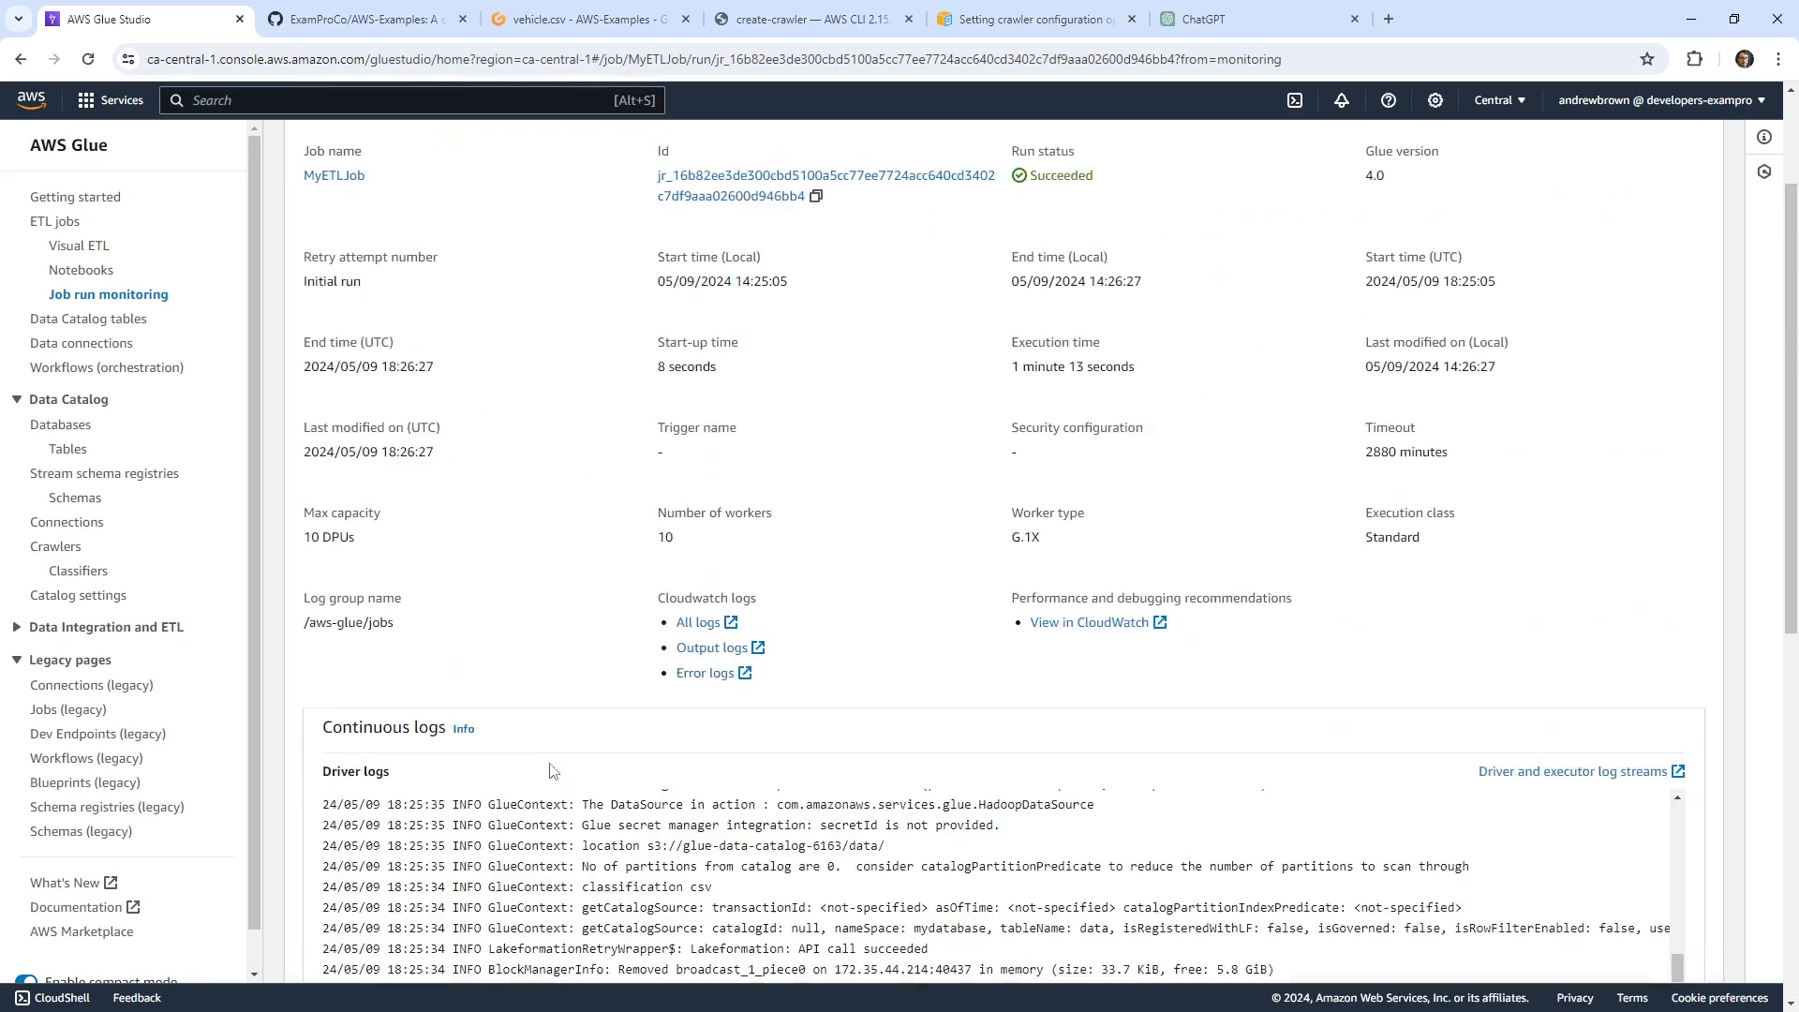
Open the AWS console home in a new browser tab and go to the S3 bucket list.
right_click(42, 109)
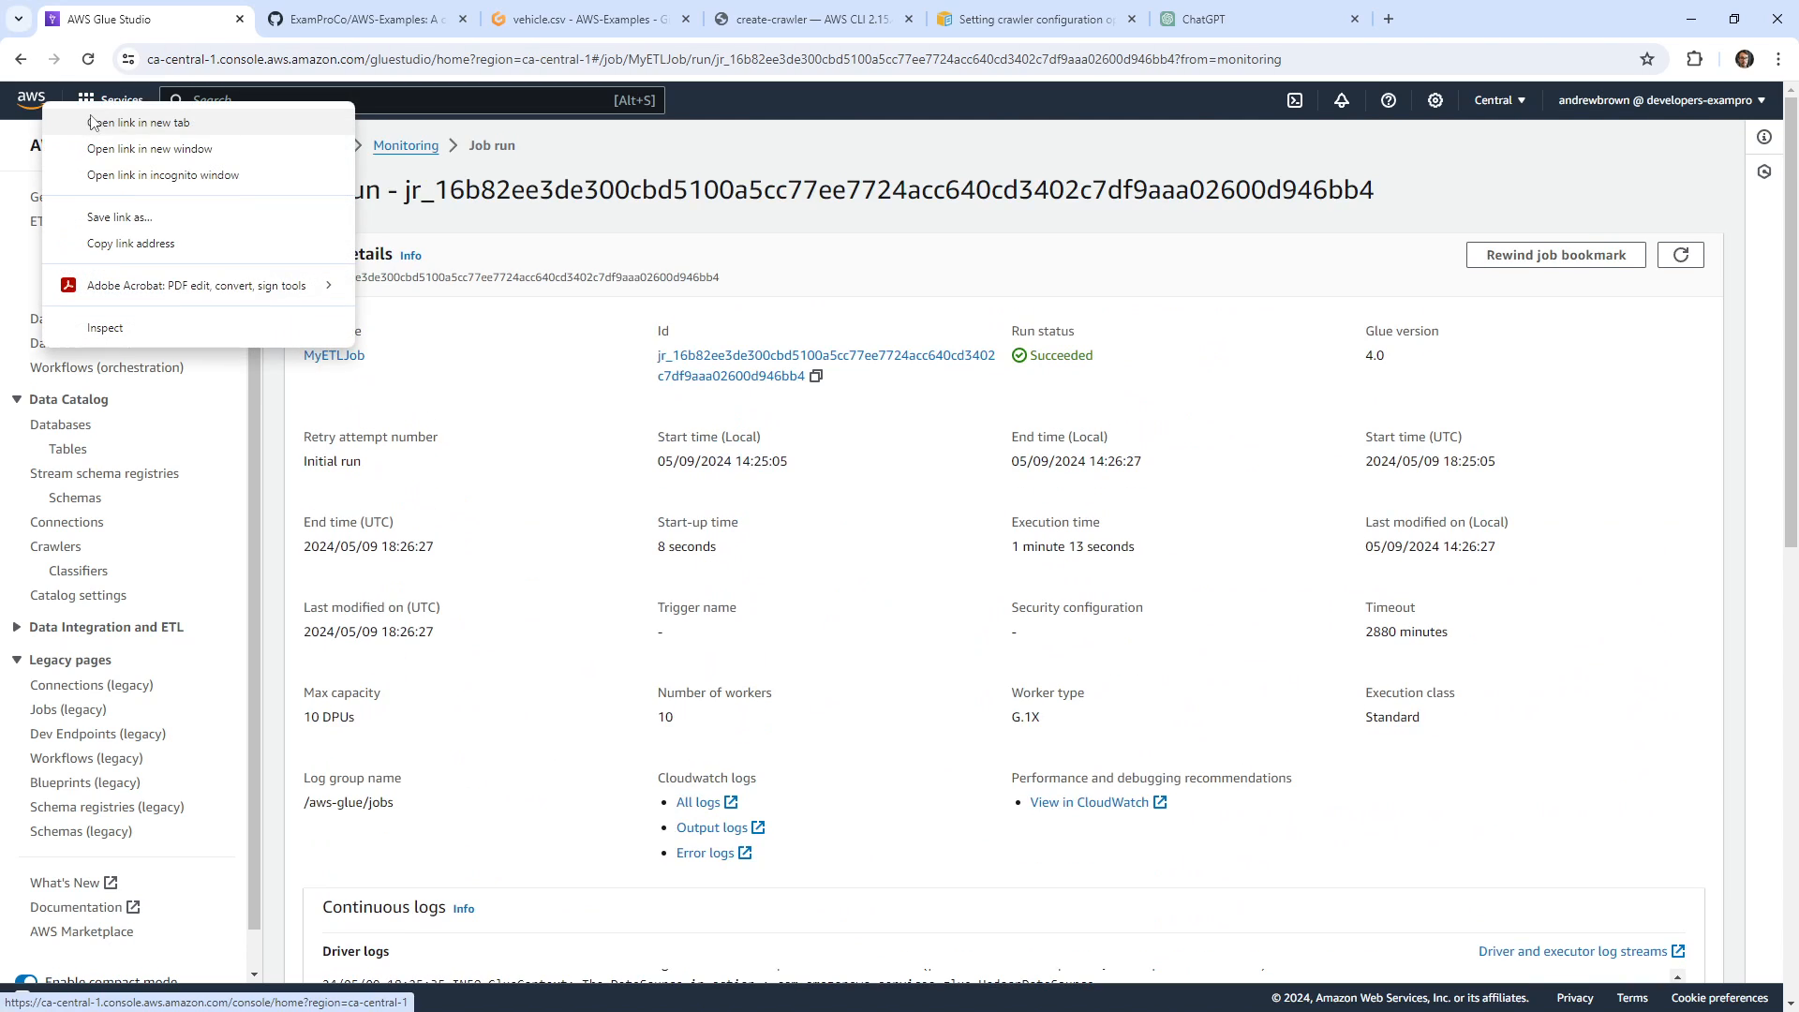
click(103, 120)
click(356, 19)
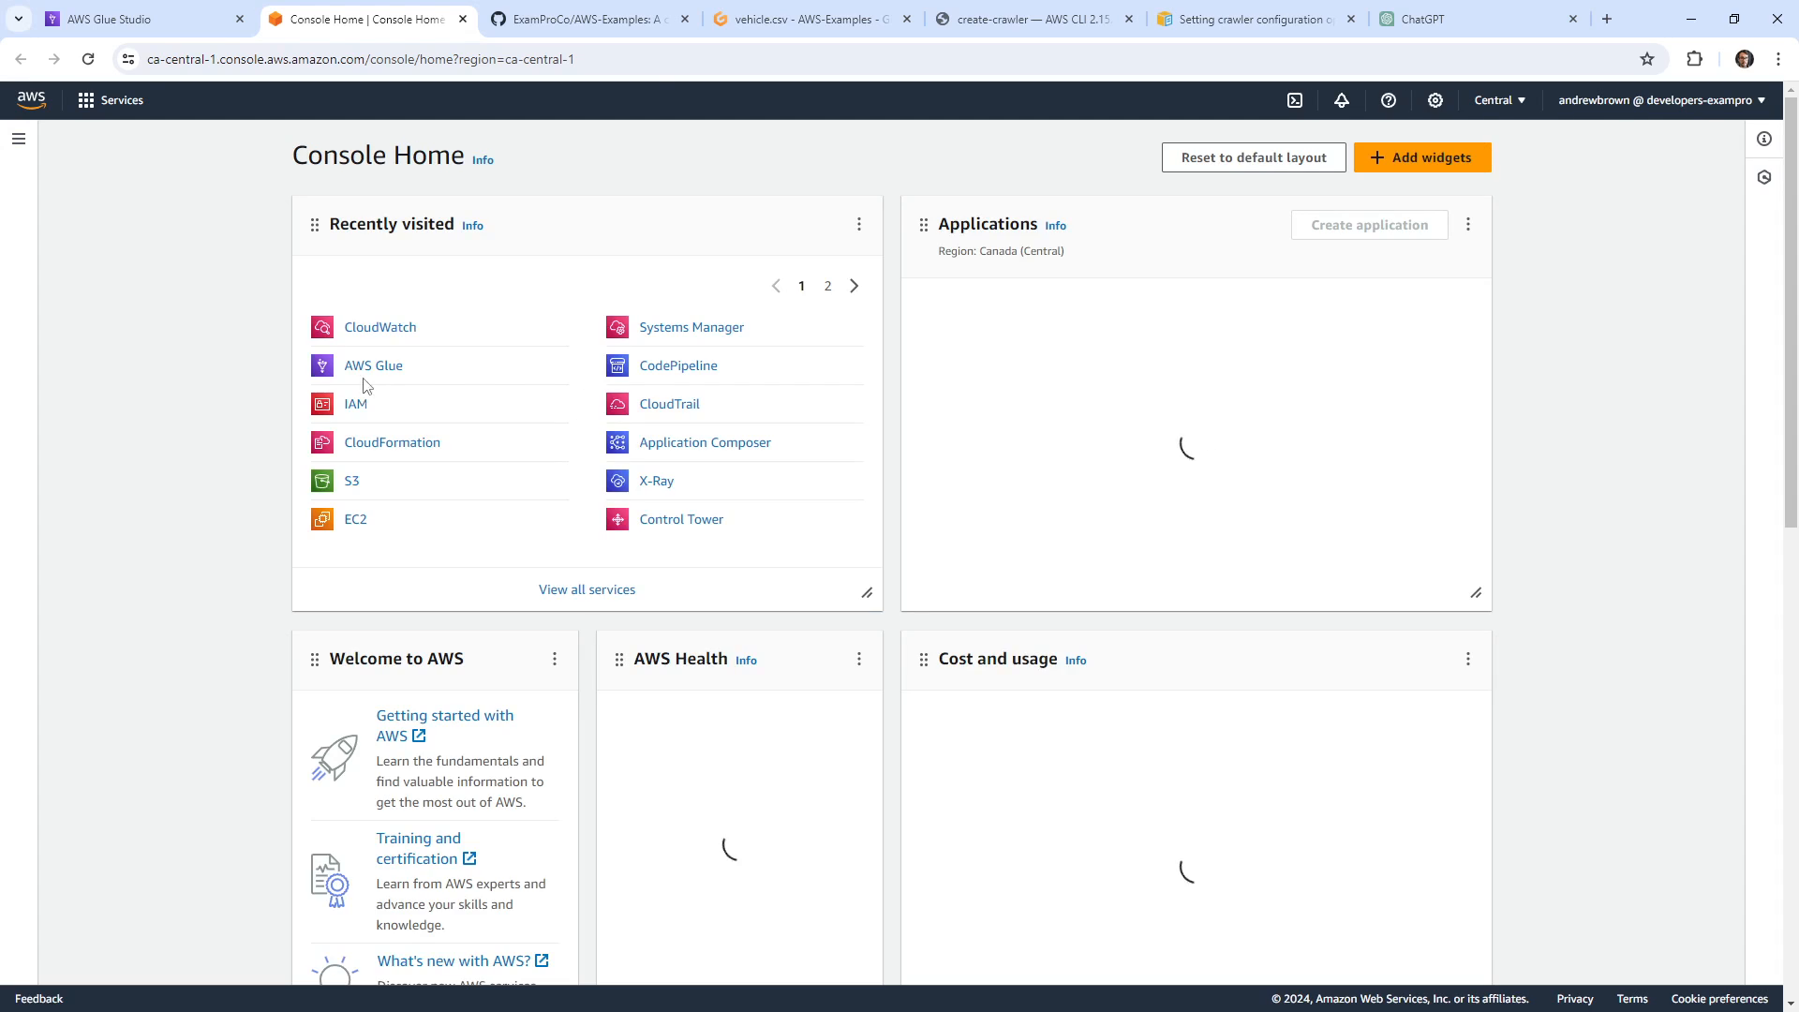
click(353, 480)
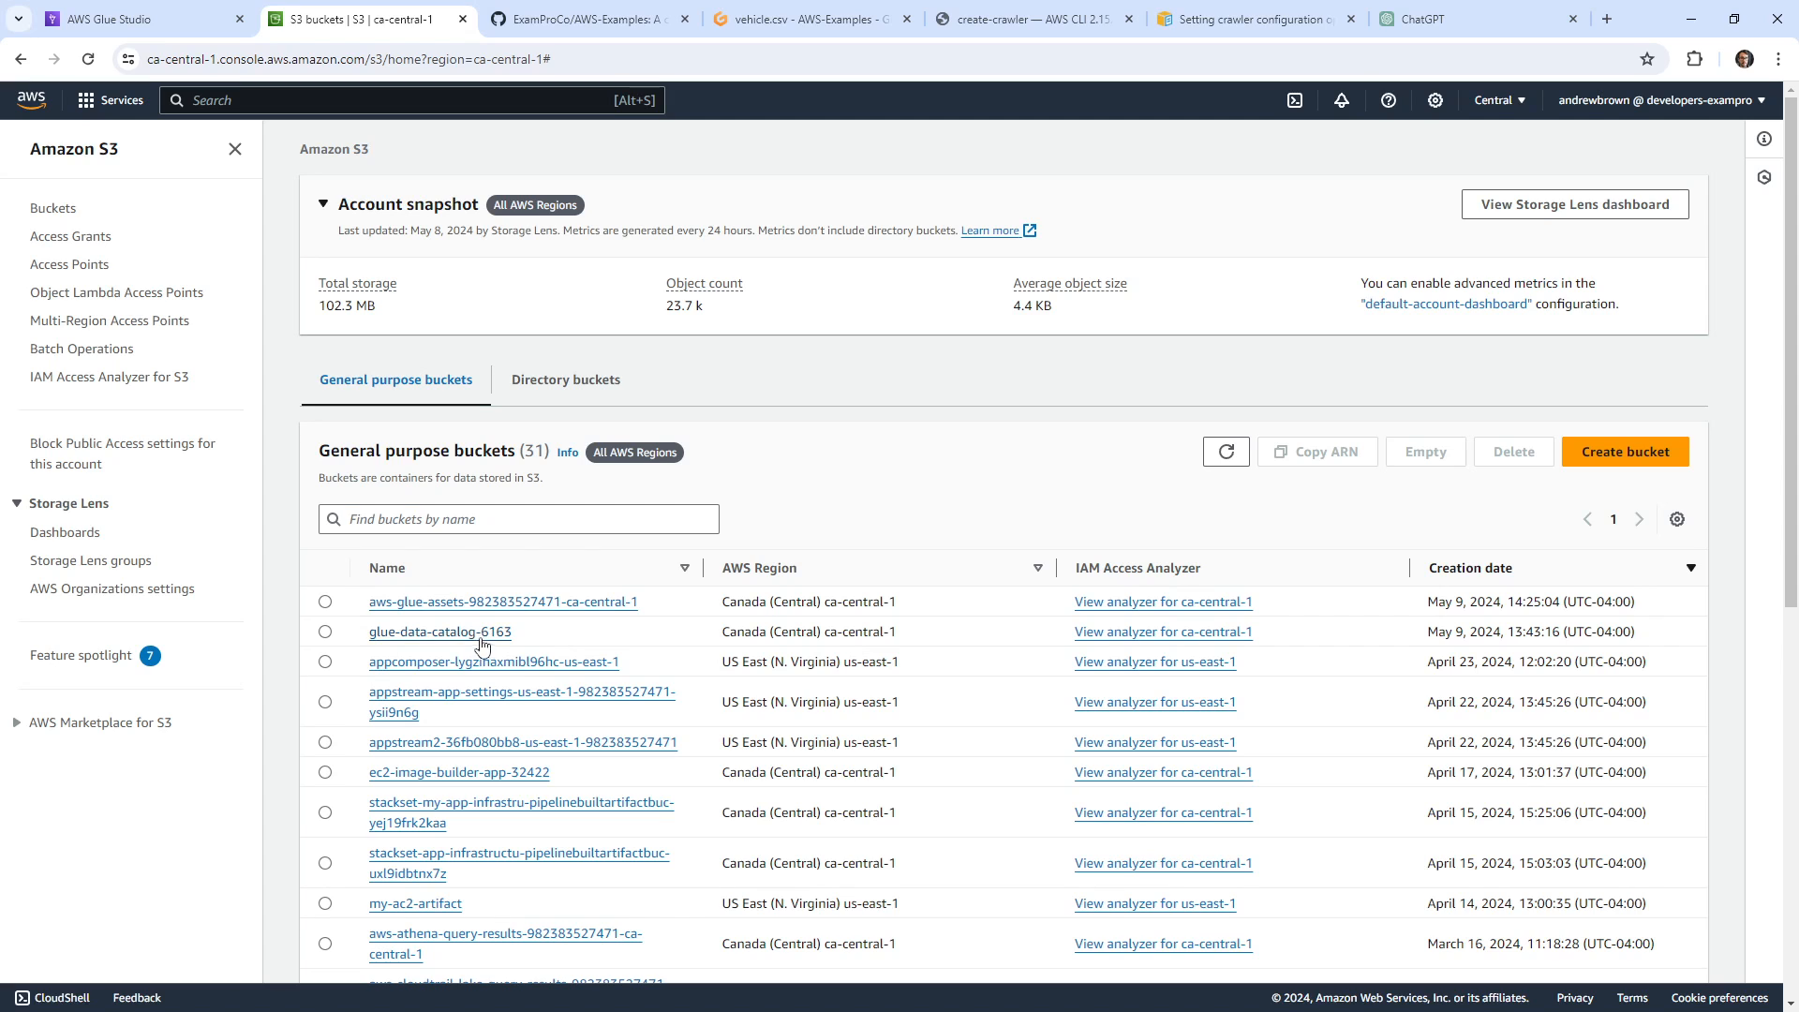
Look through the AWS Glue assets bucket and the data folder of the glue-data-catalog-6163 bucket for job output.
click(476, 633)
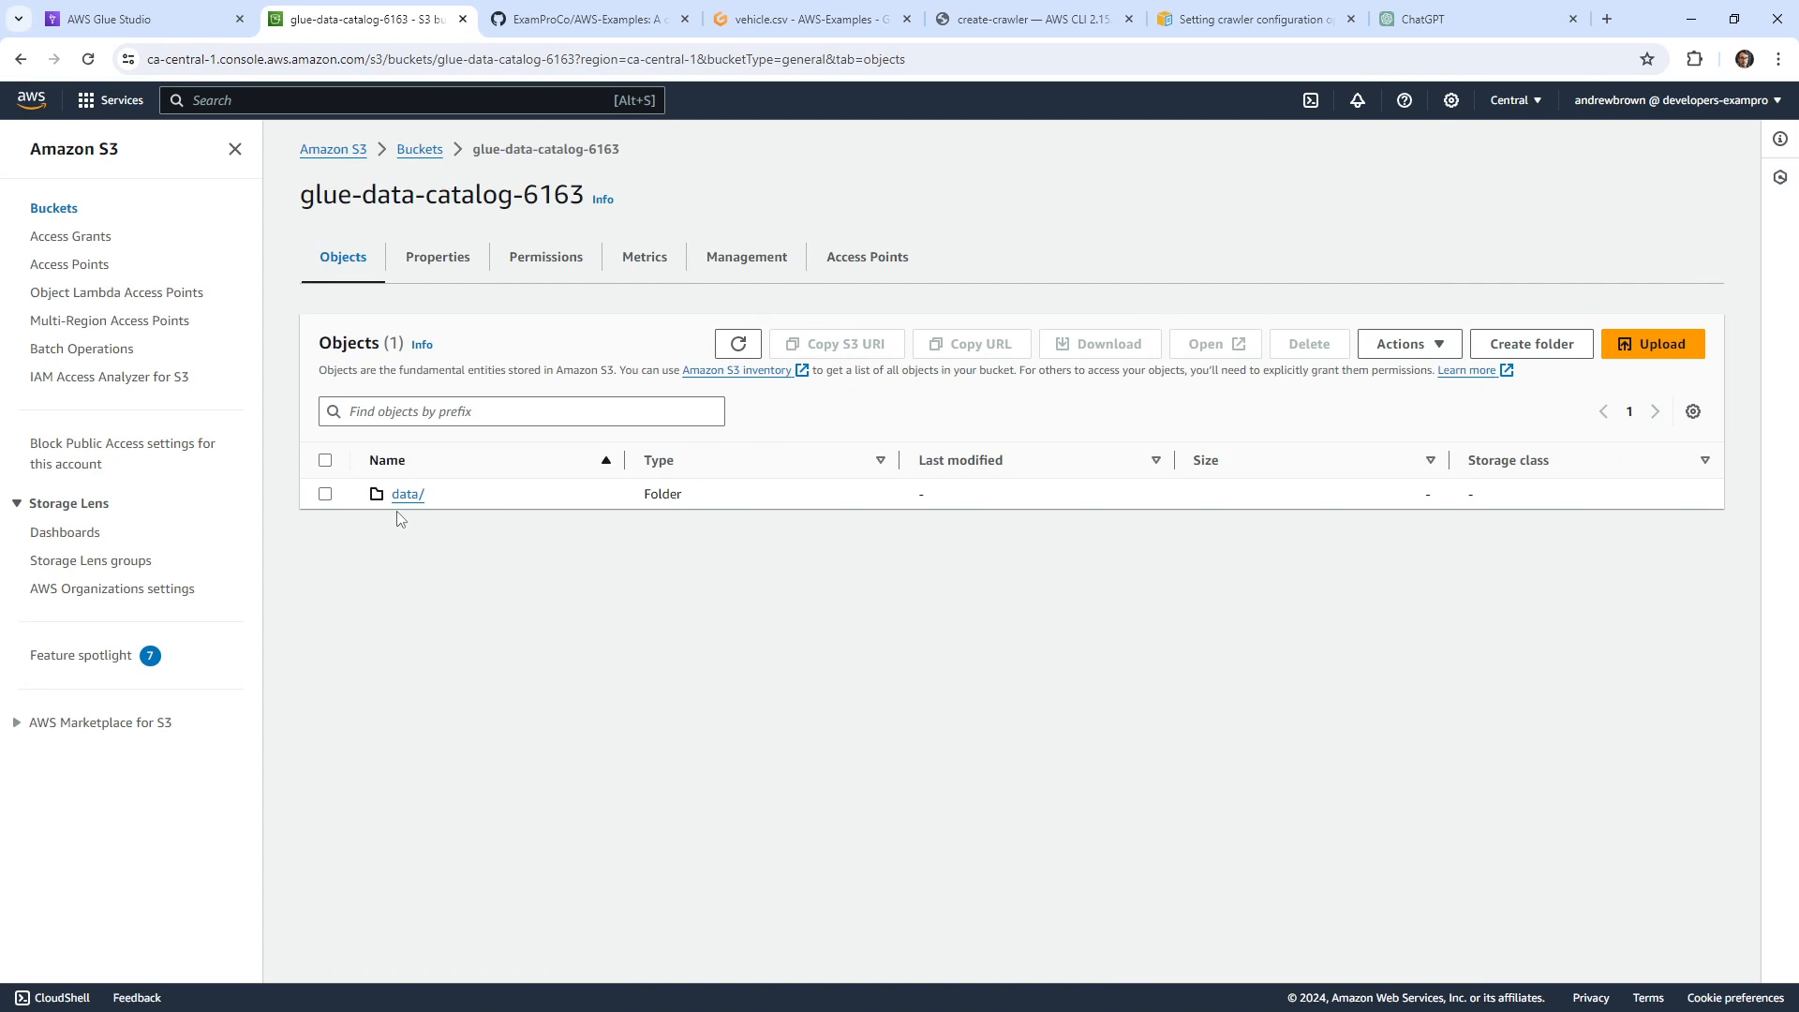
click(20, 59)
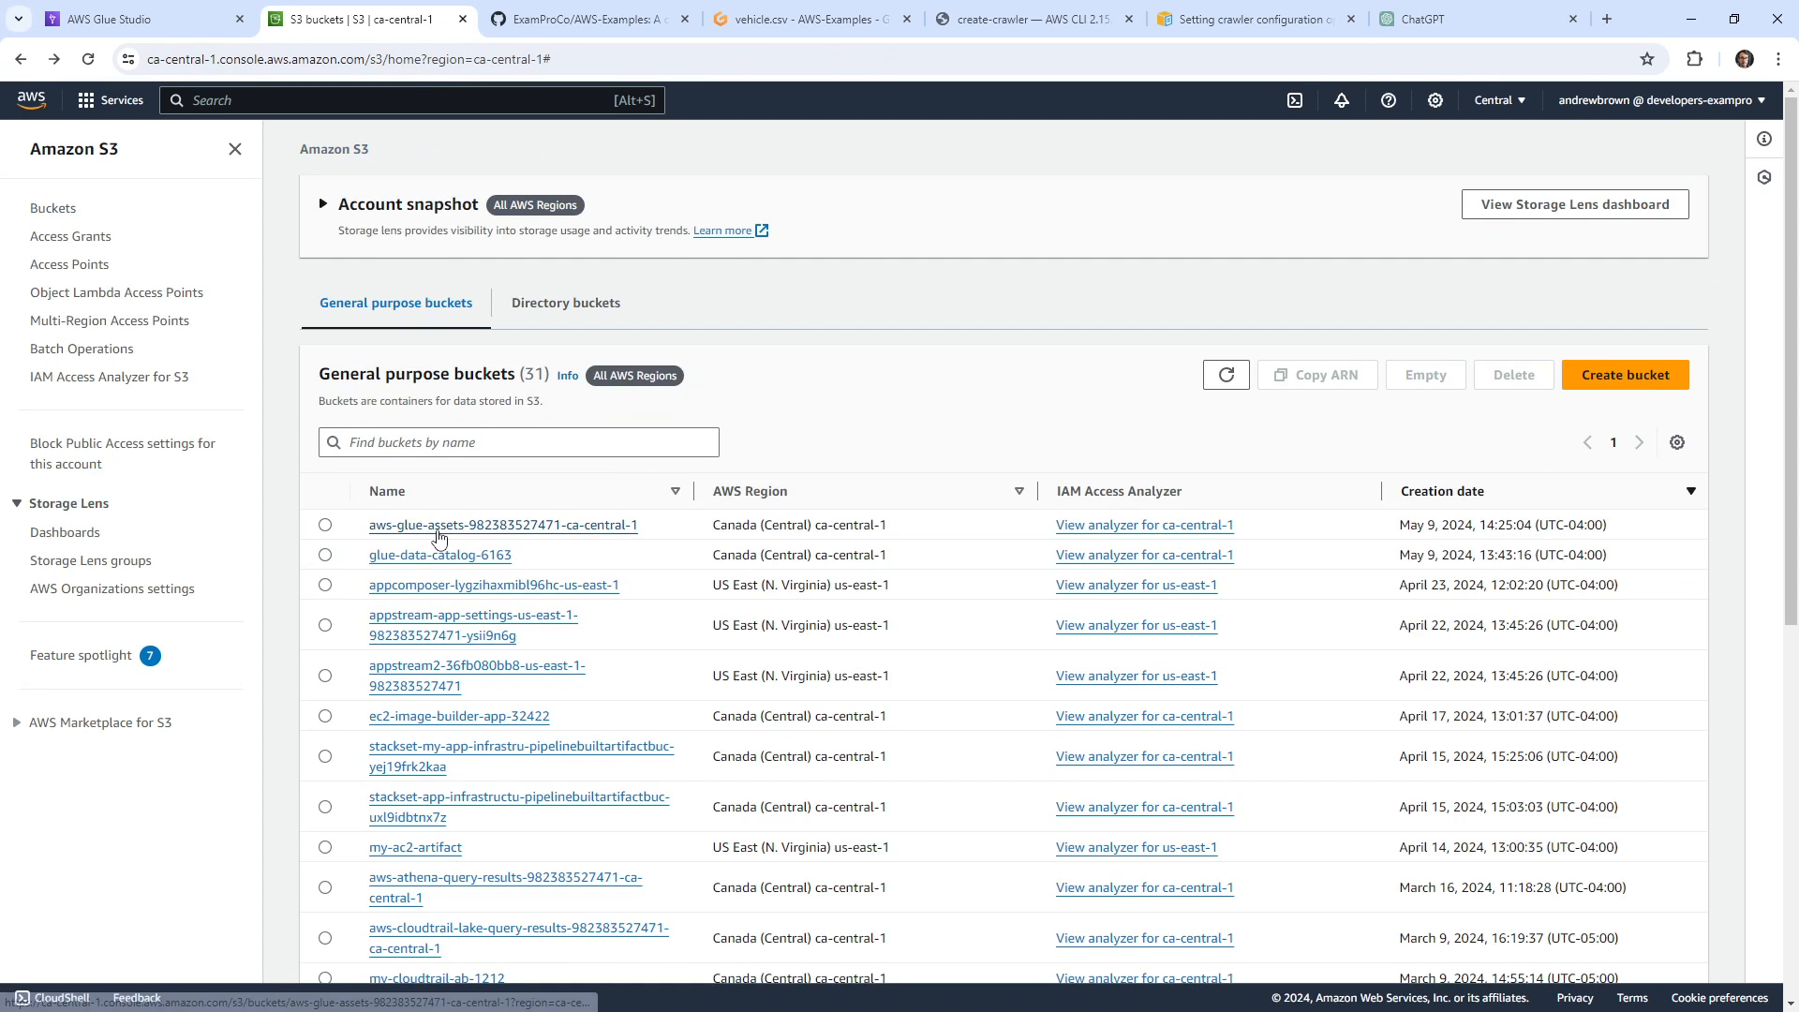
click(438, 536)
click(19, 60)
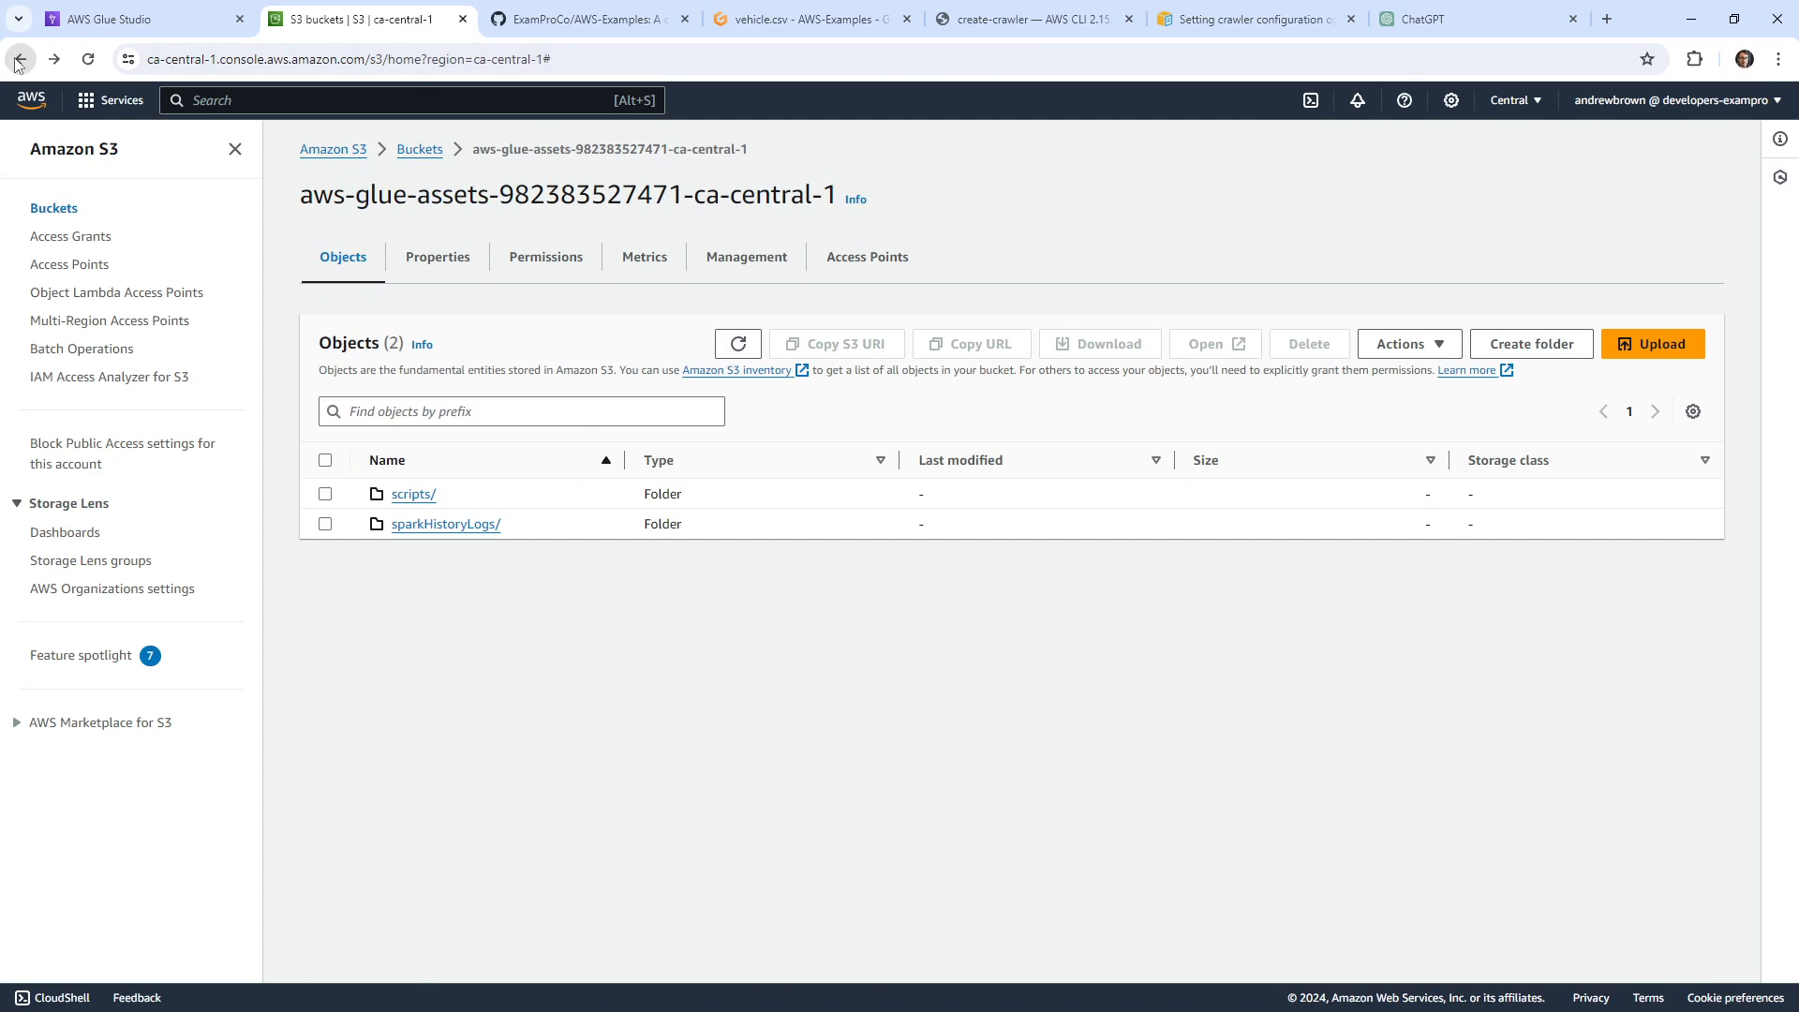
click(431, 633)
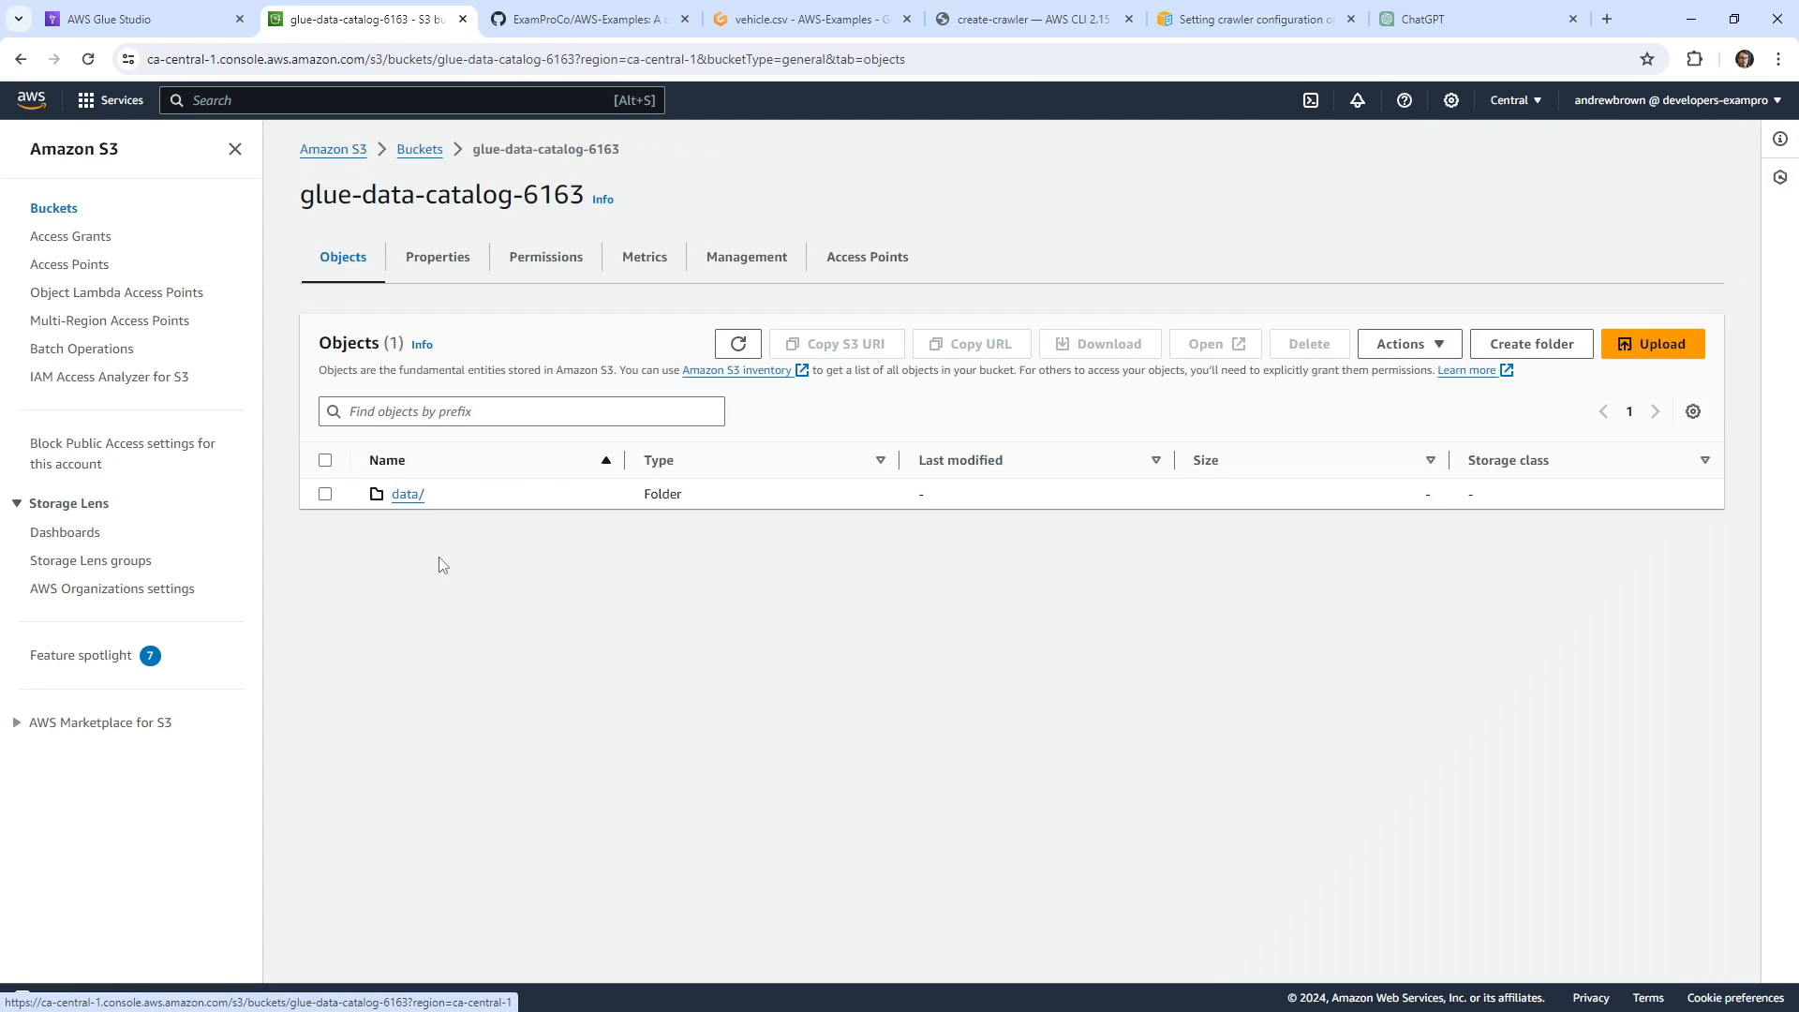
click(409, 496)
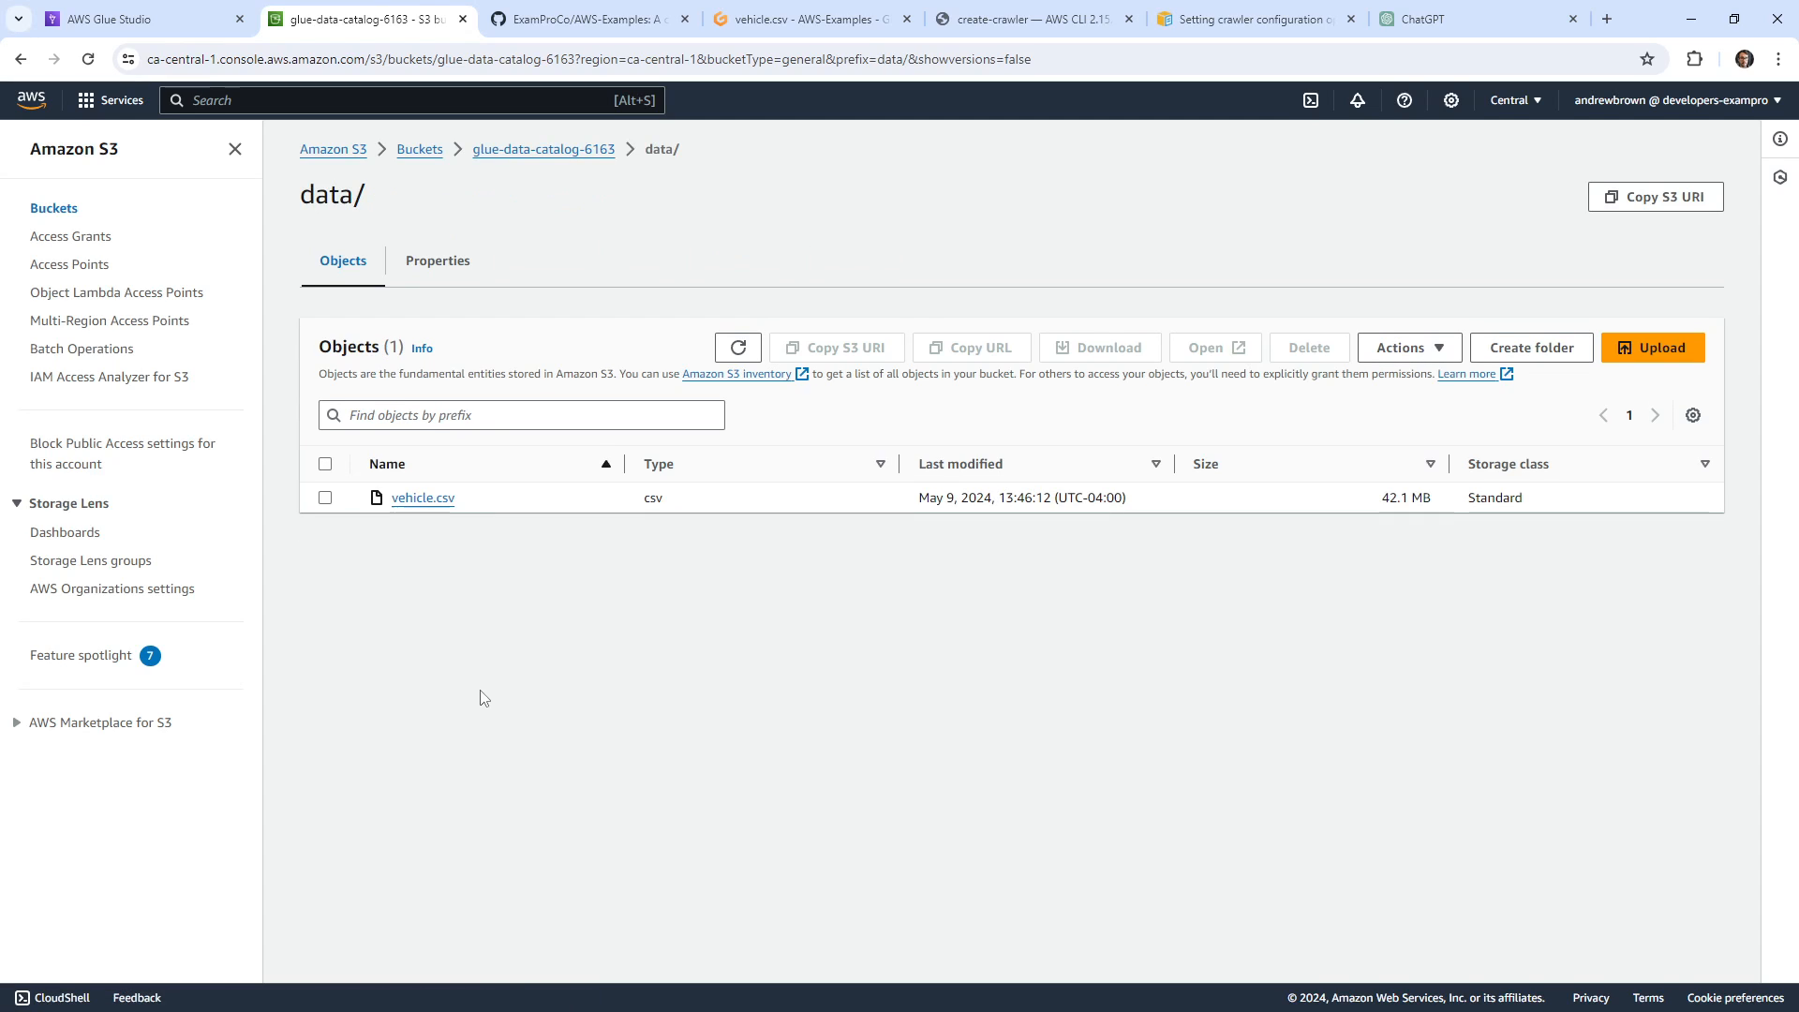
Check the last modified time and size of vehicle.csv, refresh the data folder, and return to the glue-data-catalog-6163 bucket's root.
drag(996, 497, 1113, 498)
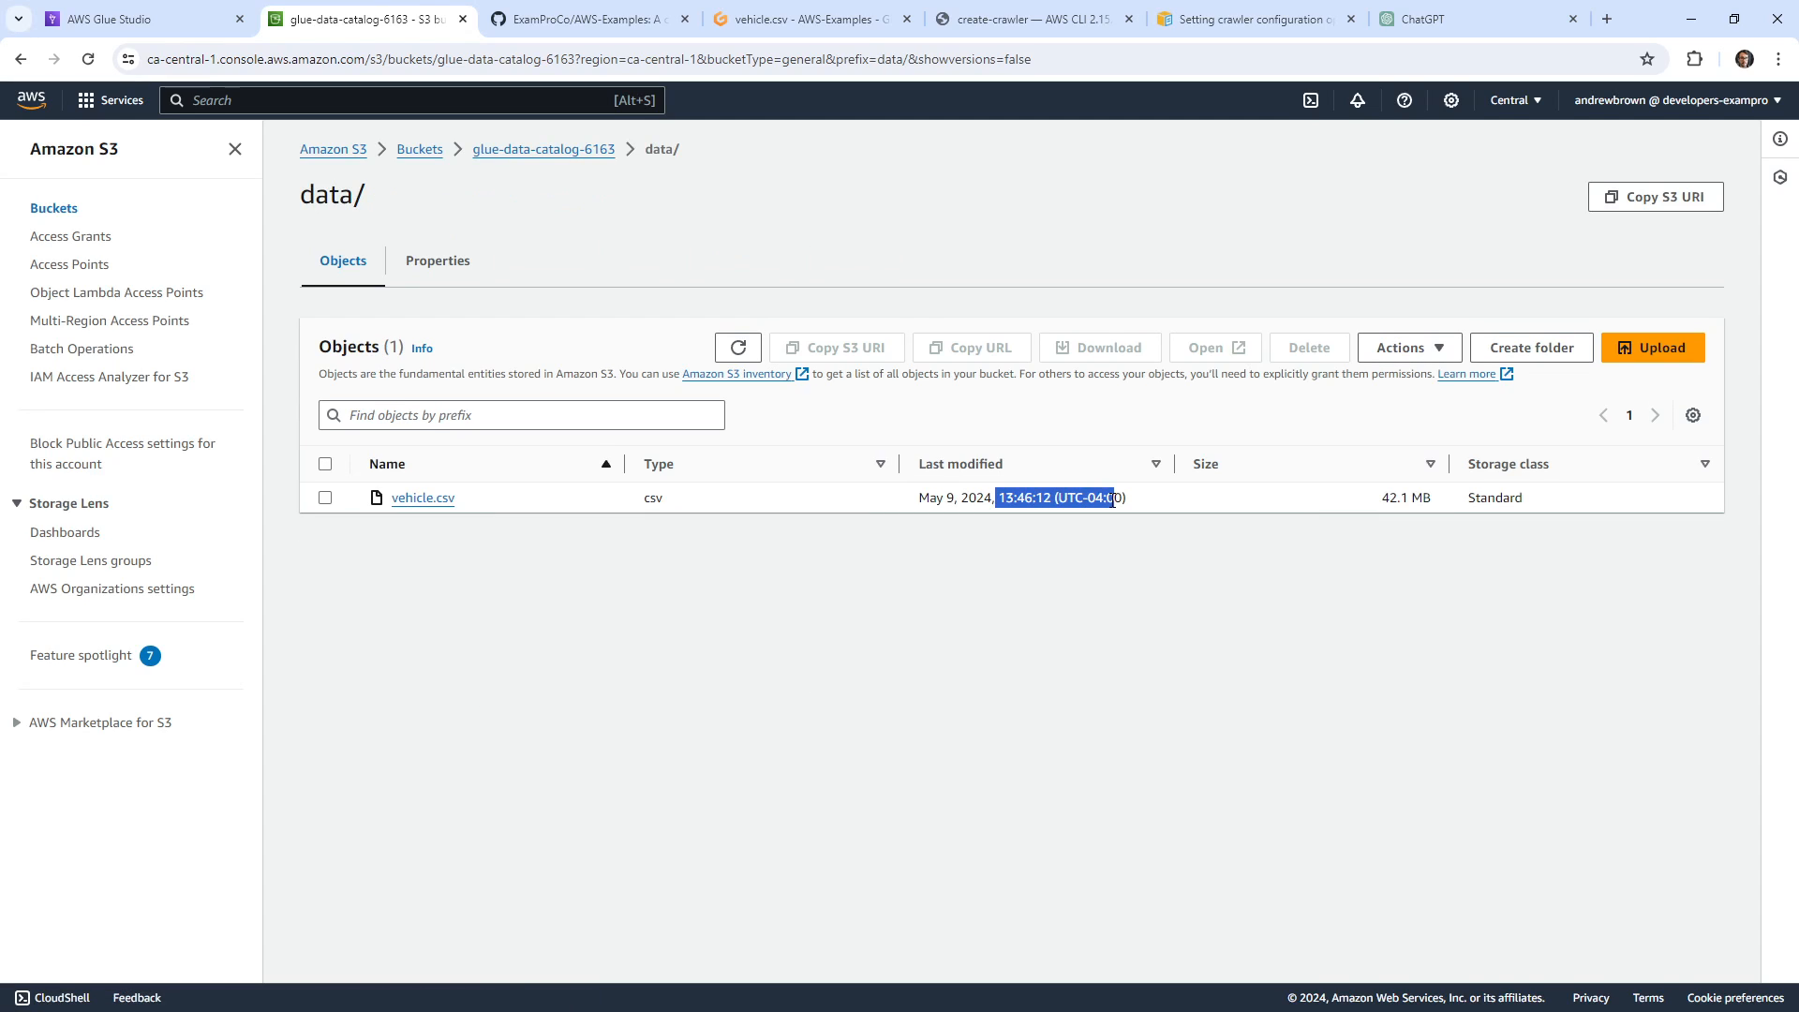
click(1050, 578)
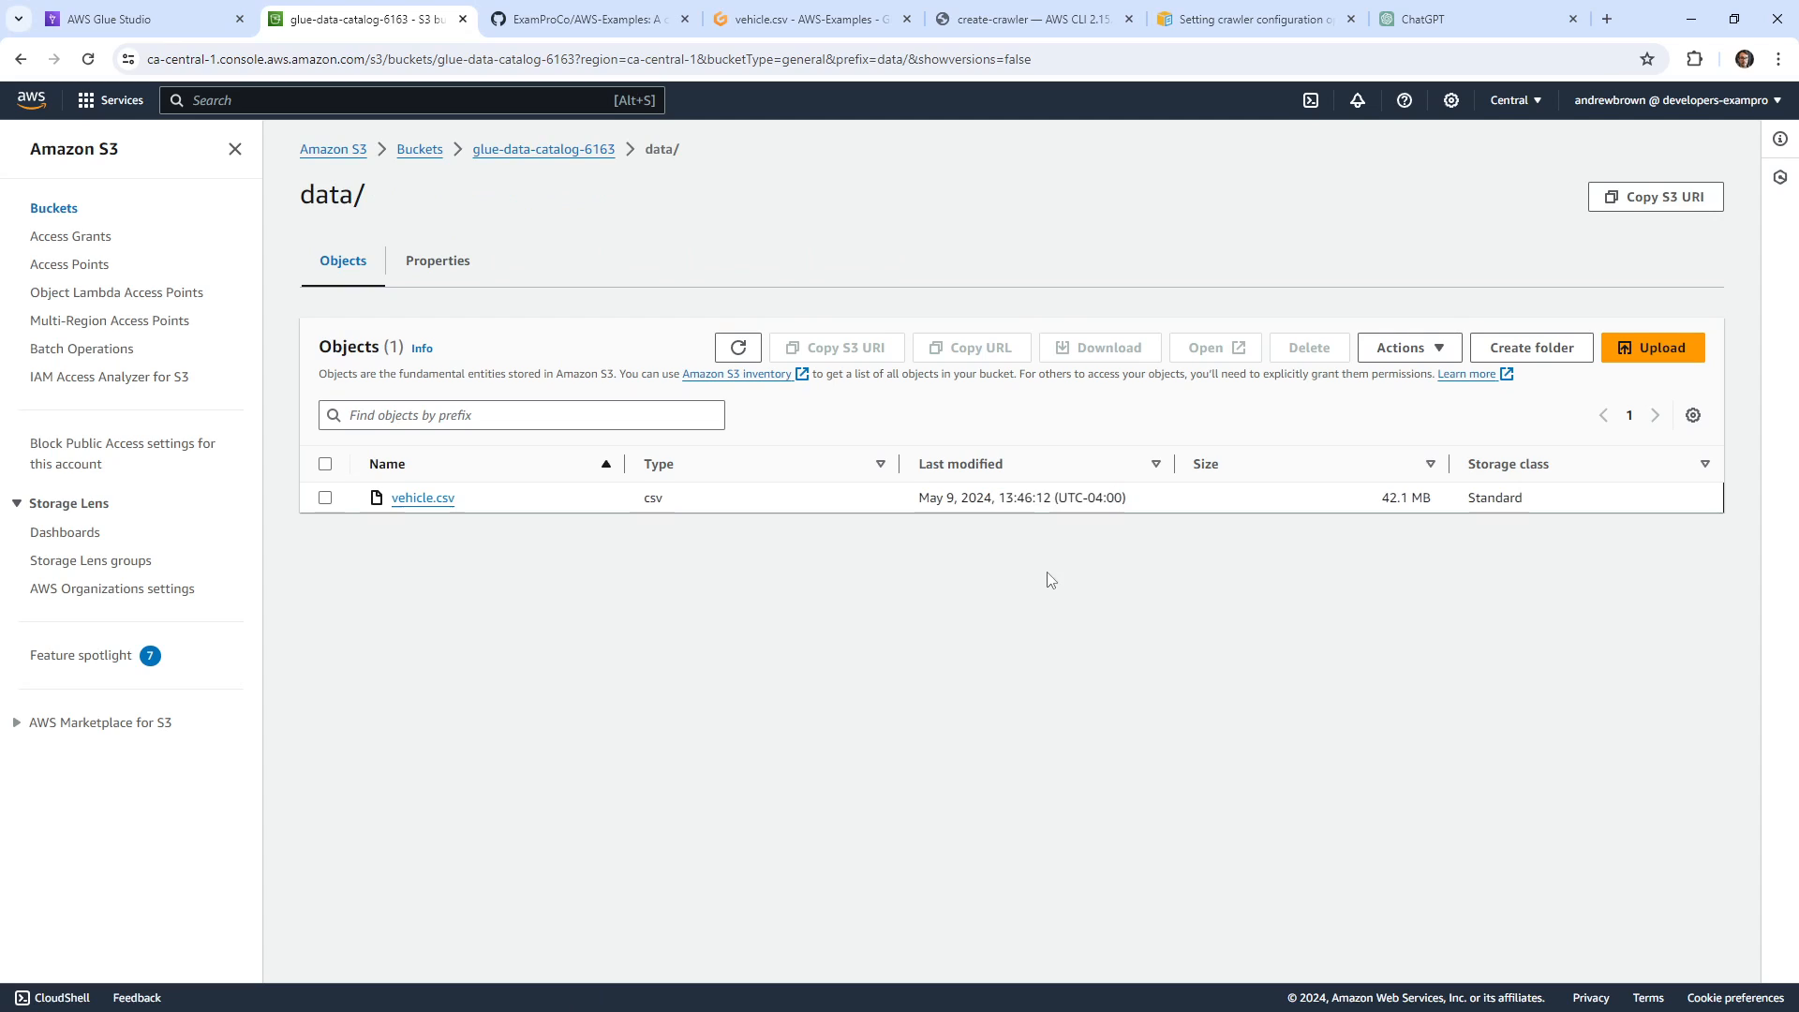
drag(1382, 498, 1797, 507)
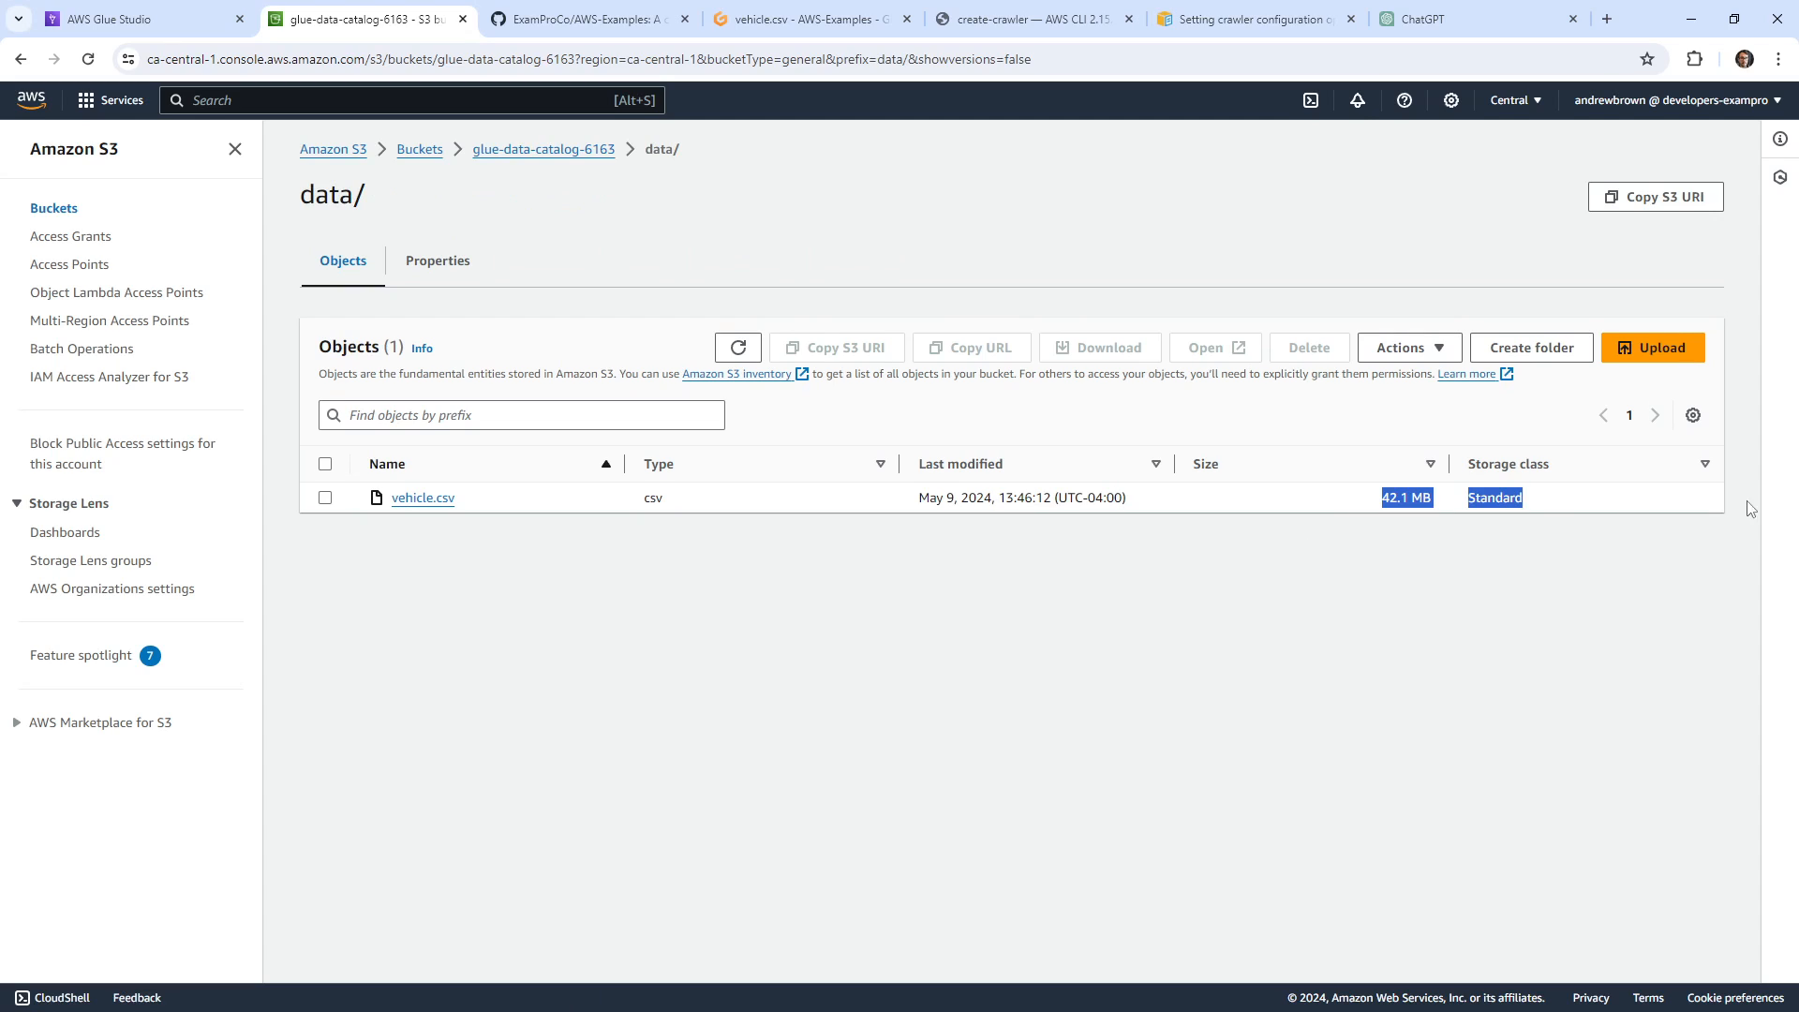
click(1065, 531)
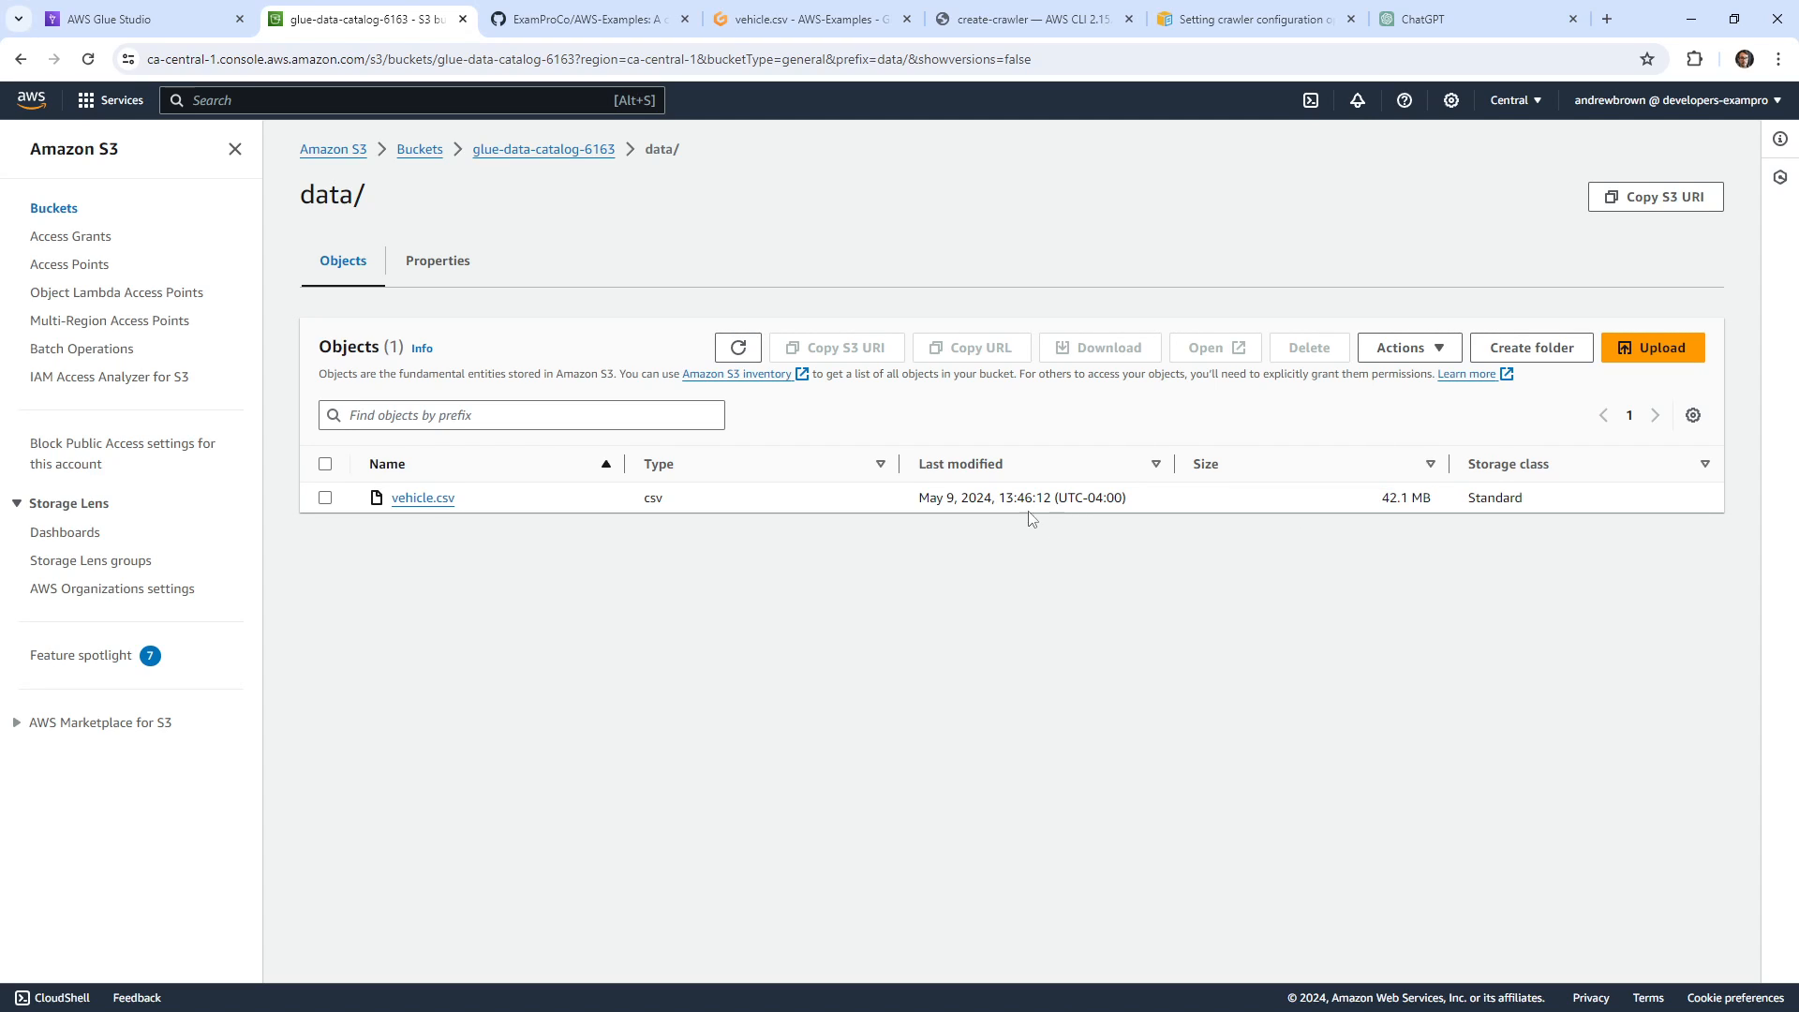
drag(999, 497, 1087, 497)
click(738, 348)
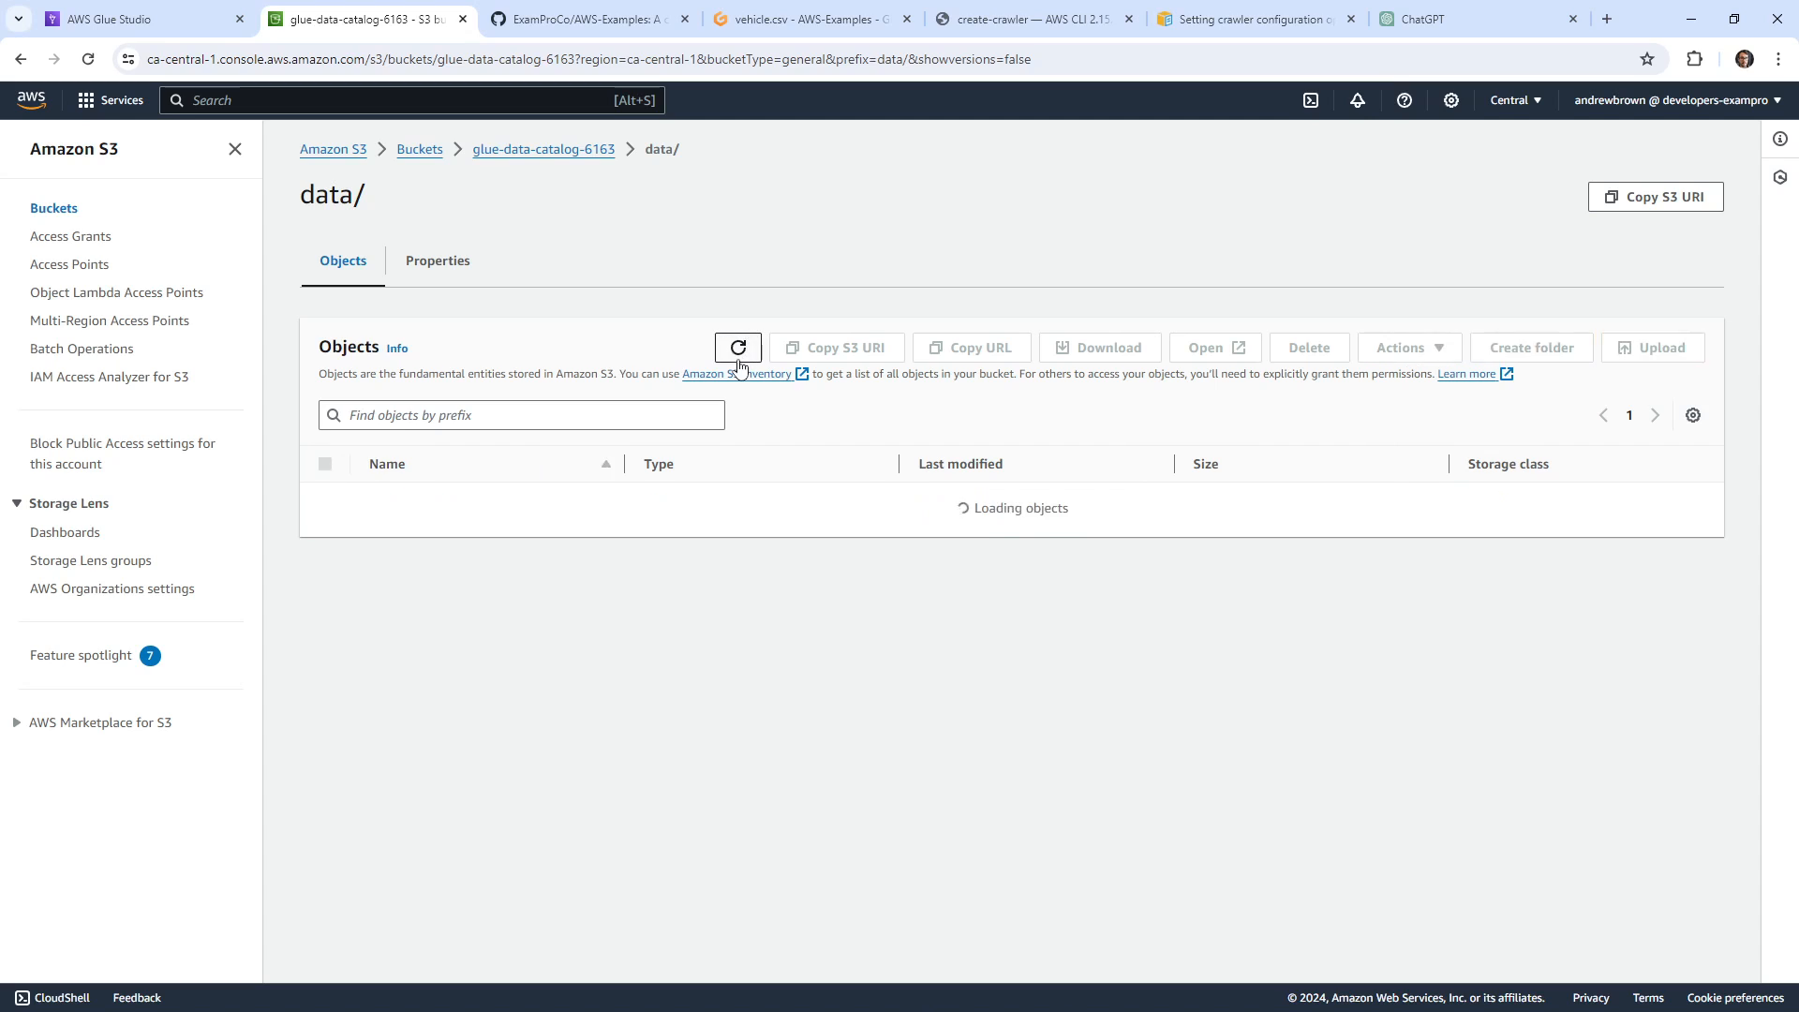
click(513, 158)
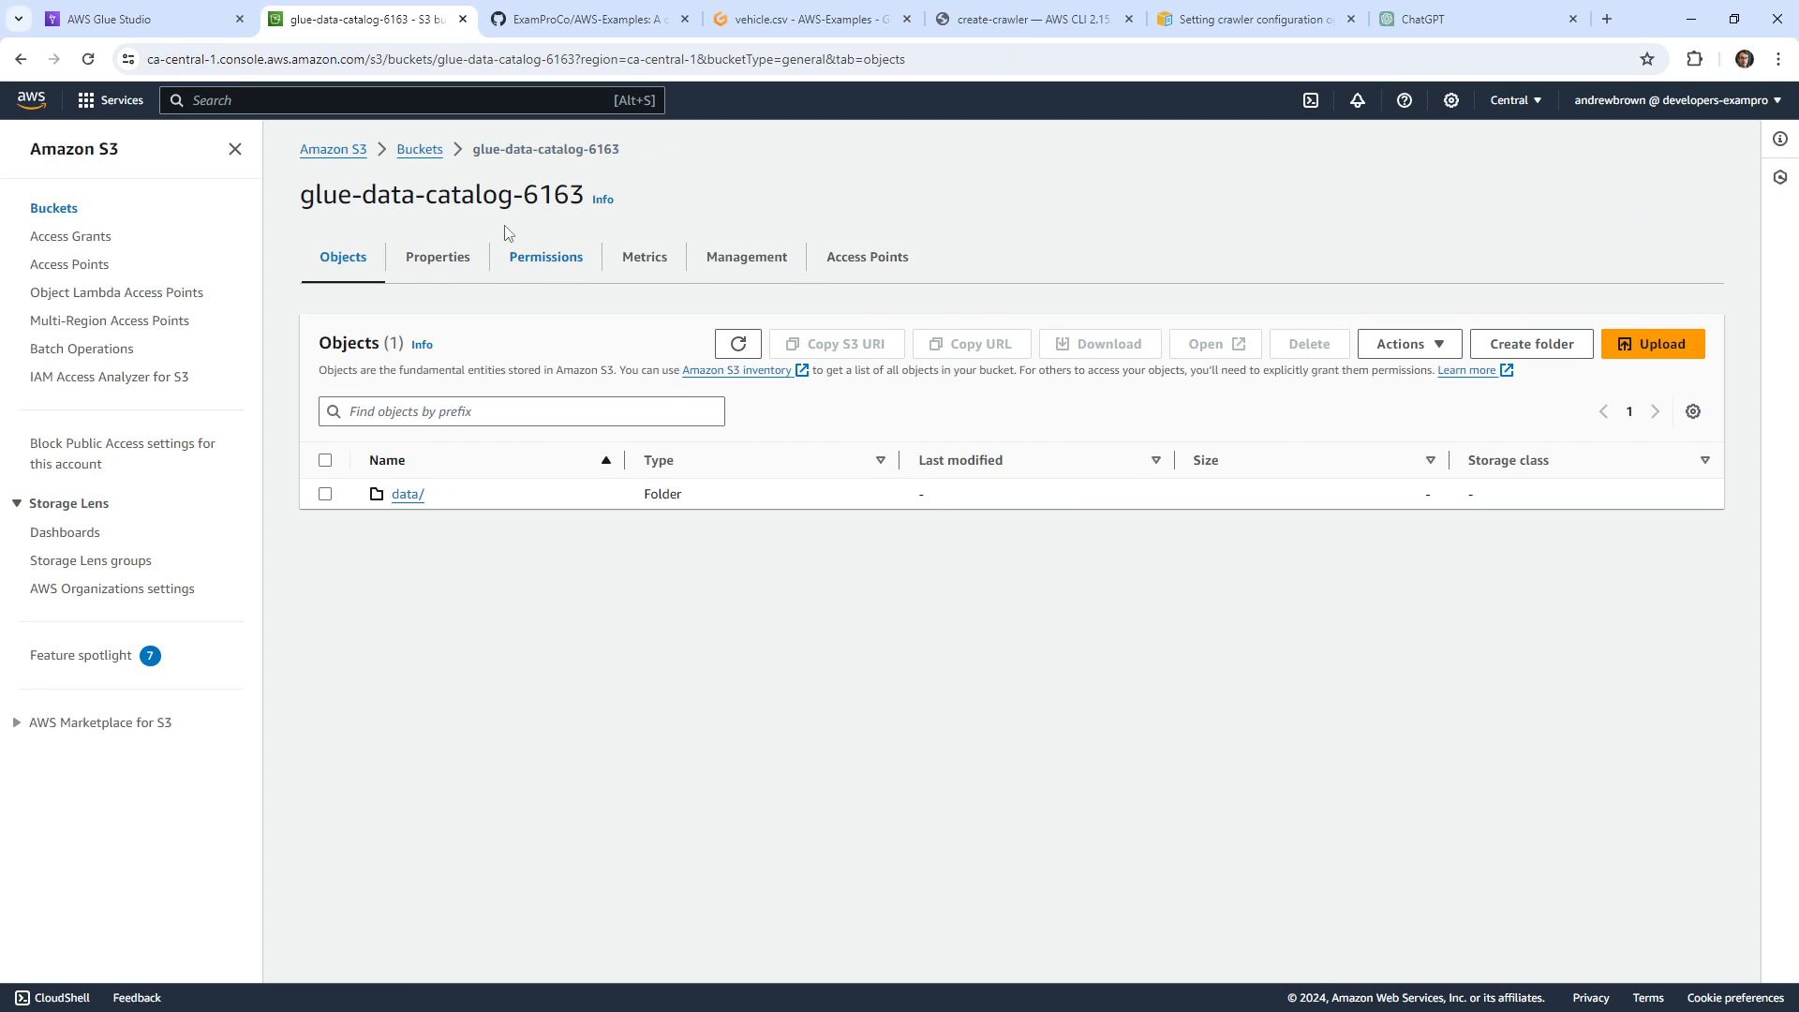
Switch back to AWS Glue Studio and open MyETLJob from the visual ETL job list for editing.
click(131, 19)
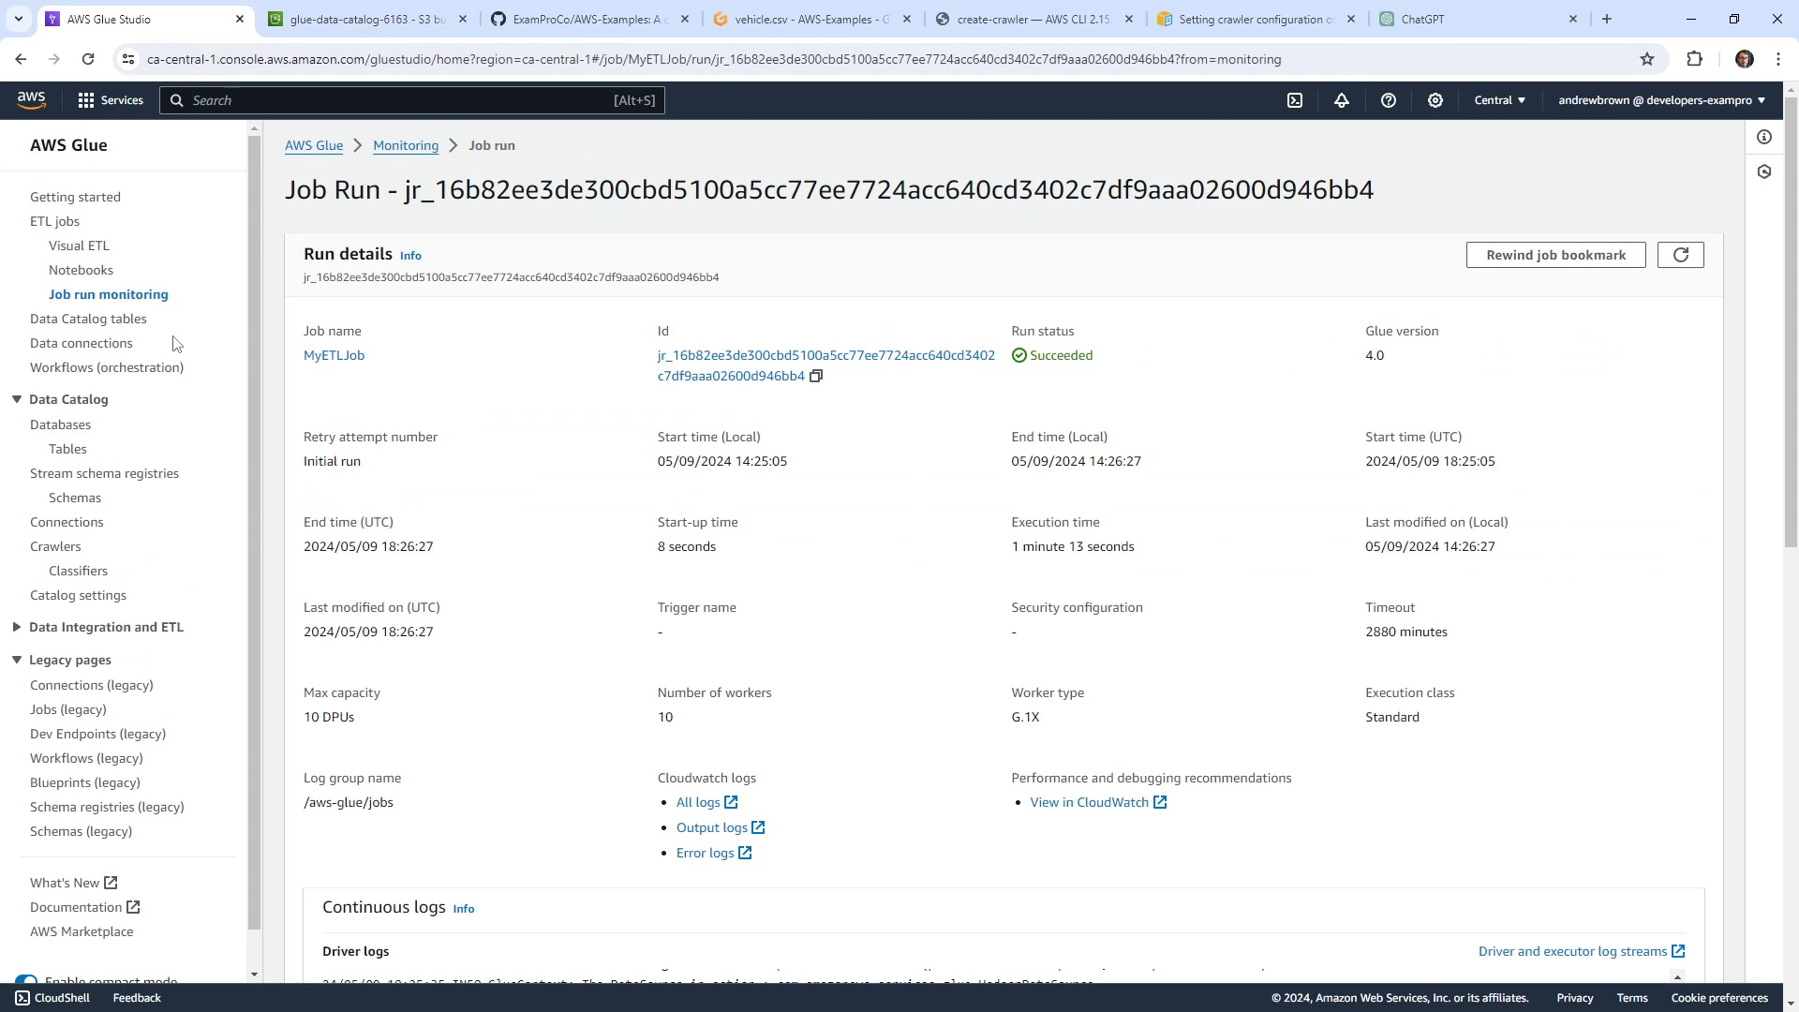
click(97, 248)
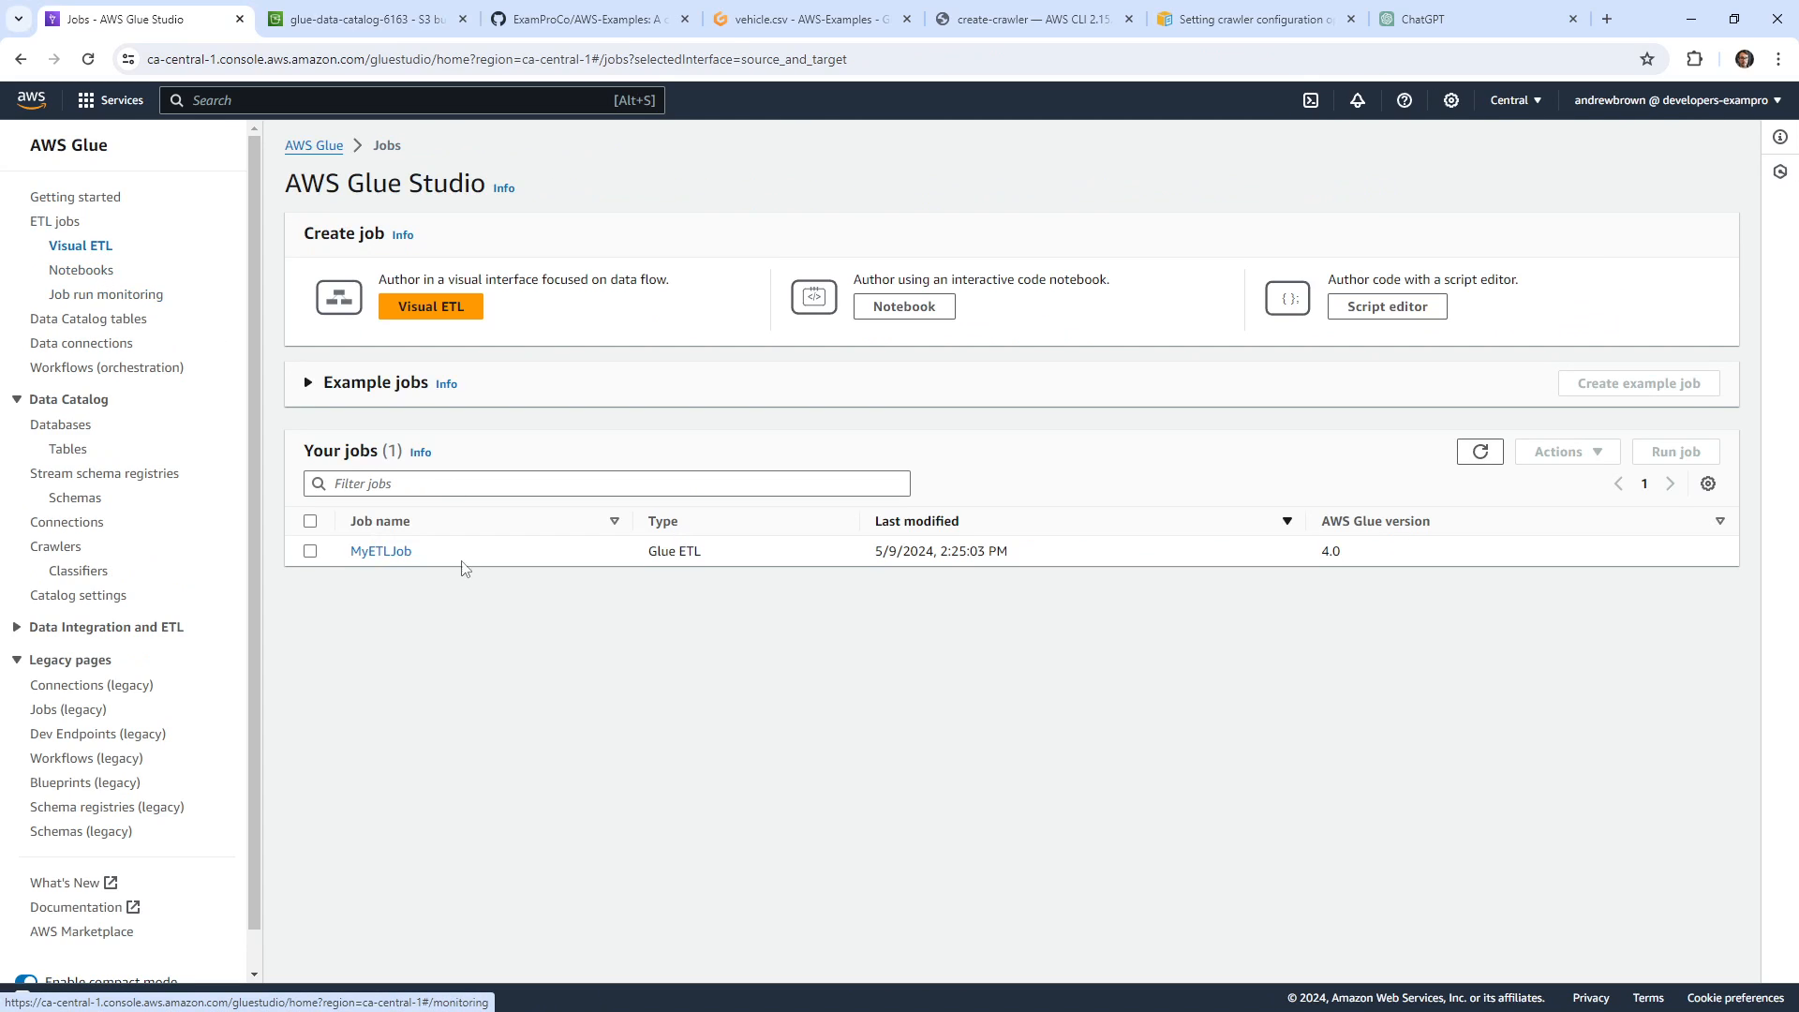
click(310, 551)
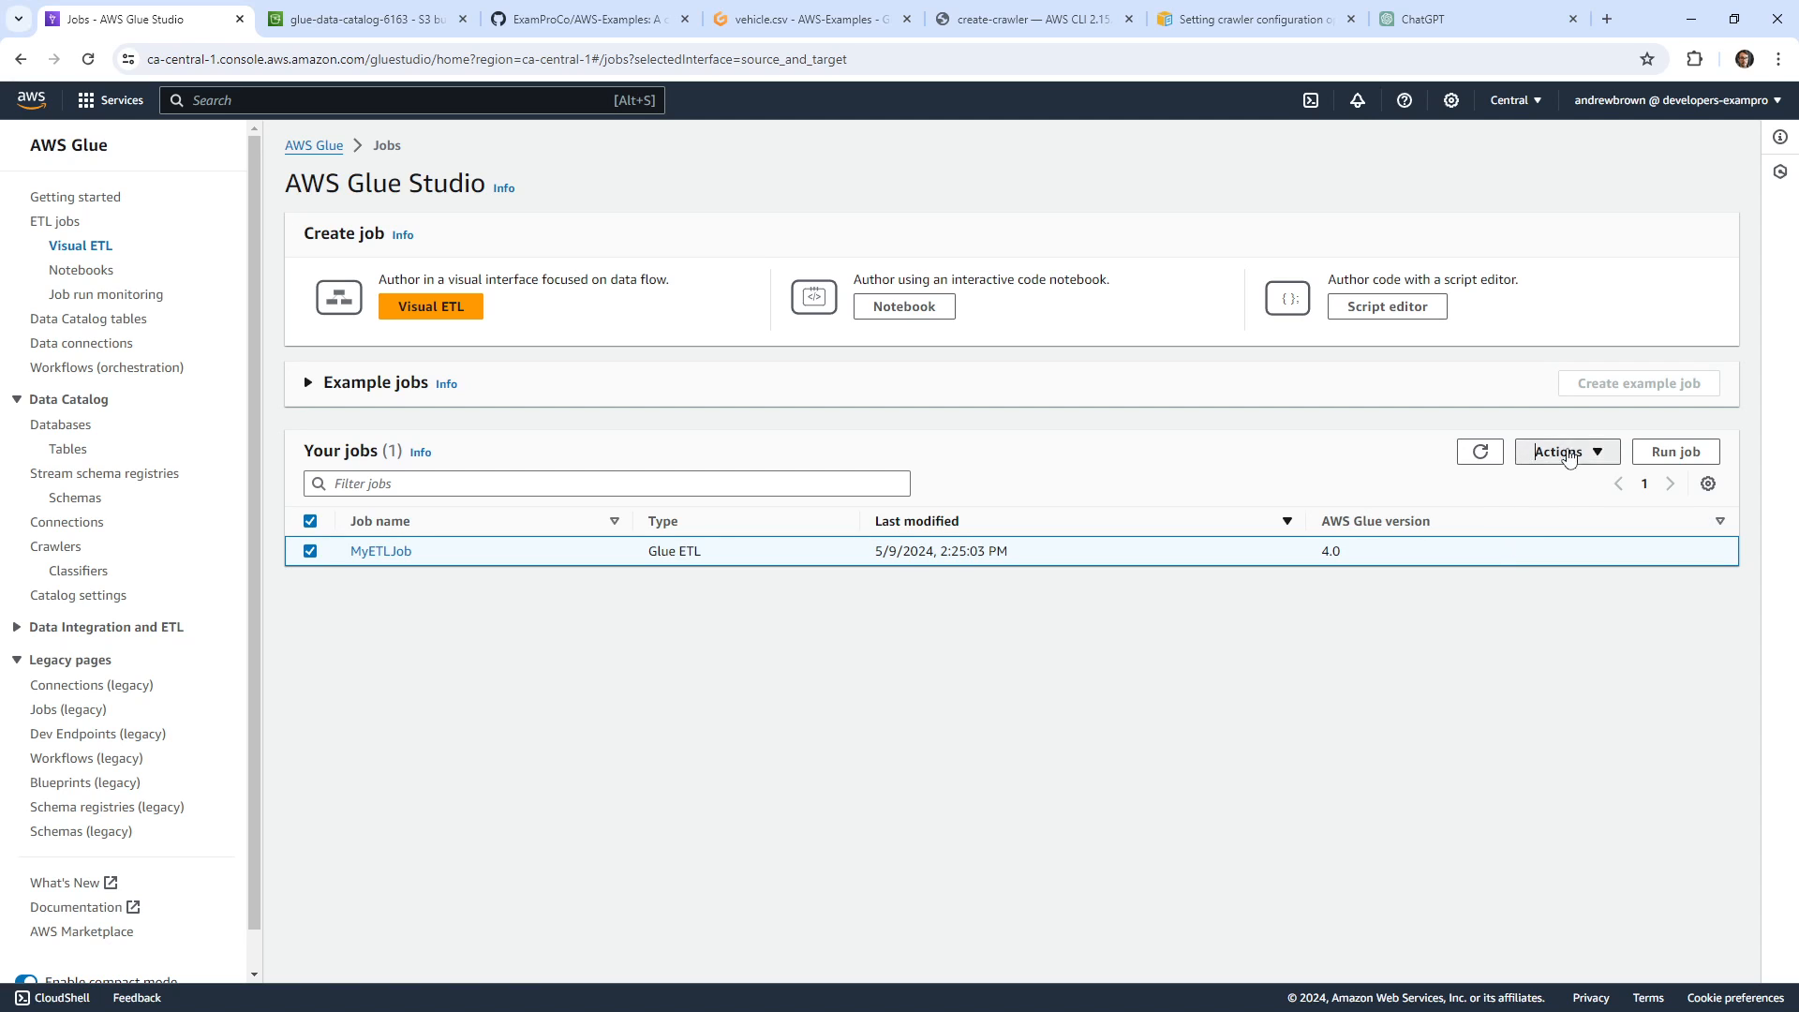
click(1567, 450)
click(1554, 478)
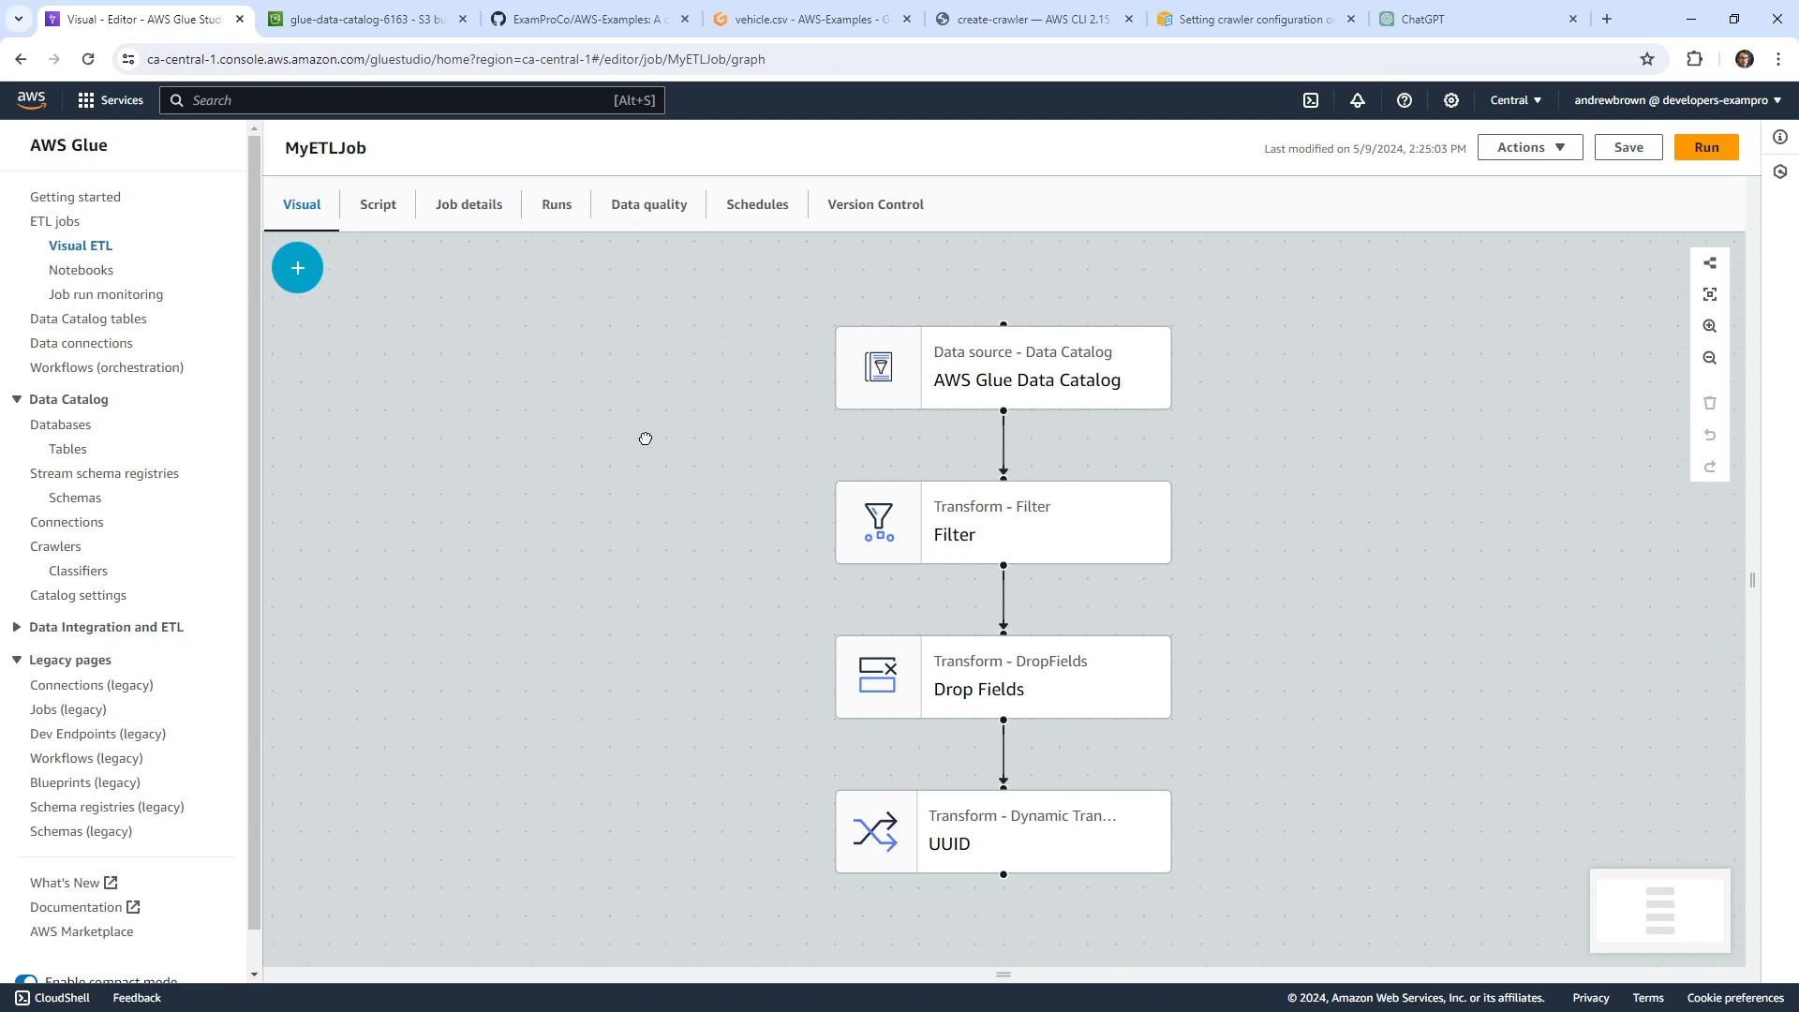
Add an Amazon S3 target node to the MyETLJob graph and connect the UUID transform's output to it.
drag(646, 439, 492, 374)
click(297, 271)
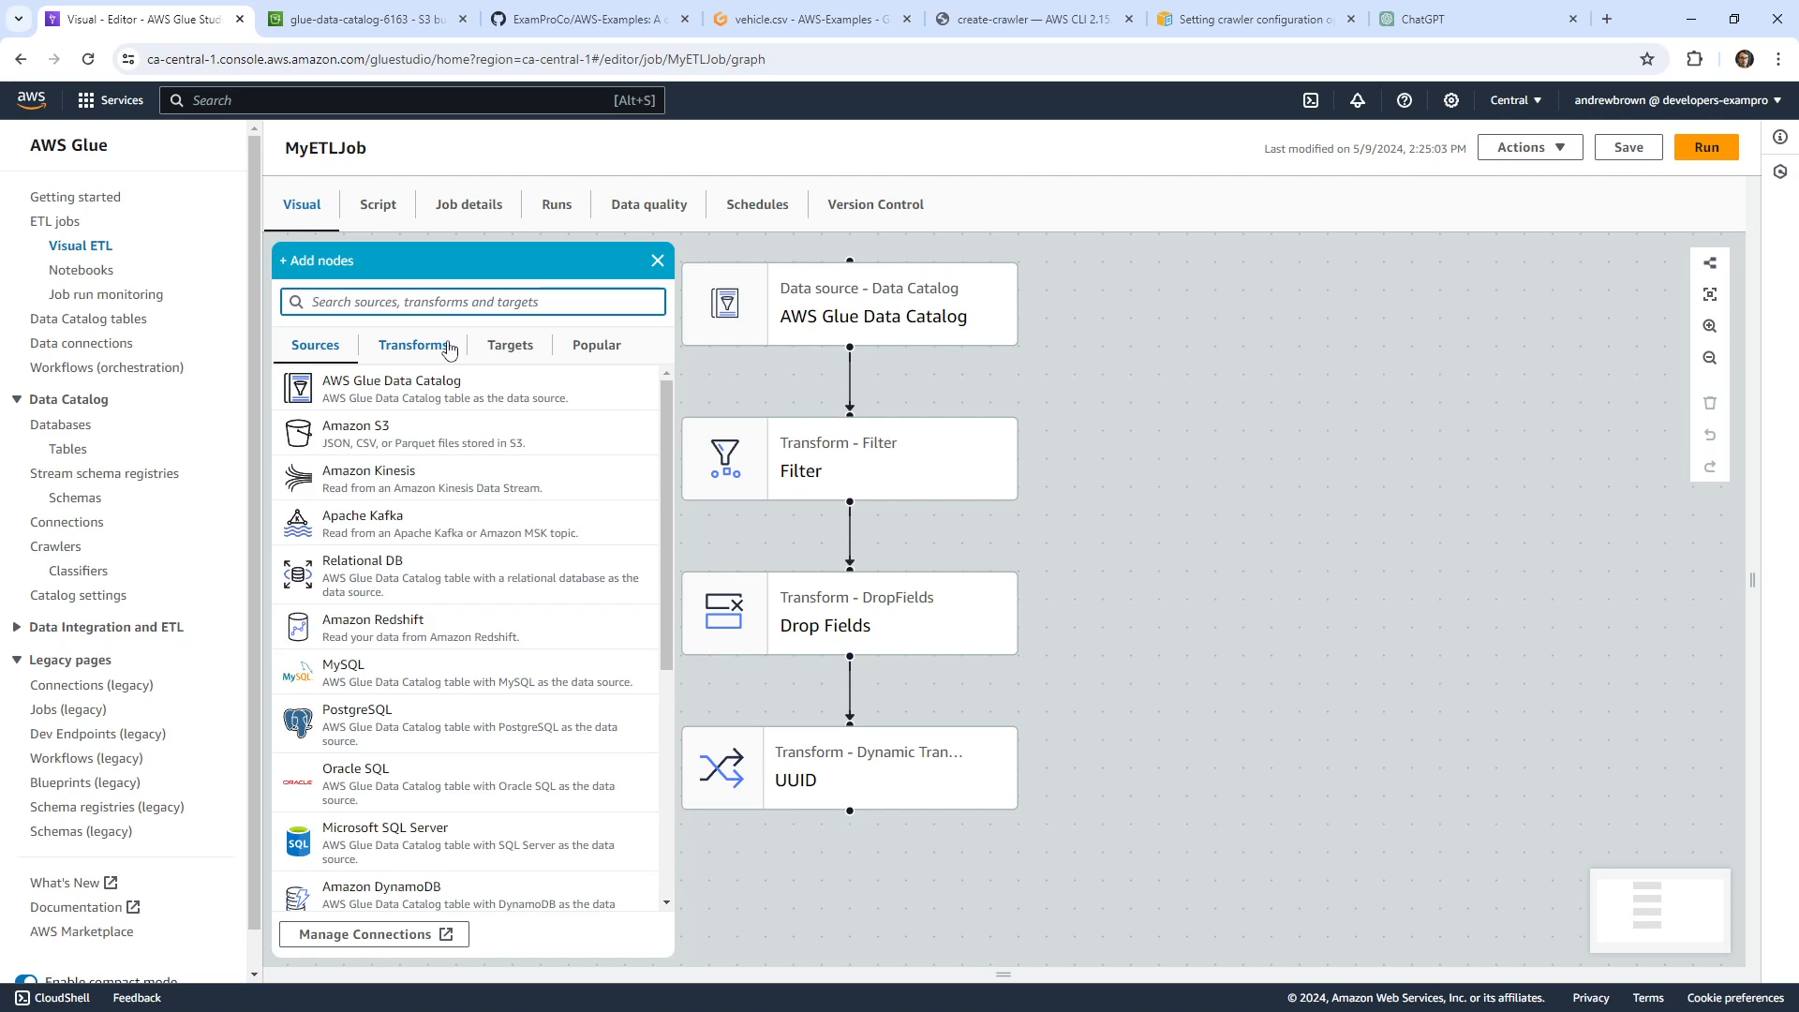
click(509, 344)
click(397, 436)
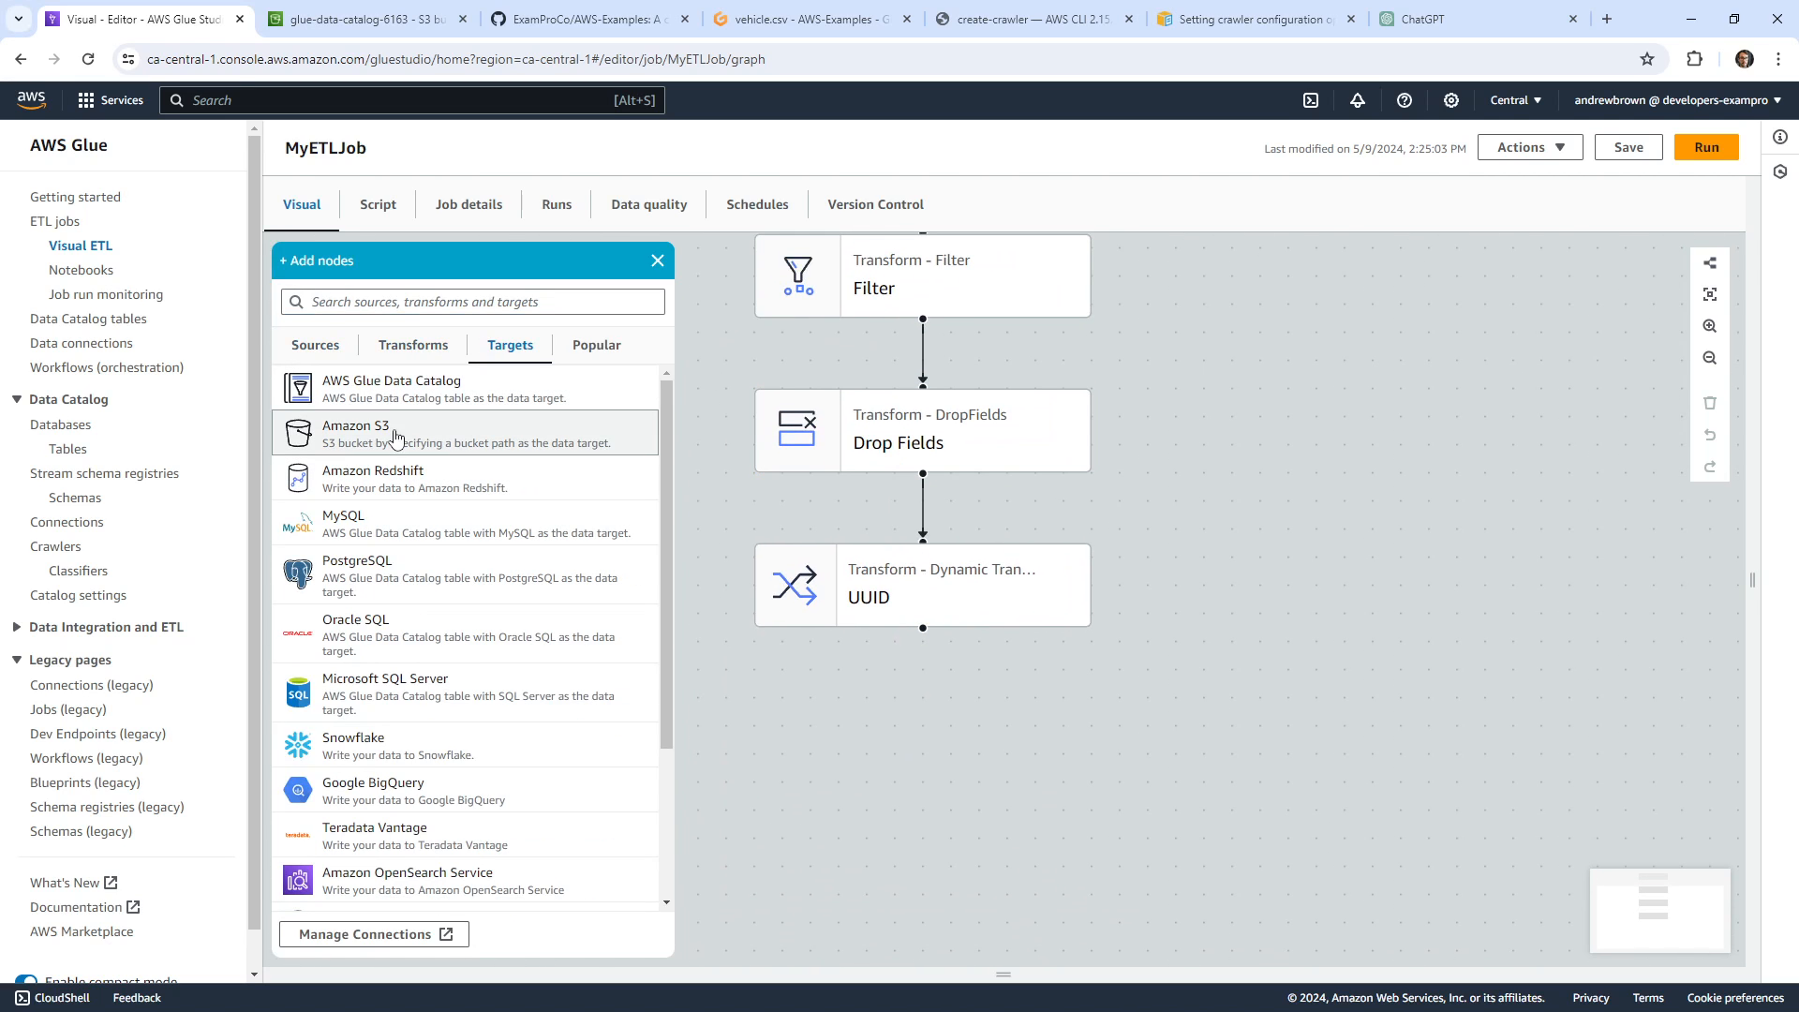
drag(1441, 802, 1383, 465)
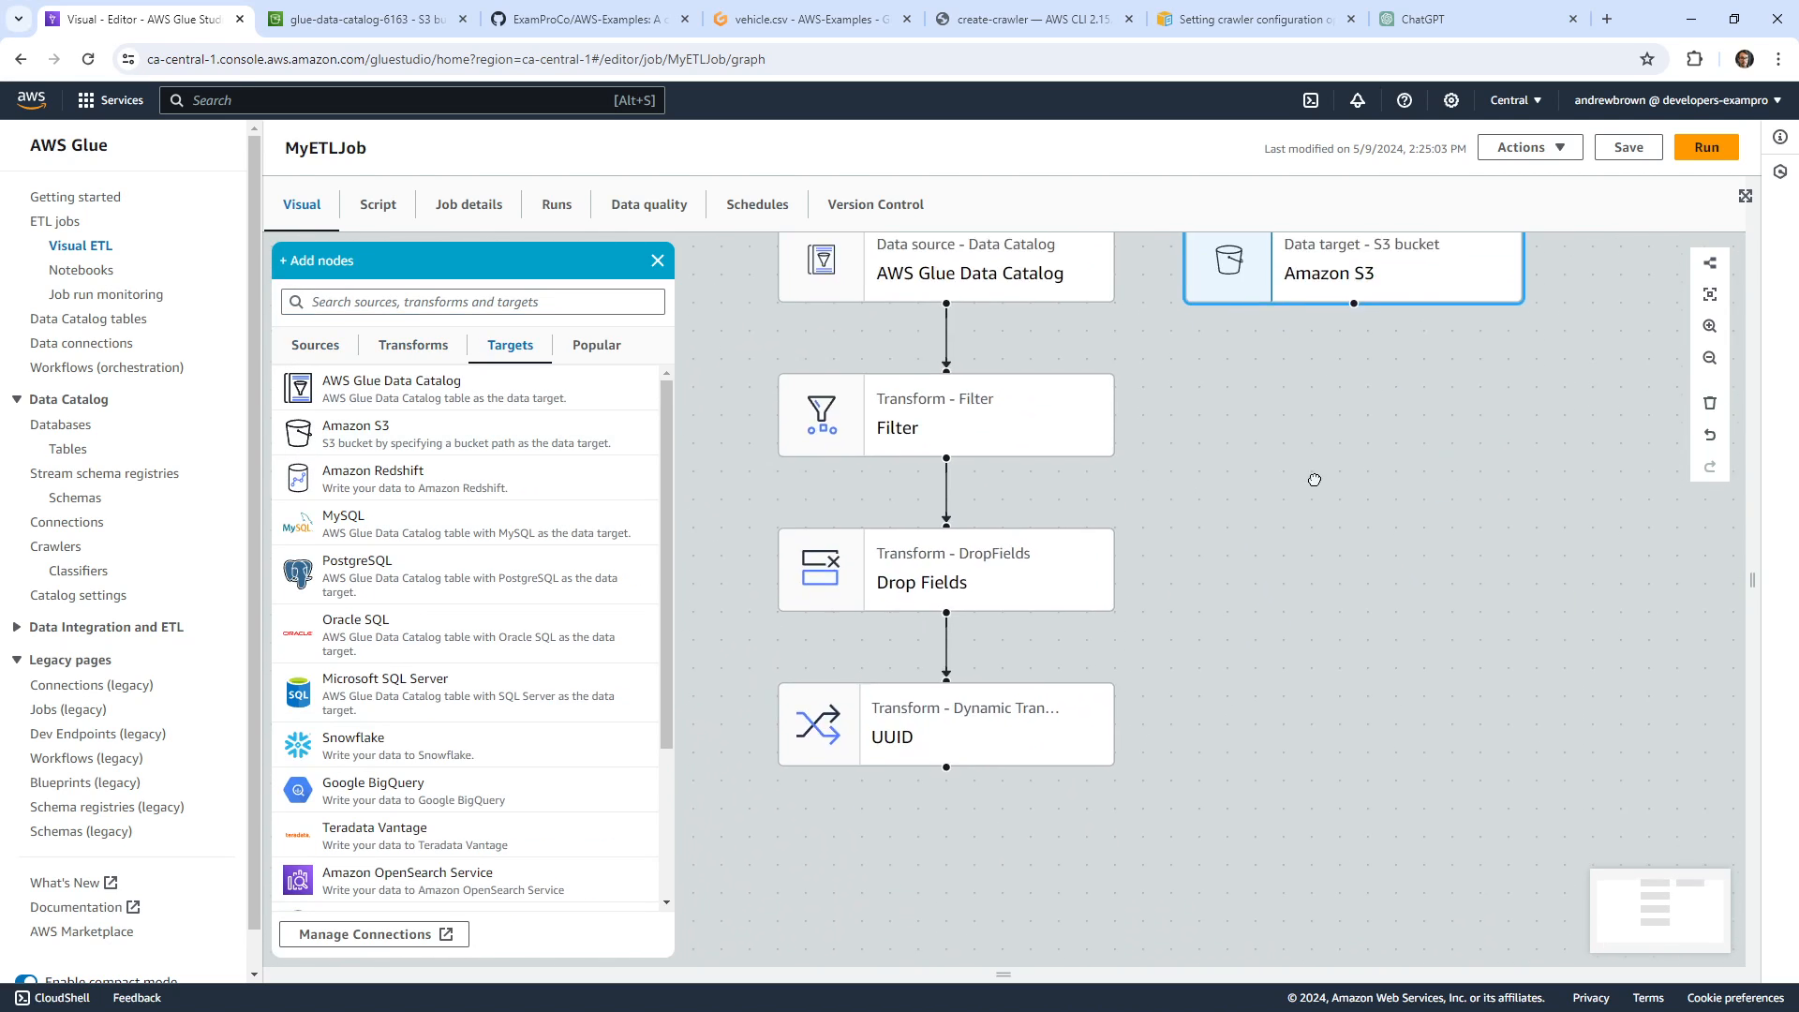
click(978, 826)
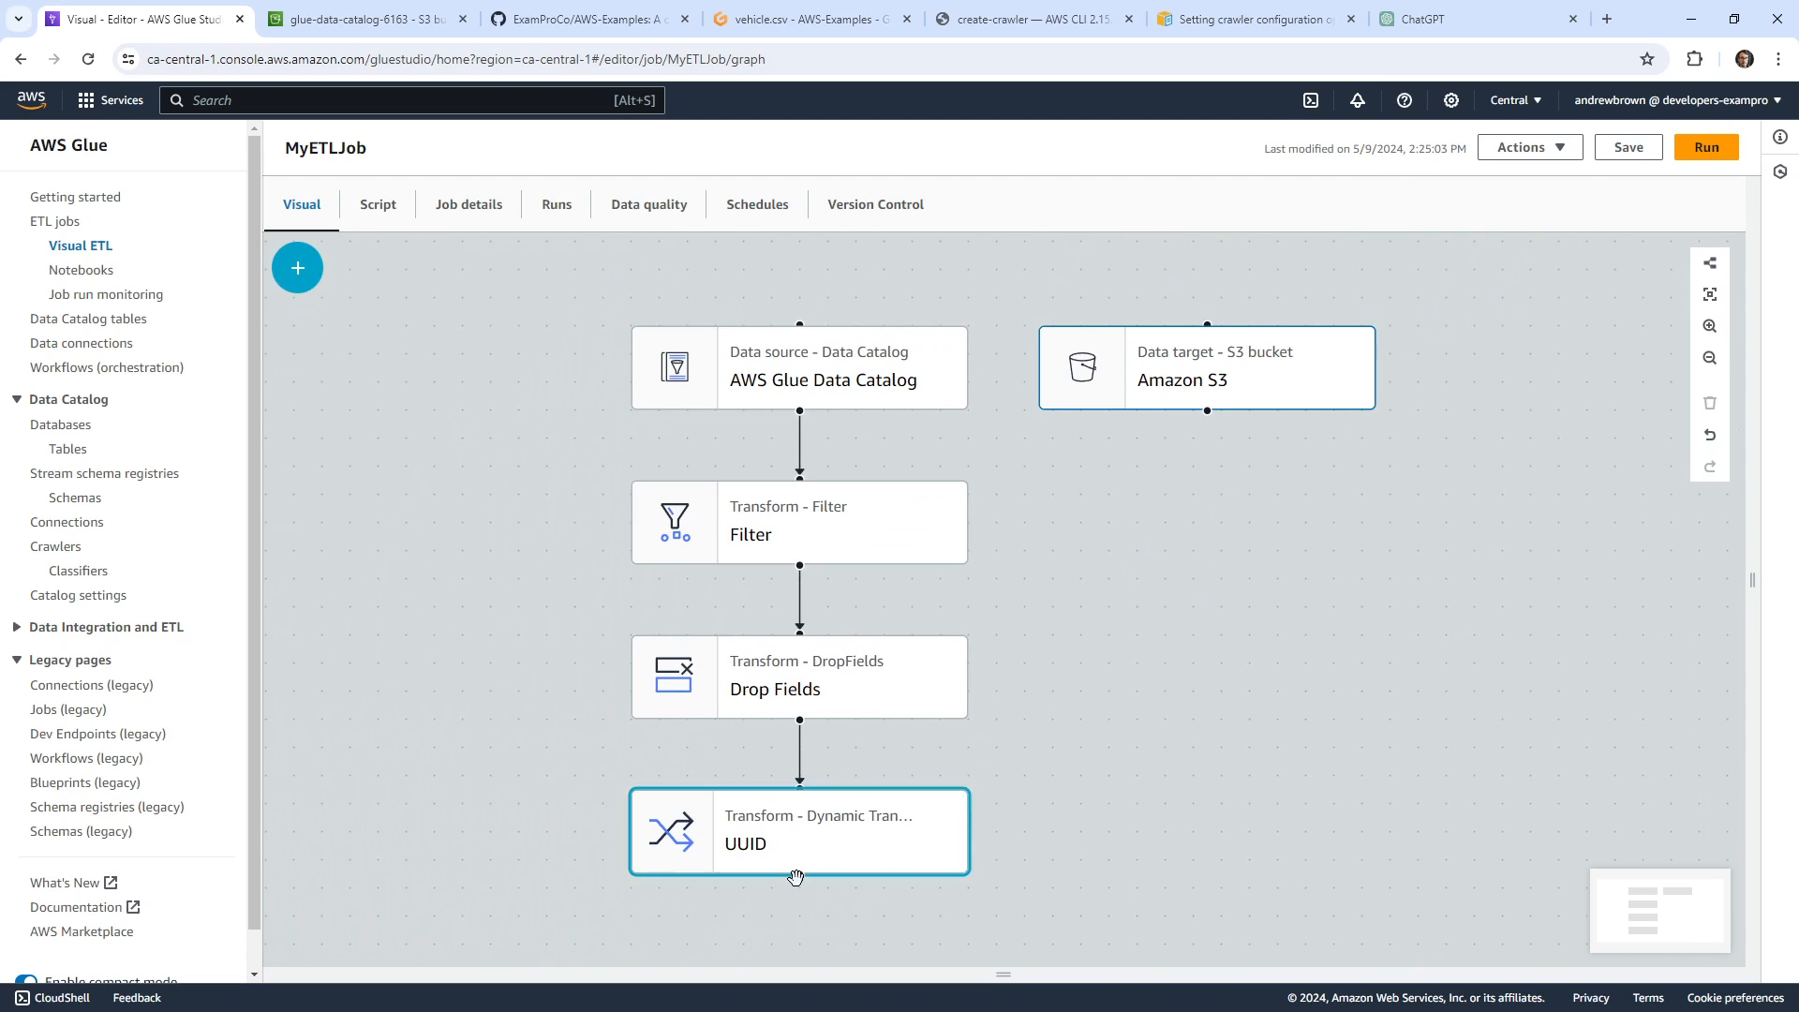
drag(799, 874, 1198, 363)
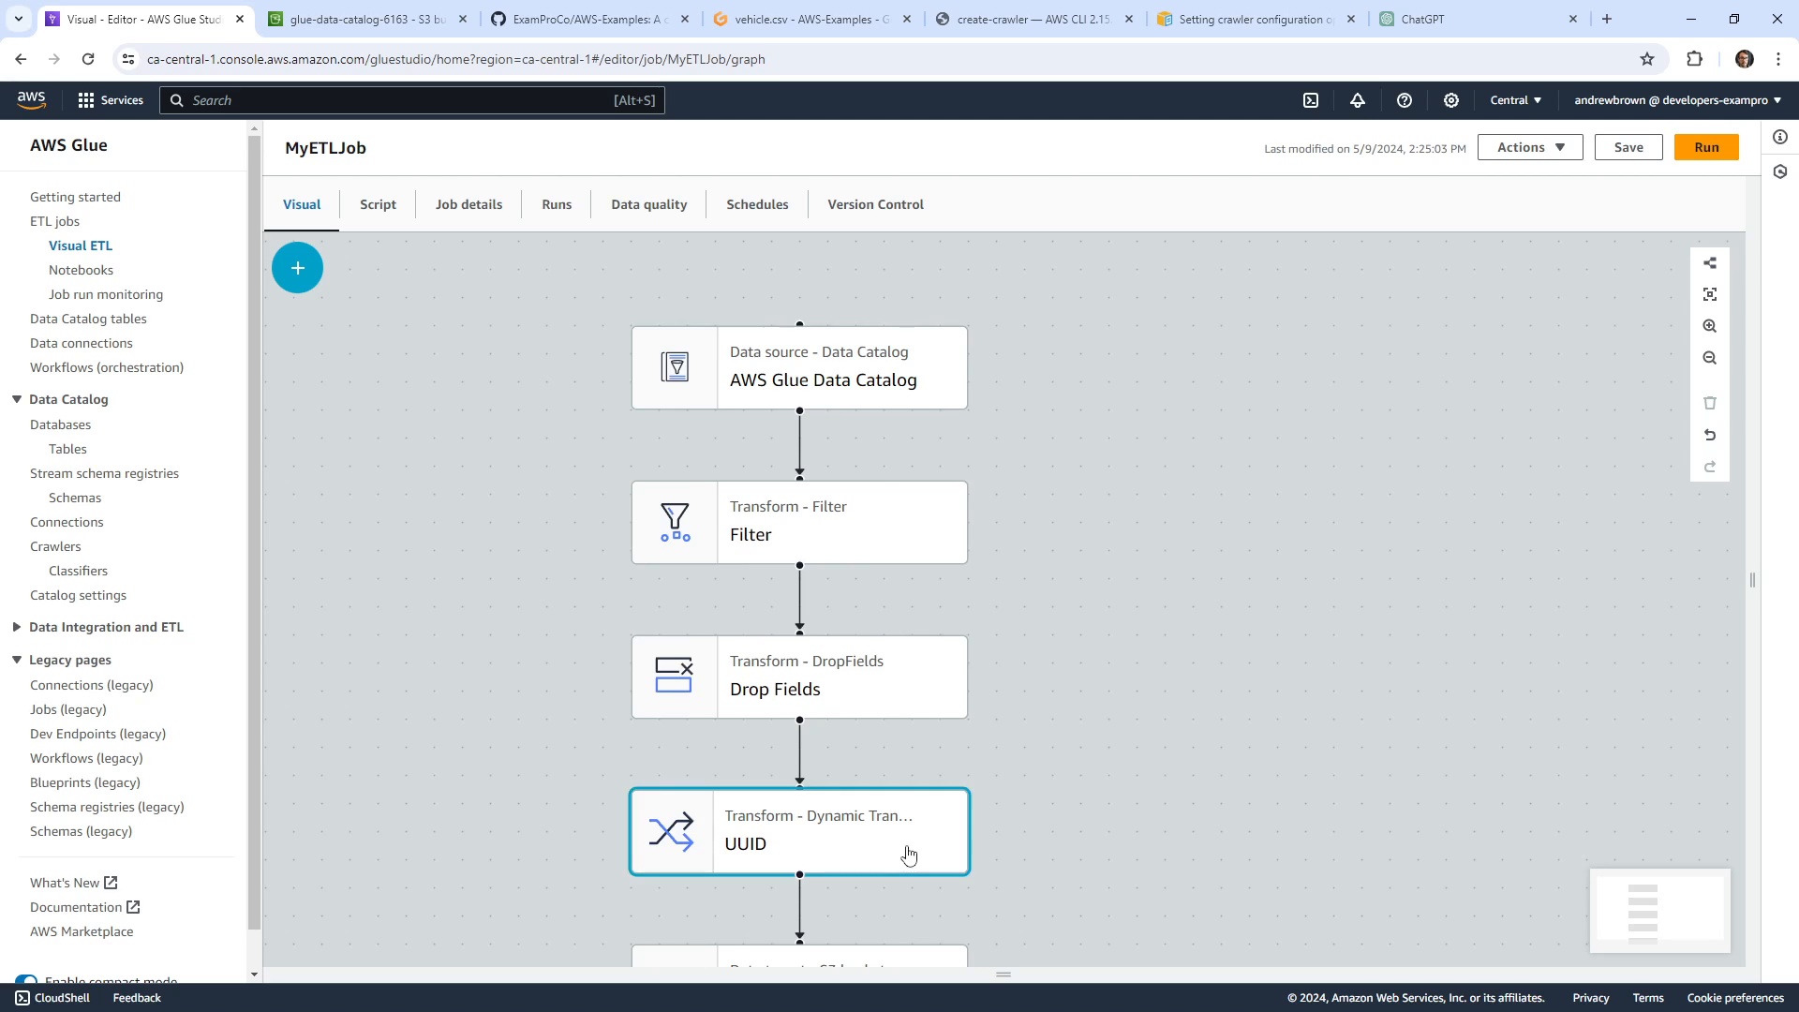
Set the output format of the Amazon S3 target node to JSON.
click(828, 600)
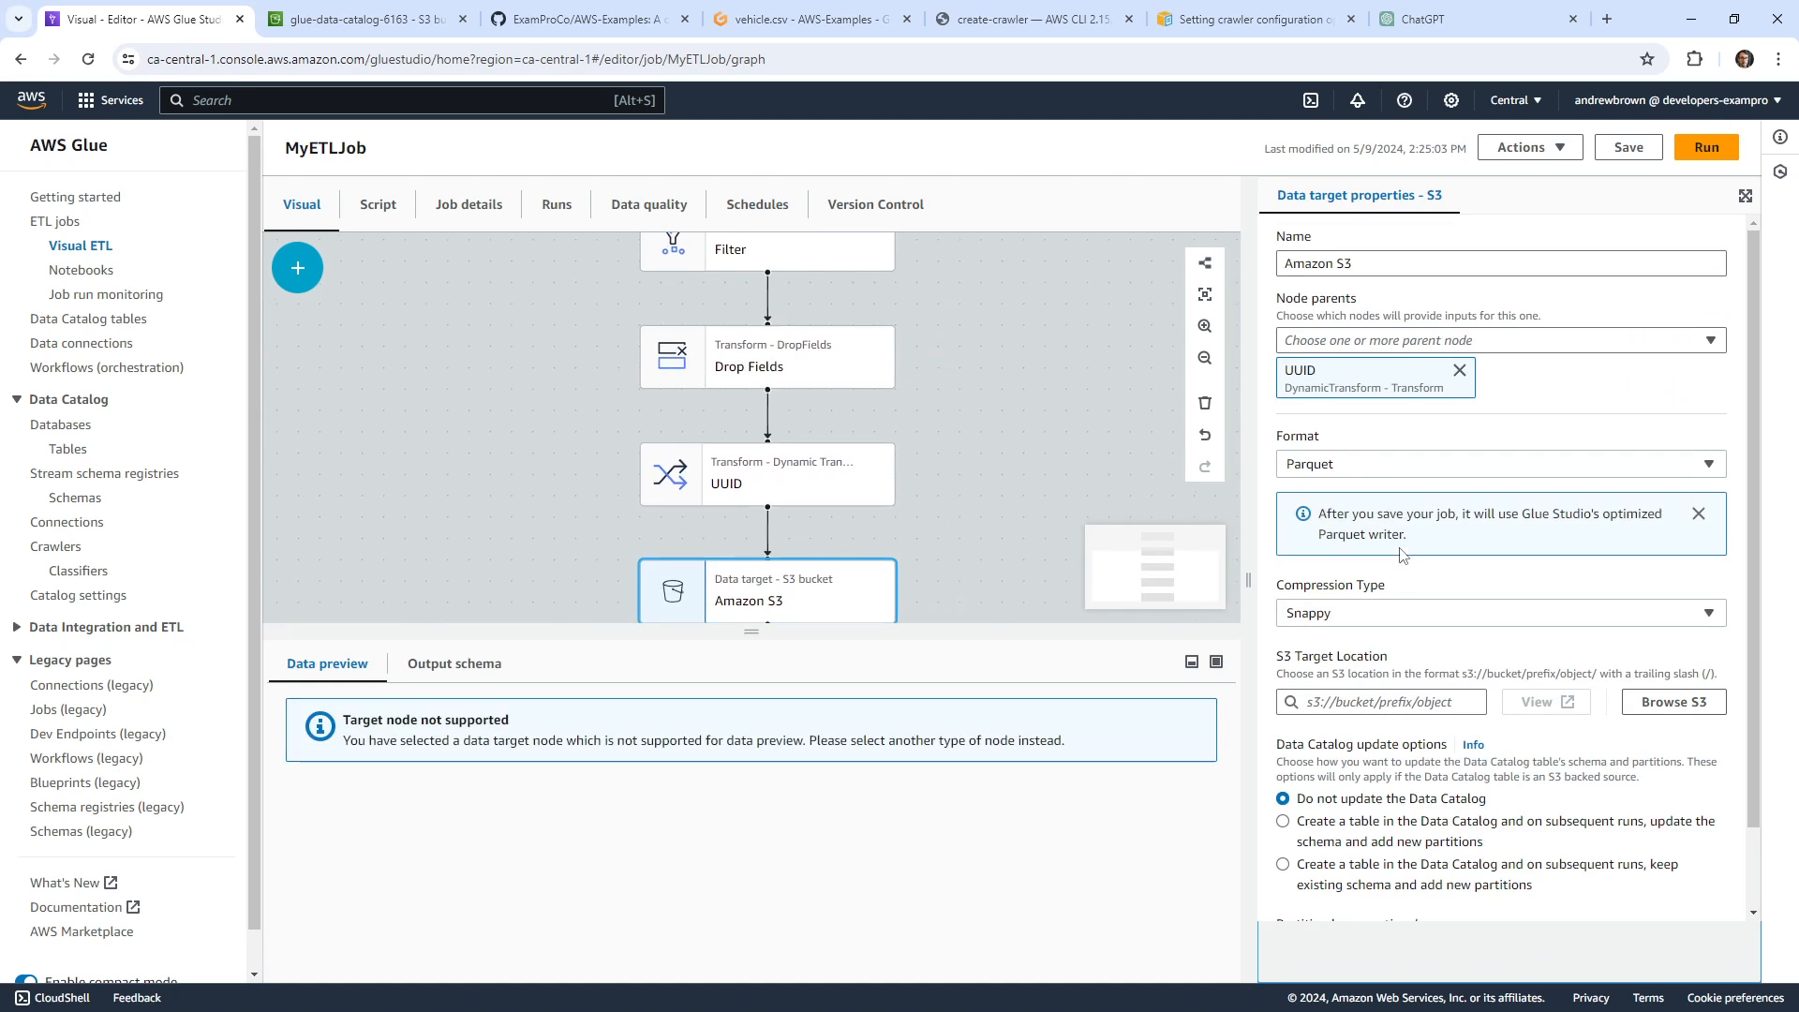
click(1409, 466)
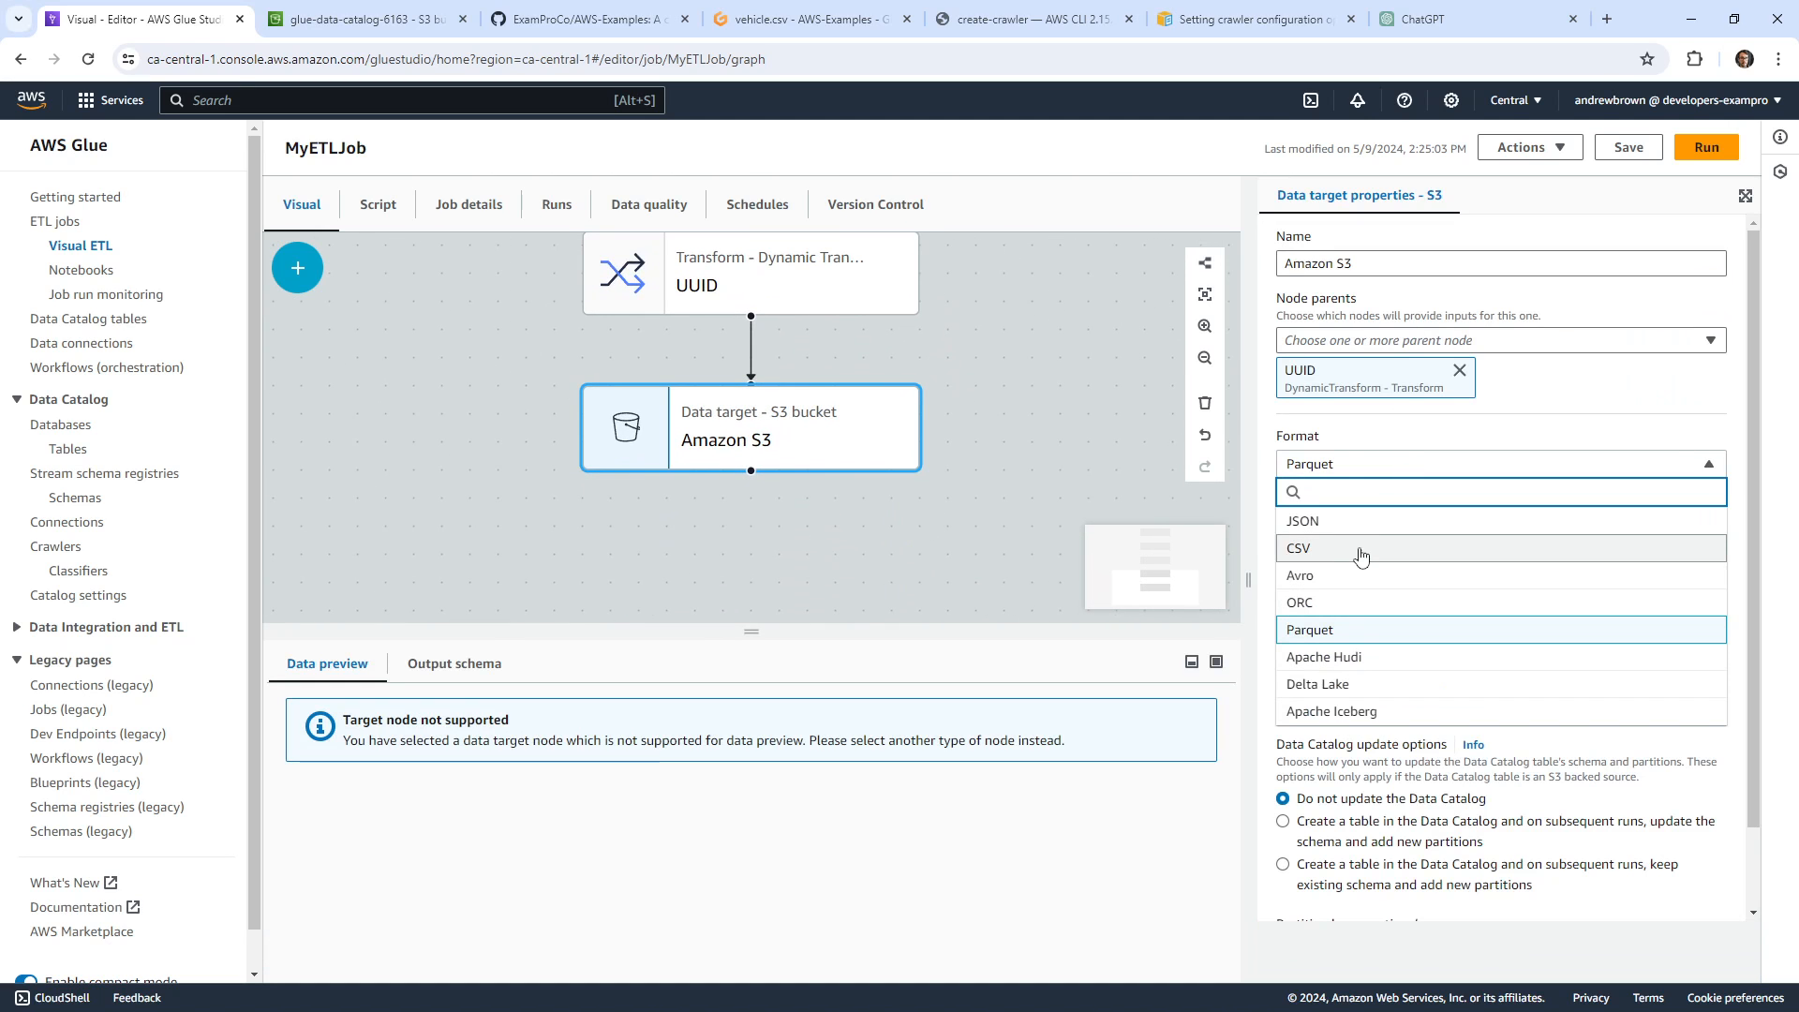
click(1350, 587)
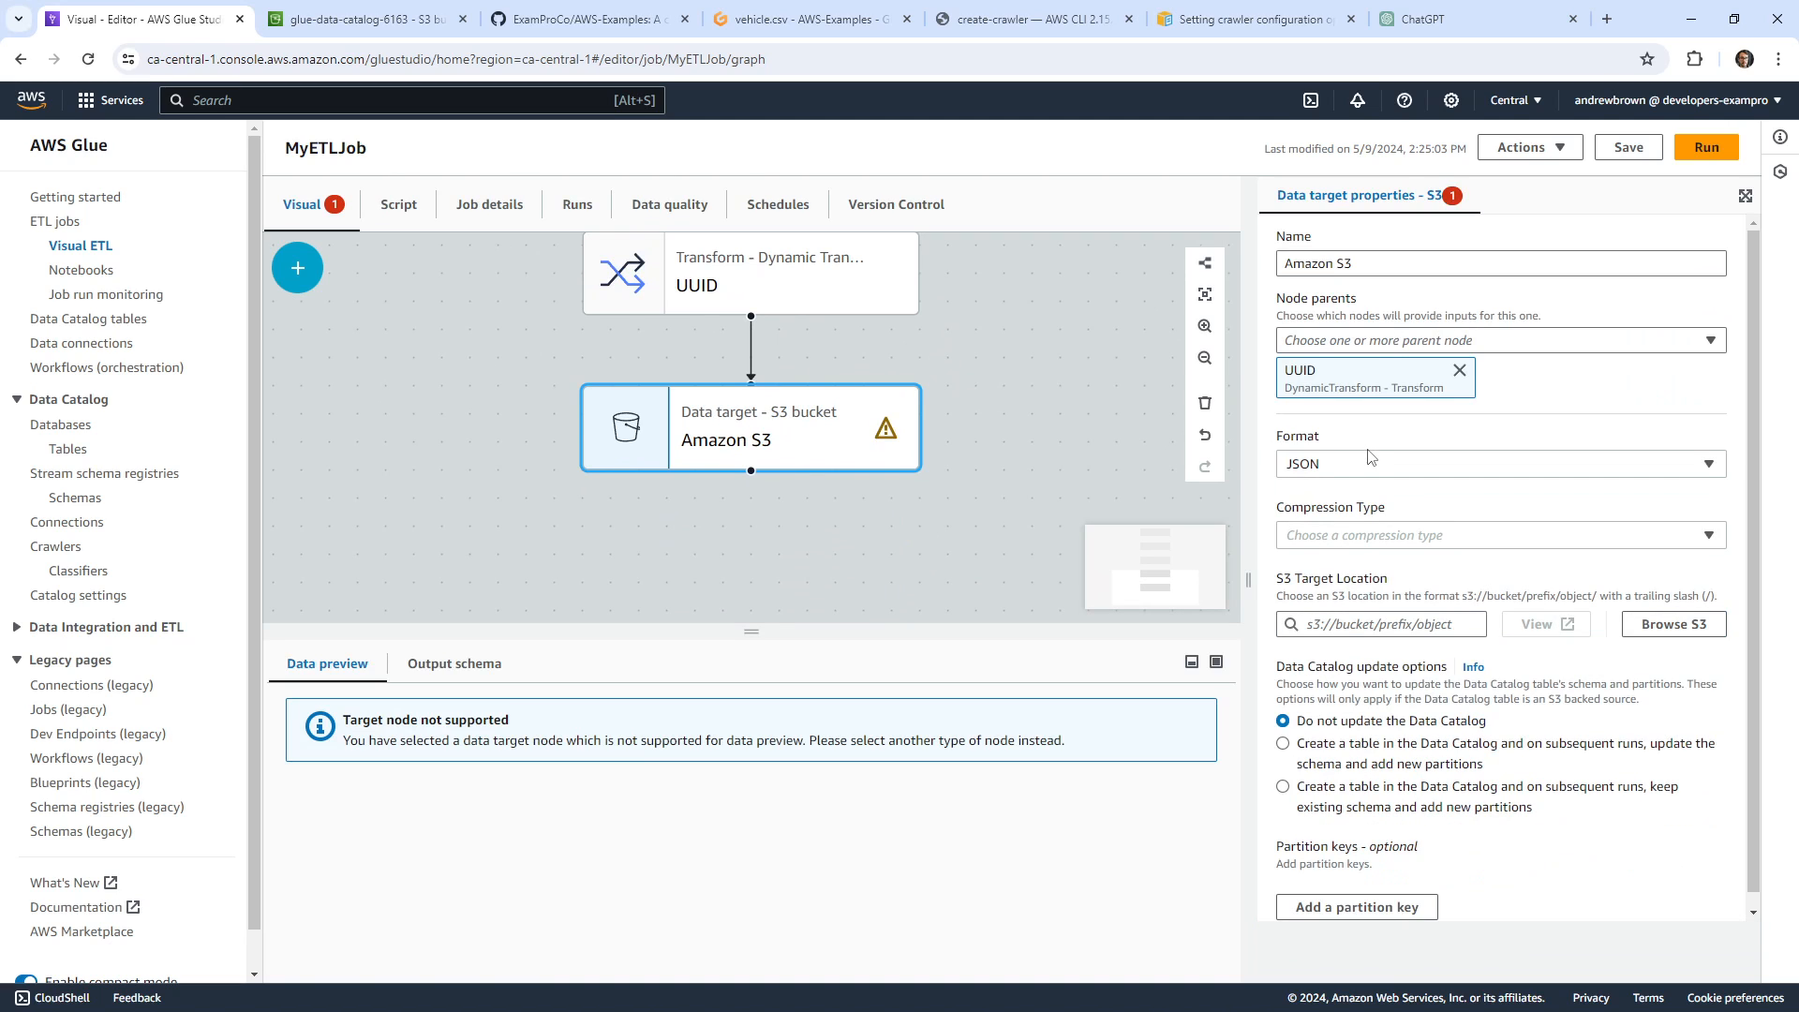
Set the S3 target location to the output/ folder of the glue-data-catalog-6163 bucket.
click(1673, 623)
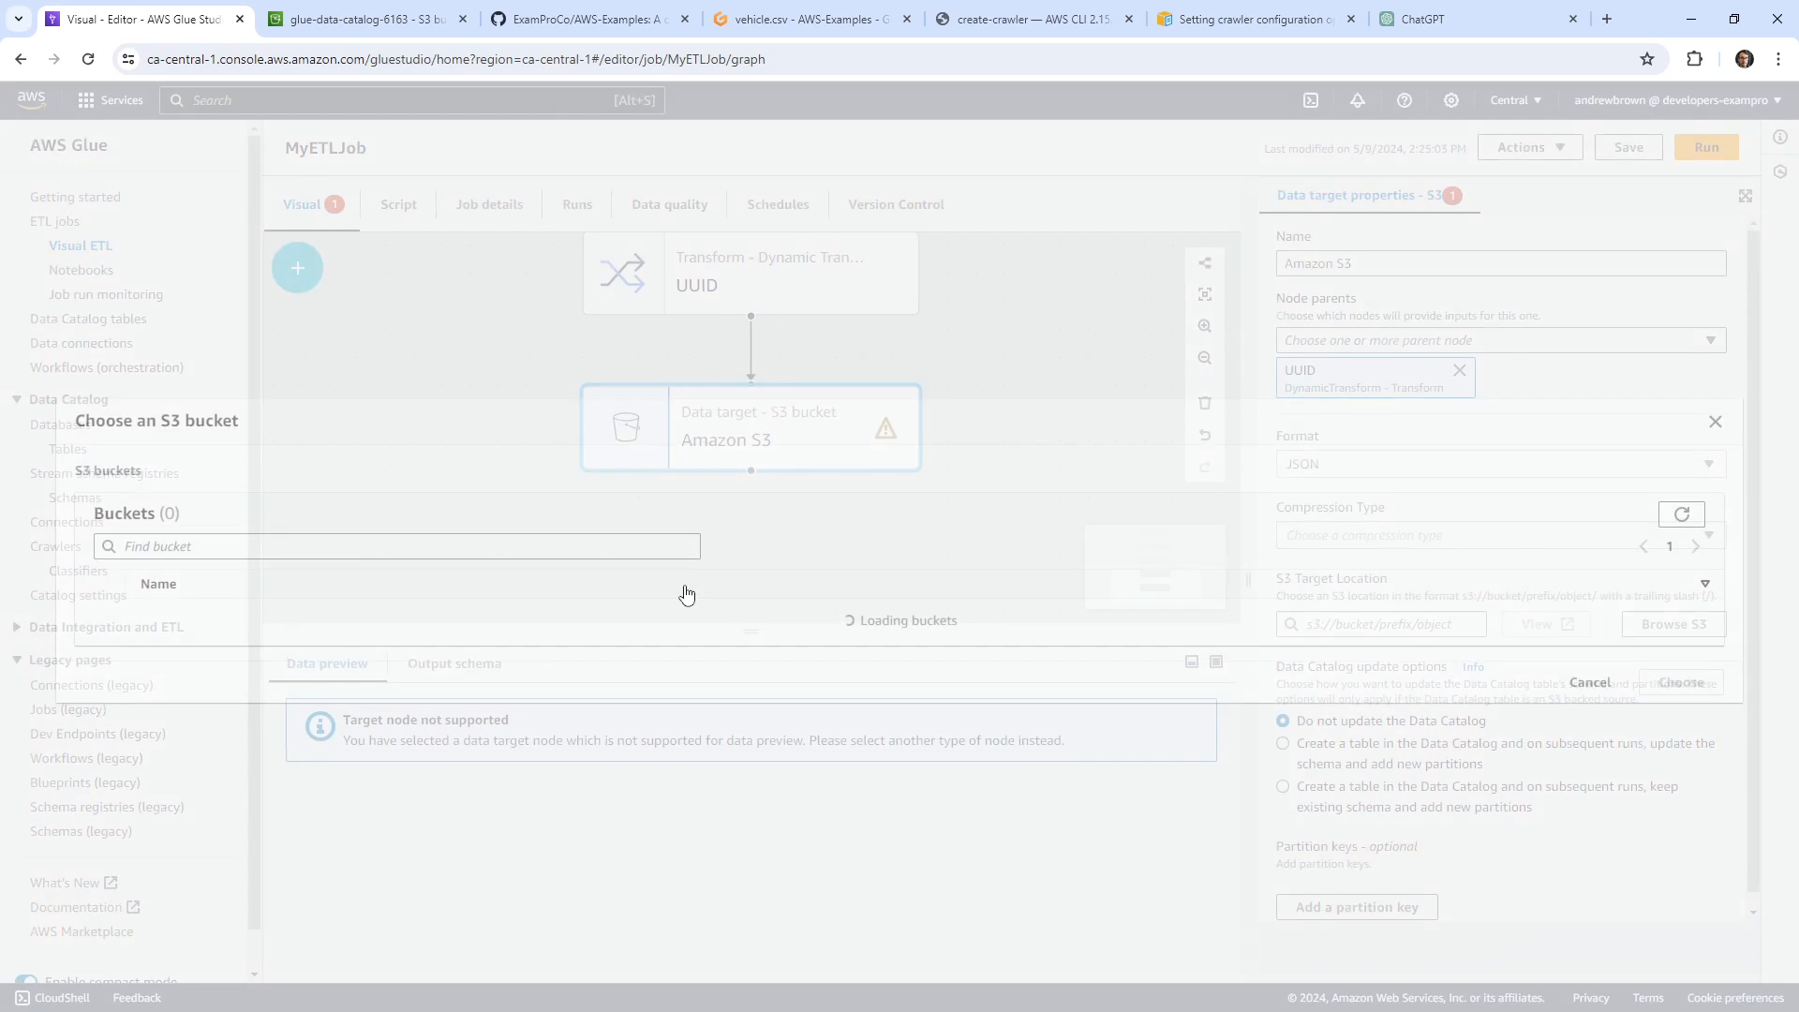
click(267, 420)
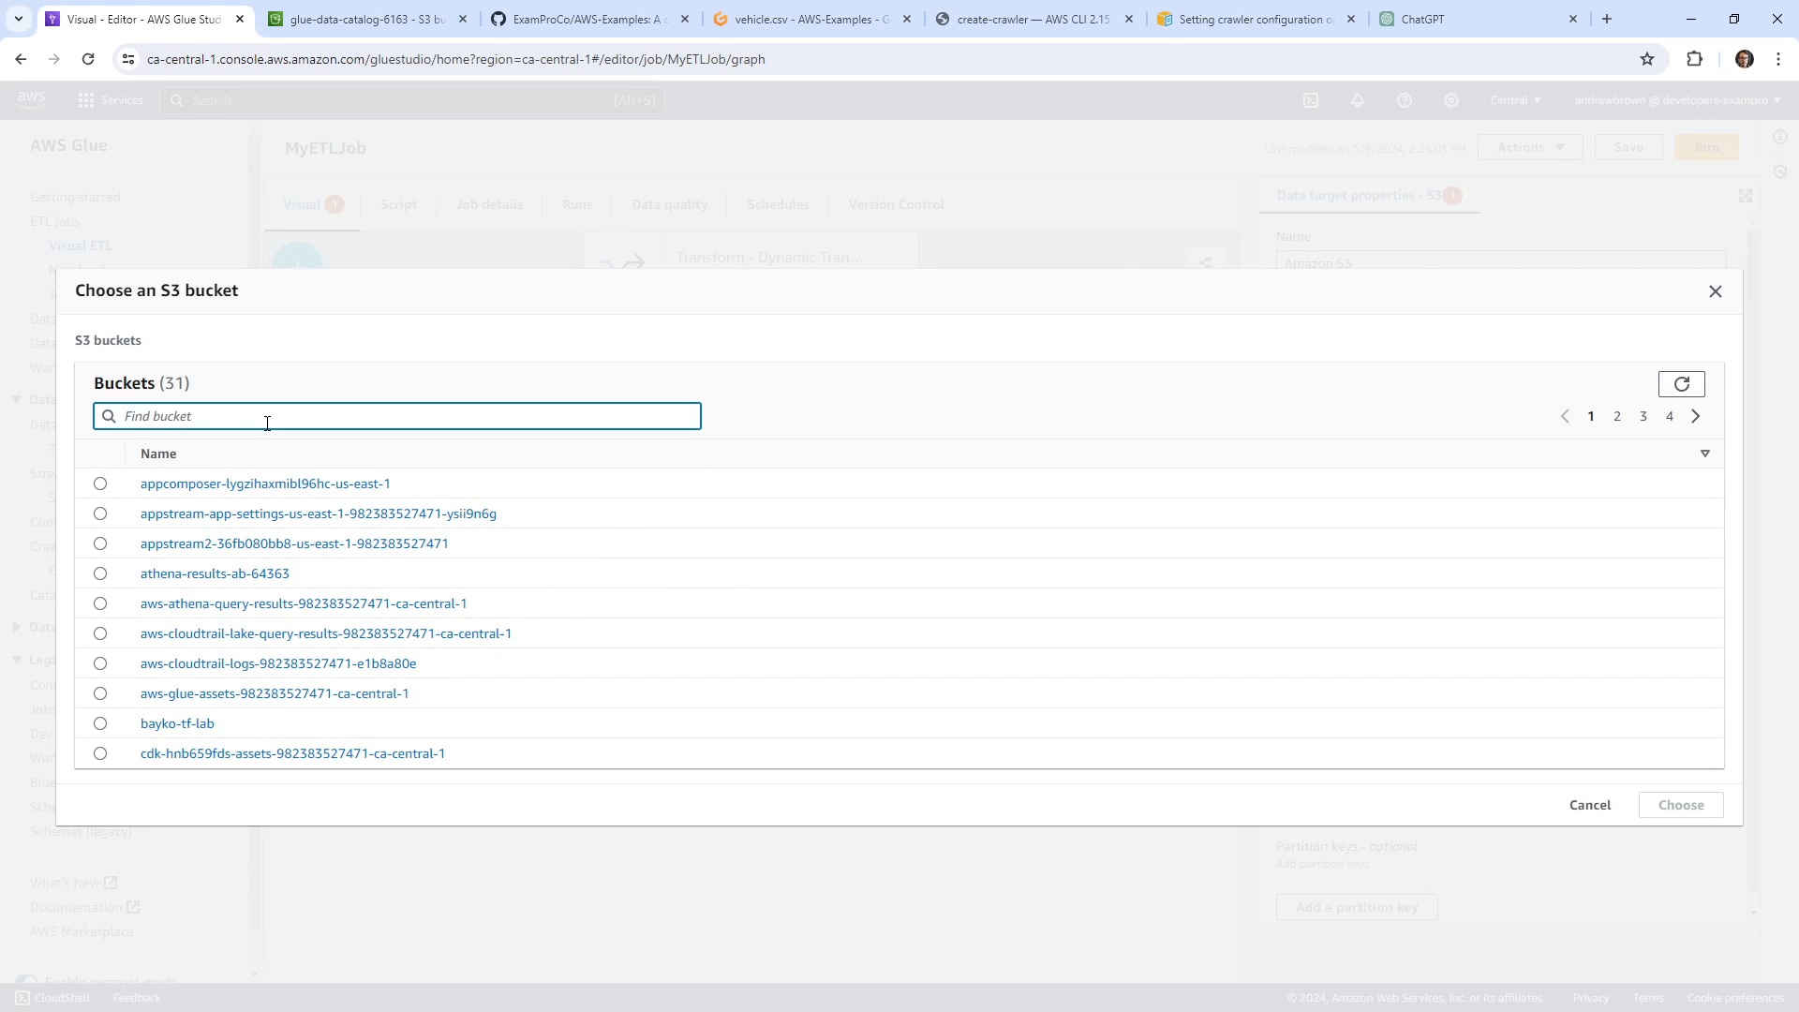
text(glue)
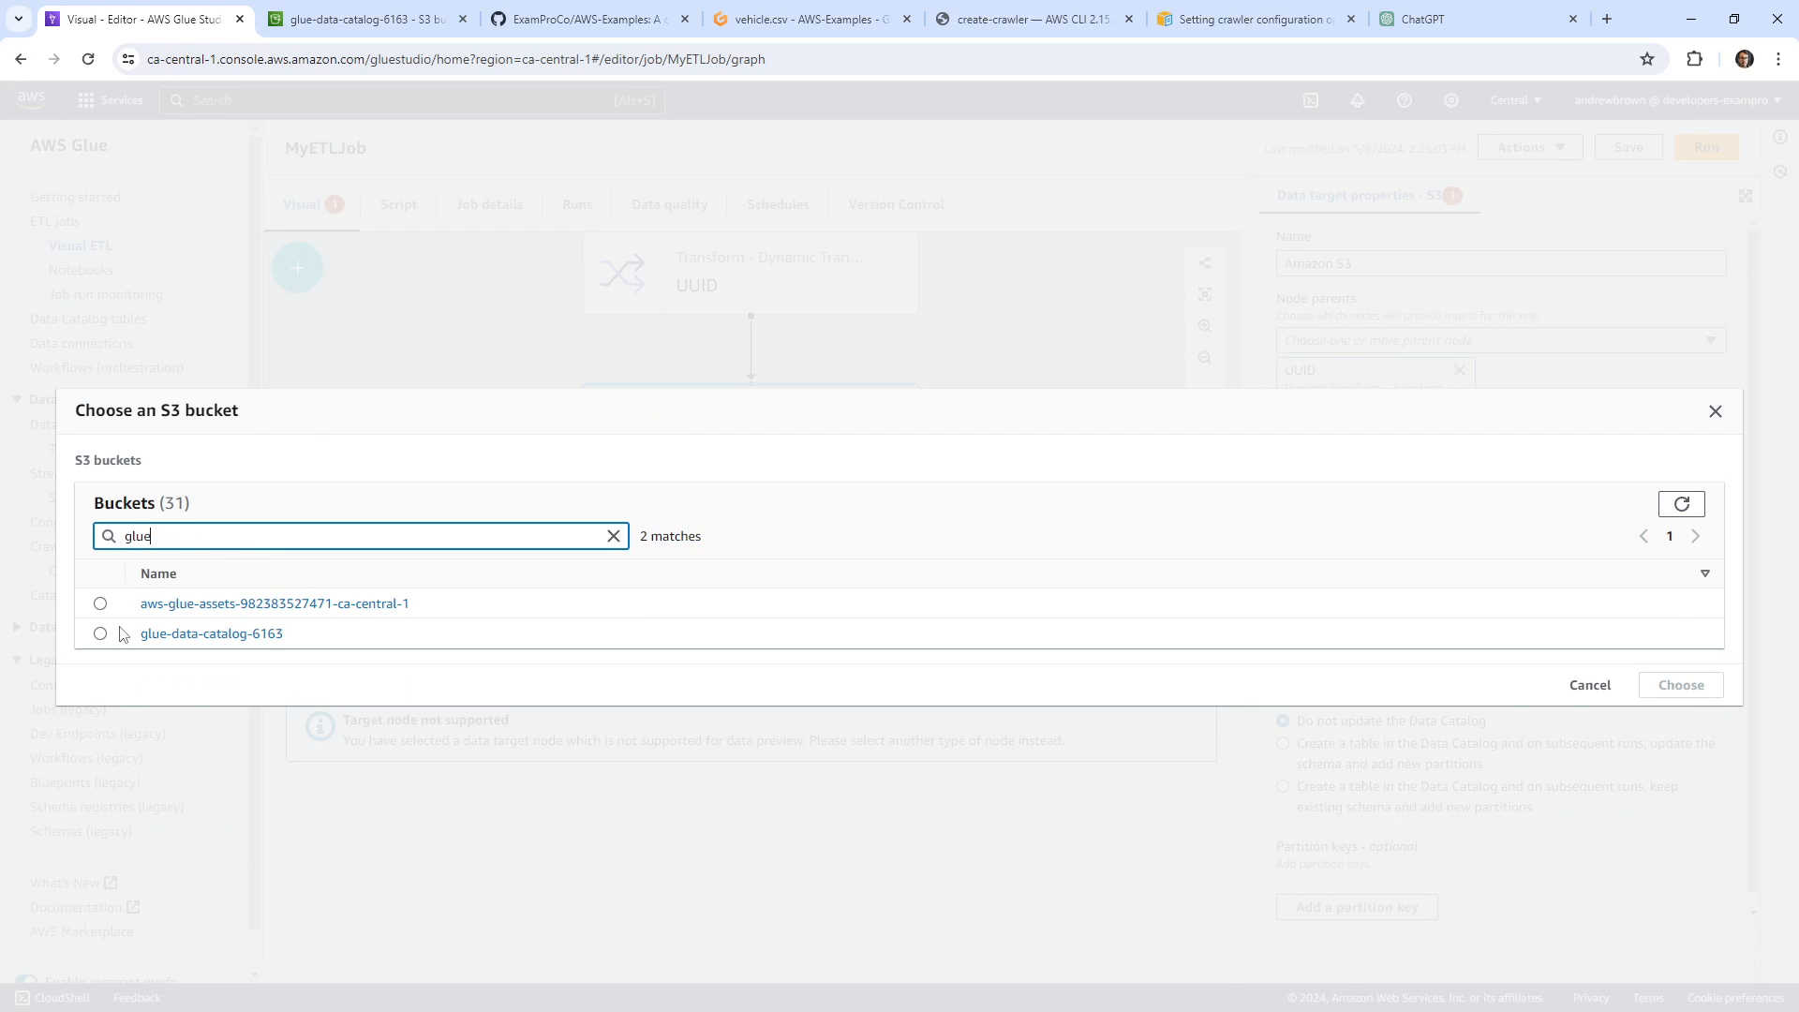
click(100, 634)
click(1677, 685)
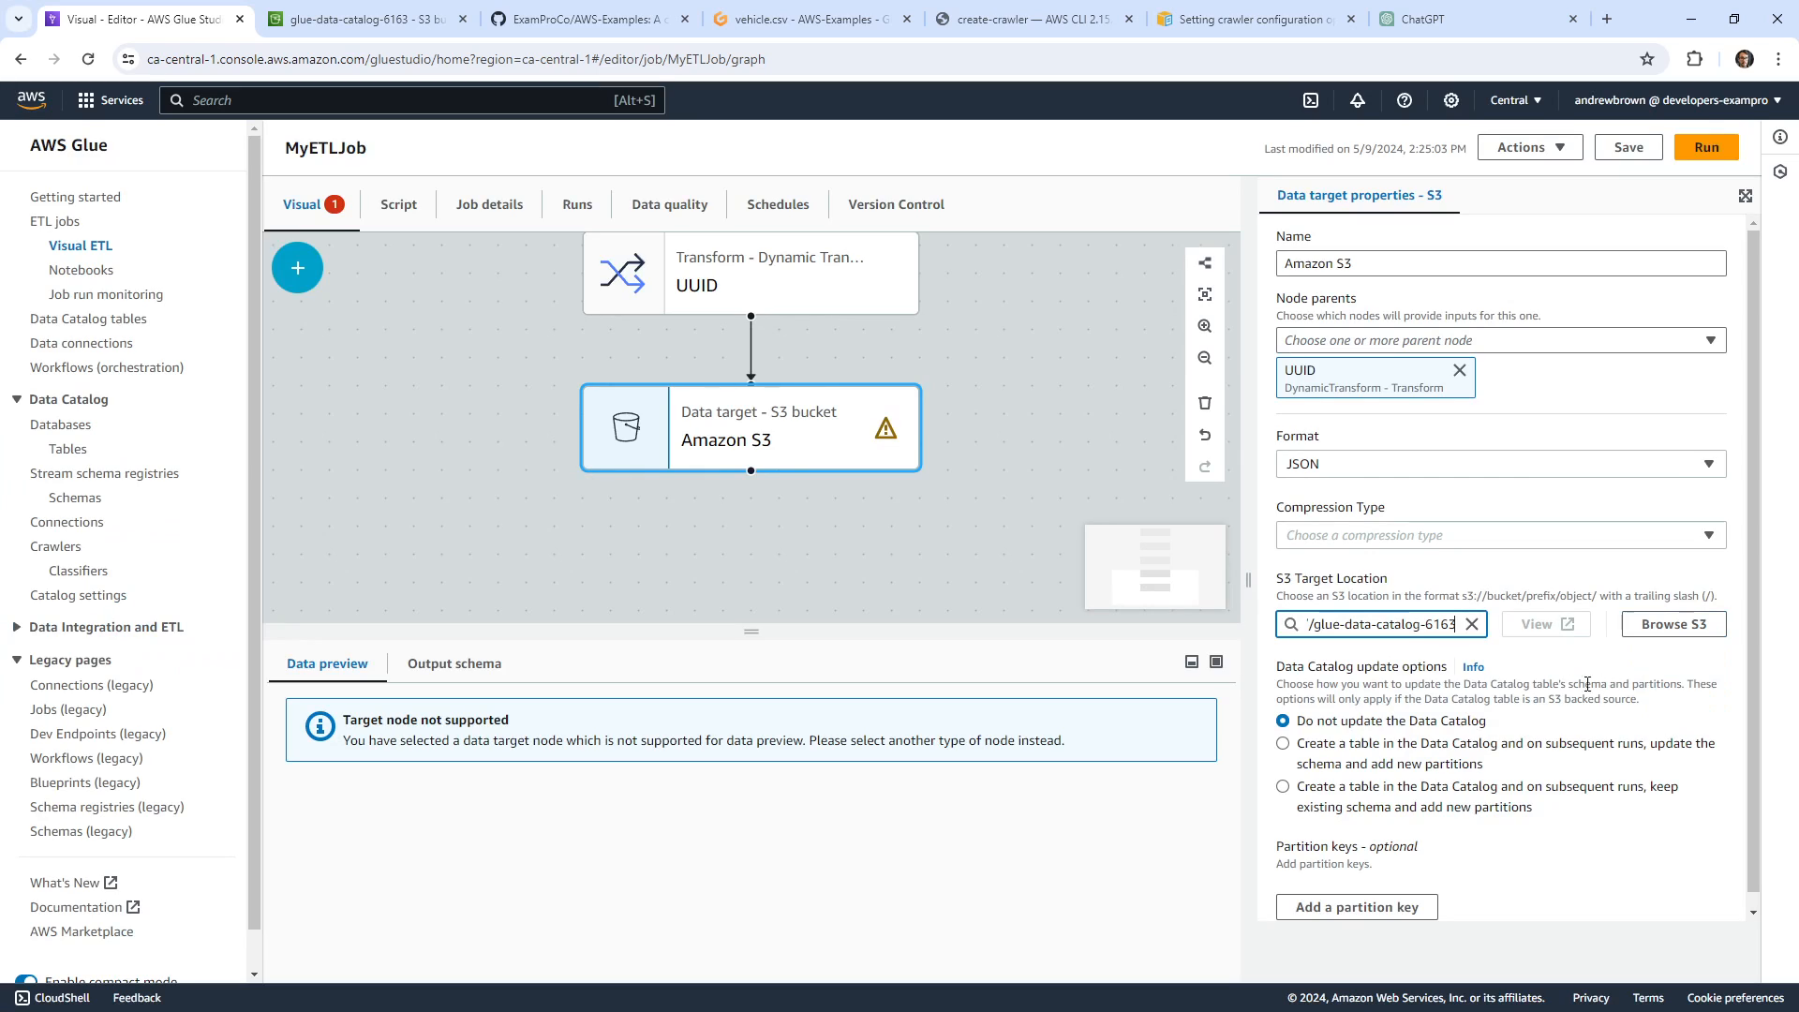
text(/)
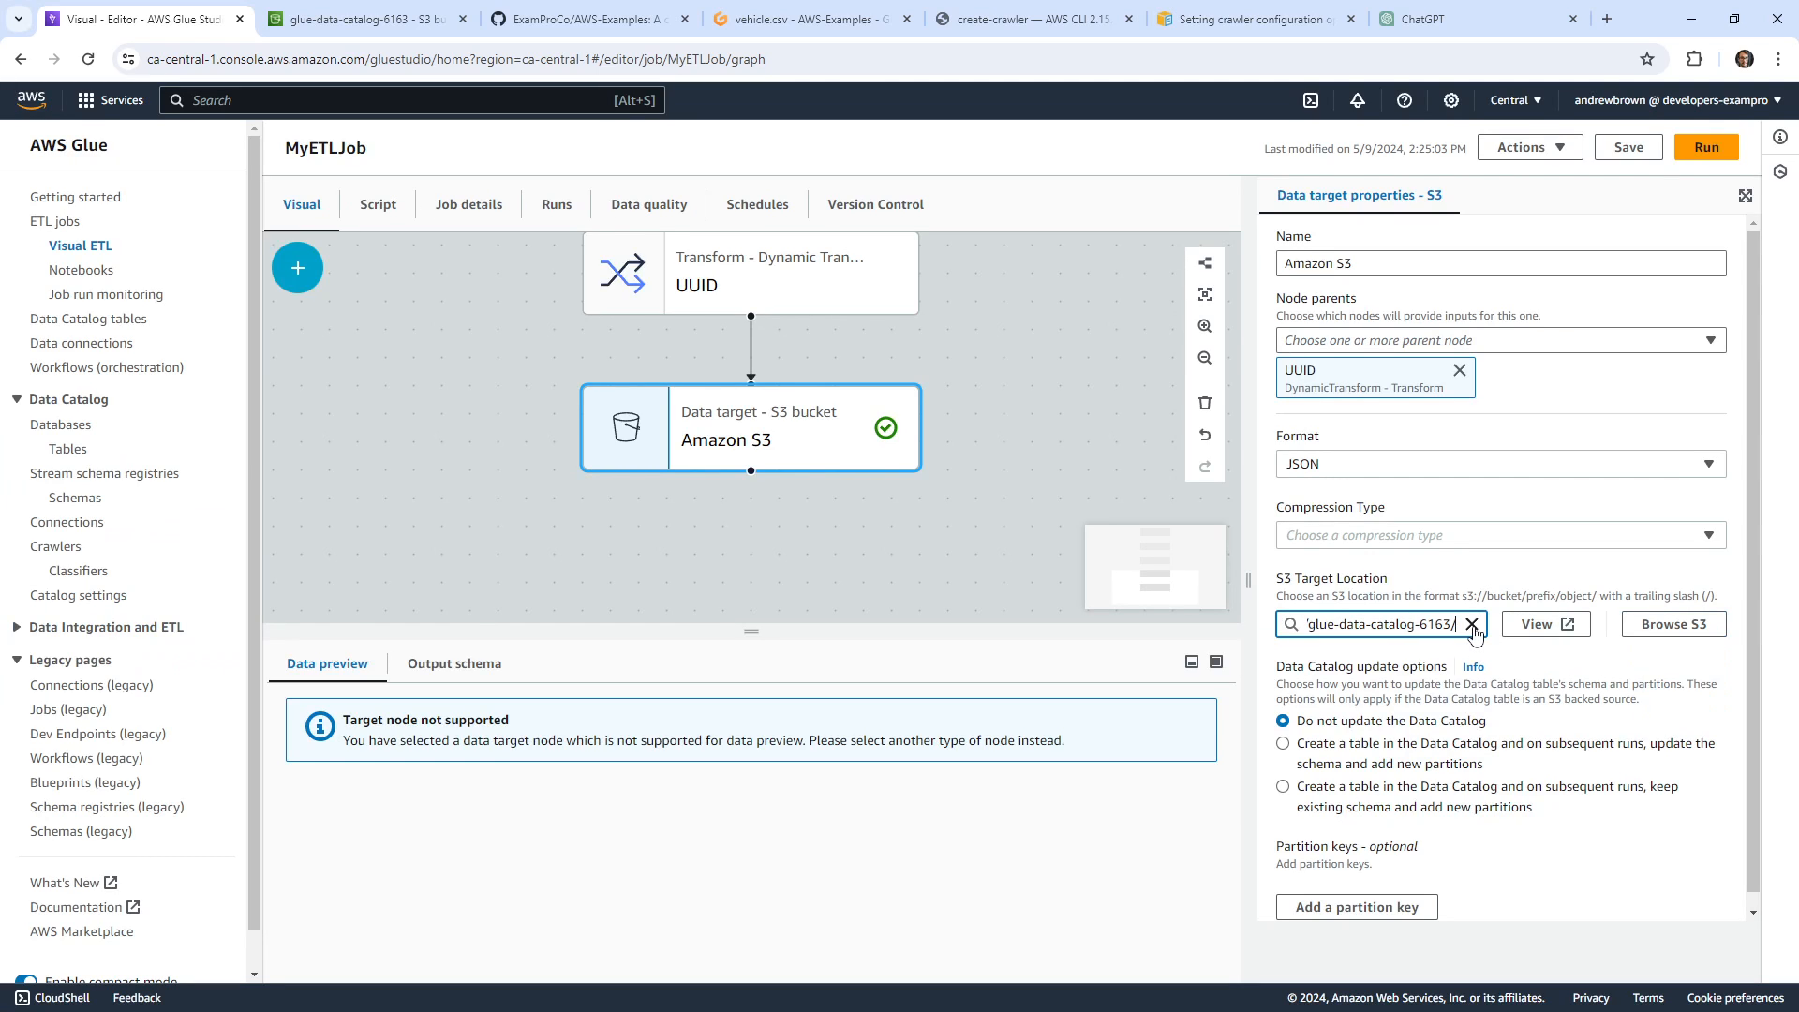
text(output/)
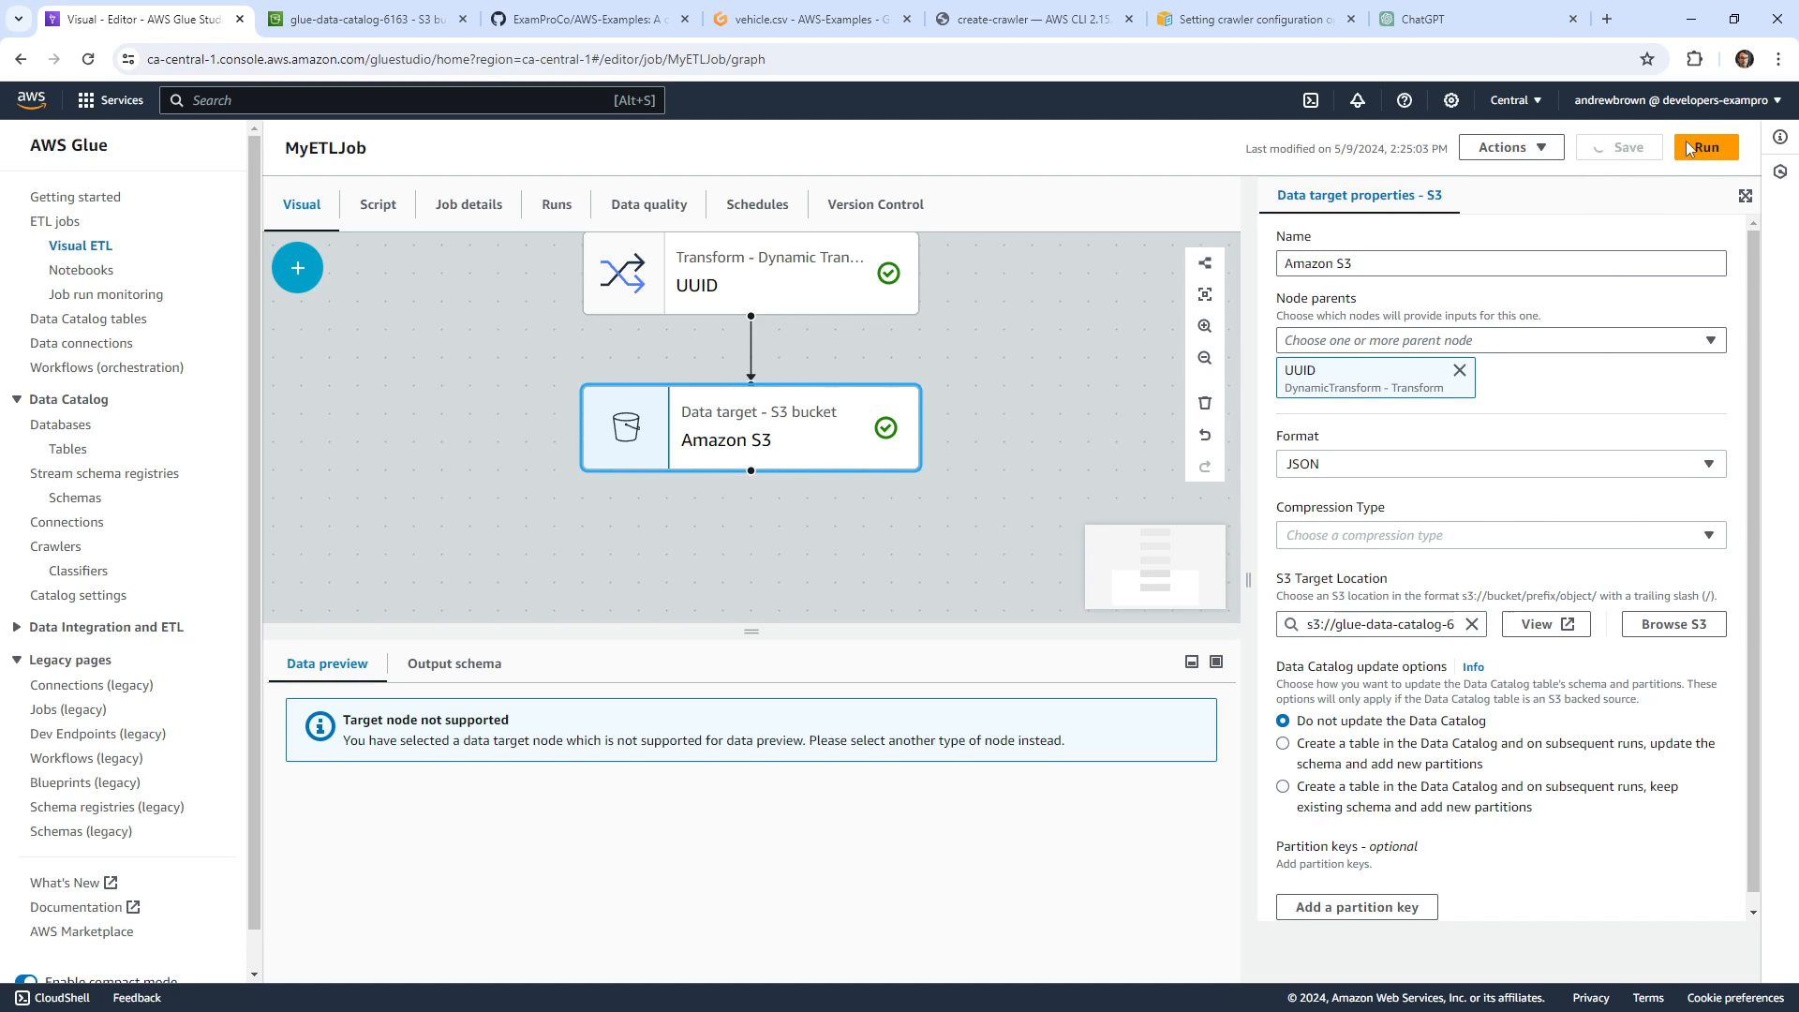
Save and run MyETLJob, and go to the job run monitoring list.
click(1708, 148)
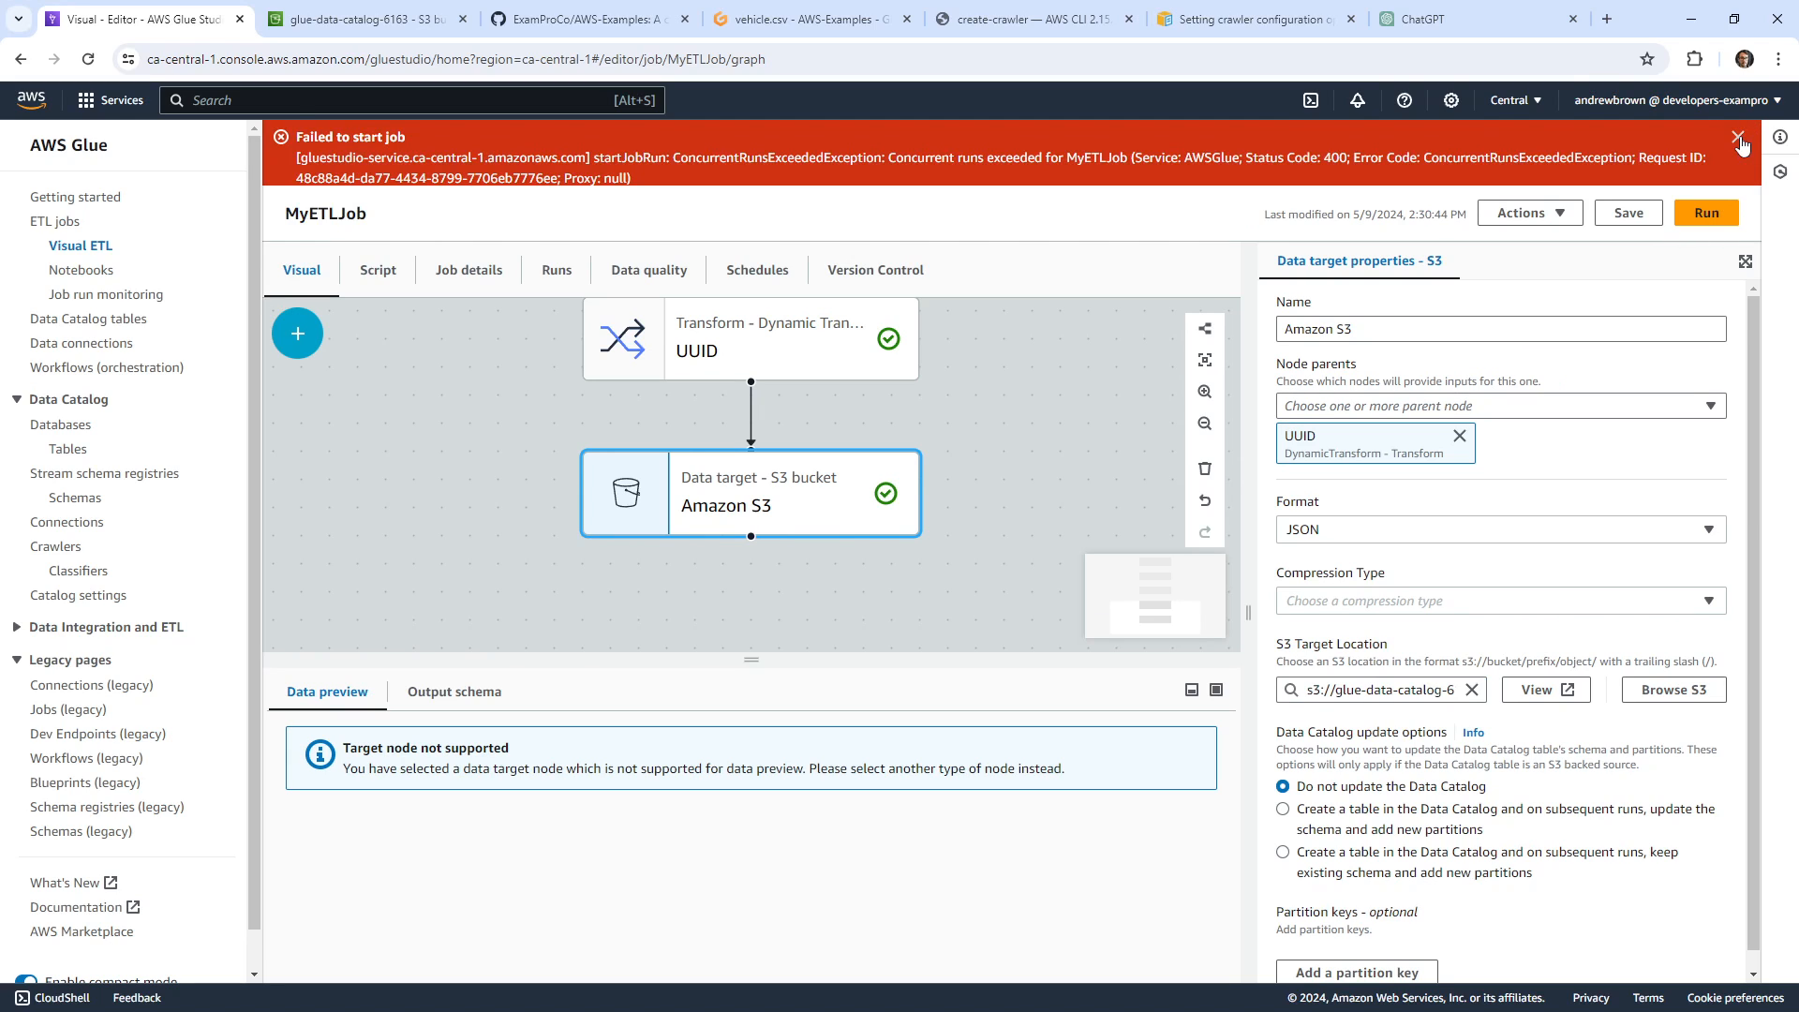
click(1738, 138)
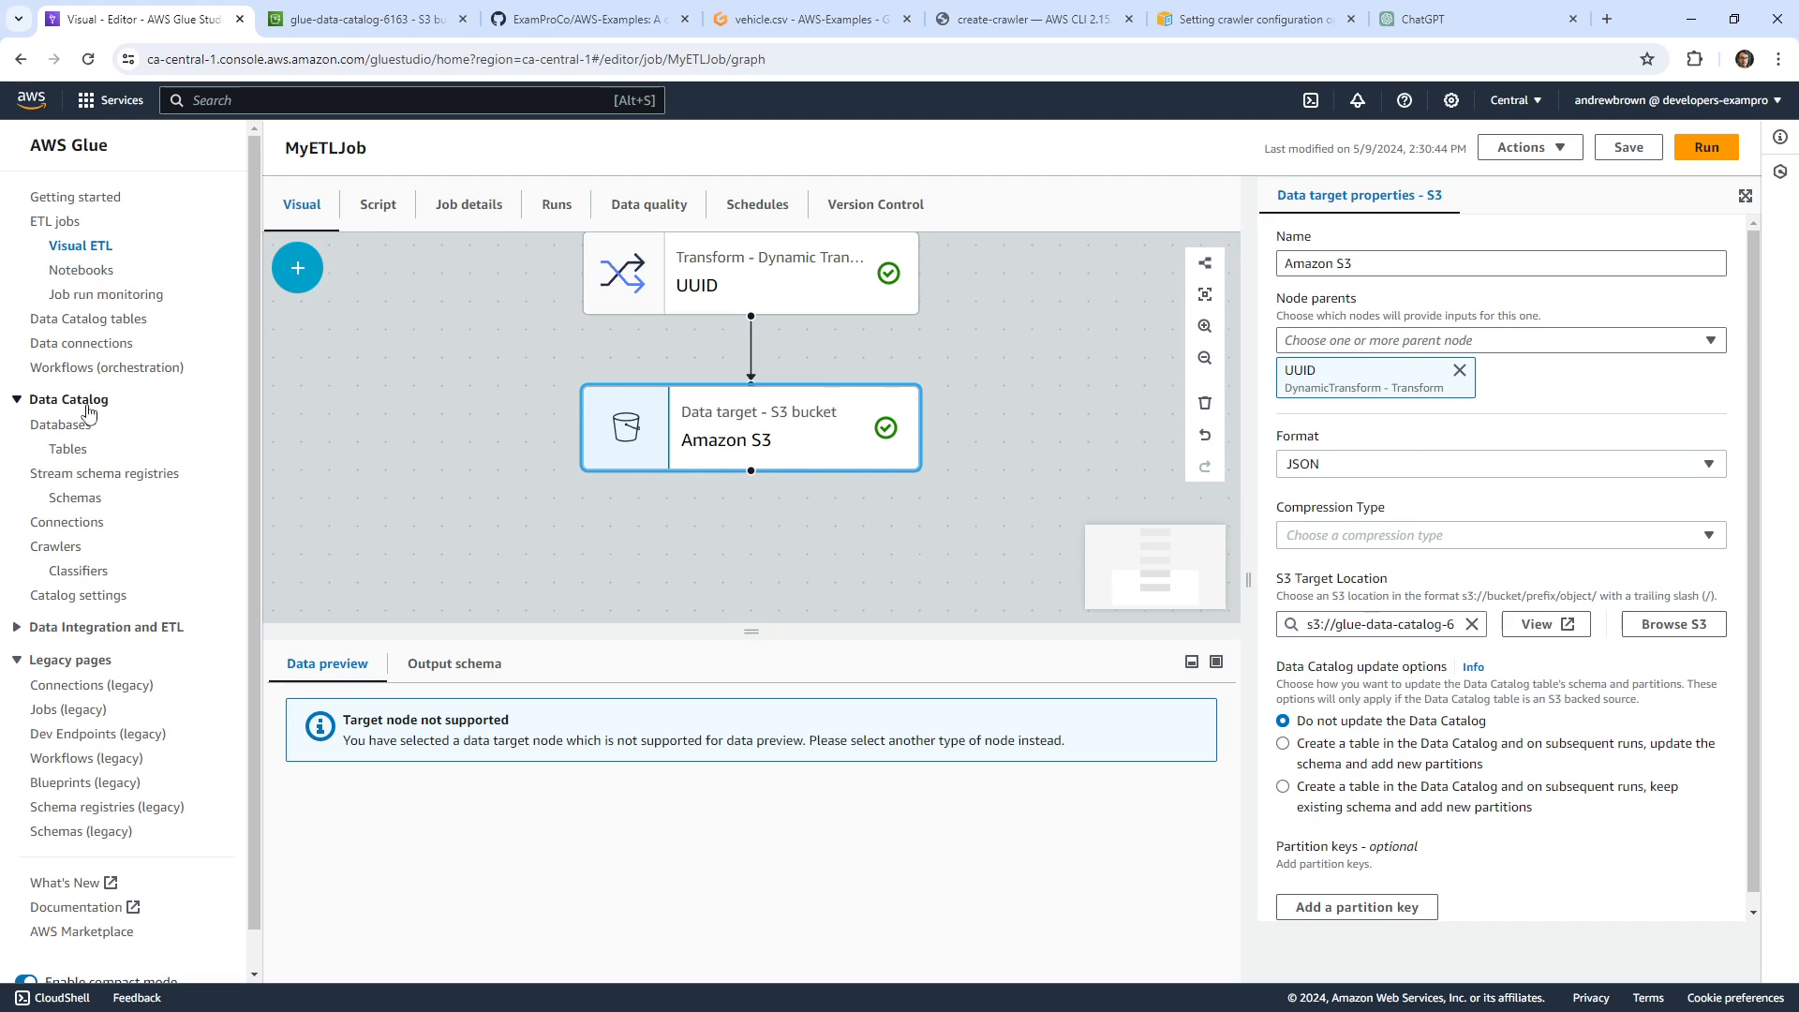
click(127, 294)
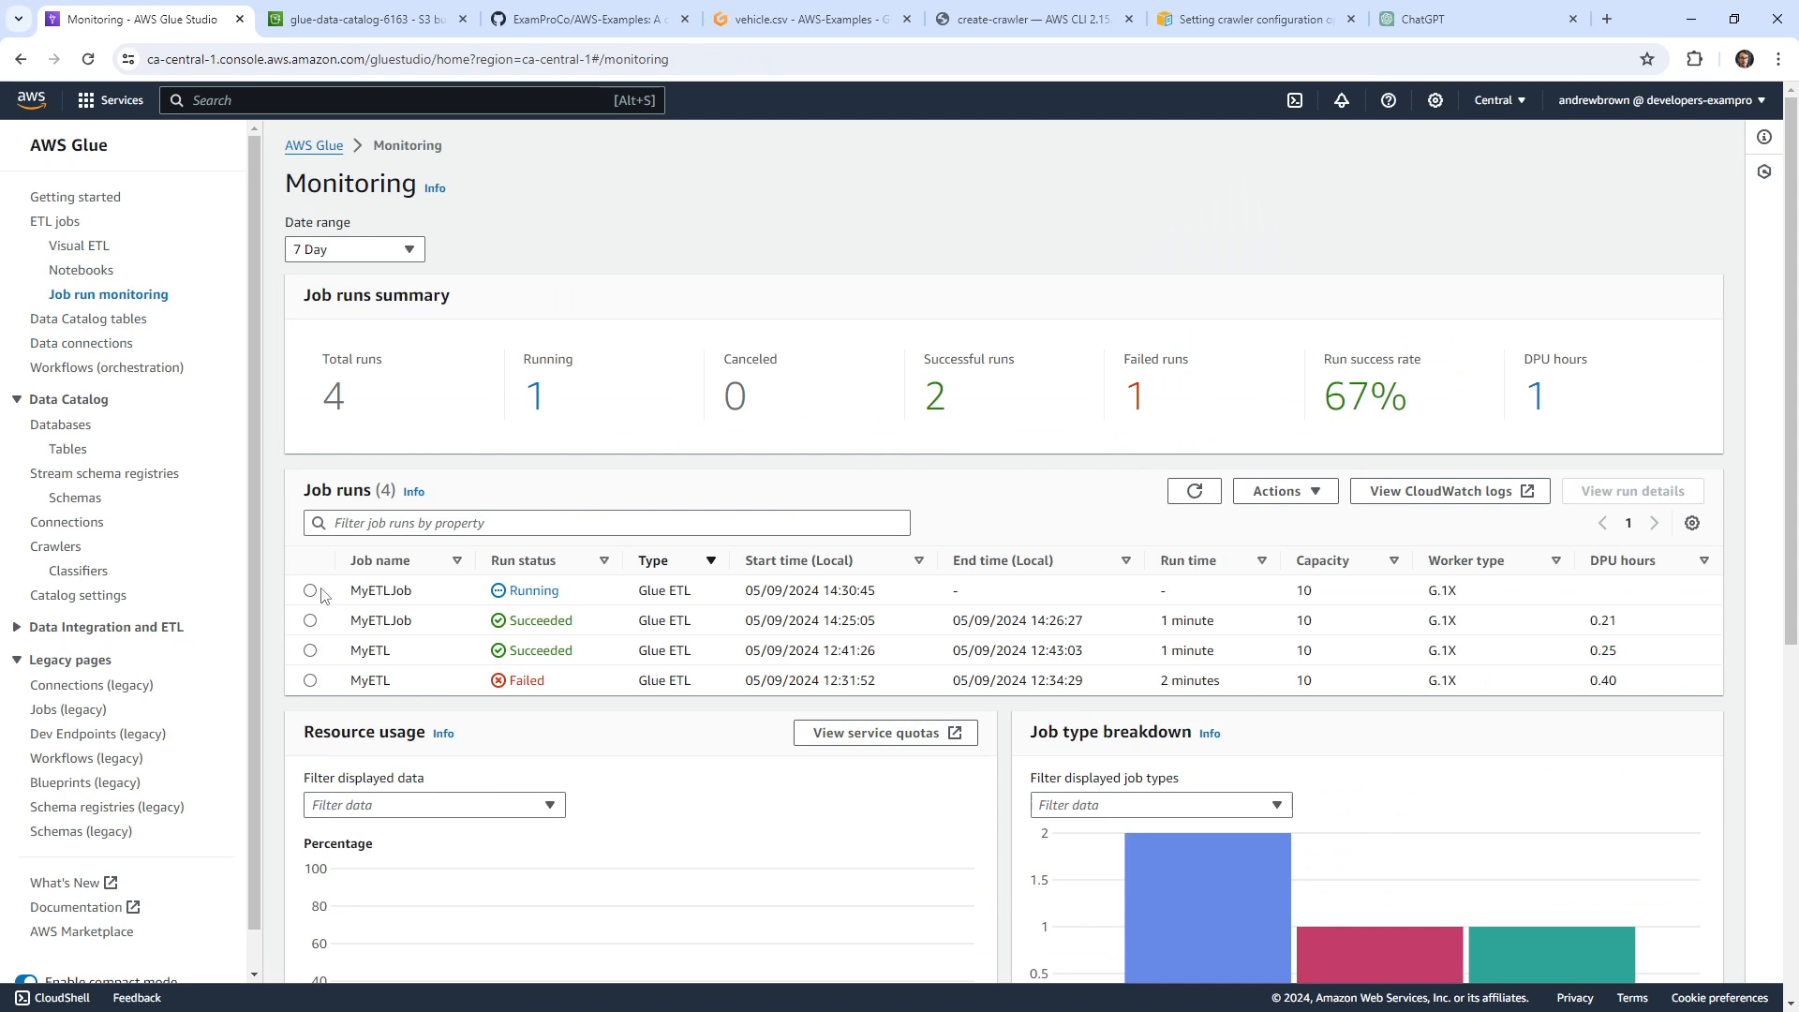
Open the details of the newest MyETLJob run and look through its run details, driver logs and input arguments.
click(322, 593)
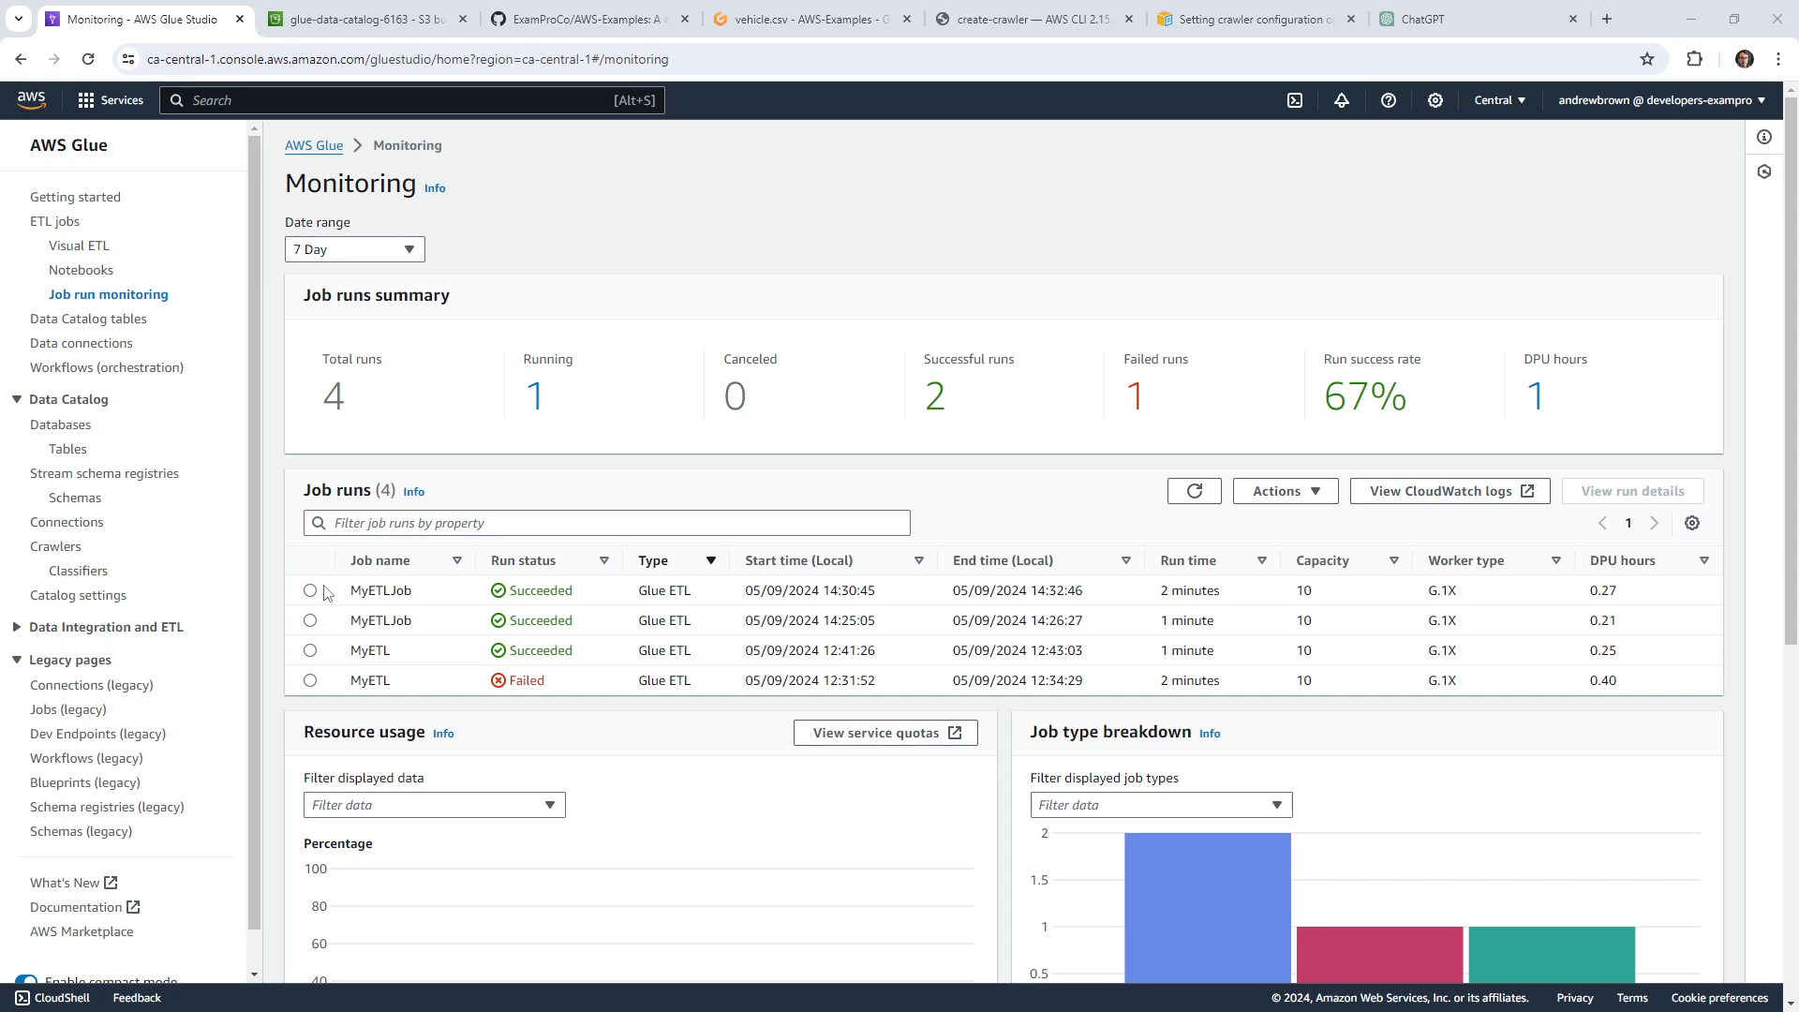
click(486, 594)
click(1594, 492)
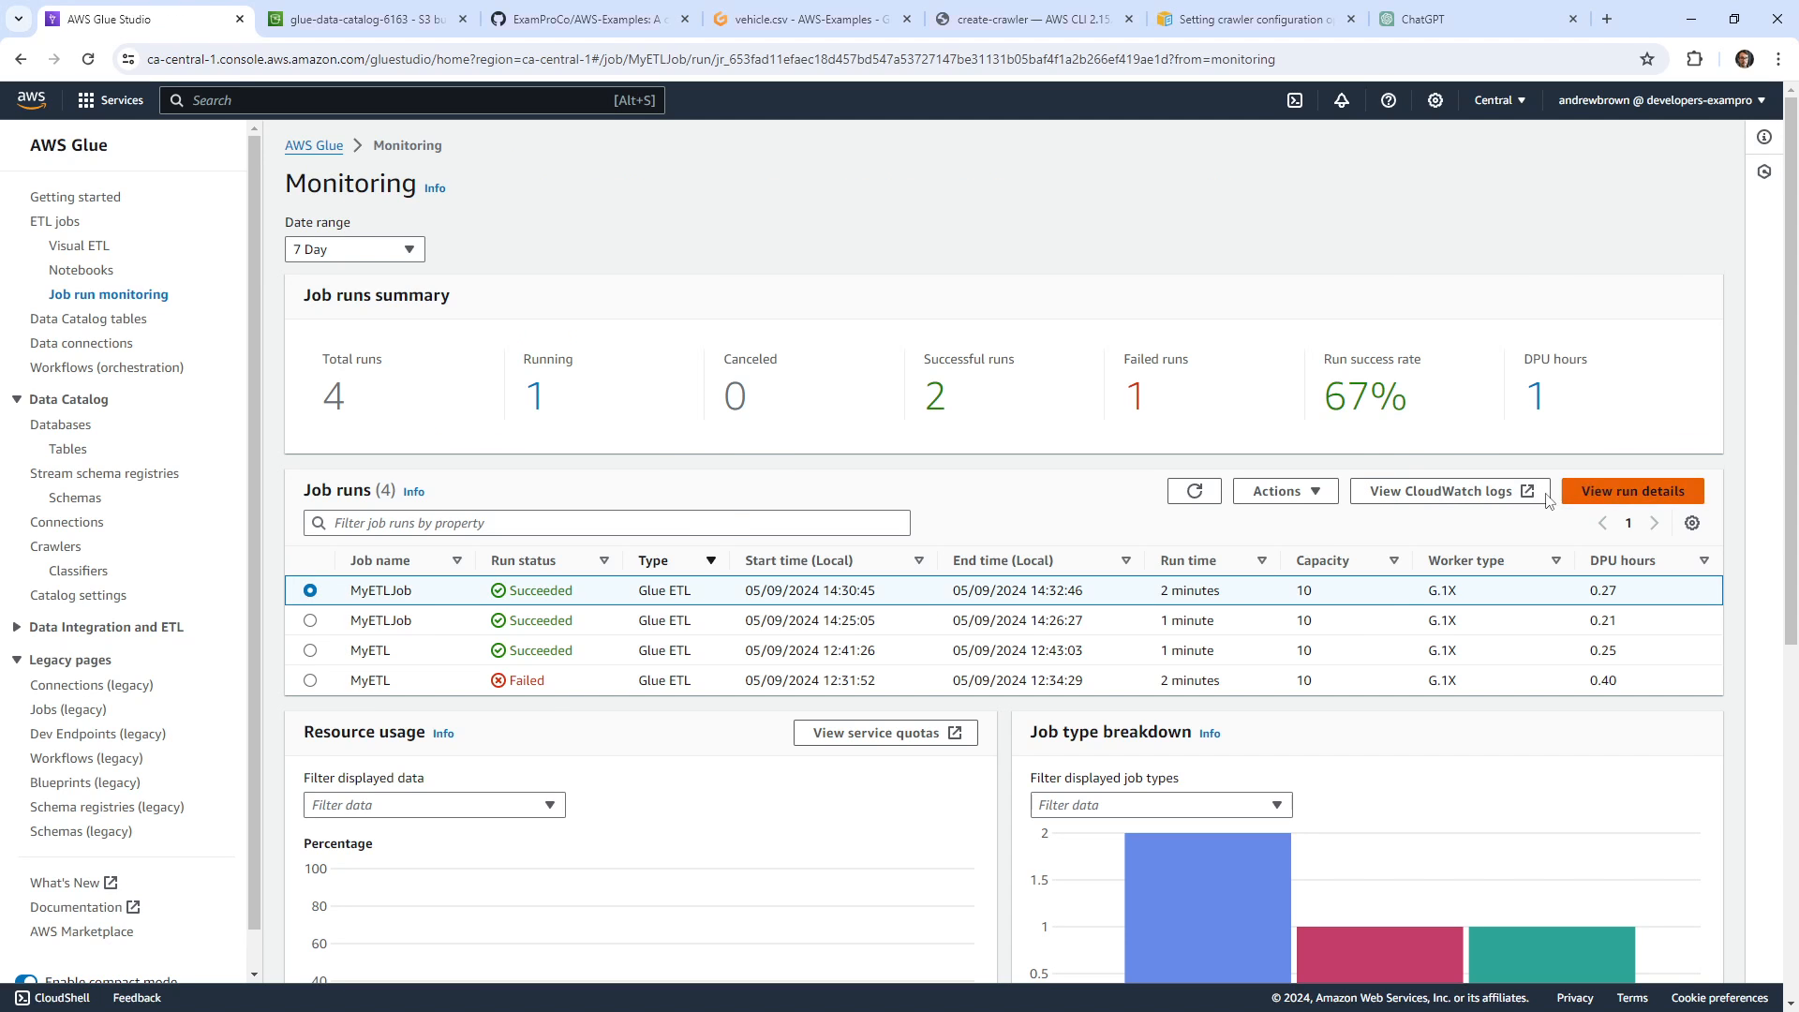
scroll(806, 481, down, 1)
scroll(807, 481, down, 8)
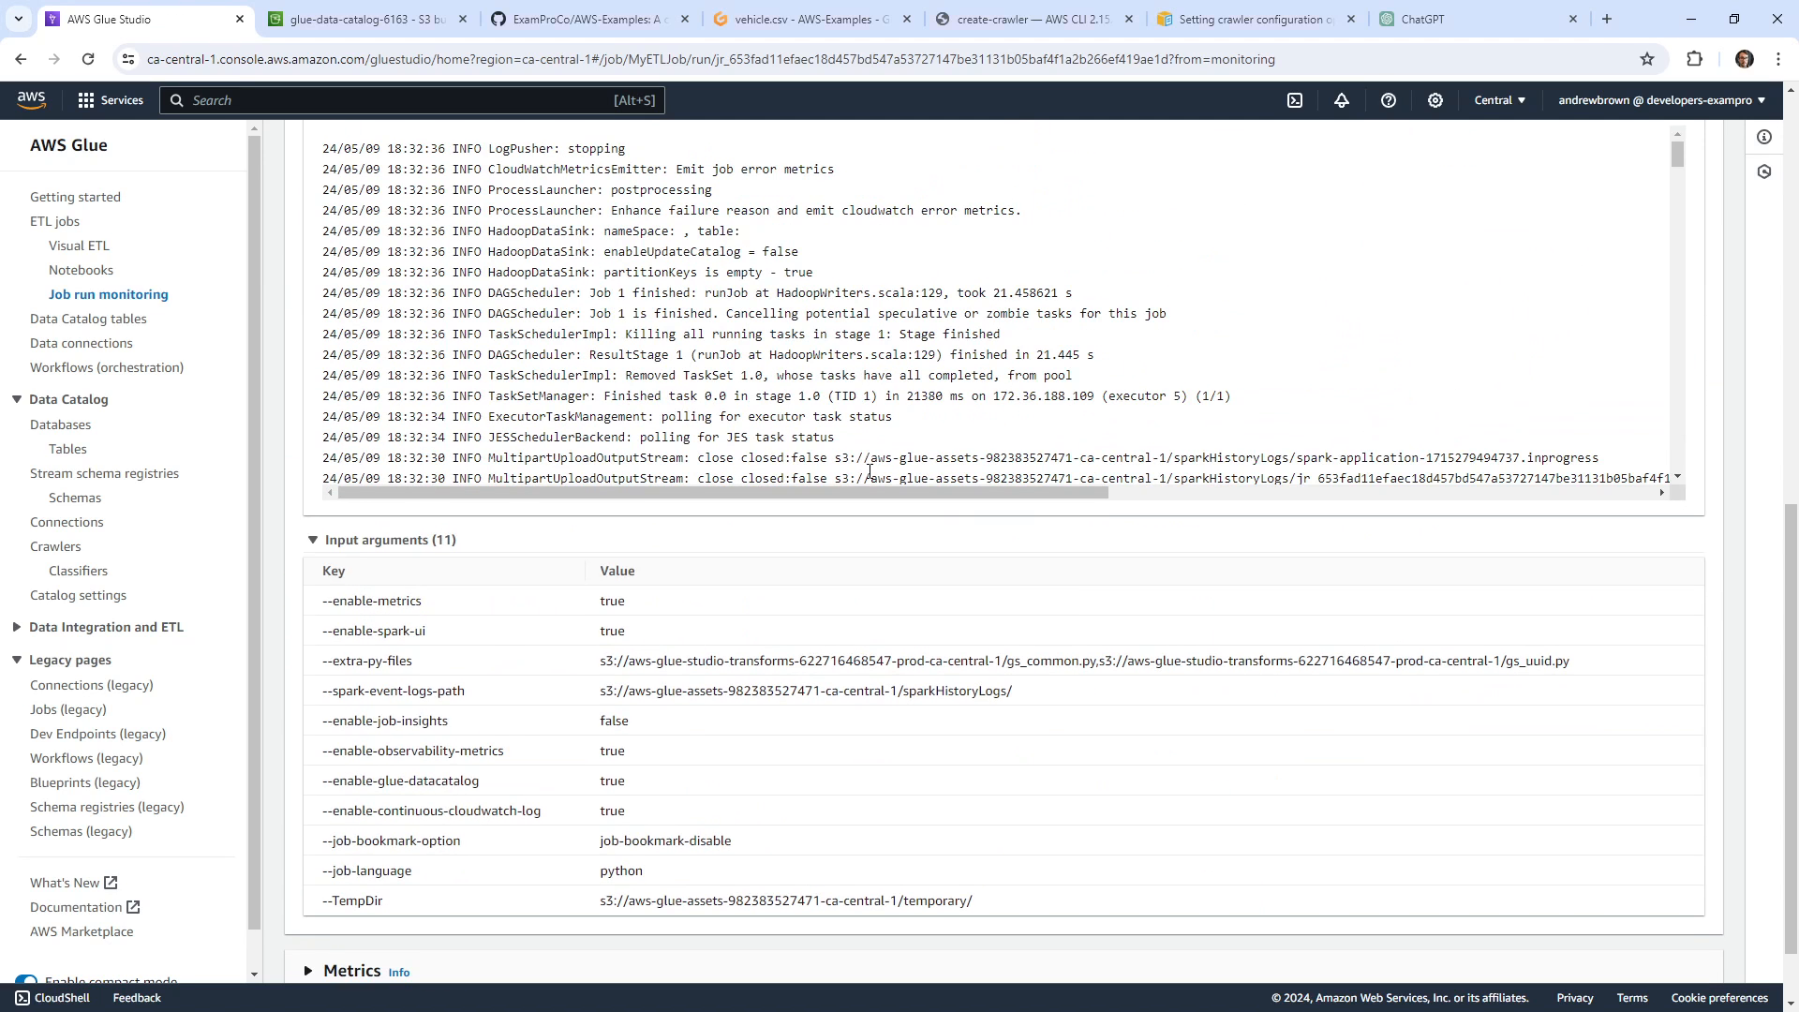
scroll(939, 653, down, 1)
scroll(942, 655, up, 10)
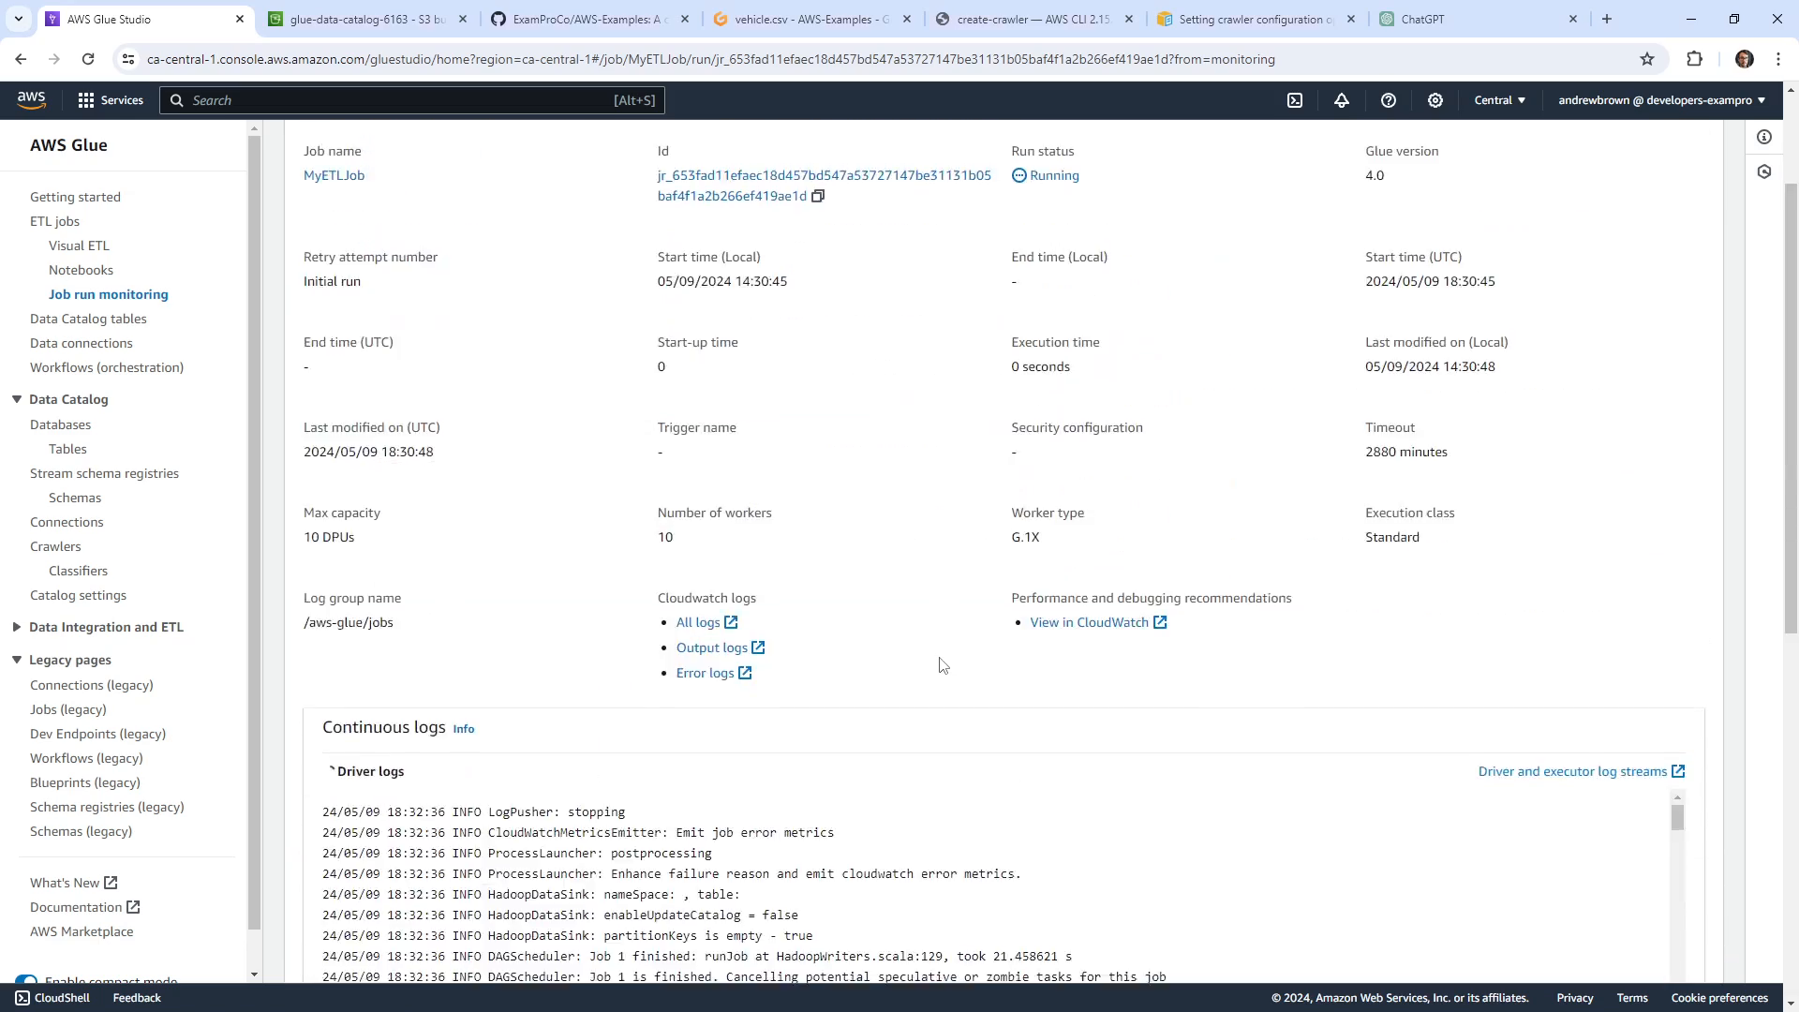
scroll(507, 774, down, 10)
Examine the run's metrics charts and the Spark UI section with its error details.
click(355, 887)
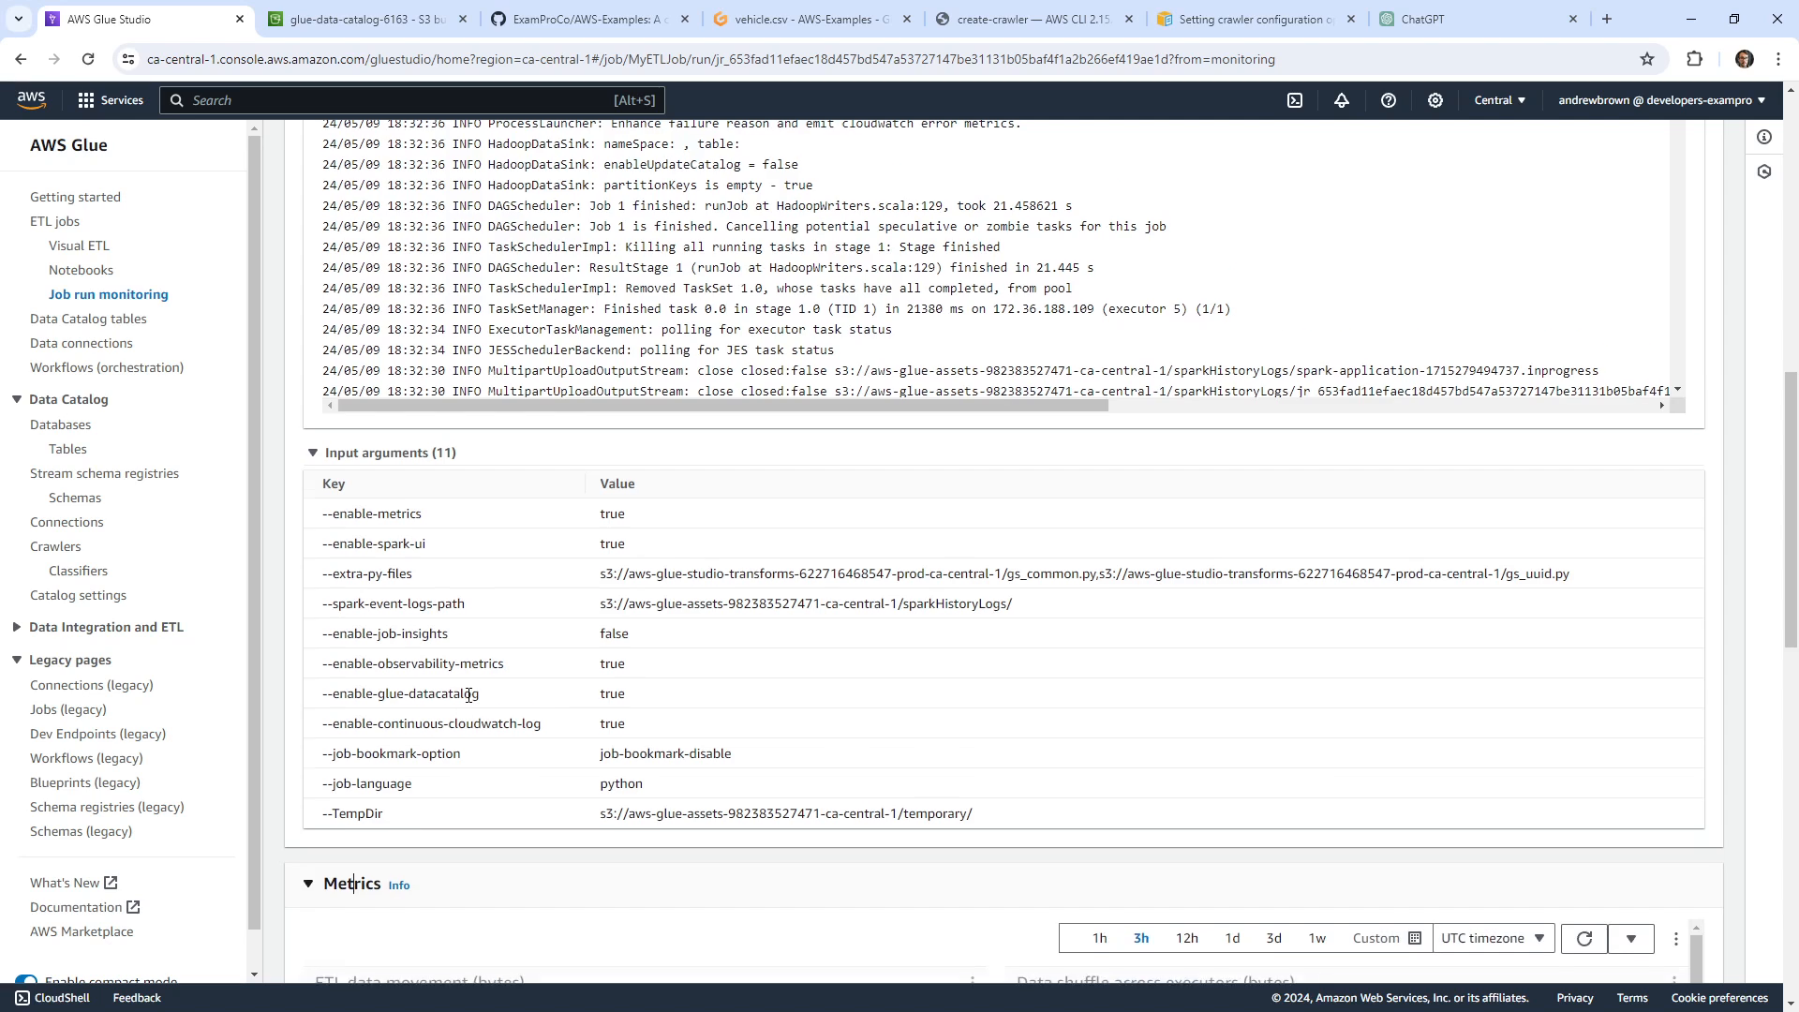
scroll(595, 671, down, 7)
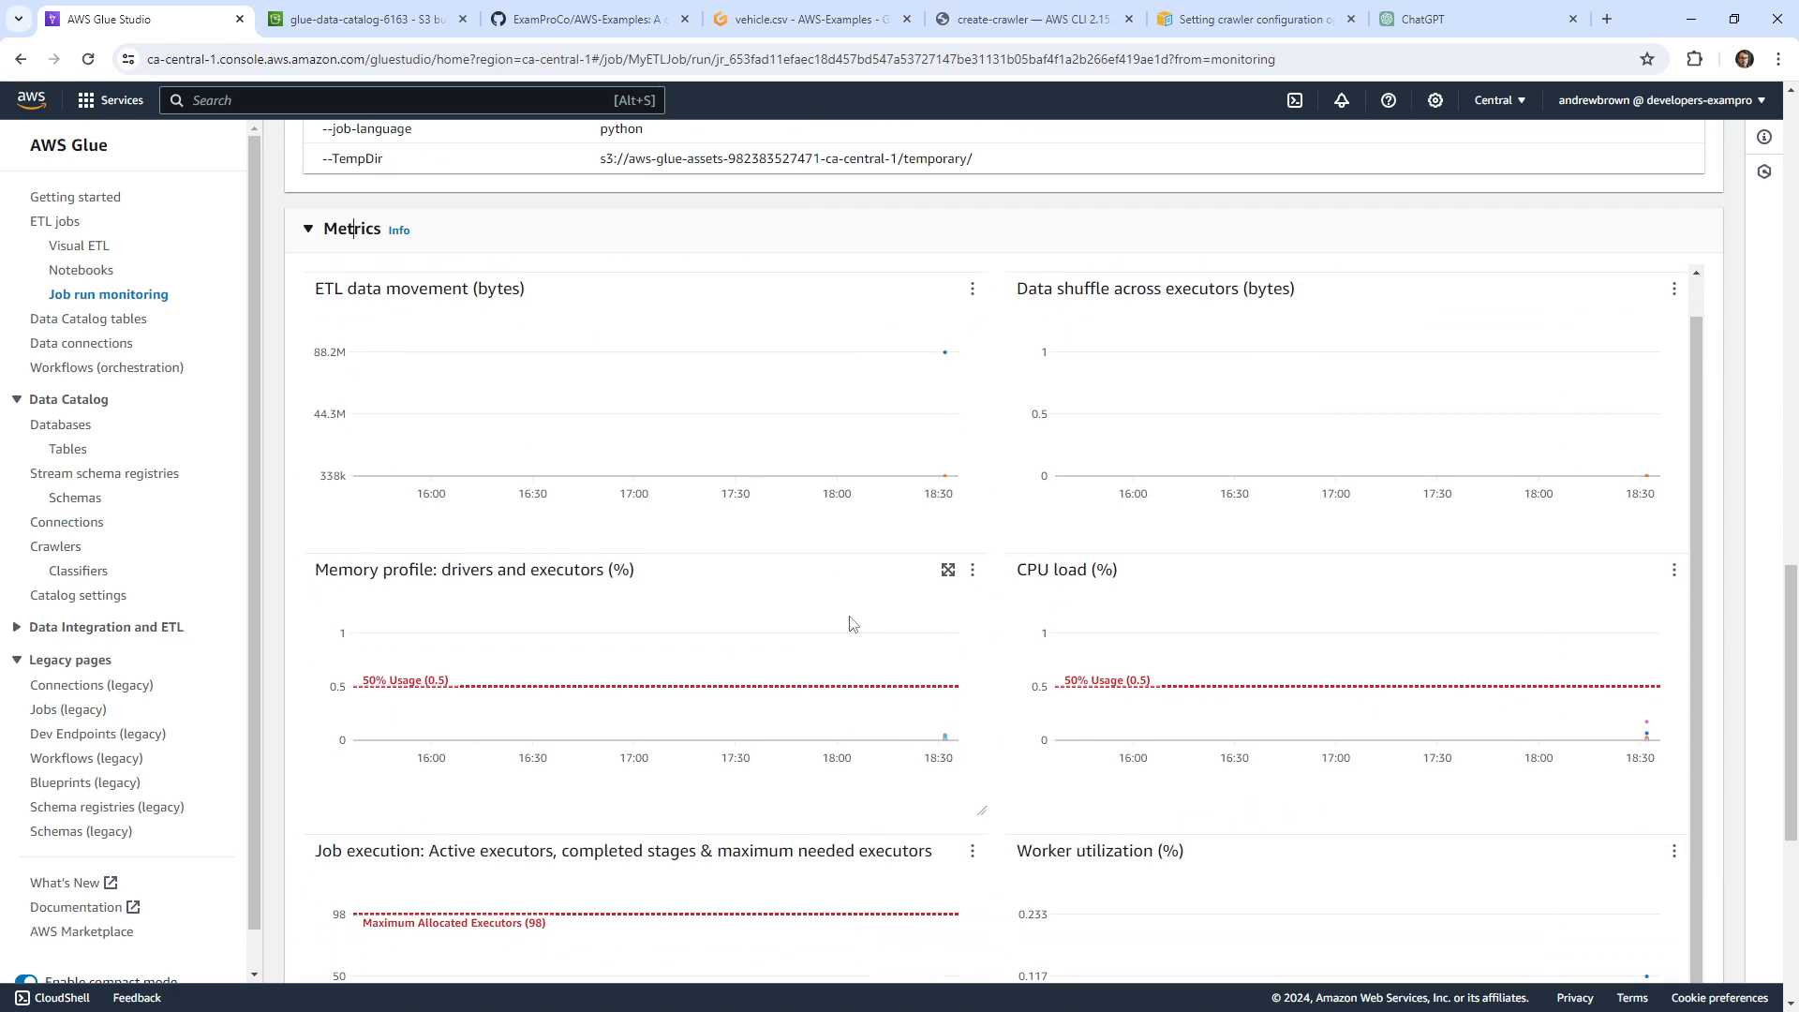
scroll(503, 815, down, 6)
scroll(468, 694, down, 7)
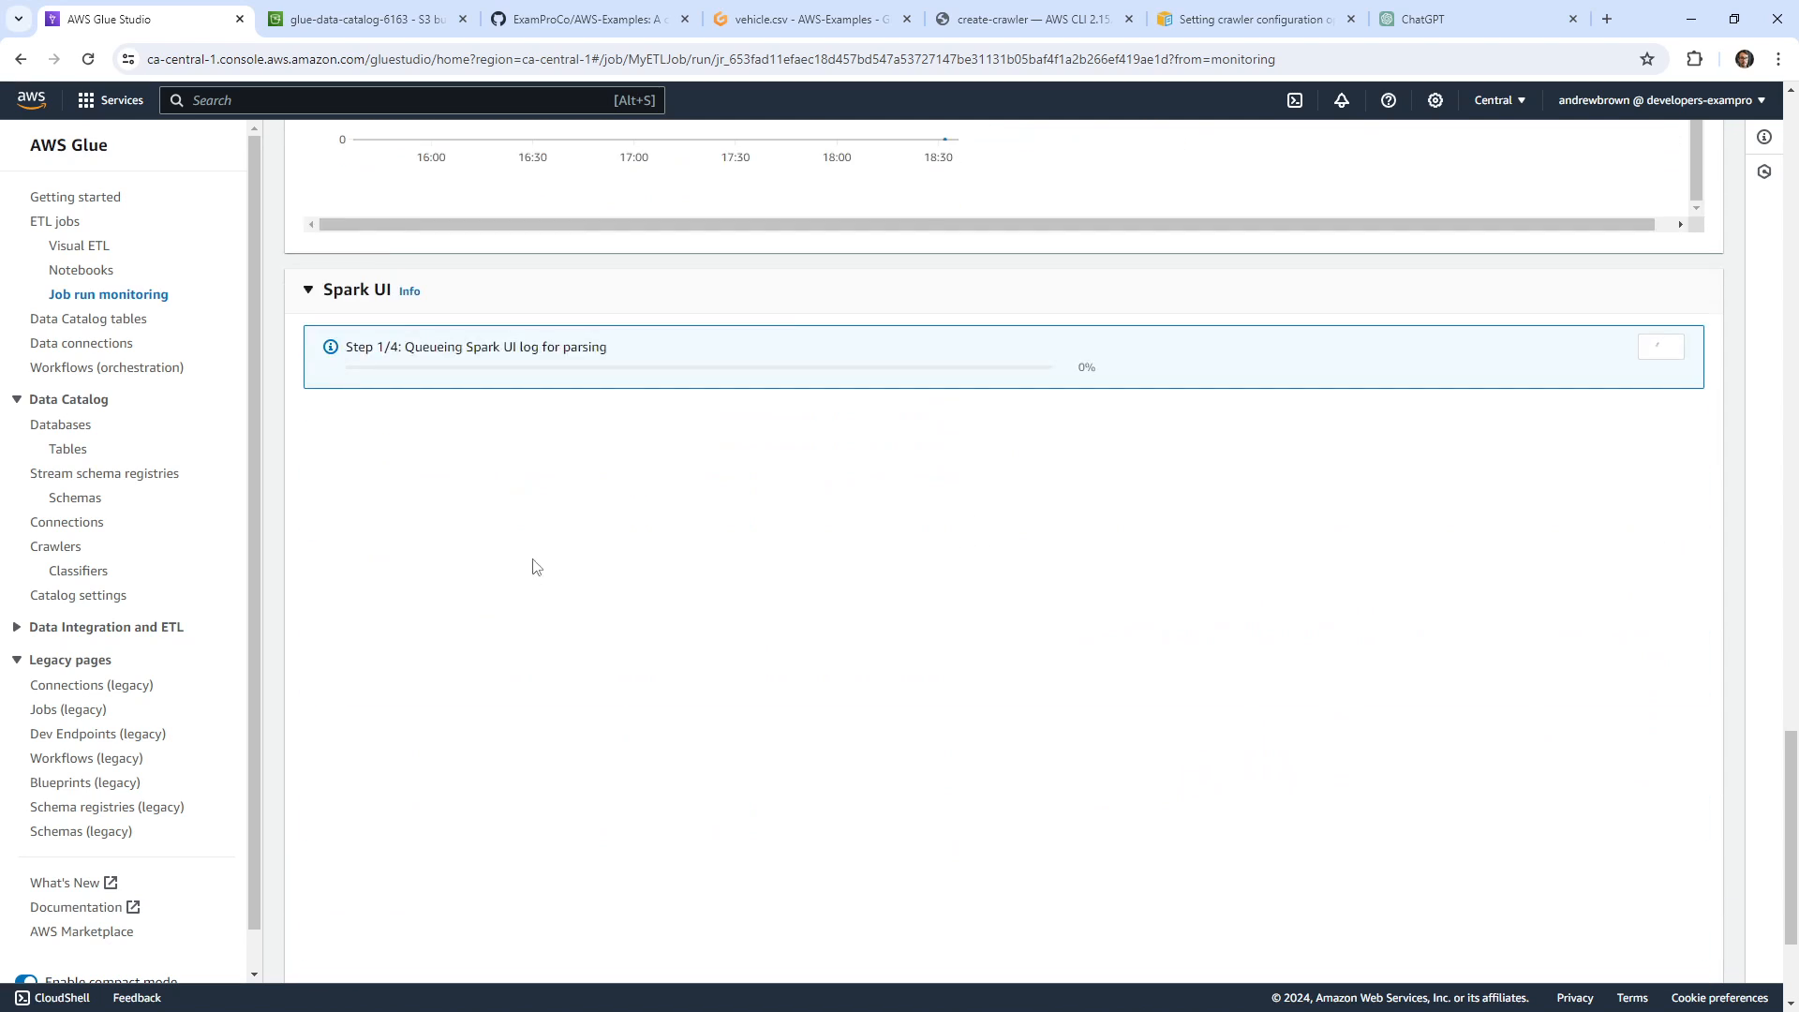
scroll(547, 534, down, 2)
scroll(549, 538, up, 2)
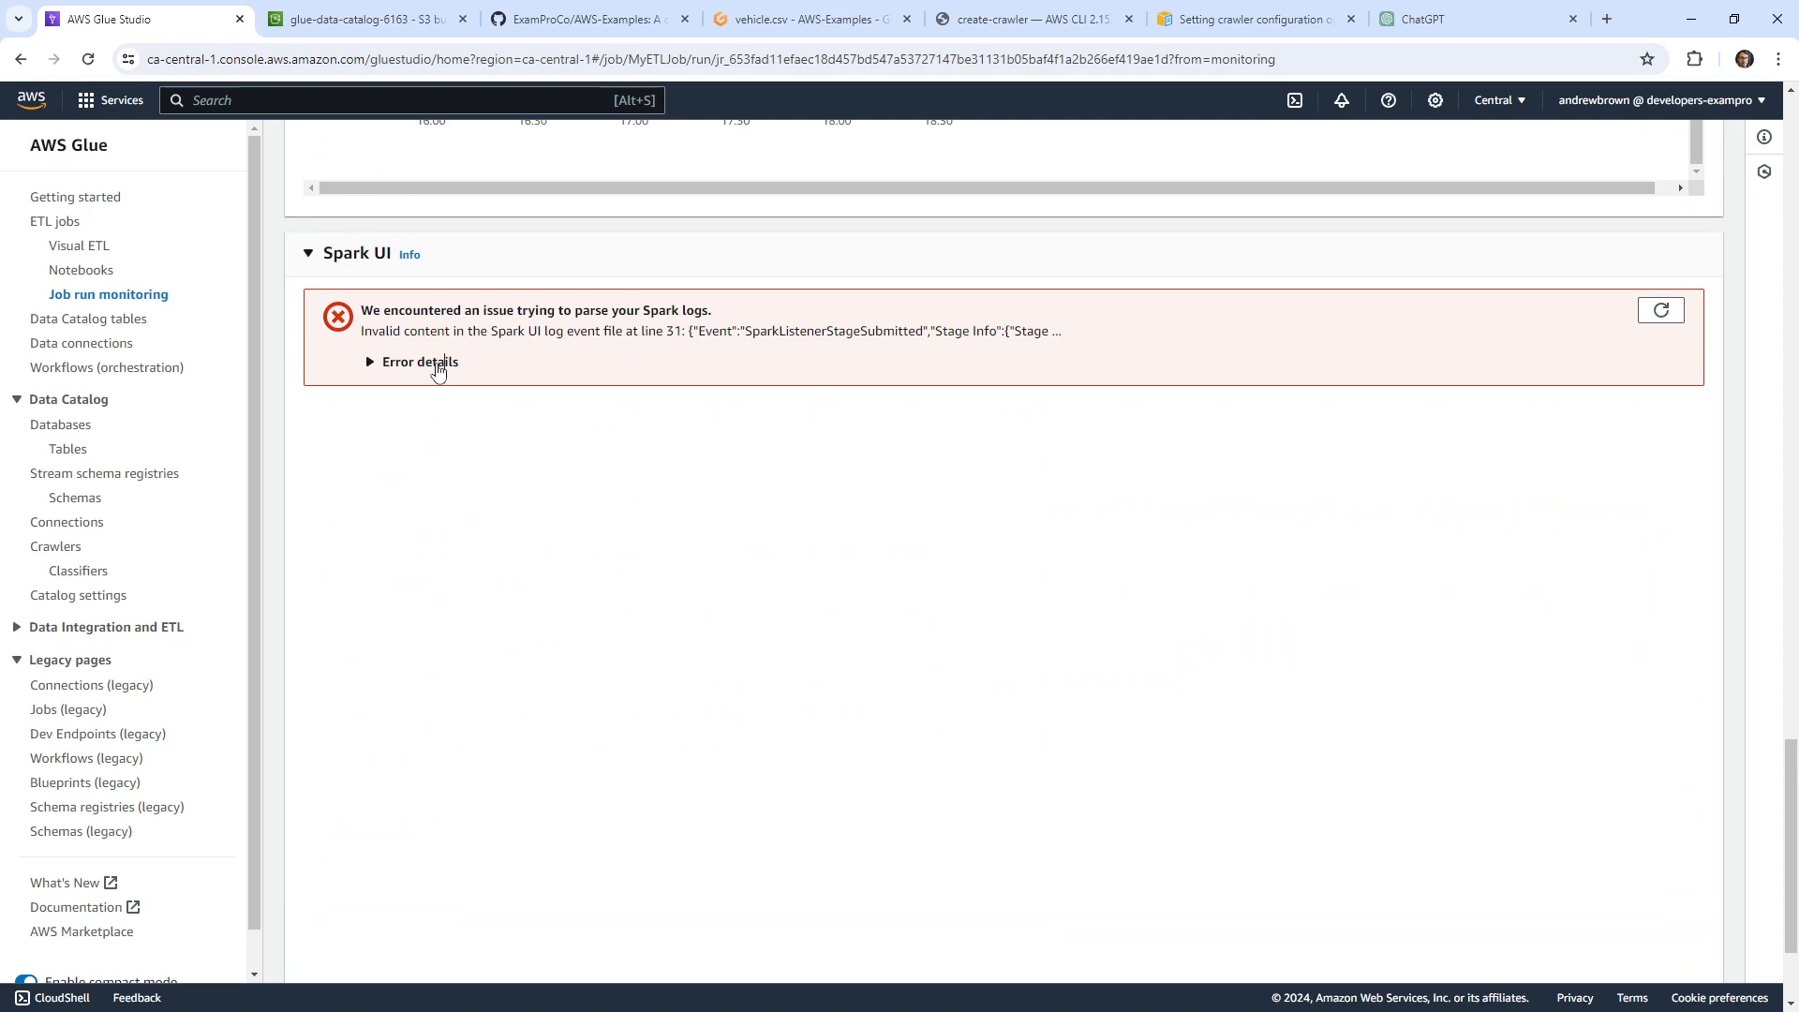
click(435, 365)
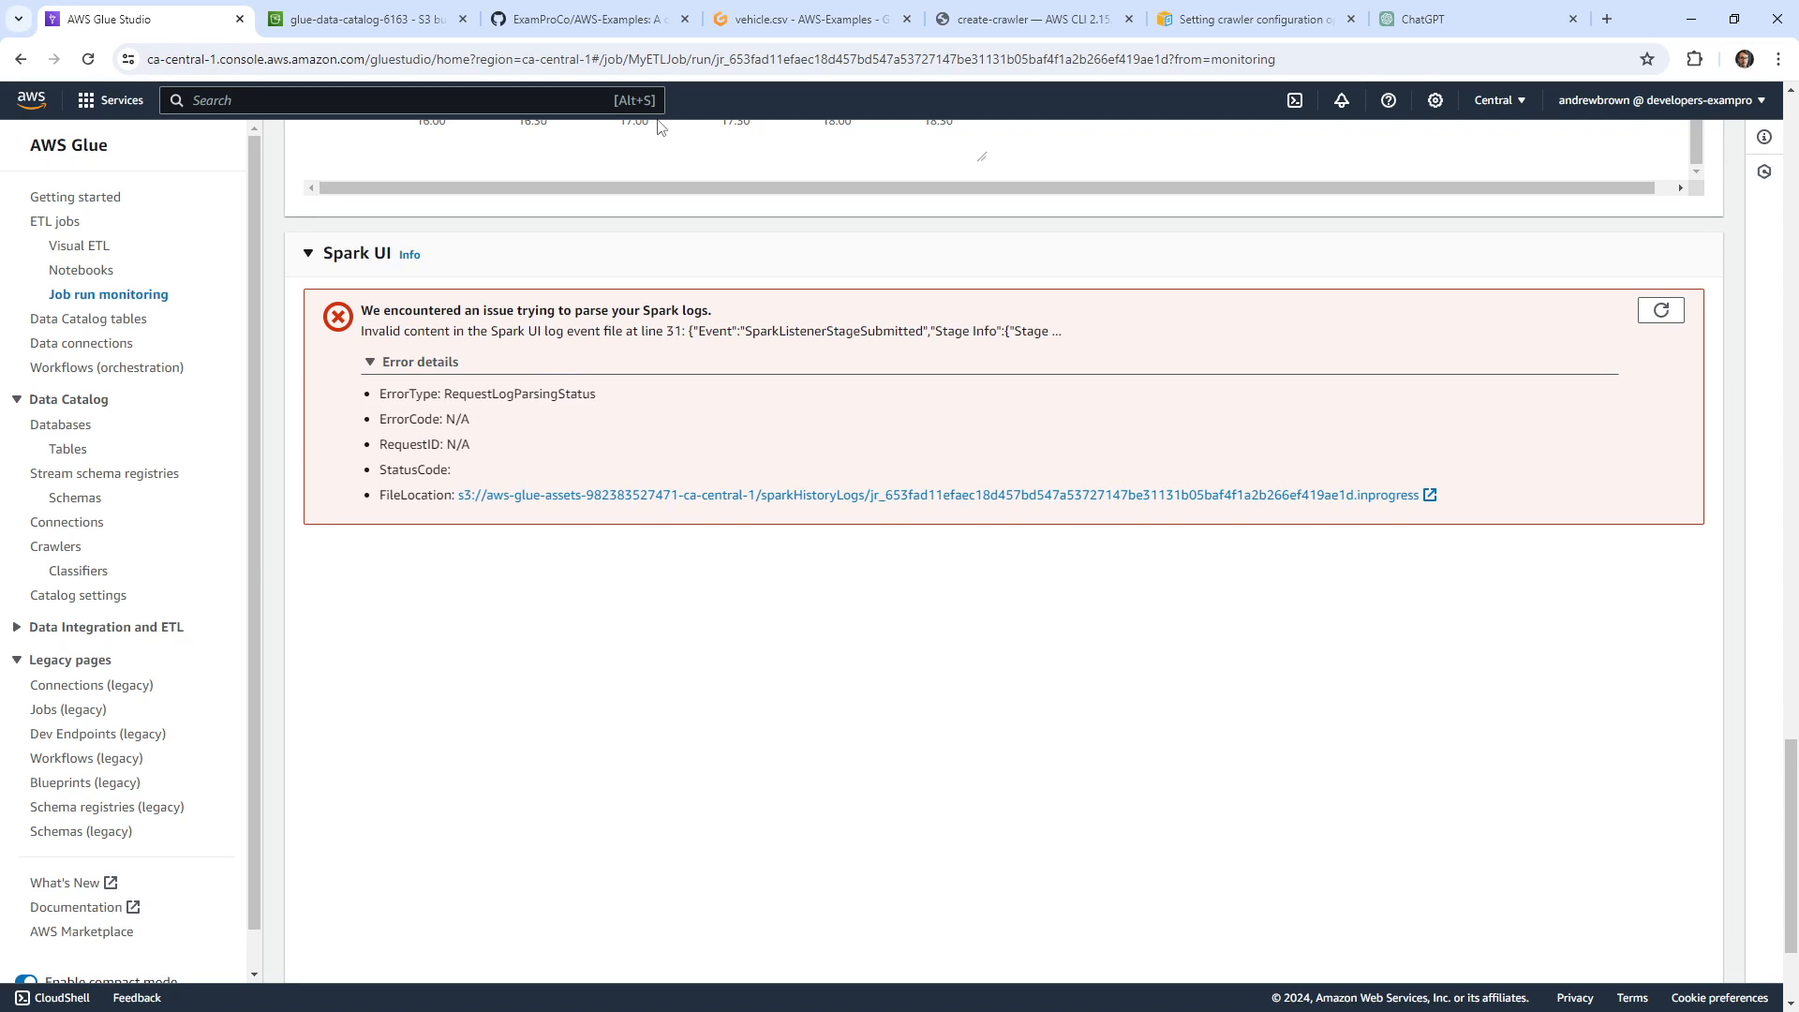
Return to the top of the job run details and reload the page.
scroll(551, 287, up, 20)
scroll(551, 286, up, 7)
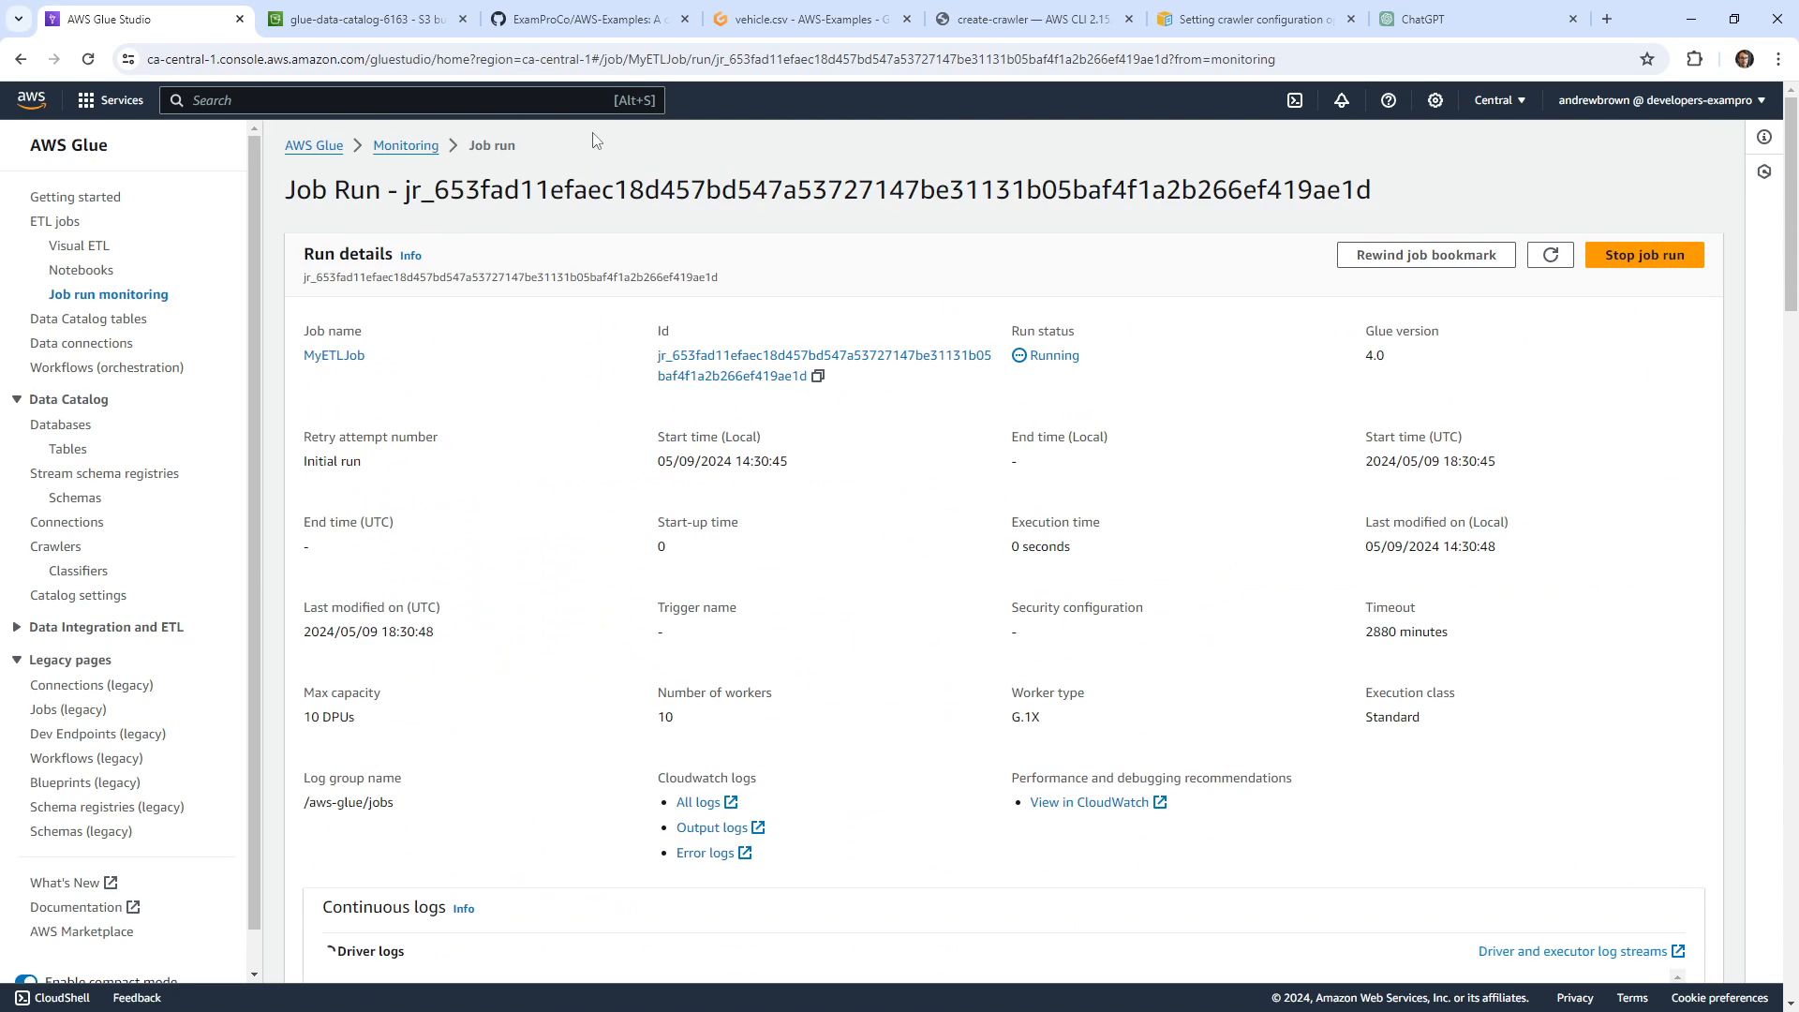
click(611, 73)
key(Return)
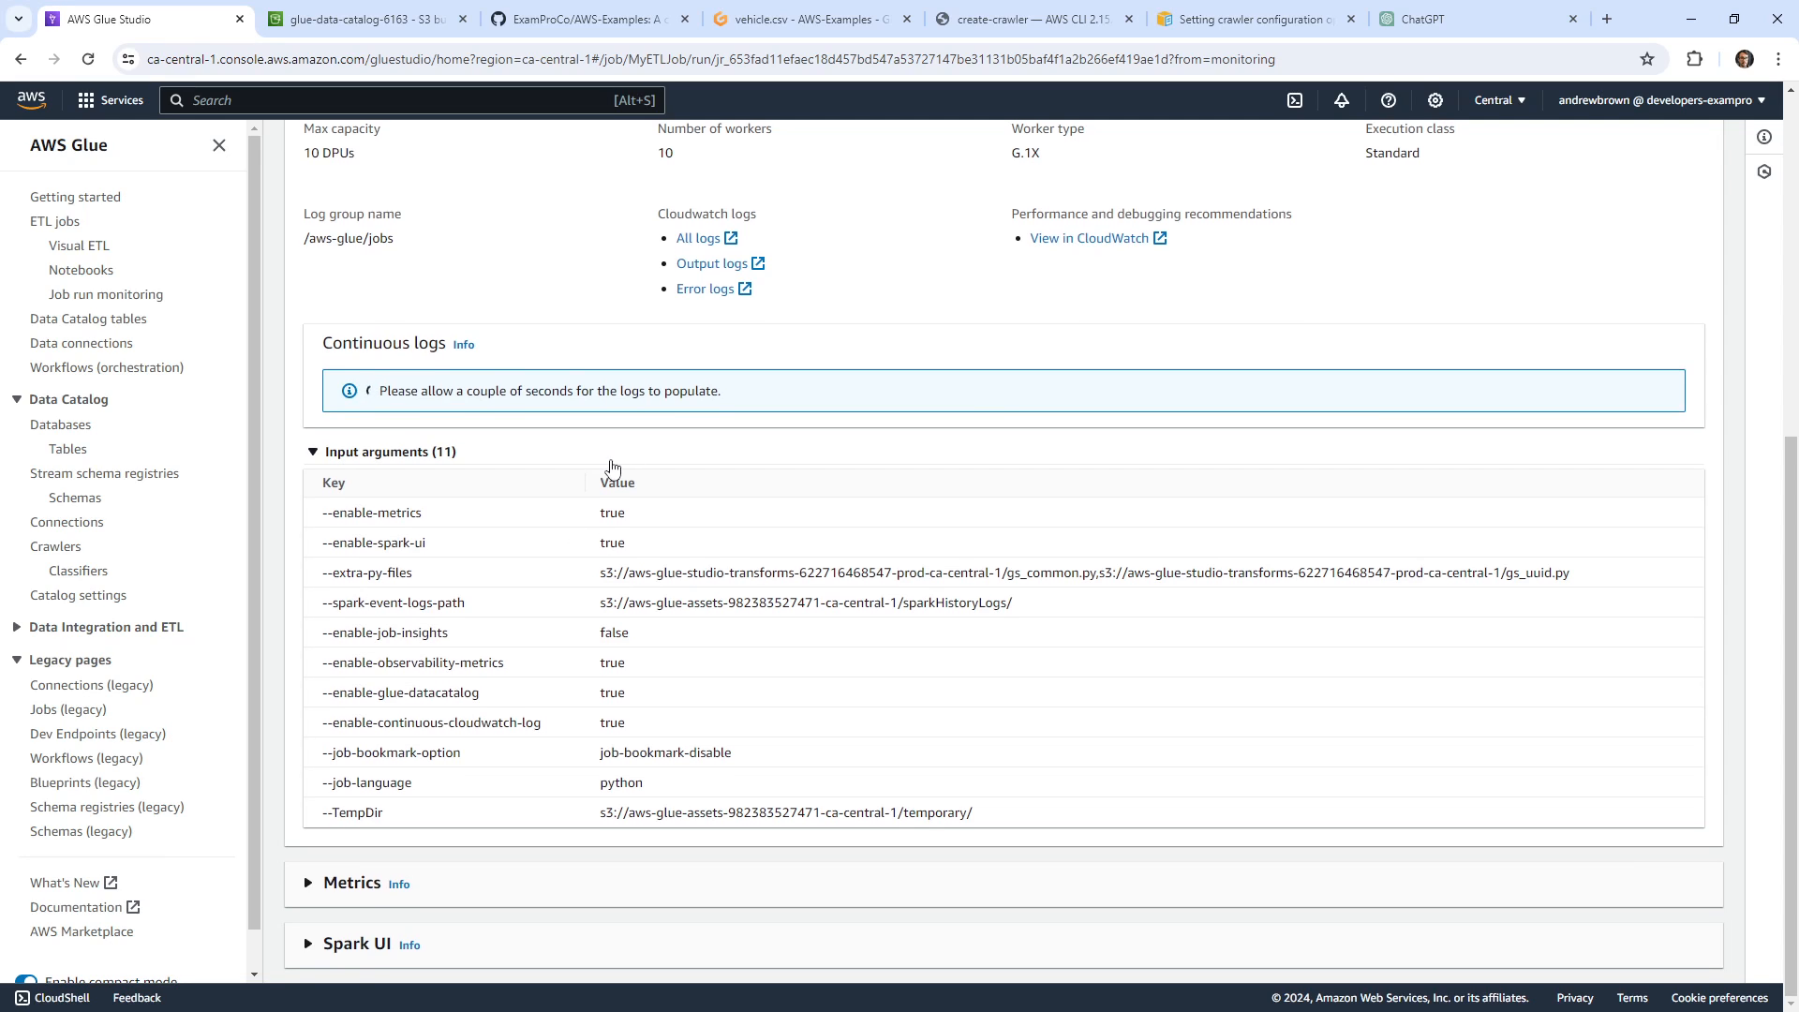
Expand the Spark UI for the run and examine the event timeline of executors and jobs.
click(310, 945)
scroll(441, 715, down, 5)
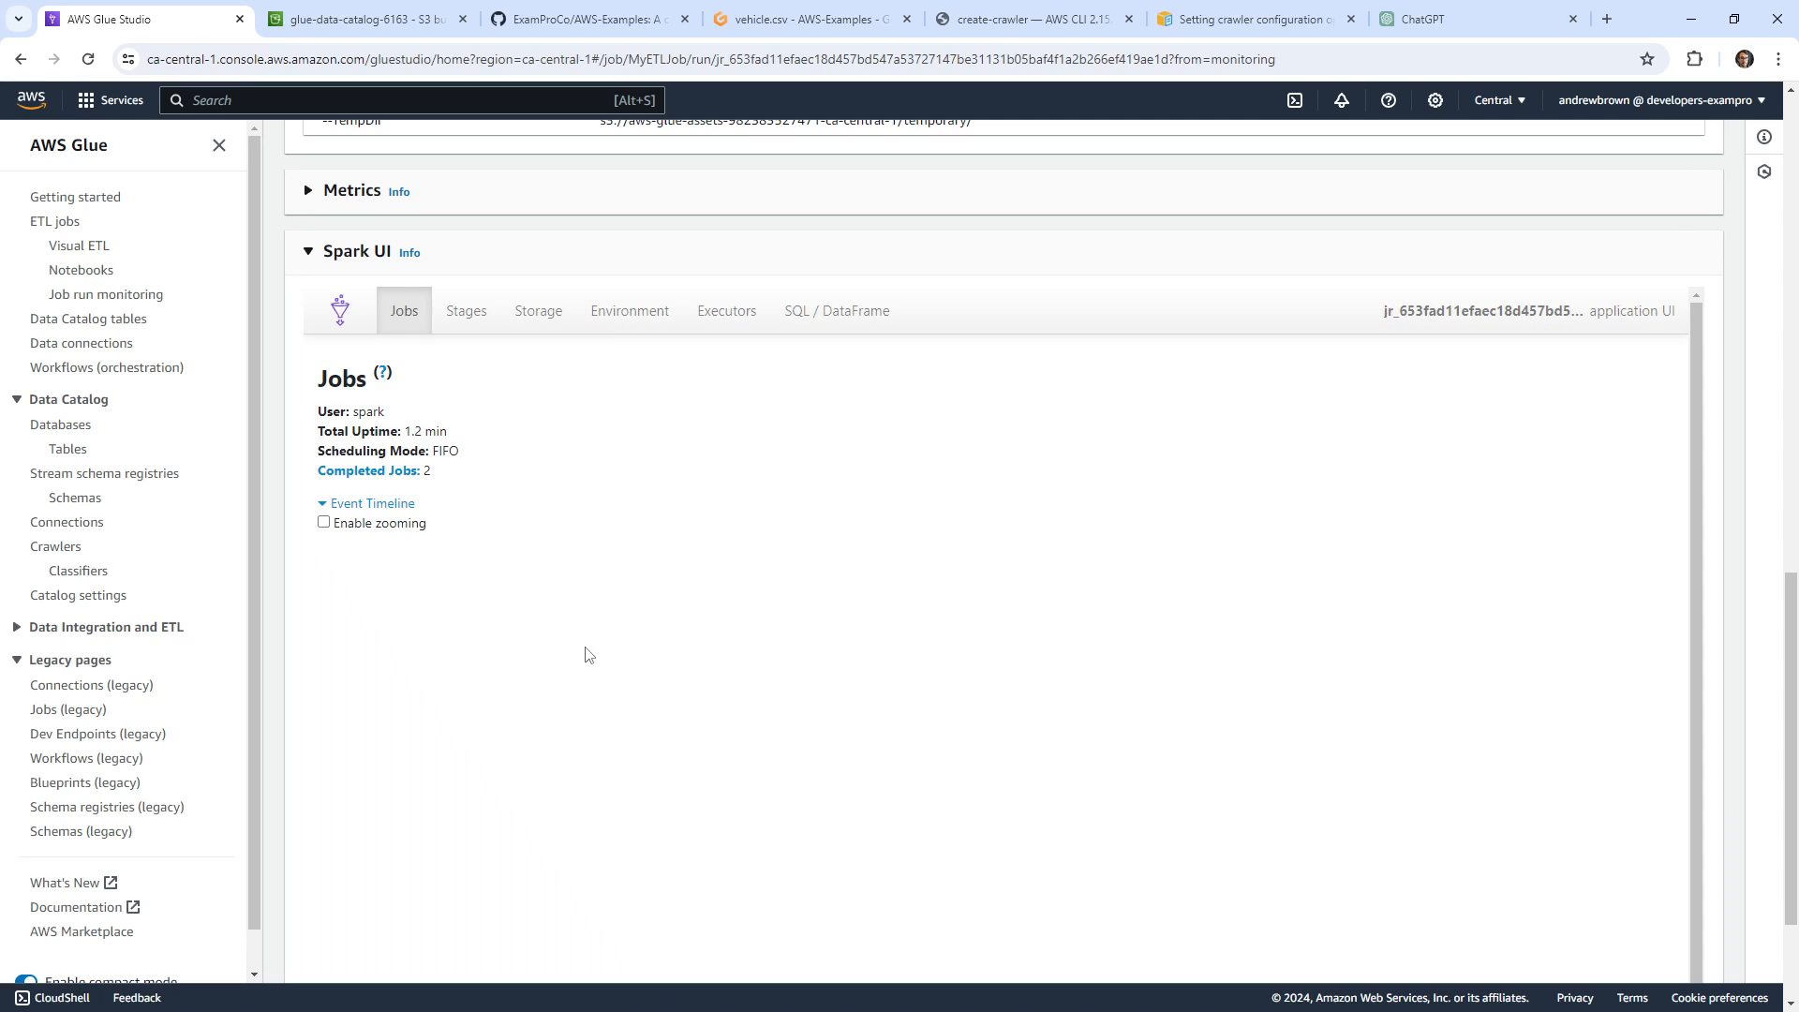
drag(846, 499, 851, 419)
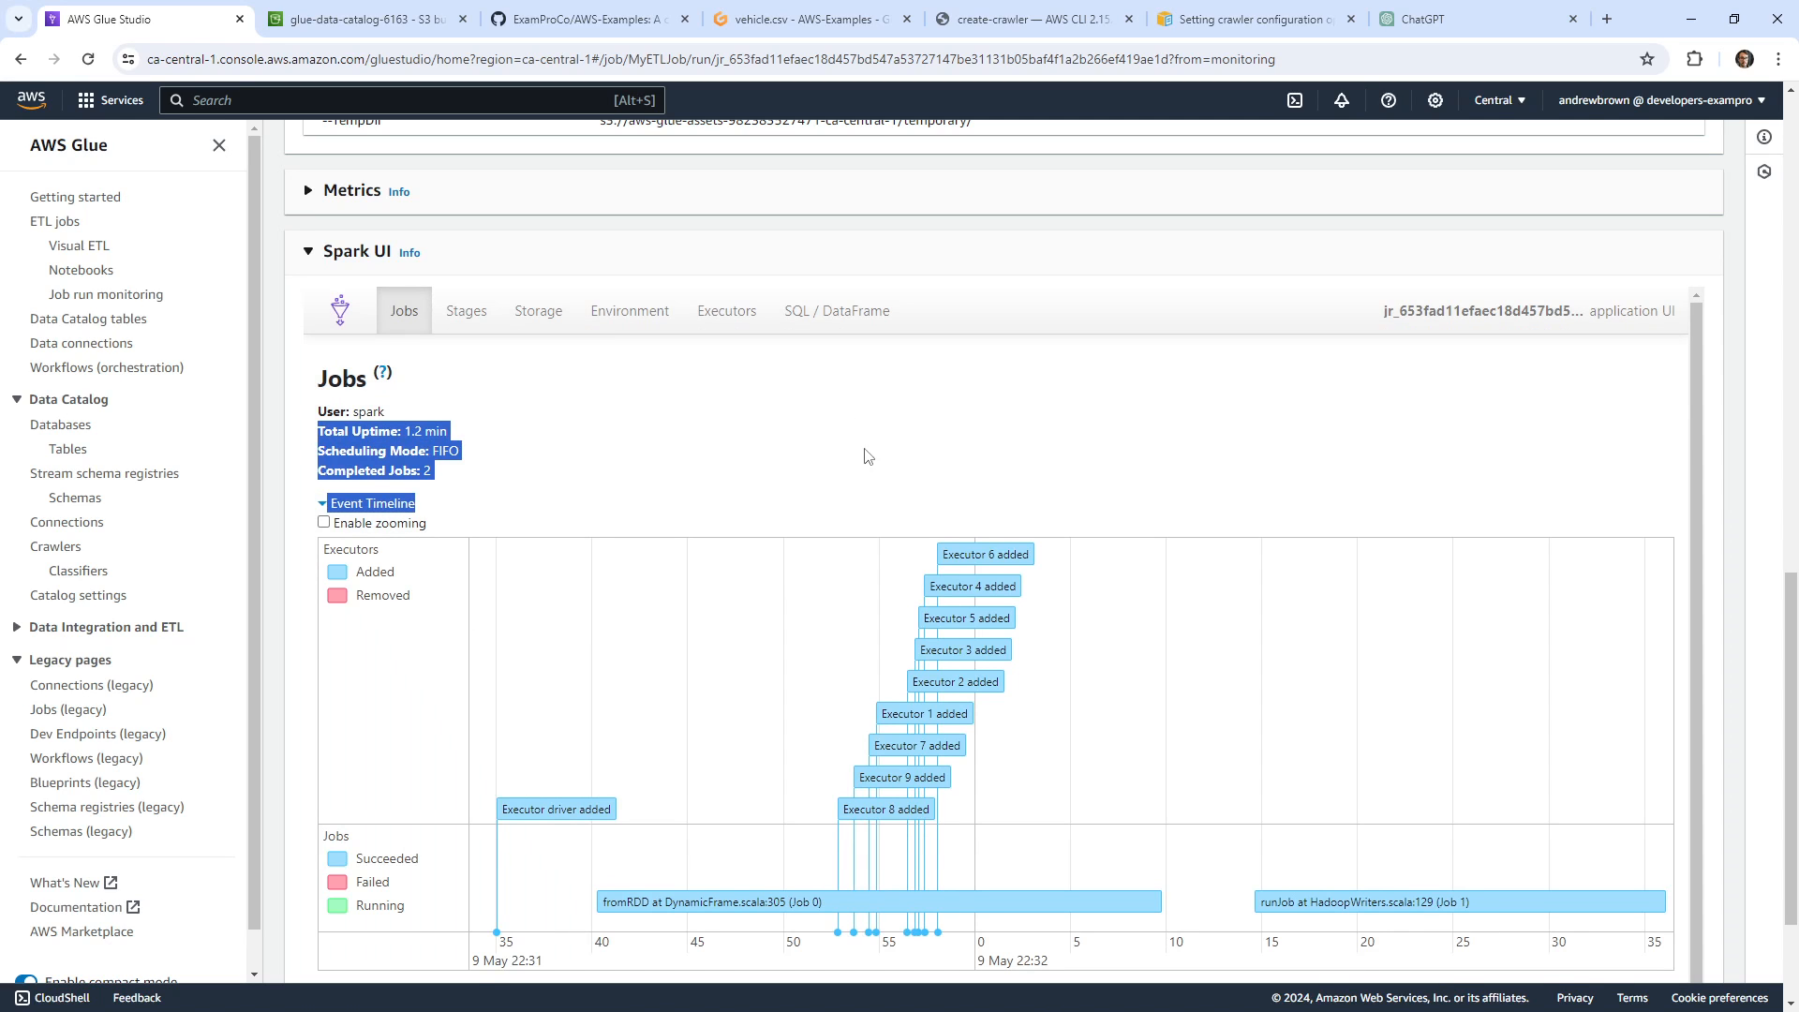
scroll(867, 457, down, 1)
drag(1161, 669, 1029, 616)
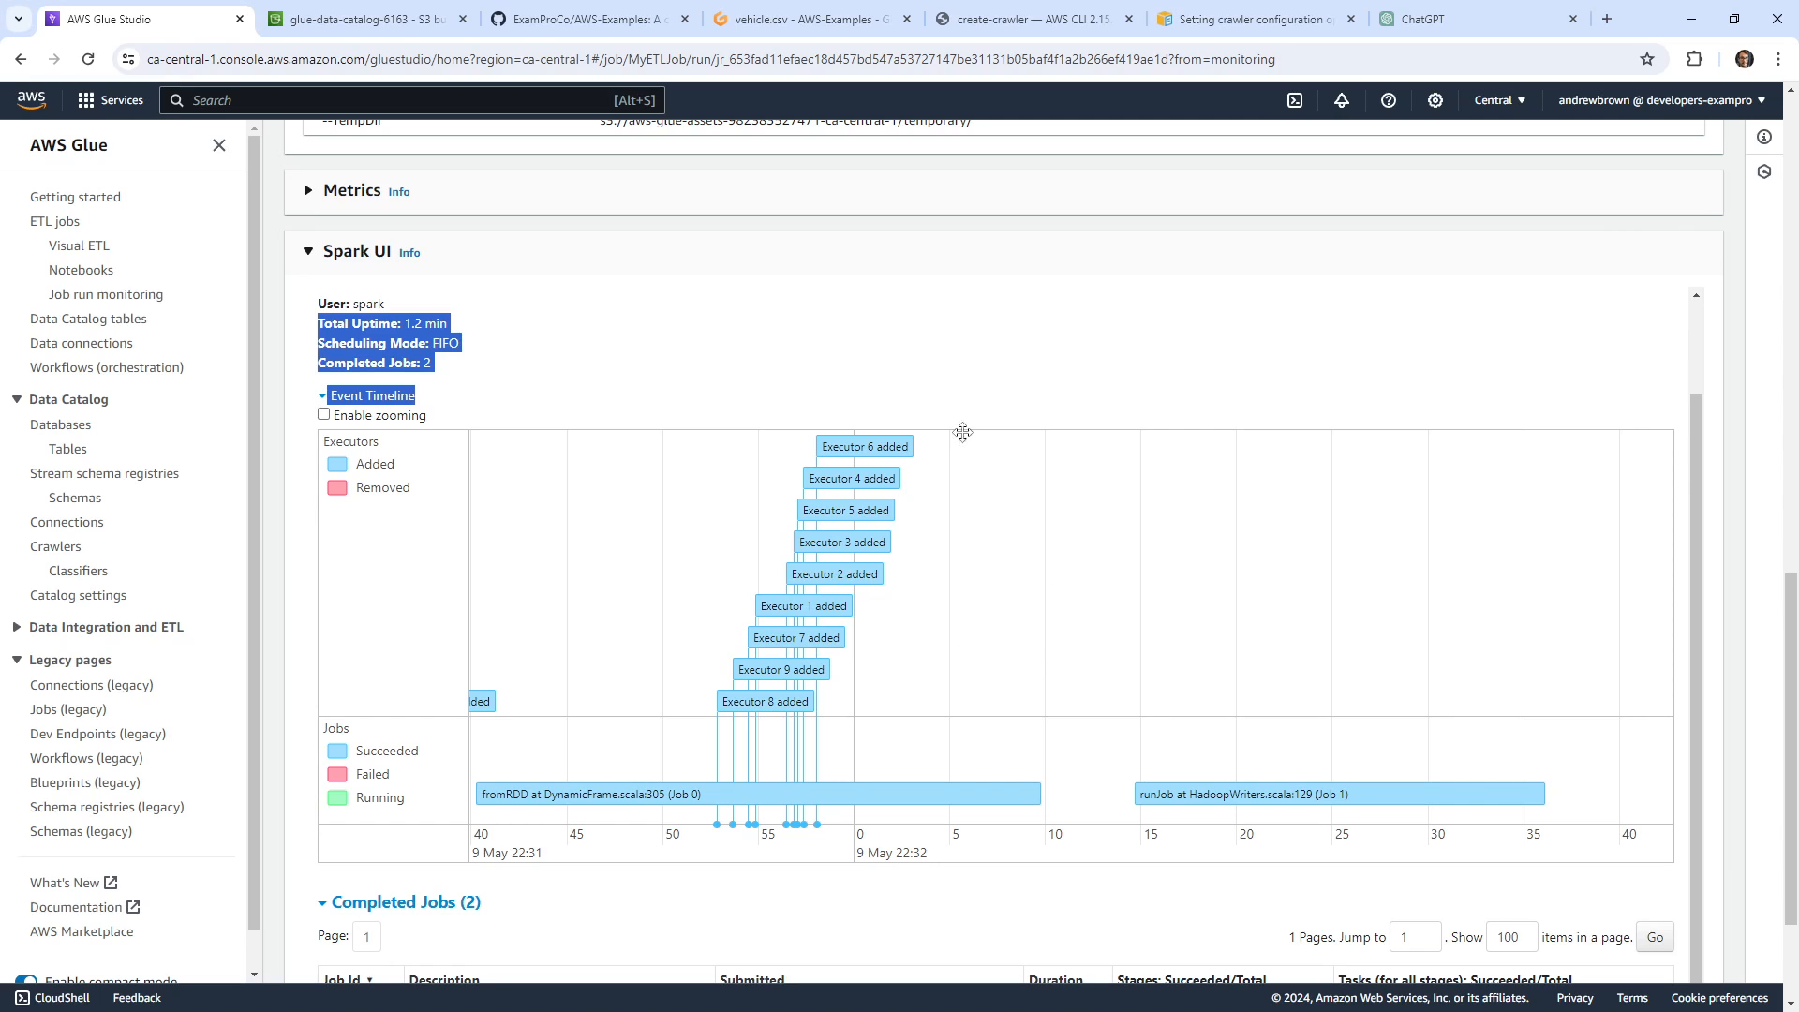
Examine the run's completed Spark jobs, then its stages, storage, environment, executors and SQL / DataFrame information.
scroll(1720, 520, down, 2)
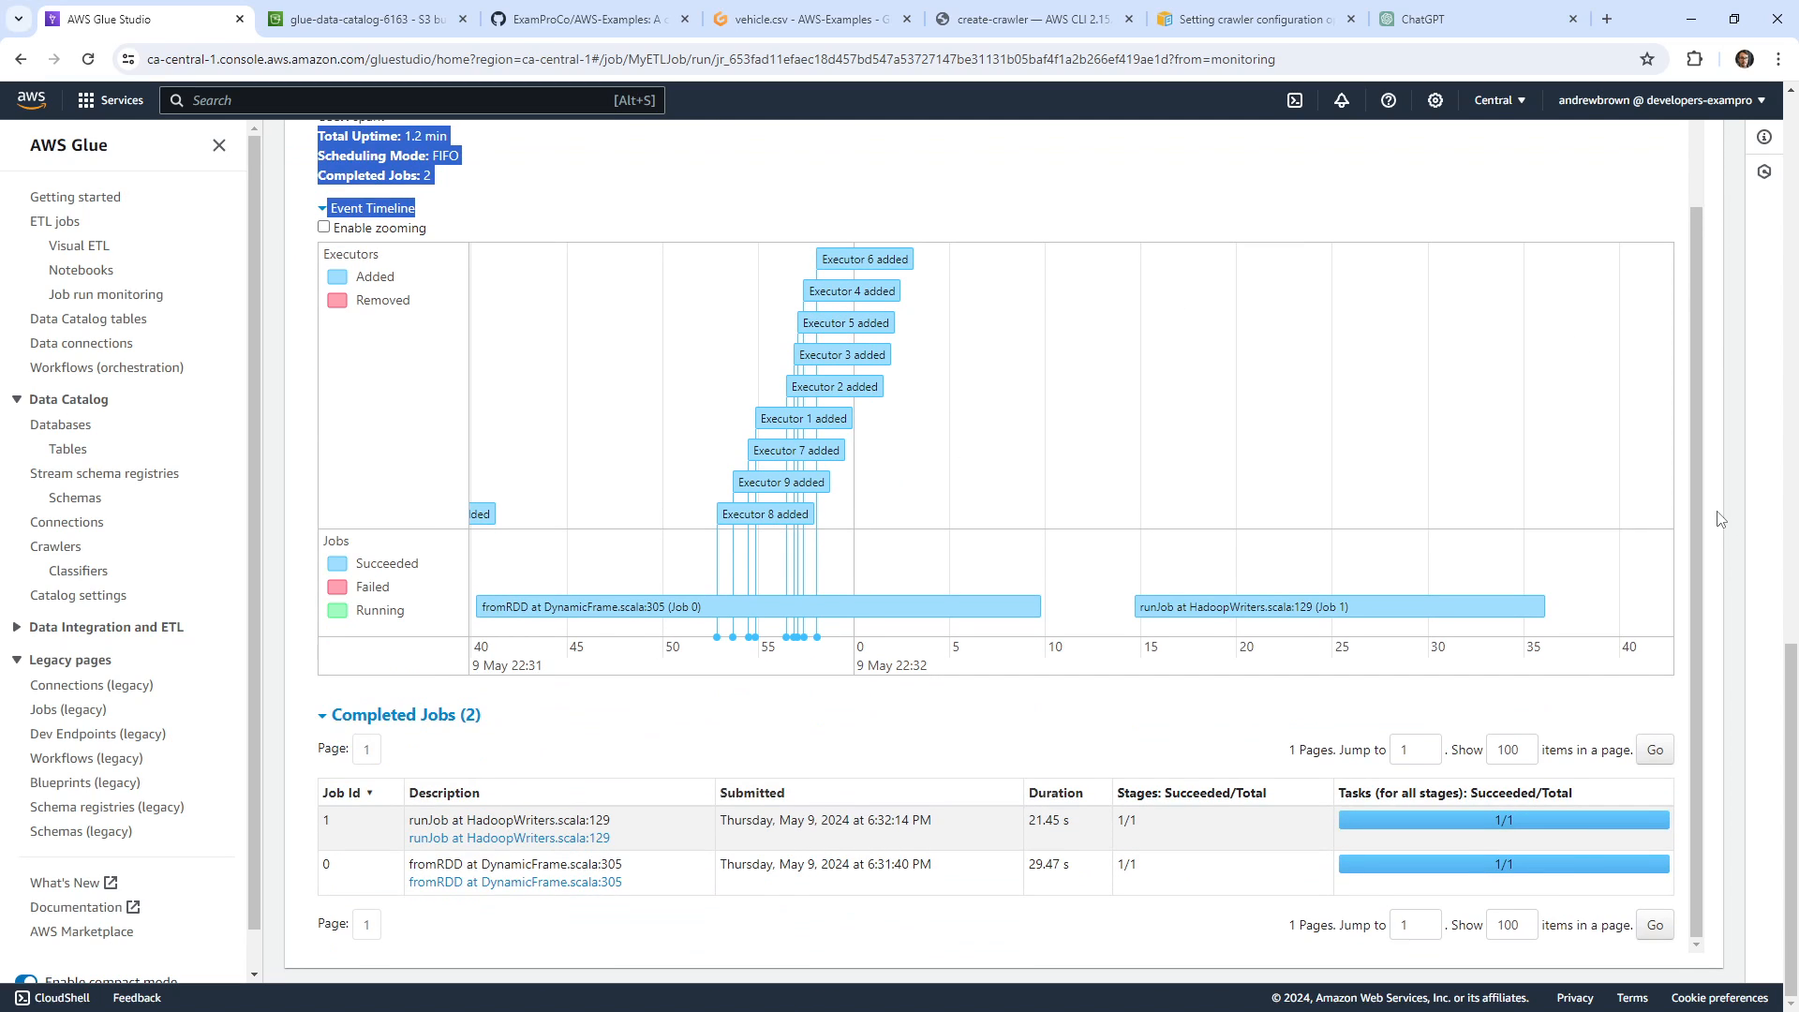
scroll(581, 300, up, 4)
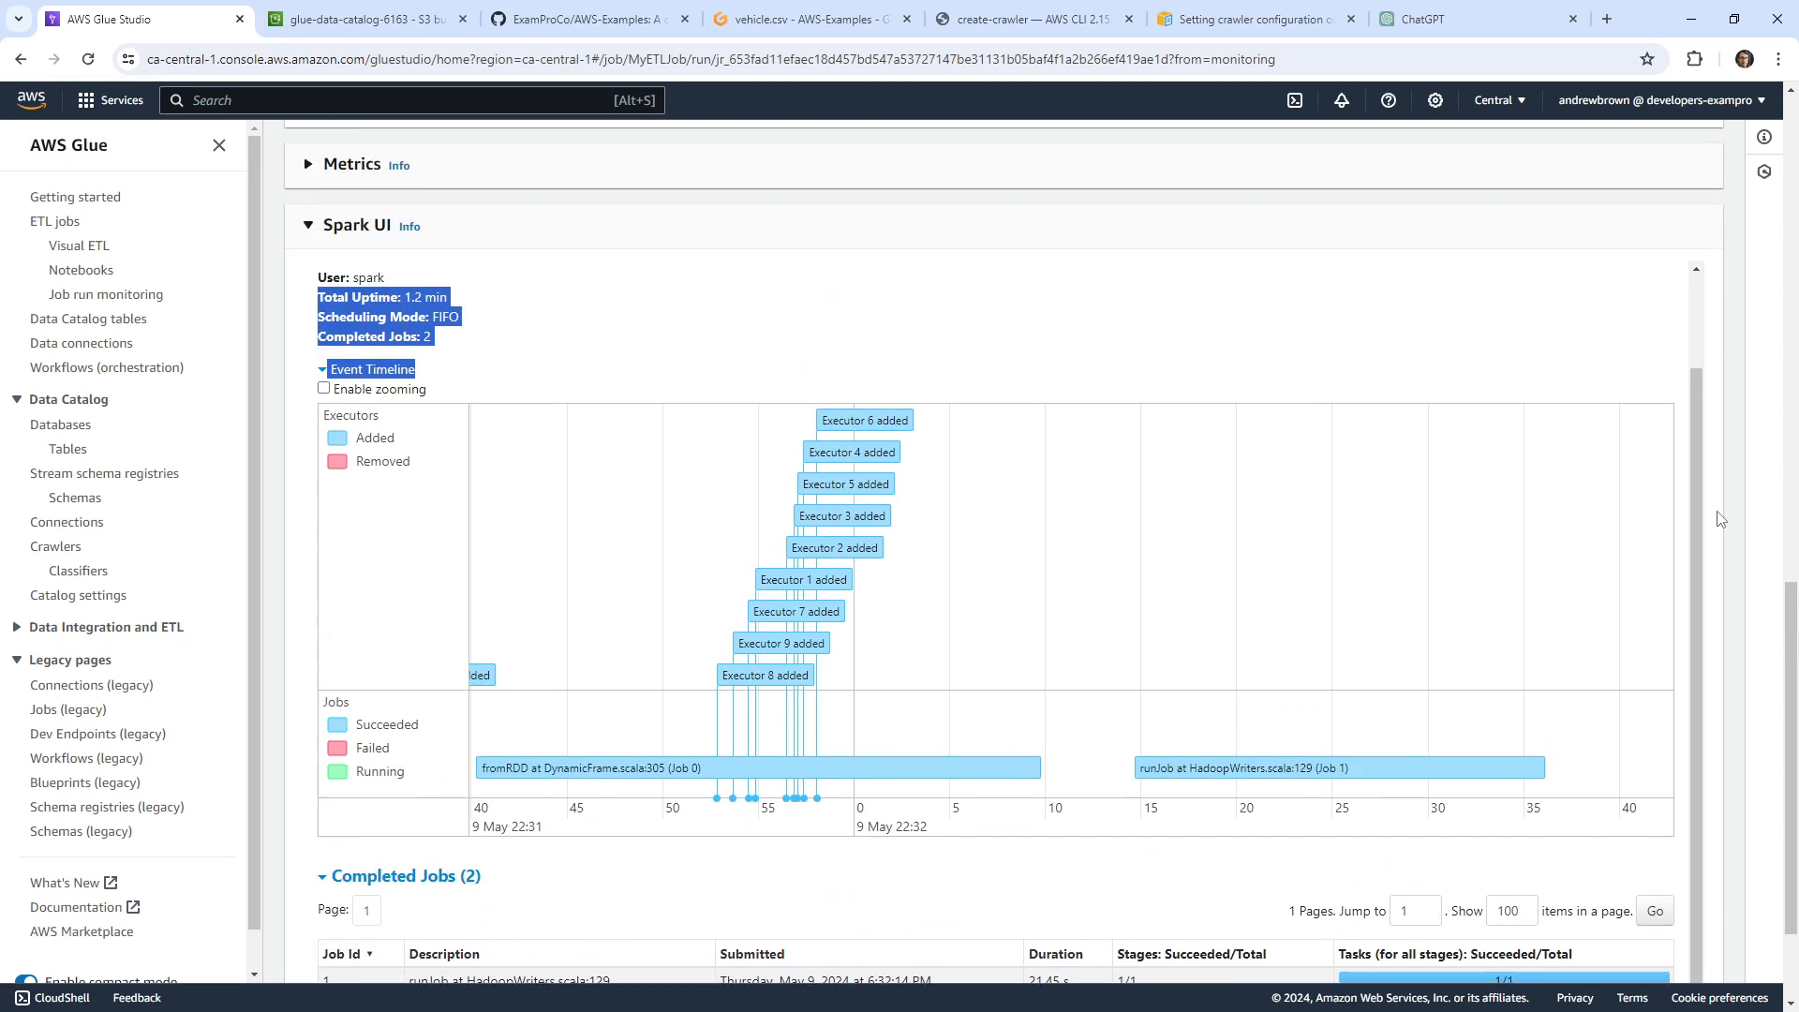
scroll(530, 415, up, 1)
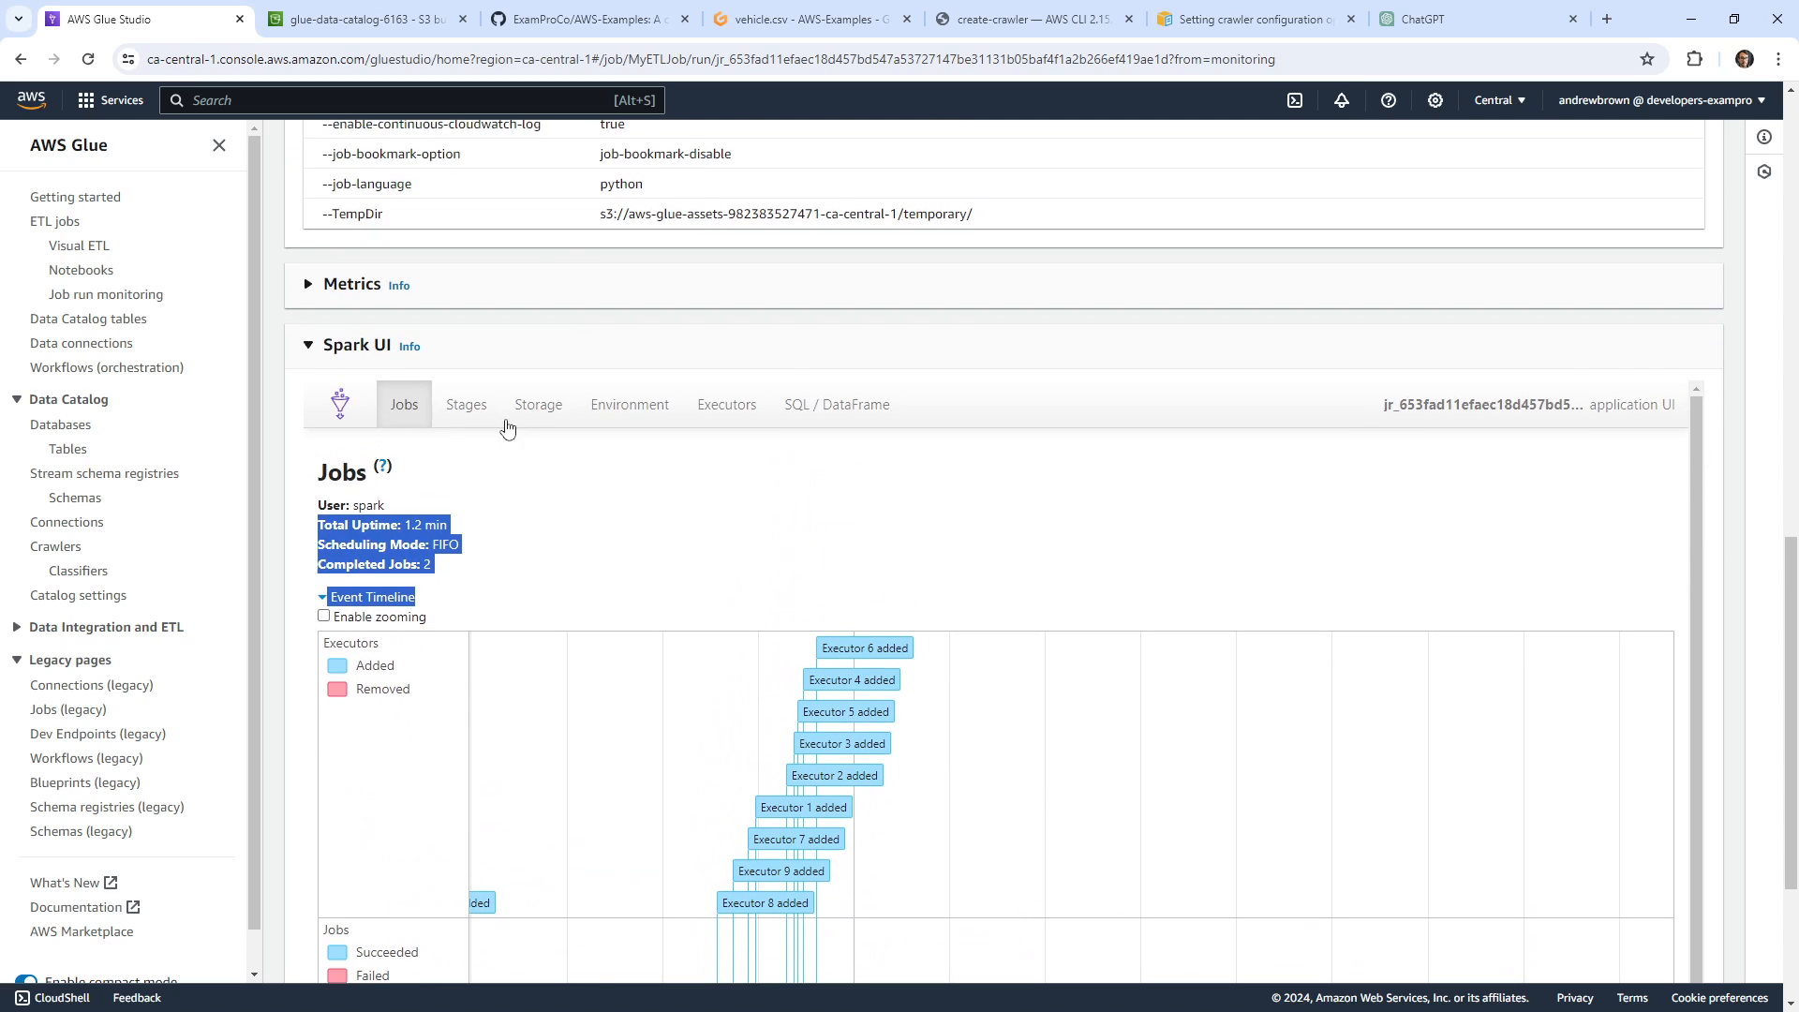
click(467, 405)
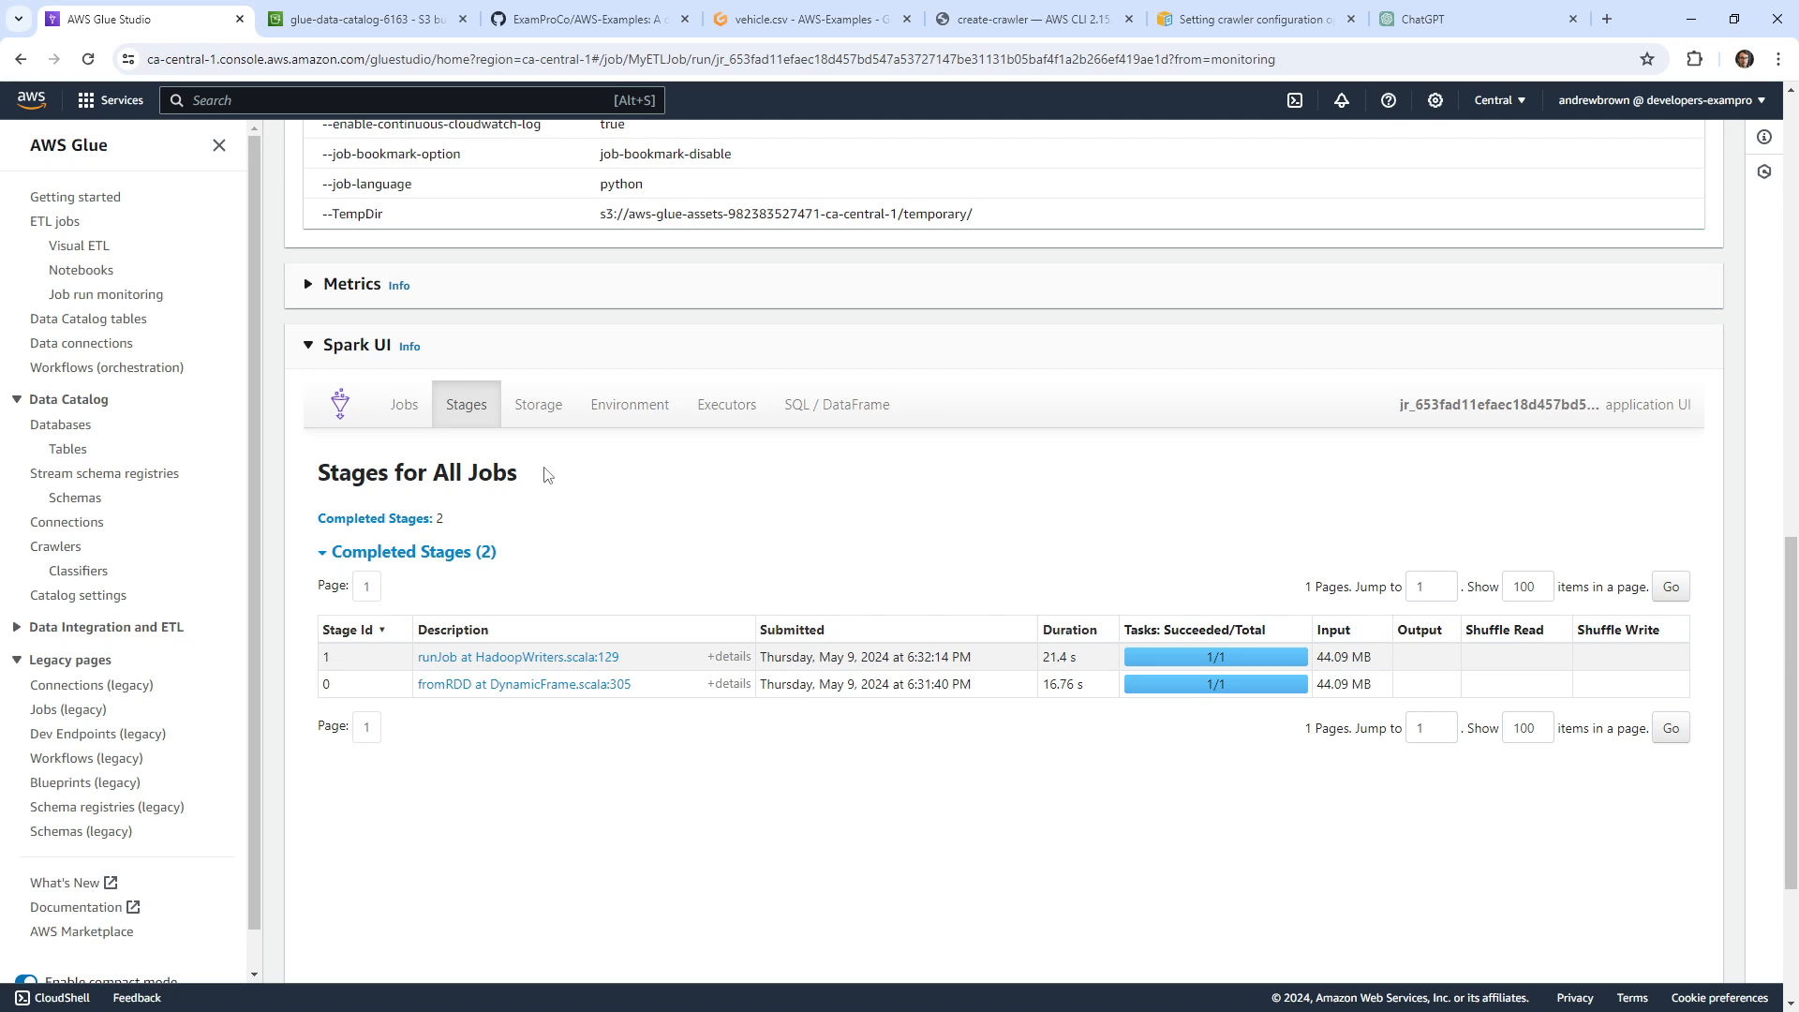
click(553, 420)
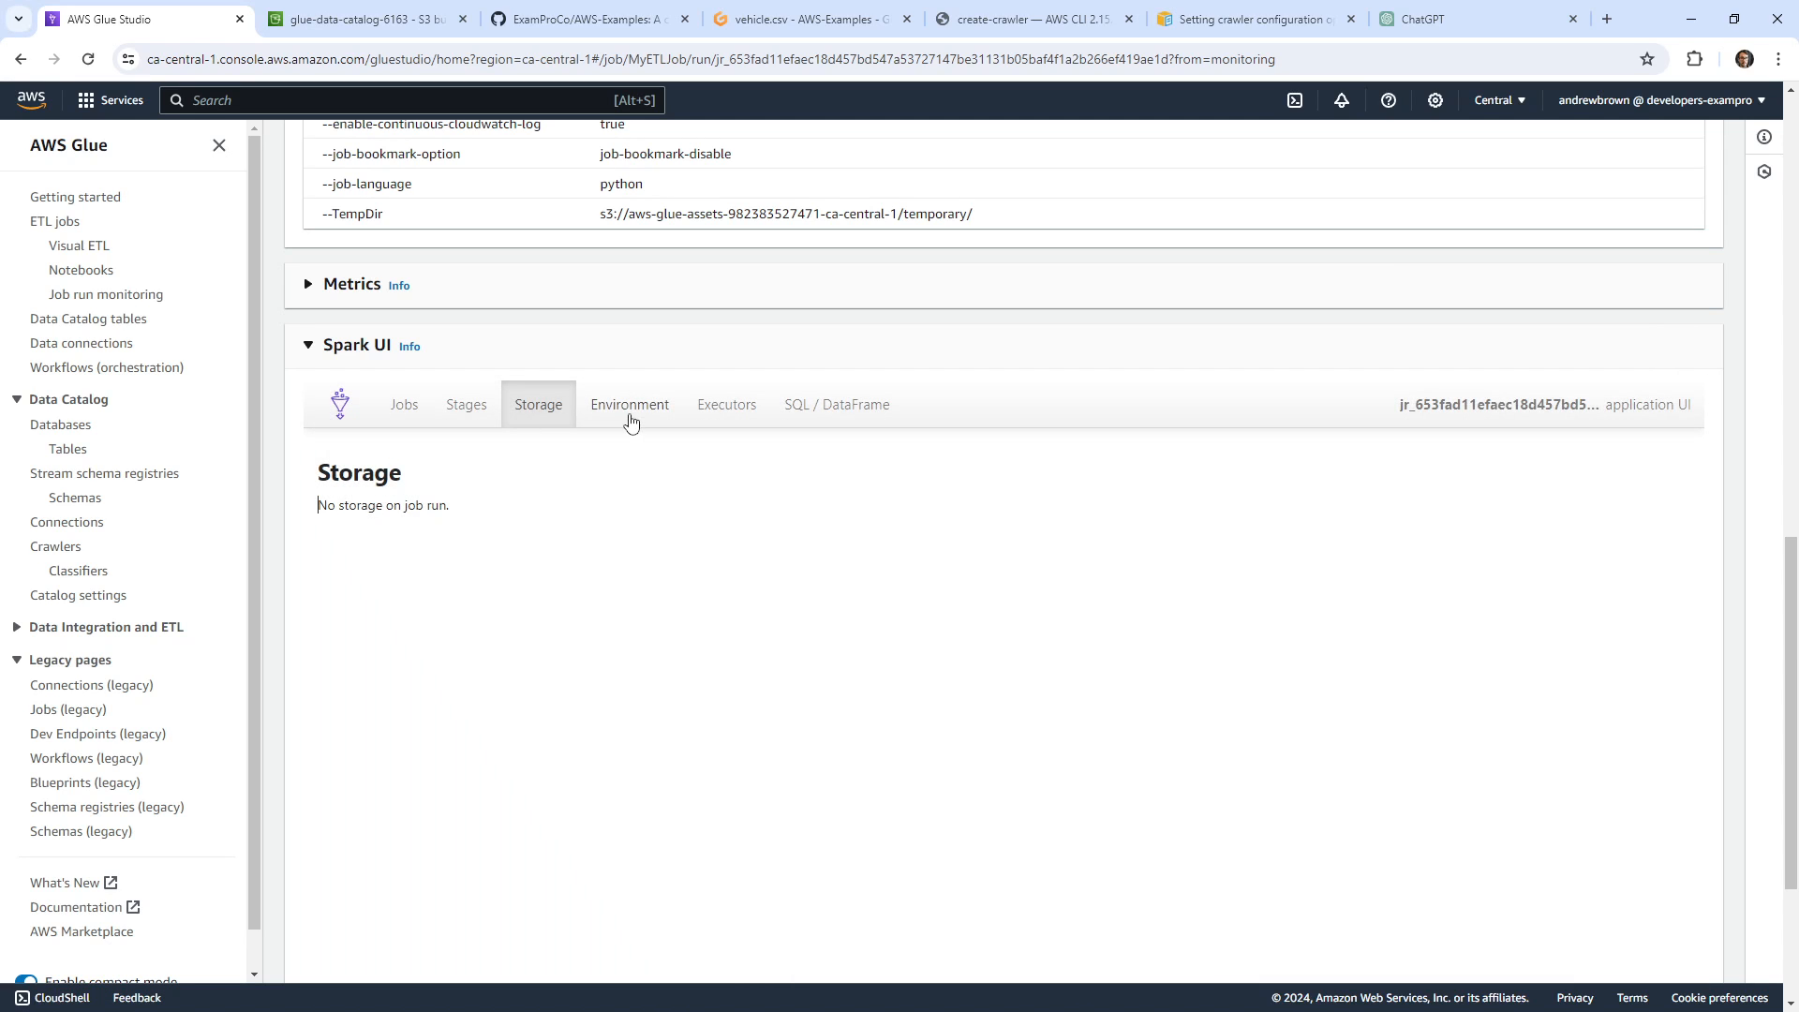
click(630, 421)
click(733, 415)
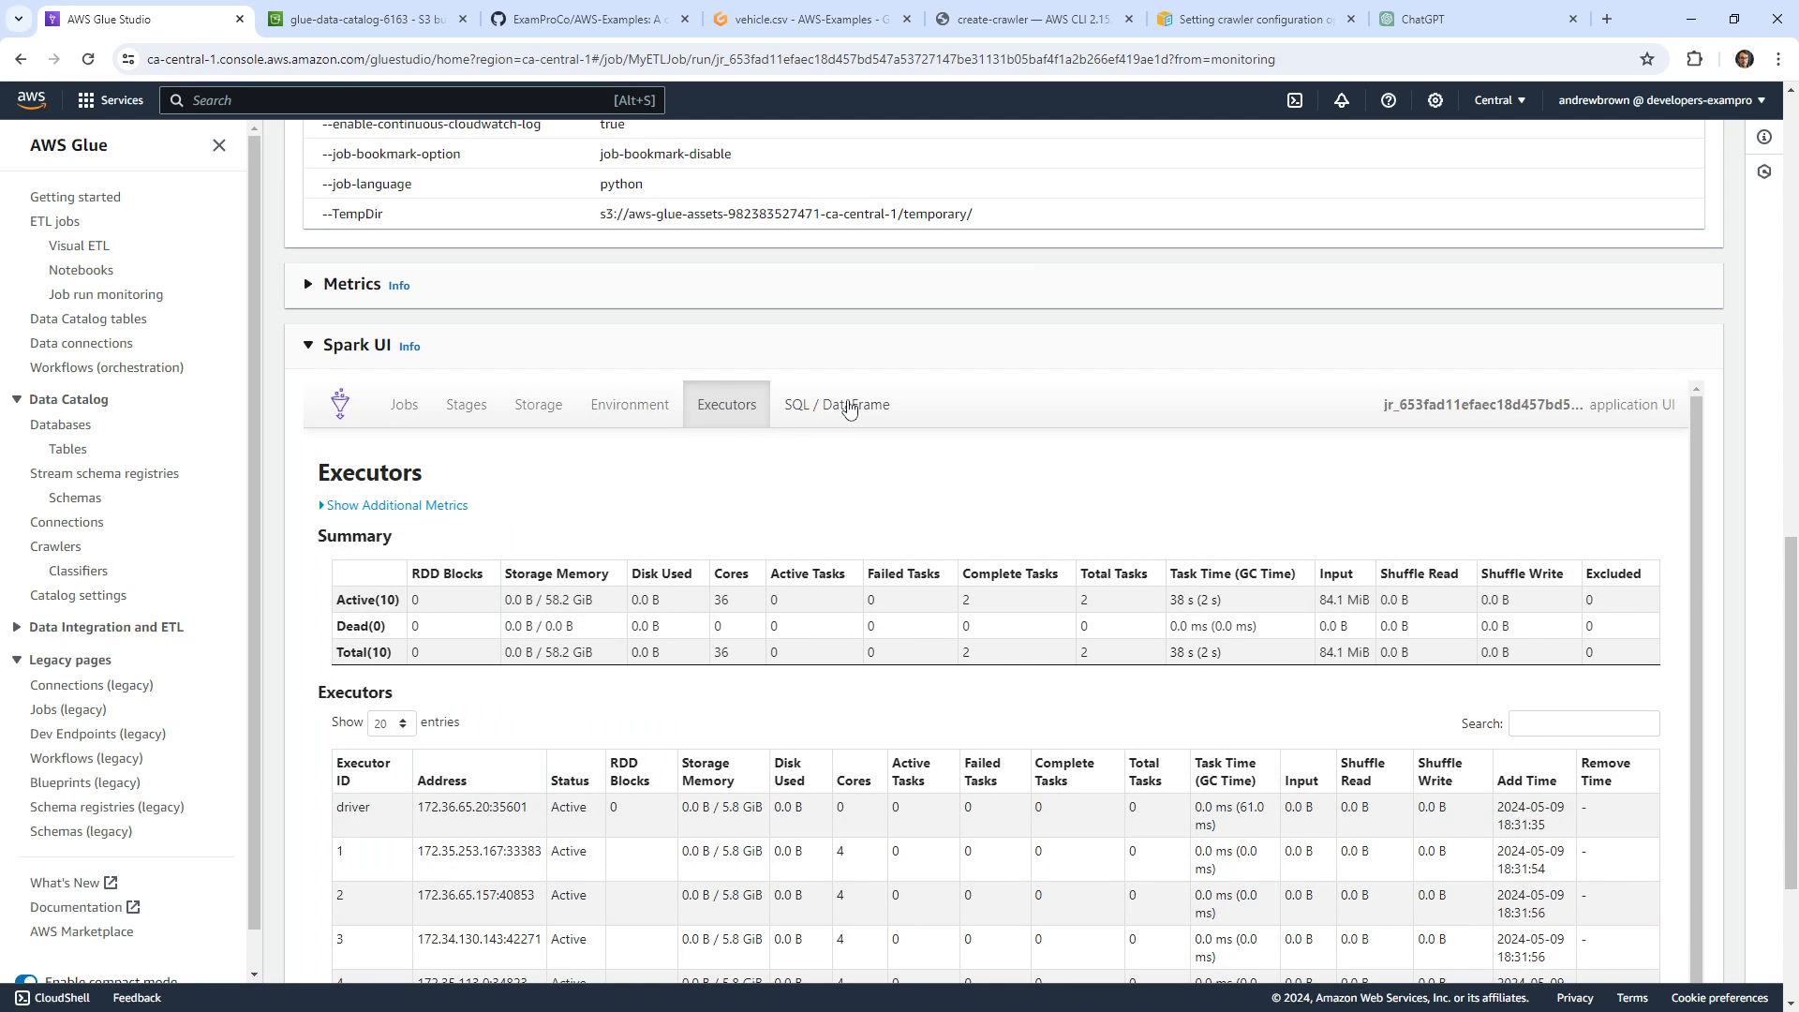
click(849, 405)
scroll(1018, 572, up, 7)
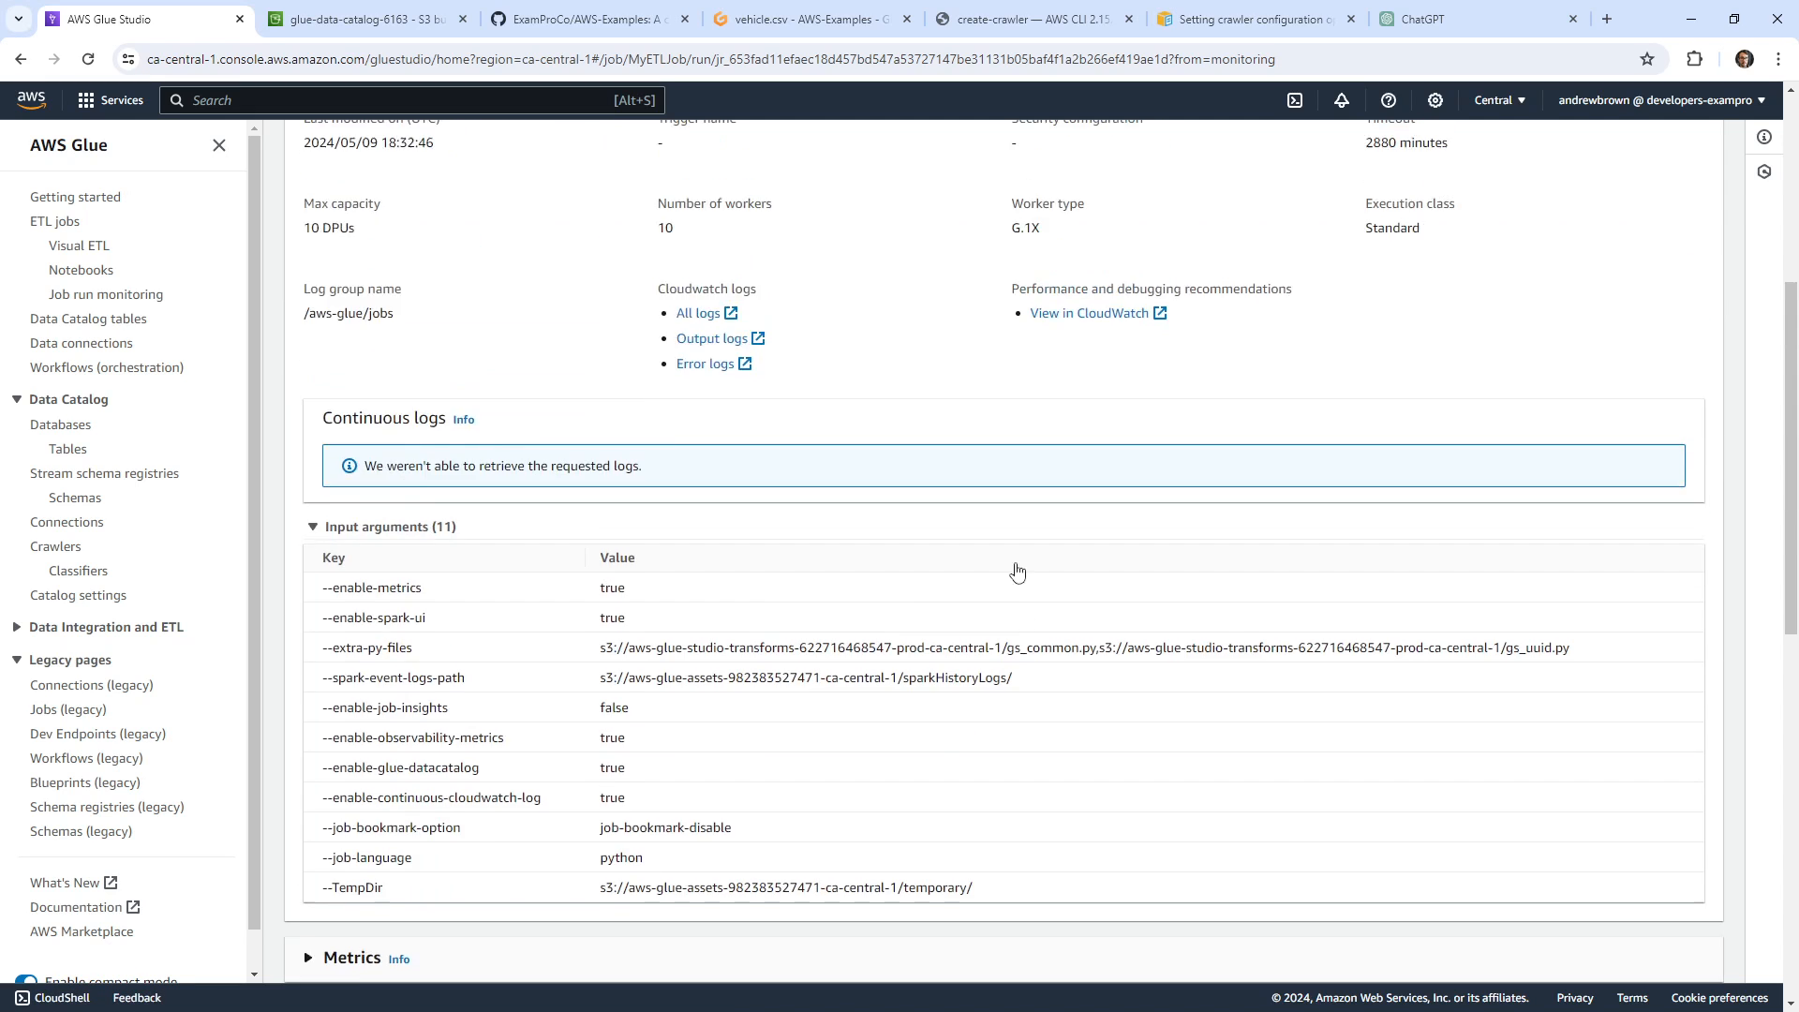
scroll(1017, 572, up, 5)
Switch to the glue-data-catalog-6163 bucket in S3, refresh its objects, and open the details of the .snappy file in output/.
click(375, 19)
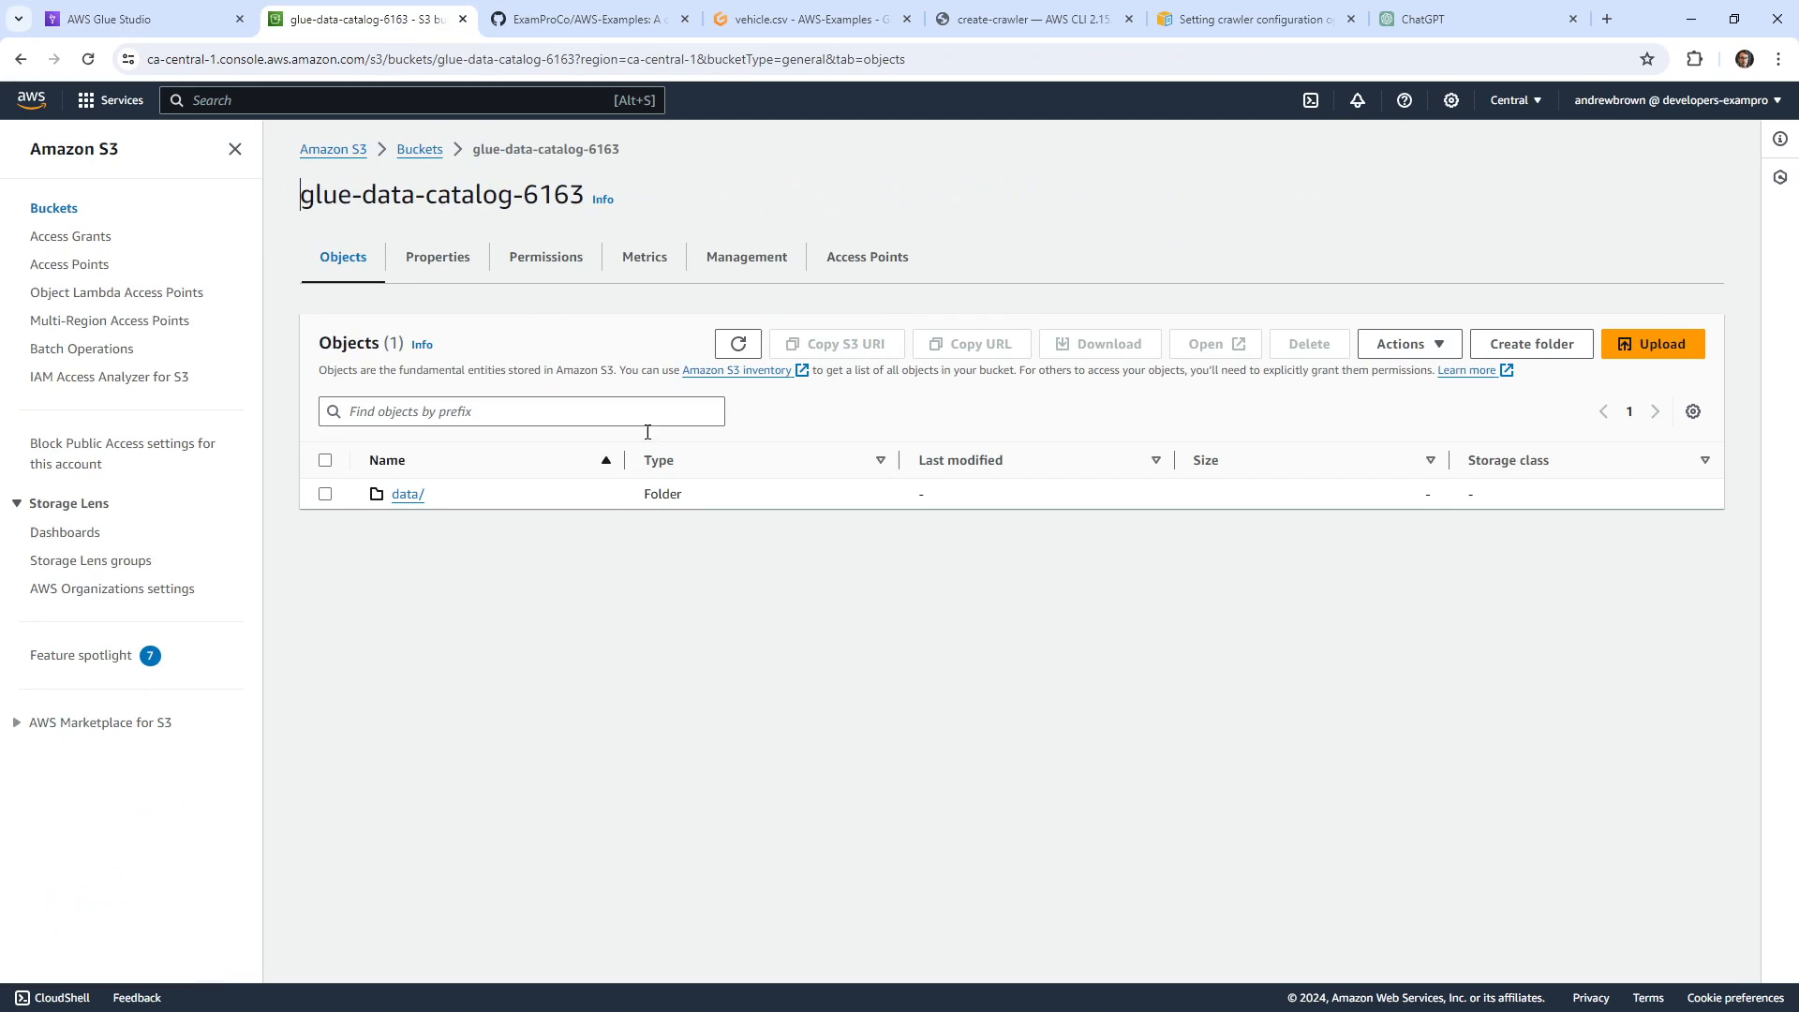
click(738, 344)
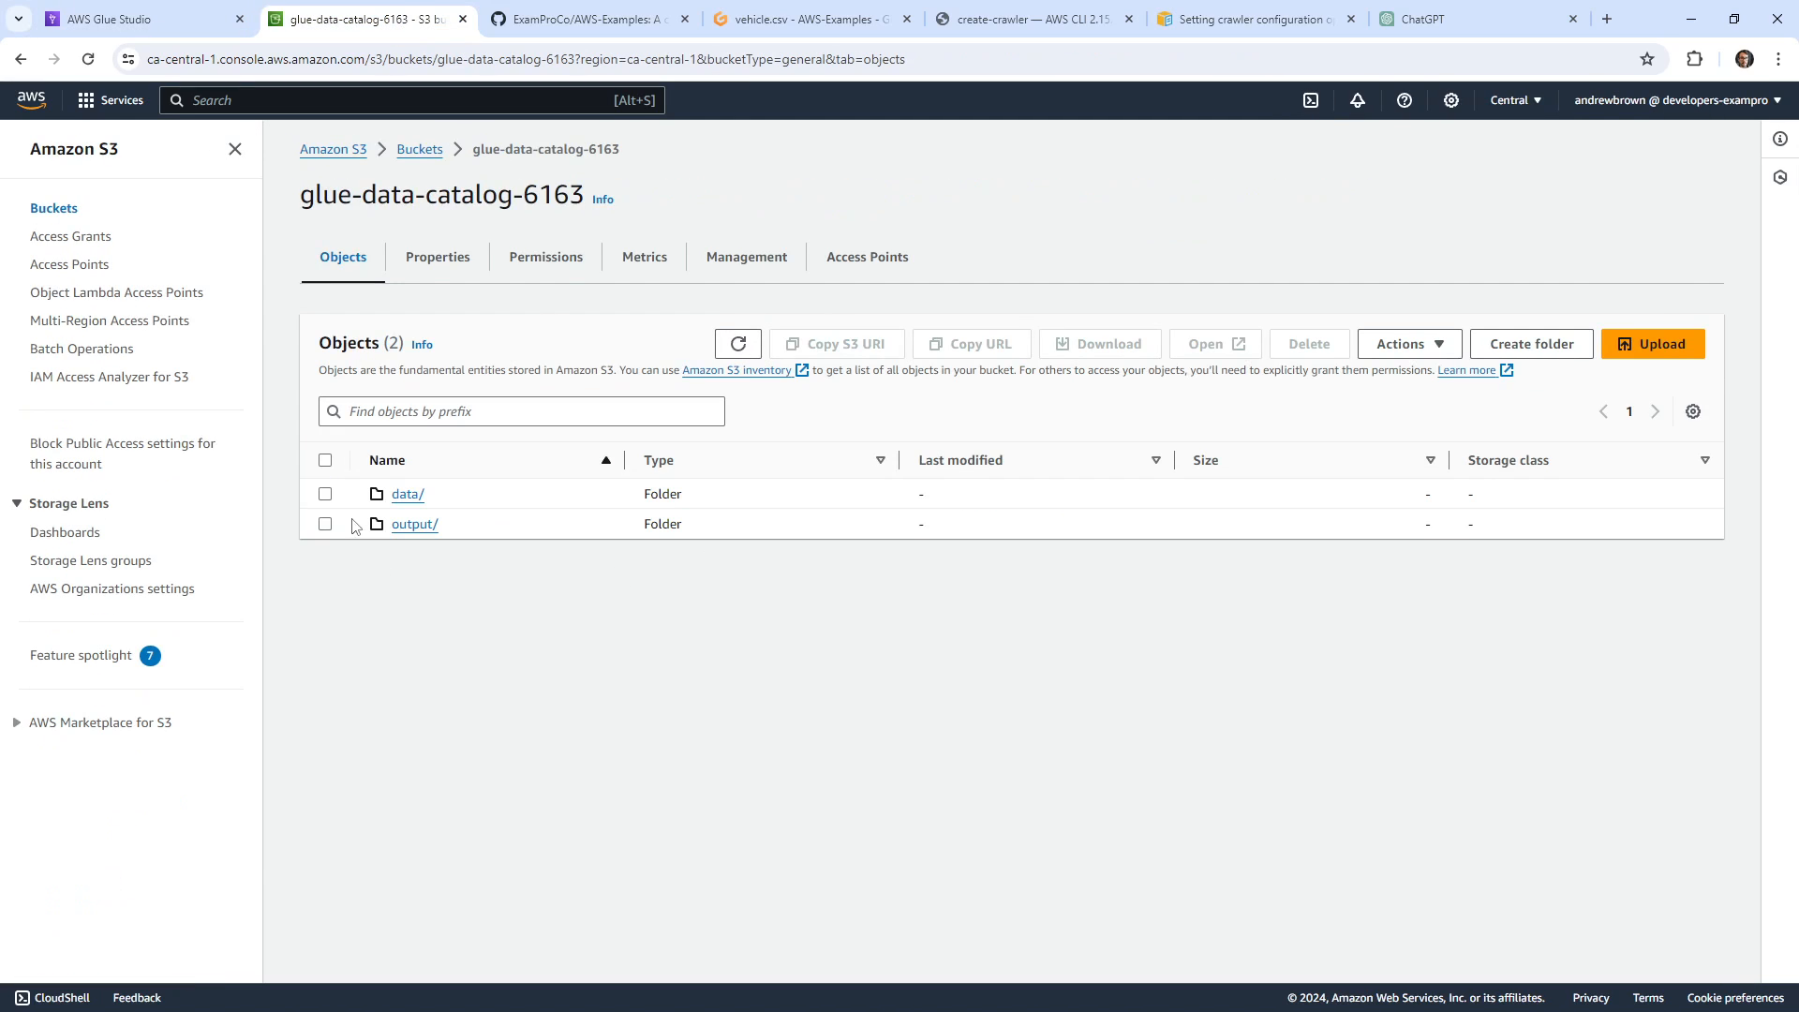
click(405, 524)
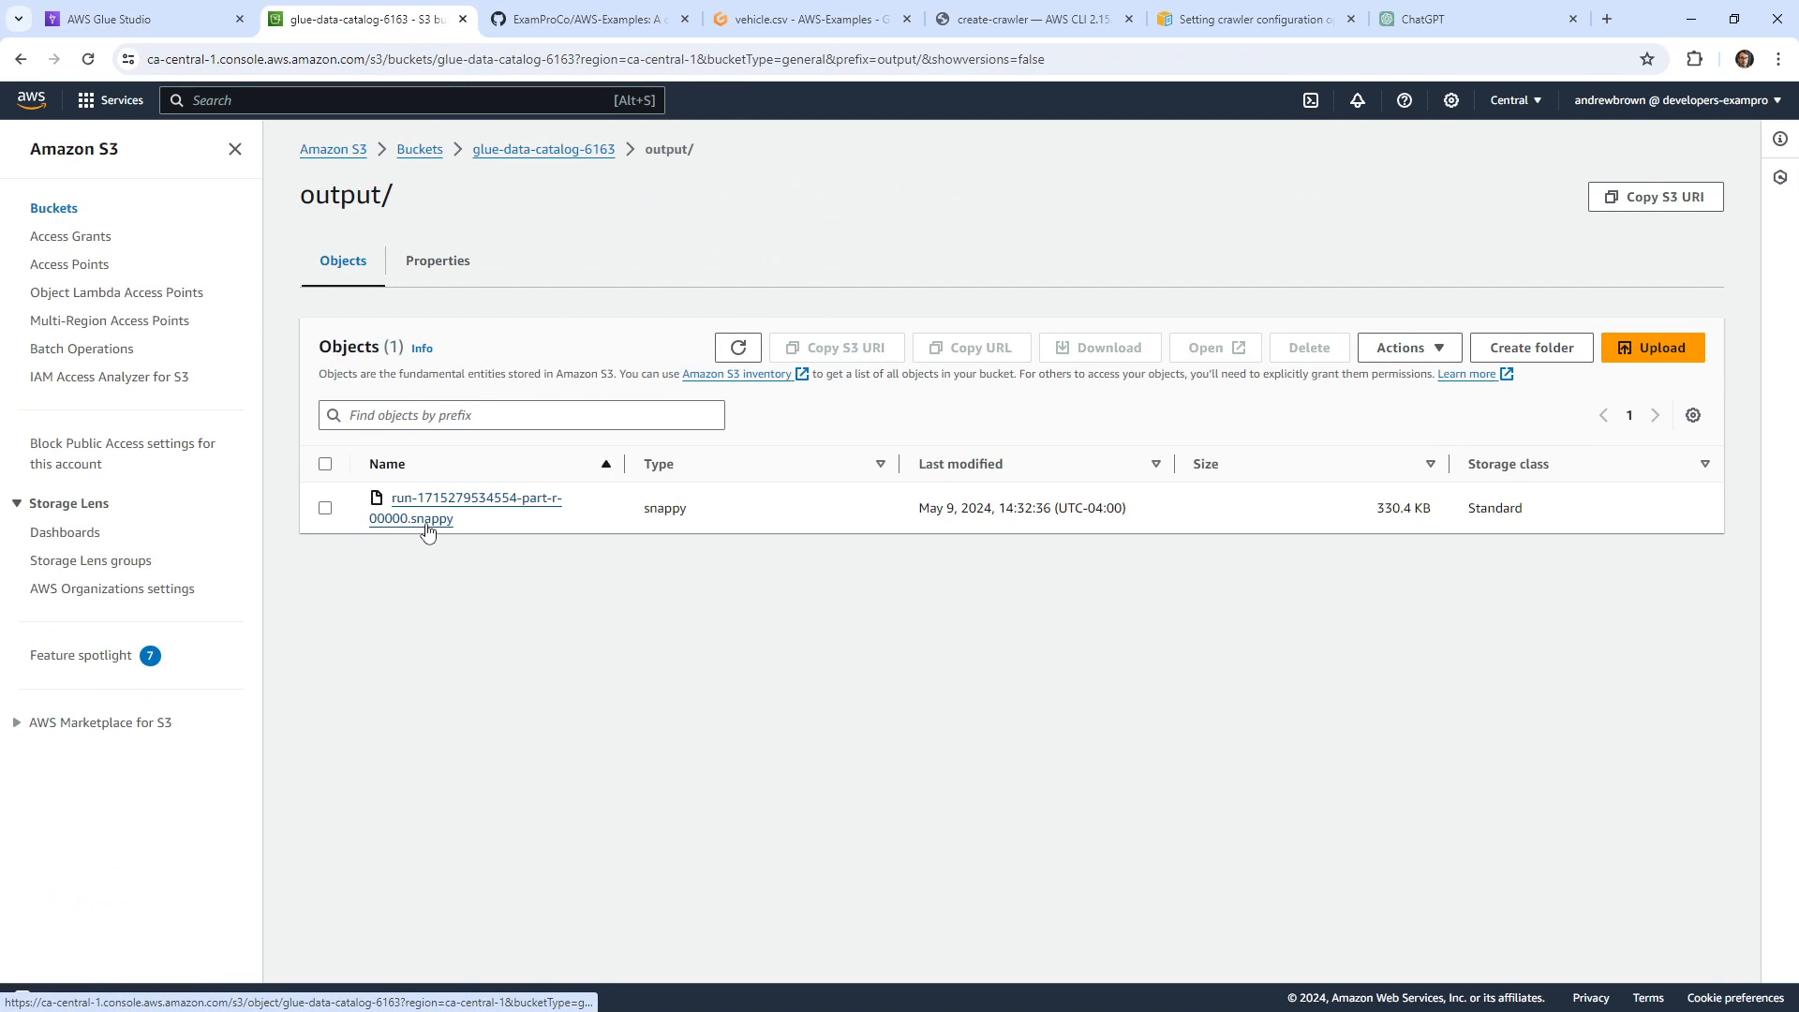
click(417, 524)
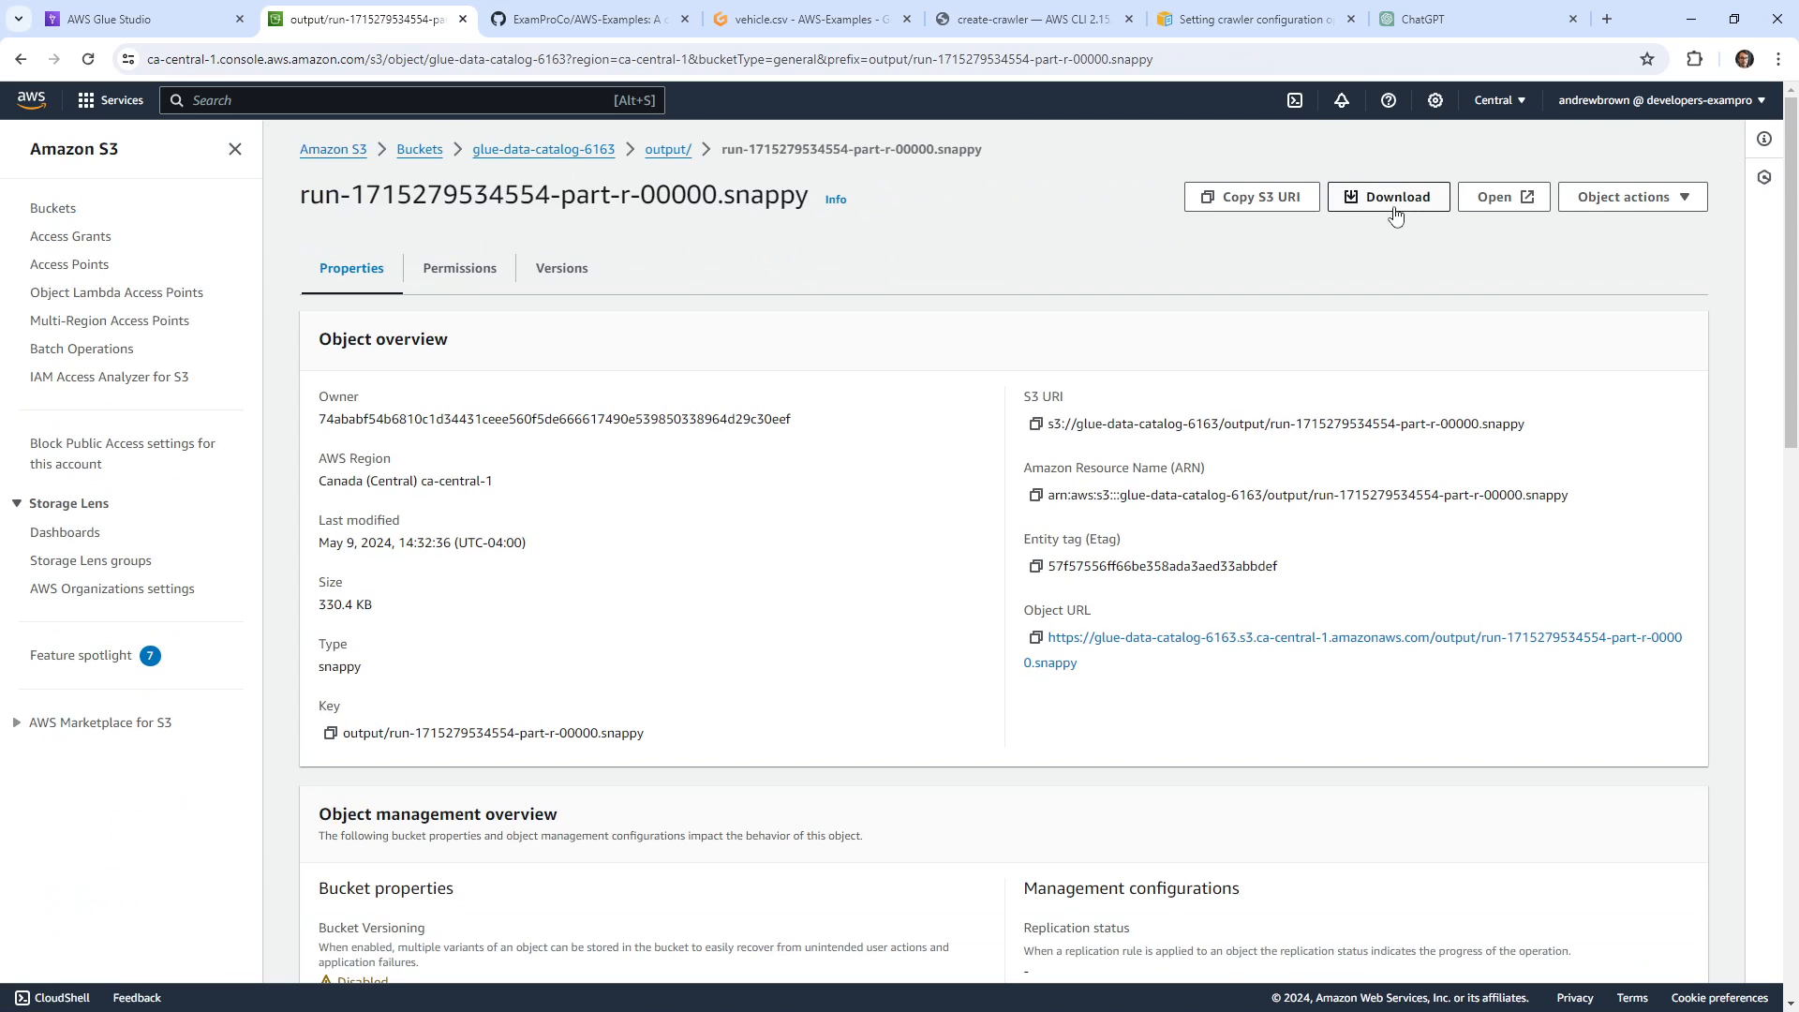
click(1497, 195)
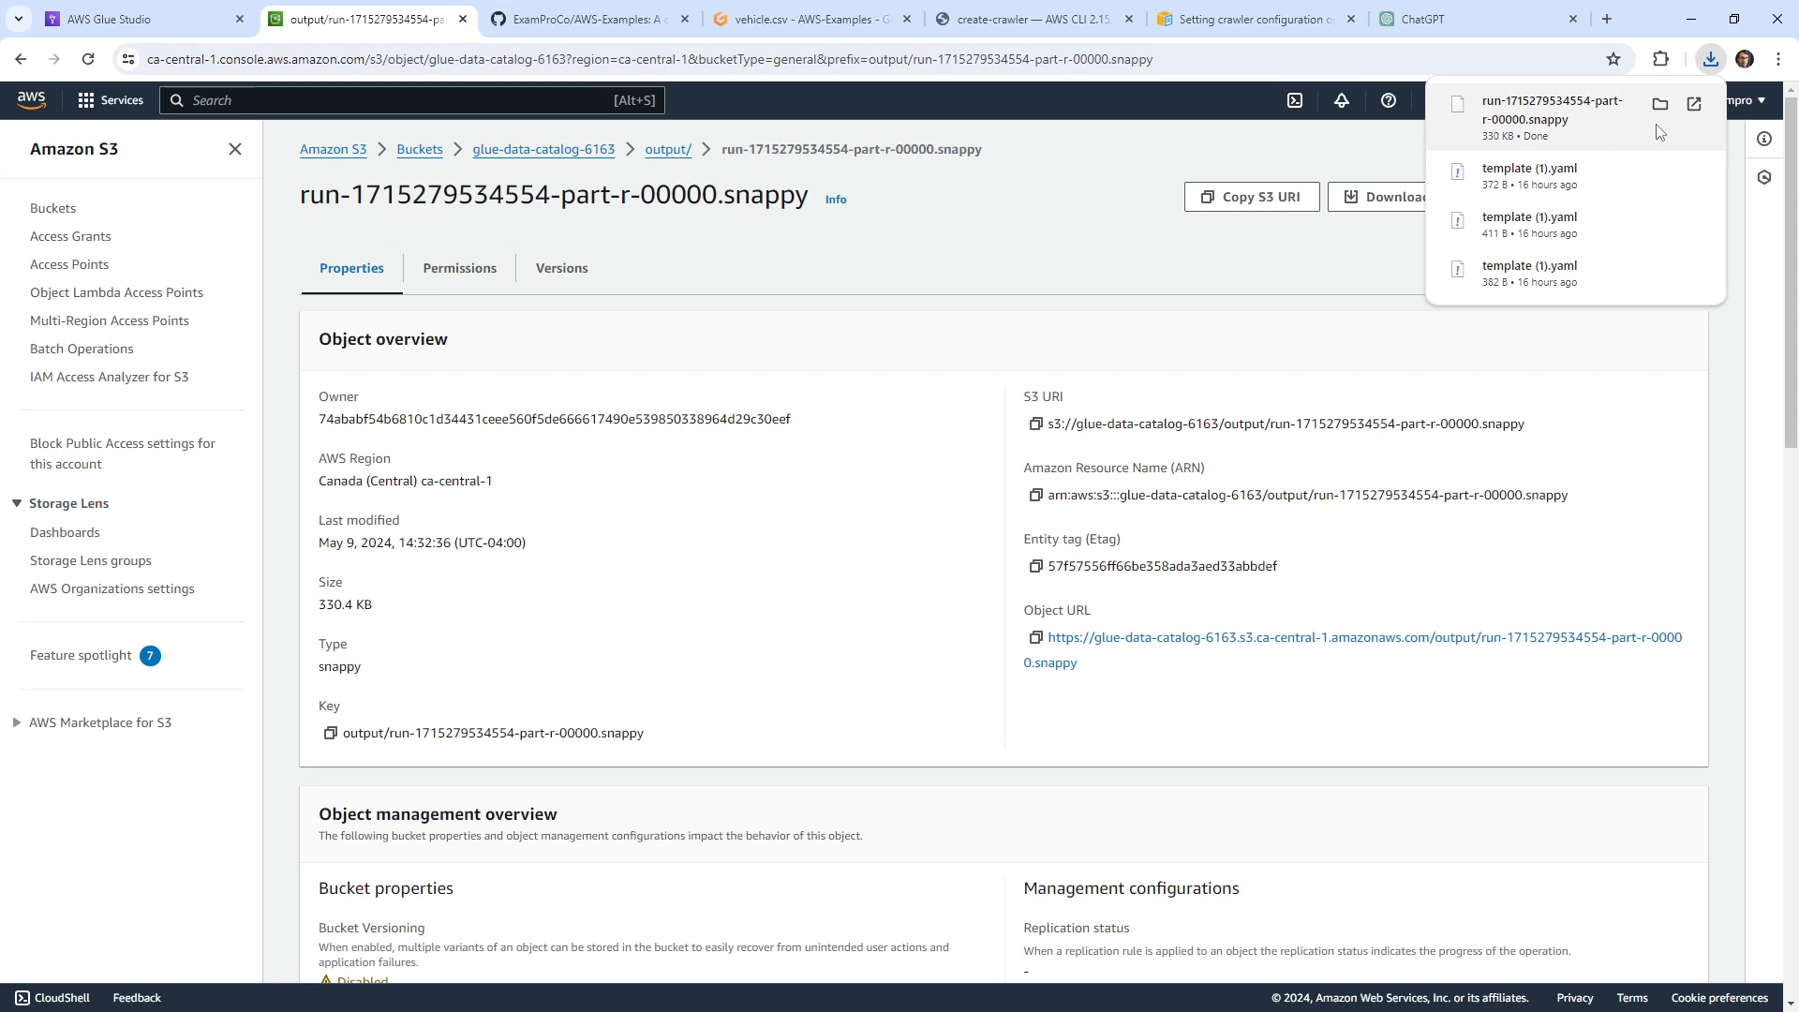
click(1659, 104)
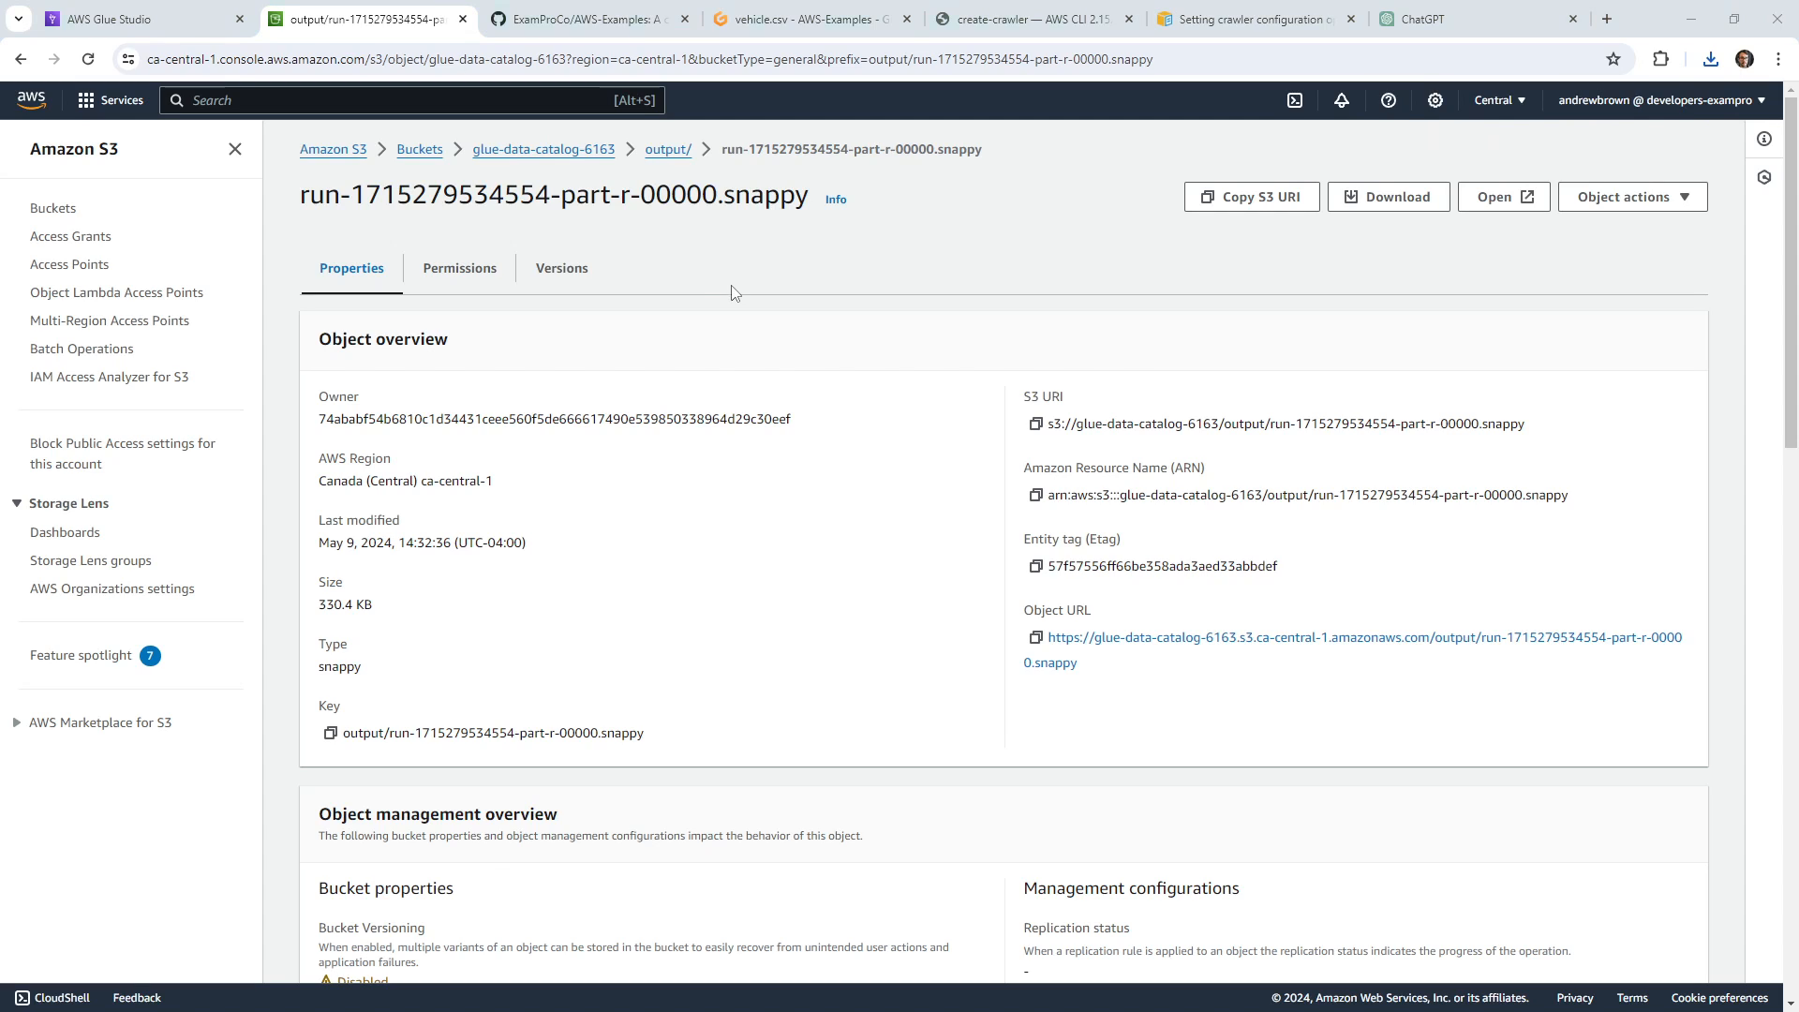
click(835, 376)
Open MyETLJob in the Glue visual editor and set the Amazon S3 target's compression type to None.
click(203, 30)
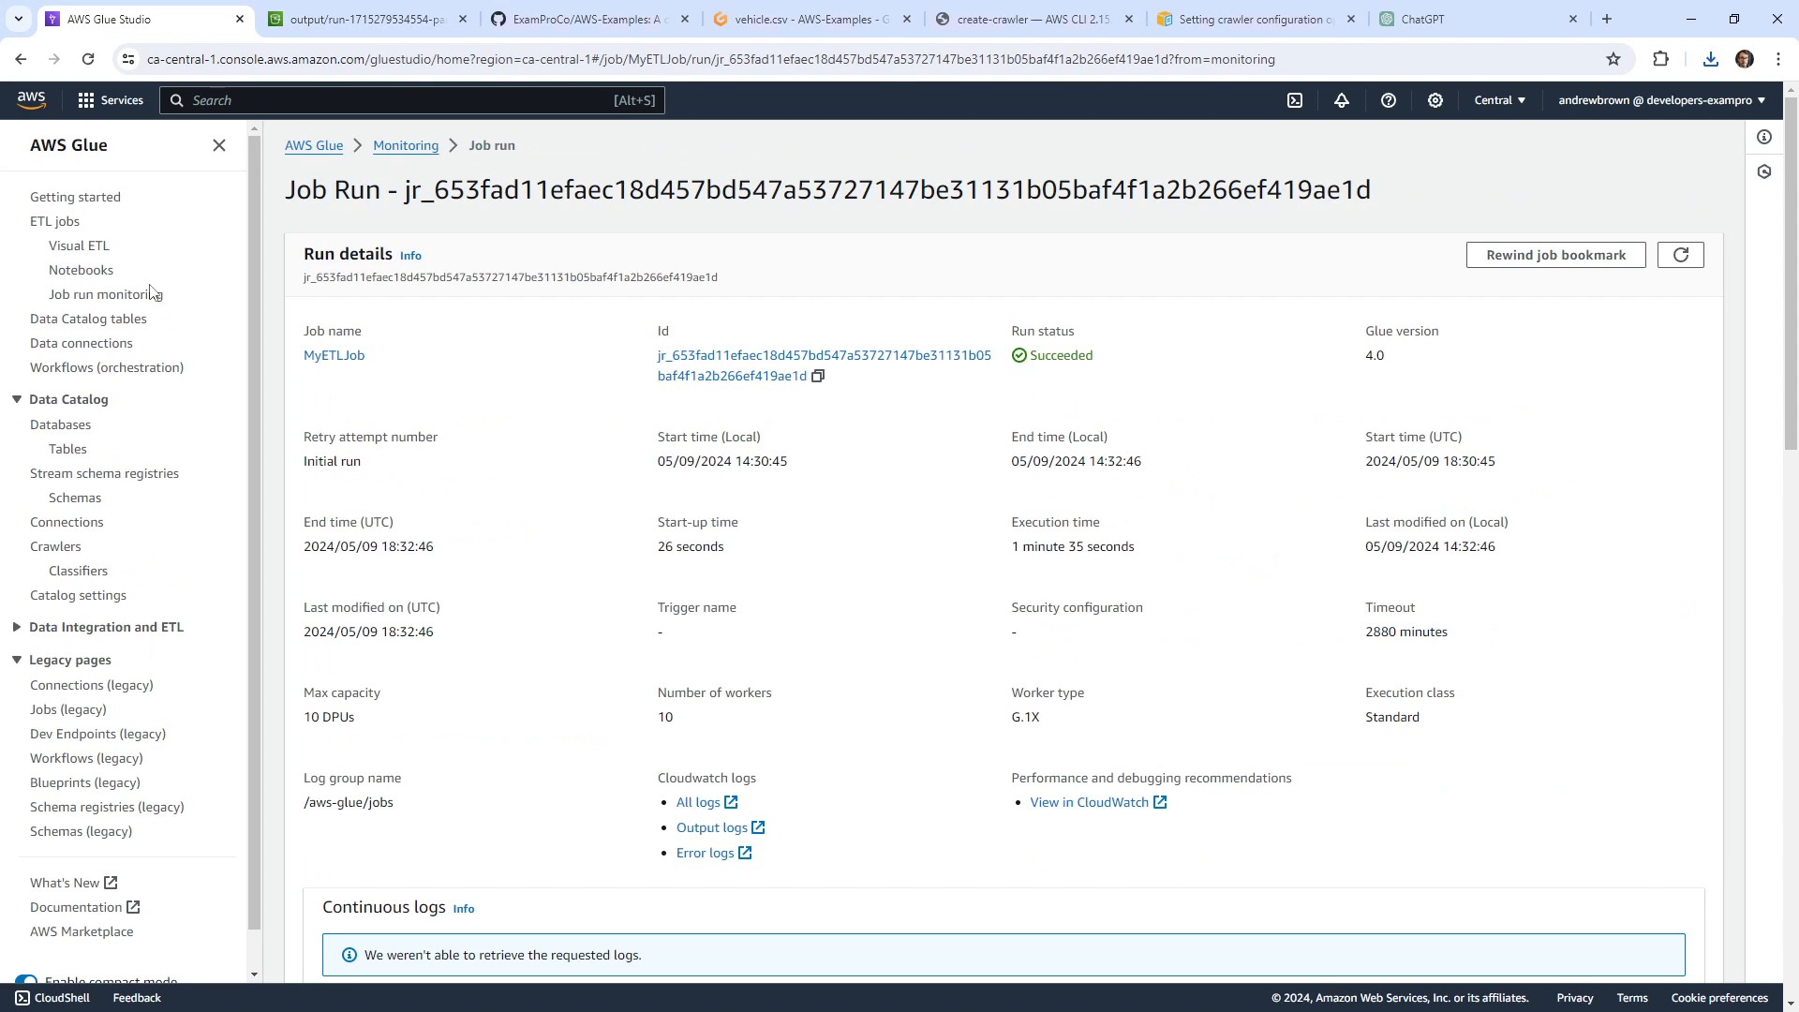
click(83, 248)
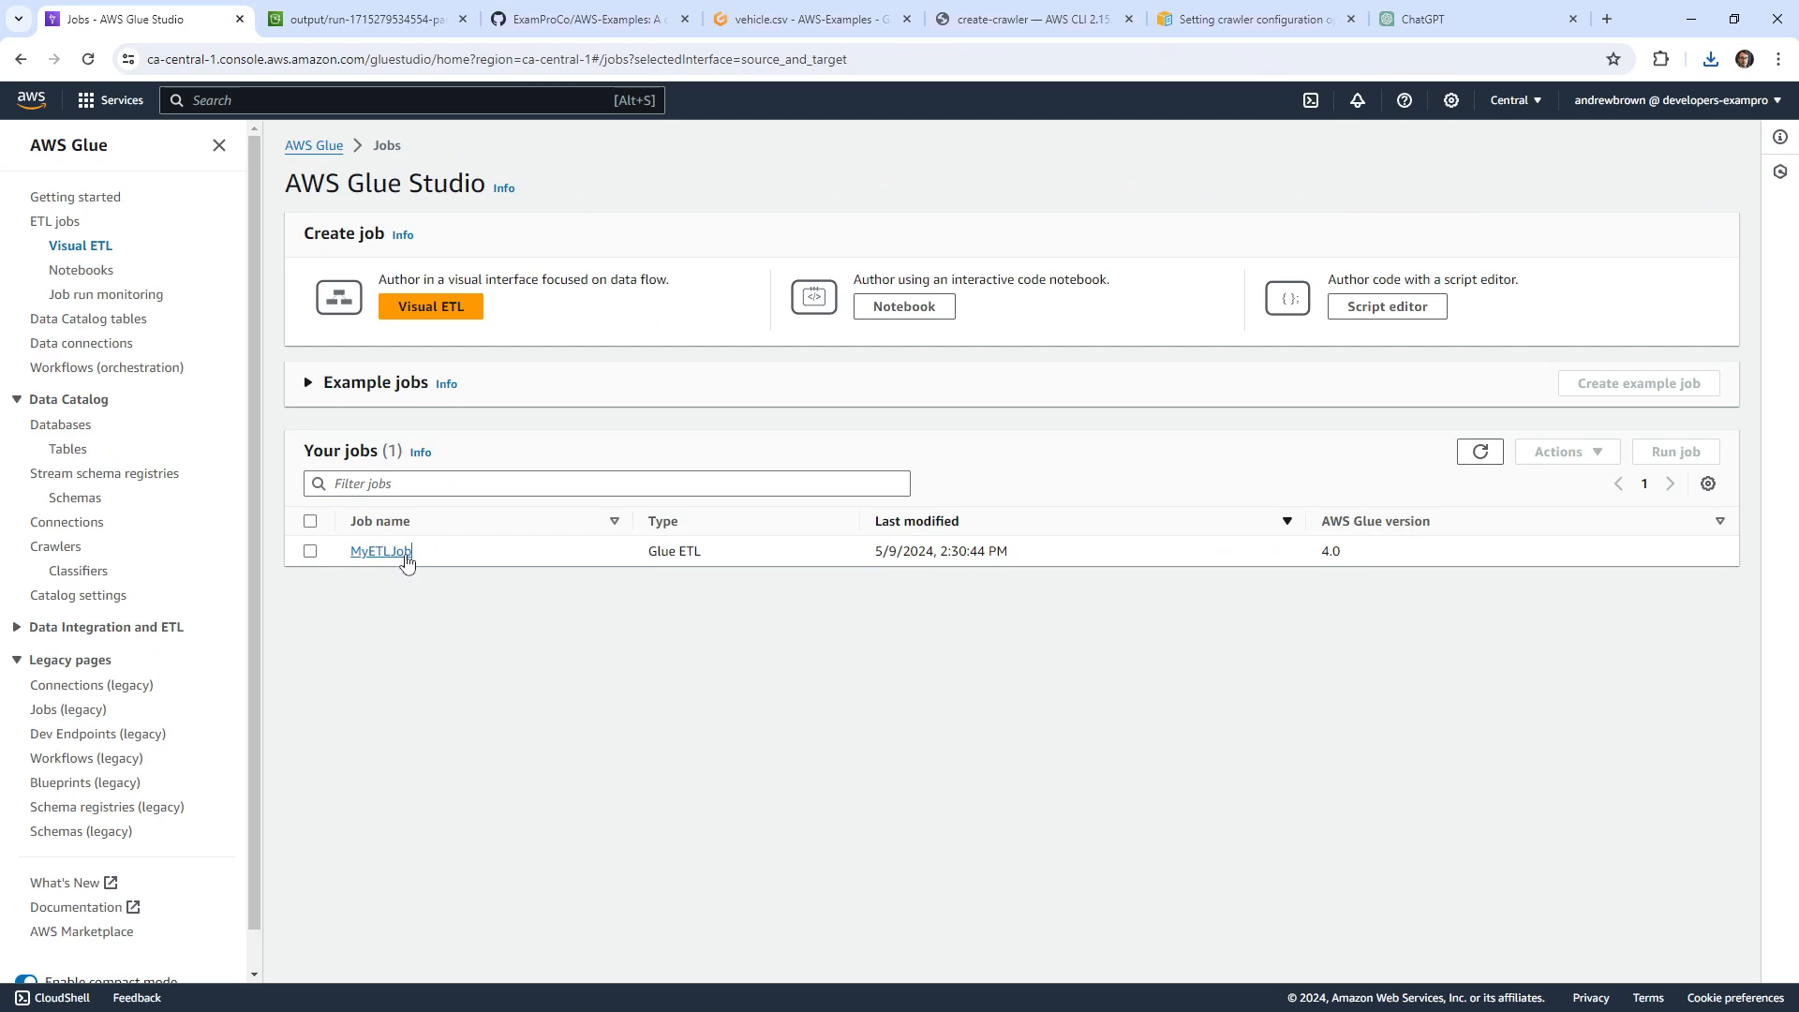
click(403, 553)
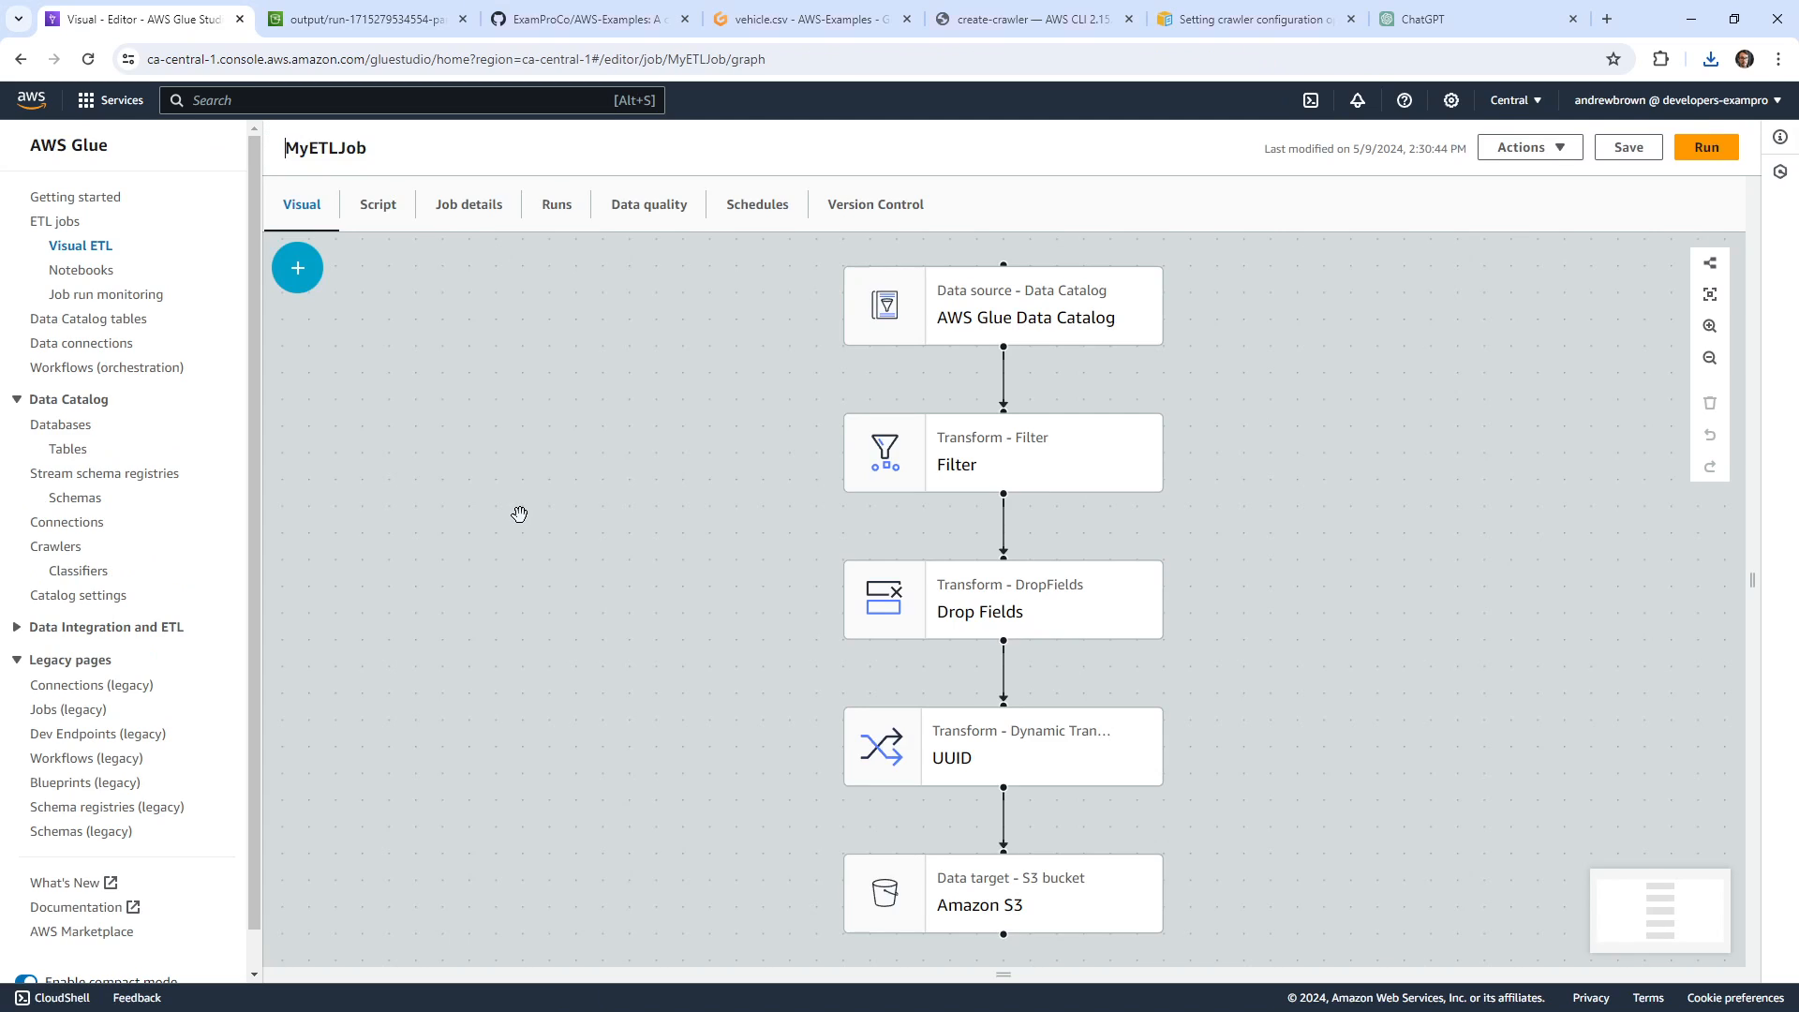
click(1093, 924)
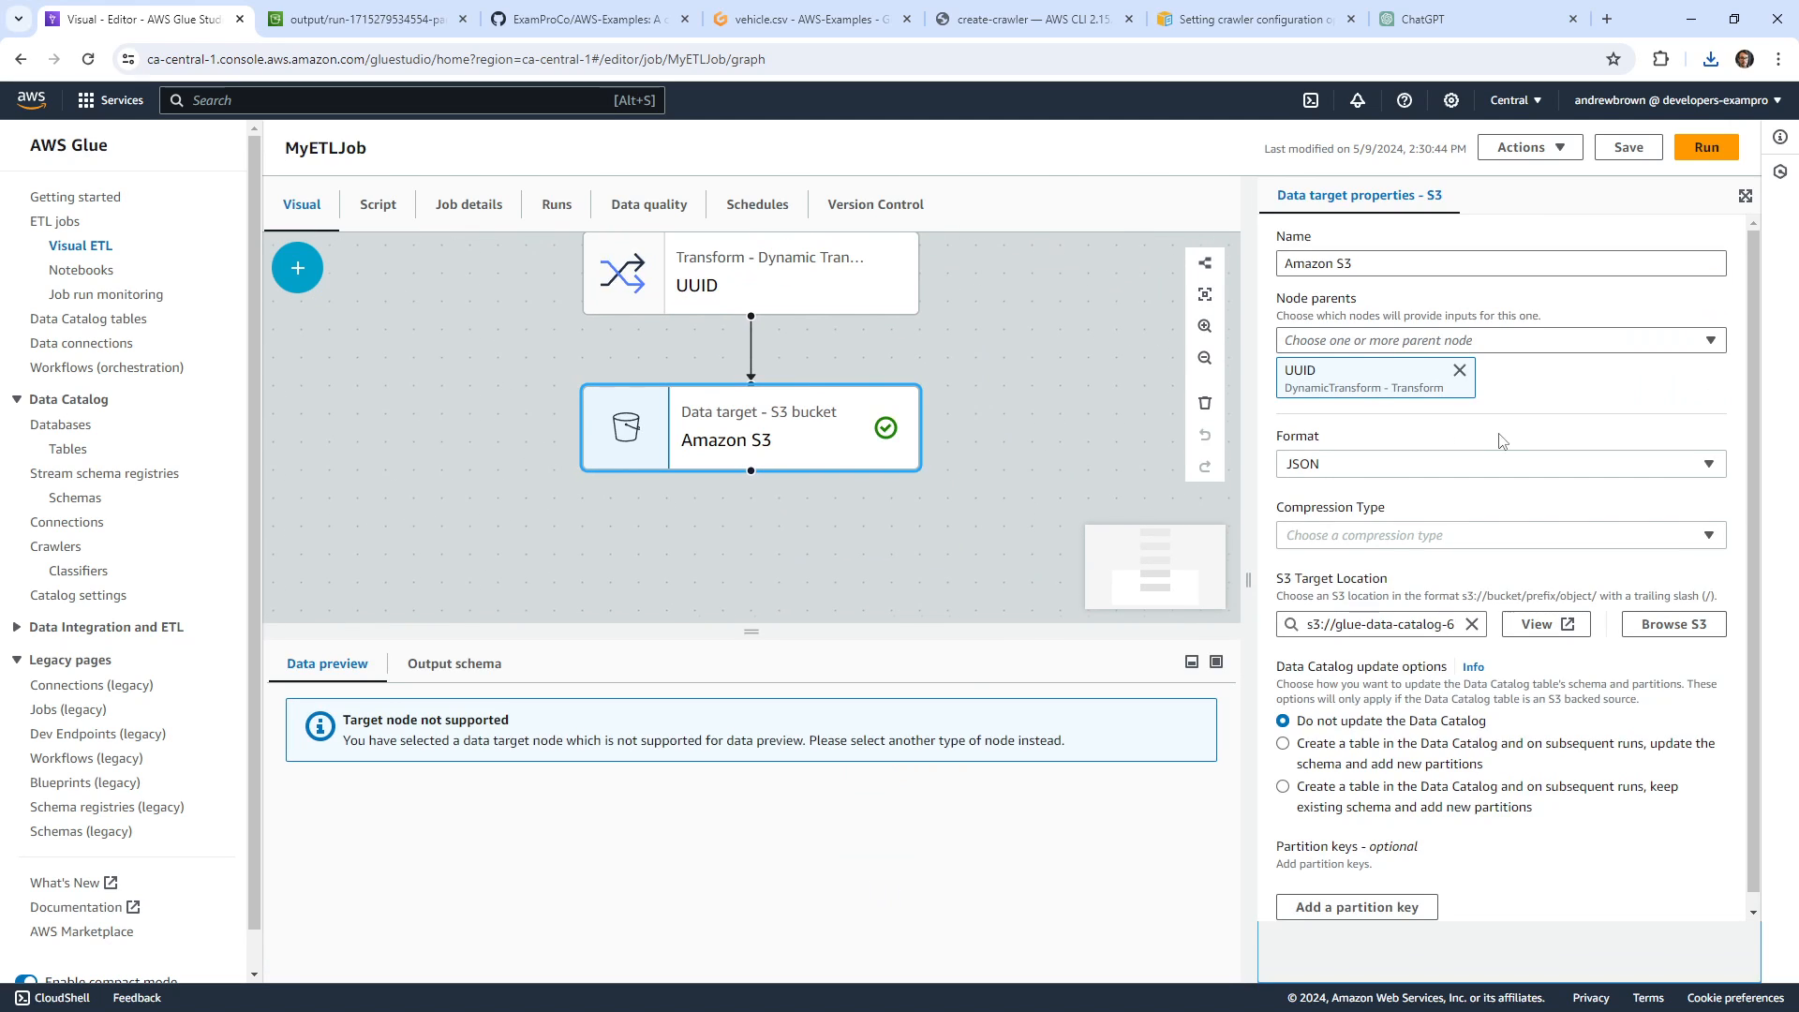
click(1467, 536)
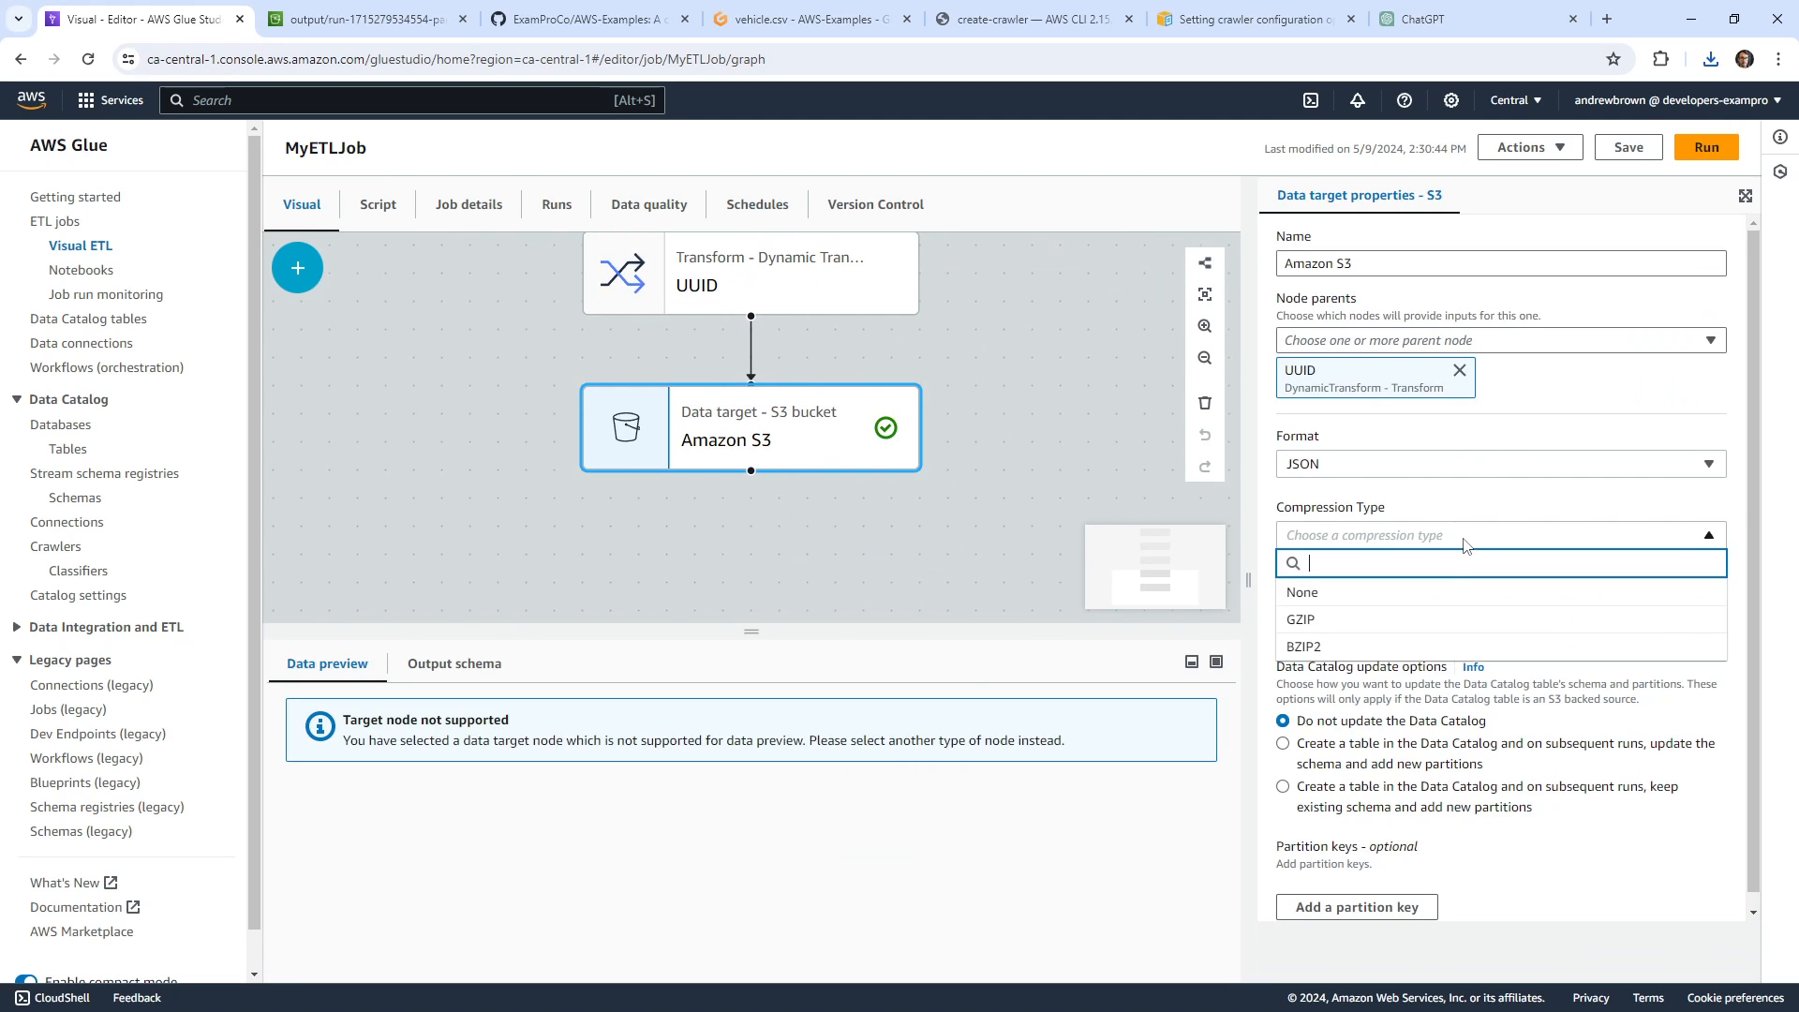
click(1452, 593)
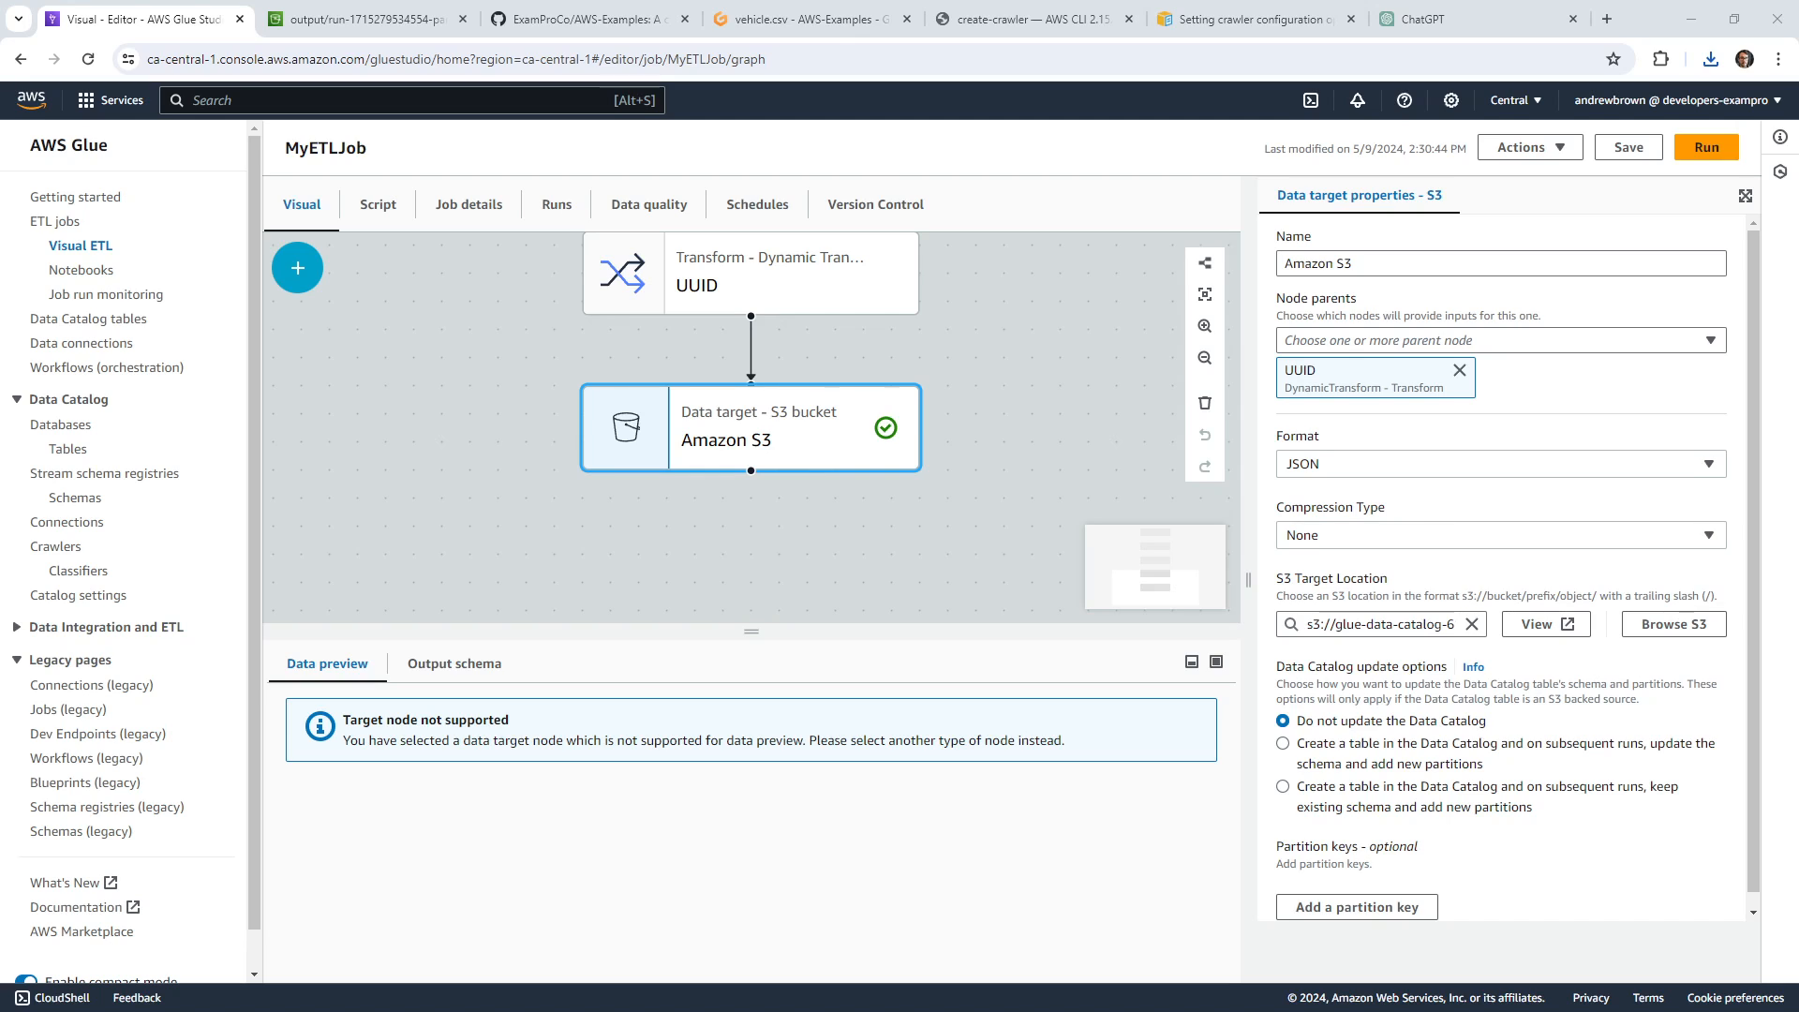
click(1386, 544)
click(1373, 605)
click(370, 19)
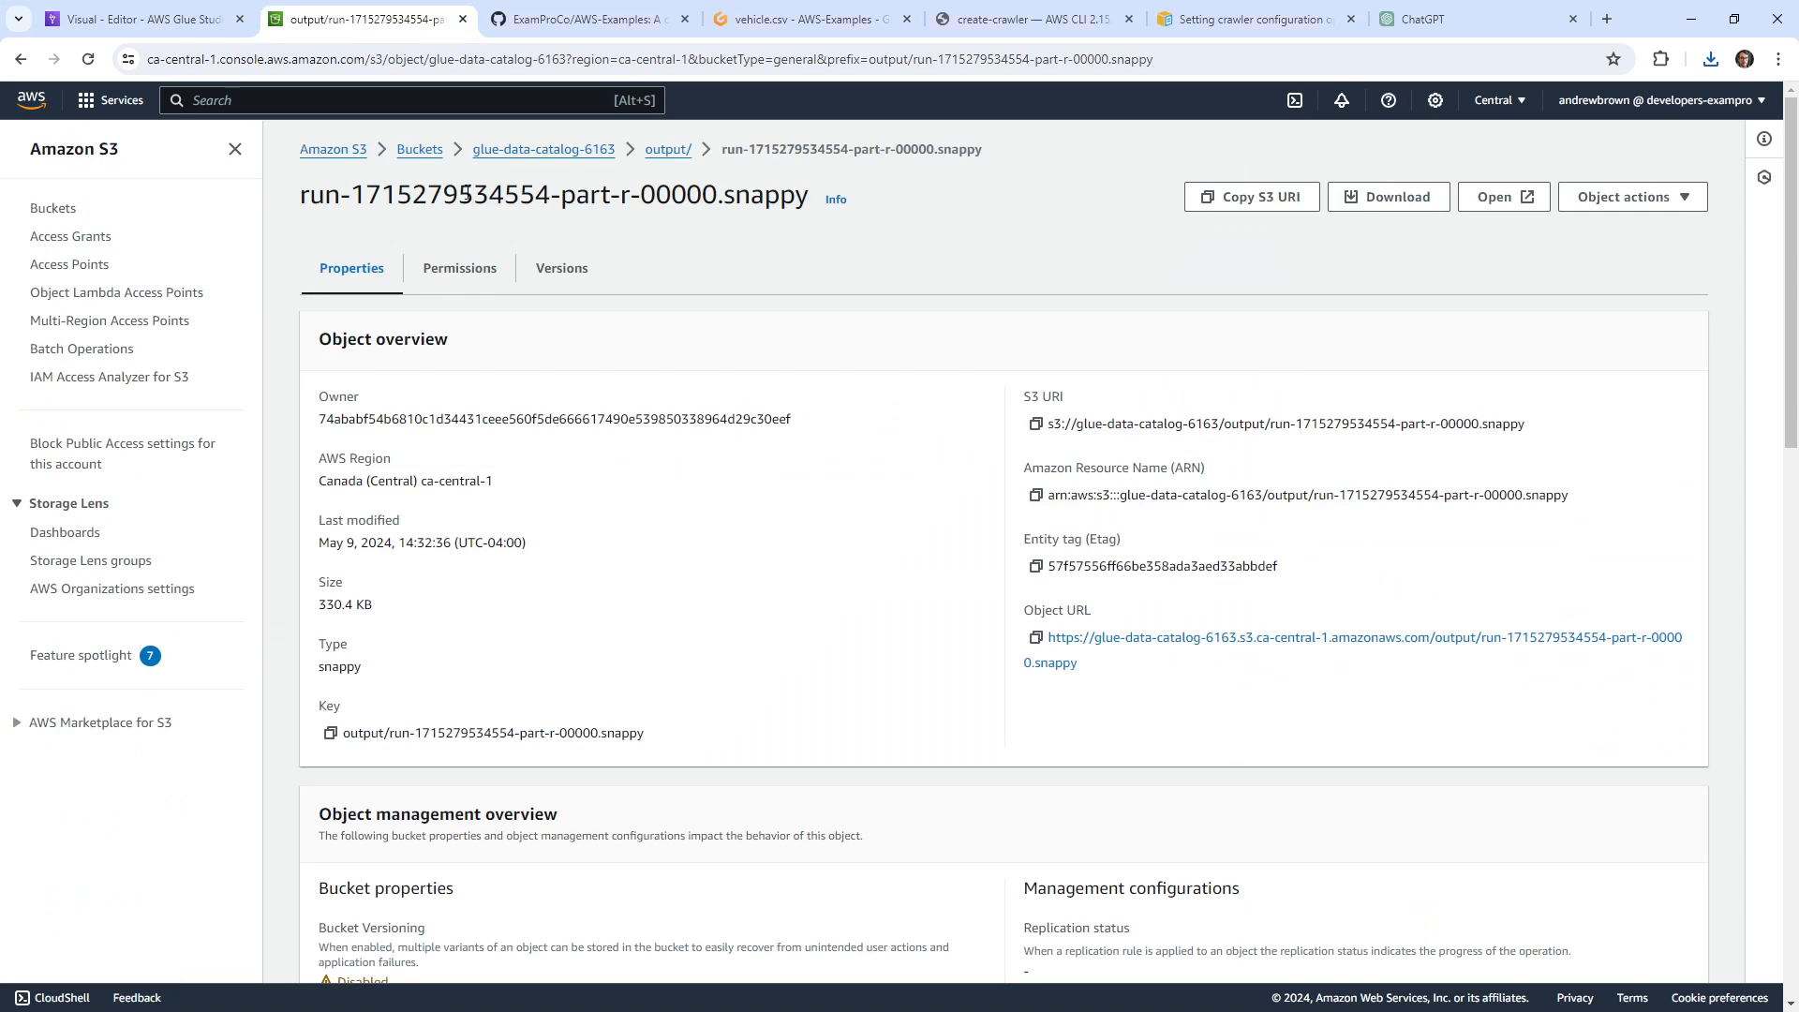
click(656, 154)
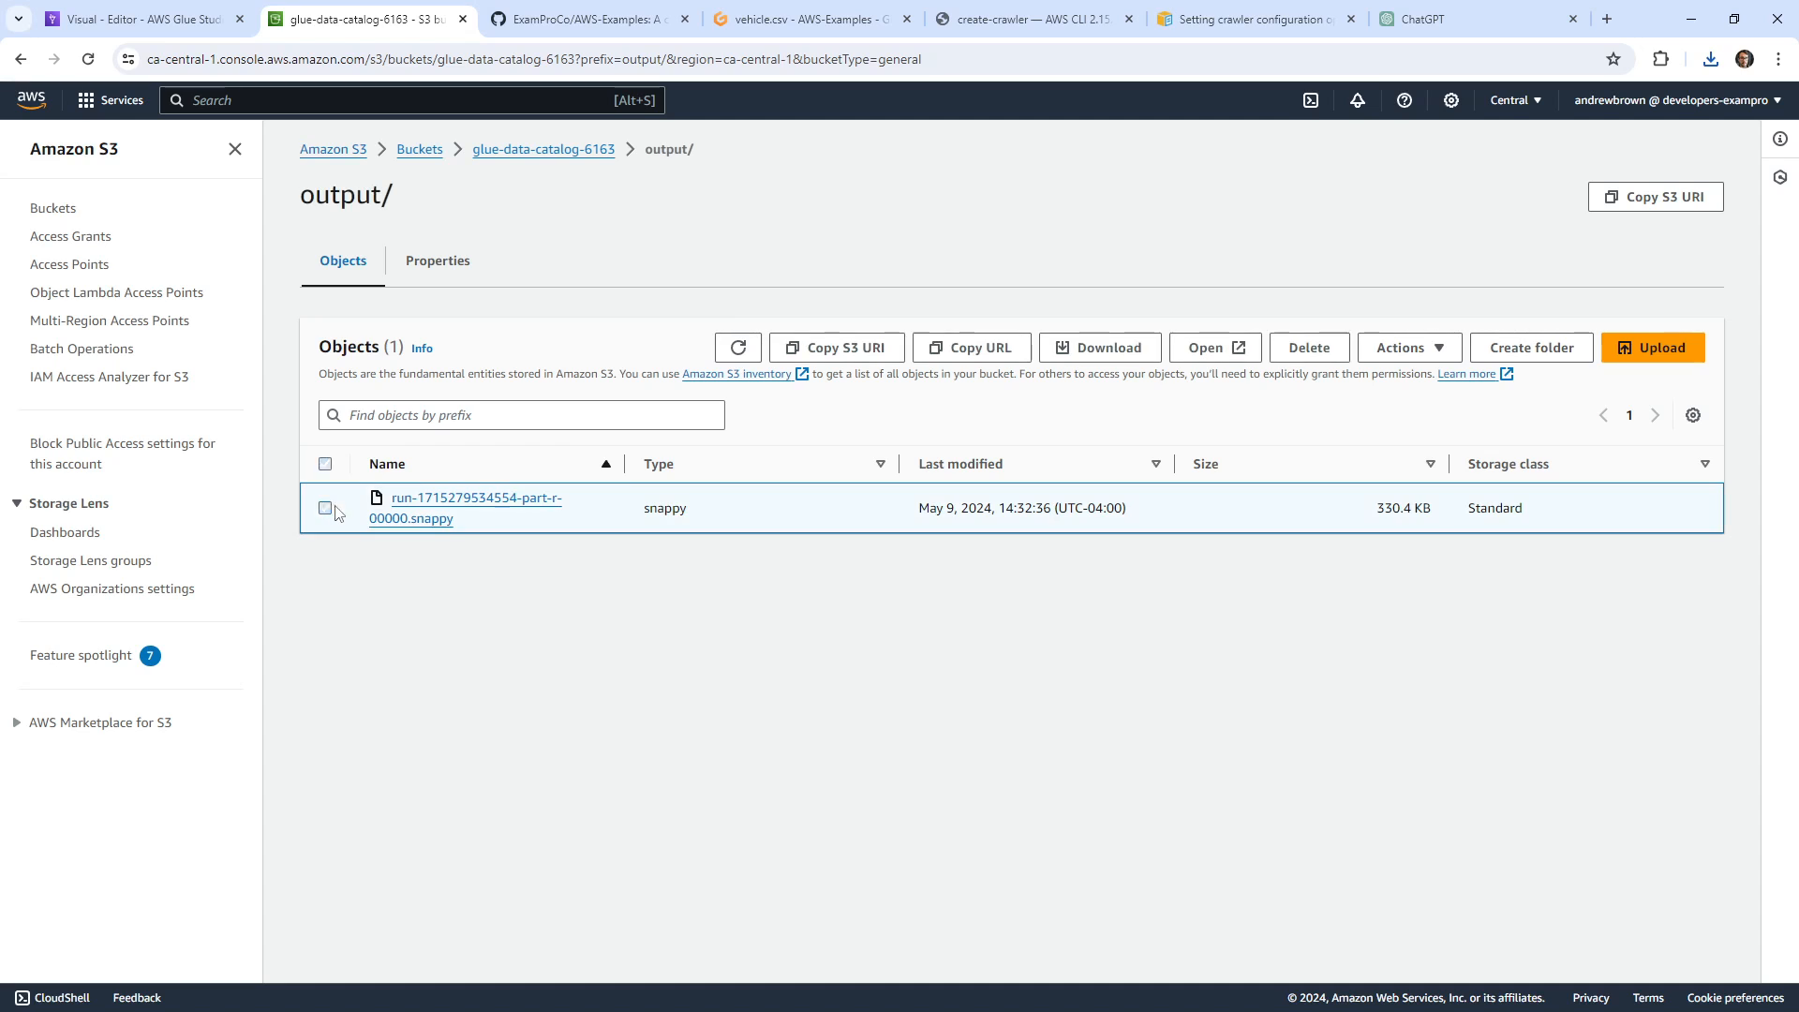
click(330, 508)
click(1309, 348)
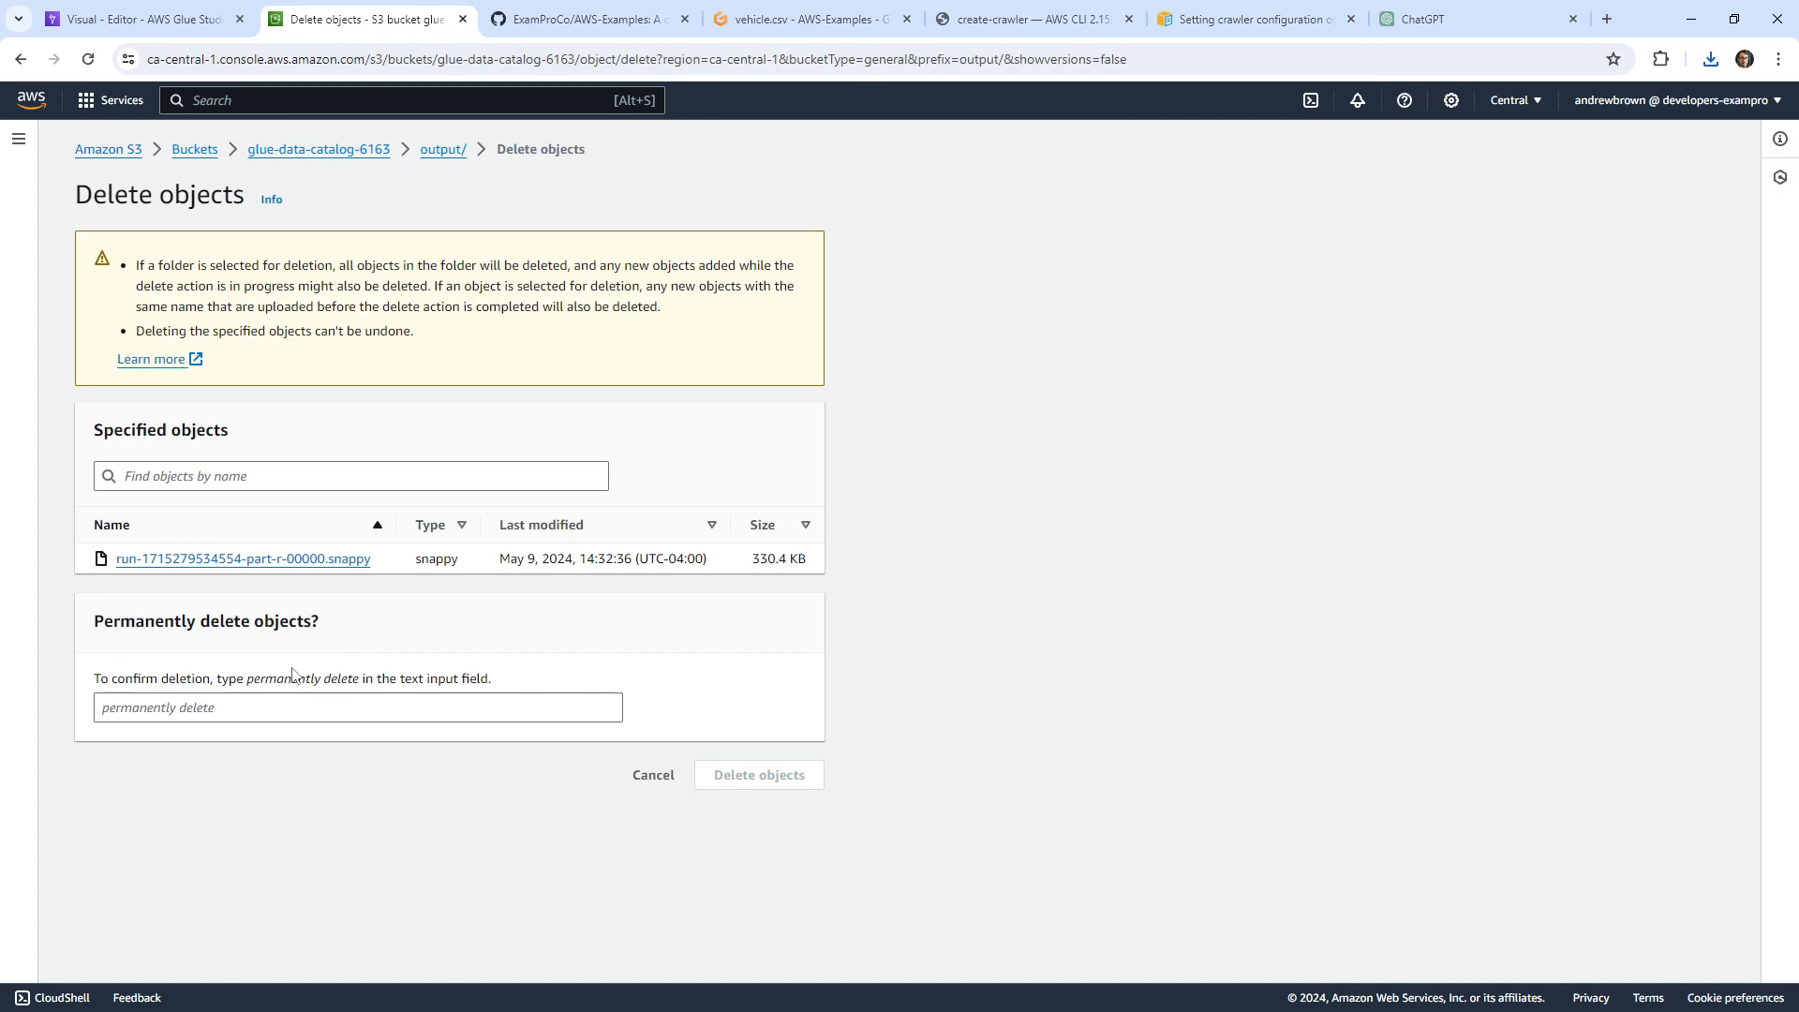
click(276, 698)
drag(248, 679, 358, 678)
key(ctrl+c)
click(332, 700)
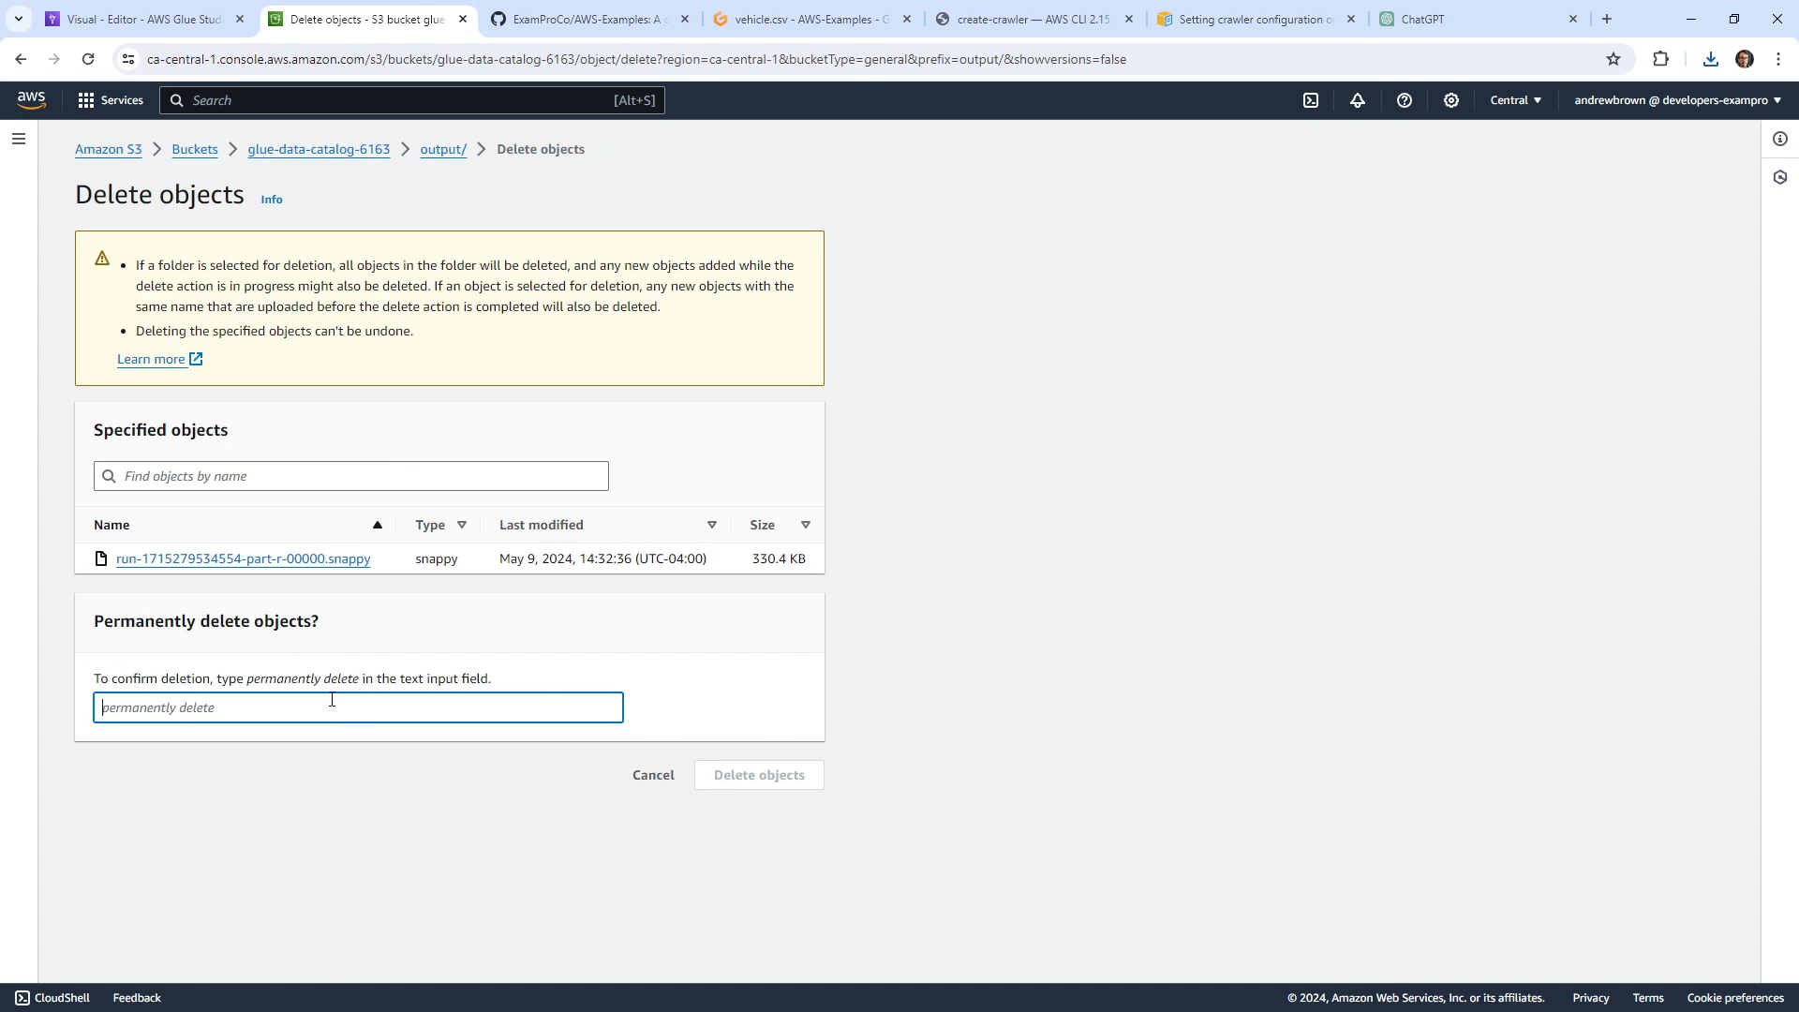
key(ctrl+v)
click(731, 774)
Return to MyETLJob in AWS Glue, save the updated job, run it, and open its list of runs.
click(161, 26)
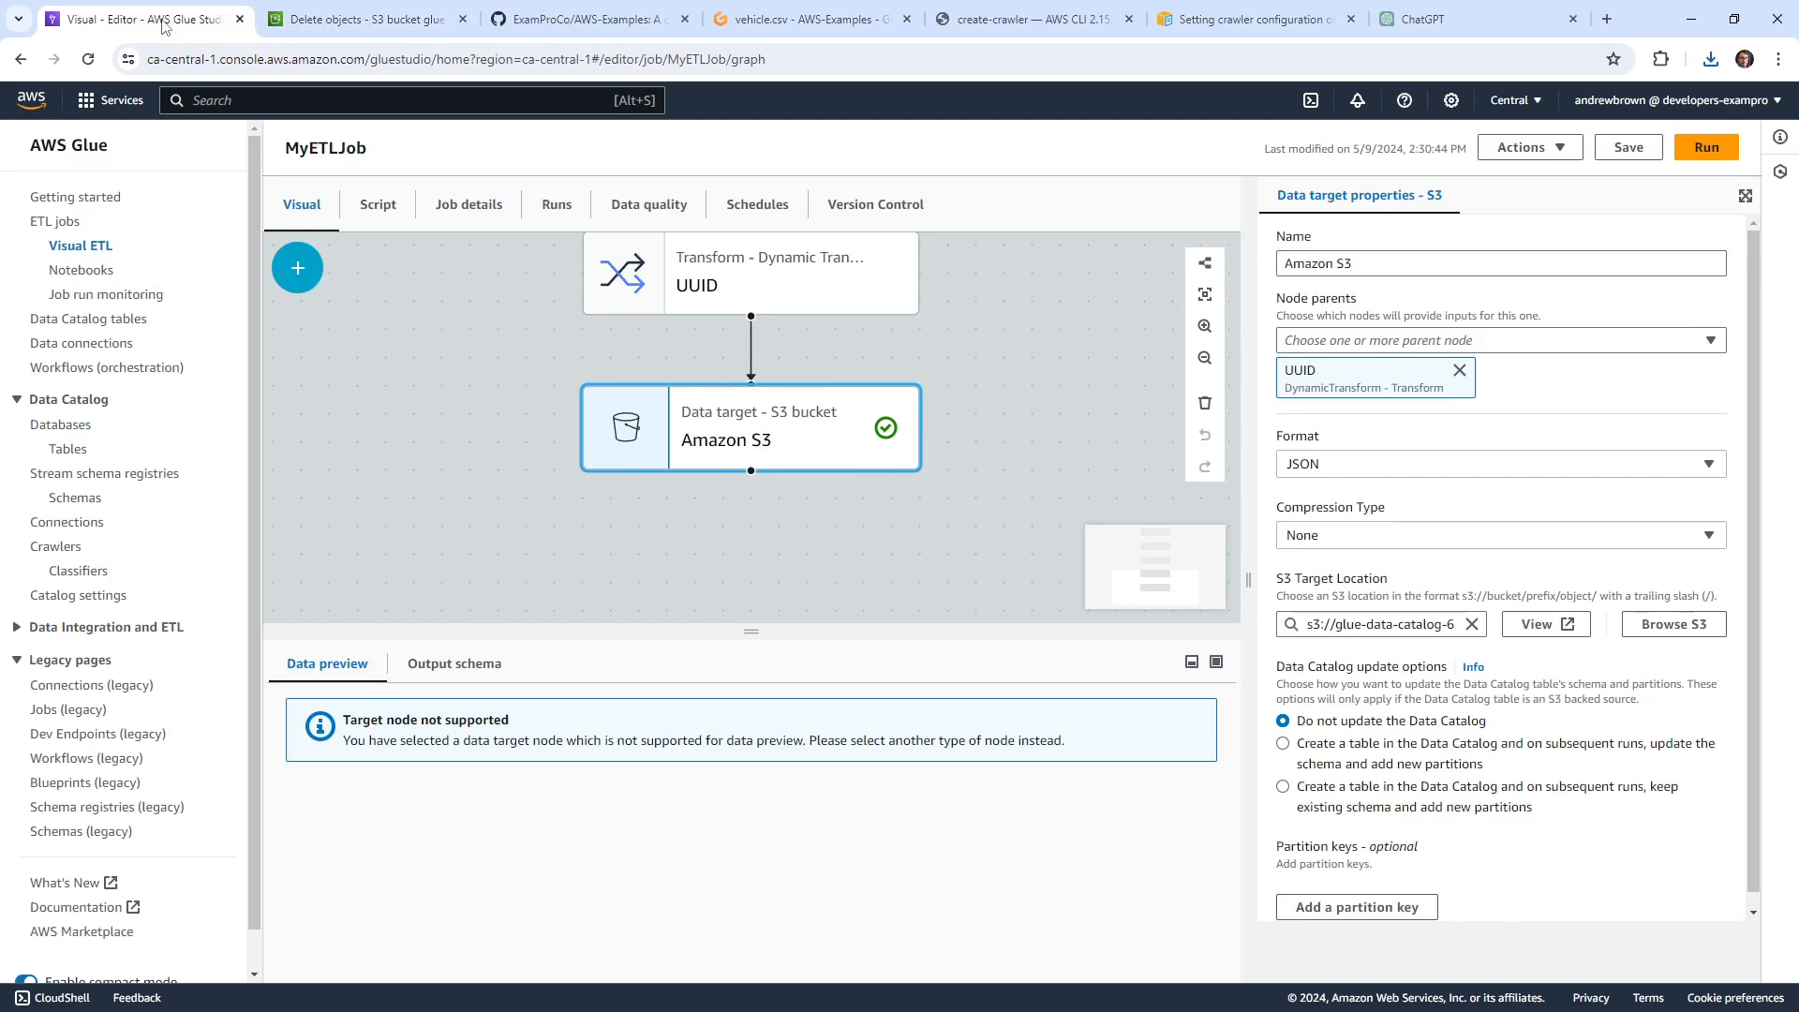
click(1642, 151)
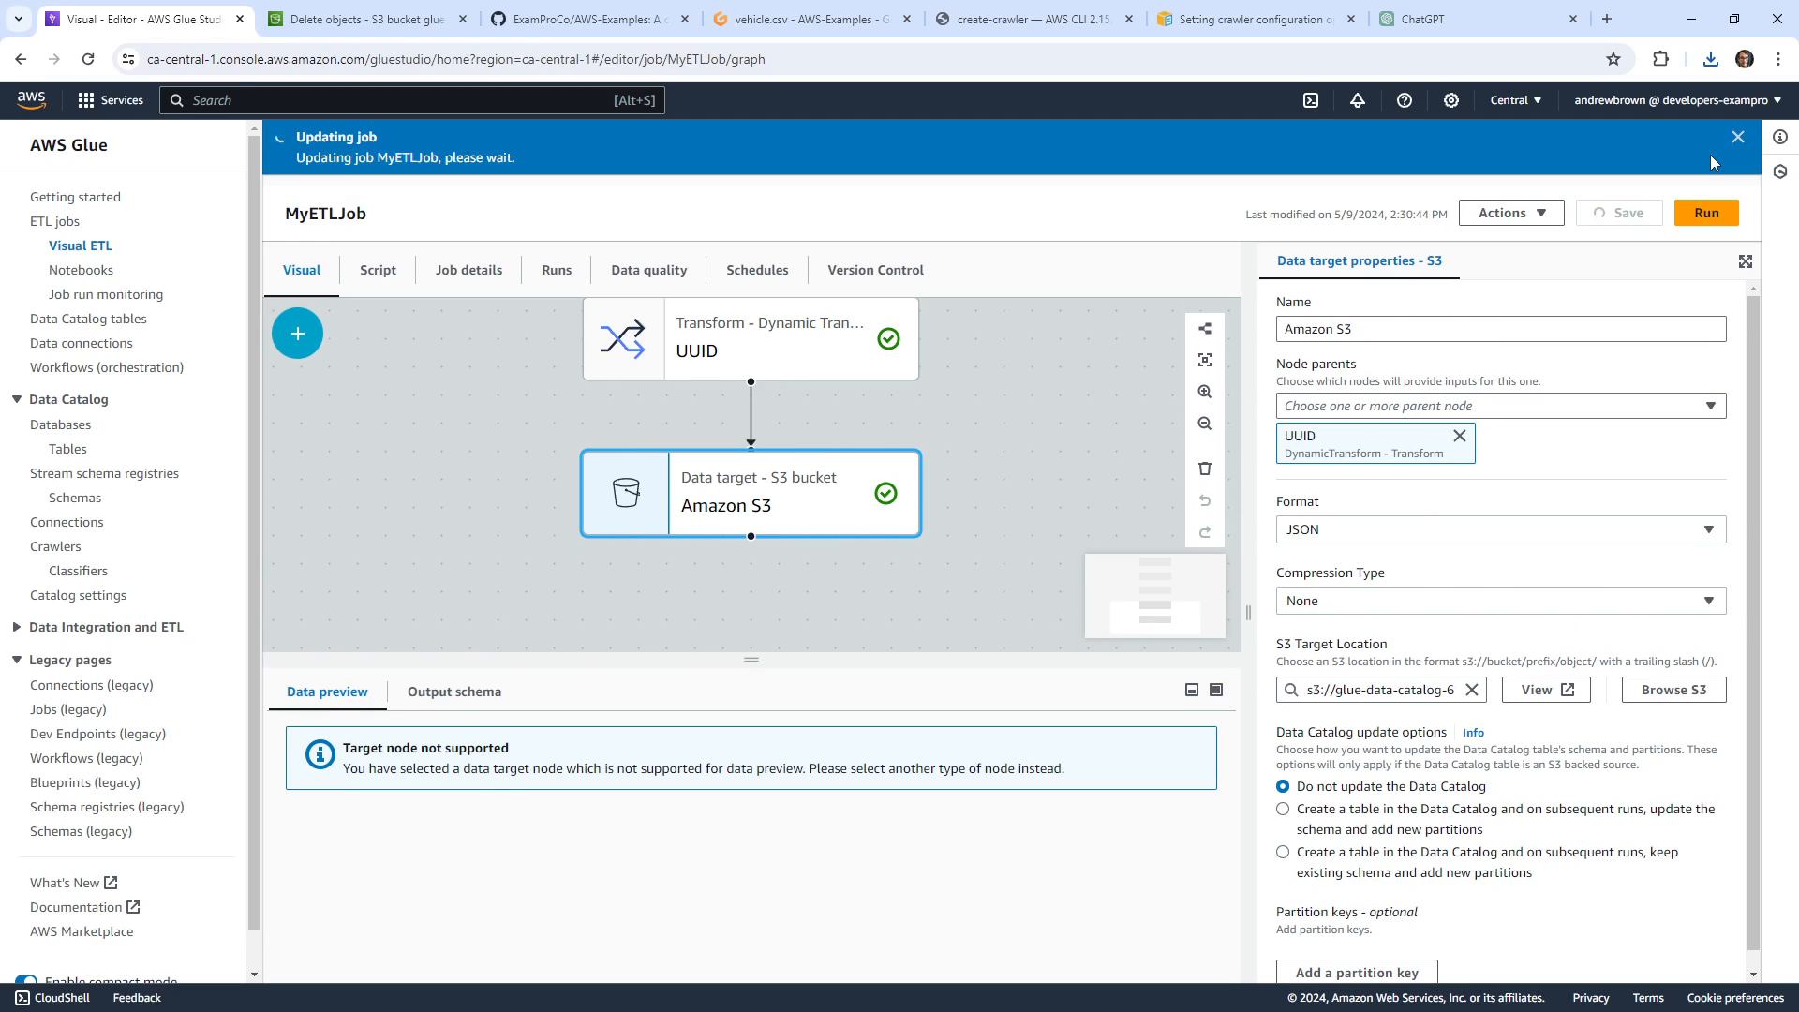
scroll(1548, 534, down, 1)
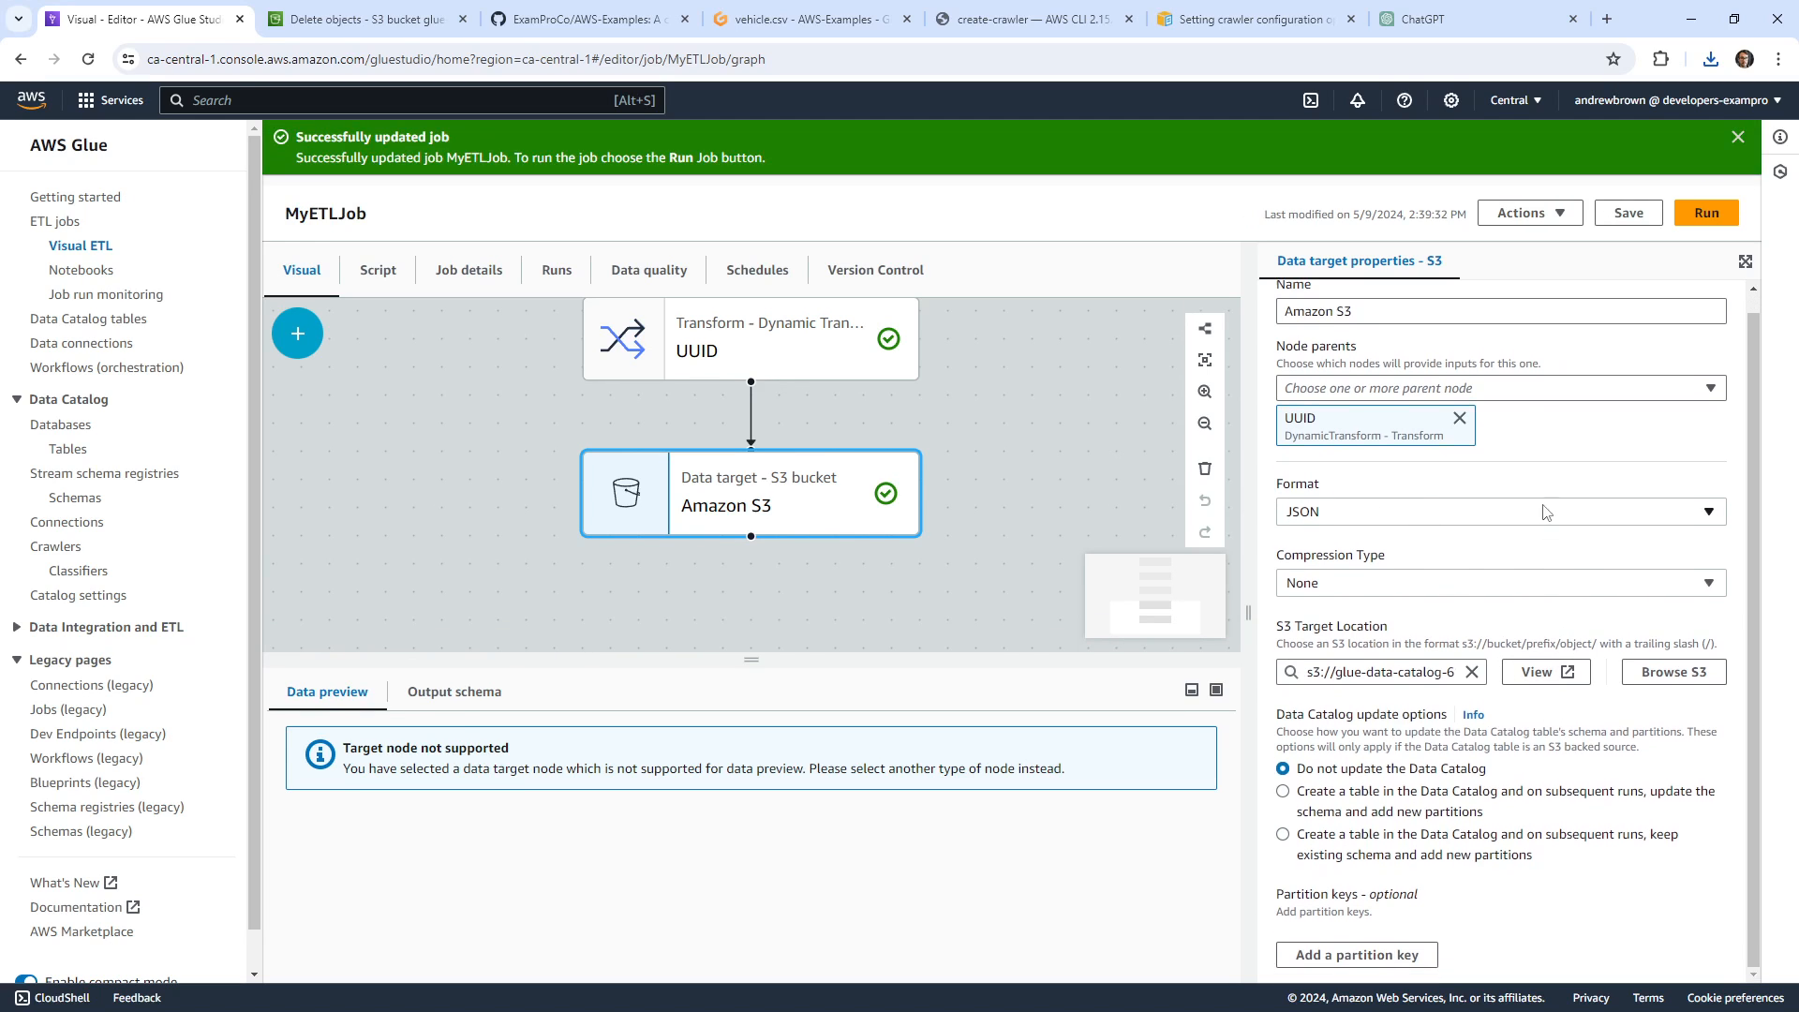
click(1706, 213)
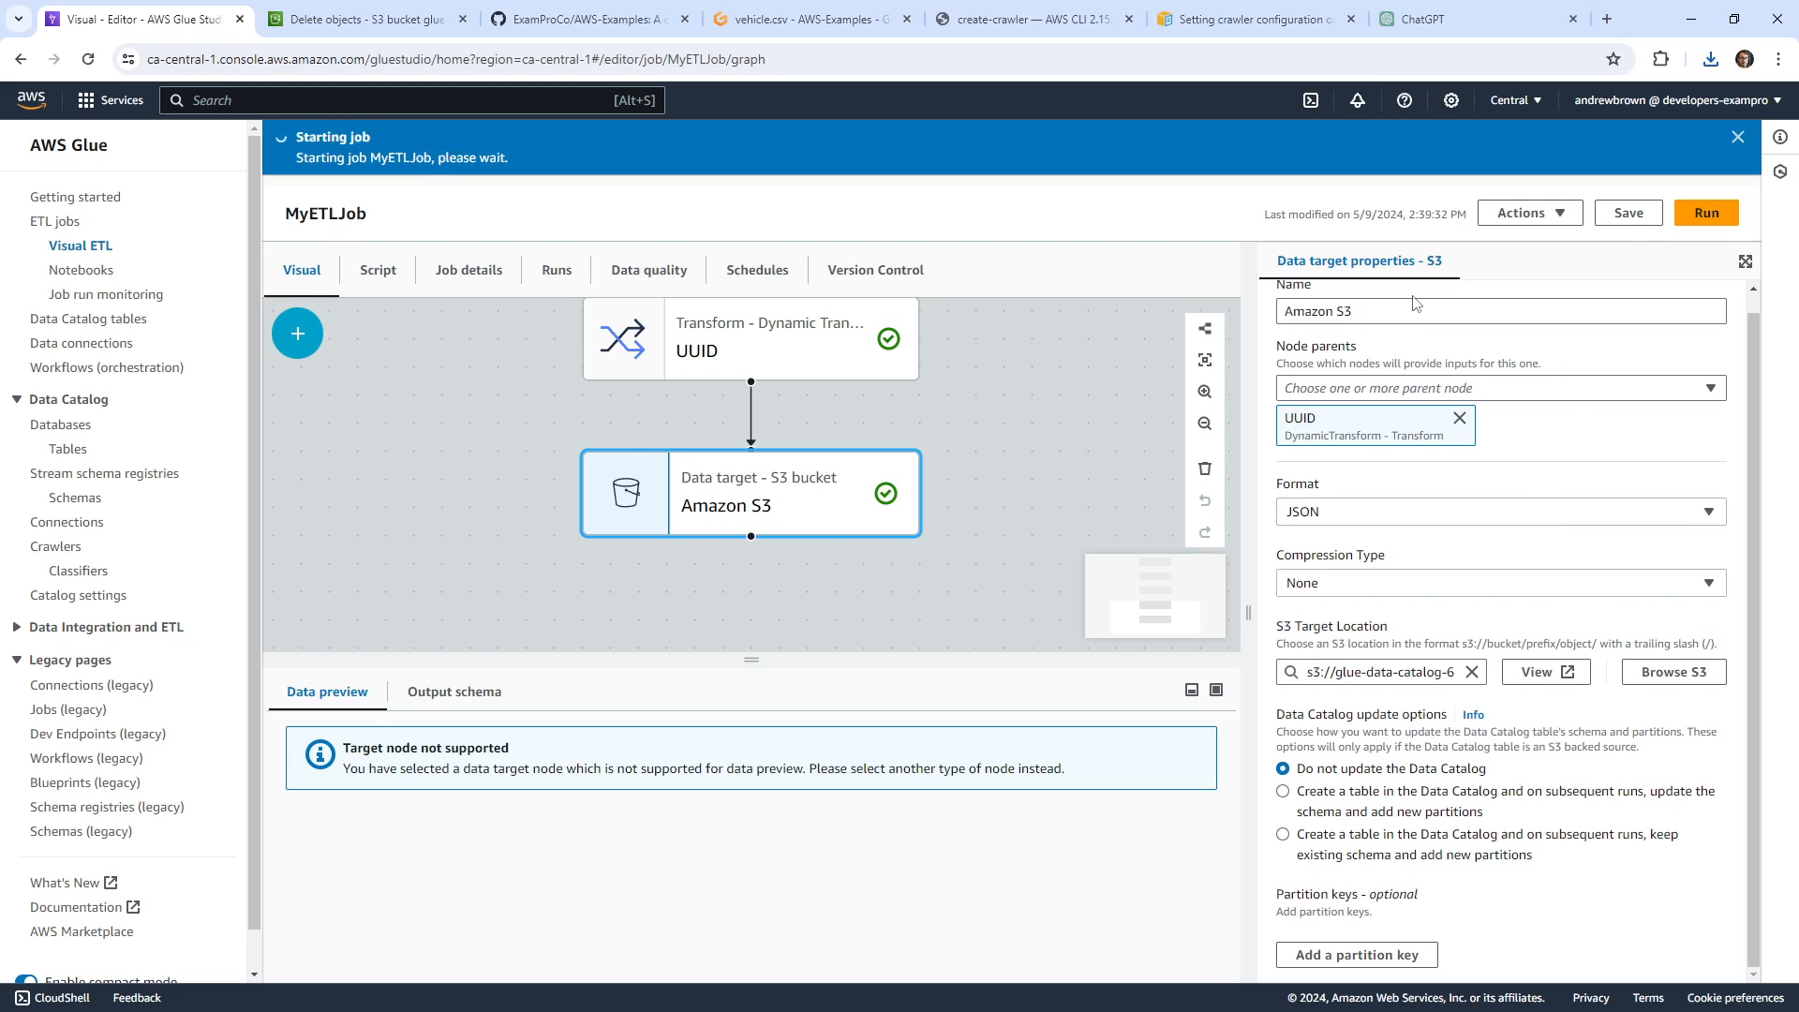
click(614, 159)
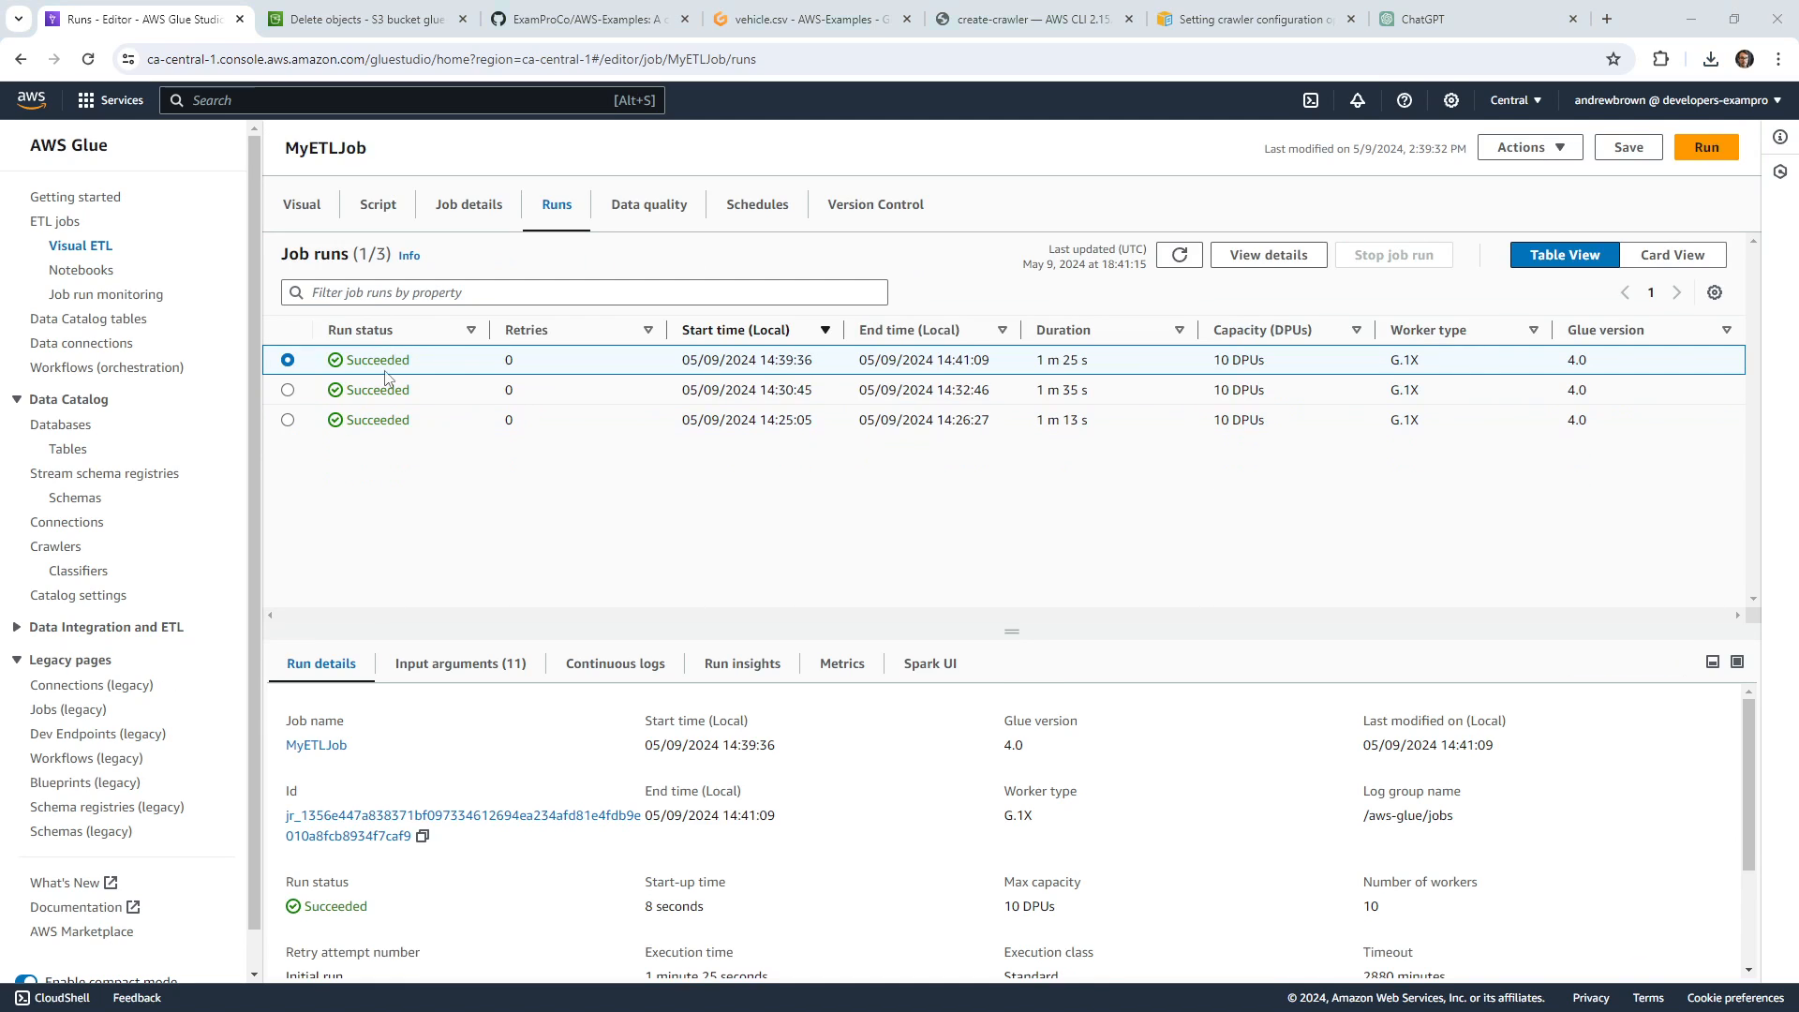
click(361, 20)
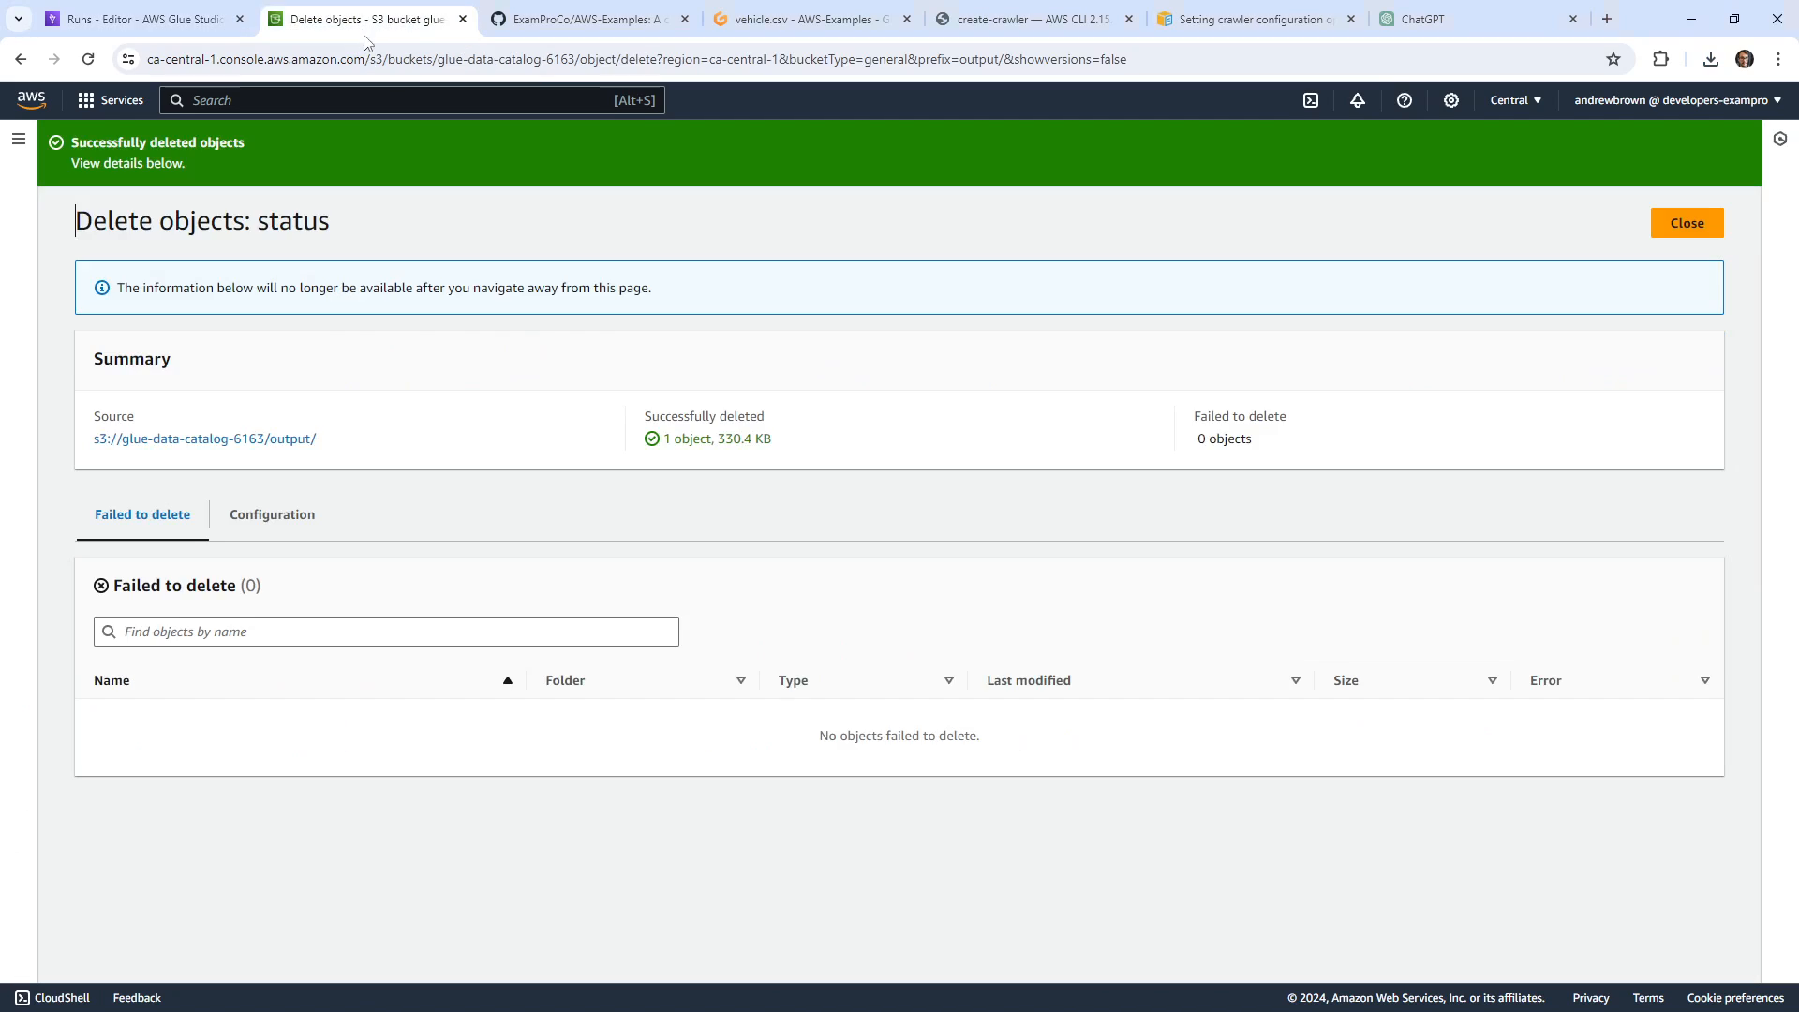
click(271, 437)
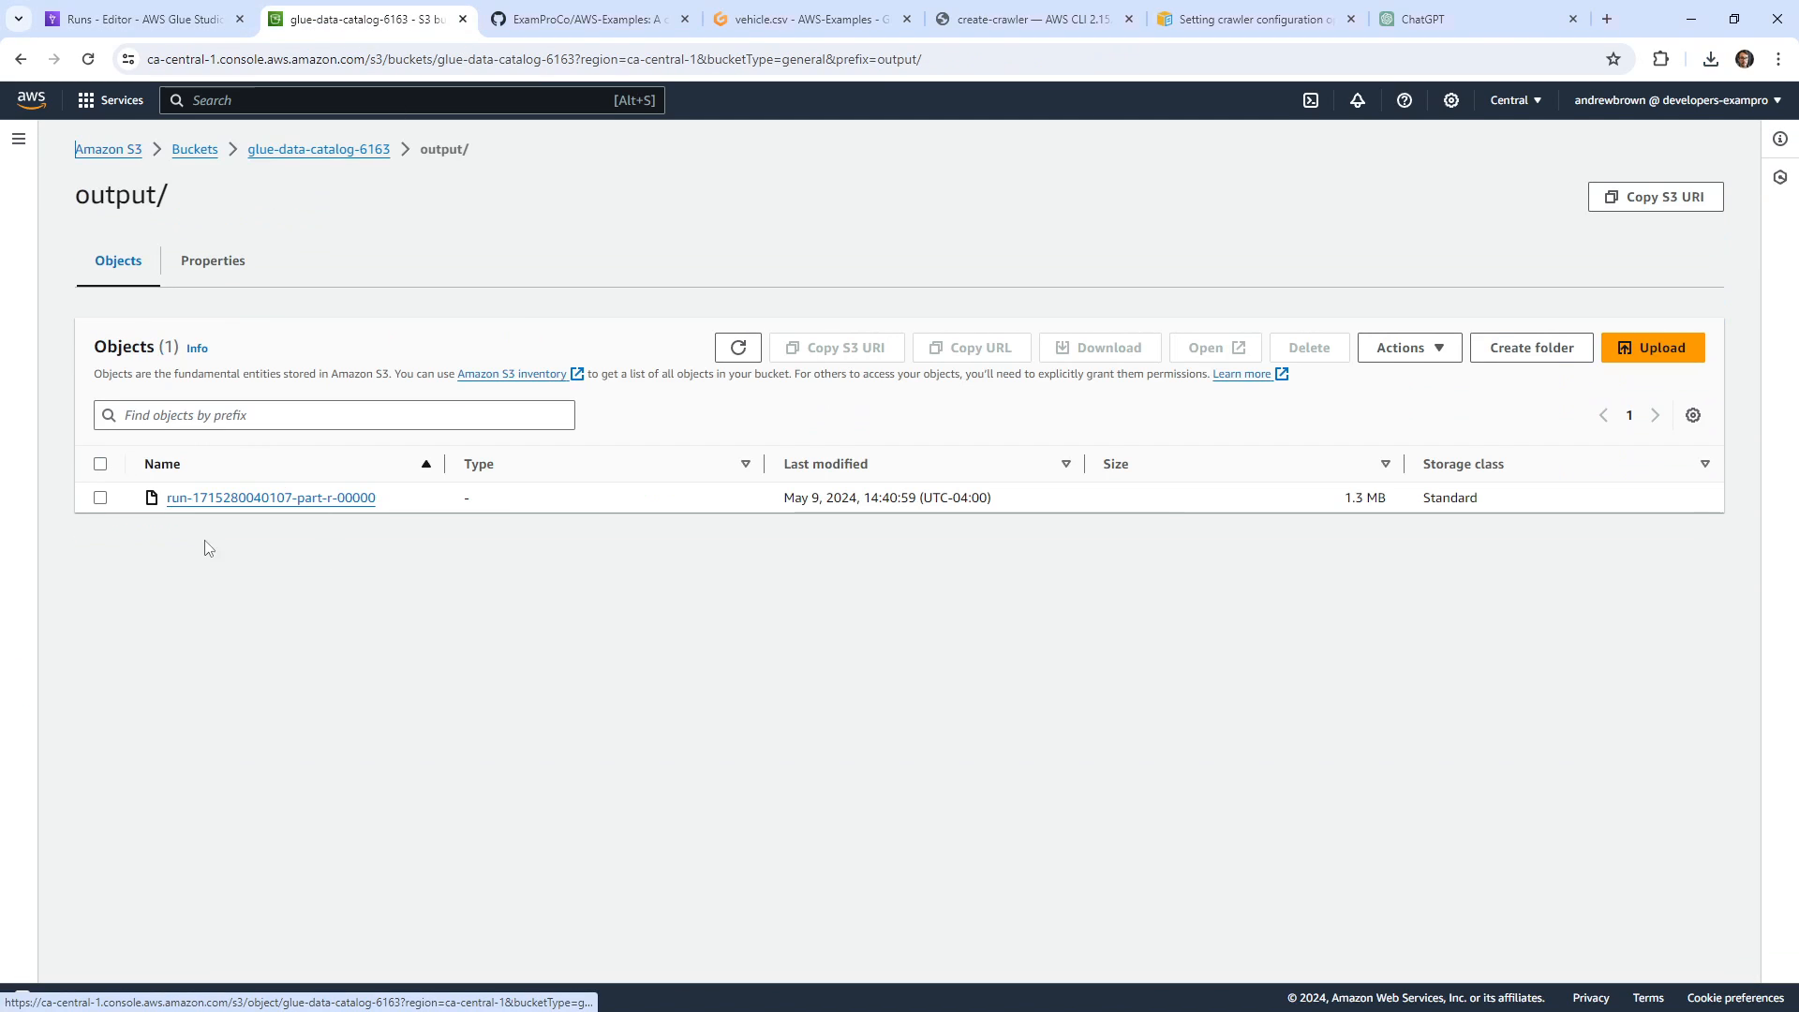
click(100, 498)
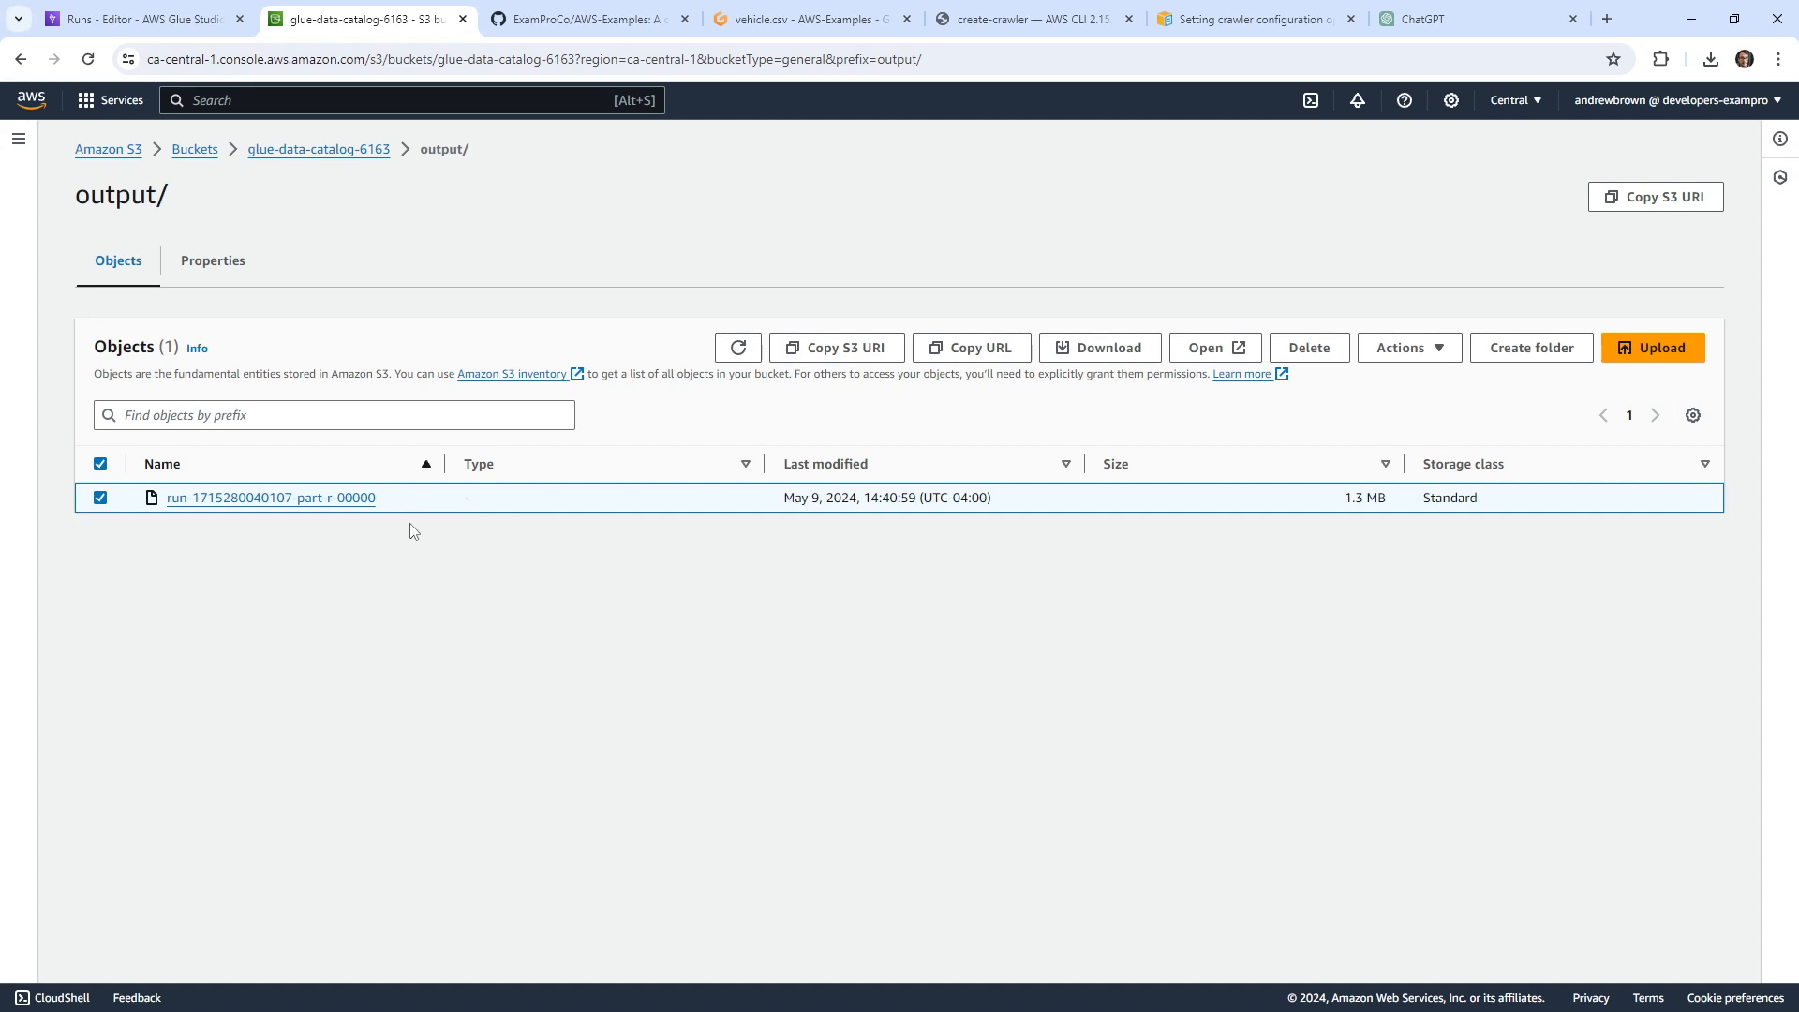
click(1189, 349)
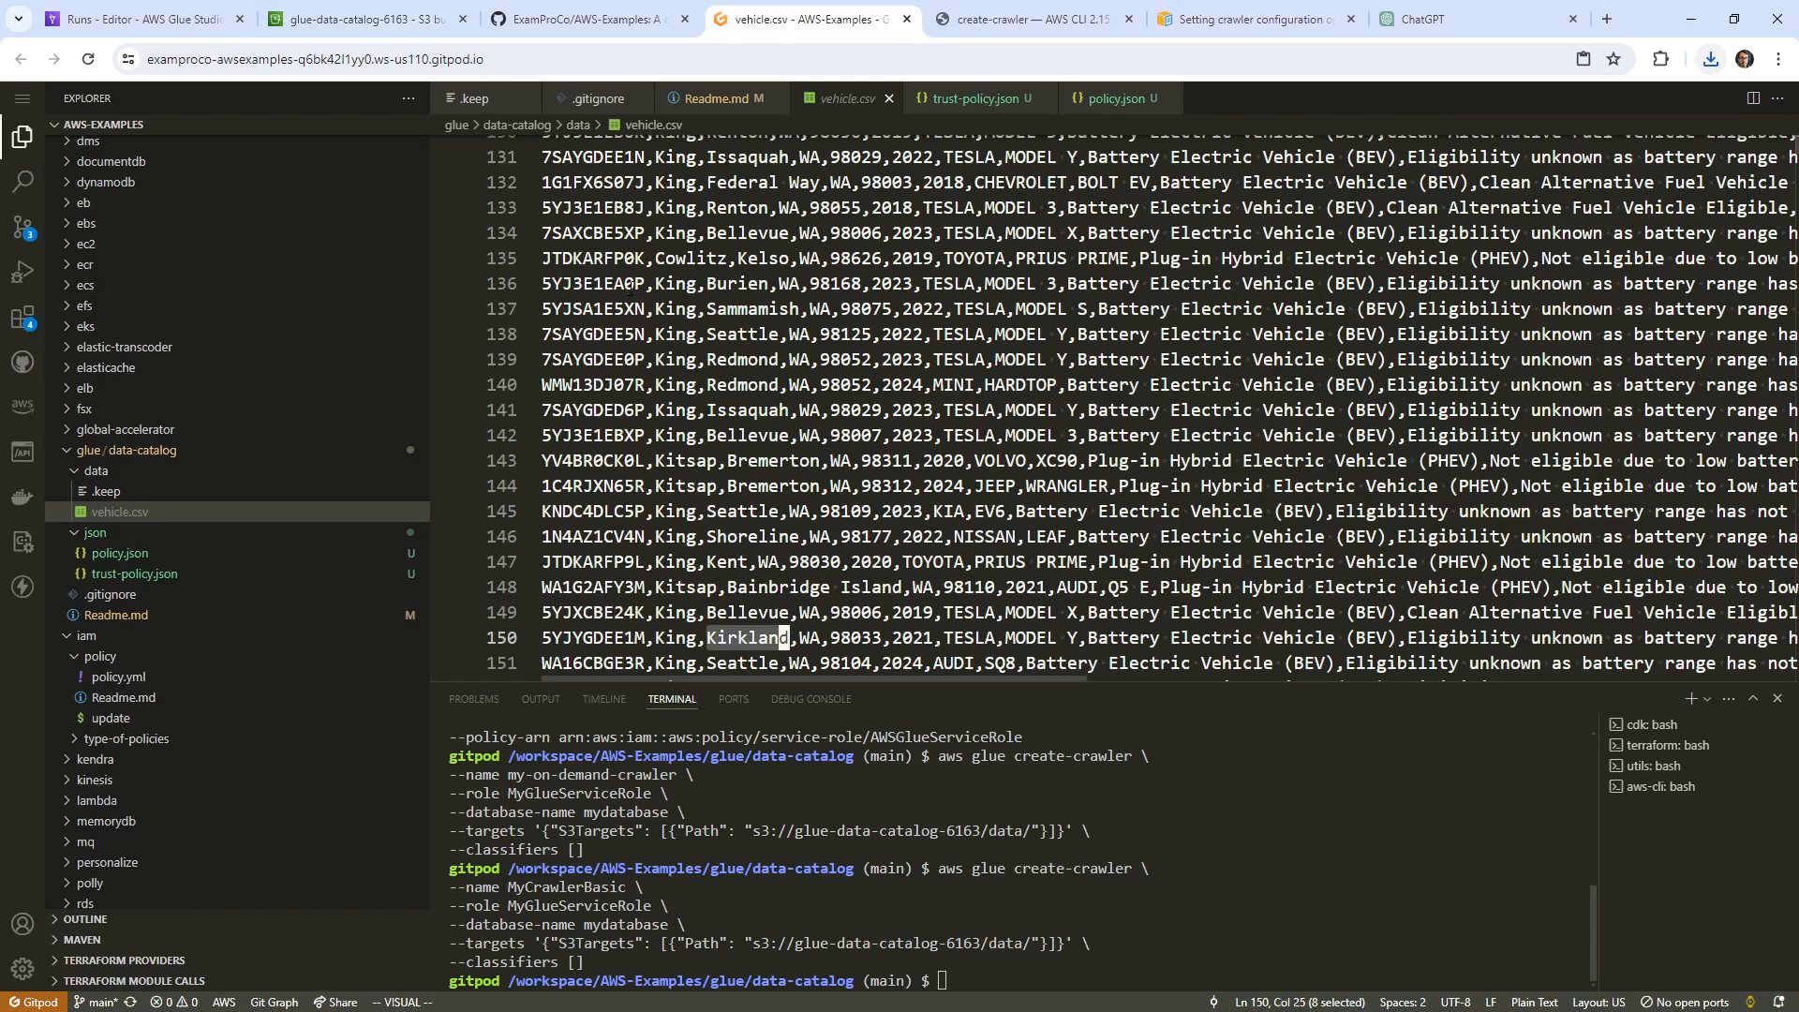
click(806, 18)
drag(295, 718, 131, 486)
click(1089, 595)
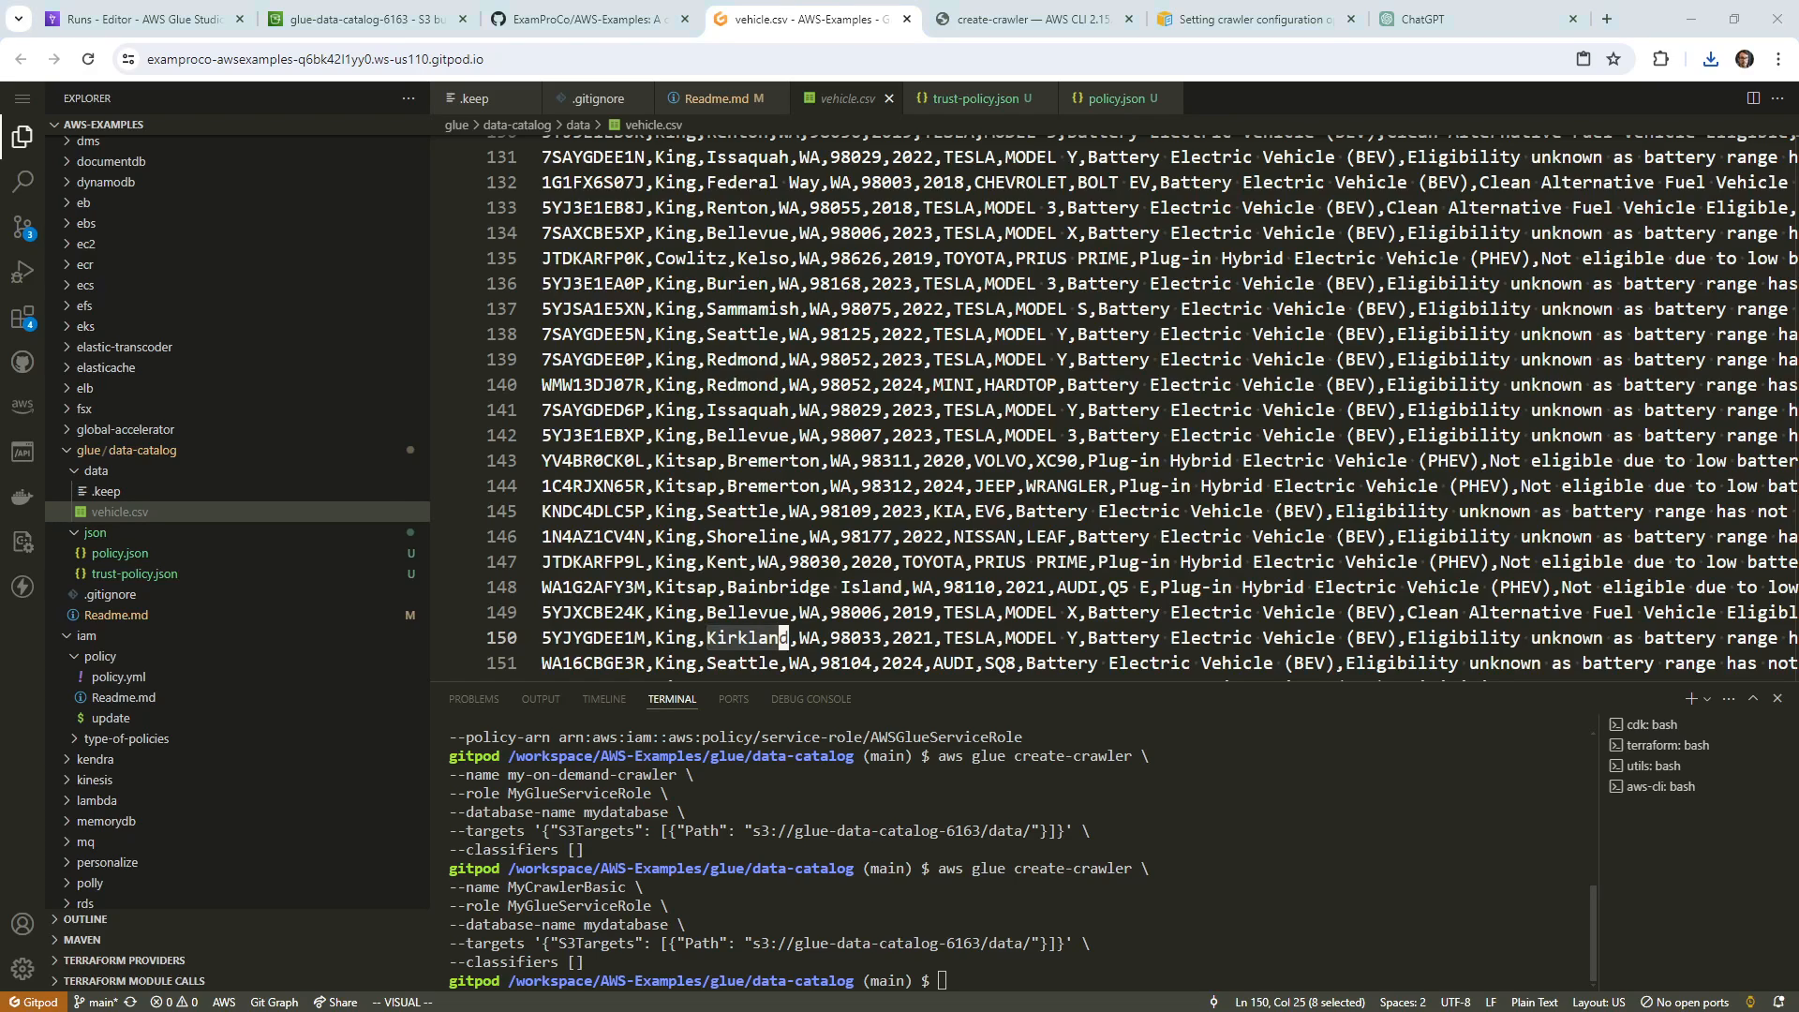
drag(452, 487, 165, 475)
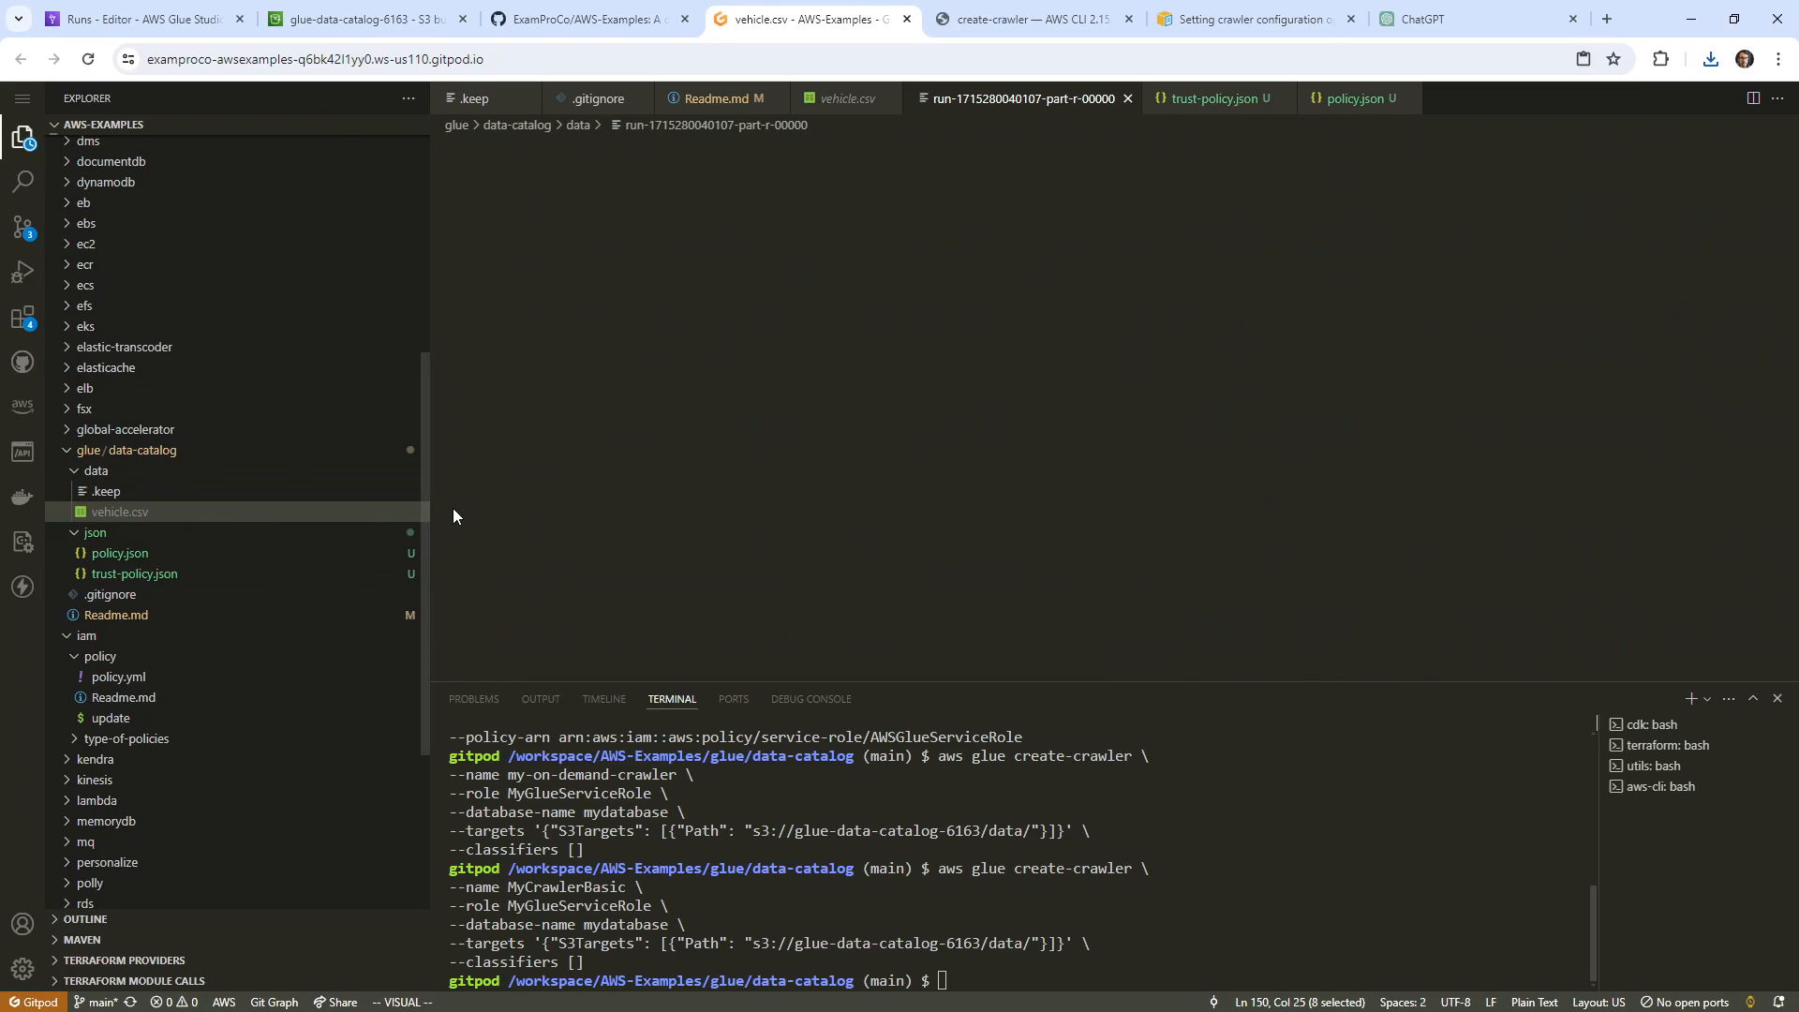
click(813, 325)
click(787, 471)
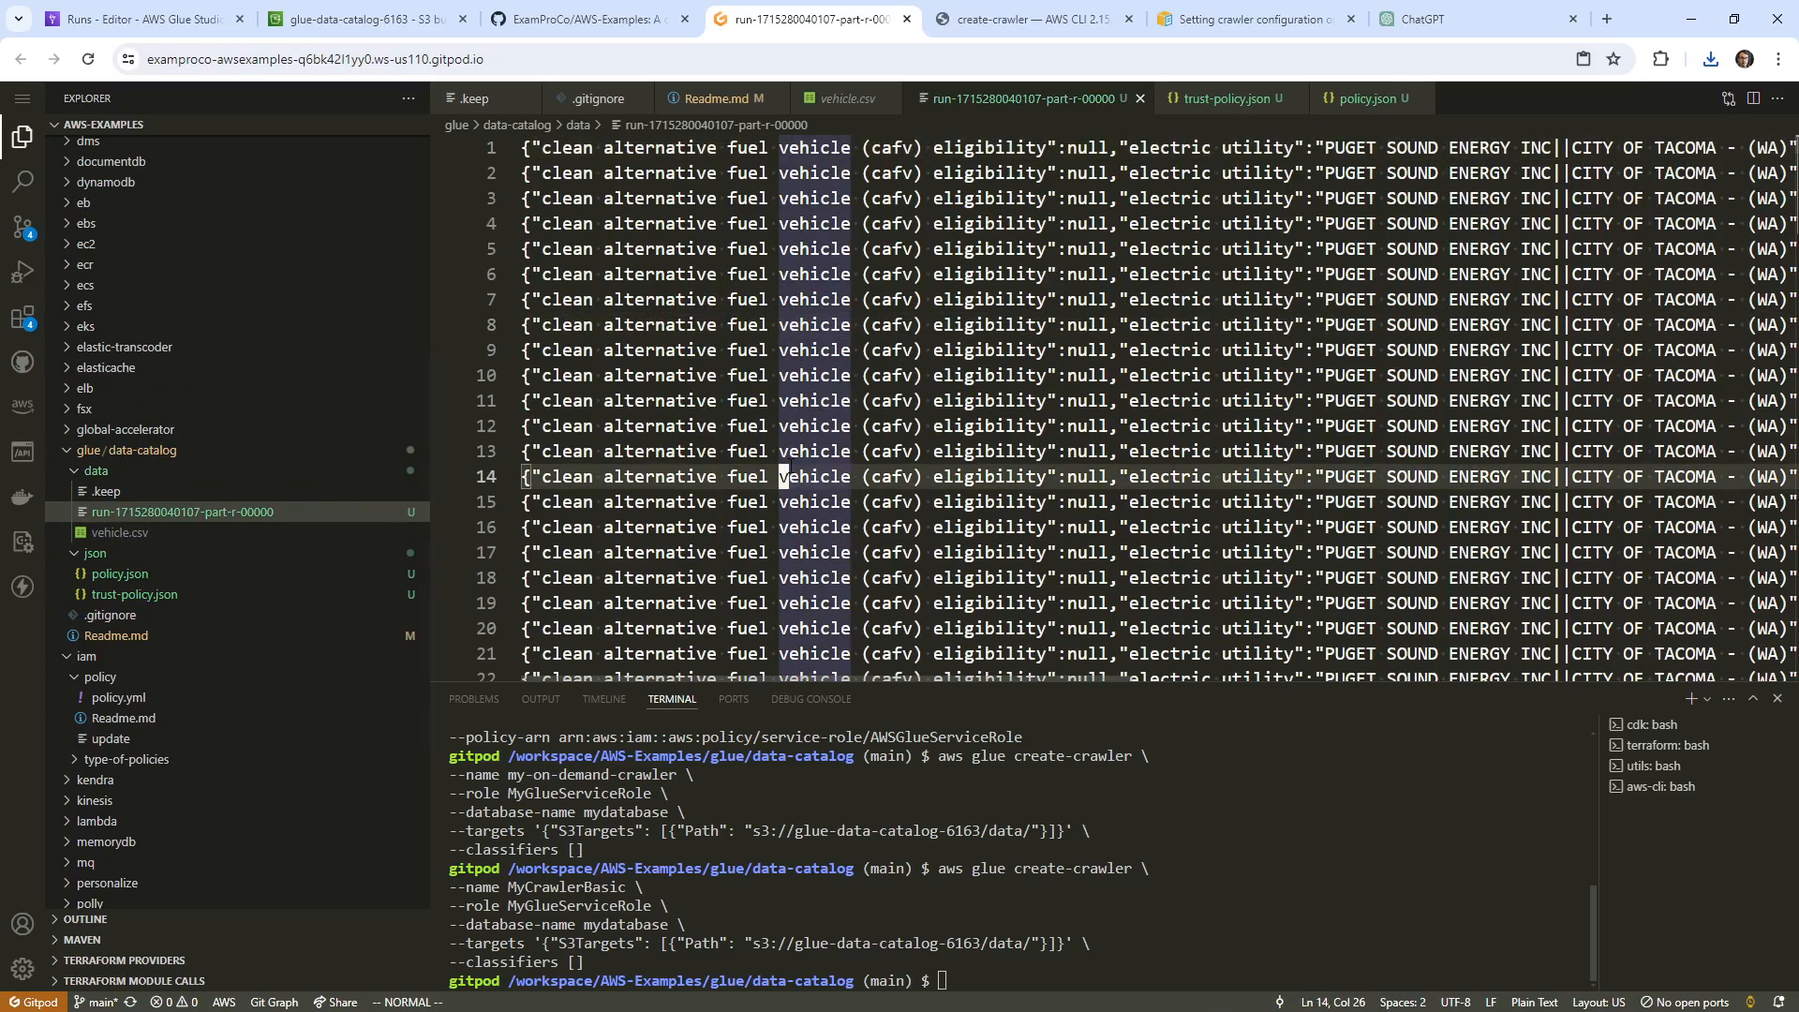
key(ctrl+minus)
key(ctrl+minus)
key(ctrl+minus)
key(ctrl+minus)
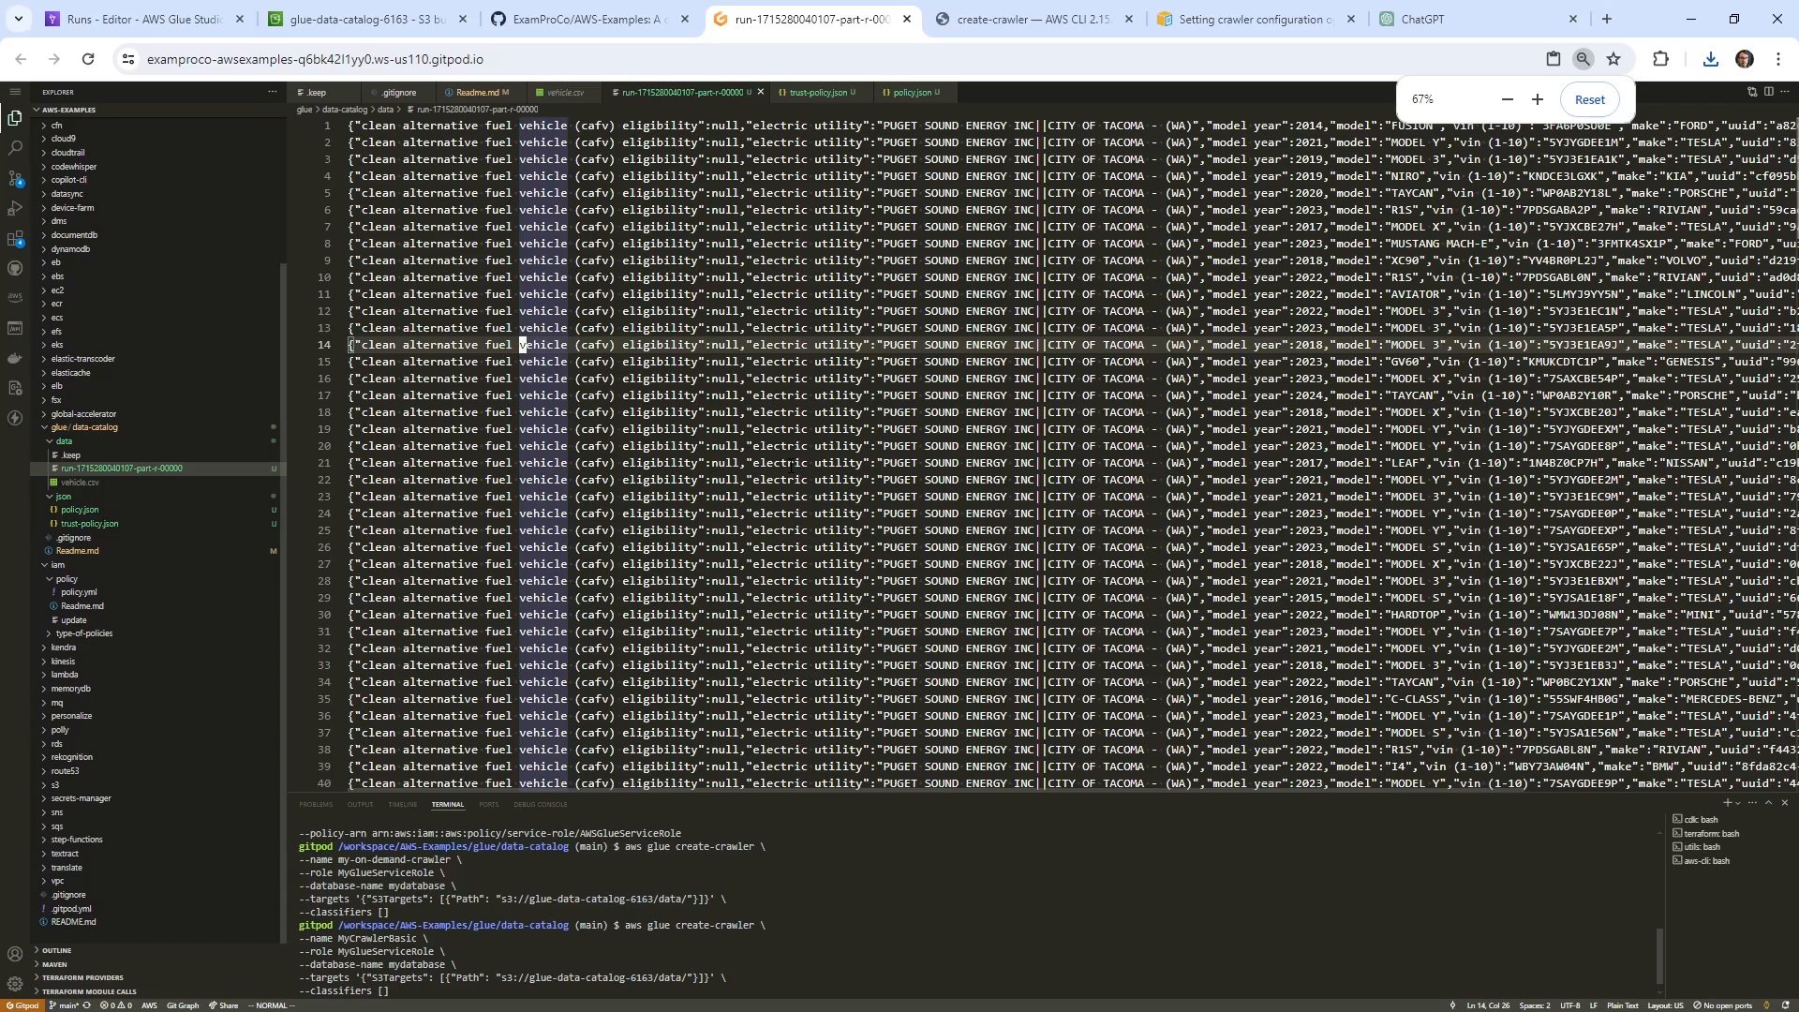
drag(1090, 294, 1793, 295)
click(1533, 279)
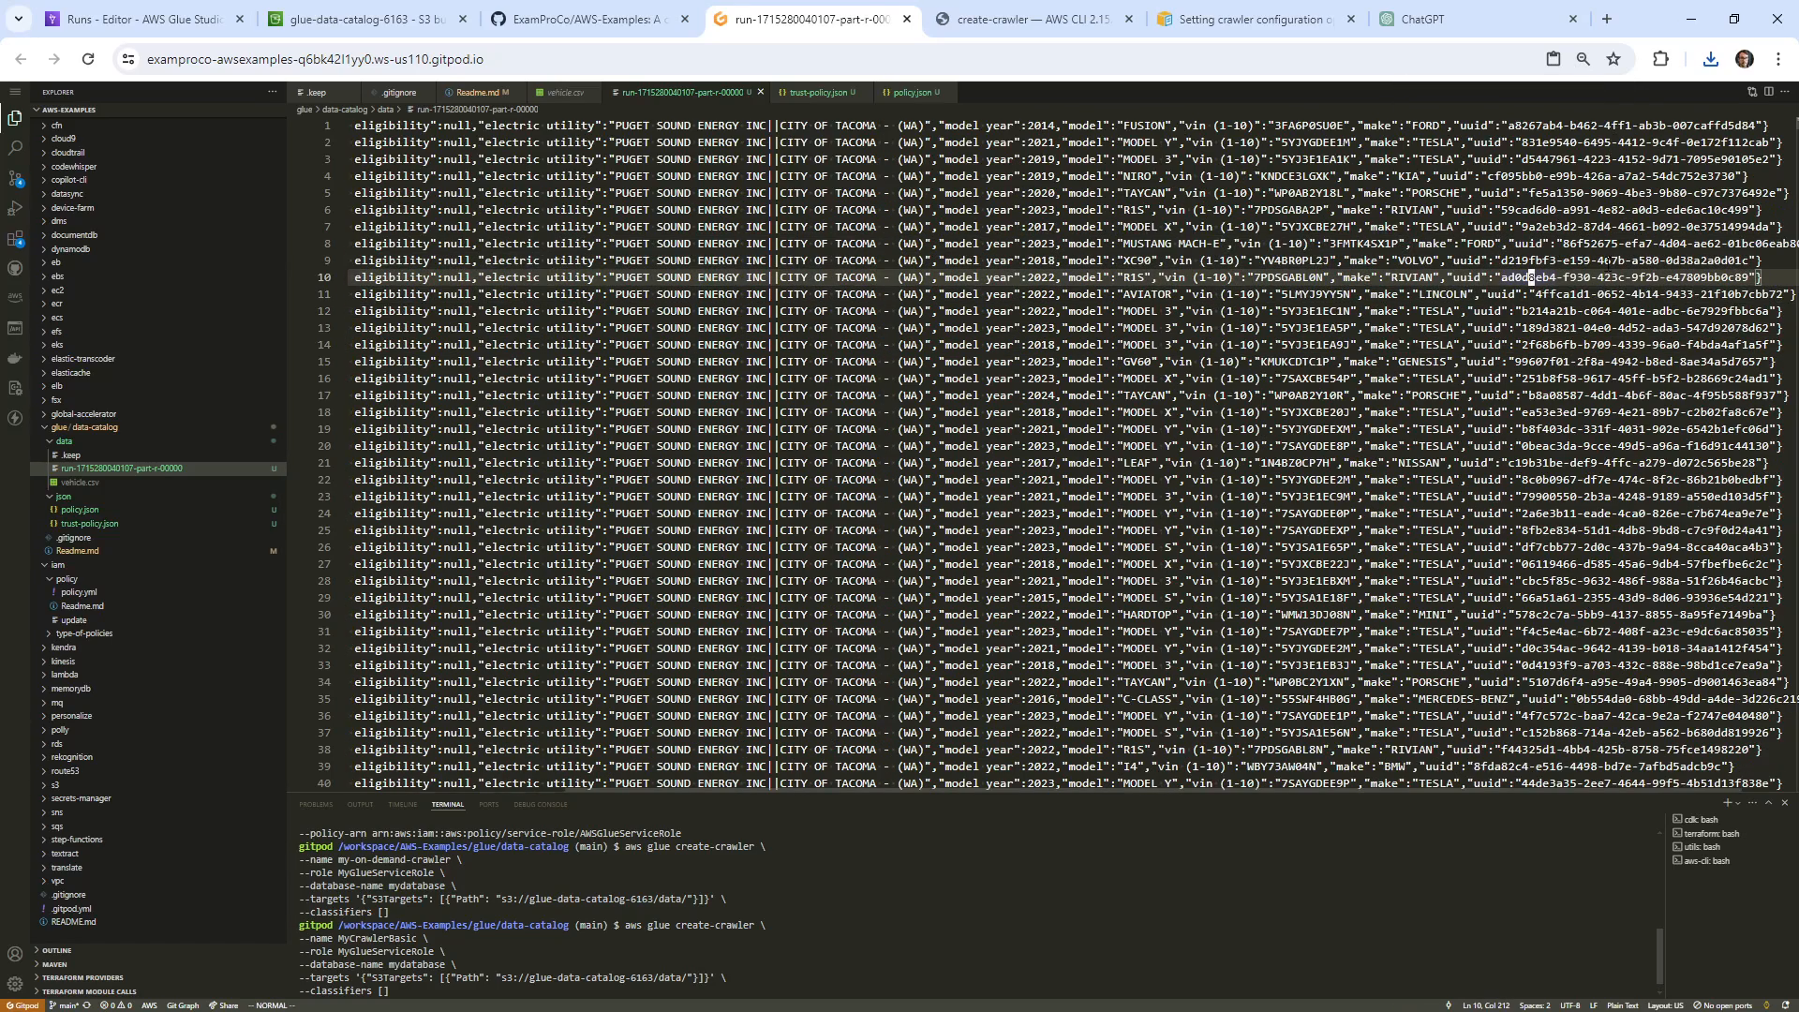
double_click(1530, 244)
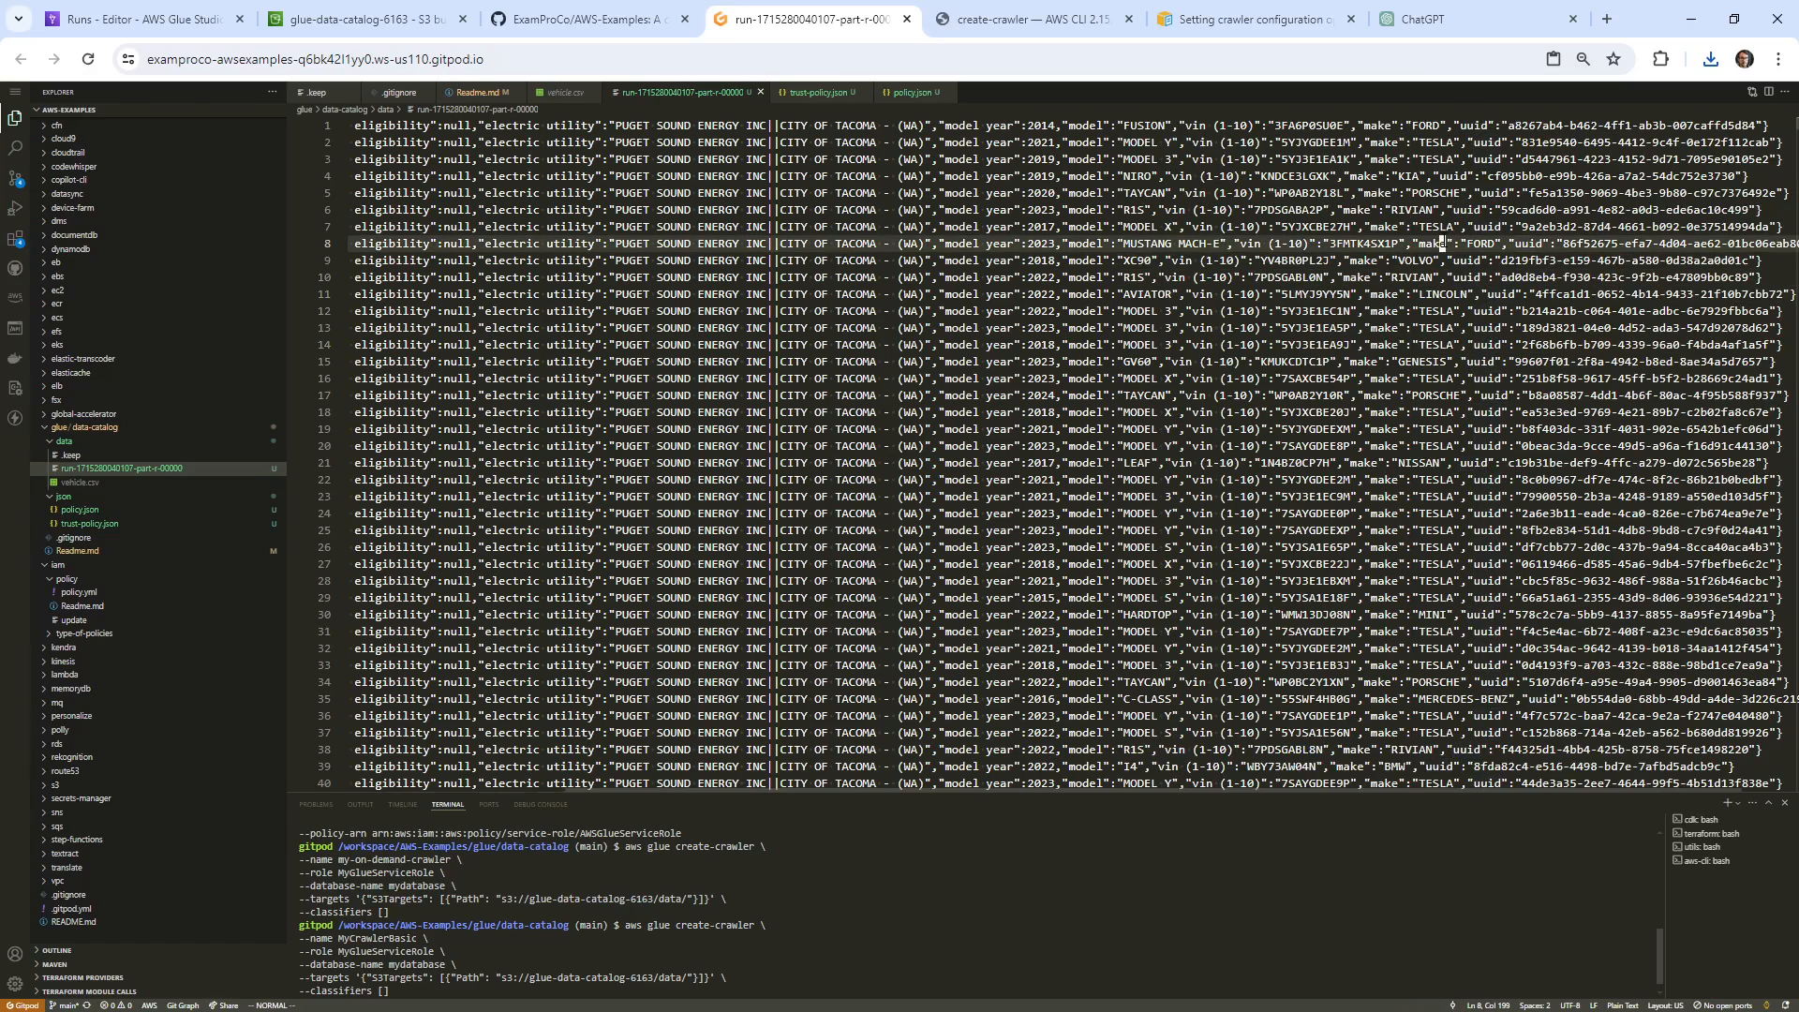
double_click(1253, 244)
double_click(974, 243)
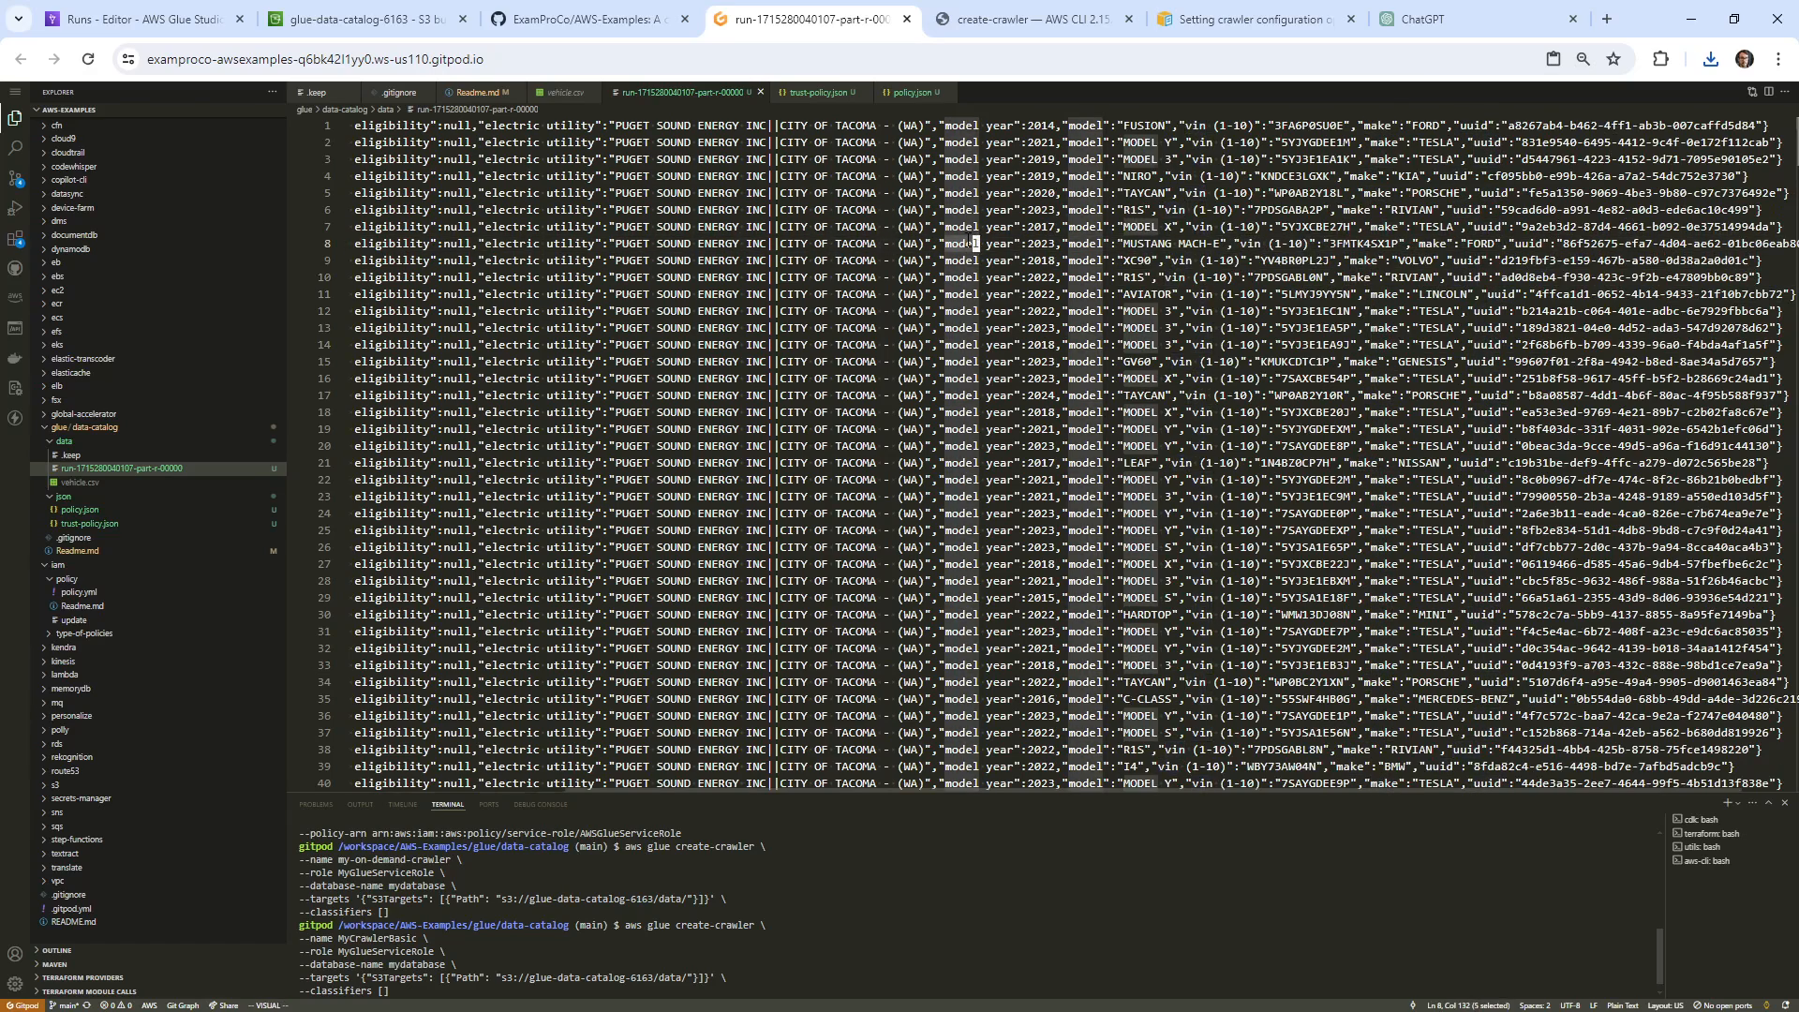
drag(933, 244, 384, 244)
double_click(427, 243)
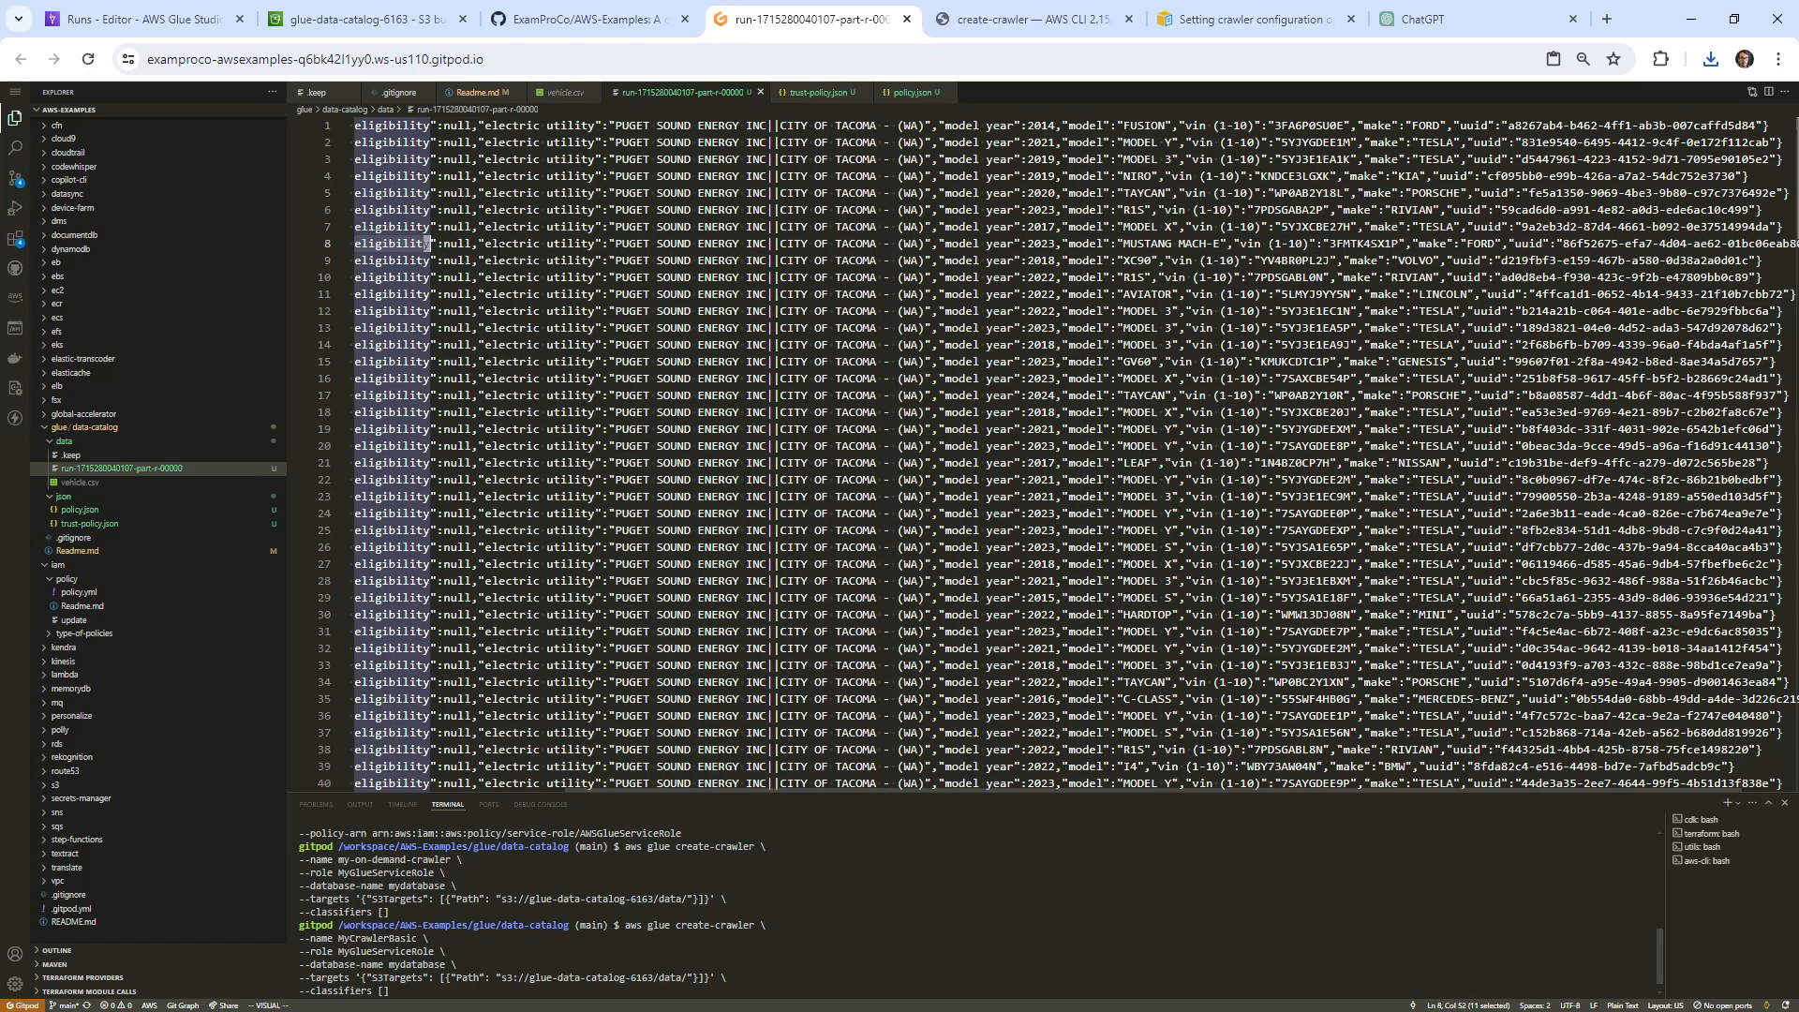
double_click(503, 244)
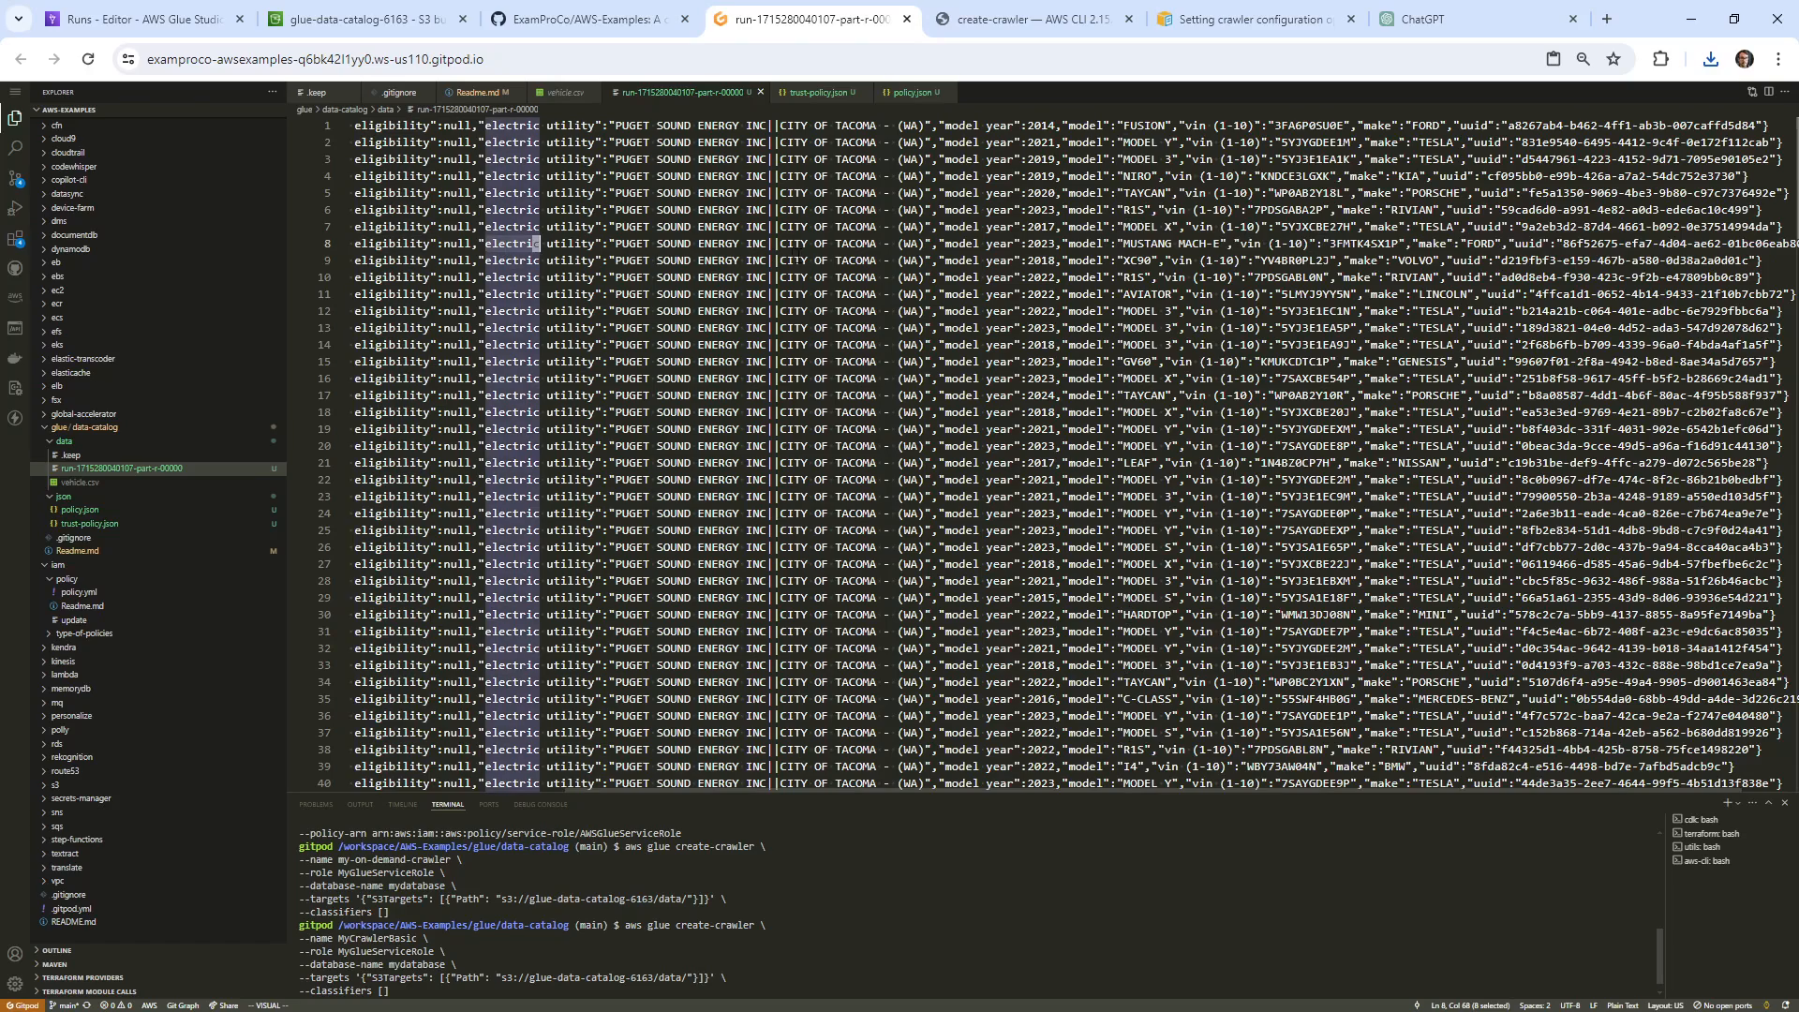
drag(1397, 295, 440, 243)
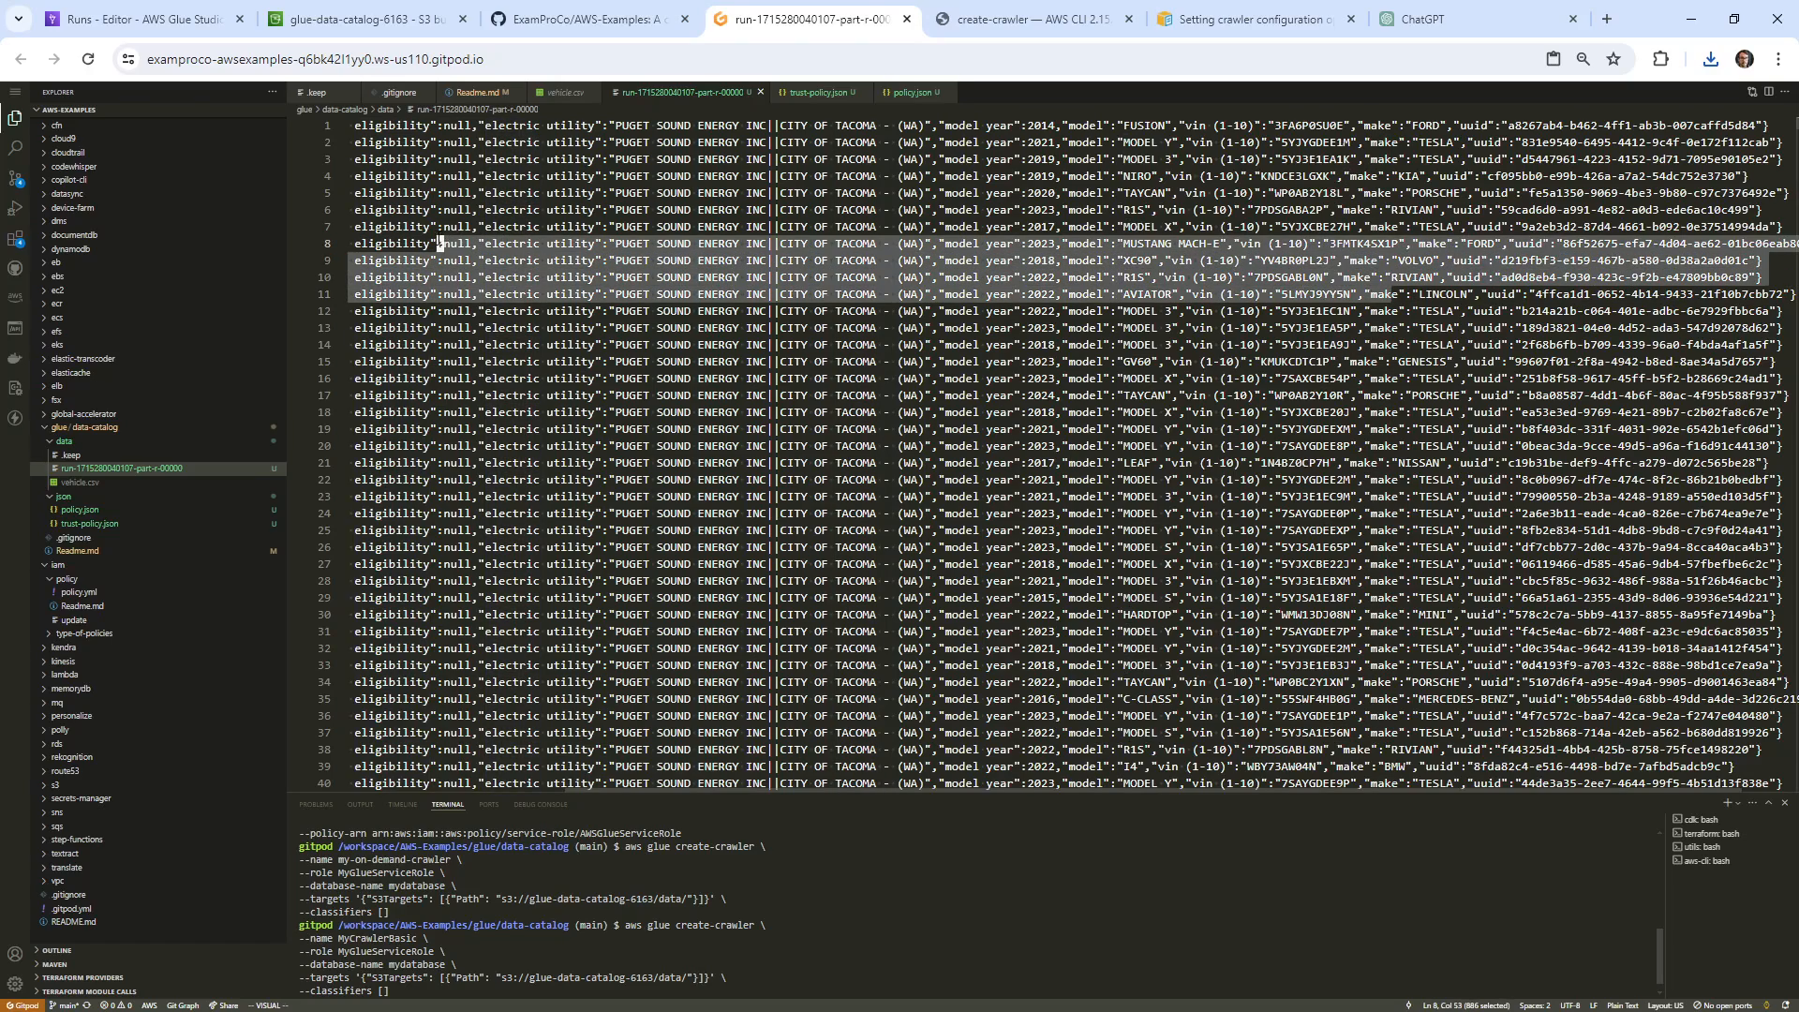
Switch back to MyETLJob in AWS Glue and mark electric utility as an additional field to drop in the Drop Fields transform.
click(223, 32)
click(433, 20)
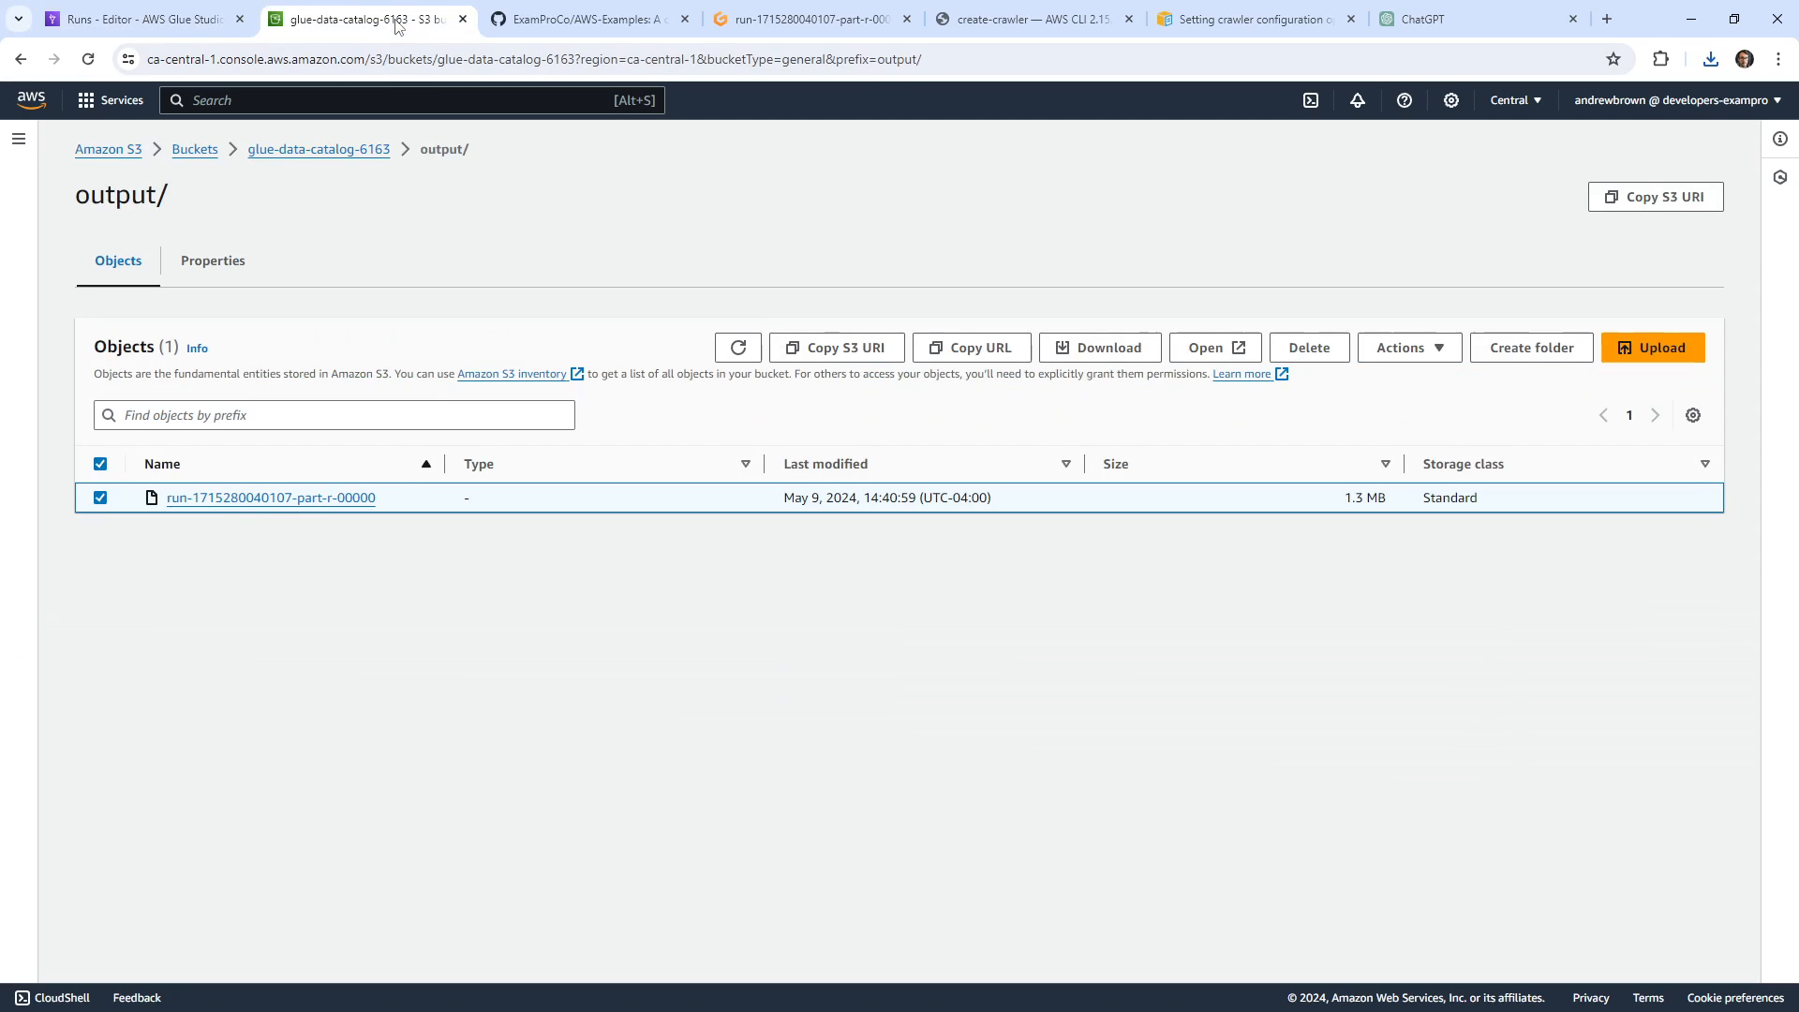
click(586, 20)
click(99, 23)
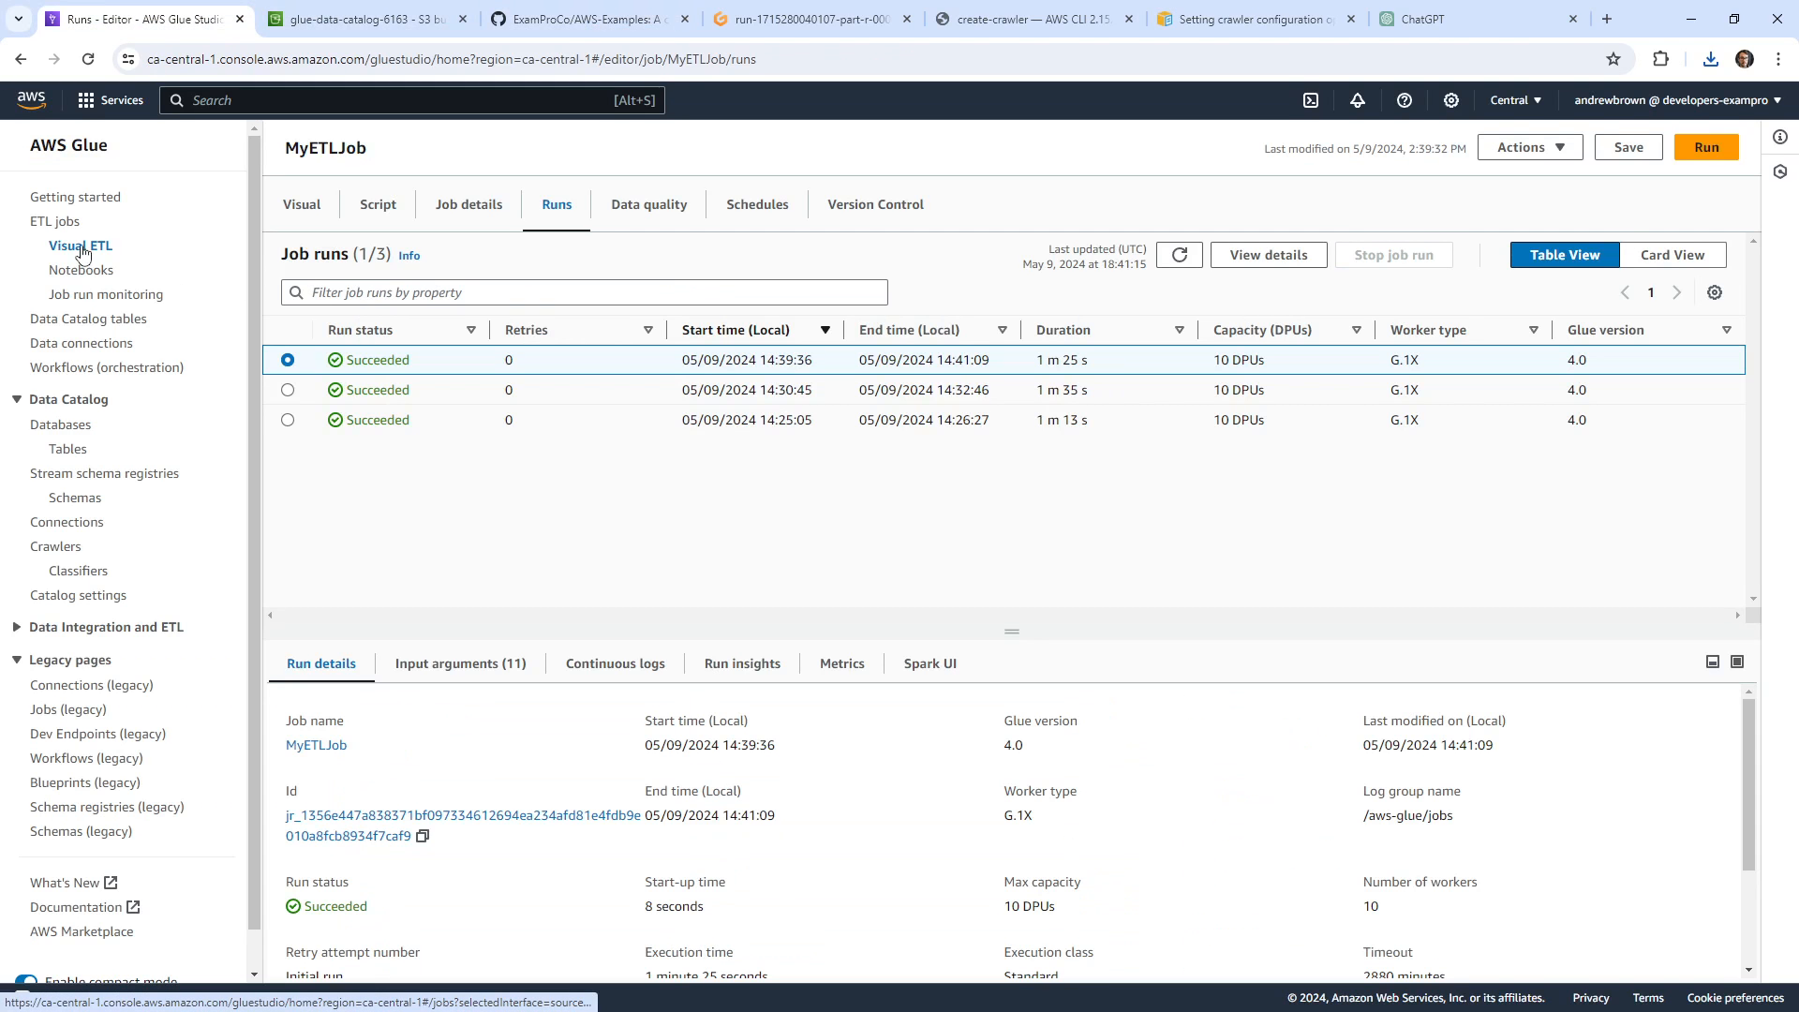
click(310, 204)
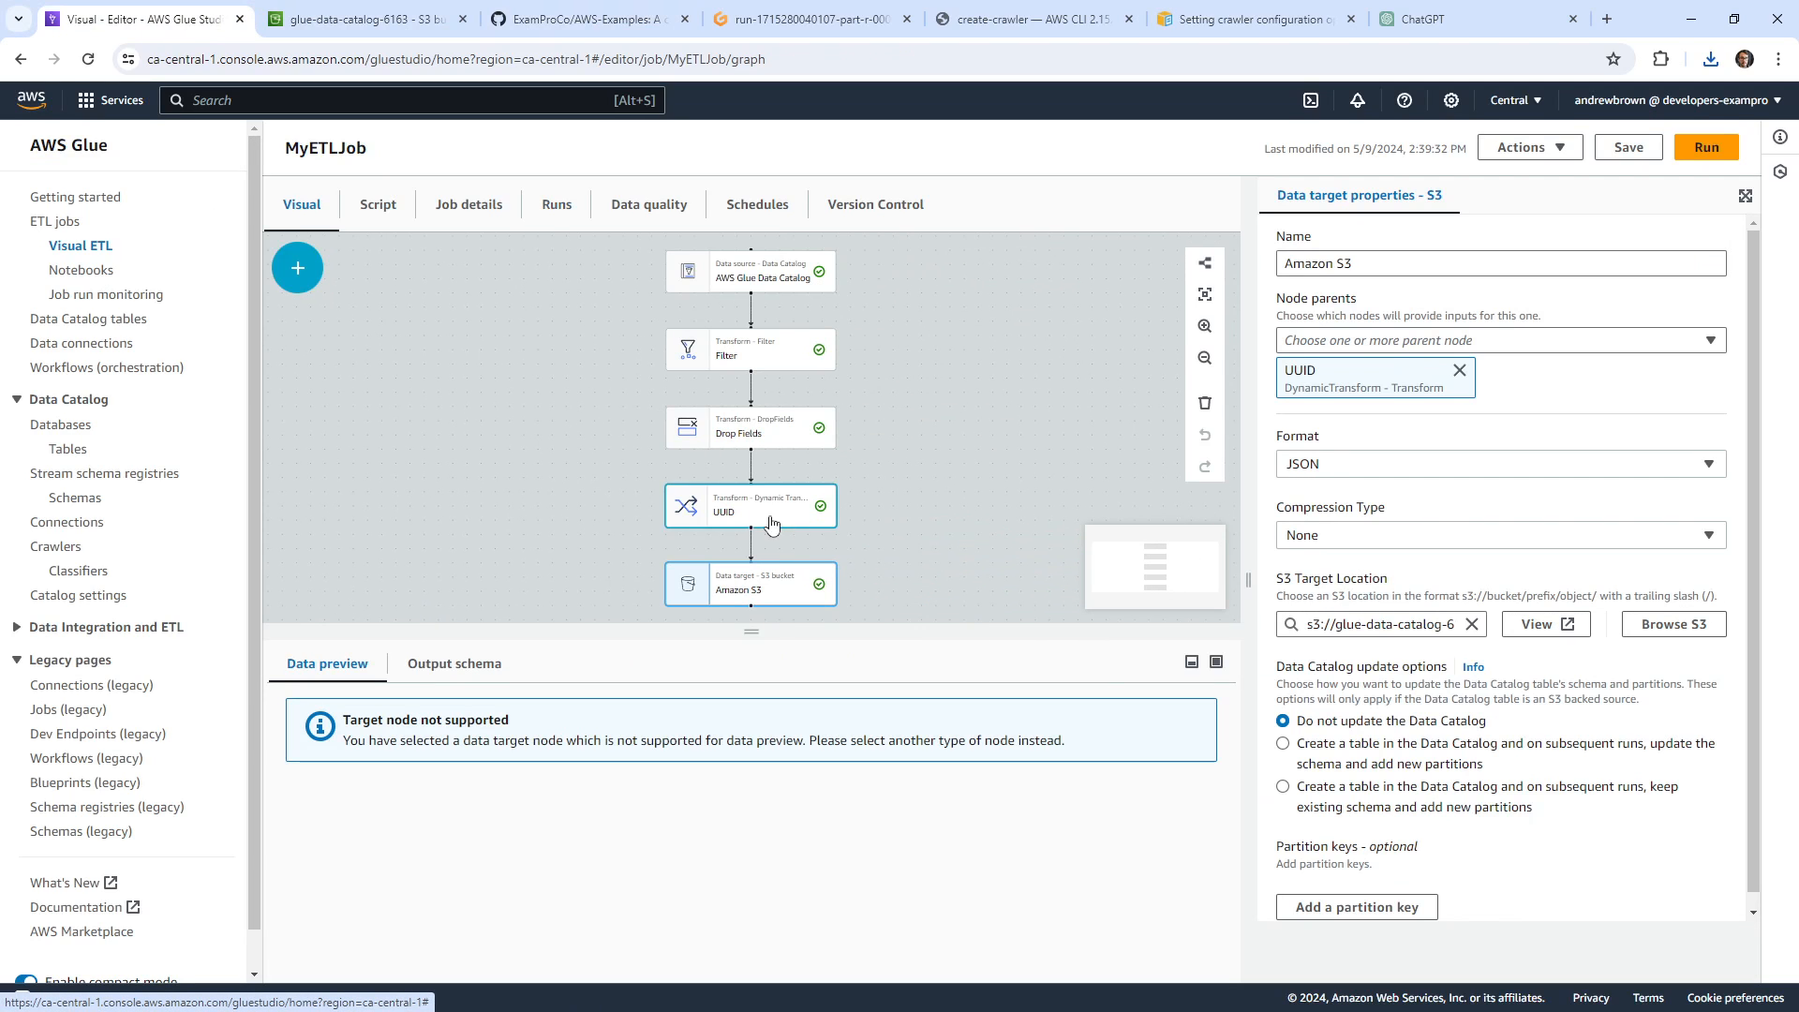
click(767, 439)
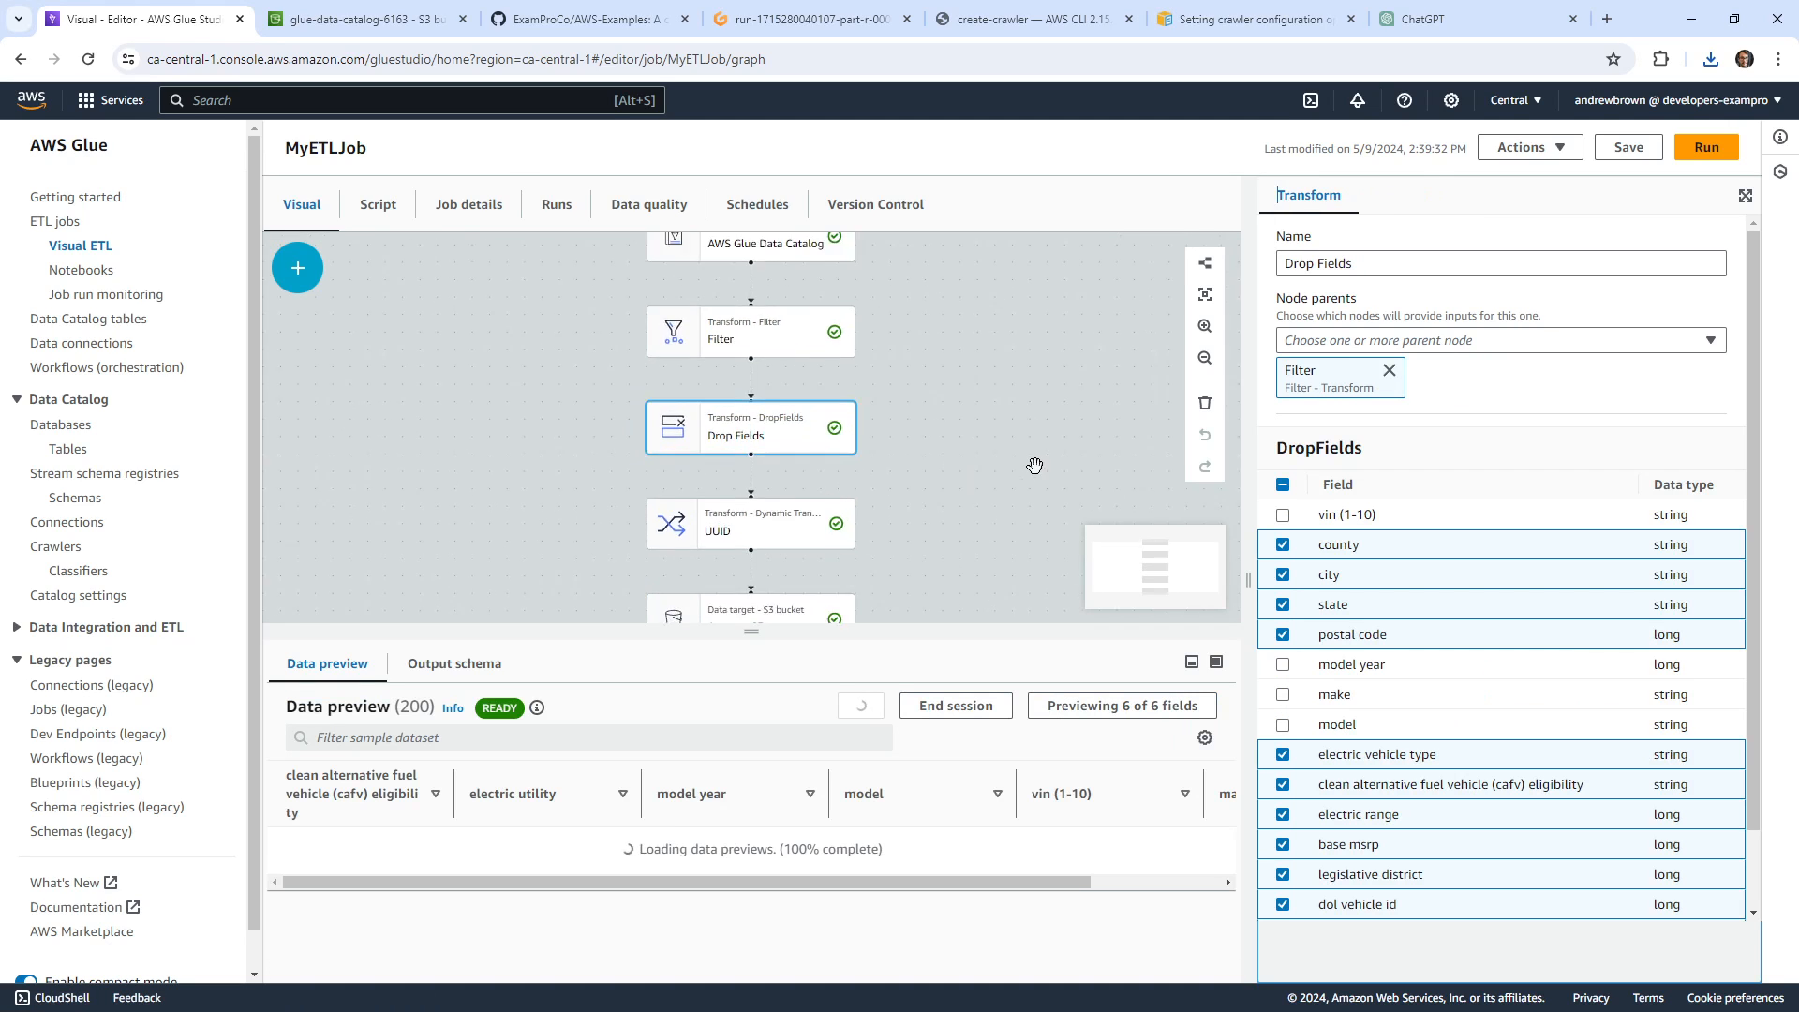
scroll(1541, 704, down, 1)
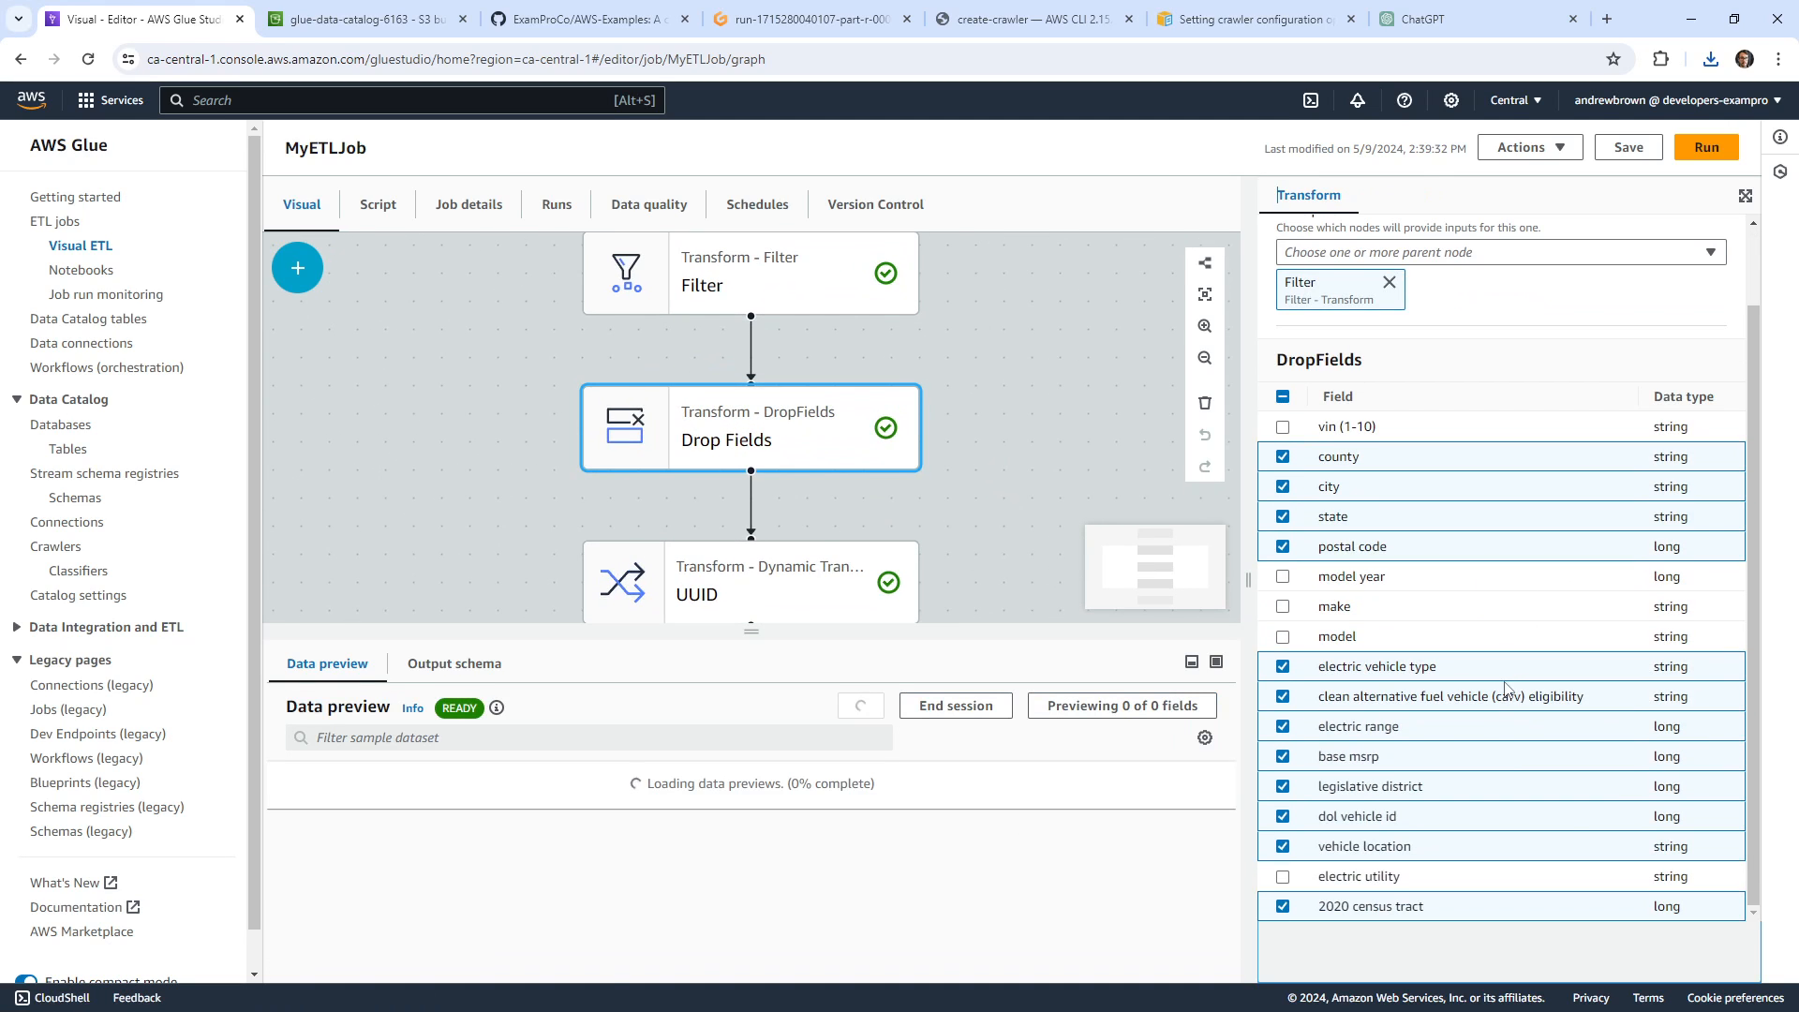
click(1284, 881)
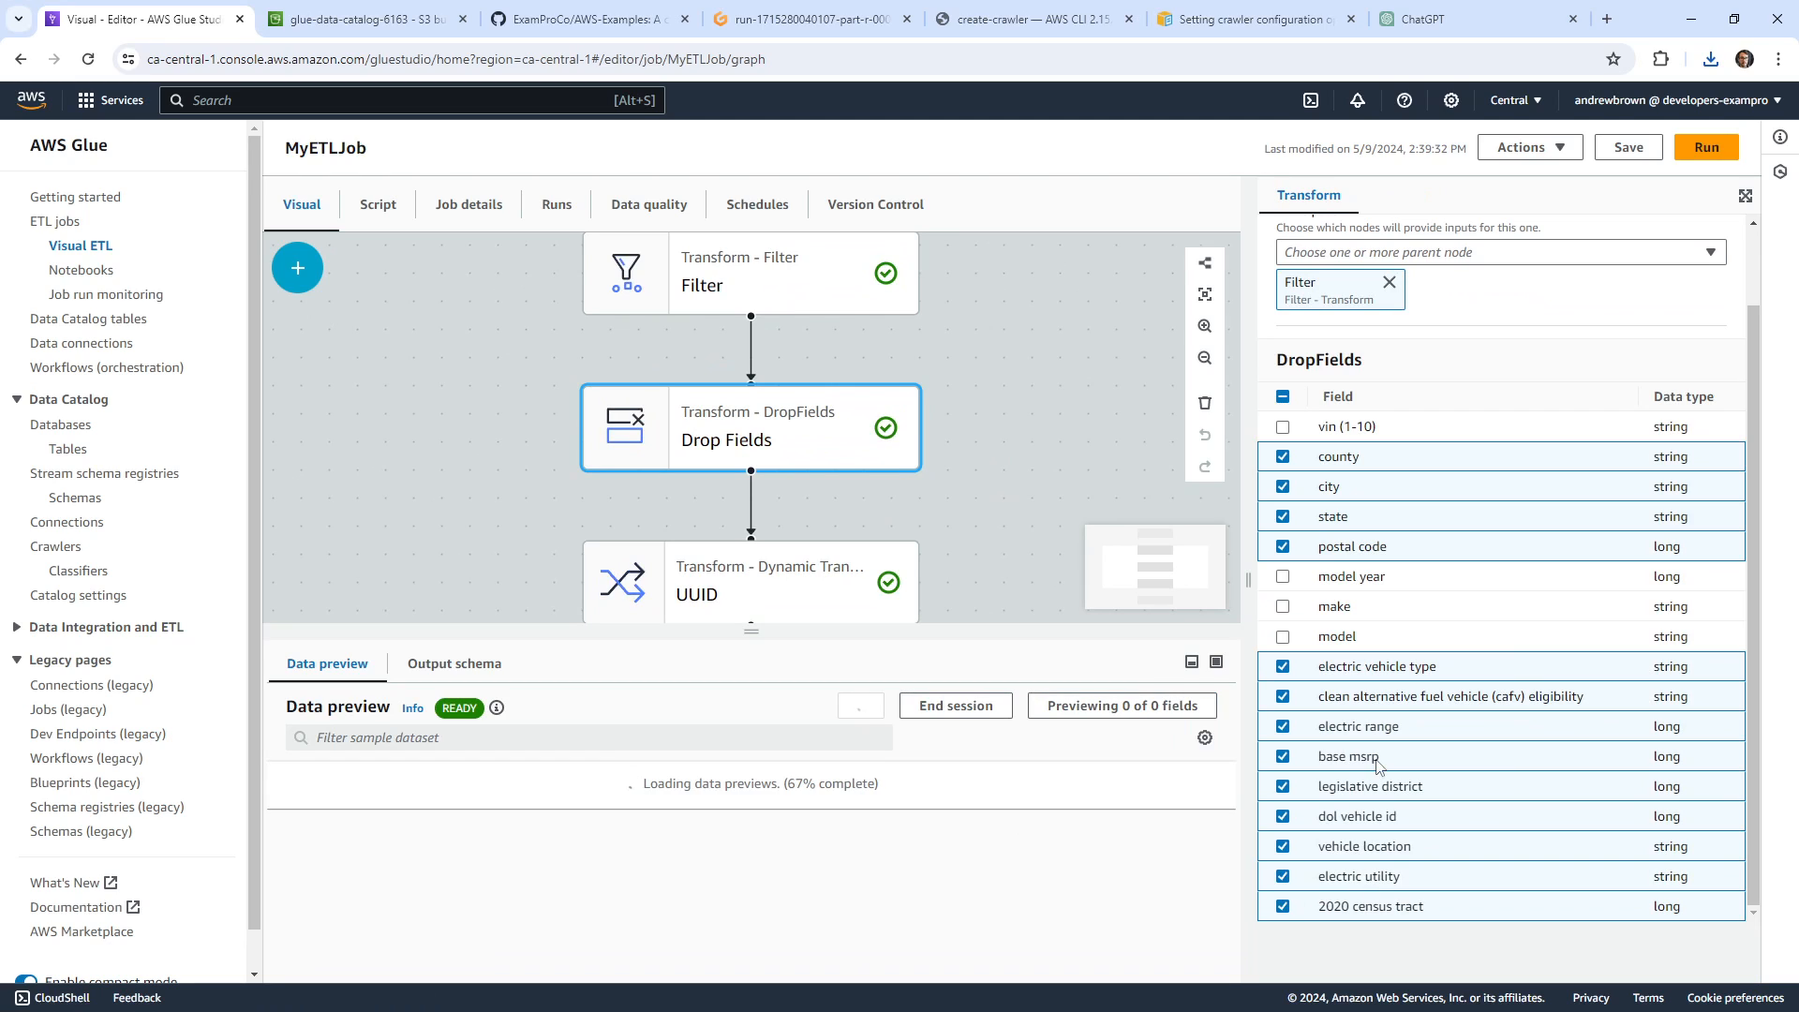
scroll(1399, 720, up, 1)
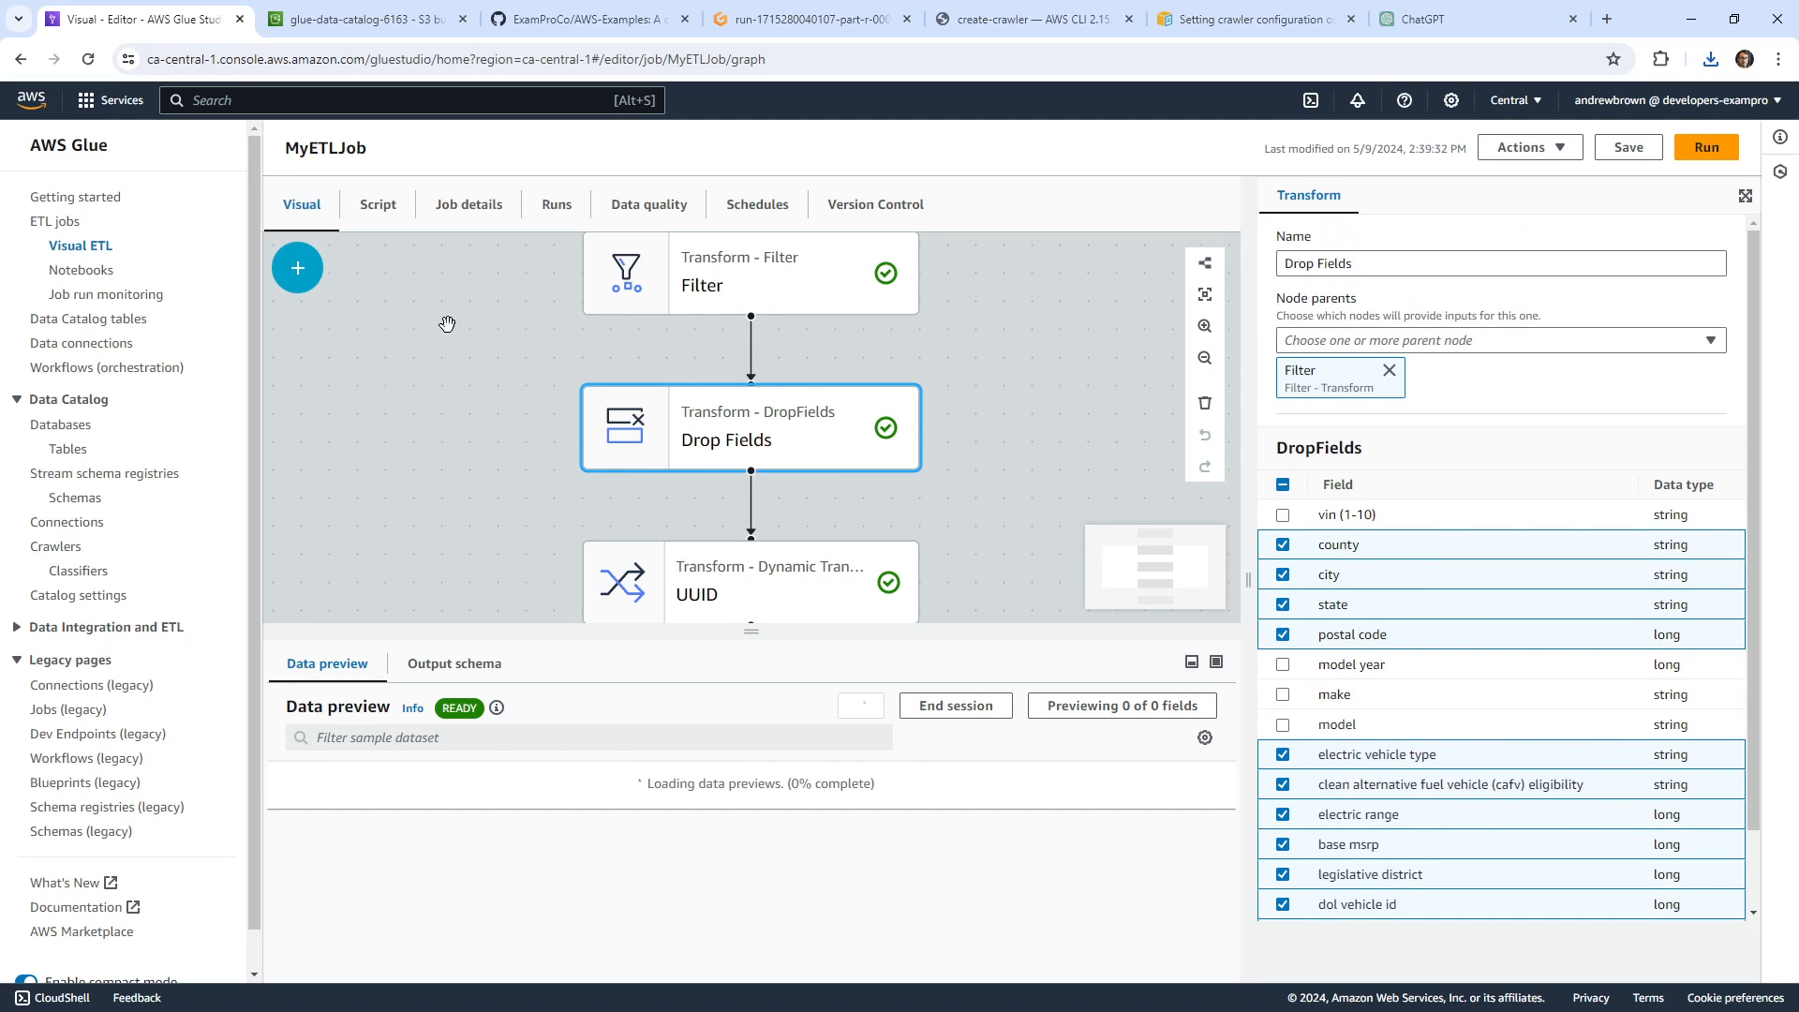
Start a new schedule for MyETLJob and set its frequency to Weekly to view the schedule options.
click(745, 208)
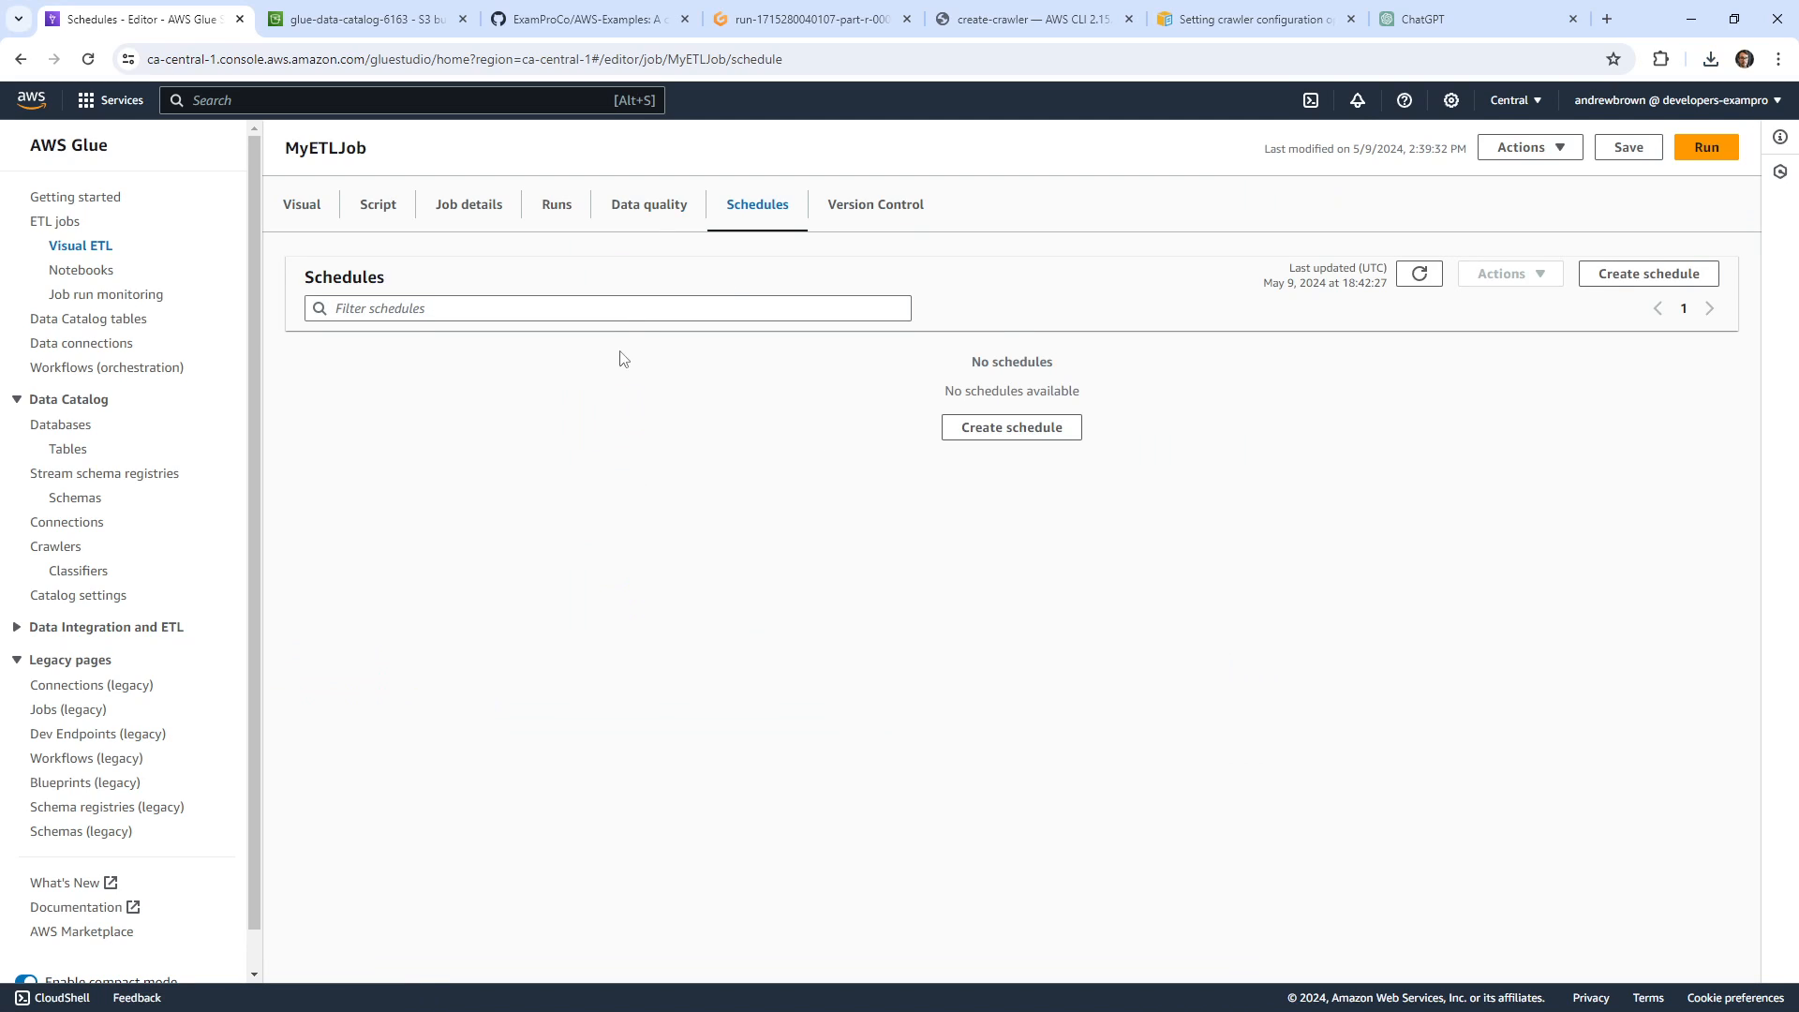
click(640, 313)
click(1649, 274)
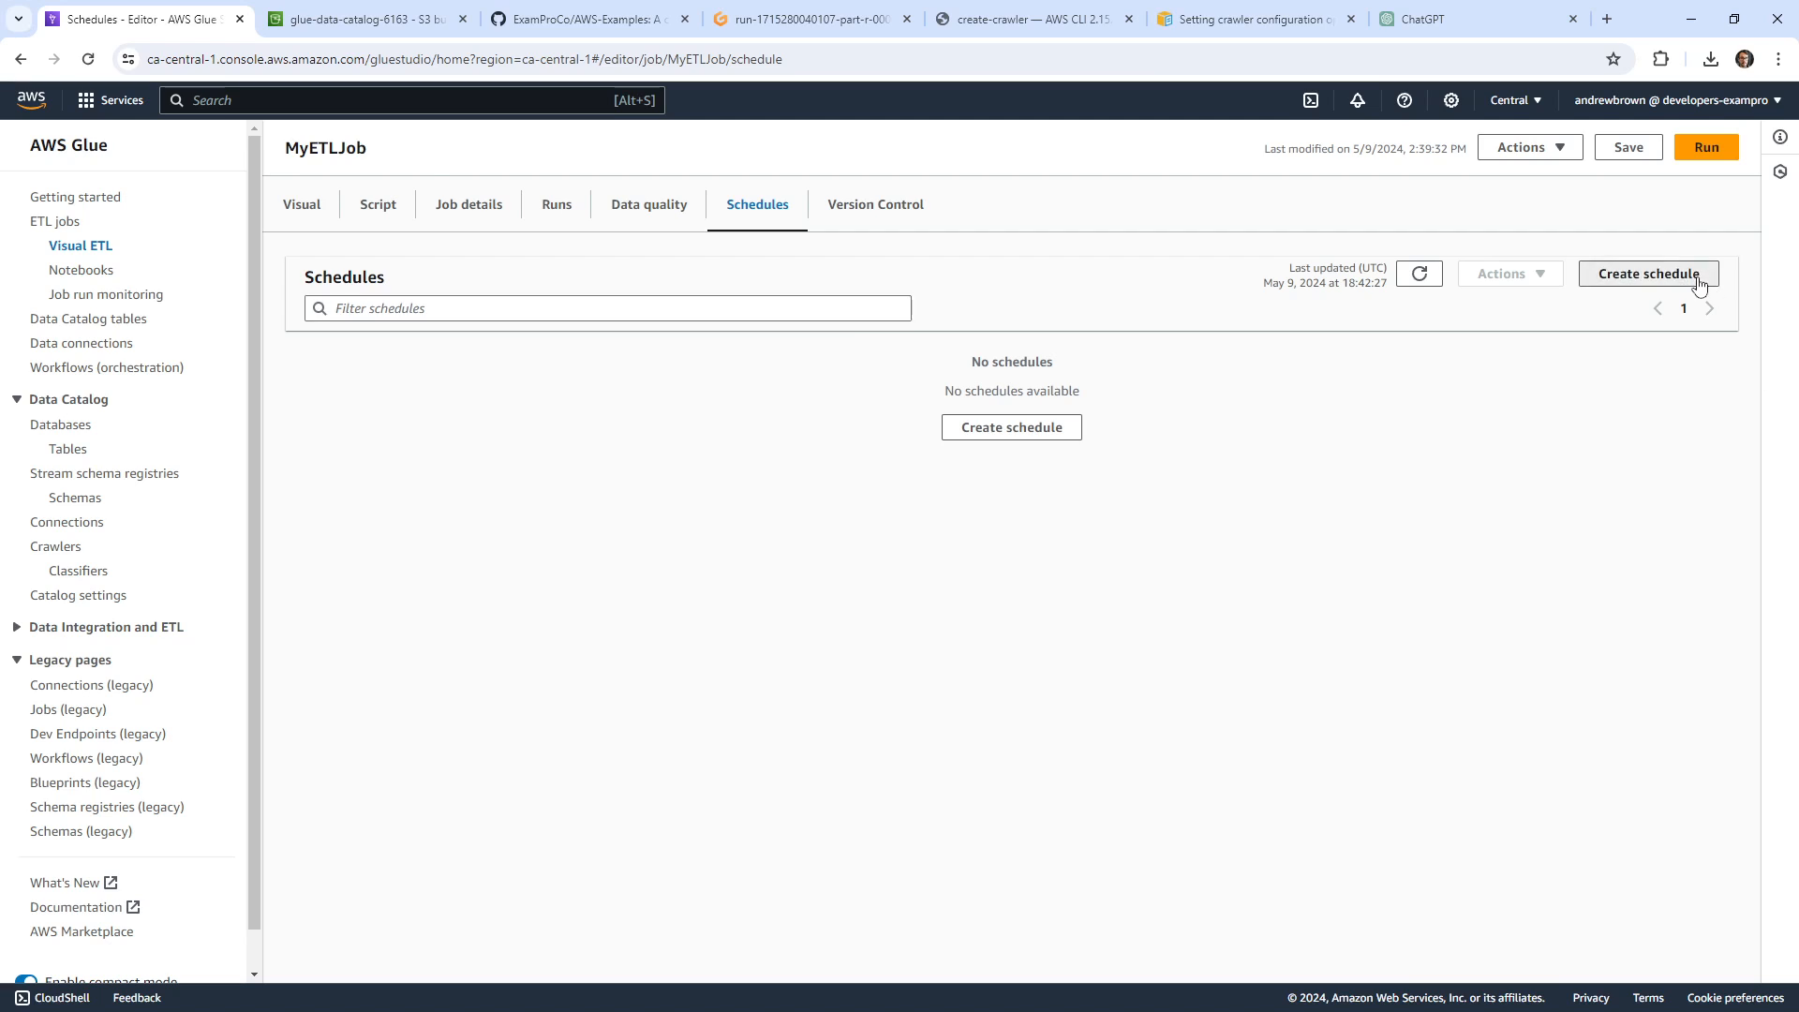
click(679, 405)
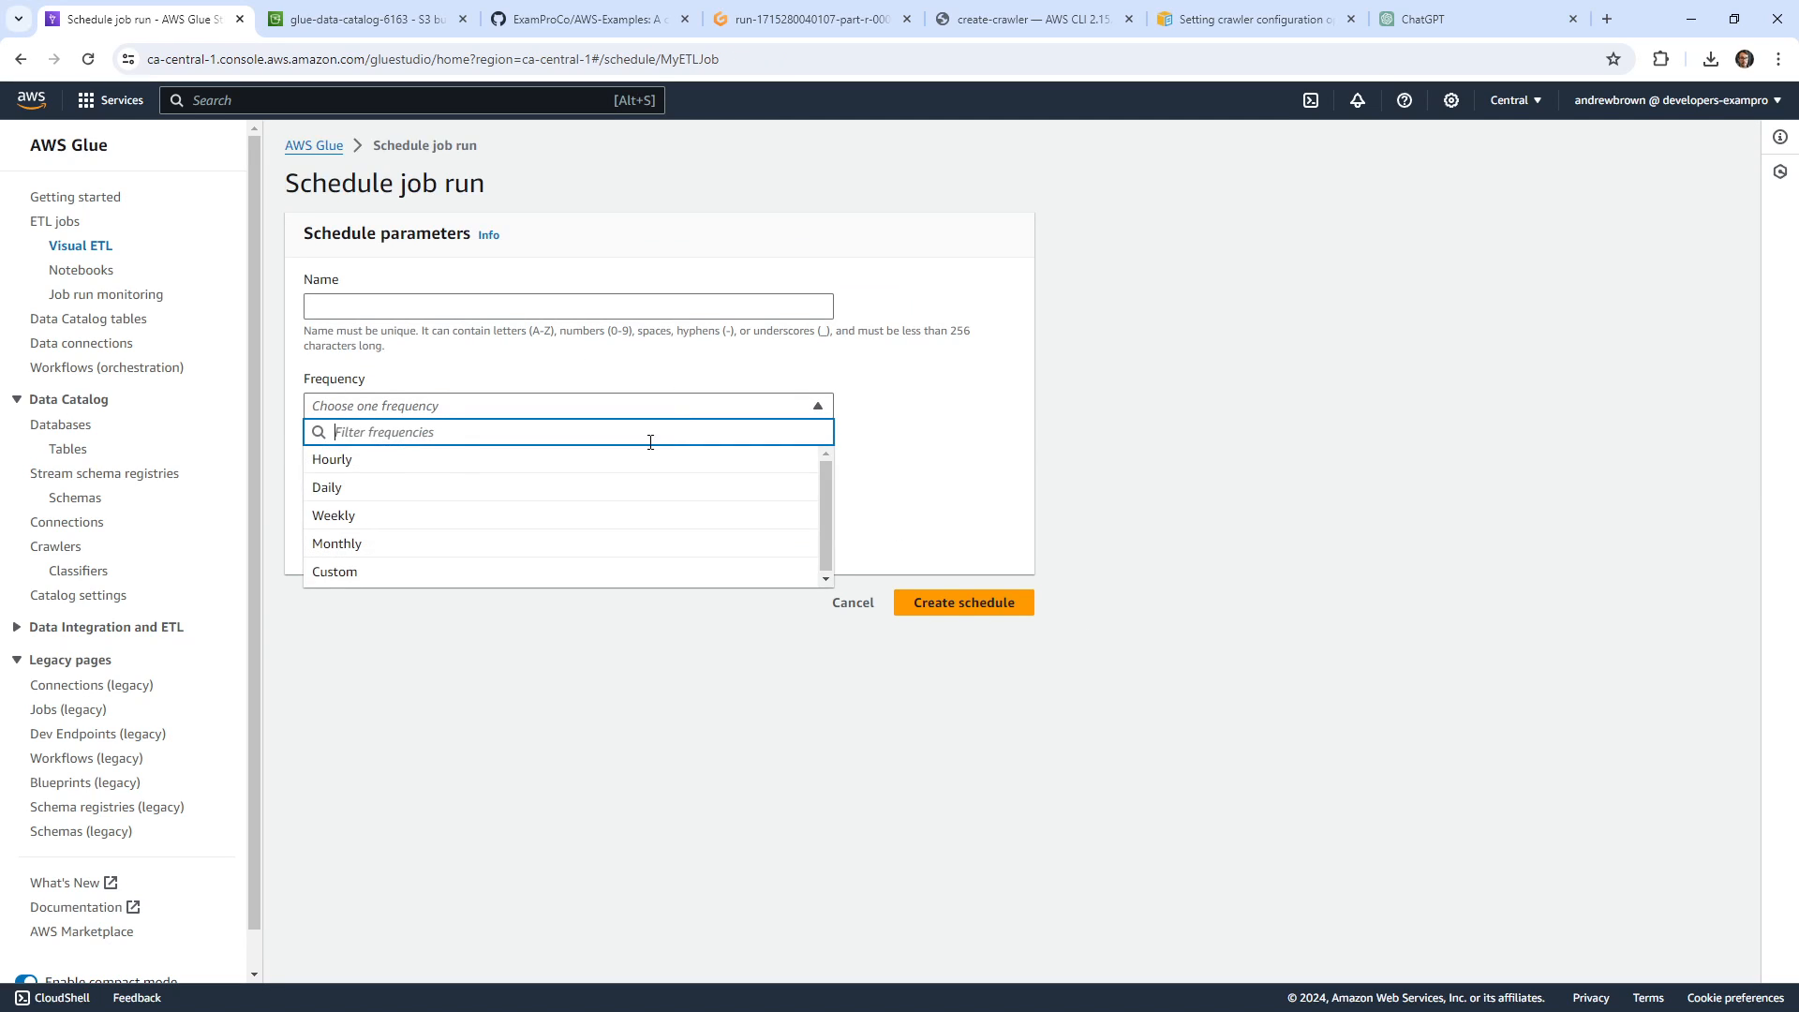
click(538, 515)
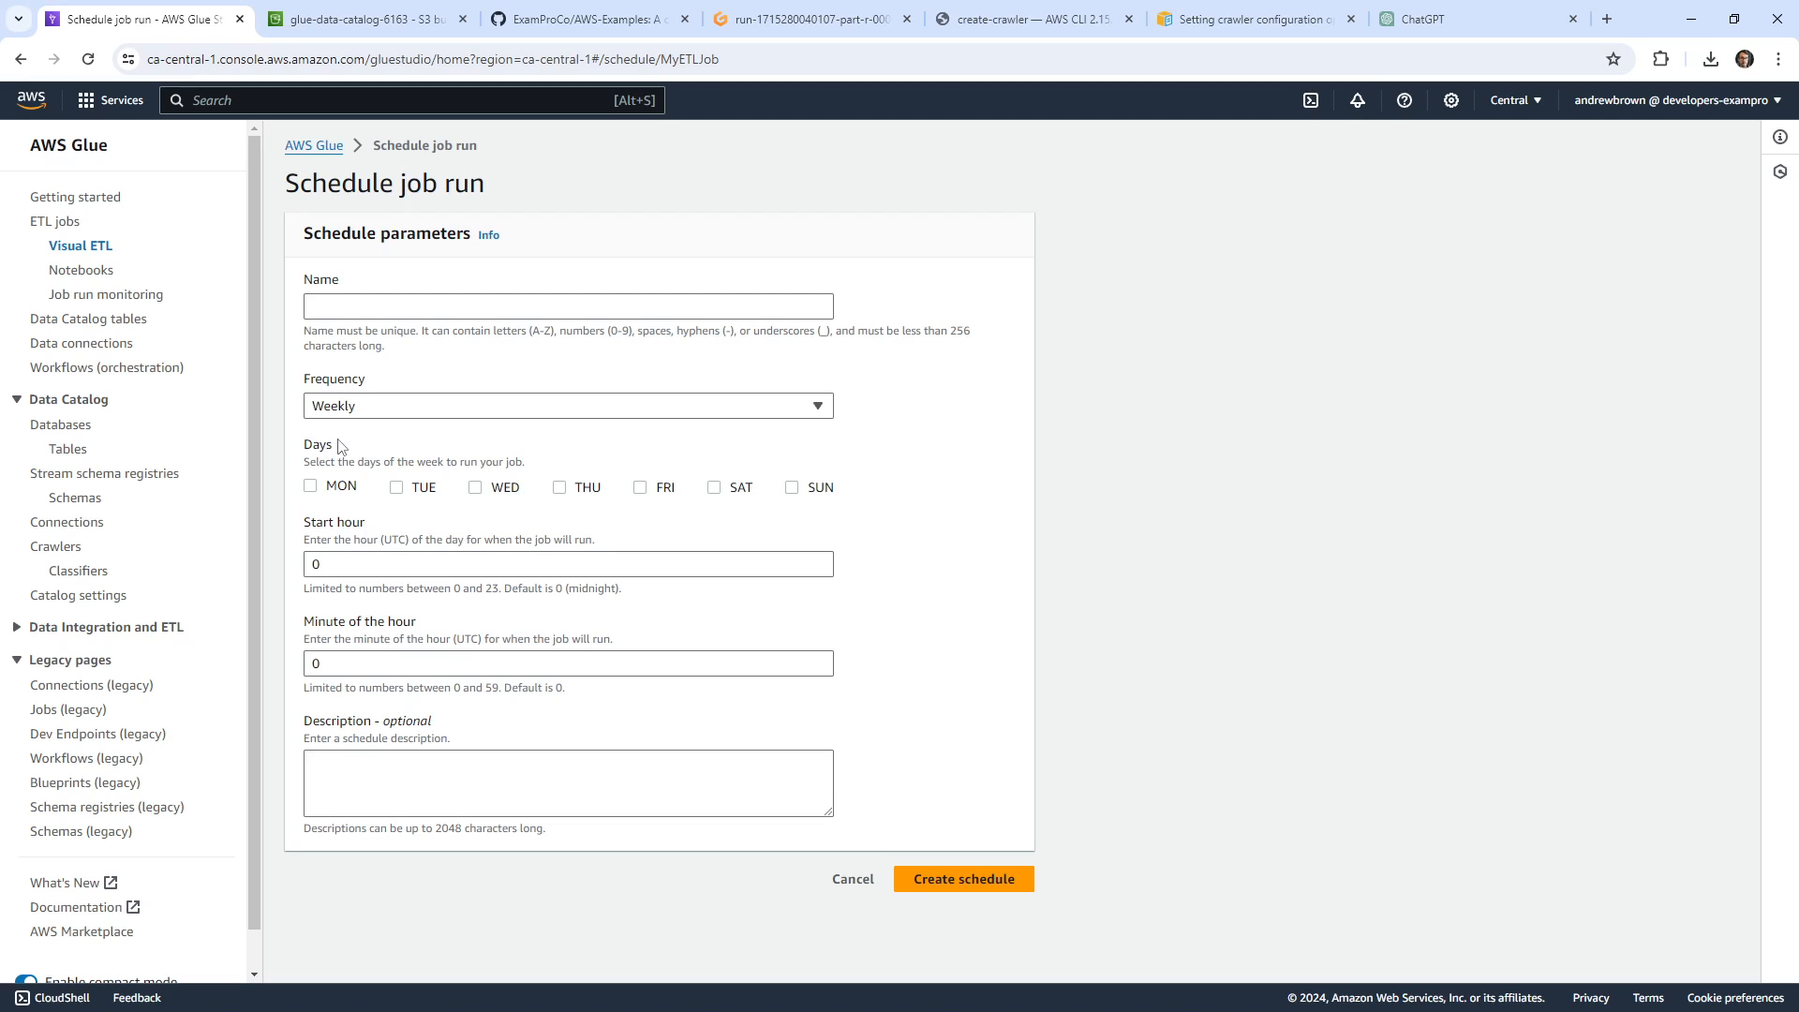
click(433, 405)
key(Escape)
Switch to S3 and go from the output/ folder up to the root of the glue-data-catalog-6163 bucket.
click(346, 22)
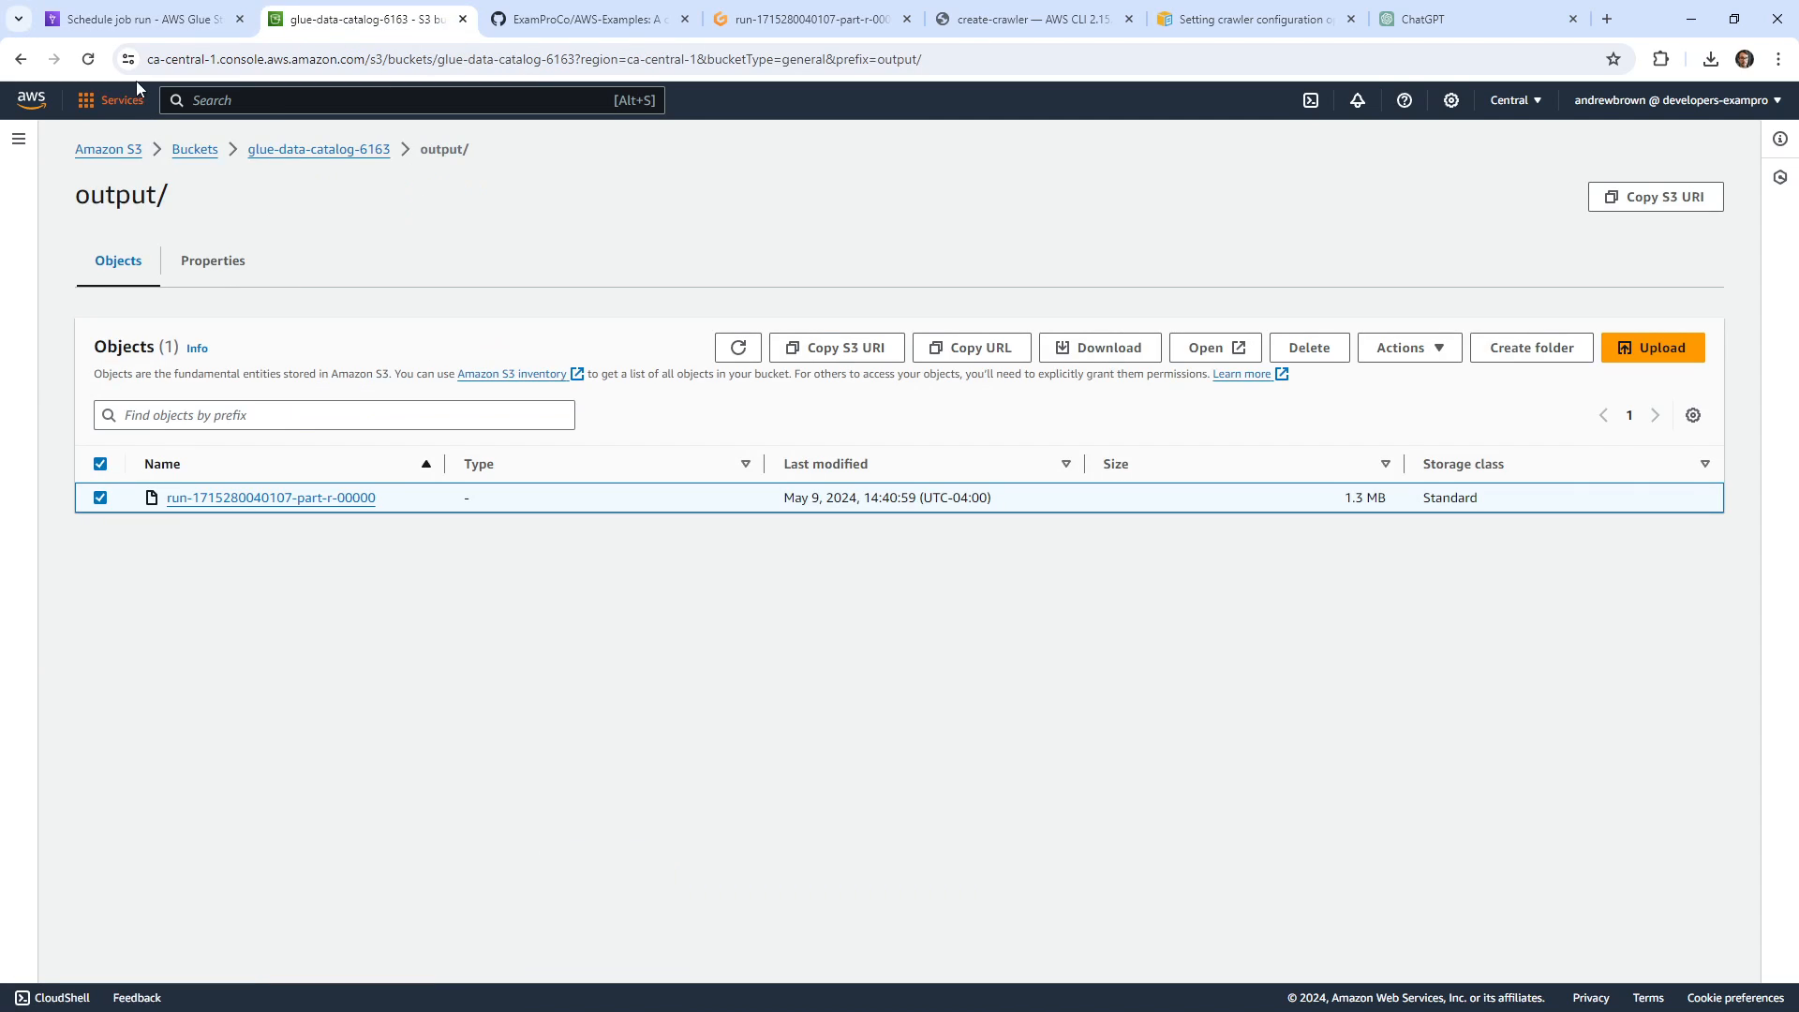
click(137, 19)
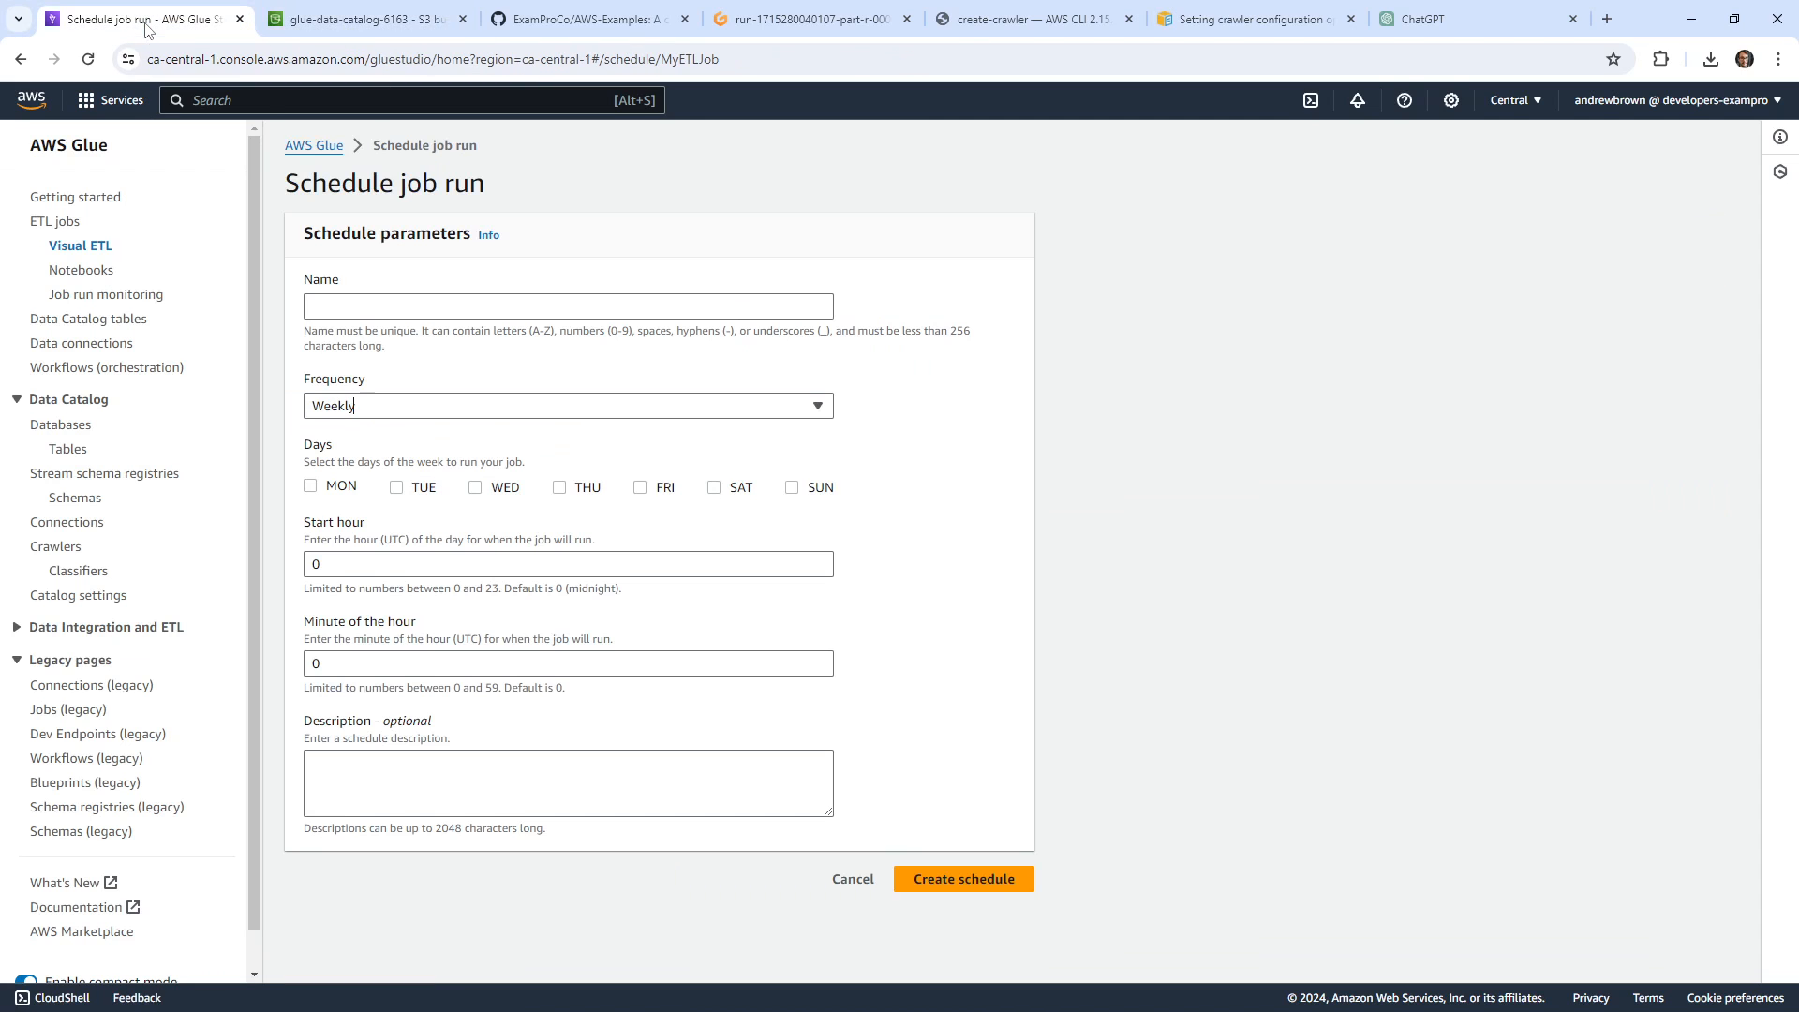
click(341, 27)
click(319, 150)
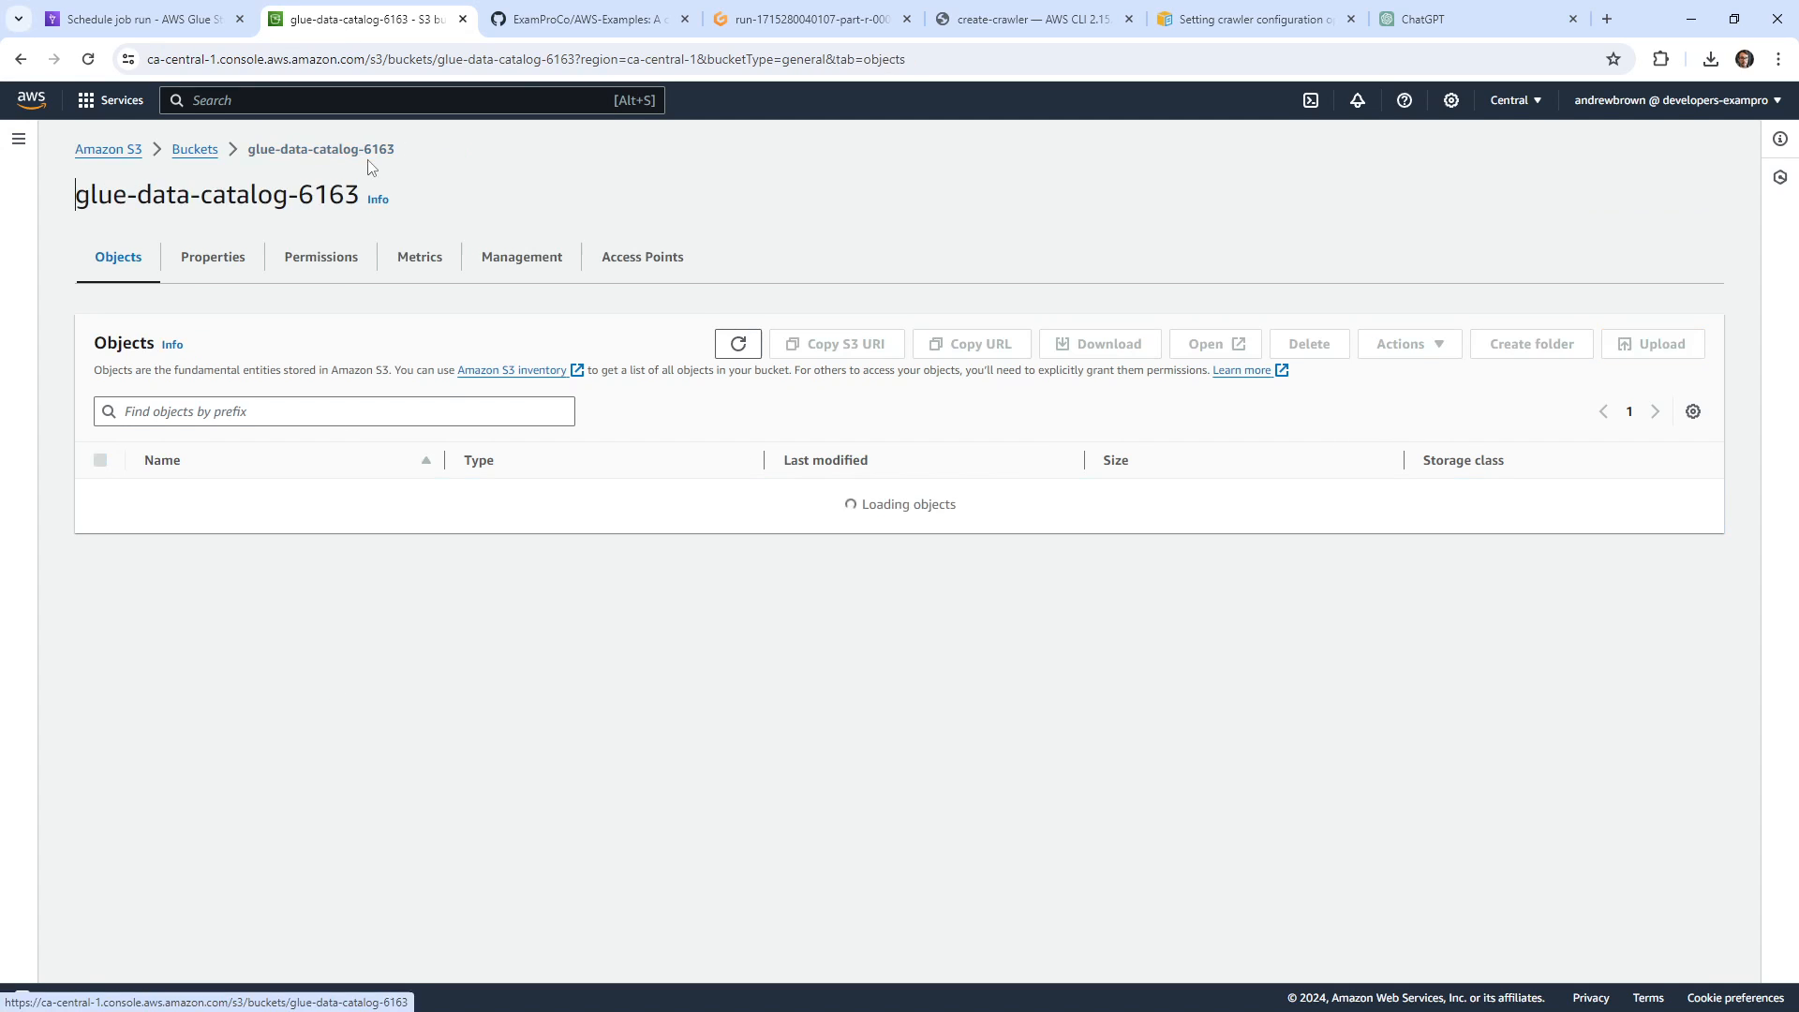
Return to AWS Glue and delete the MyETLJob job from the ETL jobs list.
click(137, 20)
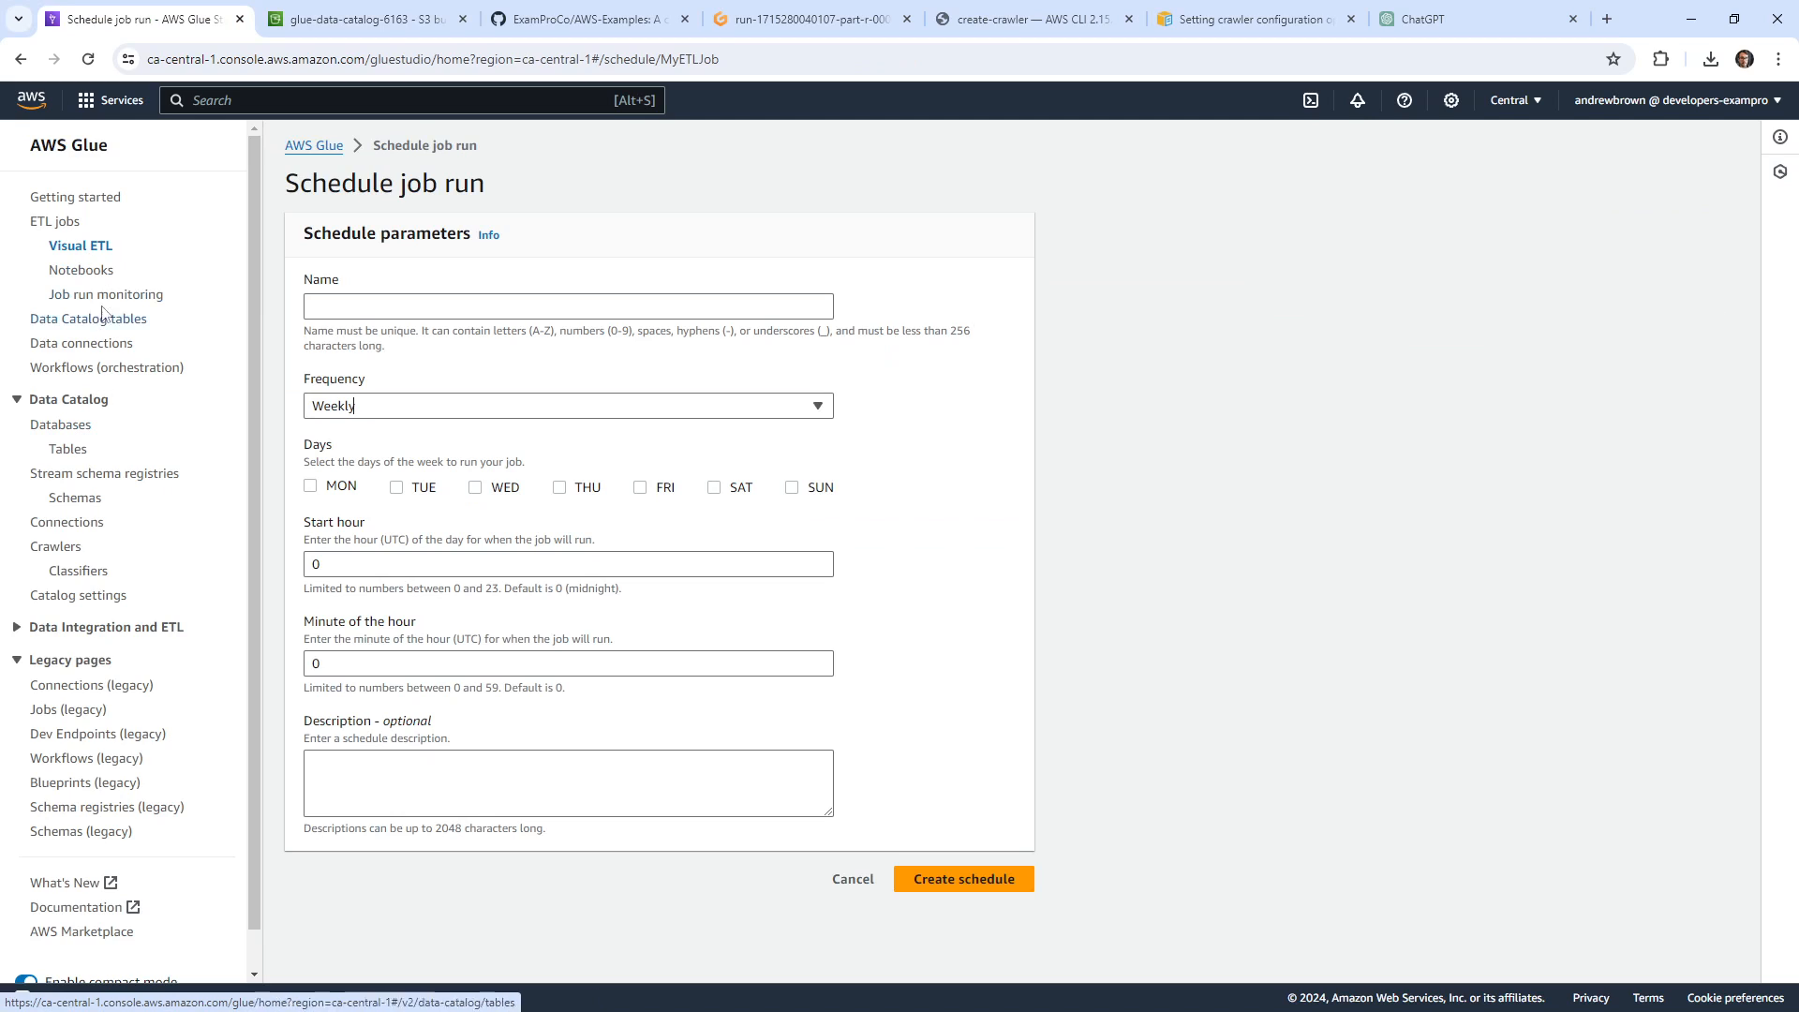
click(60, 223)
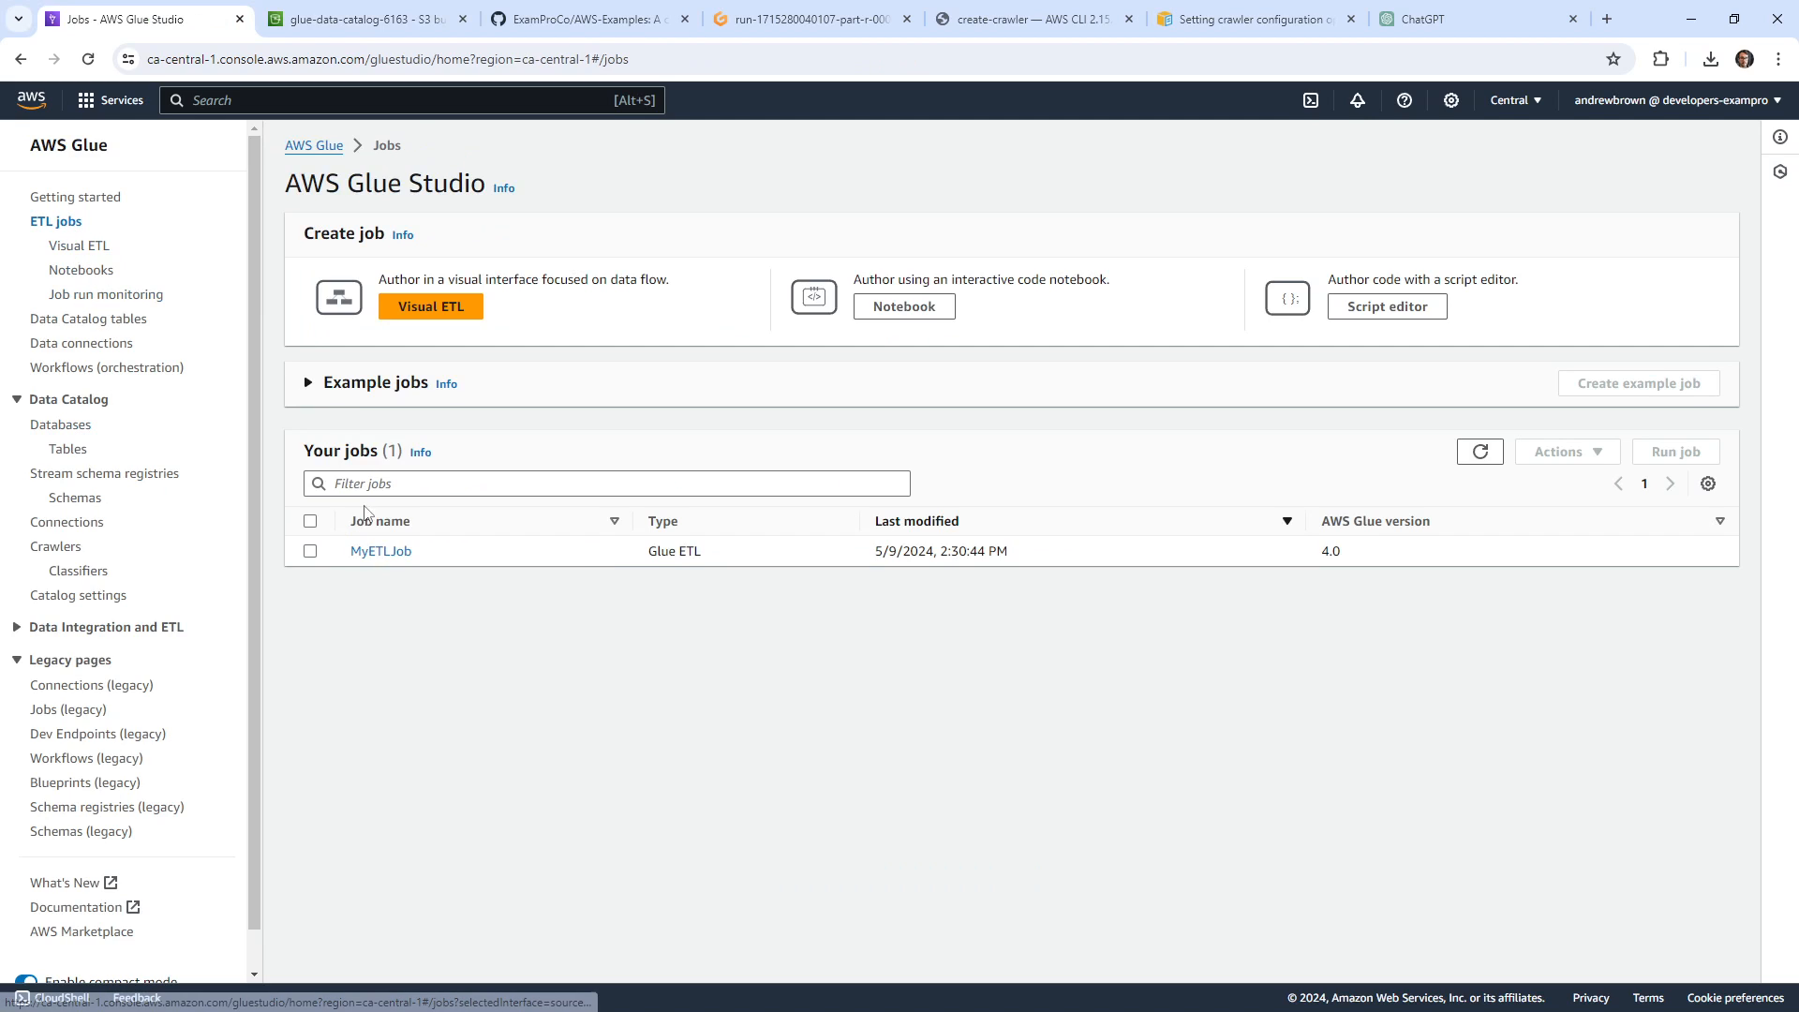
click(310, 551)
click(1567, 452)
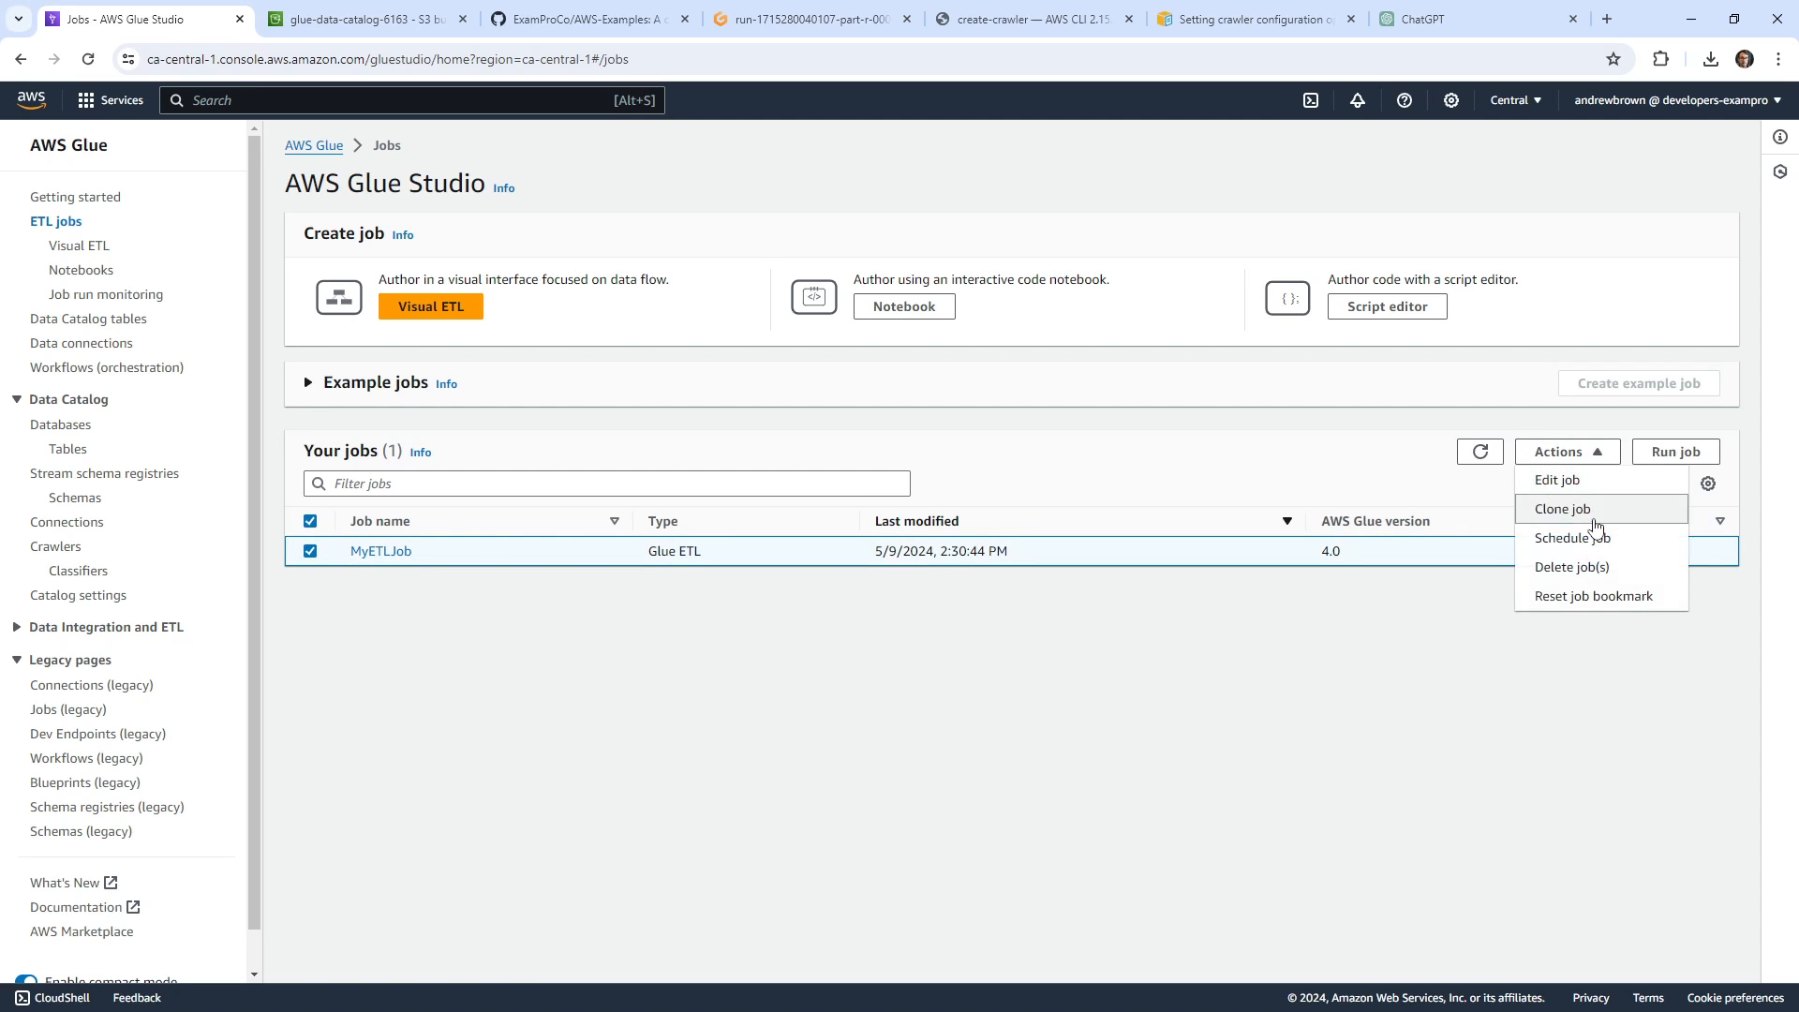
click(1605, 567)
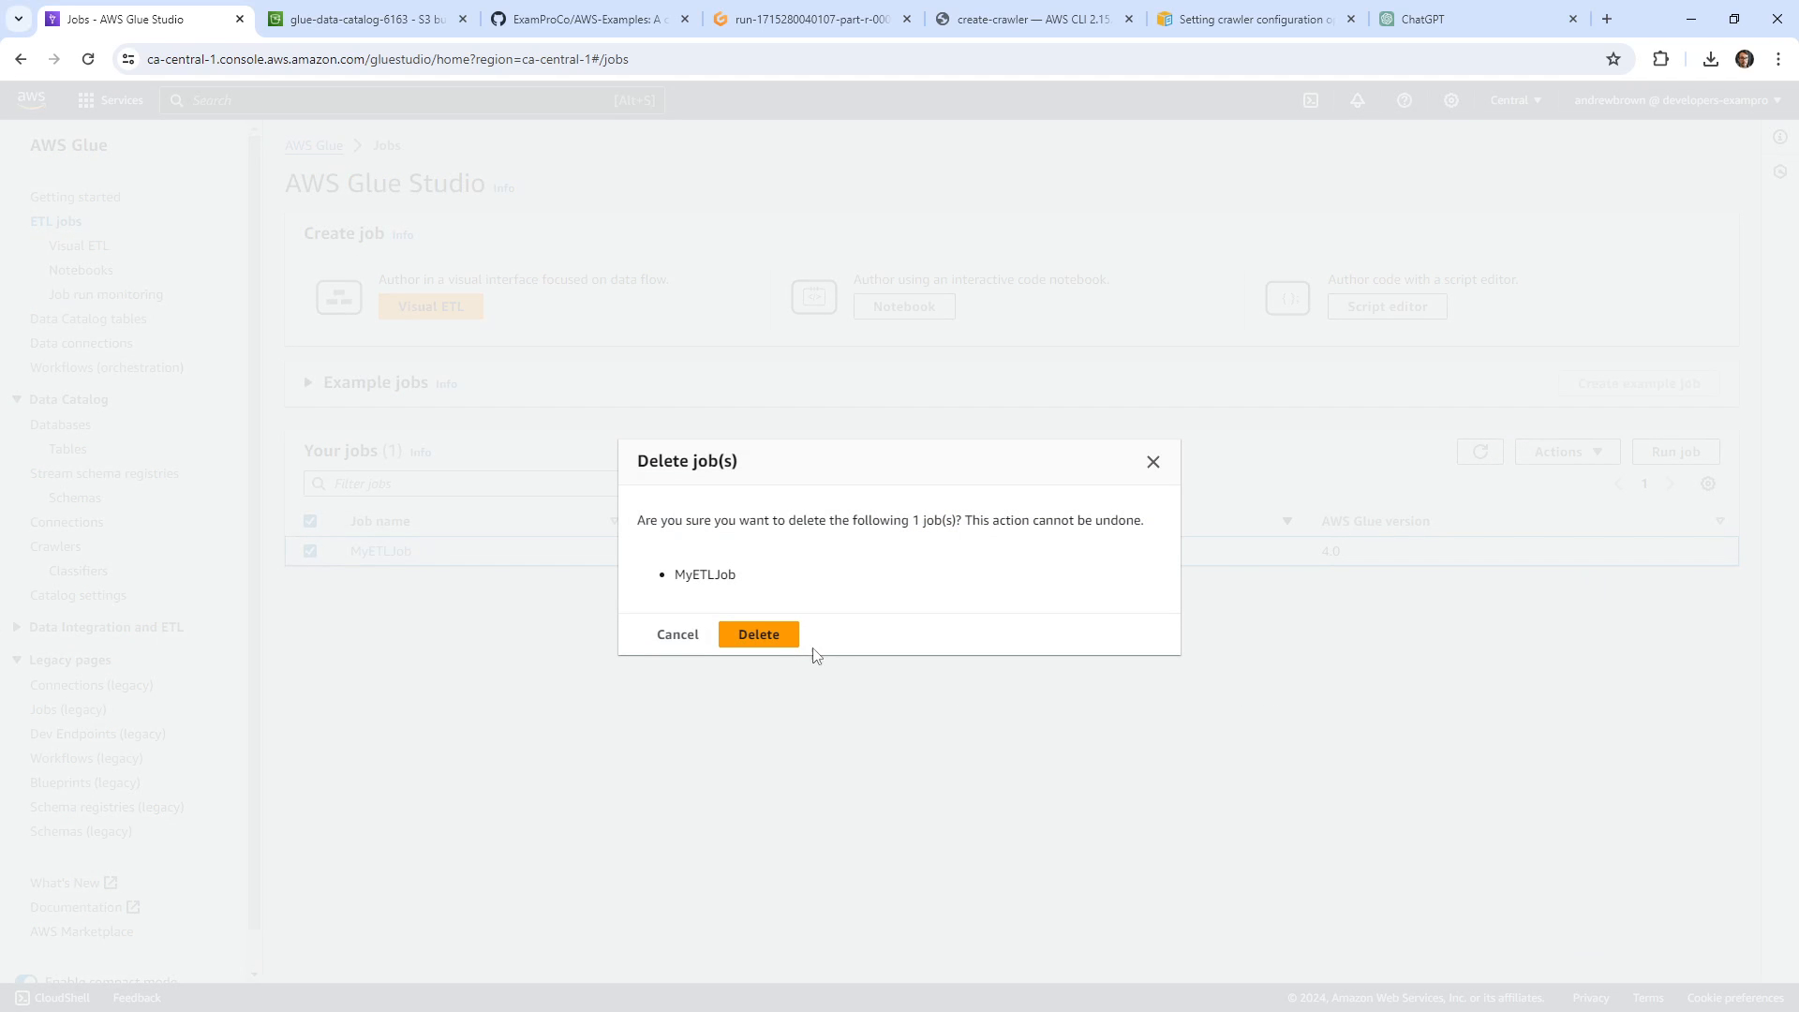
click(789, 637)
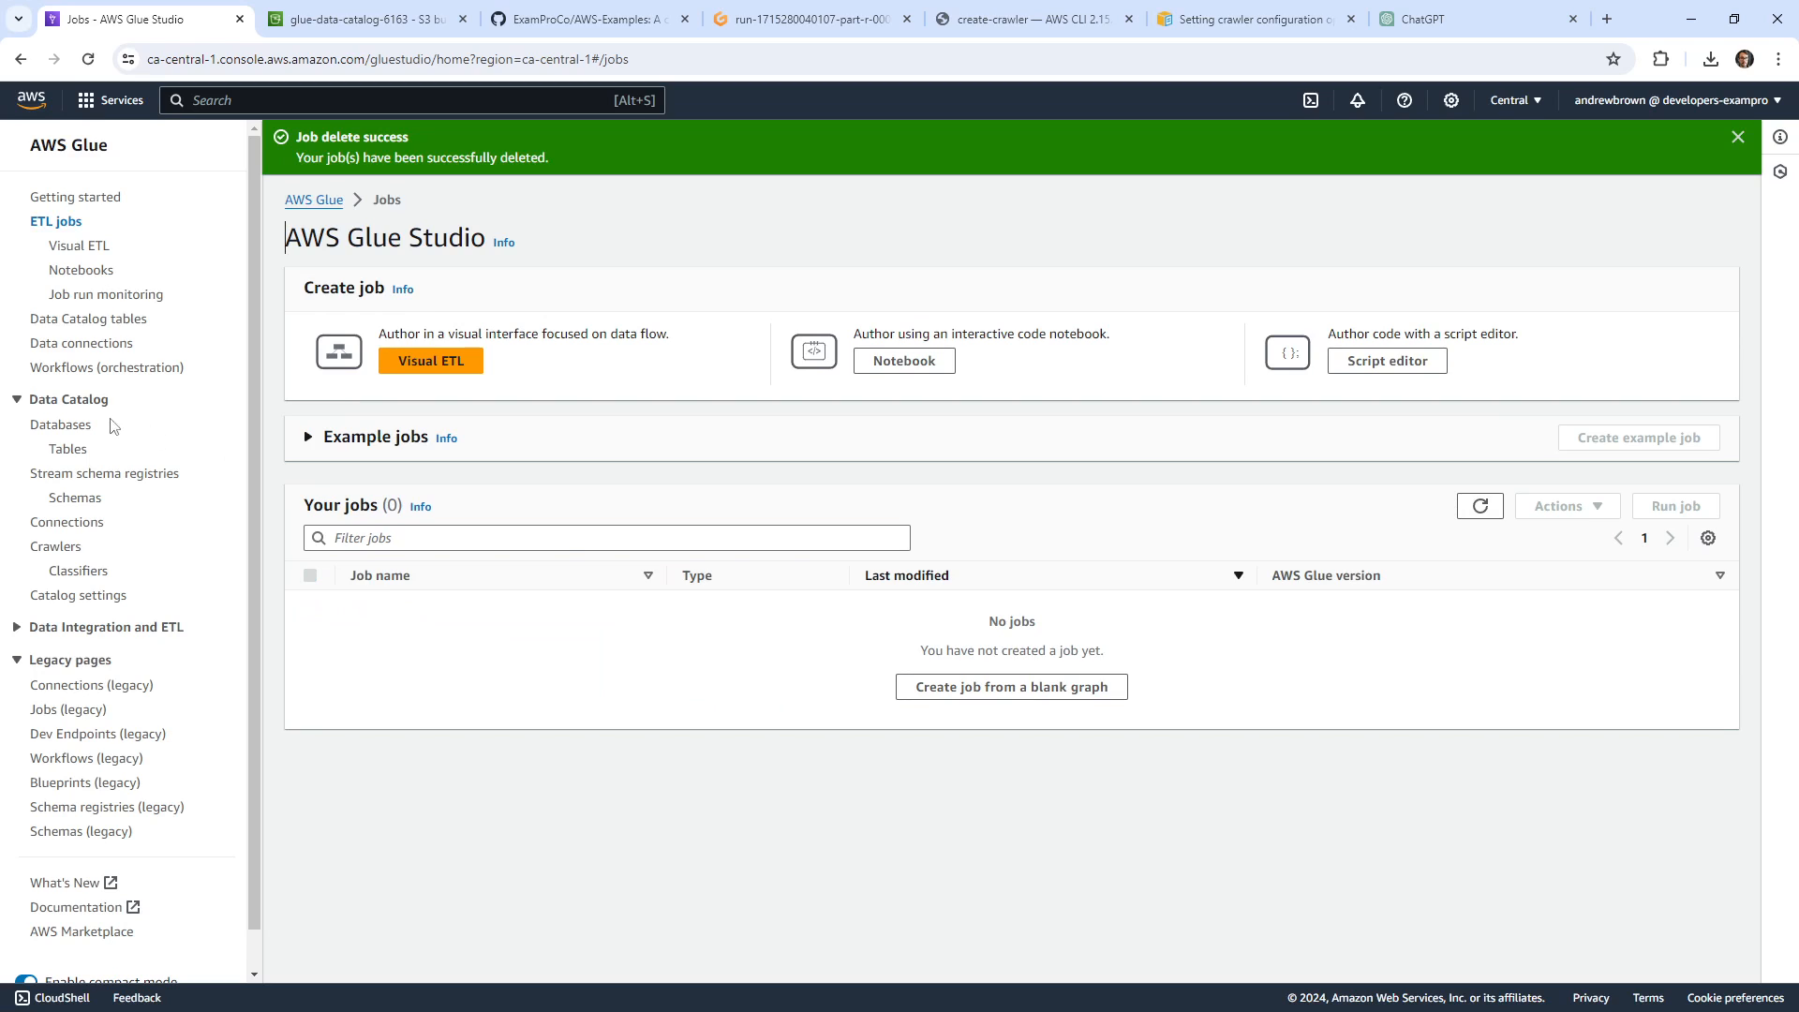
Open mydatabase in the Data Catalog databases and delete its data table.
click(109, 426)
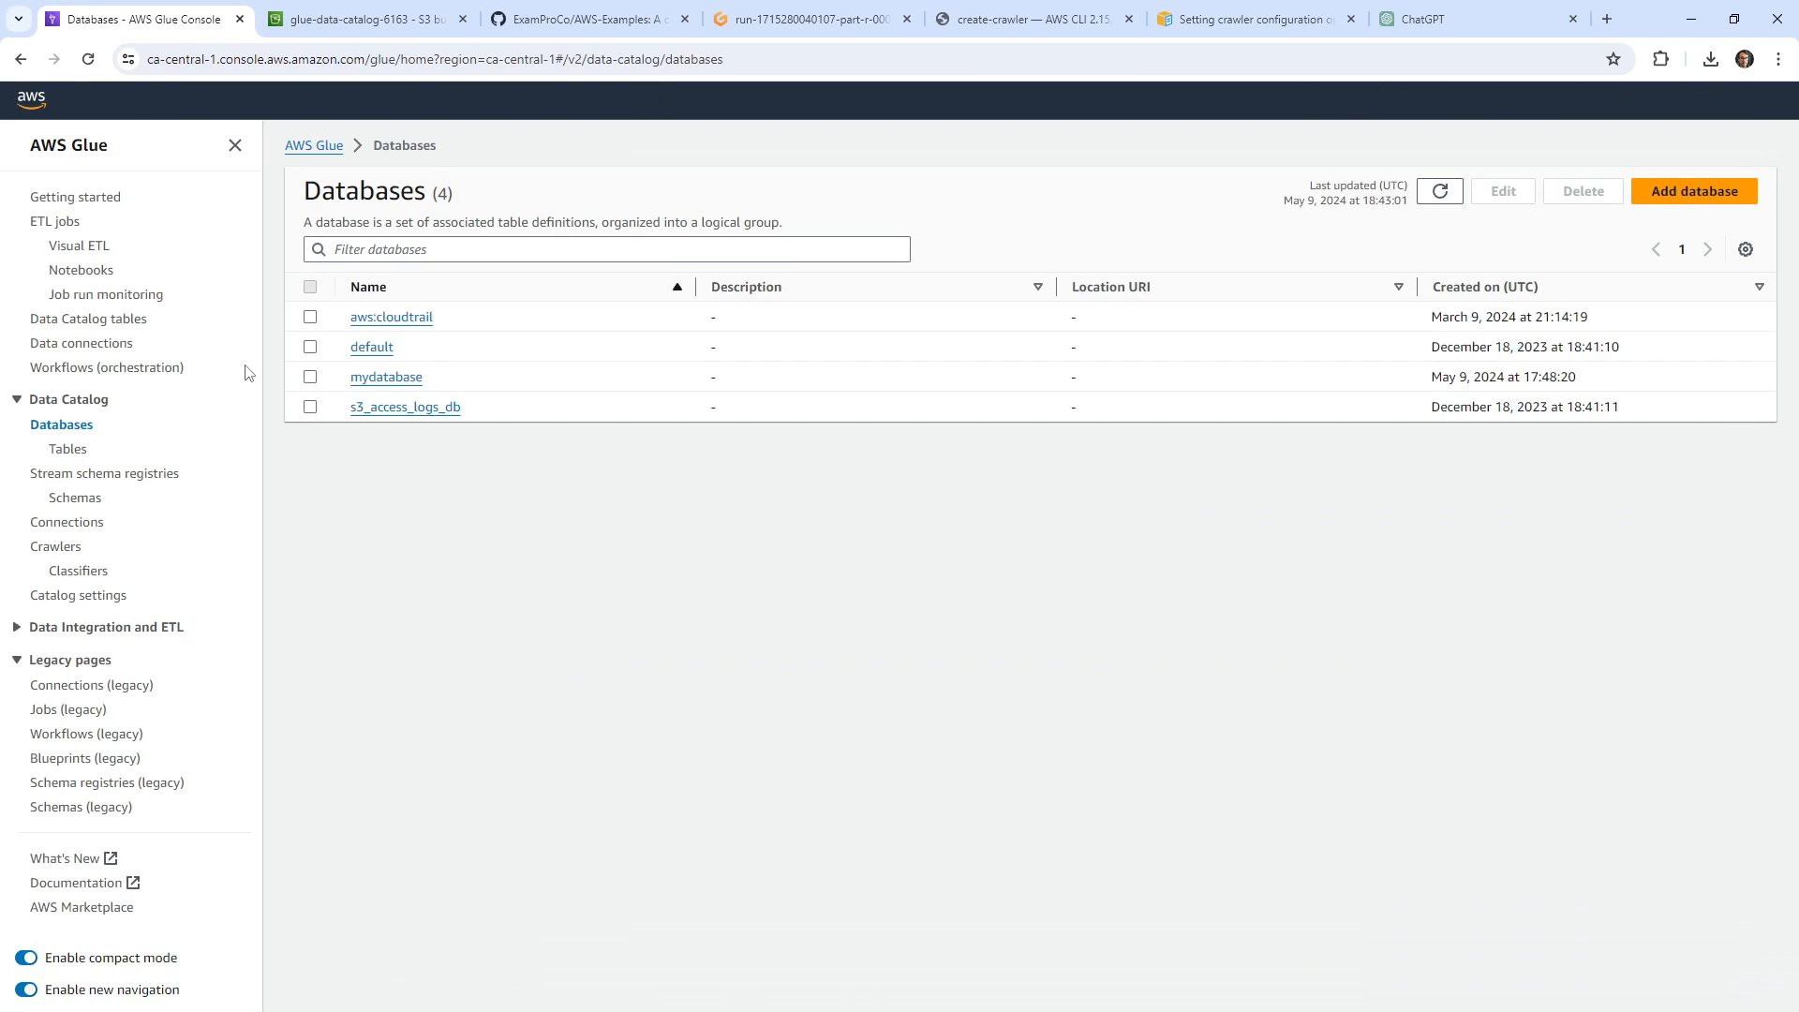
click(372, 378)
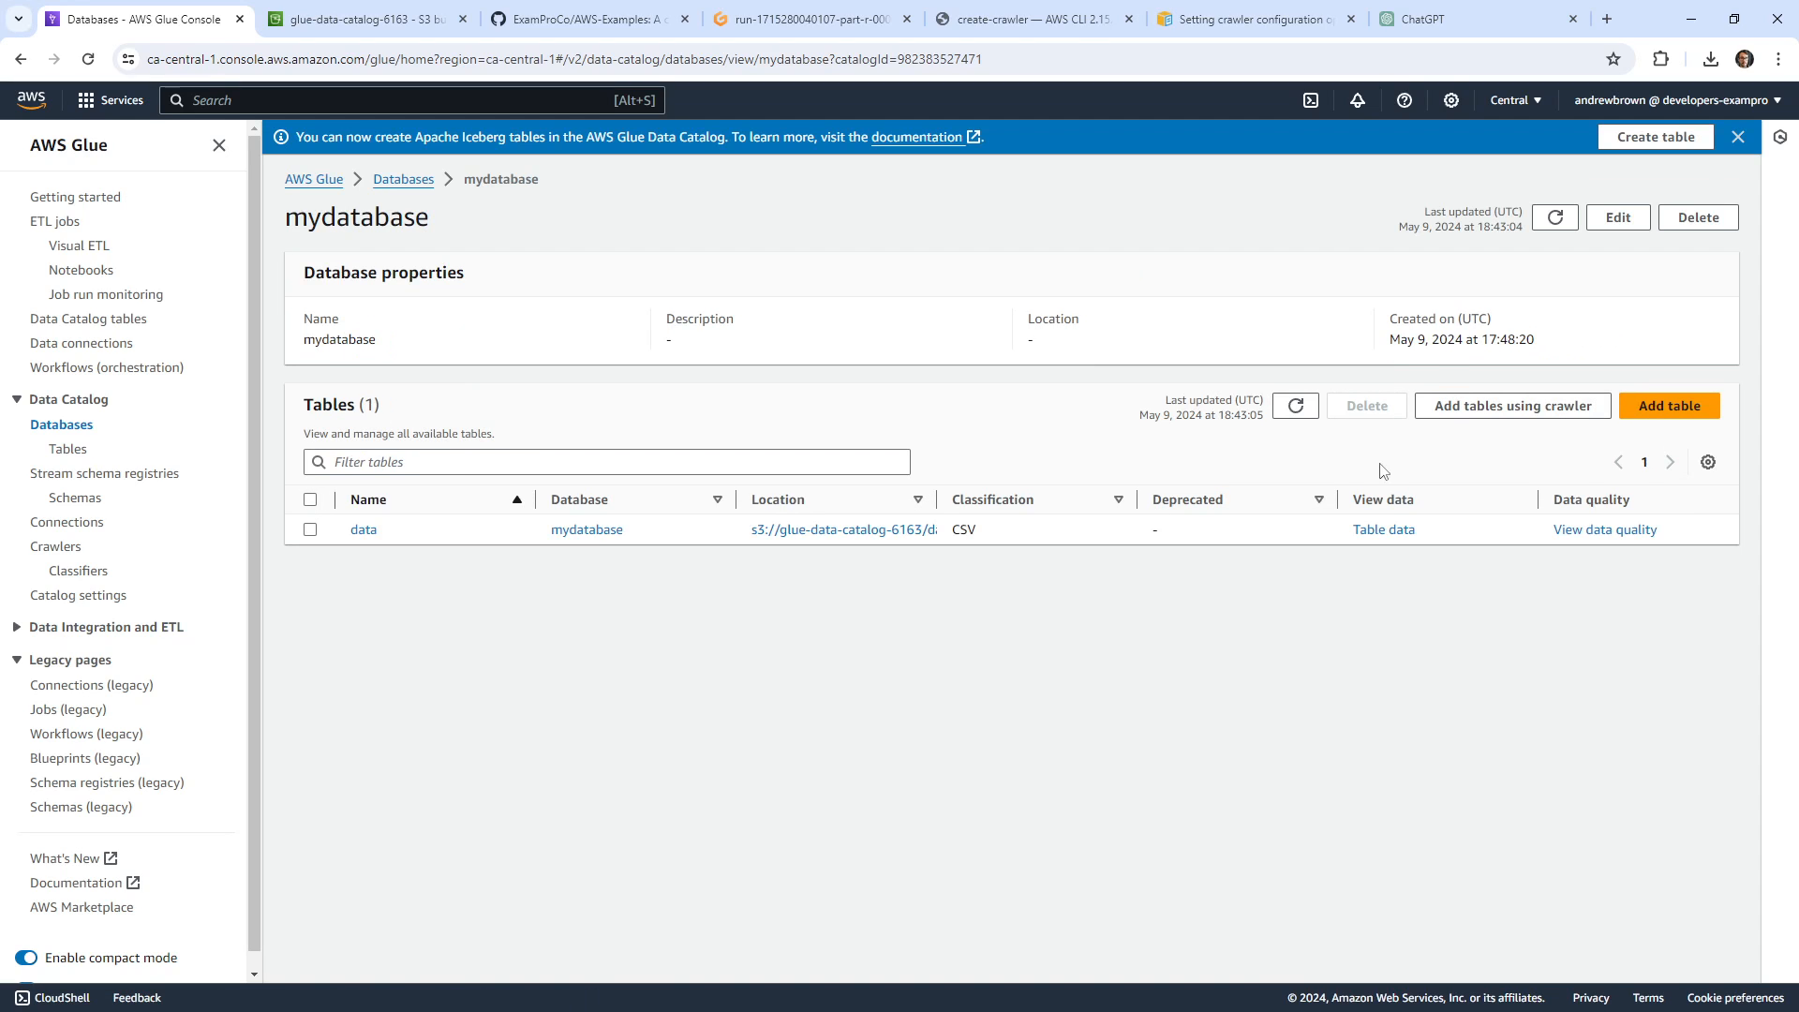
click(310, 531)
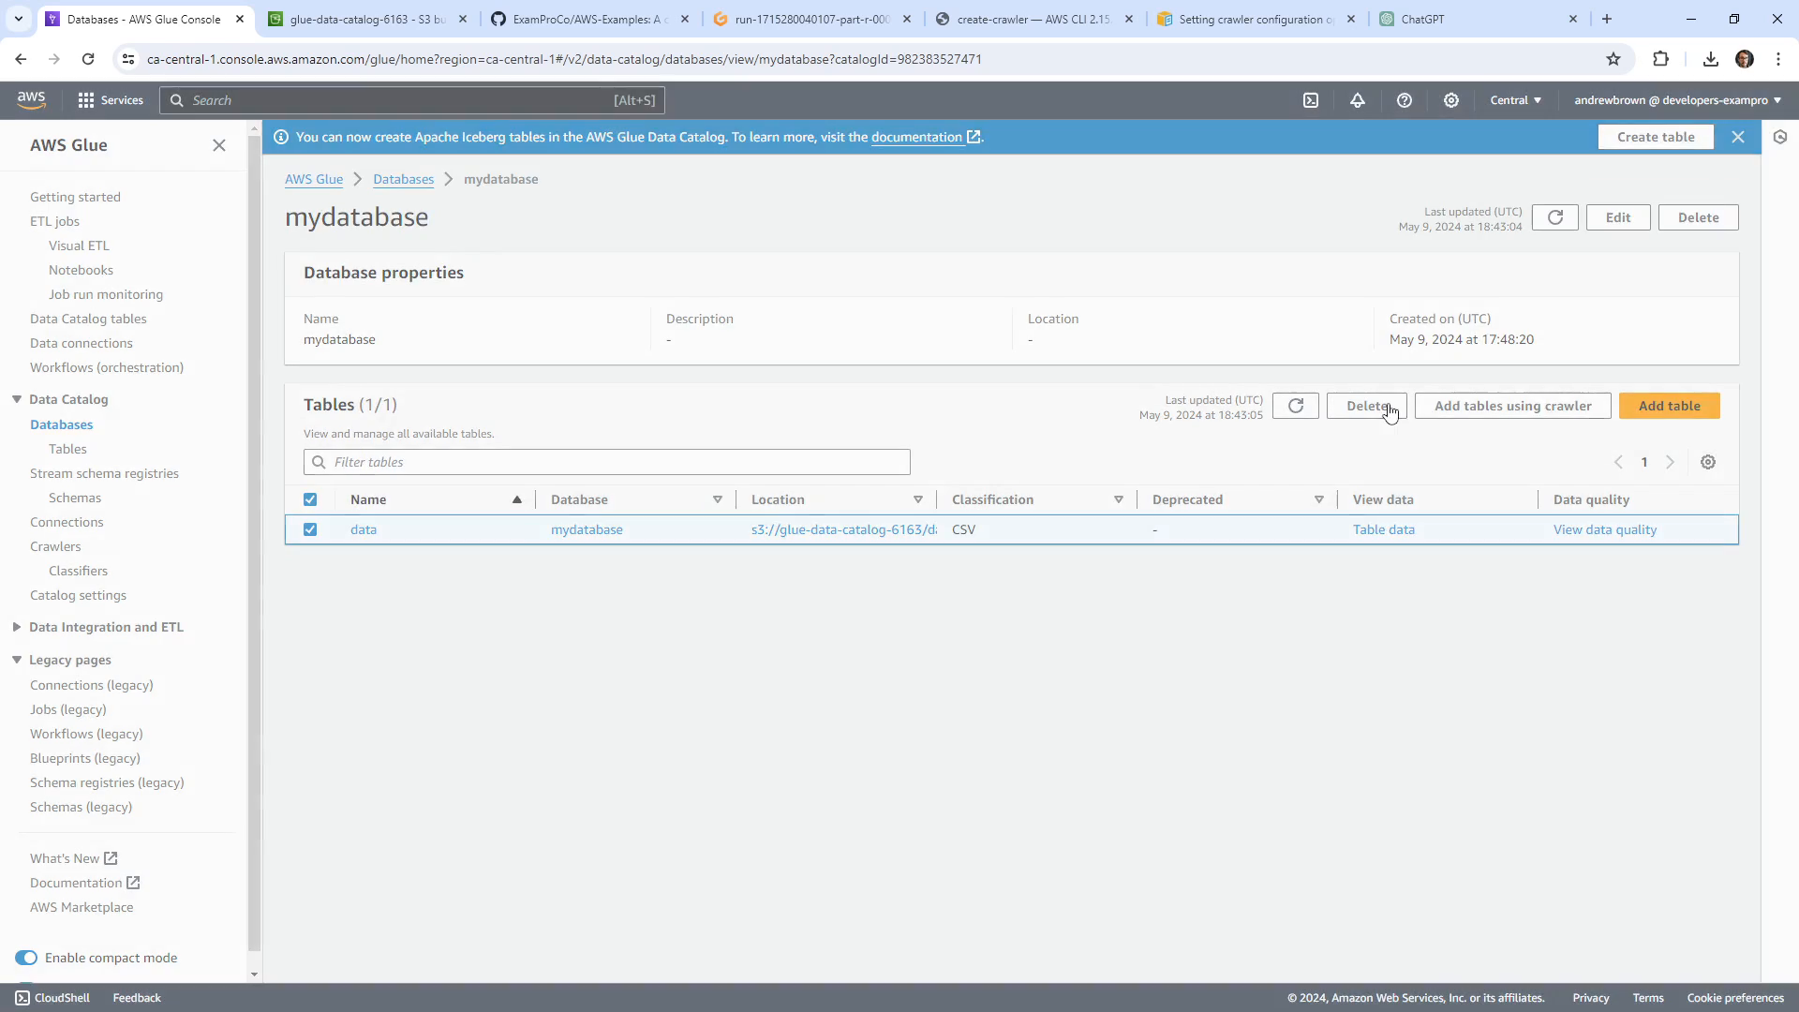
click(1367, 404)
click(1115, 618)
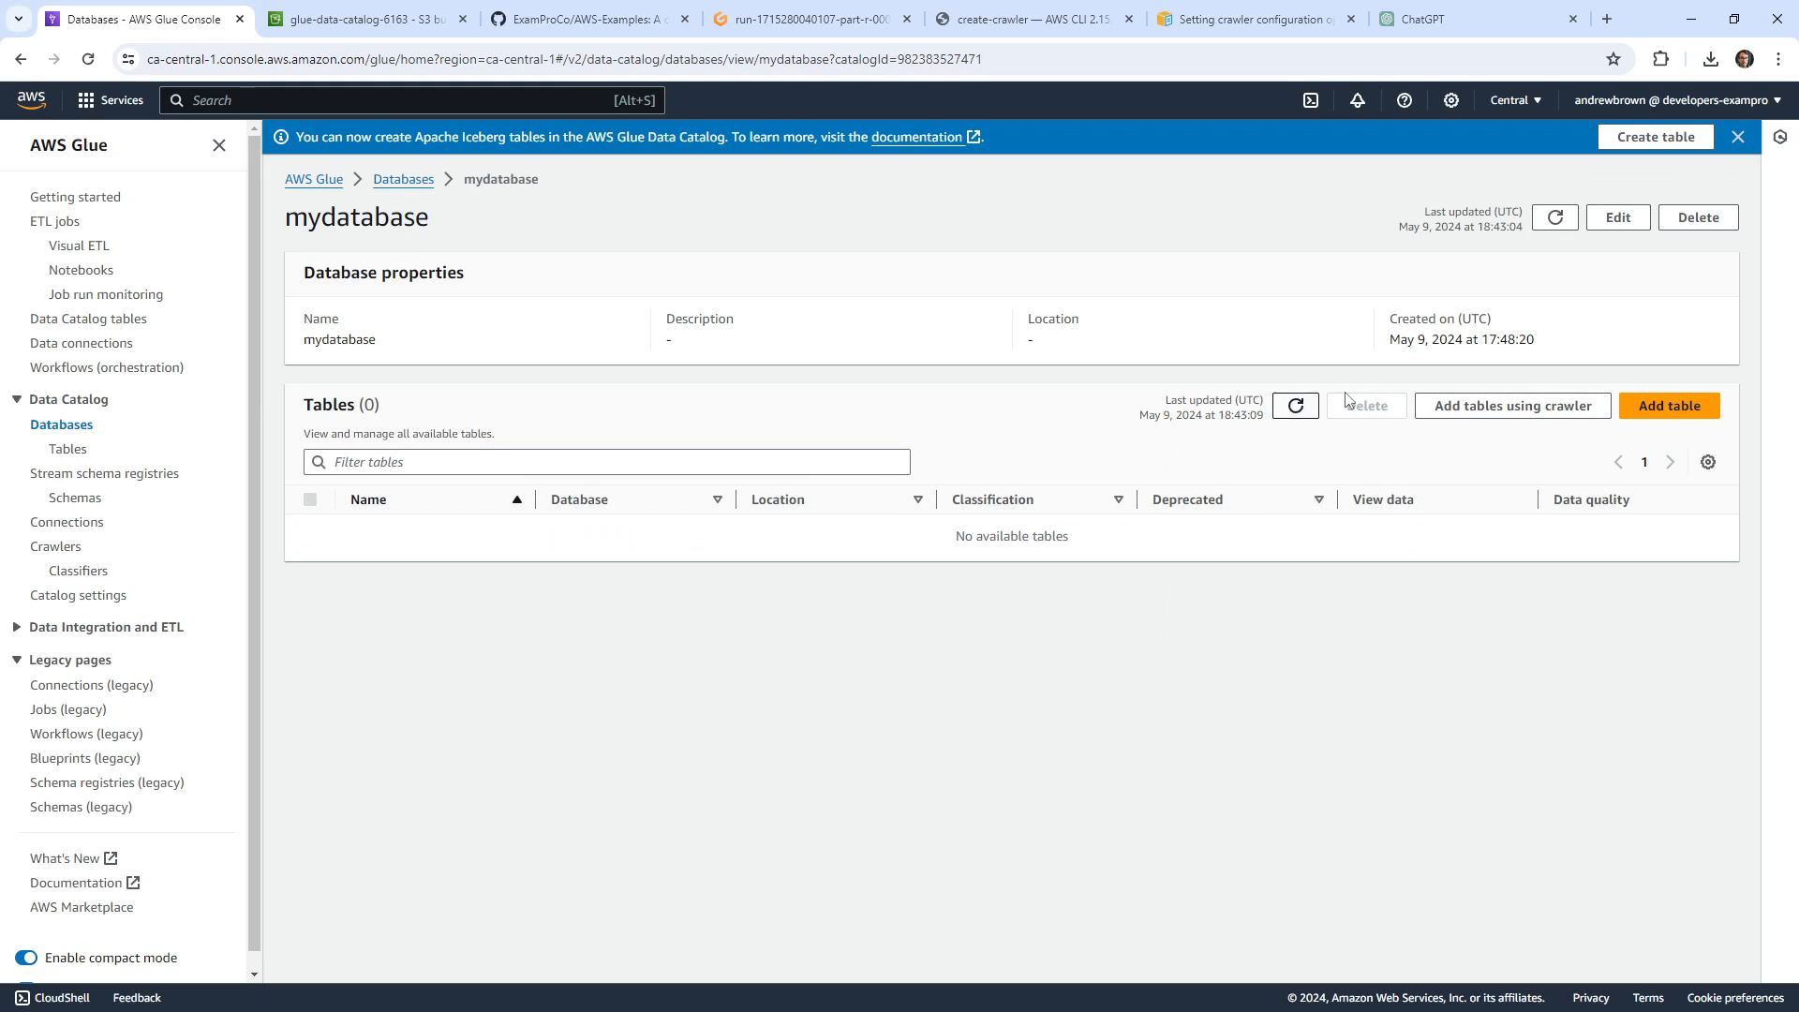
Go back to the Databases list and delete the mydatabase database.
click(397, 186)
click(310, 431)
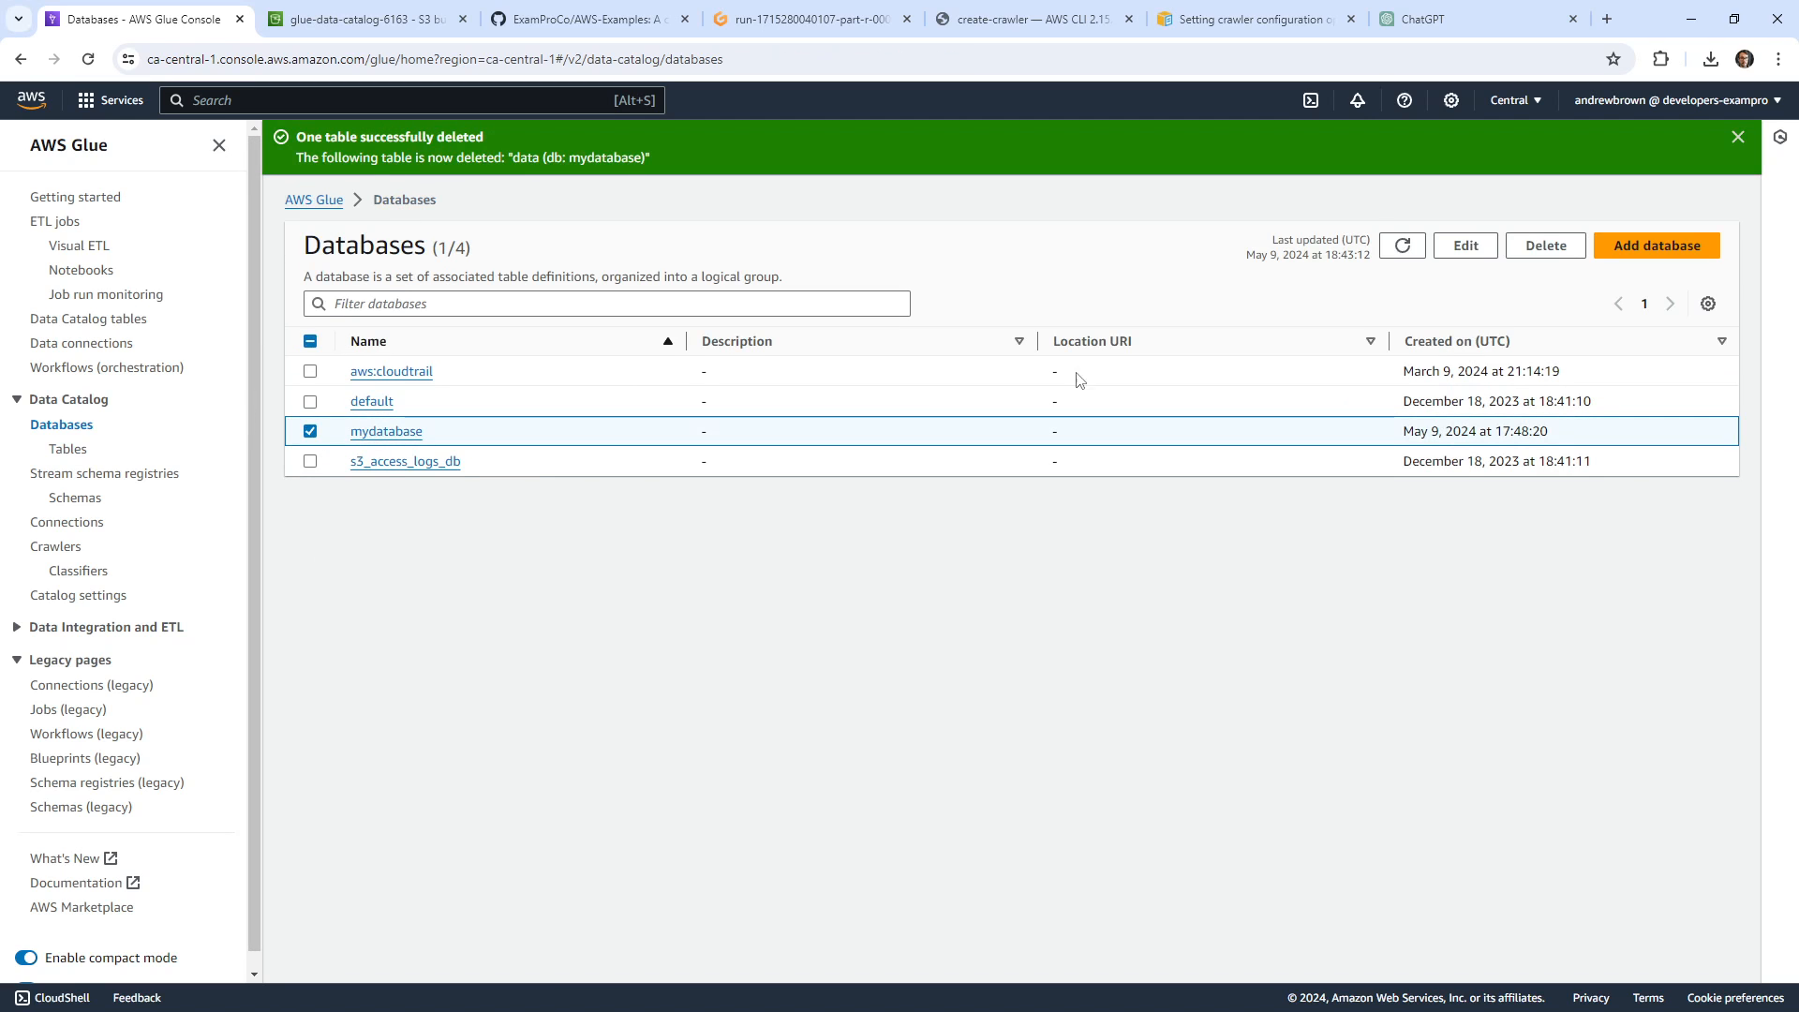
click(1513, 255)
click(1120, 619)
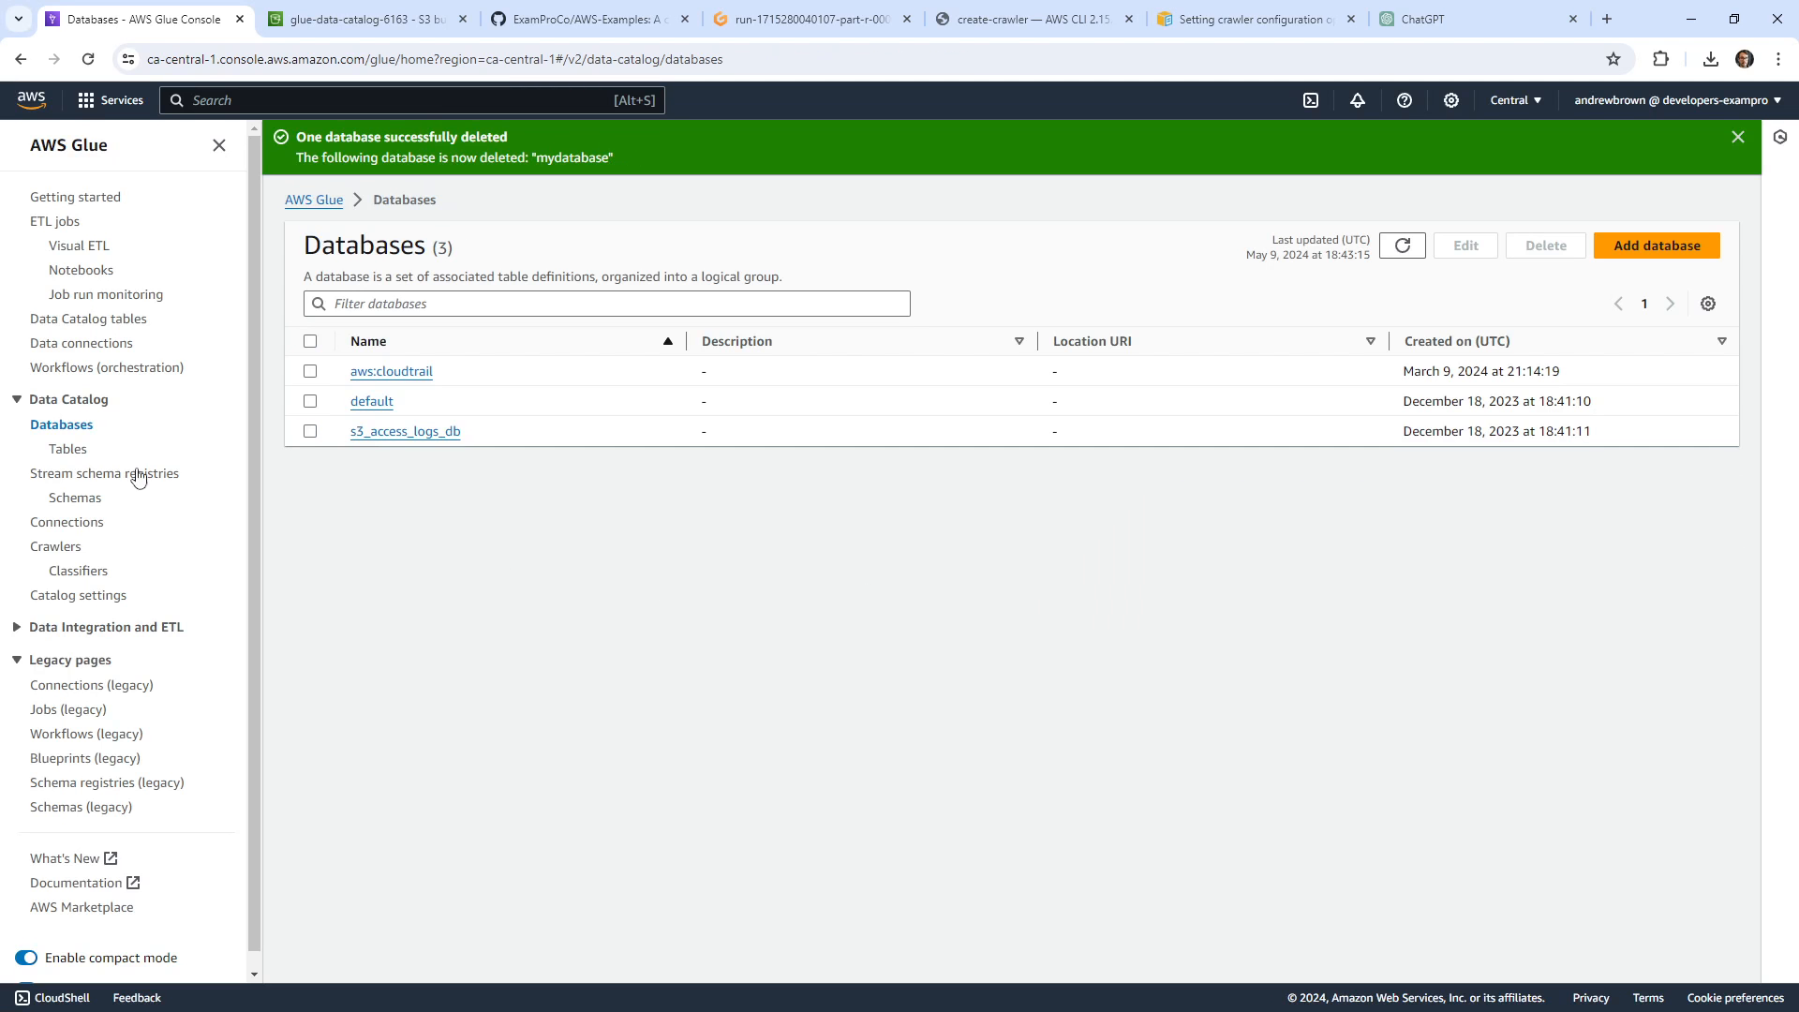
Delete the MyCrawlerBasic crawler from the AWS Glue crawlers.
click(55, 553)
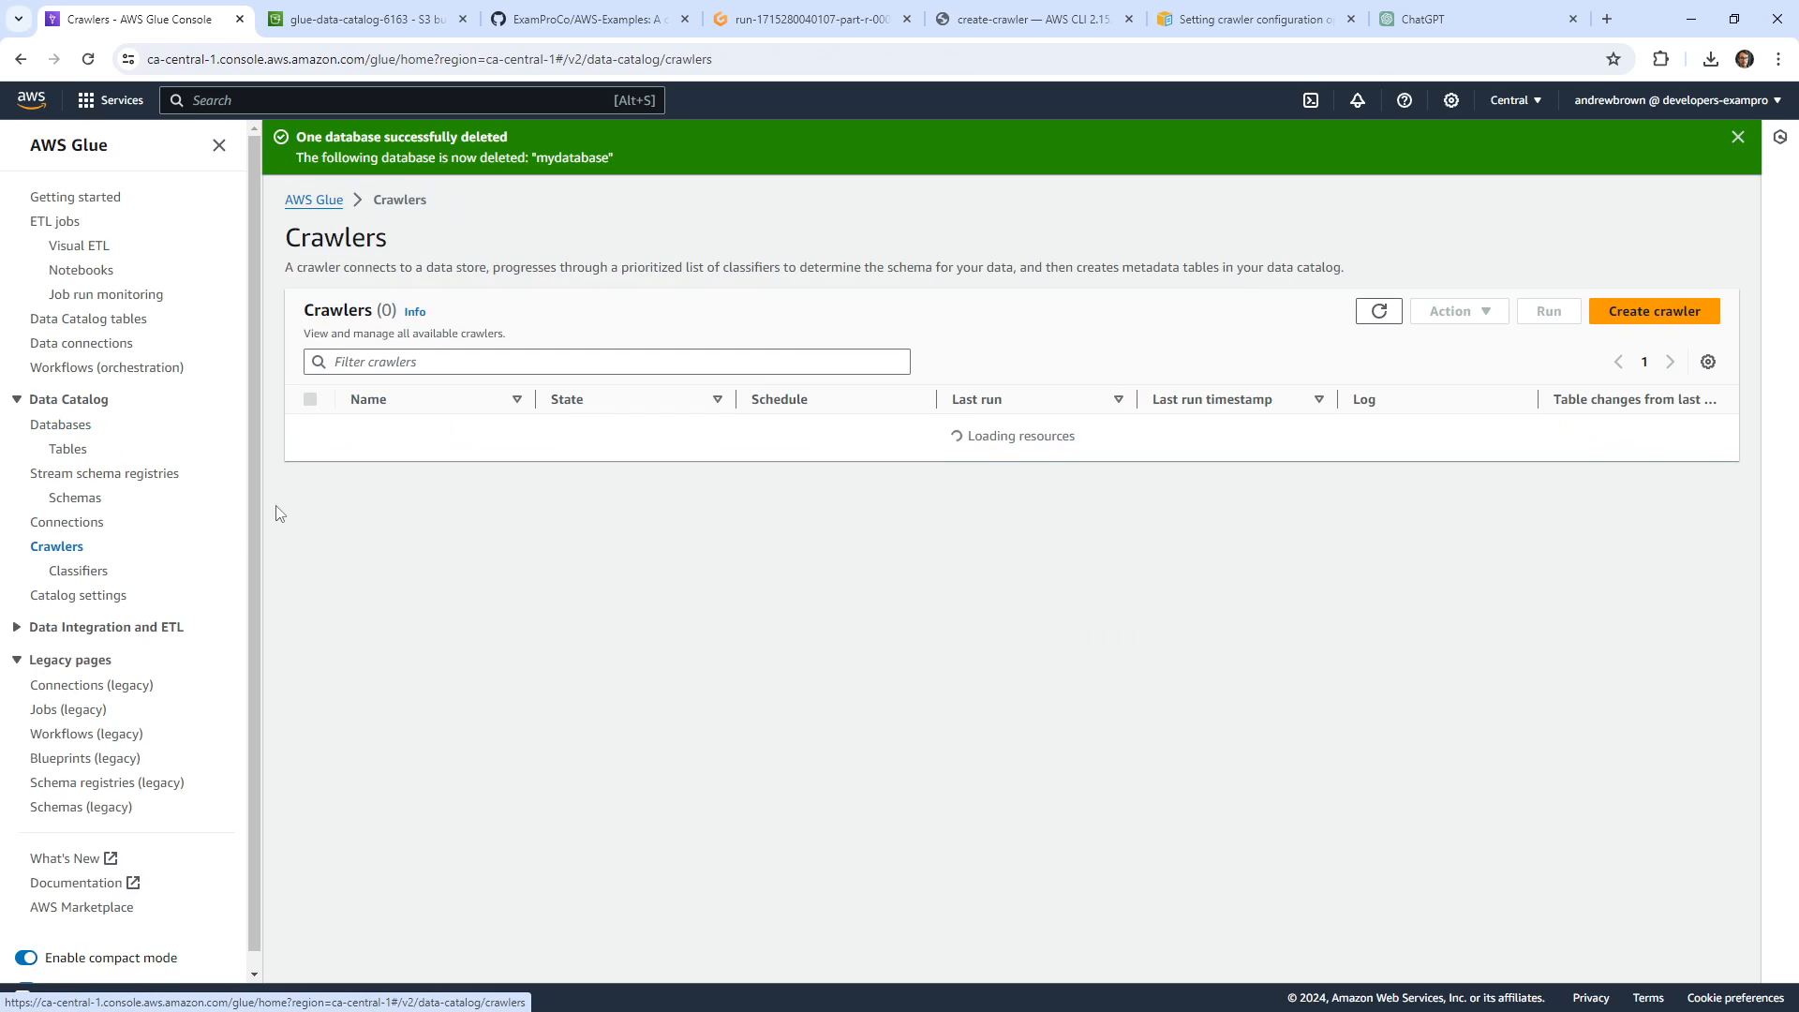
click(1494, 315)
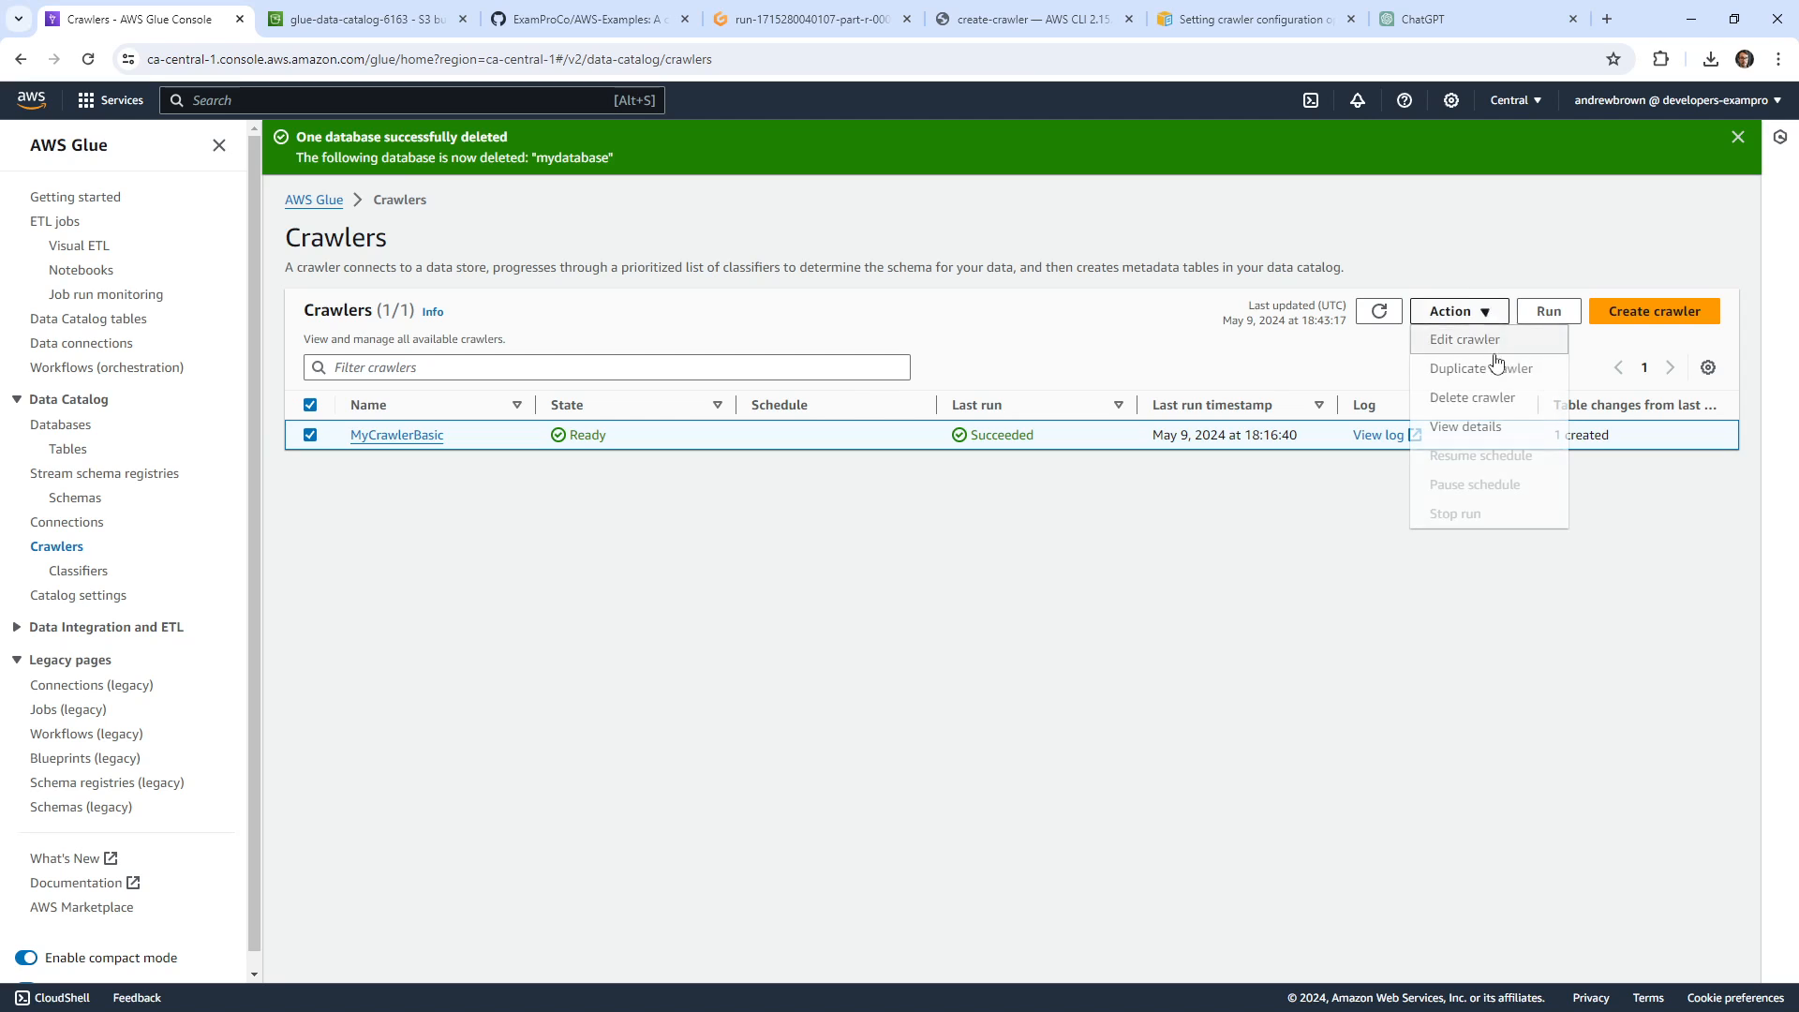
click(1483, 401)
click(1121, 621)
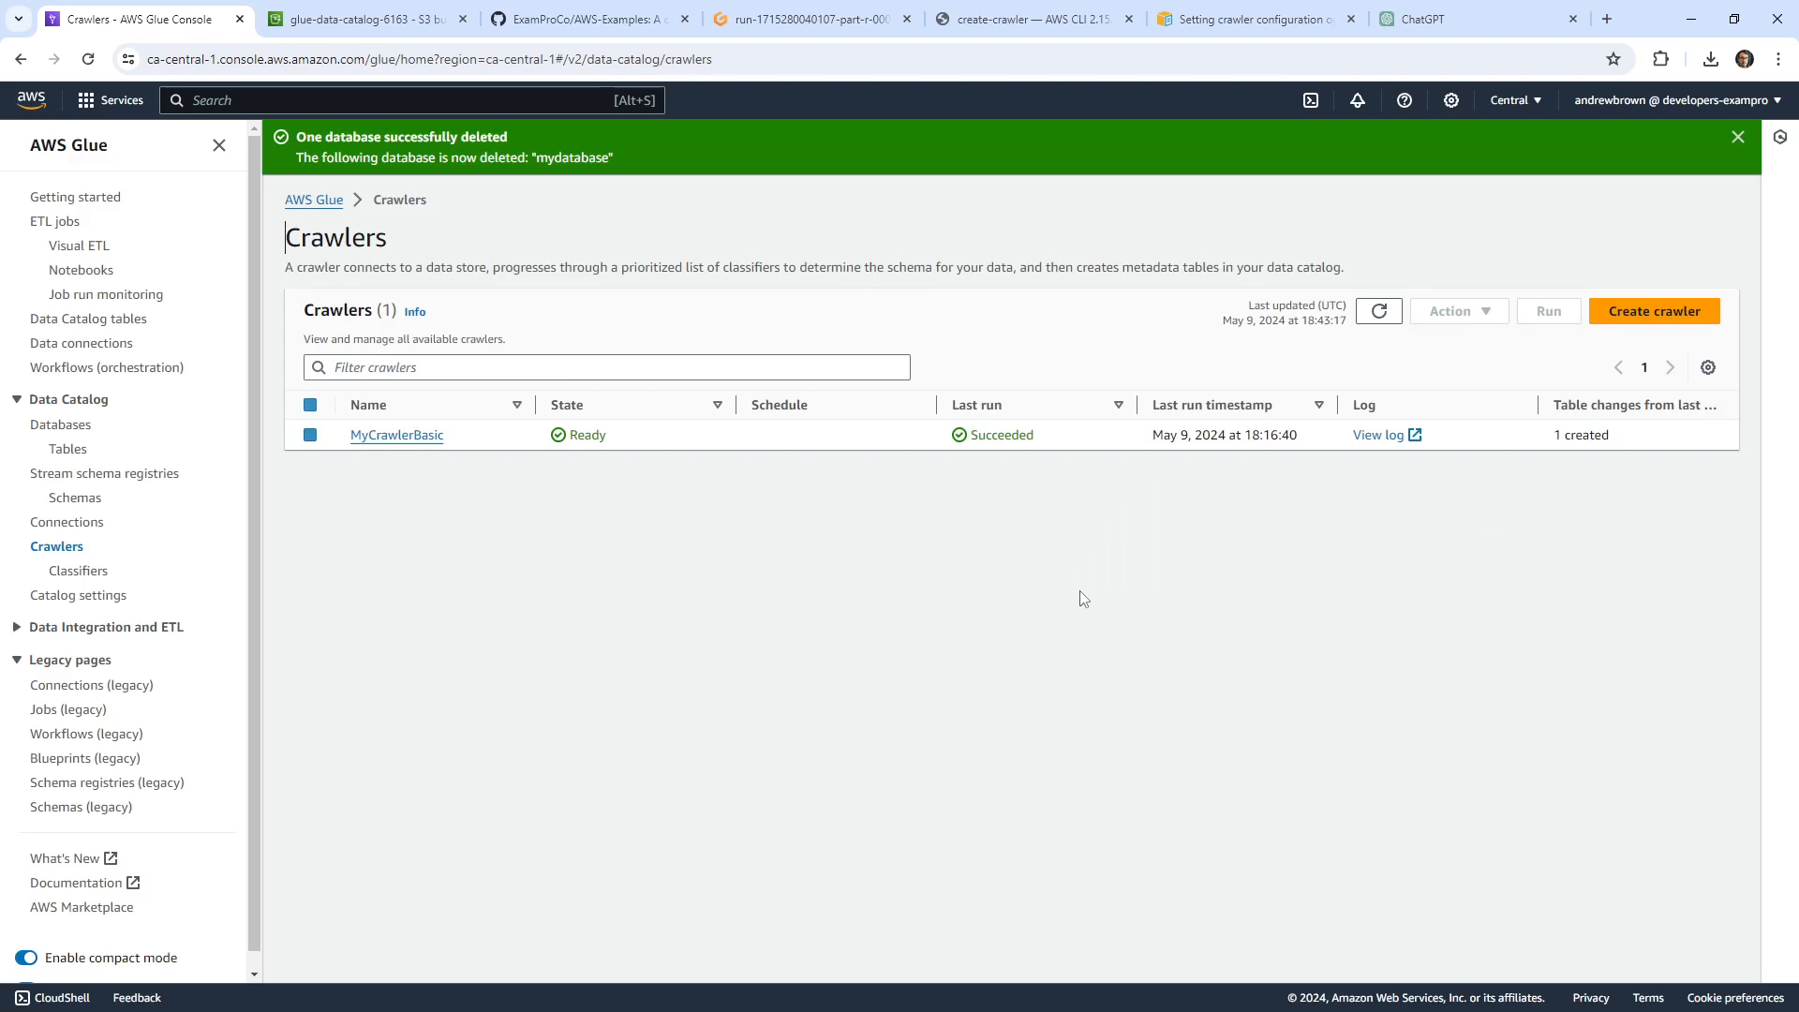
Switch to Amazon S3 and empty the aws-glue-assets bucket, confirming with "permanently delete", and open it to check its contents.
click(389, 21)
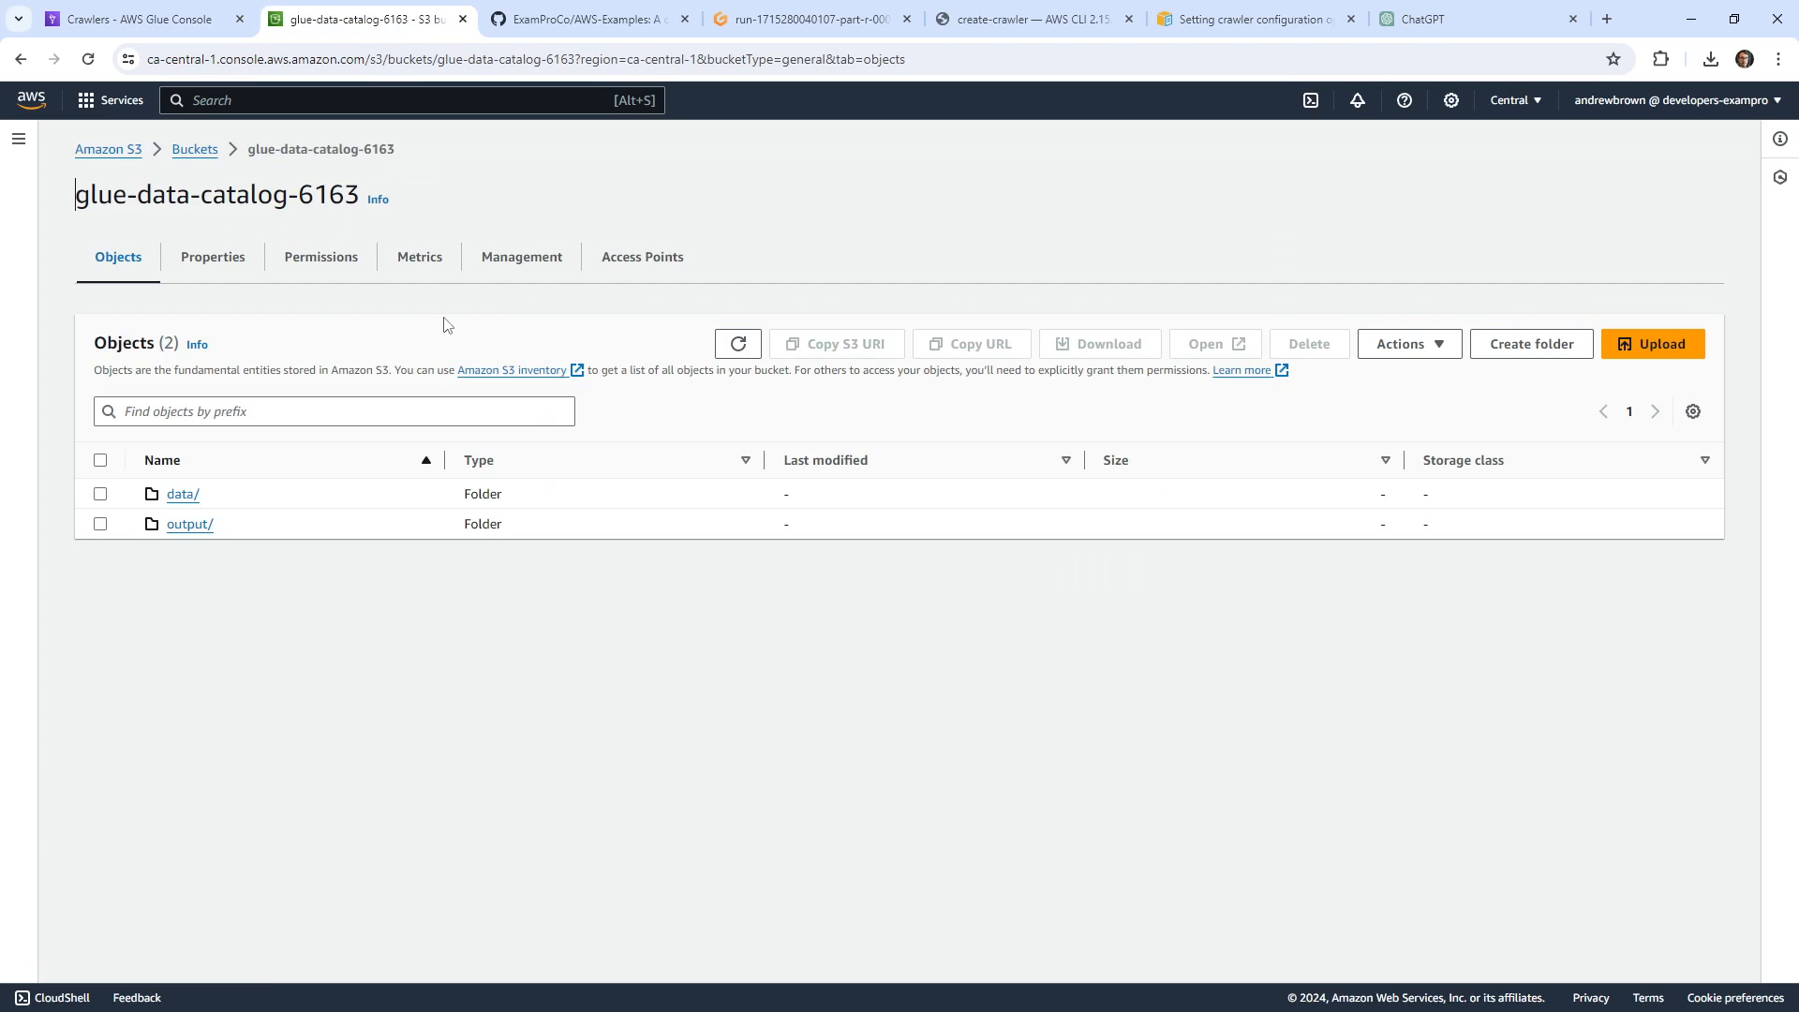
click(195, 150)
click(101, 602)
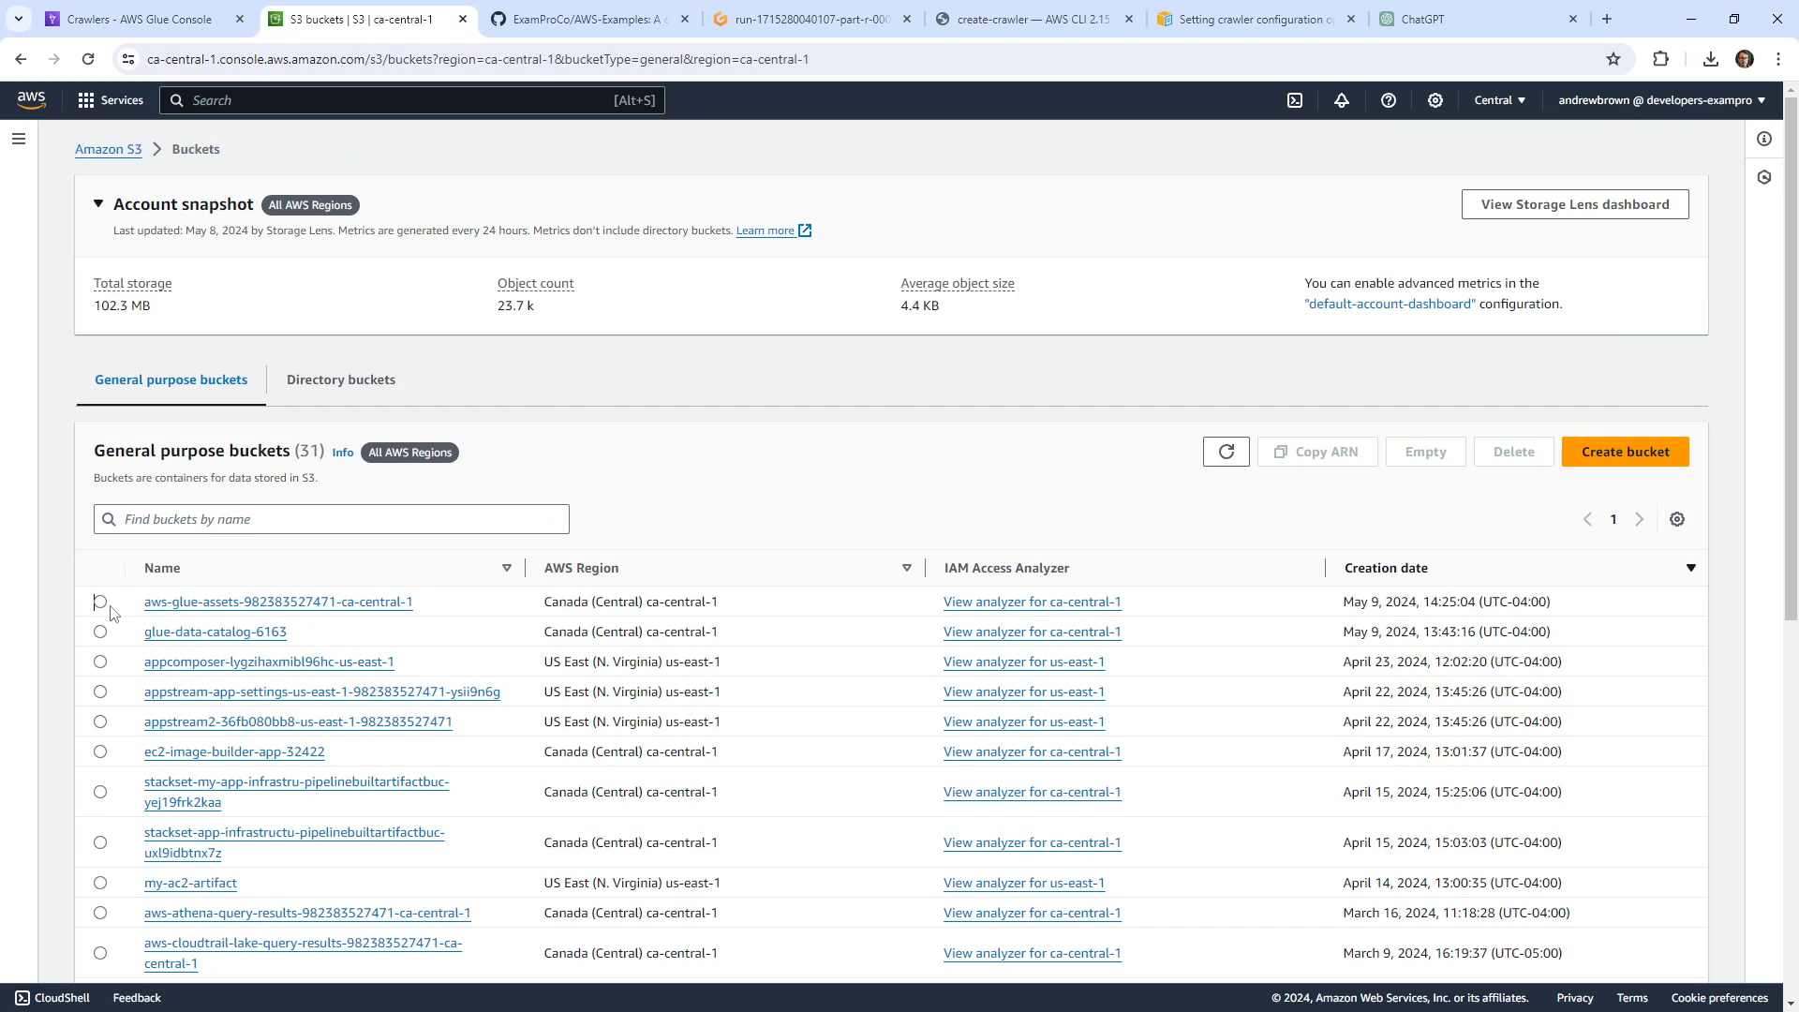
click(1439, 455)
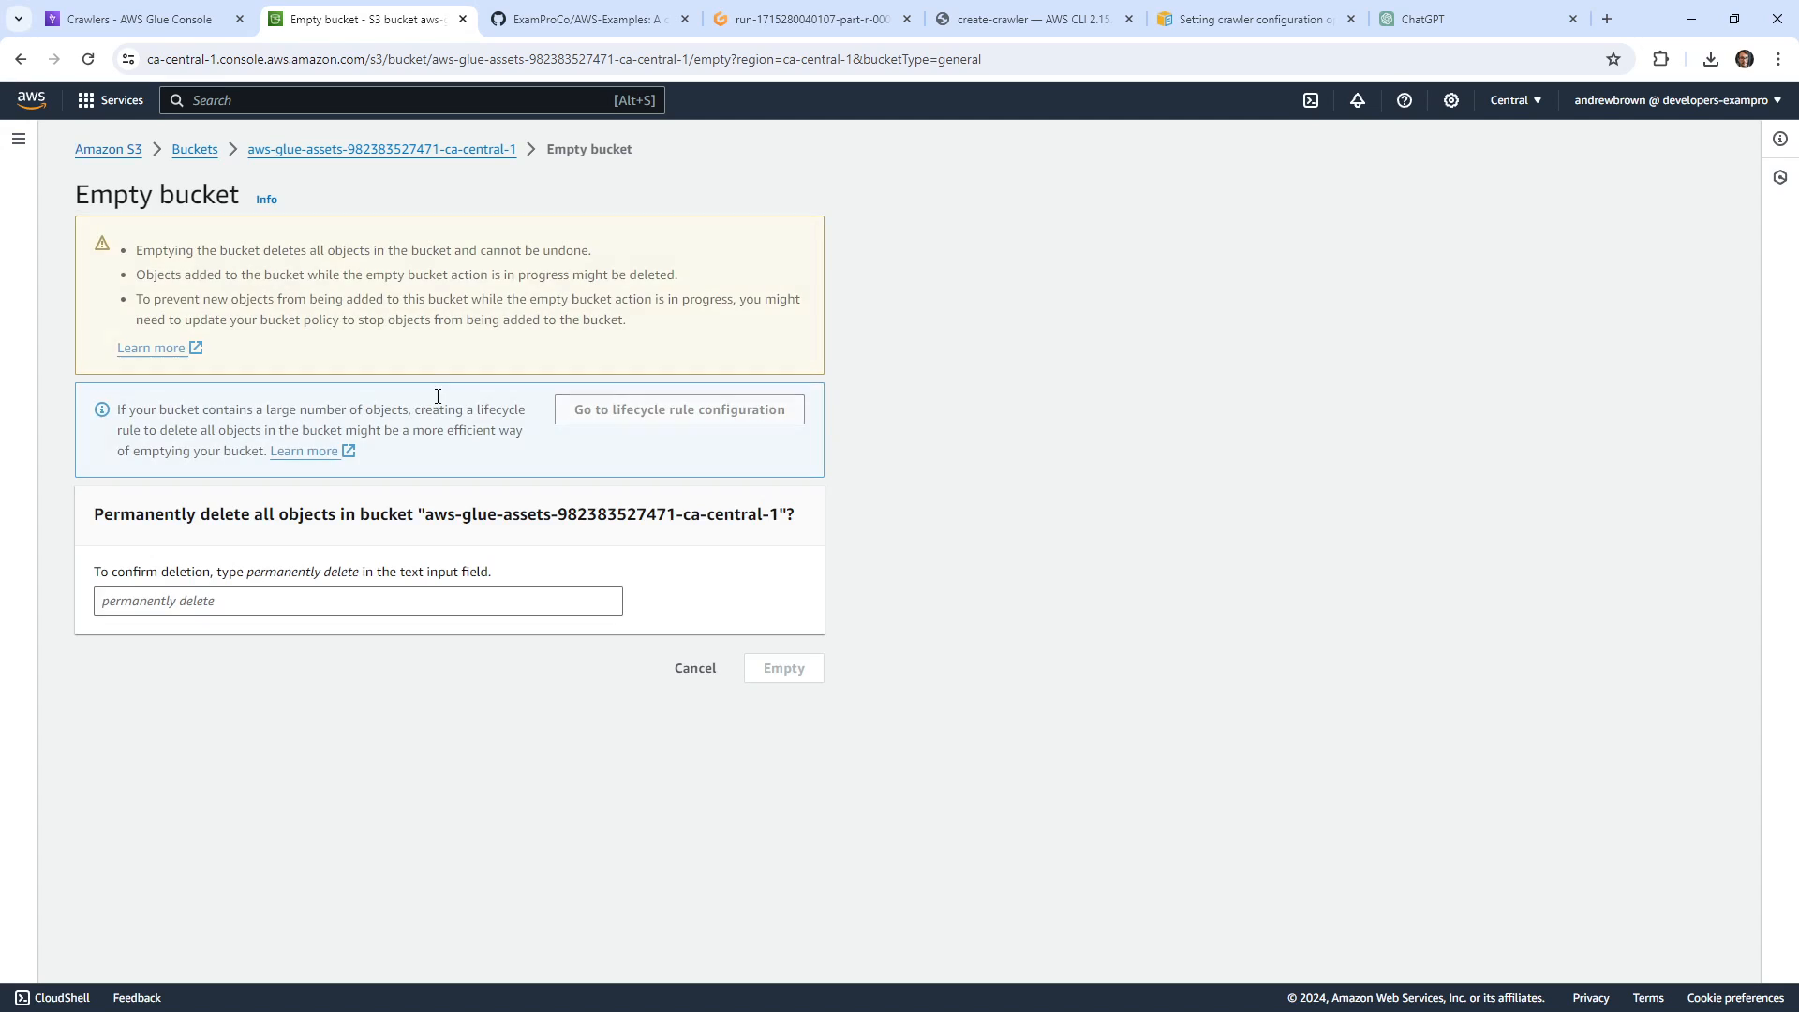
drag(753, 517, 774, 514)
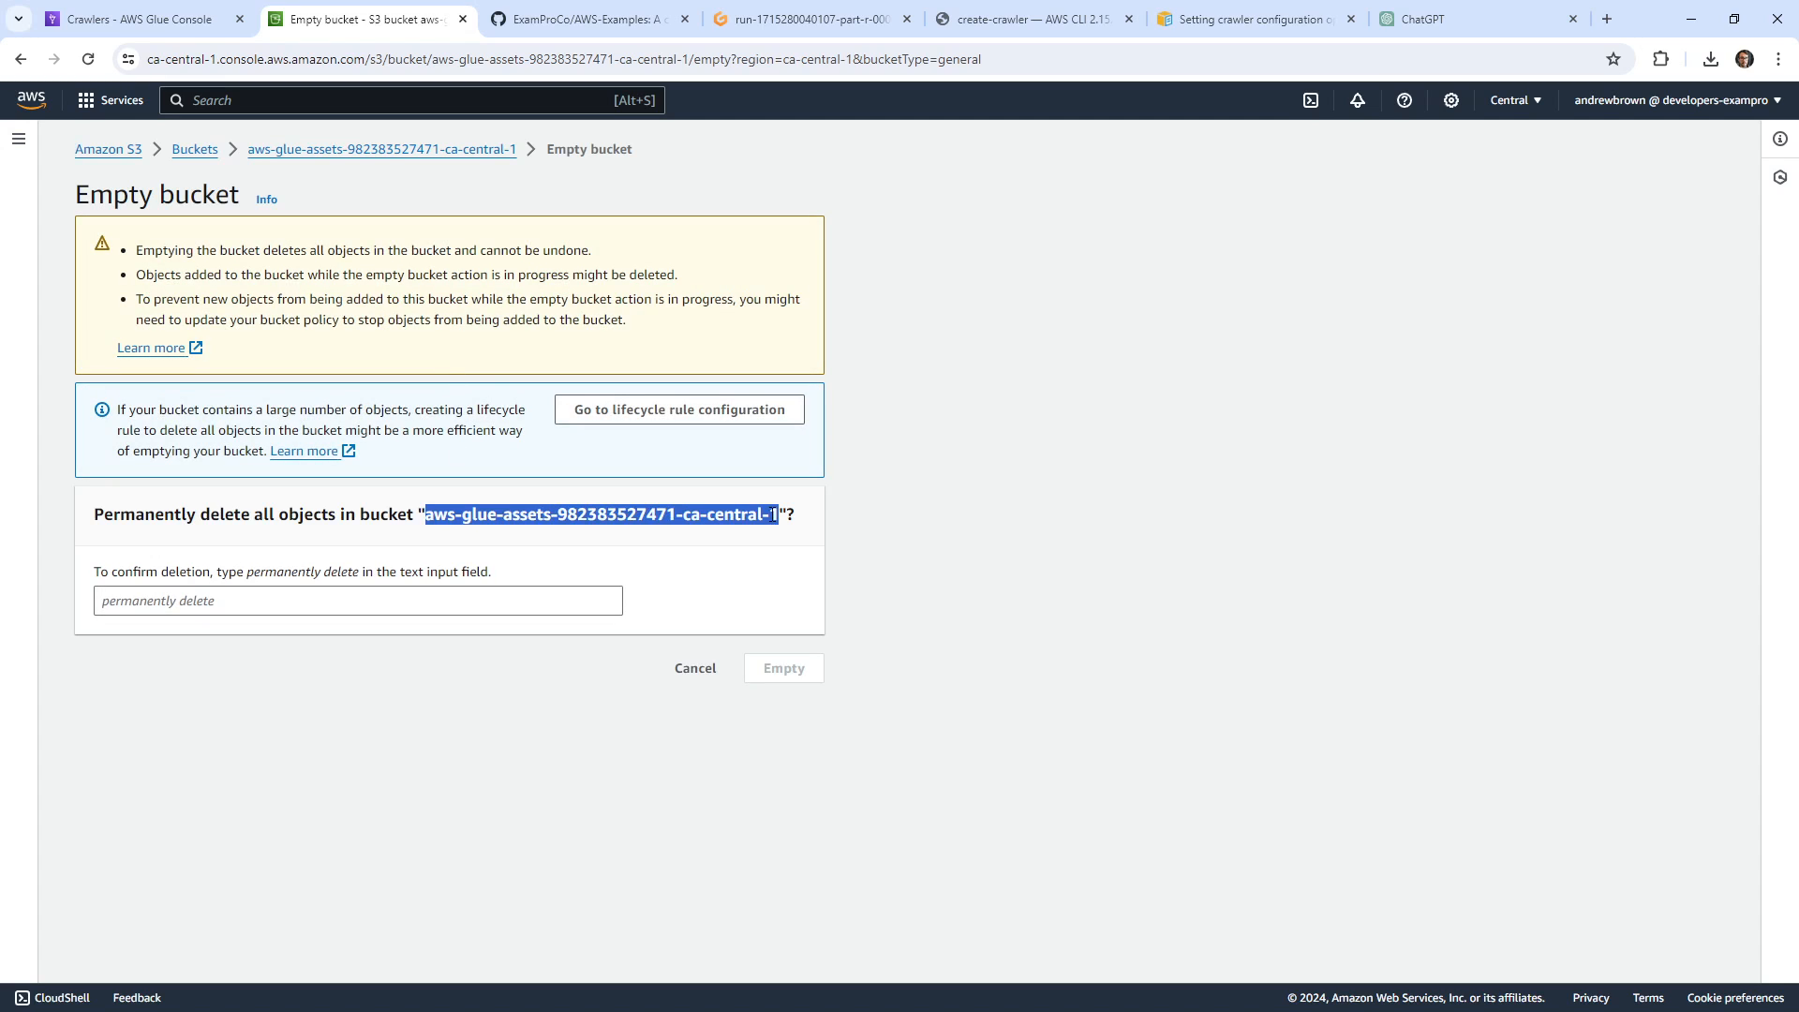
click(526, 596)
drag(278, 574, 346, 577)
click(260, 576)
key(ctrl+c)
click(403, 602)
key(ctrl+v)
click(797, 669)
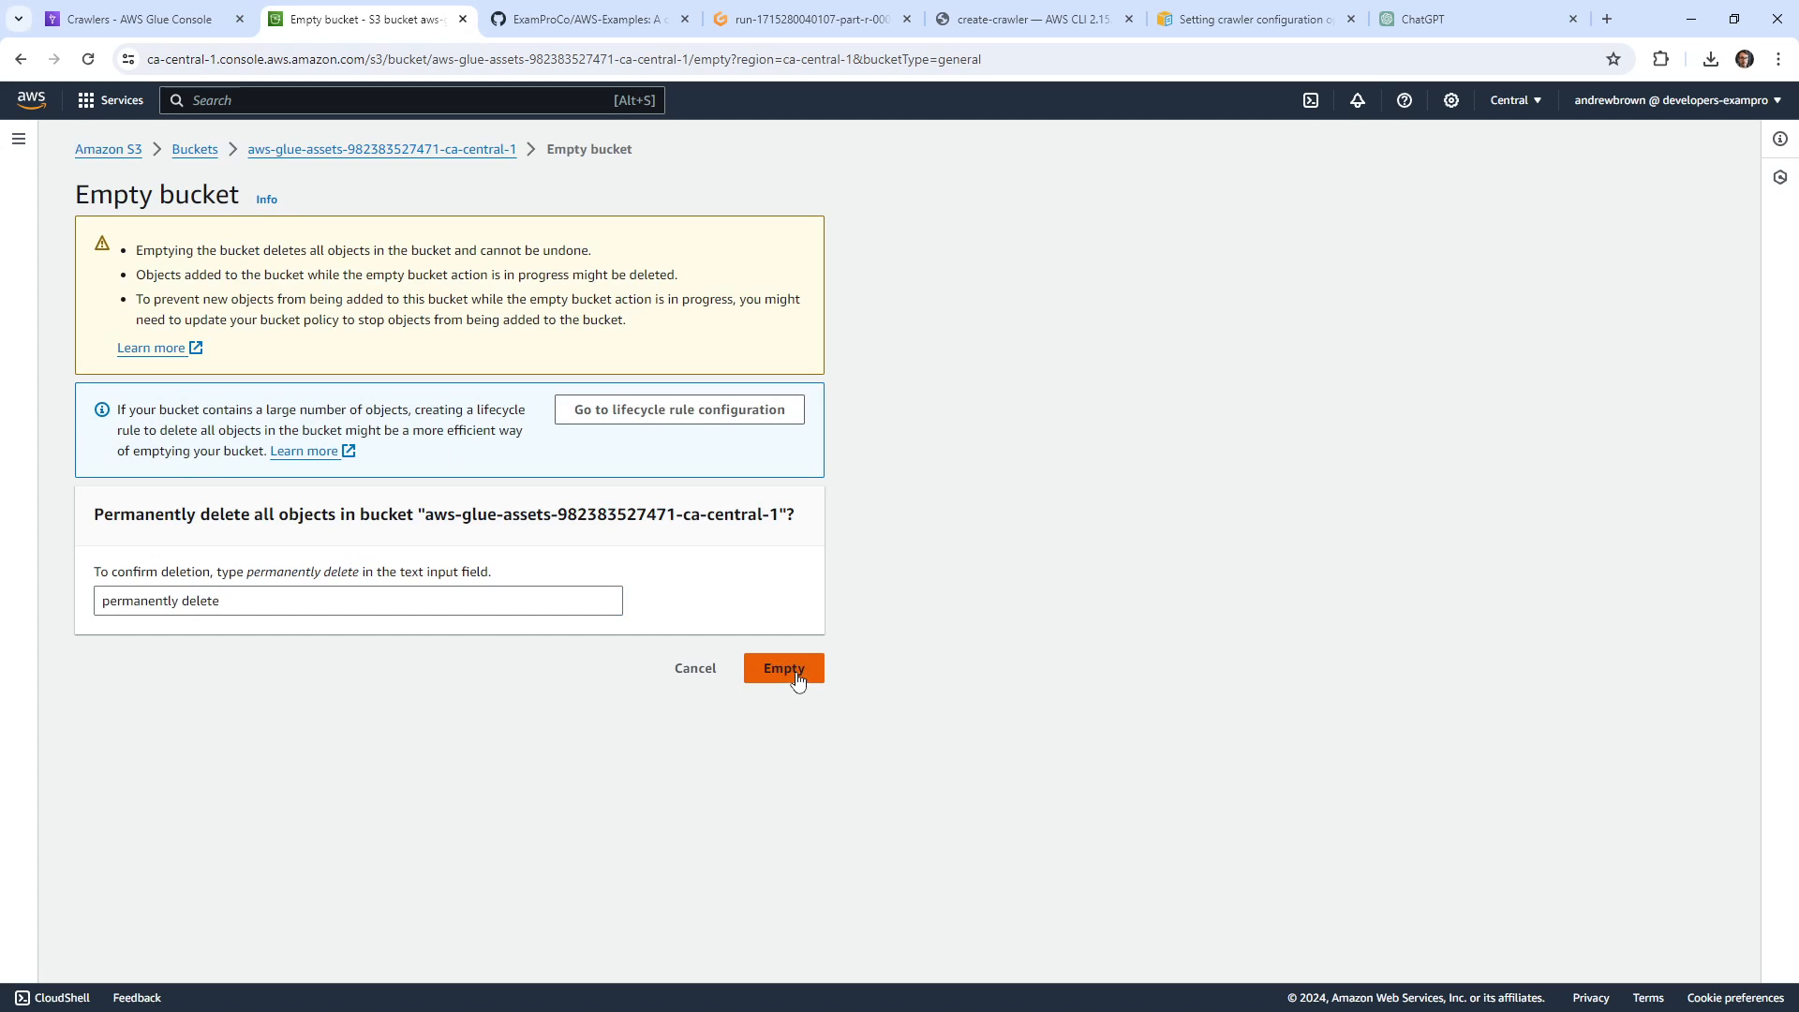
click(188, 430)
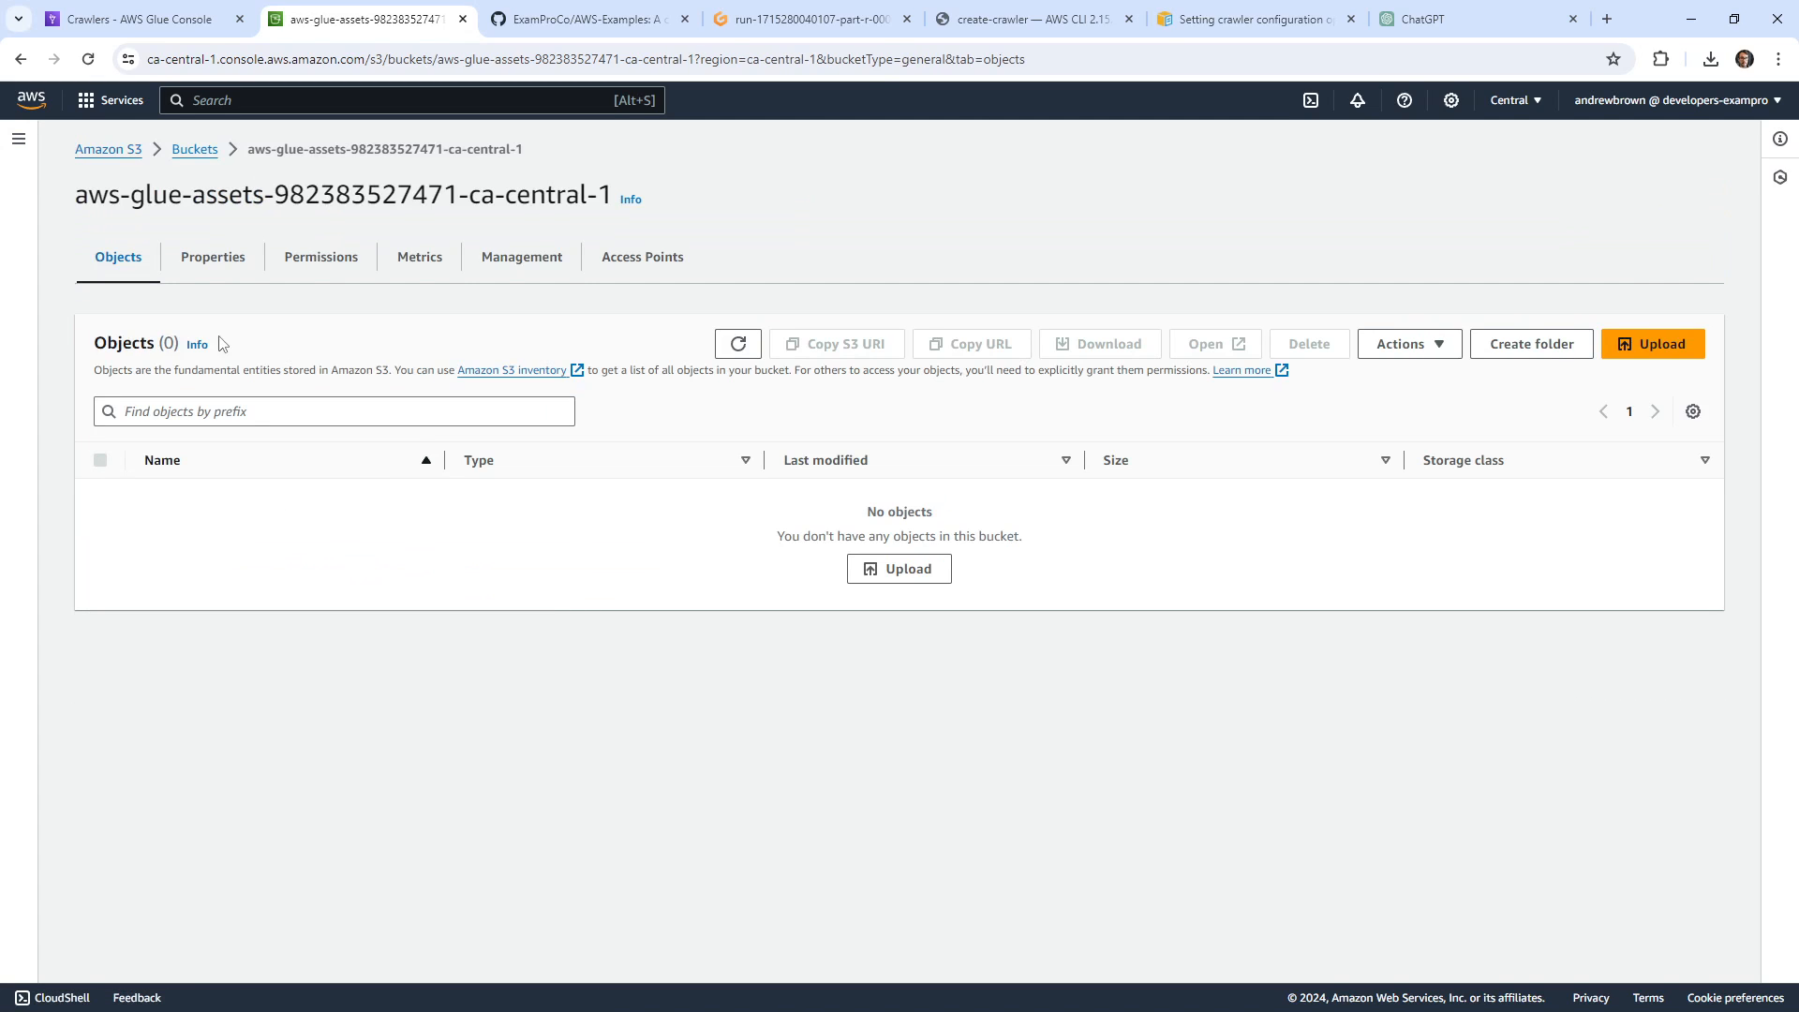
Return to the bucket list and delete the aws-glue-assets bucket, confirming with its full name.
click(194, 150)
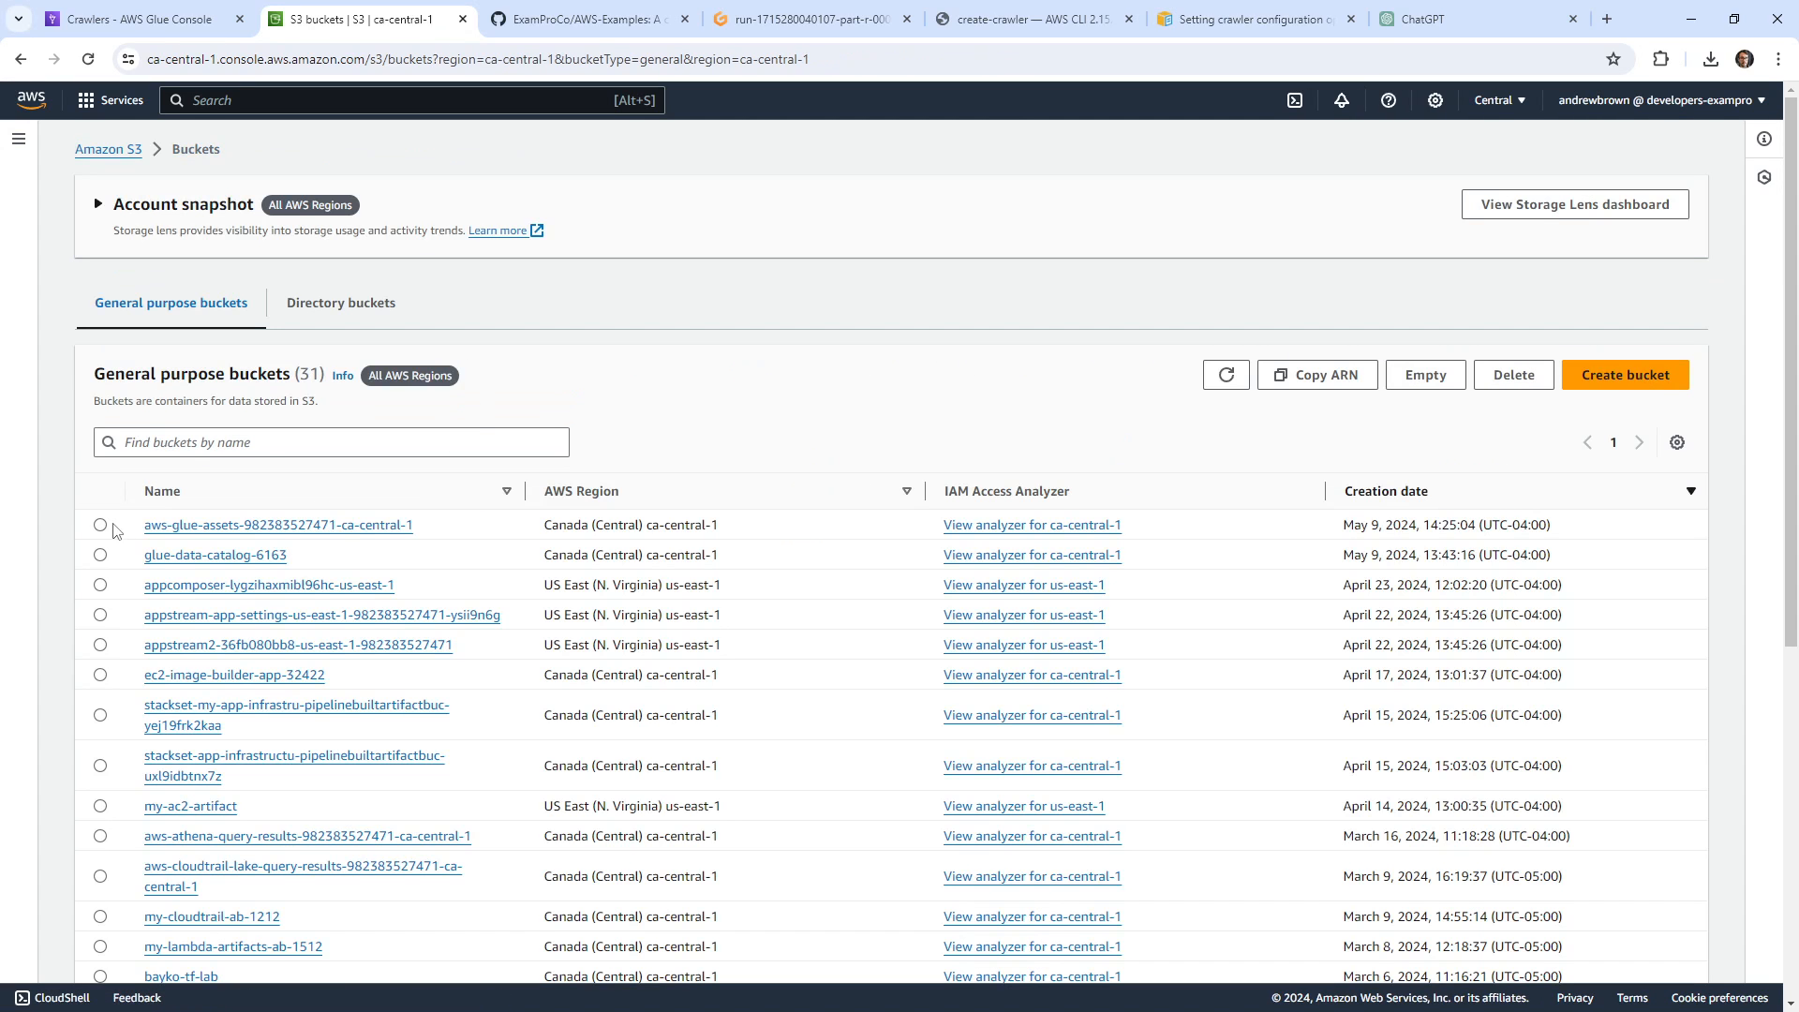
click(100, 525)
click(1513, 375)
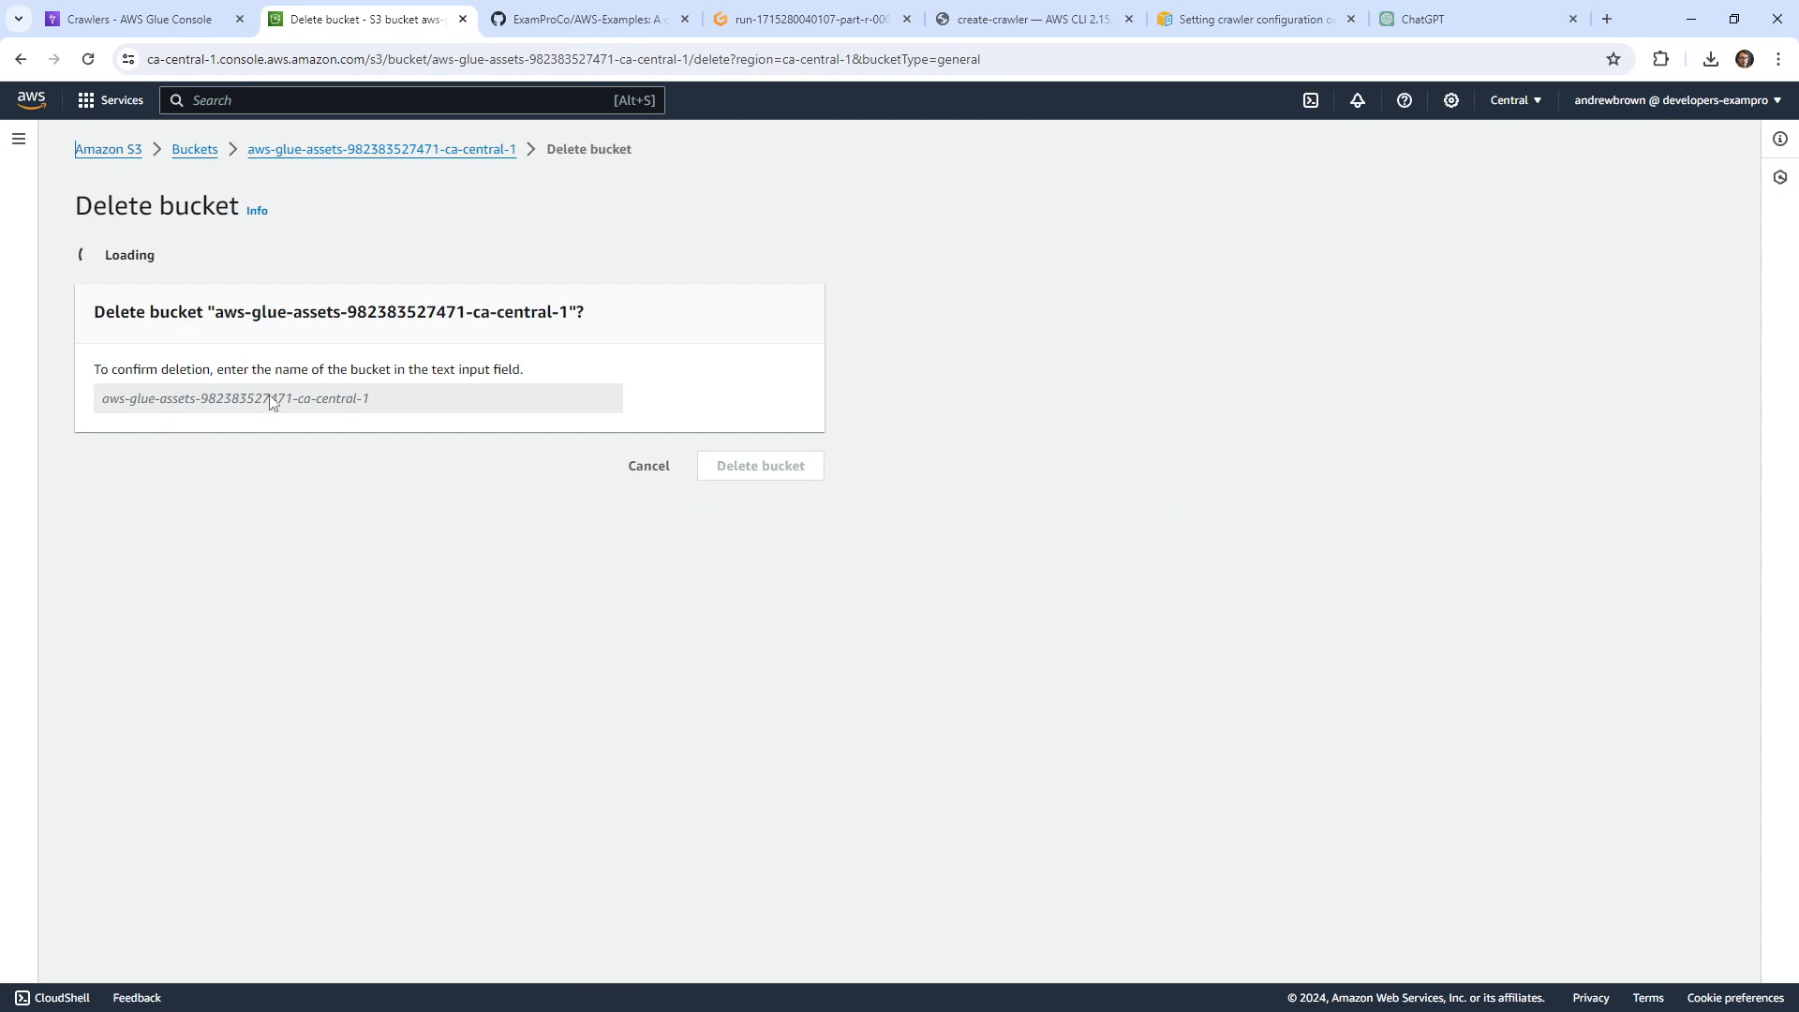
drag(216, 482, 571, 483)
key(ctrl+c)
click(510, 569)
key(ctrl+v)
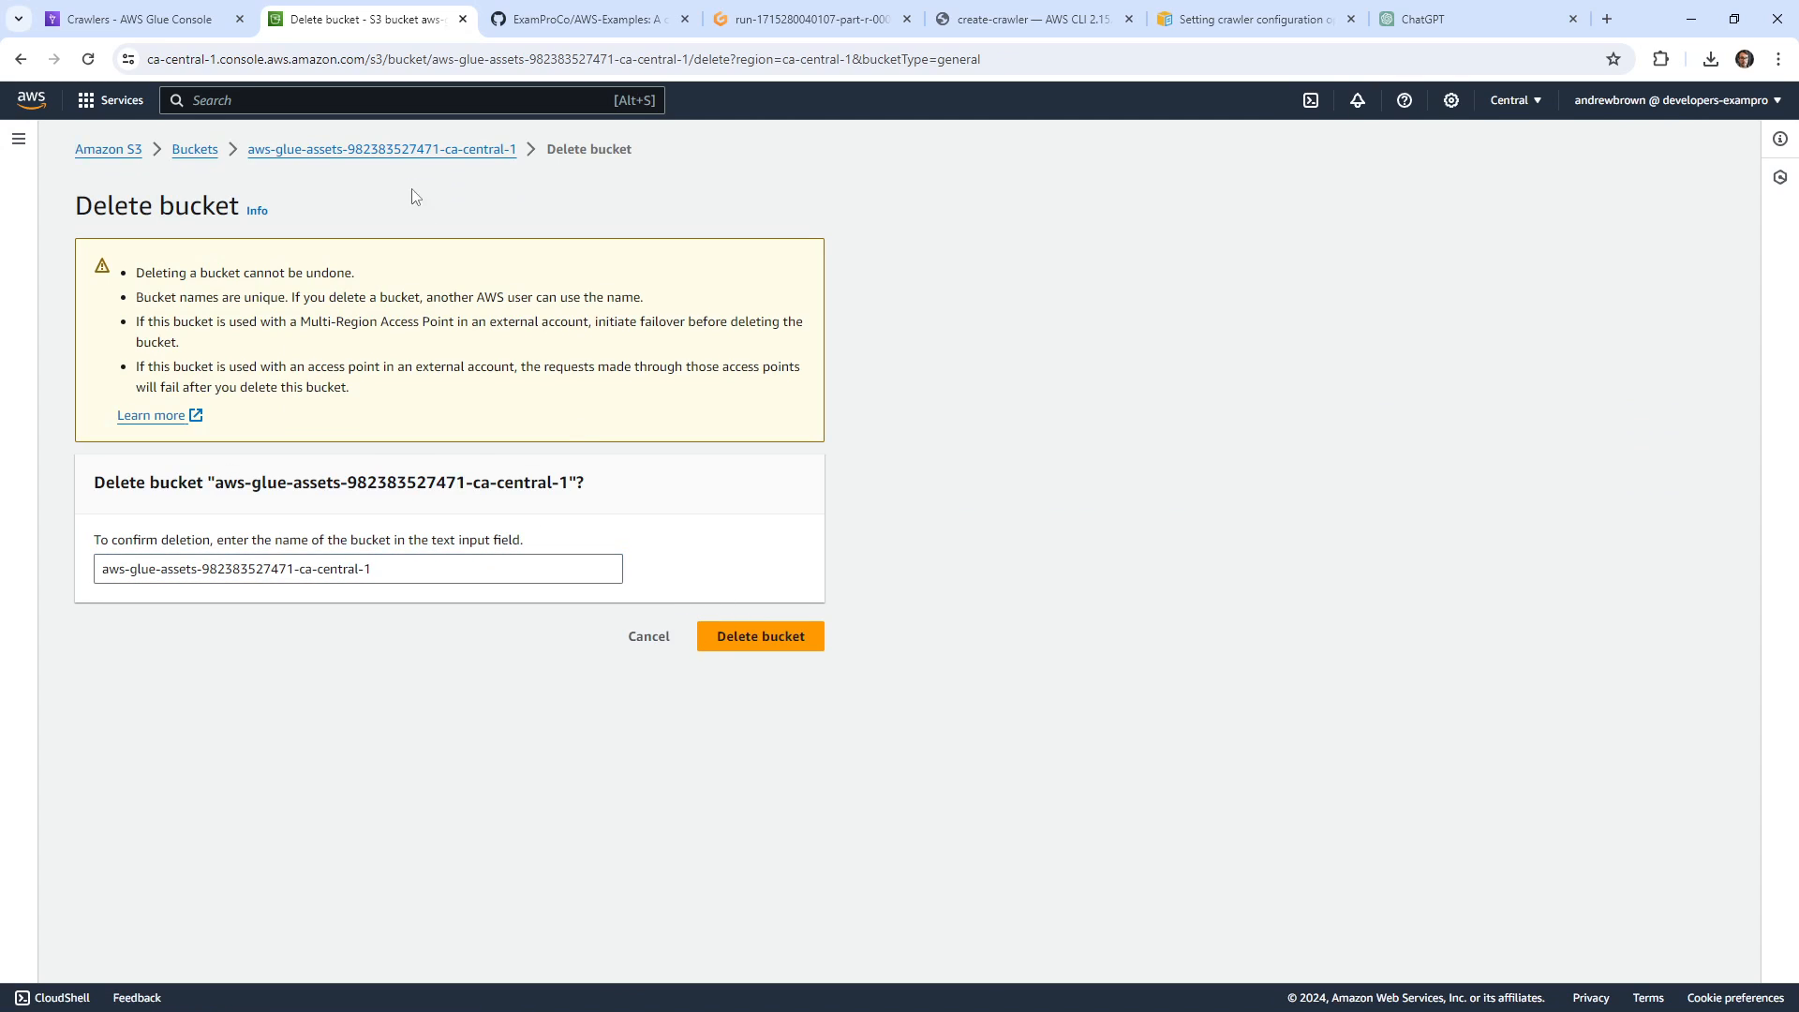
click(761, 636)
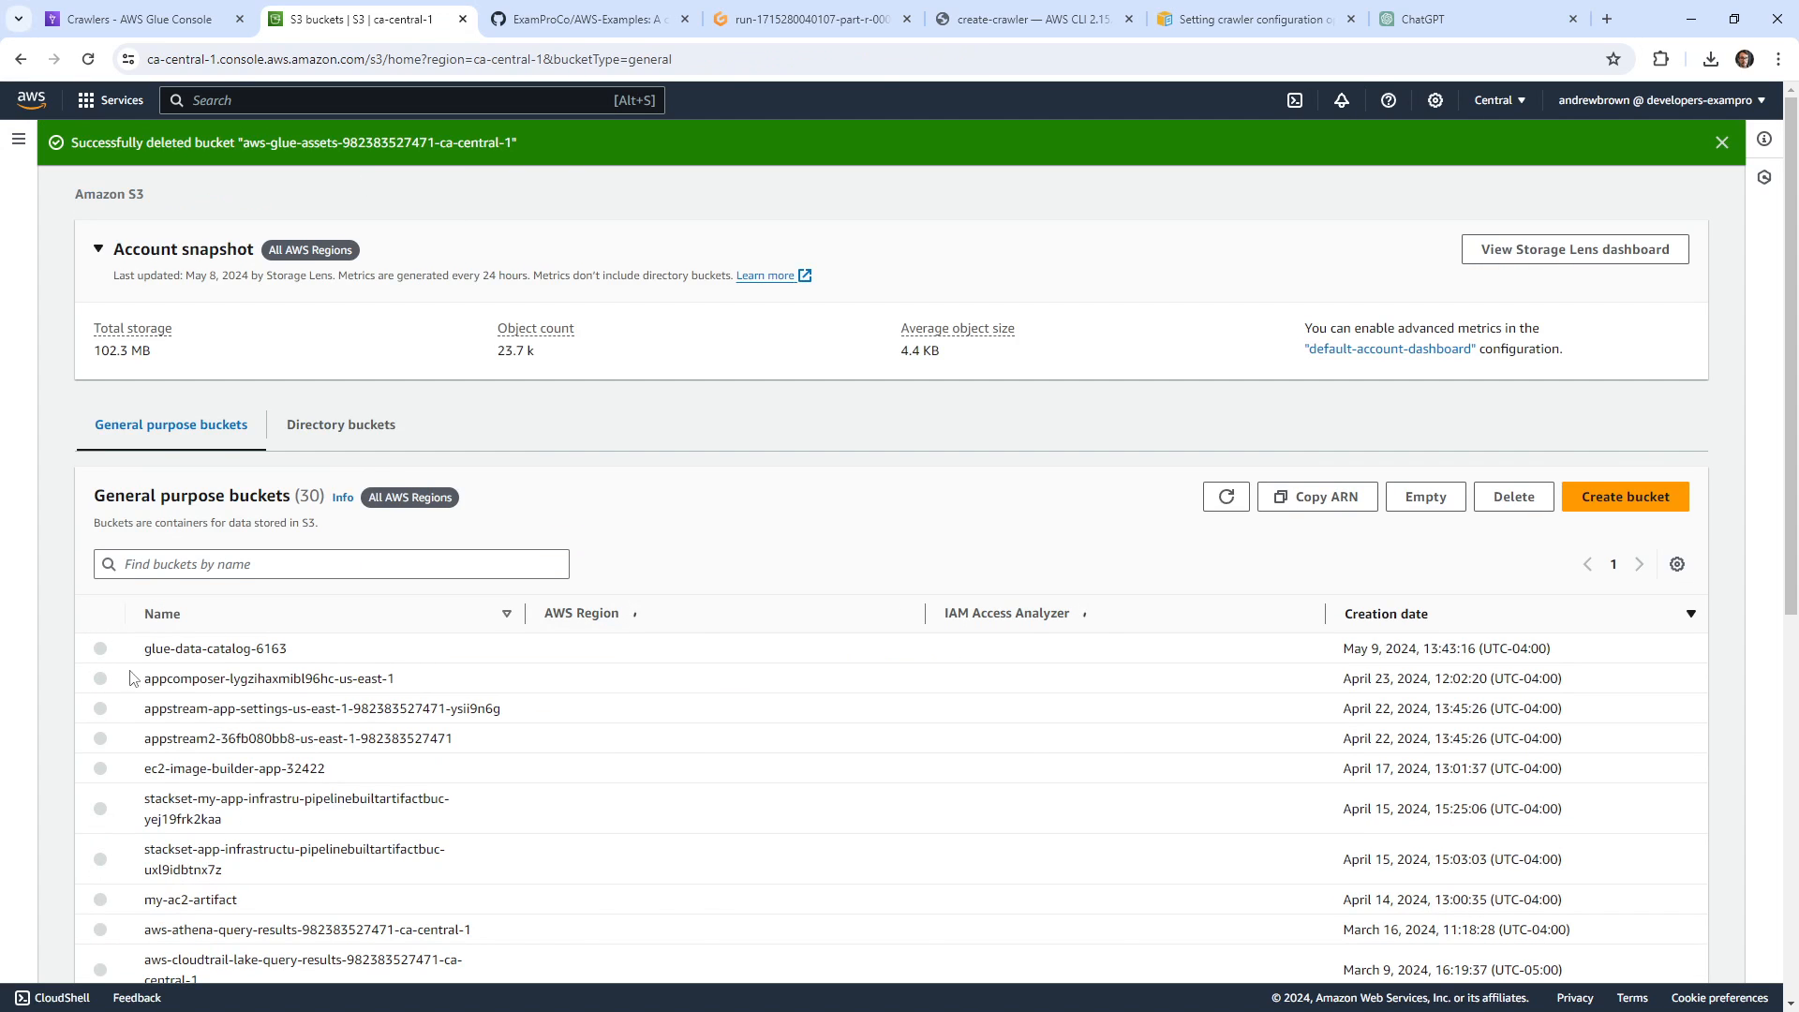
Empty the glue-data-catalog-6163 bucket, confirming with "permanently delete", and open it to check its contents.
click(100, 649)
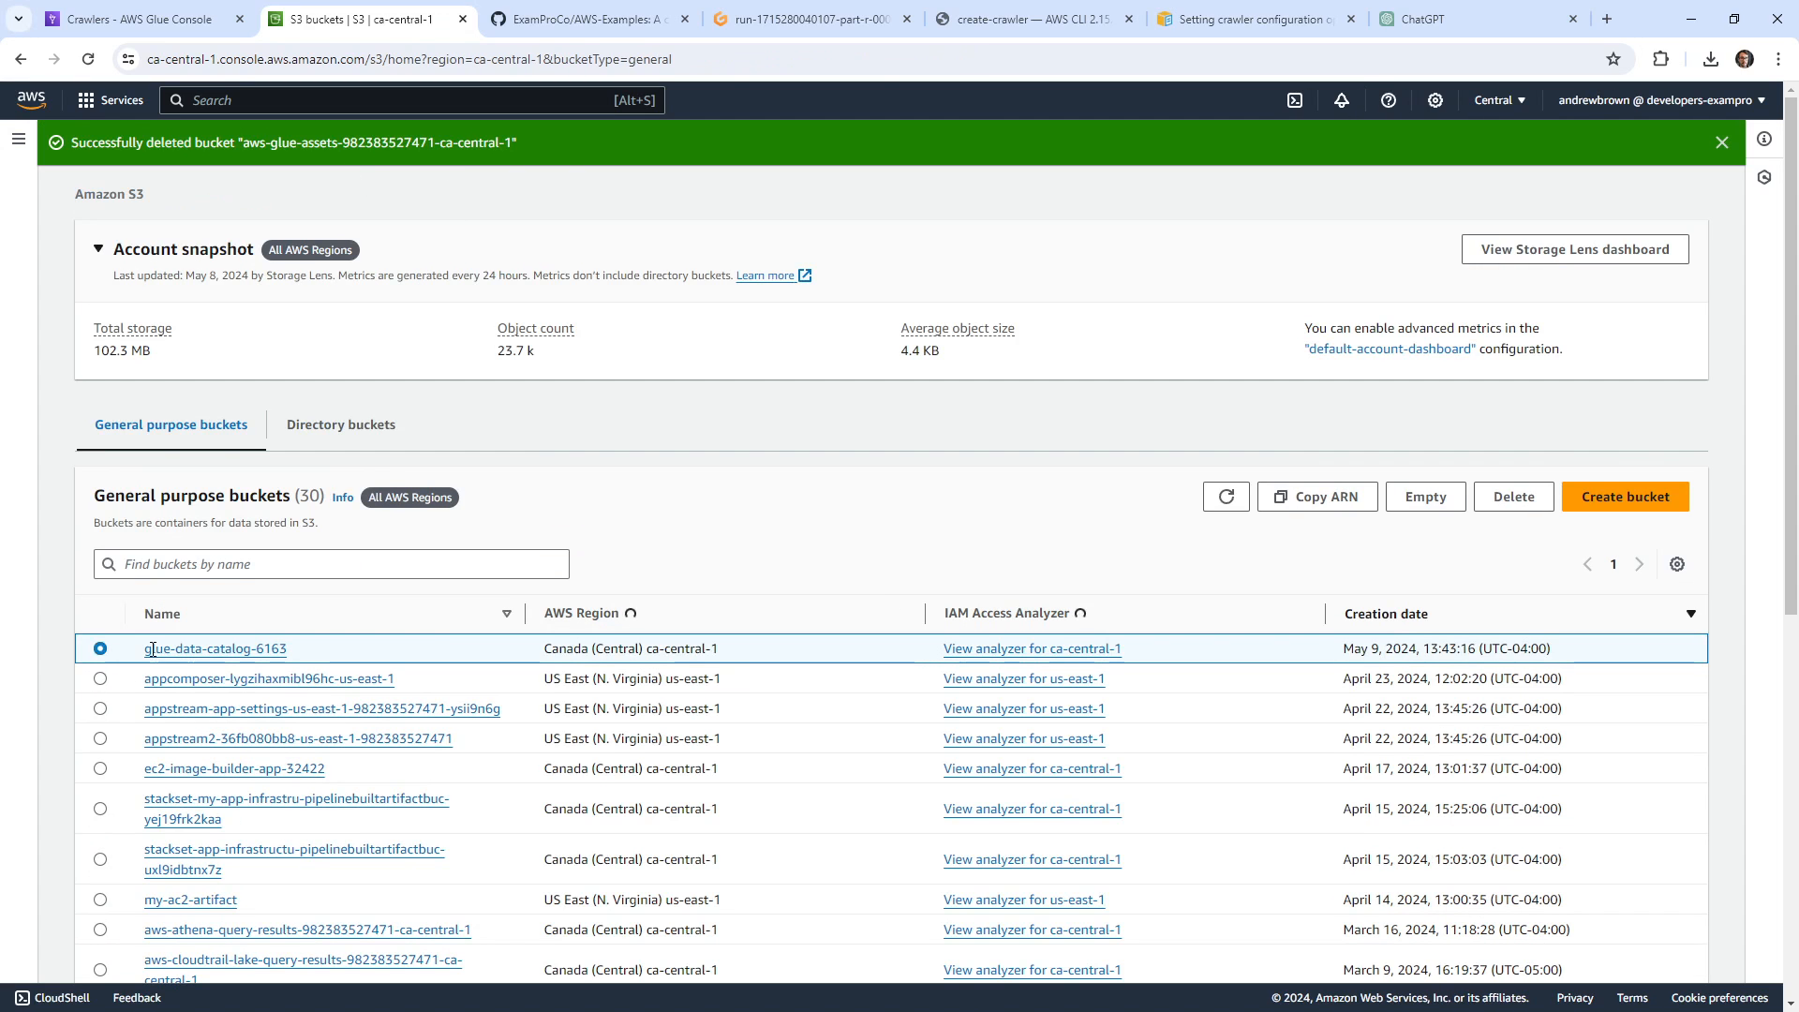
click(1426, 497)
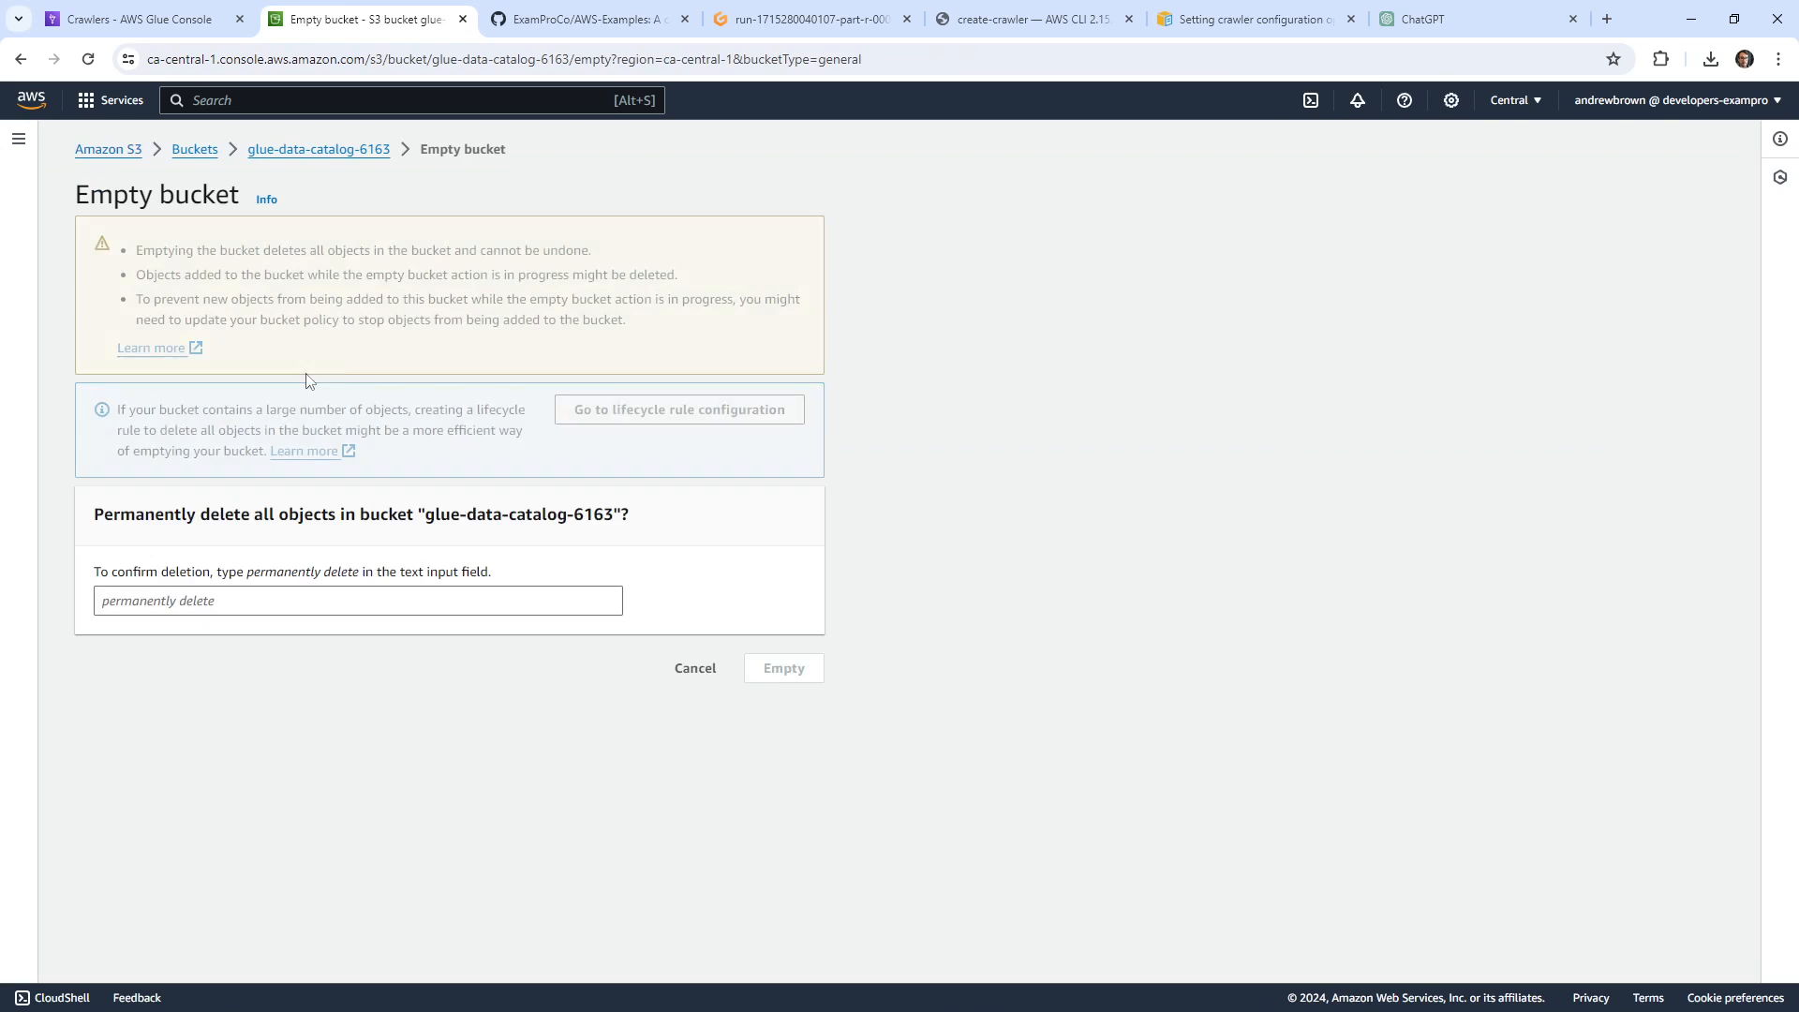
drag(247, 573, 322, 576)
click(388, 604)
key(ctrl+v)
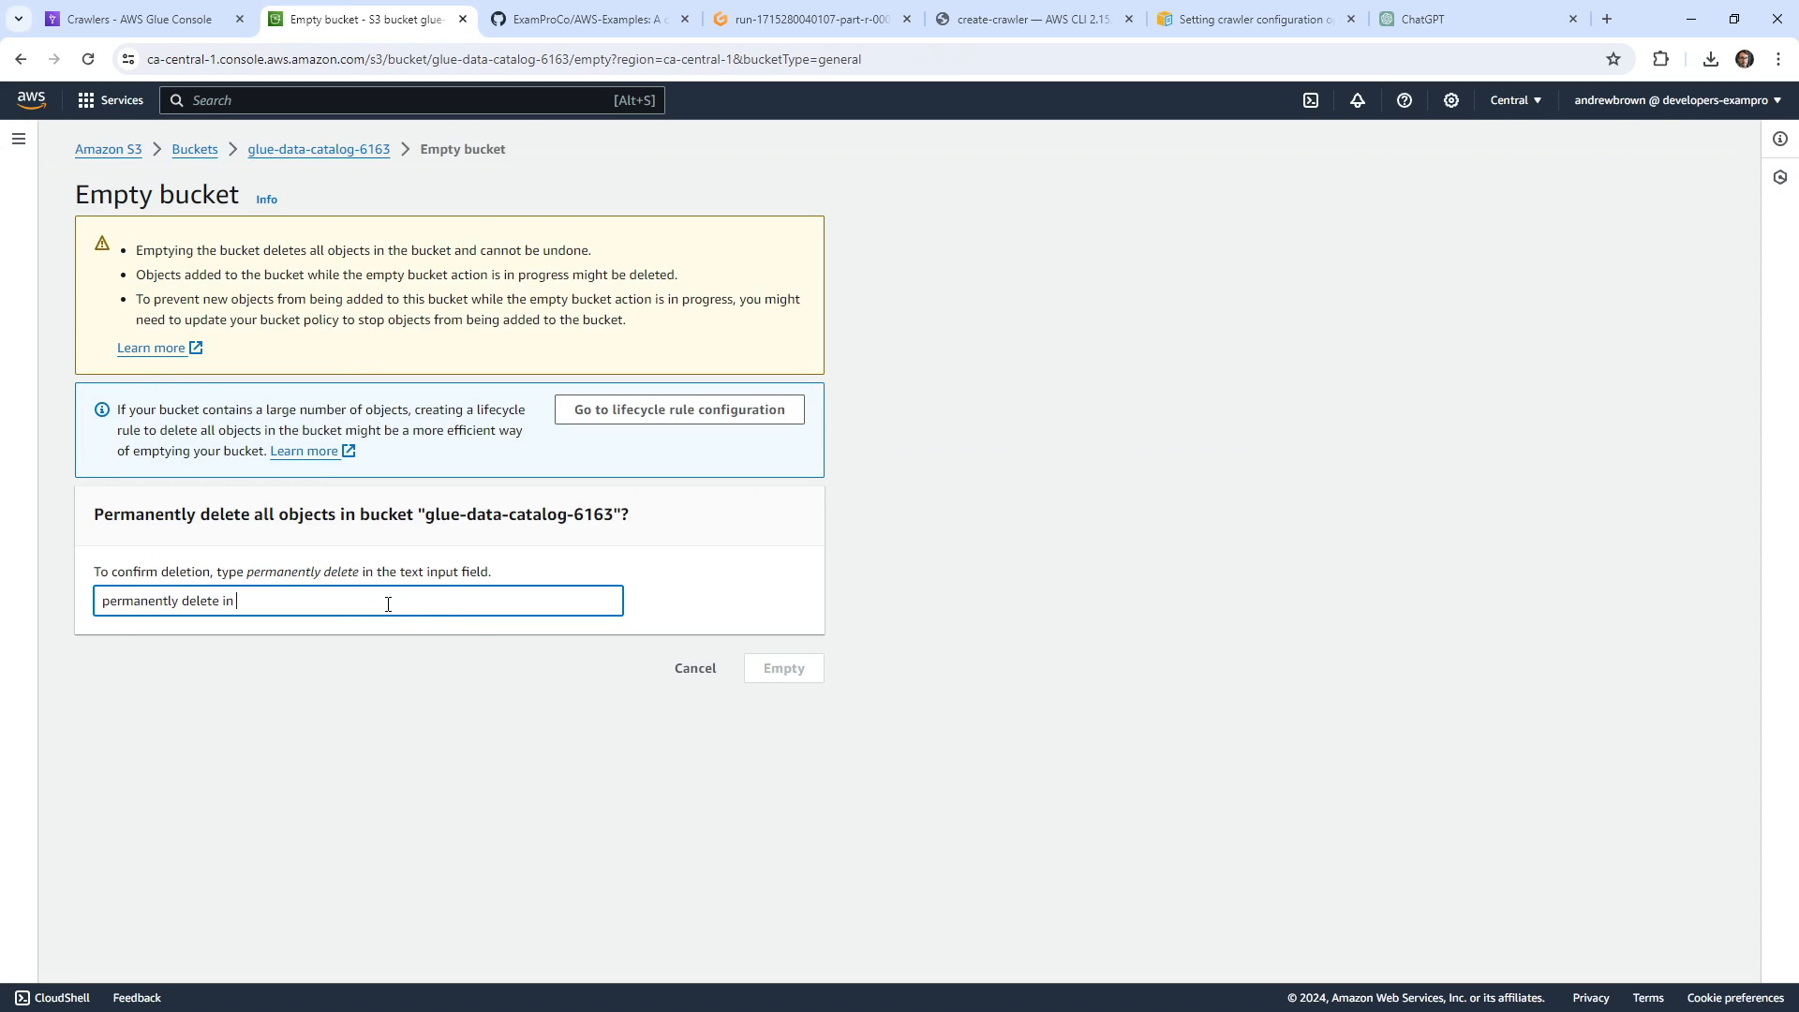
key(BackSpace)
key(BackSpace)
click(787, 669)
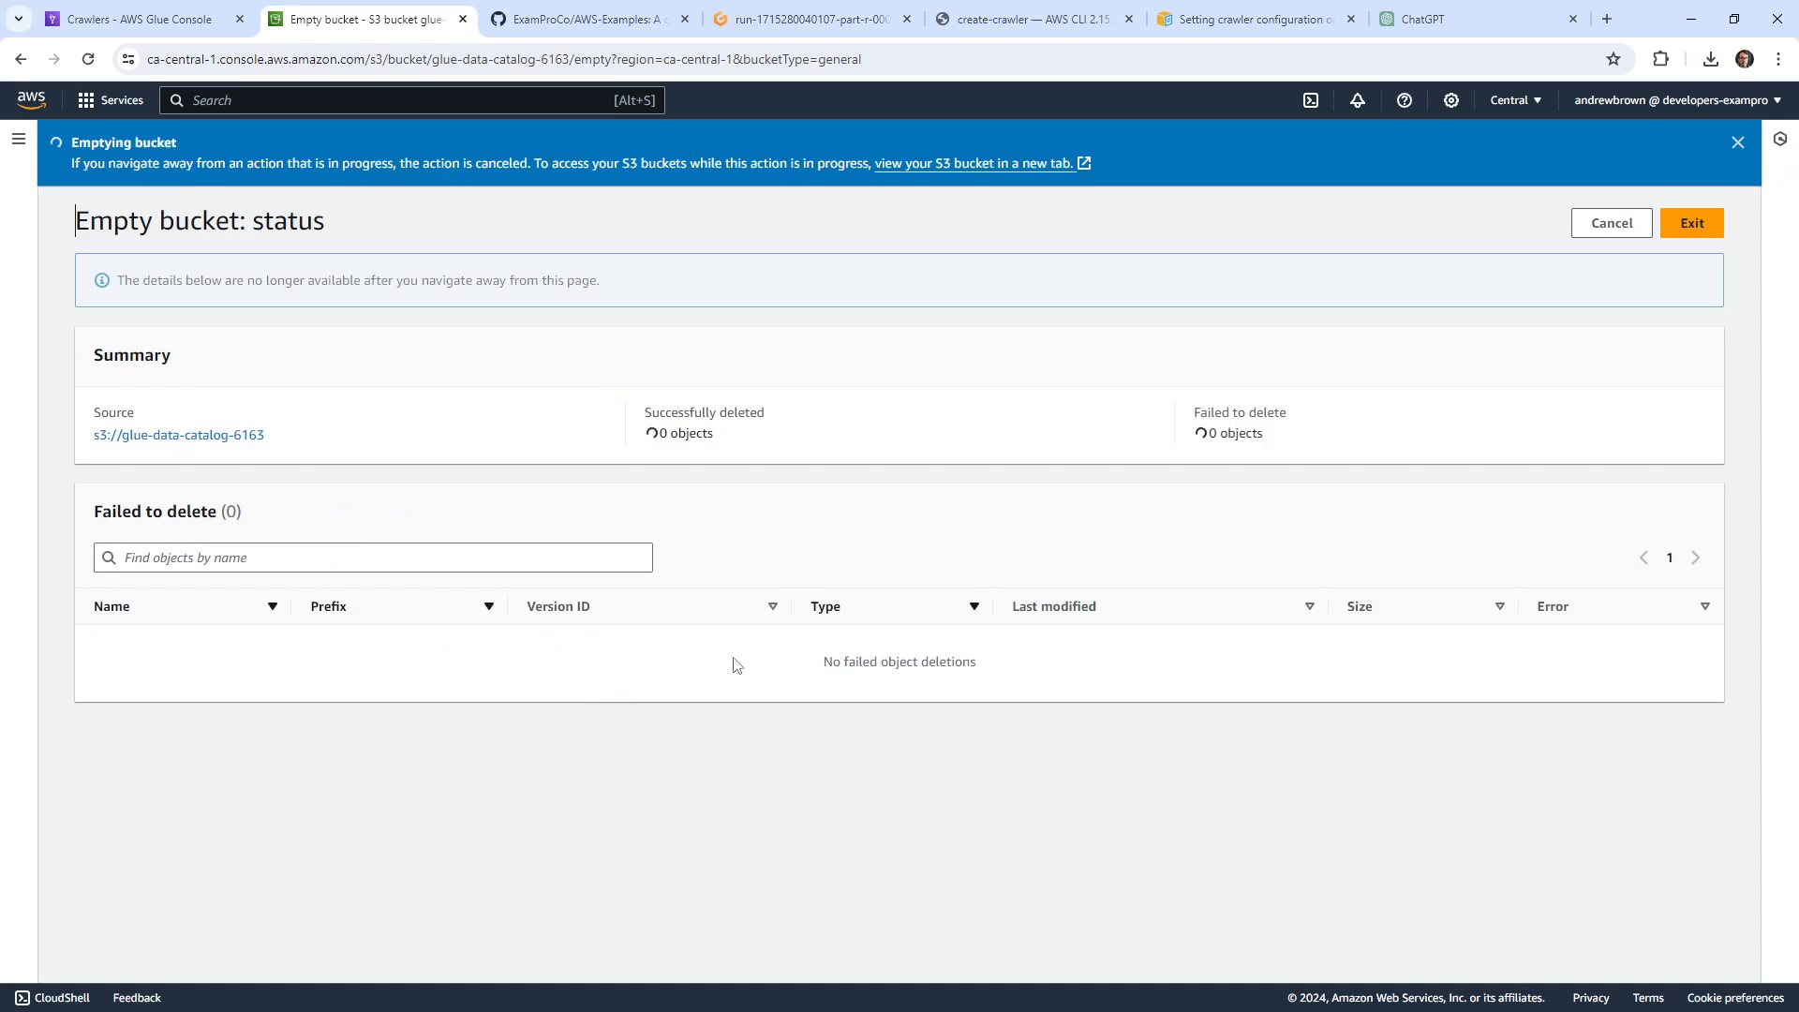
click(193, 435)
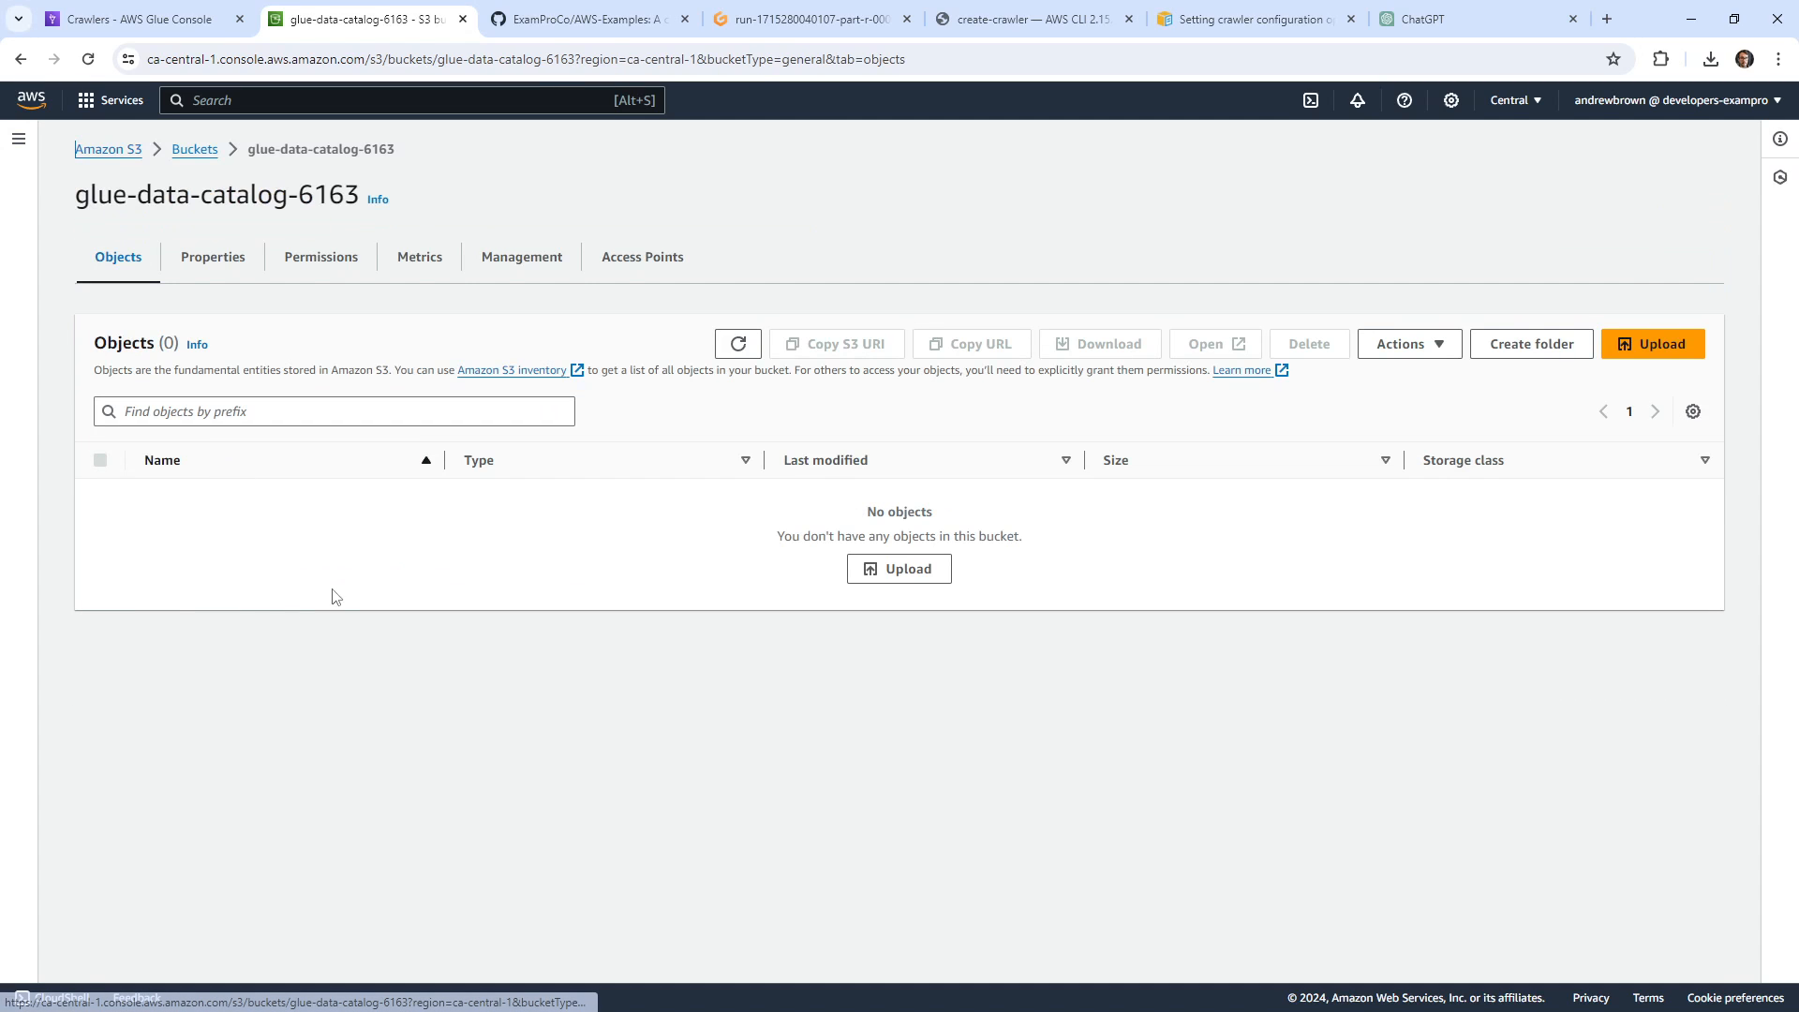
Go back to the bucket list and delete the glue-data-catalog-6163 bucket, confirming with its name.
click(199, 151)
click(1504, 452)
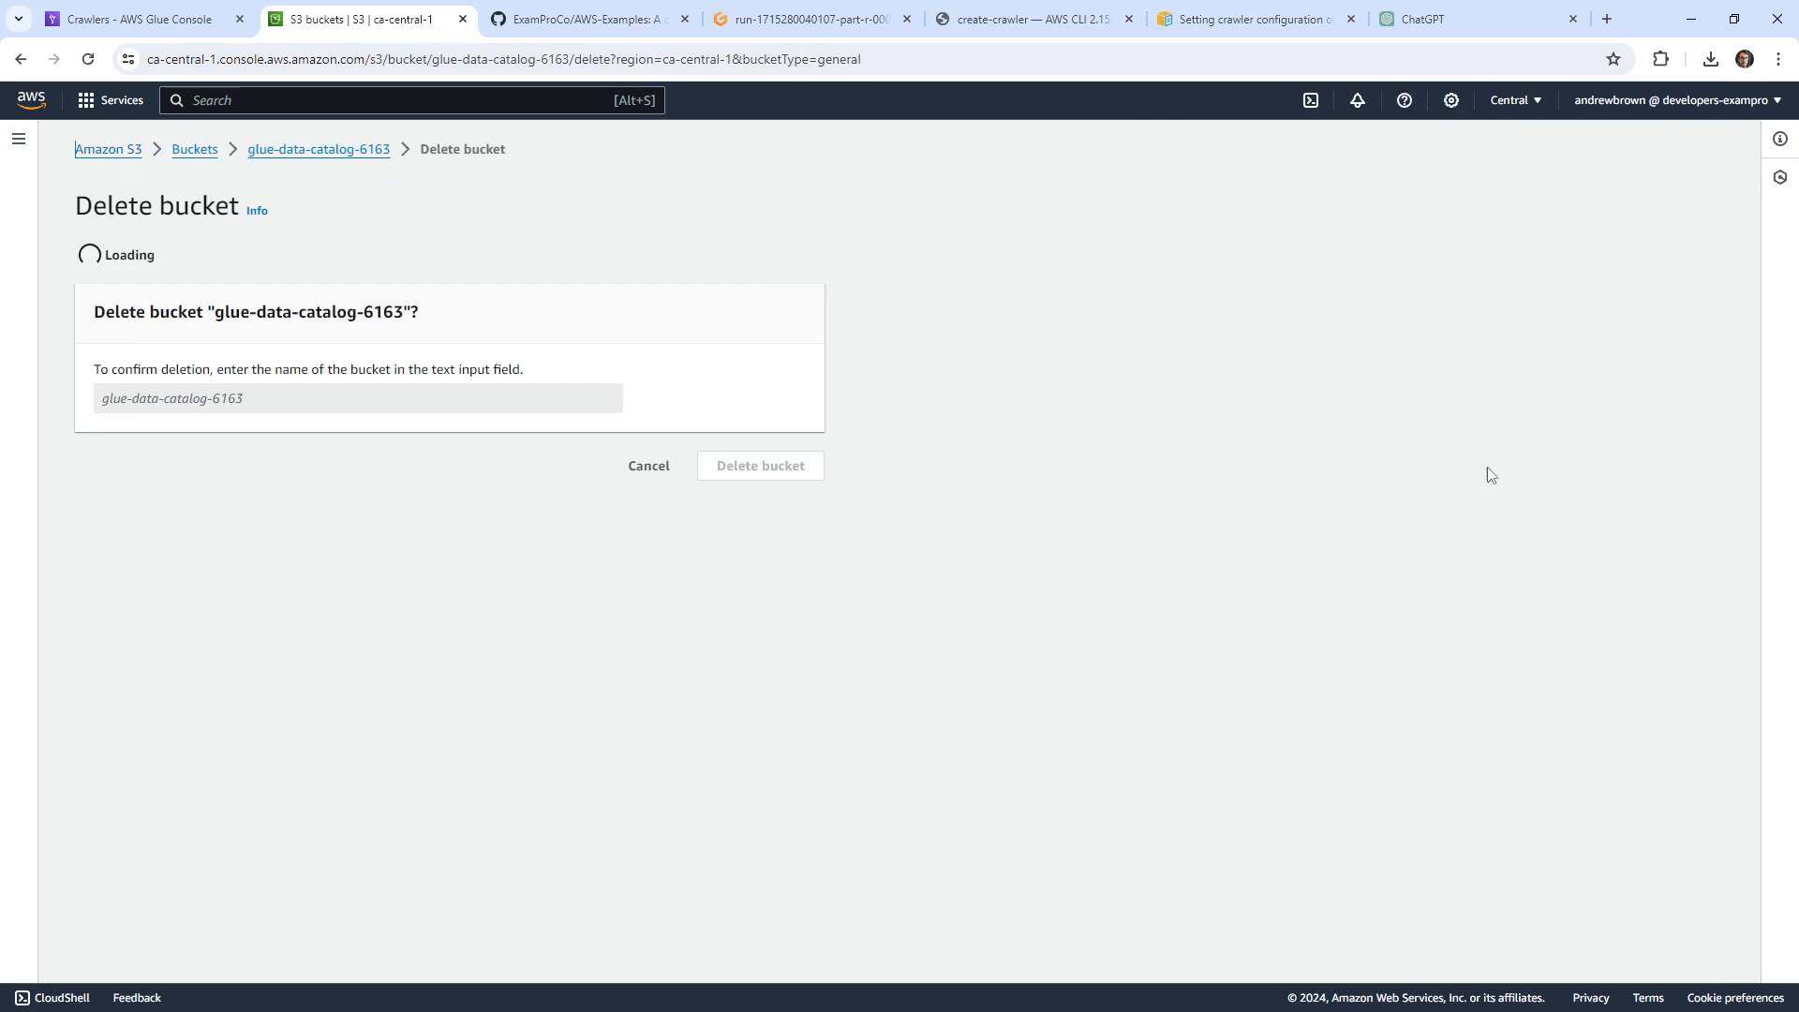
drag(242, 483, 403, 484)
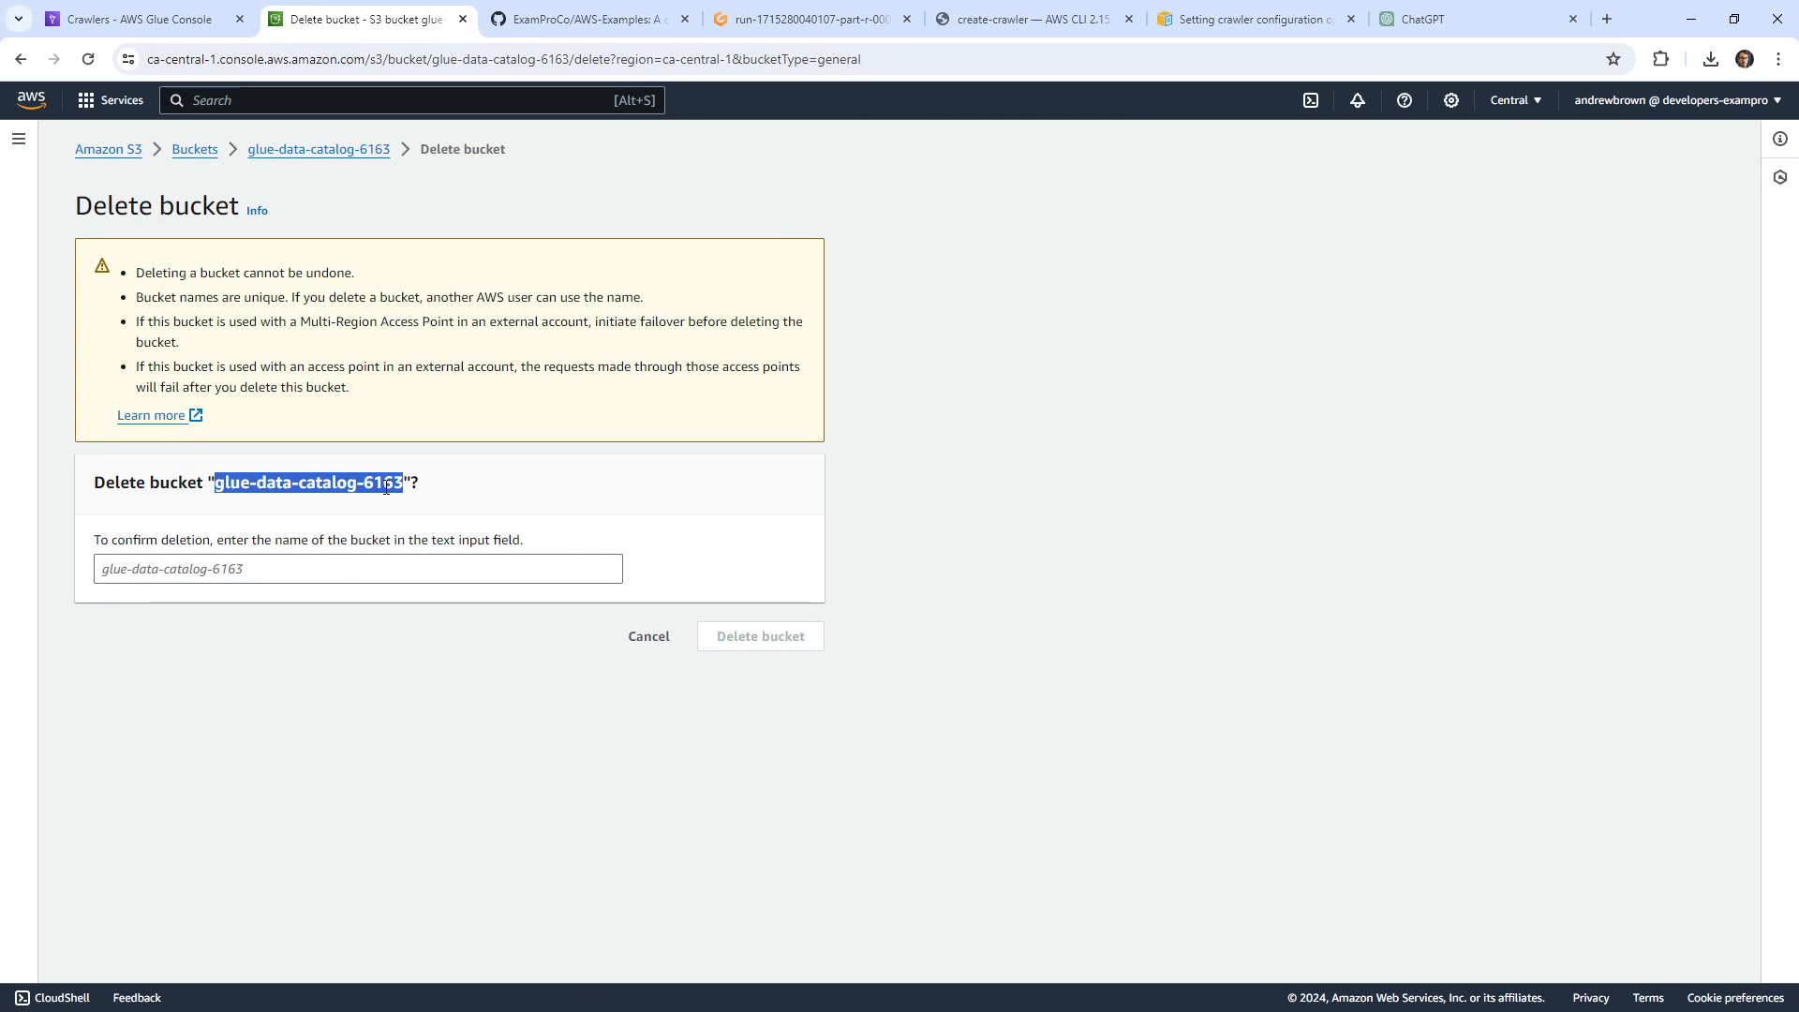
key(ctrl+c)
click(341, 569)
key(ctrl+v)
click(806, 638)
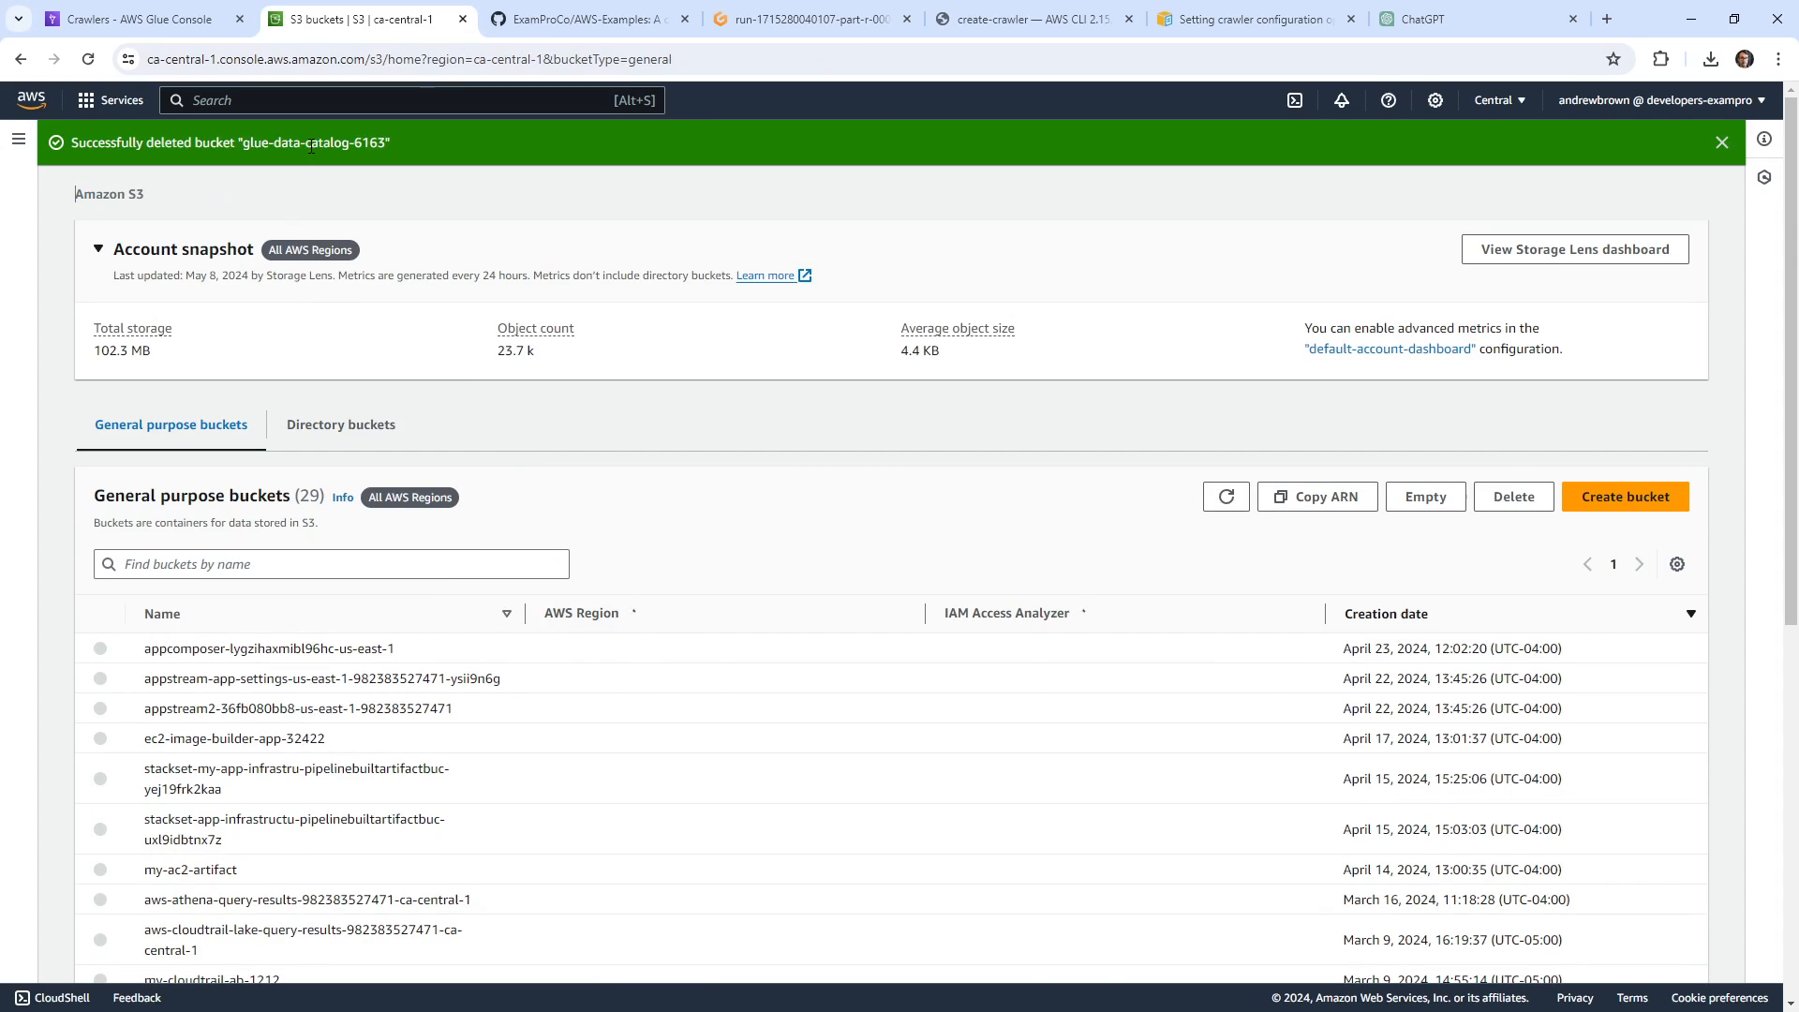
Switch to the Gitpod workspace, reset the page zoom to 100%, and restore the file explorer's default width.
click(742, 26)
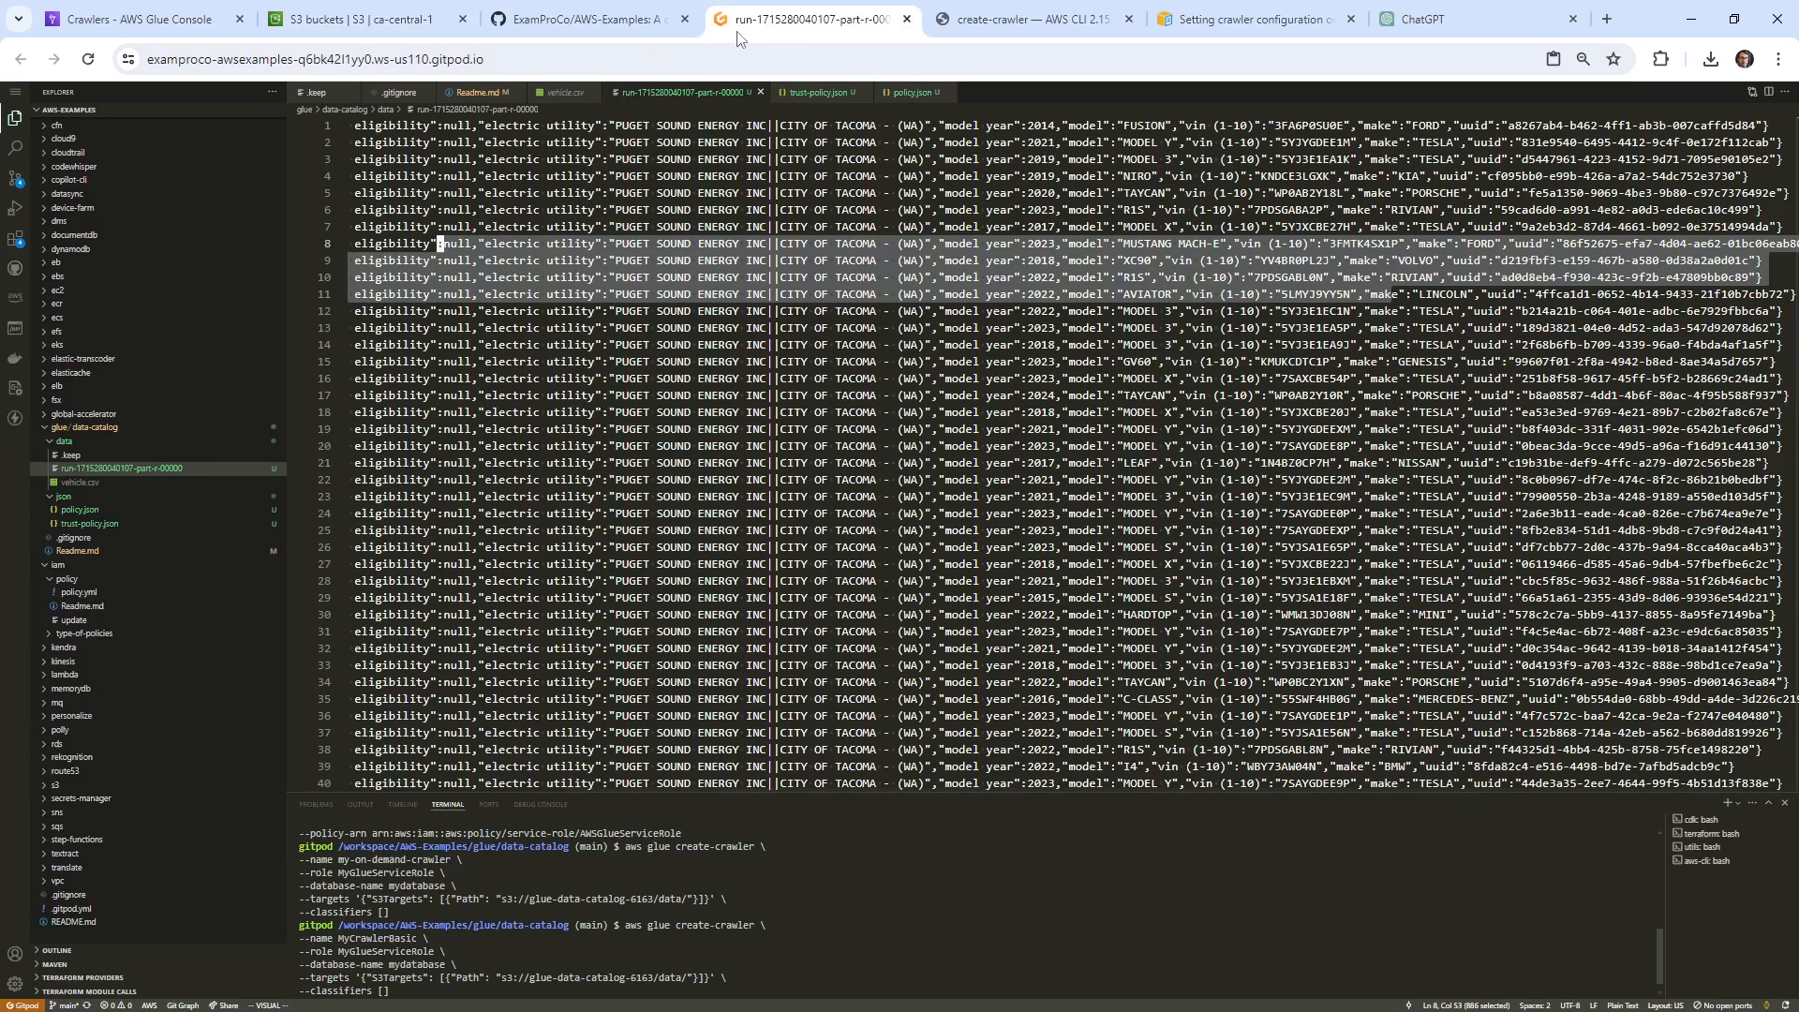
drag(285, 229, 713, 281)
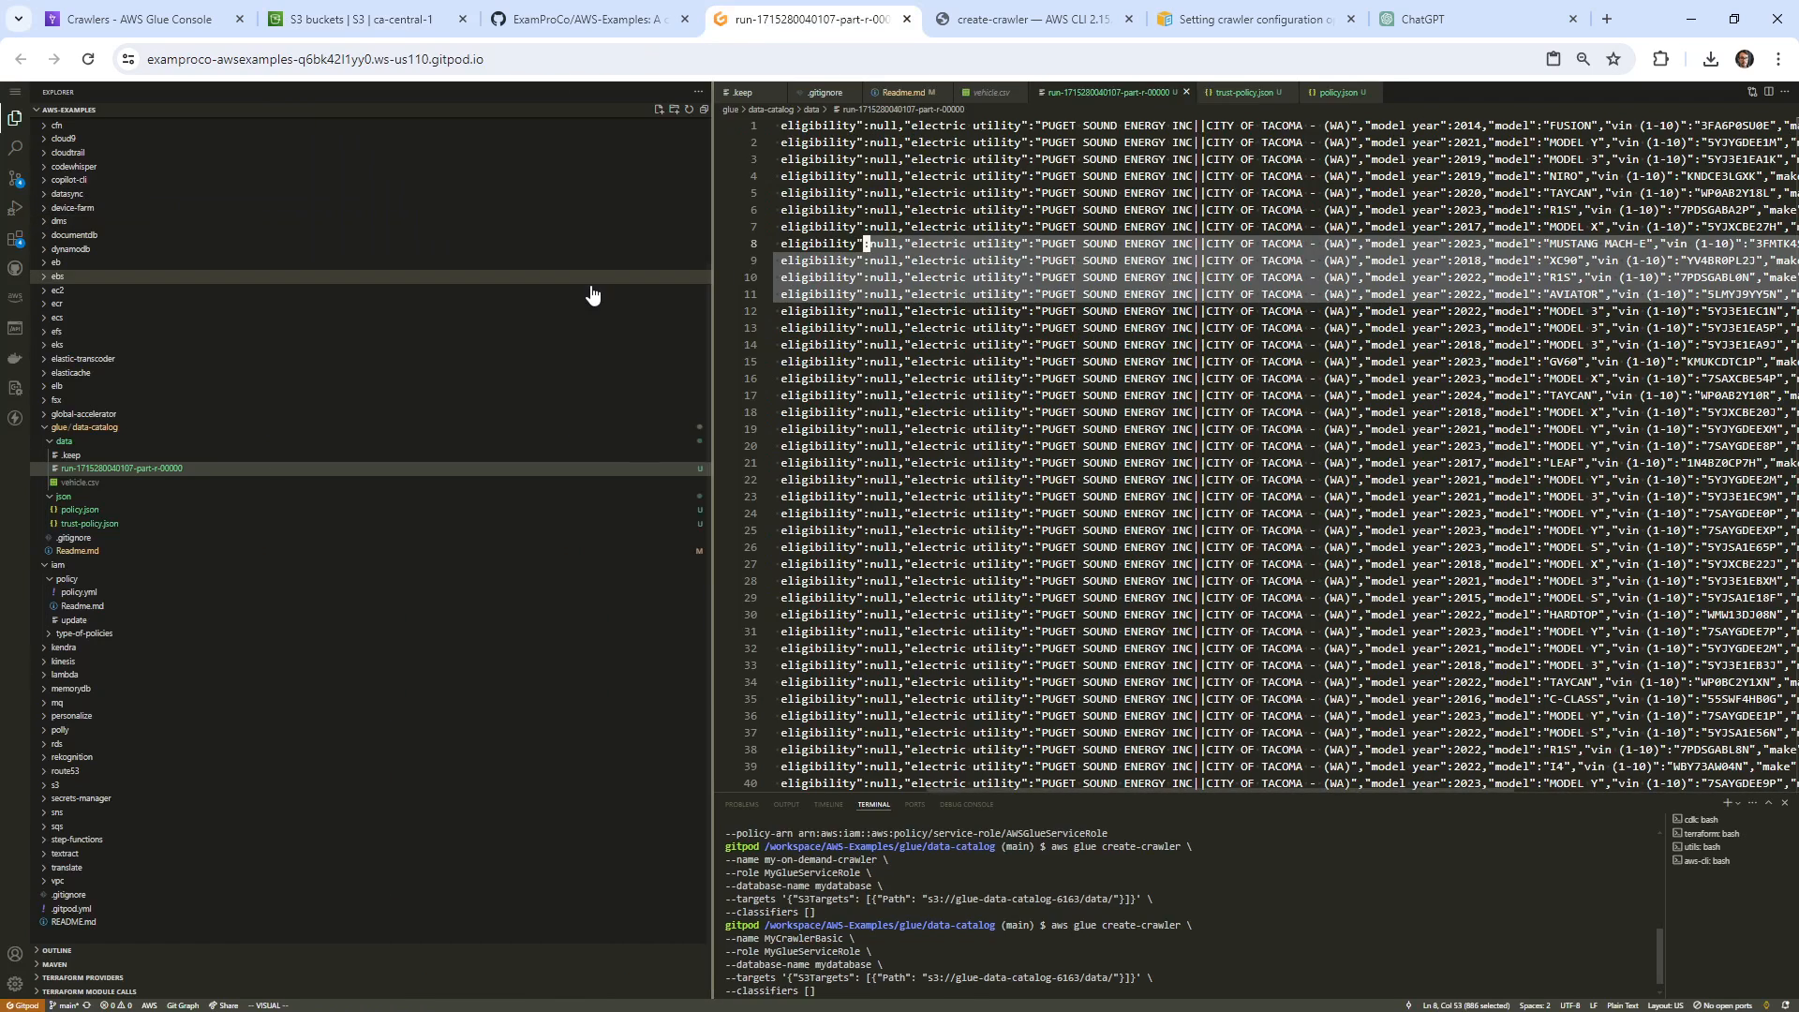
scroll(438, 322, up, 2)
click(876, 394)
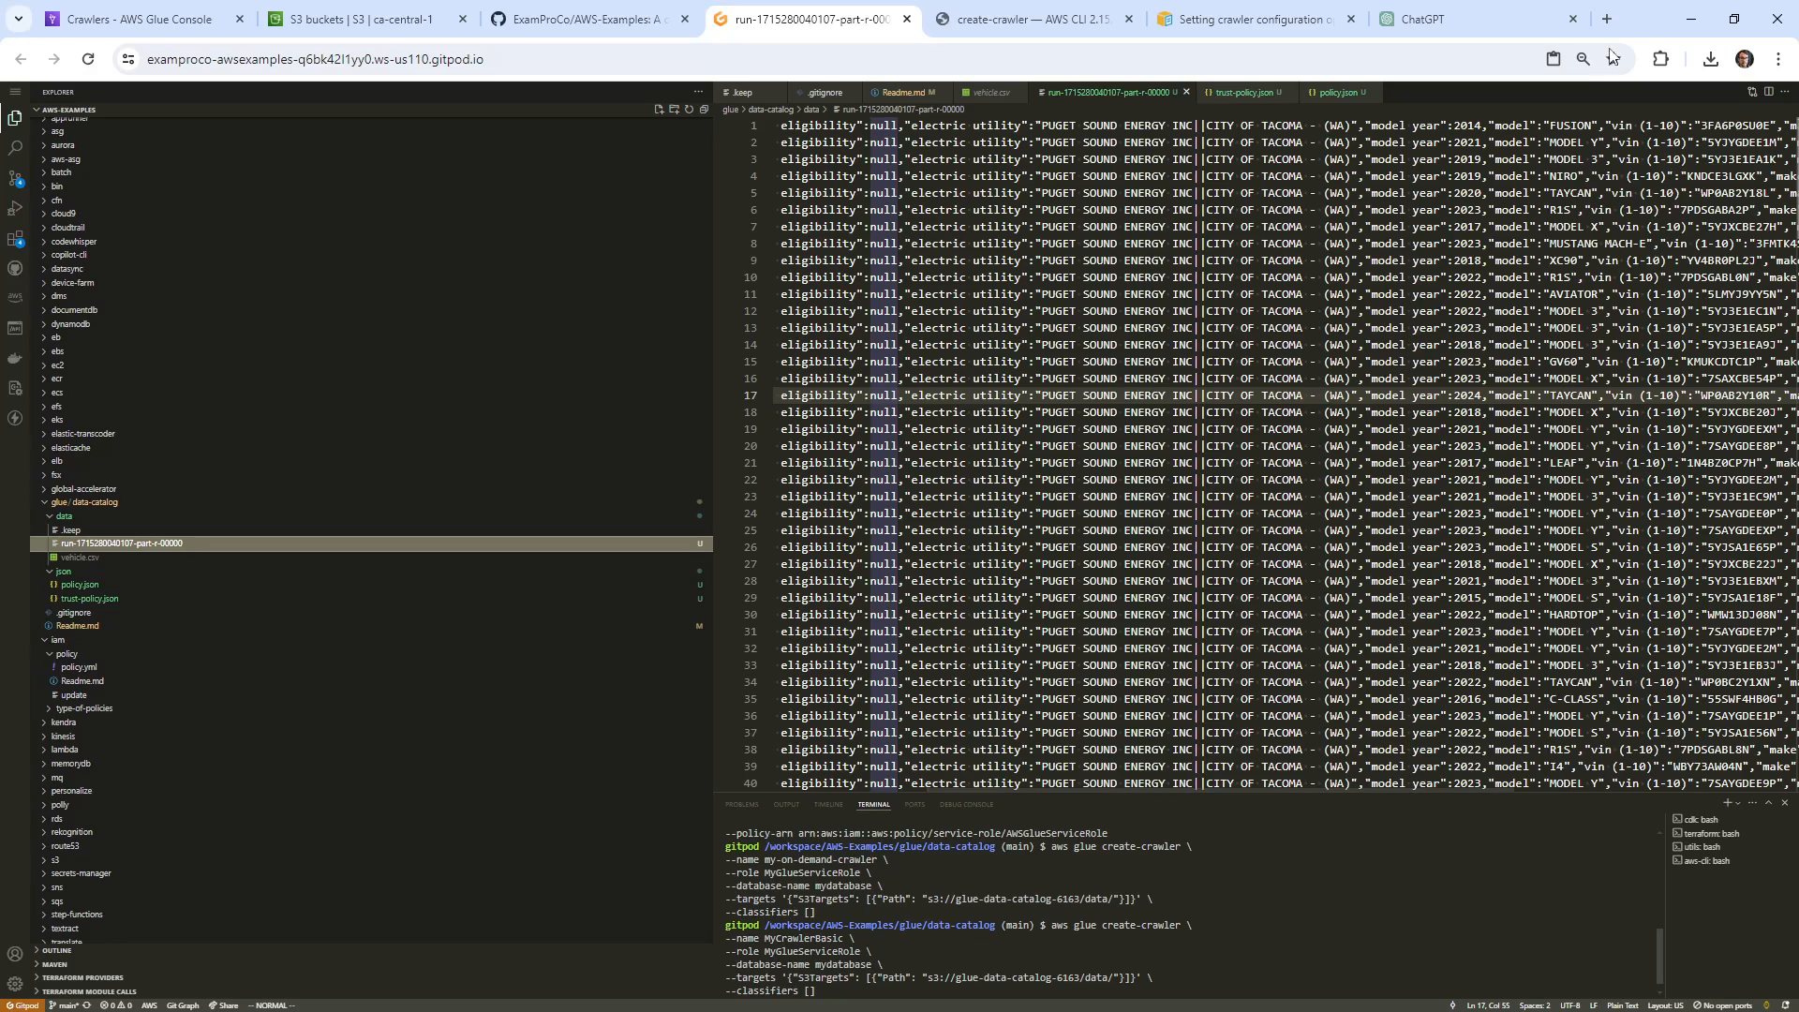
click(1583, 62)
click(1586, 102)
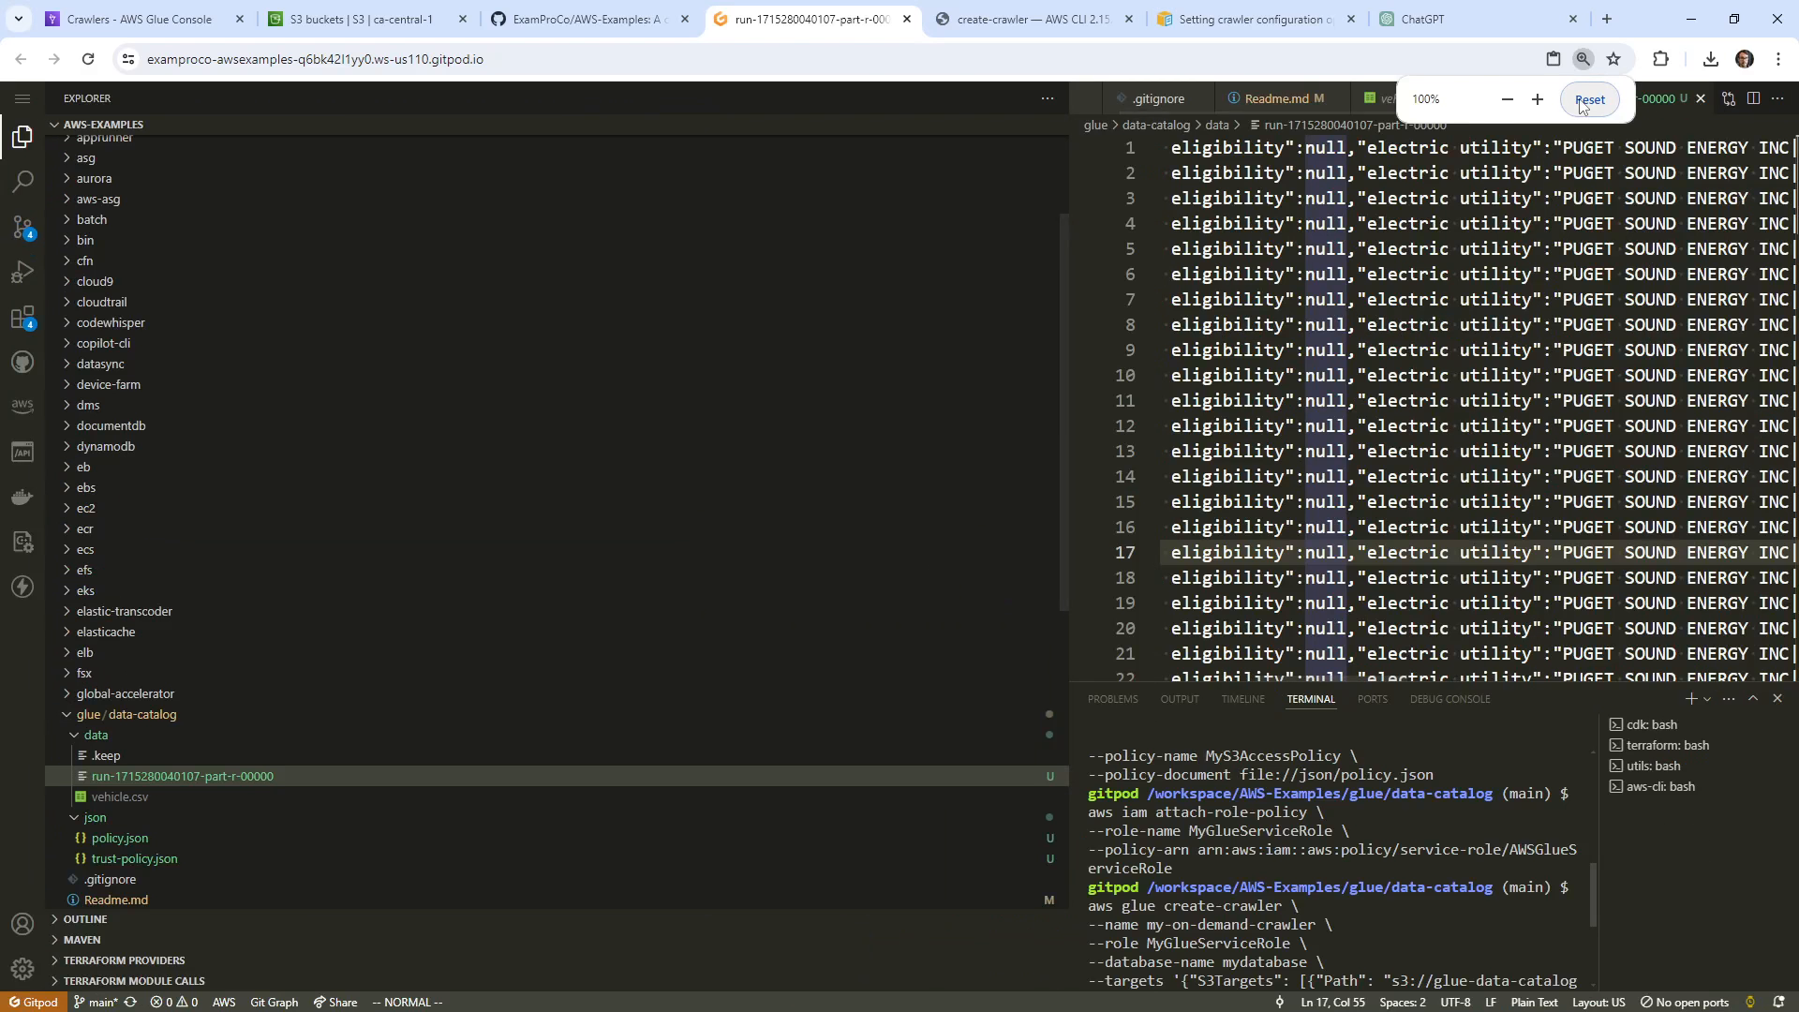
double_click(1071, 273)
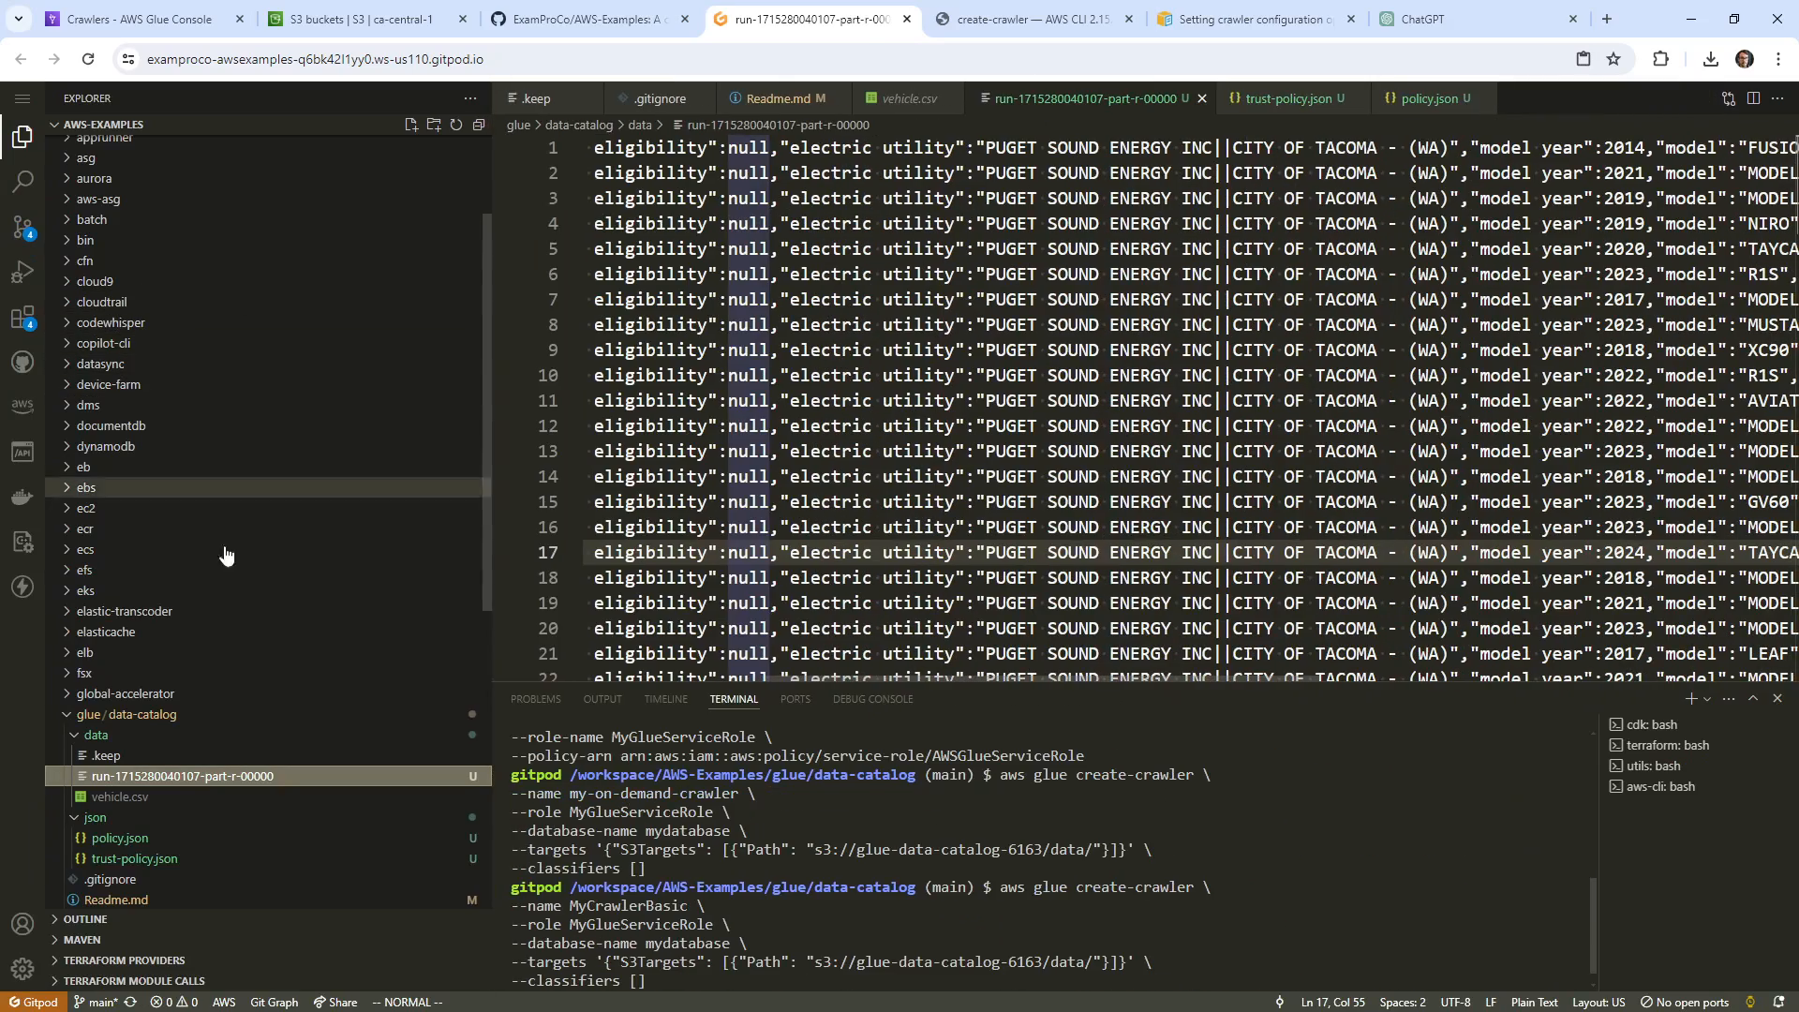
right_click(276, 777)
click(372, 766)
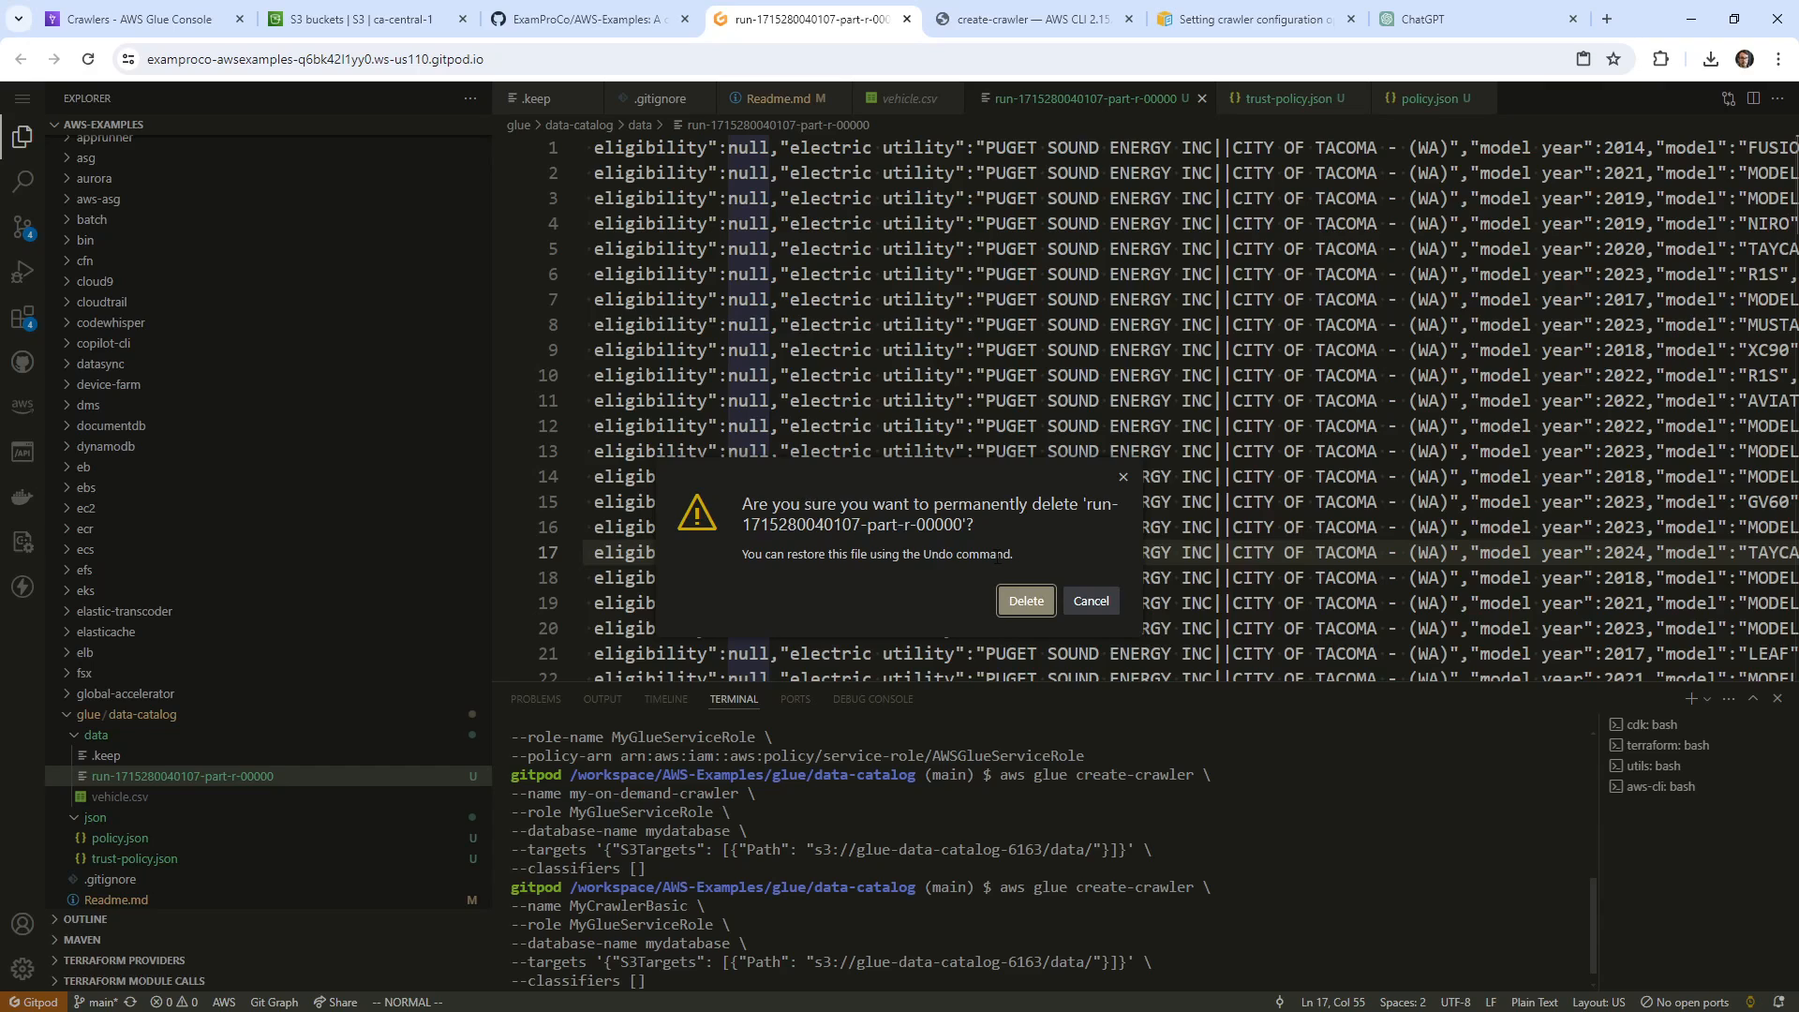
click(1026, 605)
Stage all remaining changes, commit them with the message "glue basics", and sync the commit to the remote repository.
click(22, 226)
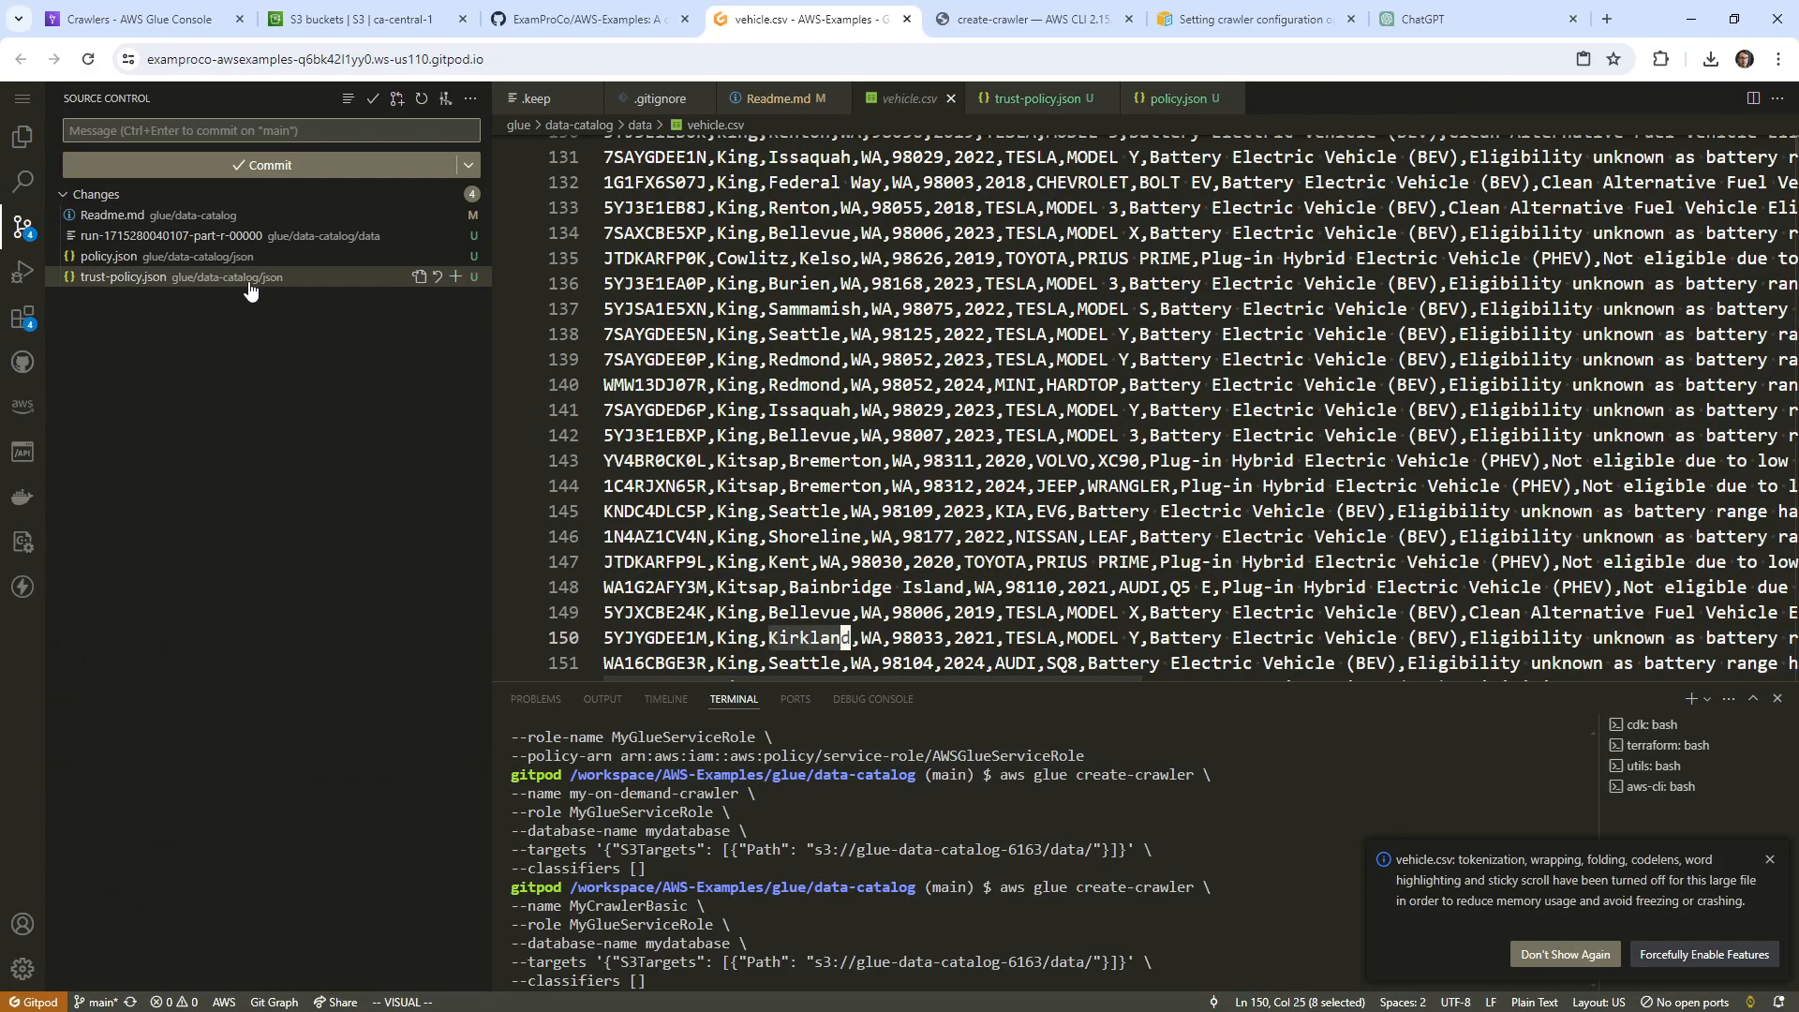
click(451, 194)
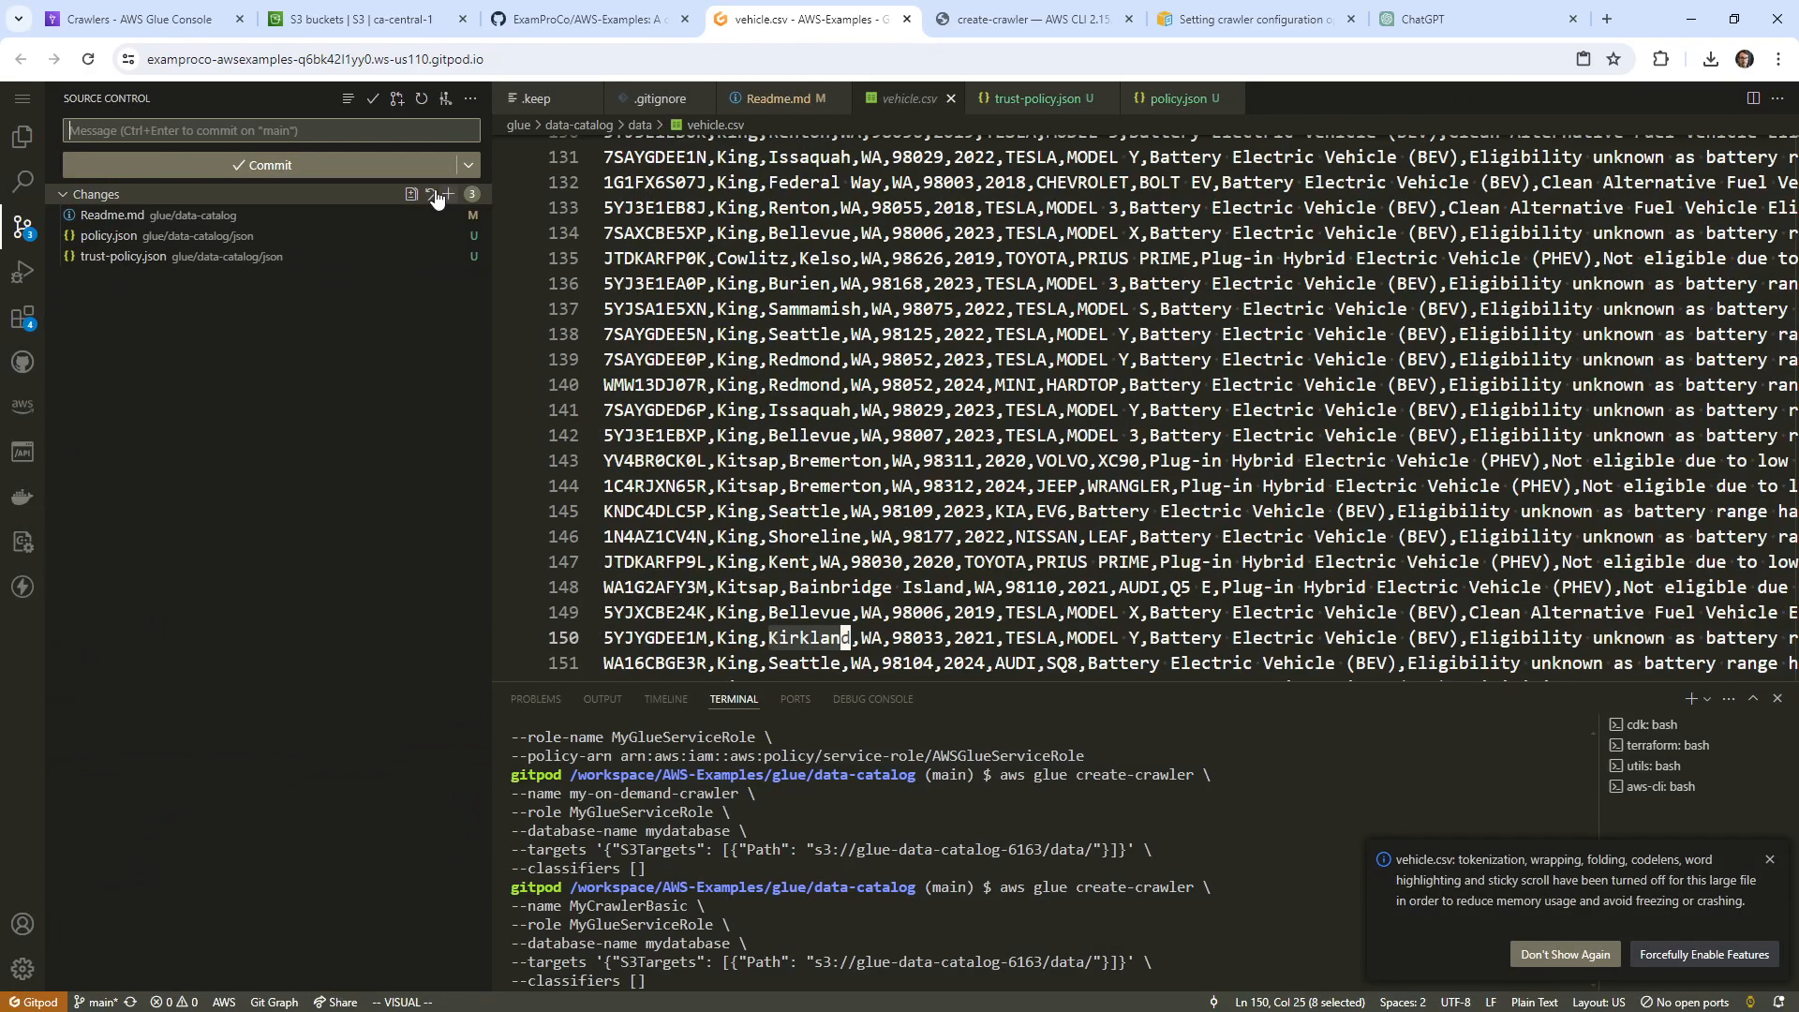
text(glue basic)
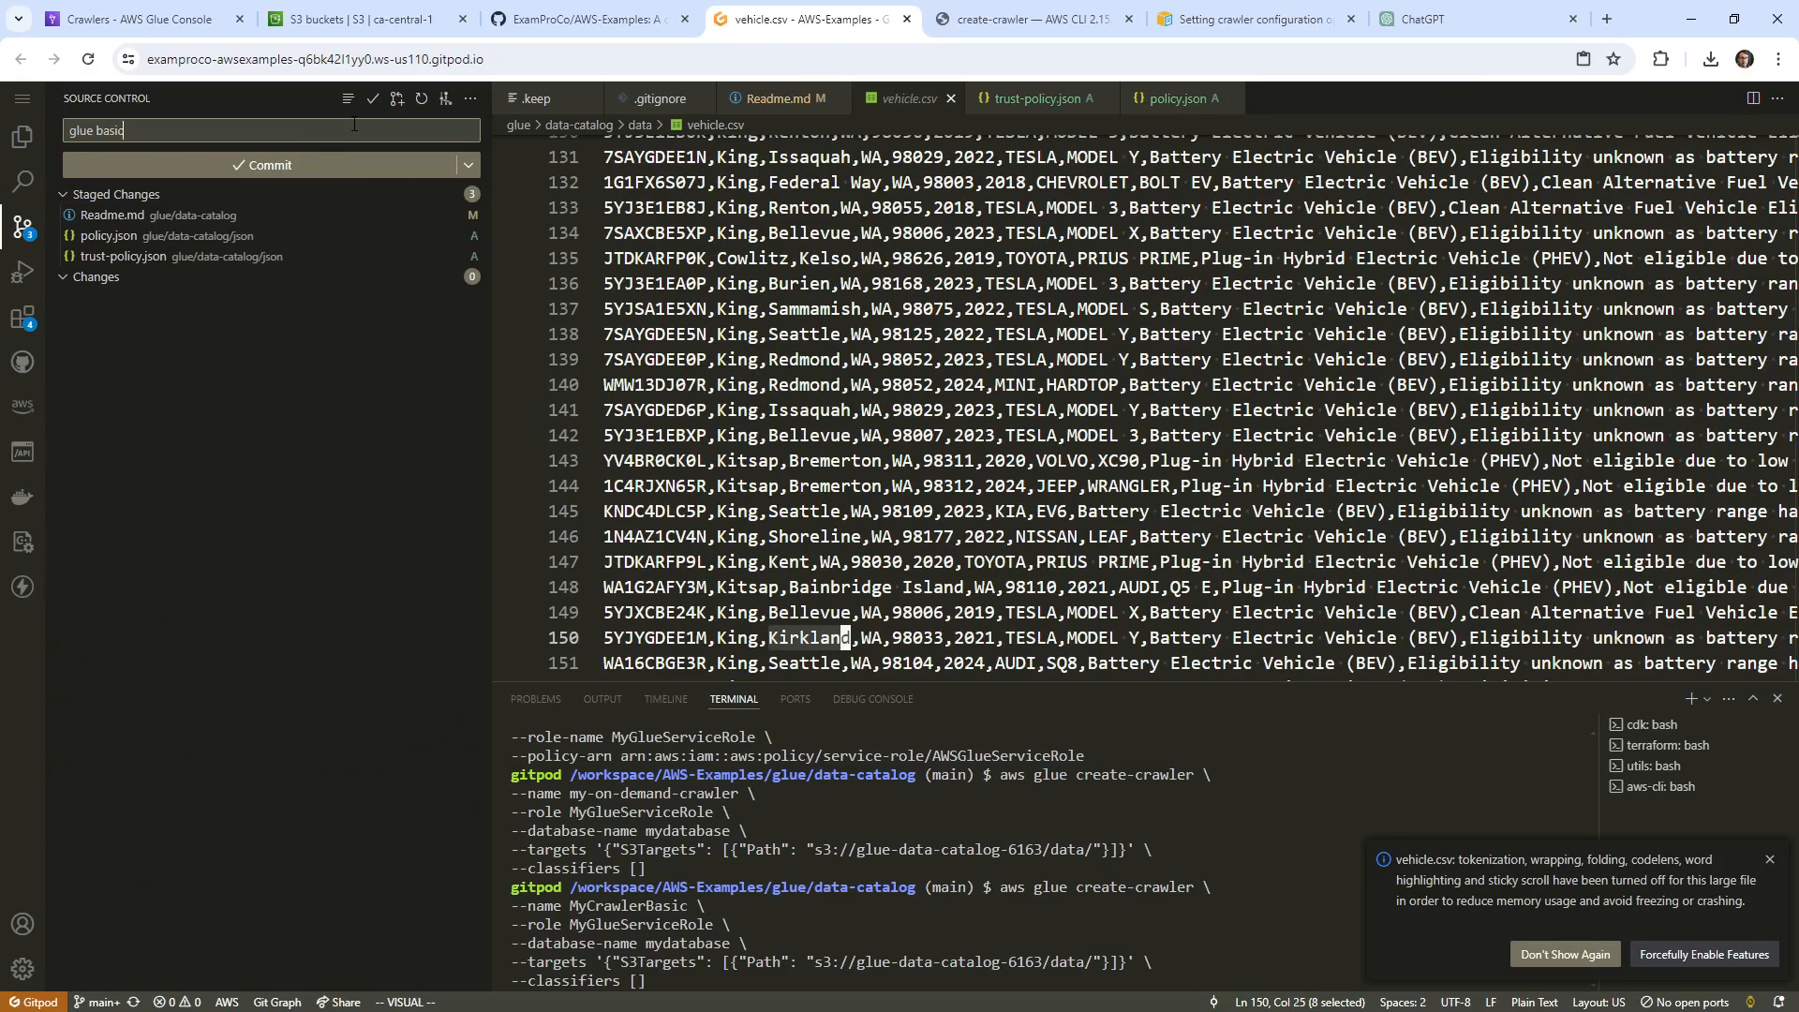
text(s)
click(321, 166)
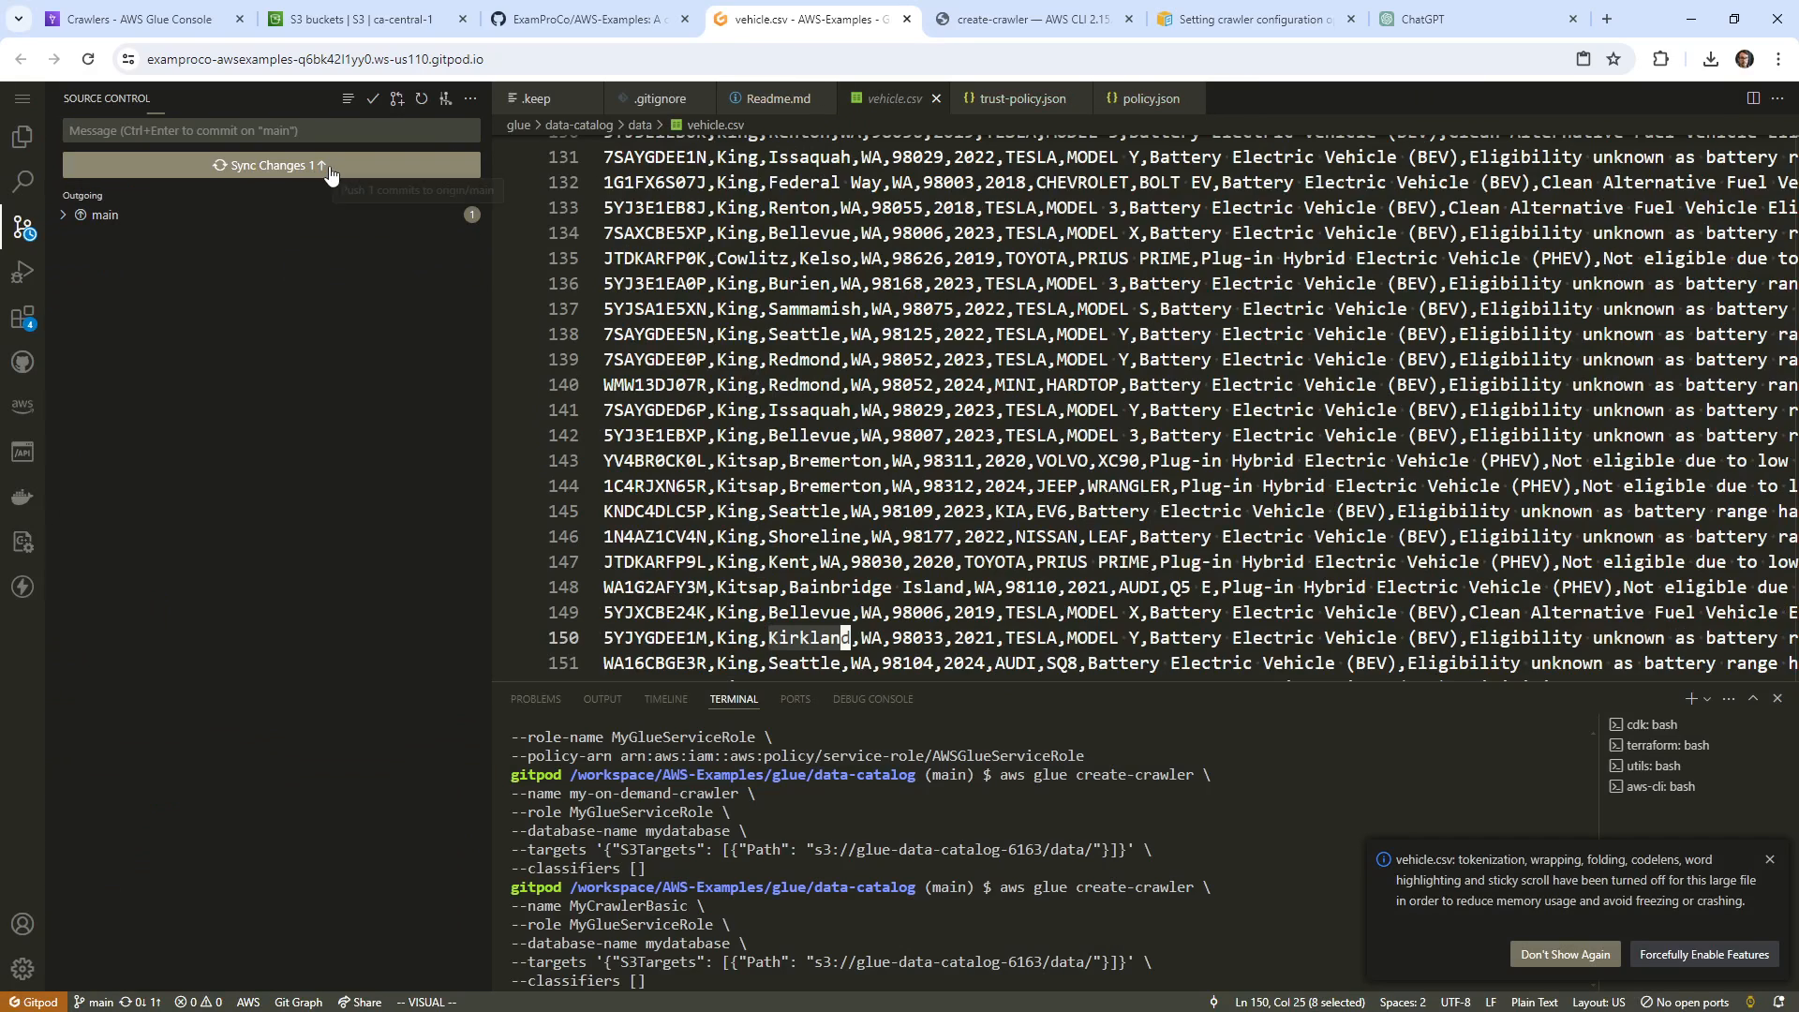
click(321, 168)
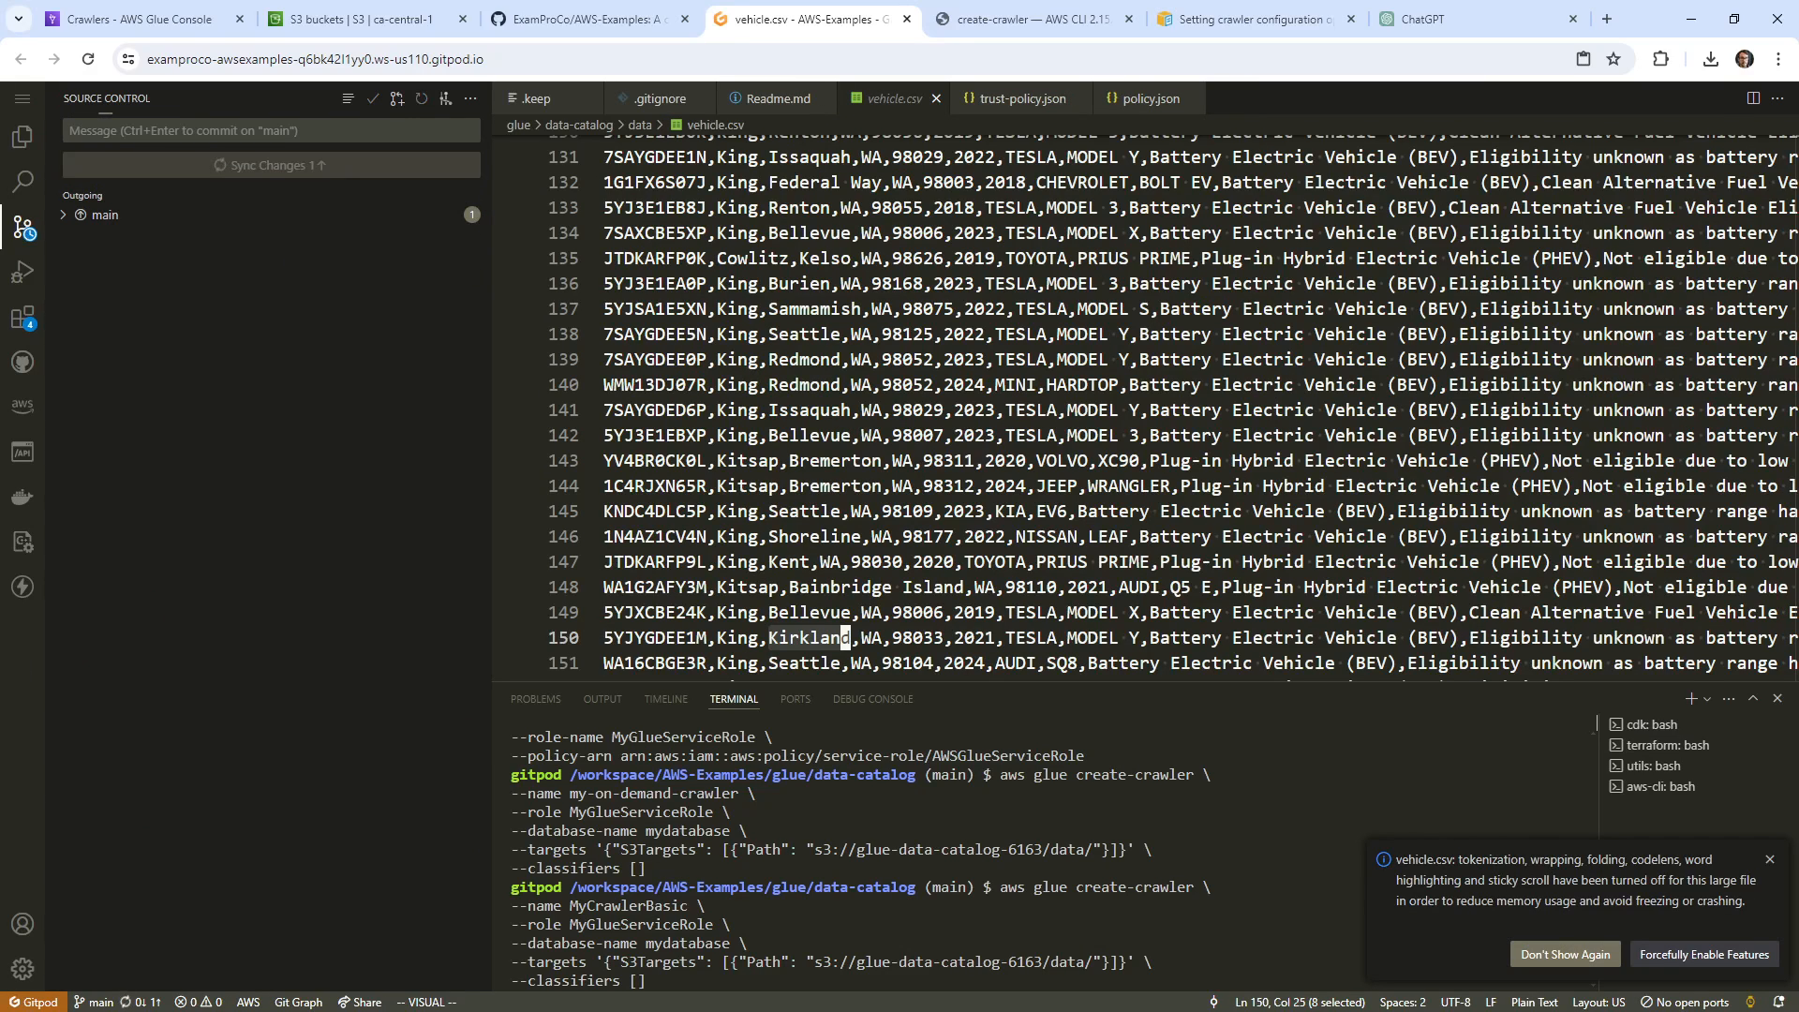